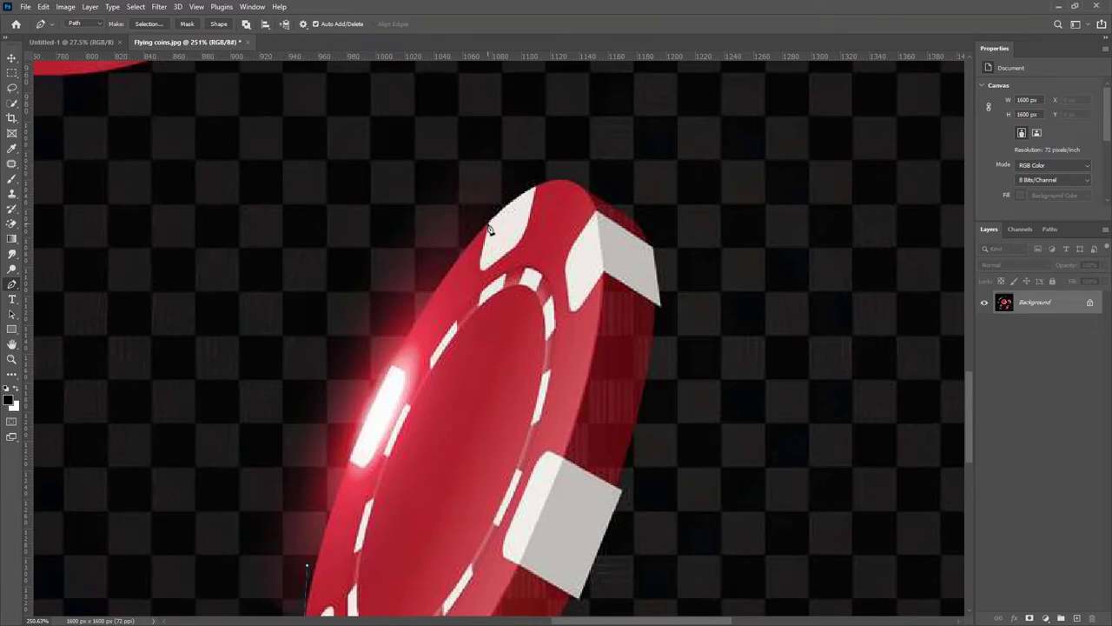
Trace the remaining outline of the large tilted poker chip with the Pen tool and close the path.
drag(490, 221, 510, 197)
drag(590, 197, 646, 242)
drag(591, 350, 561, 279)
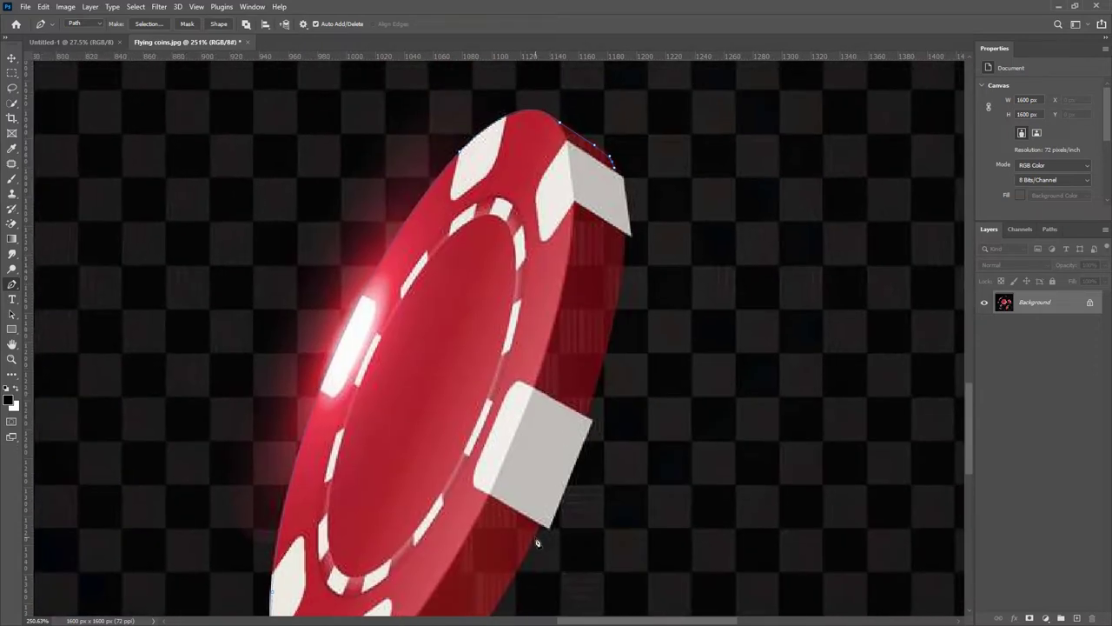
drag(525, 567, 560, 474)
drag(510, 399, 618, 131)
drag(458, 457, 428, 453)
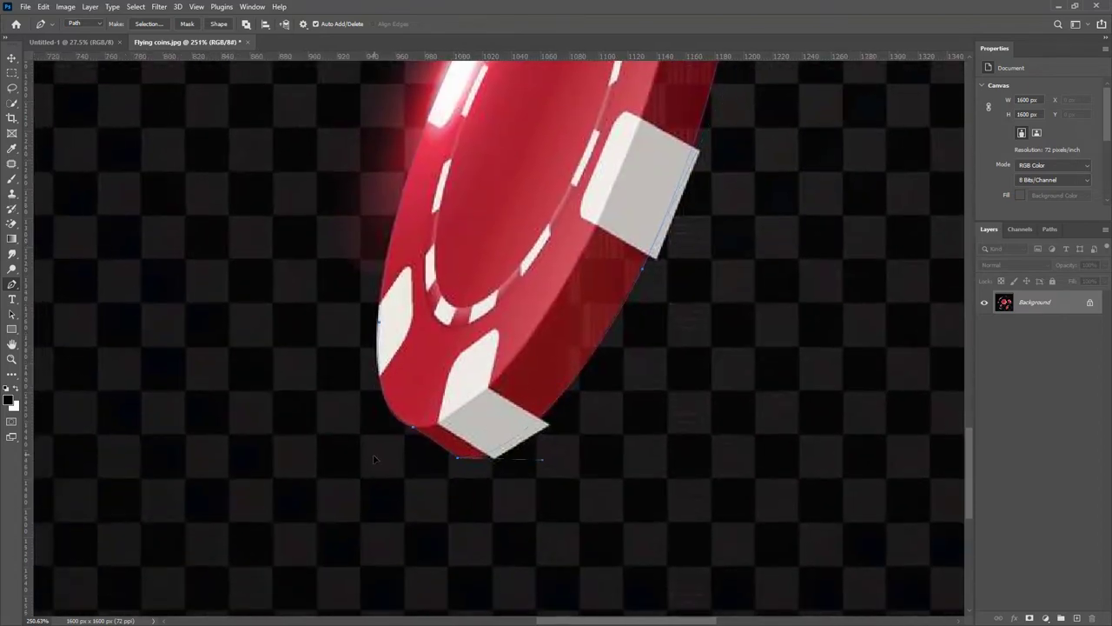
Convert the path to a new anti-aliased selection with a 0.5-pixel feather and mask the layer down to the large chip.
right_click(506, 355)
click(543, 406)
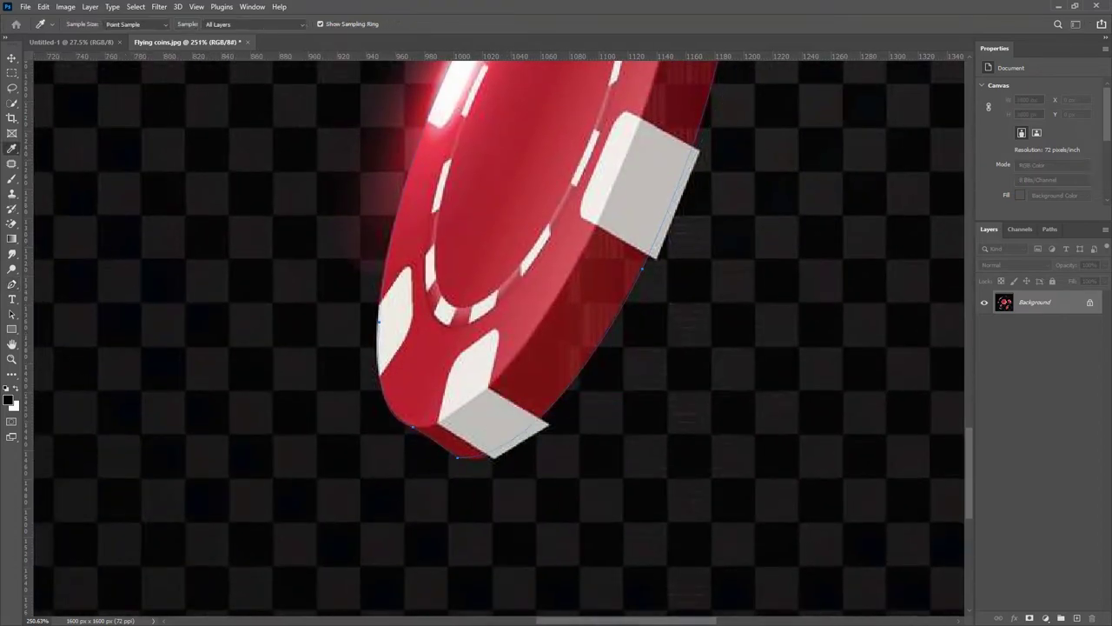
drag(720, 219, 747, 223)
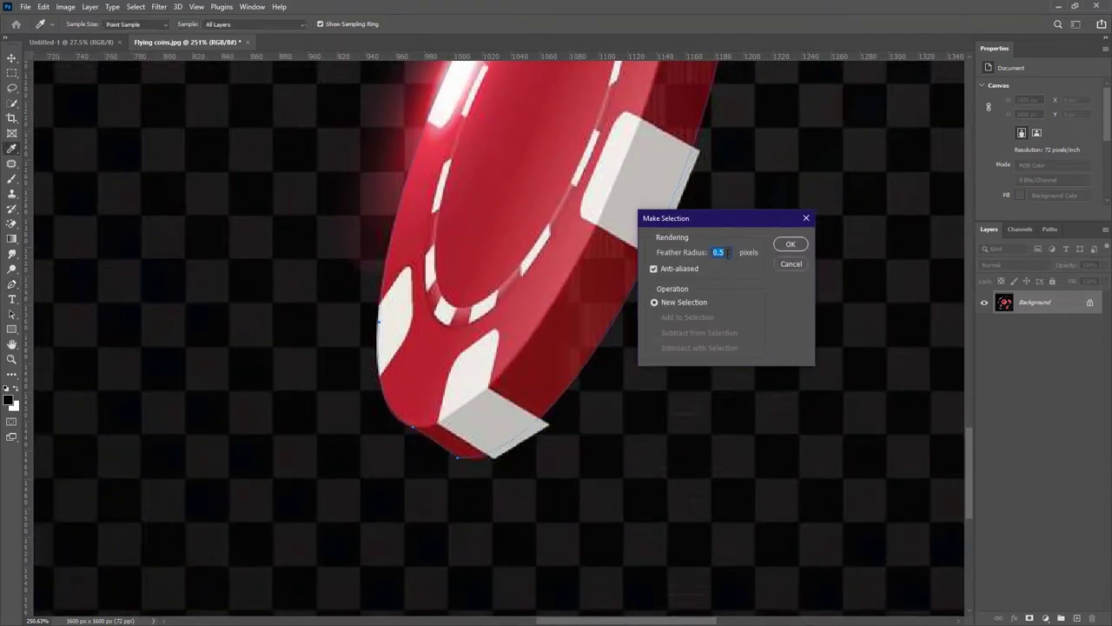
click(790, 245)
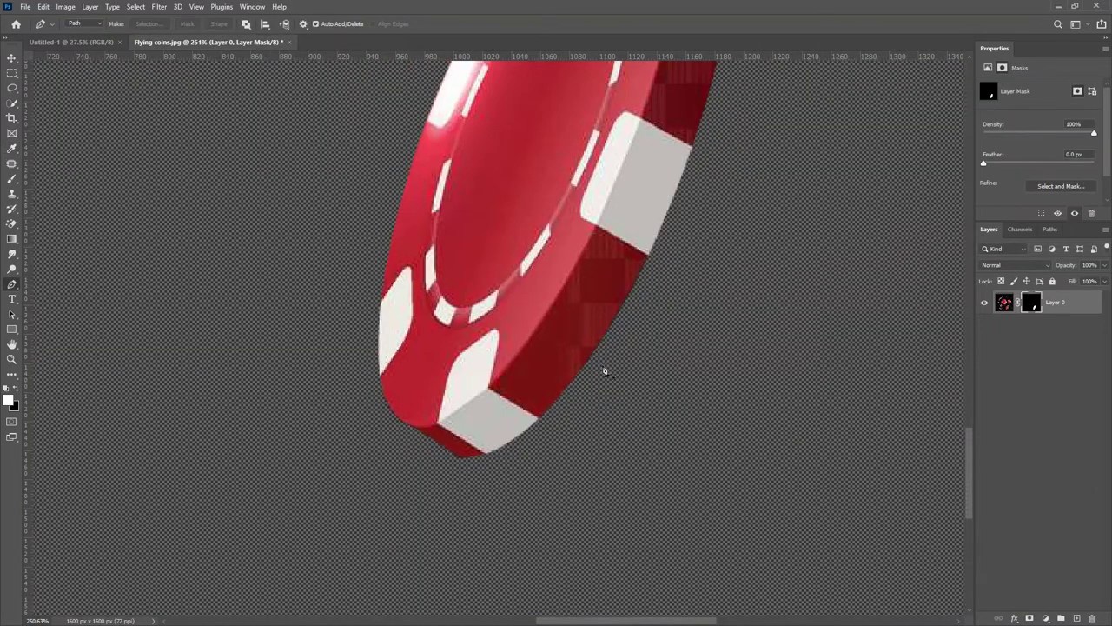
Duplicate the masked chip layer and delete the layer mask from the copy.
scroll(549, 310, down, 5)
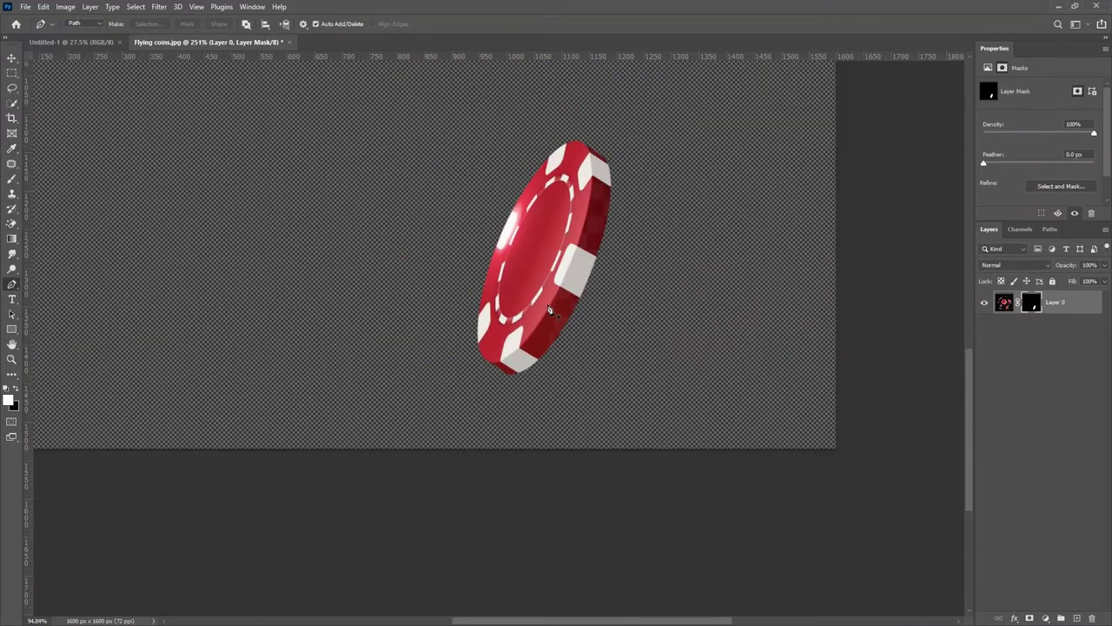
scroll(549, 310, down, 6)
scroll(571, 298, up, 3)
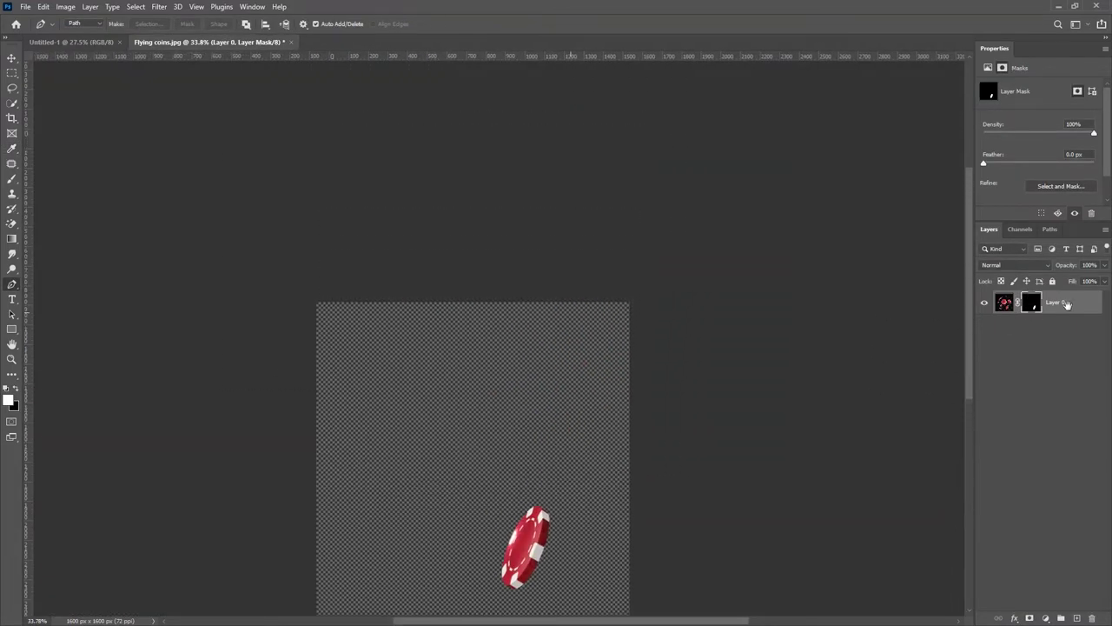
click(1067, 304)
key(ctrl+j)
right_click(1033, 302)
click(1005, 323)
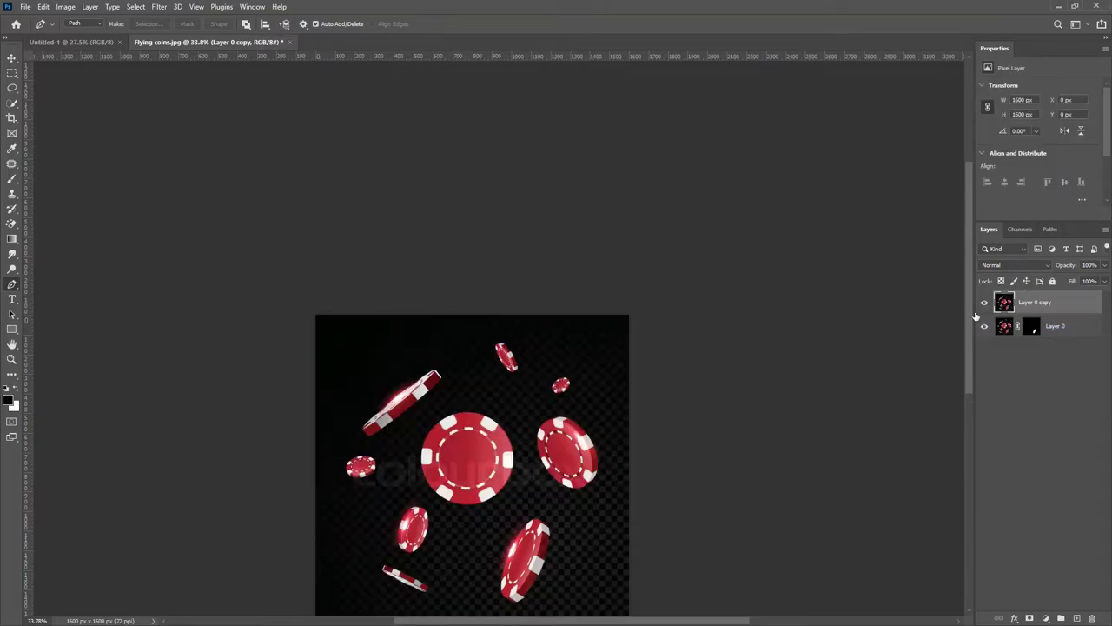
Trace a closed Pen path around the small tilted chip below and left of the central chip.
scroll(395, 365, up, 5)
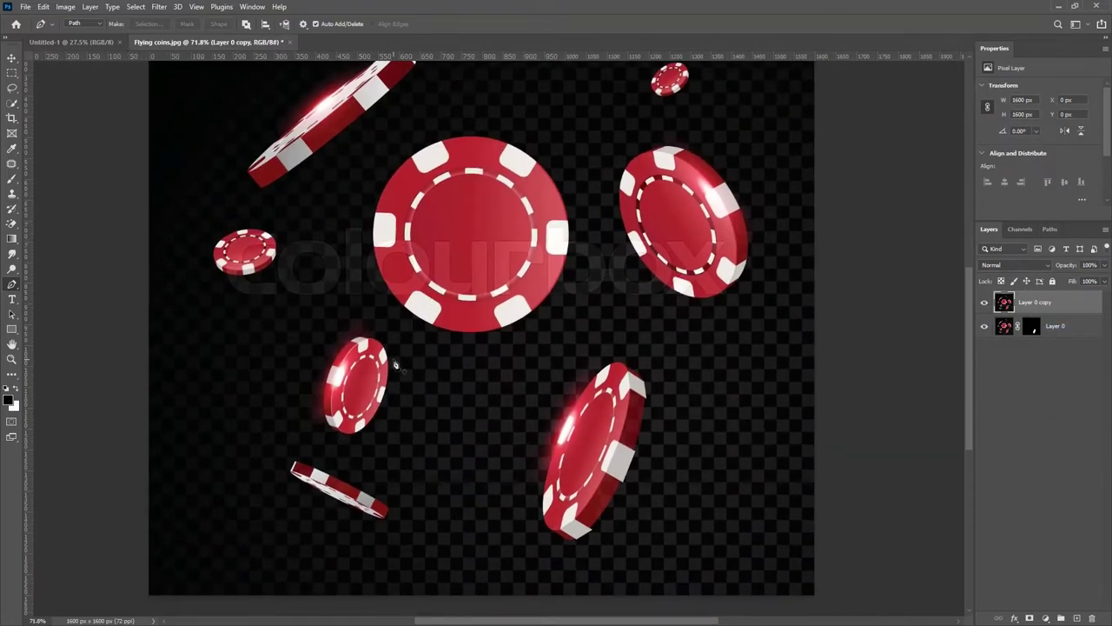
scroll(396, 365, up, 7)
click(322, 531)
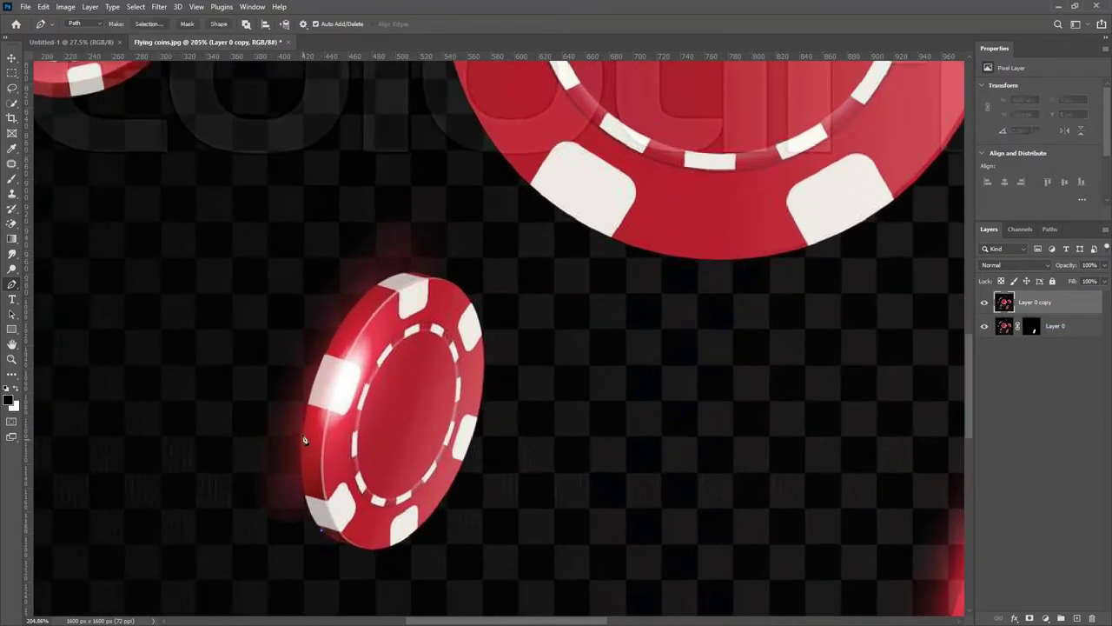
mouse_move(311, 385)
mouse_down()
mouse_move(340, 282)
mouse_move(311, 389)
mouse_up()
drag(432, 276, 411, 278)
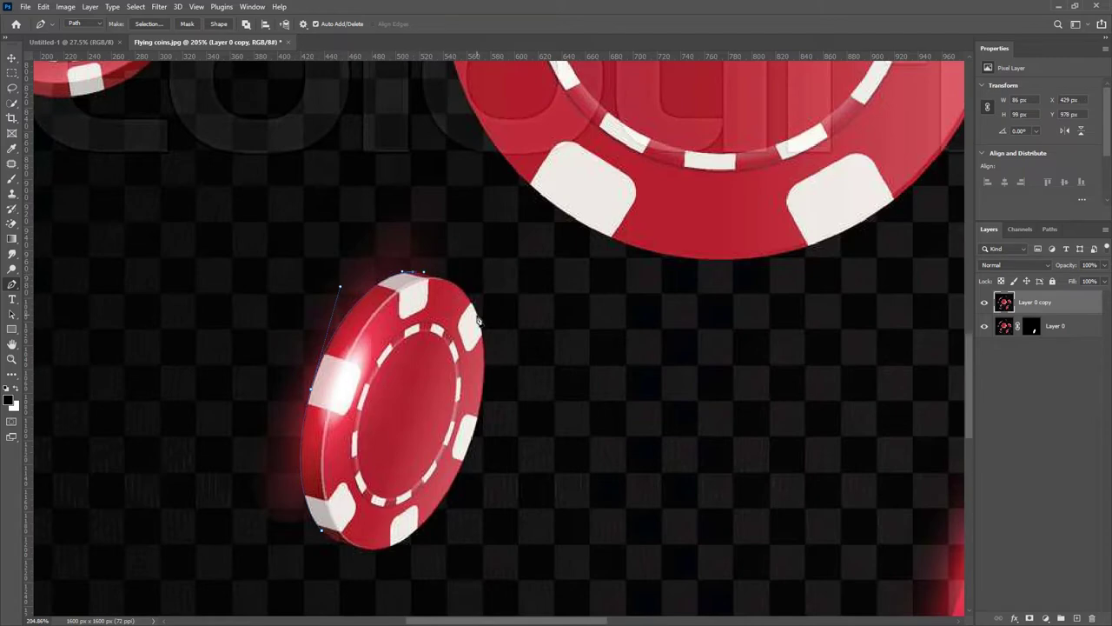
drag(478, 321, 492, 366)
scroll(389, 453, down, 2)
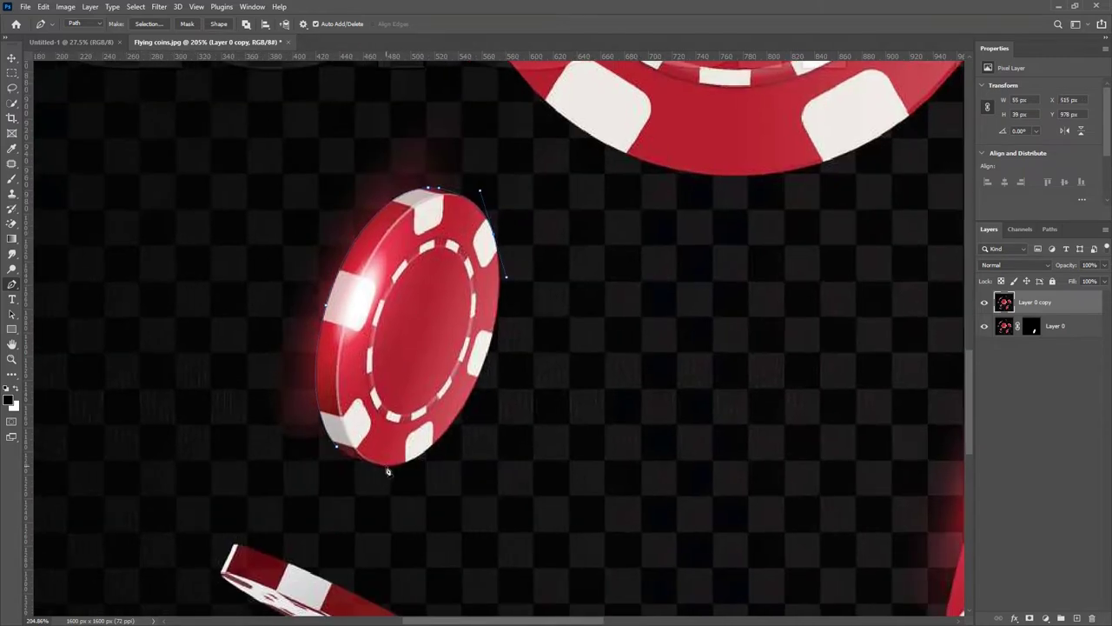
drag(388, 470, 477, 461)
mouse_move(512, 287)
mouse_down()
mouse_move(518, 295)
mouse_move(513, 283)
mouse_up()
drag(336, 447, 329, 439)
Turn the small chip's path into a selection and use it as a layer mask on Layer 0 copy.
right_click(395, 364)
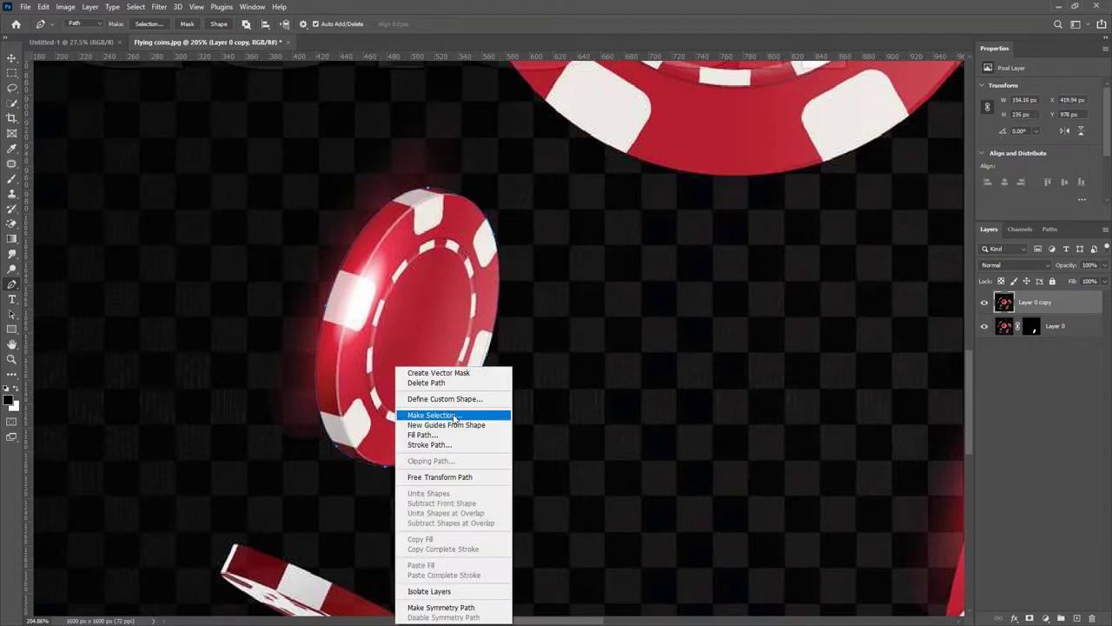
click(428, 417)
click(791, 244)
click(1030, 617)
scroll(390, 266, down, 10)
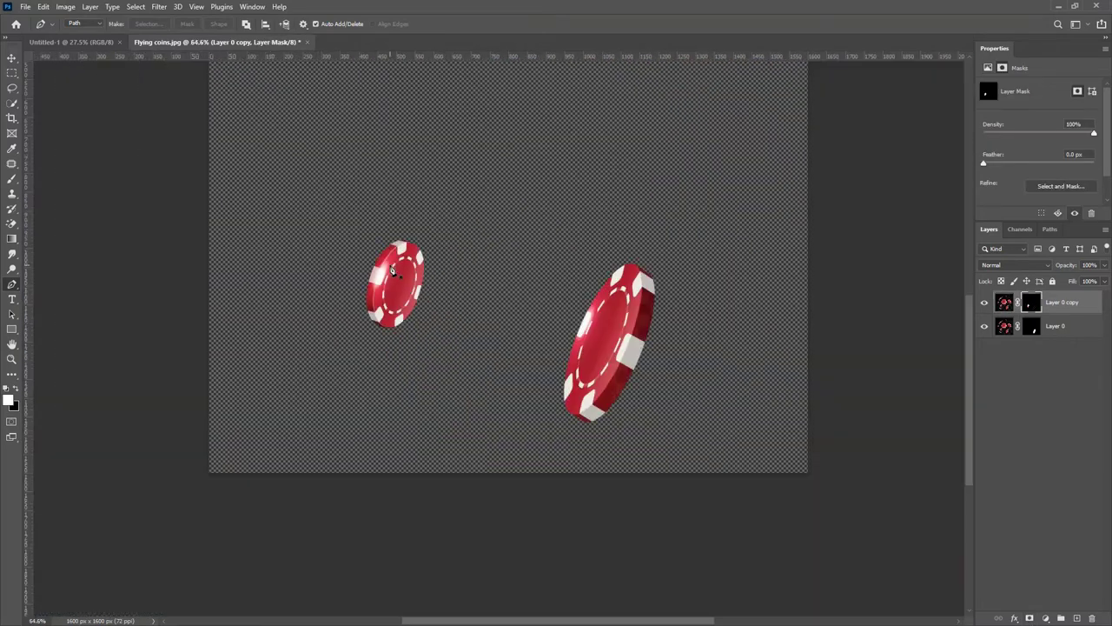
Move the small chip up and to the right, closer to the canvas centre.
click(11, 58)
drag(400, 280, 404, 320)
scroll(442, 215, up, 2)
drag(368, 355, 374, 340)
Convert both chip layers, Layer 0 copy and Layer 0, to smart objects.
right_click(1060, 310)
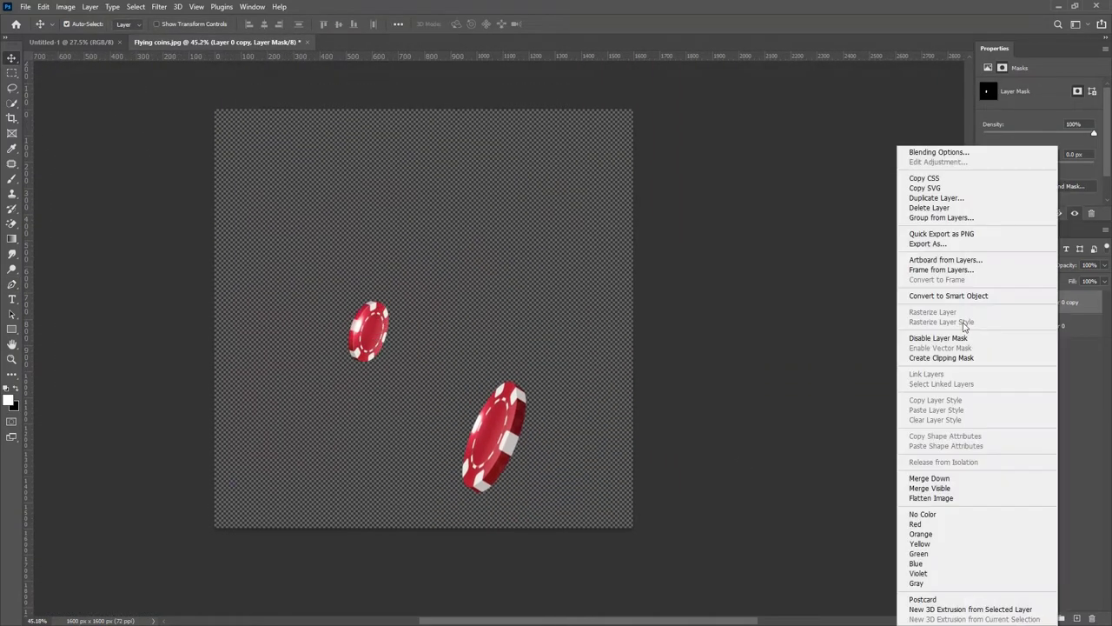
click(982, 297)
right_click(1071, 328)
click(960, 295)
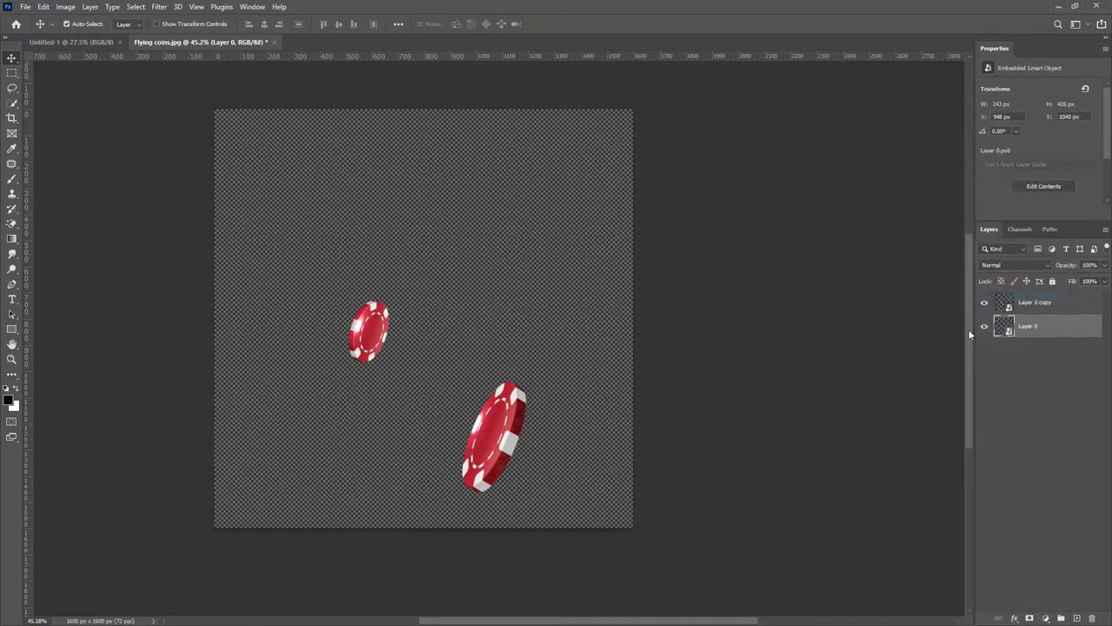
Hide Layer 0 copy and scale the large chip proportionally to 742 × 1300 px, centred on the canvas.
click(985, 303)
drag(459, 440, 385, 353)
key(ctrl+t)
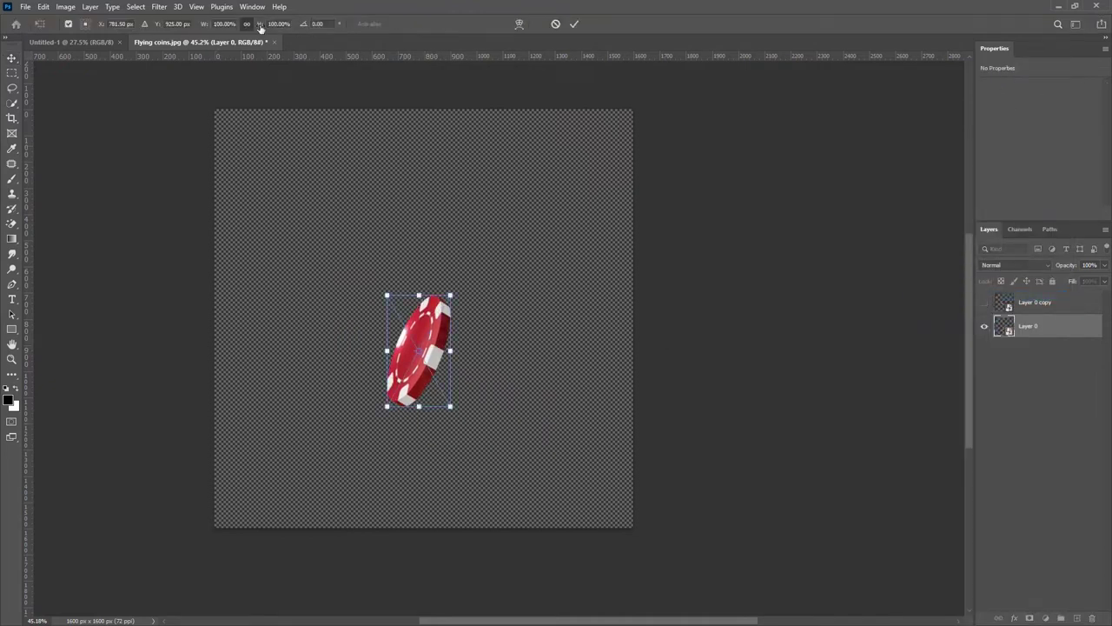
drag(260, 29, 364, 37)
drag(260, 28, 265, 29)
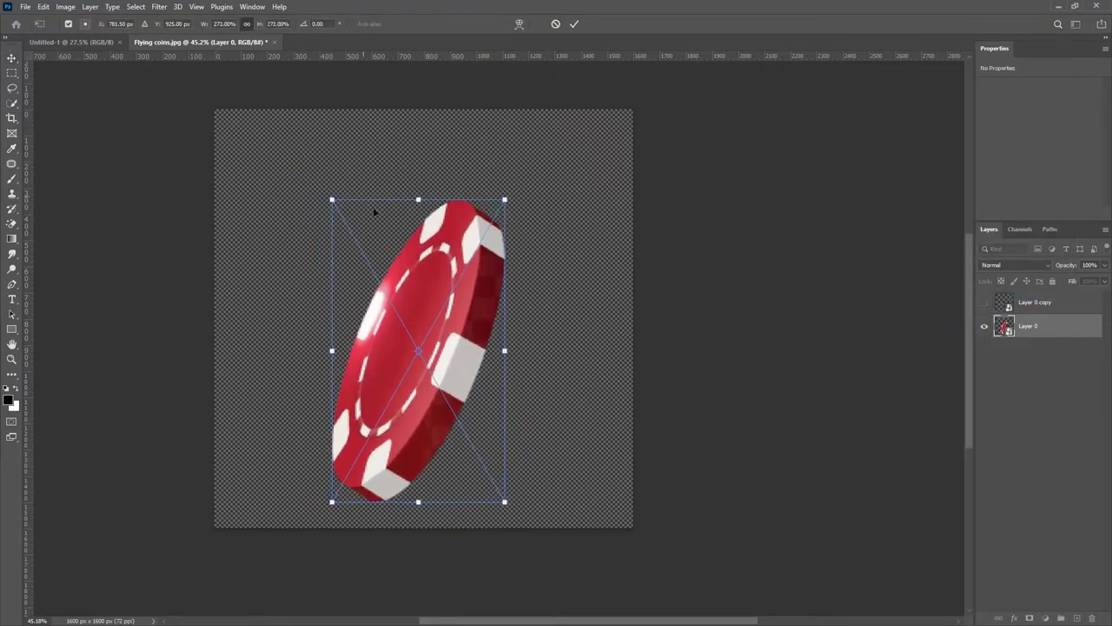
drag(406, 258, 412, 226)
drag(261, 26, 276, 25)
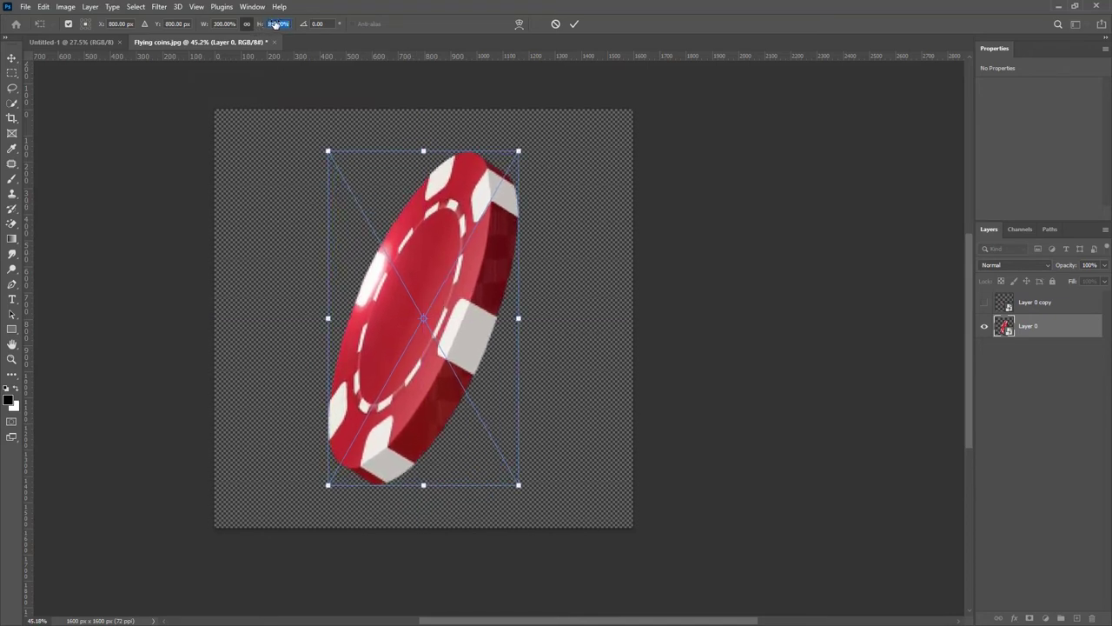
click(574, 24)
Hide Layer 0, show Layer 0 copy, and scale its chip proportionally to 912 × 1374 px, centred on the canvas.
scroll(467, 298, down, 2)
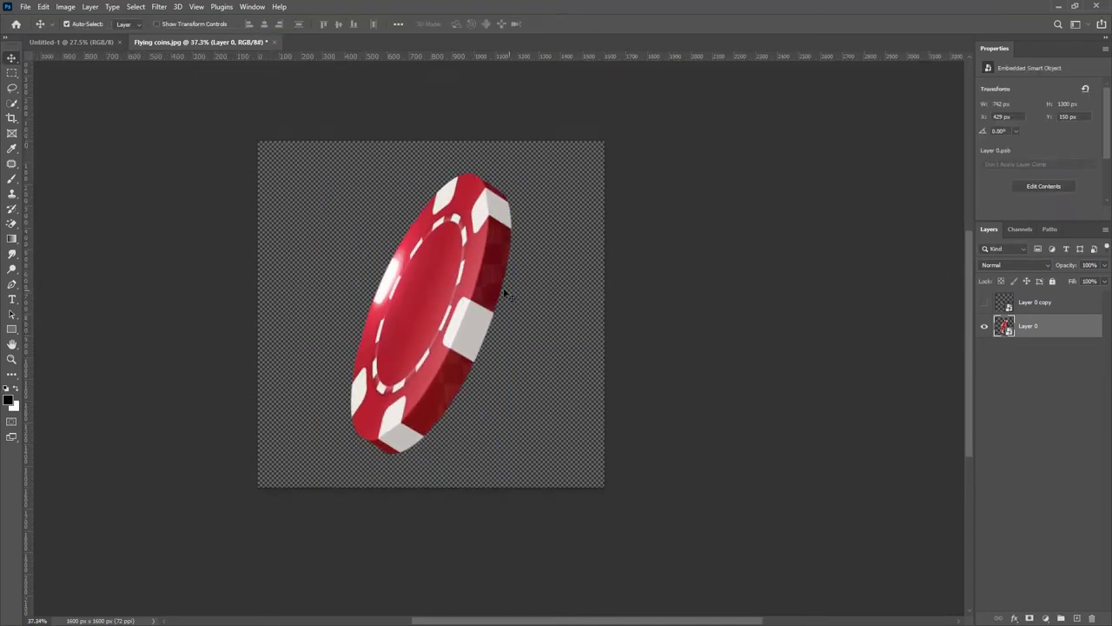
click(985, 326)
click(984, 302)
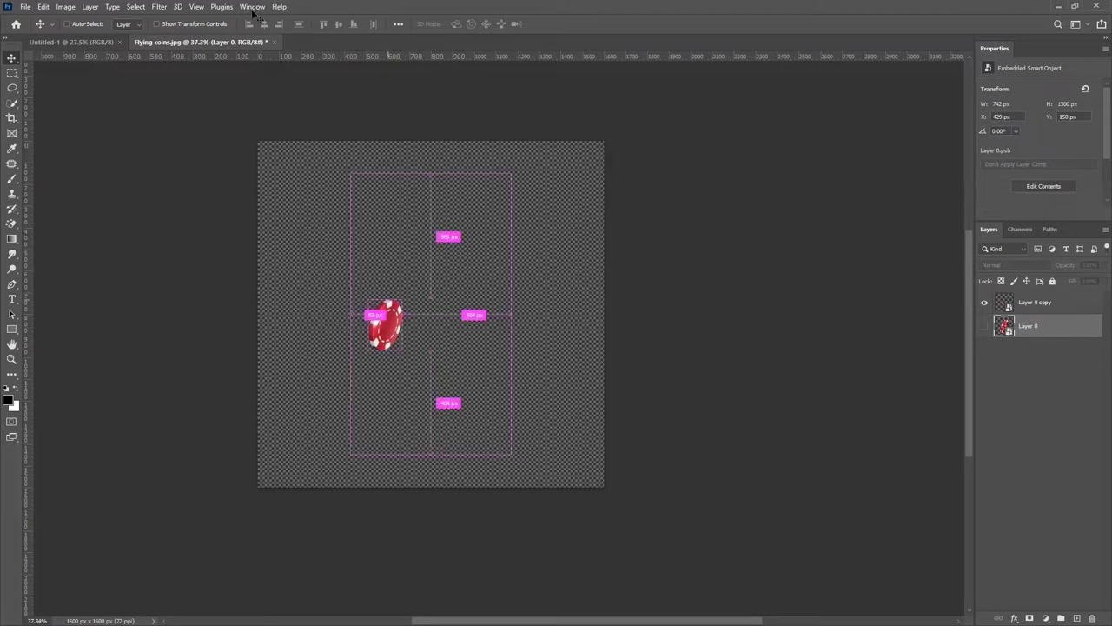
click(1049, 304)
key(ctrl+t)
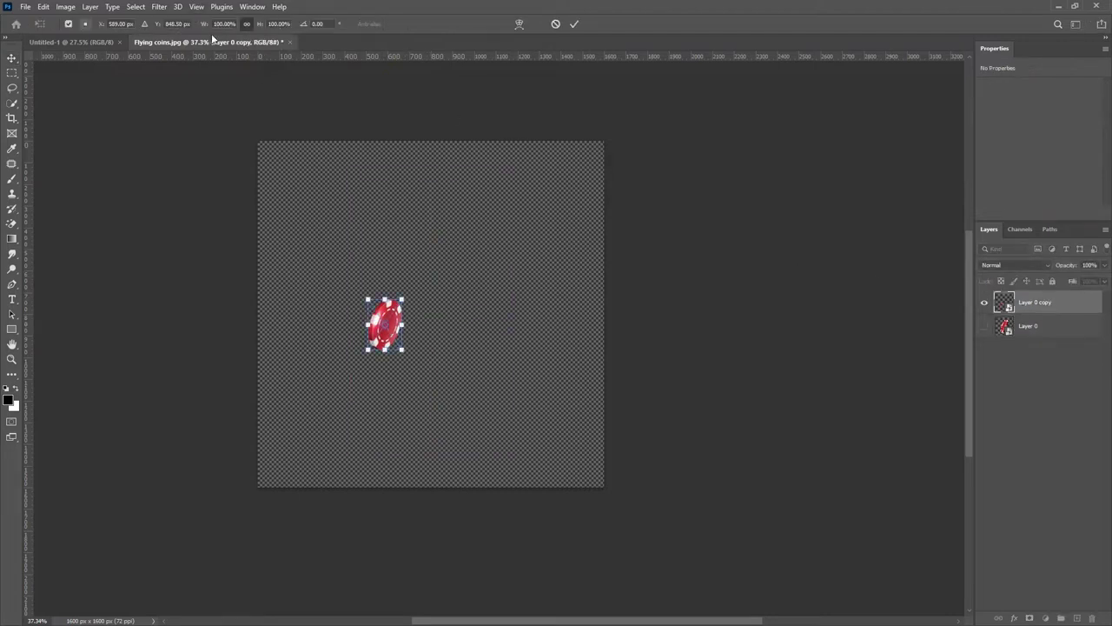
drag(206, 25, 492, 78)
drag(438, 215, 487, 206)
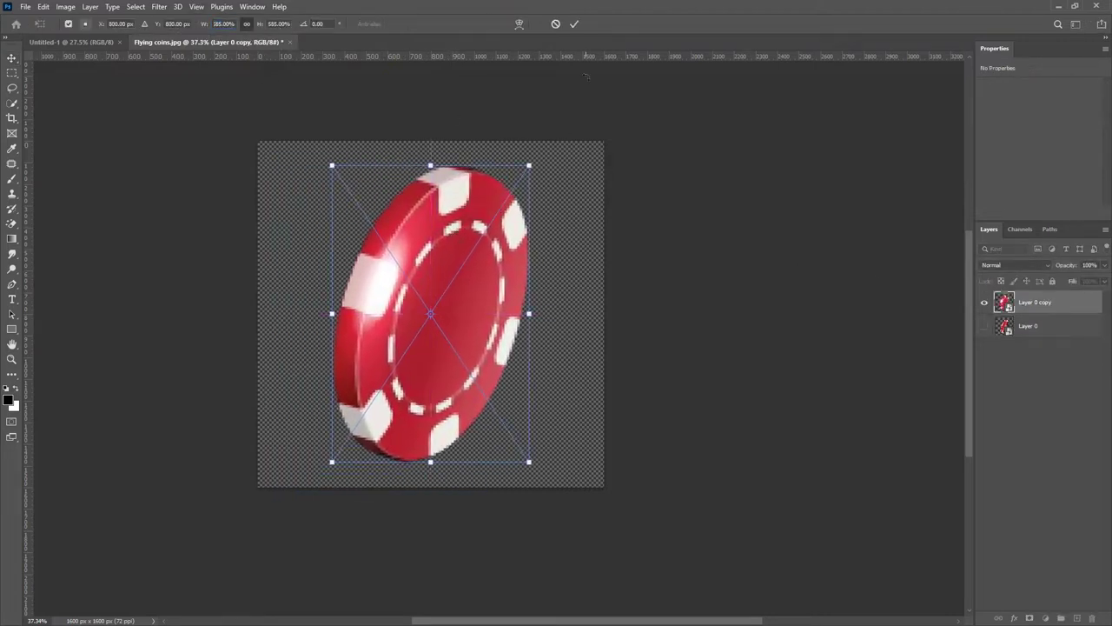
click(574, 23)
click(985, 302)
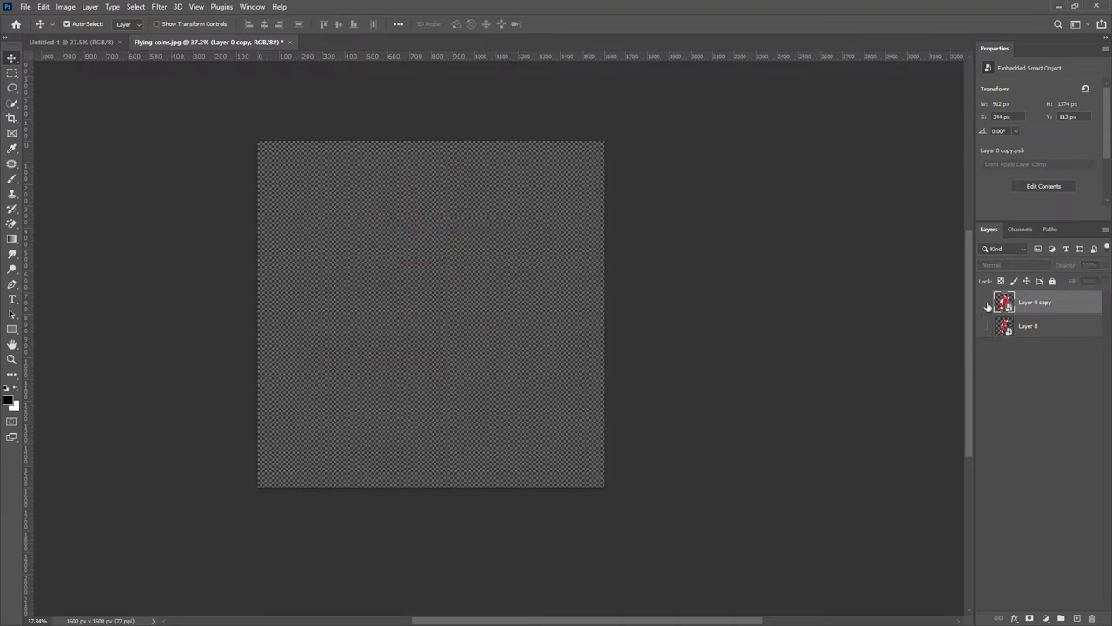
click(984, 303)
click(984, 303)
click(984, 304)
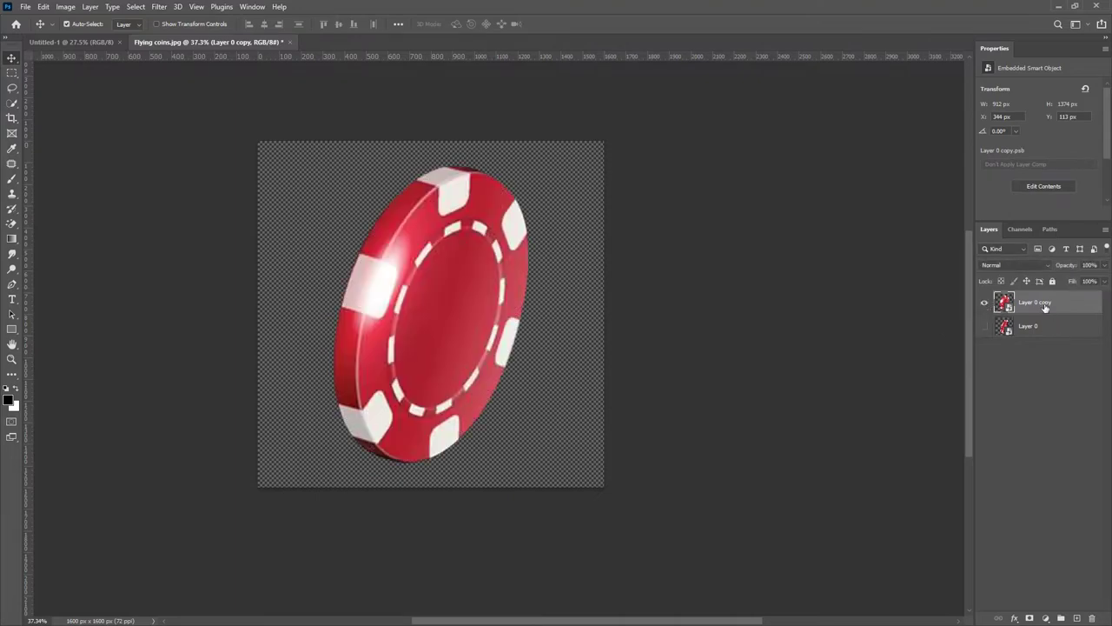
Open the Camera Raw Filter on Layer 0 copy and set Texture to +36 and Clarity to +62.
click(166, 8)
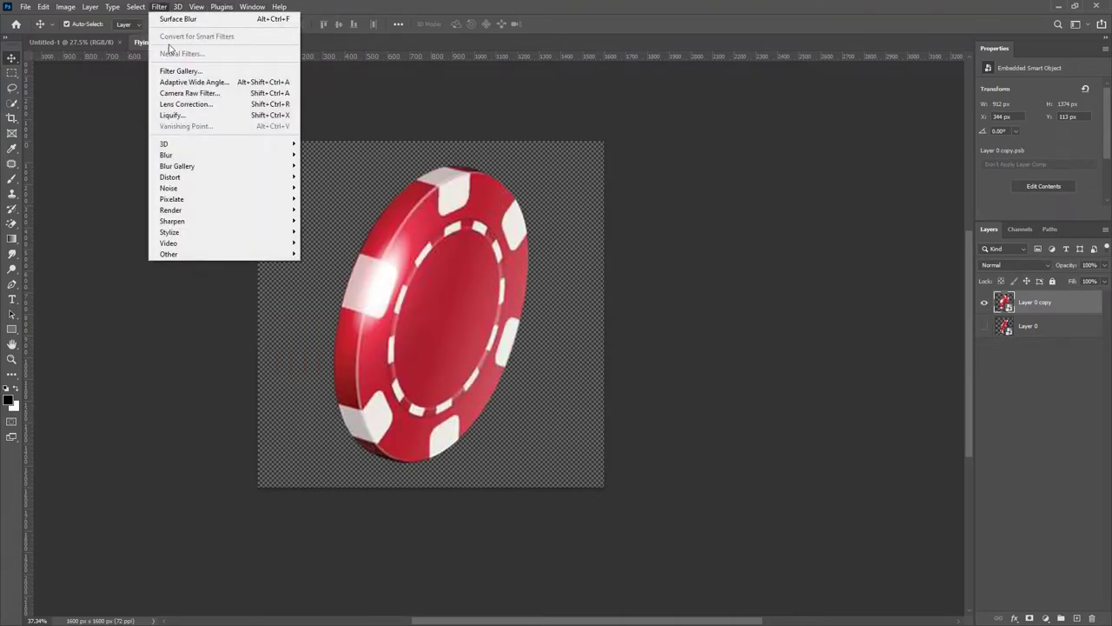
click(190, 94)
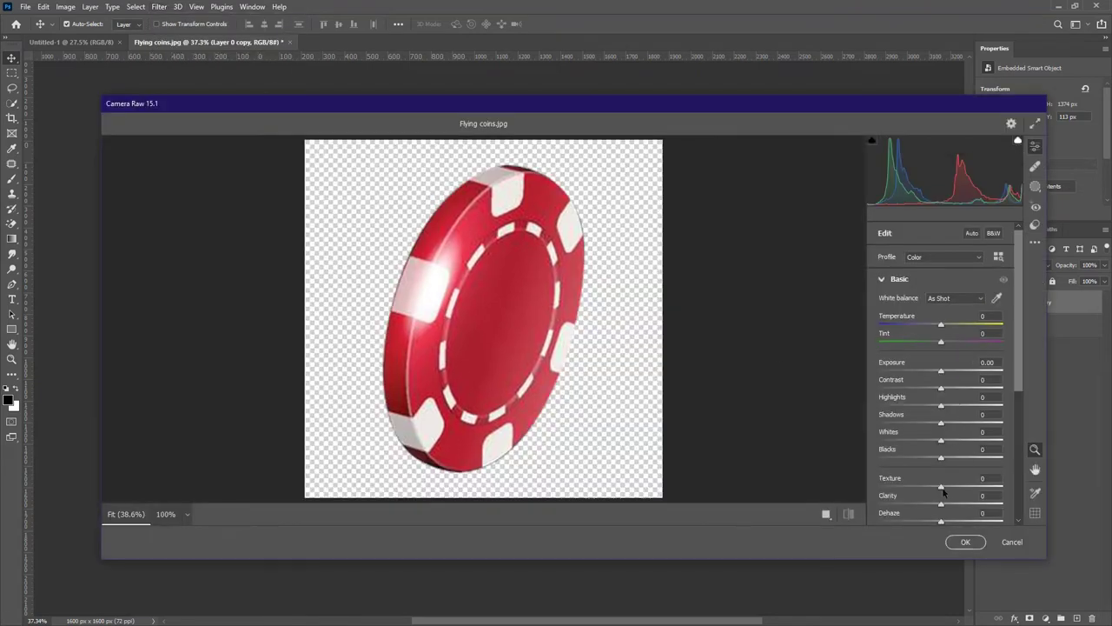
drag(942, 488, 980, 506)
drag(1021, 384, 1026, 430)
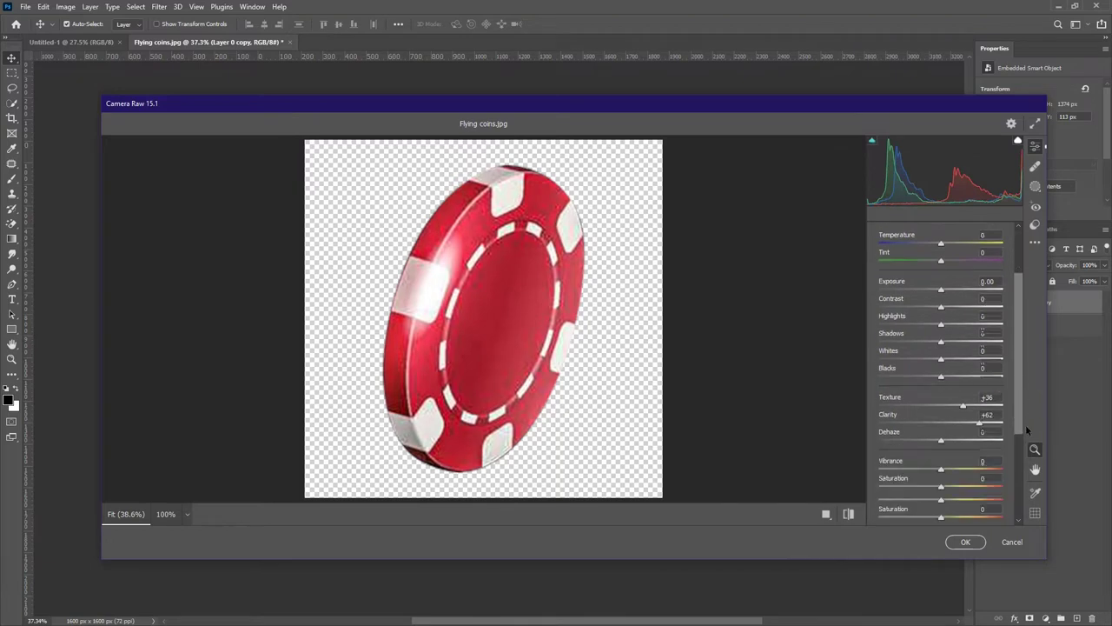
In the Camera Raw detail settings, set Sharpening to 41 and raise Color Noise Reduction.
scroll(1027, 430, down, 2)
click(904, 437)
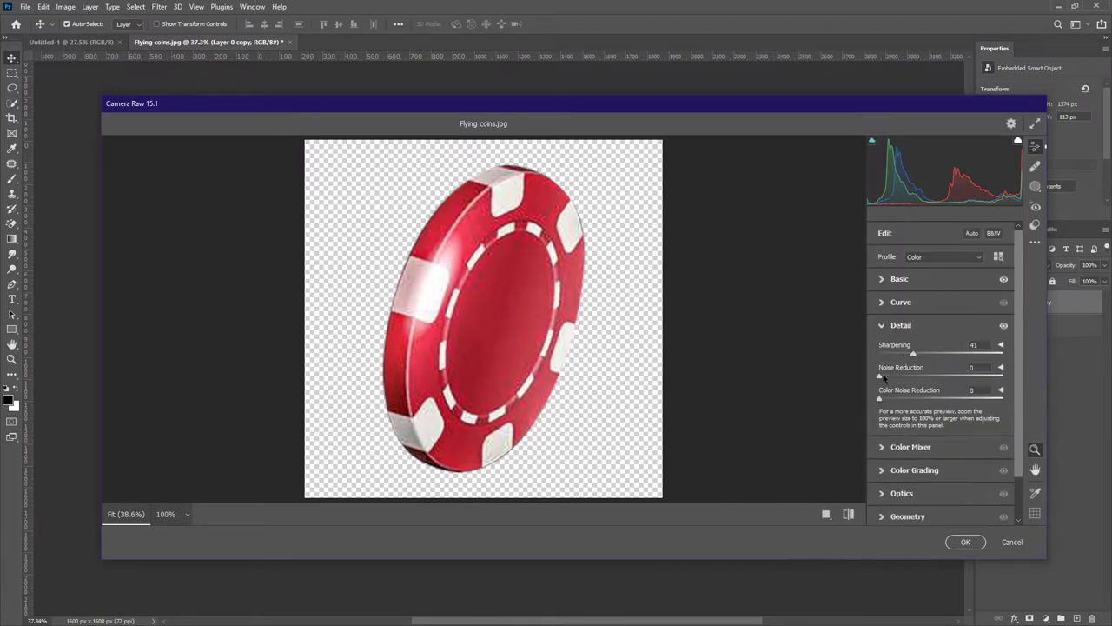
drag(885, 399, 959, 399)
Add a little Grain in the Camera Raw effects settings and apply the filter to the chip.
scroll(895, 487, down, 2)
click(896, 492)
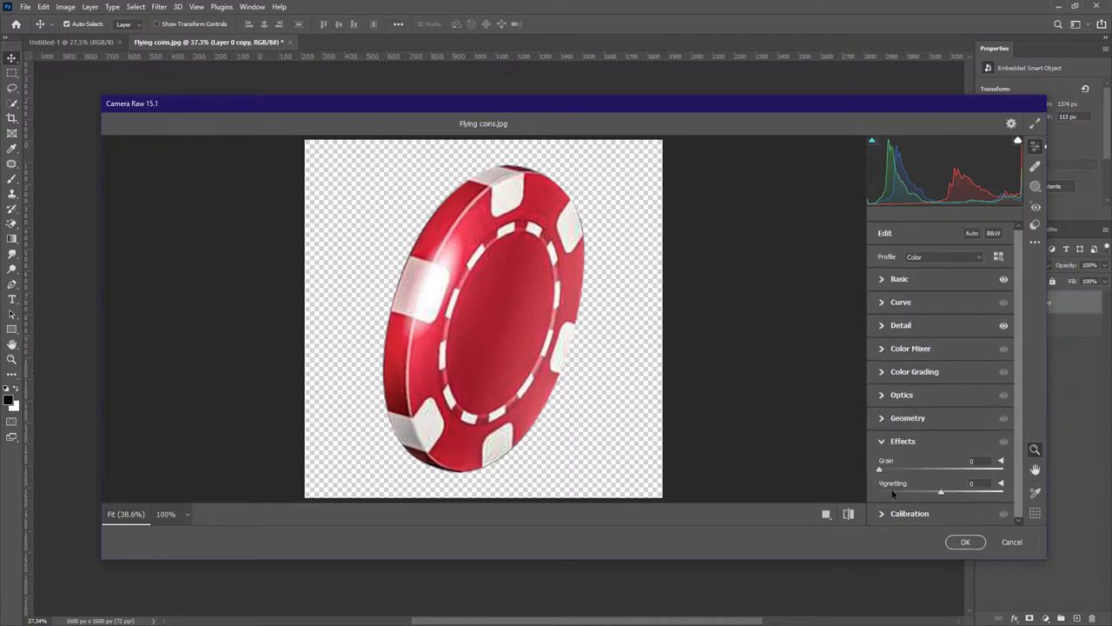
drag(900, 475, 905, 476)
click(965, 542)
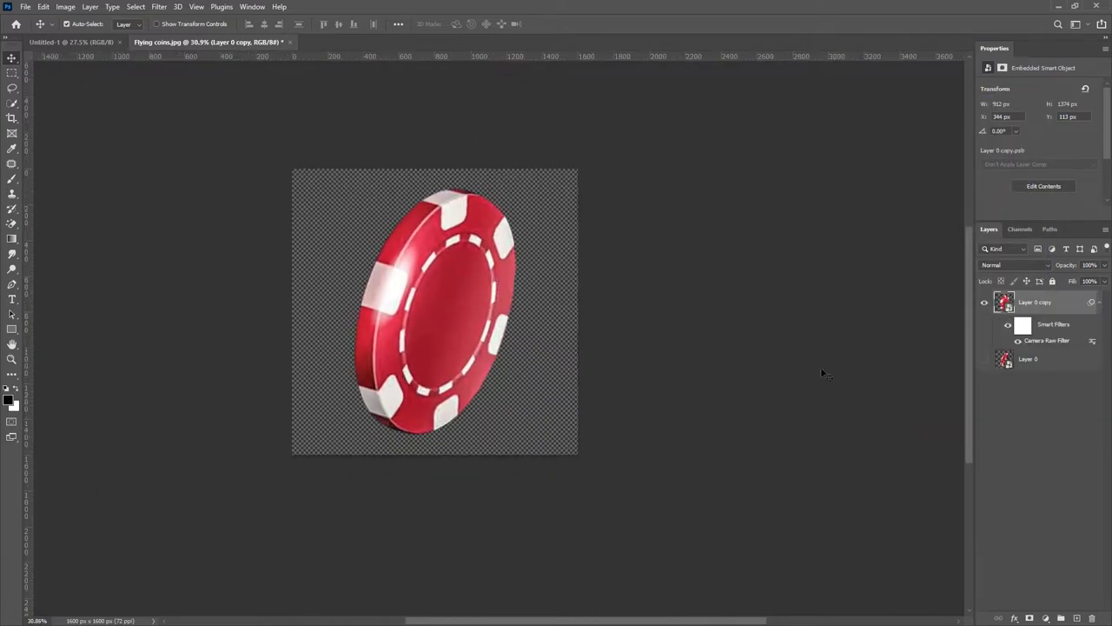
Copy the Camera Raw filter from Layer 0 copy to Layer 0, compare the chips, and leave both layers shown.
drag(1046, 342, 1044, 362)
click(985, 304)
click(986, 359)
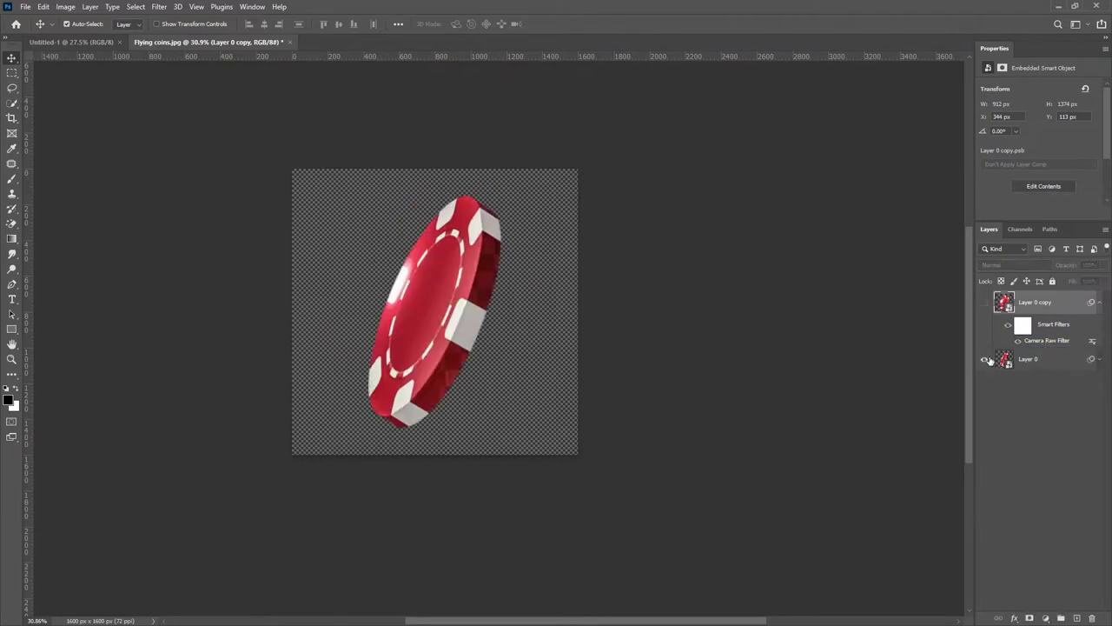
scroll(415, 321, down, 1)
scroll(417, 320, up, 2)
click(985, 305)
click(986, 304)
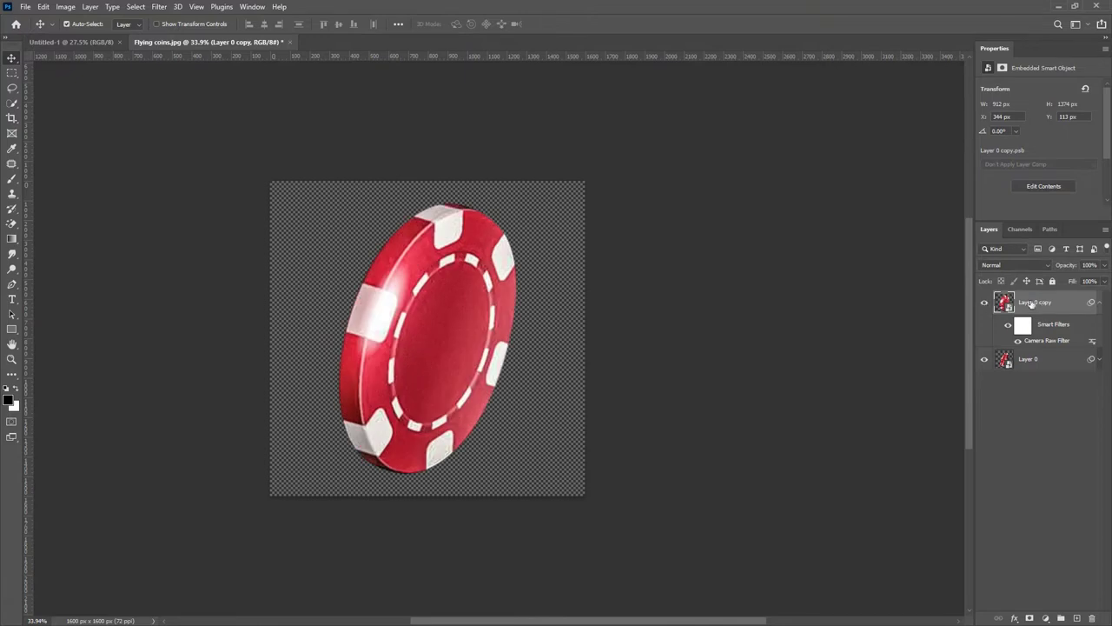
Rename Layer 0 copy as "Chip 1" and Layer 0 as "Chip 2".
right_click(1034, 305)
key(Escape)
double_click(1036, 303)
text(Chip 1)
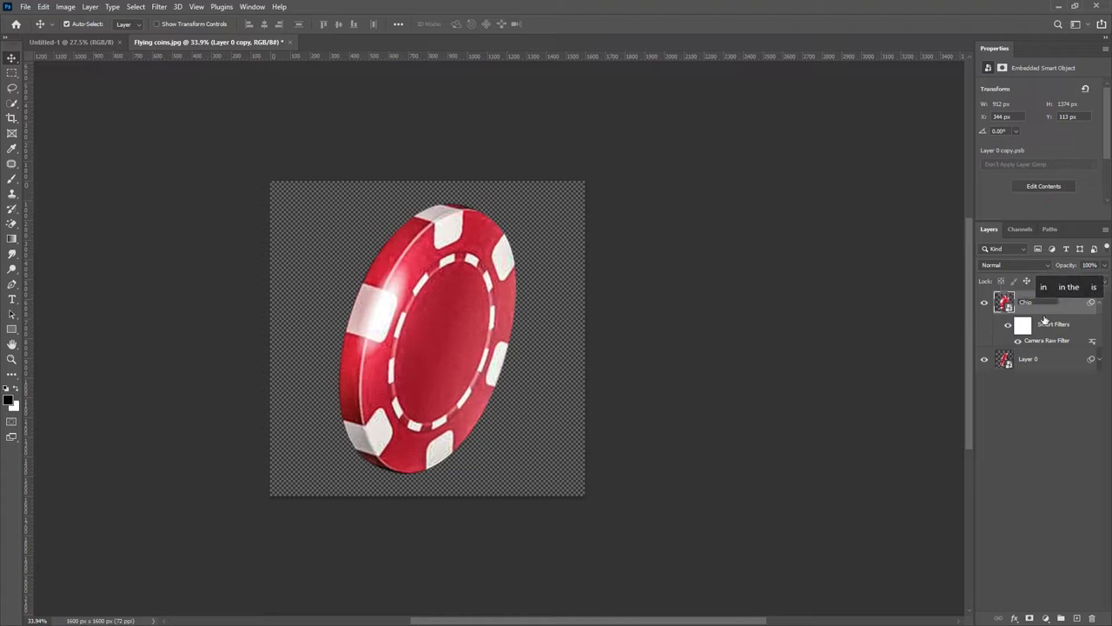
double_click(1039, 359)
text(Chip 2)
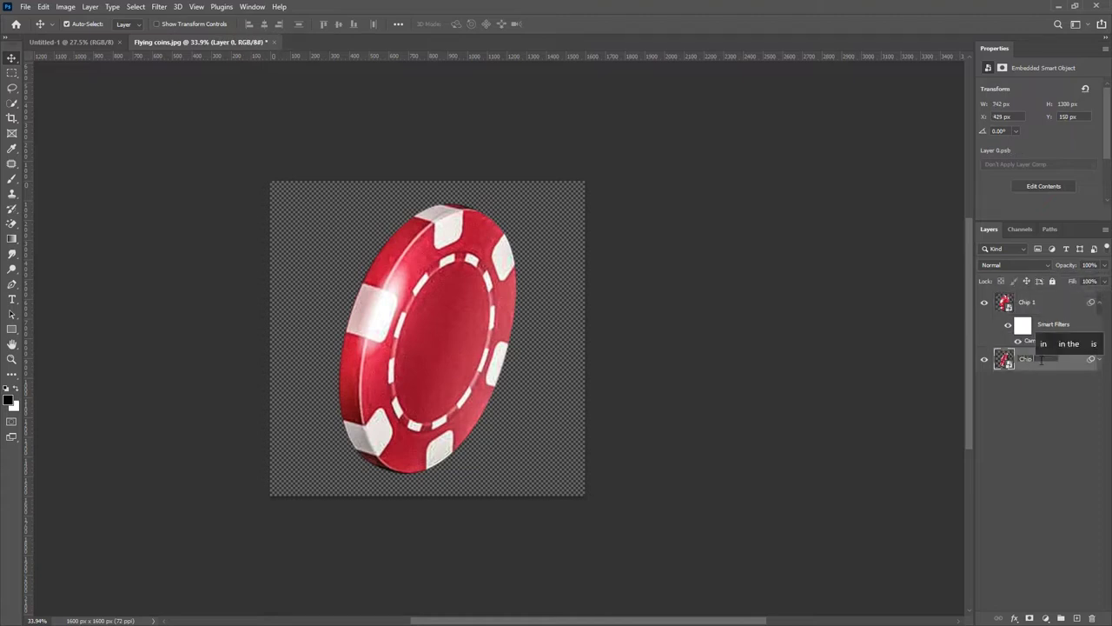
Select the Chip 1 and Chip 2 layers together and start a quick PNG export of both.
click(1040, 426)
click(1036, 308)
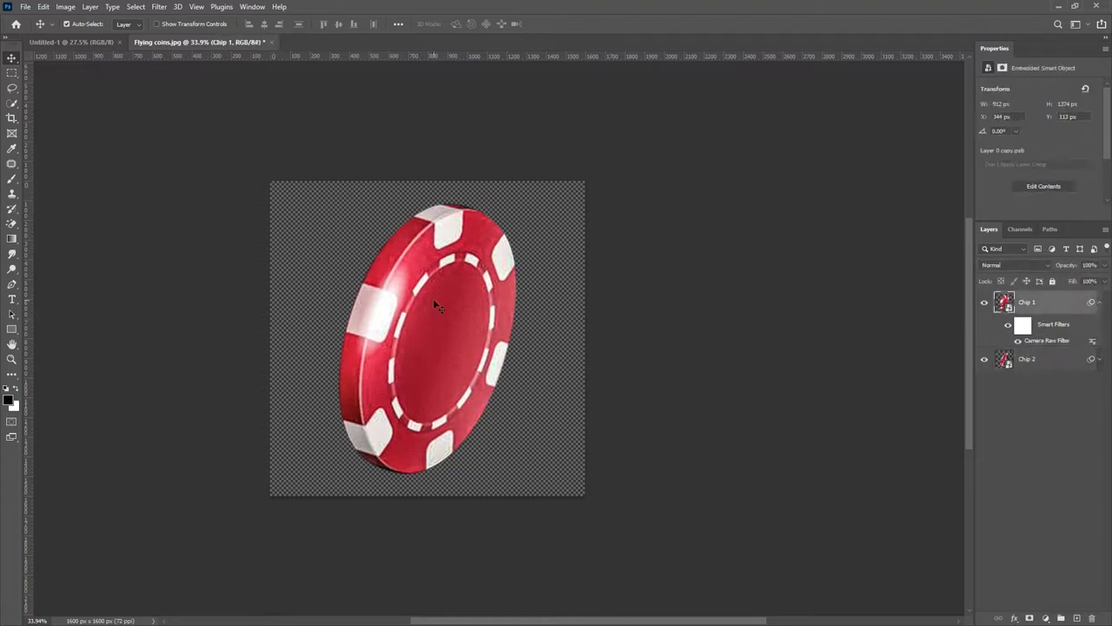
shift+click(1030, 365)
right_click(1030, 365)
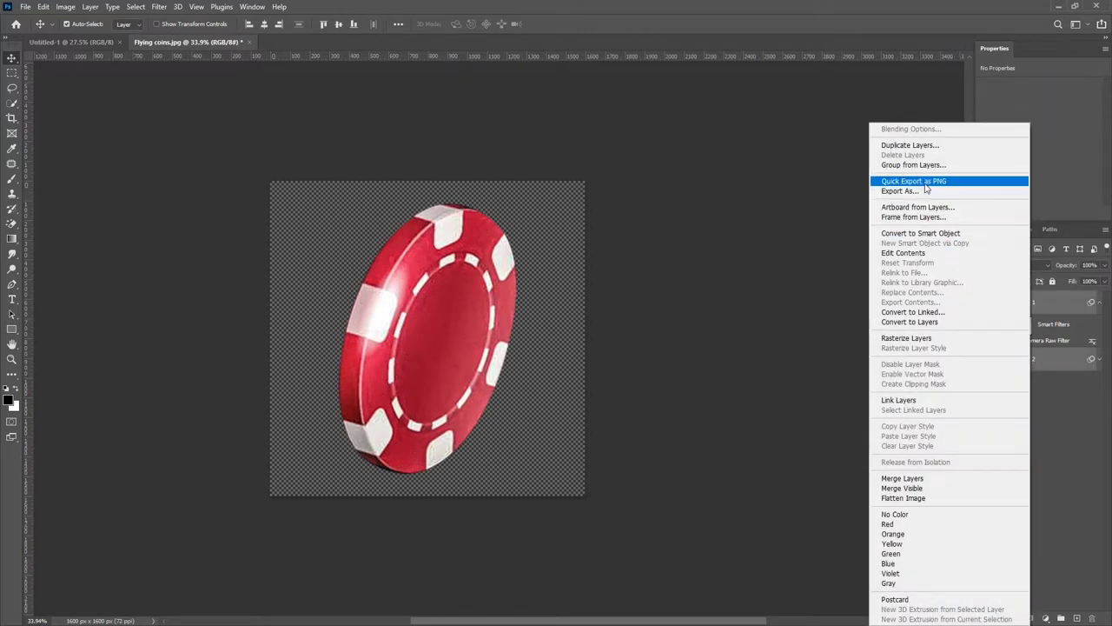
click(921, 179)
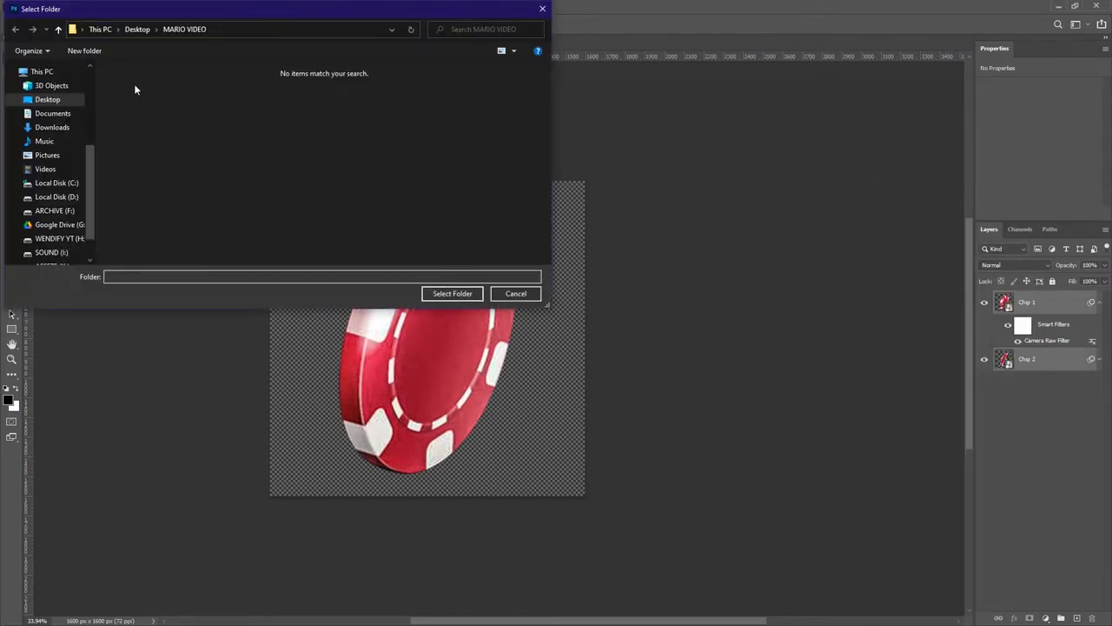
Create a folder named ASSETS inside MARIO VIDEO and export both chips into it.
click(85, 50)
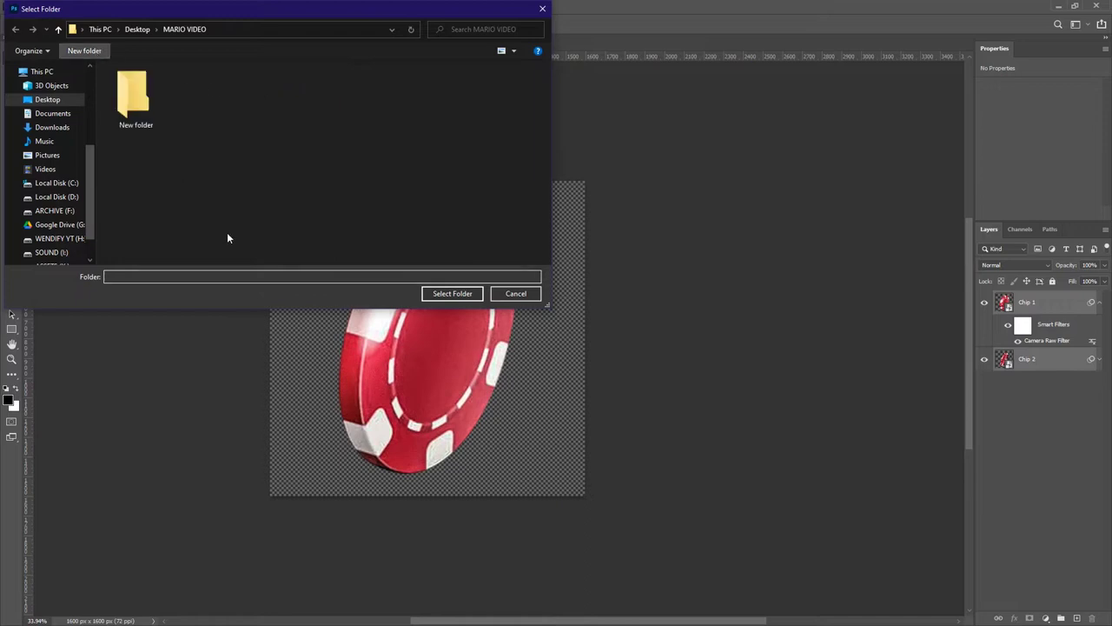
text(ASSETS)
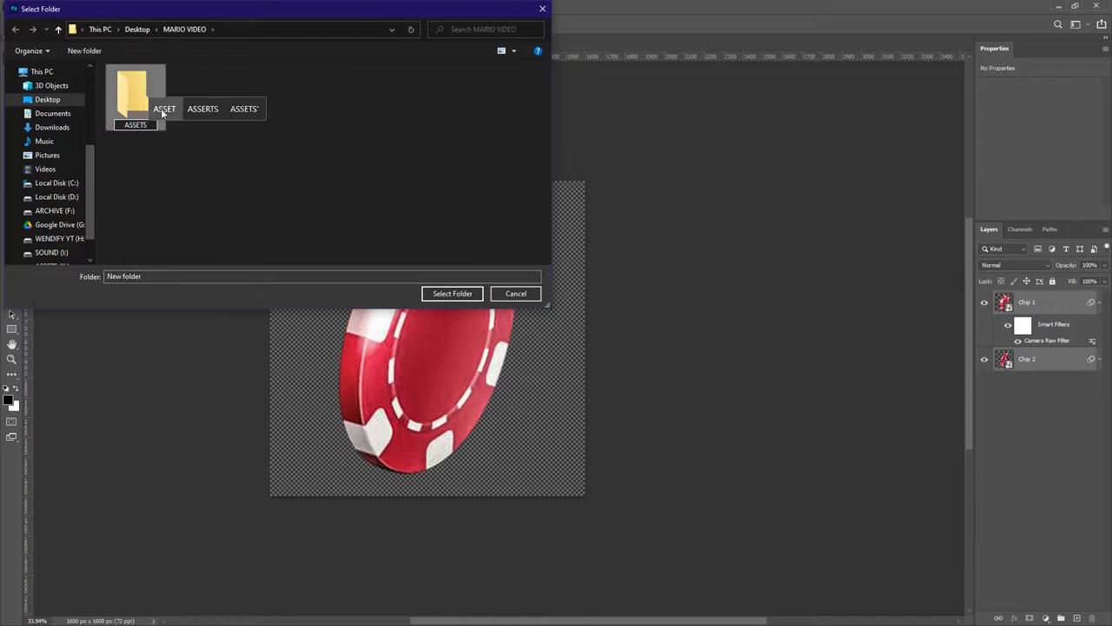
double_click(160, 108)
click(459, 294)
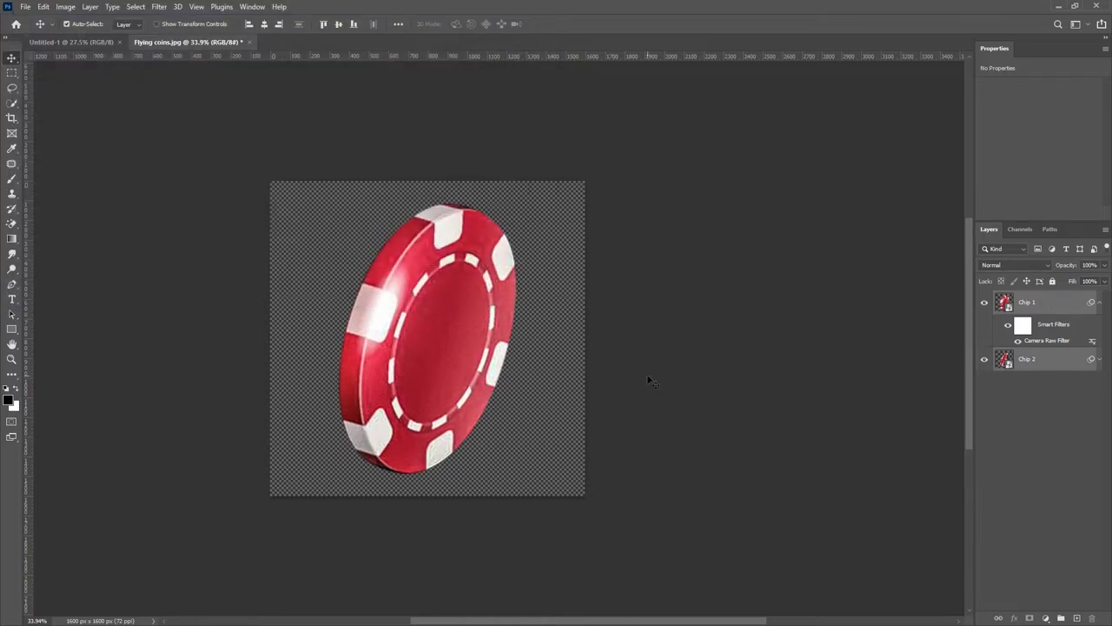
Open Cap.jpg as its own document and start a Pen tool path along the lower edge of the cap's brim.
drag(1111, 217, 295, 42)
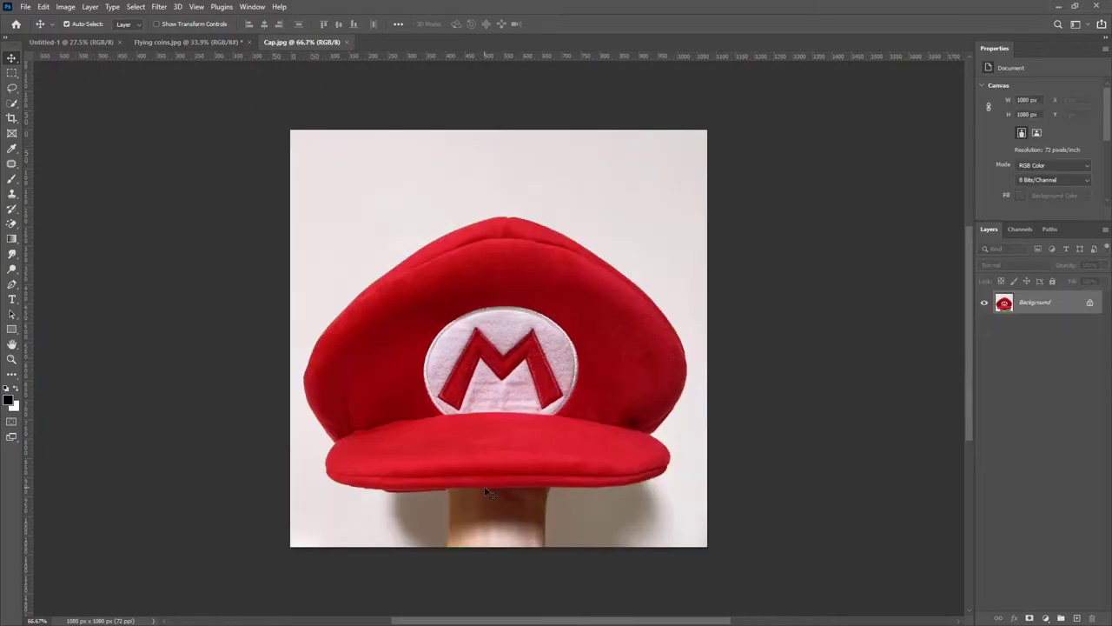
click(11, 285)
scroll(217, 460, up, 5)
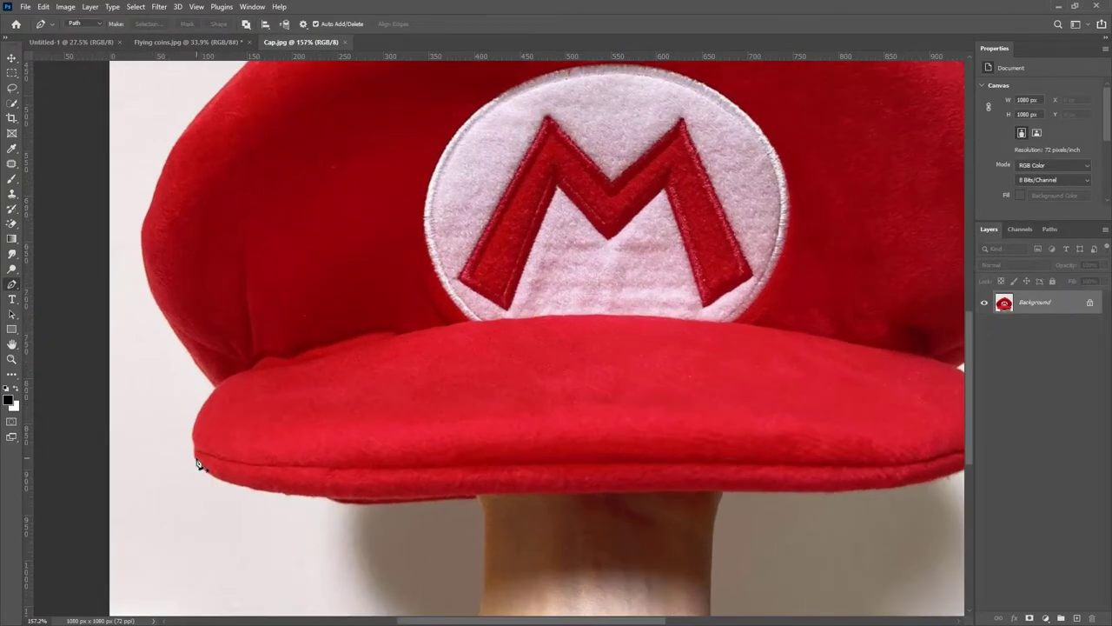
click(196, 461)
drag(362, 498, 507, 497)
mouse_move(765, 494)
mouse_down()
mouse_move(818, 495)
mouse_move(768, 494)
mouse_up()
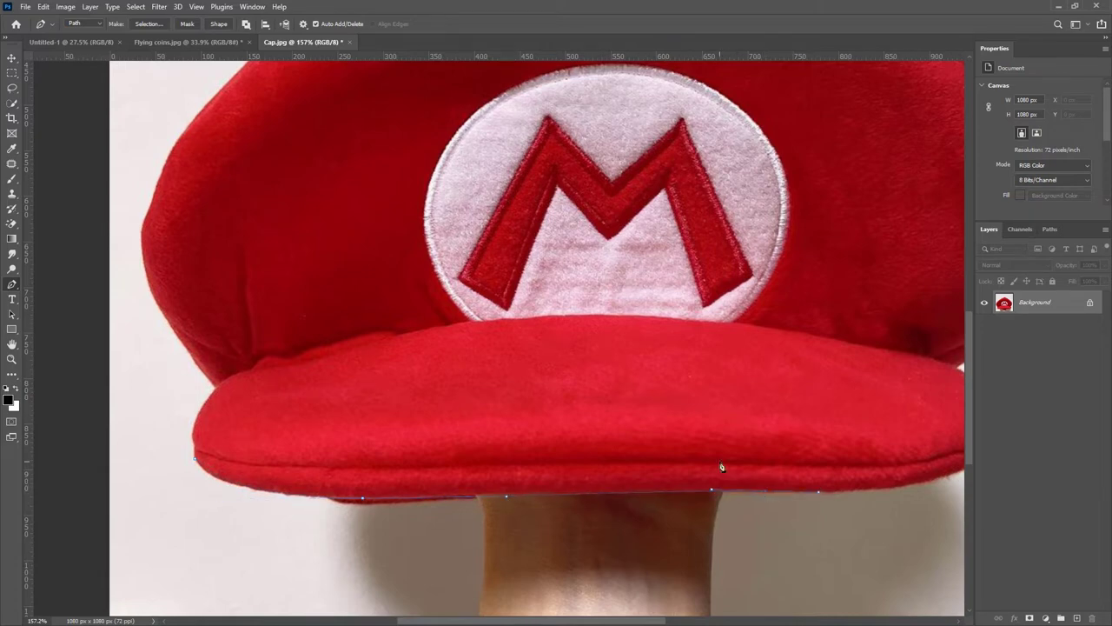
Continue the path around the right end of the brim and up the cap's lower right side.
scroll(721, 468, right, 5)
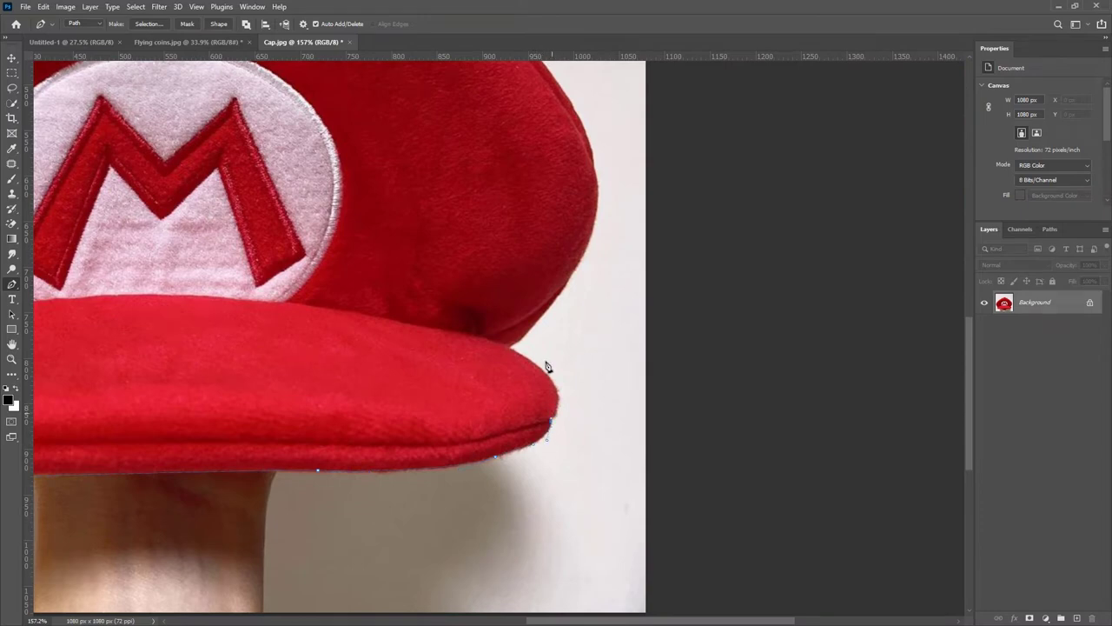
drag(504, 343, 440, 301)
drag(512, 347, 510, 350)
drag(583, 397, 582, 386)
drag(588, 245, 597, 211)
key(space)
drag(524, 223, 467, 420)
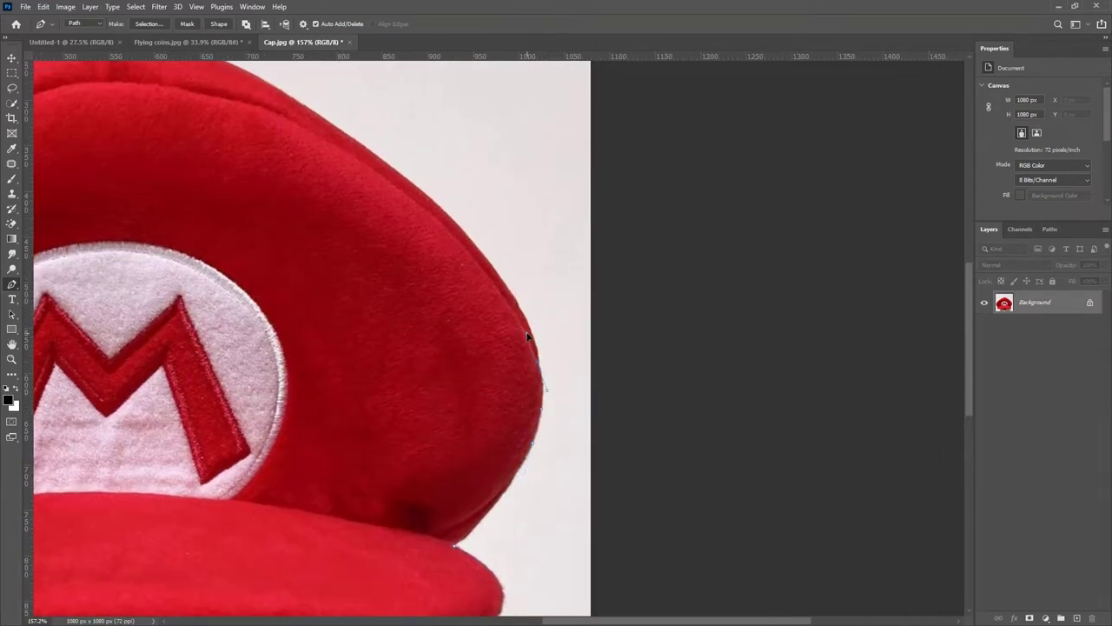
Trace the cap's upper right outline to the notch at the peak and just past it.
scroll(426, 351, up, 2)
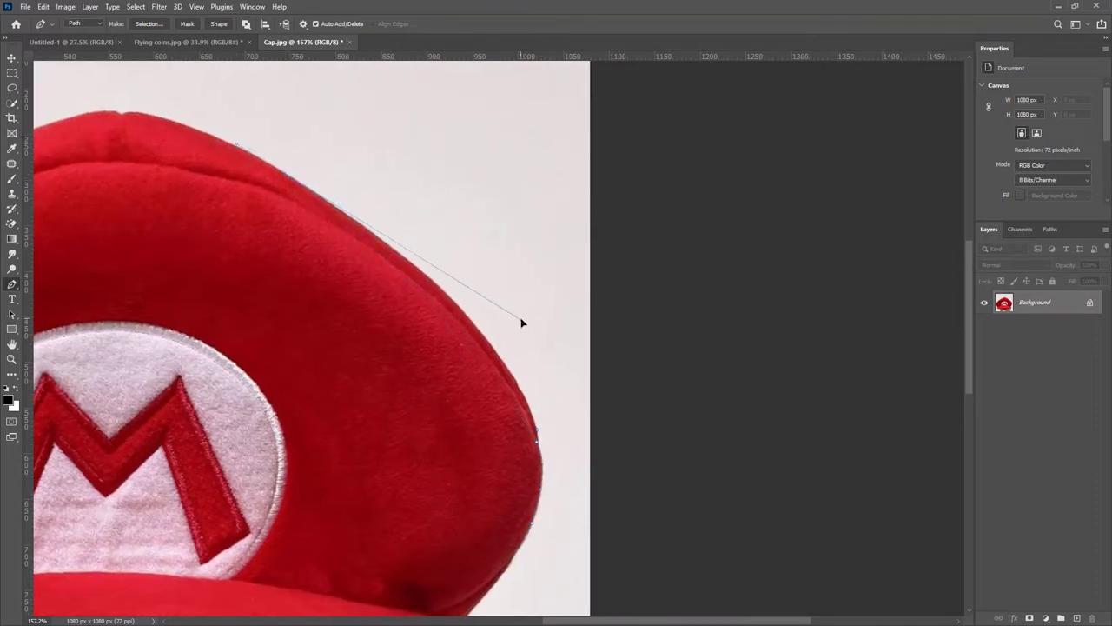
key(space)
drag(412, 273, 738, 485)
scroll(460, 325, up, 2)
click(443, 329)
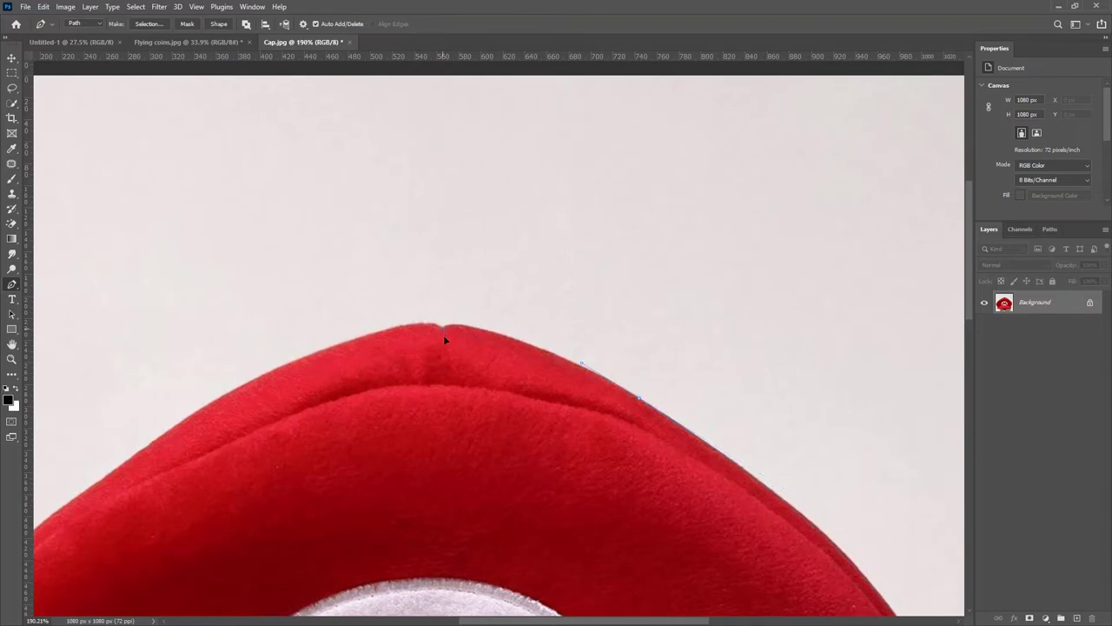
drag(436, 351, 434, 352)
drag(294, 363, 417, 316)
Extend the path down the cap's upper left slope, following the curve of the fabric.
key(space)
drag(266, 349, 589, 168)
drag(311, 398, 279, 434)
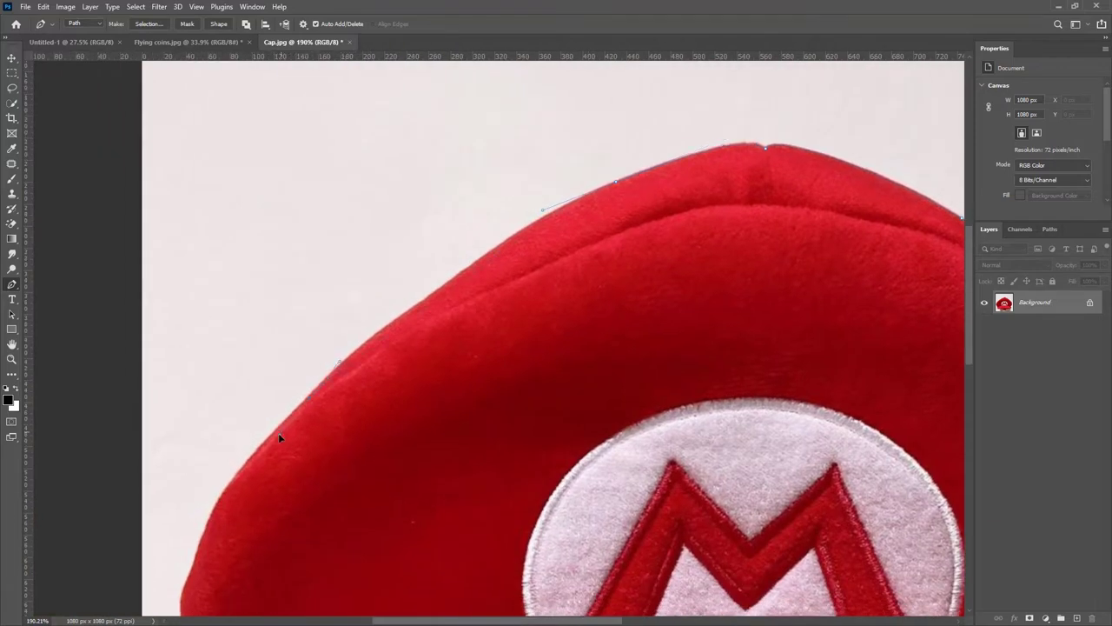
drag(367, 340, 402, 311)
key(space)
drag(332, 433, 576, 201)
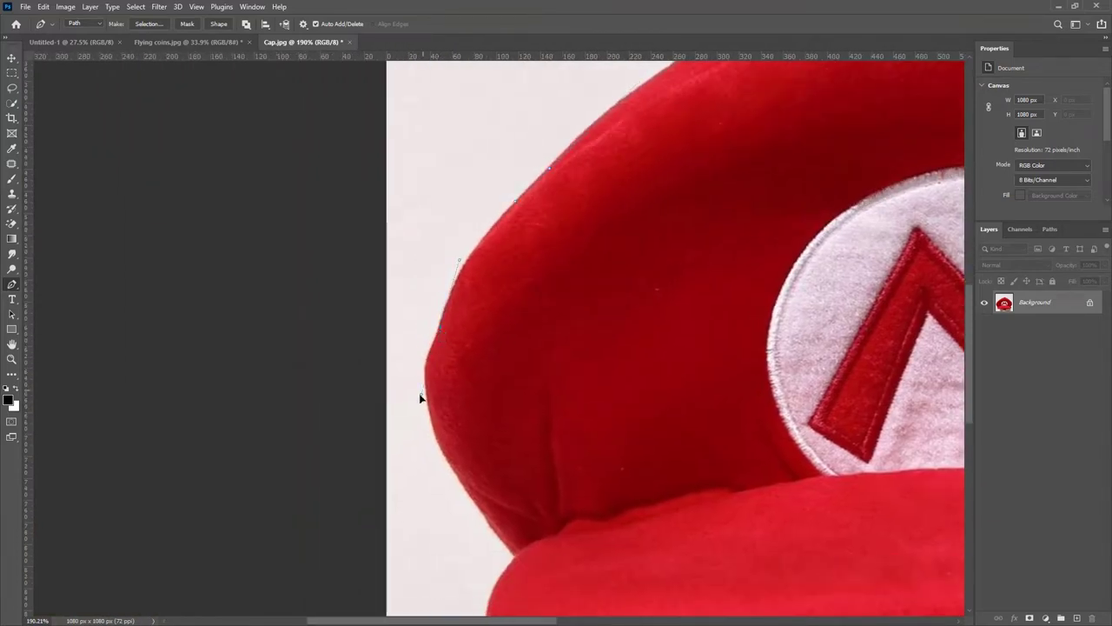
Trace the cap's lower left side and the left end of the brim, closing the path at its starting point.
drag(419, 397, 428, 400)
scroll(363, 298, down, 2)
scroll(363, 298, right, 2)
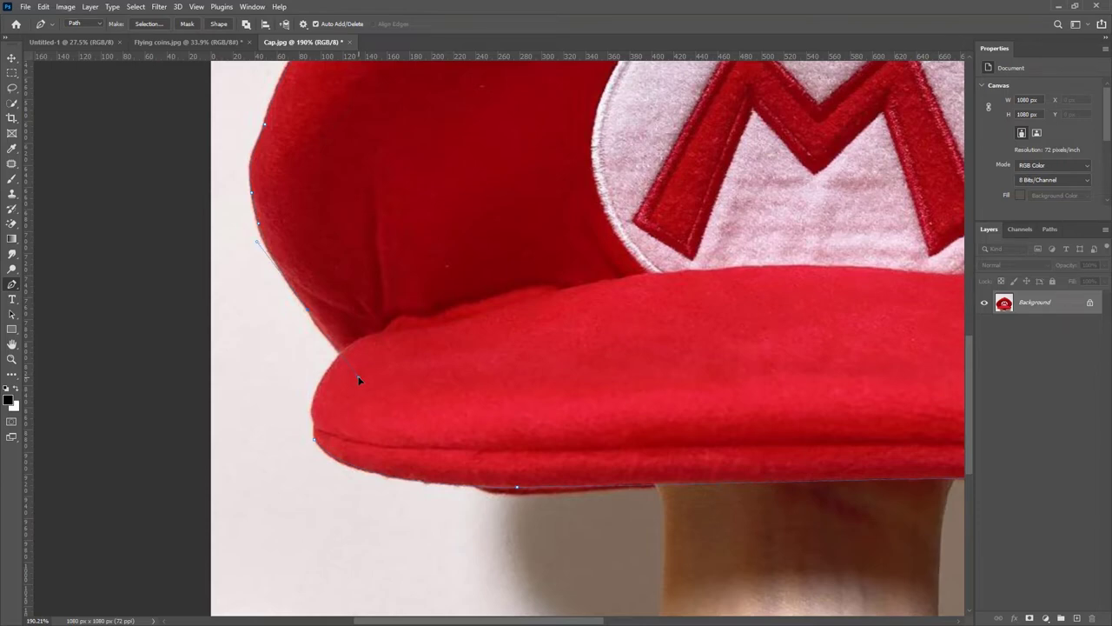
click(343, 356)
drag(324, 432, 328, 458)
Turn the closed cap path into a selection and use it as a layer mask that hides the background.
right_click(464, 293)
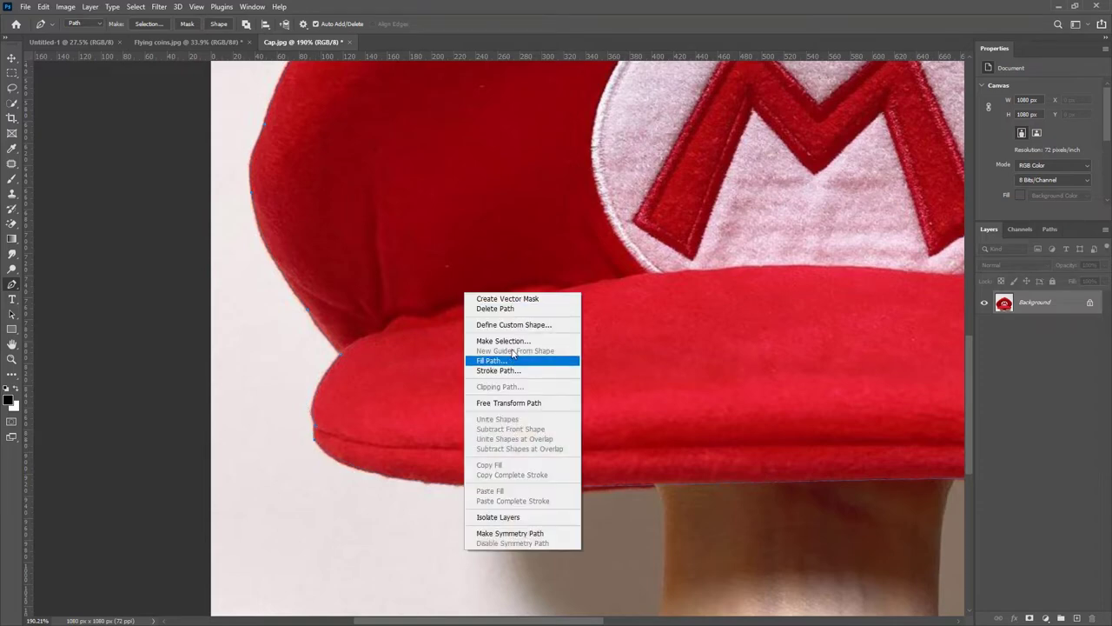
click(495, 357)
click(795, 246)
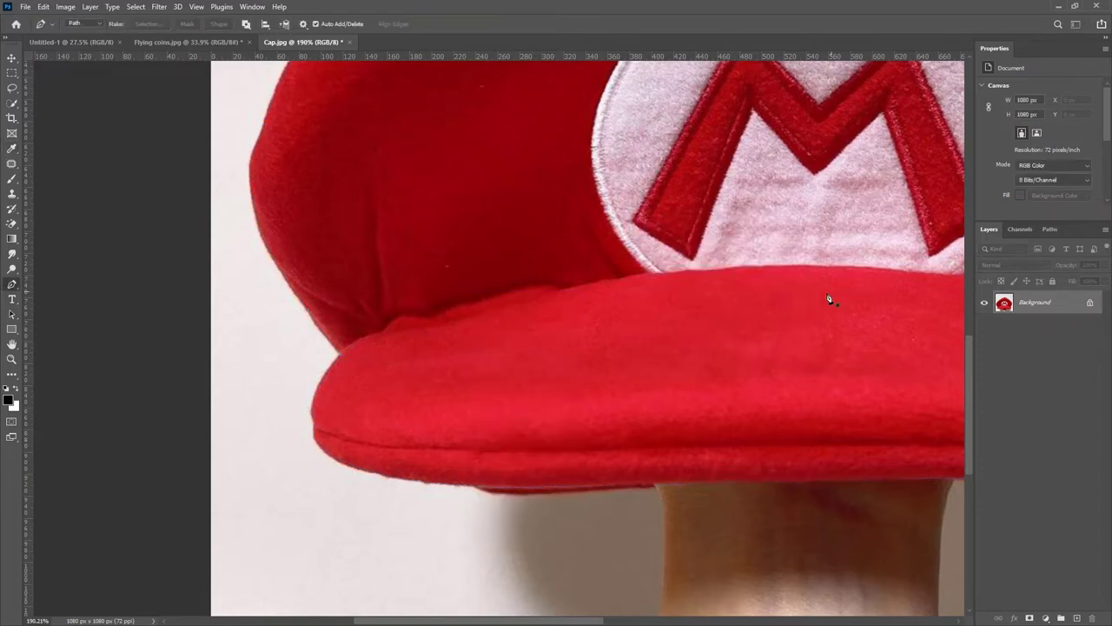
scroll(826, 300, down, 5)
scroll(827, 301, right, 3)
click(1029, 617)
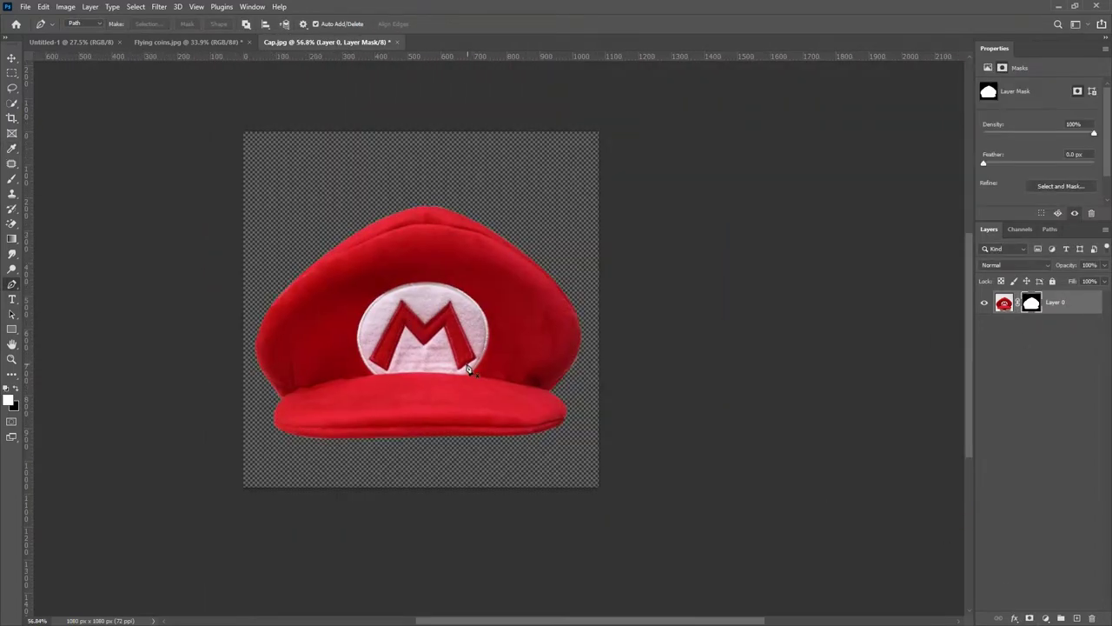
Convert the masked cap layer to a smart object.
key(c)
click(12, 57)
drag(422, 265, 435, 241)
right_click(1070, 306)
click(968, 295)
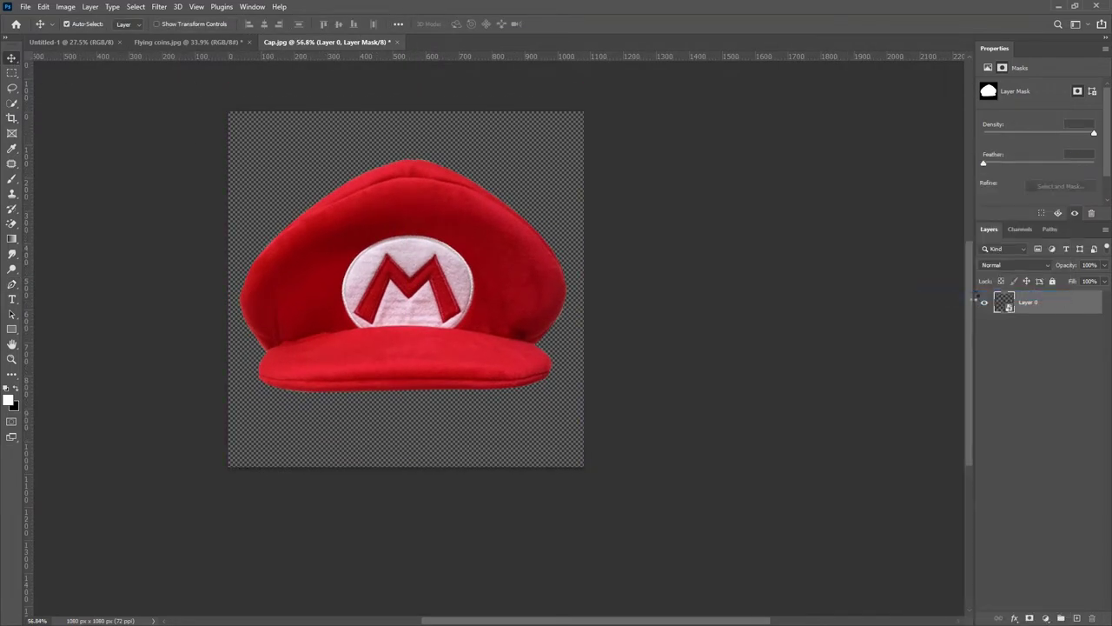
Reshape the lower edge of the cap's brim with the Liquify filter and apply it.
click(161, 7)
click(176, 114)
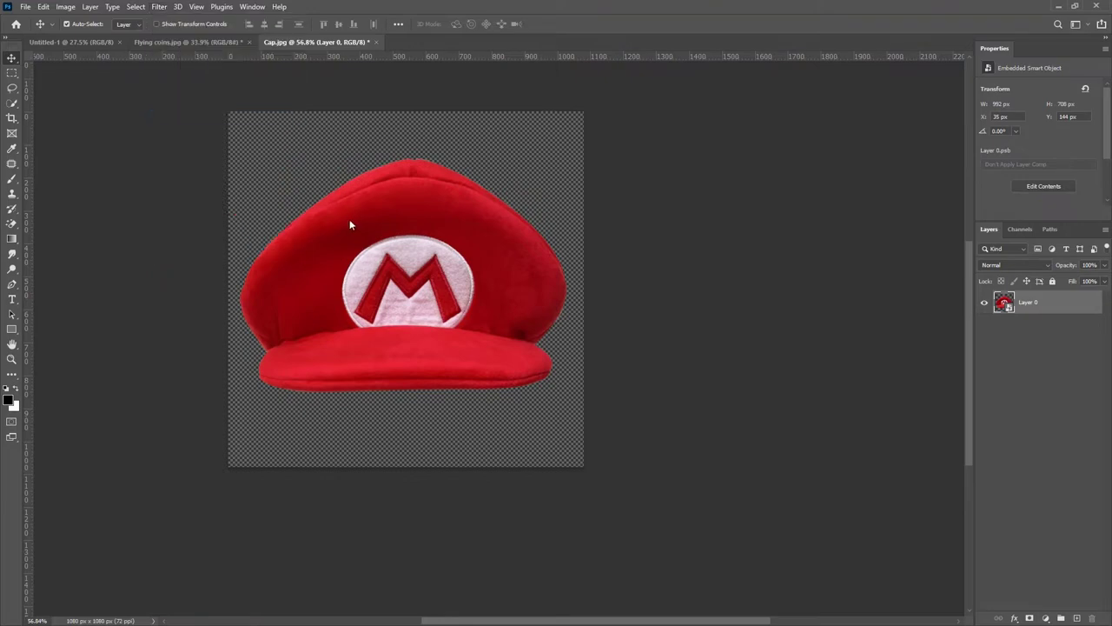
drag(389, 576, 391, 37)
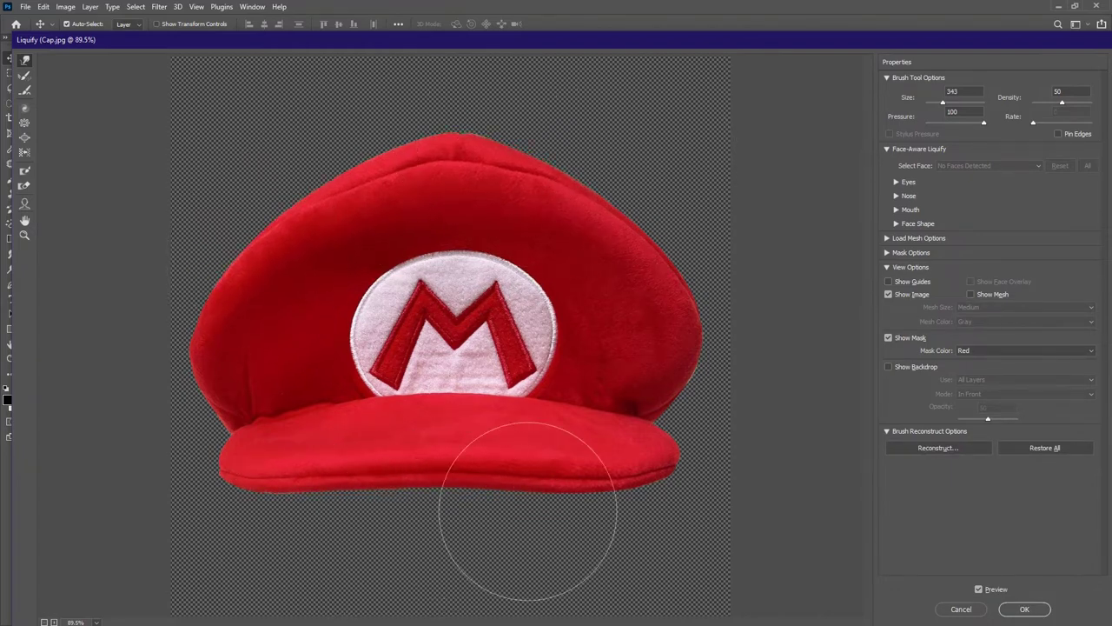
click(1026, 609)
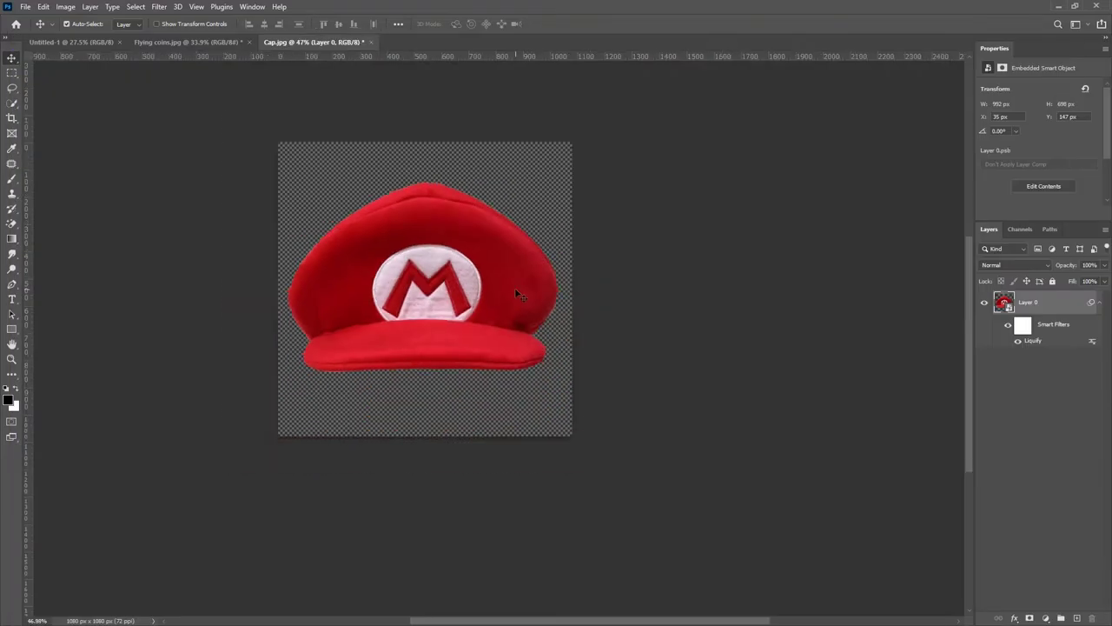
Convert the liquified cap layer to a smart object again and quick-export it to the ASSETS folder as a PNG named Cap.
right_click(1056, 306)
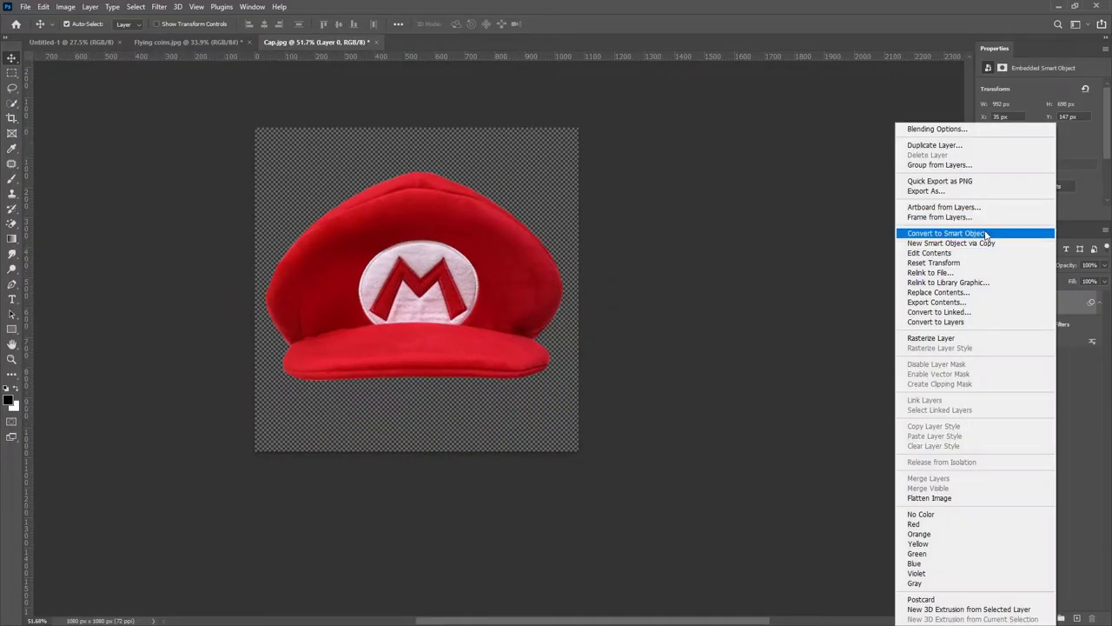
click(986, 234)
right_click(1040, 310)
click(923, 181)
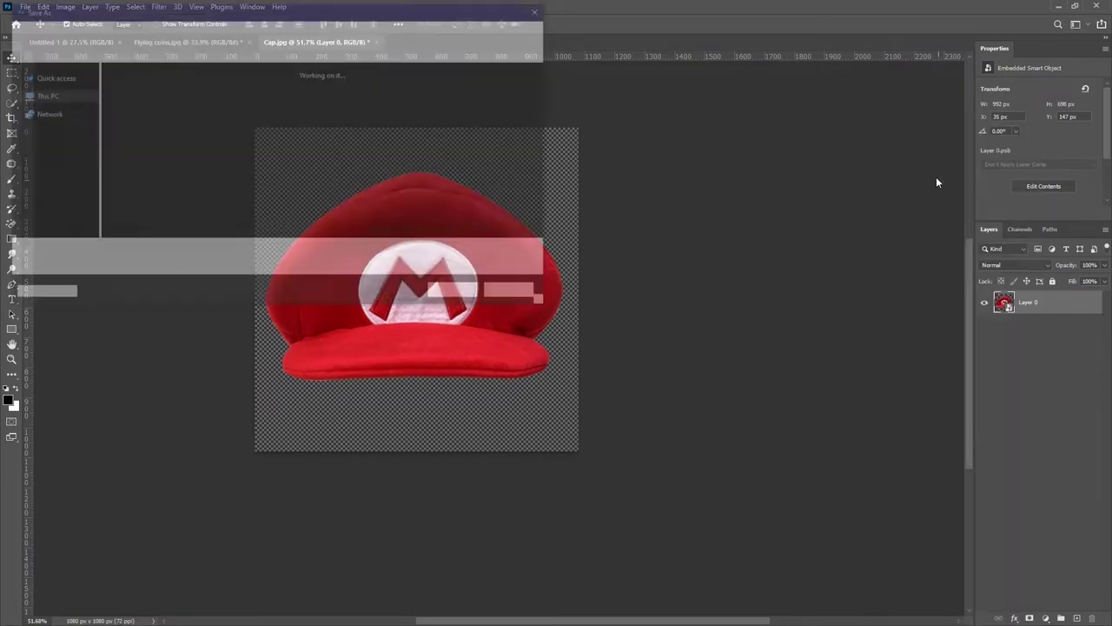
double_click(134, 103)
click(72, 254)
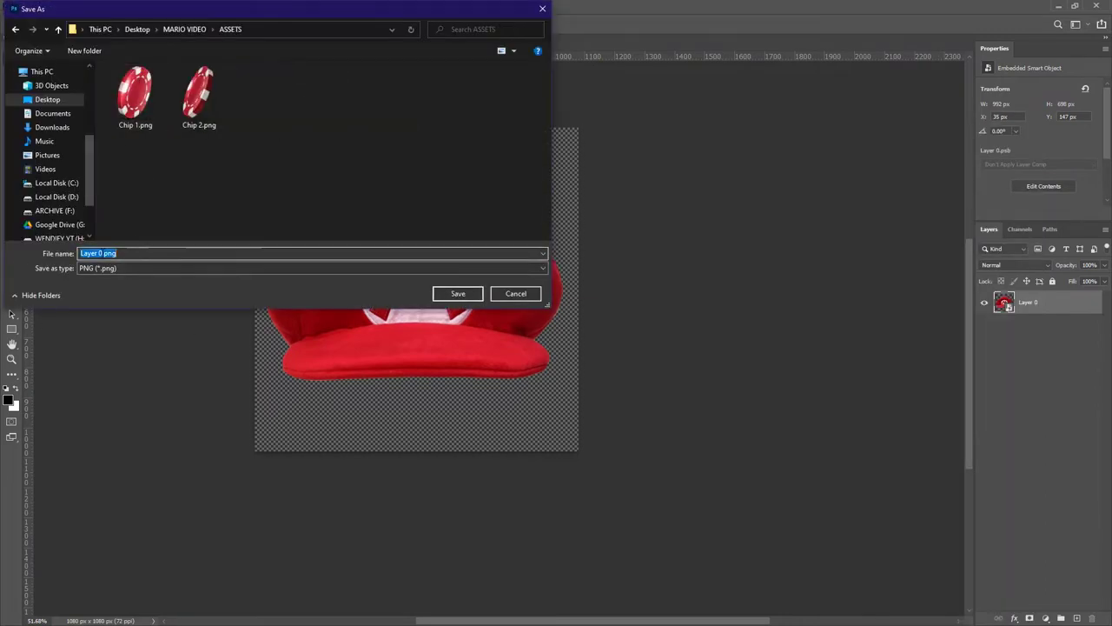
text(Cap)
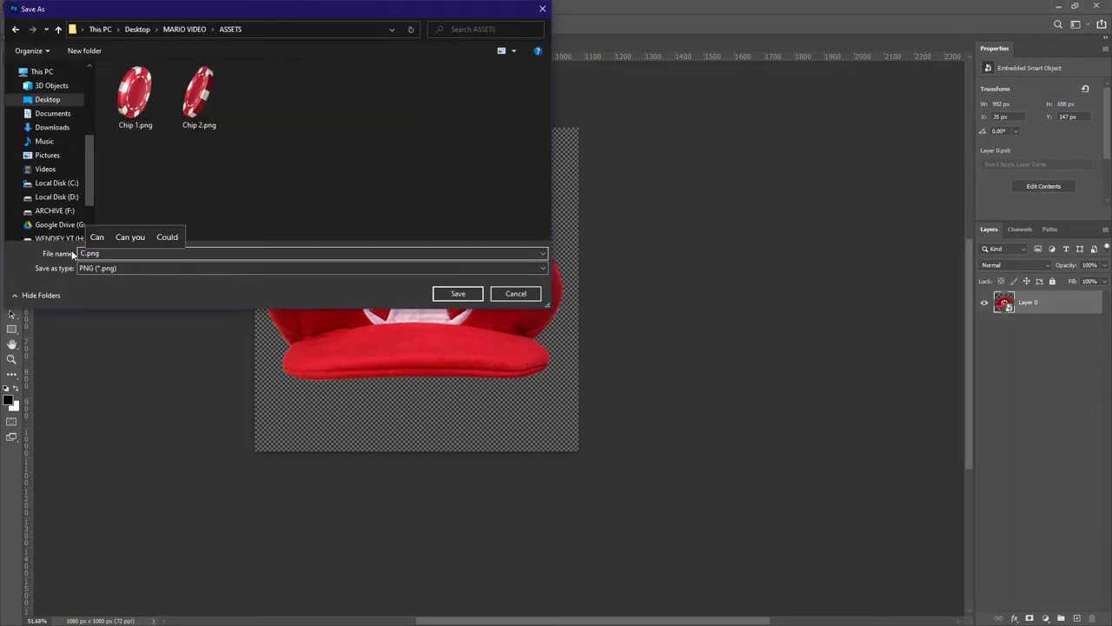
click(454, 294)
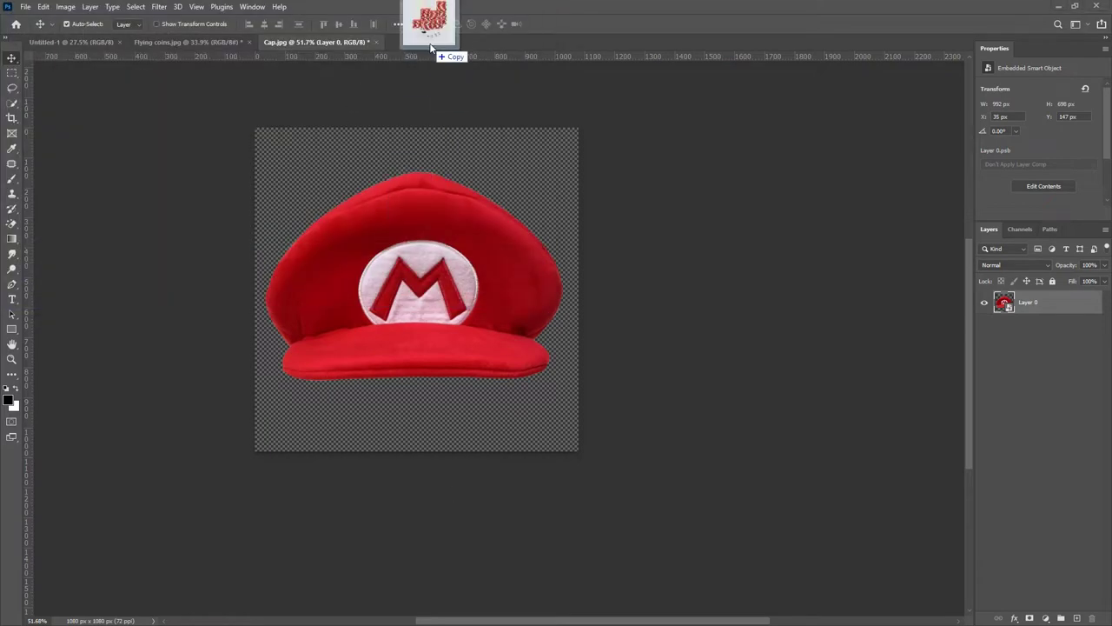
Open Left chips.avif as its own document and trace the base of the leftmost front chip stack with the Pen tool.
drag(438, 43, 439, 42)
scroll(462, 441, up, 2)
key(p)
scroll(339, 393, up, 10)
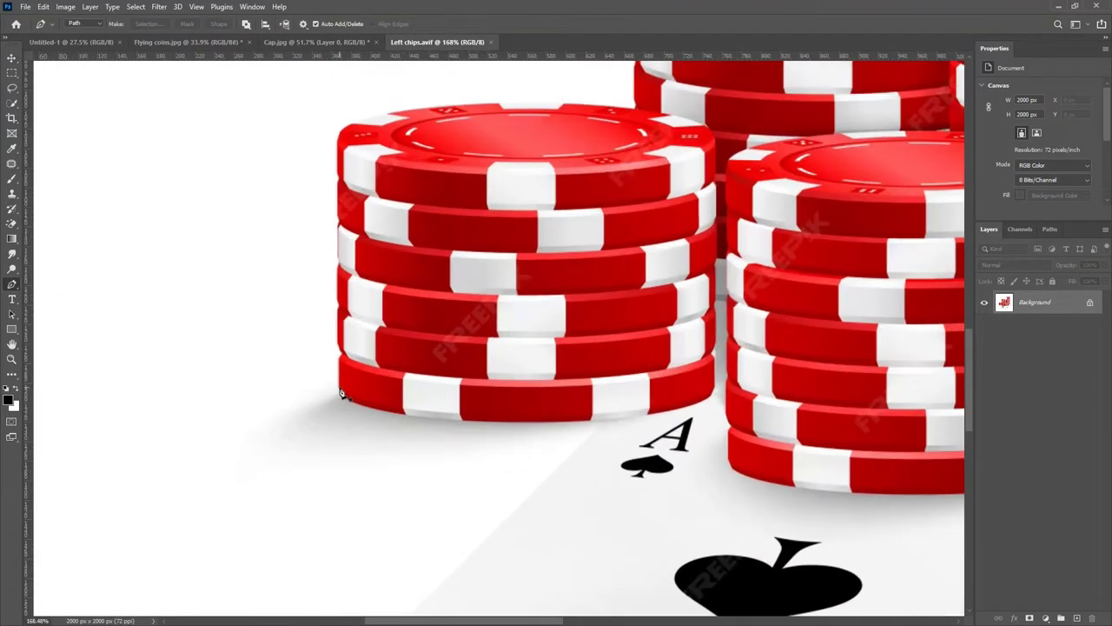
click(340, 389)
drag(658, 414, 714, 393)
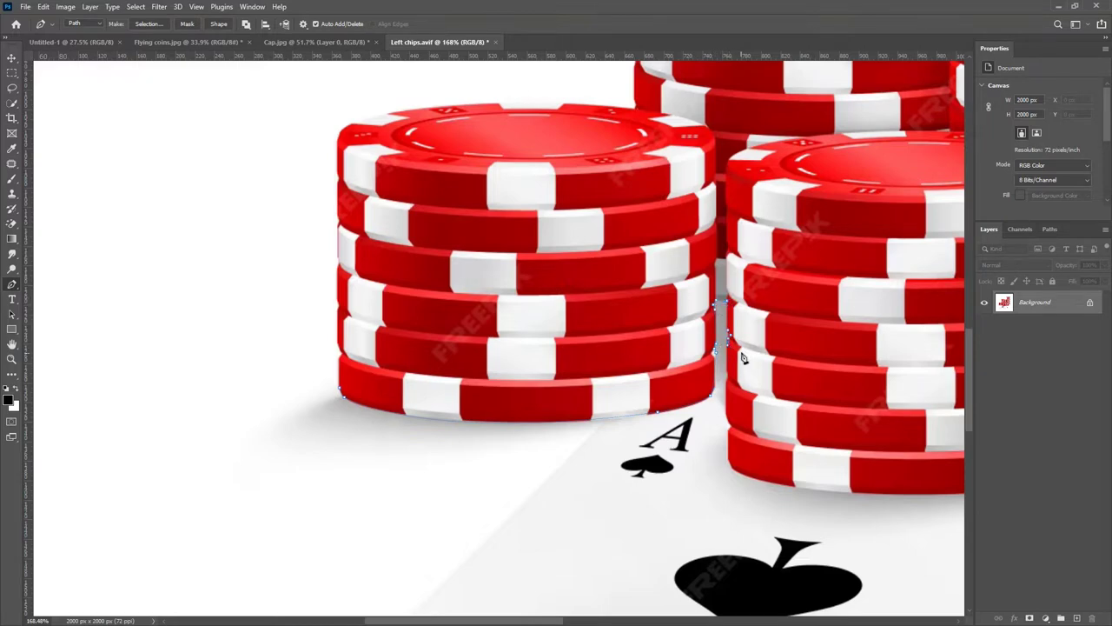
Continue the path down the left side of the middle front stack and along its curved base to its right edge.
scroll(743, 357, up, 3)
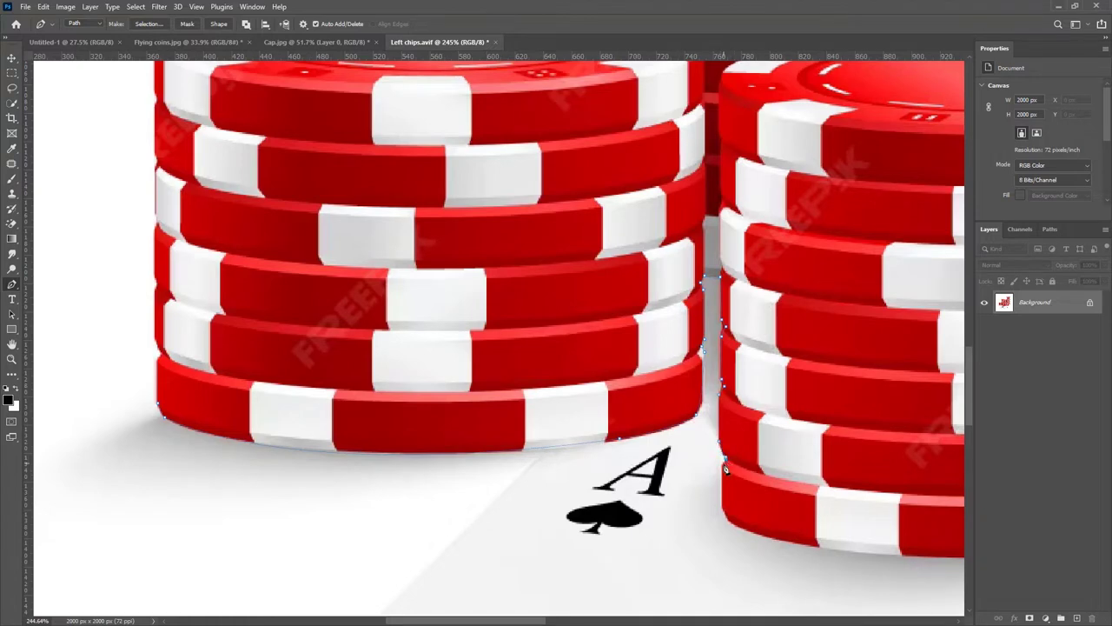
drag(726, 515, 358, 404)
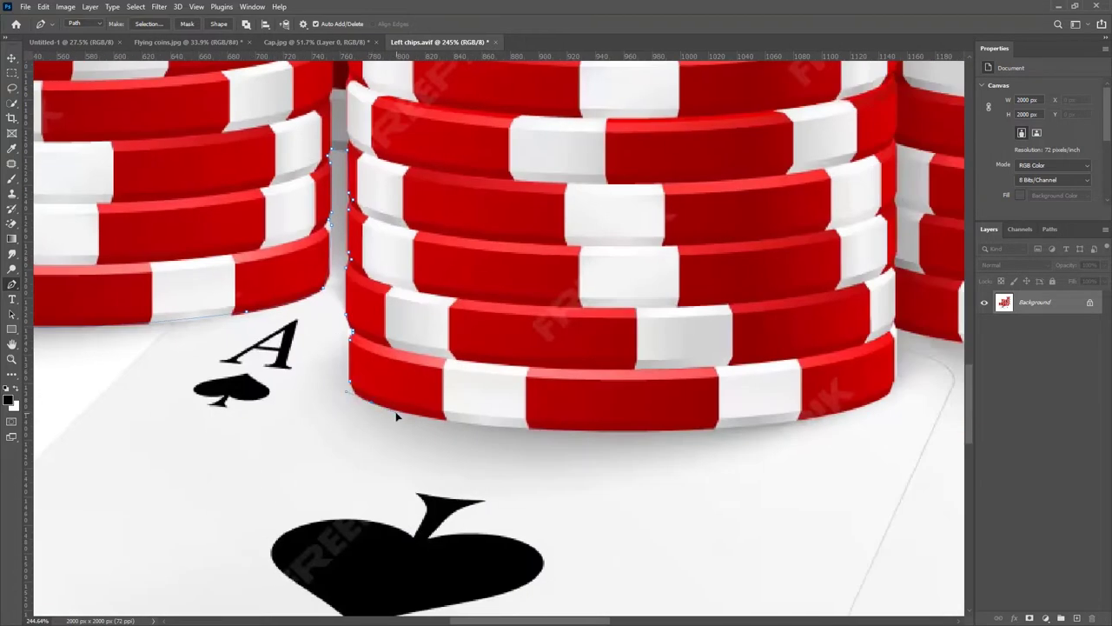
drag(600, 434, 807, 424)
drag(599, 435, 484, 438)
drag(871, 401, 570, 475)
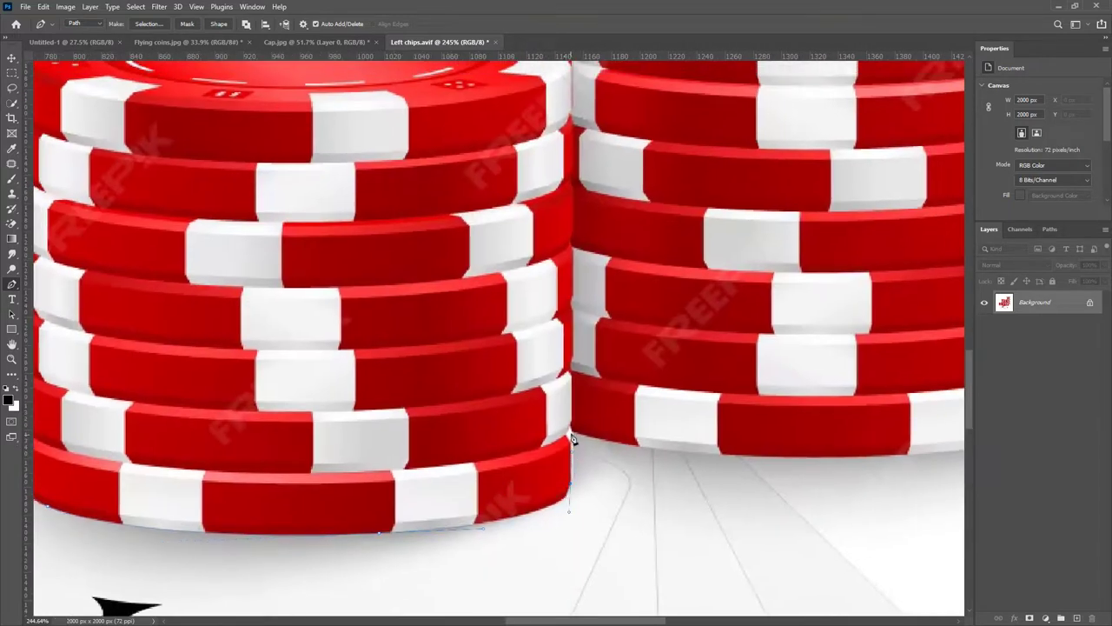
Continue the path along the curved base of the right front chip stack and up the lower part of its right side.
scroll(759, 401, right, 5)
scroll(759, 401, up, 1)
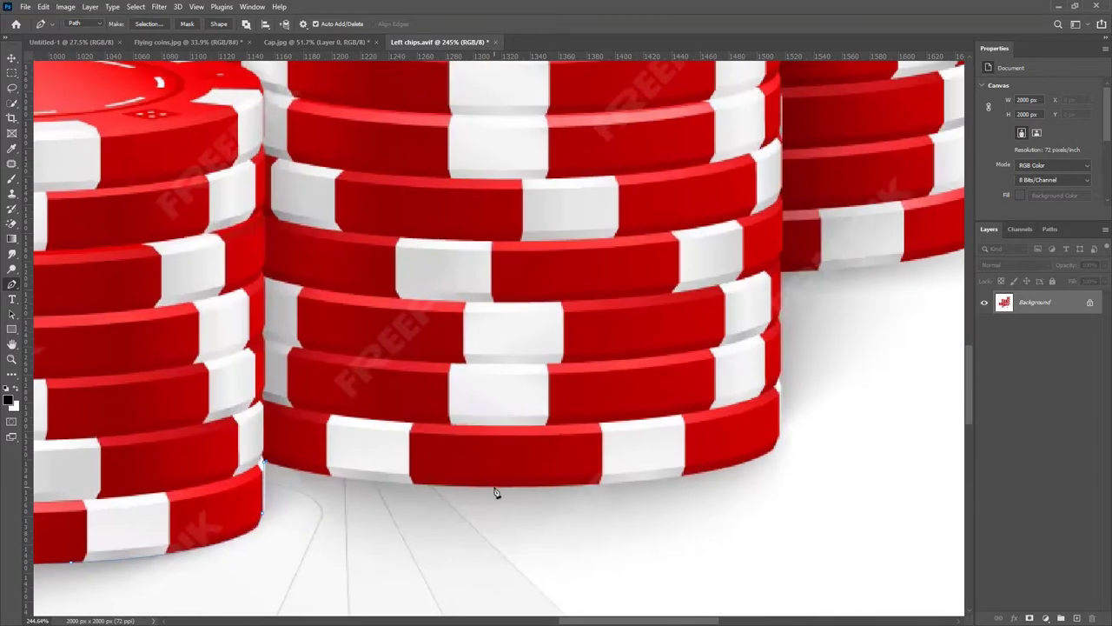
click(562, 486)
click(772, 486)
drag(778, 379, 481, 590)
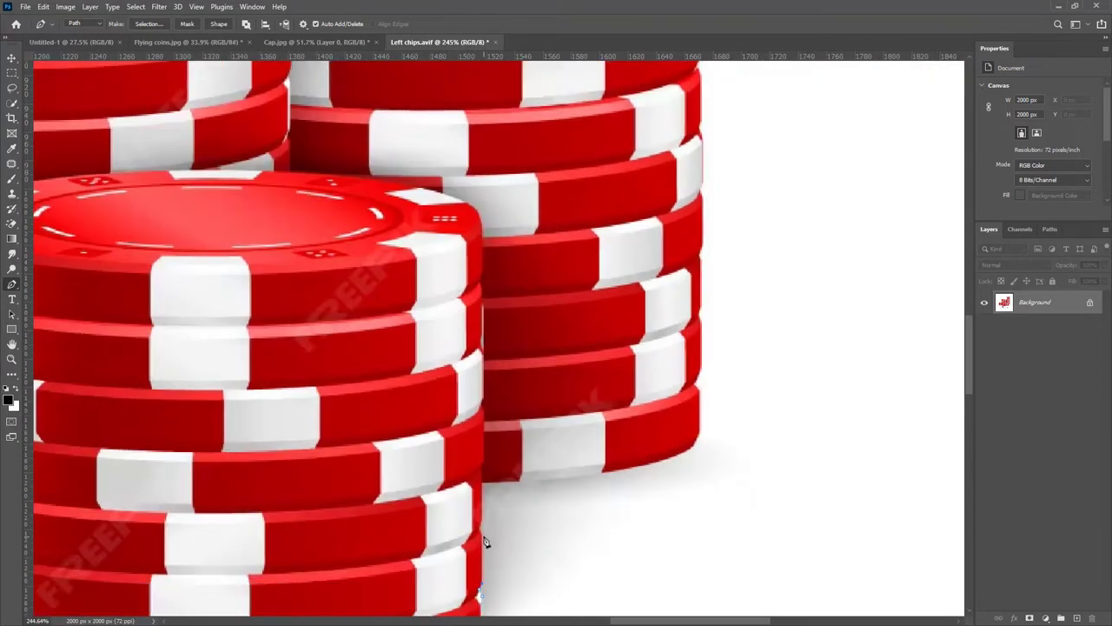
Extend the path along the visible base of the tall back stack and around its lower right edge.
click(482, 479)
click(696, 479)
click(699, 386)
drag(700, 318, 556, 464)
click(566, 440)
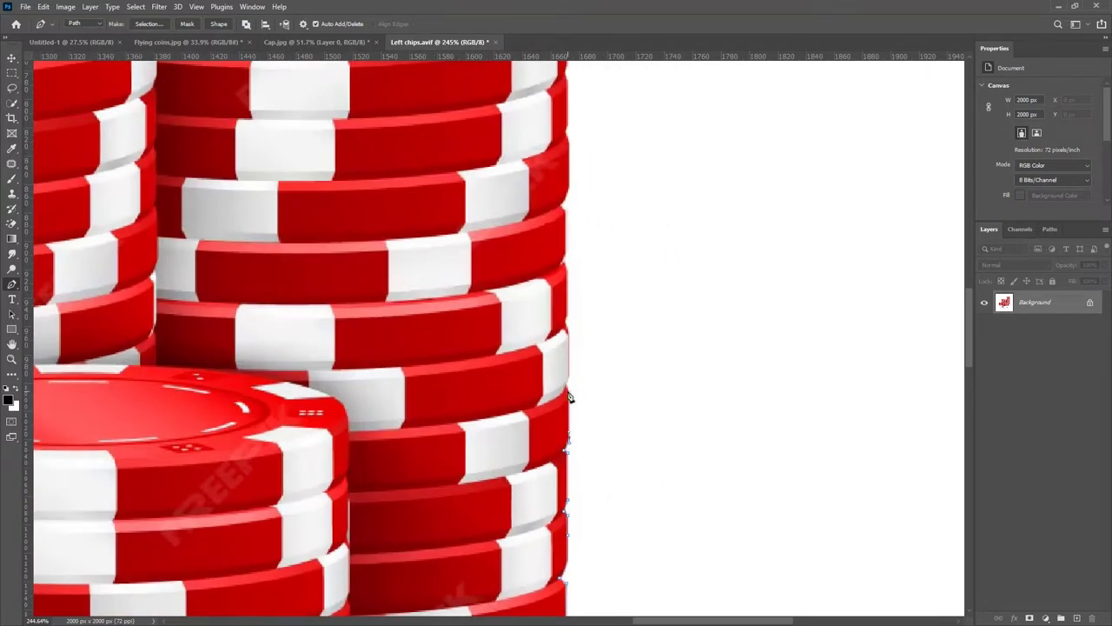
Carry the path up the middle section of the tall stack's right side, following the edge of each chip.
click(569, 329)
click(566, 321)
click(568, 313)
drag(538, 332, 476, 504)
click(501, 434)
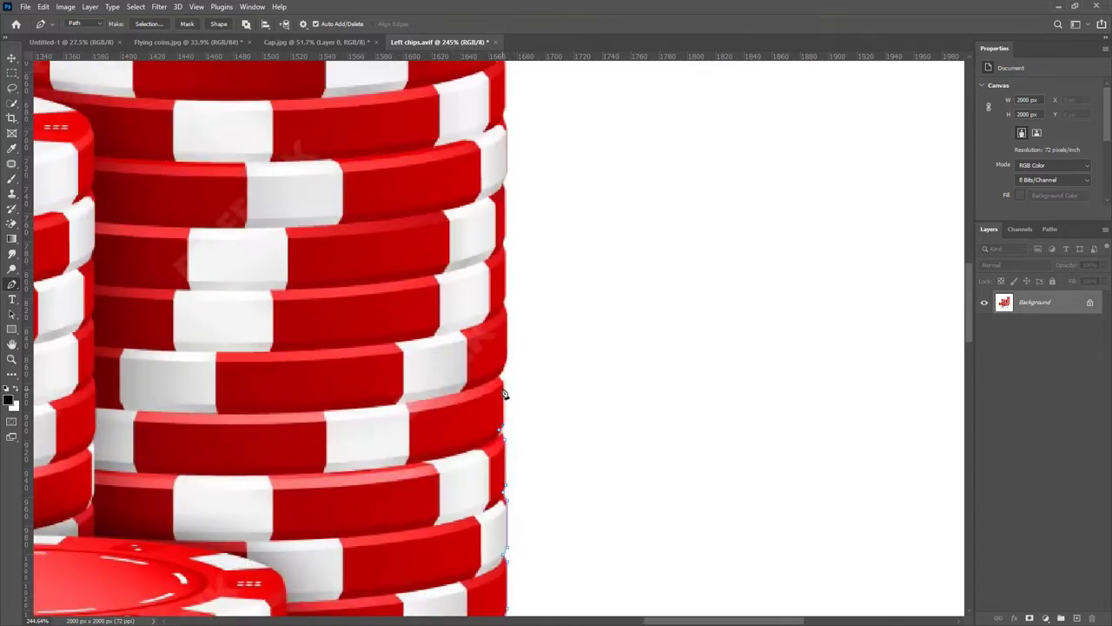
click(504, 380)
click(504, 305)
scroll(504, 248, up, 1)
scroll(504, 249, right, 1)
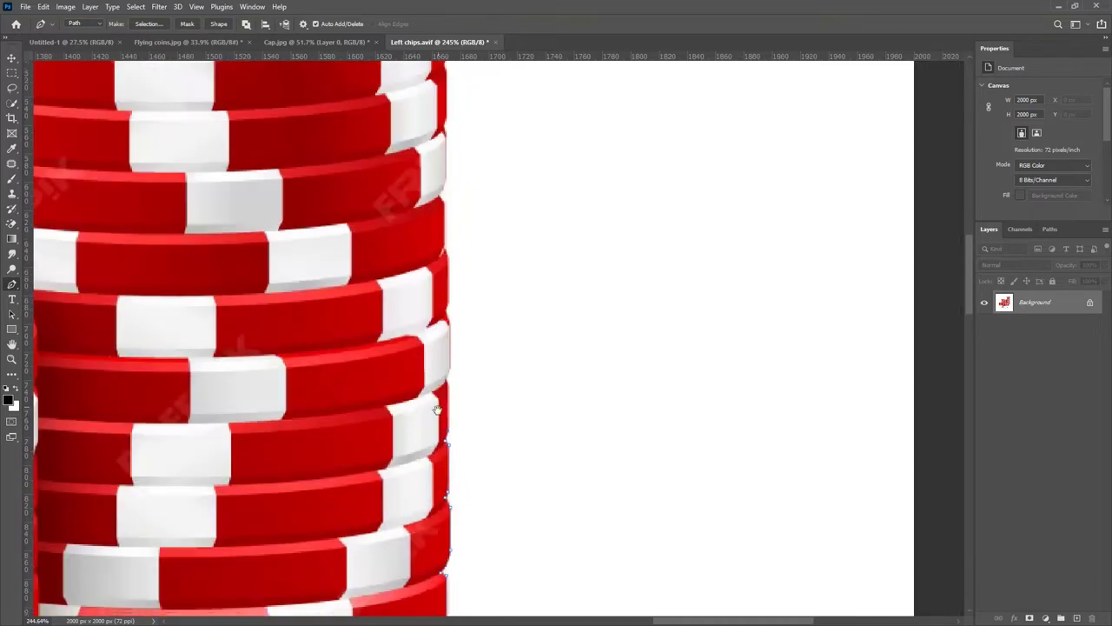
click(448, 326)
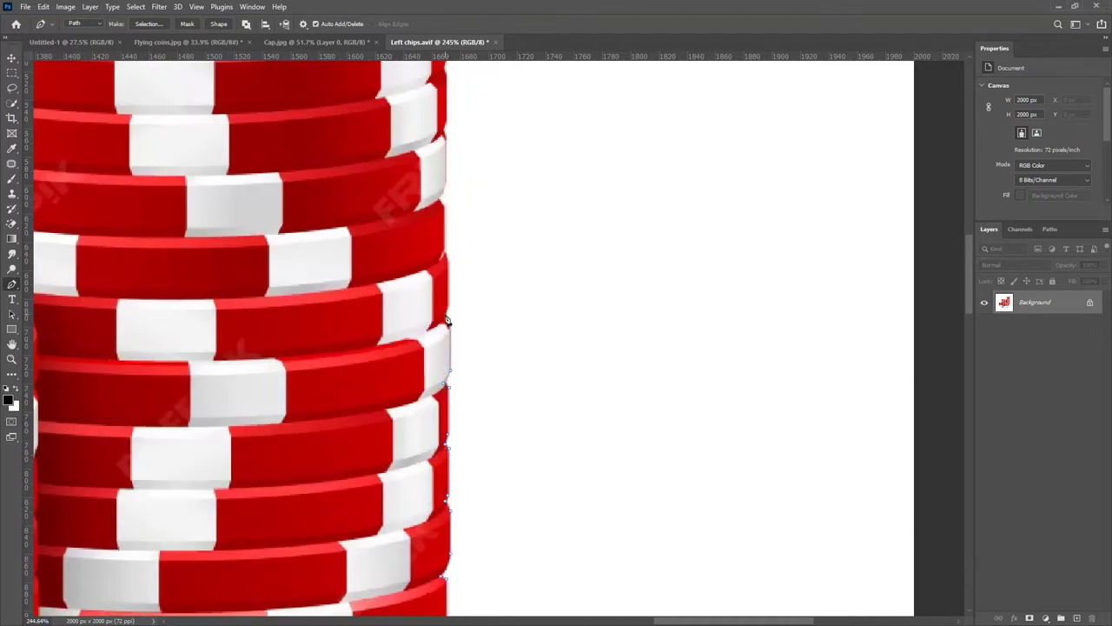
click(446, 255)
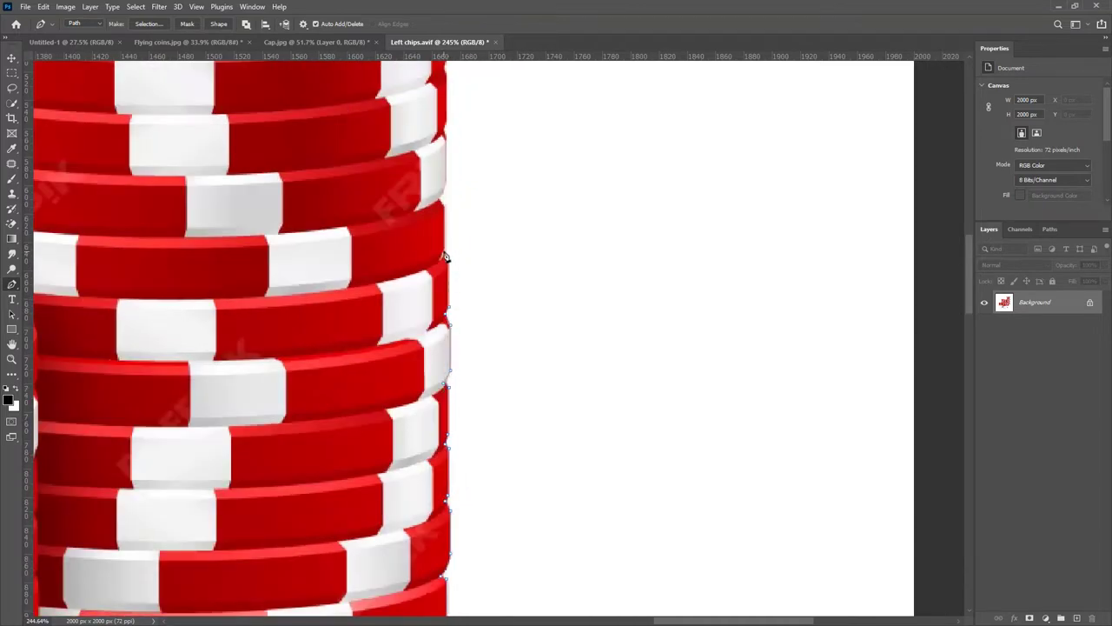
click(439, 200)
Trace the uppermost chips on the tall stack's right side up to the edge of its top chip.
drag(442, 184, 505, 404)
click(507, 398)
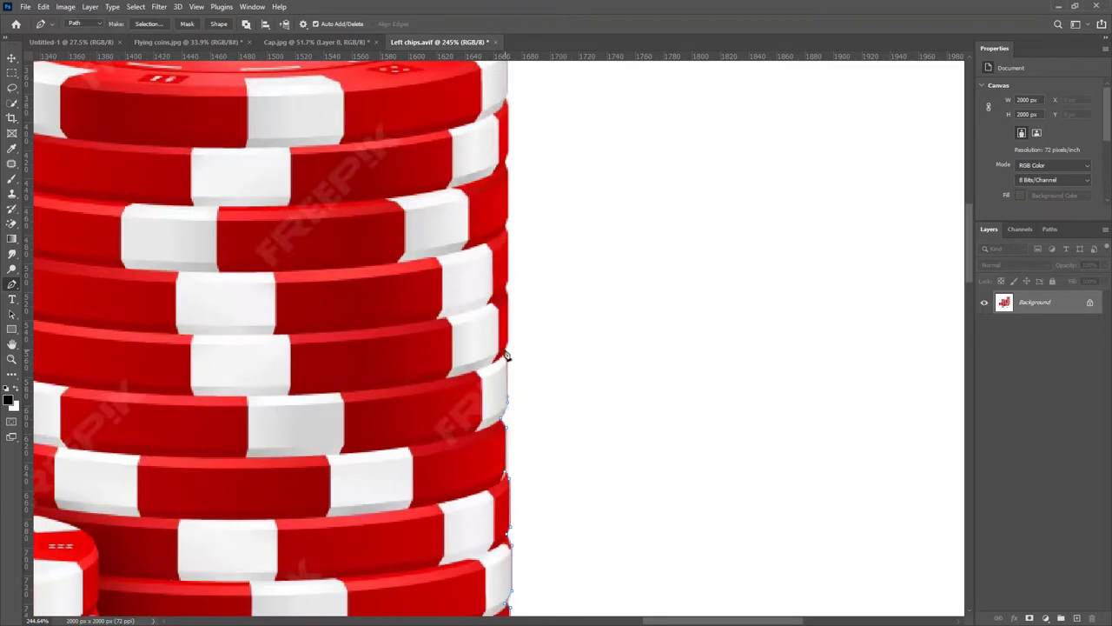
click(506, 352)
click(507, 286)
click(507, 225)
click(507, 165)
click(506, 158)
drag(497, 123, 479, 347)
click(489, 323)
click(488, 318)
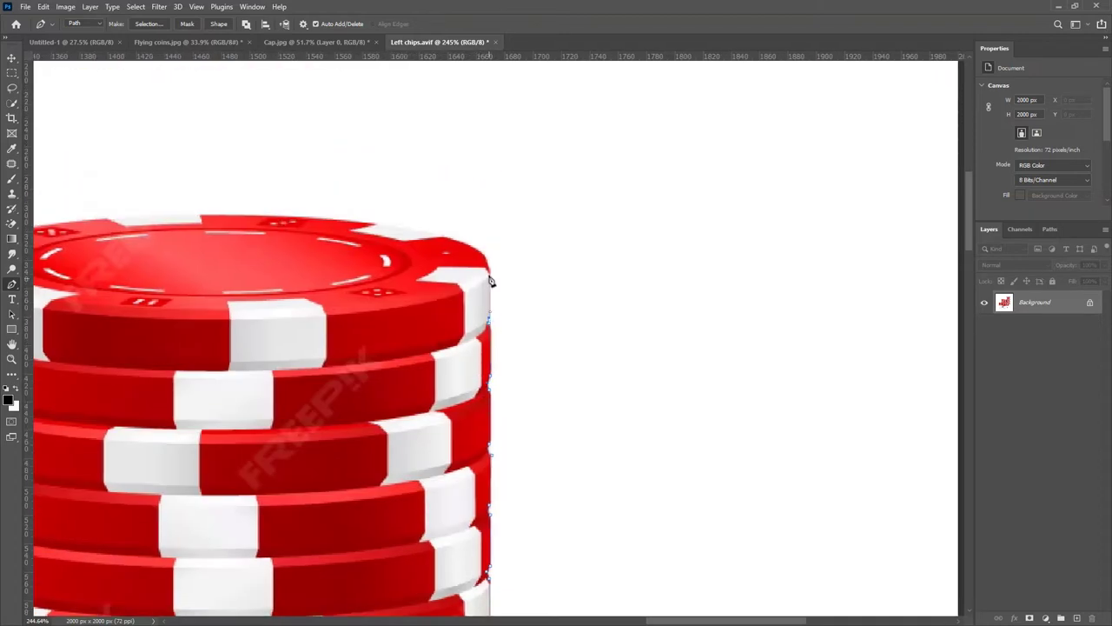
Curve the path over the top rim of the tall stack and adjust its handles to fit the chip's outline.
click(492, 253)
drag(438, 235, 445, 237)
scroll(444, 236, down, 1)
drag(258, 262, 553, 275)
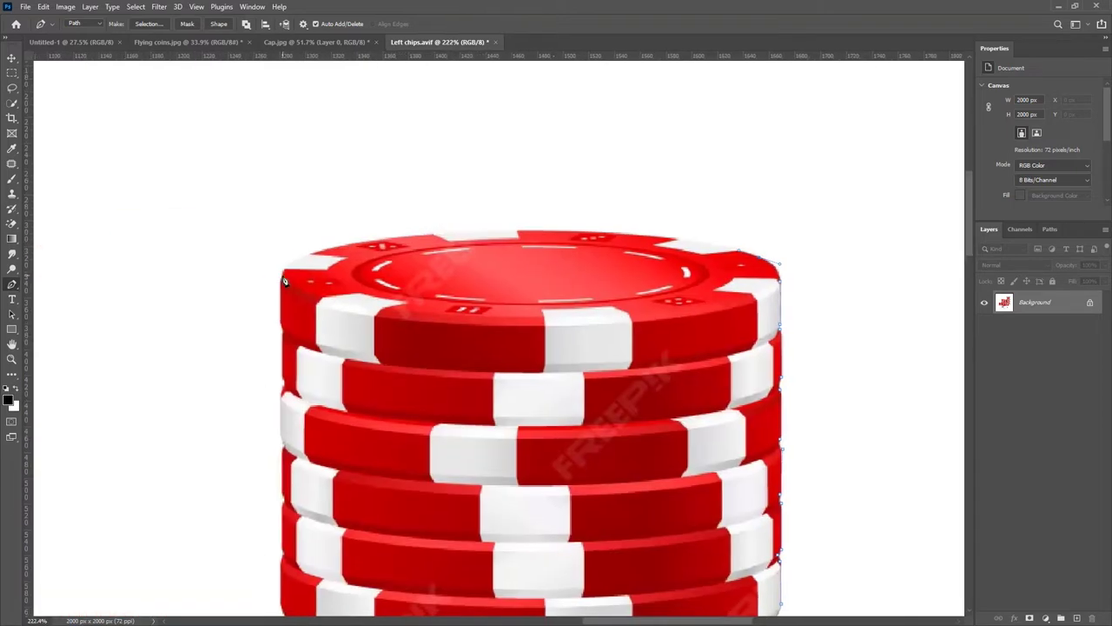
drag(284, 281, 215, 352)
drag(767, 258, 720, 237)
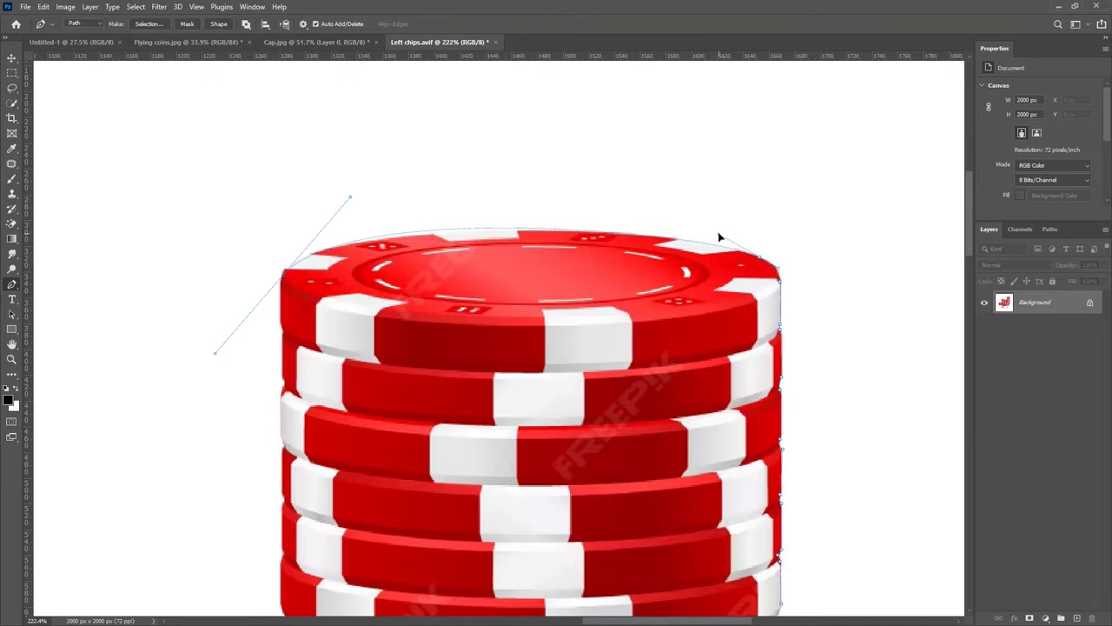
drag(350, 196, 361, 203)
Trace down the left side of the tall stack to where it meets the middle back stack.
alt+click(283, 273)
click(283, 281)
click(280, 323)
drag(403, 313, 449, 187)
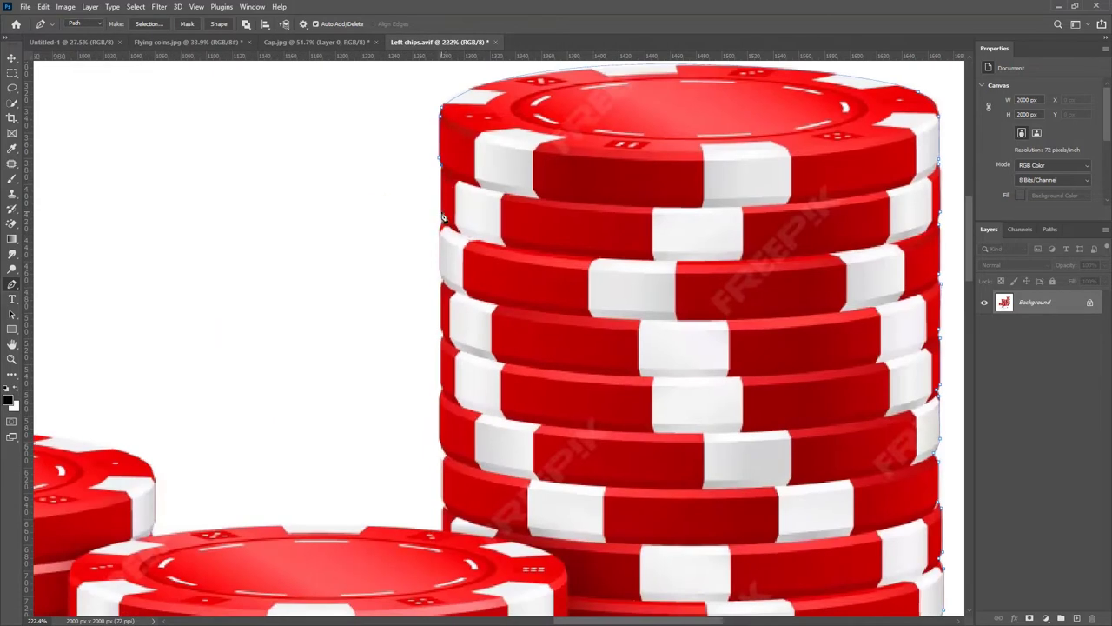
click(442, 284)
click(439, 438)
click(444, 530)
Trace the top rim of the middle back stack across to the right edge of the left back stack.
scroll(490, 404, down, 2)
drag(492, 405, 607, 235)
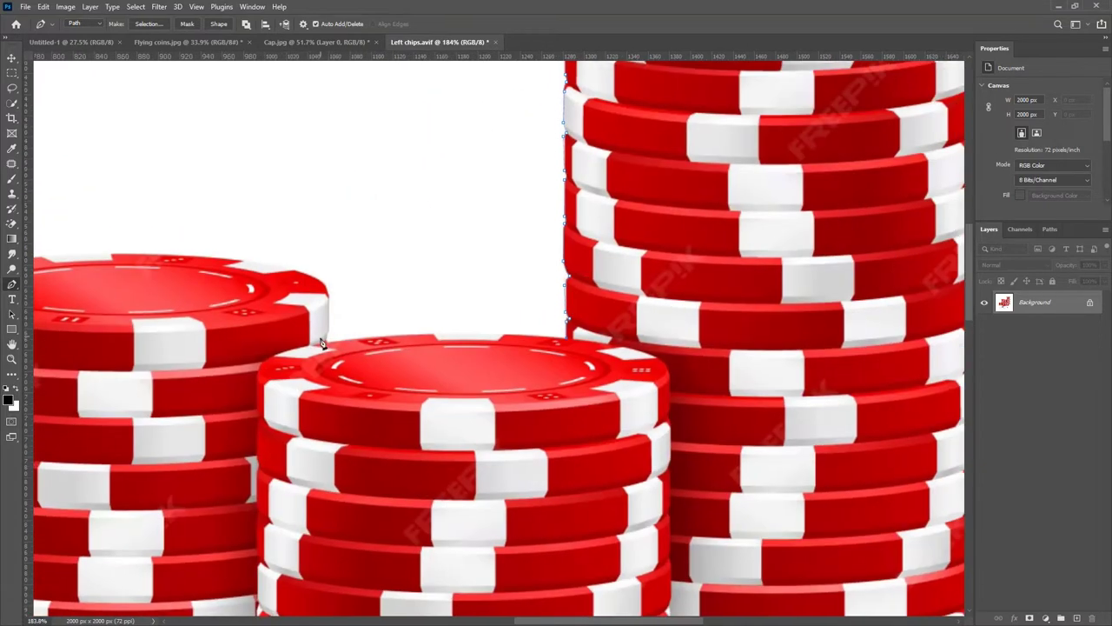
drag(329, 341, 207, 361)
alt+click(329, 338)
Curve the path over the top rim of the left back stack and start down its left edge.
scroll(260, 261, down, 3)
drag(247, 258, 598, 274)
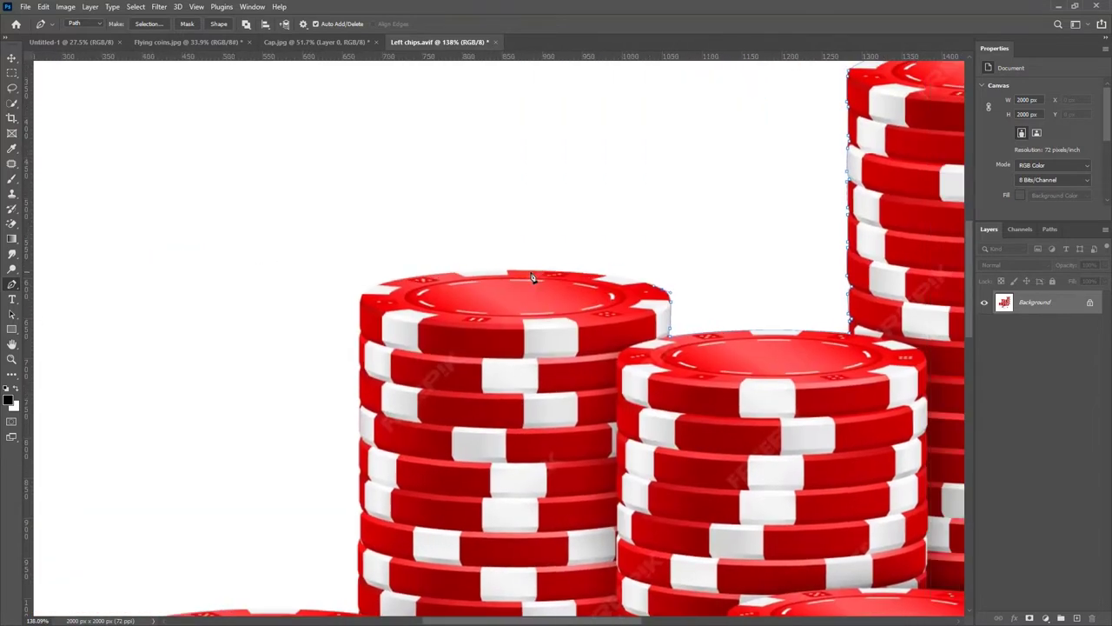
drag(363, 301, 276, 355)
drag(546, 272, 475, 271)
drag(364, 300, 350, 323)
click(364, 335)
Trace down the left side of the left back stack to the top of the leftmost front stack.
scroll(361, 372, up, 3)
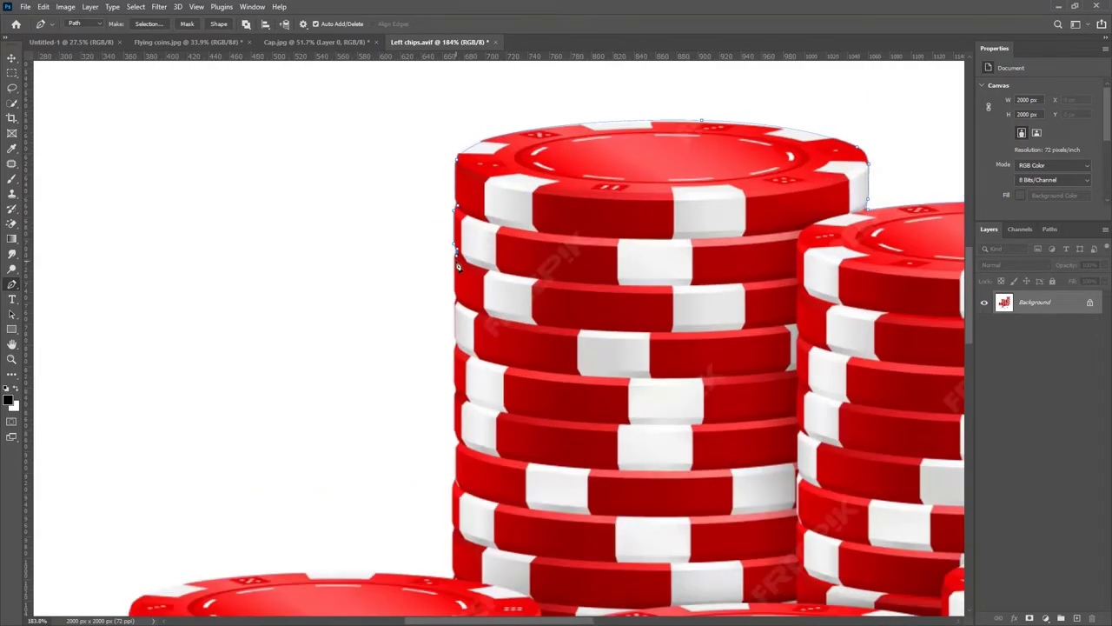
click(457, 302)
click(455, 336)
click(460, 345)
click(453, 356)
click(461, 445)
drag(458, 449, 523, 228)
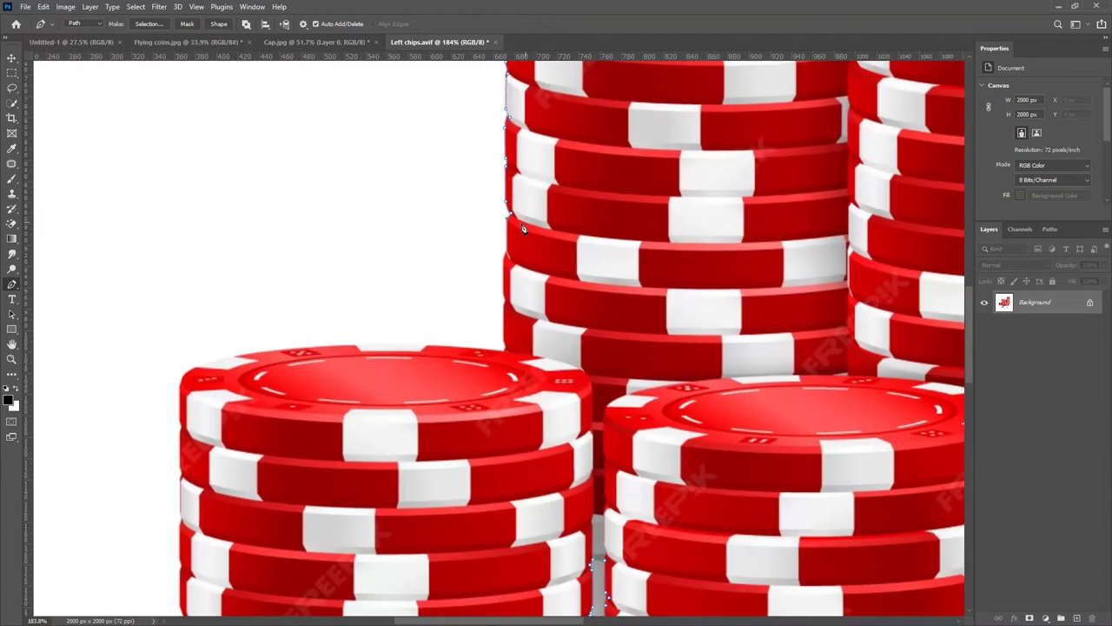
click(504, 304)
alt+click(503, 352)
Trace the top rim and left side of the leftmost front stack and close the path at its base.
click(325, 348)
drag(184, 392, 179, 421)
click(180, 524)
drag(217, 515, 368, 249)
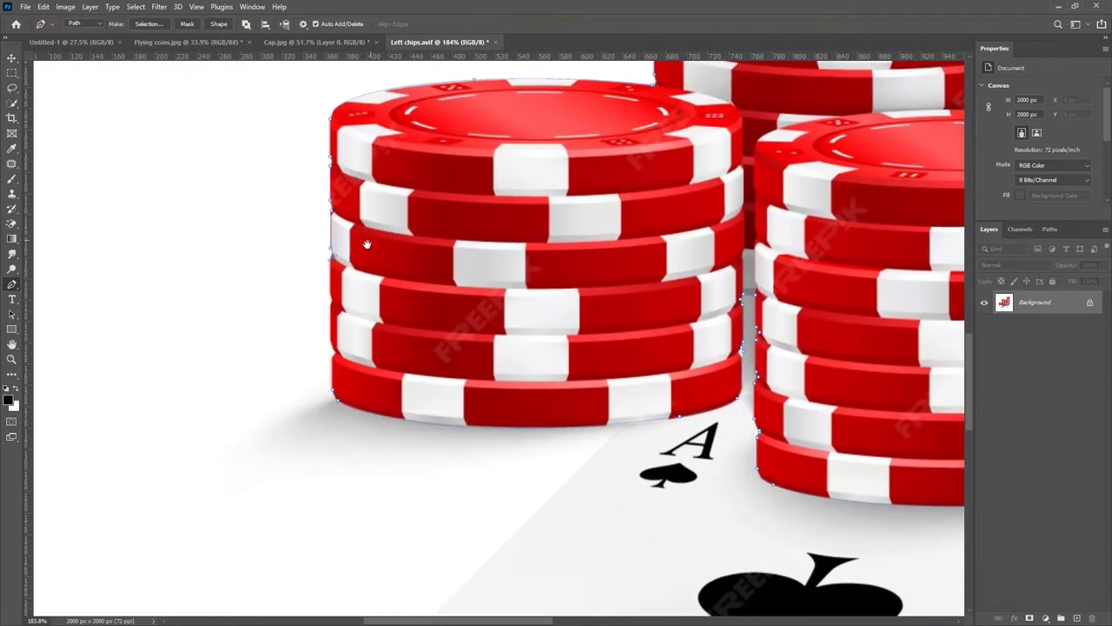
click(331, 294)
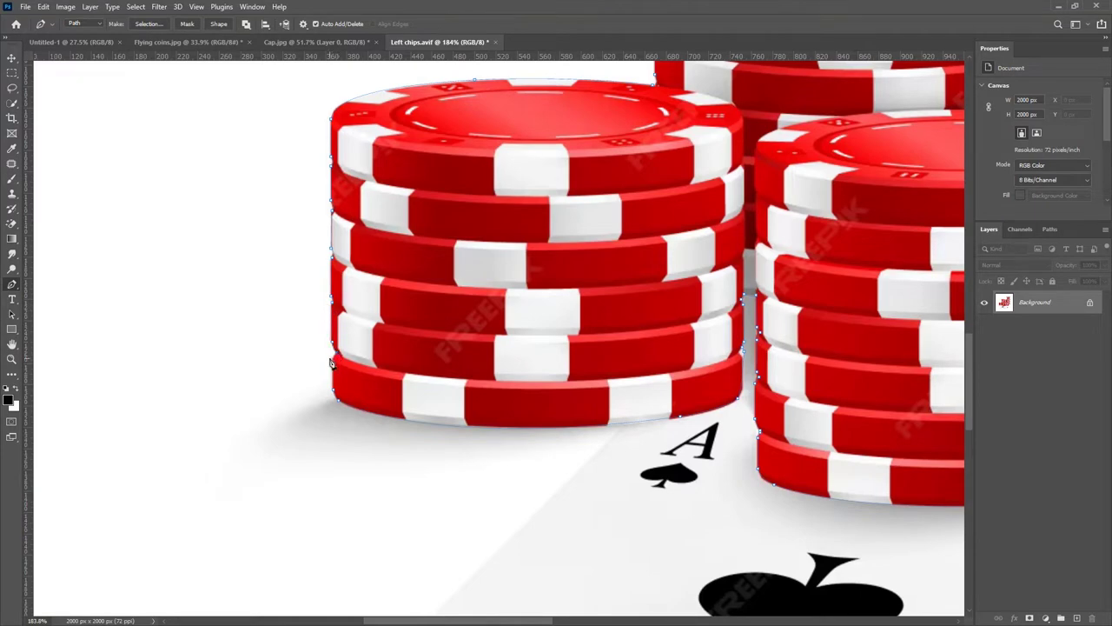
click(332, 356)
click(334, 390)
Convert the finished path into a selection and mask the layer so only the chip stacks remain.
scroll(383, 291, down, 8)
right_click(494, 225)
click(531, 273)
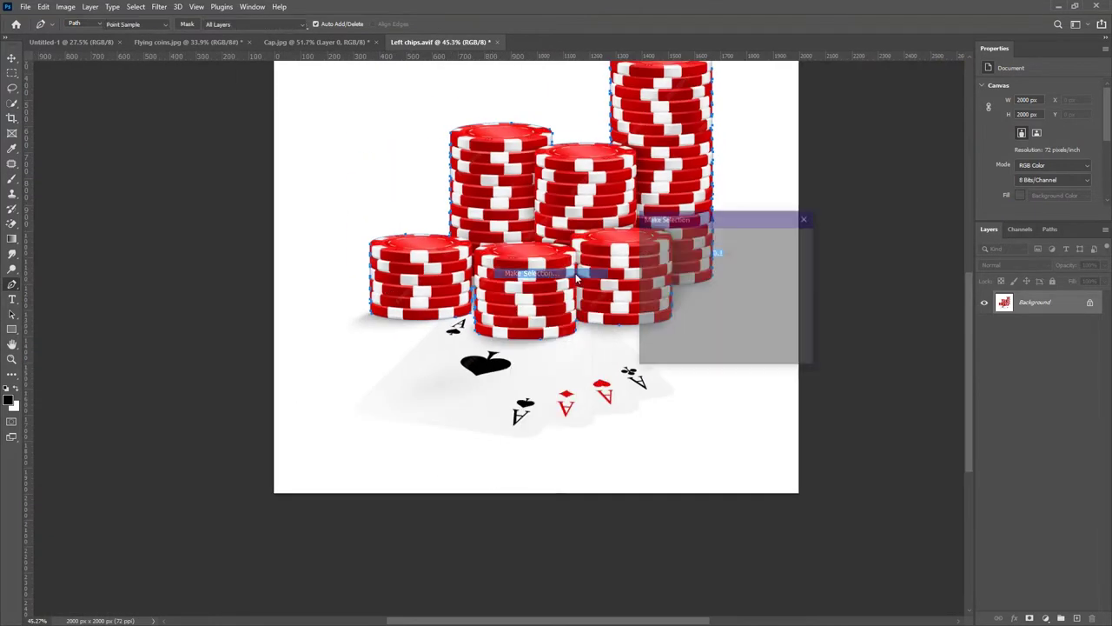
click(789, 244)
click(1029, 617)
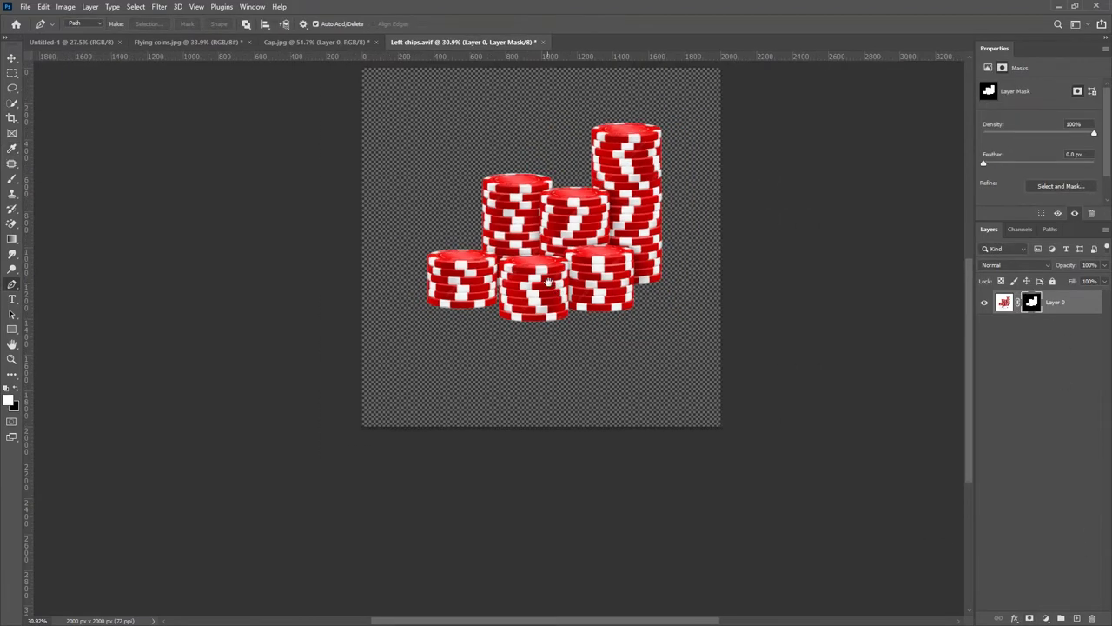
Move the masked chip stacks lower on the canvas and scale them to 117%.
scroll(365, 392, down, 2)
key(v)
drag(504, 317, 481, 351)
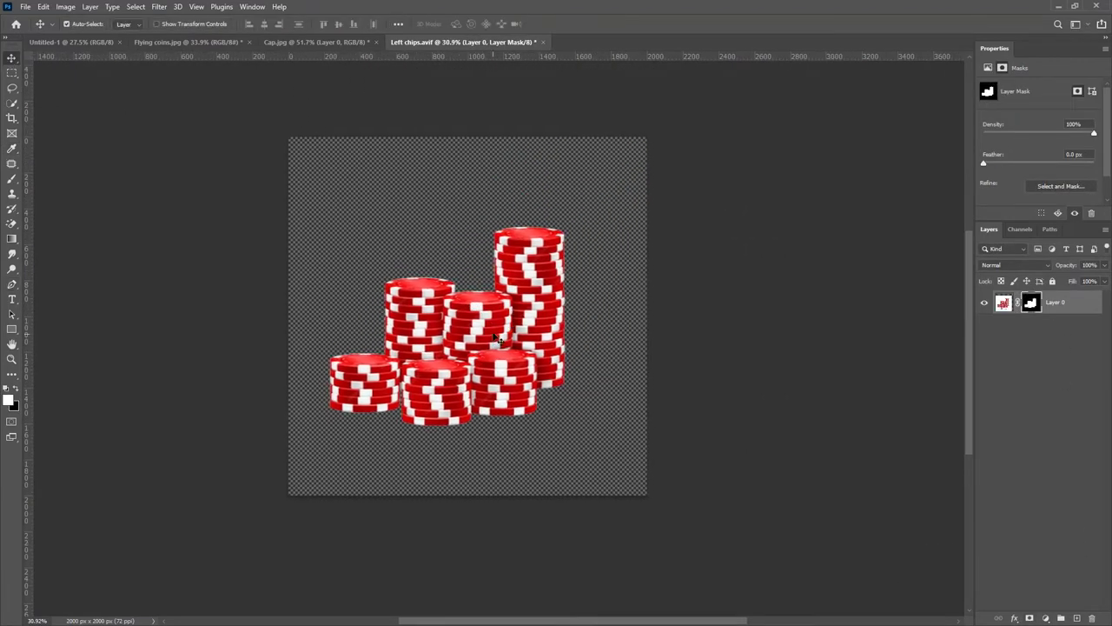
key(ctrl+t)
drag(255, 25, 275, 26)
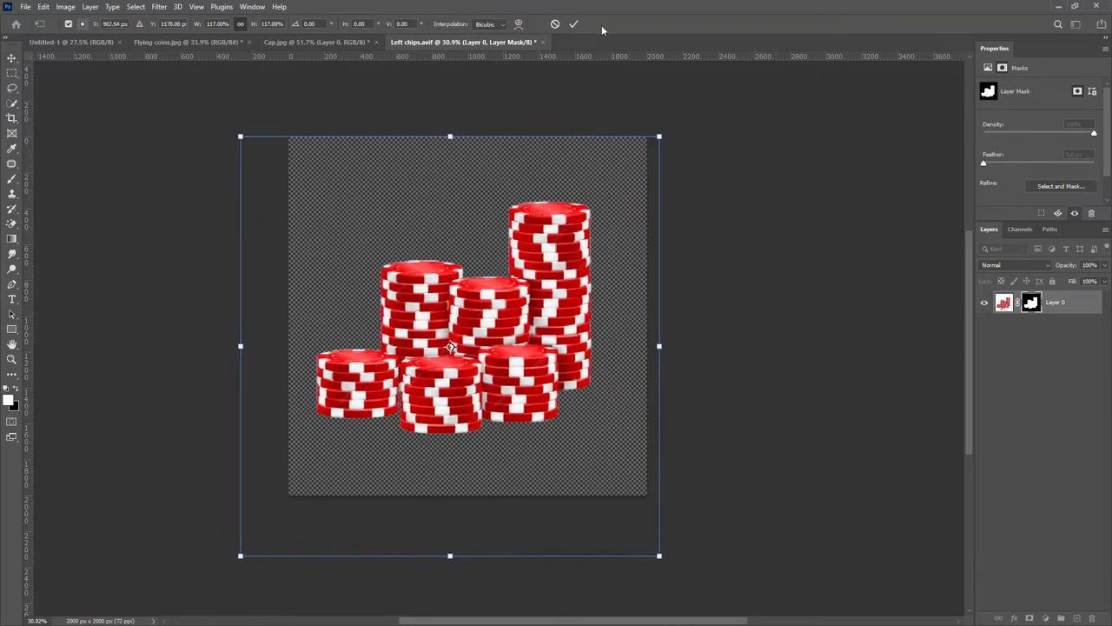
click(574, 24)
Convert the masked chip stack layer to a smart object and check the cutout.
right_click(1067, 303)
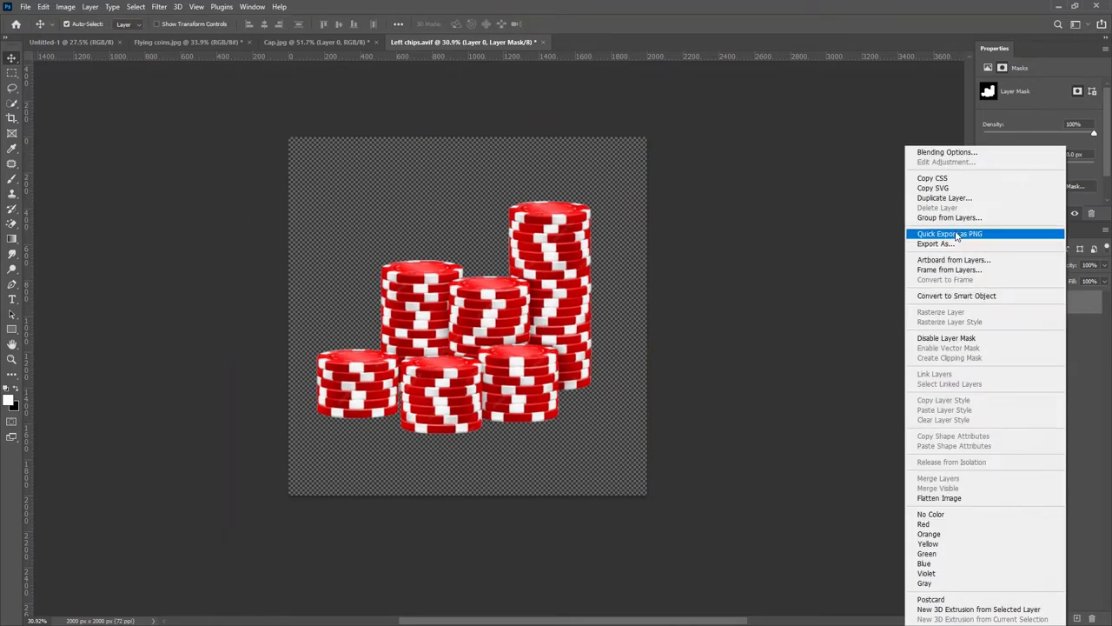
click(788, 320)
right_click(1054, 306)
click(949, 296)
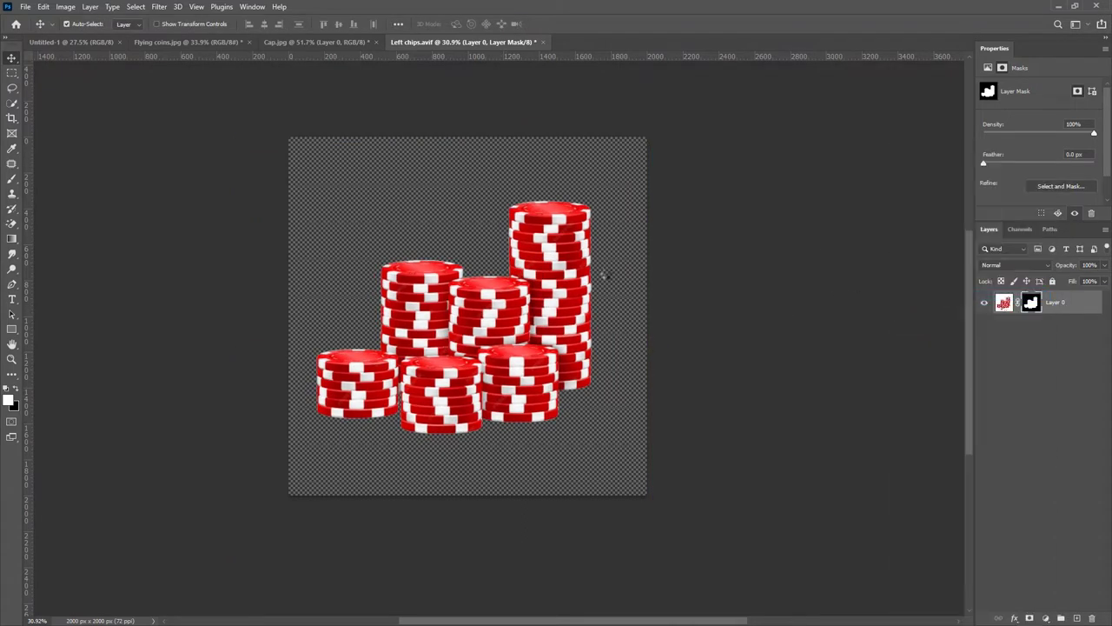
scroll(367, 369, up, 3)
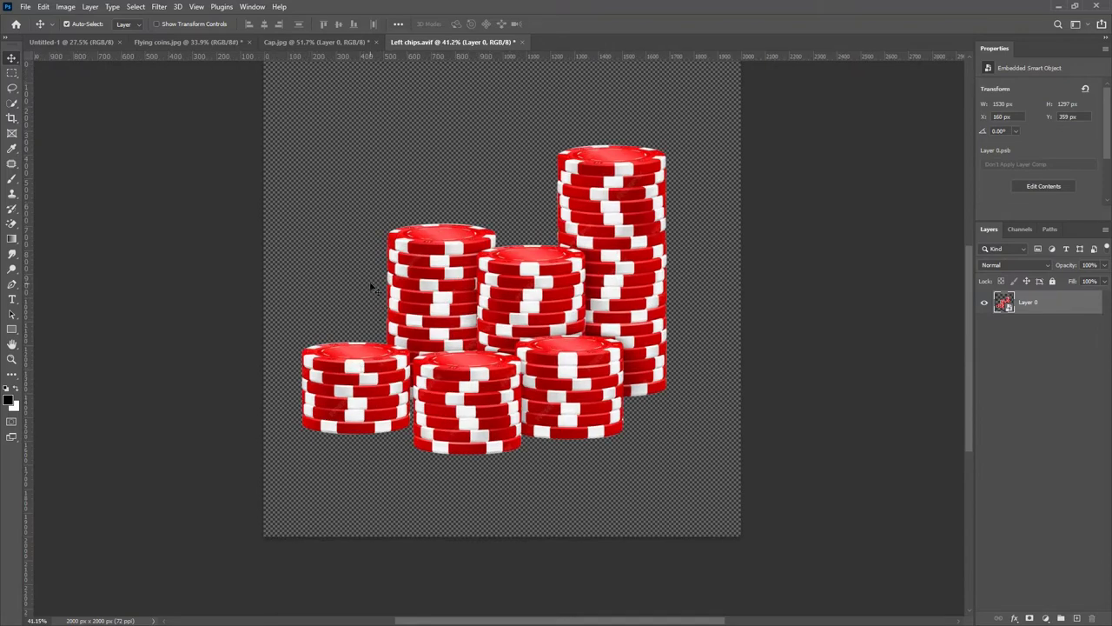
scroll(370, 329, up, 2)
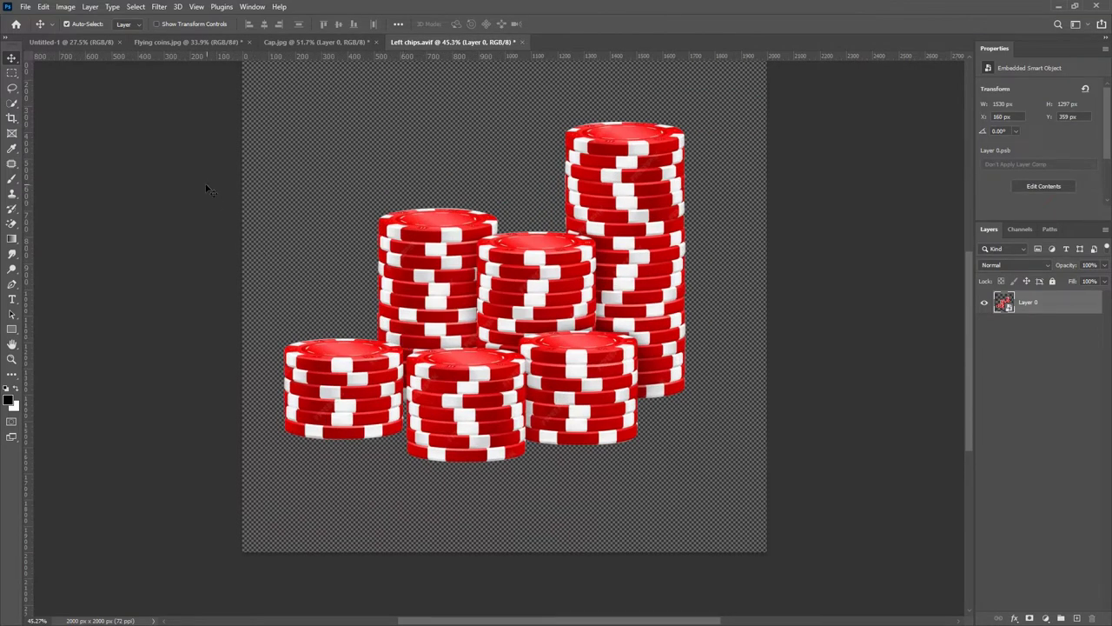
scroll(441, 242, down, 2)
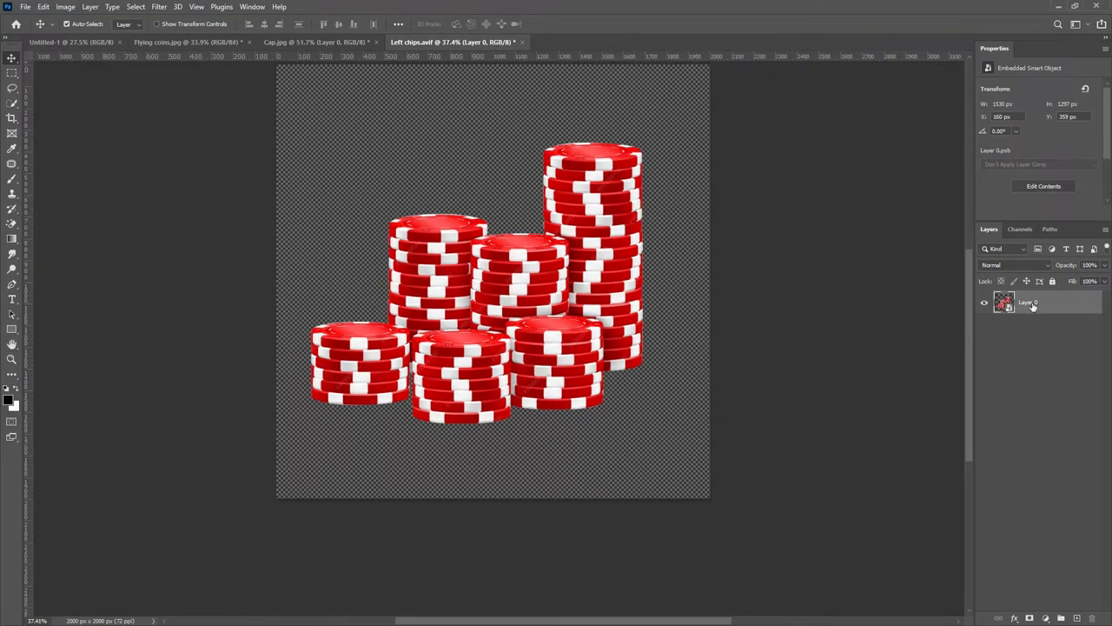
Quick-export the chip stack layer to the ASSETS folder as a PNG named Chips.
right_click(1032, 306)
click(1021, 184)
double_click(135, 95)
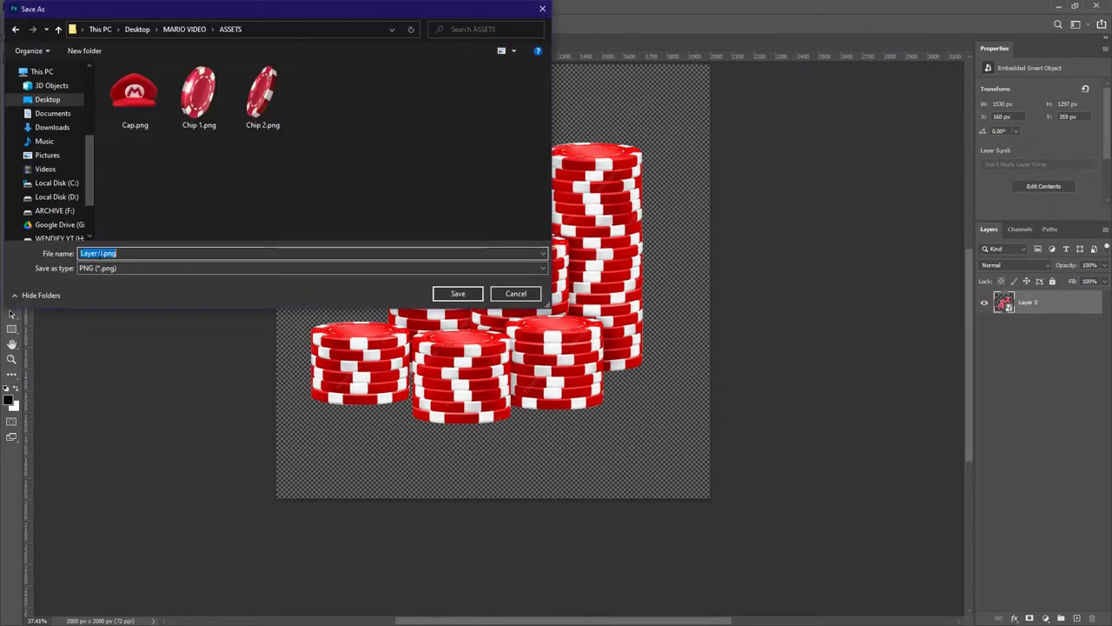
text(Chi)
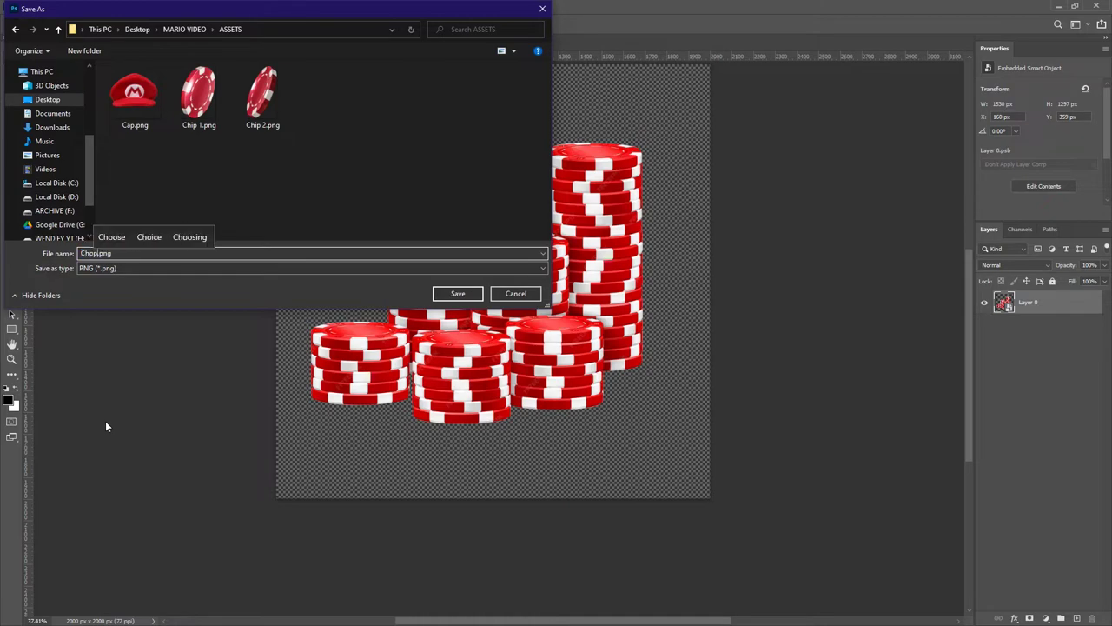
text(ps)
key(Return)
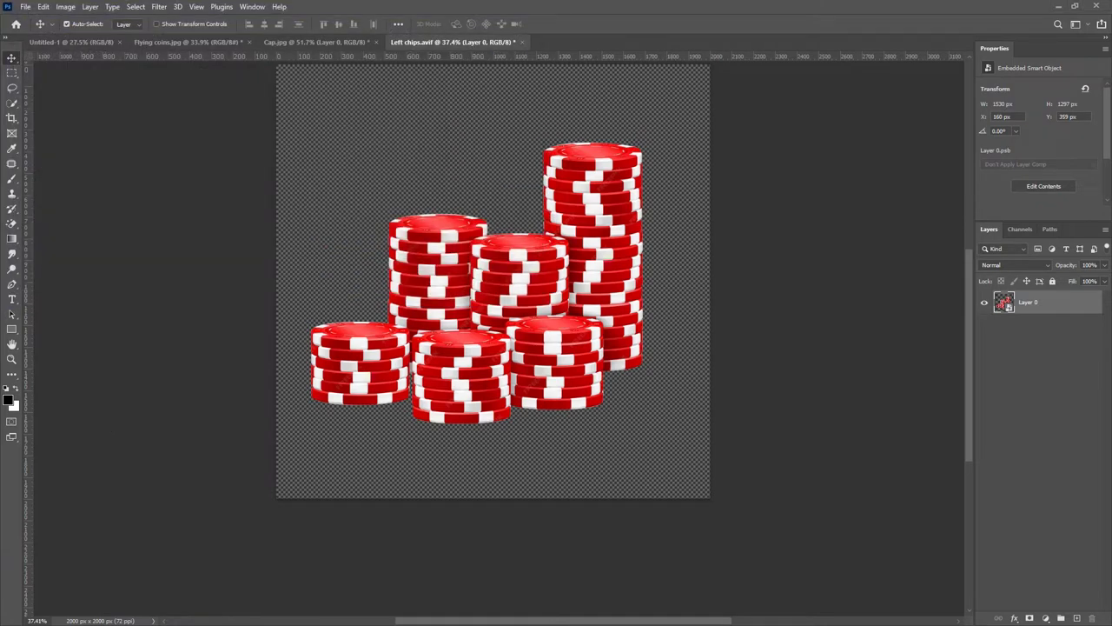
Open middle chips.jpg and start a Pen path along the bottom edges of the shortest stack, the tallest stack and the leaning chip.
drag(584, 174, 581, 43)
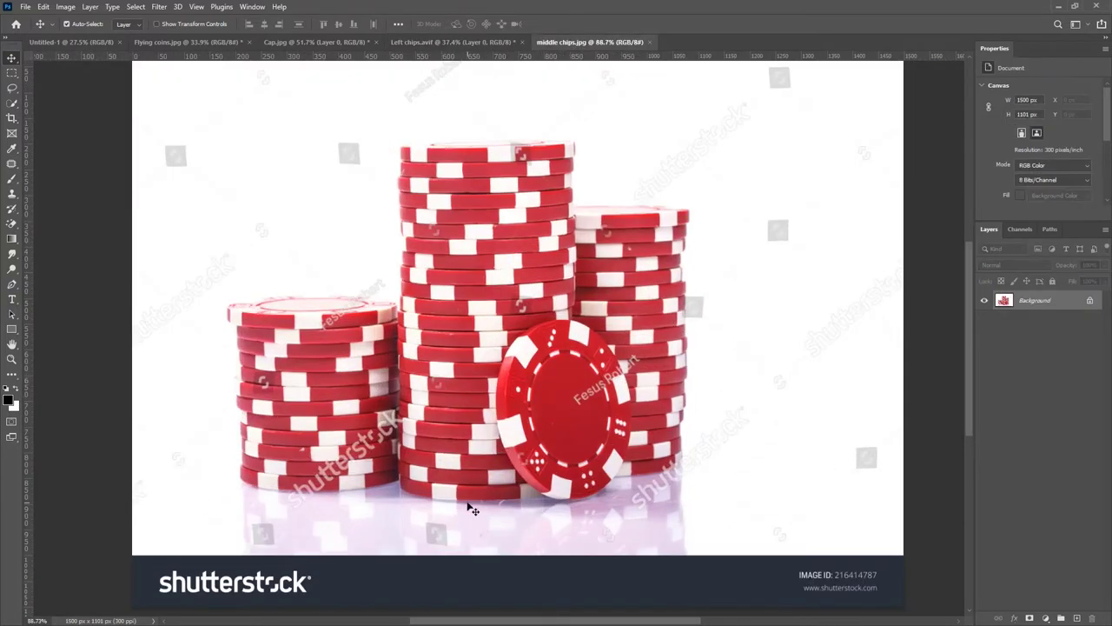
click(11, 284)
scroll(240, 497, up, 5)
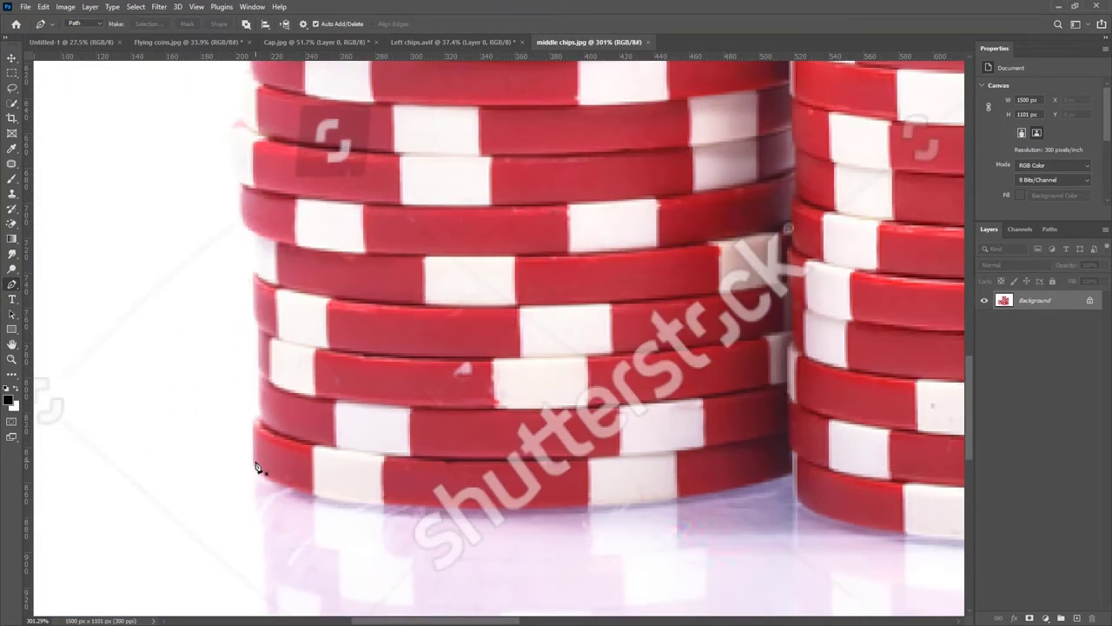
click(253, 466)
drag(448, 507, 611, 504)
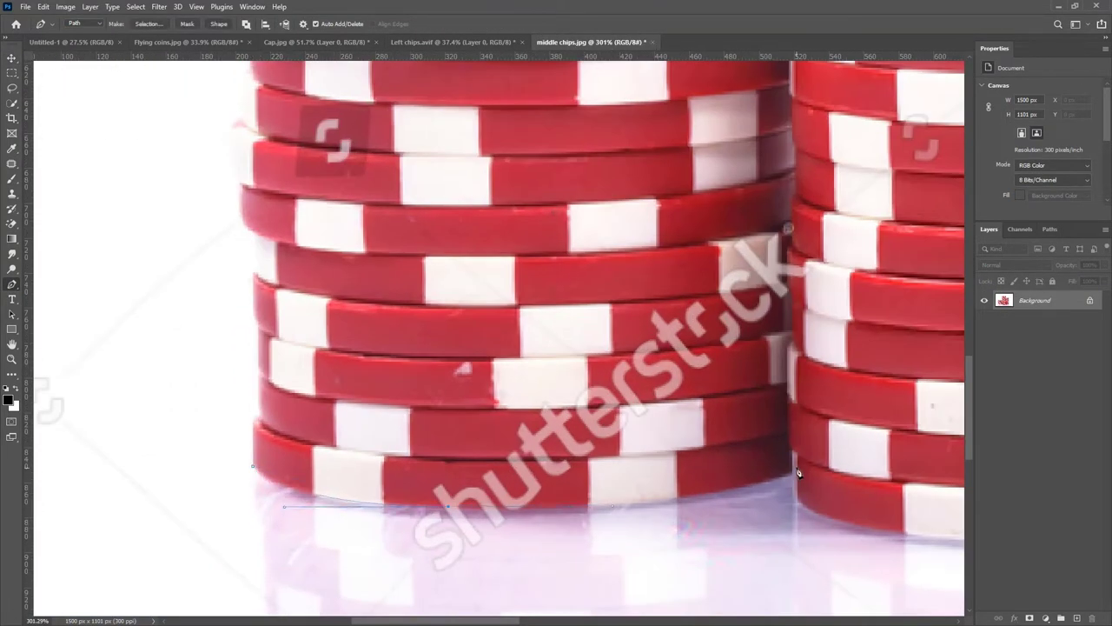
drag(798, 472, 841, 441)
scroll(793, 478, right, 5)
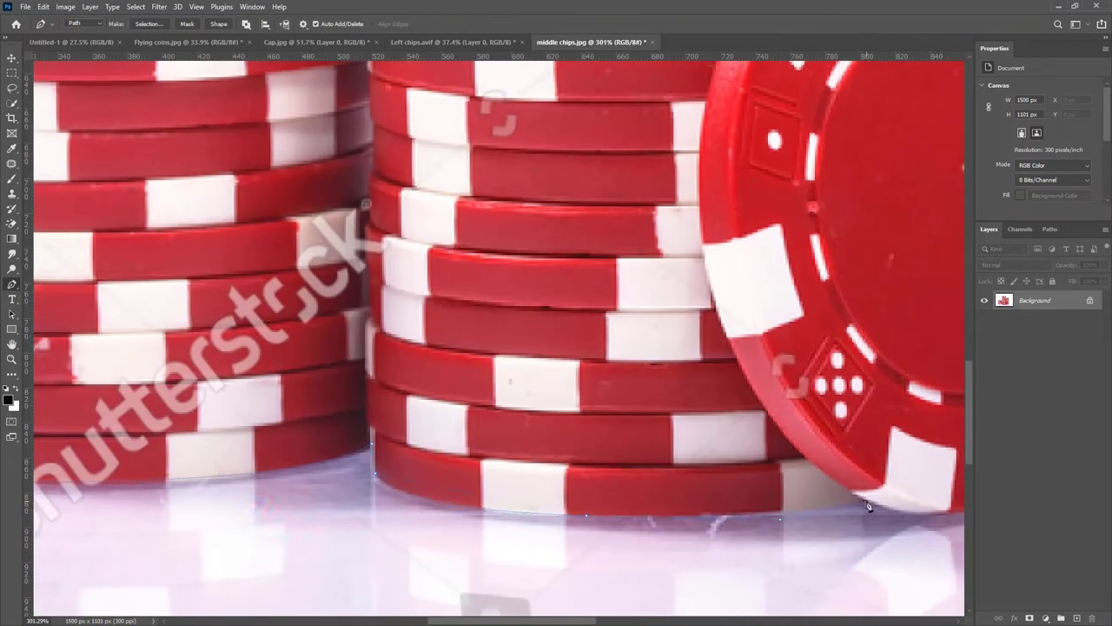
scroll(861, 511, right, 6)
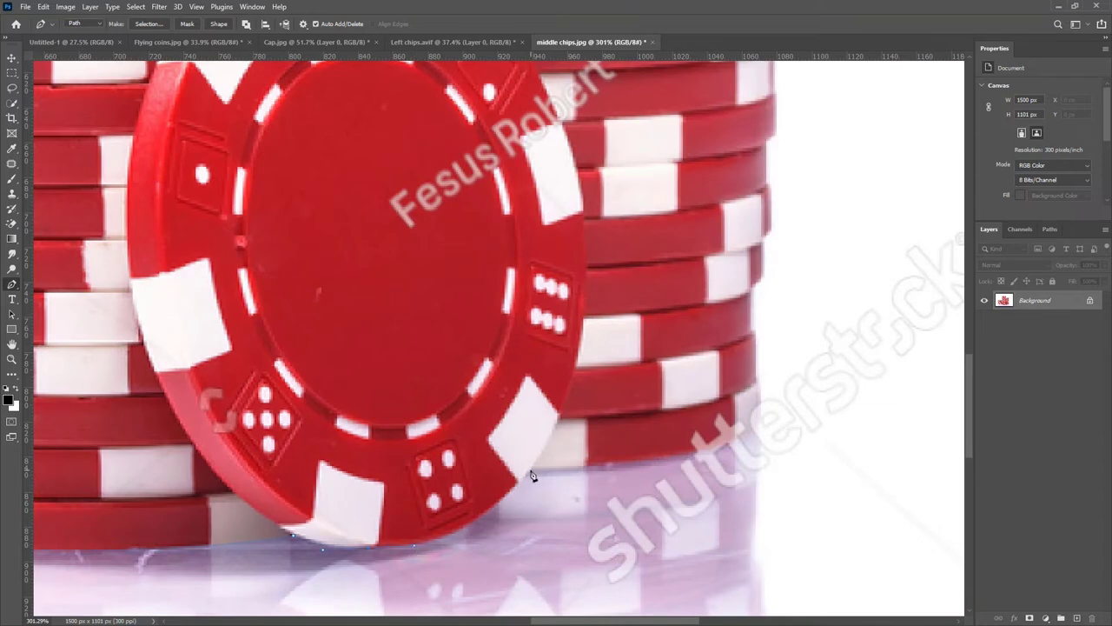
Continue the Pen path from the leaning chip along the right stack's base and up the lower part of its outer edge.
drag(533, 476, 589, 396)
drag(762, 426, 794, 394)
click(758, 379)
click(756, 332)
scroll(756, 287, up, 2)
click(747, 320)
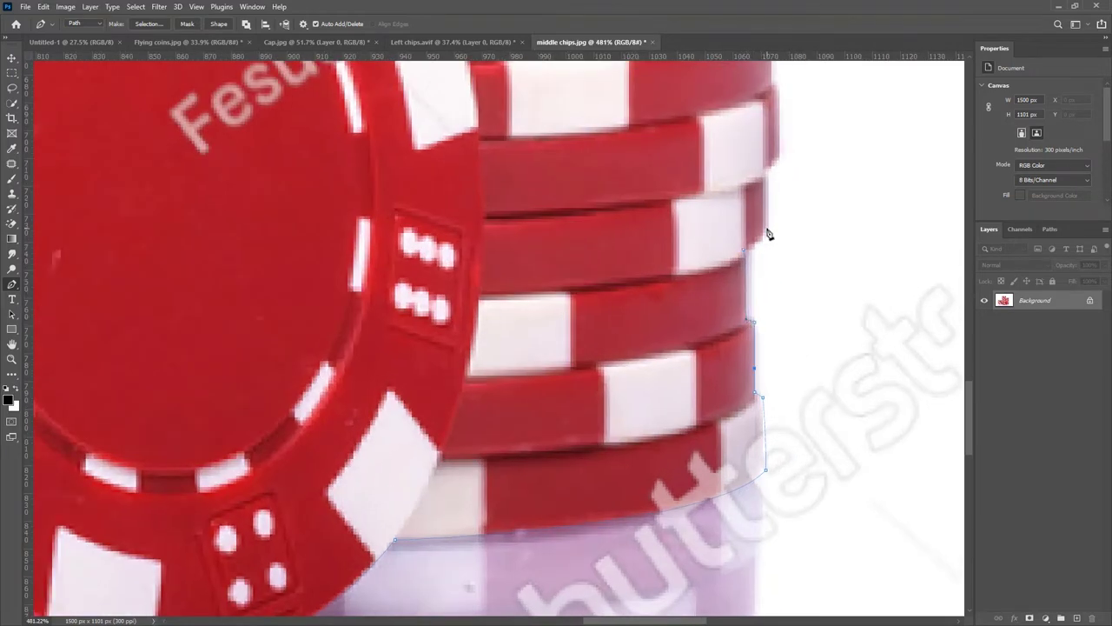
click(765, 225)
click(768, 207)
click(763, 171)
drag(763, 171, 580, 422)
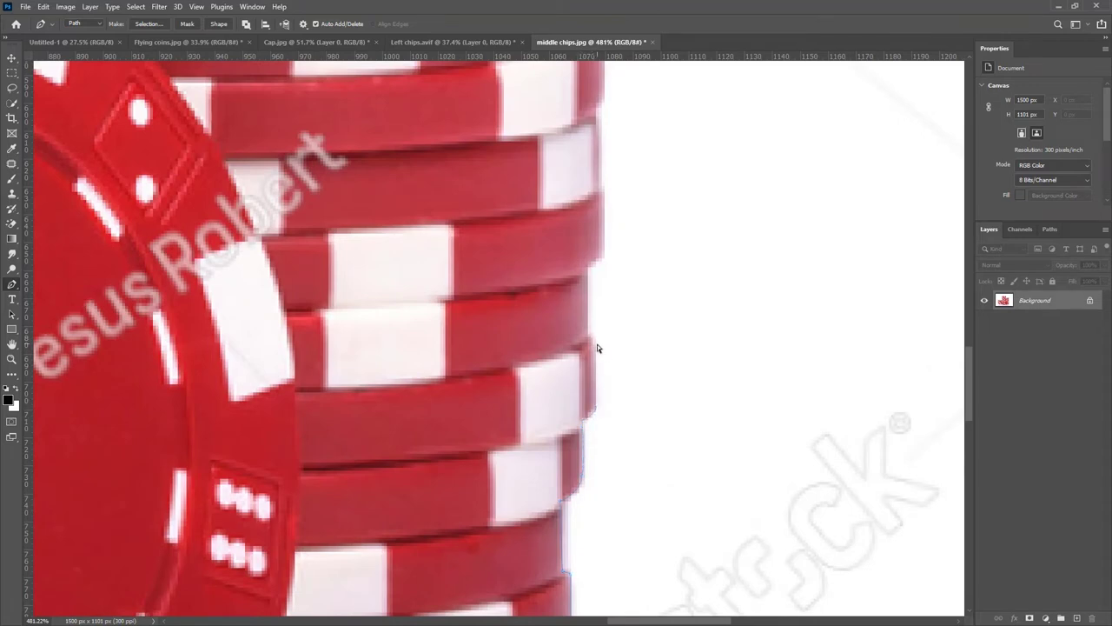
Extend the Pen path up the middle section of the right stack's outer edge, following each chip's offset.
click(595, 404)
click(597, 335)
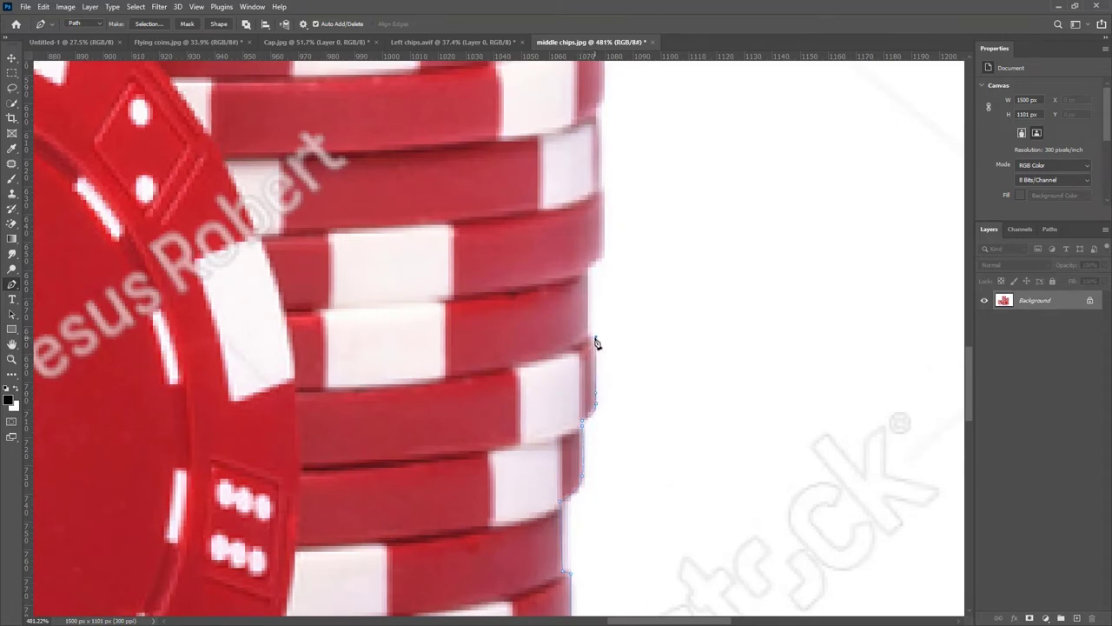
click(585, 268)
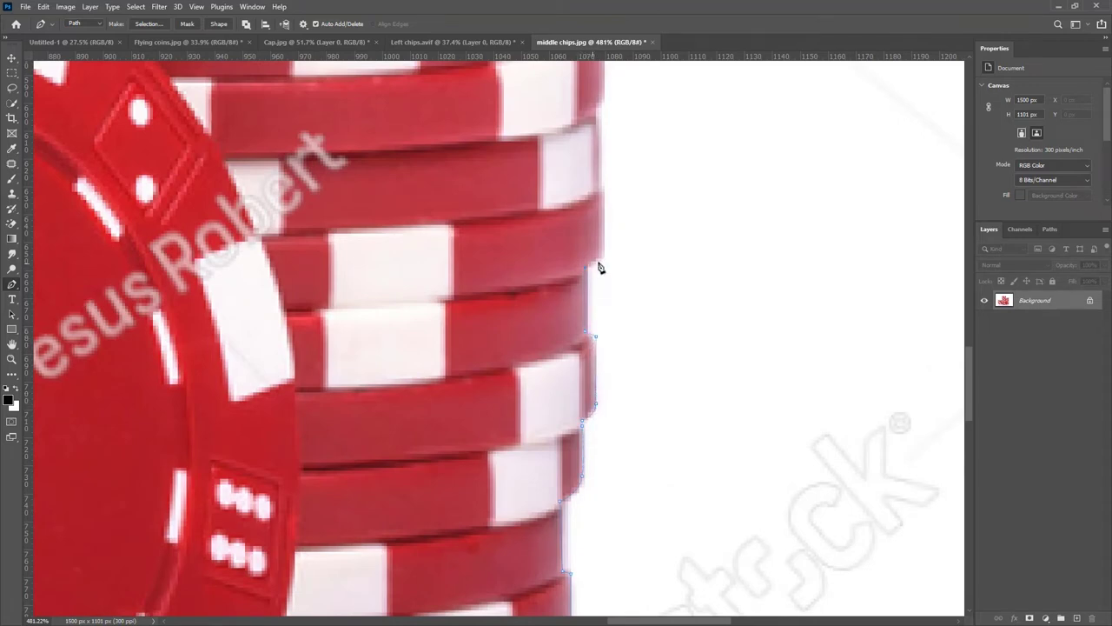
click(601, 189)
click(605, 92)
scroll(496, 464, up, 5)
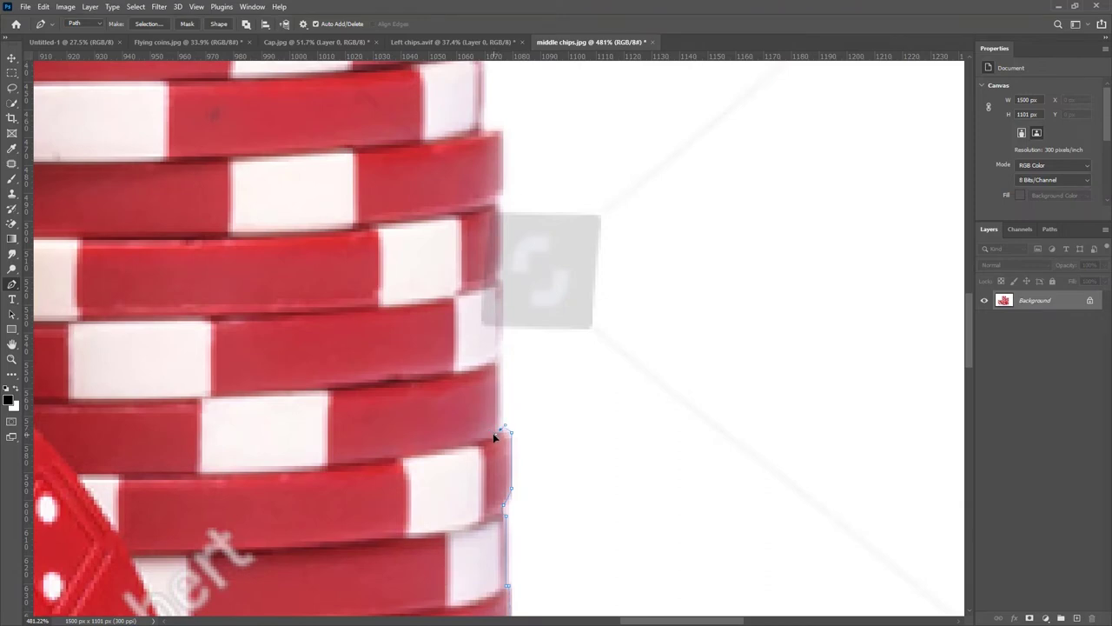
click(499, 429)
click(499, 355)
click(497, 277)
click(500, 209)
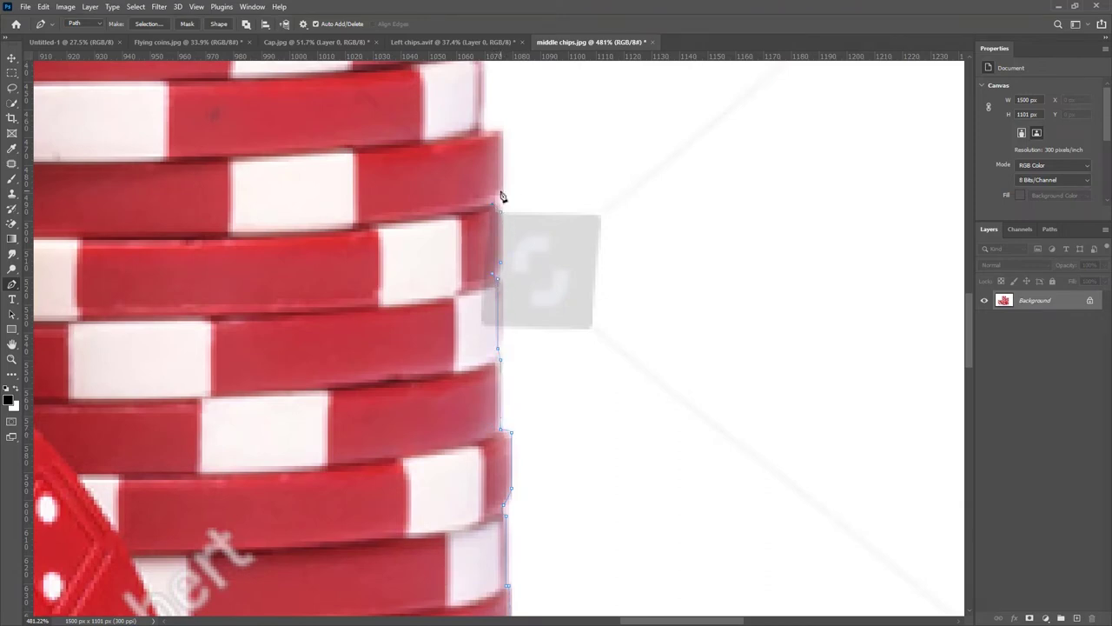
click(500, 129)
Trace the upper section of the right stack's outer edge up to the chips just below its top.
drag(492, 142, 518, 393)
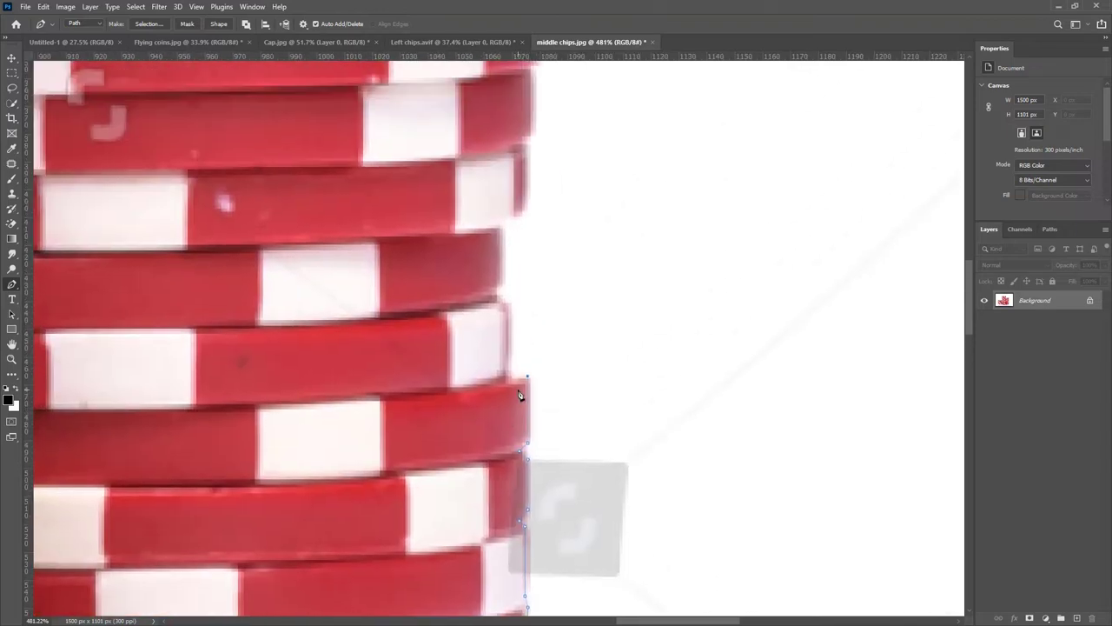
click(508, 376)
click(507, 305)
click(495, 298)
click(502, 280)
click(505, 228)
click(511, 215)
drag(529, 149, 487, 481)
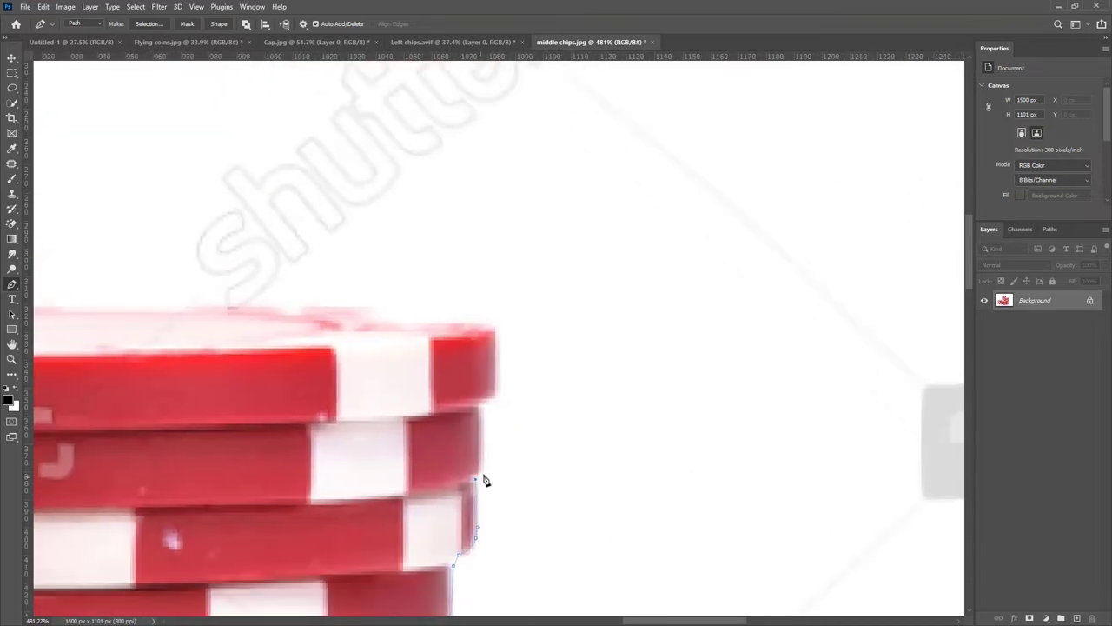
Trace around the right stack's top chip and curve the path over its top rim to the tallest stack.
click(484, 404)
click(496, 387)
click(495, 327)
drag(328, 395, 636, 445)
drag(531, 396, 346, 404)
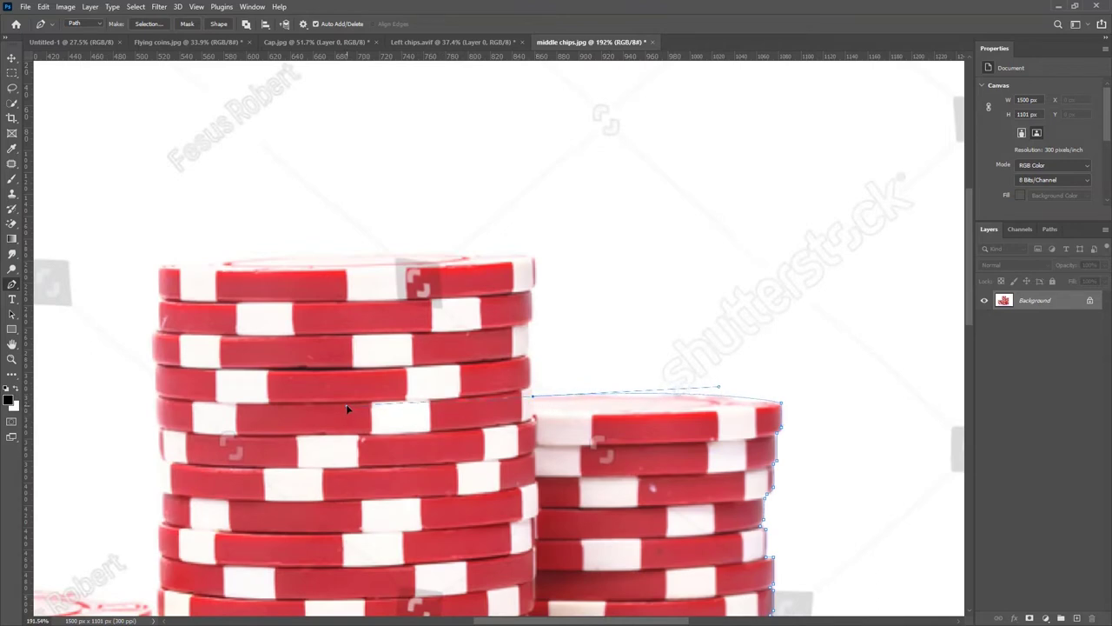
Trace the tallest stack's exposed right edge and curve the path across its top rim.
scroll(534, 389, up, 1)
click(531, 385)
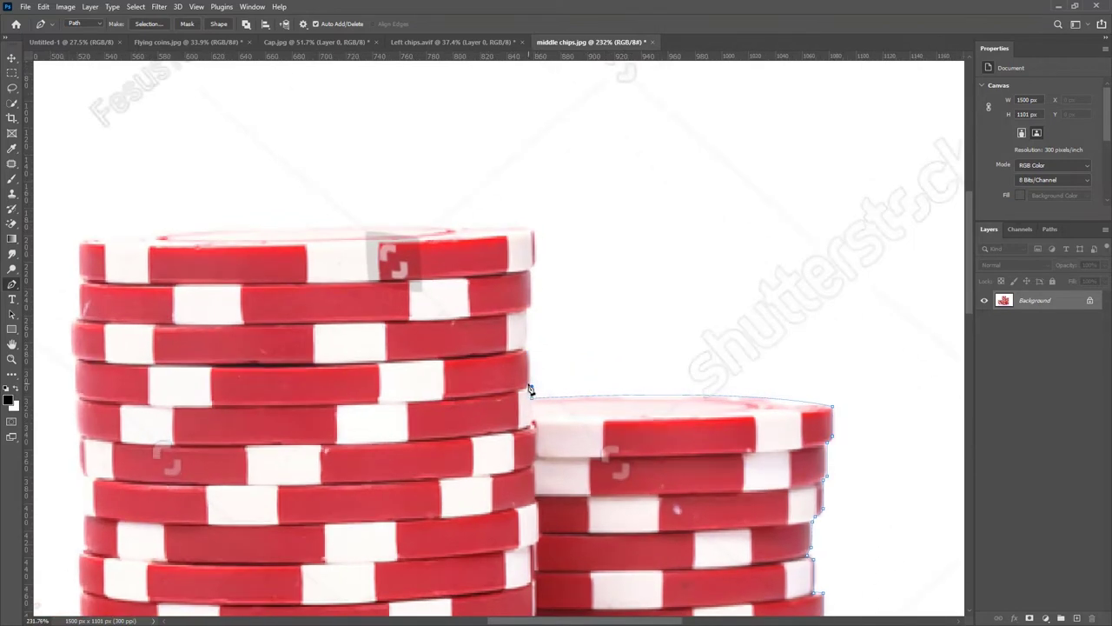
click(526, 350)
click(530, 301)
click(535, 228)
drag(551, 327, 766, 346)
drag(295, 263, 144, 293)
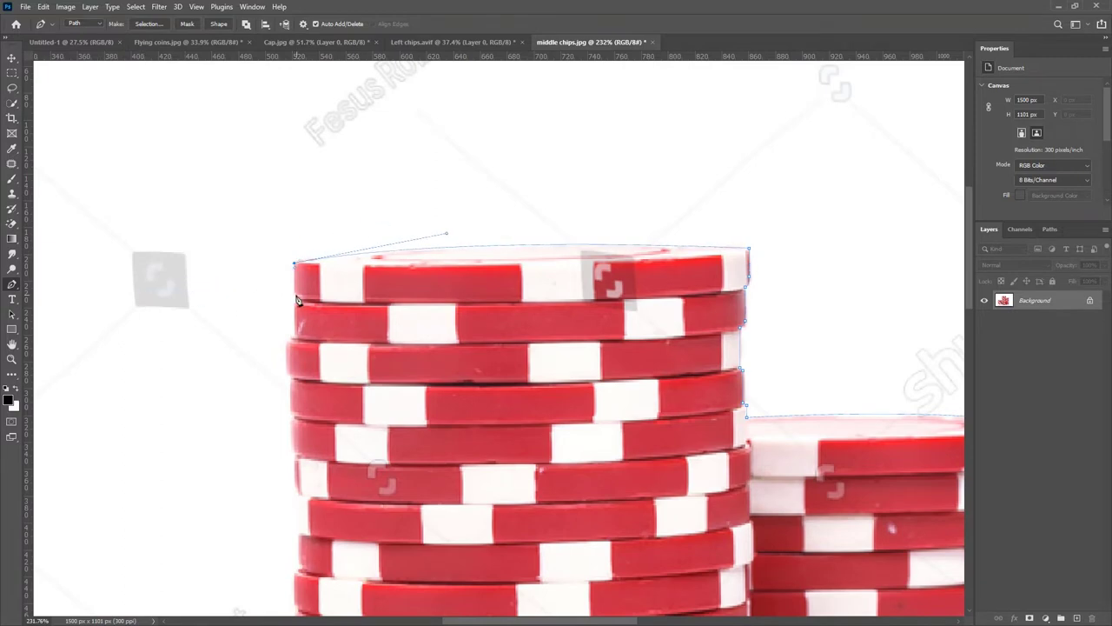
Trace down the tallest stack's left edge and curve the path onto the top rim of the shortest stack.
click(296, 297)
click(288, 341)
drag(293, 451, 307, 497)
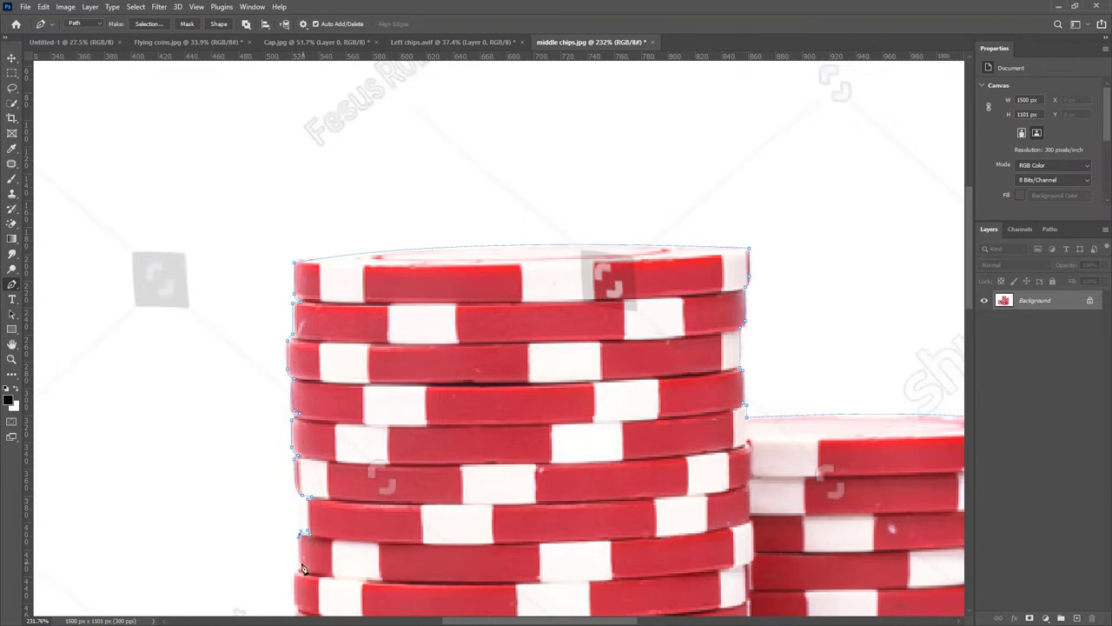
click(301, 563)
drag(313, 573, 411, 275)
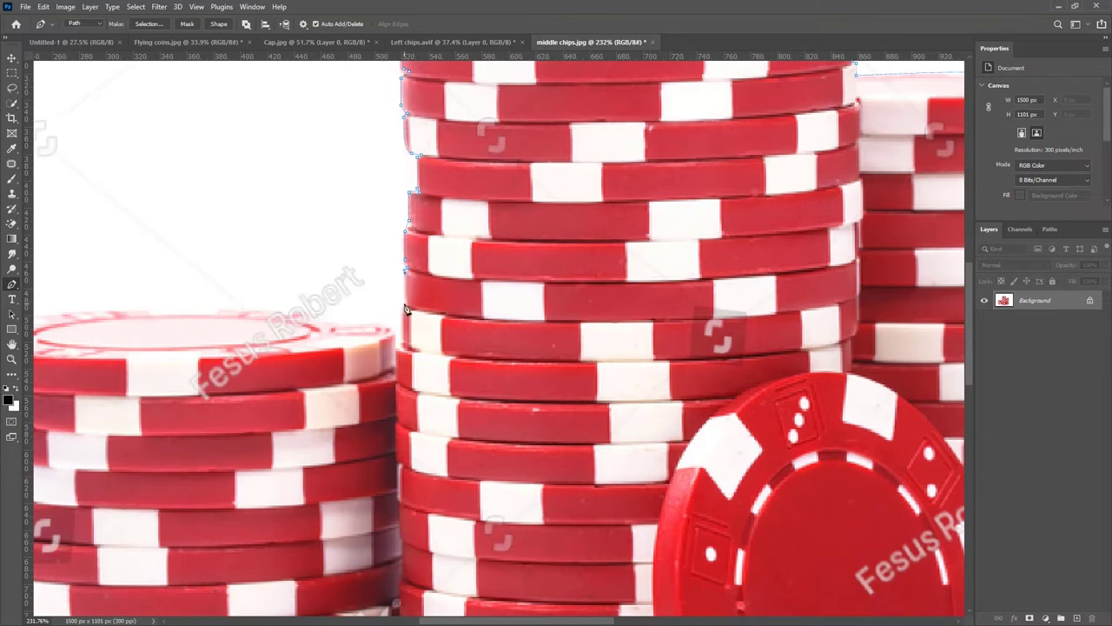
click(403, 307)
drag(396, 339, 538, 375)
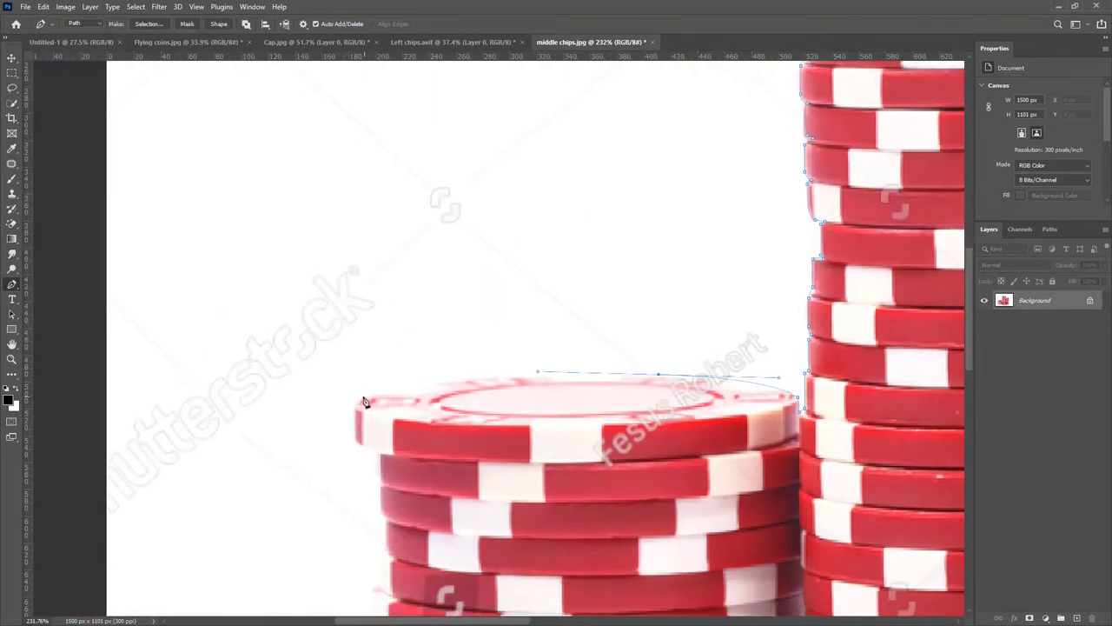
Trace the shortest stack's top rim and left edge down to its base, closing the path around all the chips.
mouse_move(361, 397)
mouse_down()
mouse_move(299, 419)
mouse_move(304, 432)
mouse_move(359, 401)
mouse_up()
drag(403, 344, 492, 369)
drag(355, 439, 456, 305)
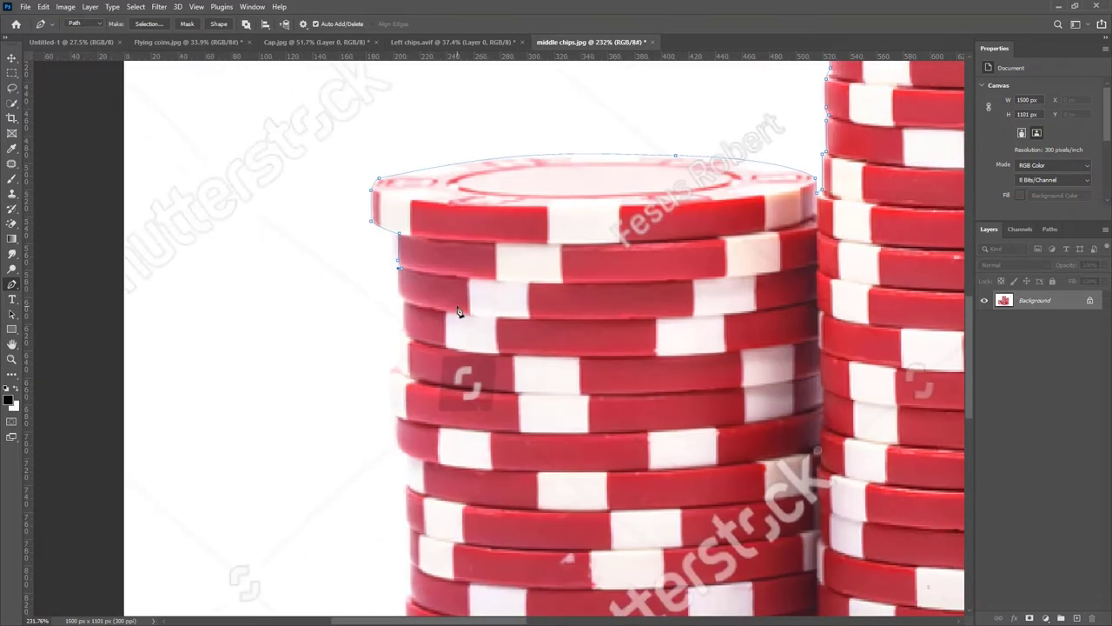
click(399, 292)
scroll(412, 380, down, 4)
scroll(405, 378, up, 4)
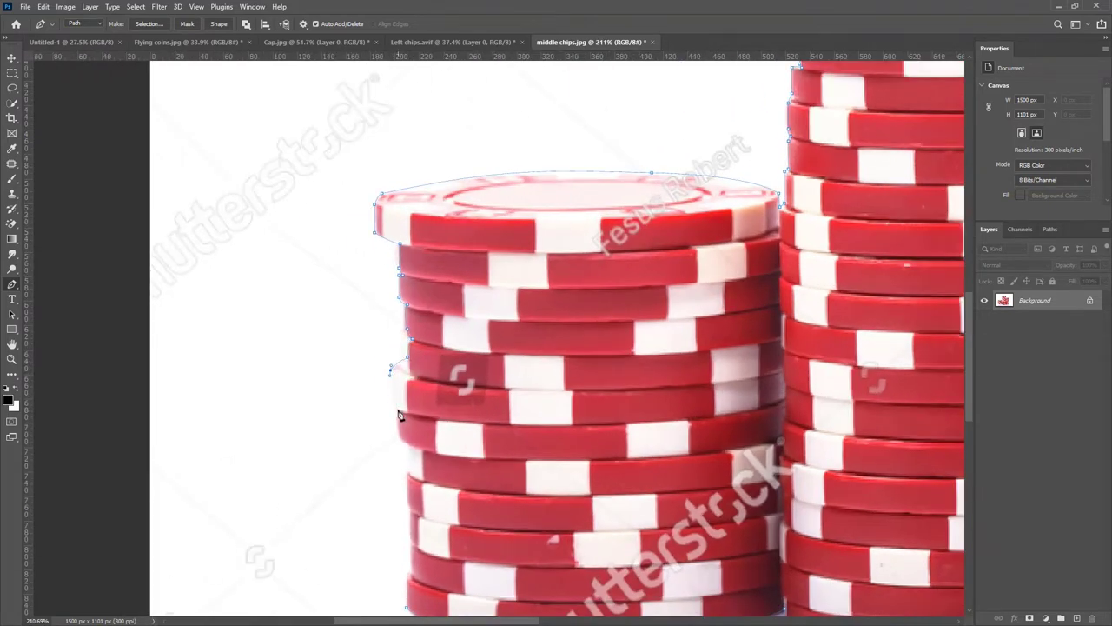
drag(398, 412, 411, 418)
drag(408, 469, 410, 483)
drag(410, 567, 411, 577)
click(407, 577)
click(407, 608)
scroll(494, 376, down, 8)
right_click(603, 330)
click(643, 448)
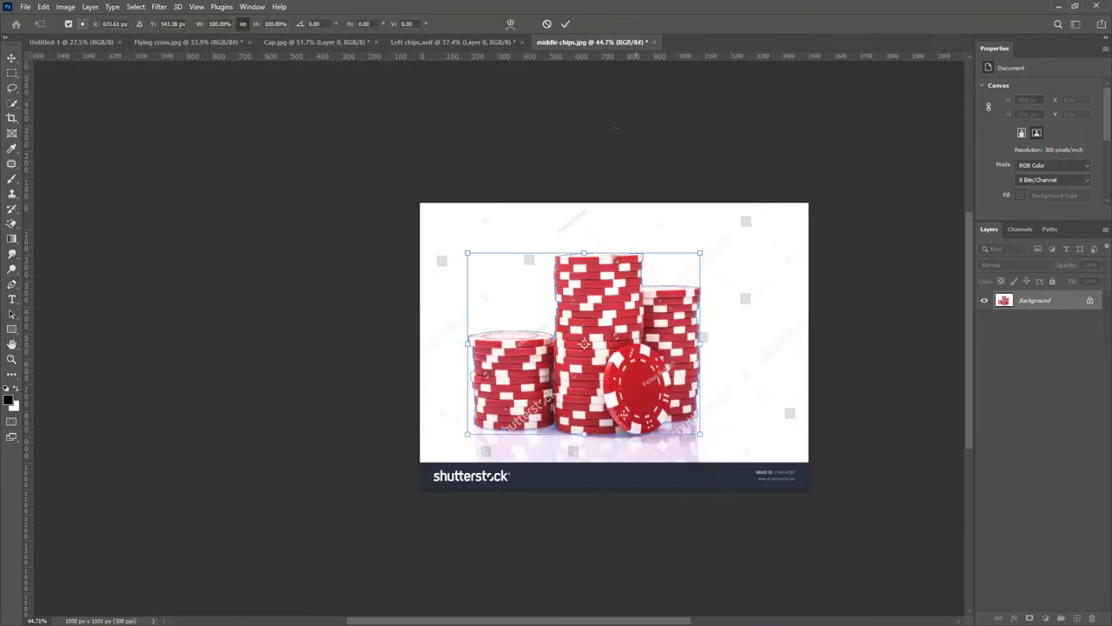
key(Return)
Turn the closed path into a selection and mask the background layer so only the three stacks and leaning chip remain.
right_click(609, 375)
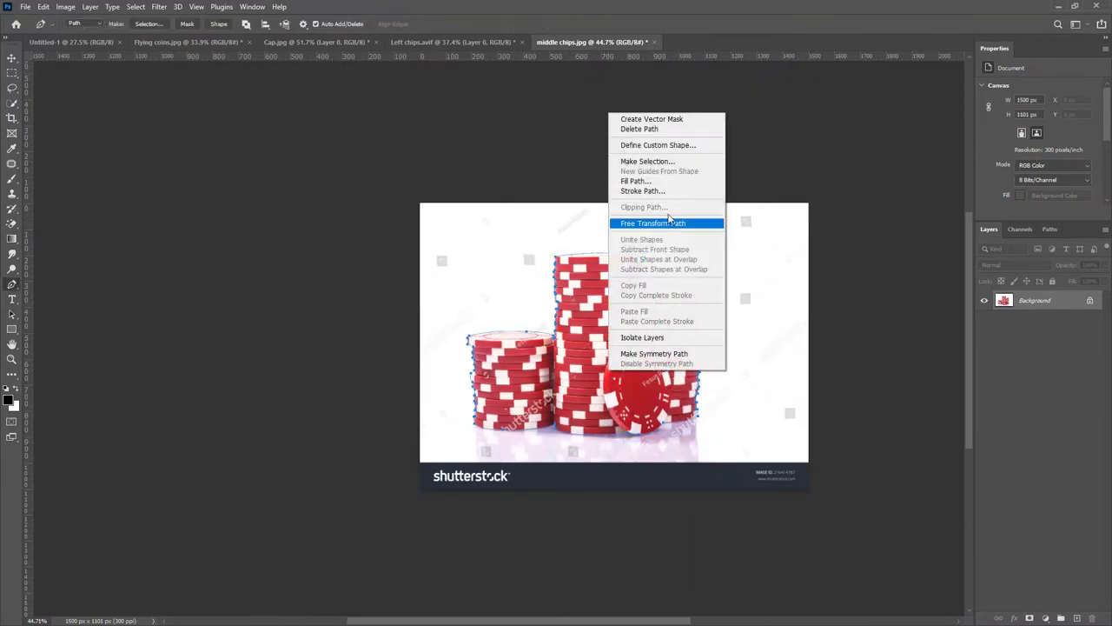
click(648, 162)
click(788, 244)
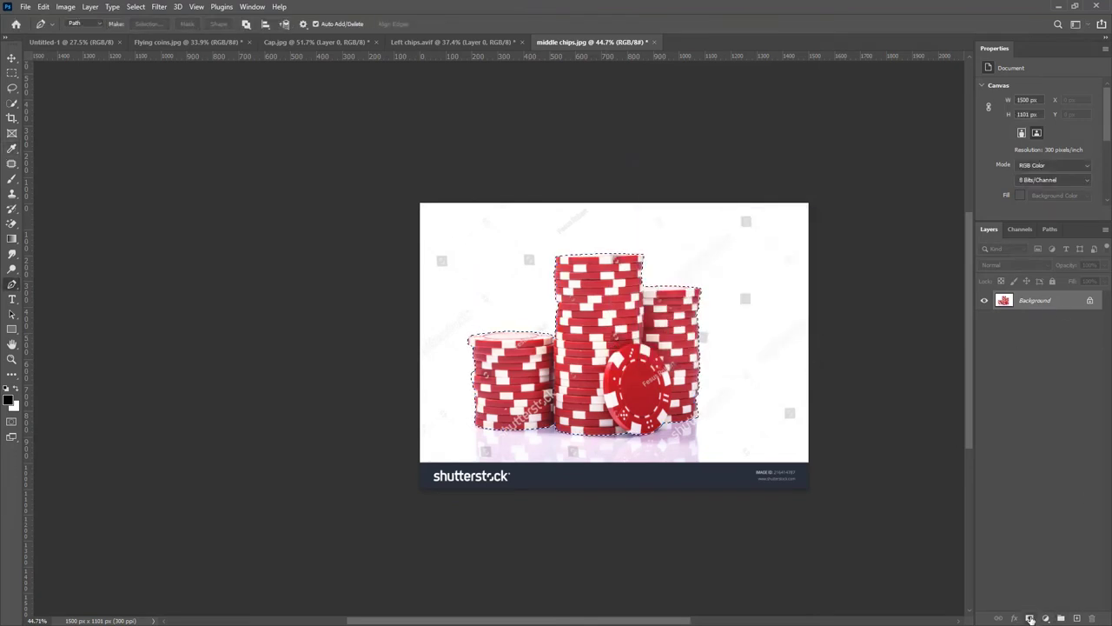
click(1030, 617)
Convert the masked middle chips layer to a smart object.
scroll(606, 322, up, 2)
right_click(1072, 310)
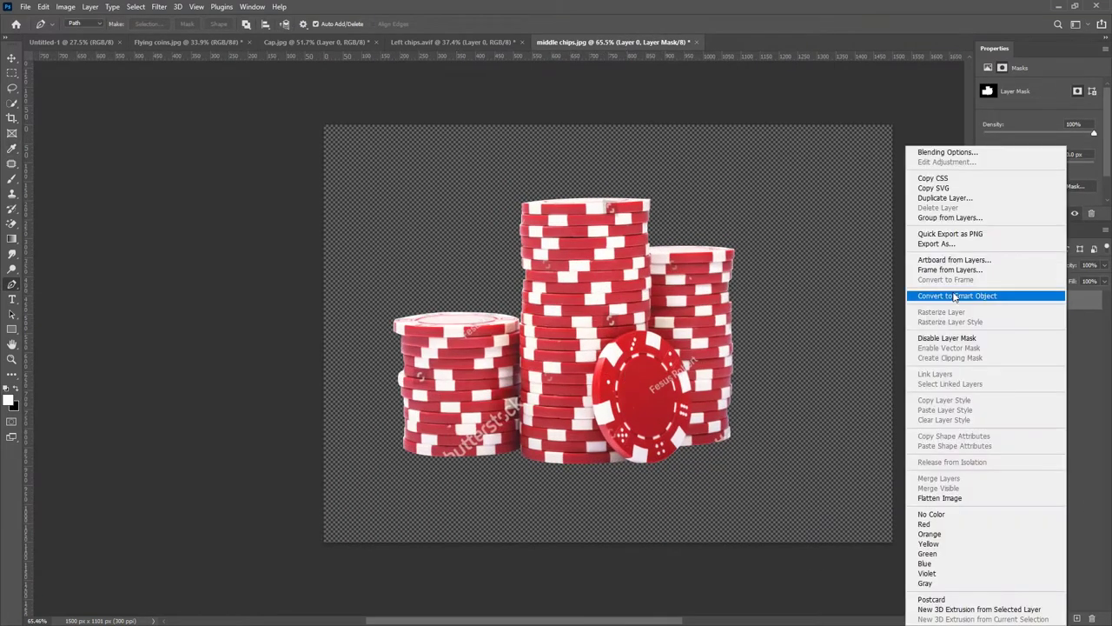
click(990, 297)
Start a Camera Raw Filter on the chips with Texture +40, Clarity +24, Contrast +27 and Vibrance +39.
click(160, 7)
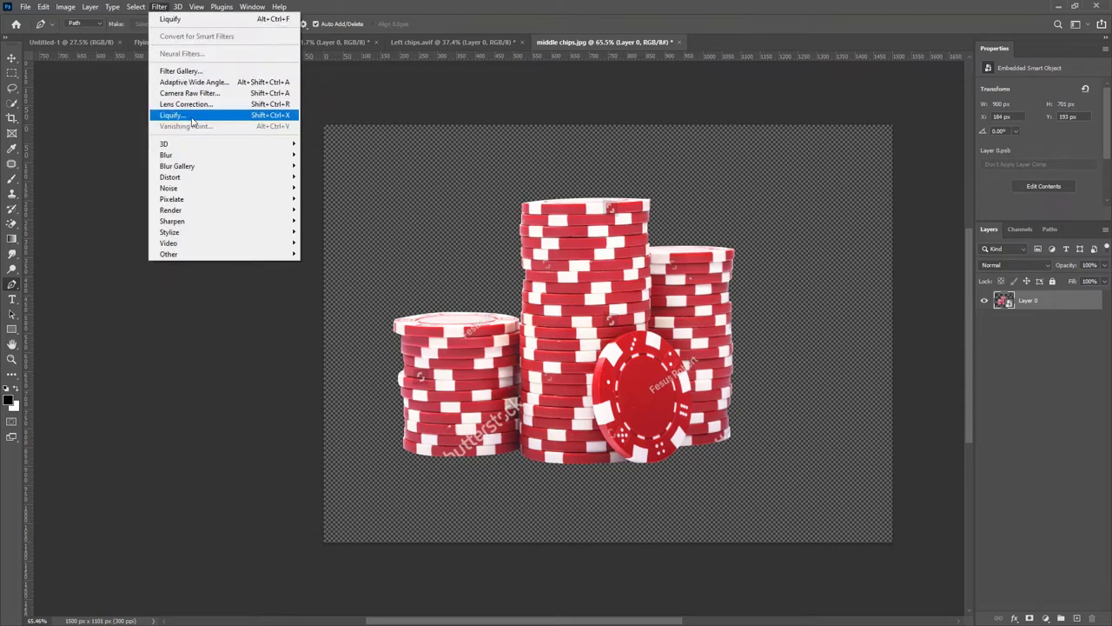
click(194, 97)
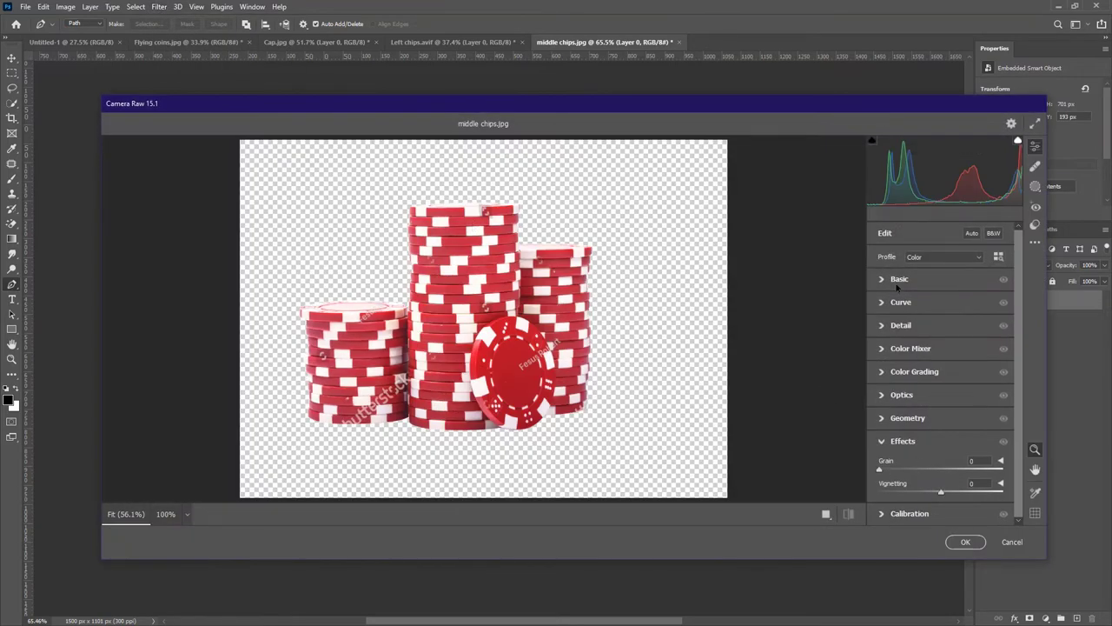
click(898, 280)
drag(943, 440, 956, 458)
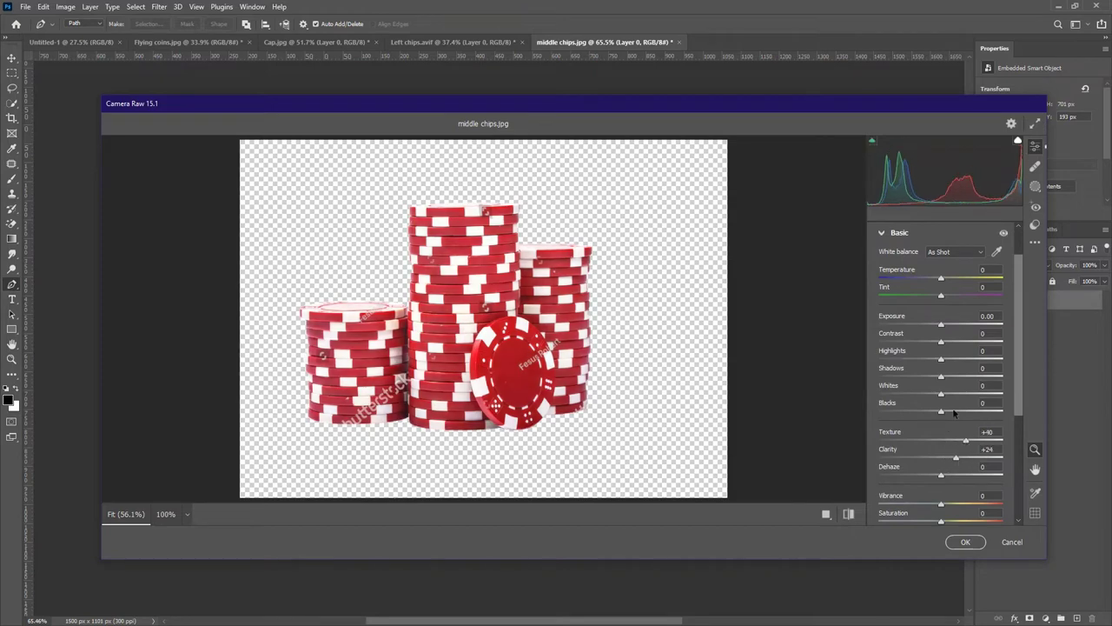
drag(944, 346, 958, 344)
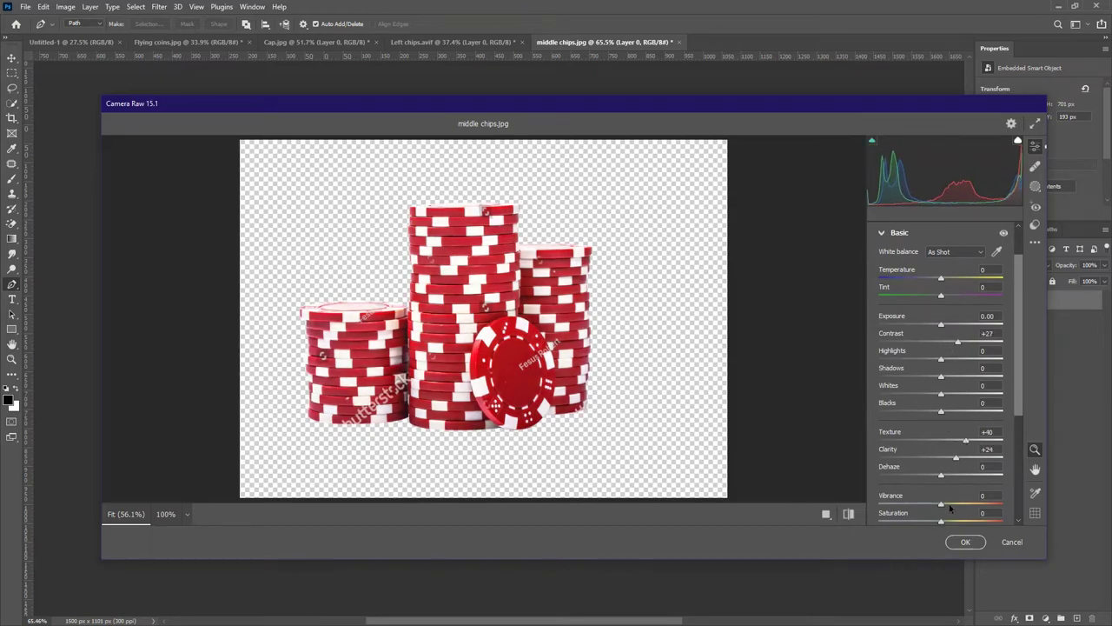
drag(950, 508, 965, 503)
scroll(1020, 409, down, 5)
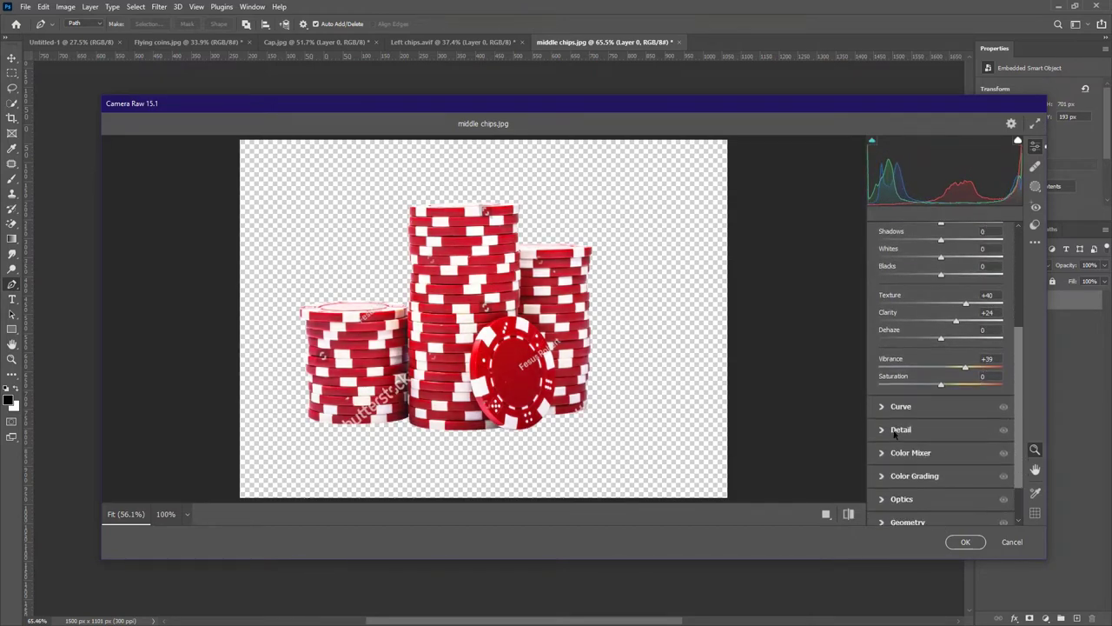
Raise the Detail sliders, add Grain and apply the Camera Raw Filter to the chips.
click(901, 423)
drag(879, 353, 922, 380)
drag(917, 398, 970, 401)
scroll(951, 469, down, 2)
click(925, 488)
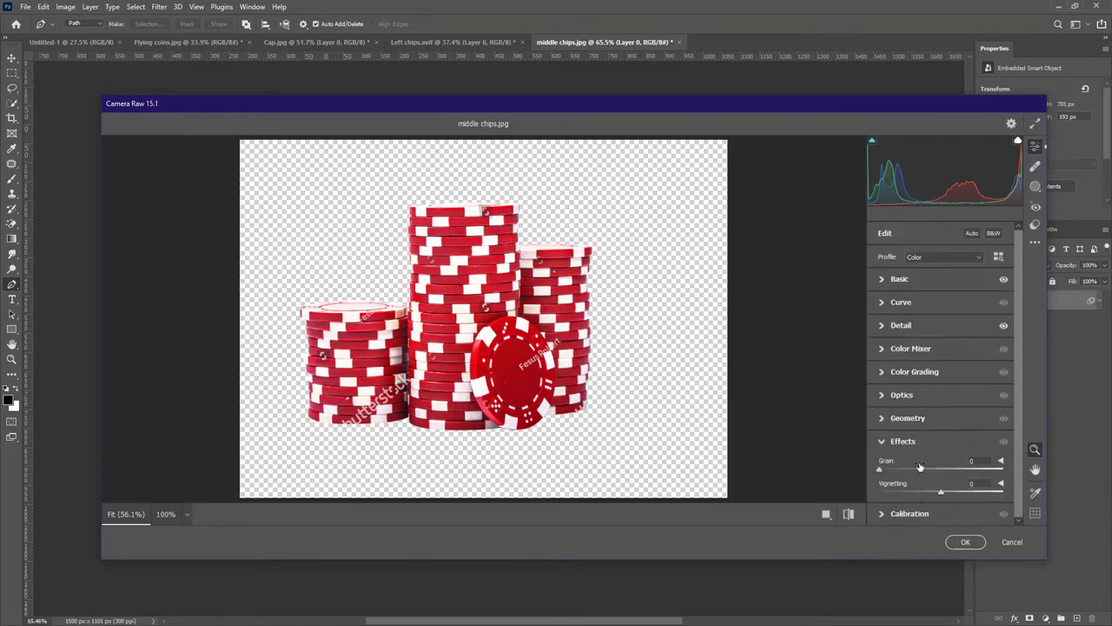
click(927, 470)
click(959, 541)
Enlarge the filtered chip stacks proportionally to 1188 × 925 px and centre them on the canvas.
scroll(624, 301, down, 1)
scroll(670, 295, up, 2)
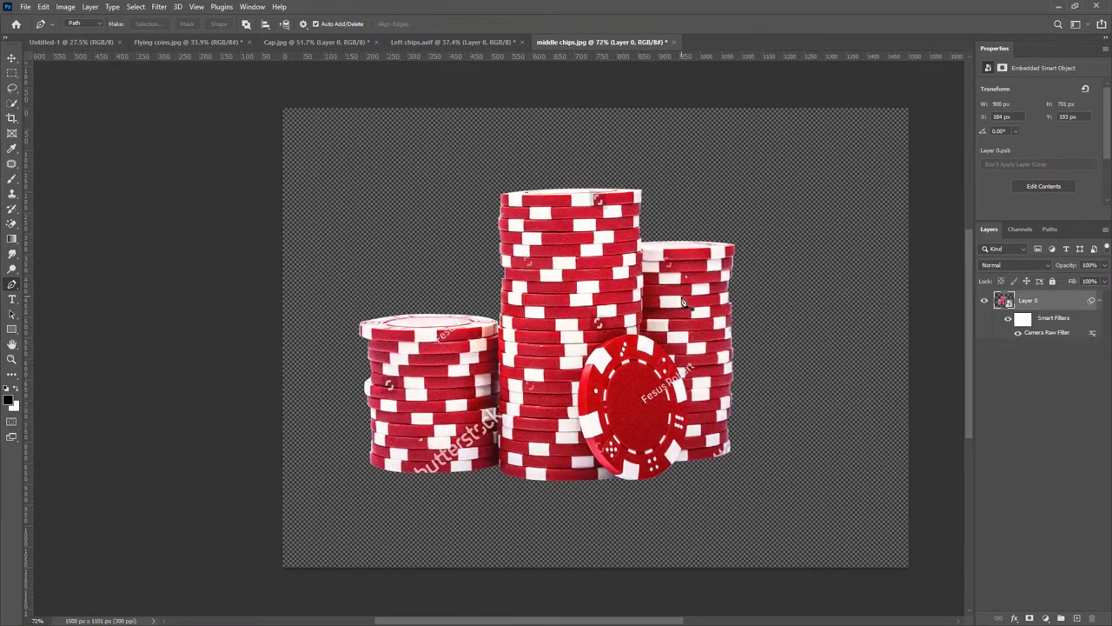
click(11, 58)
key(ctrl+t)
drag(266, 25, 280, 28)
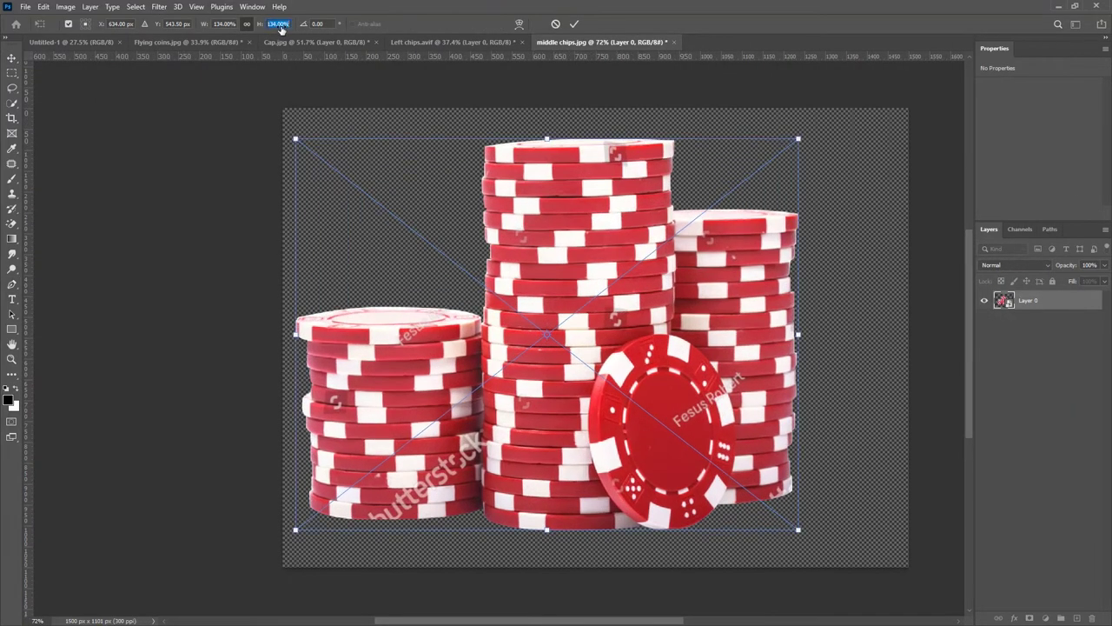
click(573, 24)
scroll(613, 285, down, 3)
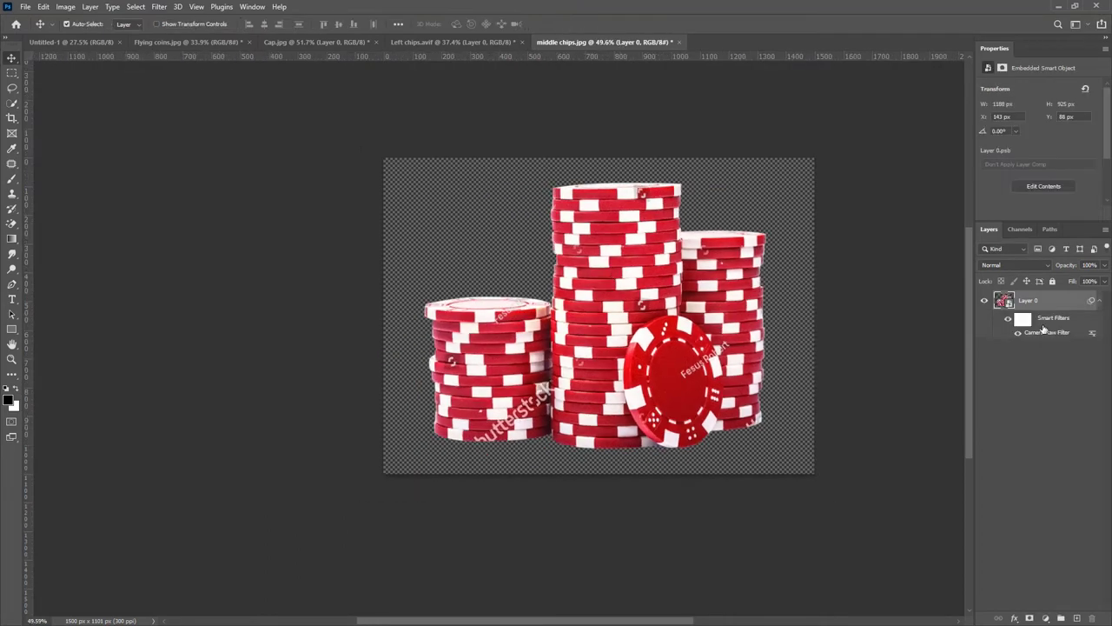
Convert the filtered middle chips layer to a smart object again and quick-export it as a PNG to the ASSETS folder.
right_click(1054, 302)
click(937, 235)
right_click(1026, 301)
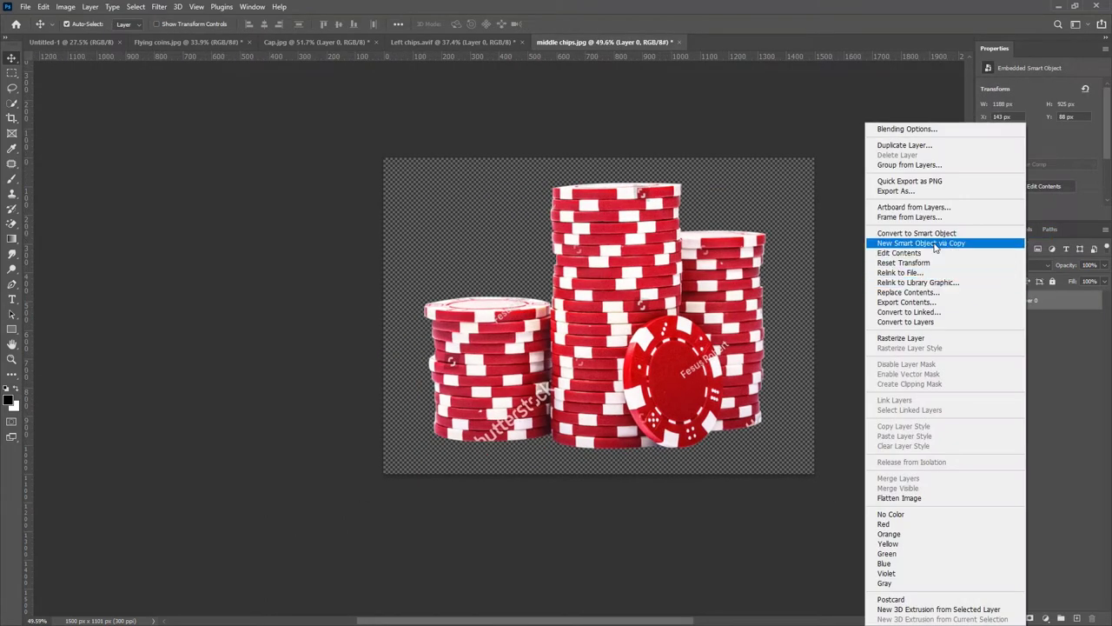
click(909, 181)
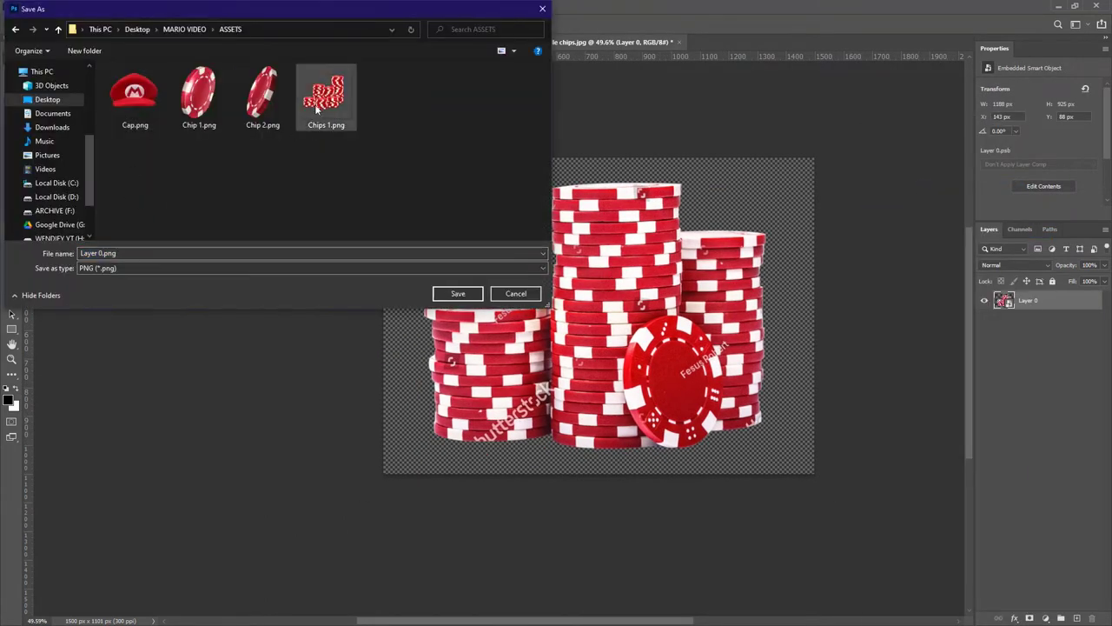
click(317, 108)
click(100, 253)
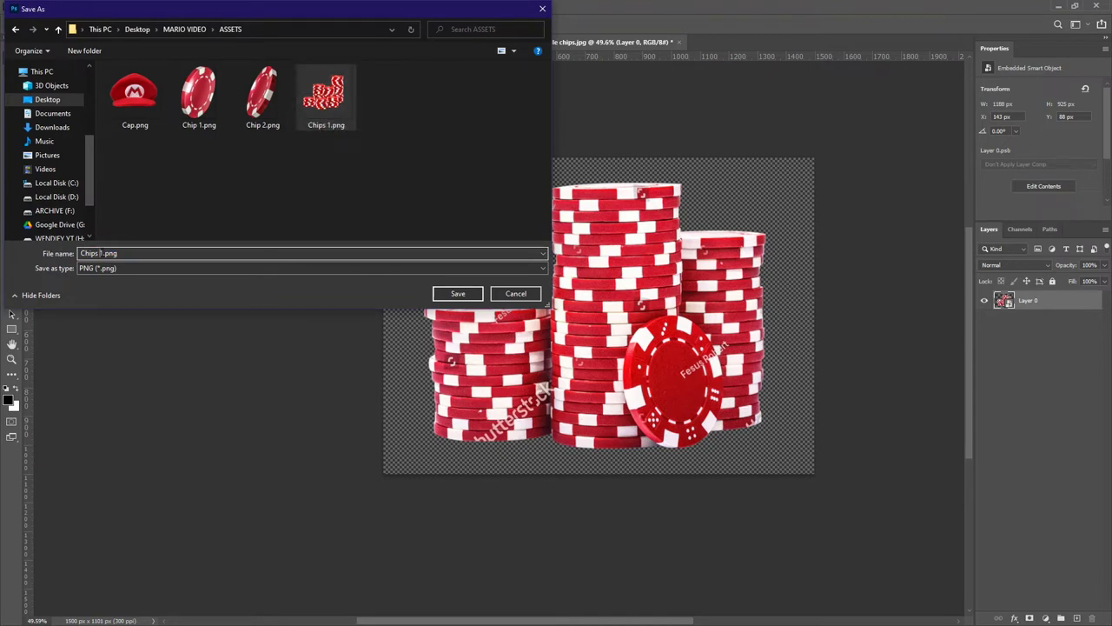
click(458, 294)
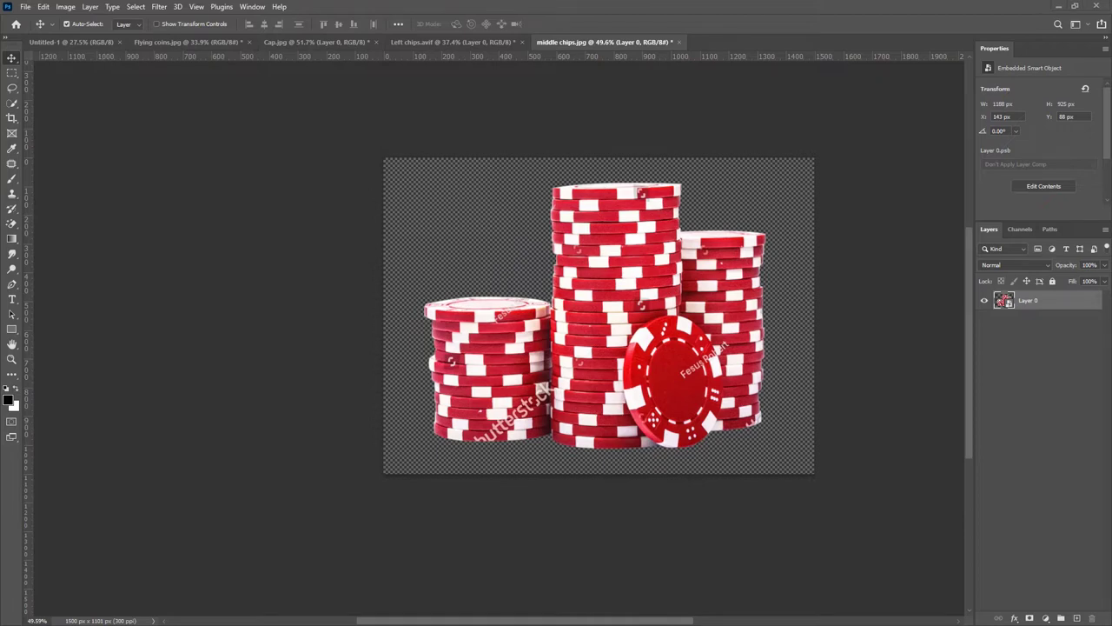
Close the Untitled-1, Flying coins, Cap and Left chips documents without saving them.
click(118, 42)
click(144, 42)
click(558, 243)
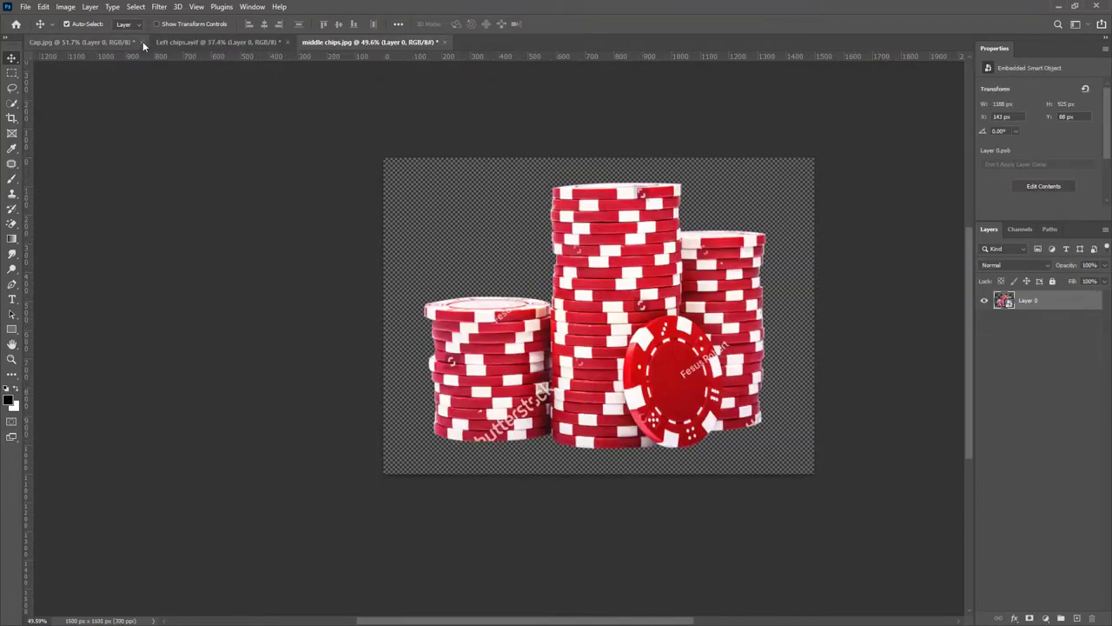
click(142, 42)
click(551, 237)
click(162, 42)
click(551, 236)
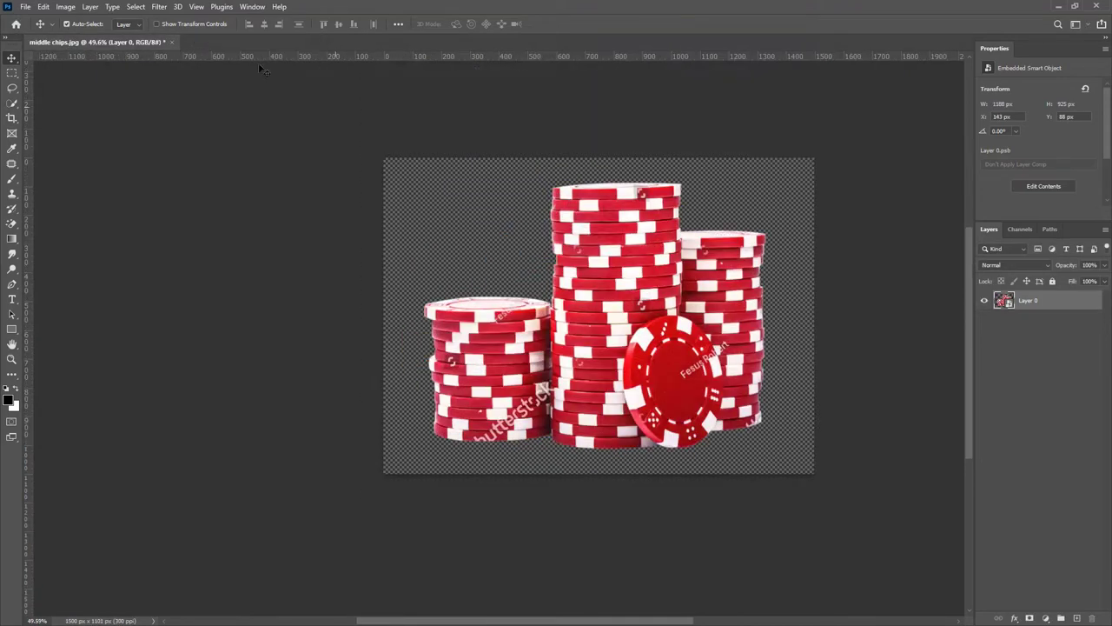
click(172, 42)
click(551, 236)
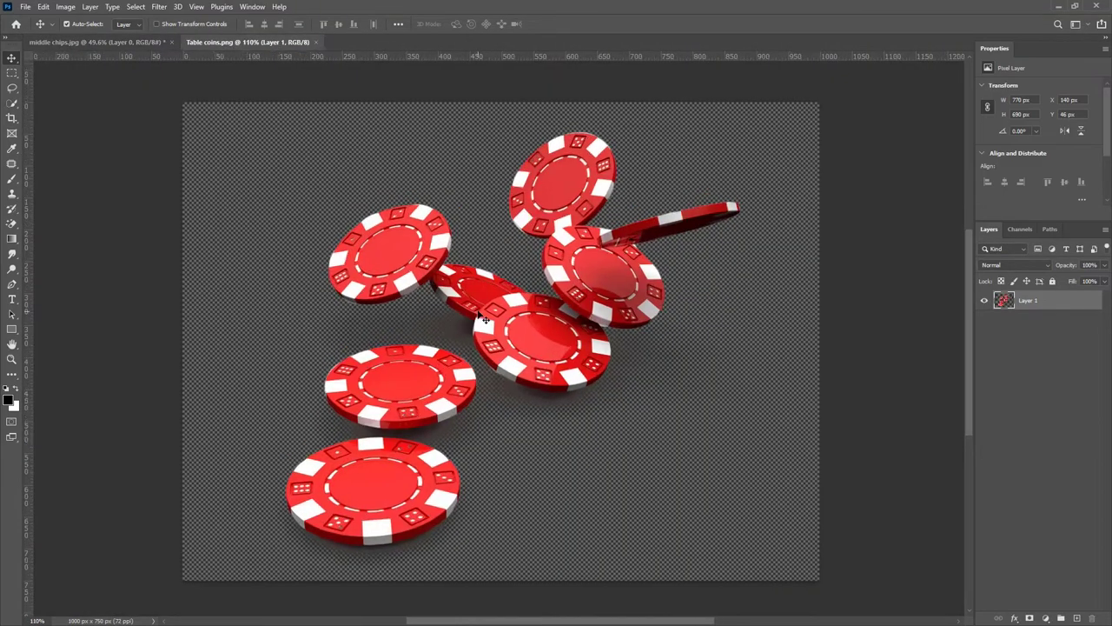
Start a pen path in Table coins.png along the lower edges of the dark rear chip and the front chip touching it.
scroll(474, 303, down, 1)
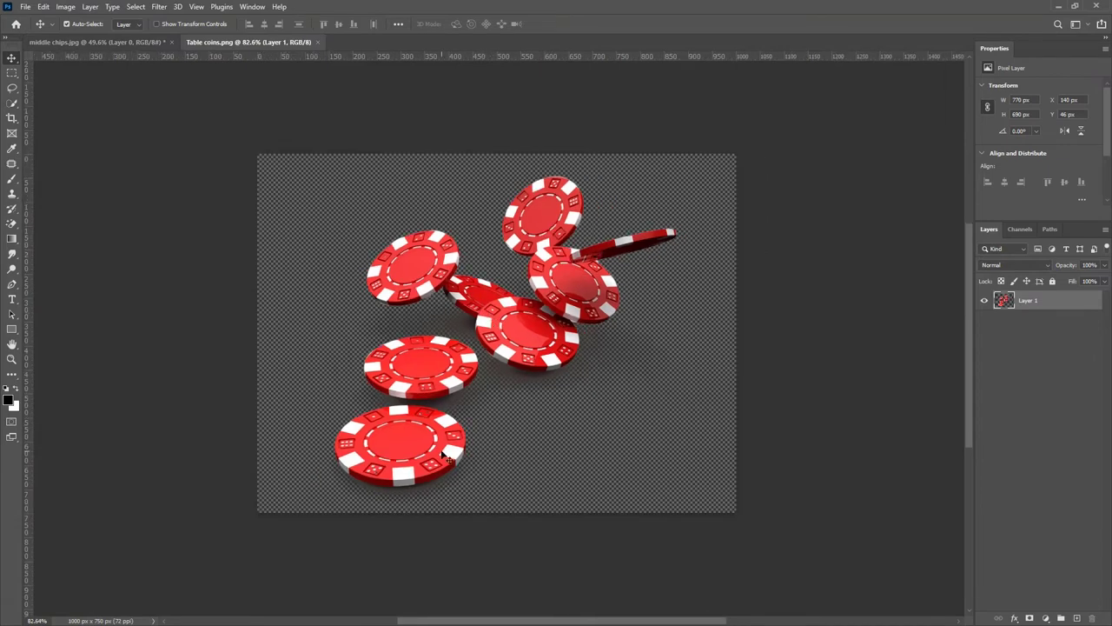
scroll(427, 259, down, 1)
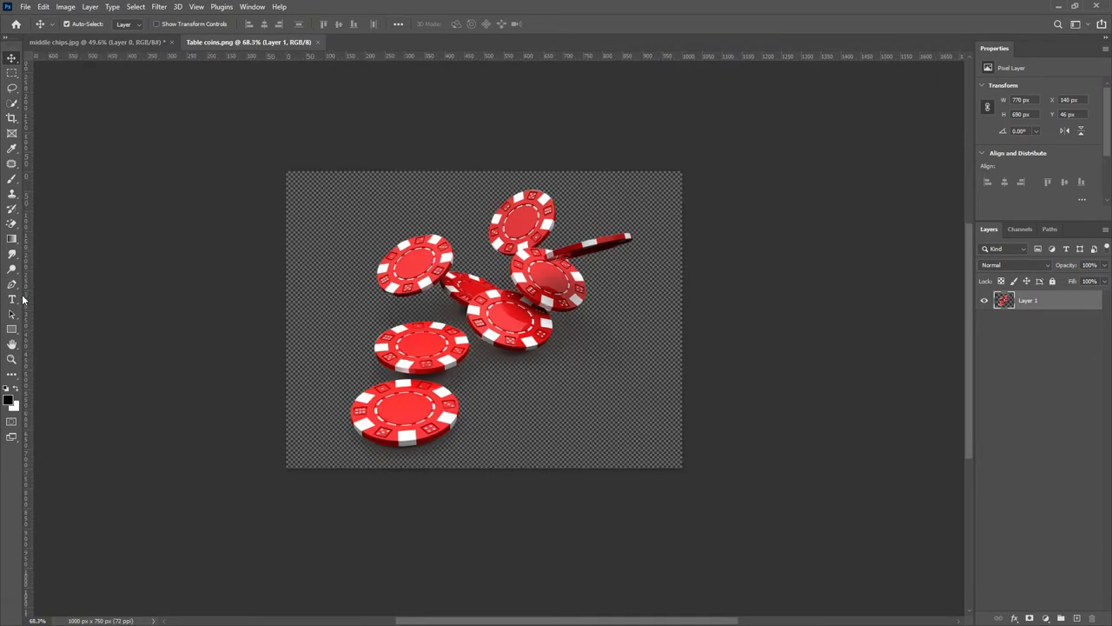
key(p)
scroll(396, 296, up, 15)
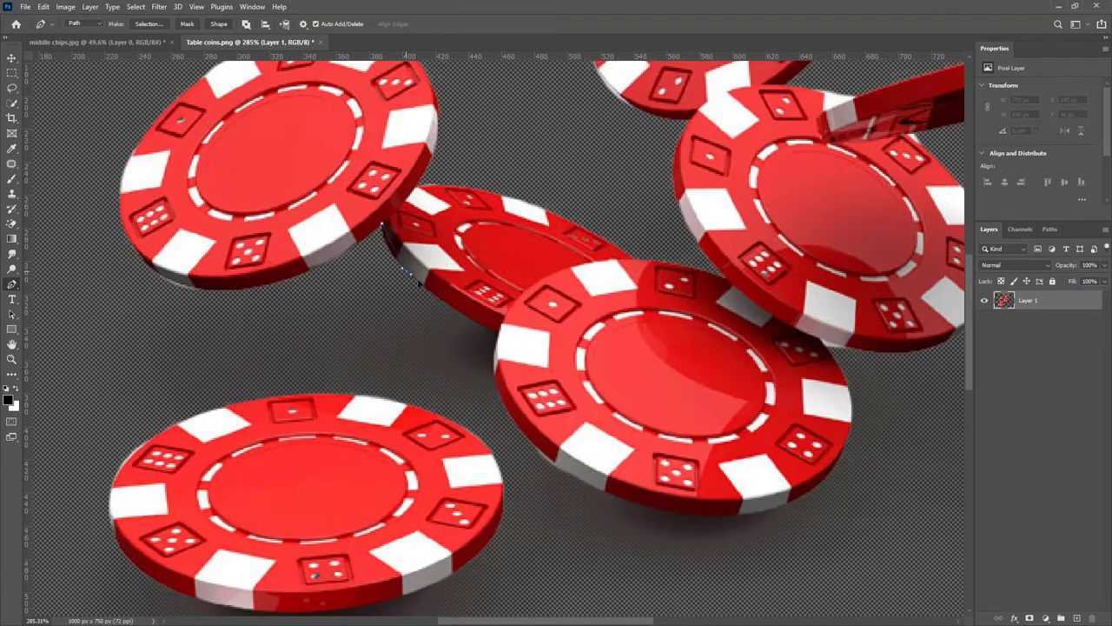
click(429, 296)
click(575, 481)
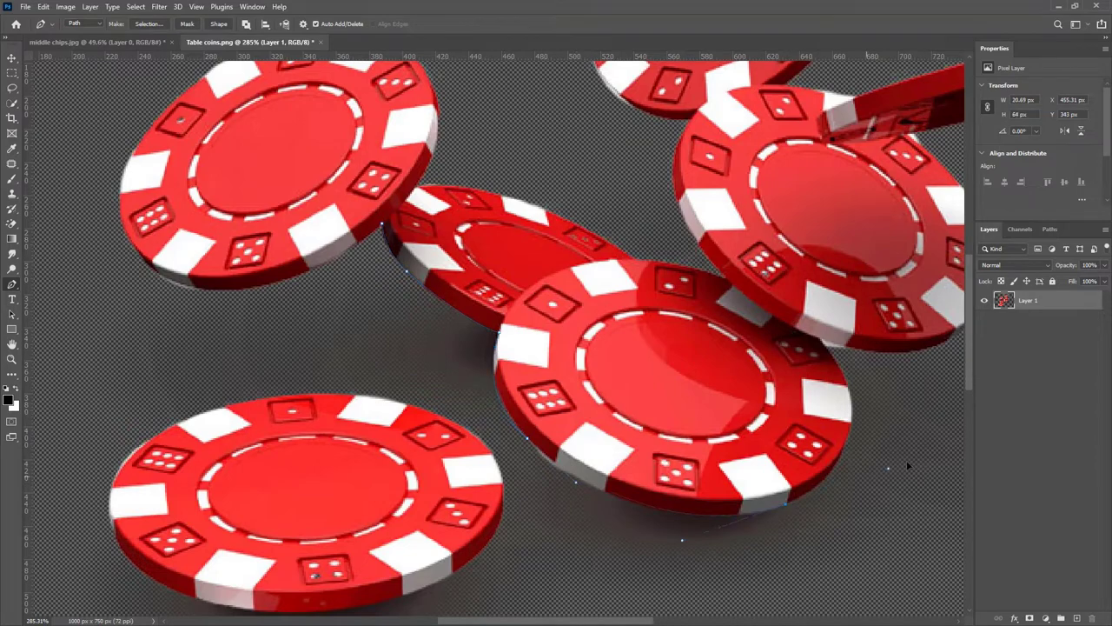
click(810, 494)
Continue the pen path around the outer edge of the right-hand chip and along the underside of the thin tilted chip.
drag(786, 411, 525, 464)
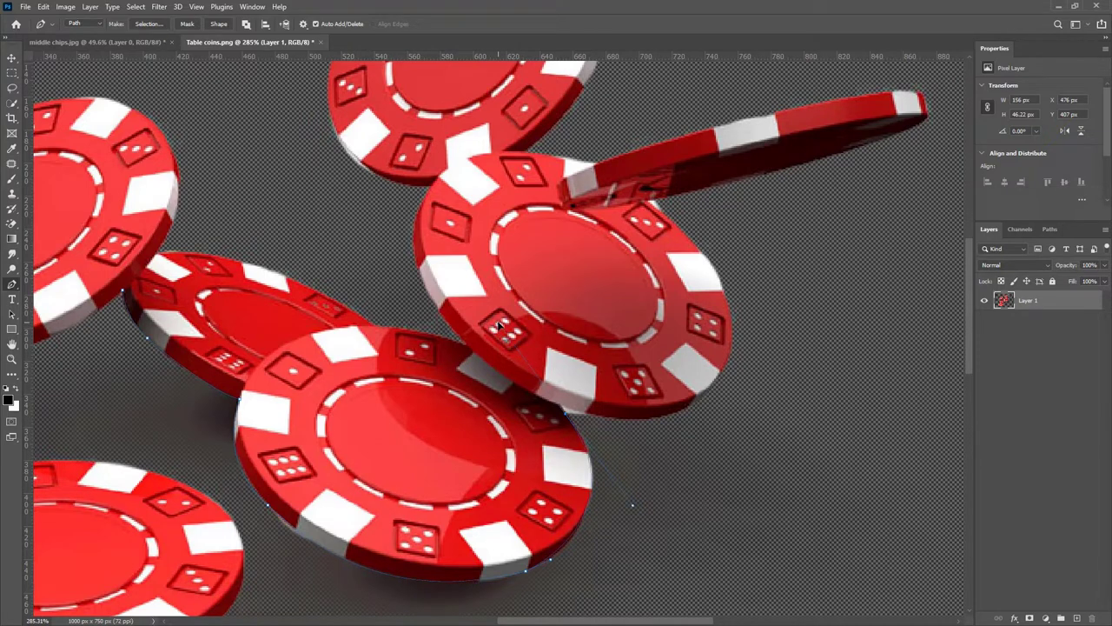
click(572, 420)
click(724, 282)
click(699, 191)
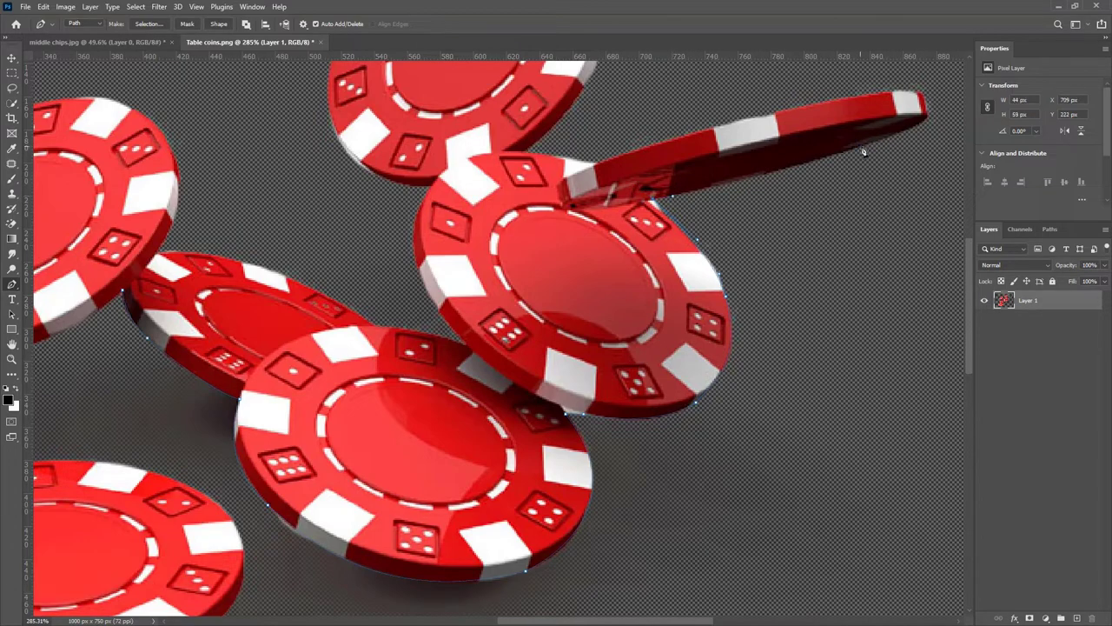
click(904, 128)
Carry the path loosely around the shadows and the two lying chips, beyond the lower canvas edge and up the left side.
scroll(626, 278, down, 3)
scroll(574, 426, down, 5)
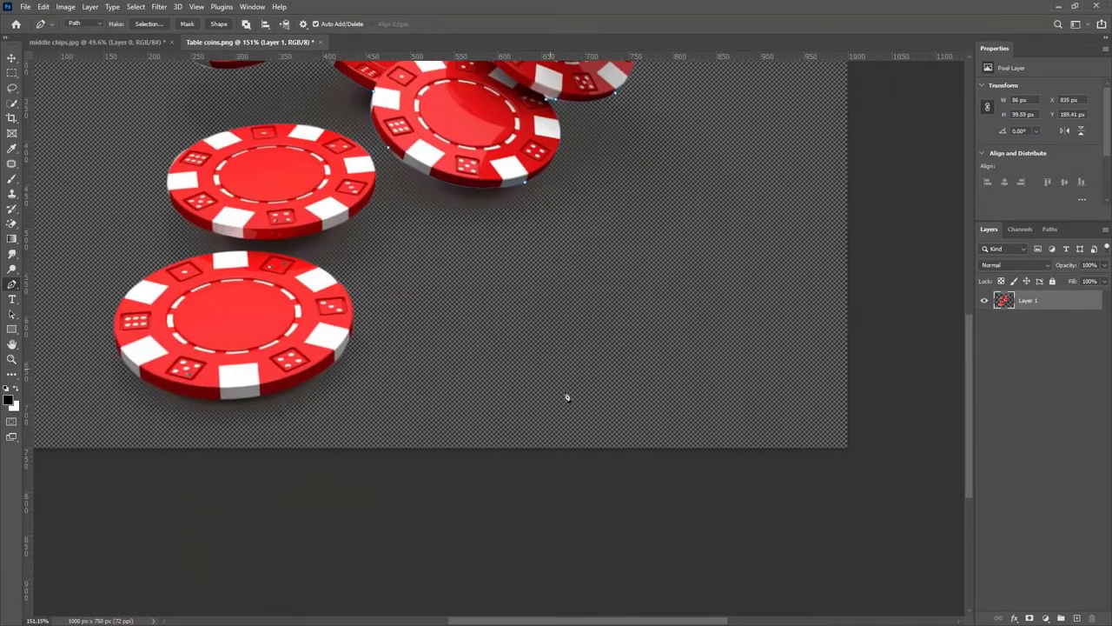
scroll(145, 372, down, 2)
drag(158, 328, 393, 381)
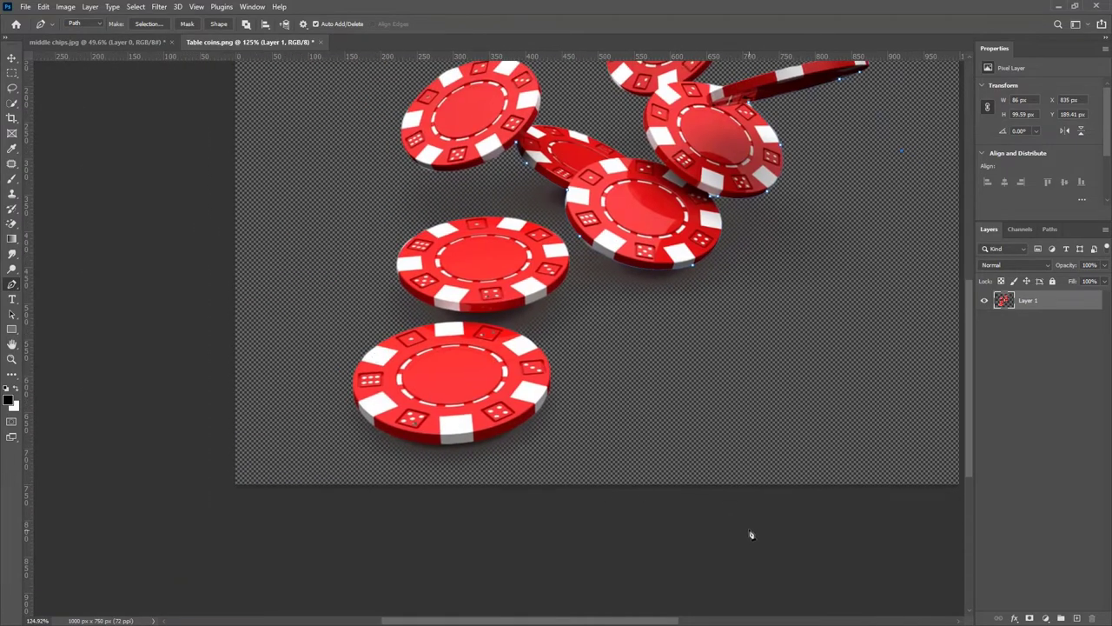
scroll(383, 174, up, 2)
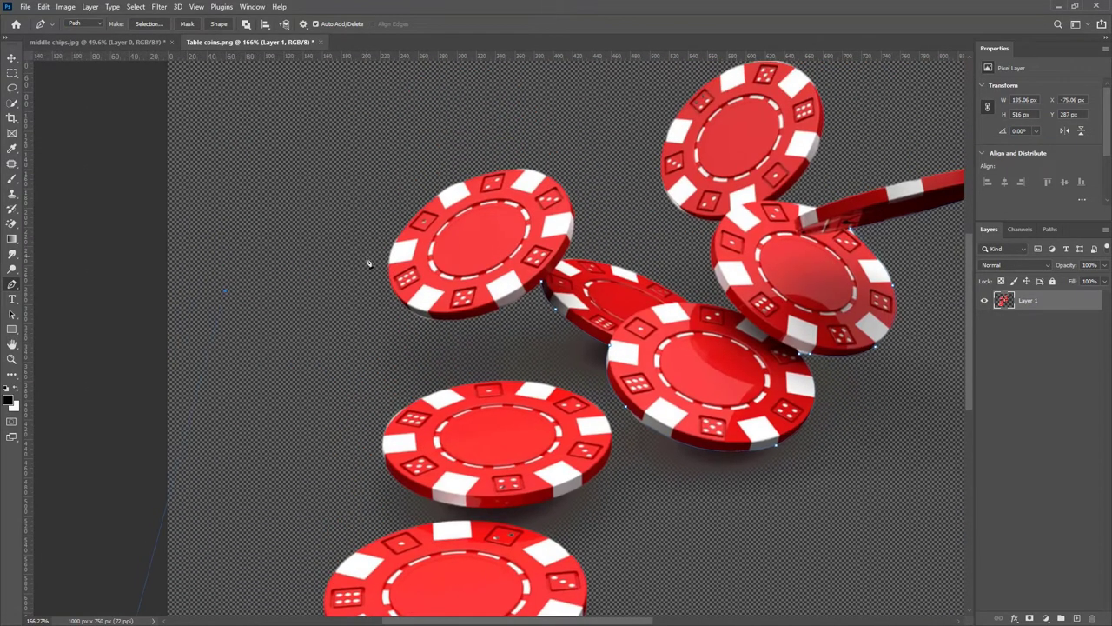
scroll(368, 263, down, 1)
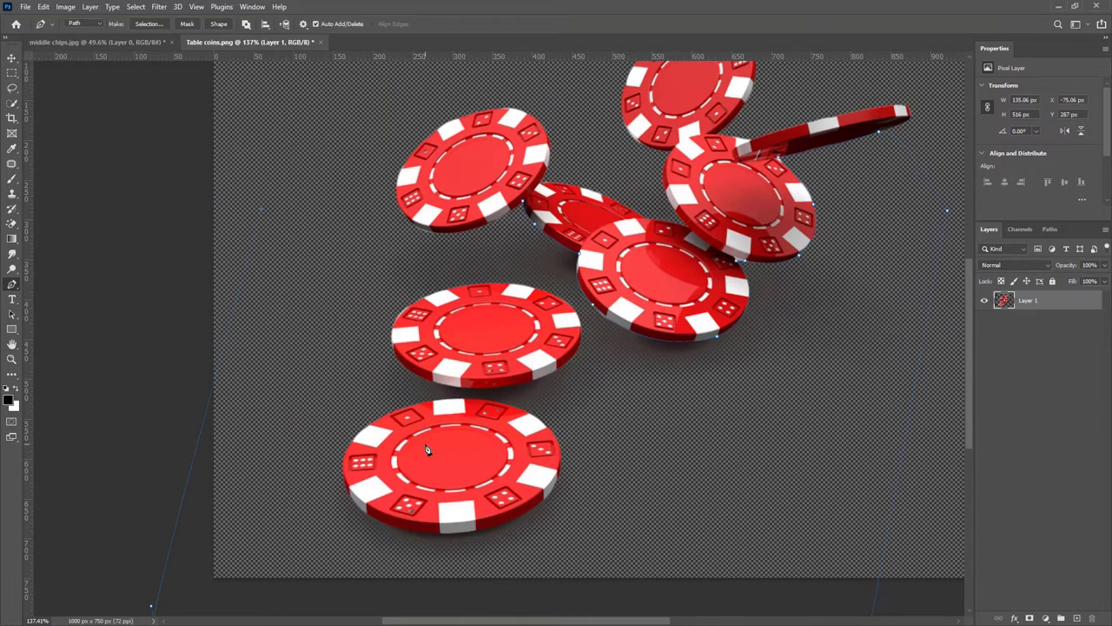
scroll(435, 441, down, 1)
Trace the lower edge of the left flying chip and close the path at its starting point.
scroll(445, 321, up, 4)
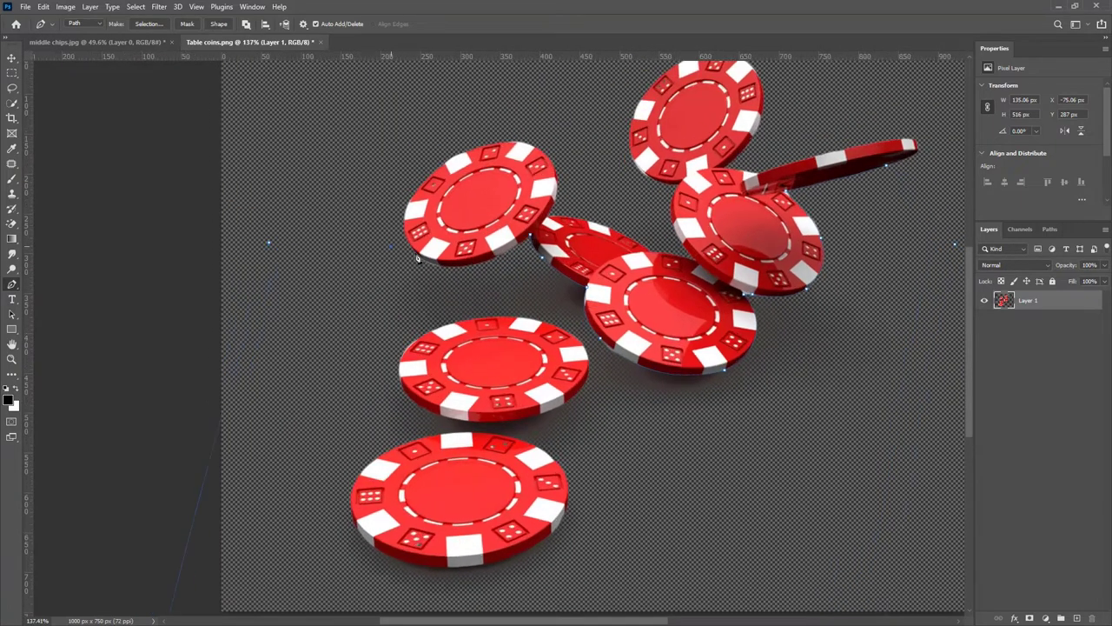
drag(552, 257, 654, 223)
drag(568, 251, 569, 250)
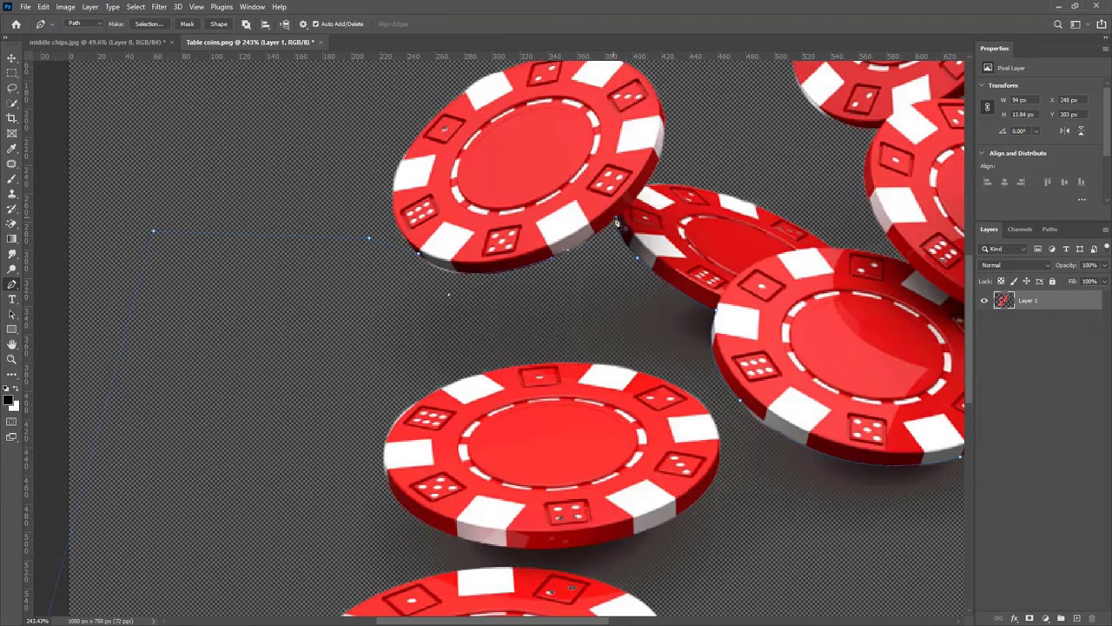
scroll(584, 246, down, 3)
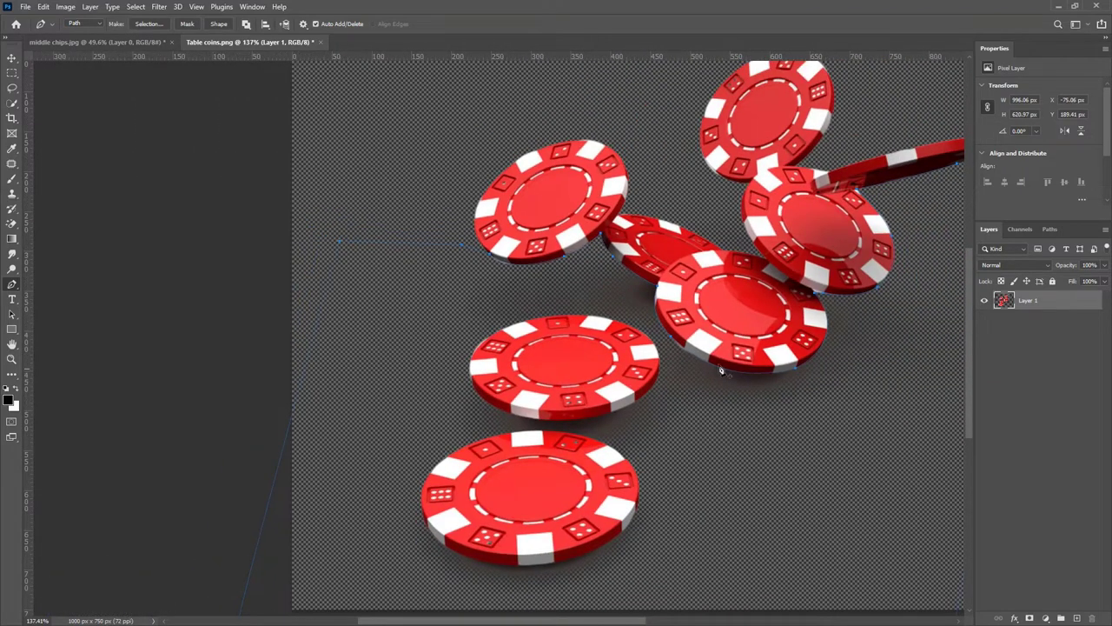
Make a selection from the closed path around the shadows and the two lying chips.
drag(647, 341, 440, 296)
right_click(494, 265)
click(551, 317)
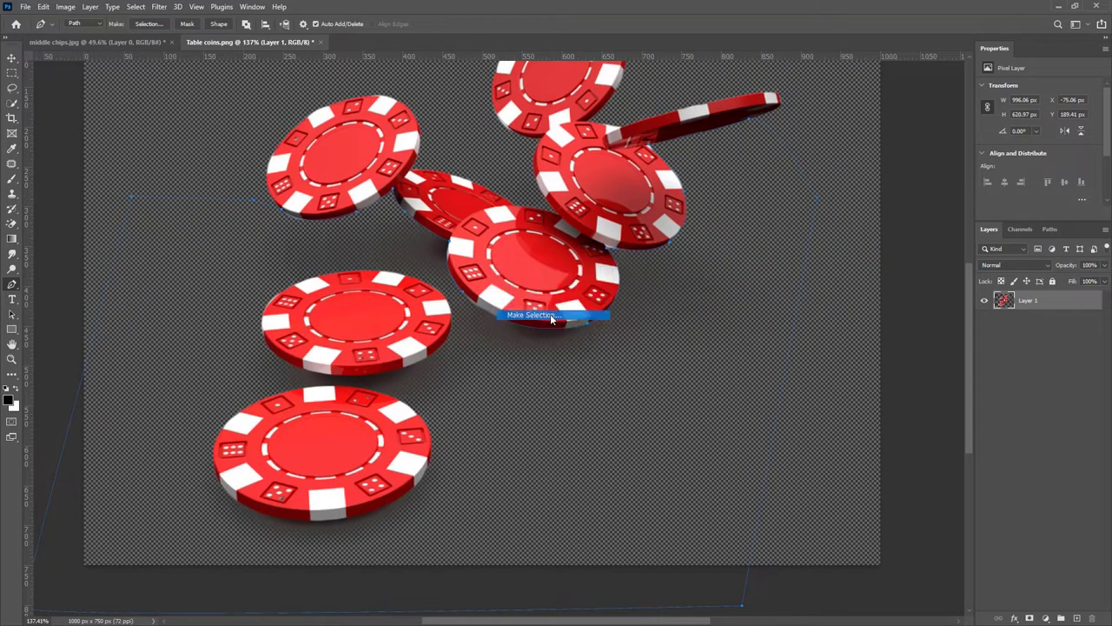
click(790, 244)
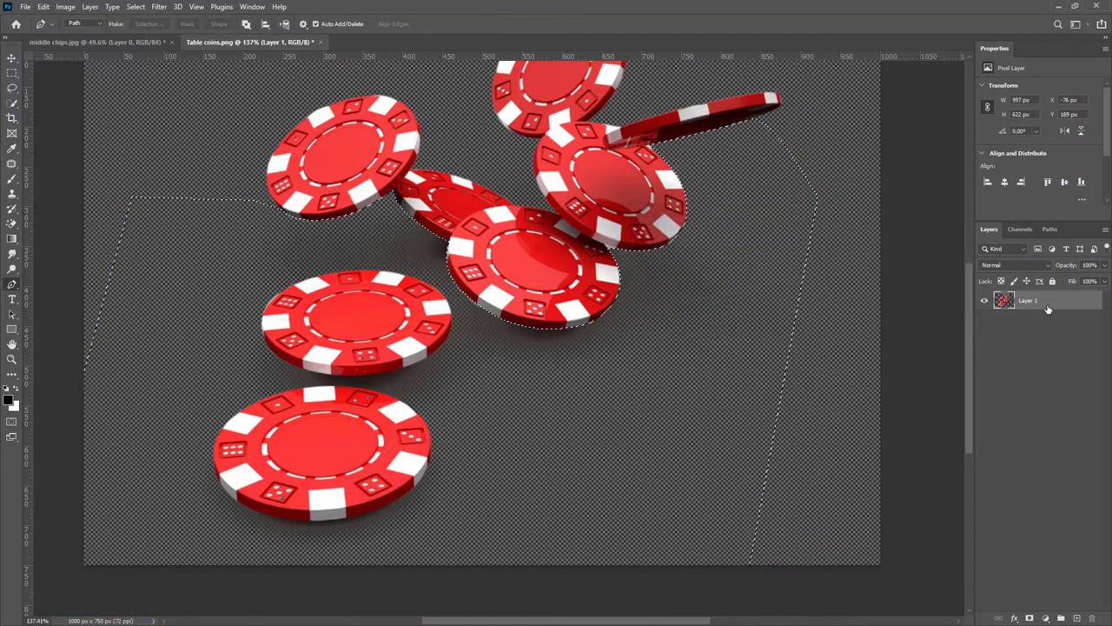
key(ctrl+j)
click(985, 301)
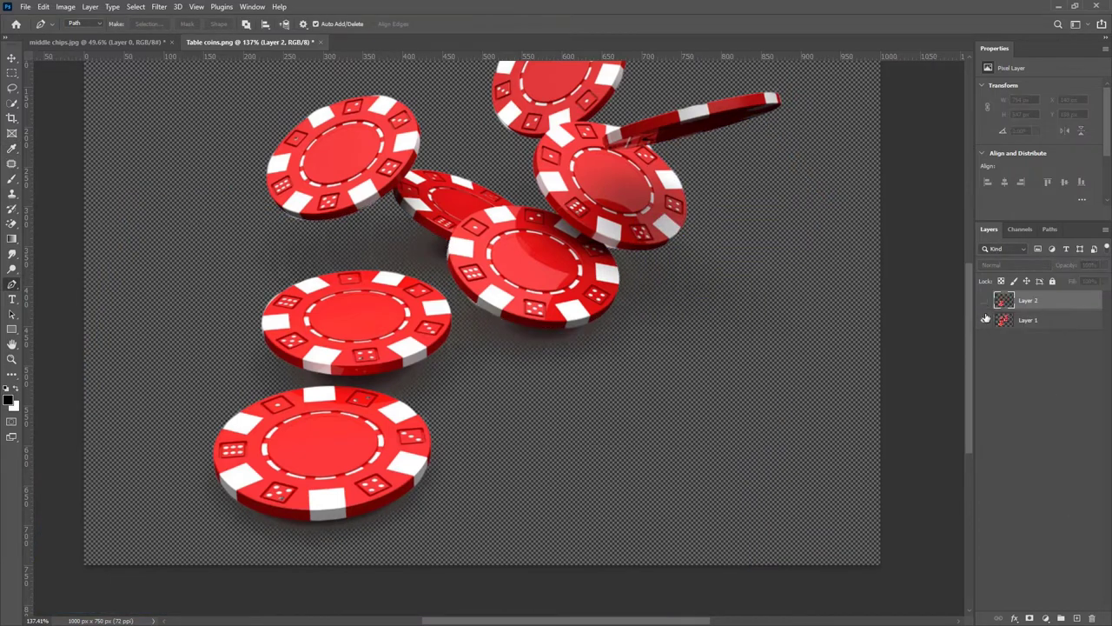
click(985, 300)
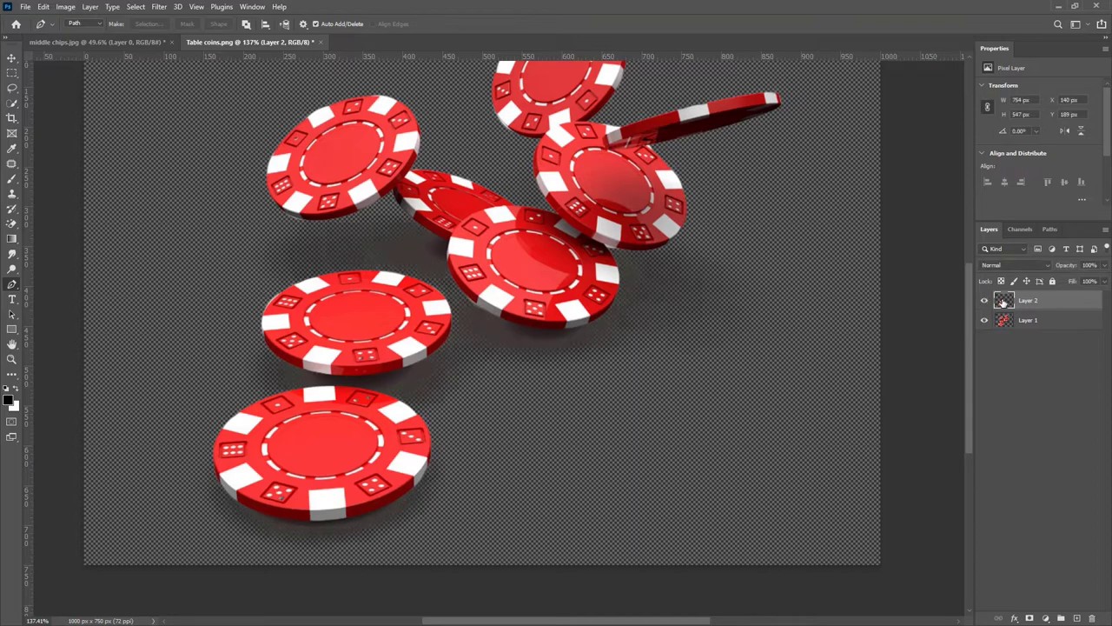
key(ctrl+z)
Add a layer mask from the selection and invert it, keeping only the flying chips without their shadows.
scroll(561, 315, down, 3)
scroll(560, 314, down, 1)
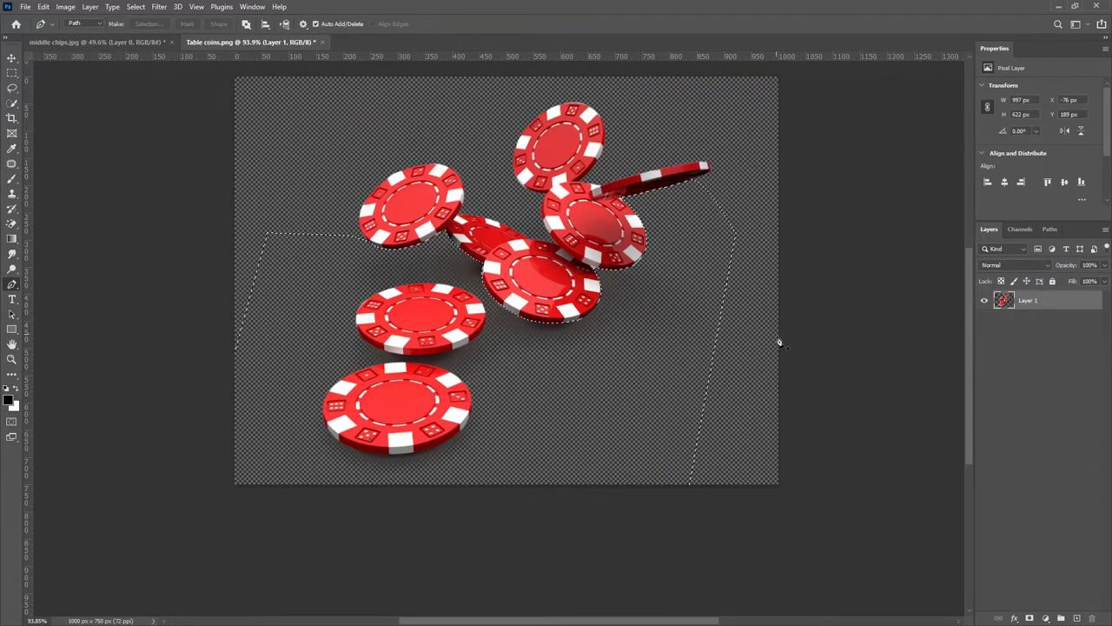
click(1030, 618)
key(ctrl+i)
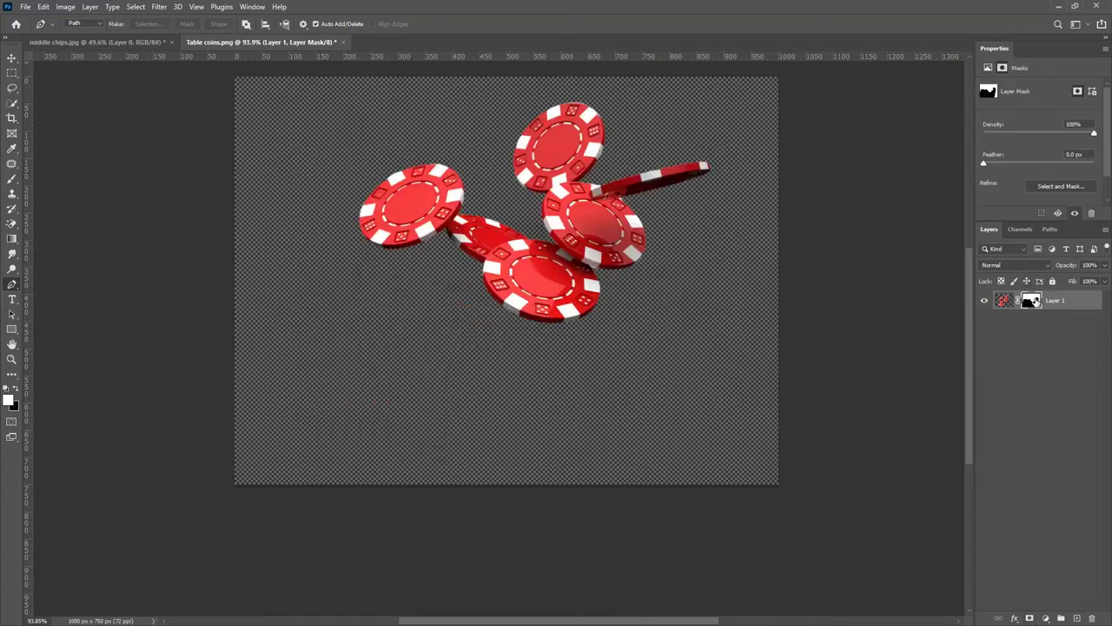
Duplicate the masked chips layer and remove the layer mask from the original Layer 1.
key(ctrl+j)
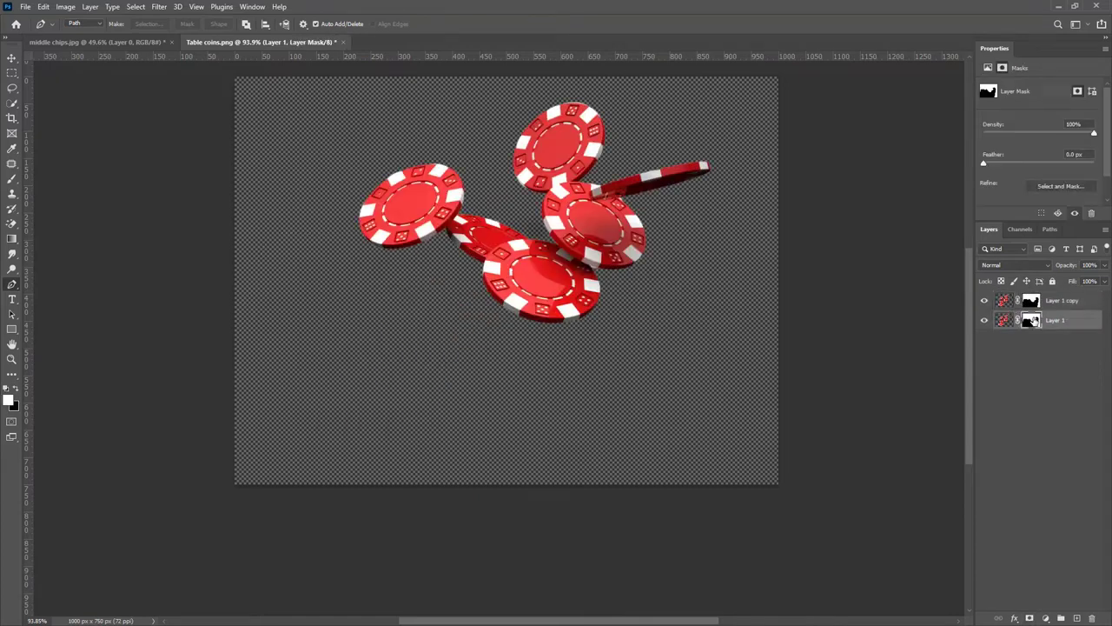
right_click(1031, 320)
click(1025, 339)
Trace a closed pen path around the upper of the two lying chips on Layer 1.
scroll(556, 356, up, 2)
scroll(360, 322, up, 3)
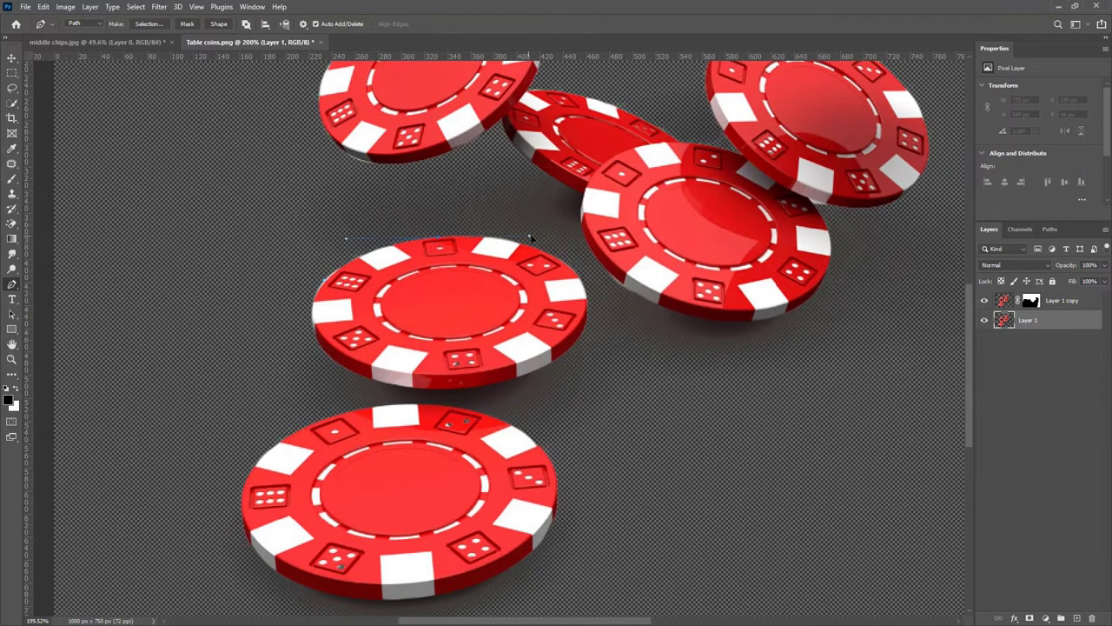
drag(587, 299, 599, 352)
drag(448, 389, 380, 384)
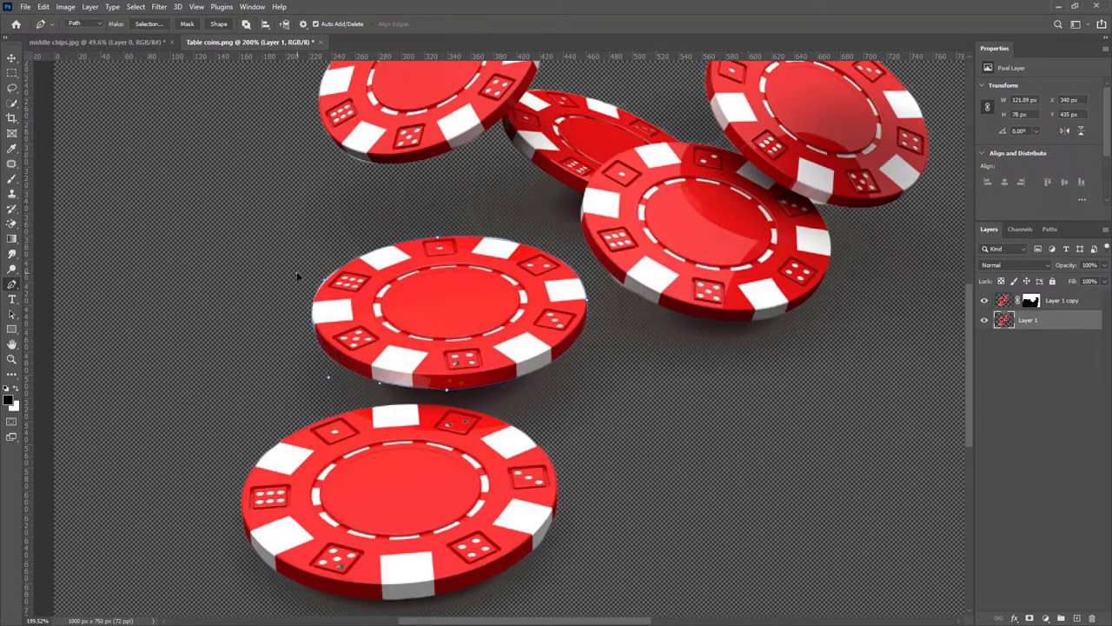
click(324, 284)
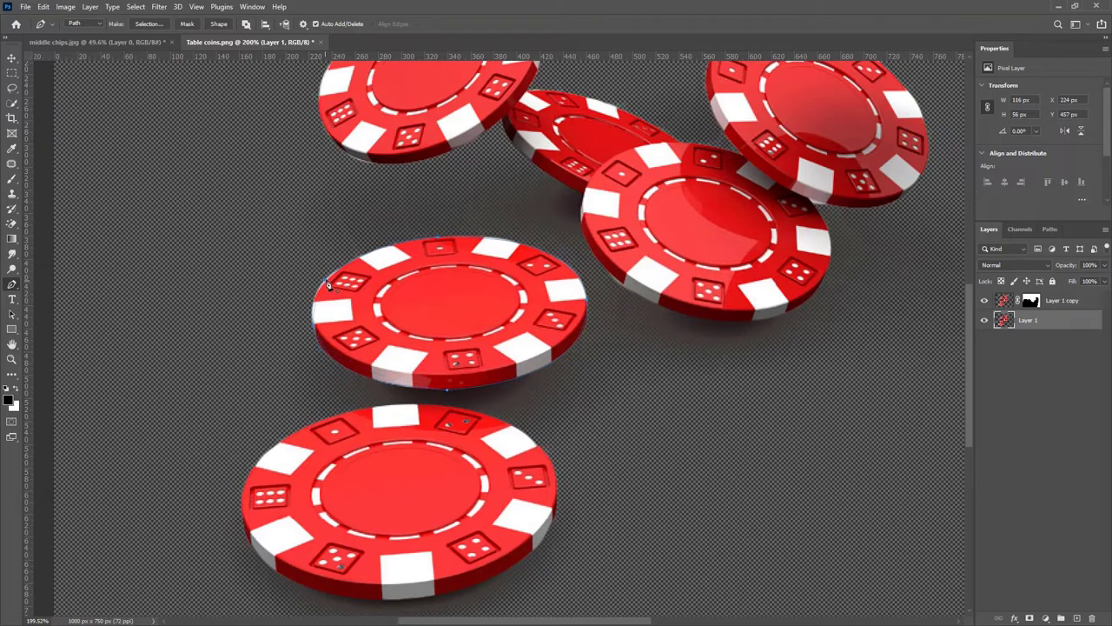
Trace a second closed pen path around the lowest lying chip.
click(301, 428)
mouse_move(494, 418)
mouse_down()
mouse_move(597, 451)
mouse_move(495, 418)
mouse_up()
drag(553, 523, 518, 590)
drag(418, 489, 472, 319)
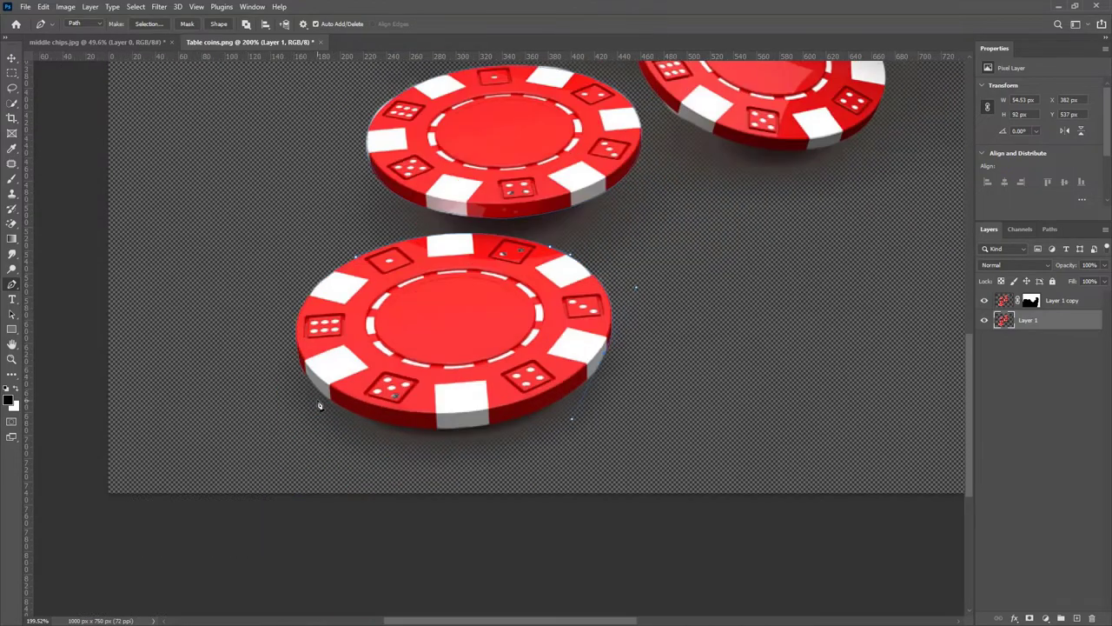
click(212, 313)
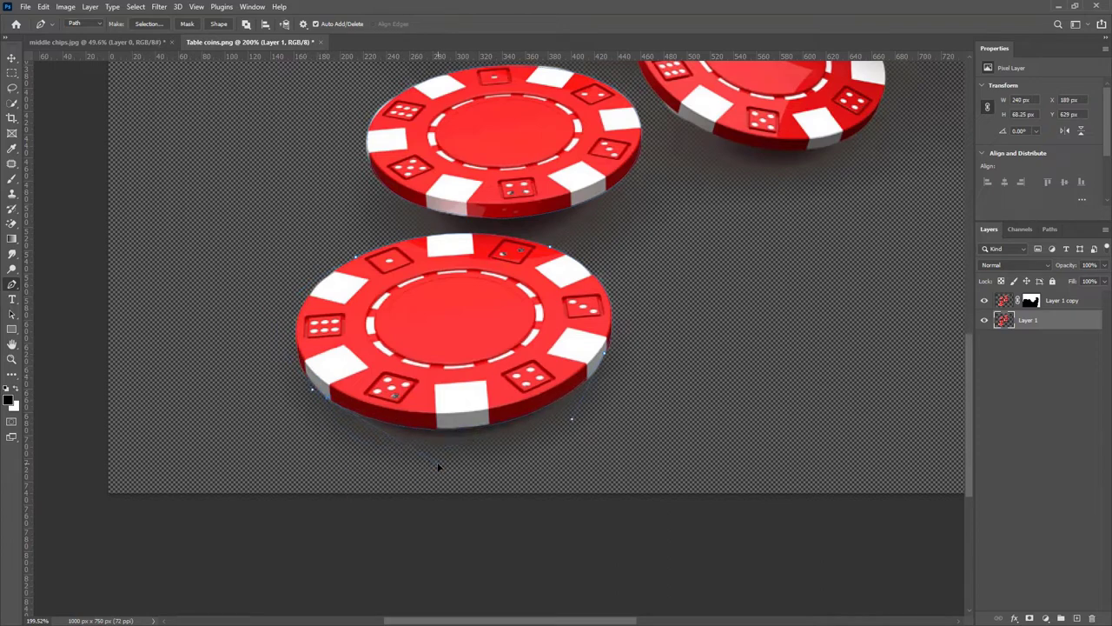
drag(303, 303, 303, 302)
drag(356, 257, 404, 233)
Turn the work path of both lying chips into a selection with 0.1-pixel feather and invert its colours on Layer 1.
right_click(418, 263)
click(1052, 229)
click(1051, 229)
click(1025, 251)
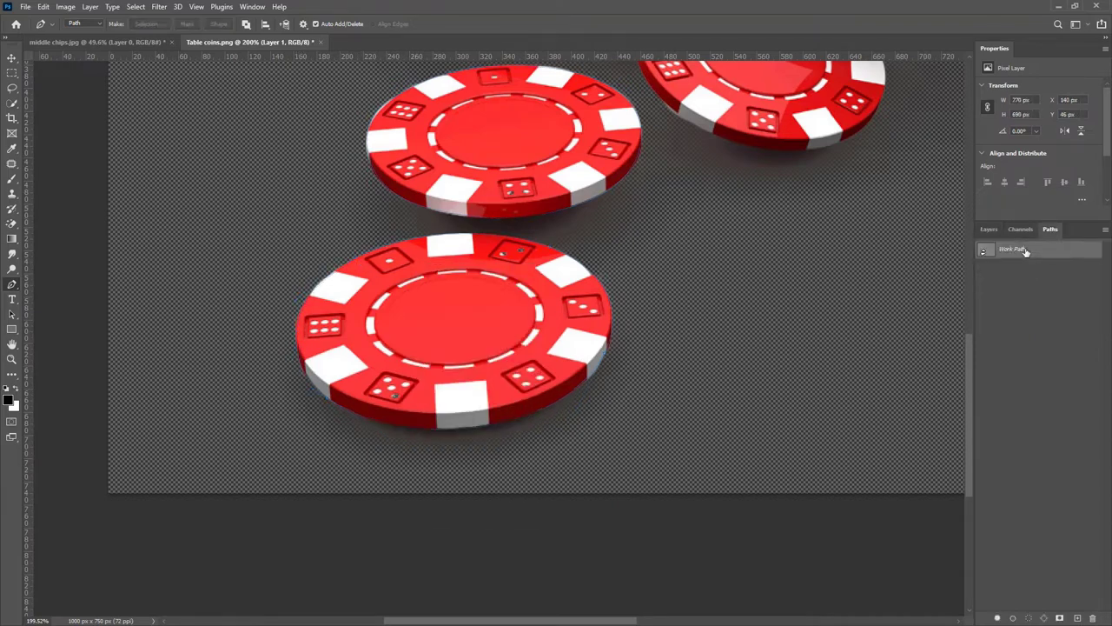
click(989, 229)
right_click(258, 99)
click(287, 139)
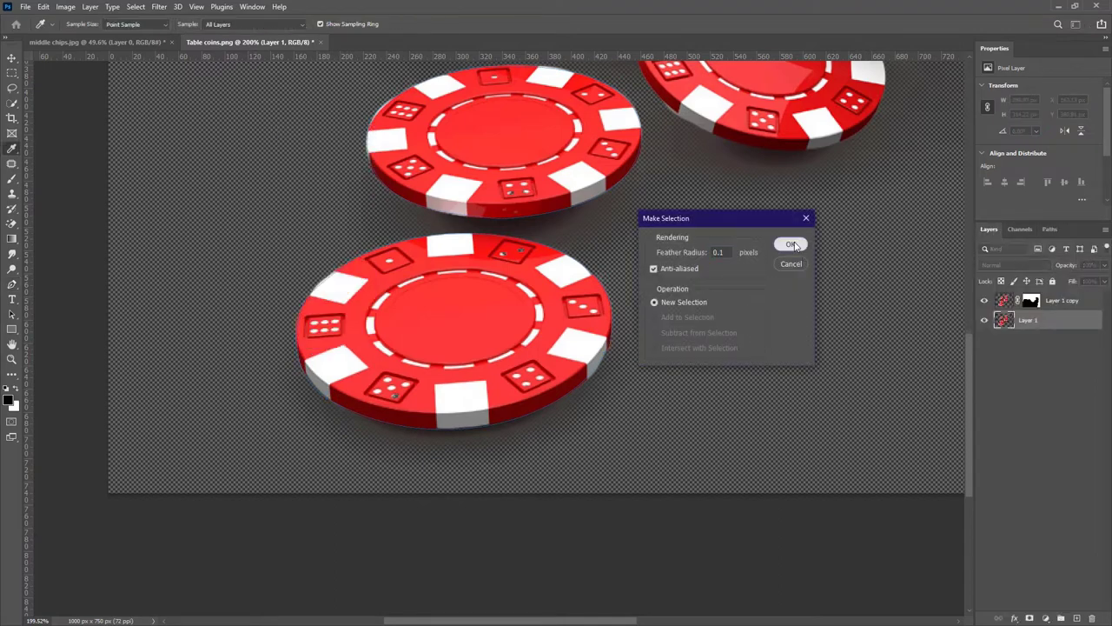
click(793, 246)
key(ctrl+minus)
key(ctrl+i)
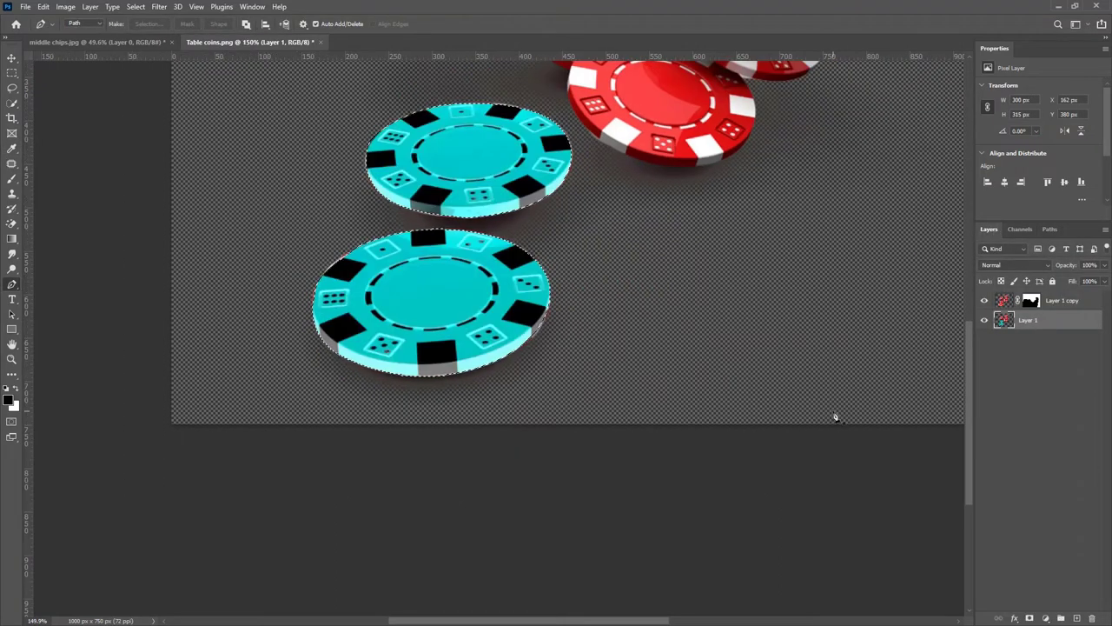
Undo the colour inversion and add a mask to Layer 1 that shows only the two lying chips.
key(ctrl+z)
click(1030, 618)
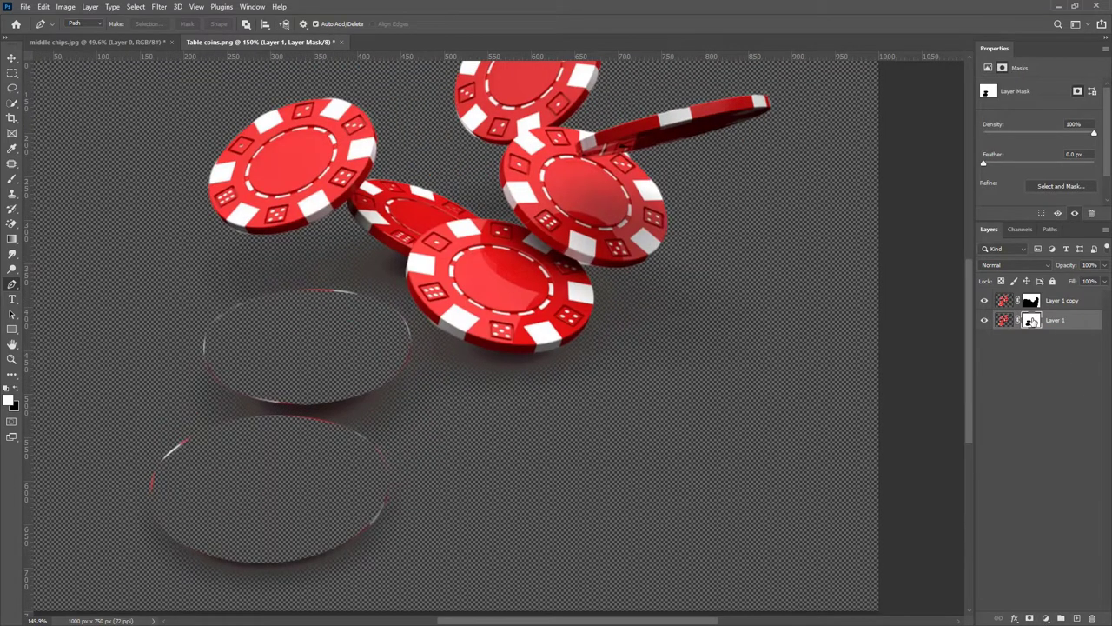
shift+click(1032, 322)
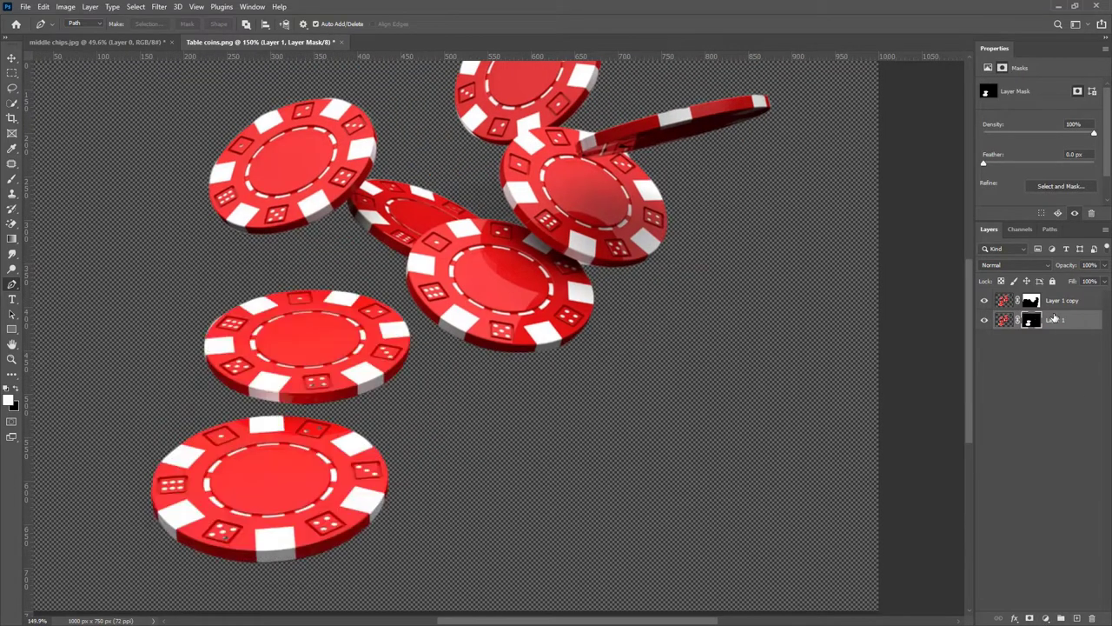
Combine Layer 1 copy and Layer 1 into a single smart object.
shift+click(1060, 301)
right_click(1057, 322)
click(973, 299)
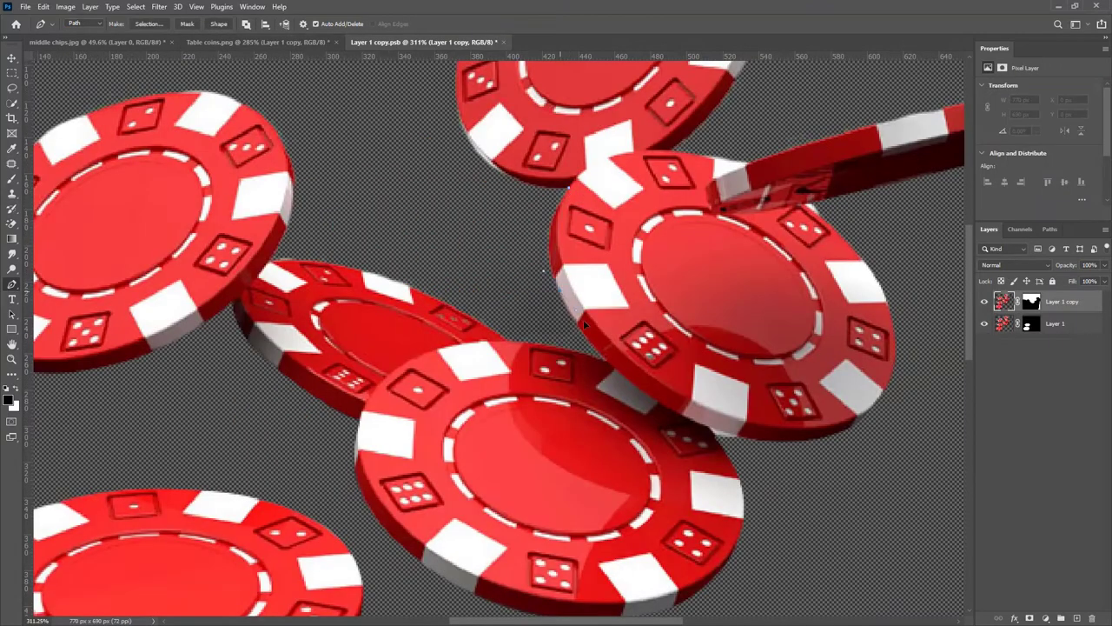
In Layer 1 copy.psb, trace a pen path around the empty gap enclosed by the flying chips.
drag(595, 349, 595, 349)
alt+click(561, 299)
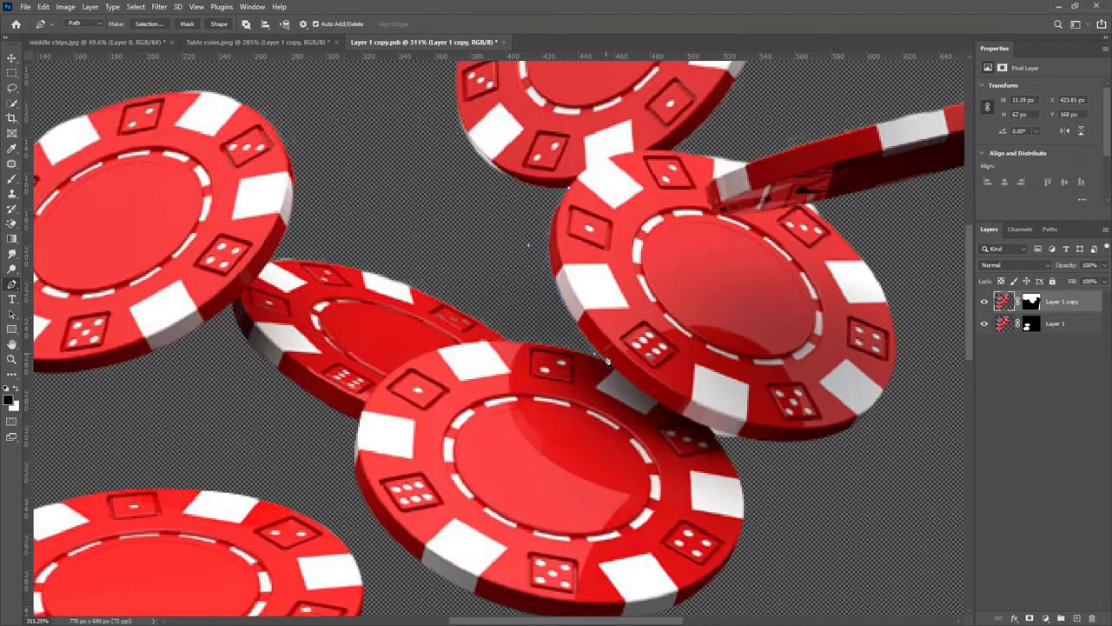
click(606, 361)
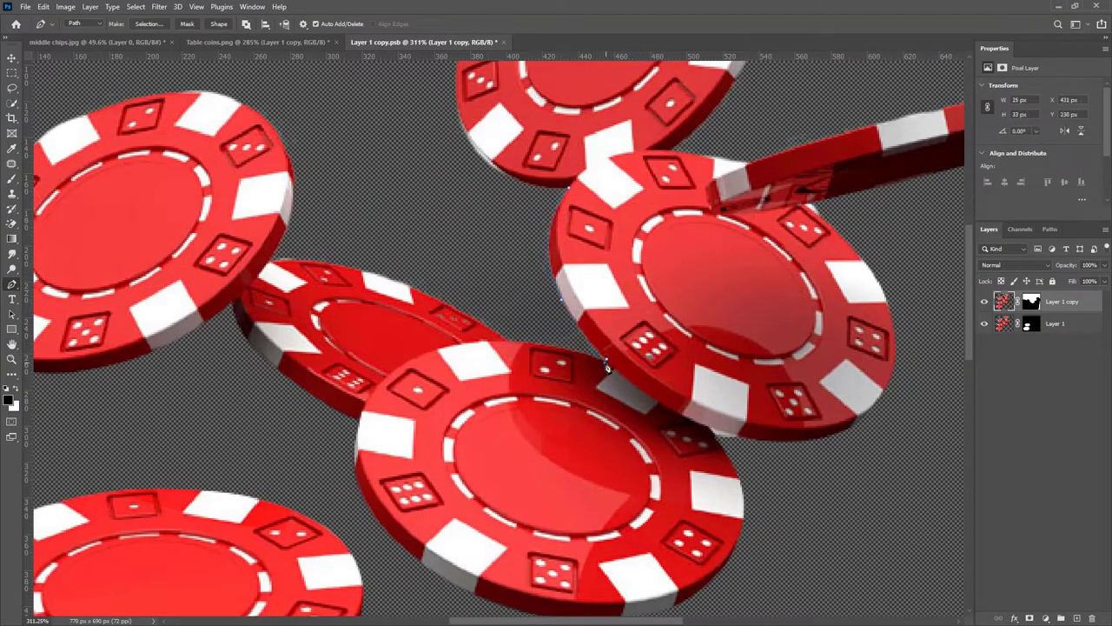
click(476, 341)
drag(308, 209, 306, 192)
click(350, 92)
drag(423, 68, 383, 283)
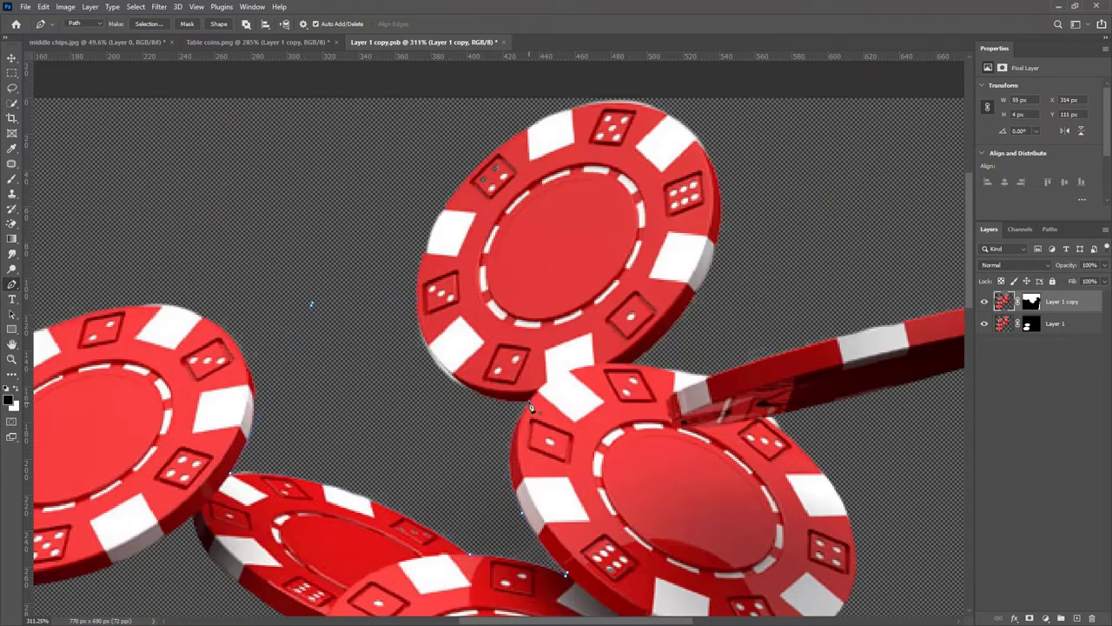
Turn the gap path into a selection, fill it with black on the Layer 1 copy mask and deselect.
right_click(412, 429)
click(450, 220)
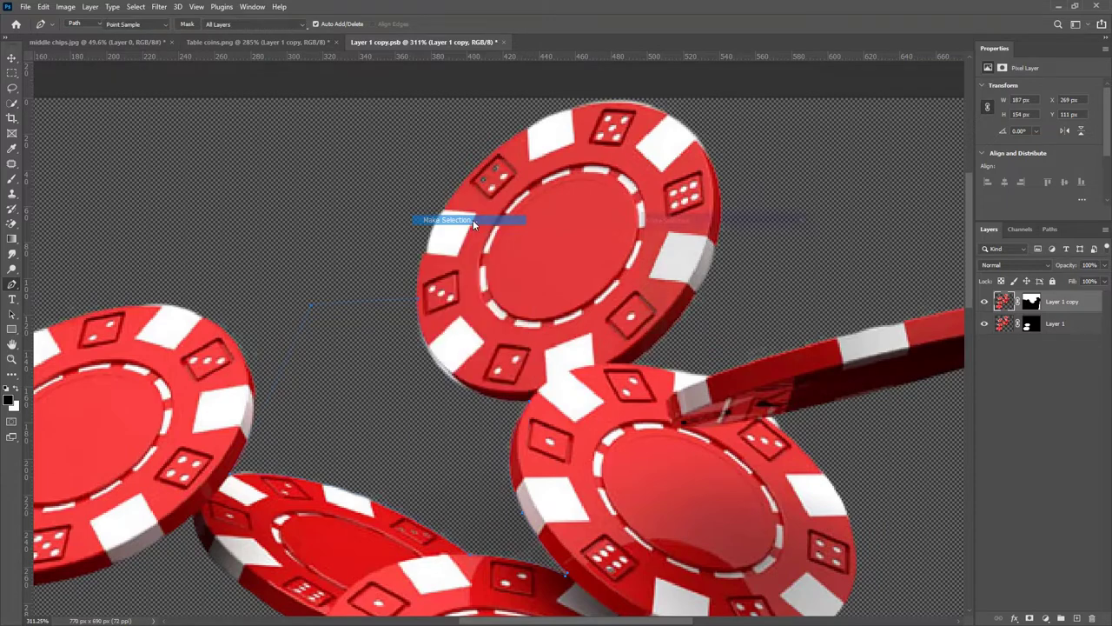
click(787, 249)
drag(399, 444, 231, 406)
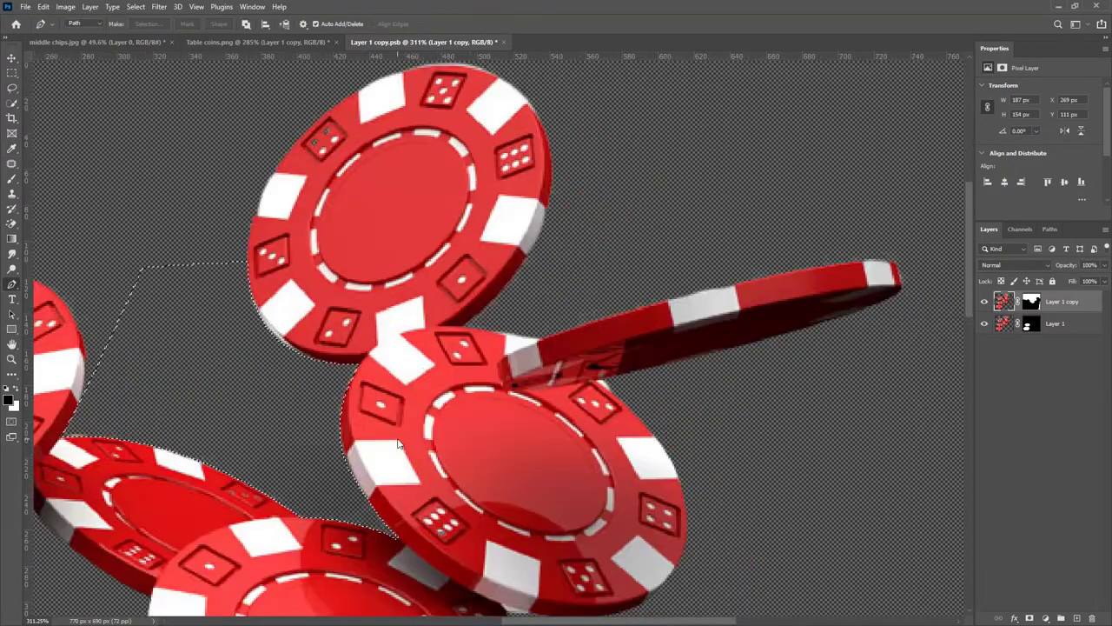
click(1032, 301)
key(x)
key(alt+BackSpace)
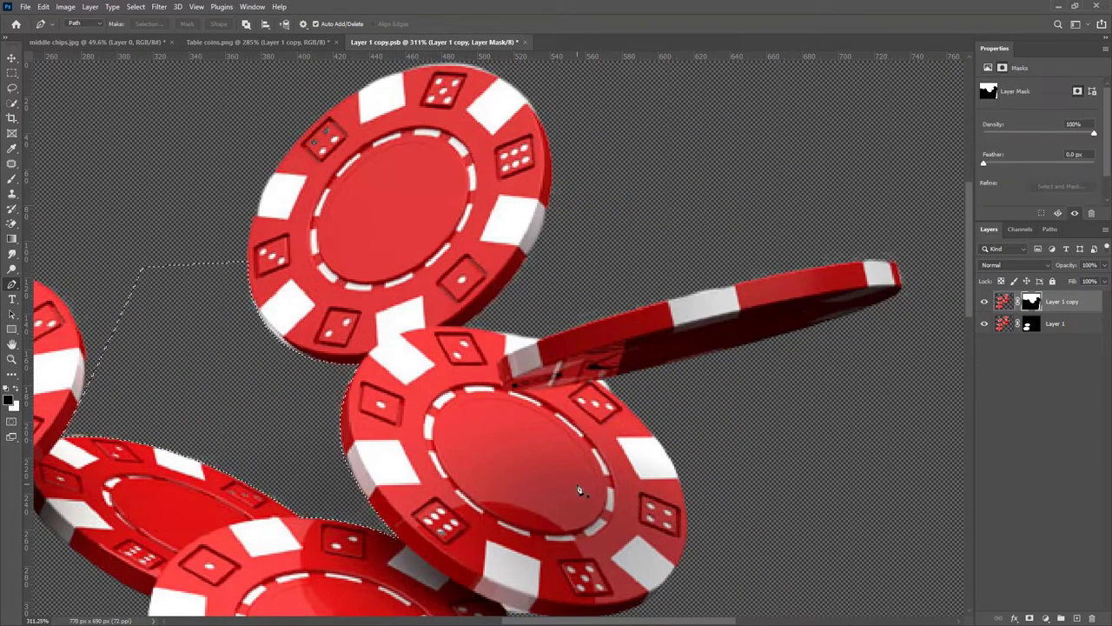
key(ctrl+d)
scroll(547, 312, down, 5)
scroll(549, 318, down, 1)
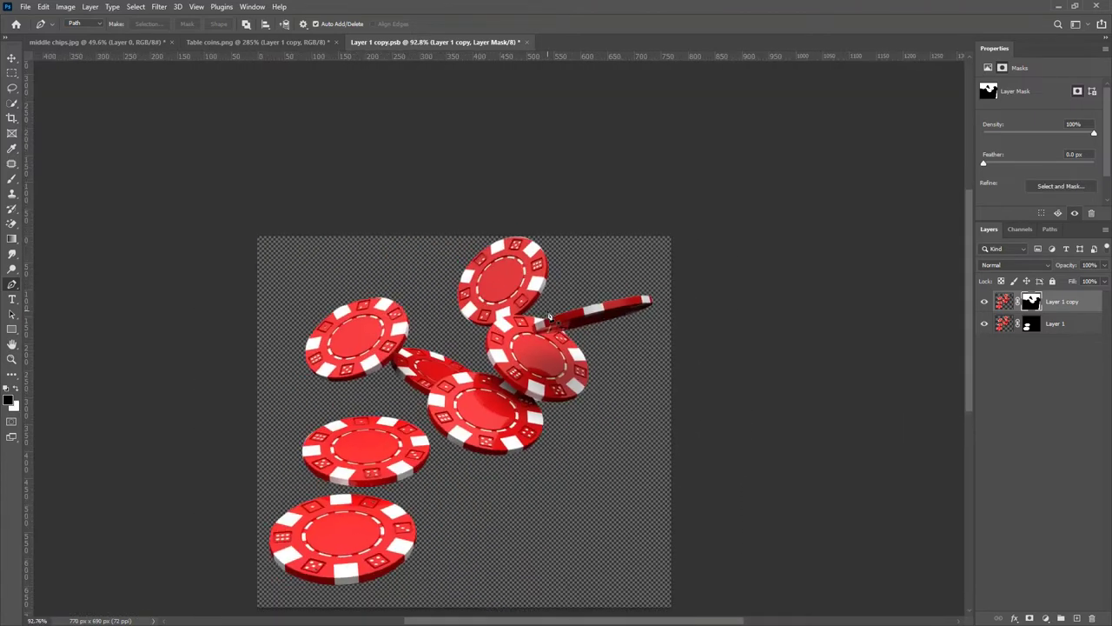
Save the smart object contents, return to Table coins.png and delete the white colour fill layer.
key(ctrl+s)
click(287, 43)
scroll(522, 325, down, 10)
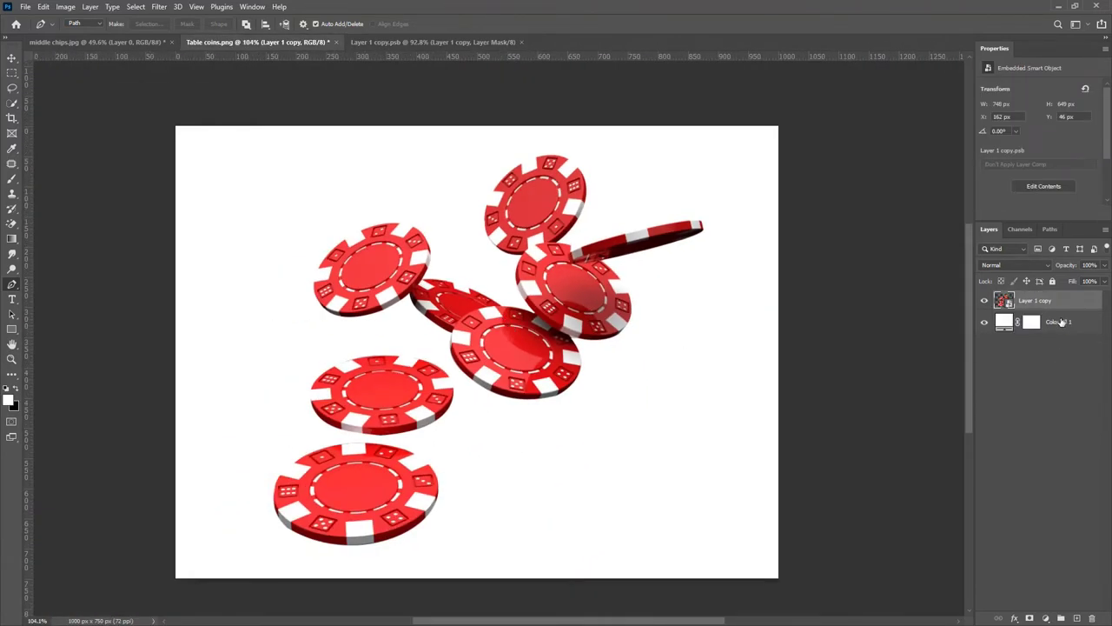
drag(1061, 321, 1093, 618)
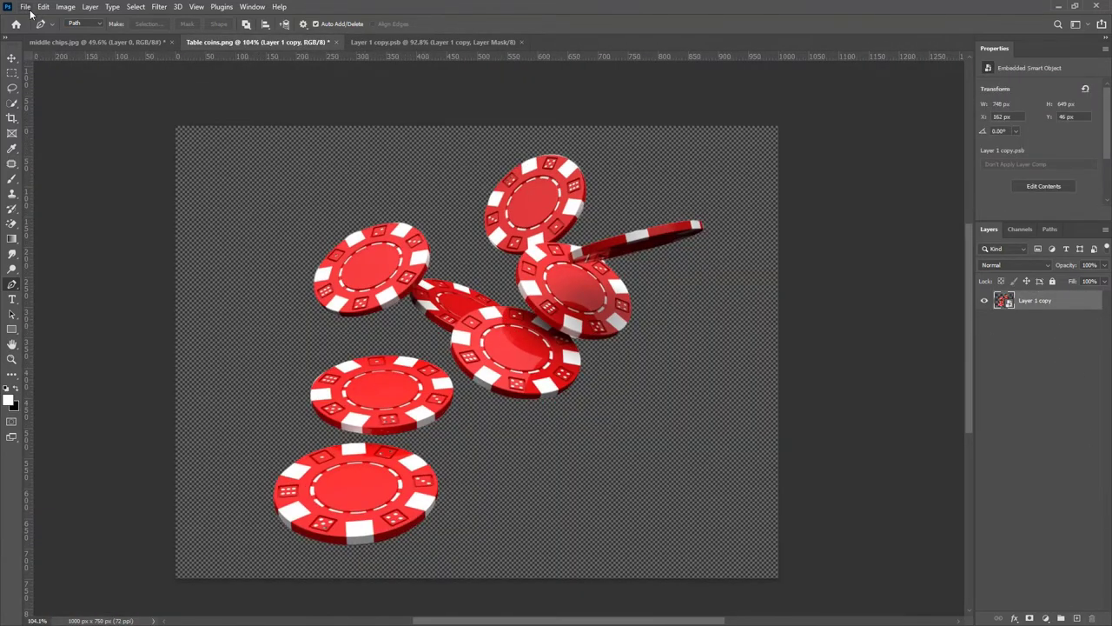
Quick-export the chips layer as a PNG named Flying chips in the ASSETS folder.
right_click(1011, 300)
click(904, 184)
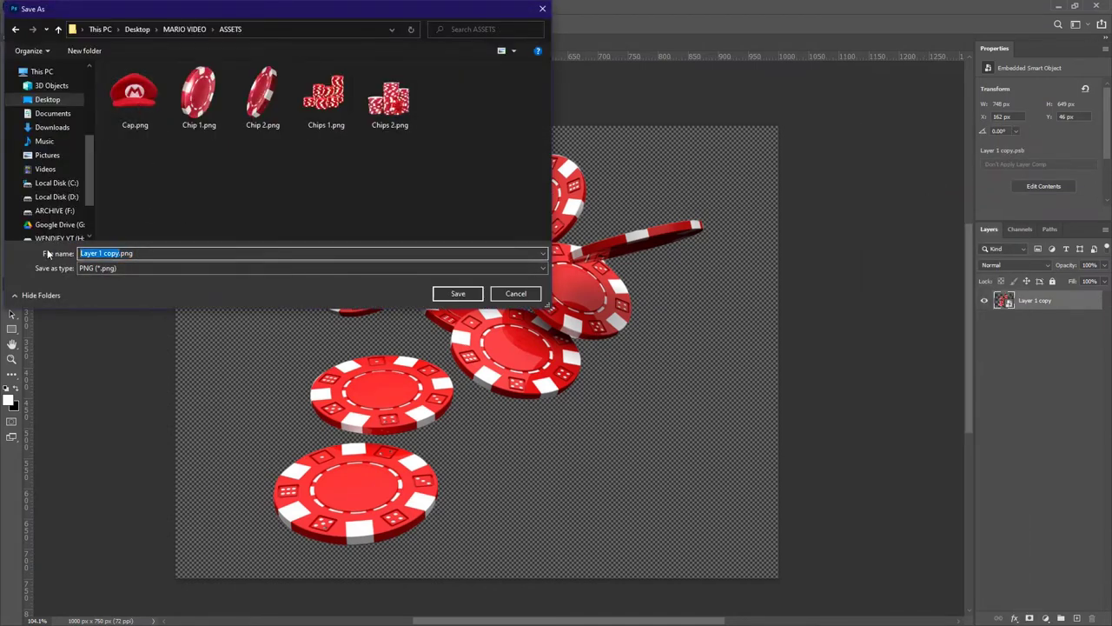
text(Table coins)
key(Return)
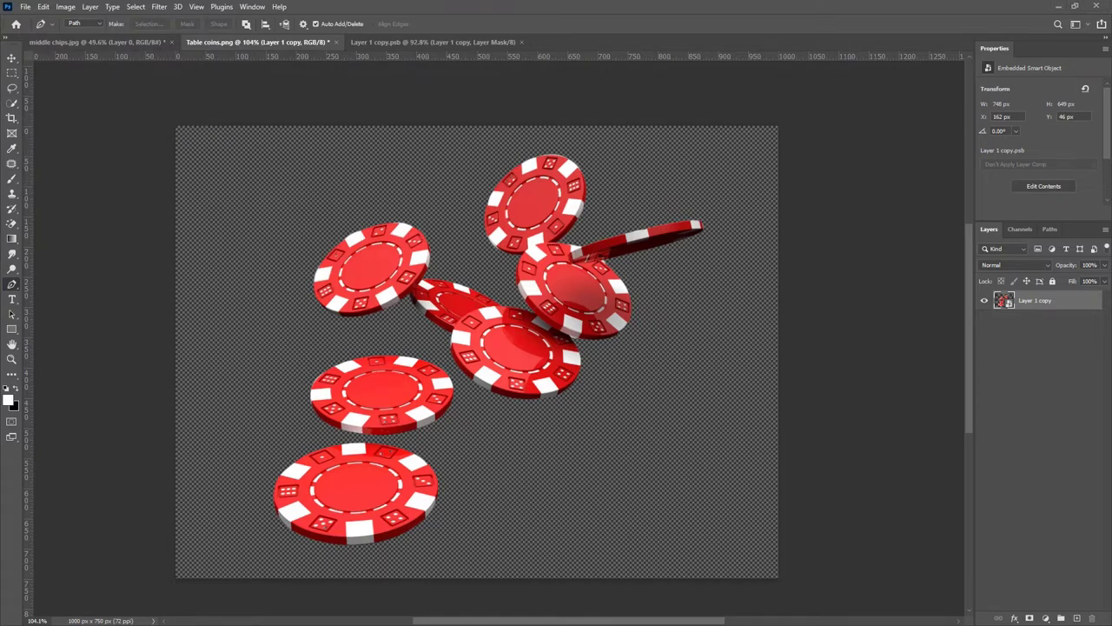
Open Golden coin.jpg and trace a closed pen path around the gold coin including its dark rim.
drag(560, 1, 573, 43)
scroll(514, 448, up, 7)
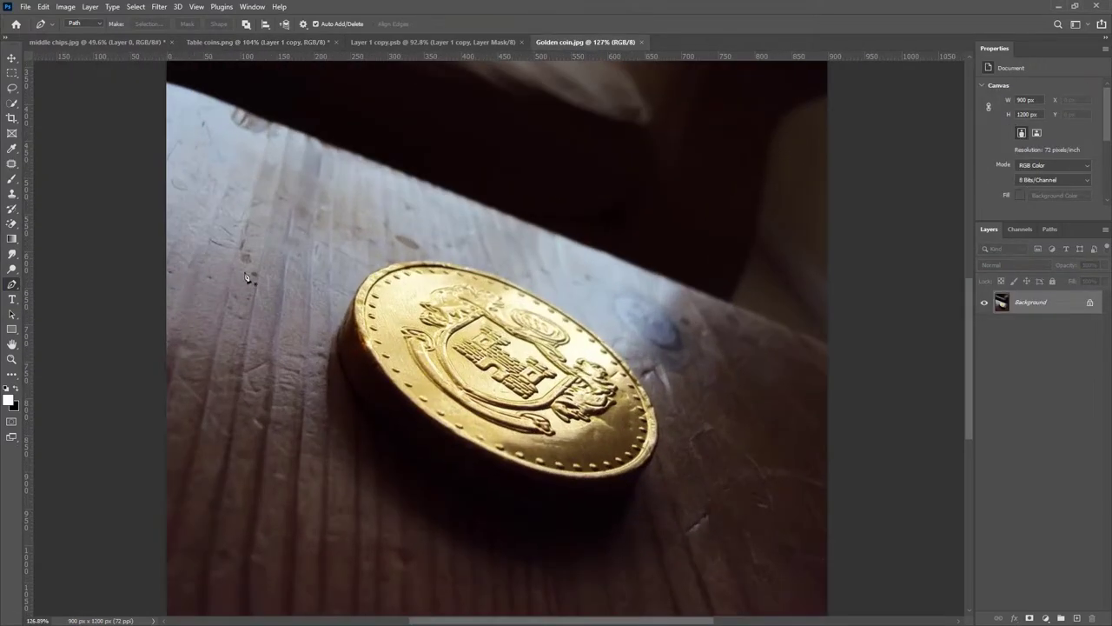
scroll(339, 309, up, 2)
click(347, 331)
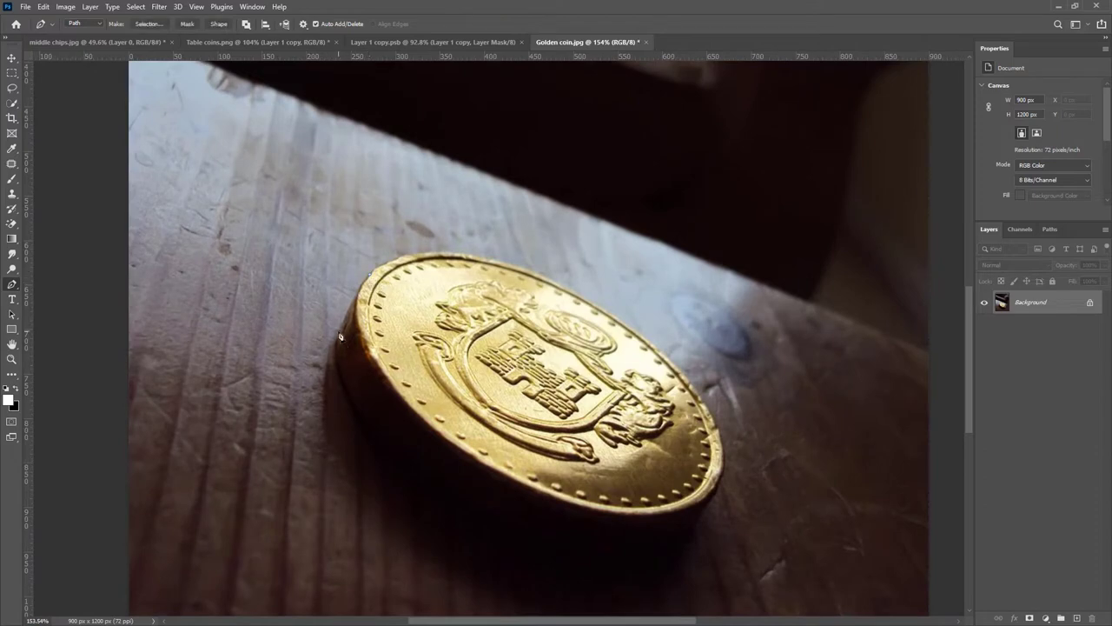
drag(574, 547, 795, 569)
key(ctrl+z)
drag(400, 389, 474, 455)
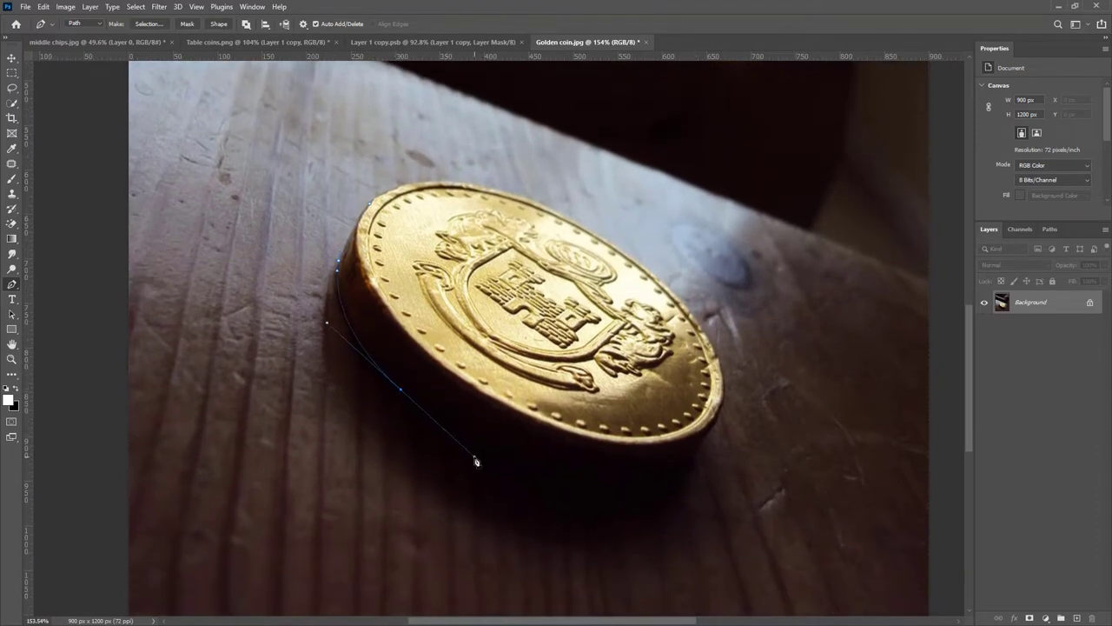
drag(691, 456, 780, 393)
drag(716, 422, 731, 400)
drag(458, 184, 261, 150)
drag(371, 204, 363, 215)
Turn the coin path into a selection with 0.1-pixel feather and mask the layer with it.
right_click(465, 247)
click(502, 303)
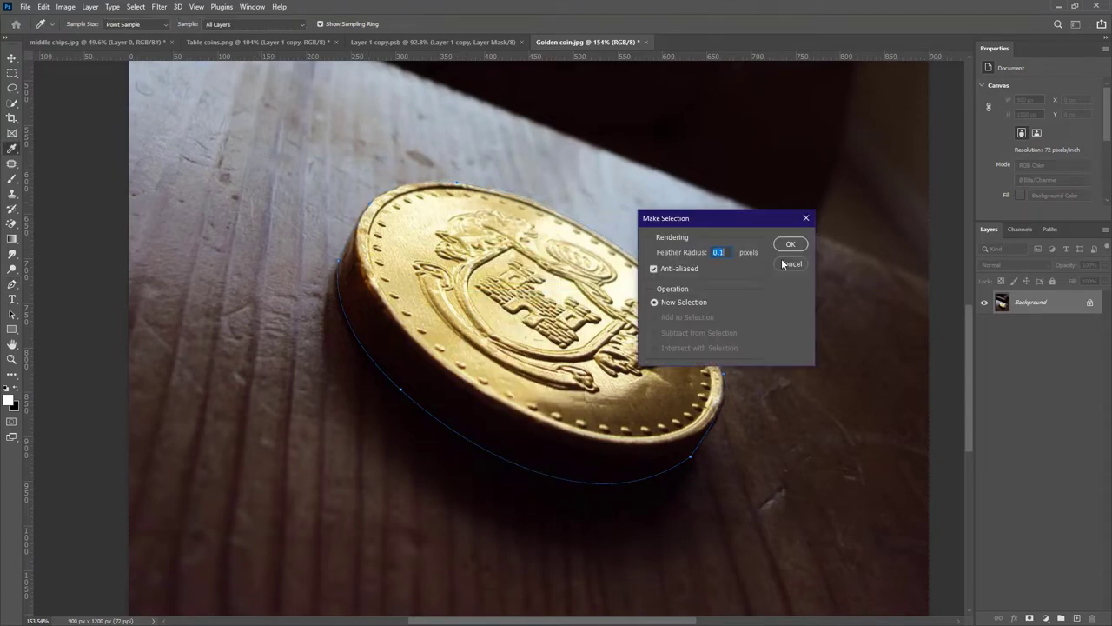
click(790, 244)
click(1030, 618)
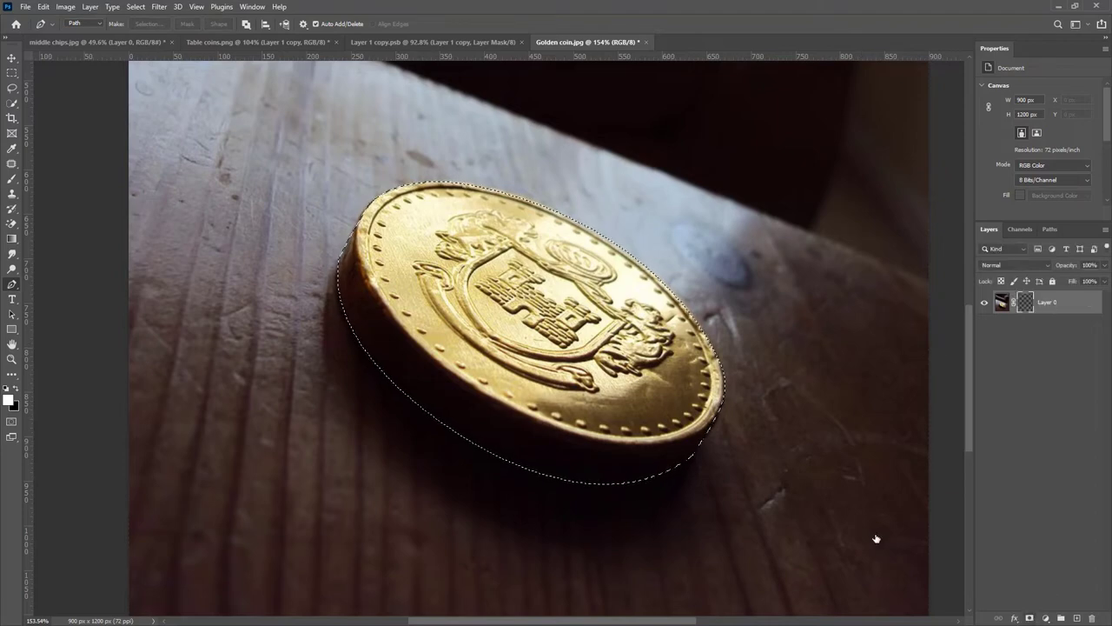
Trace a closed pen path that cuts along the coin's lower rim and encloses the excess dark edge.
key(ctrl+0)
scroll(507, 372, up, 4)
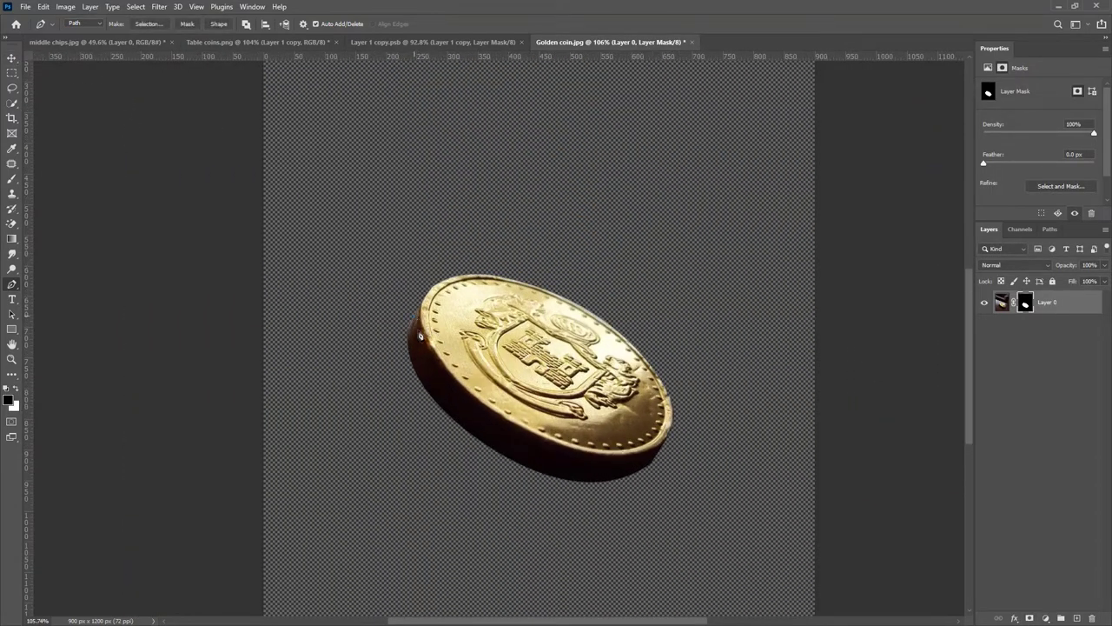
click(414, 316)
drag(485, 420, 570, 479)
drag(674, 447, 710, 420)
Turn the rim path into a selection, hide the excess dark edge on the layer mask and deselect.
right_click(412, 374)
click(449, 163)
click(797, 246)
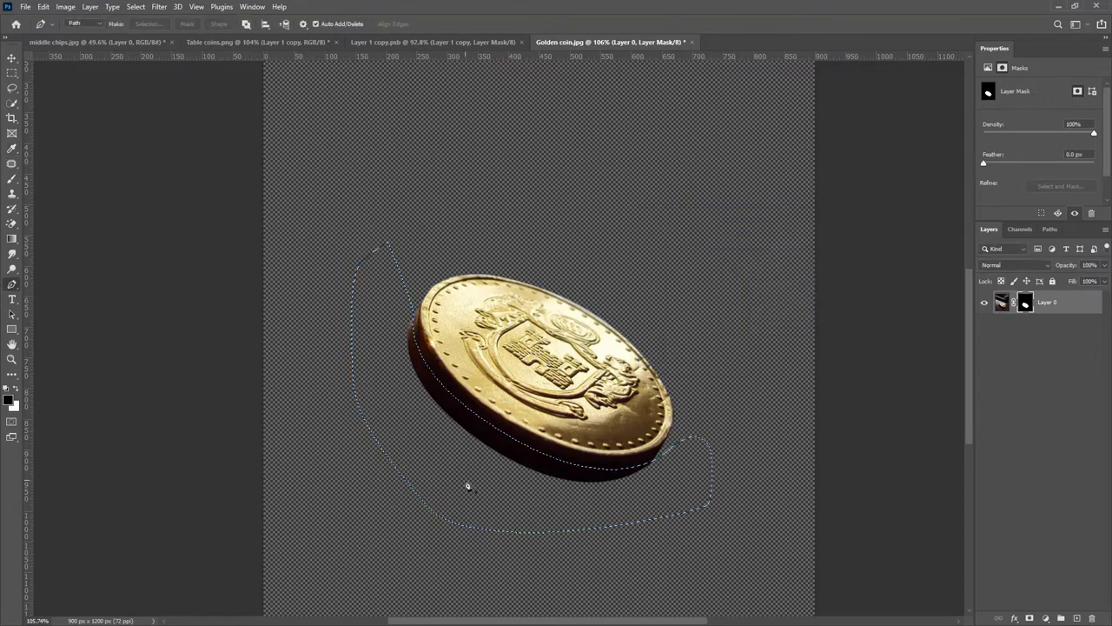
scroll(466, 485, up, 3)
scroll(464, 468, down, 1)
drag(454, 402, 474, 263)
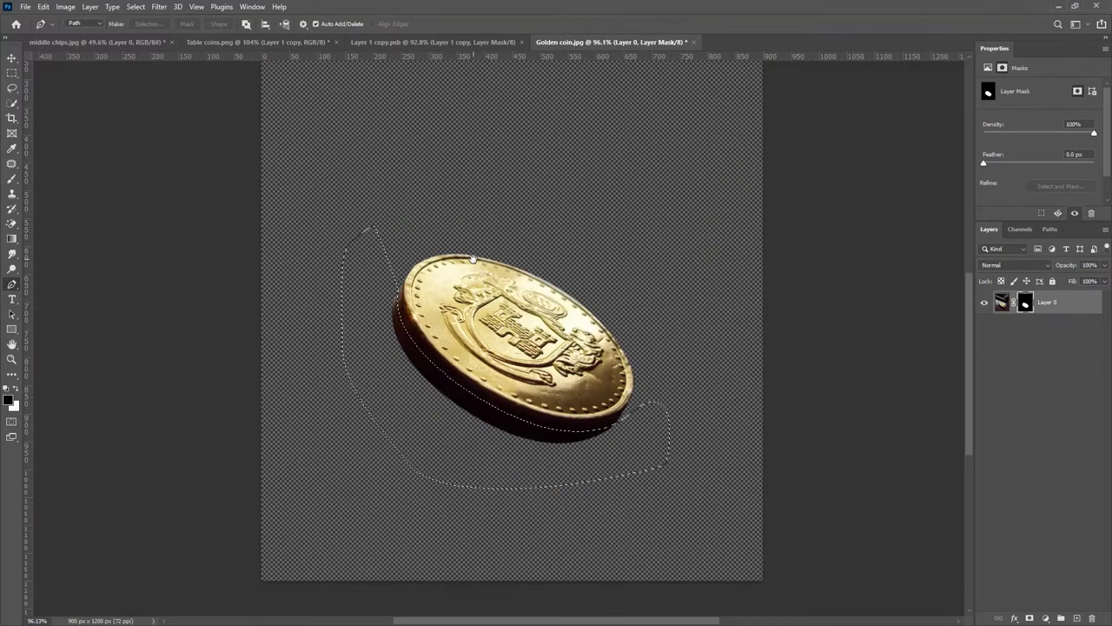
key(ctrl+d)
Convert the masked coin layer to a smart object.
right_click(536, 337)
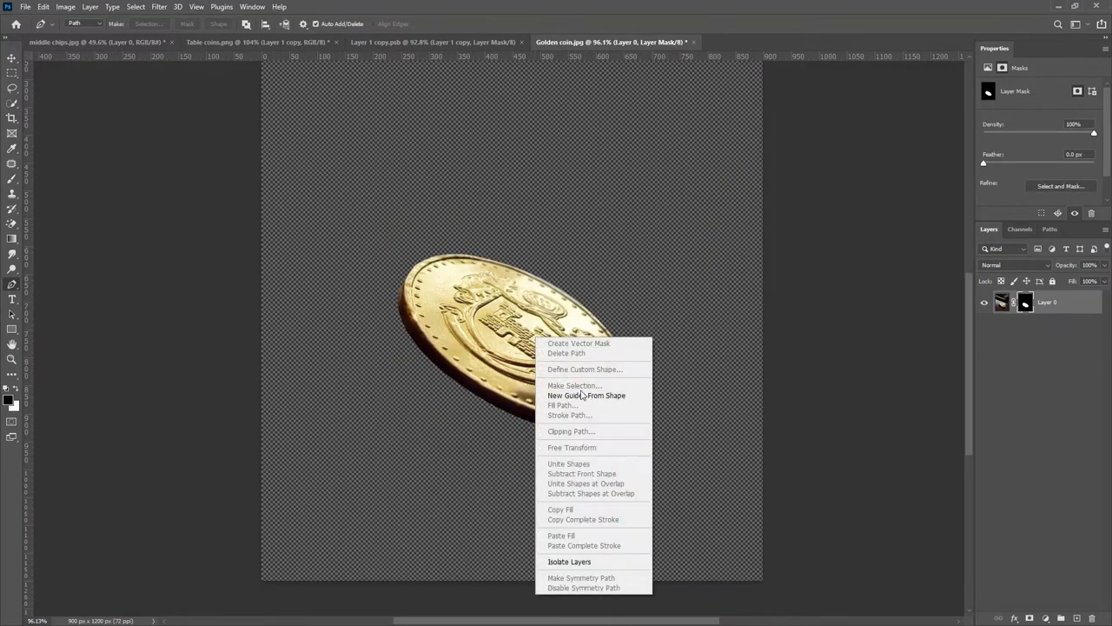
right_click(1059, 315)
click(976, 268)
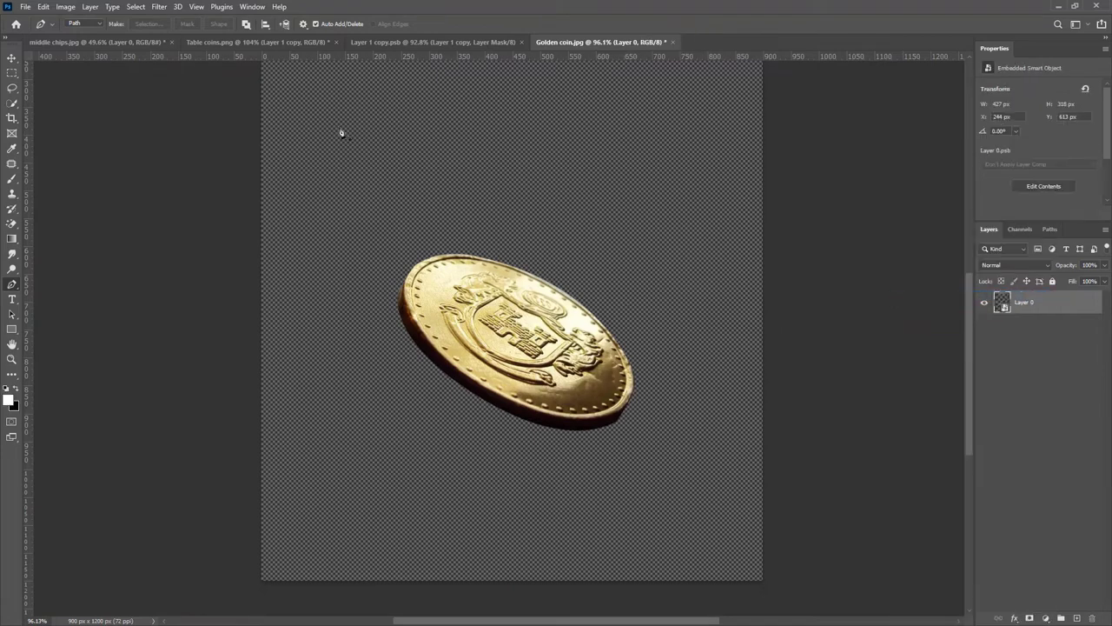
Move the coin up to about X 180 px, Y 404 px on the canvas.
key(v)
scroll(508, 276, down, 4)
mouse_move(527, 309)
mouse_down()
mouse_move(503, 230)
mouse_move(524, 298)
mouse_up()
scroll(521, 242, down, 2)
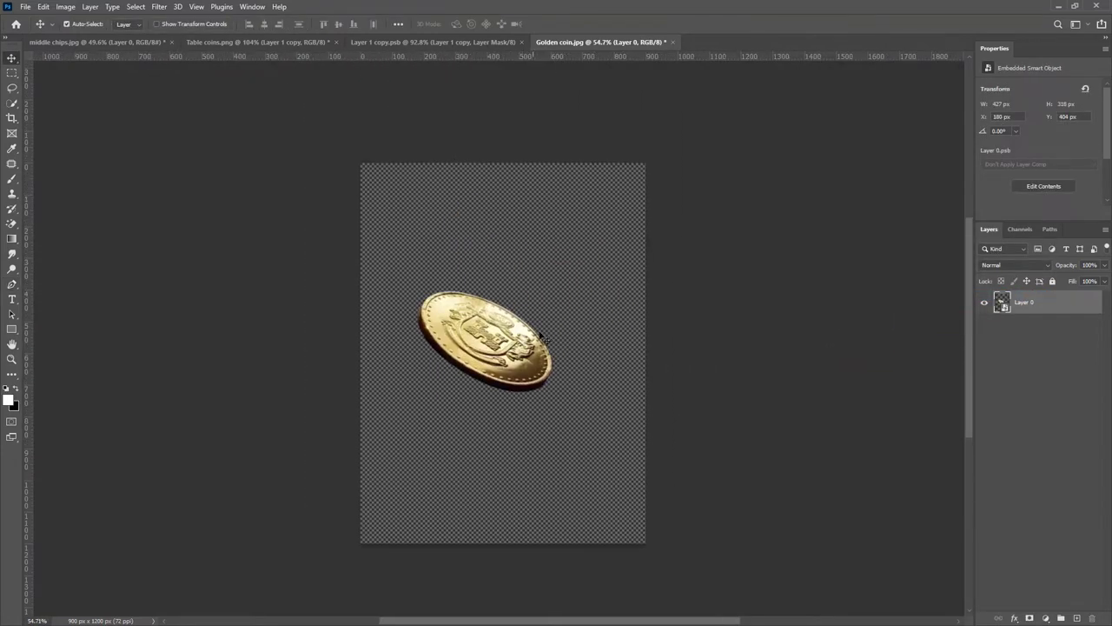
Crop the canvas around the coin to about 772 × 521 px.
key(c)
drag(518, 544, 516, 488)
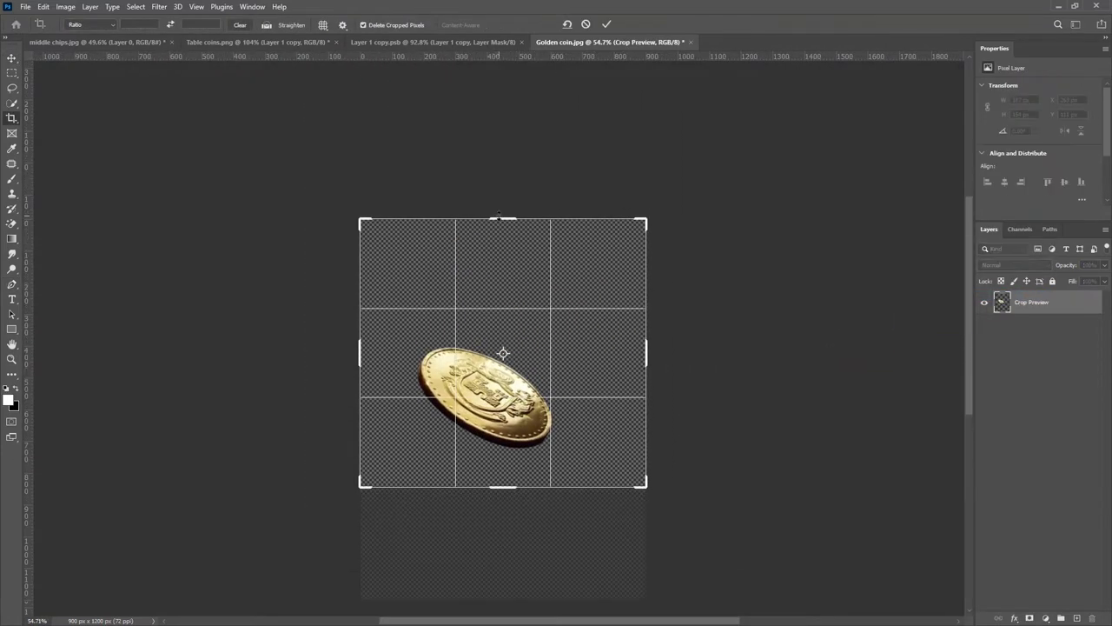
drag(508, 219, 513, 269)
drag(646, 352, 626, 352)
click(607, 24)
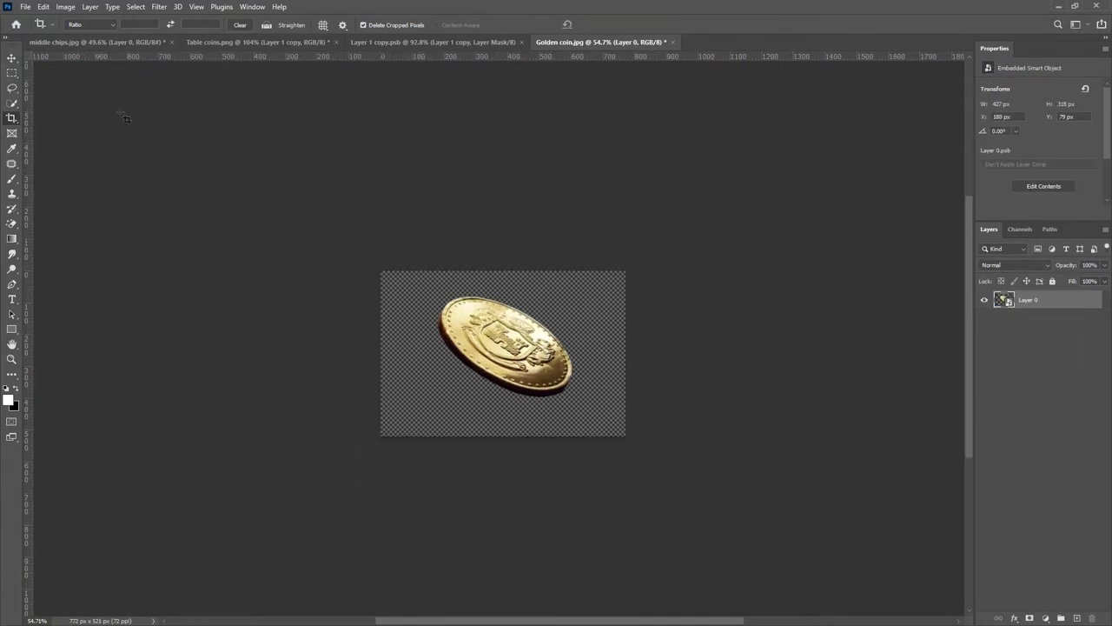
Rotate the coin about -32.6° so it lies level, centre it and convert it to a smart object again.
click(11, 59)
key(ctrl+t)
drag(596, 417, 619, 356)
click(575, 24)
drag(536, 343, 536, 351)
key(ctrl+t)
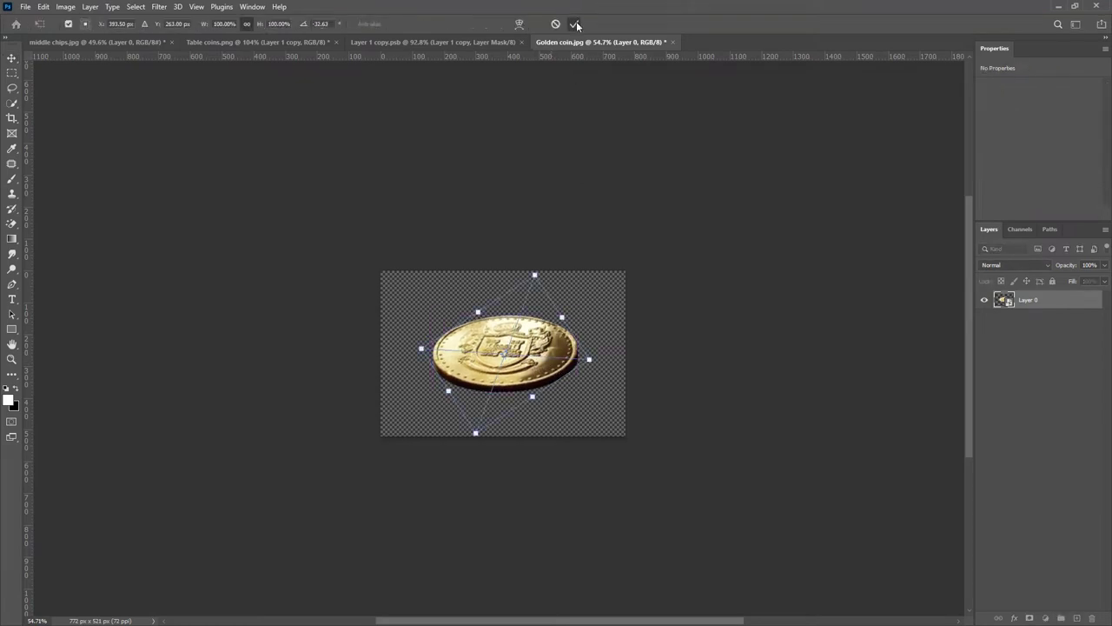
click(574, 24)
right_click(1062, 300)
click(1008, 233)
Quick-export the coin layer as a PNG named Golden coin in the ASSETS folder.
right_click(1038, 300)
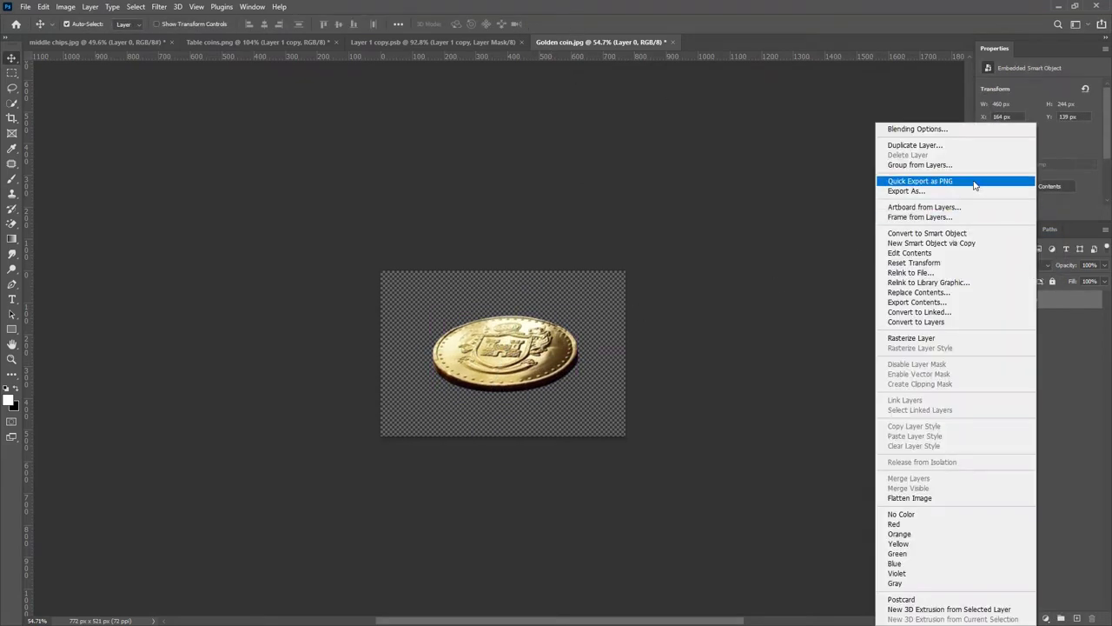
click(978, 180)
text(Goldbe)
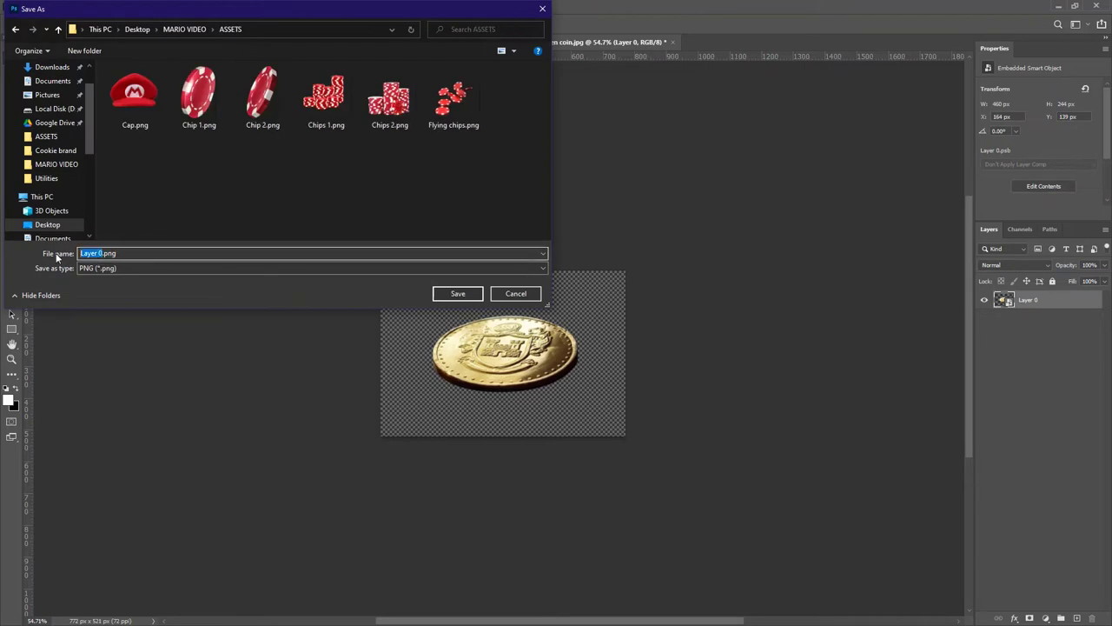
text( coin)
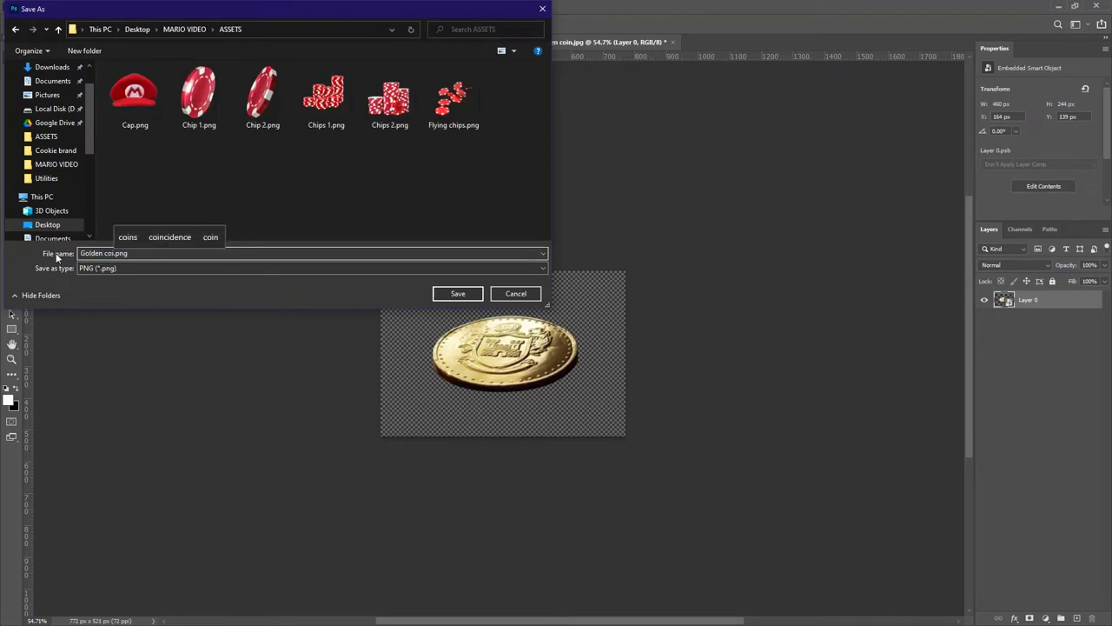
key(Return)
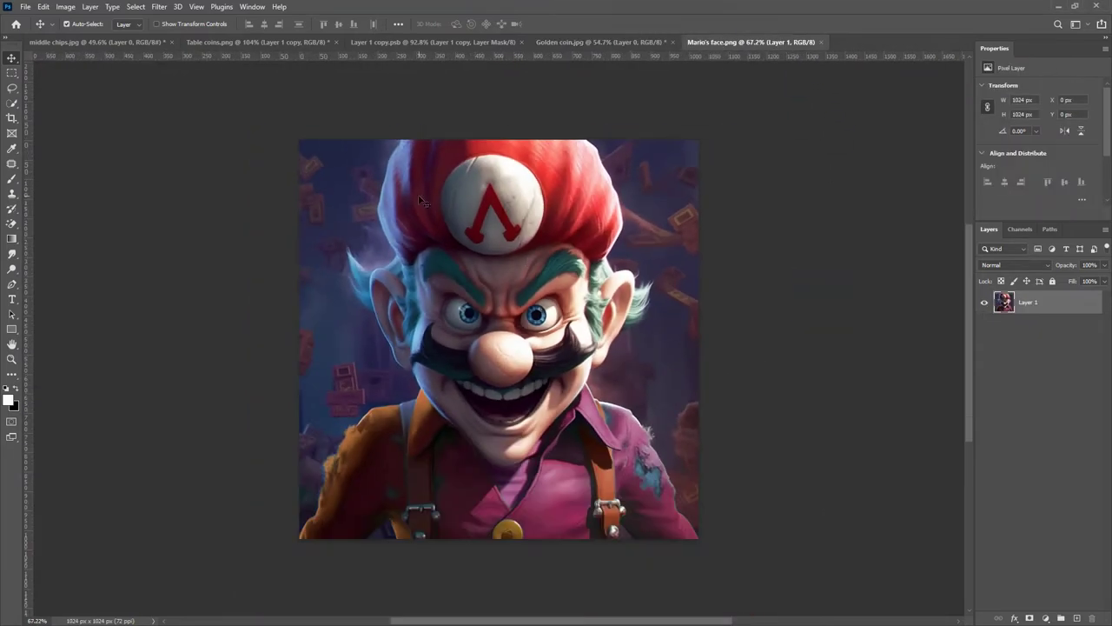
Start a Pen tool path at the cap's upper left edge and trace it down the cap's left outline.
key(p)
scroll(420, 200, up, 3)
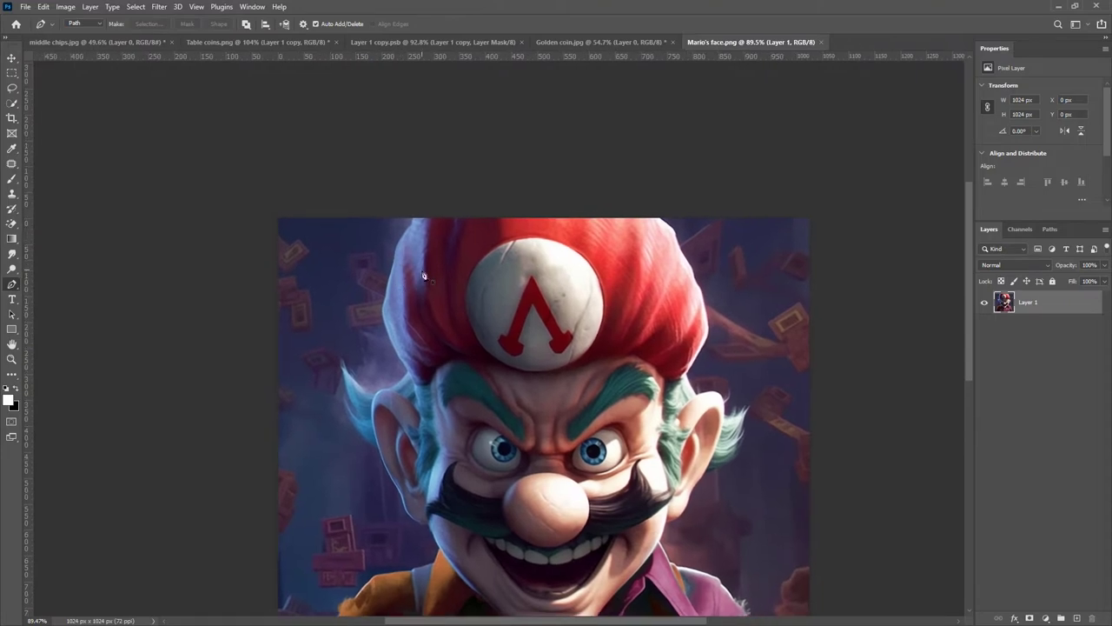
scroll(424, 277, up, 5)
click(412, 203)
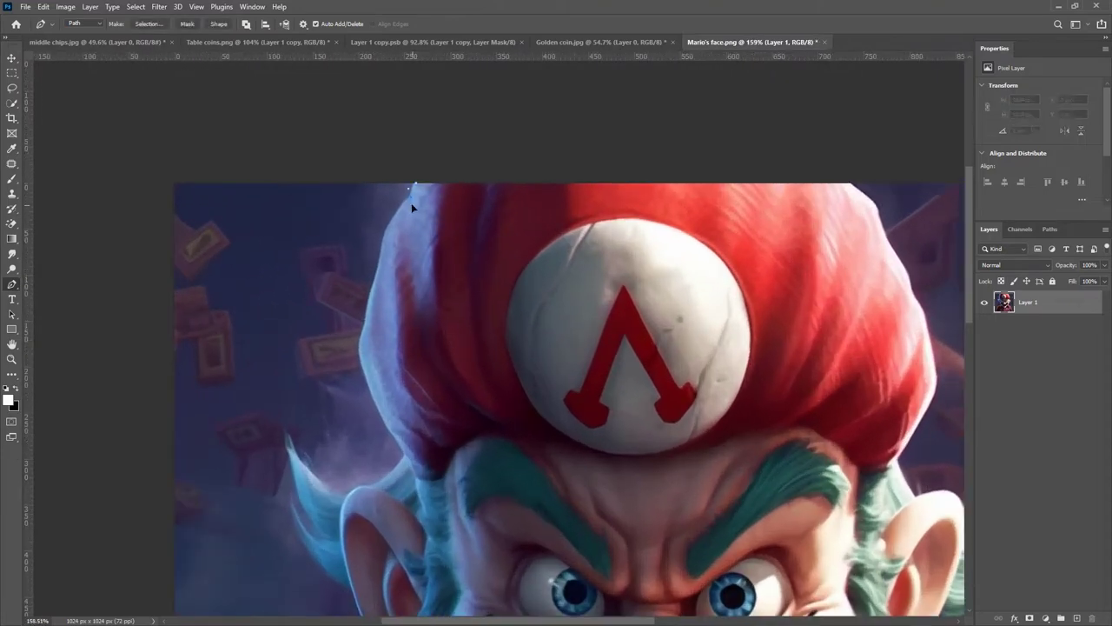
click(385, 246)
click(370, 300)
click(364, 331)
click(359, 350)
drag(410, 460, 409, 461)
Continue the path inside the left hair tuft, around the left ear and lobe, and onto the upper left jaw.
drag(468, 450, 490, 281)
scroll(443, 311, up, 2)
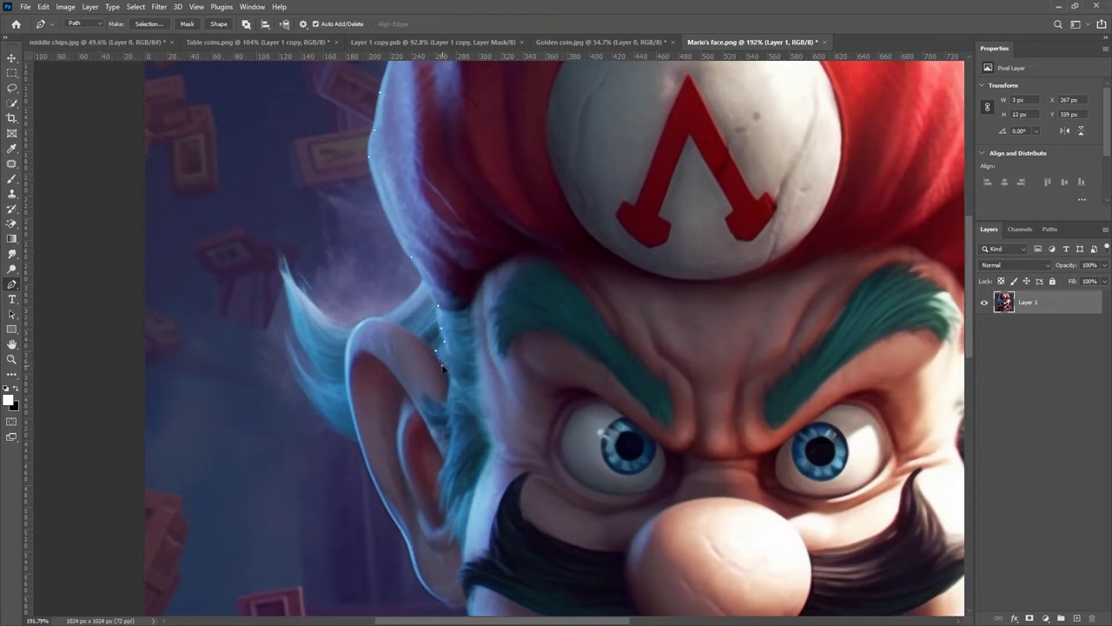
click(433, 351)
click(340, 315)
scroll(354, 418, up, 2)
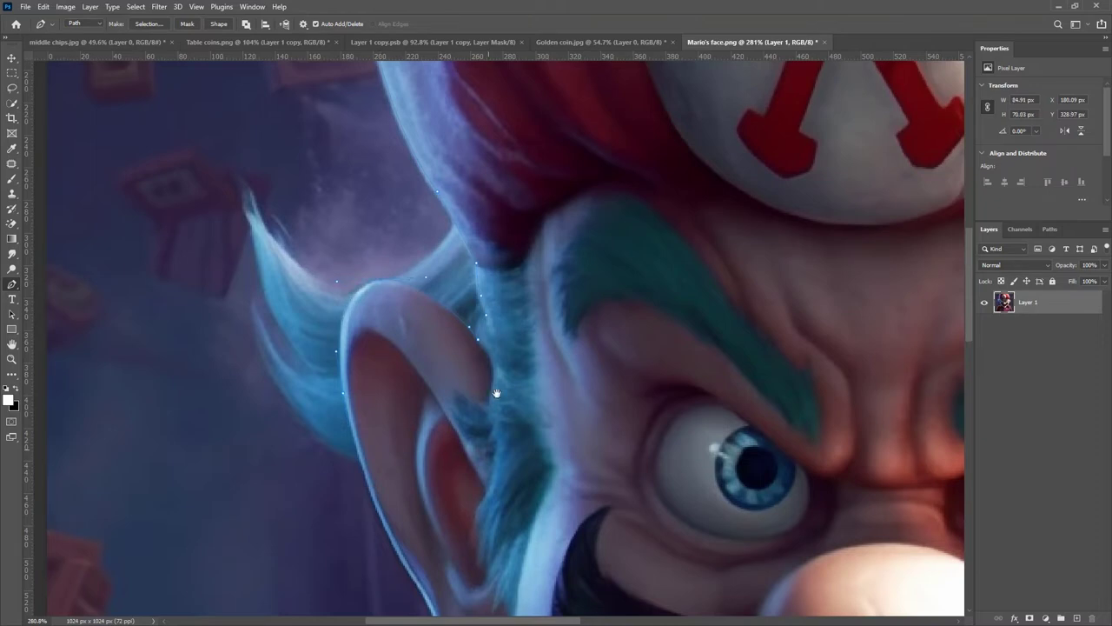
drag(496, 393, 467, 187)
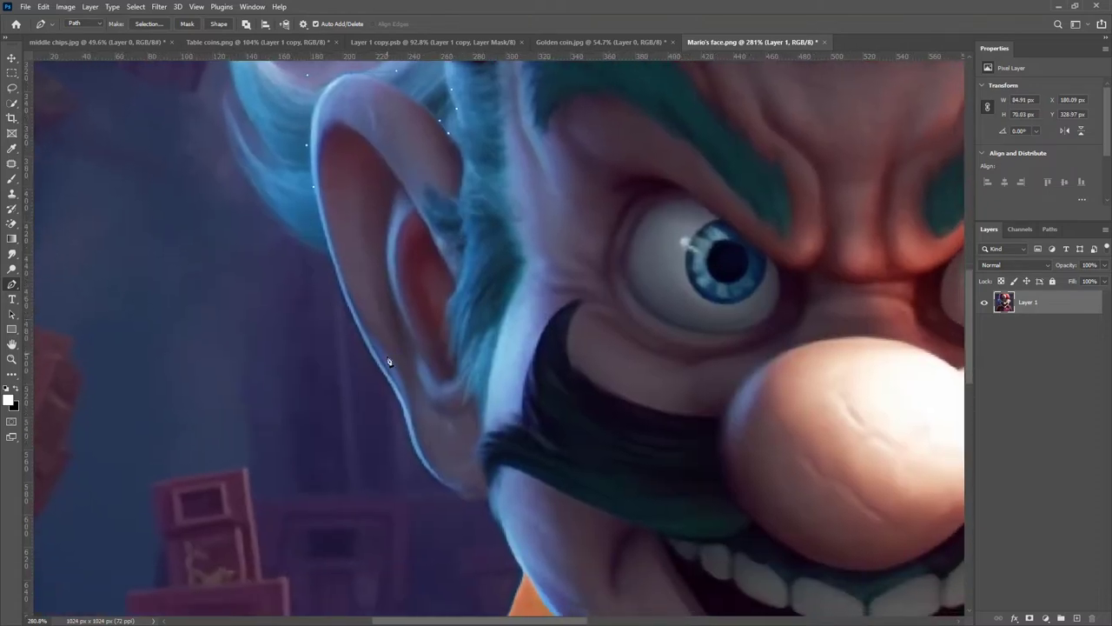
click(431, 432)
scroll(405, 420, up, 2)
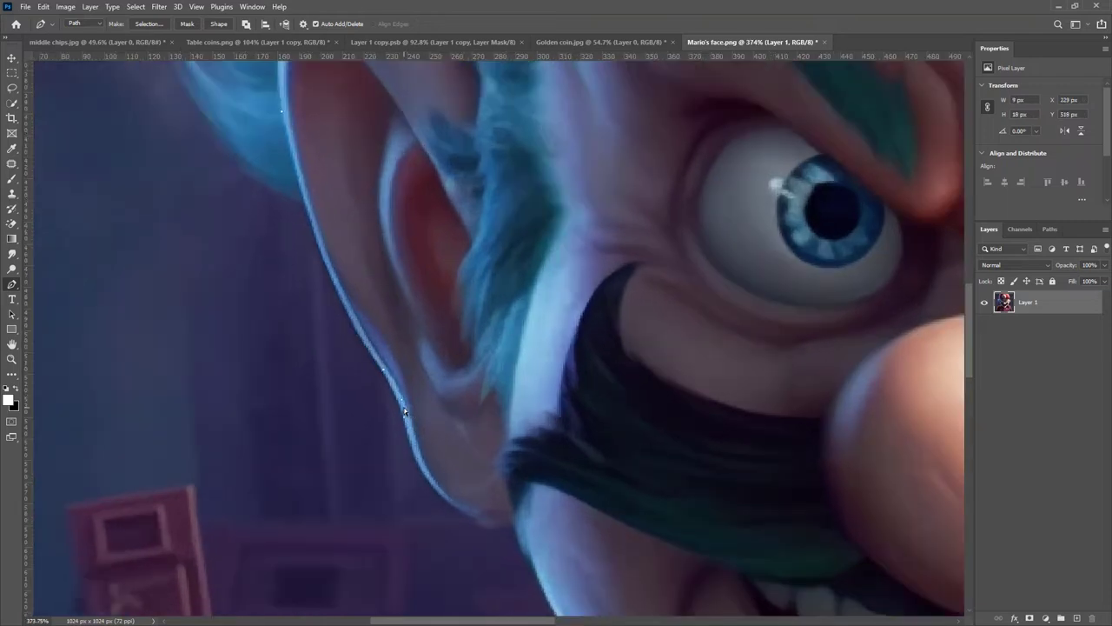
click(471, 515)
drag(588, 489, 410, 241)
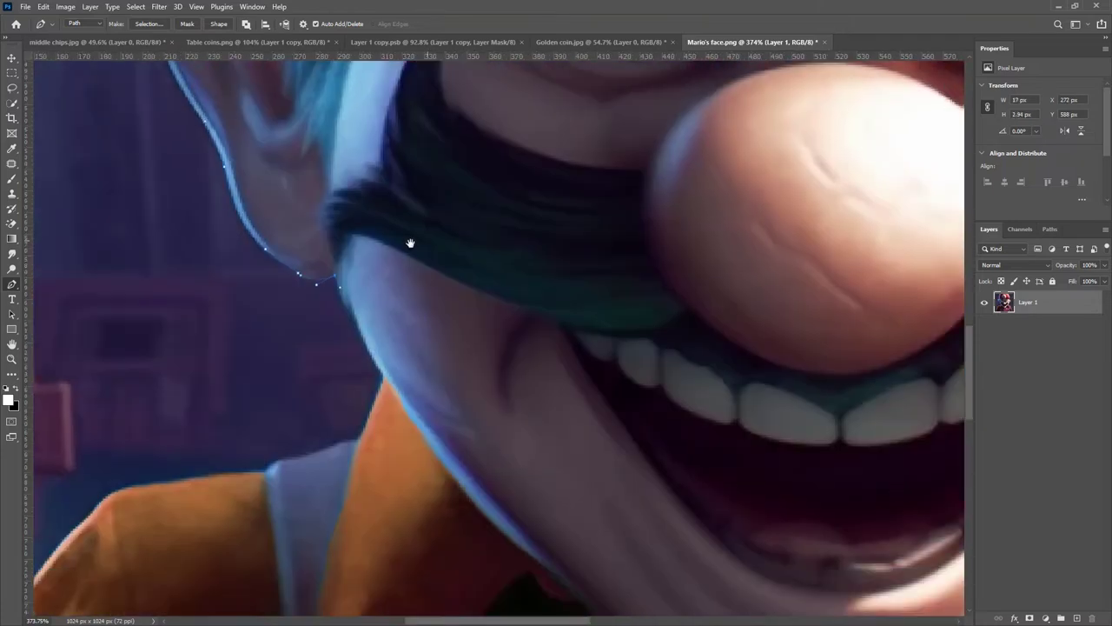
drag(407, 404, 489, 473)
scroll(400, 345, down, 5)
scroll(472, 399, up, 3)
alt+click(417, 418)
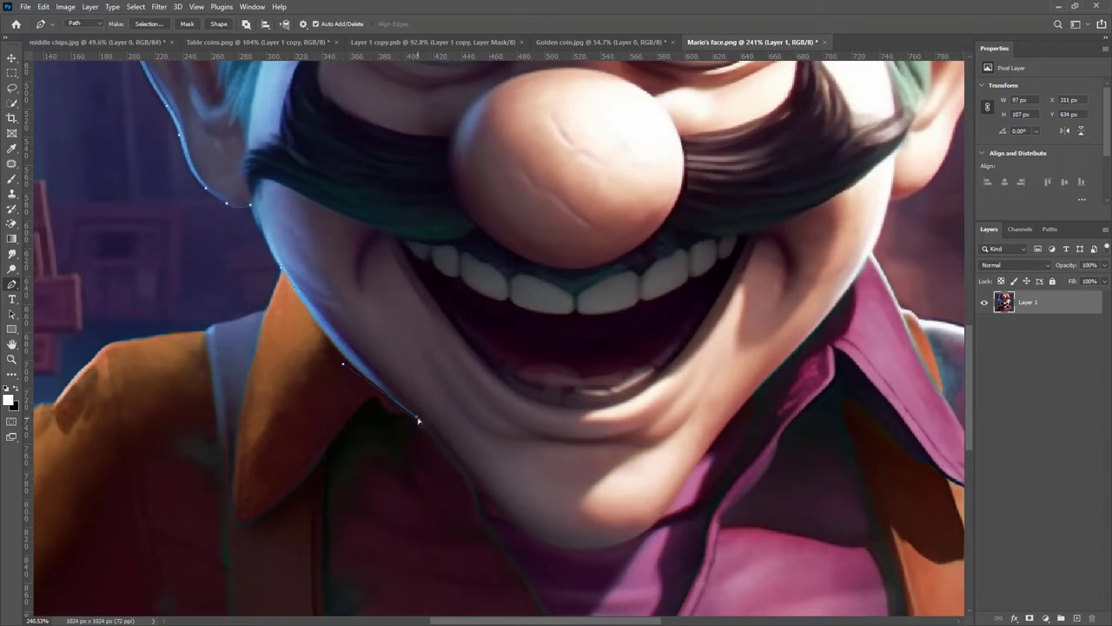
drag(418, 418, 410, 414)
drag(485, 467, 453, 451)
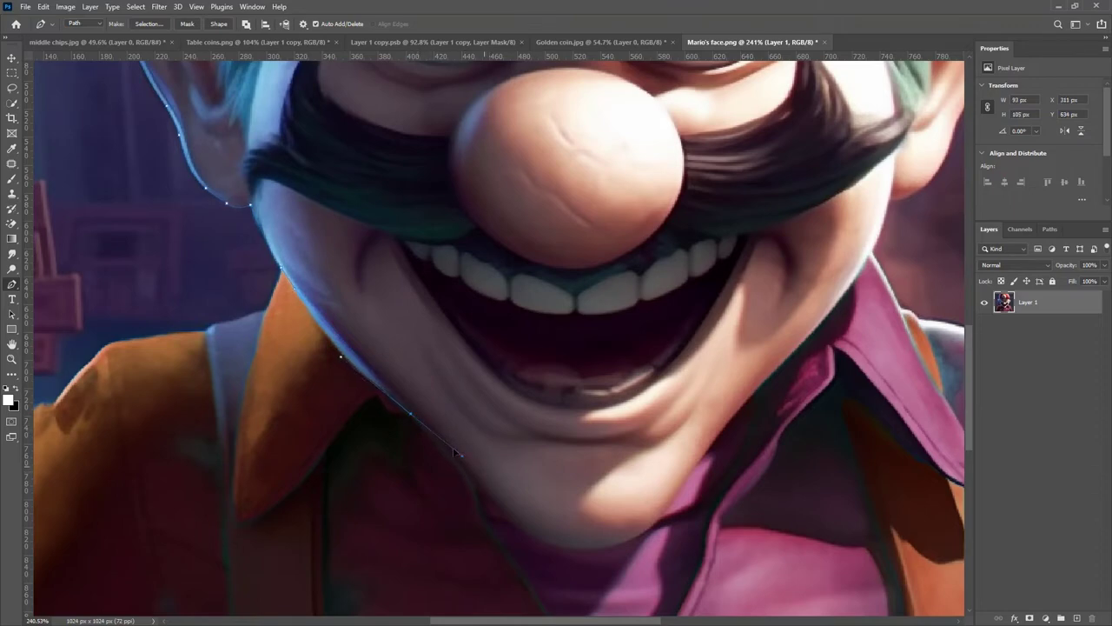
ctrl+click(511, 516)
drag(495, 502, 503, 512)
key(ctrl+z)
key(ctrl+z)
key(ctrl+z)
key(ctrl+z)
Extend the path with curved anchors along the left jaw, around the chin and up the right jaw.
scroll(391, 355, down, 5)
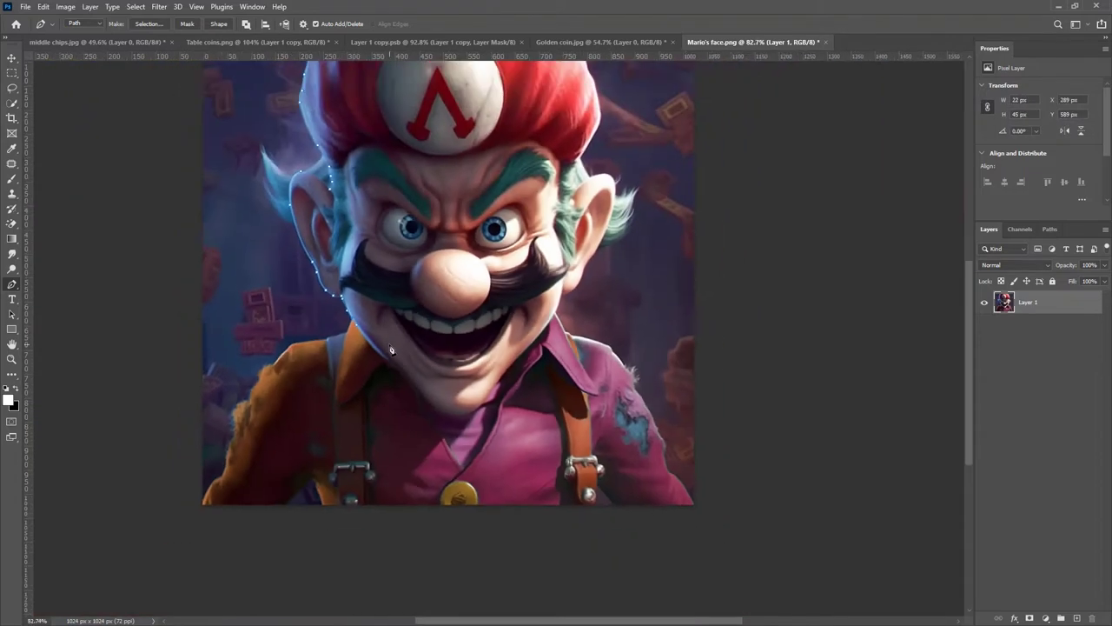
scroll(395, 378, up, 4)
drag(398, 374, 424, 400)
drag(469, 468, 509, 489)
drag(608, 471, 627, 439)
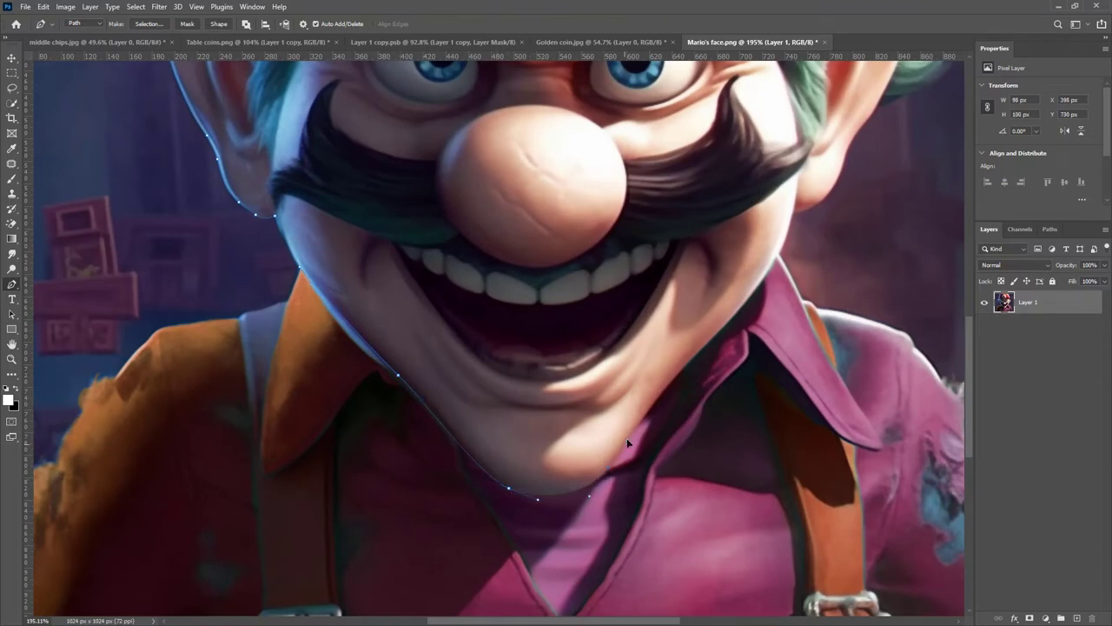
drag(662, 402, 731, 318)
Trace the path up the right cheek and around the right ear from the lobe to its upper tip.
drag(719, 219, 485, 444)
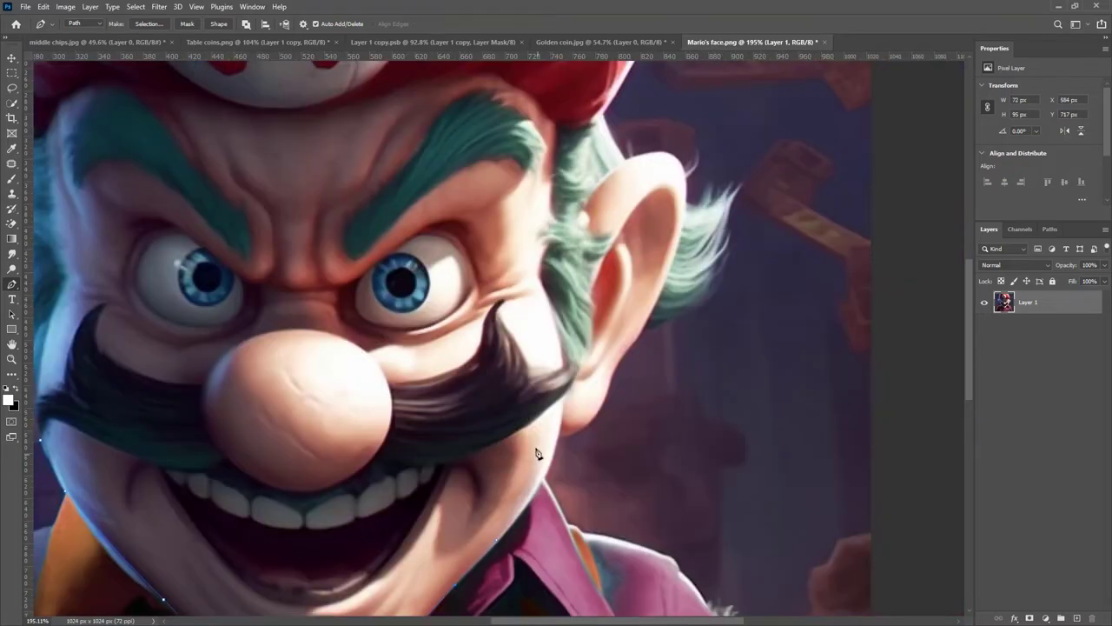
scroll(537, 454, down, 5)
scroll(531, 461, up, 6)
scroll(496, 514, down, 2)
drag(458, 570, 472, 456)
scroll(472, 456, up, 2)
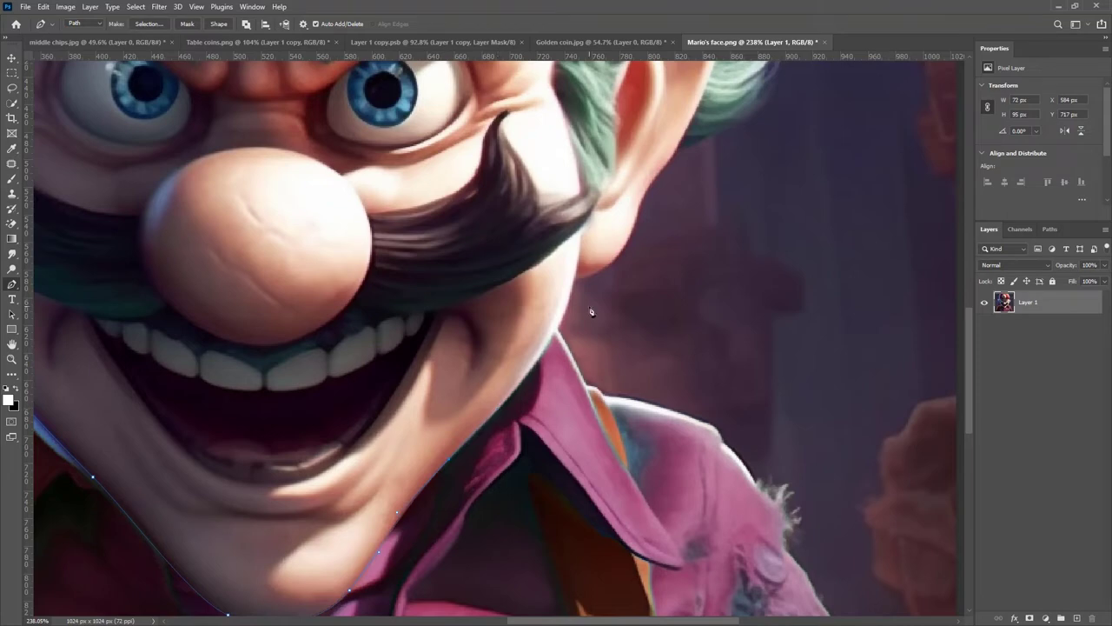
drag(577, 286, 557, 345)
click(553, 378)
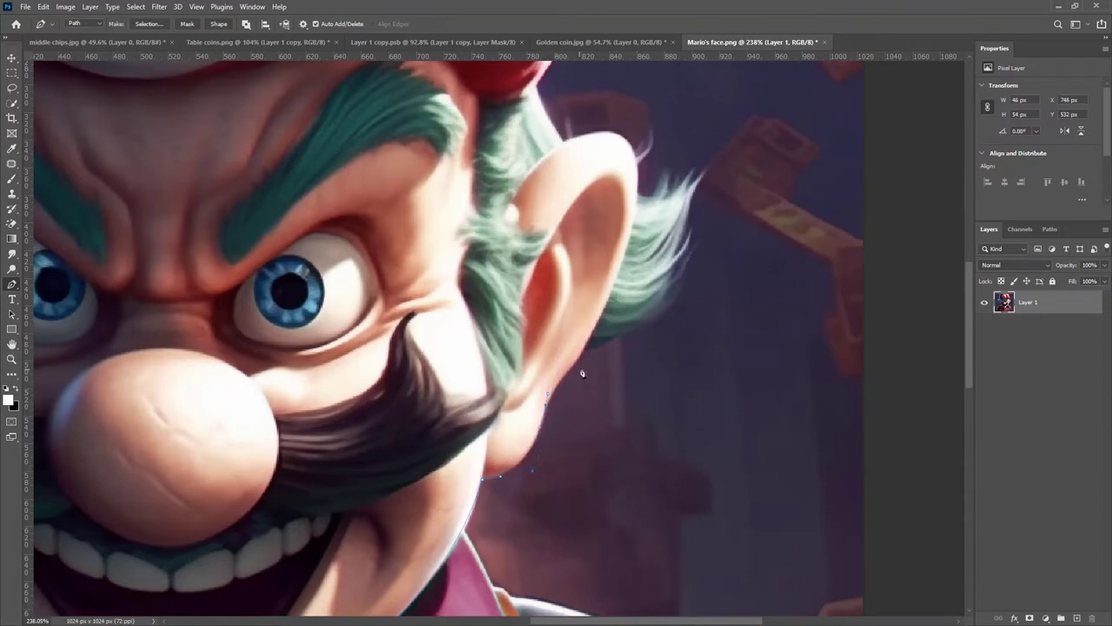
drag(578, 361, 580, 357)
drag(623, 258, 630, 233)
drag(619, 134, 586, 116)
scroll(611, 132, down, 10)
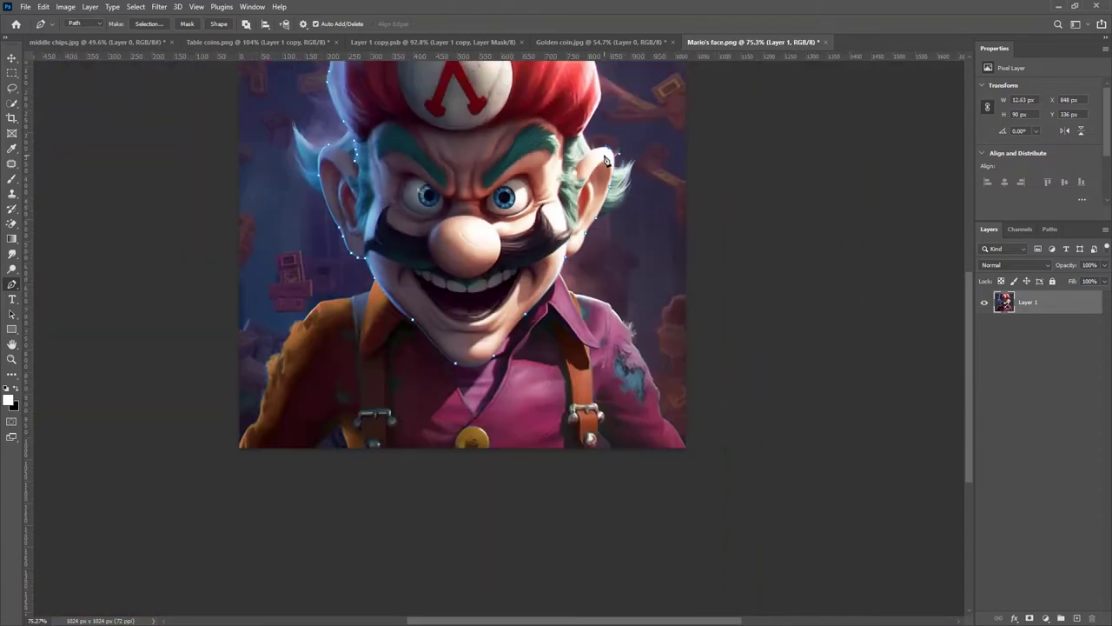
Trace the path from the right ear past the side hair and up the cap's right edge.
scroll(609, 154, up, 6)
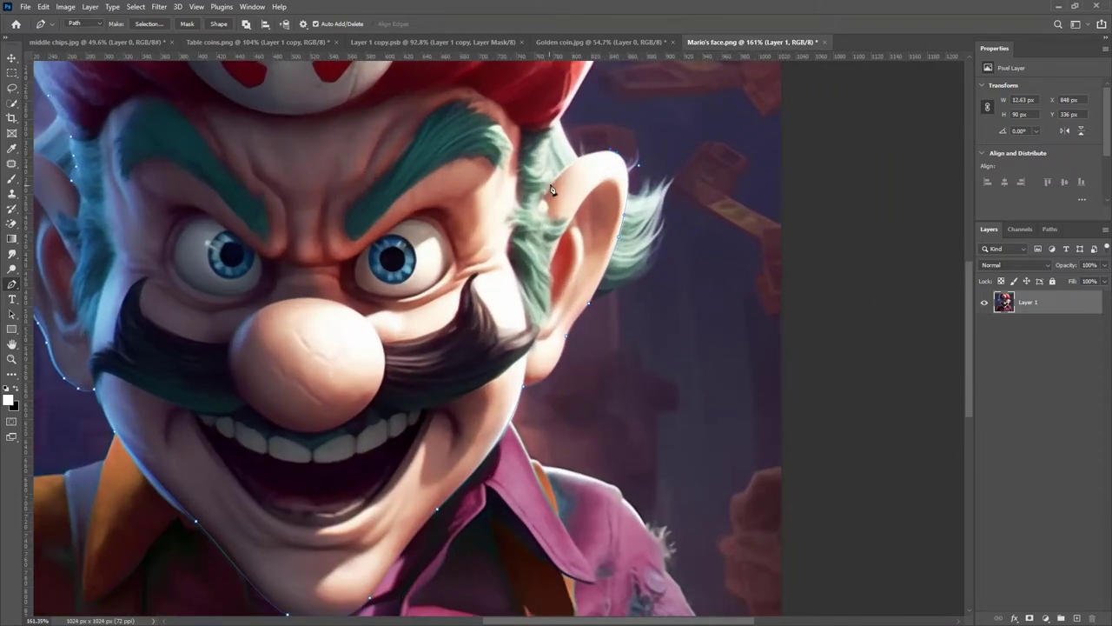
drag(549, 186, 518, 226)
click(548, 169)
click(547, 147)
click(550, 141)
click(550, 131)
drag(560, 117, 464, 432)
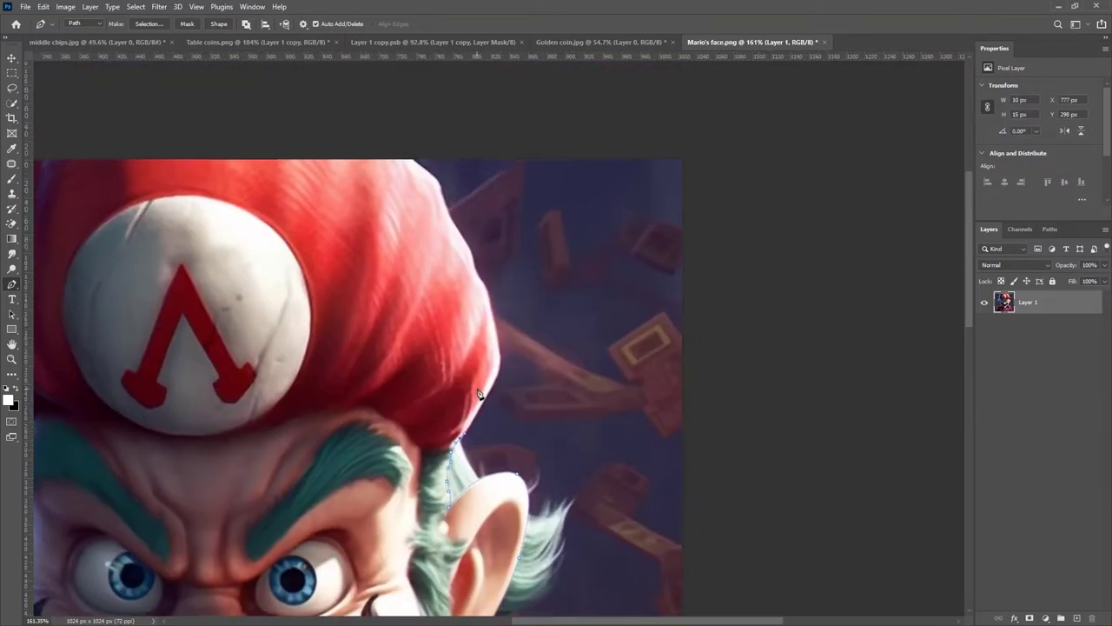
drag(489, 308, 451, 227)
Close the path above the image, convert it to a selection and mask the layer to the face and cap.
scroll(405, 162, down, 6)
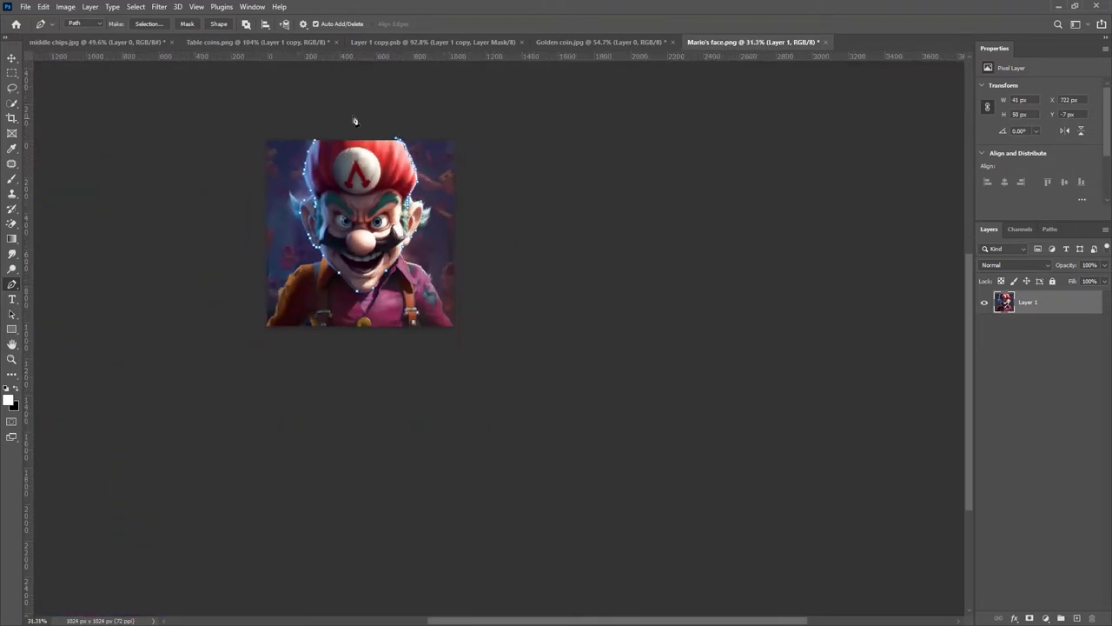
click(309, 100)
right_click(339, 173)
click(396, 221)
click(789, 244)
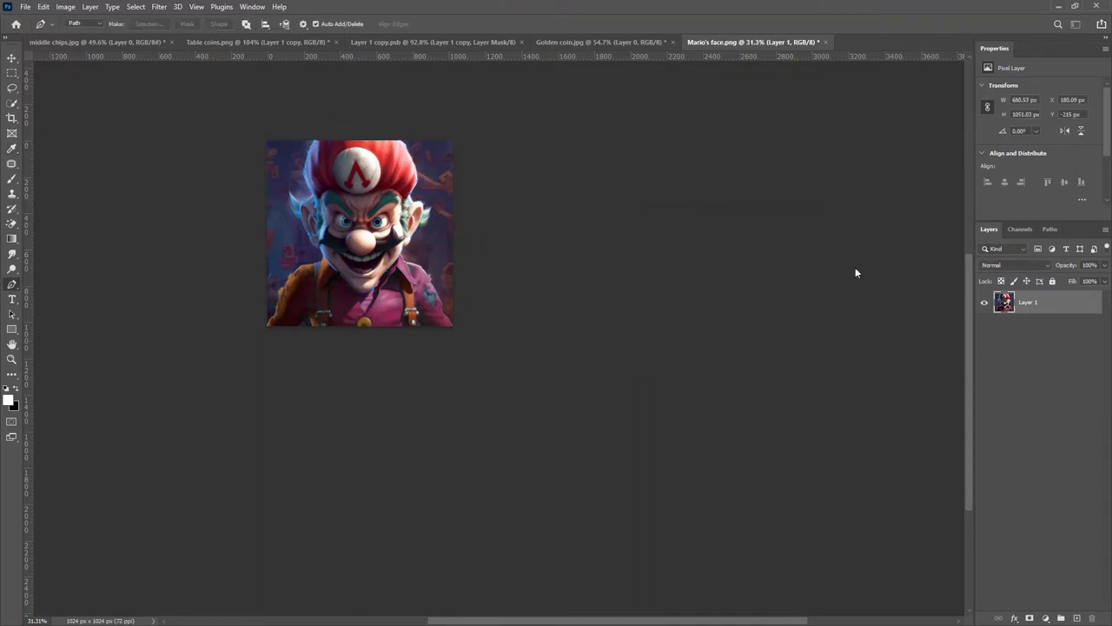
click(1030, 618)
scroll(375, 193, up, 3)
scroll(375, 196, up, 4)
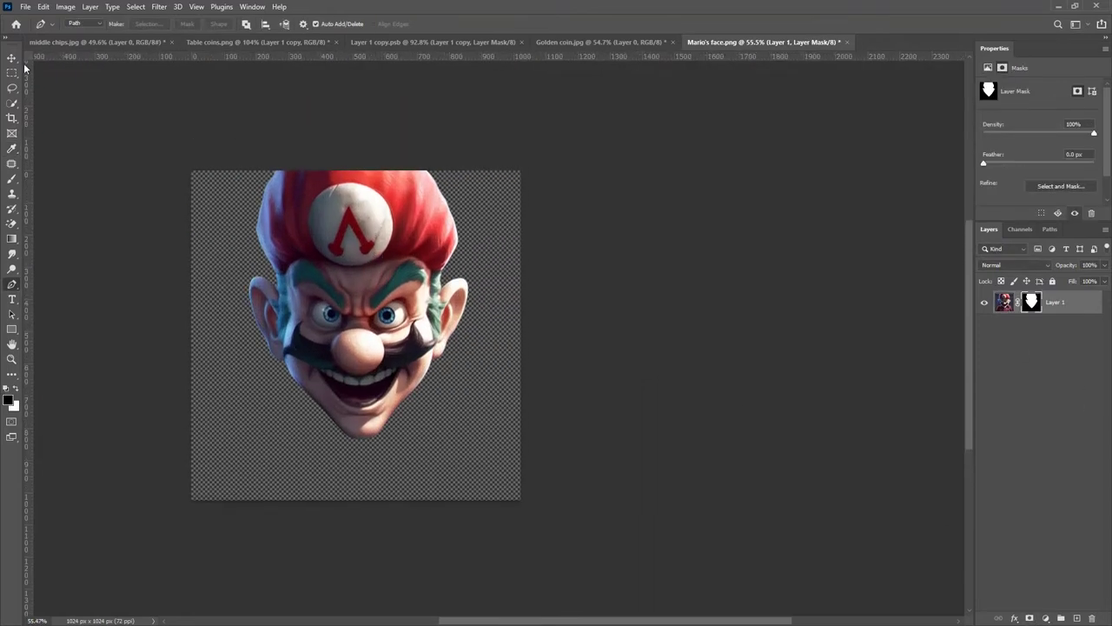
Move the masked face down, scale it to 125% and reposition it vertically so that it fills the canvas.
click(12, 58)
scroll(350, 289, down, 2)
drag(361, 294, 365, 315)
key(ctrl+t)
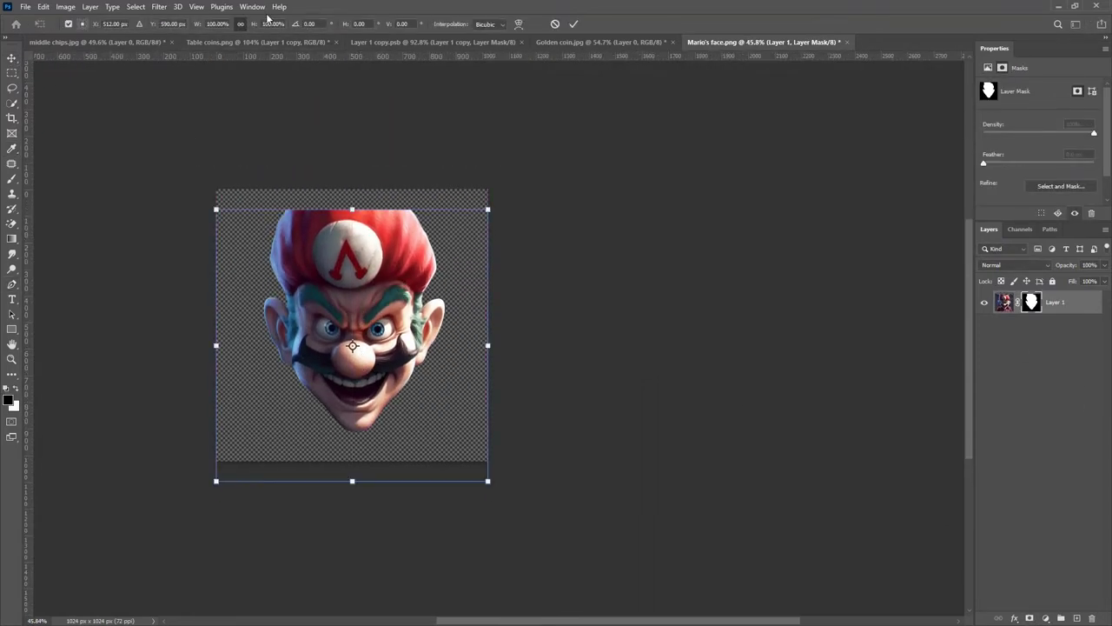
drag(255, 25, 270, 28)
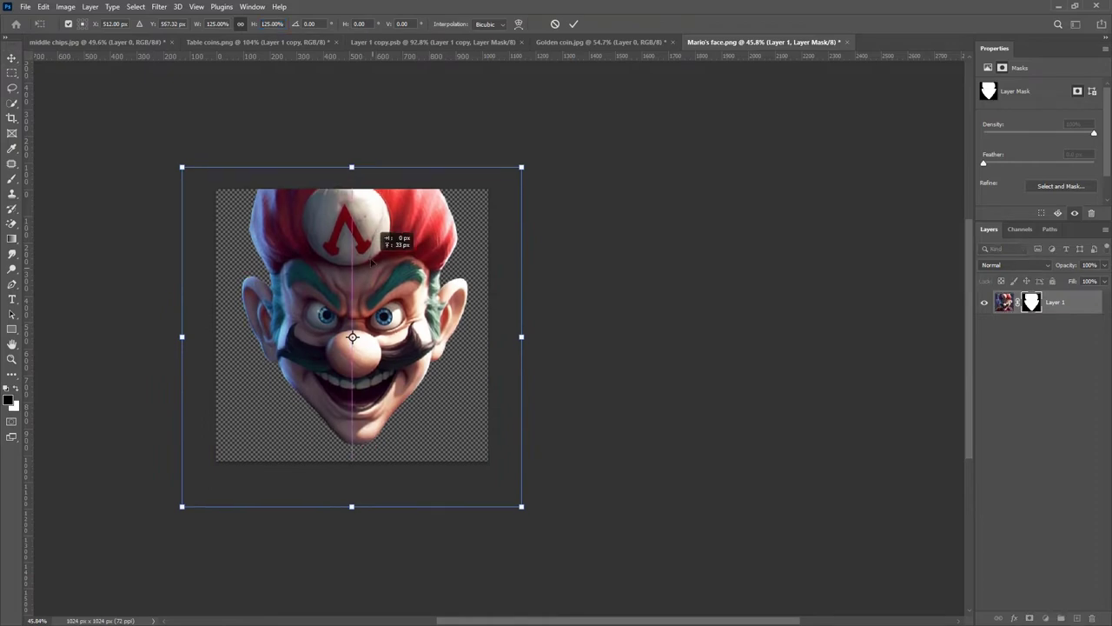
click(574, 24)
scroll(363, 334, up, 6)
scroll(363, 334, down, 5)
scroll(365, 333, up, 4)
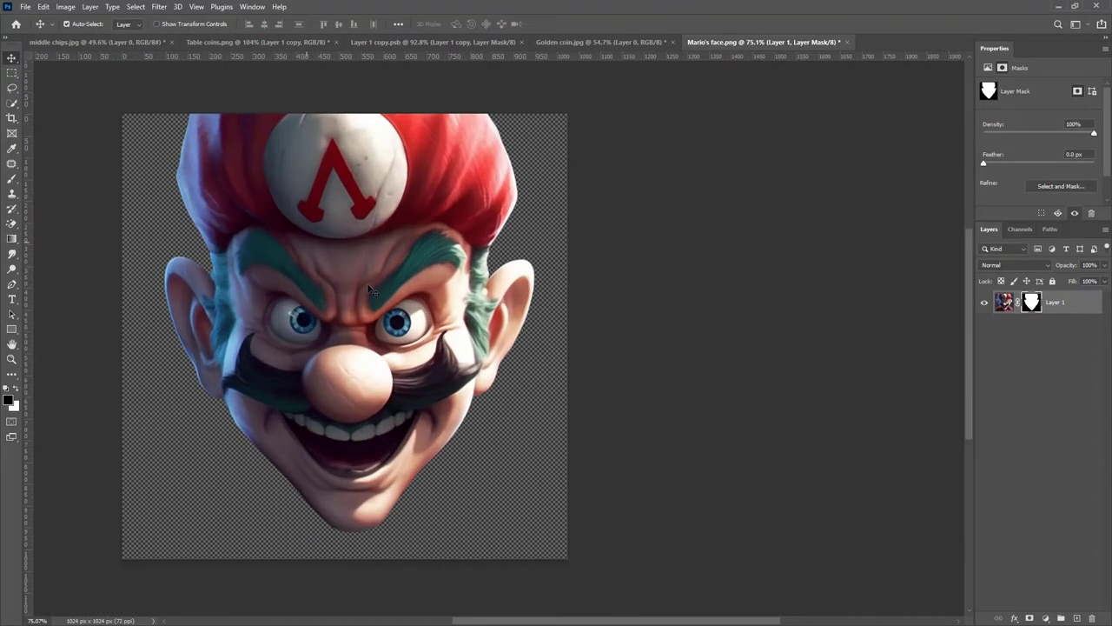
scroll(378, 298, down, 1)
scroll(482, 315, down, 2)
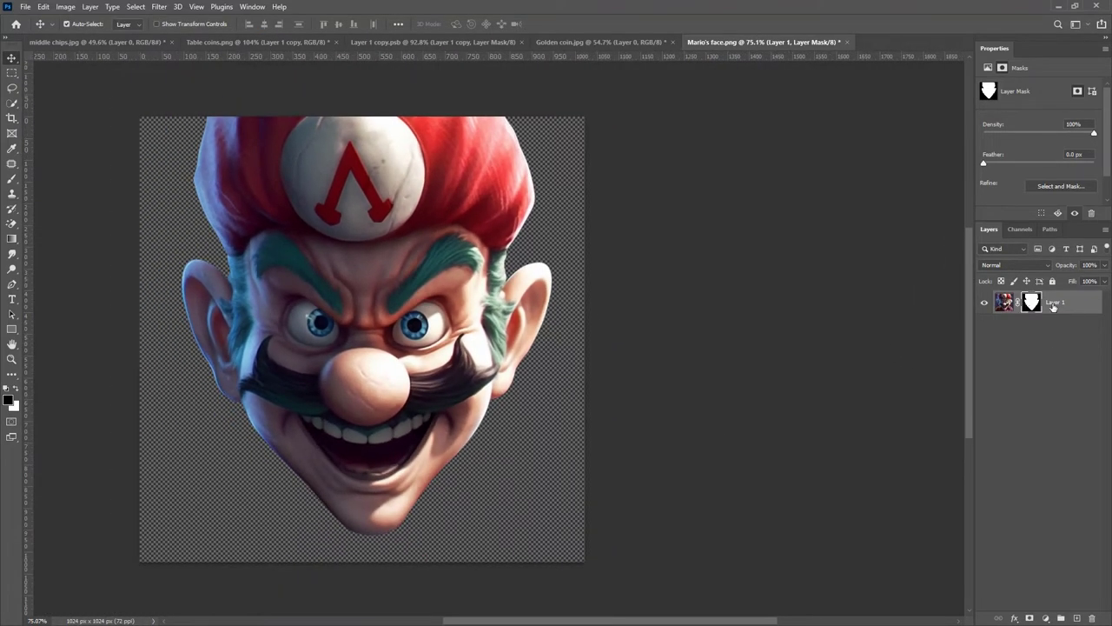
Convert the masked face layer to a smart object and open the Camera Raw Filter on it.
right_click(1055, 306)
click(1000, 298)
click(162, 7)
click(179, 21)
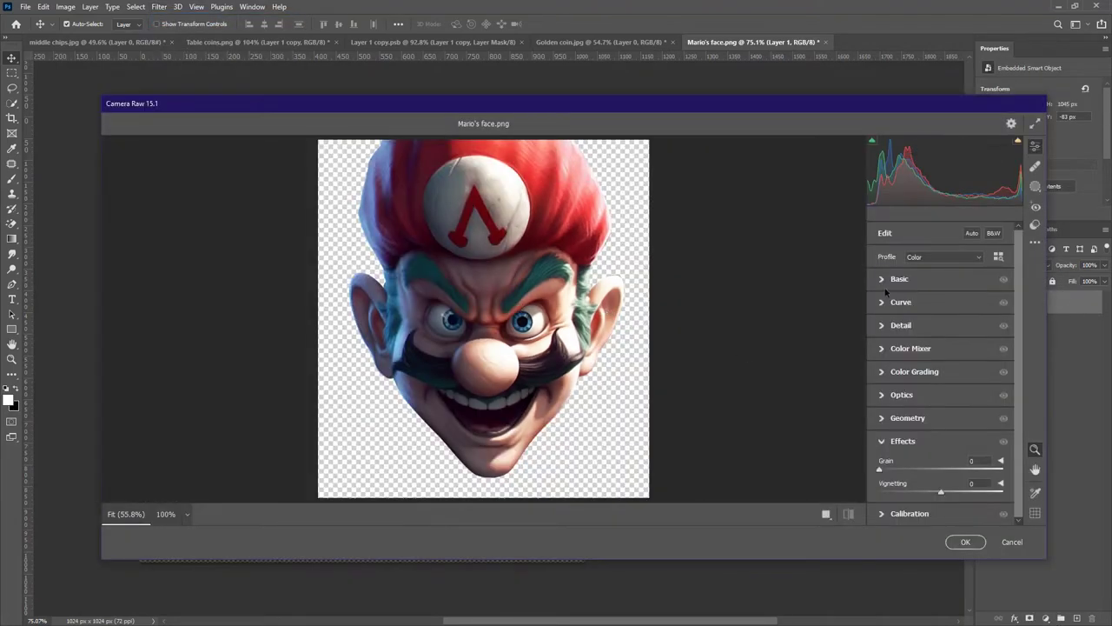
Set Exposure +0.05, Contrast +33, Highlights -30, Shadows +97, Whites -84 and Blacks +84, and raise Texture and Clarity moderately.
click(883, 280)
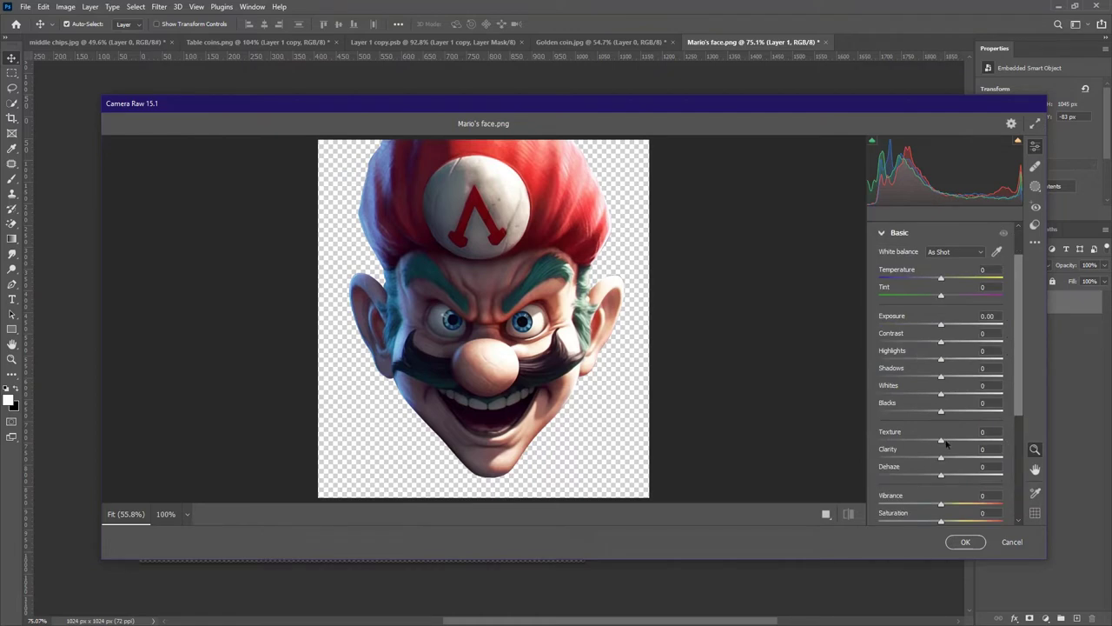
drag(941, 441, 958, 459)
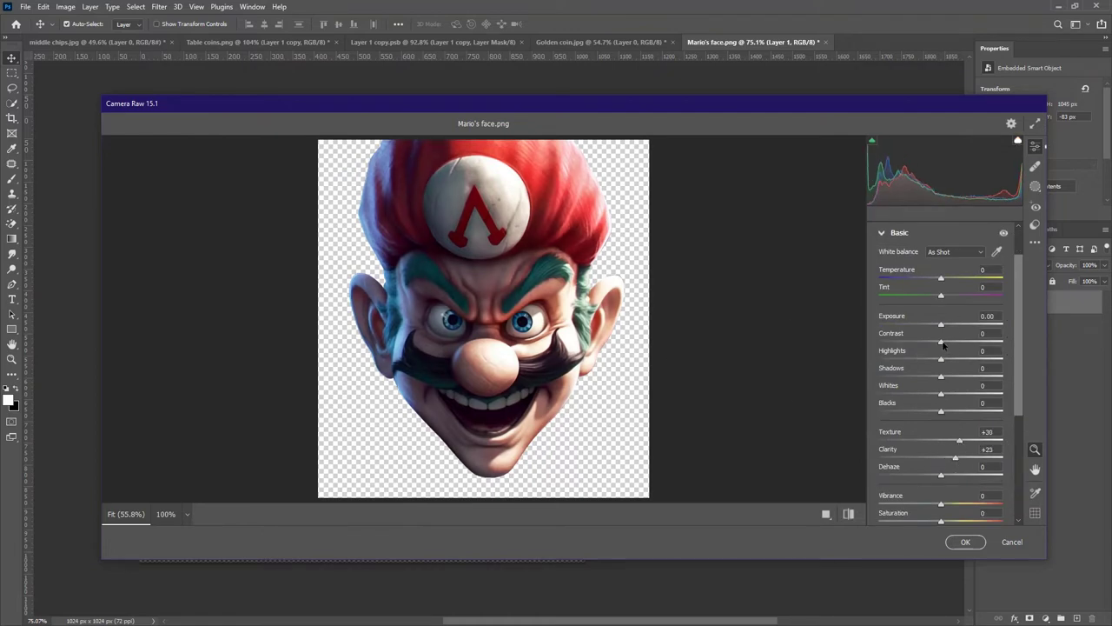
drag(942, 341, 951, 377)
drag(944, 417, 997, 417)
drag(942, 394, 941, 328)
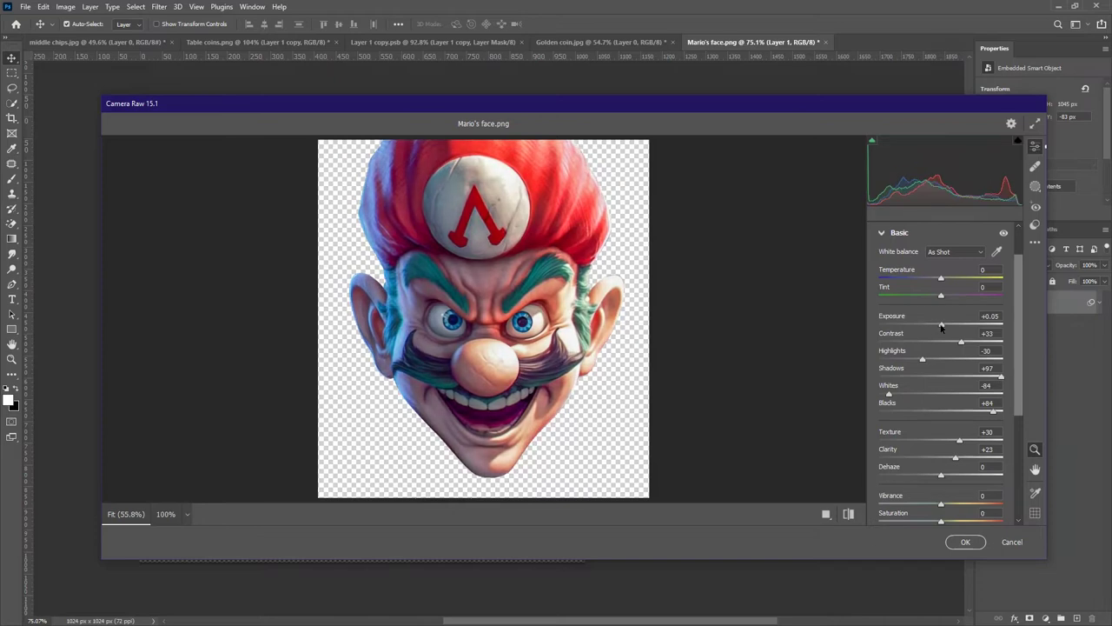
mouse_move(956, 459)
mouse_down()
mouse_move(962, 444)
mouse_move(951, 460)
mouse_move(945, 441)
mouse_up()
Add Grain of about 12, Noise Reduction of about 17 and Color Noise Reduction of about 33, and apply the filter.
scroll(971, 436, down, 5)
click(897, 491)
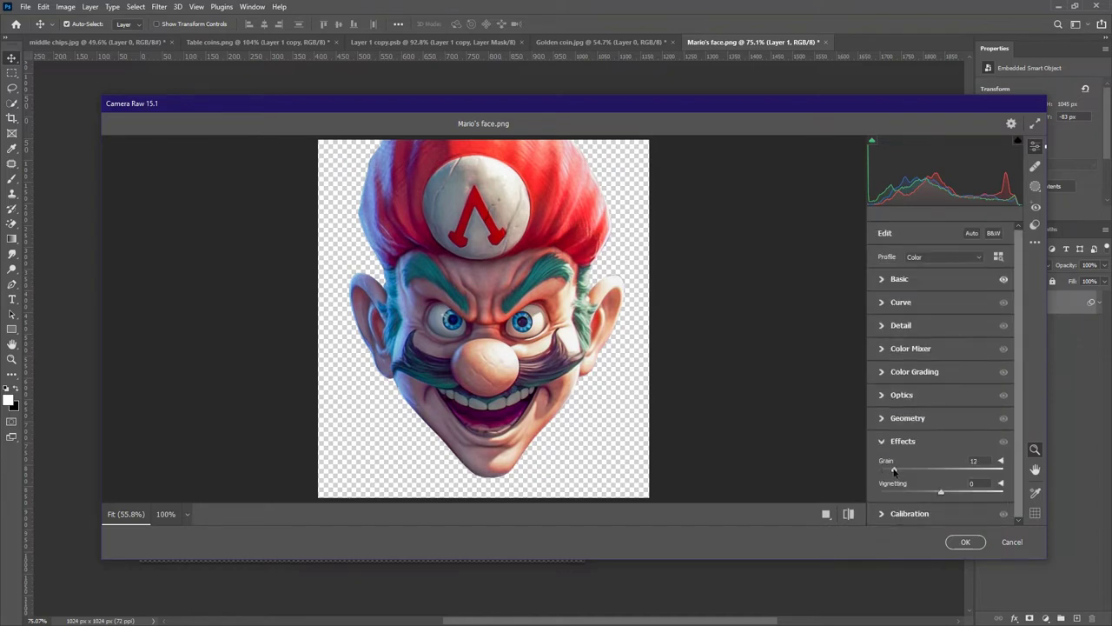
click(888, 327)
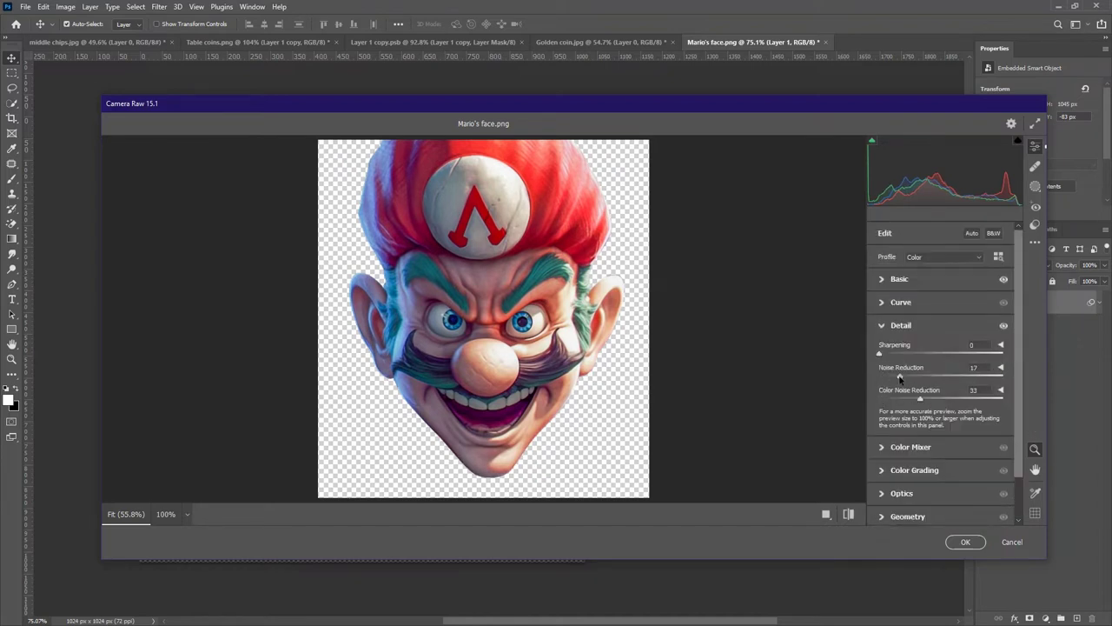
drag(881, 356, 947, 398)
click(966, 544)
Convert the filtered face layer to a smart object again to embed the Camera Raw adjustments.
scroll(440, 282, down, 5)
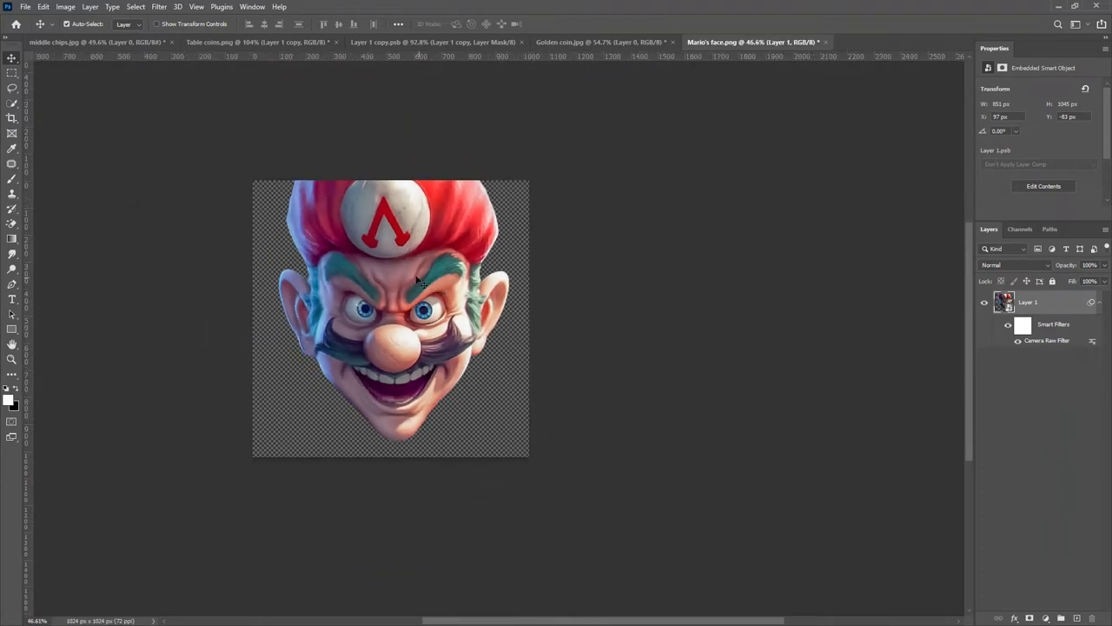
scroll(417, 278, up, 2)
right_click(1054, 306)
click(965, 231)
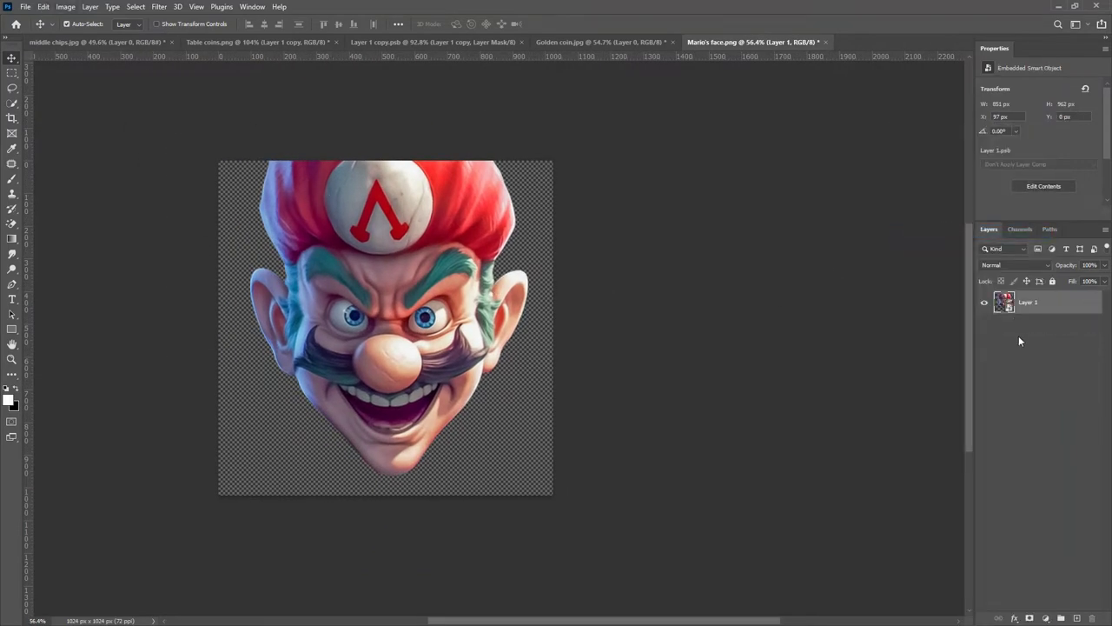
Quick-export the face layer as a PNG named "Evil Mario face" into the ASSETS folder.
right_click(1038, 304)
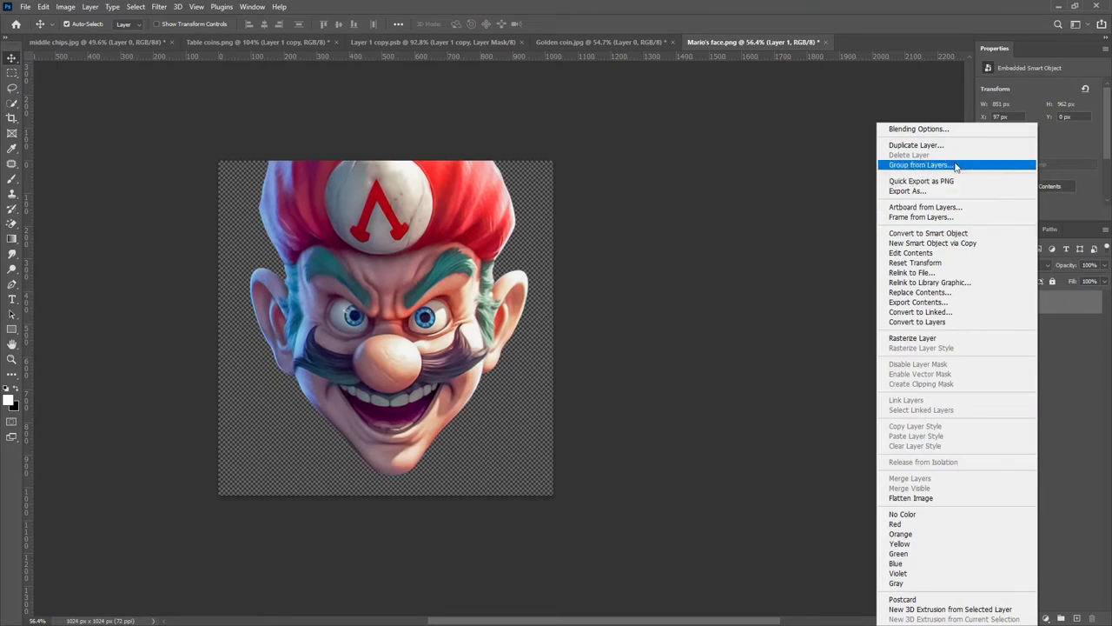
click(951, 180)
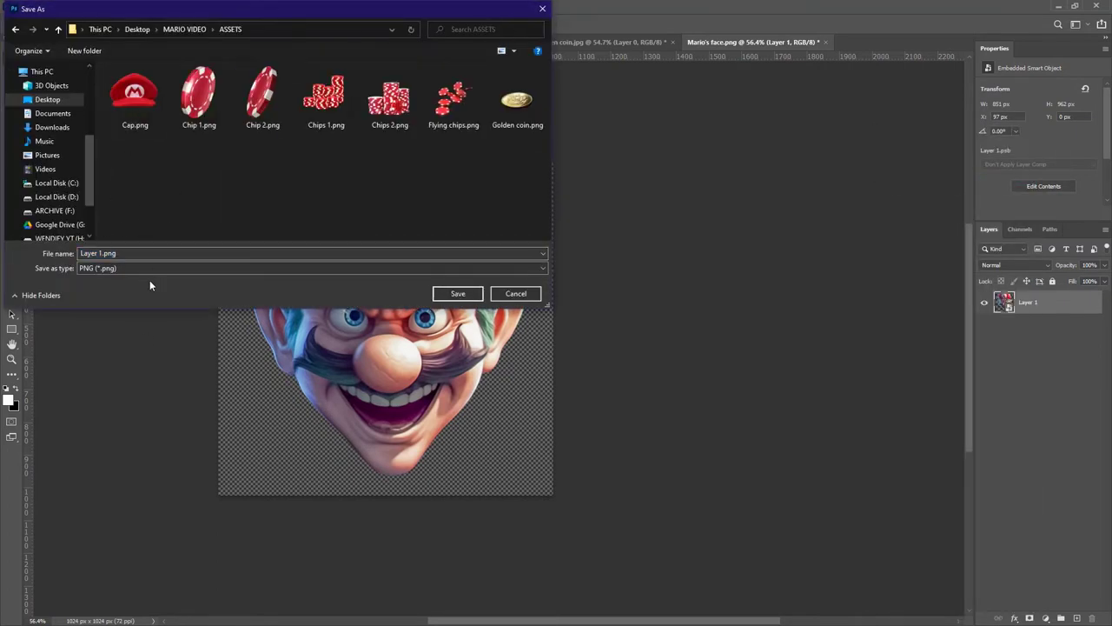
click(105, 255)
drag(102, 253, 80, 247)
key(BackSpace)
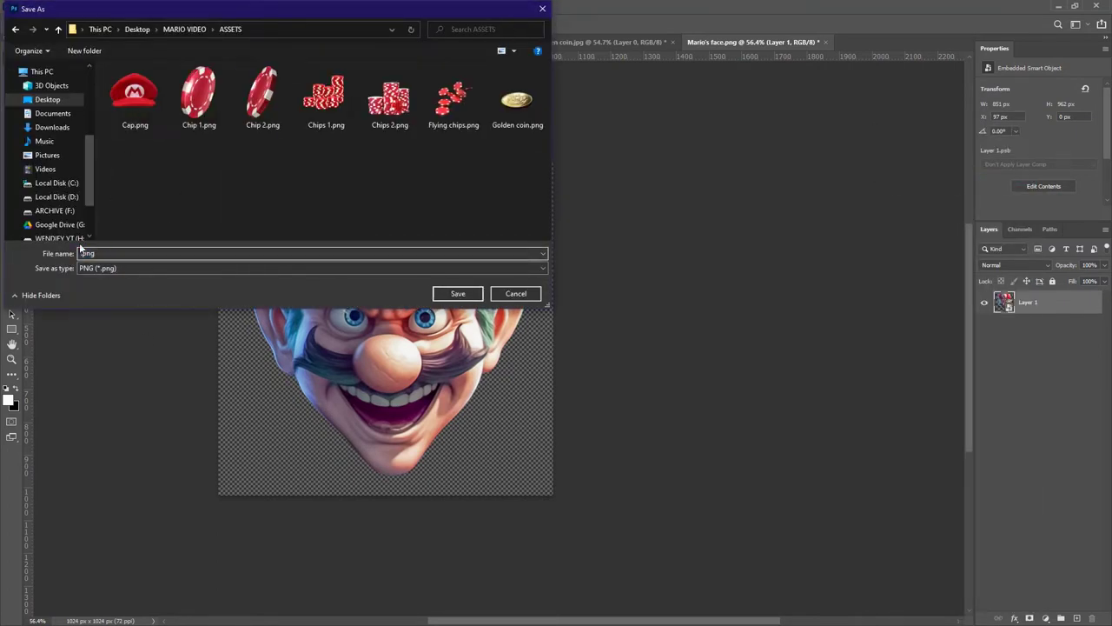
text(Evil Mario face)
key(Return)
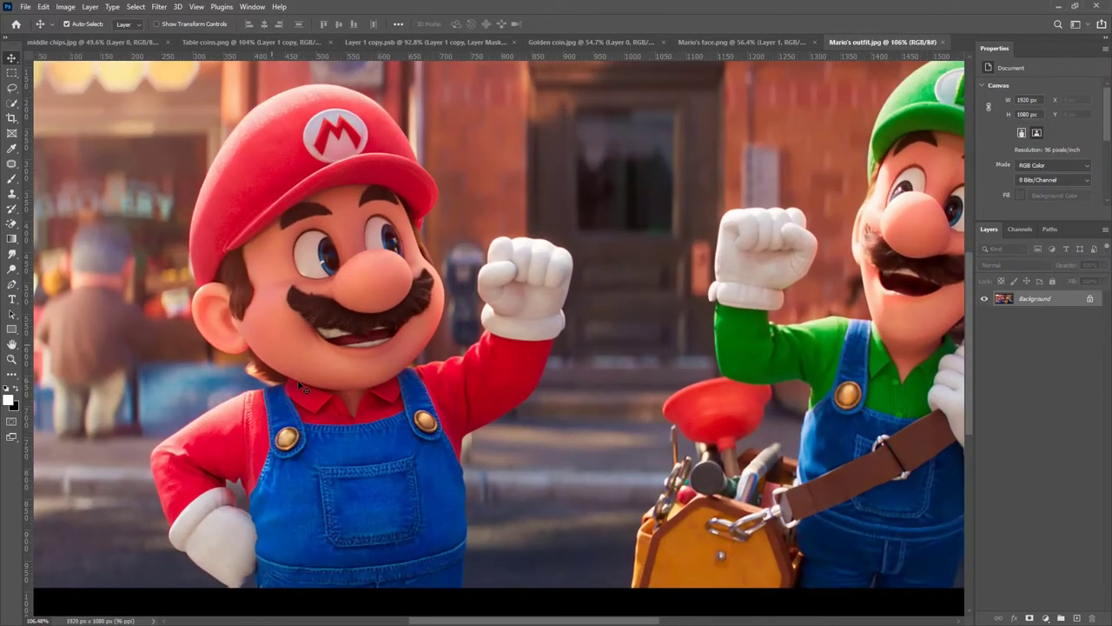
Enlarge the canvas of Mario's outfit.jpg on all sides with the Crop tool to about 4059 x 2618 px.
scroll(496, 341, up, 3)
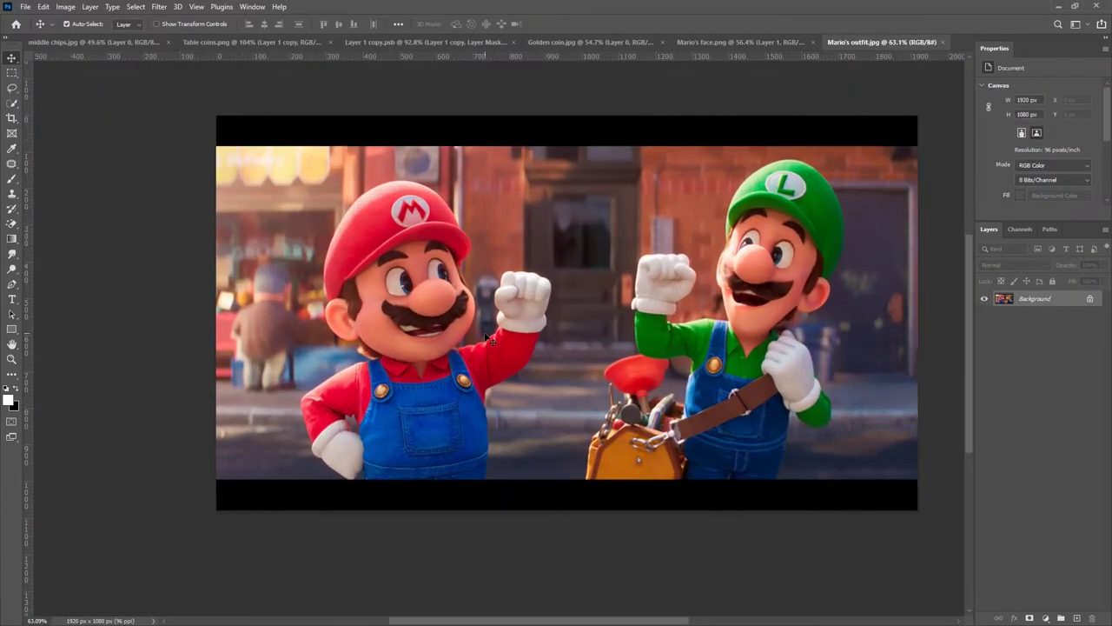
key(c)
scroll(626, 349, down, 9)
drag(458, 421, 393, 506)
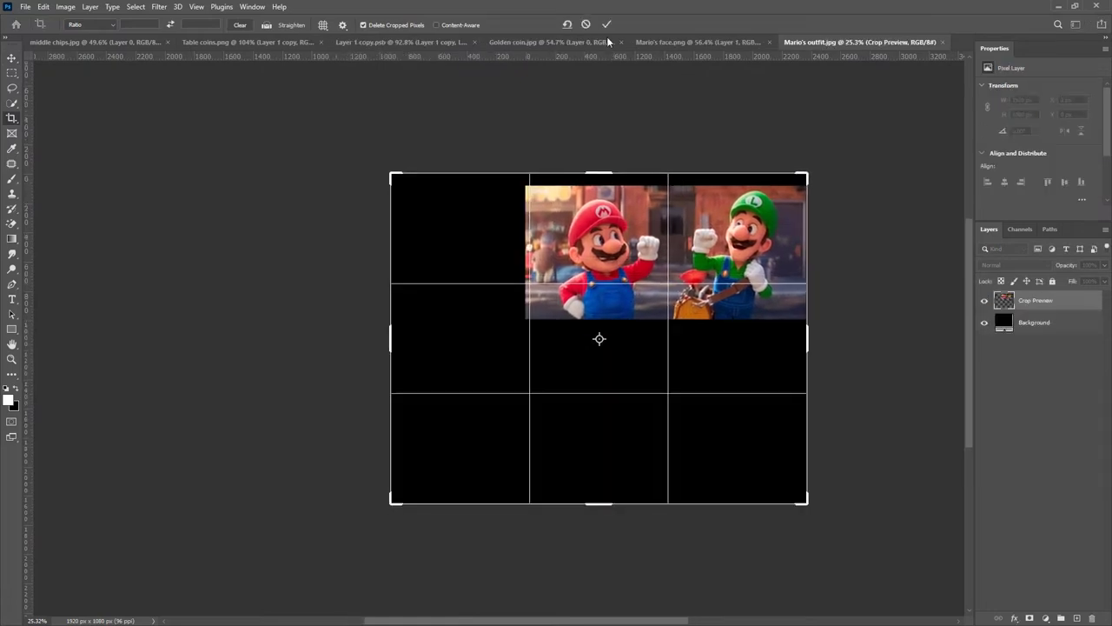
drag(807, 171, 897, 145)
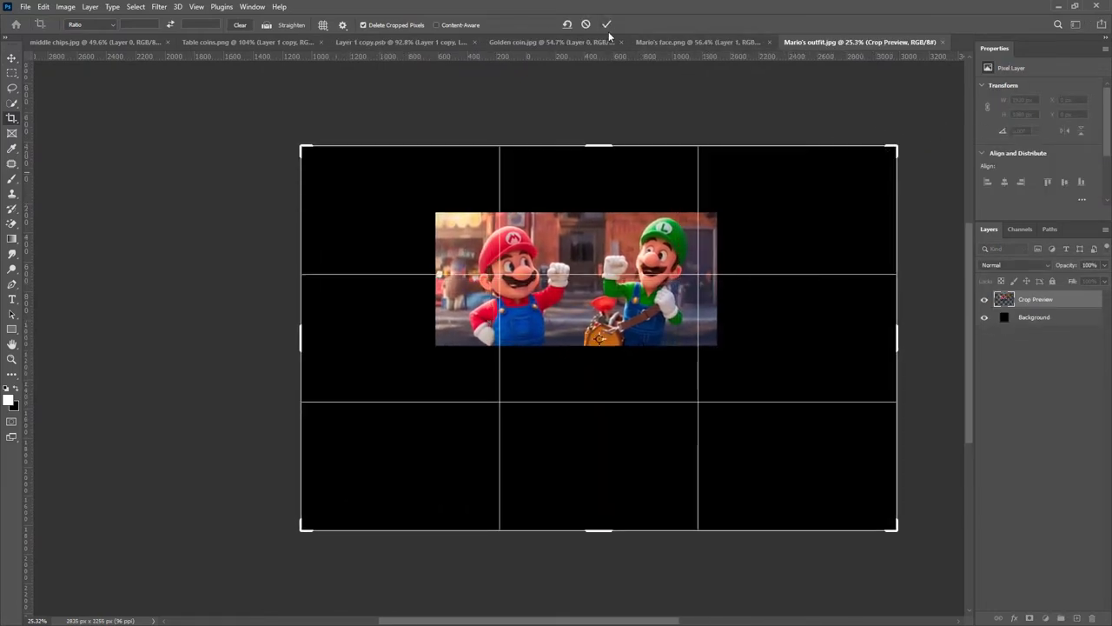
click(607, 25)
Shift the picture layer downward on the enlarged canvas.
key(v)
drag(515, 271, 515, 294)
click(558, 263)
drag(564, 259, 553, 316)
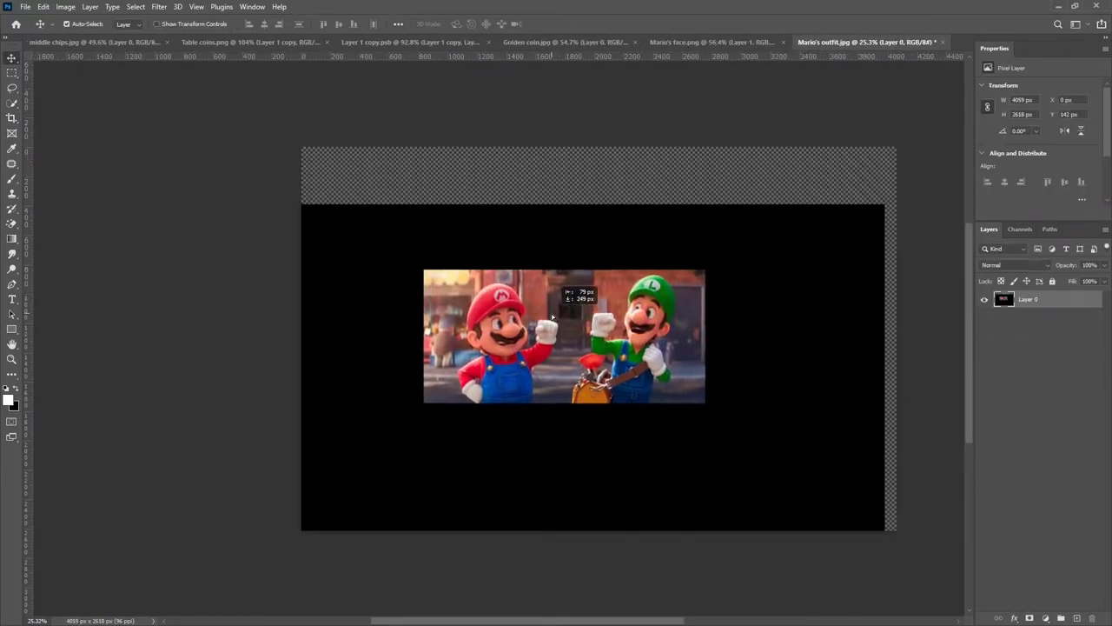
Scale the picture layer up proportionally to about 420% with Free Transform and position Mario's figure inside the canvas.
key(ctrl+t)
scroll(525, 265, down, 2)
drag(253, 28, 414, 37)
drag(454, 246, 659, 307)
scroll(589, 293, down, 5)
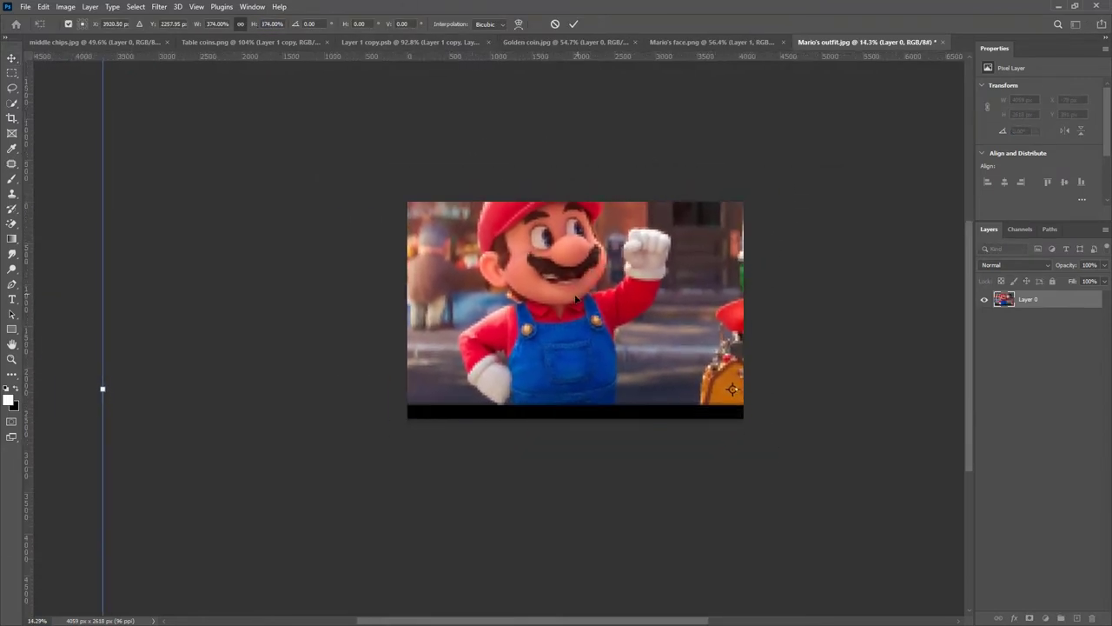
drag(878, 171, 910, 165)
scroll(596, 301, up, 2)
mouse_move(309, 119)
mouse_down()
mouse_move(288, 104)
mouse_move(298, 120)
mouse_up()
click(573, 25)
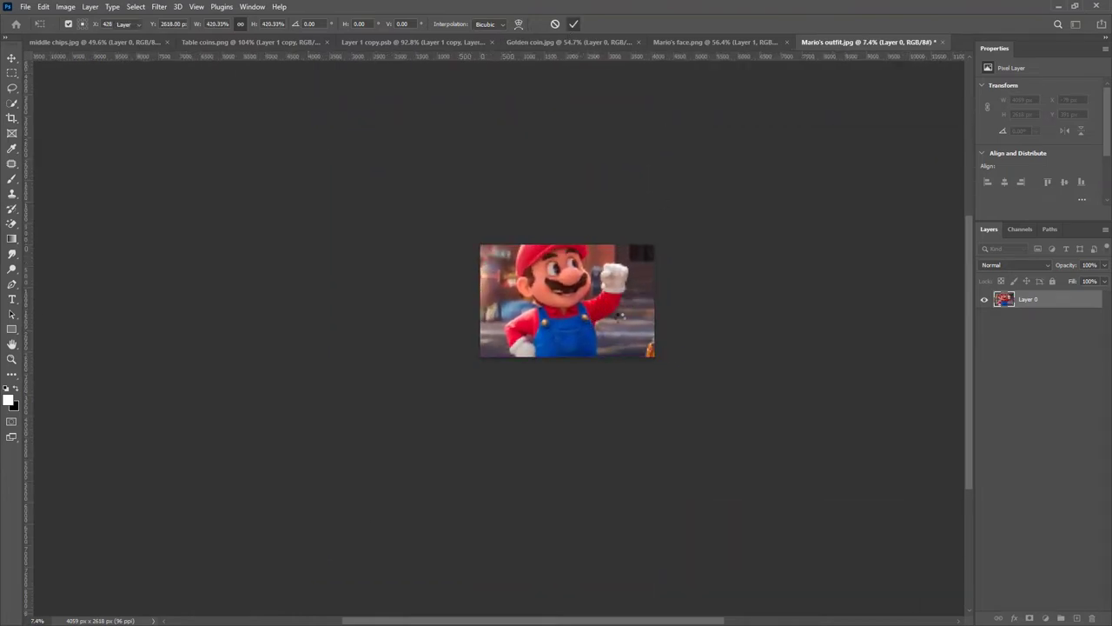
Move the picture down until Mario's whole cap shows, and extend the canvas downward to about 4059 x 3520 px.
scroll(625, 323, up, 6)
scroll(498, 280, down, 2)
scroll(409, 300, up, 1)
drag(433, 287, 448, 286)
scroll(452, 278, down, 2)
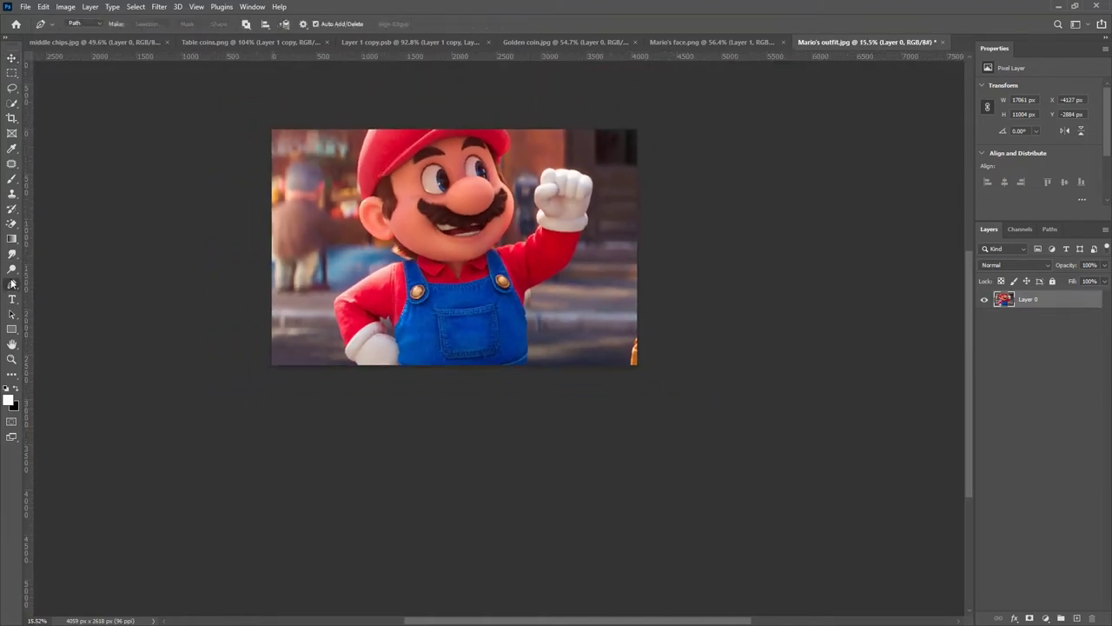
drag(460, 236, 469, 292)
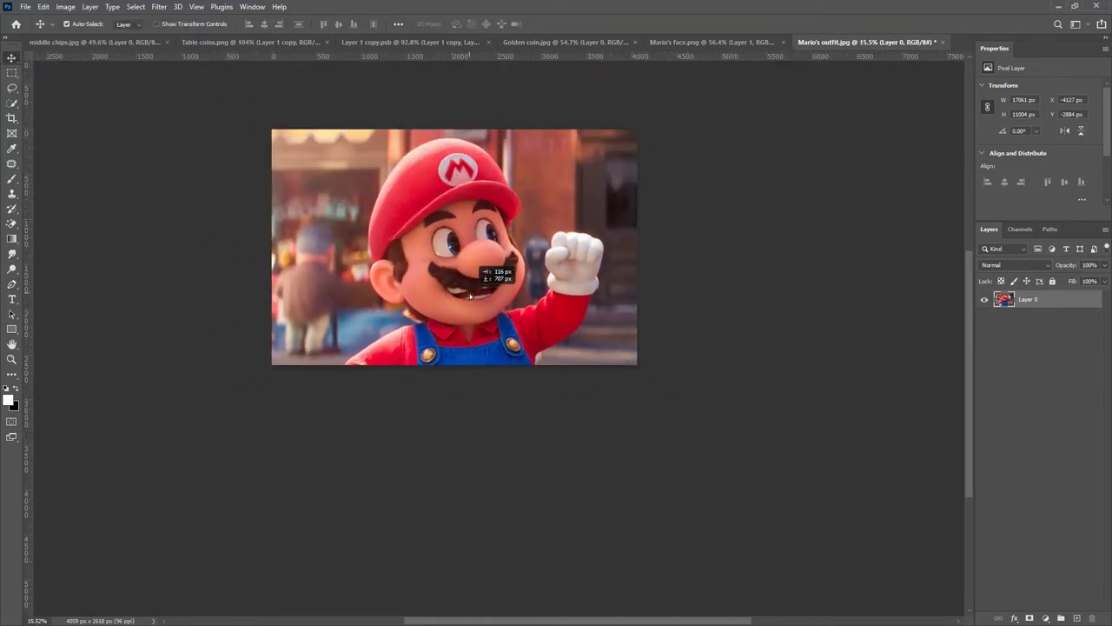
key(c)
drag(458, 368, 469, 406)
key(Return)
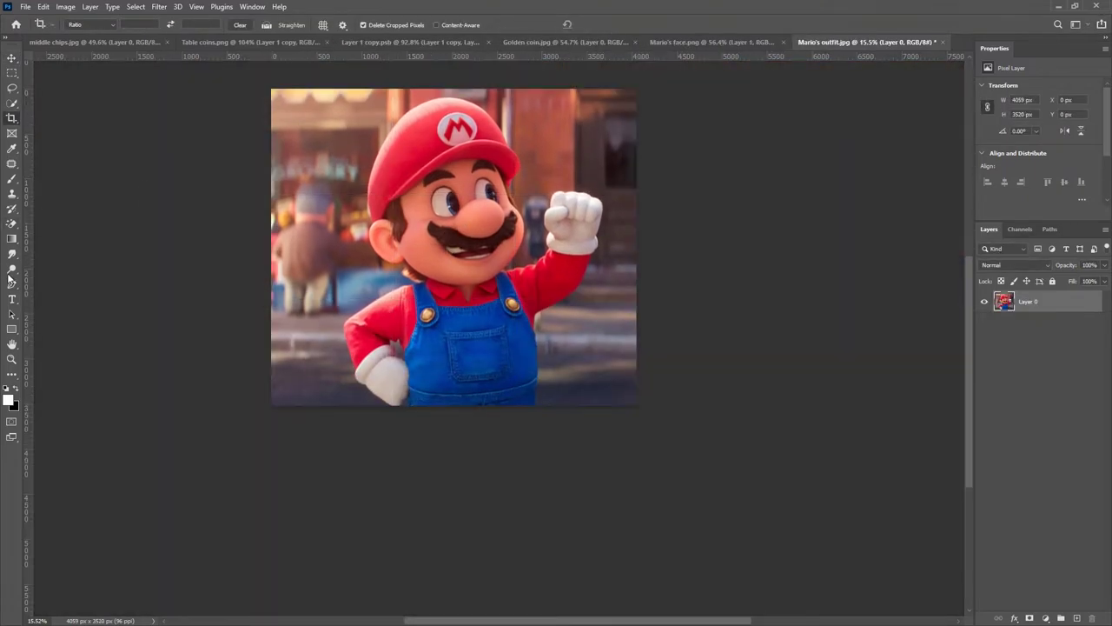
Start a Pen path at the lower edge of the overalls and trace around the glove resting on the hip.
click(11, 283)
scroll(389, 403, up, 6)
click(396, 442)
drag(397, 415, 403, 406)
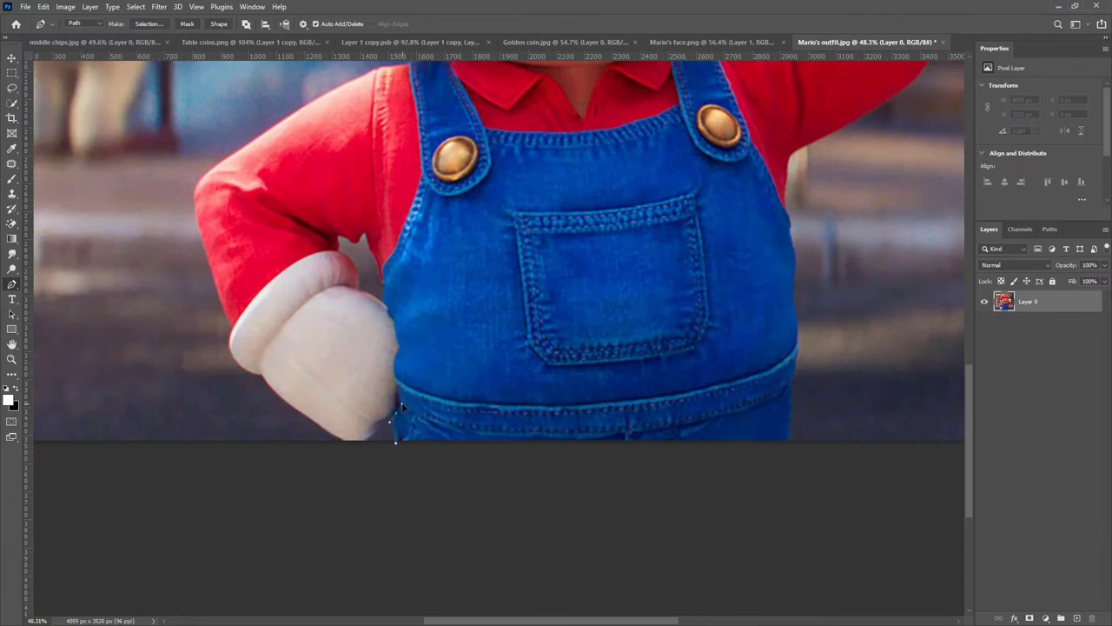
click(381, 420)
drag(362, 442, 353, 442)
click(310, 421)
click(265, 381)
drag(258, 362, 259, 373)
drag(233, 328, 241, 314)
Continue the path from the glove cuff around the bent elbow and up the sleeve to the shoulder.
click(229, 319)
click(202, 240)
click(248, 151)
scroll(260, 217, up, 5)
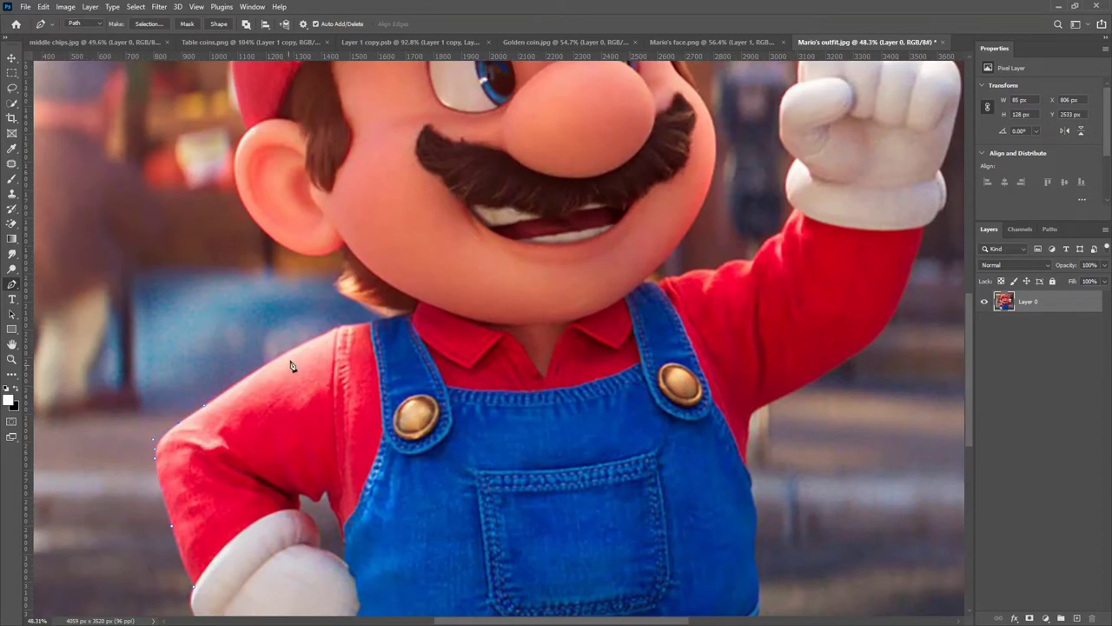
click(339, 333)
click(351, 332)
Extend the path across the overalls strap to the collar and undo the last two anchor points.
click(373, 325)
click(386, 322)
click(412, 314)
click(418, 312)
scroll(418, 313, up, 3)
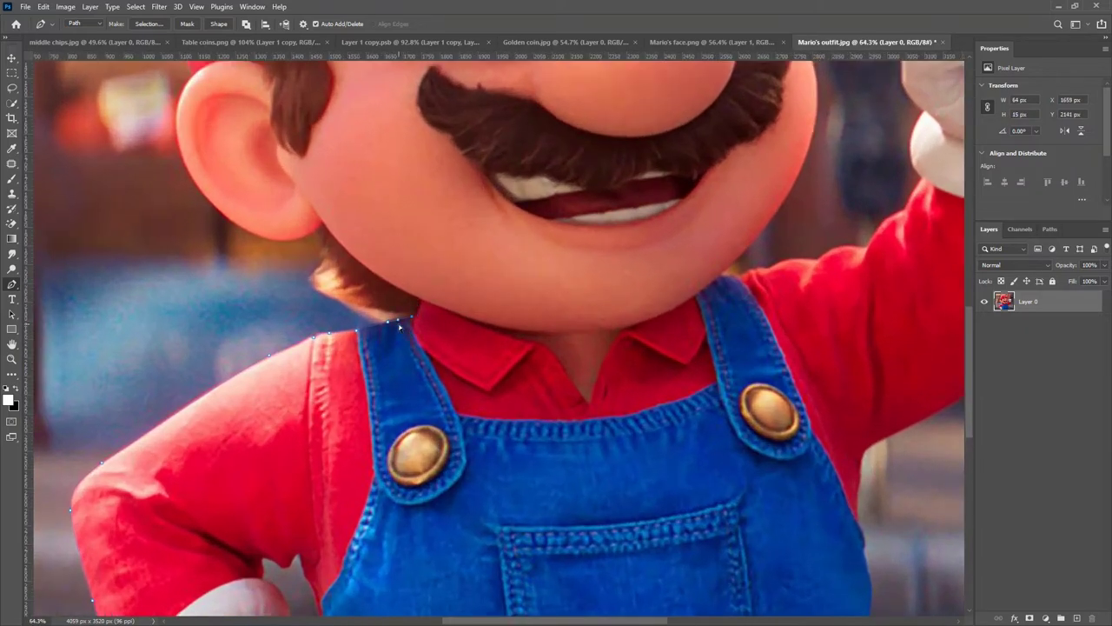
key(ctrl+z)
key(ctrl+z)
Trace the path from the strap around the hair tuft up to the base of the ear.
click(370, 318)
click(376, 309)
click(325, 299)
click(308, 279)
click(316, 271)
click(309, 239)
Trace the outer edge of Mario's ear up to where it meets the cap.
click(221, 222)
drag(271, 184, 306, 266)
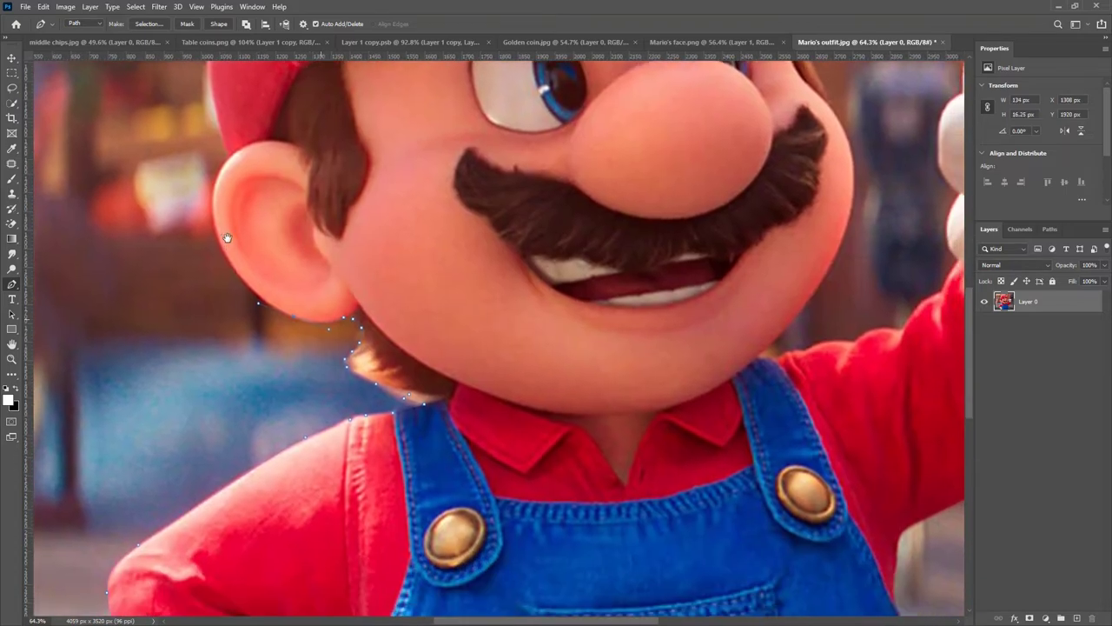
click(213, 157)
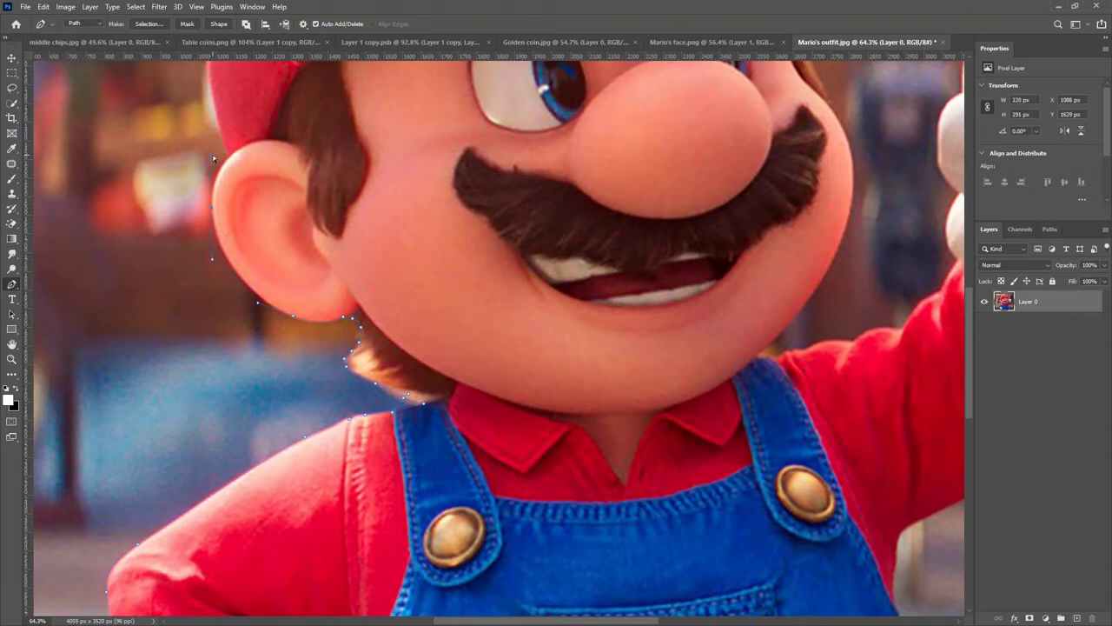
drag(231, 162, 307, 432)
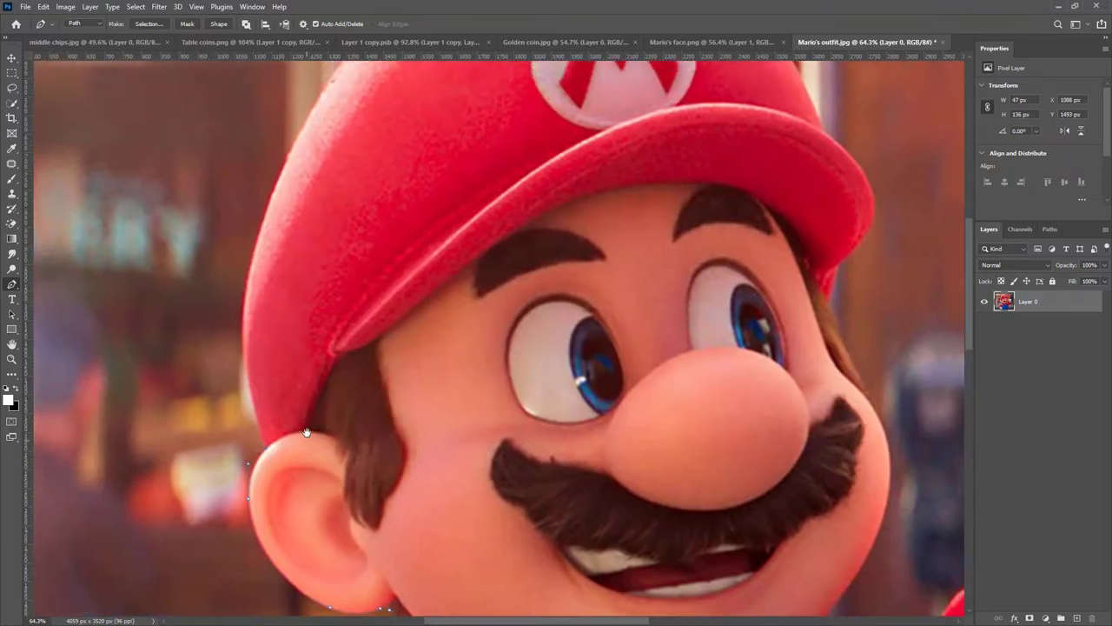
Trace the back and crown of the red cap with curved segments, adjusting the handles to fit its outline.
click(242, 283)
scroll(244, 336, down, 4)
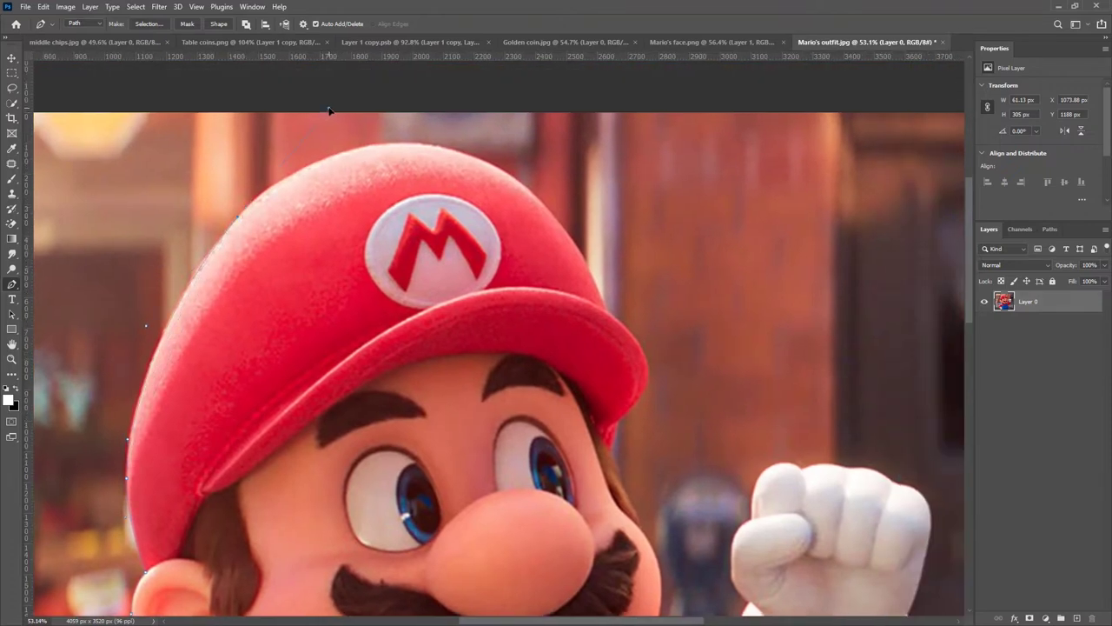
drag(467, 168, 442, 233)
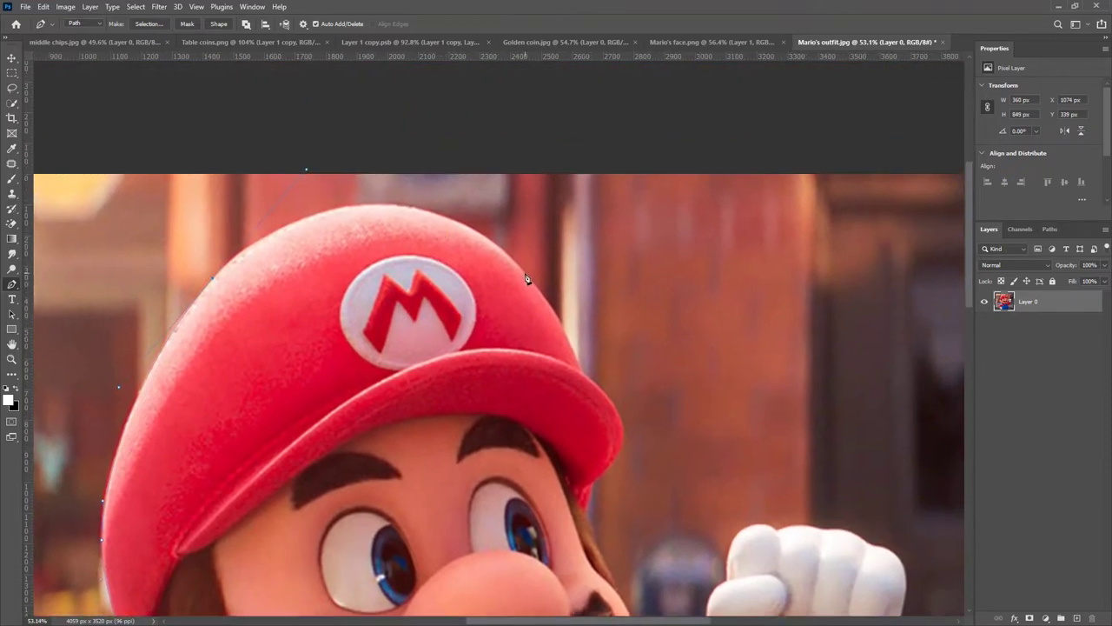
drag(526, 277, 577, 347)
mouse_move(490, 242)
mouse_down()
mouse_move(546, 287)
mouse_move(499, 245)
mouse_up()
ctrl+drag(439, 198, 438, 200)
drag(536, 293, 432, 249)
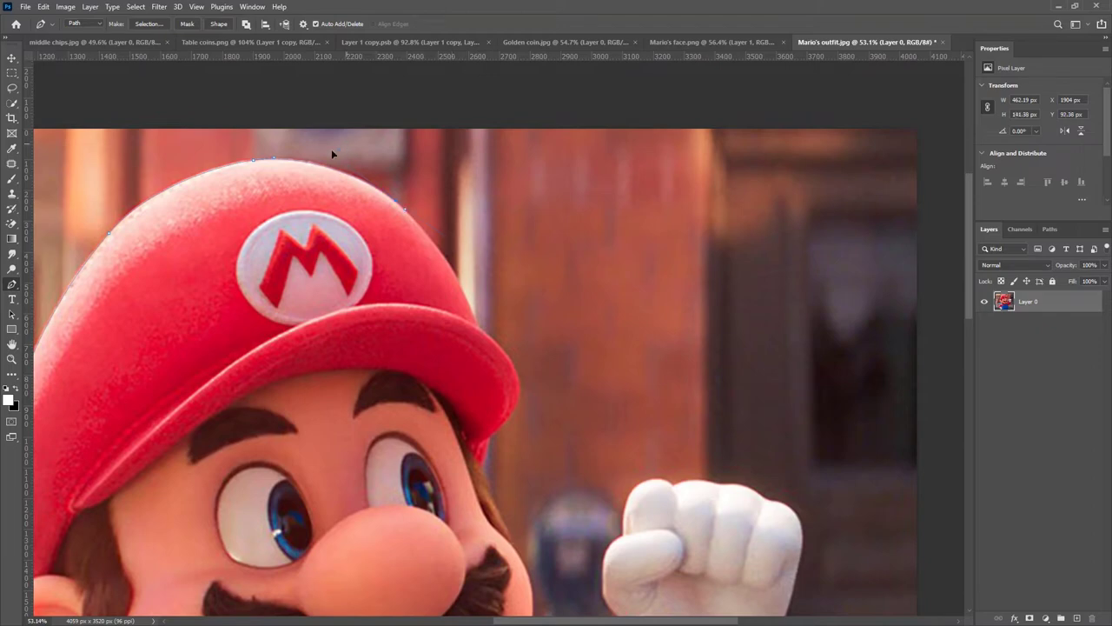
ctrl+drag(396, 201, 398, 203)
ctrl+drag(332, 153, 327, 151)
Continue the path around the cap's brim and down the sideburn to the top of the cheek.
drag(494, 386, 494, 343)
click(477, 327)
drag(510, 415, 441, 319)
click(484, 473)
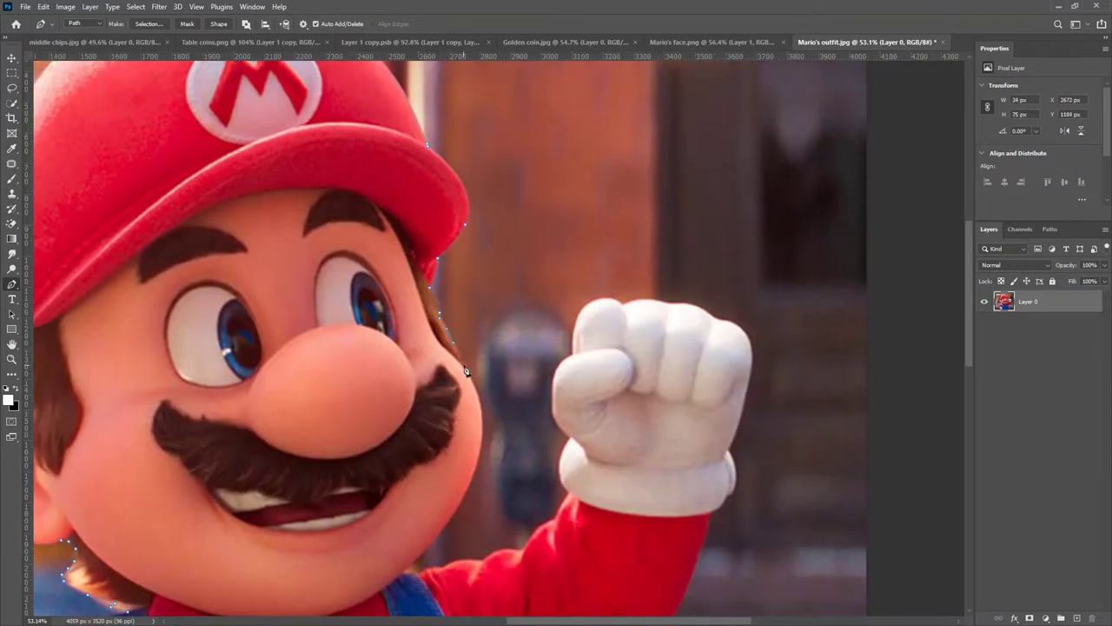
Trace the cheek and jaw down to the overalls strap at the raised arm's shoulder.
drag(464, 423, 492, 320)
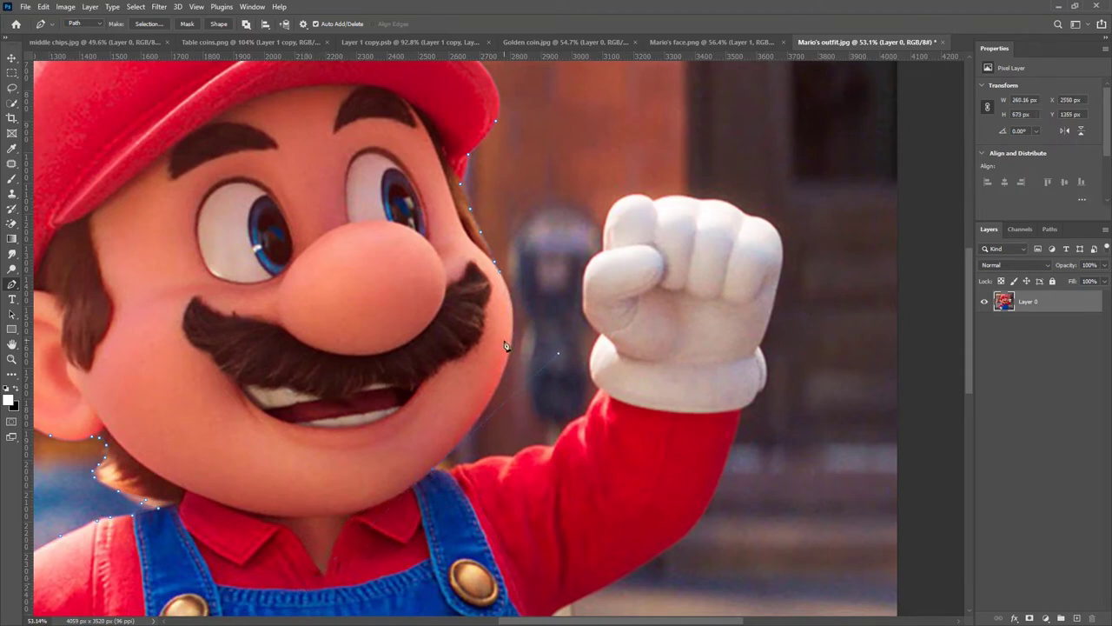
scroll(445, 478, up, 1)
click(443, 472)
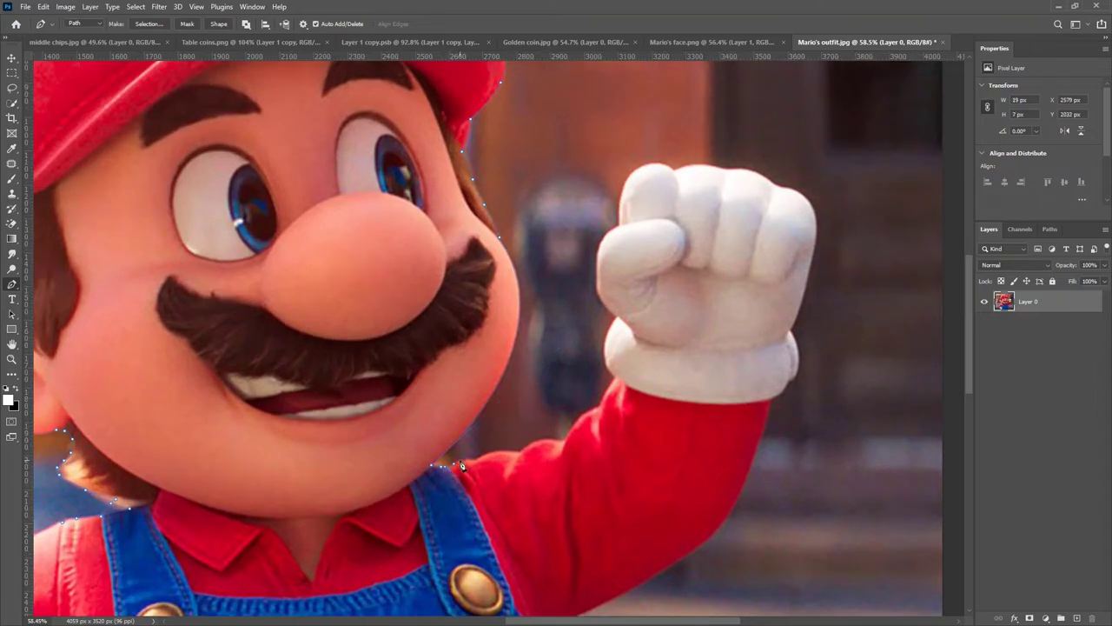
scroll(462, 467, up, 1)
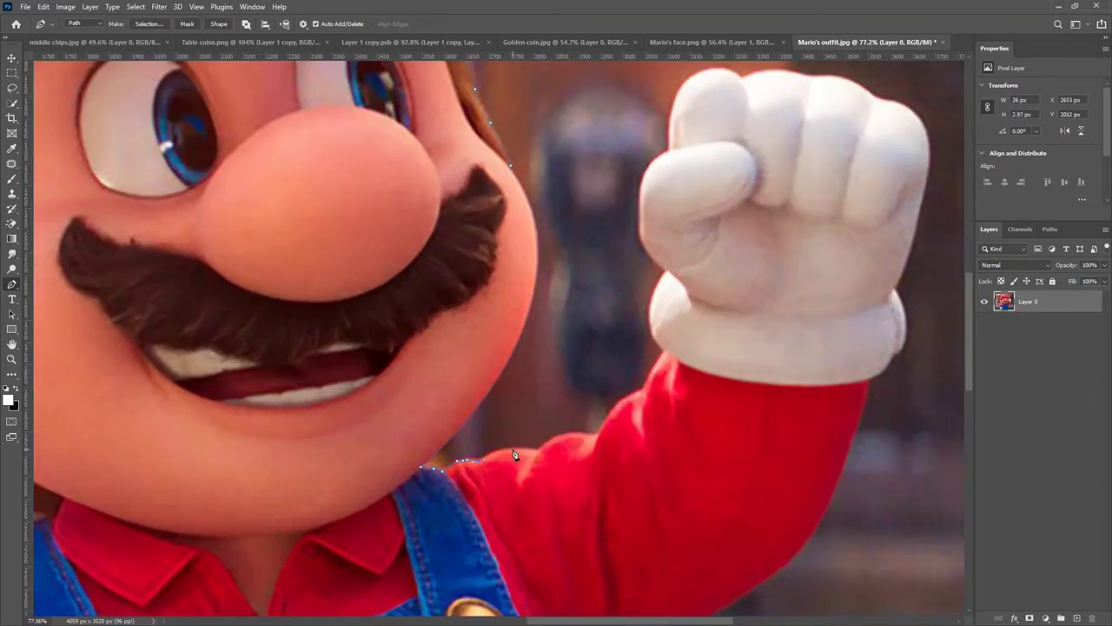
Trace the upper edge of the raised sleeve up to the glove cuff.
click(594, 433)
click(643, 387)
click(656, 365)
click(666, 352)
drag(666, 292, 535, 403)
Trace the raised glove around the thumb, knuckles and cuff back down to the sleeve.
click(536, 383)
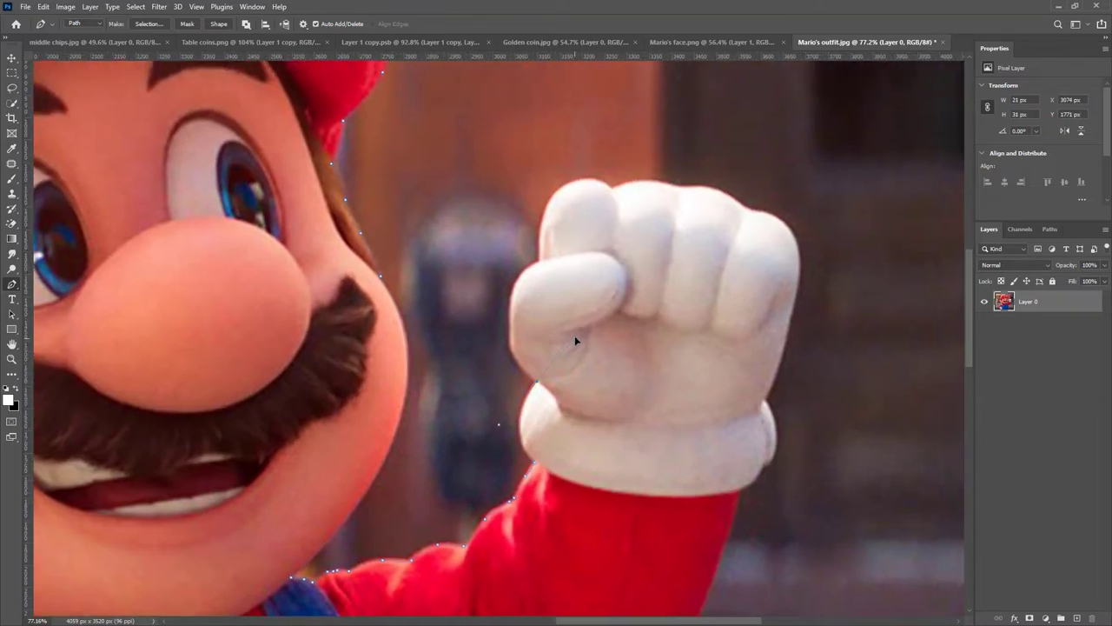
alt+click(537, 381)
drag(519, 365, 514, 359)
click(513, 296)
click(539, 259)
click(549, 199)
drag(596, 182, 760, 216)
click(795, 327)
drag(797, 448, 705, 239)
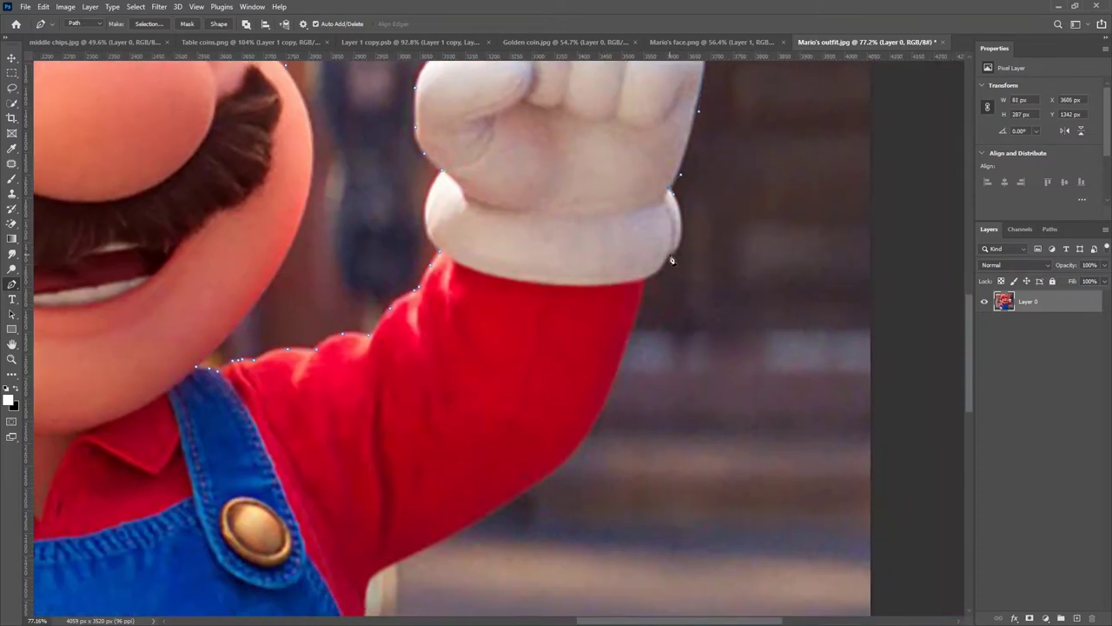
click(637, 281)
Trace the underside of the raised sleeve through the armpit to the side of the overalls.
drag(481, 402, 568, 226)
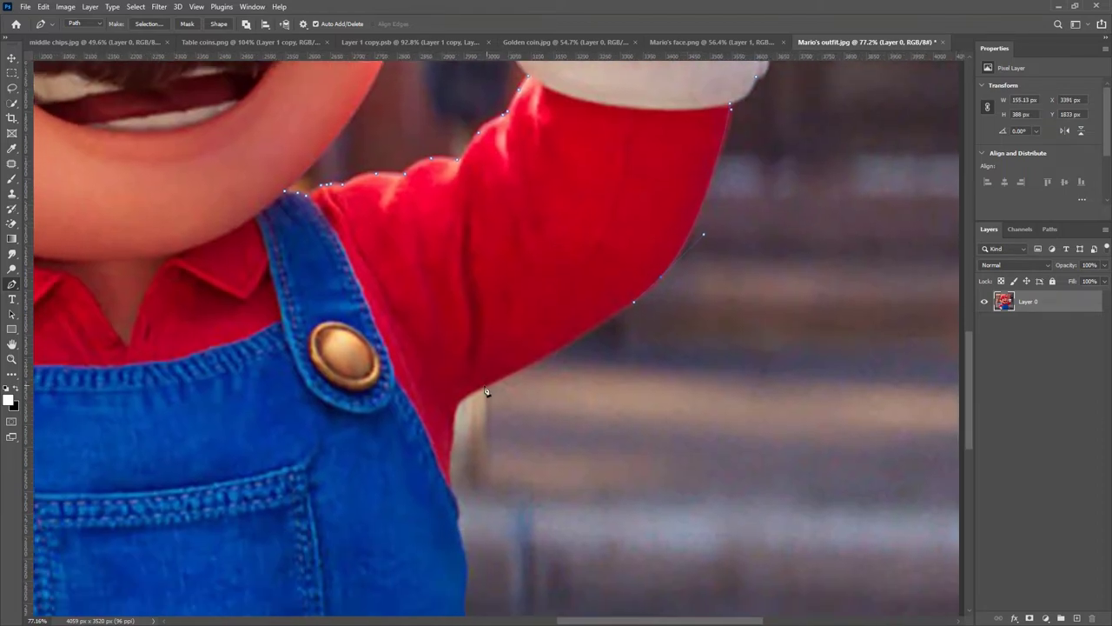
click(422, 405)
drag(540, 366, 561, 356)
alt+click(481, 386)
drag(460, 397, 452, 421)
click(451, 444)
drag(444, 482, 512, 246)
Trace the side of the overalls to the canvas edge and close the path beneath the picture.
drag(524, 285, 519, 292)
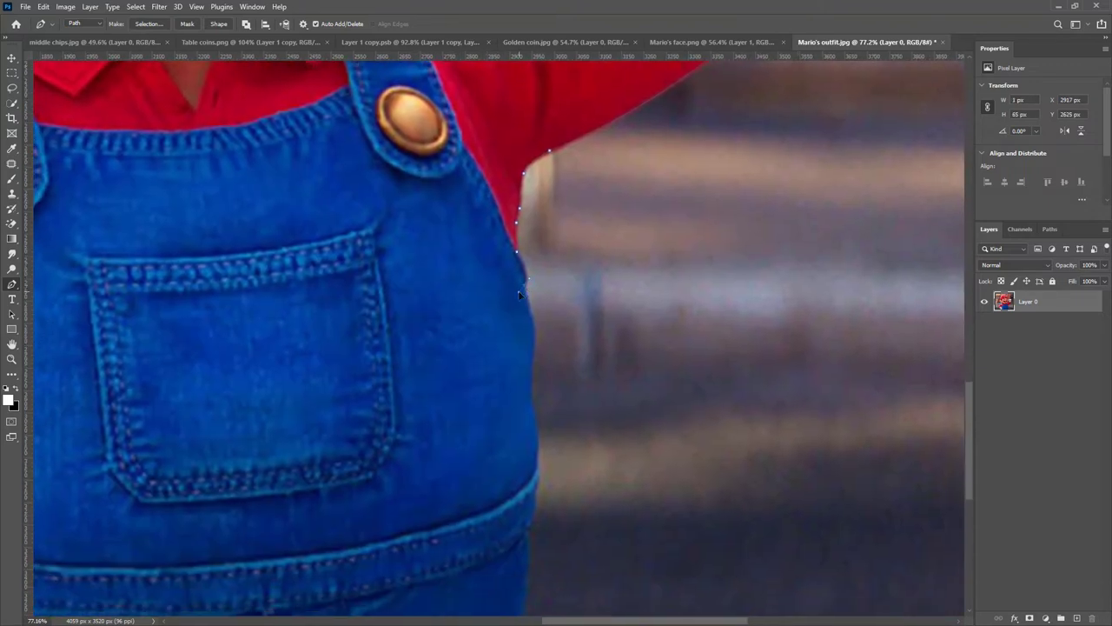
click(527, 301)
click(535, 348)
click(539, 454)
click(537, 471)
drag(476, 438, 554, 186)
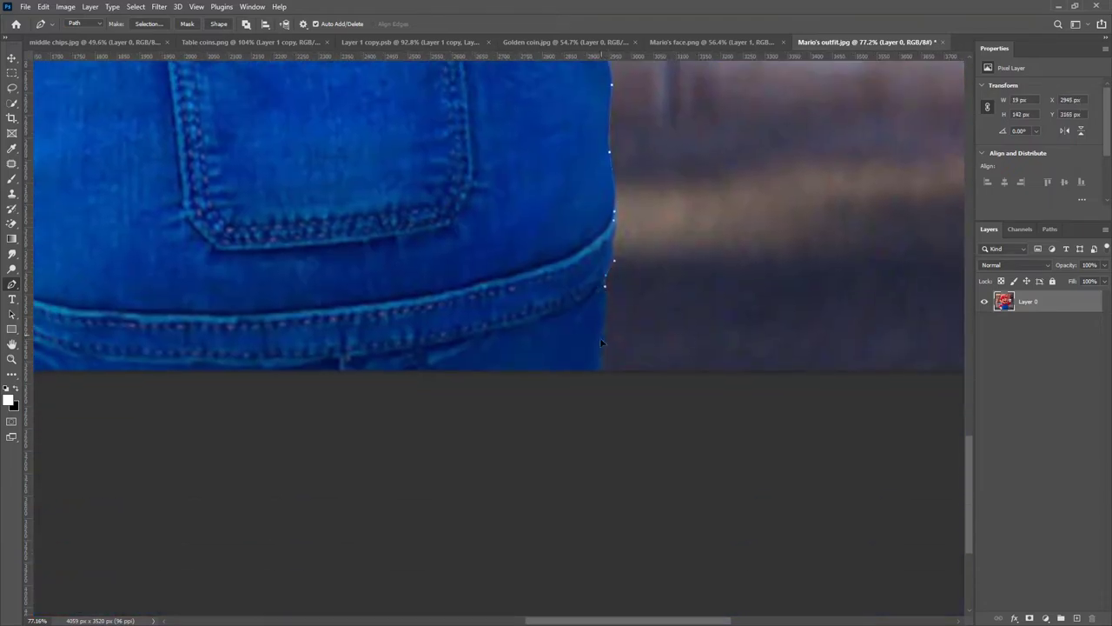
scroll(608, 389, down, 6)
scroll(448, 320, up, 4)
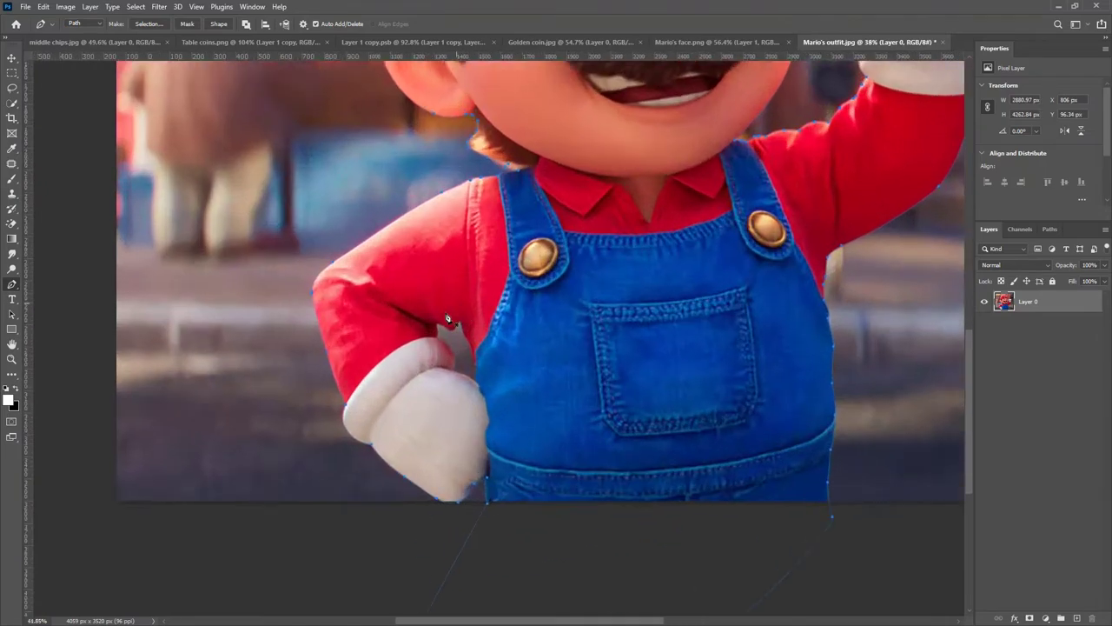
Trace the background gap between the bent arm, the glove and the torso as a separate closed path.
scroll(448, 319, up, 5)
click(416, 351)
click(415, 378)
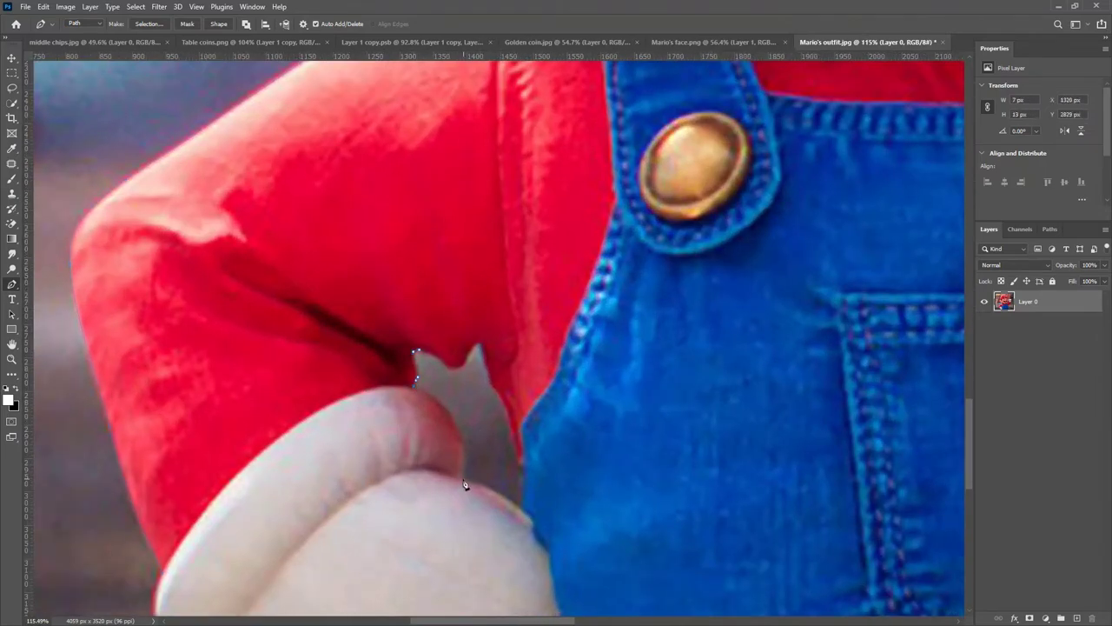
click(495, 494)
click(521, 509)
click(526, 468)
click(513, 433)
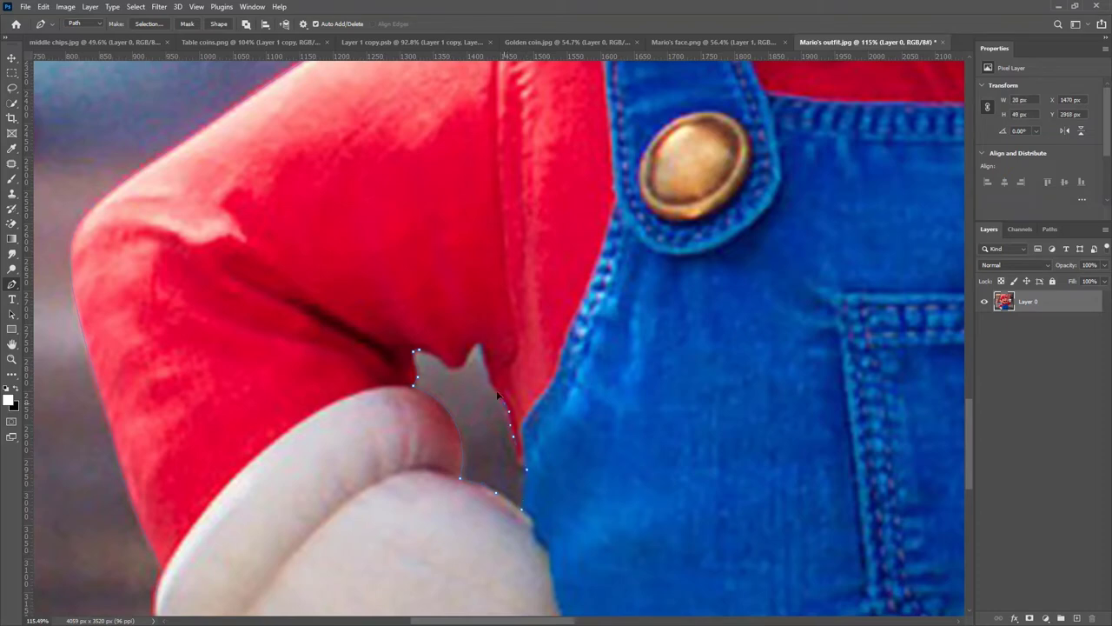
click(476, 345)
drag(442, 368, 441, 365)
click(417, 351)
scroll(509, 280, down, 9)
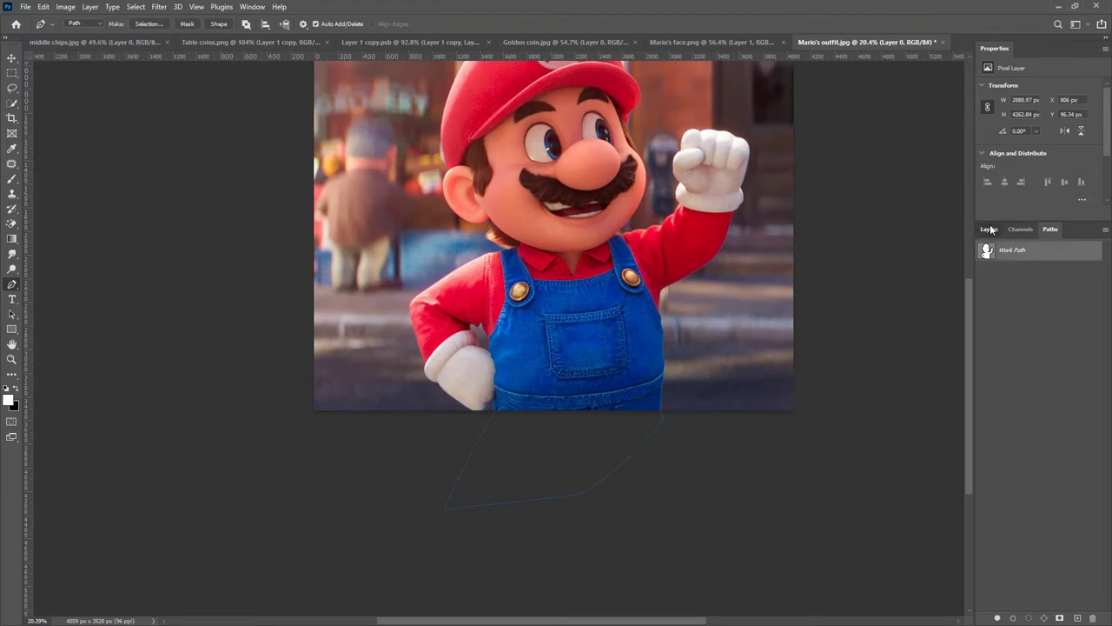
Turn the Mario path into a new selection with a 0.1 px feather and mask the layer with it.
right_click(562, 236)
click(597, 281)
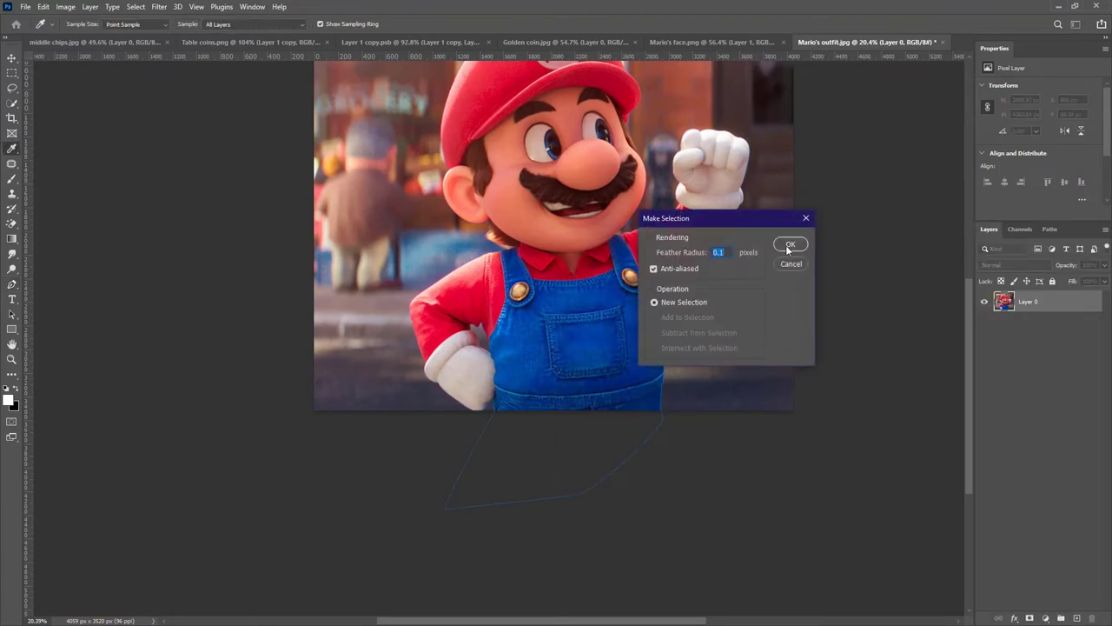
click(787, 246)
click(1030, 618)
scroll(557, 261, down, 2)
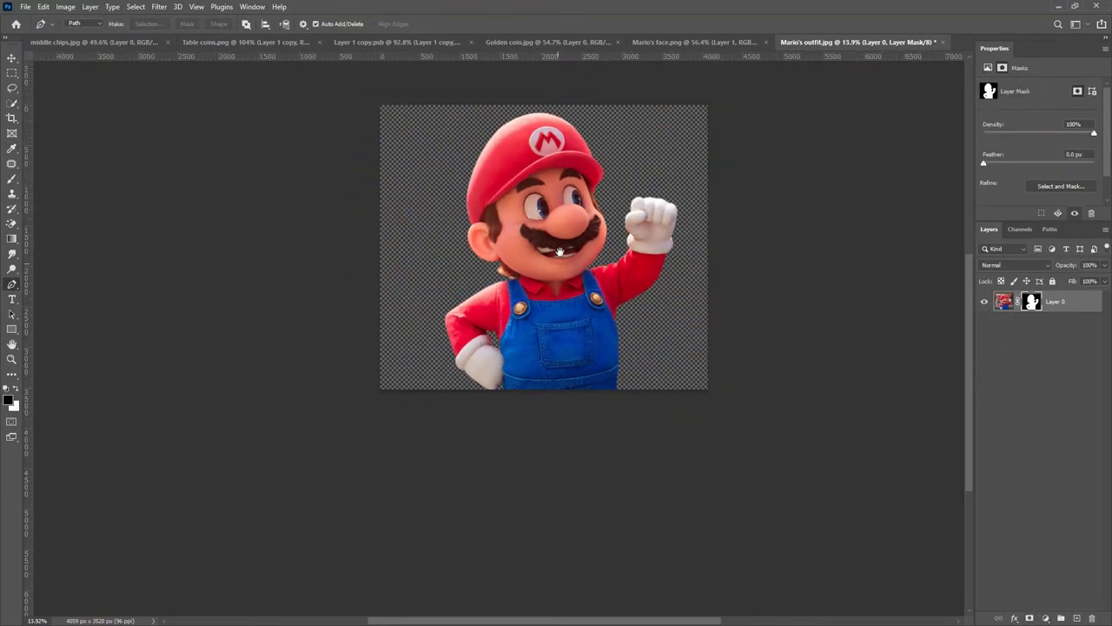
Convert the masked Mario layer to a smart object.
right_click(452, 261)
right_click(1070, 302)
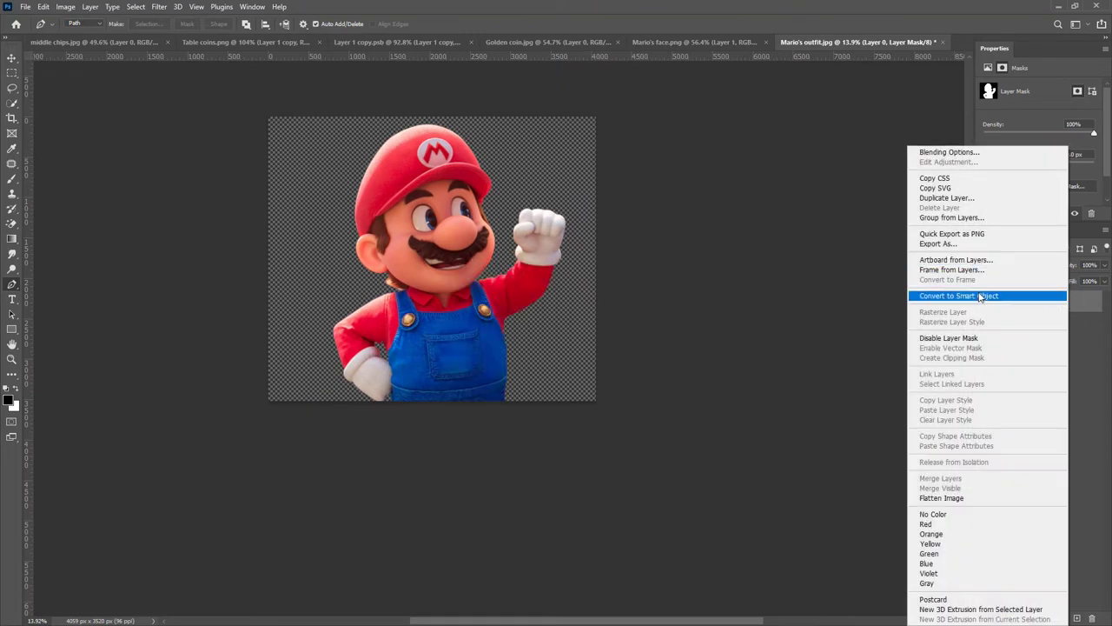
click(984, 297)
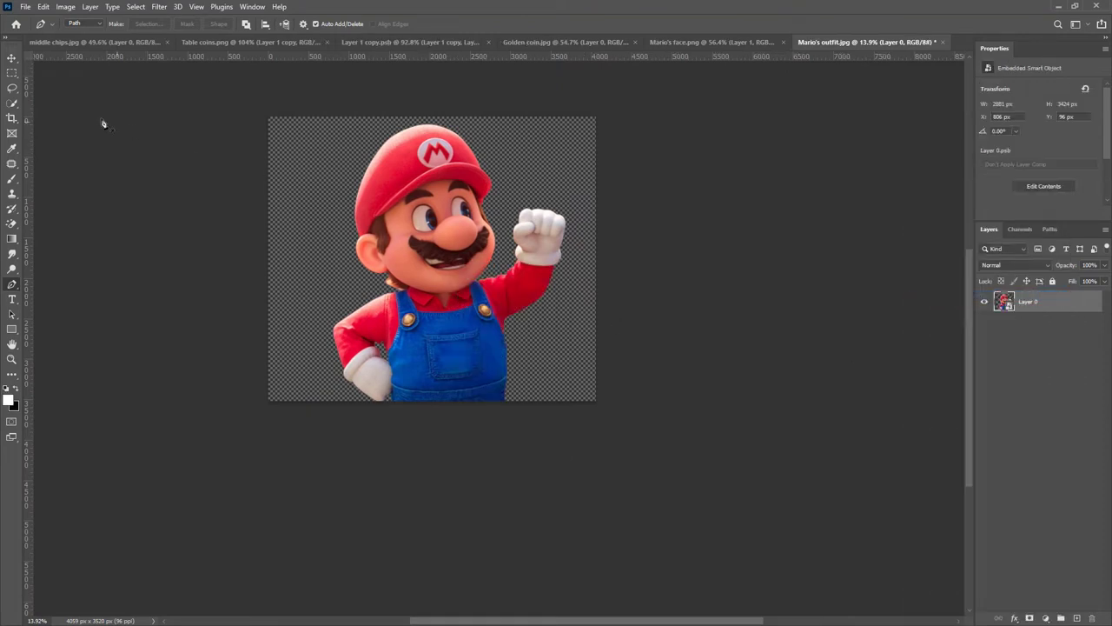
Start a Warp transform on Mario and pull the bent-arm side of the overalls and the lowered glove slightly outward.
key(v)
scroll(451, 301, up, 1)
key(ctrl+t)
right_click(450, 297)
click(502, 419)
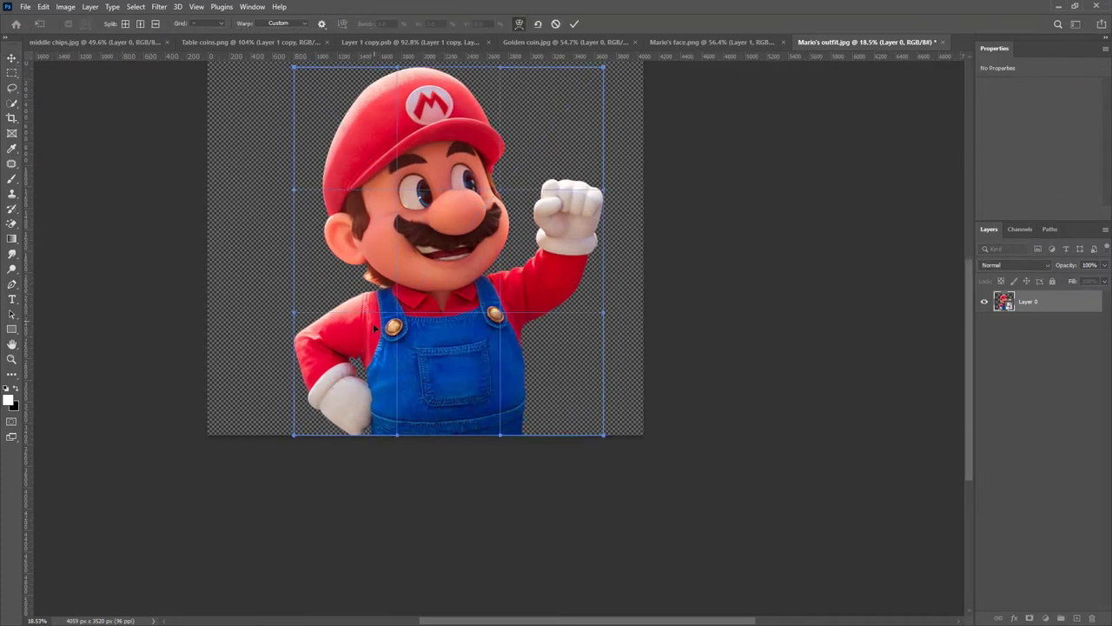
drag(378, 336, 372, 336)
drag(368, 414, 359, 413)
Warp the raised fist slightly outward, shift the back of the cap inward, lift the overalls' lower edge, and apply the warp.
drag(570, 102, 573, 106)
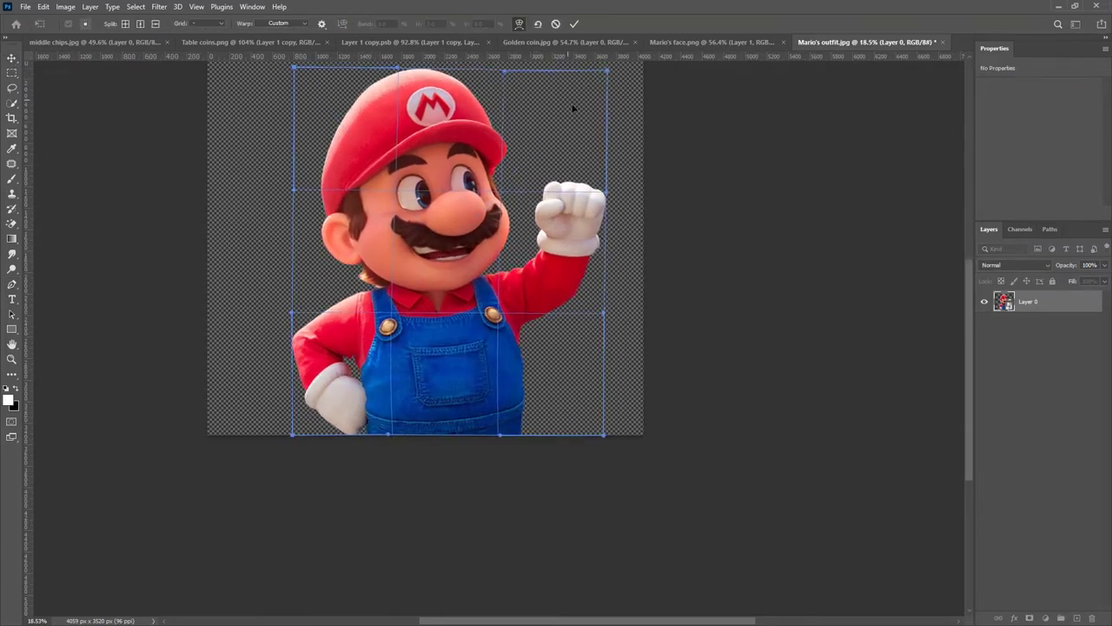
drag(573, 233, 577, 234)
drag(357, 116, 360, 114)
drag(338, 161, 344, 157)
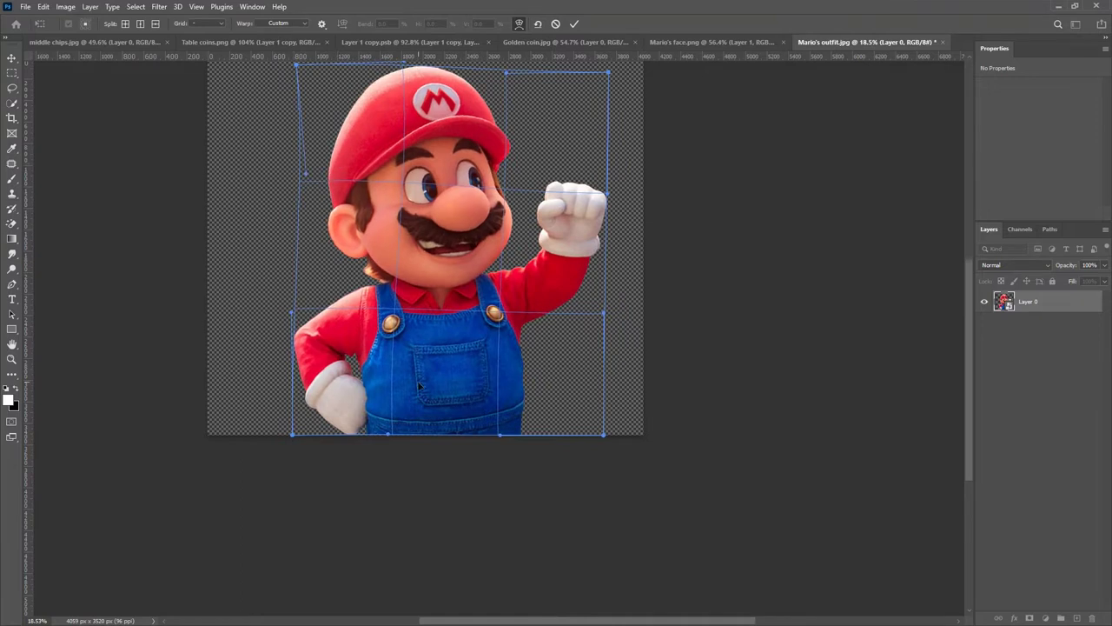
drag(417, 438, 419, 429)
click(575, 24)
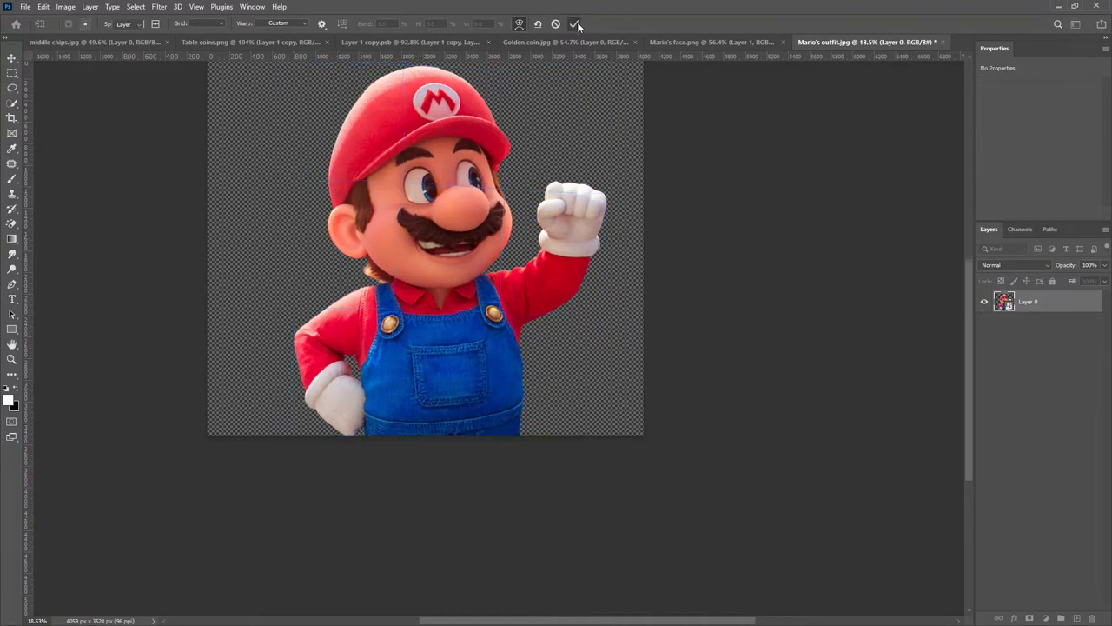
Open the Camera Raw filter on Mario and set Whites to +14, Blacks to +15, Texture to +20 and Clarity to +8.
click(159, 7)
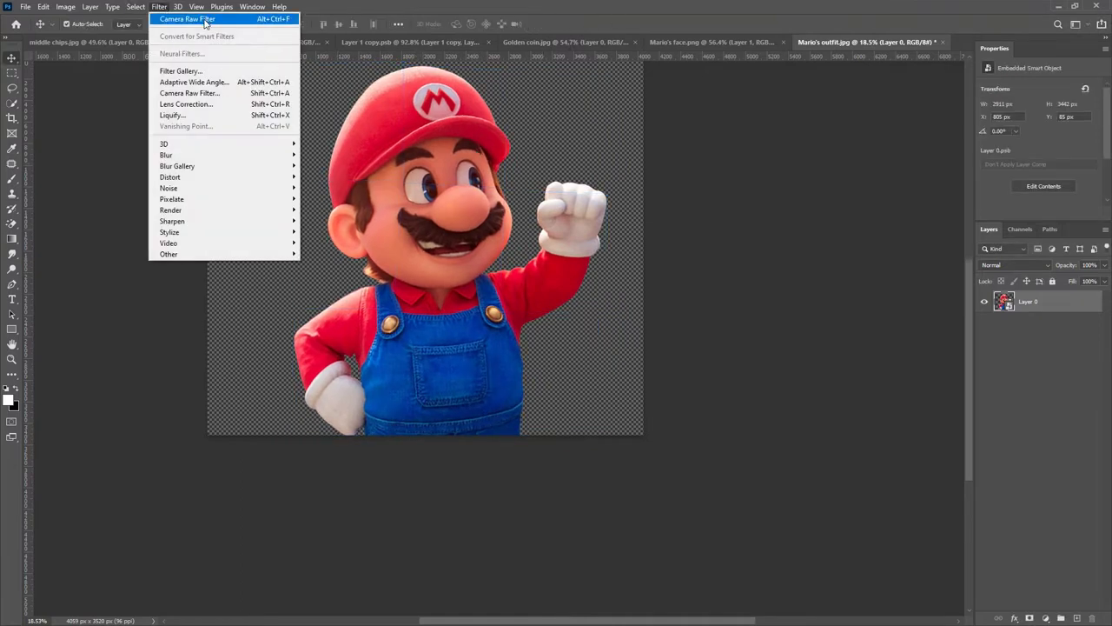
click(206, 20)
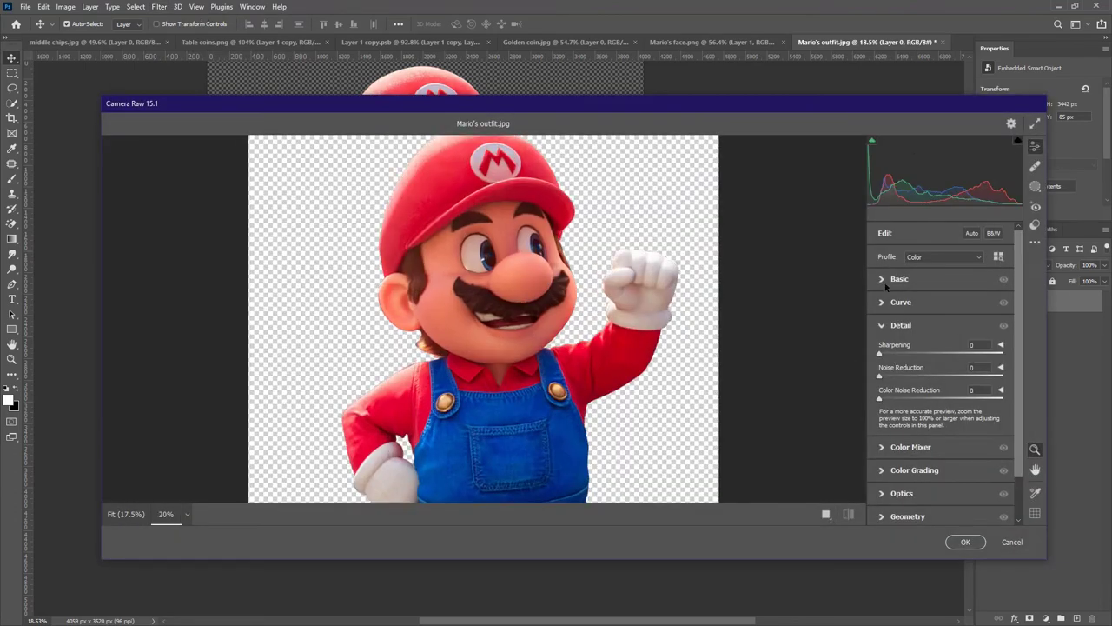
click(887, 283)
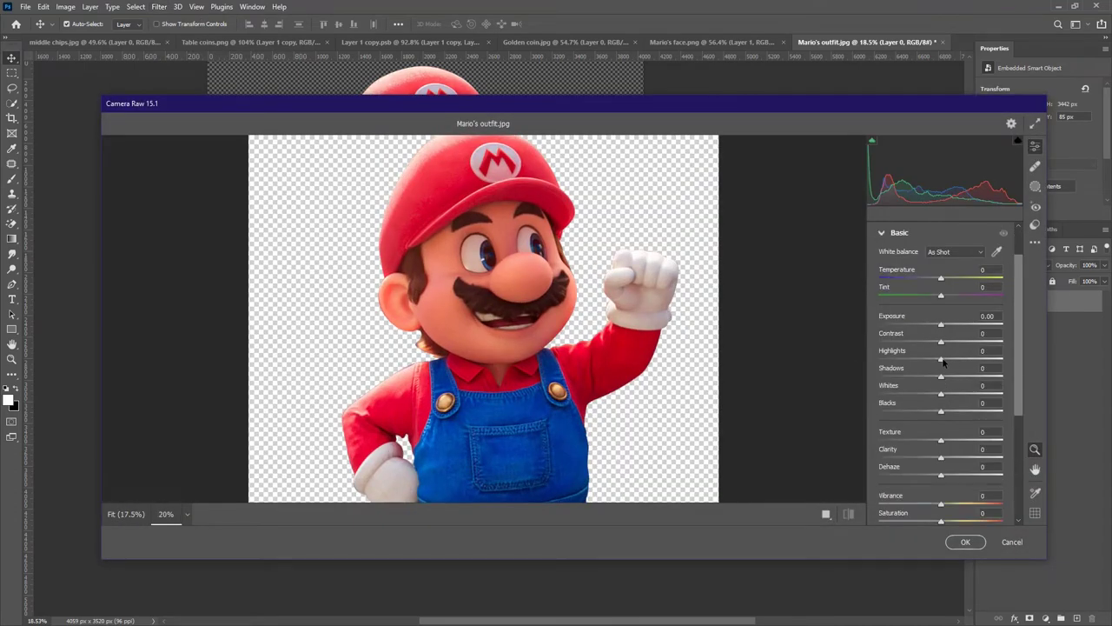
drag(942, 359, 946, 458)
click(944, 324)
click(947, 325)
scroll(1018, 457, down, 5)
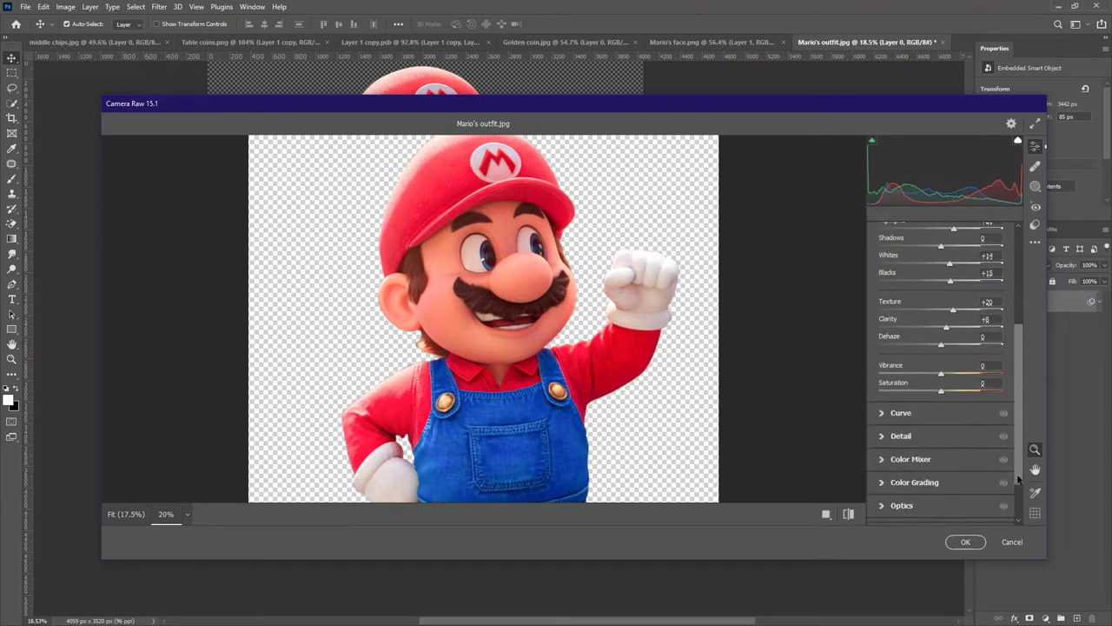
Set the Camera Raw detail values to Sharpening 59, Noise Reduction 45 and Color Noise Reduction 67.
click(885, 442)
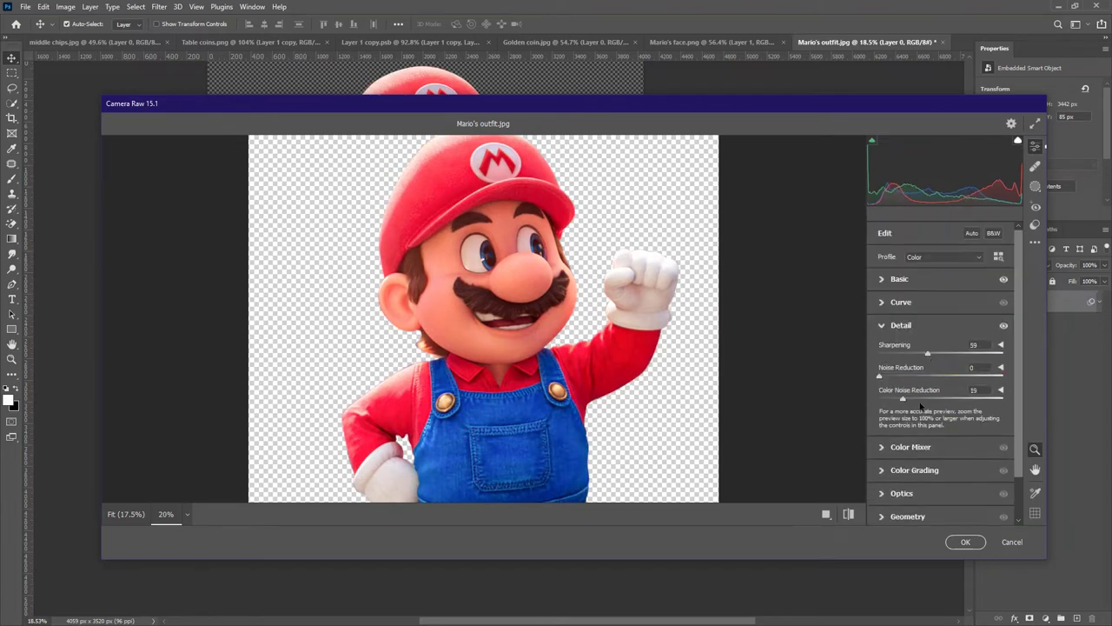
drag(880, 377, 960, 400)
scroll(784, 393, down, 1)
scroll(777, 419, down, 2)
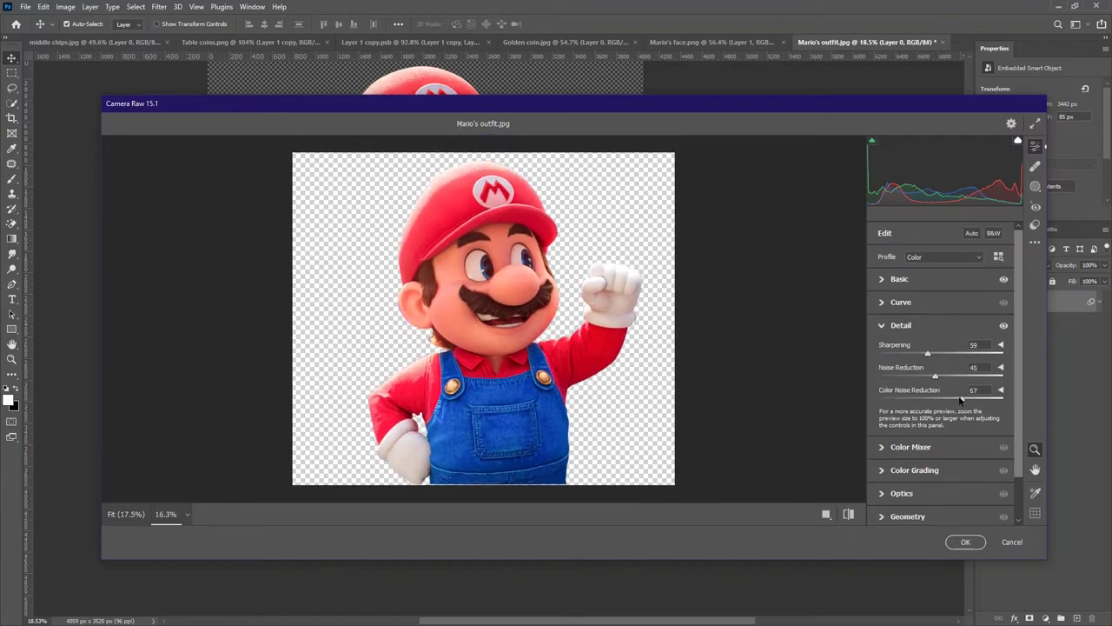
Pull the Highlights far down, set Grain to 50 and apply the Camera Raw filter.
click(887, 279)
drag(954, 363, 851, 363)
drag(1018, 354, 1013, 471)
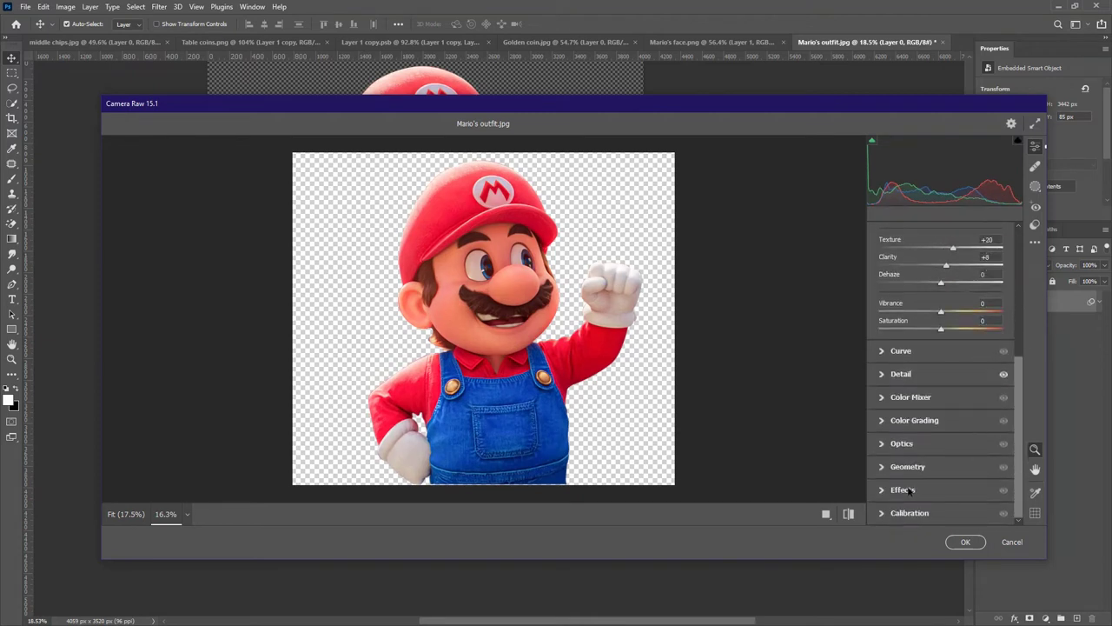
click(909, 490)
drag(881, 470, 910, 474)
scroll(559, 427, up, 4)
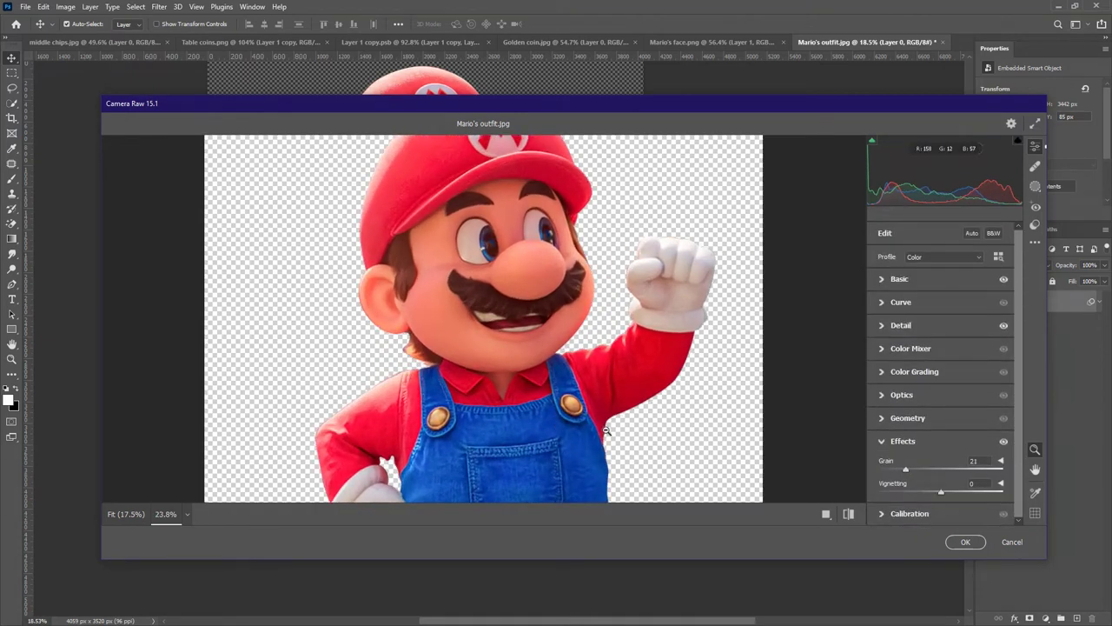
drag(559, 426, 563, 358)
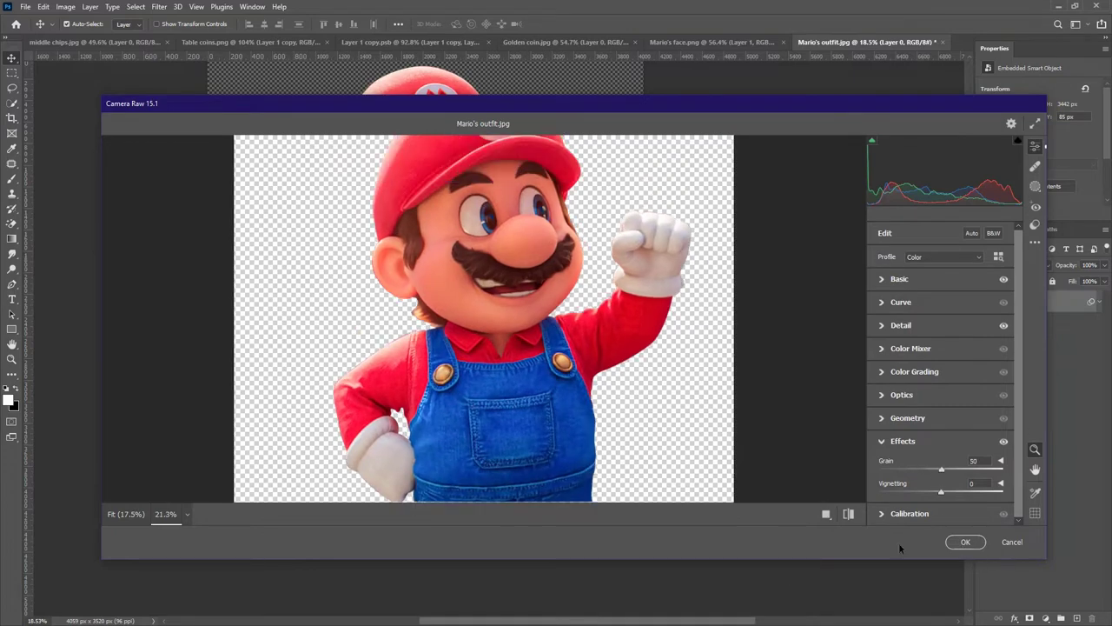
click(965, 541)
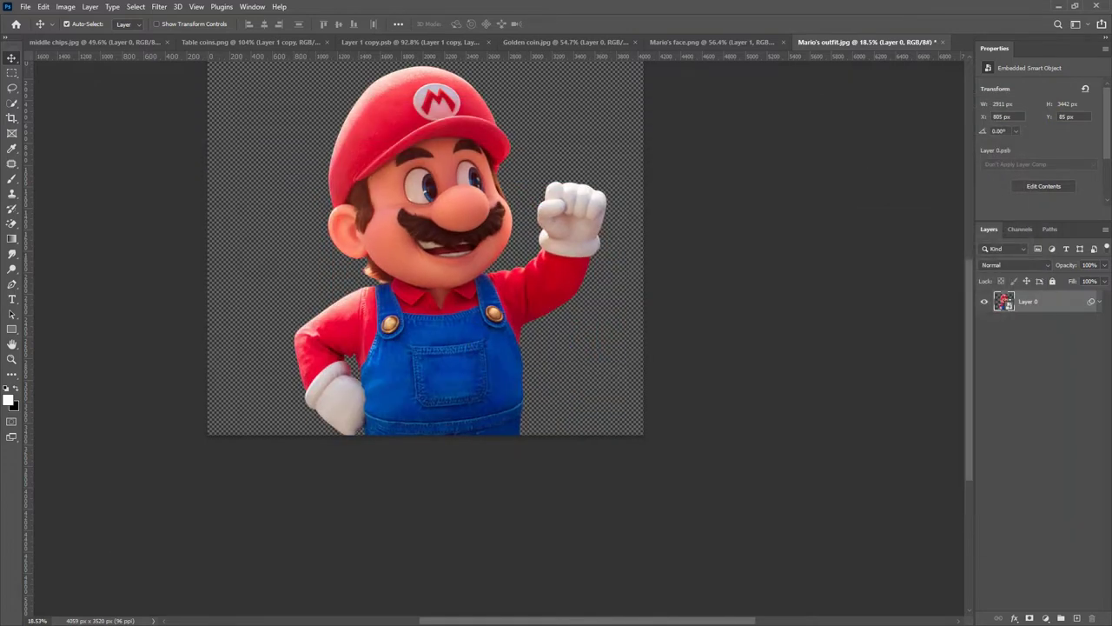
Convert the filtered Mario layer into a new smart object to bake in the Camera Raw filter.
scroll(302, 310, down, 2)
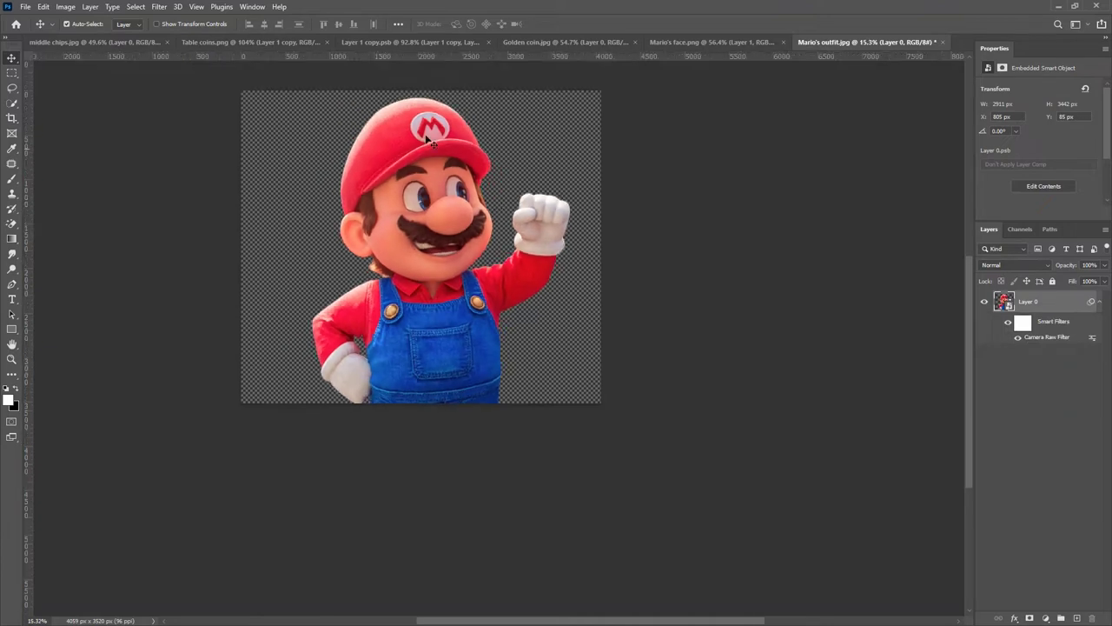
right_click(1078, 306)
click(988, 232)
Start a quick PNG export of the Mario layer and choose the ASSETS folder as the destination.
right_click(1051, 304)
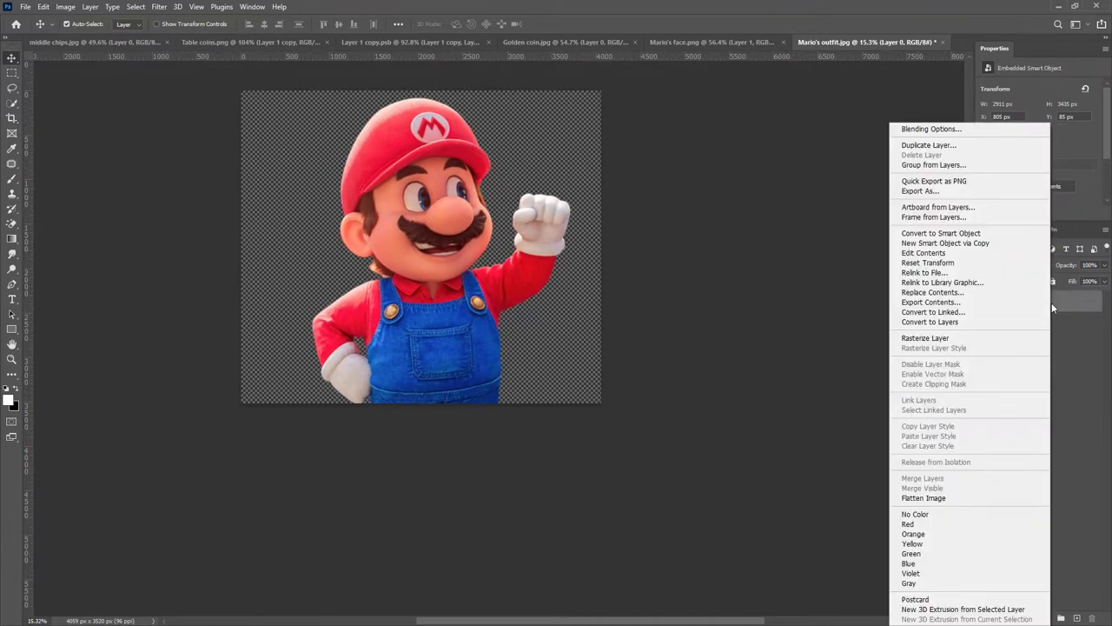
click(936, 185)
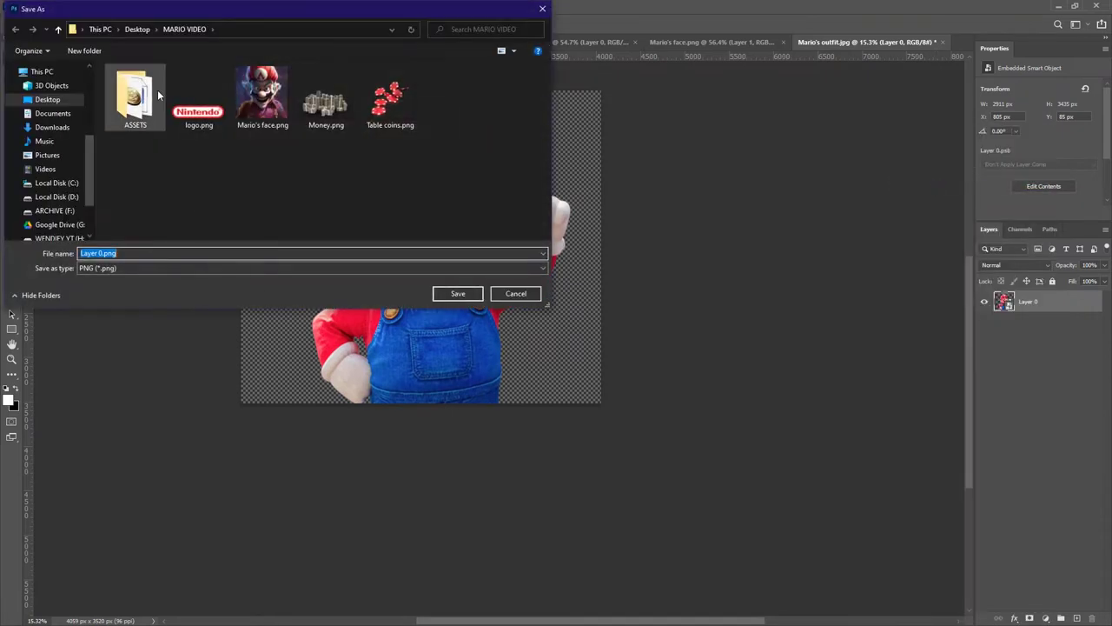
double_click(156, 96)
Name the exported PNG "Mario's Full" and save it.
click(103, 253)
drag(103, 253, 80, 253)
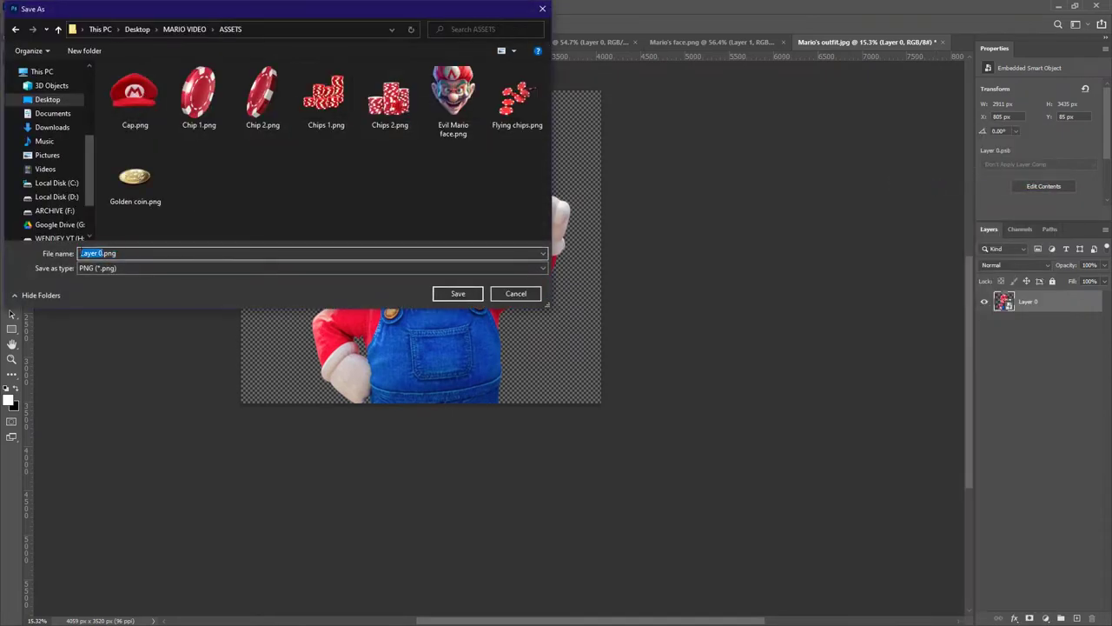
text(Mario)
key(BackSpace)
key(BackSpace)
key(BackSpace)
key(BackSpace)
key(BackSpace)
text(Mario full)
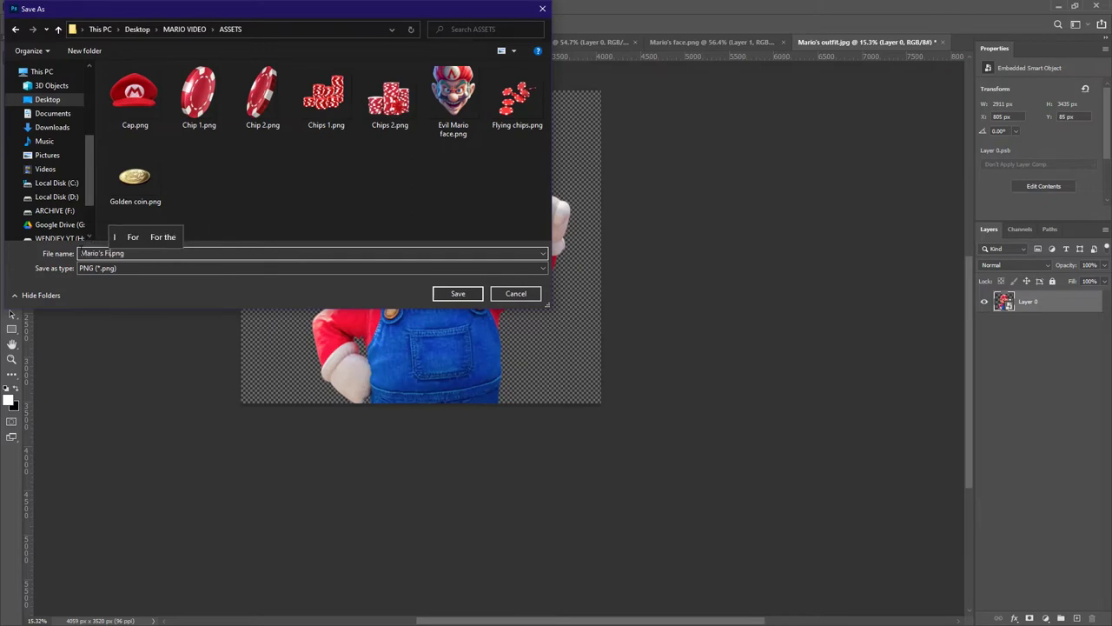
key(Return)
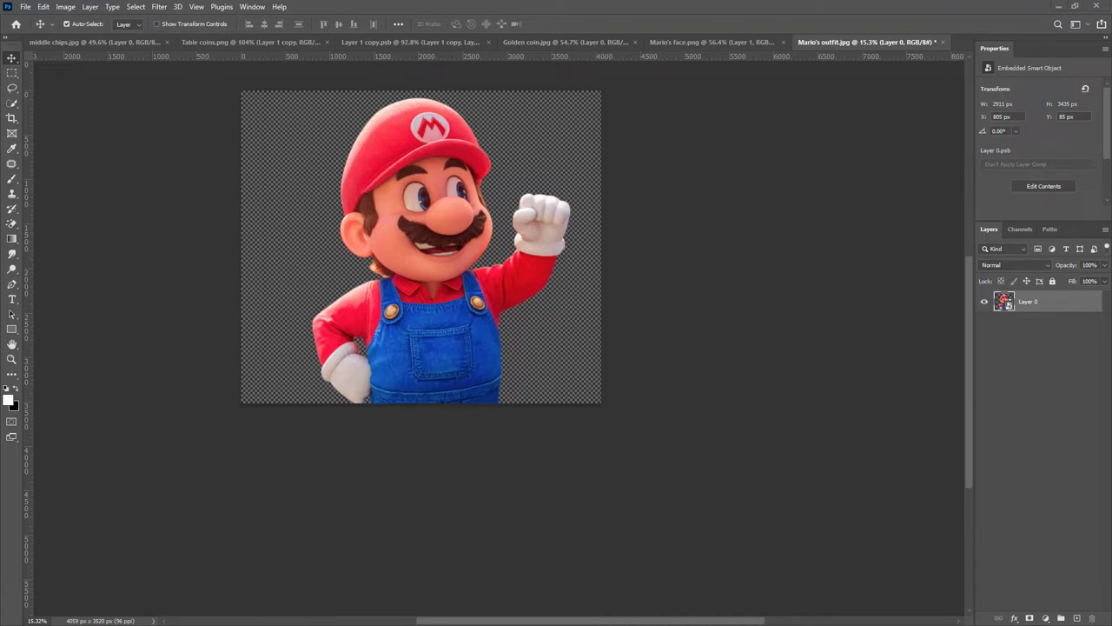
Close the middle chips, Table coins, Layer 1 copy, Mario's face and Mario's outfit documents without saving changes.
click(167, 42)
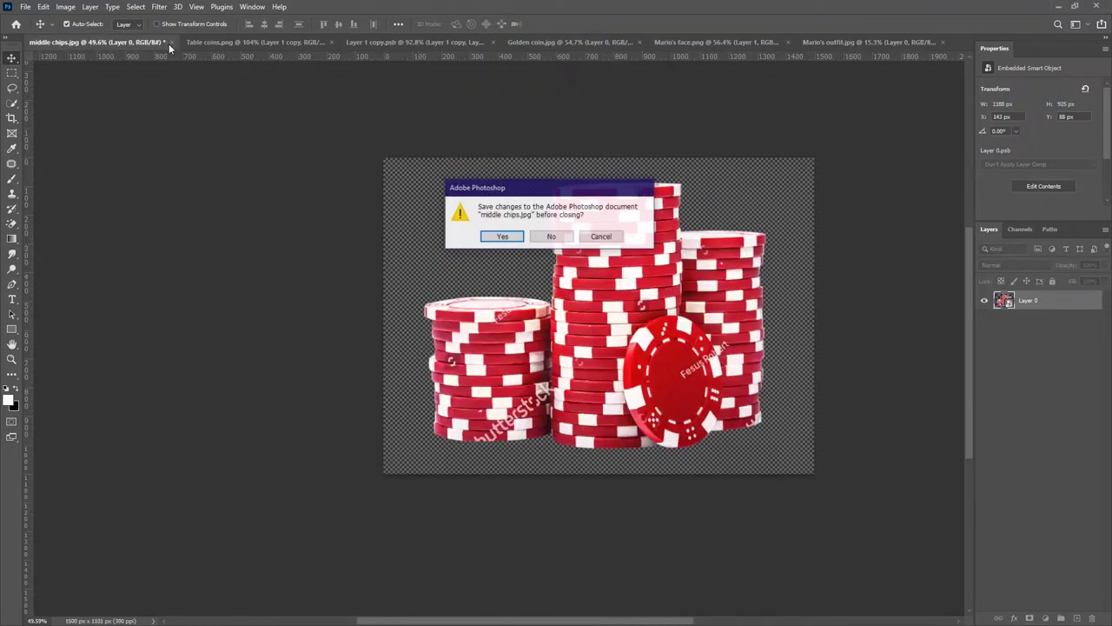
key(n)
click(182, 42)
key(n)
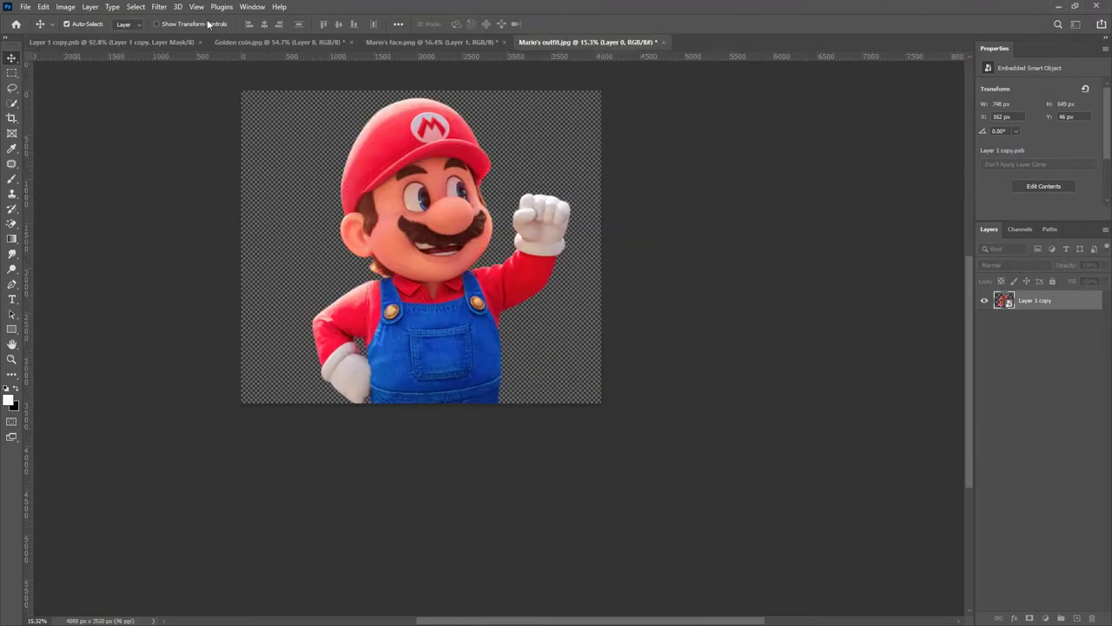
click(200, 42)
click(319, 41)
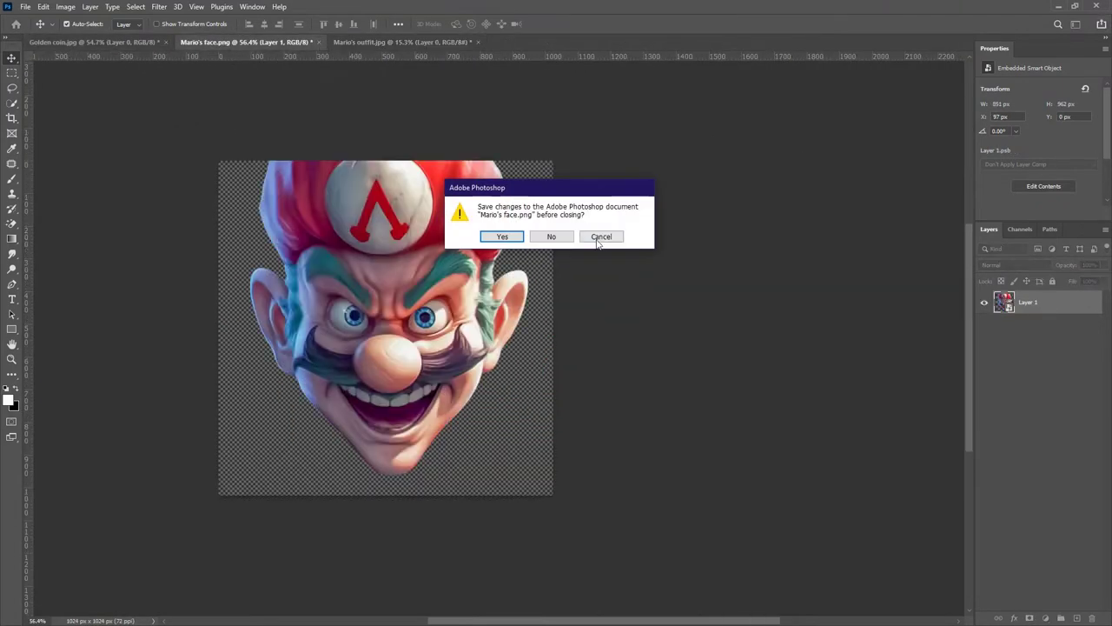
key(n)
click(326, 42)
key(n)
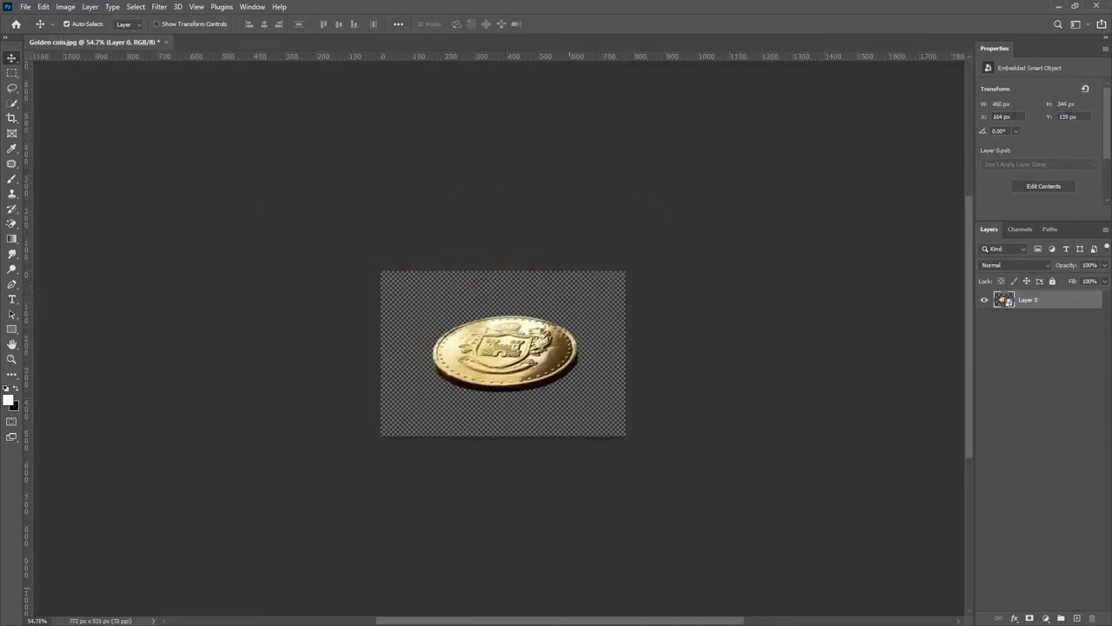
Open Money.png and Mario's hands.jpeg as separate documents.
drag(361, 113, 280, 40)
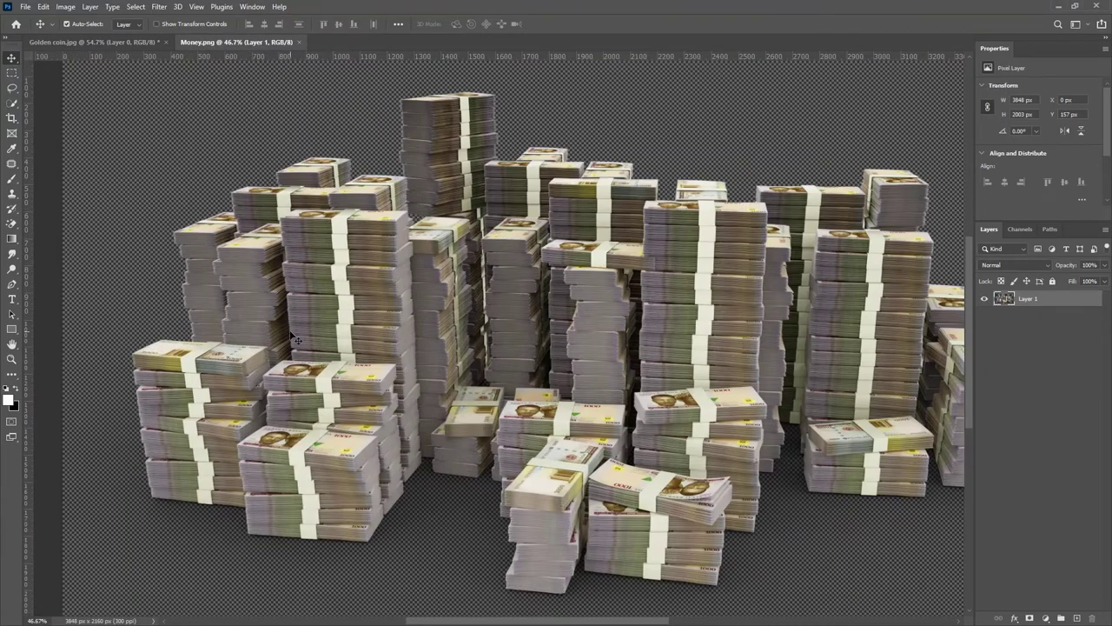
scroll(298, 340, down, 3)
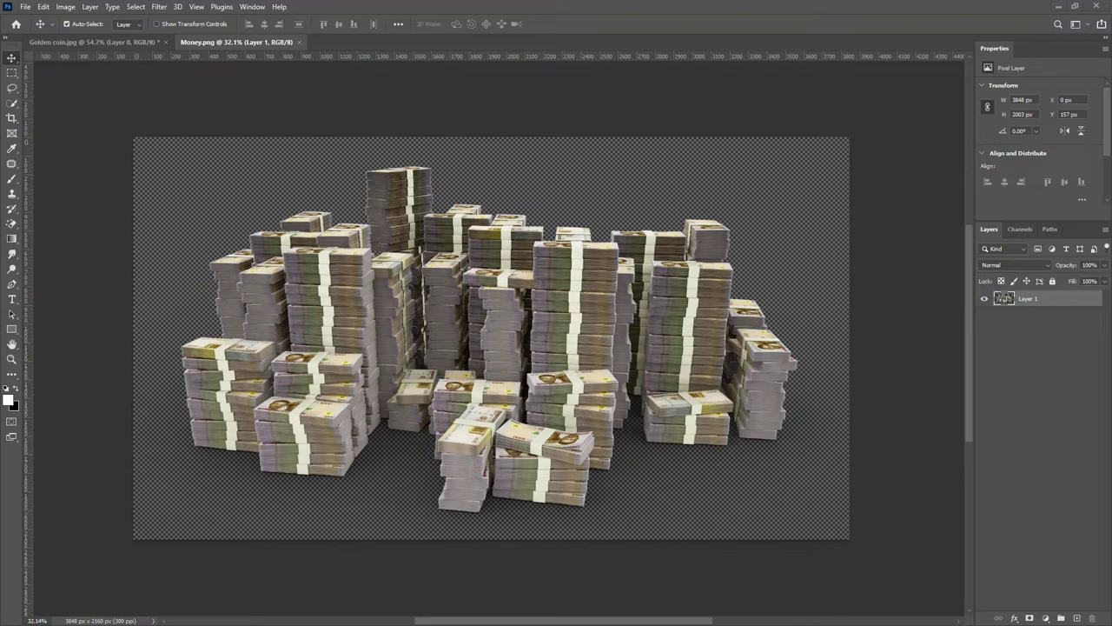
drag(429, 187, 408, 39)
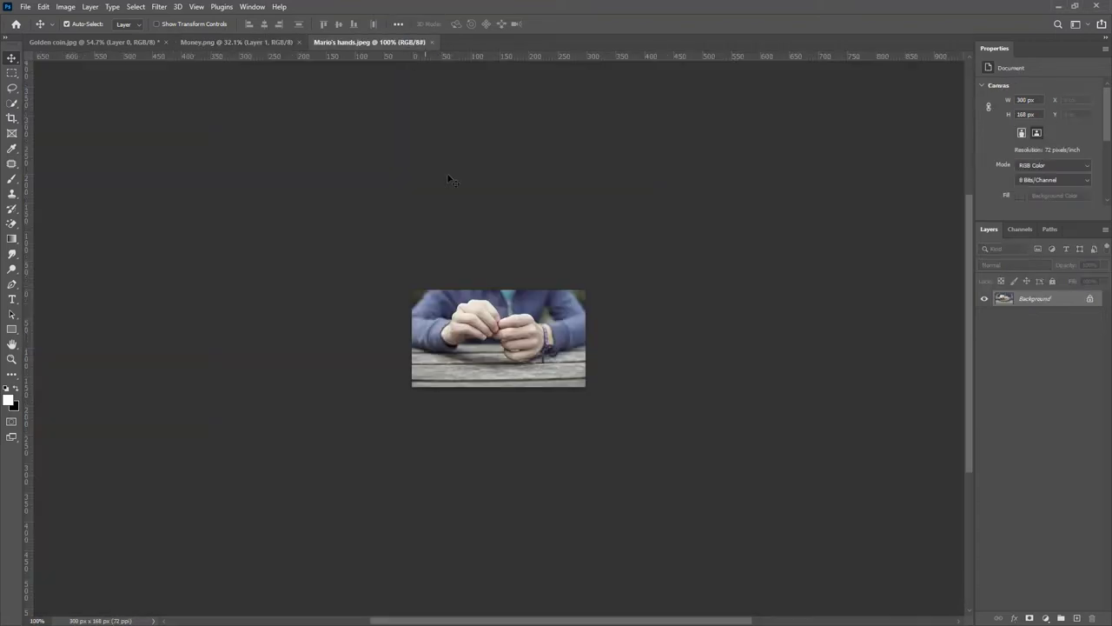
scroll(352, 332, down, 9)
scroll(358, 329, up, 7)
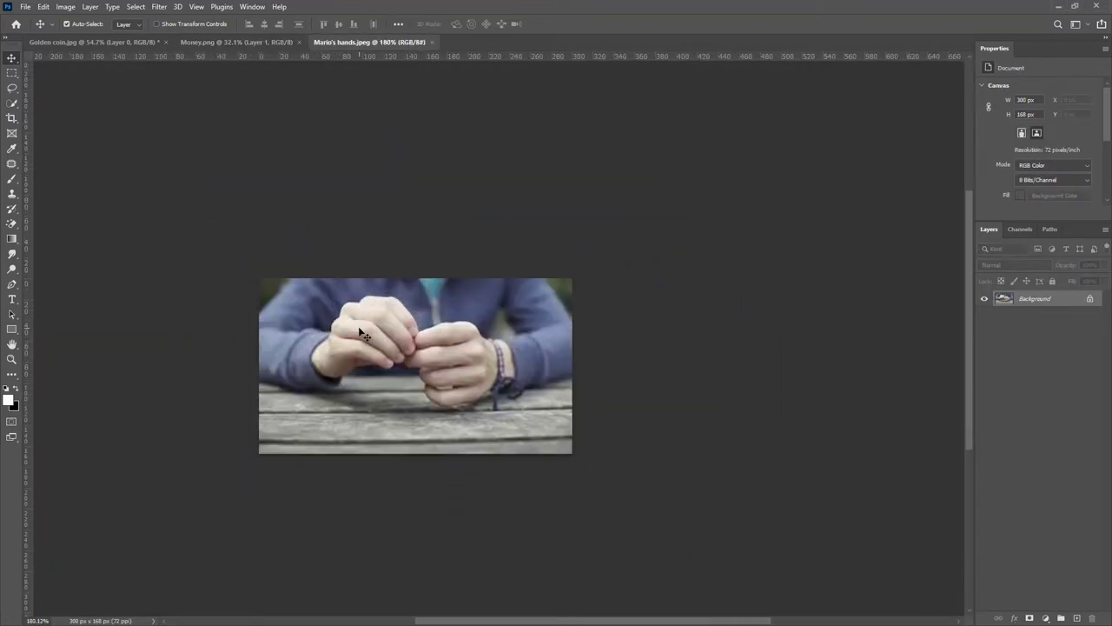
drag(404, 314, 413, 383)
scroll(363, 378, up, 2)
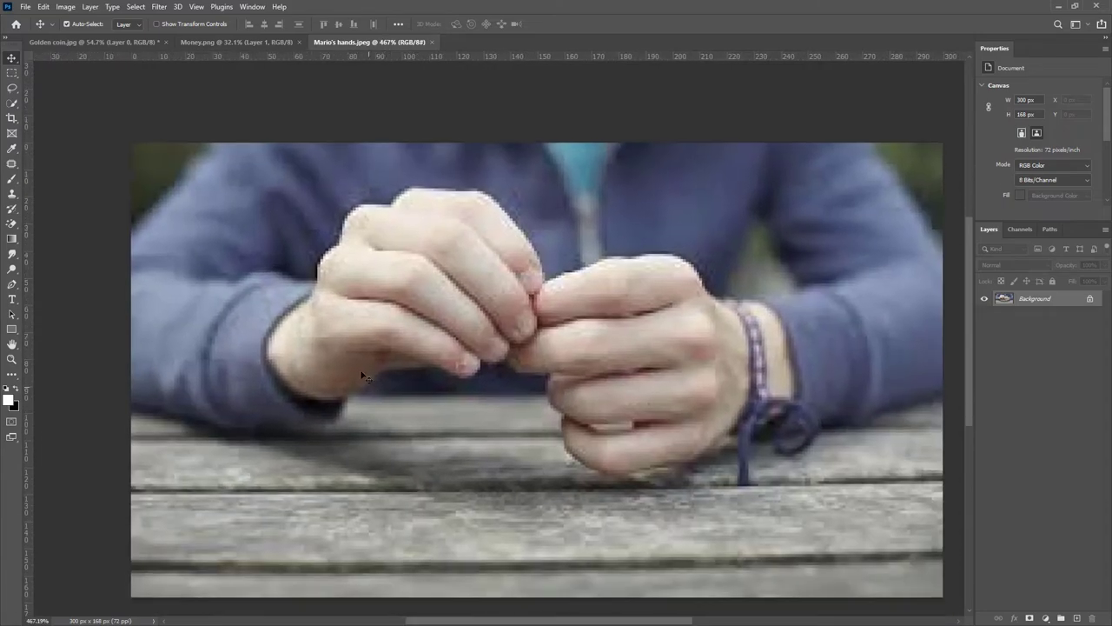
Trace a closed Pen tool path around the hand on the left side of the photo.
key(p)
scroll(322, 283, up, 1)
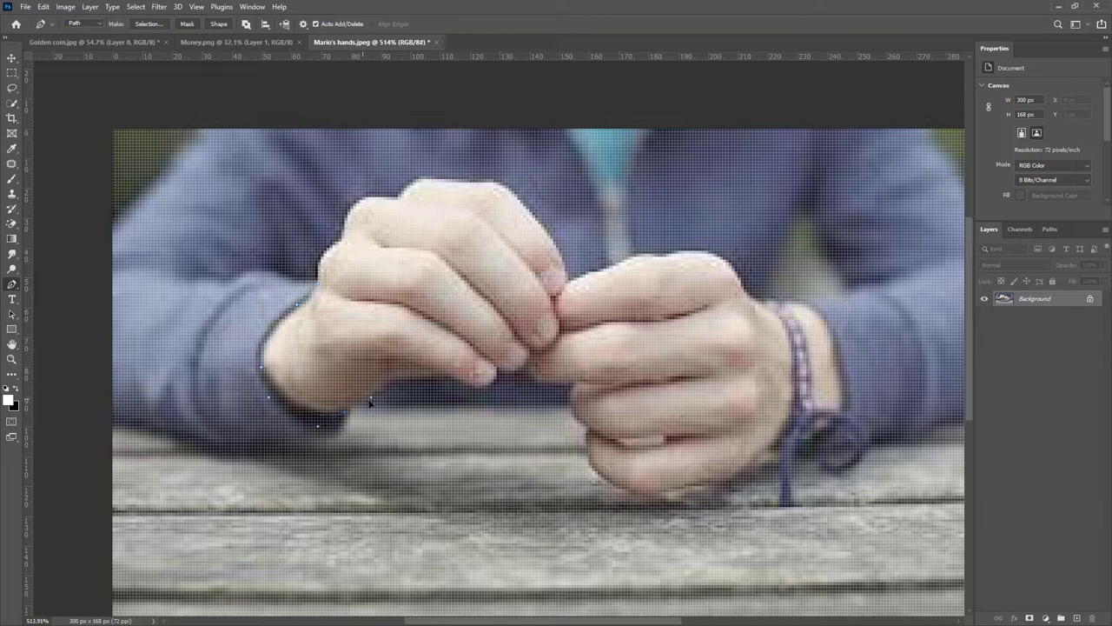
scroll(376, 394, down, 3)
scroll(374, 395, up, 1)
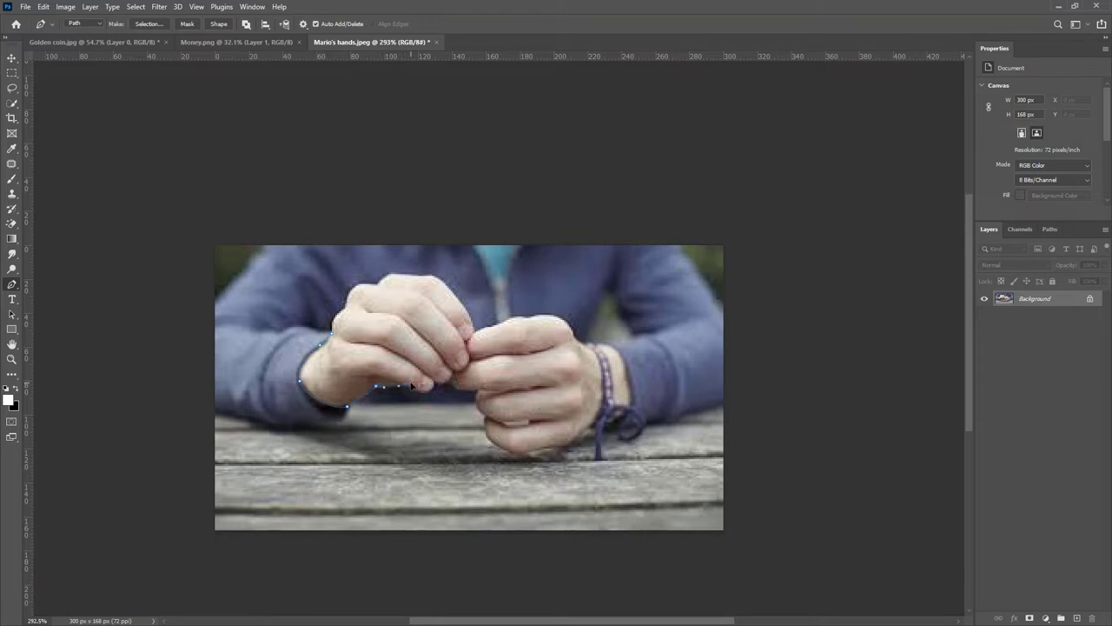
click(455, 372)
click(430, 274)
click(388, 276)
drag(359, 285, 352, 287)
Convert the path to a selection and mask the layer so only the traced hand remains.
right_click(407, 337)
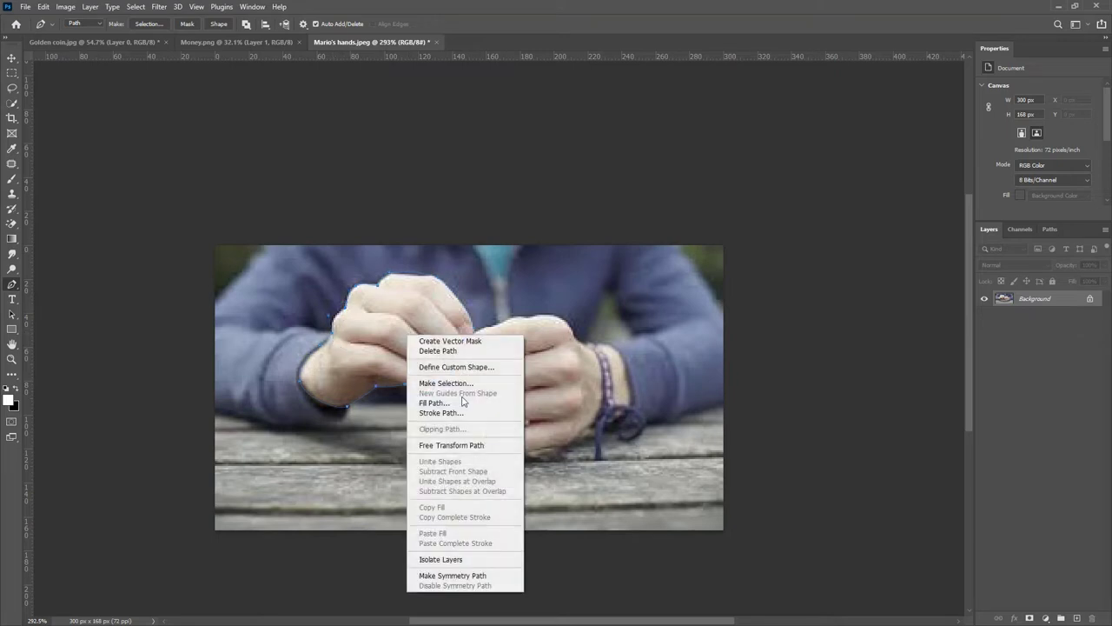
click(445, 383)
click(790, 244)
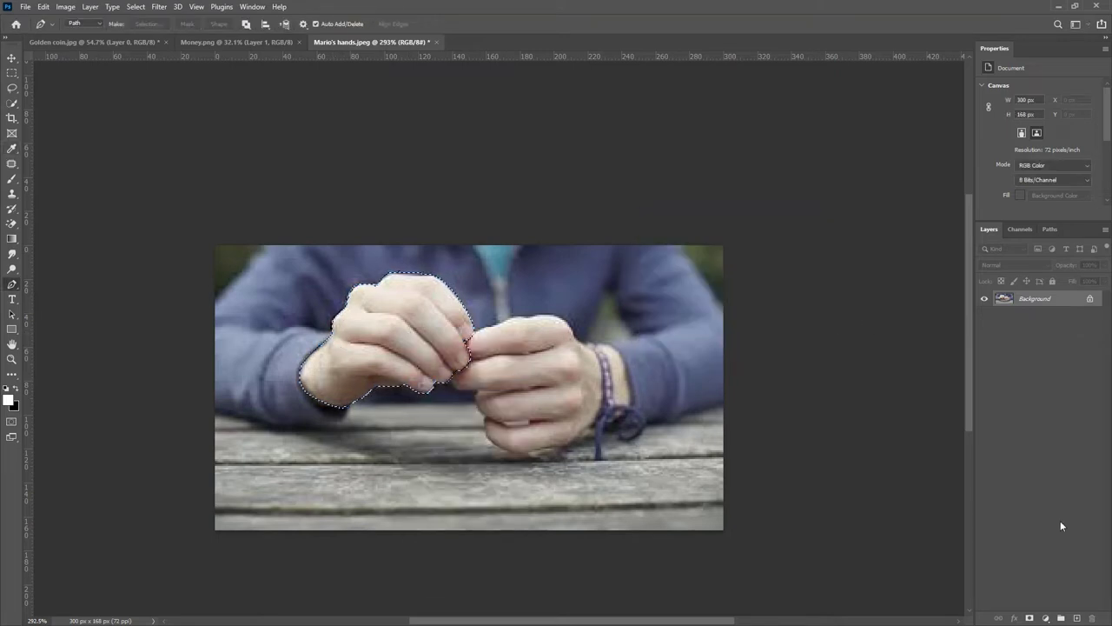
click(1031, 619)
scroll(391, 337, down, 1)
Reposition the hand and extend the canvas with the Crop tool to about 936 x 812 px.
key(v)
drag(391, 324, 452, 350)
key(c)
drag(459, 268, 459, 138)
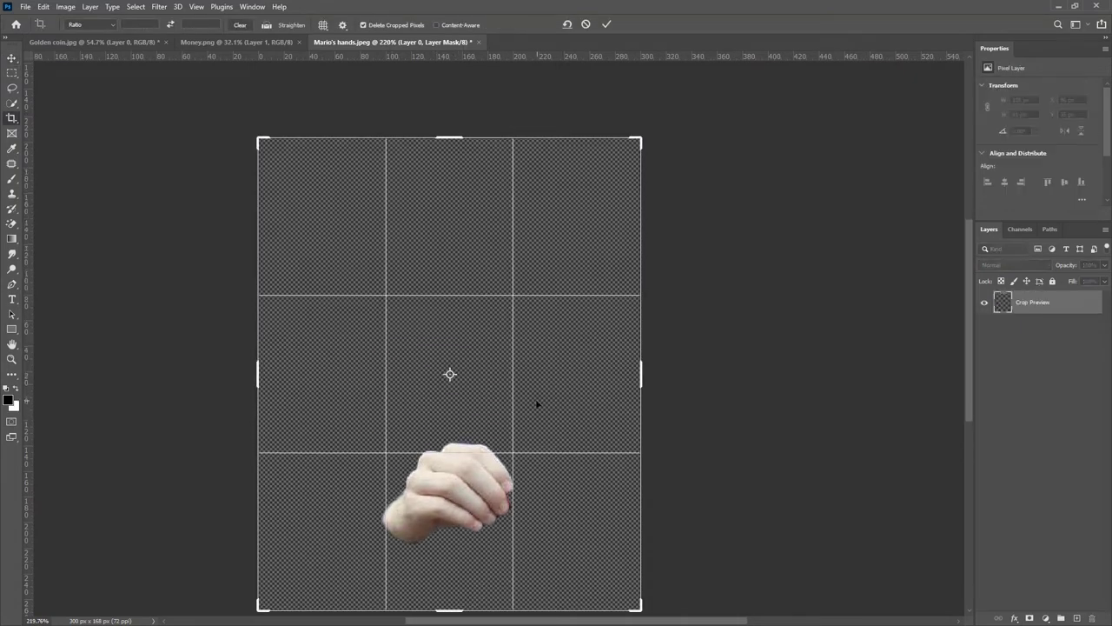
scroll(535, 402, down, 4)
drag(578, 485, 745, 600)
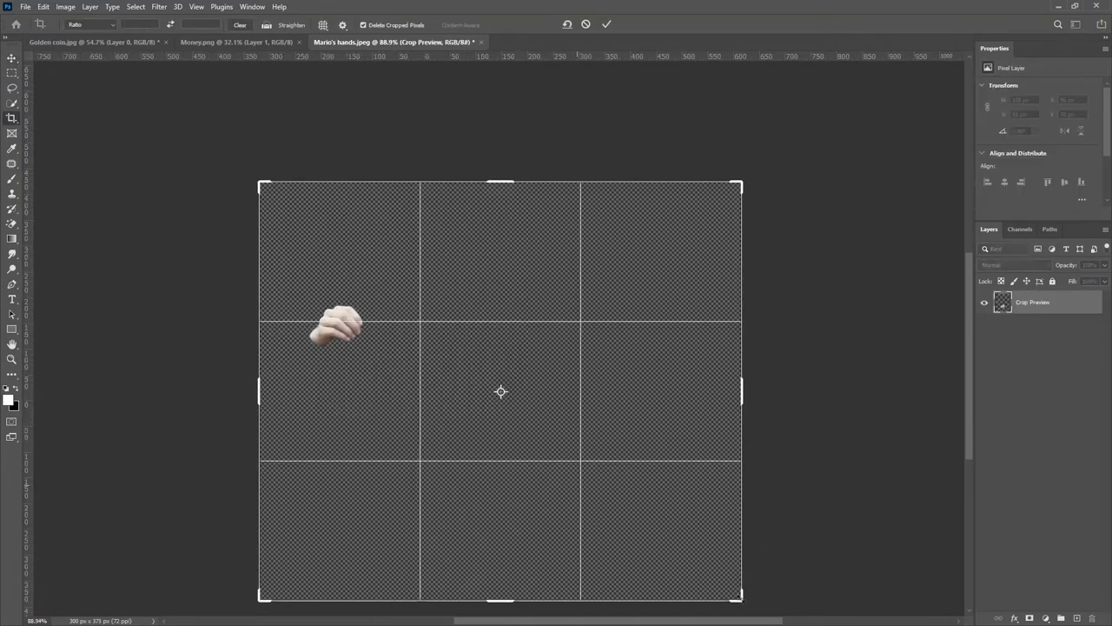
click(607, 25)
Move the hand toward the canvas centre and extend the canvas with the Crop tool to about 1917 x 1499 px.
scroll(415, 417, down, 1)
key(v)
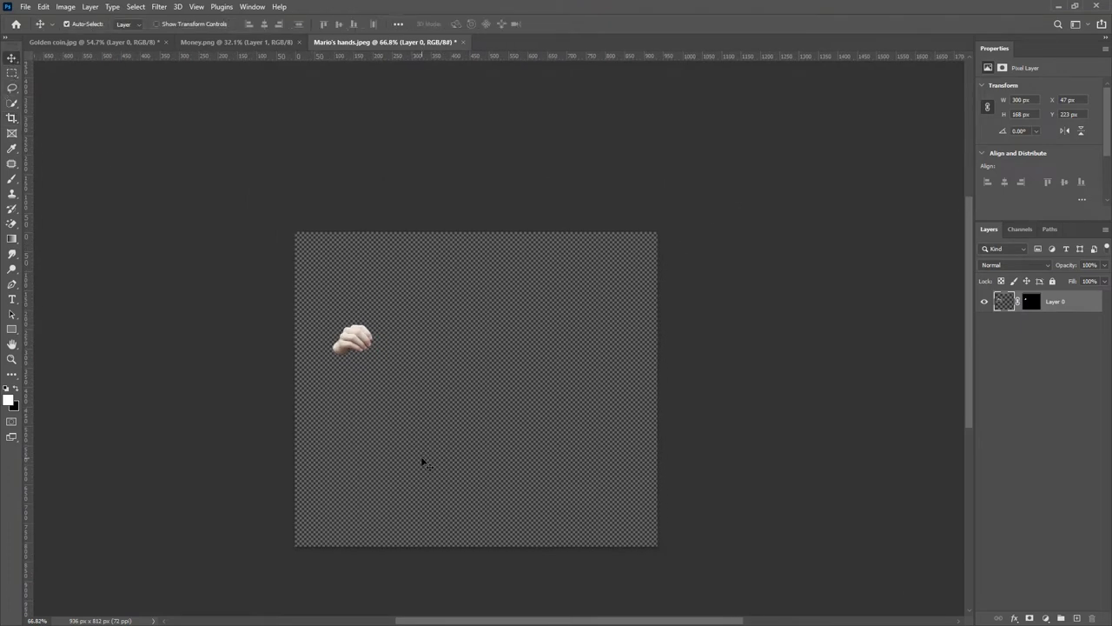
drag(358, 348, 443, 393)
scroll(489, 391, down, 1)
scroll(489, 392, up, 1)
scroll(502, 417, down, 2)
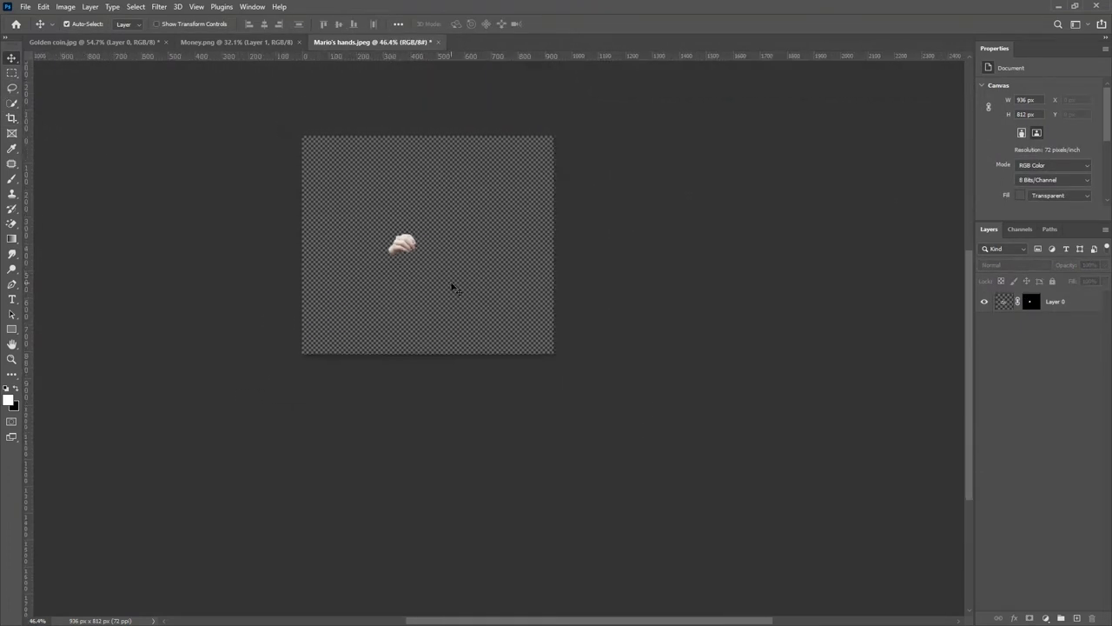
key(c)
drag(549, 351, 666, 435)
click(606, 24)
Scale the hand layer up to about 3418 x 1914 px and position the hand within the canvas.
key(v)
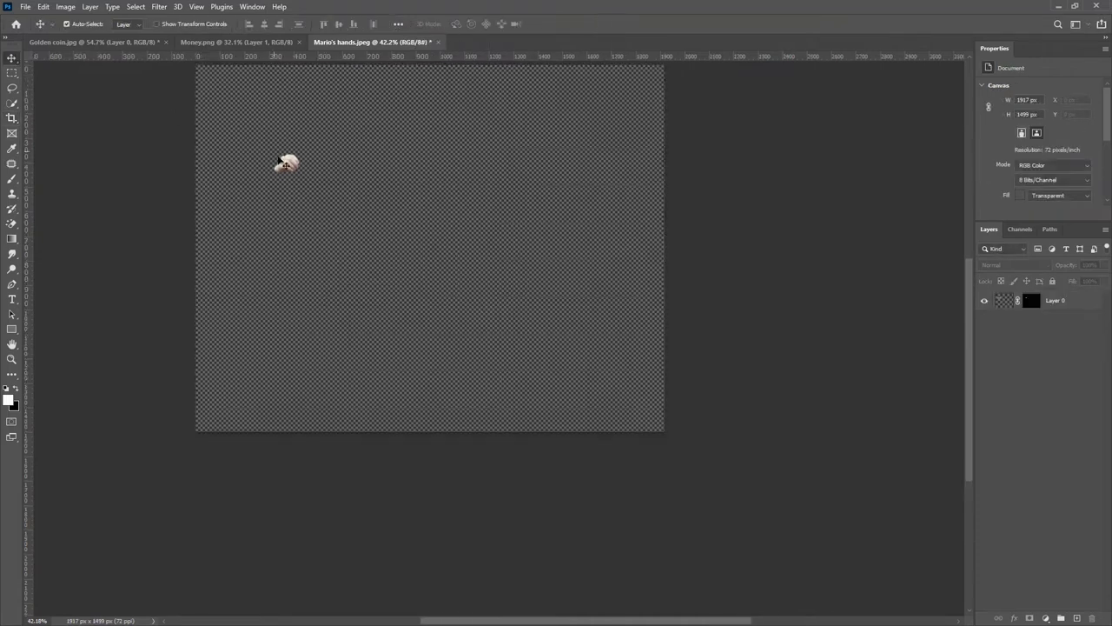
drag(287, 166, 336, 219)
key(ctrl+t)
drag(255, 29, 625, 59)
drag(278, 161, 425, 241)
scroll(397, 215, down, 2)
drag(278, 171, 378, 204)
drag(744, 415, 792, 442)
click(571, 25)
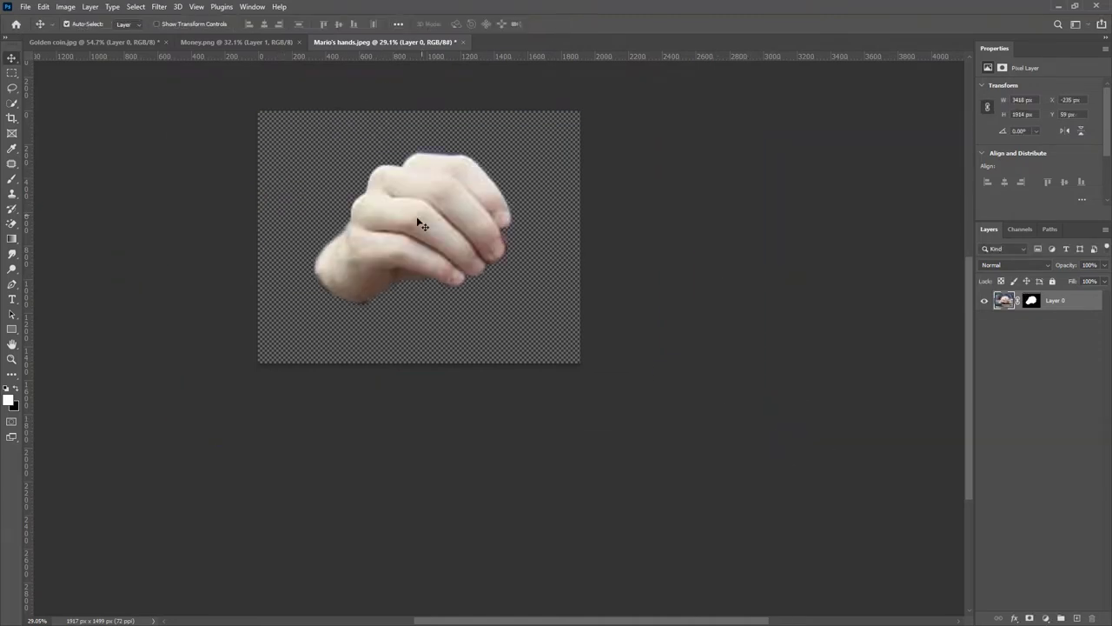
Enlarge the hand layer further to about 4392 x 2460 px and recentre the hand on the canvas.
scroll(417, 223, down, 2)
key(ctrl+t)
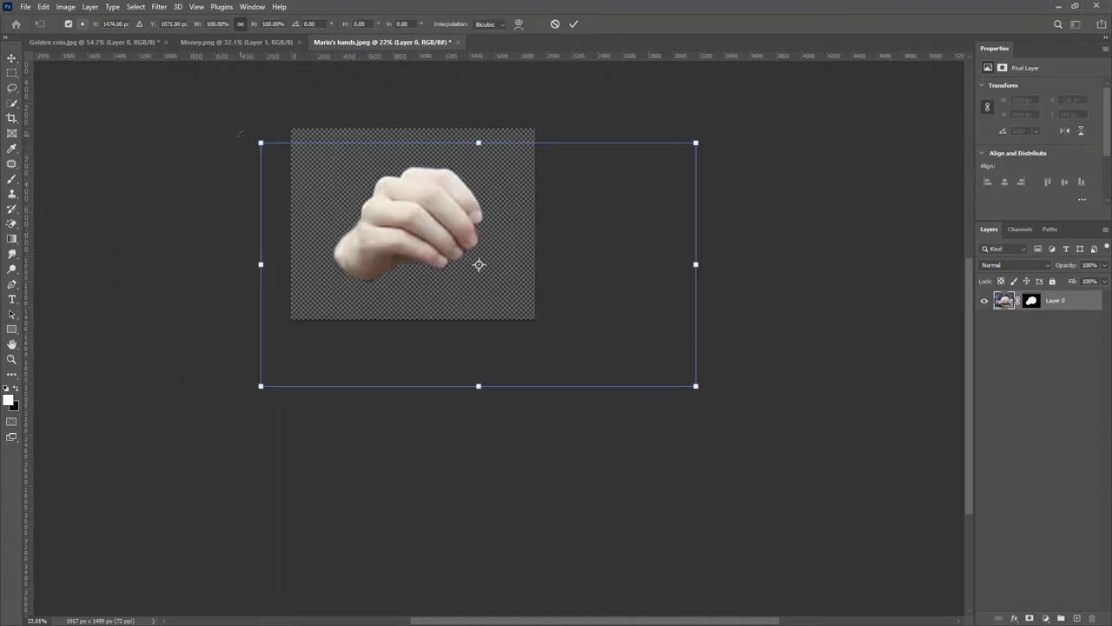
drag(260, 142, 136, 72)
drag(369, 171, 461, 167)
click(574, 23)
scroll(446, 186, down, 1)
Convert the hand layer to a smart object and open the Camera Raw Filter for it.
right_click(1070, 315)
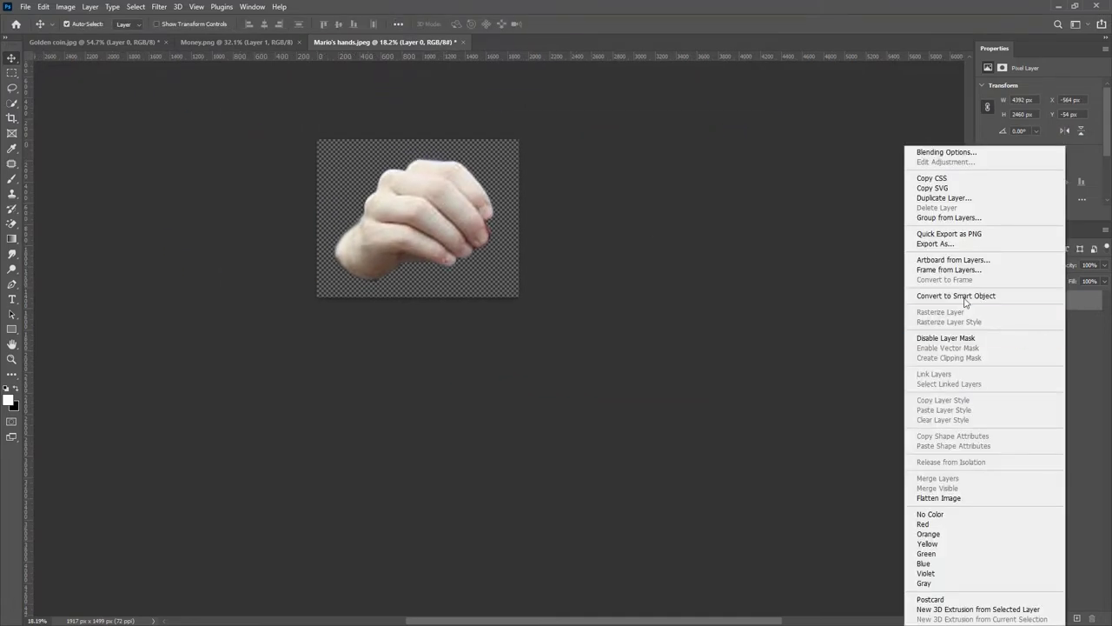
click(447, 209)
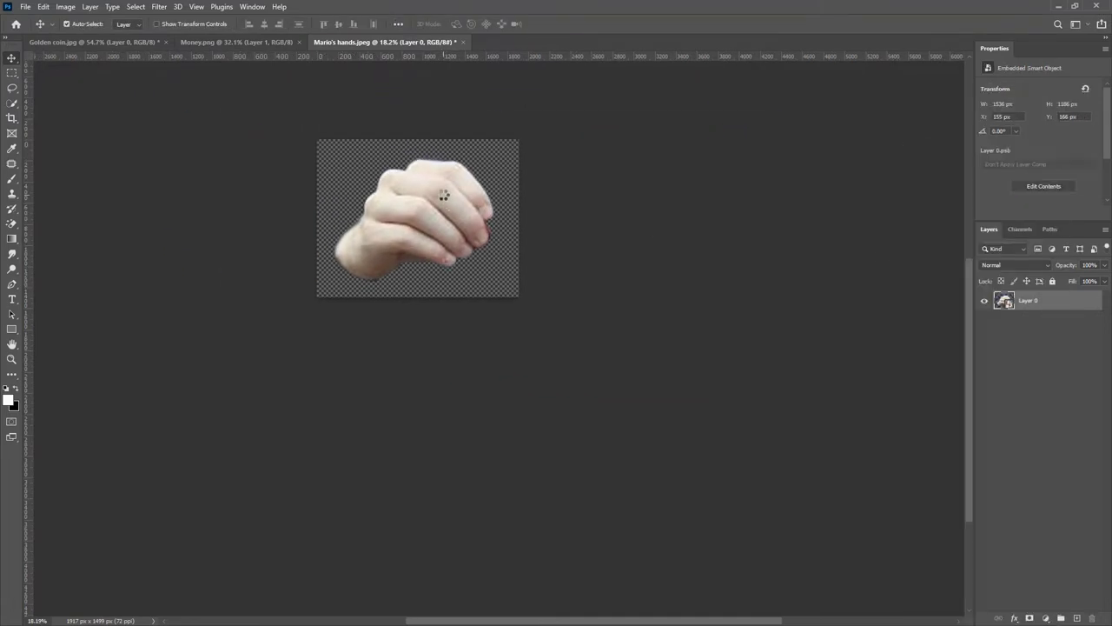
click(159, 6)
click(196, 19)
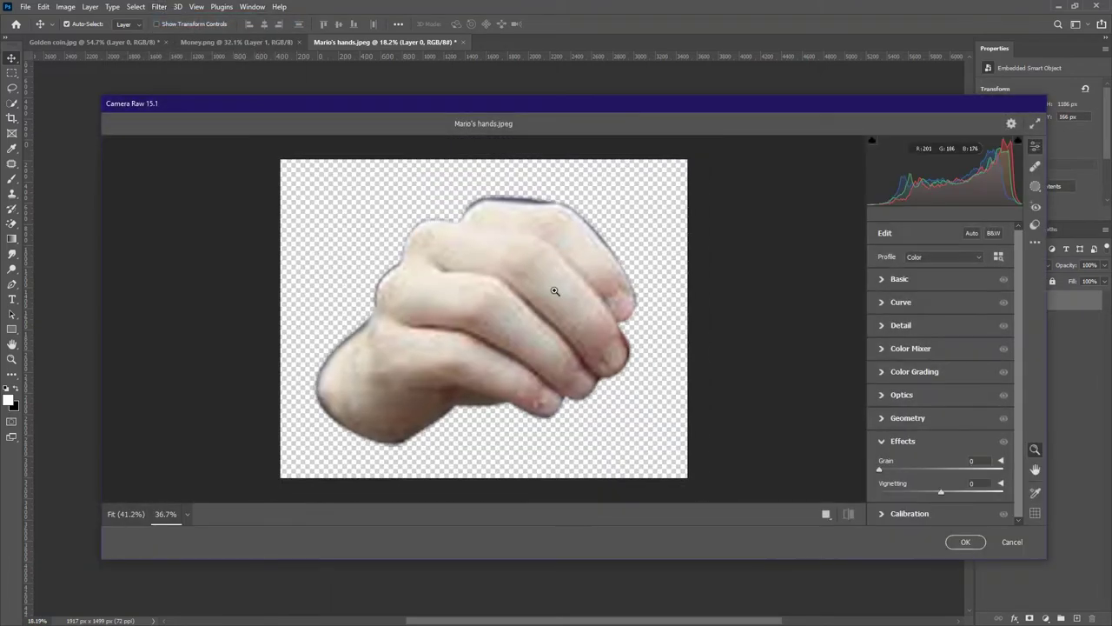
Set Contrast +82, Highlights -100, Shadows -100, Whites +2, Blacks +72, Texture +44 and Clarity +54 for the hand.
click(900, 279)
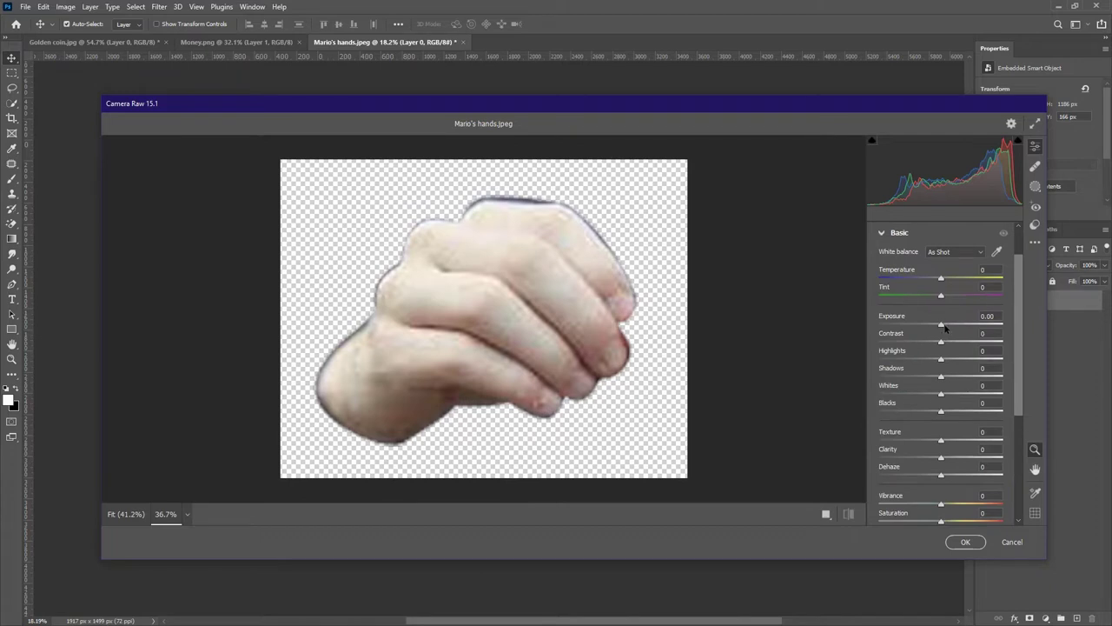
drag(963, 342, 992, 341)
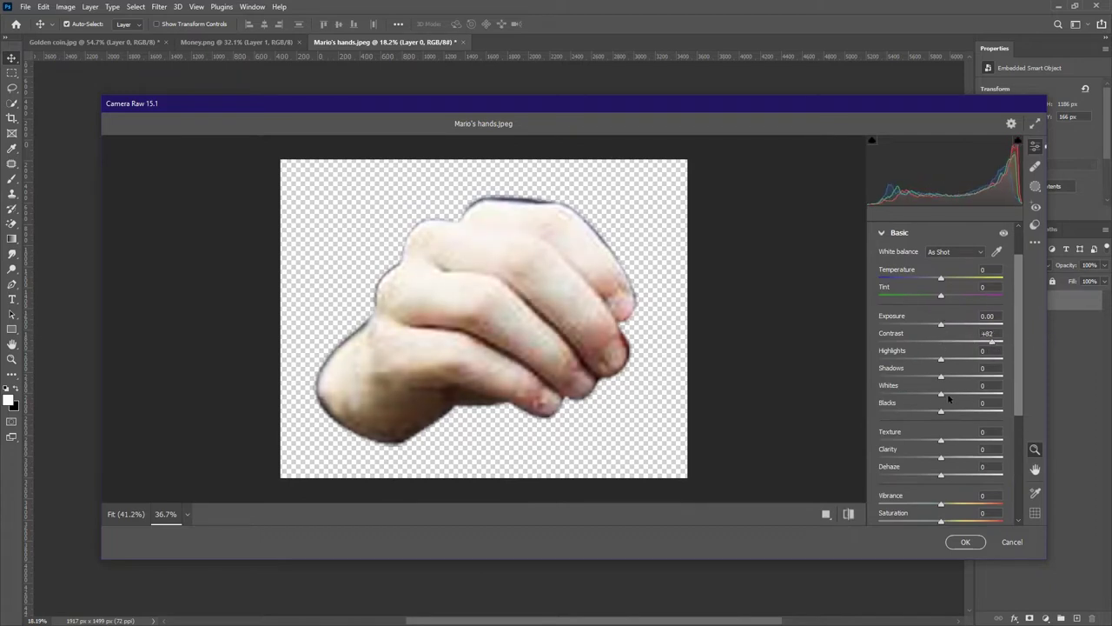
drag(953, 378, 805, 367)
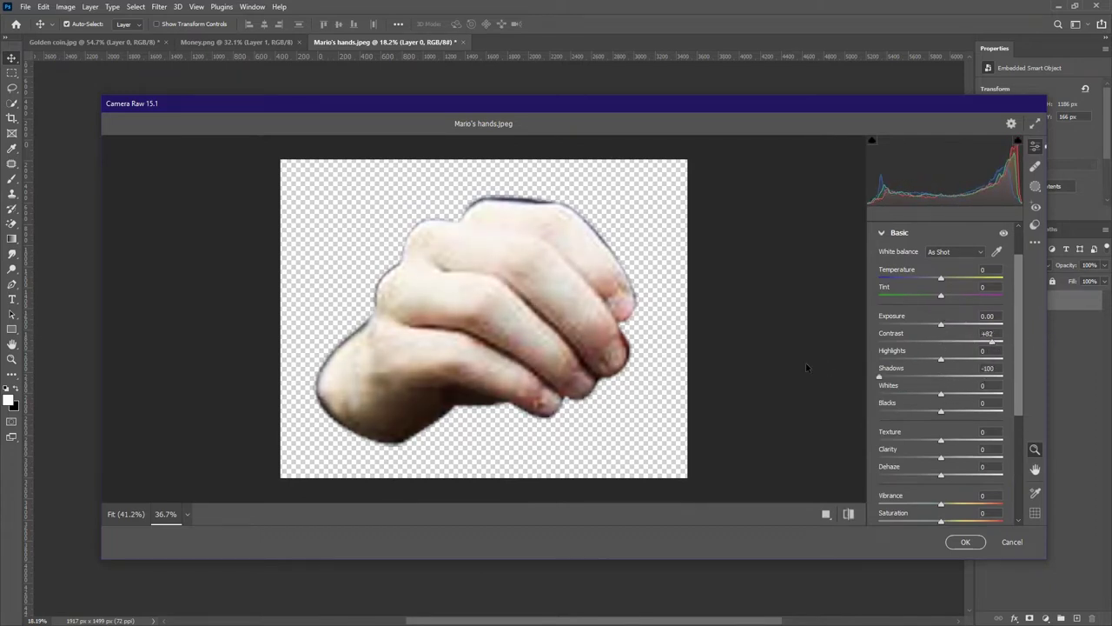
drag(942, 359, 878, 359)
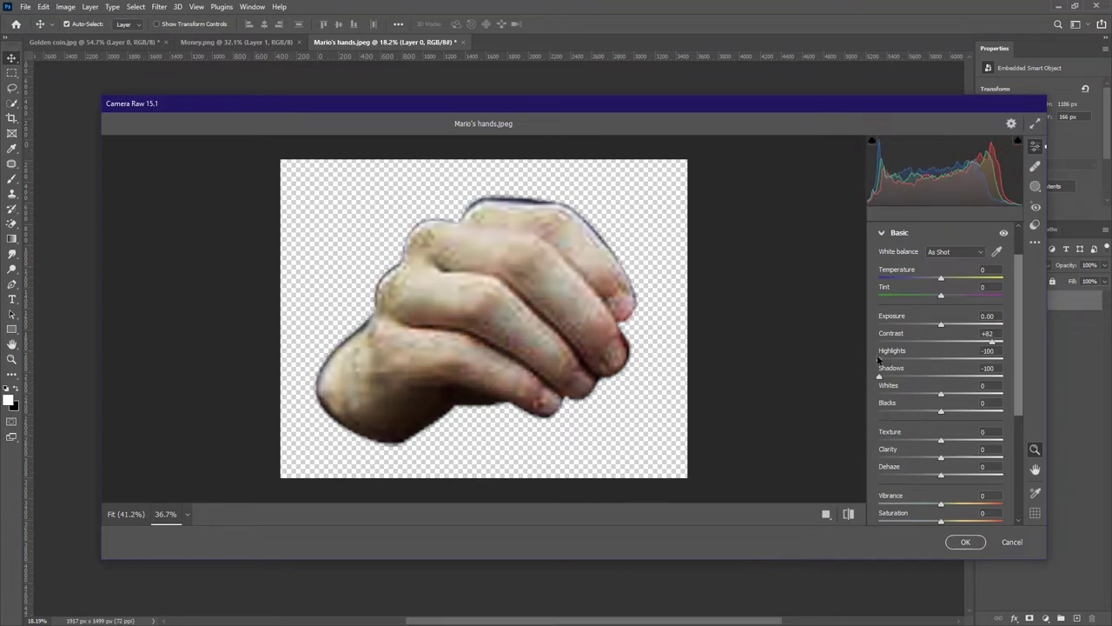
drag(942, 394, 975, 458)
scroll(540, 331, down, 3)
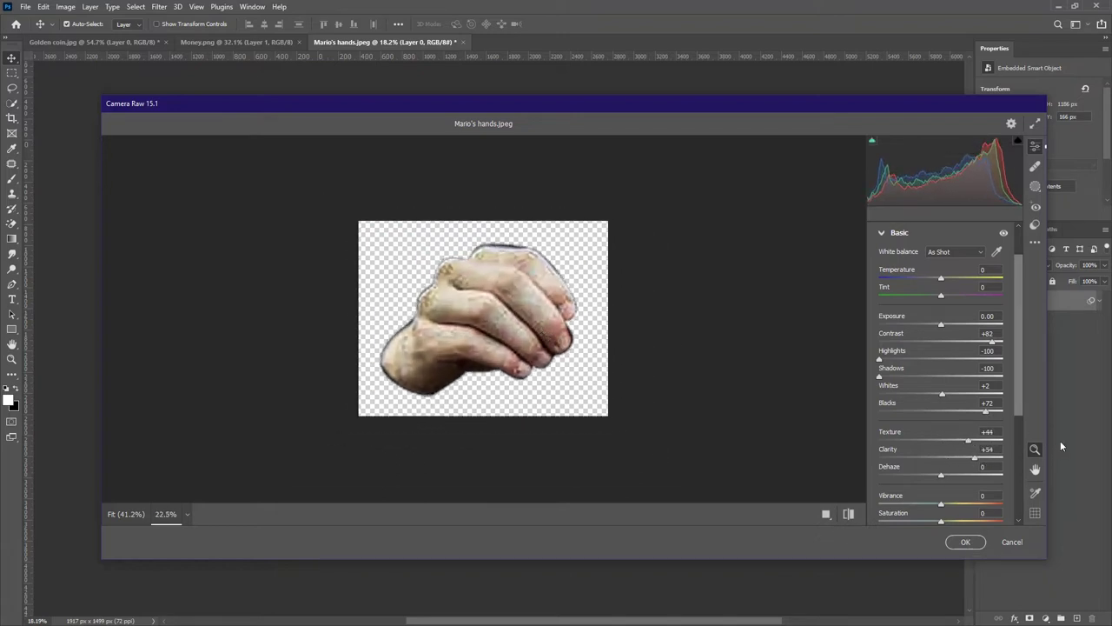
Set Sharpening to 74 and both Noise Reduction and Color Noise Reduction to 100, and apply the Camera Raw Filter.
drag(1024, 408, 1023, 463)
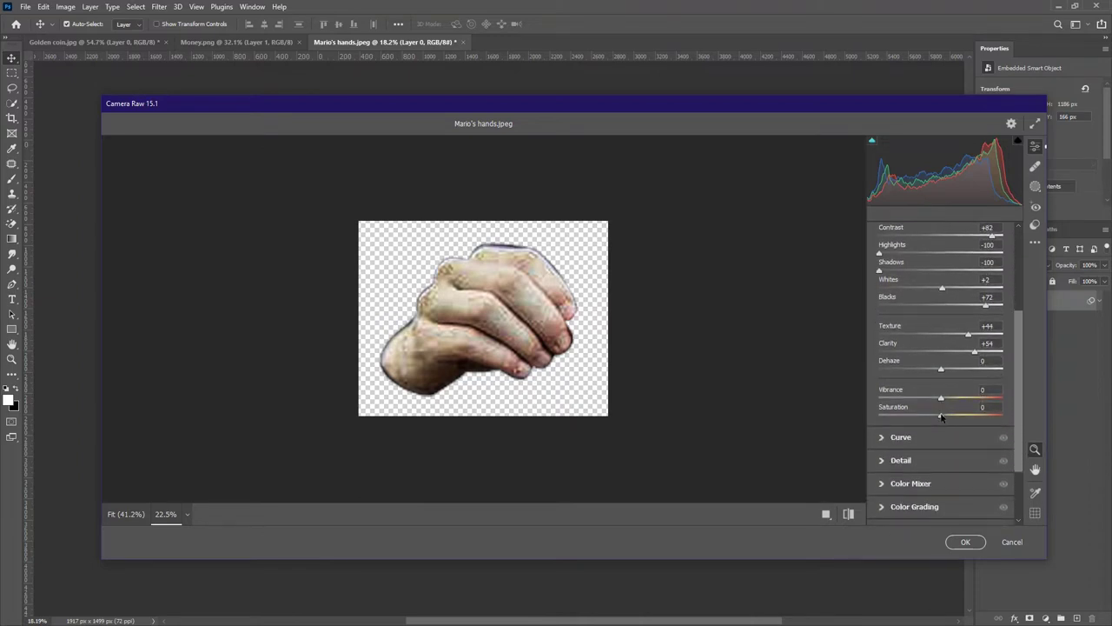
click(888, 461)
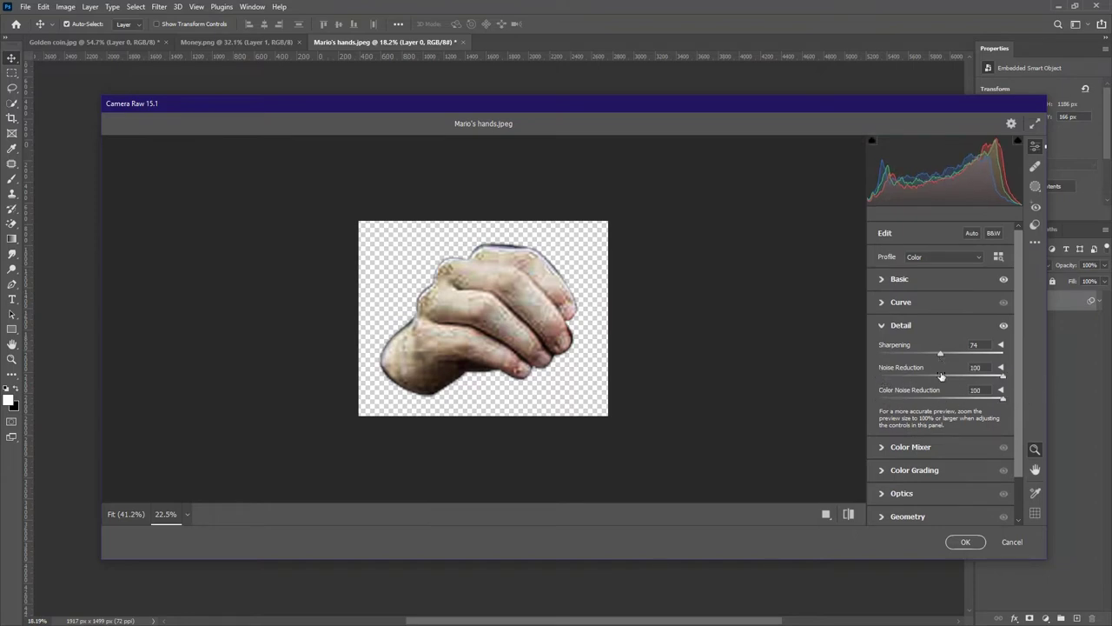
scroll(985, 460, down, 2)
click(884, 494)
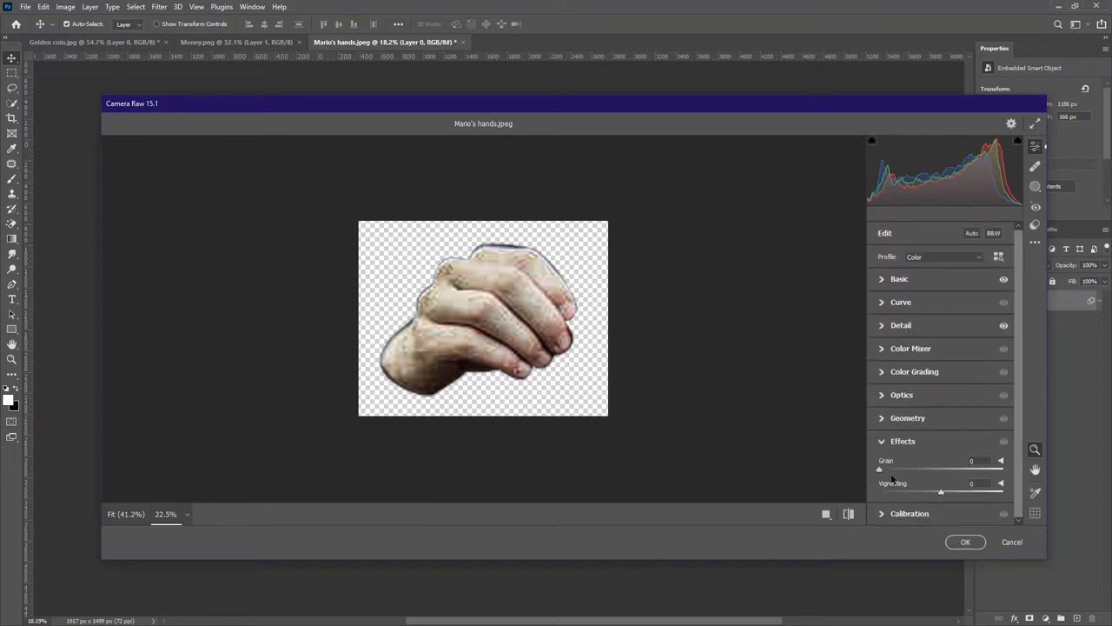
click(956, 538)
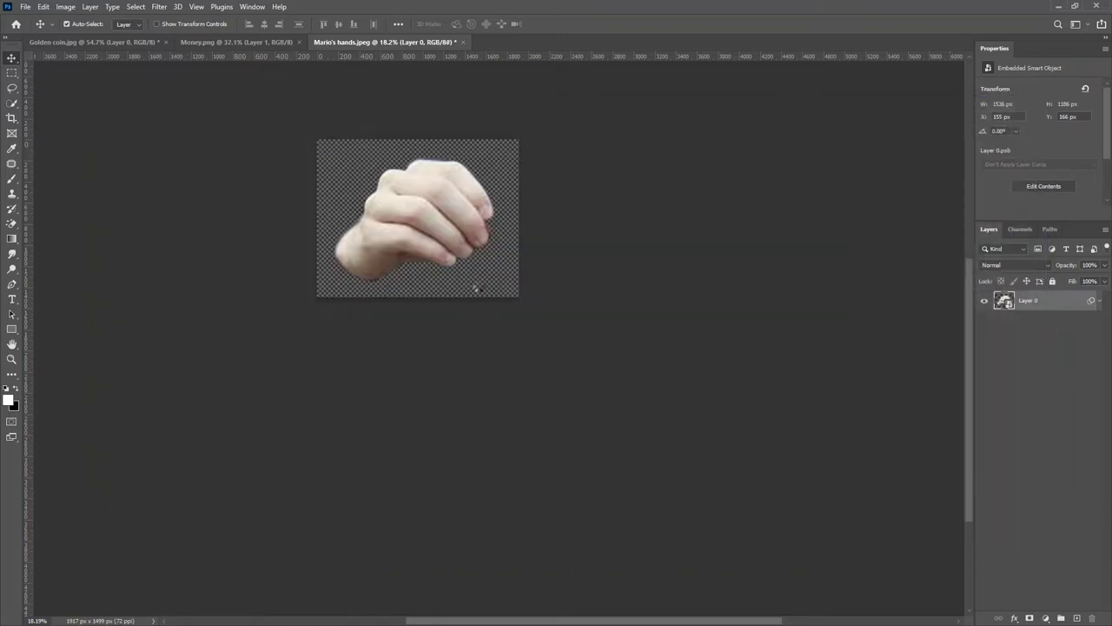
Duplicate the hand layer, clear the copy's smart filters and hide the original layer.
scroll(472, 163, down, 2)
drag(466, 170, 454, 235)
scroll(454, 302, up, 1)
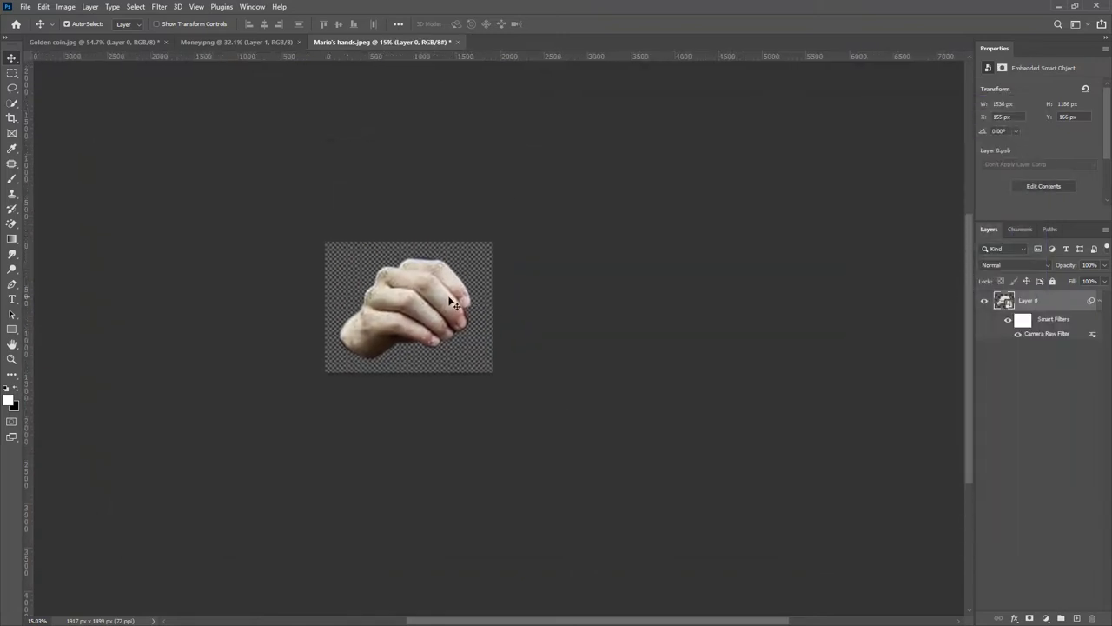
key(ctrl+j)
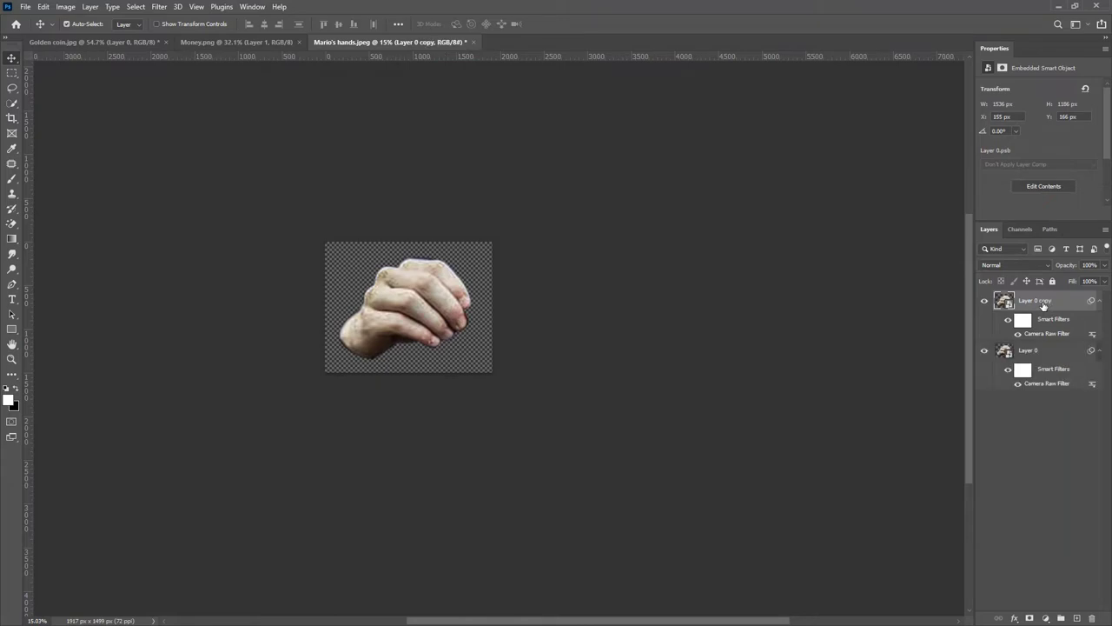
right_click(1048, 319)
click(1041, 341)
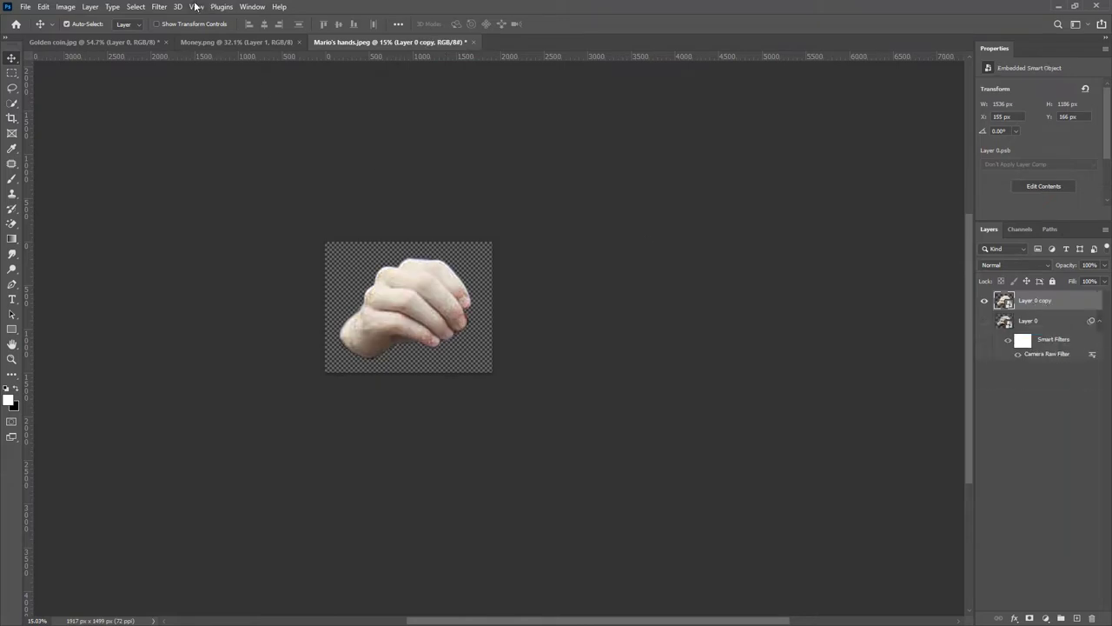
Apply a Surface Blur to the duplicated hand layer with a radius of 21 pixels.
click(159, 6)
mouse_move(185, 170)
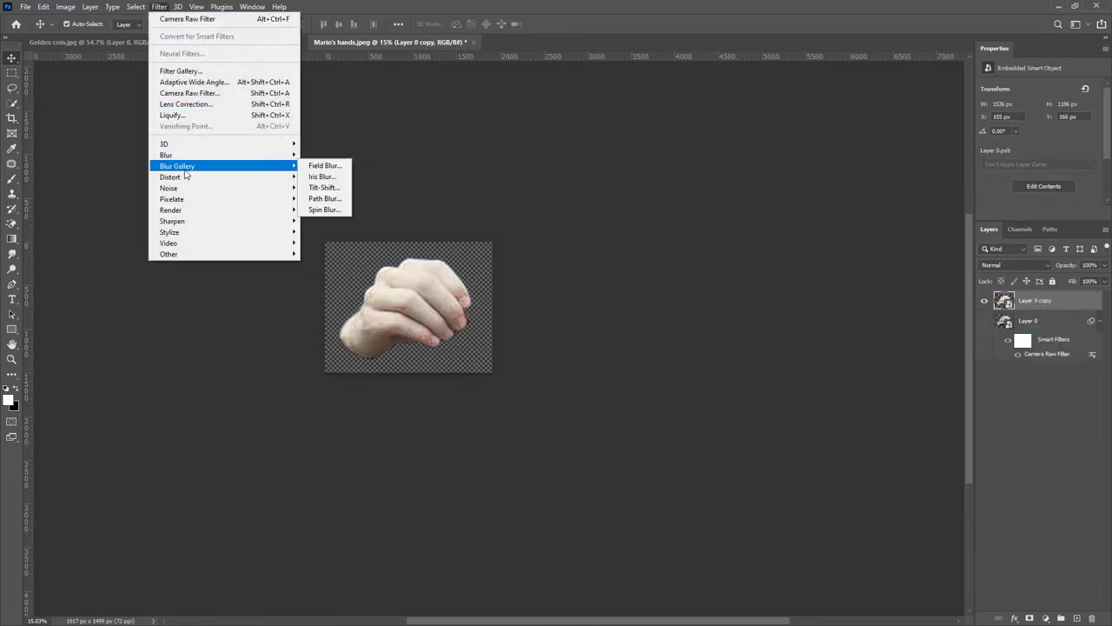
click(323, 265)
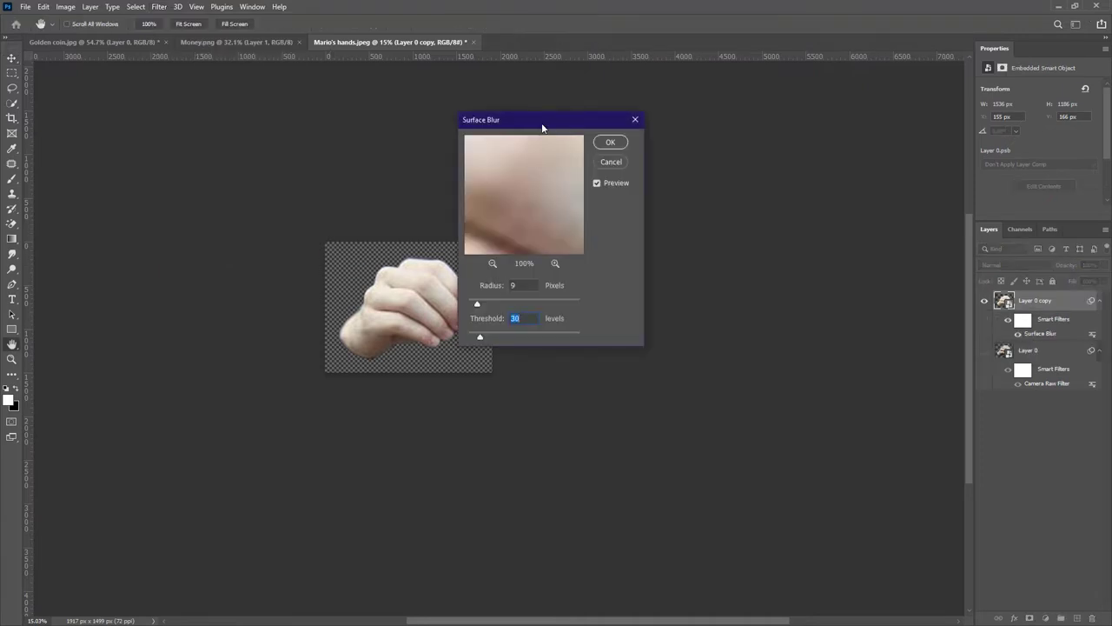
drag(543, 128, 672, 111)
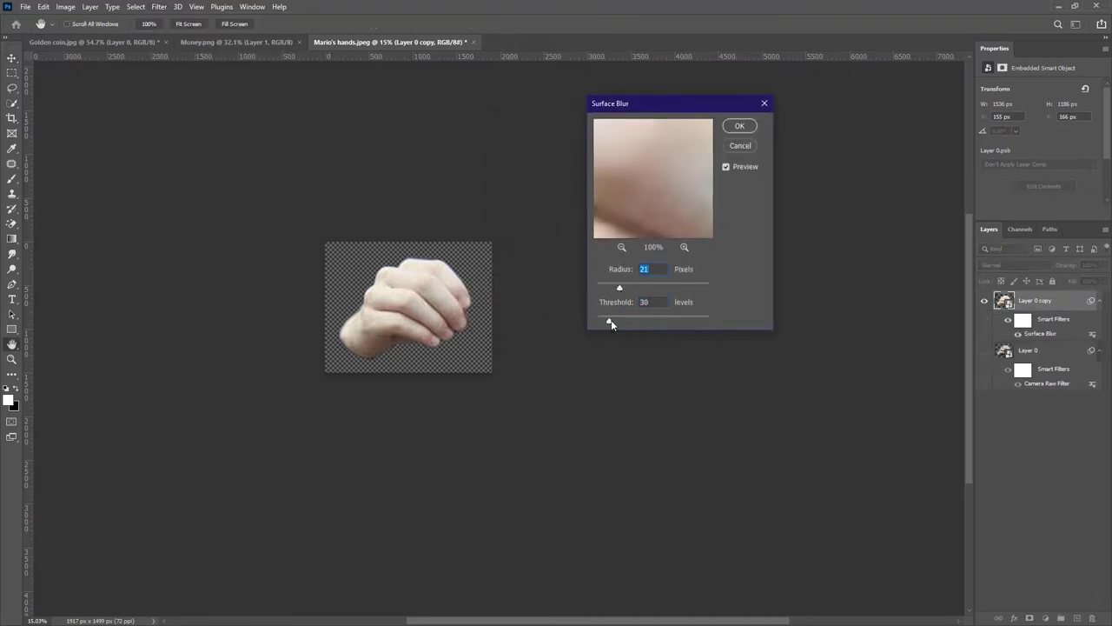
Apply a Surface Blur with a radius of about 21 pixels to Layer 0 copy and convert the layer to a smart object.
drag(621, 289, 620, 289)
click(744, 129)
key(v)
scroll(437, 282, up, 2)
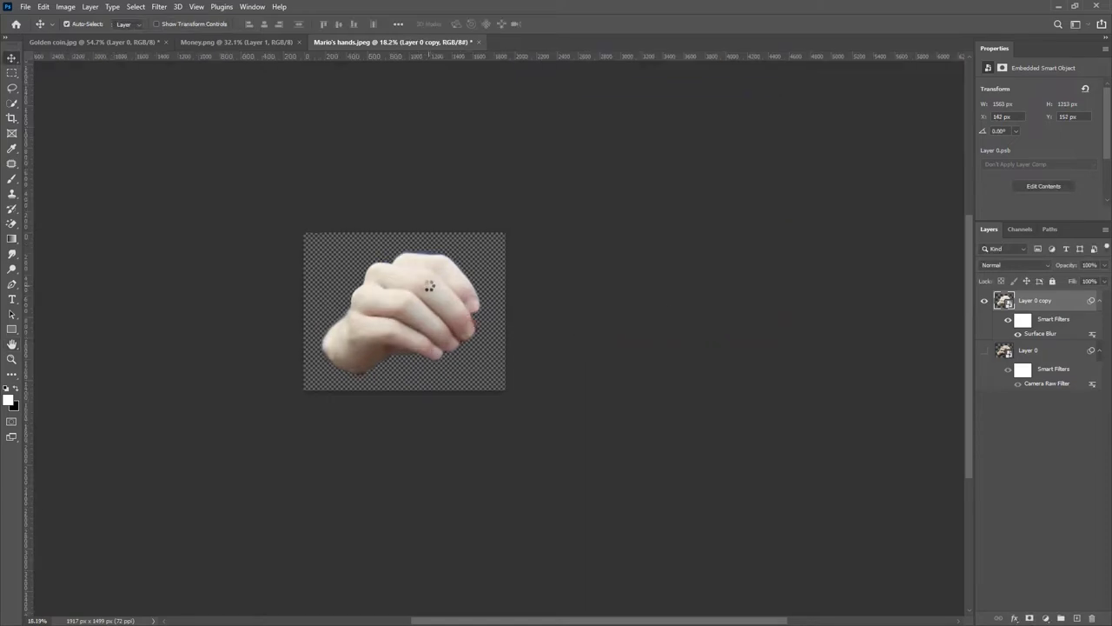
right_click(1054, 303)
click(943, 232)
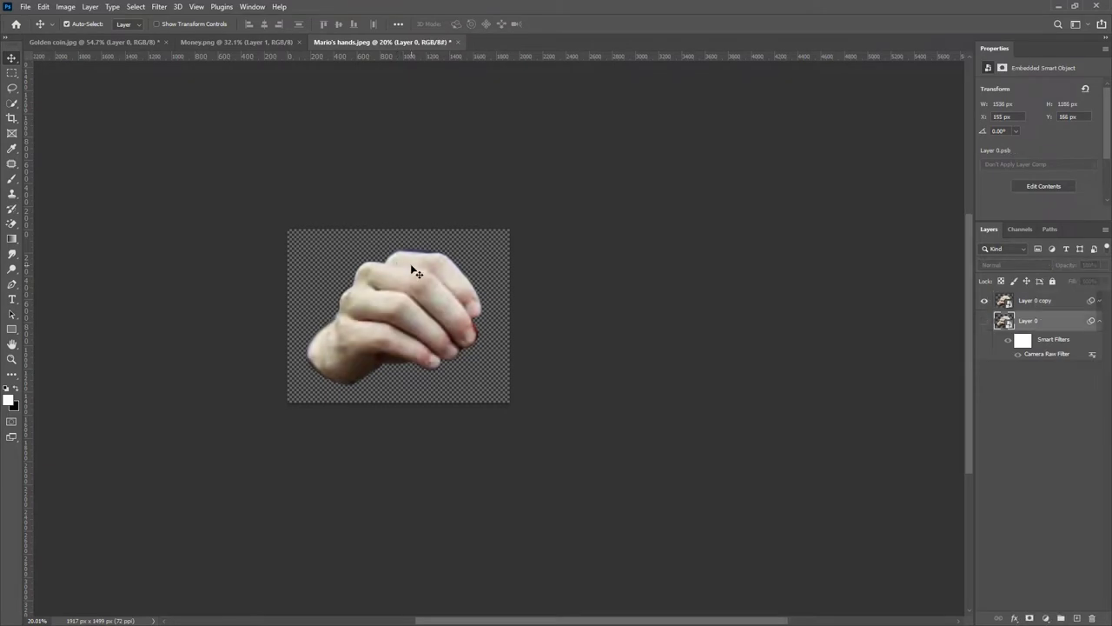
Compare Layer 0 with its copy, delete the original Layer 0 and leave Layer 0 copy visible.
scroll(395, 266, up, 1)
click(1030, 335)
click(986, 301)
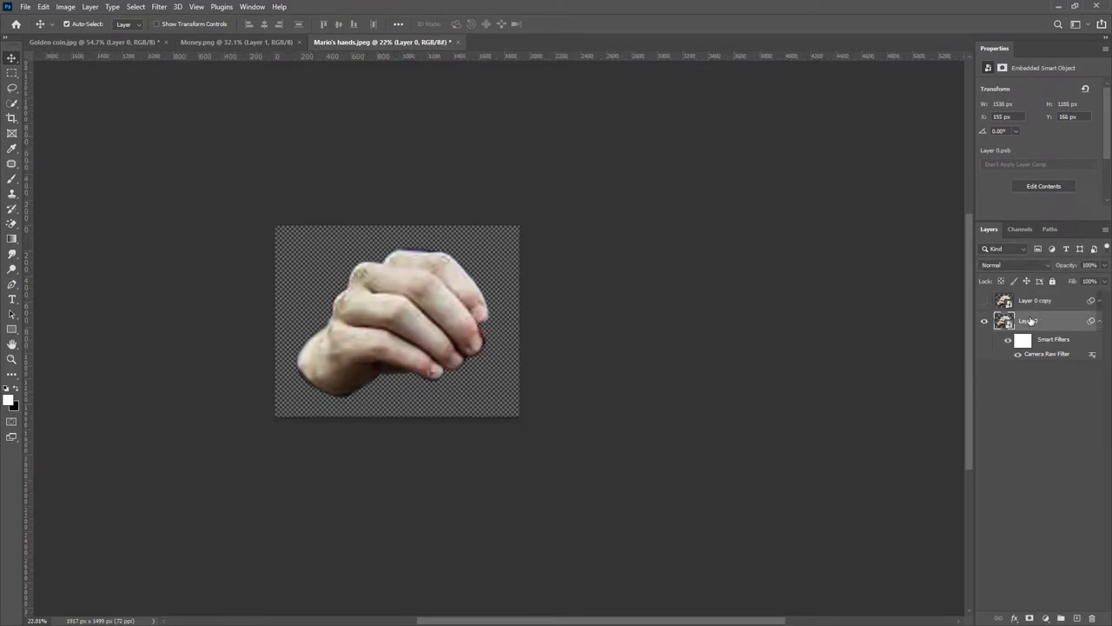
click(1092, 618)
click(985, 301)
scroll(426, 271, down, 2)
scroll(372, 265, up, 3)
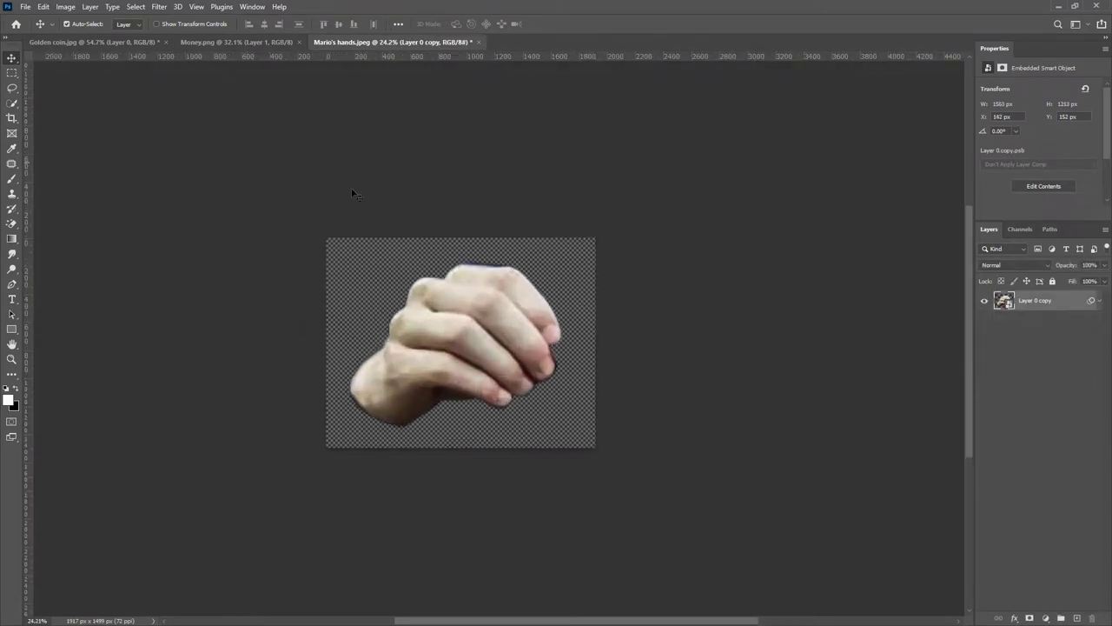
Export the hand layer as a PNG named Fingers into the ASSETS folder.
click(24, 7)
click(239, 247)
right_click(1060, 308)
click(934, 180)
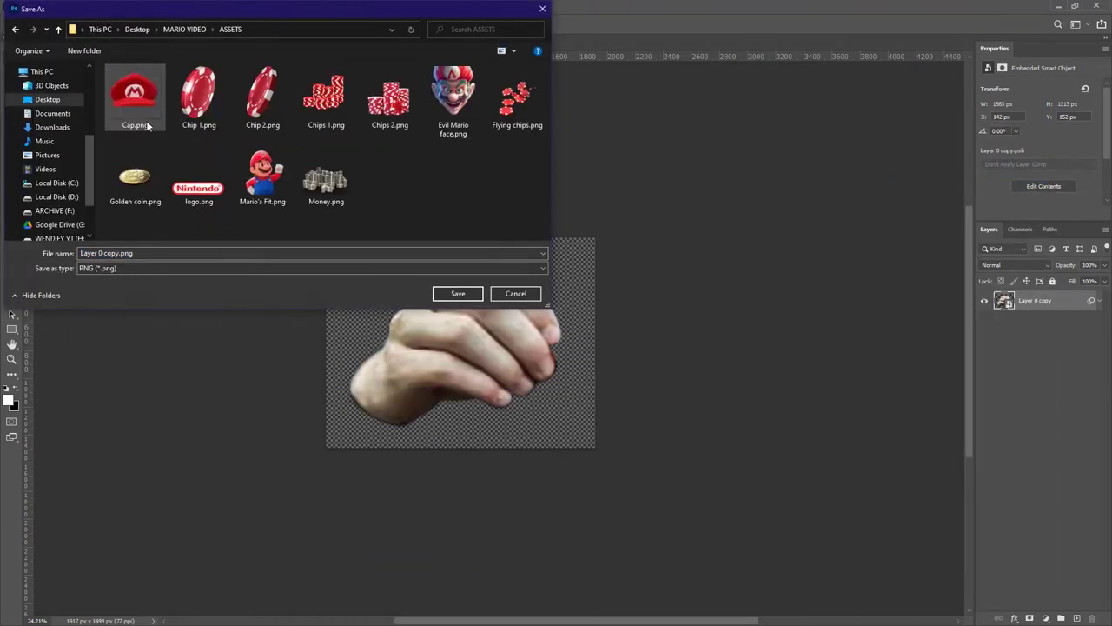
click(119, 254)
text(Fingers)
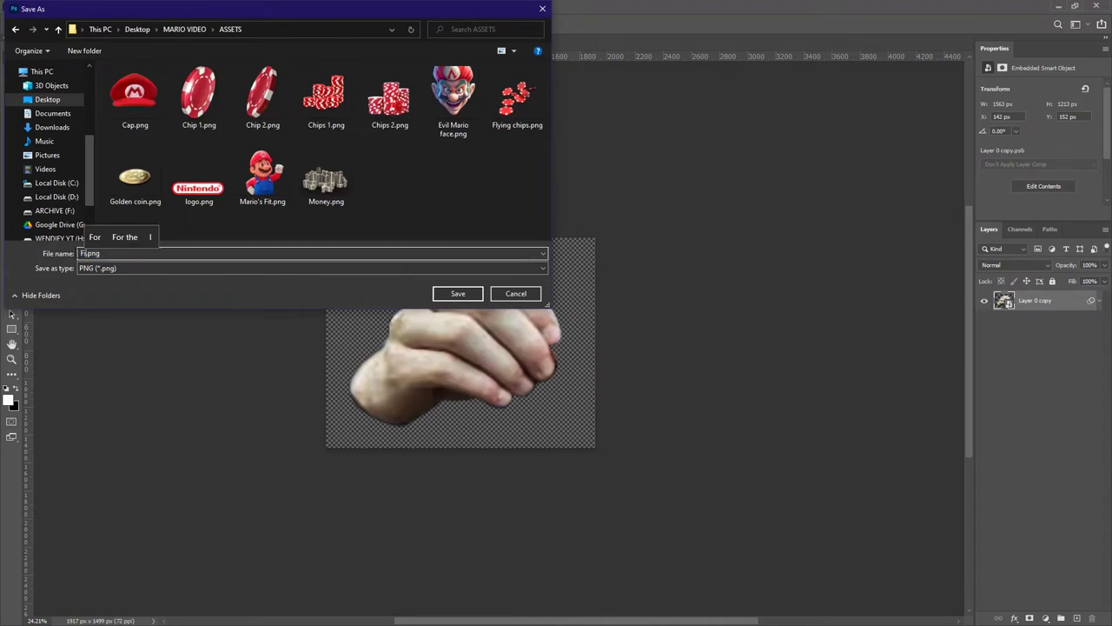
click(458, 293)
click(768, 407)
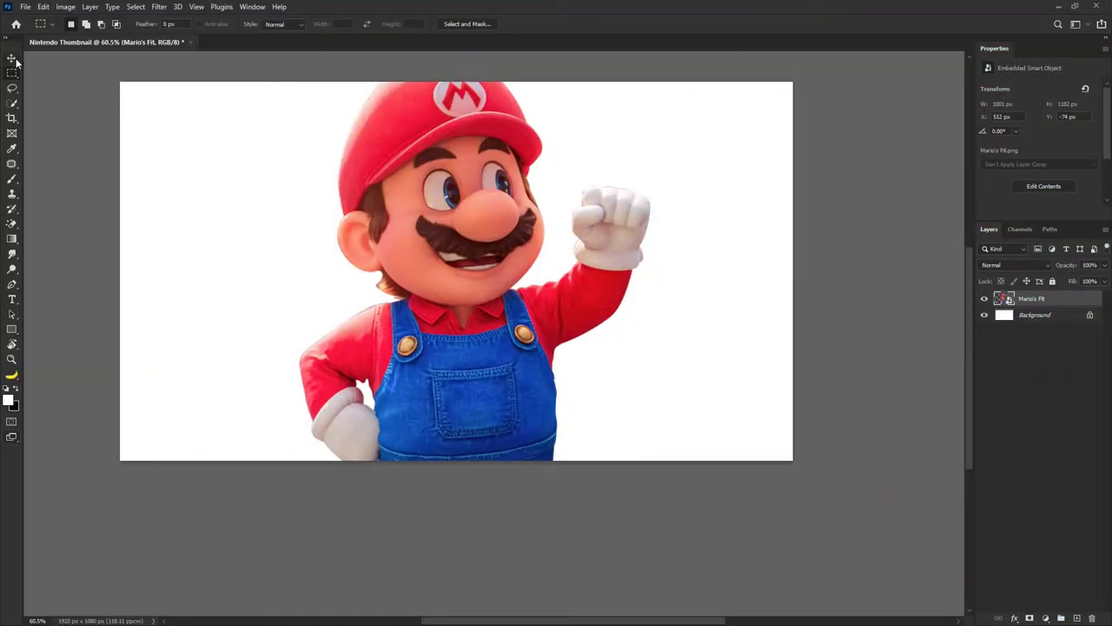
Warp the Mario's Fit layer to broaden the torso and pull the overalls and hip arm outward and downward.
click(12, 58)
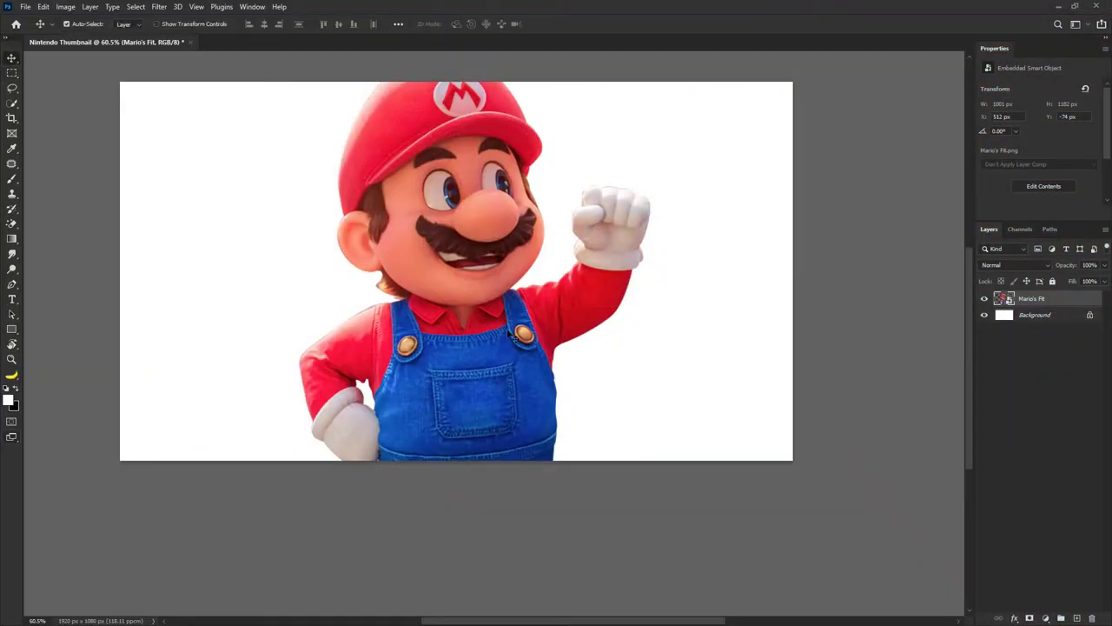
key(ctrl+t)
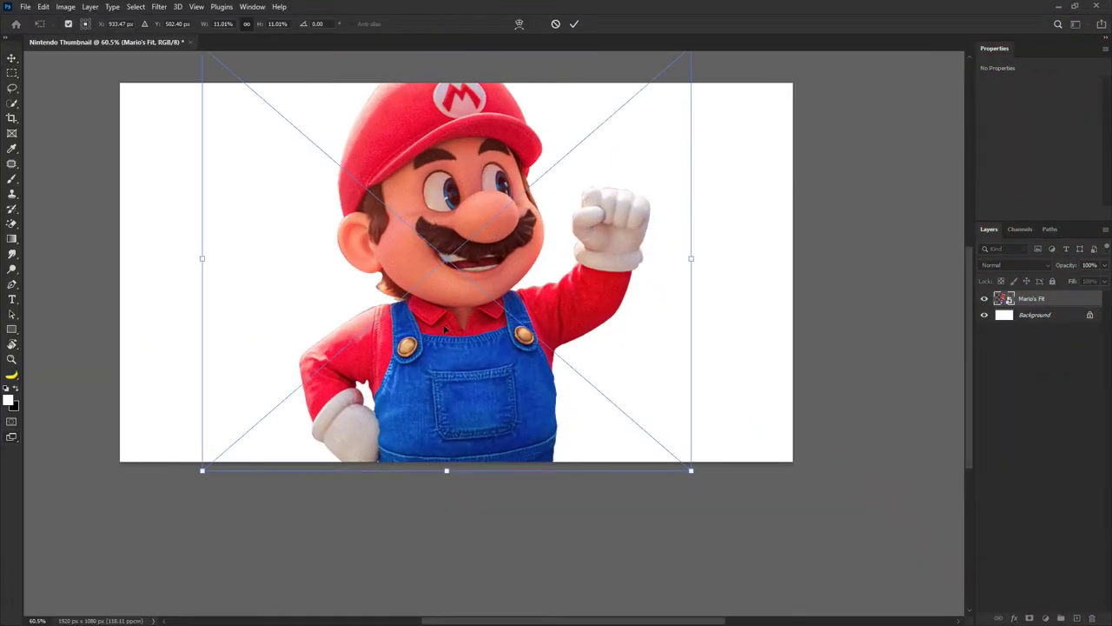
right_click(450, 324)
click(496, 449)
drag(334, 335, 330, 331)
drag(364, 435, 357, 436)
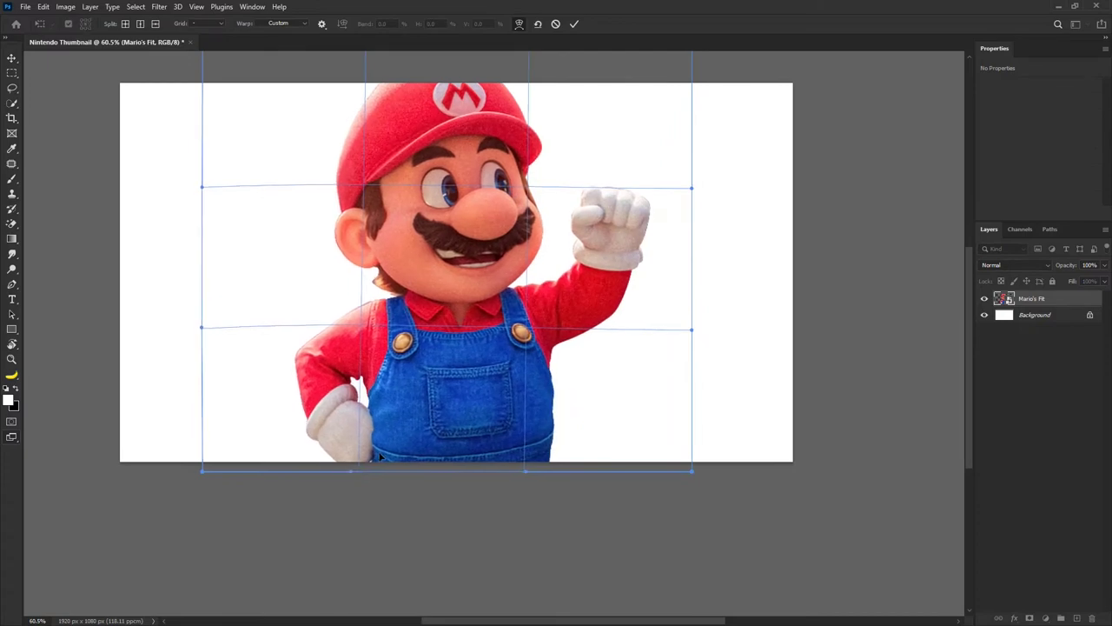
drag(659, 447, 667, 467)
drag(376, 446, 370, 445)
drag(385, 366, 391, 388)
drag(404, 447, 399, 448)
click(575, 23)
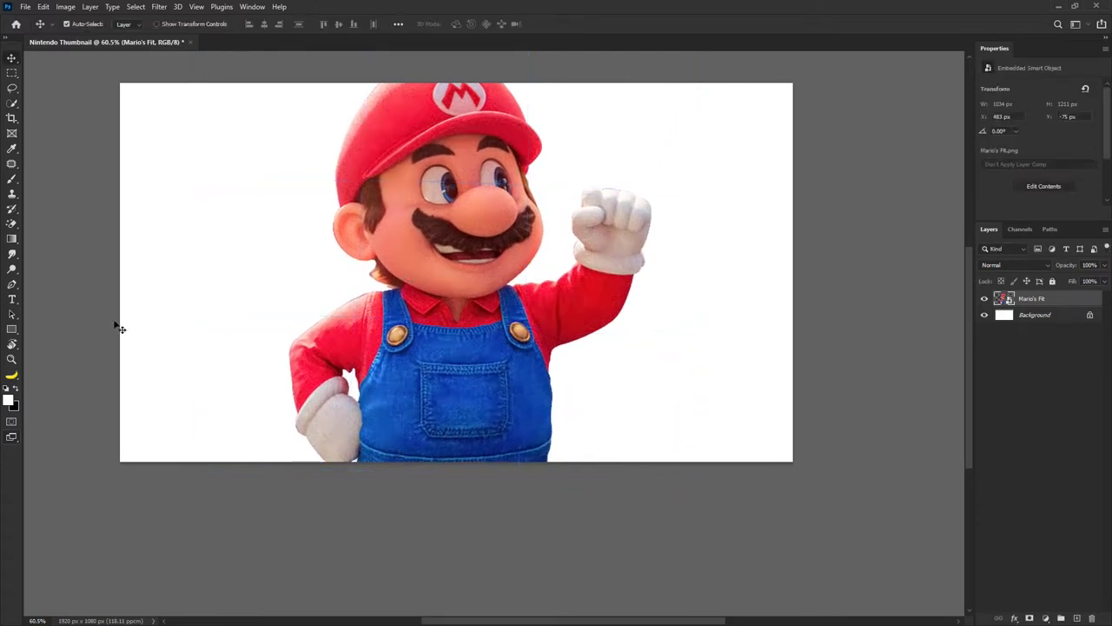
Show the rulers and place a vertical guide at about 850 px plus horizontal guides along the pocket's upper and lower edges.
key(ctrl+r)
drag(30, 337, 465, 326)
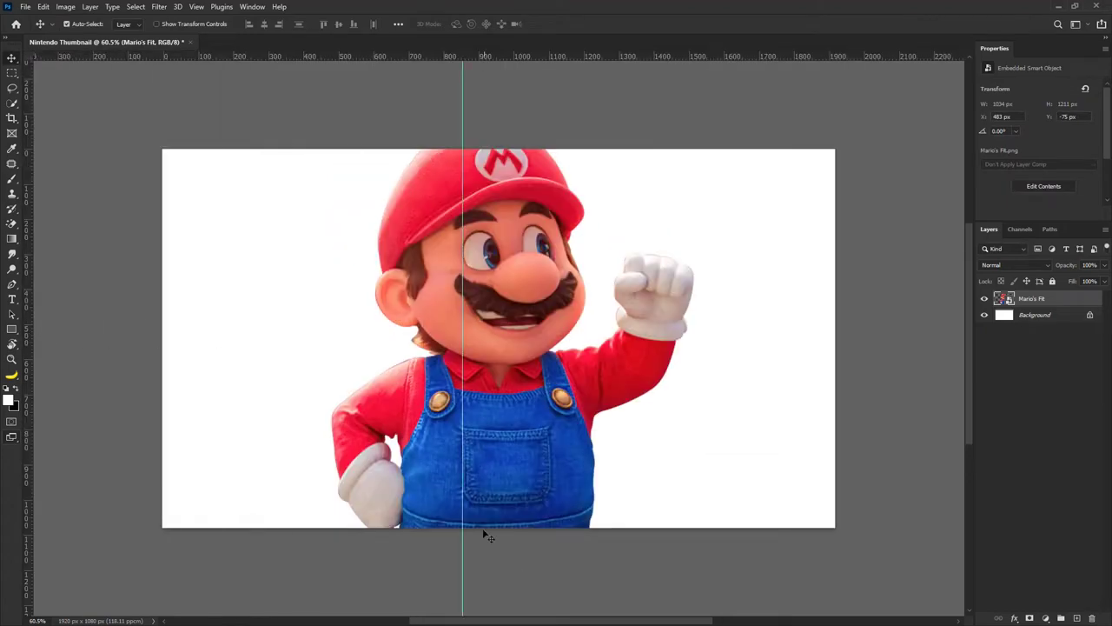
scroll(486, 532, up, 2)
scroll(484, 442, down, 2)
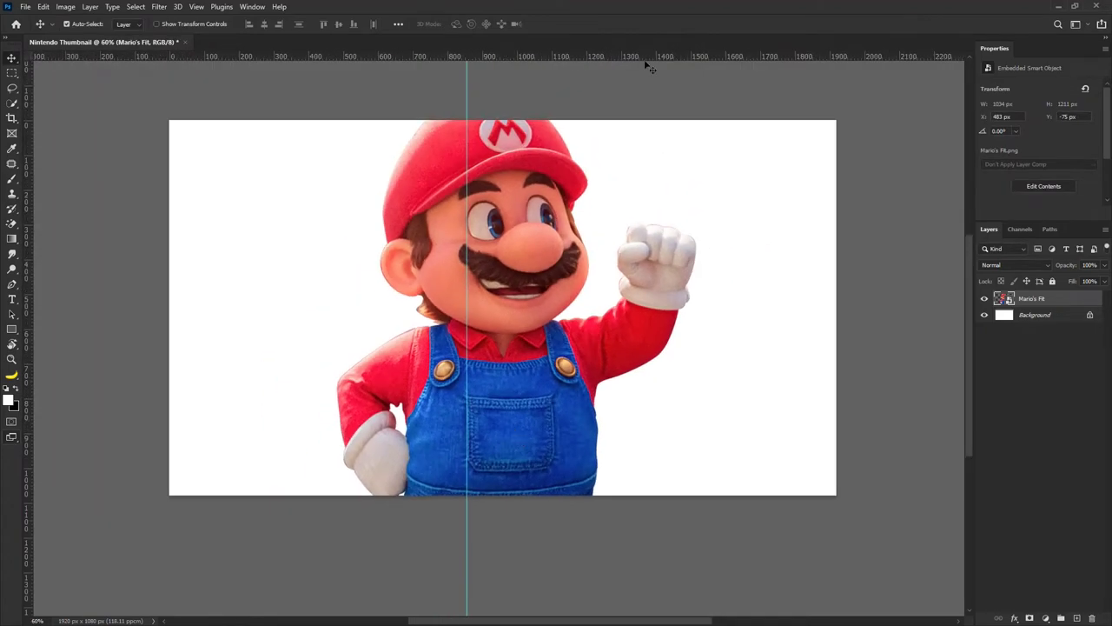
drag(602, 56, 614, 469)
scroll(560, 478, up, 3)
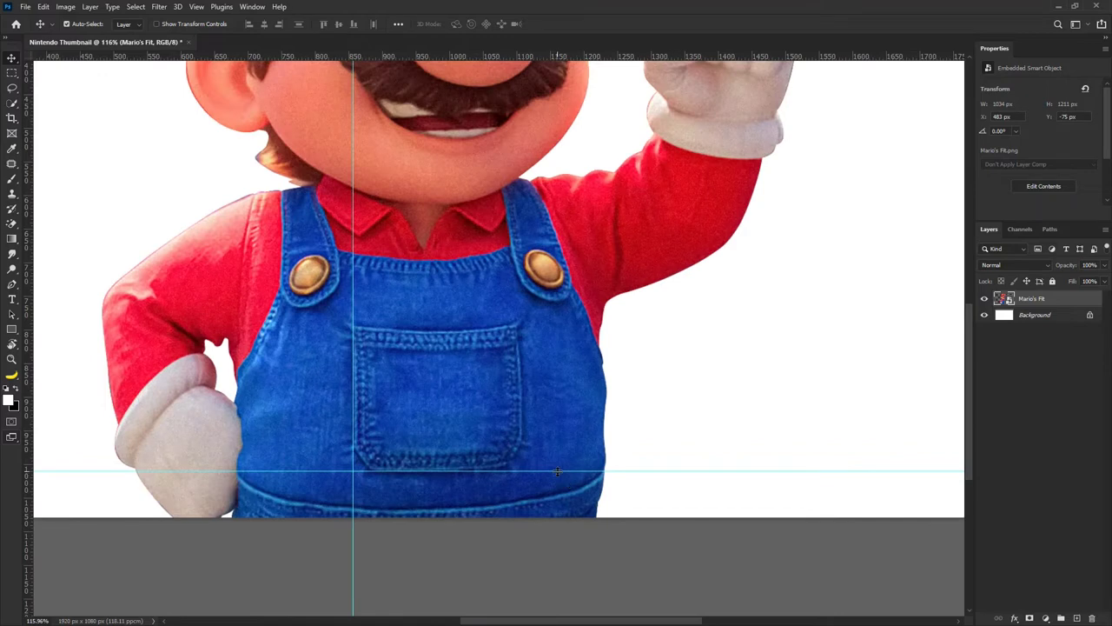
drag(504, 56, 519, 324)
scroll(488, 330, down, 2)
Warp the Mario's Fit layer again to level the overalls' pocket with the horizontal guides.
key(ctrl+t)
right_click(487, 330)
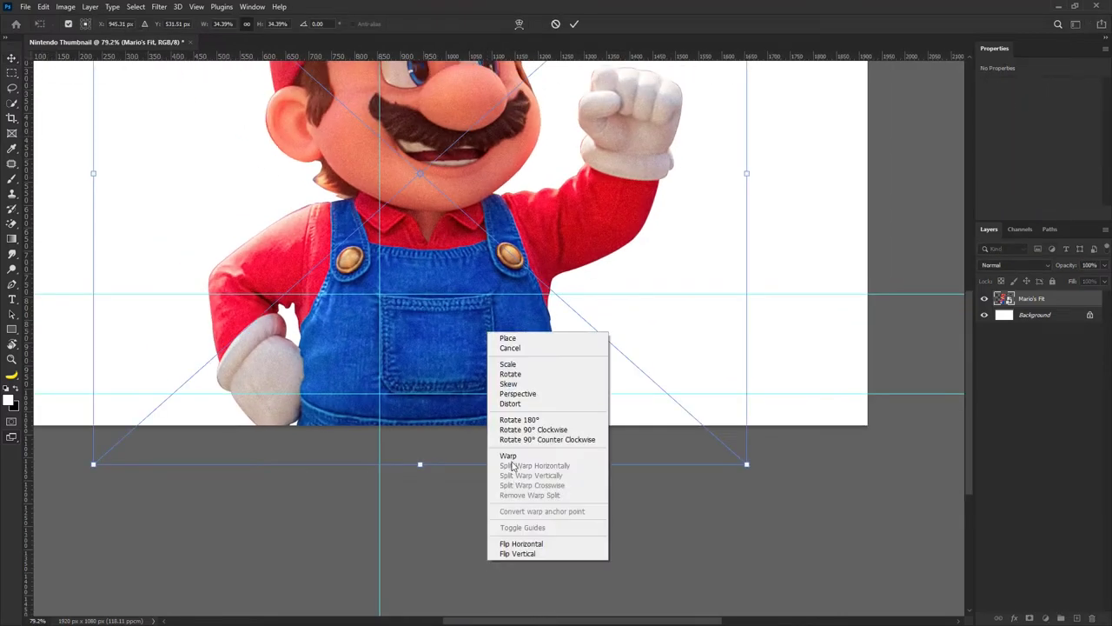
click(509, 455)
drag(663, 354, 660, 361)
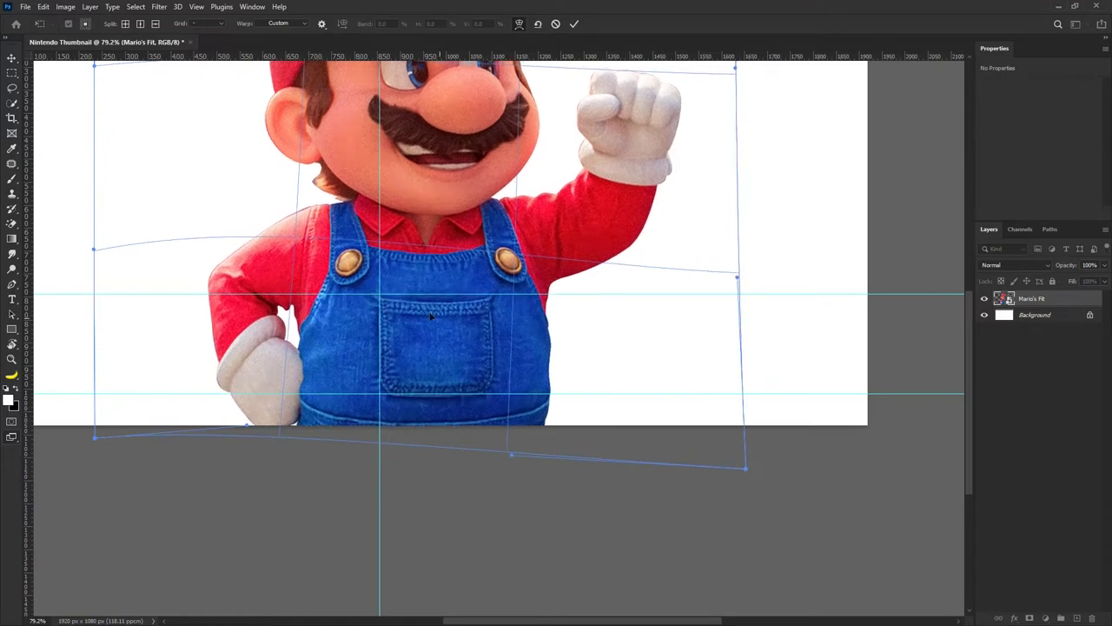
drag(339, 327, 339, 325)
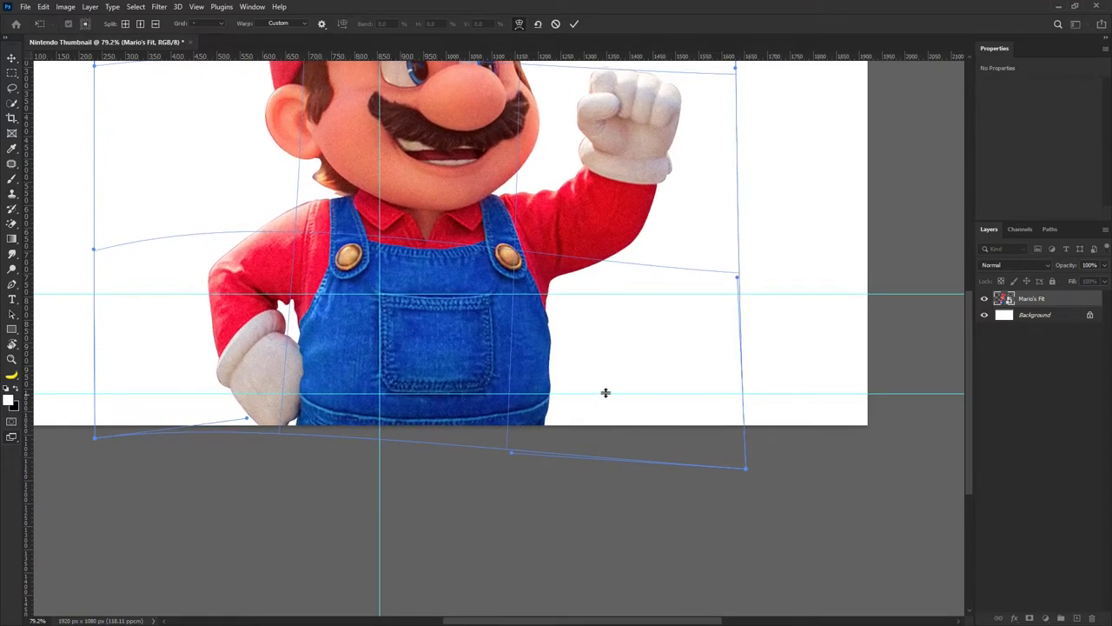
drag(720, 338, 721, 341)
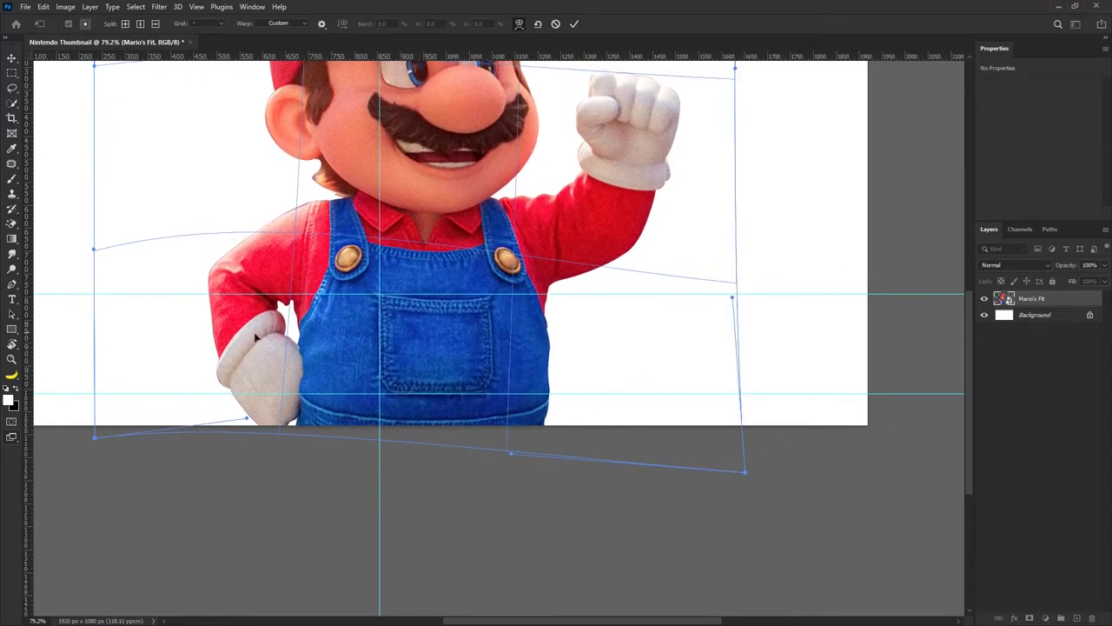
drag(452, 267, 454, 264)
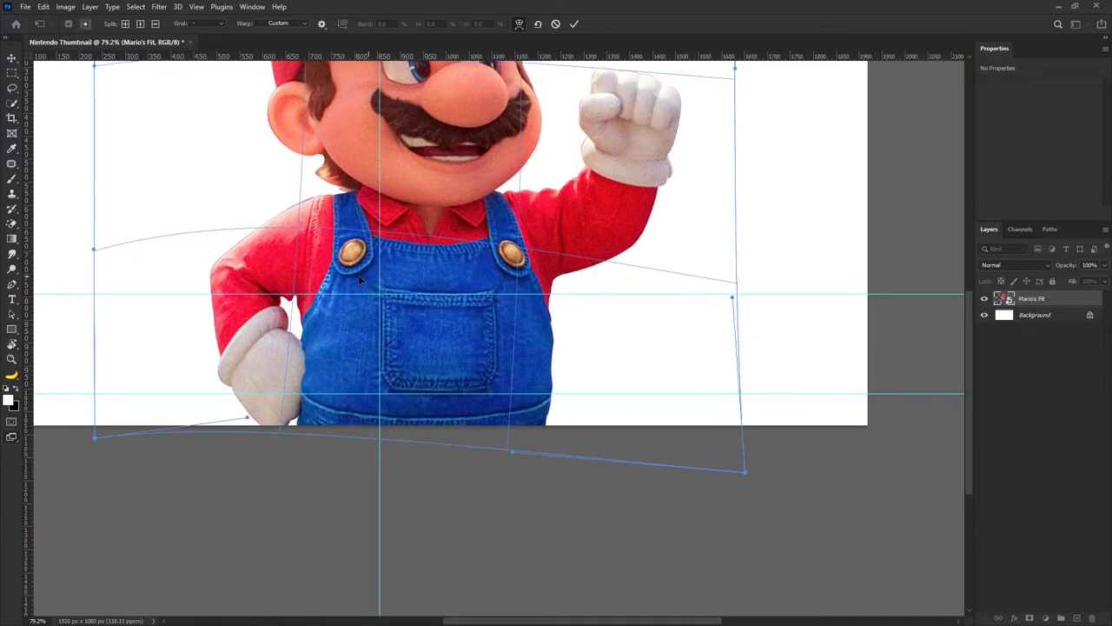
drag(359, 276, 360, 276)
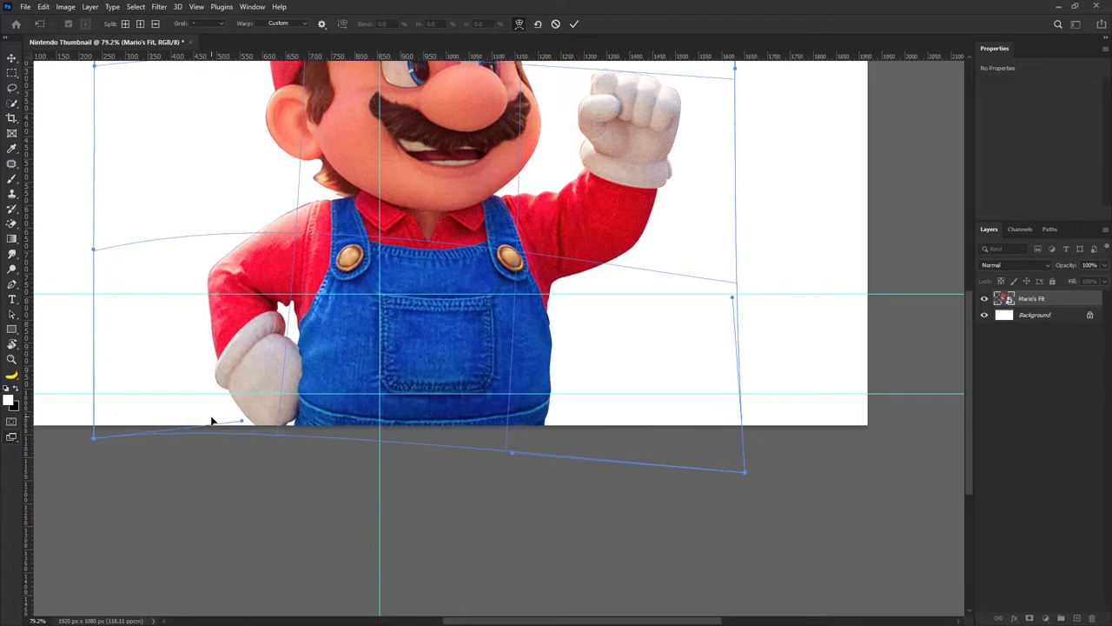
scroll(487, 294, down, 3)
scroll(487, 294, down, 1)
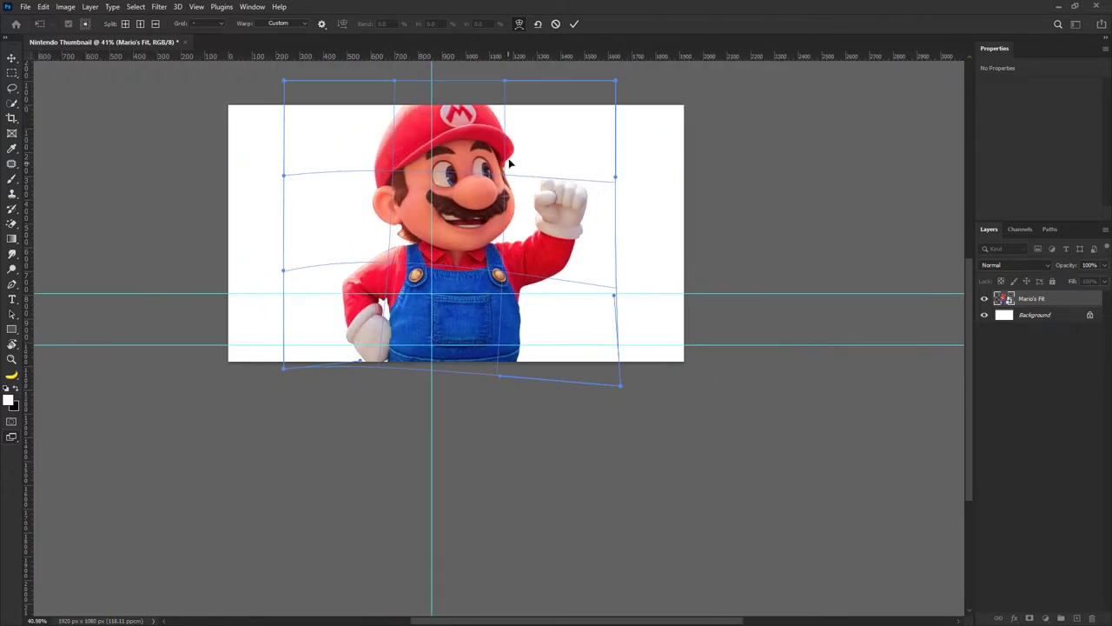
click(573, 24)
Duplicate the Mario's Fit layer and flip the copy horizontally.
scroll(499, 295, up, 1)
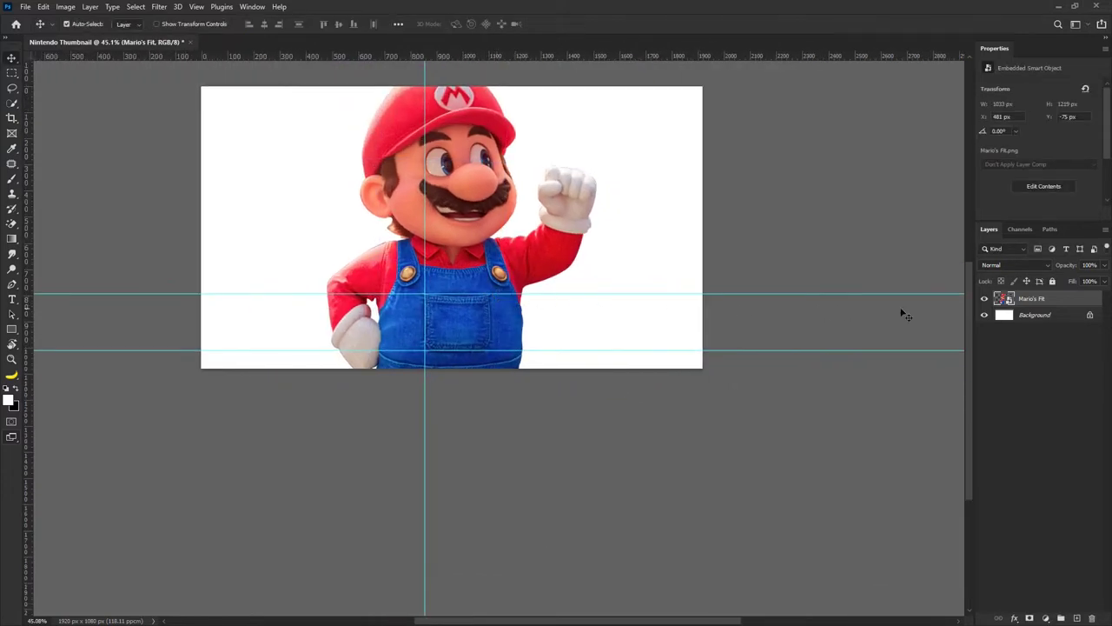
scroll(519, 253, up, 2)
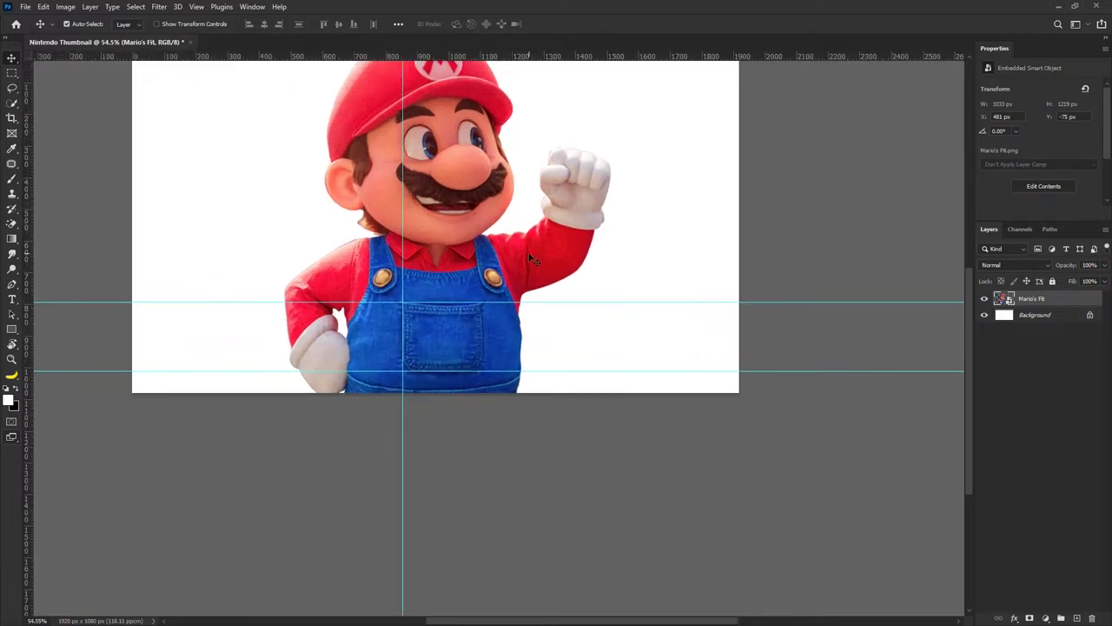
key(ctrl+j)
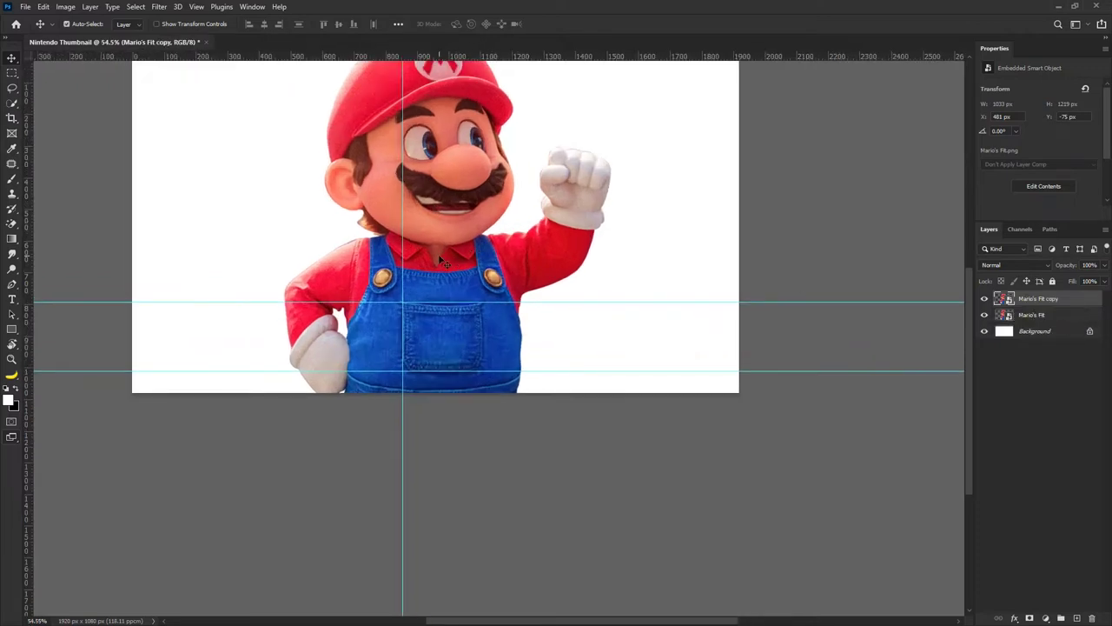
key(ctrl+t)
right_click(438, 254)
click(503, 471)
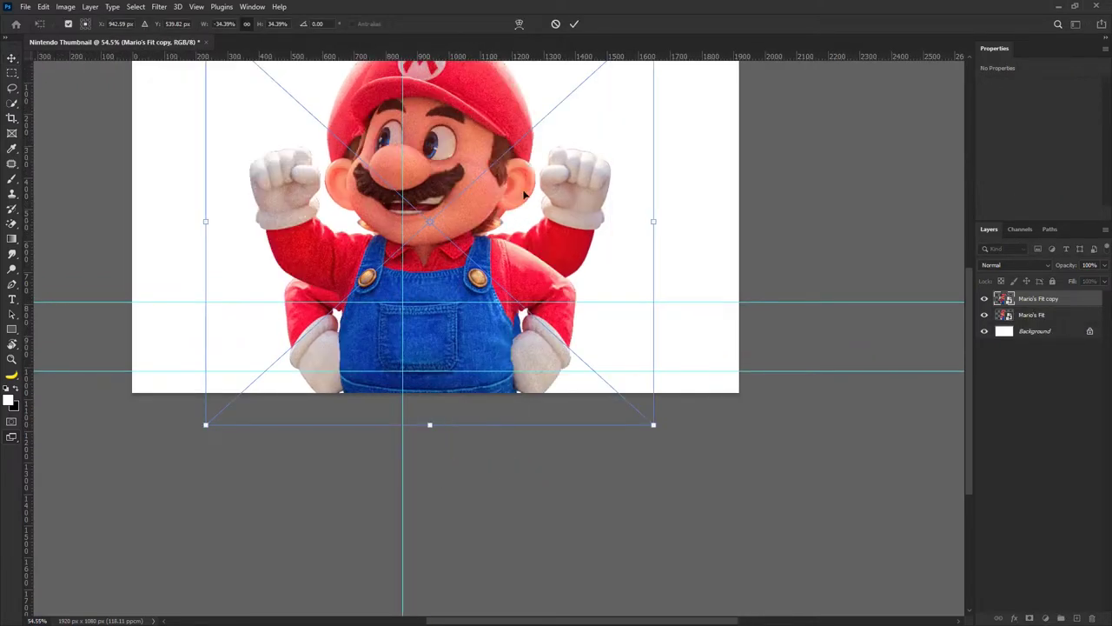
click(575, 24)
Align the flipped copy's pocket over the original's using a temporary 46% fill, and restore the fill to 100%.
mouse_move(1075, 298)
mouse_down()
mouse_move(1065, 298)
mouse_move(1077, 298)
mouse_up()
scroll(471, 322, up, 3)
scroll(487, 313, up, 2)
drag(393, 344, 470, 346)
scroll(469, 344, down, 3)
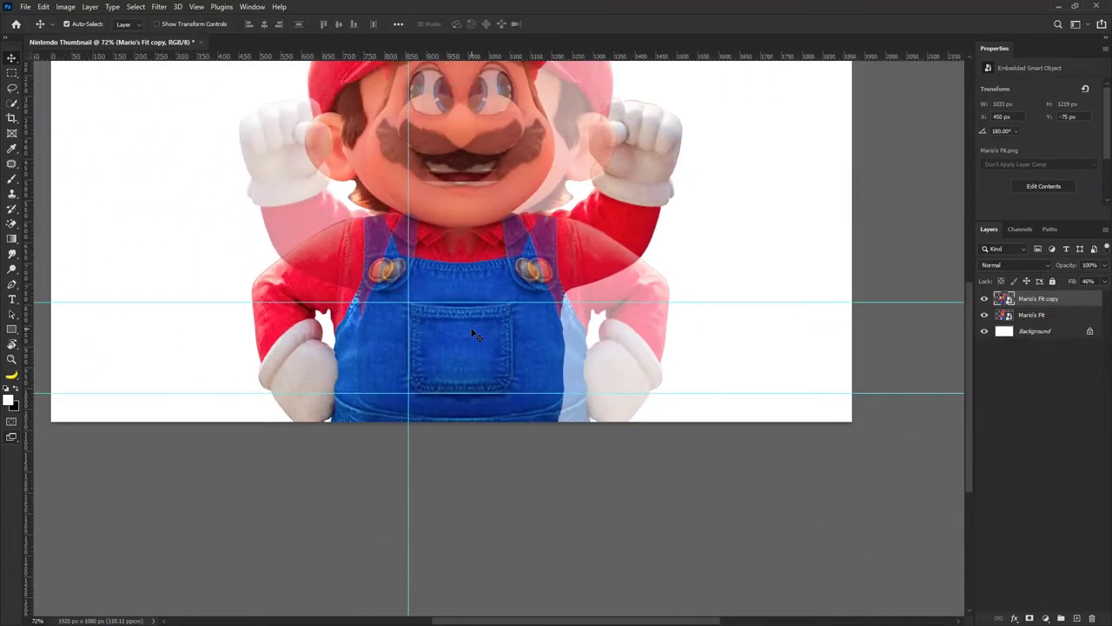
scroll(476, 334, down, 2)
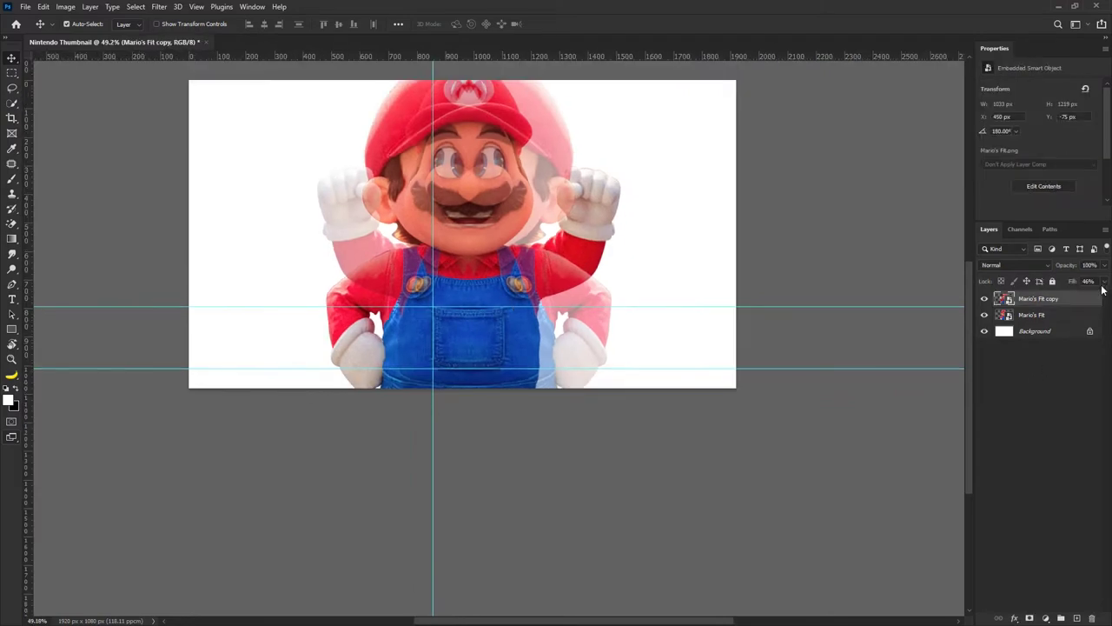
drag(1078, 298, 1106, 298)
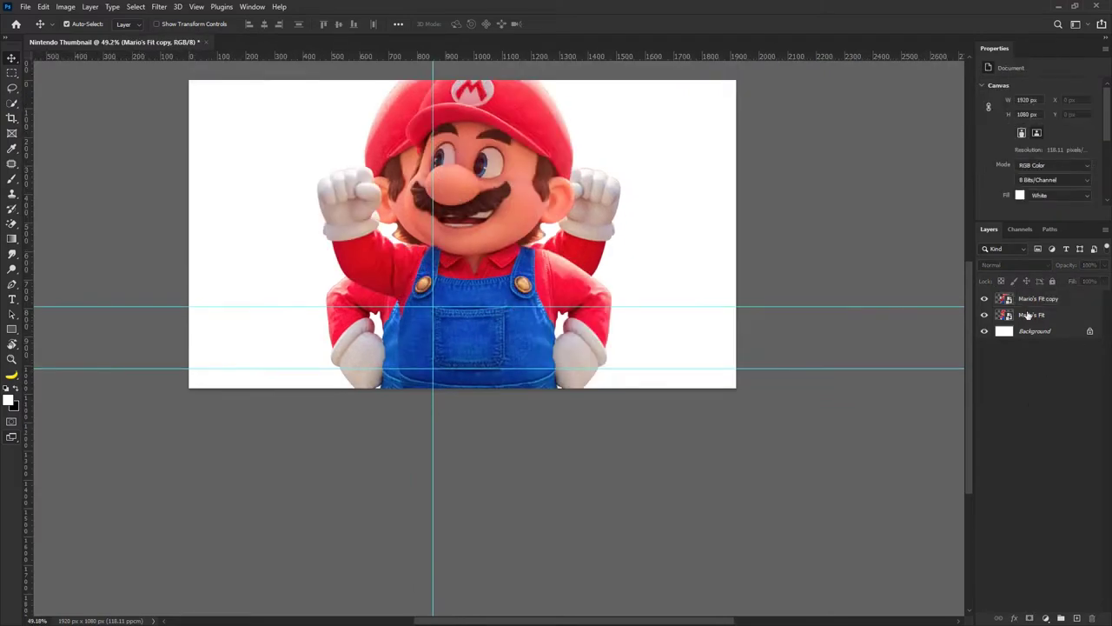
Add a layer mask to Mario's Fit copy and paint black over its hip arm and ear with a 240 px brush at 40% flow.
click(1030, 619)
key(b)
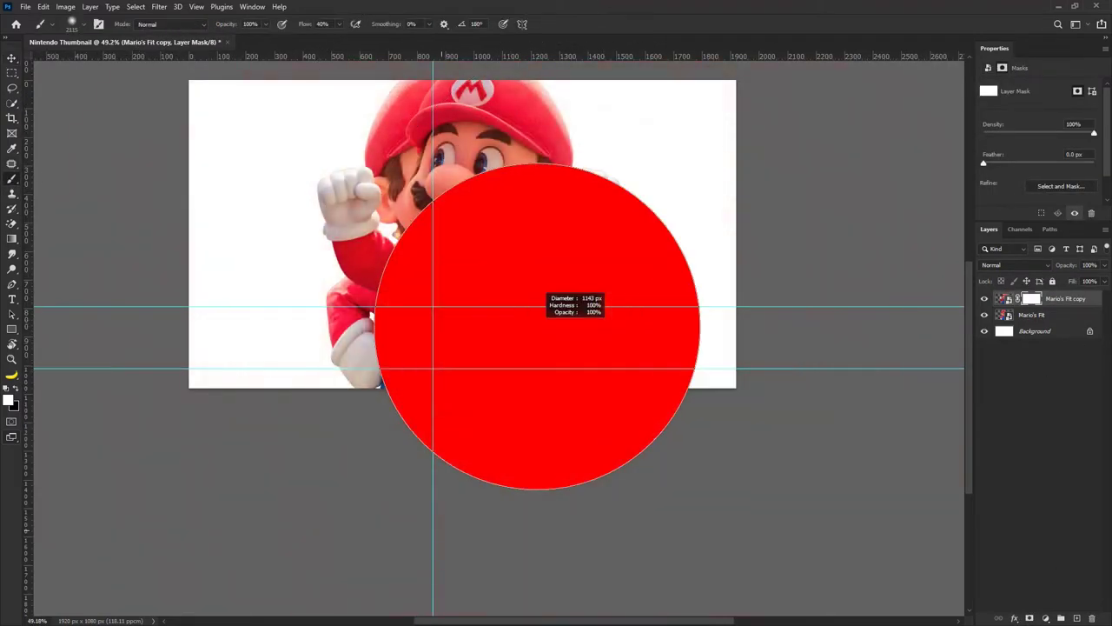
drag(537, 326, 496, 438)
key(x)
mouse_move(578, 339)
mouse_down()
mouse_move(579, 156)
mouse_move(548, 183)
mouse_up()
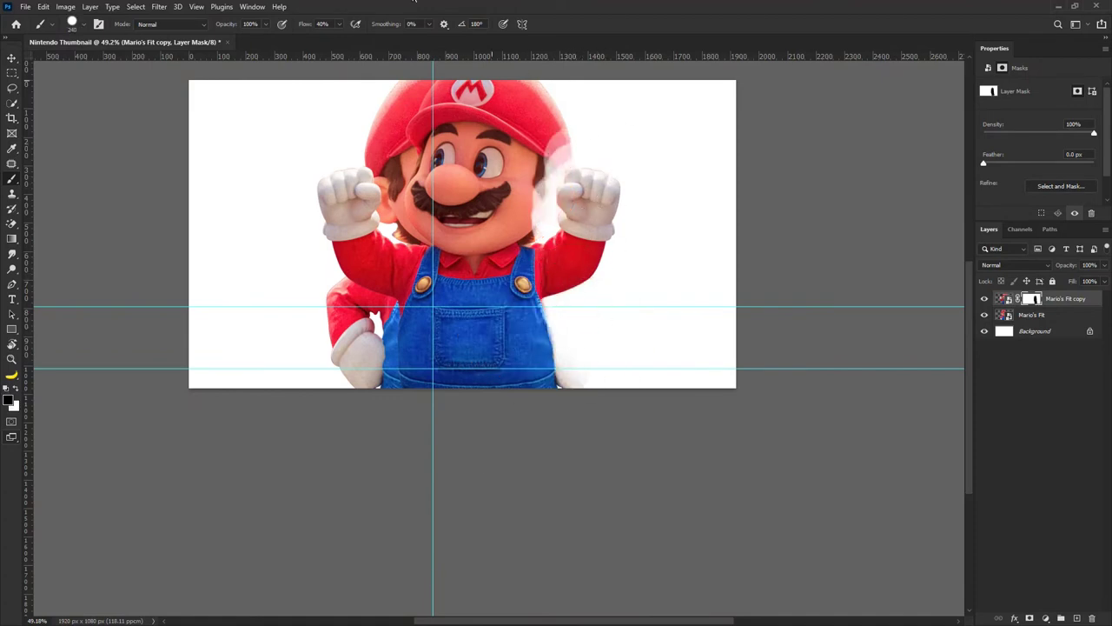
Set the brush flow to 100% and mask out the copy's remaining hip arm, ear and overlapping torso edge.
drag(341, 39, 592, 53)
right_click(572, 196)
click(633, 191)
mouse_move(579, 137)
mouse_down()
mouse_move(559, 203)
mouse_move(566, 337)
mouse_up()
mouse_move(545, 399)
mouse_down()
mouse_move(552, 332)
mouse_move(532, 265)
mouse_up()
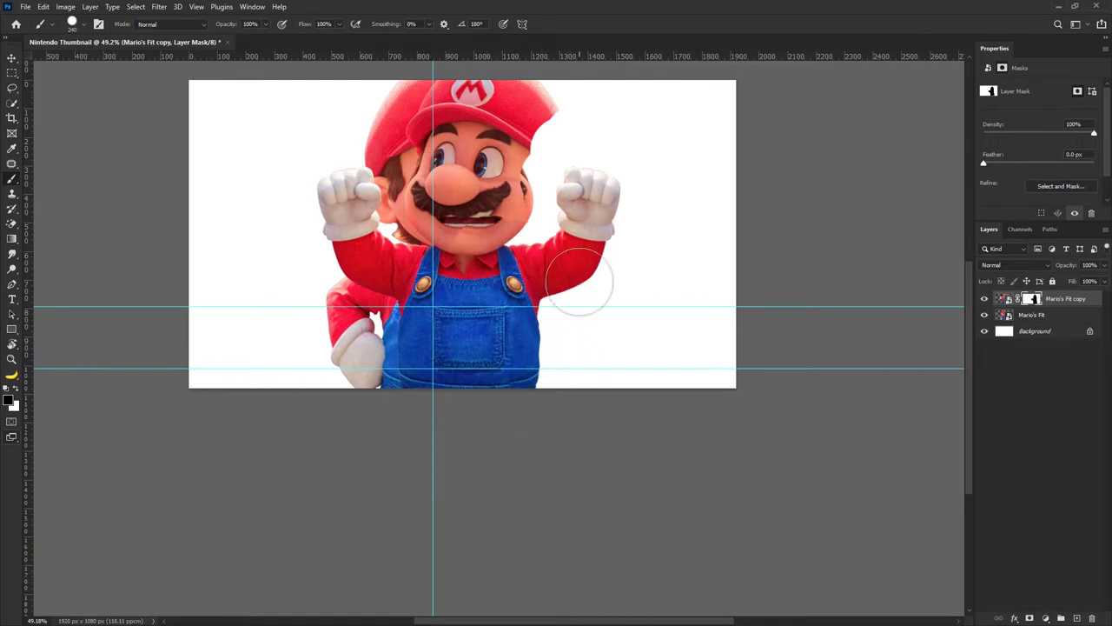
Paint white on the Mario's Fit copy mask with a 260 px brush to restore its torso, hip arm and head.
scroll(478, 250, up, 1)
key(x)
scroll(515, 382, up, 1)
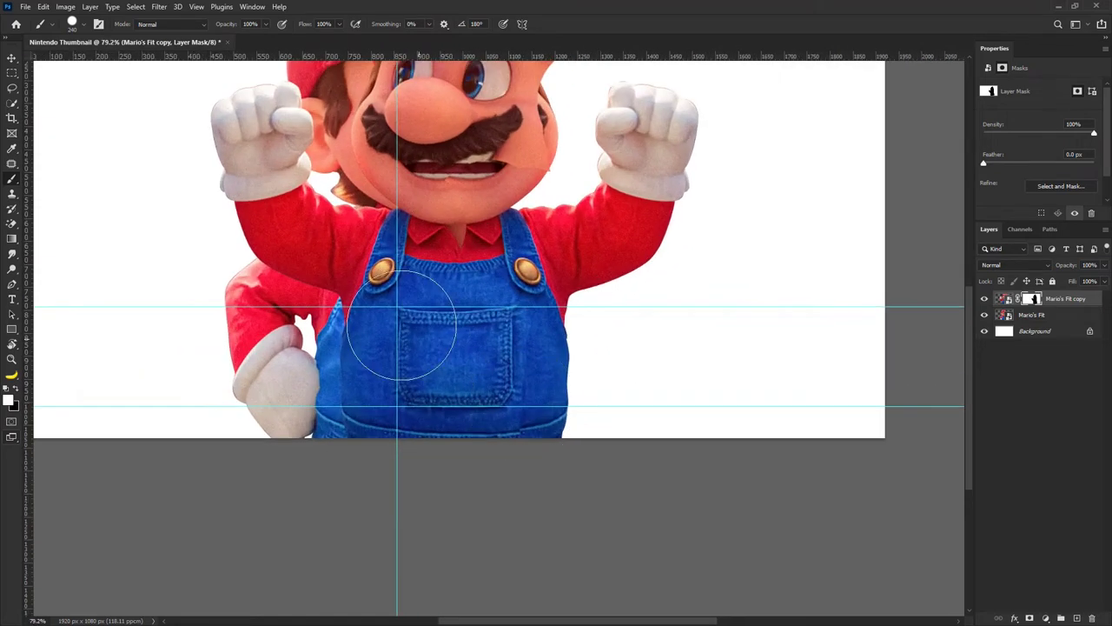
drag(364, 316, 371, 310)
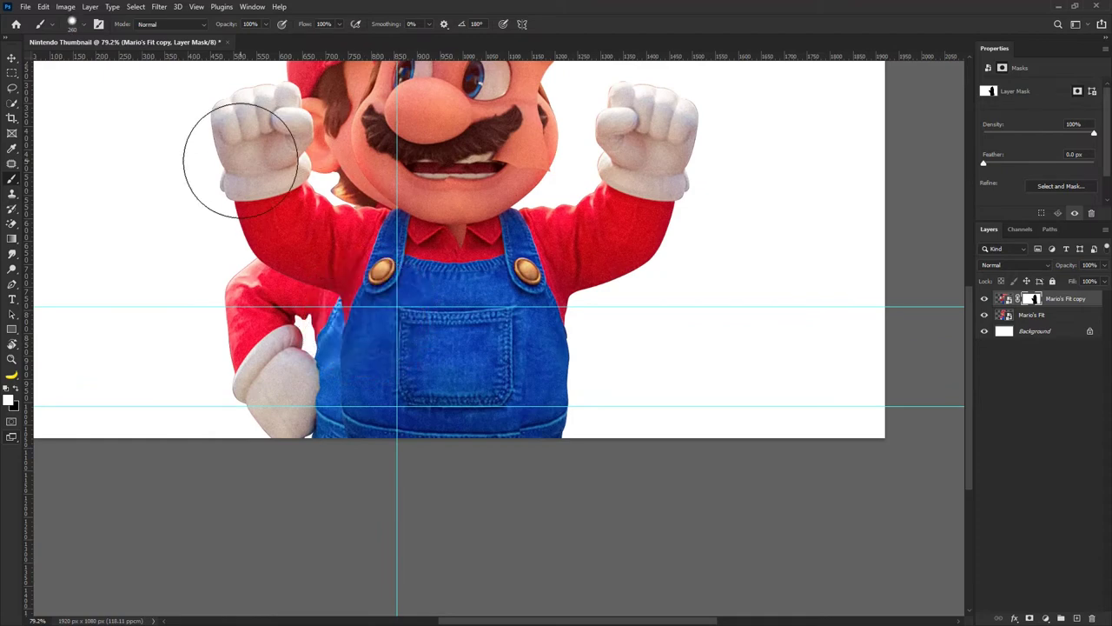
mouse_move(509, 348)
mouse_down()
mouse_move(595, 400)
mouse_move(624, 315)
mouse_move(581, 266)
mouse_move(521, 266)
mouse_move(477, 283)
mouse_move(505, 264)
mouse_move(477, 205)
mouse_move(485, 273)
mouse_move(730, 355)
mouse_move(636, 393)
mouse_move(608, 293)
mouse_up()
click(1035, 314)
scroll(530, 318, down, 3)
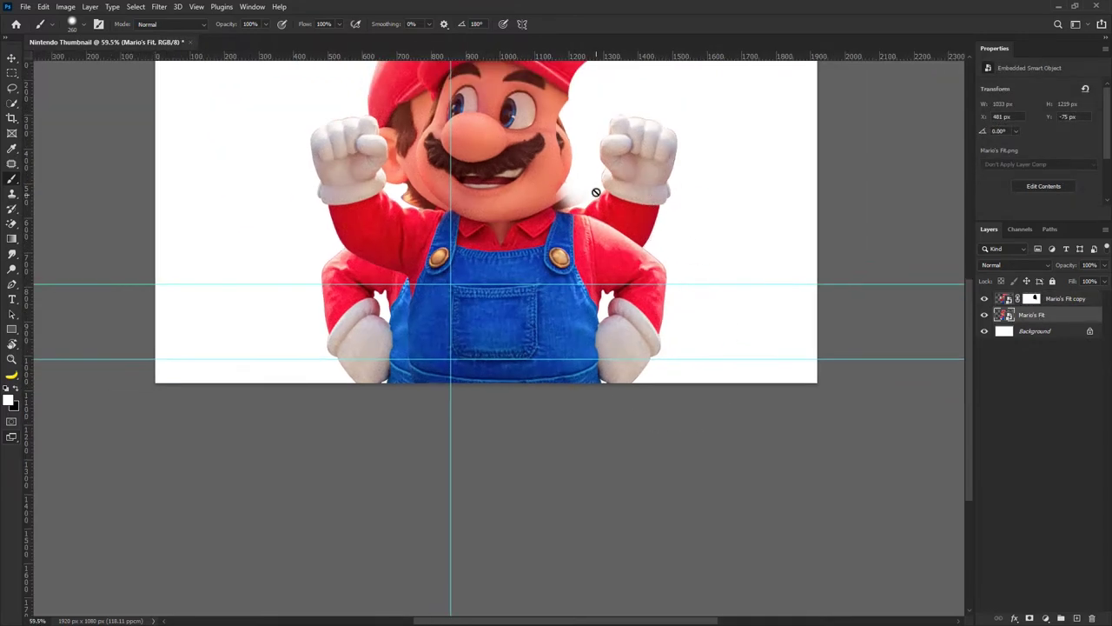
click(1033, 299)
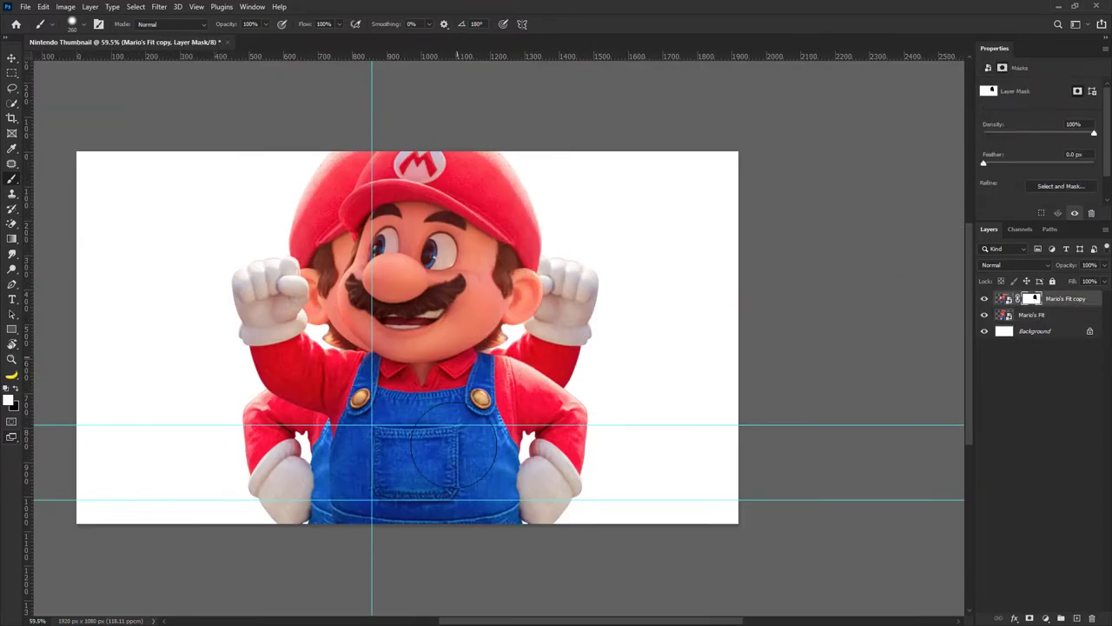
Add a layer mask to the original Mario's Fit layer, undoing a trial black stroke over its hip arm.
click(1040, 314)
click(1030, 618)
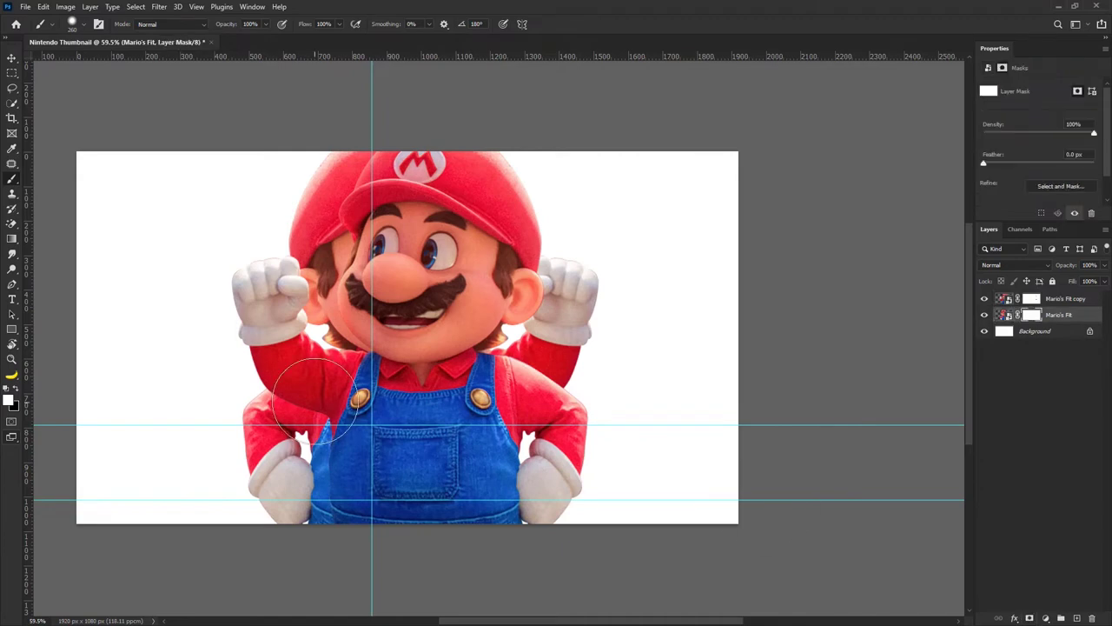
mouse_move(318, 391)
mouse_down()
mouse_move(326, 519)
mouse_move(306, 372)
mouse_move(327, 465)
mouse_up()
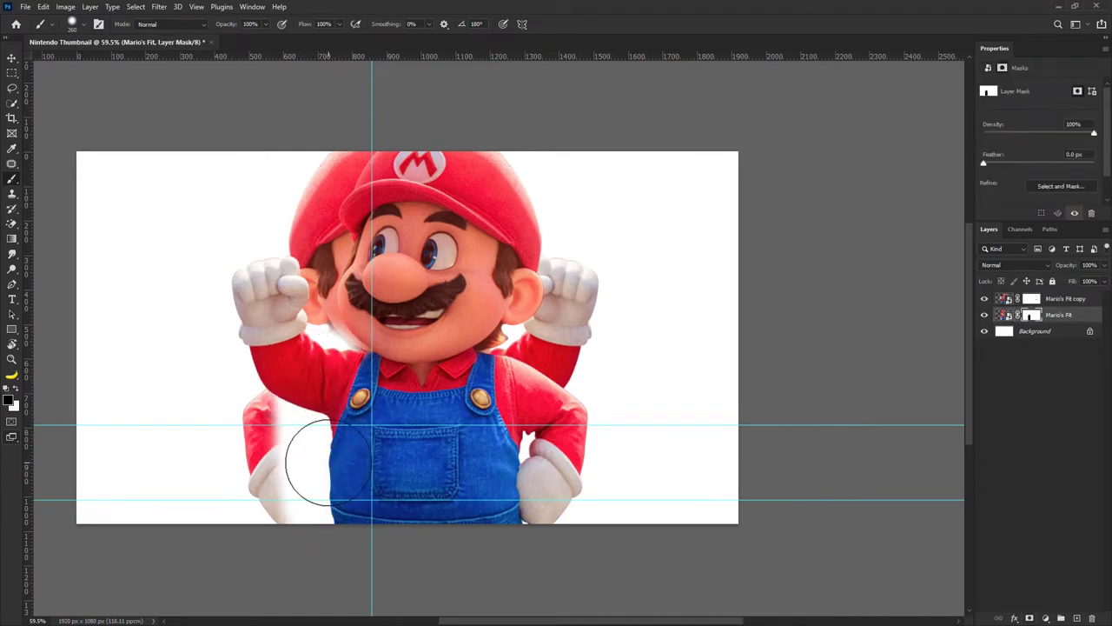
key(ctrl+z)
Paint black on the Mario's Fit copy mask to hide the copy's raised fist and arm, and enlarge the brush to 422 px.
click(1032, 300)
drag(264, 352, 306, 383)
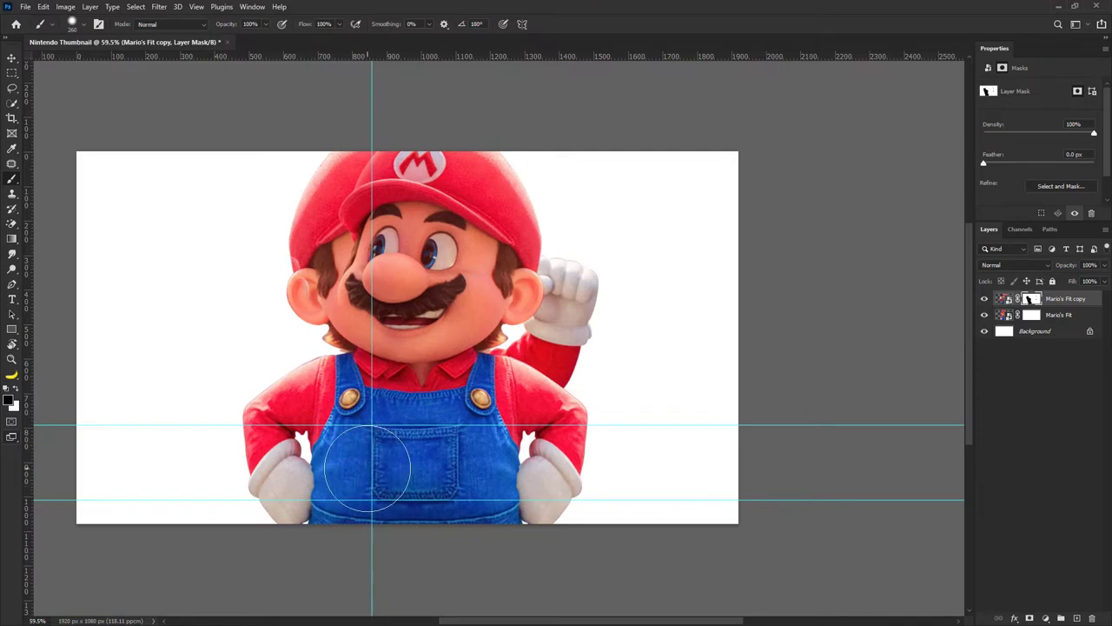
scroll(375, 426, up, 2)
scroll(372, 425, down, 4)
scroll(387, 388, up, 3)
drag(375, 401, 414, 406)
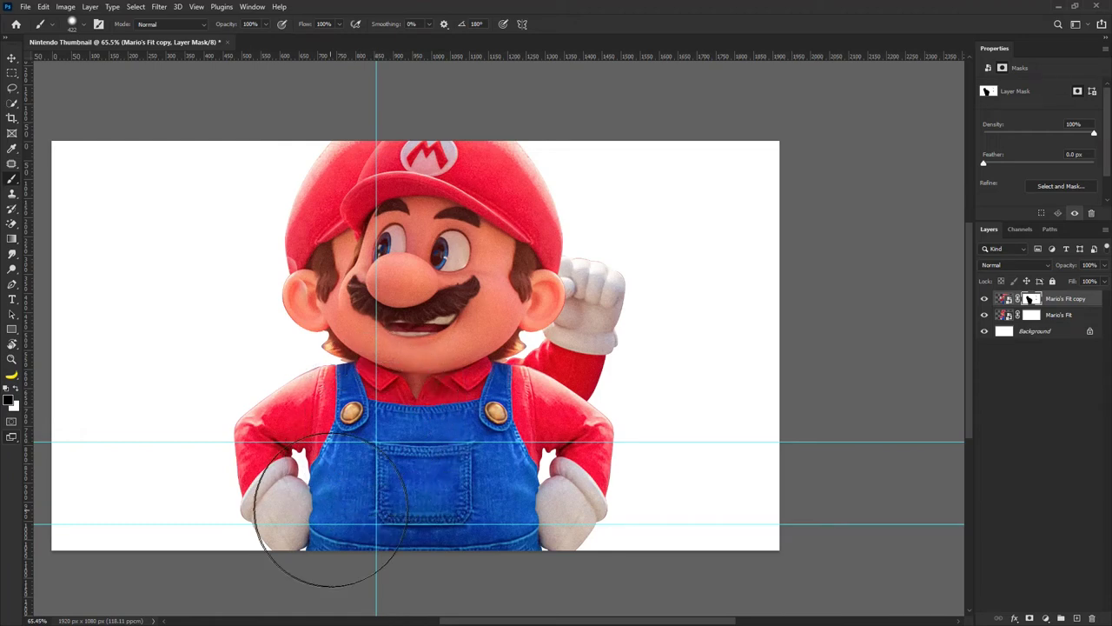
scroll(475, 431, down, 4)
scroll(738, 395, up, 3)
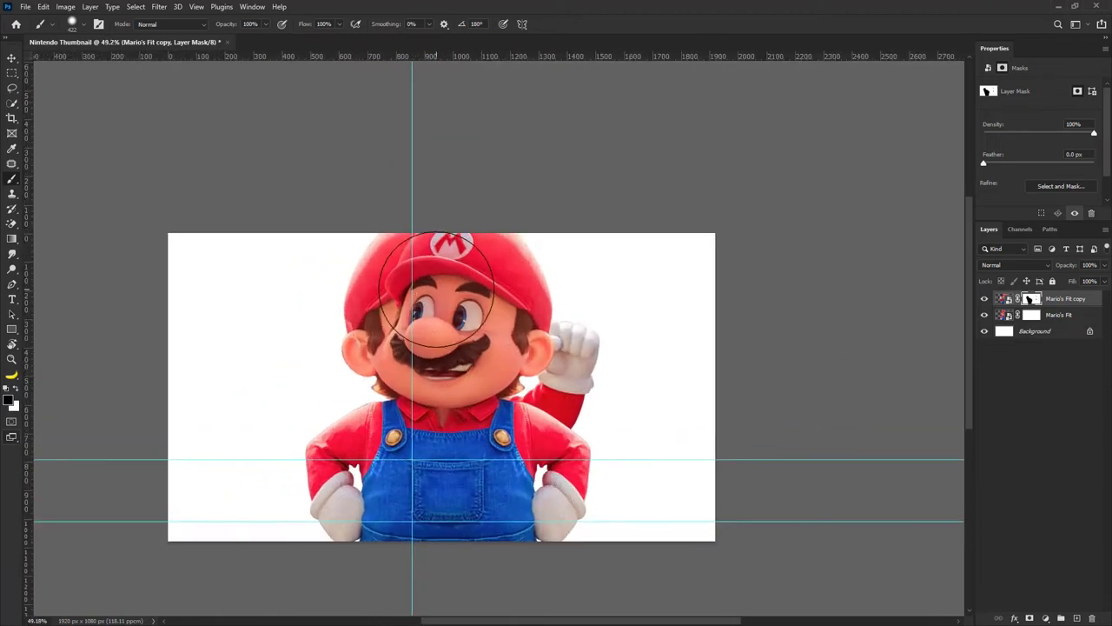
With a smaller, harder brush, mask out the raised fist and arm on the original Mario's Fit layer.
click(1032, 315)
mouse_move(608, 370)
mouse_down()
mouse_move(576, 409)
mouse_move(558, 411)
mouse_up()
key(bracketleft)
key(bracketleft)
key(bracketleft)
key(bracketleft)
right_click(532, 400)
drag(627, 457, 682, 453)
click(872, 416)
mouse_move(569, 405)
mouse_down()
mouse_move(511, 395)
mouse_move(574, 298)
mouse_up()
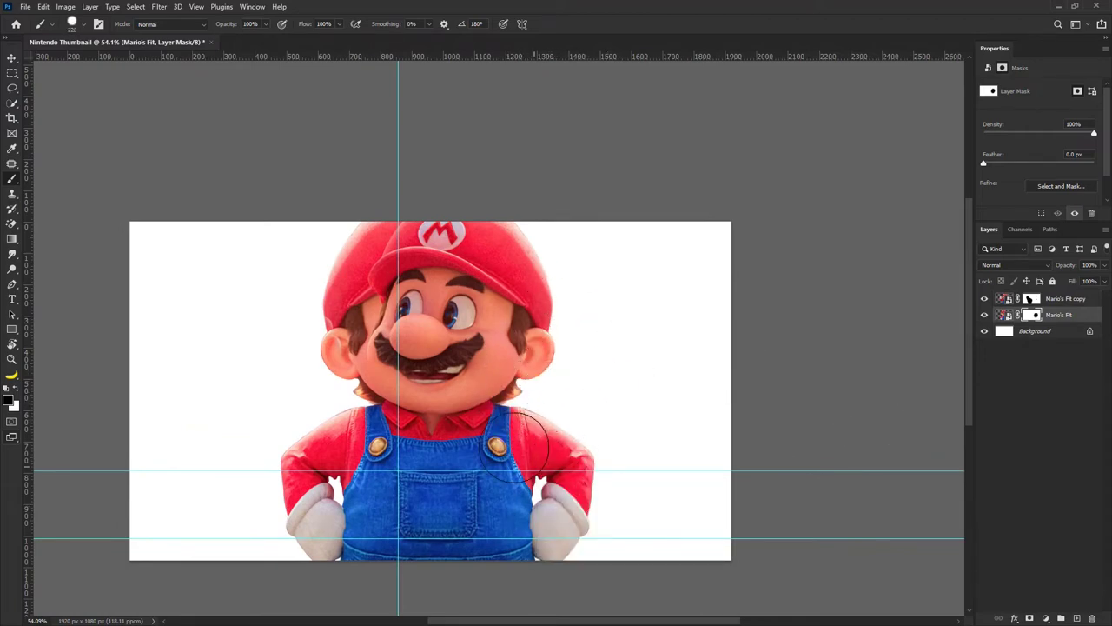
scroll(426, 432, up, 3)
scroll(576, 423, down, 3)
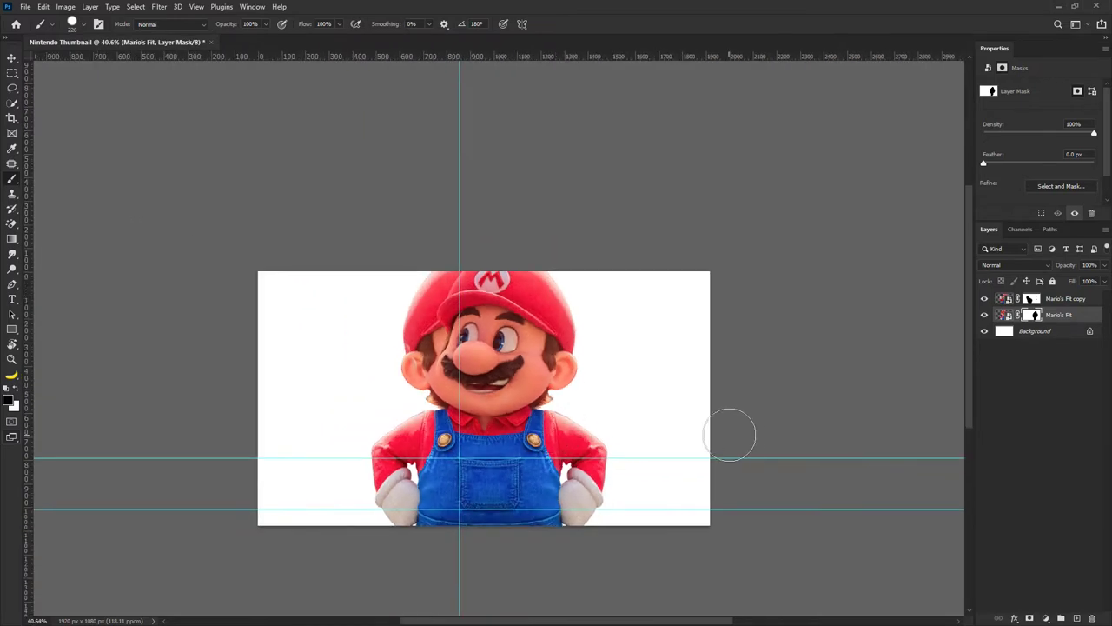
scroll(563, 418, up, 3)
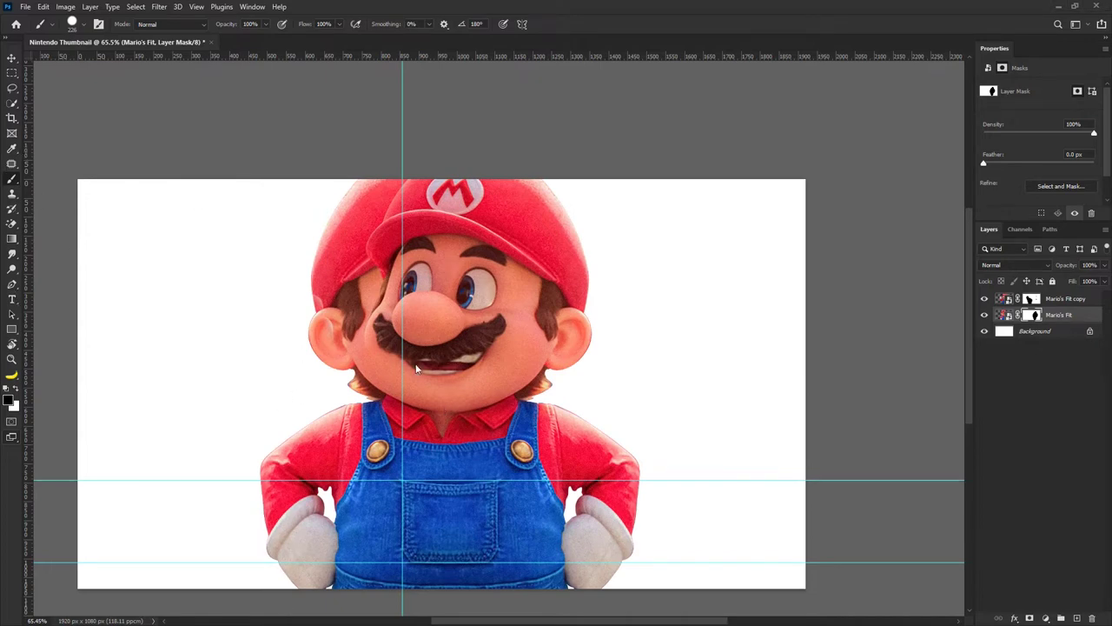
On the Mario's Fit mask, paint out part of the face and trace along the collar under the chin with a small brush.
mouse_move(307, 339)
mouse_down()
mouse_move(508, 318)
mouse_move(352, 351)
mouse_move(391, 355)
mouse_move(354, 384)
mouse_up()
scroll(397, 357, up, 3)
scroll(354, 384, up, 1)
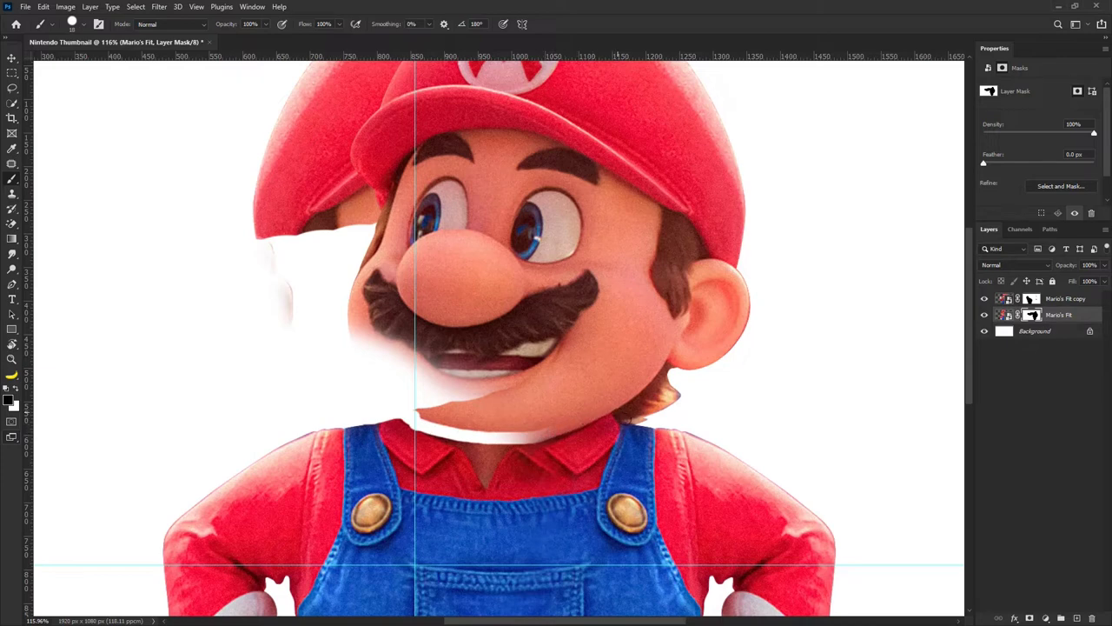
On the Mario's Fit copy mask, trace the collar line under the chin and paint out the face with a brush of about 220 px.
key(alt+bracketright)
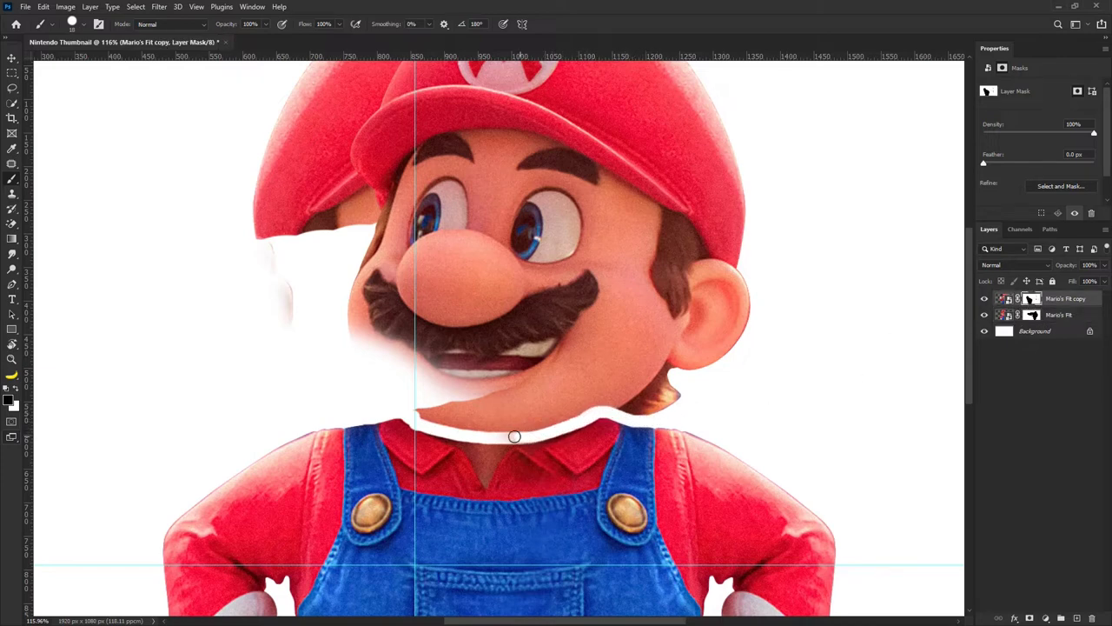
scroll(391, 323, down, 8)
scroll(391, 324, up, 1)
drag(391, 323, 426, 324)
mouse_move(291, 310)
mouse_down()
mouse_move(515, 162)
mouse_move(440, 240)
mouse_move(516, 215)
mouse_move(563, 269)
mouse_move(366, 296)
mouse_move(482, 298)
mouse_move(366, 329)
mouse_move(412, 354)
mouse_move(534, 339)
mouse_move(638, 307)
mouse_up()
scroll(385, 323, up, 2)
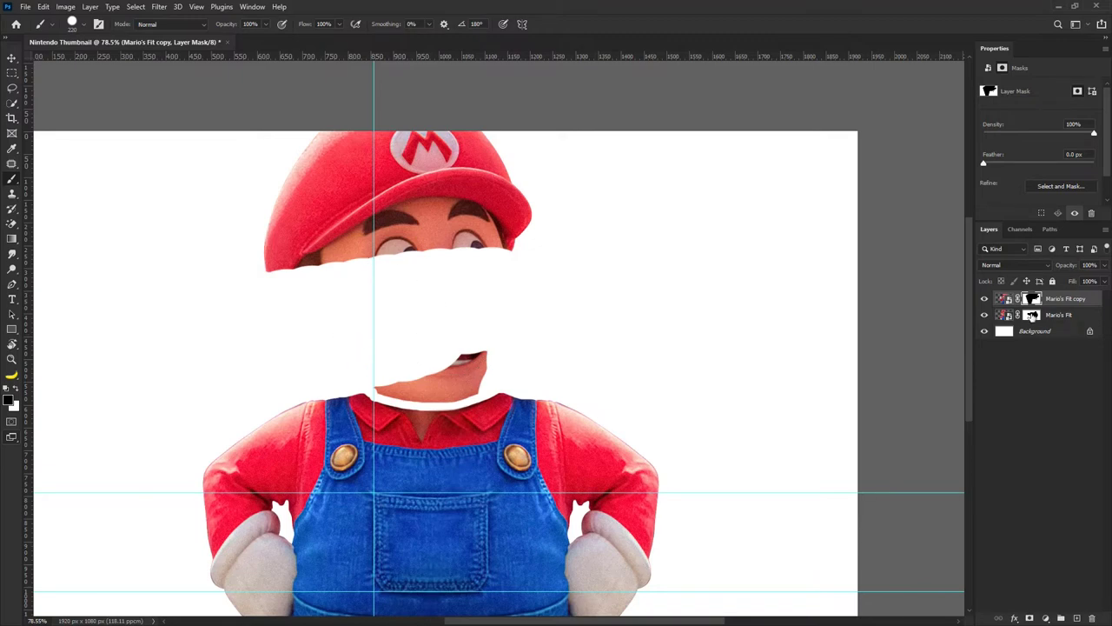
Mask out the remaining head and cap on both the Mario's Fit and Mario's Fit copy masks, enlarging the brush to 467 px.
click(1031, 314)
mouse_move(472, 335)
mouse_down()
mouse_move(401, 354)
mouse_move(636, 163)
mouse_move(349, 141)
mouse_move(673, 226)
mouse_up()
scroll(452, 229, down, 3)
scroll(427, 238, up, 2)
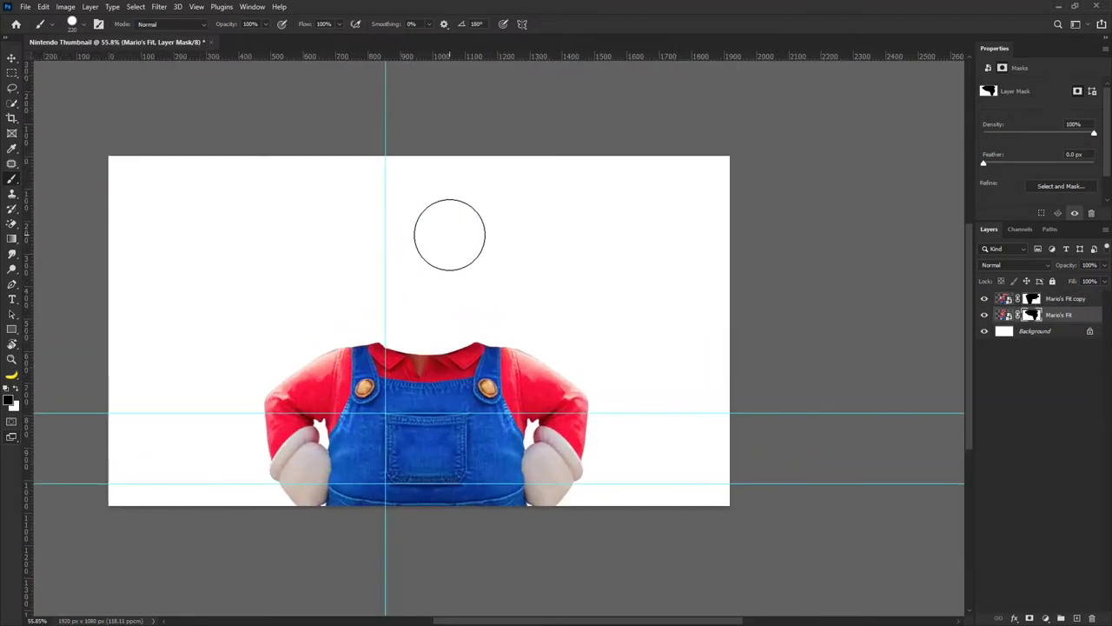
drag(449, 235, 489, 235)
mouse_move(449, 235)
mouse_down()
mouse_move(264, 204)
mouse_move(477, 182)
mouse_up()
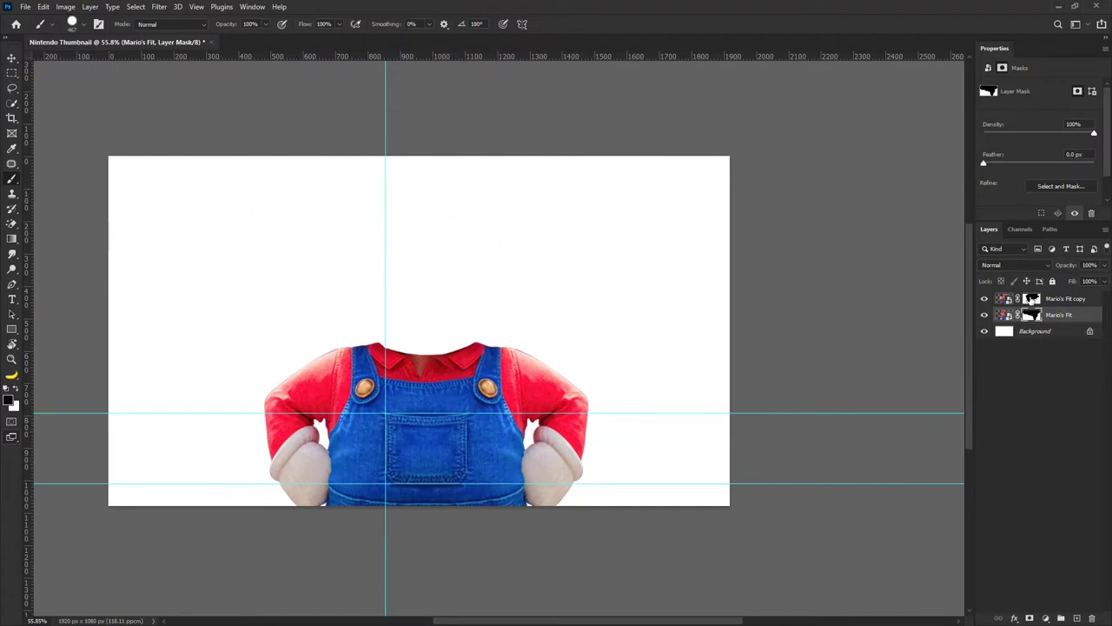
click(1031, 299)
mouse_move(513, 229)
mouse_down()
mouse_move(200, 228)
mouse_move(499, 221)
mouse_up()
scroll(358, 234, up, 2)
Select and link the Mario's Fit and Mario's Fit copy layers, and move the headless body slightly up and left on the canvas.
click(12, 58)
scroll(435, 302, down, 3)
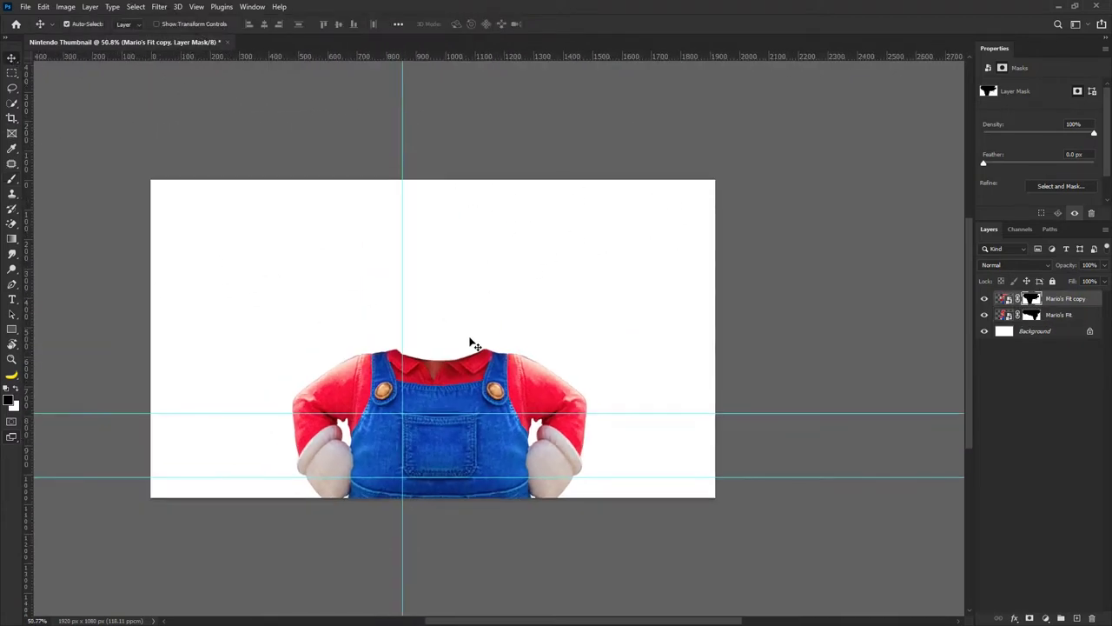
scroll(470, 342, up, 1)
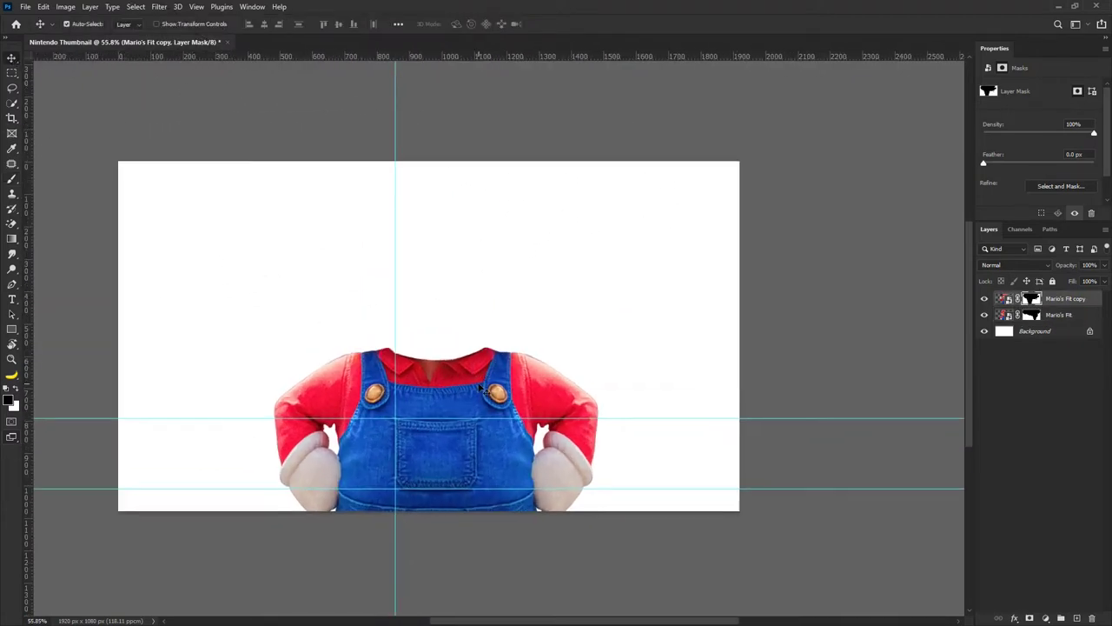
shift+click(1058, 315)
drag(501, 402, 454, 377)
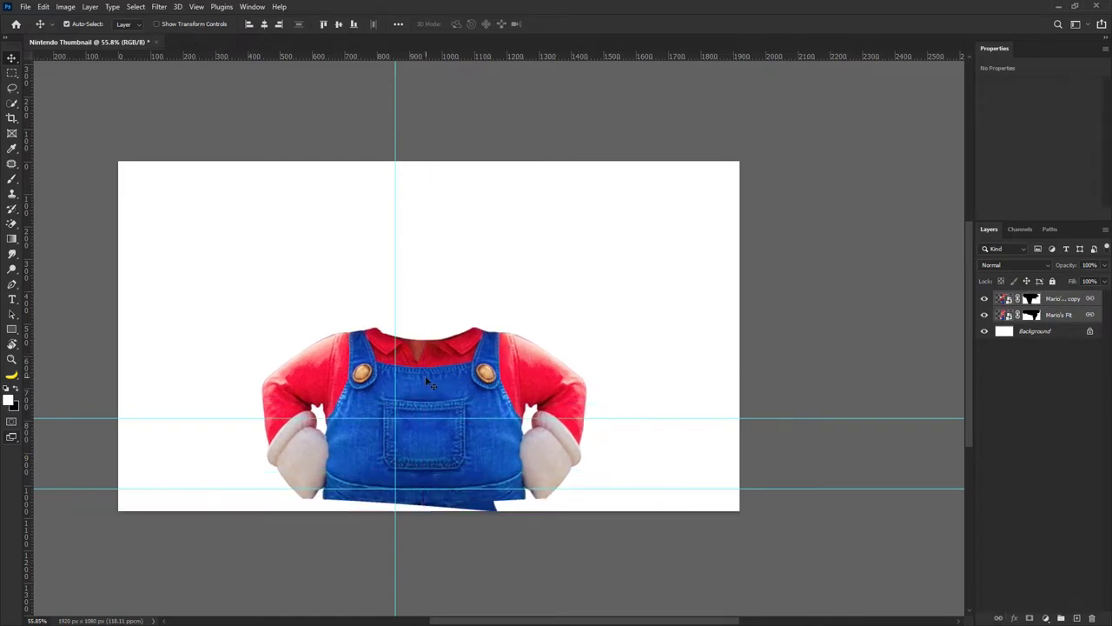
Convert the two linked Mario body layers into a single smart object.
scroll(426, 382, up, 2)
right_click(1062, 301)
click(956, 235)
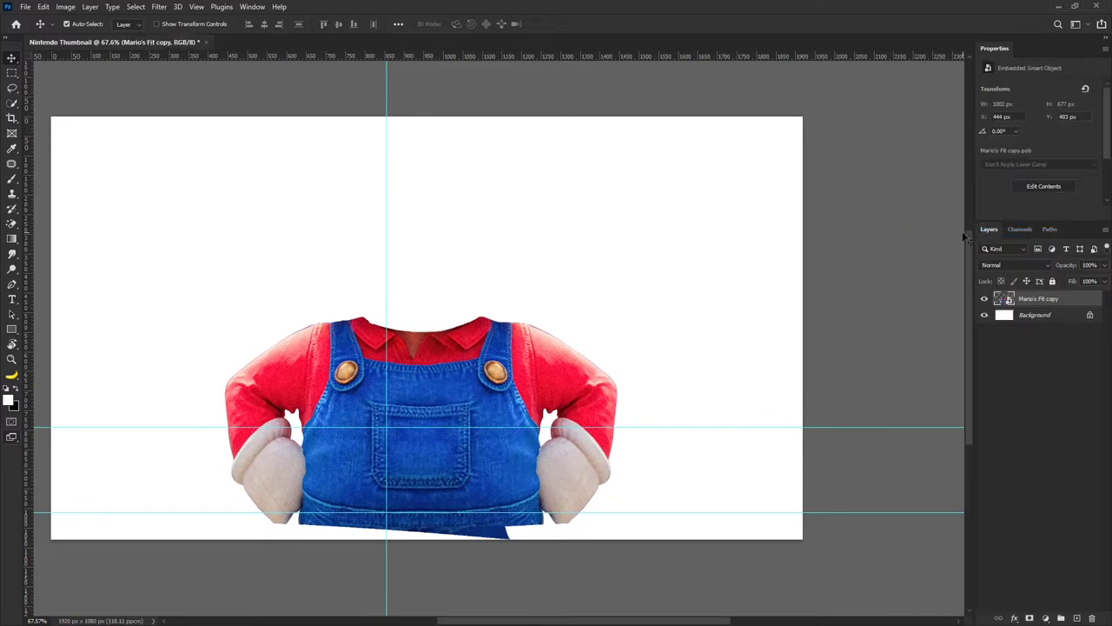
scroll(454, 375, down, 2)
key(ctrl+t)
right_click(455, 376)
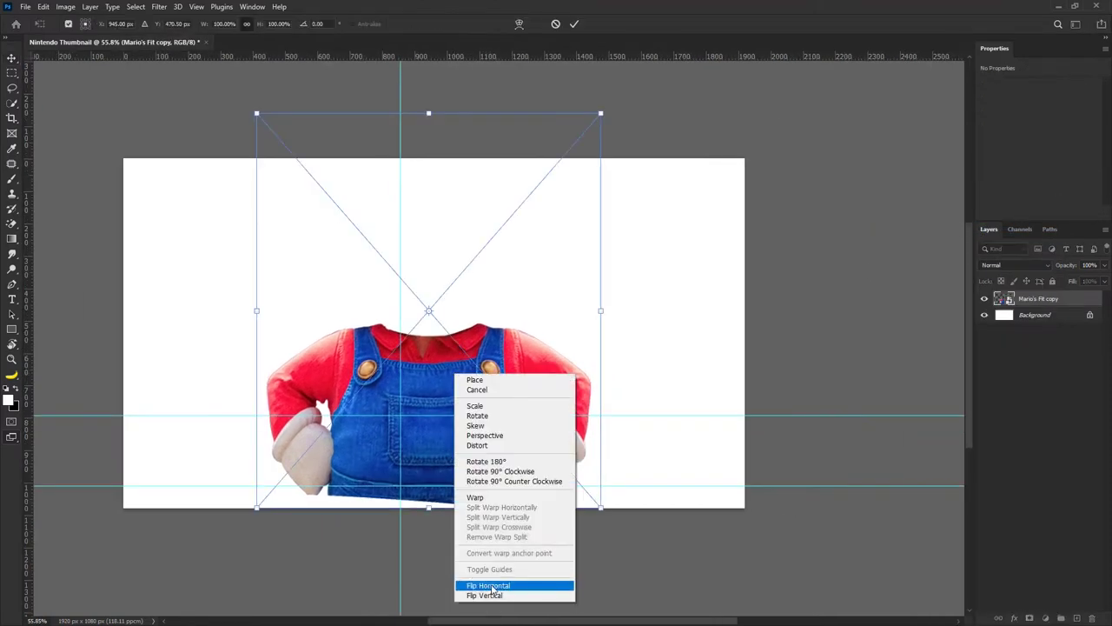
click(487, 497)
drag(341, 495, 341, 495)
drag(344, 458, 345, 468)
drag(445, 464, 446, 469)
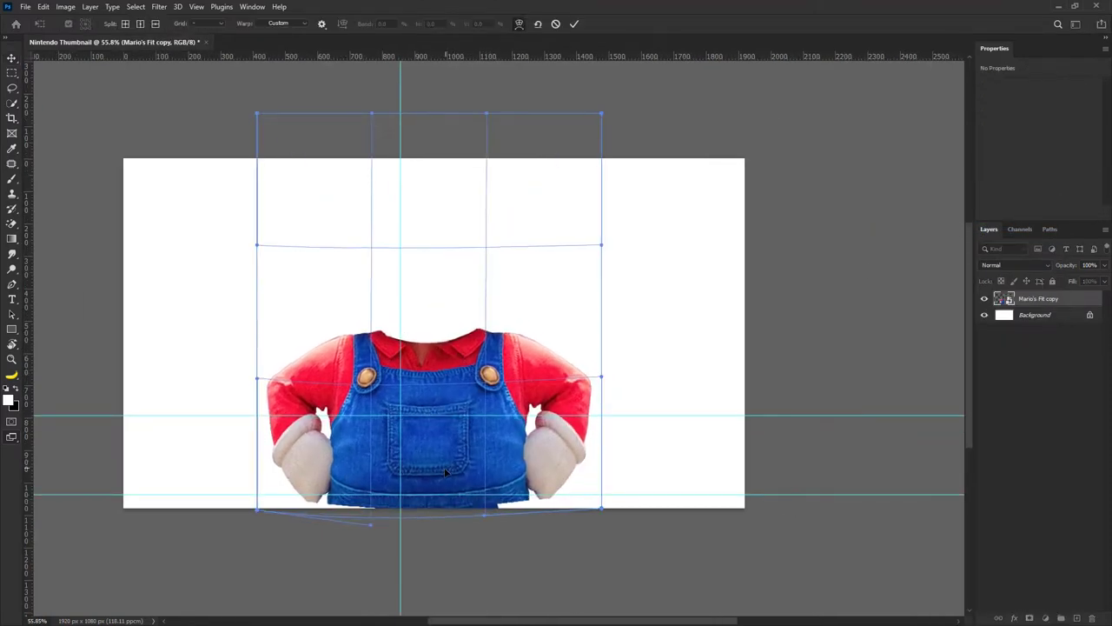
drag(344, 341, 343, 335)
drag(419, 401, 420, 399)
drag(343, 338, 347, 334)
drag(271, 414, 276, 417)
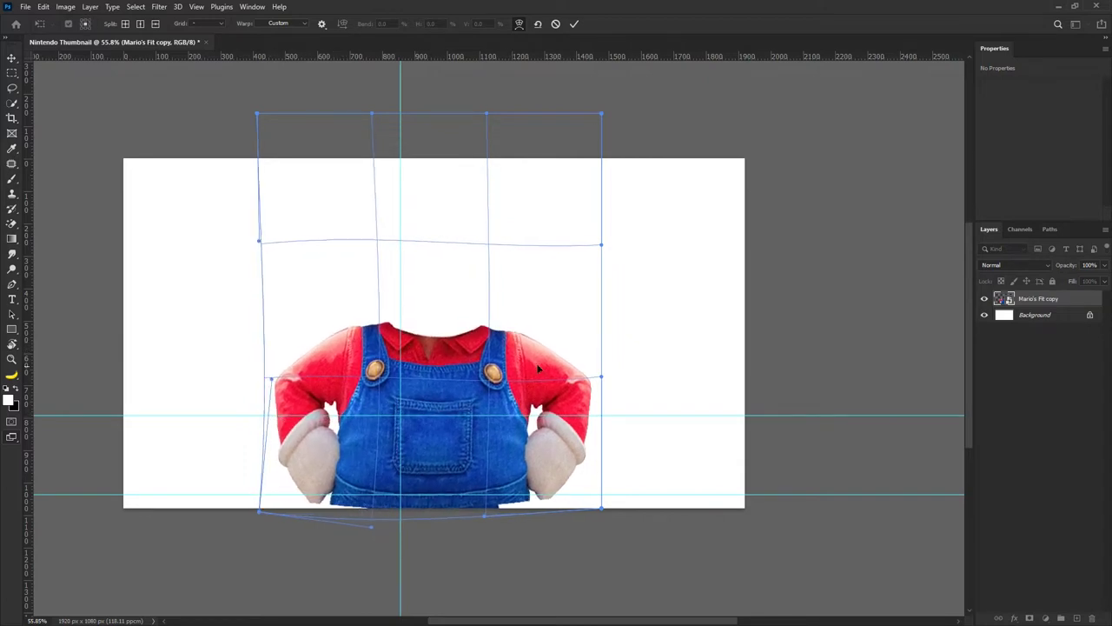
drag(503, 366, 496, 355)
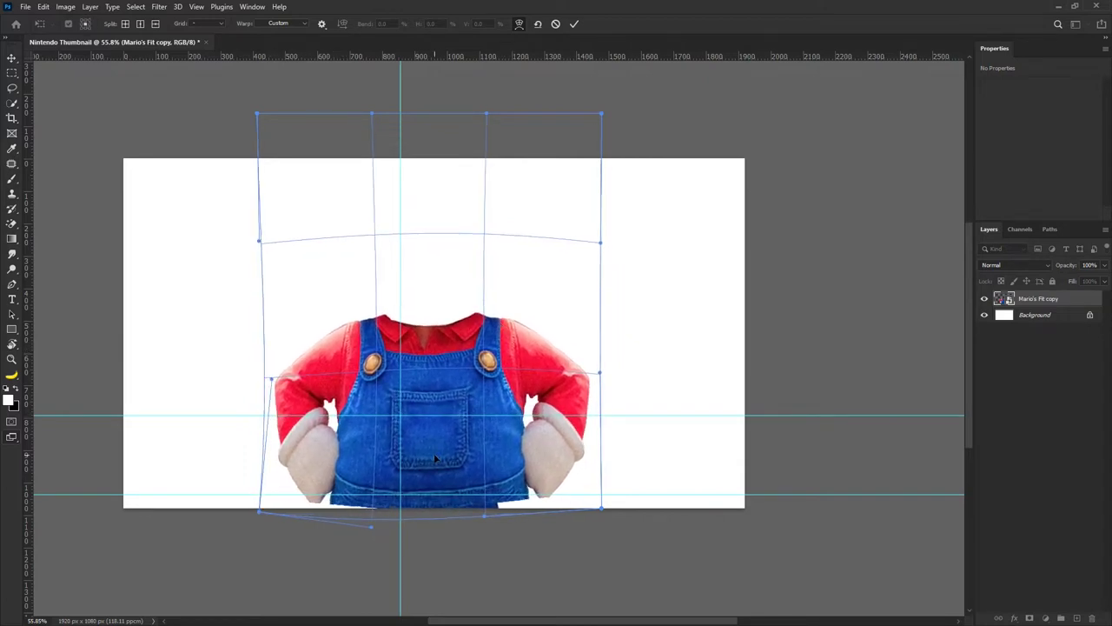
mouse_move(430, 465)
mouse_down()
mouse_move(434, 477)
mouse_move(440, 465)
mouse_up()
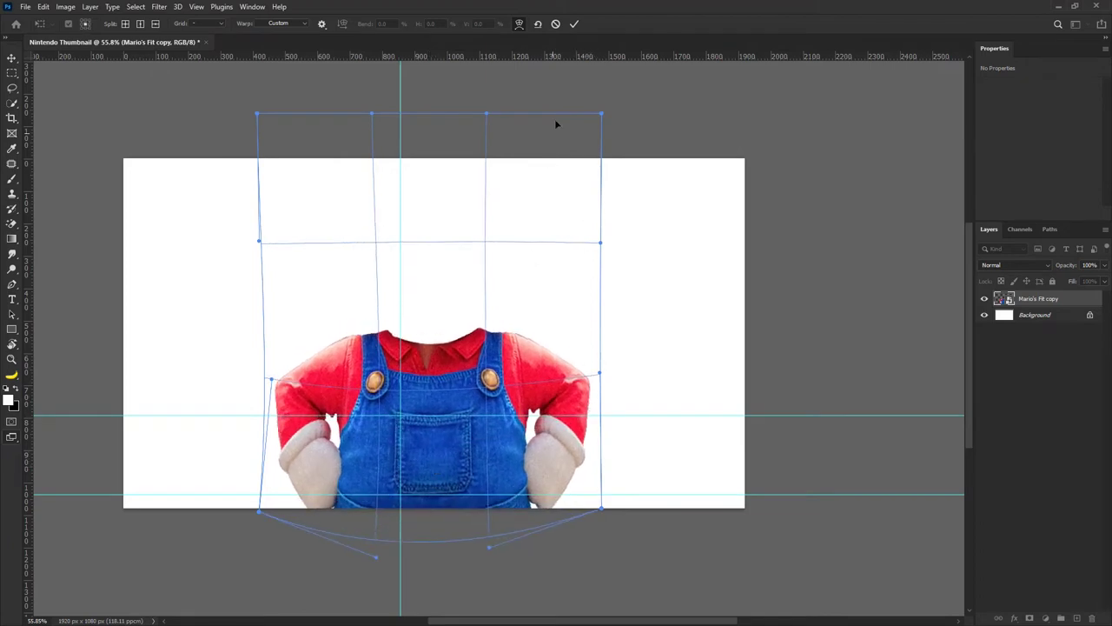
click(556, 24)
Warp the body smart object so both shoulders pull inward and the collar and straps rise slightly, and apply the warp.
key(ctrl+t)
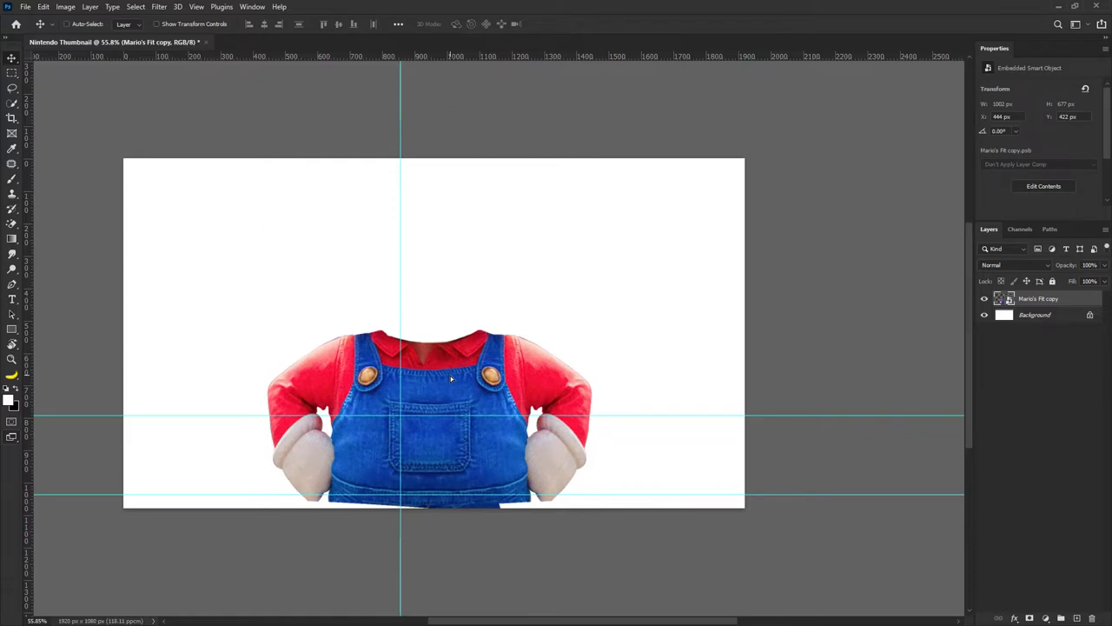
right_click(451, 375)
click(470, 499)
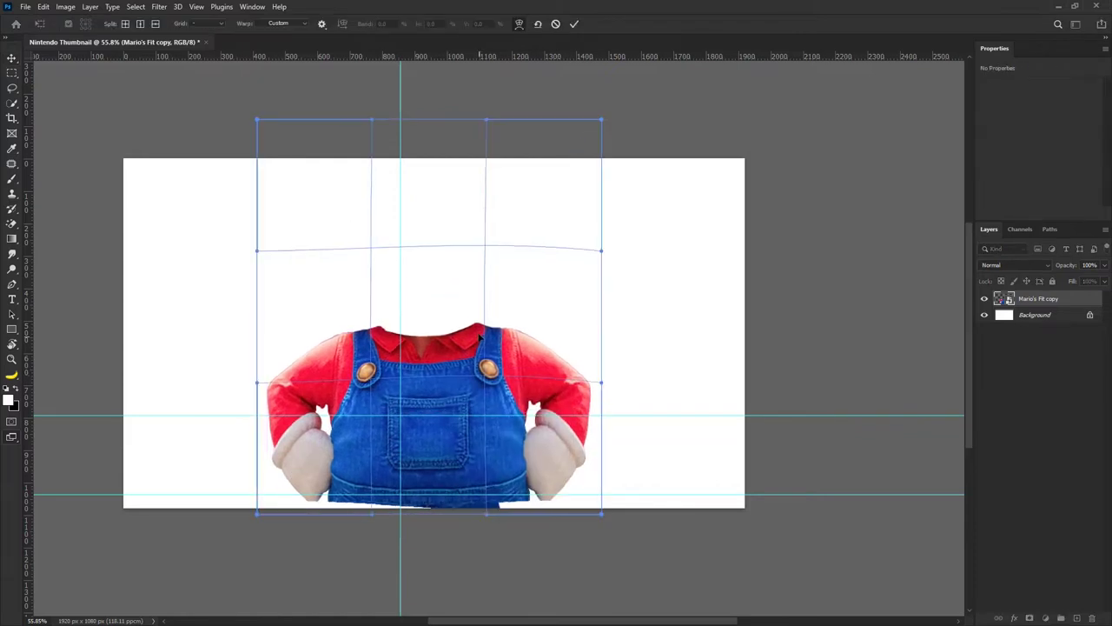
mouse_move(377, 343)
mouse_down()
mouse_move(340, 349)
mouse_move(356, 337)
mouse_up()
drag(512, 332, 499, 326)
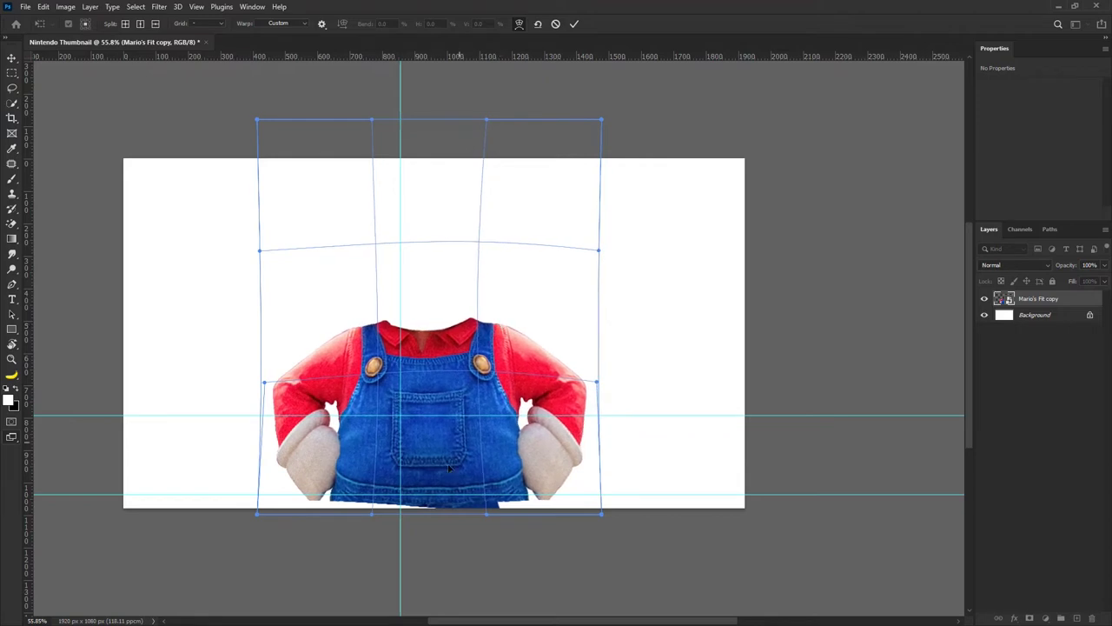
drag(432, 385, 436, 393)
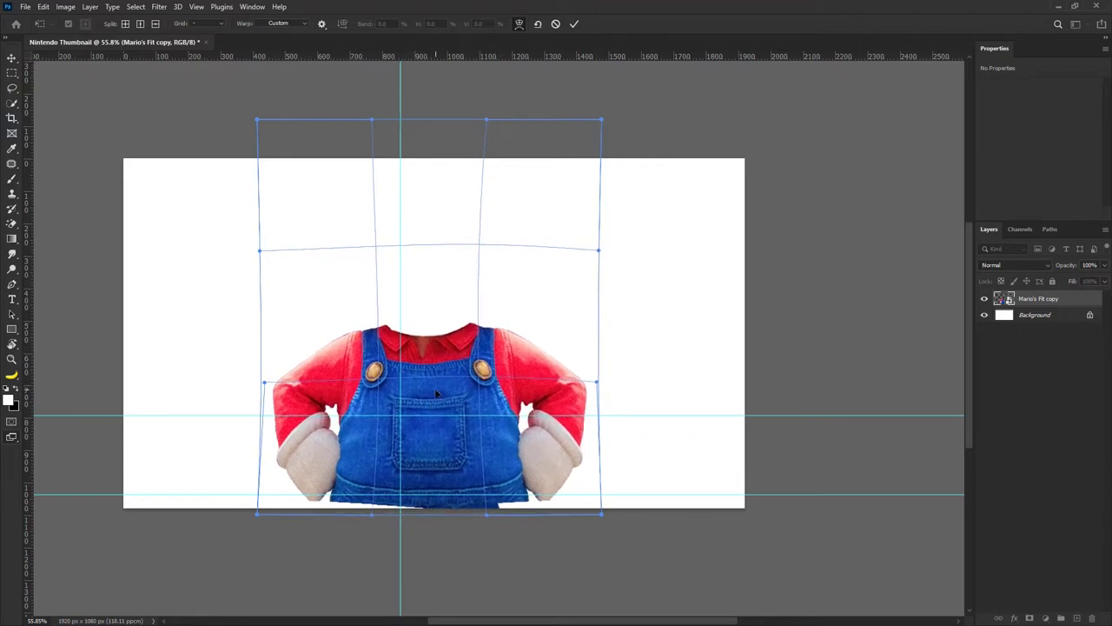
click(575, 24)
Open Liquify on the Mario body smart object and raise the shoulder and strap tops while smoothing the outer arm contours with Forward Warp.
click(159, 6)
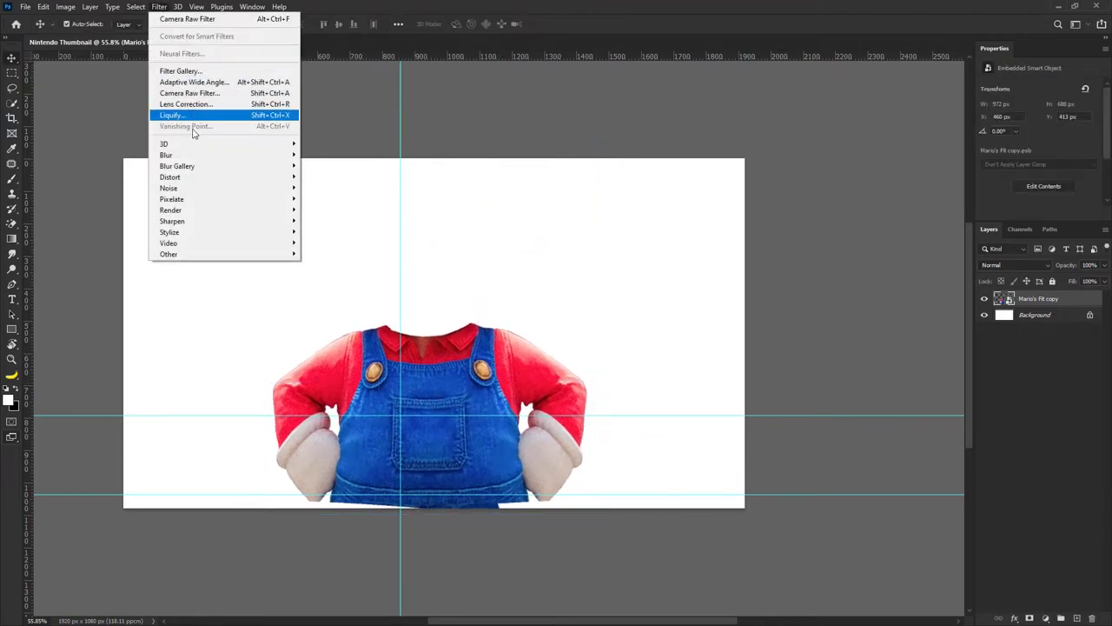
click(193, 114)
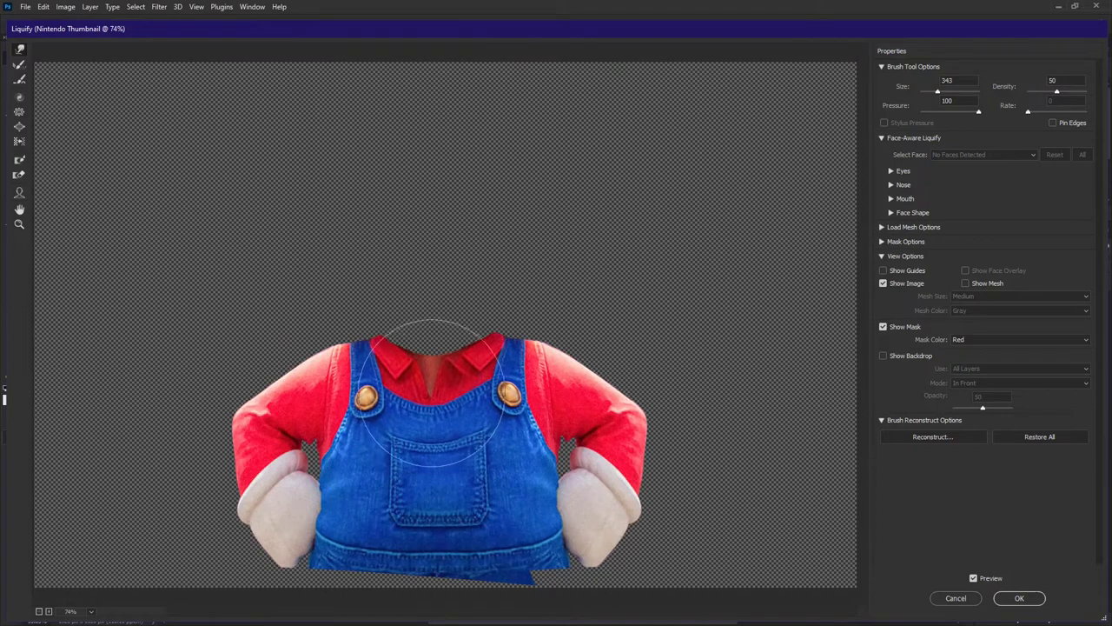
drag(334, 339, 352, 315)
alt+right_click(362, 333)
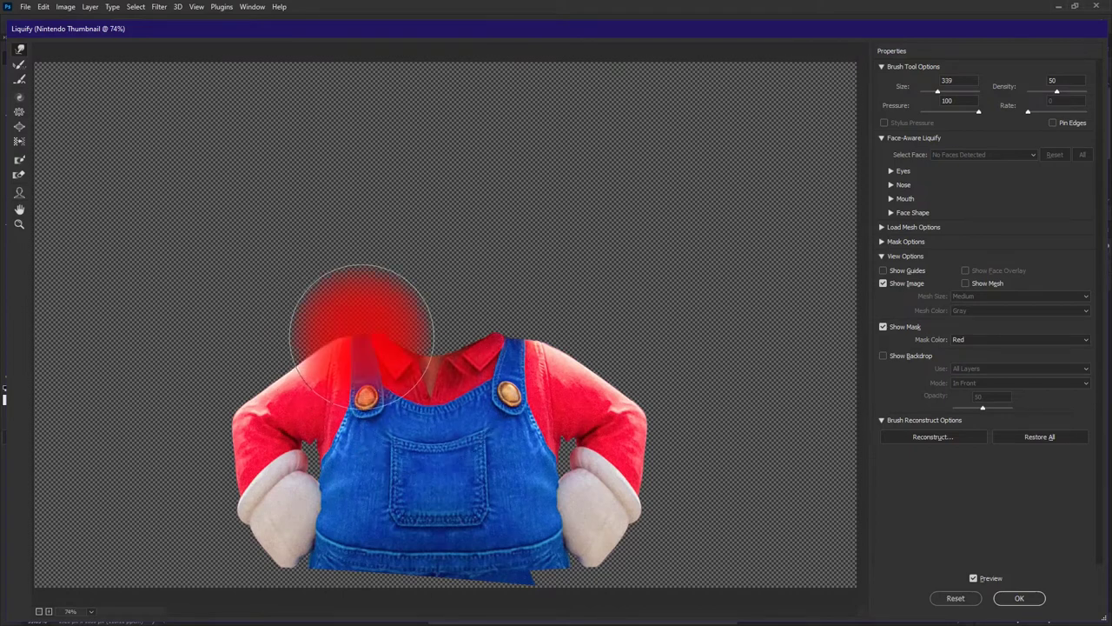
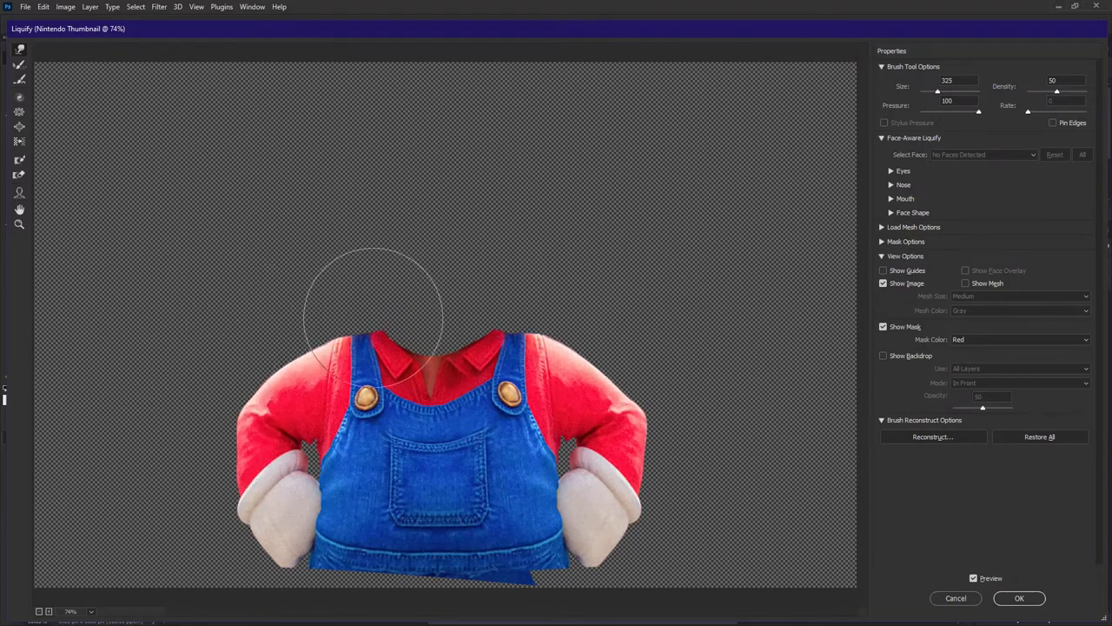
drag(360, 326, 312, 334)
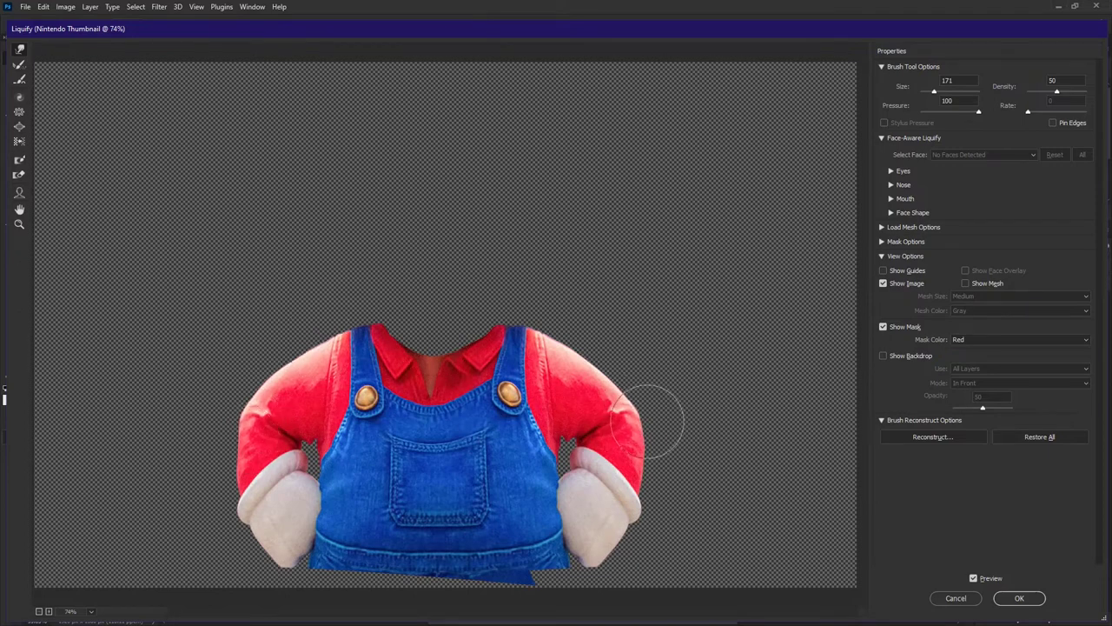
drag(459, 411, 472, 411)
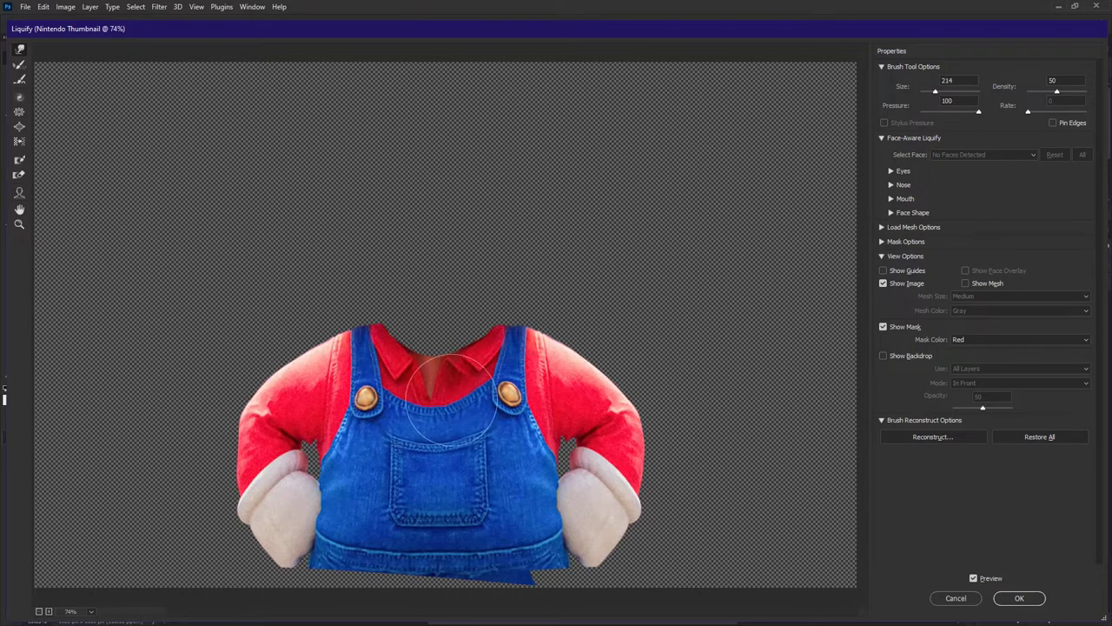
Refine the overalls' bib and strap area with the Liquify brush reduced to 147, and apply the filter.
key(bracketleft)
key(bracketleft)
key(bracketleft)
key(bracketleft)
key(bracketleft)
key(bracketleft)
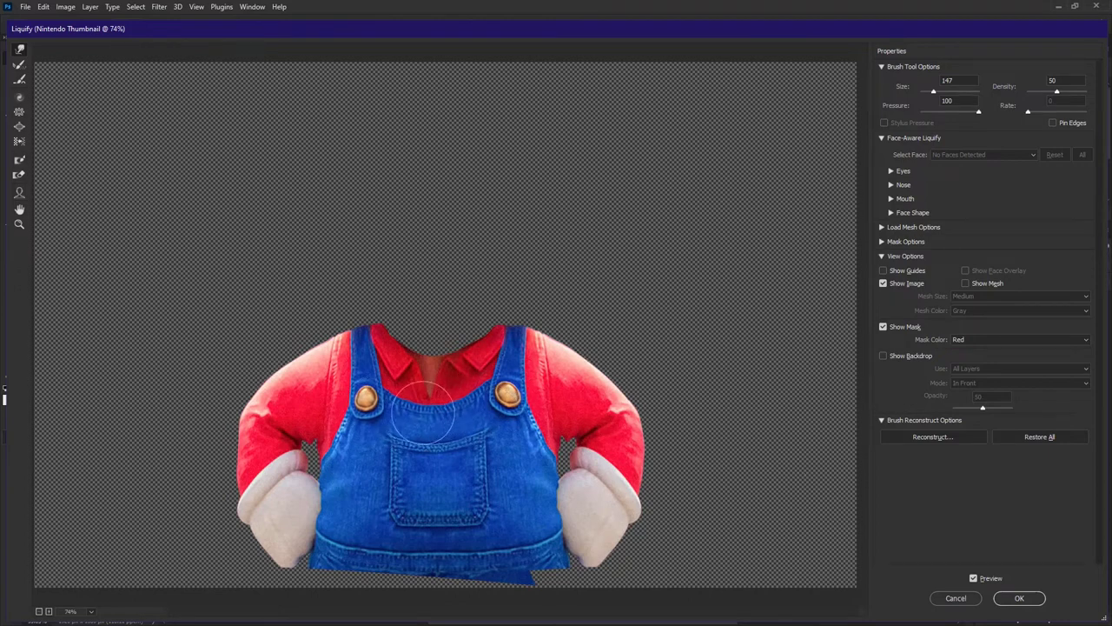
click(1032, 601)
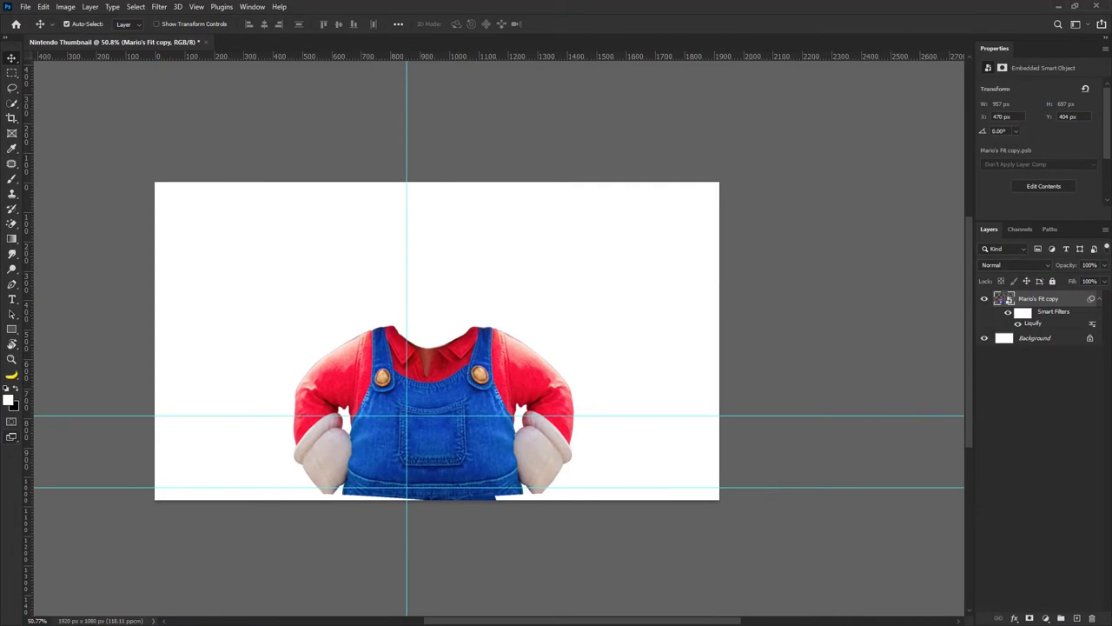
Place the Evil Mario face image, scale it down to about 15%, and position it over the body's collar.
drag(380, 315, 447, 306)
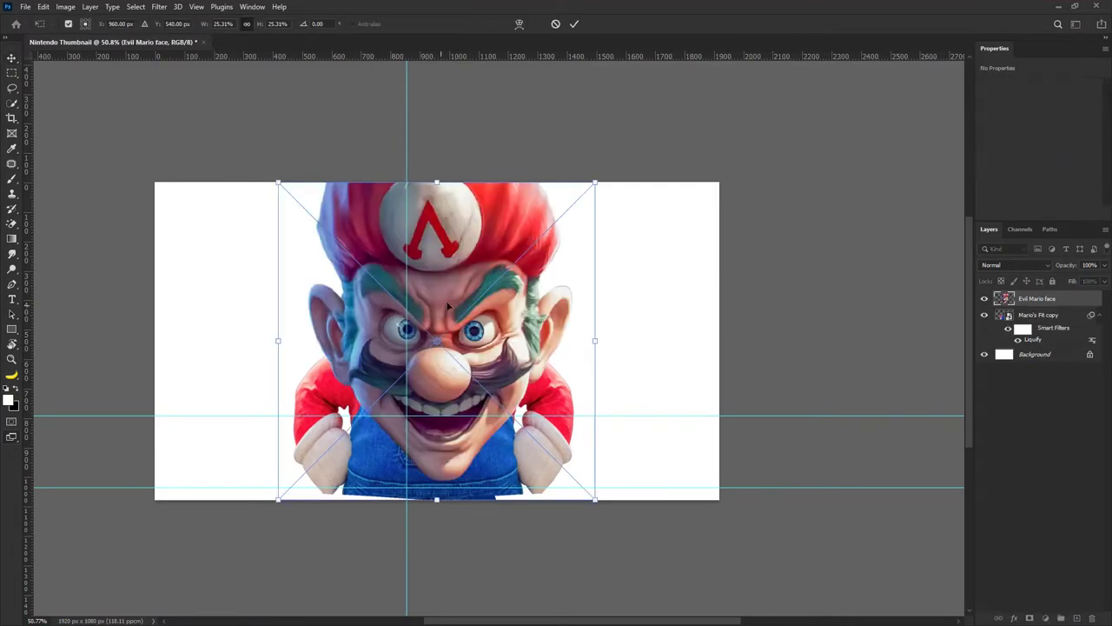
drag(602, 184, 497, 286)
drag(385, 340, 428, 228)
drag(534, 174, 510, 197)
key(Return)
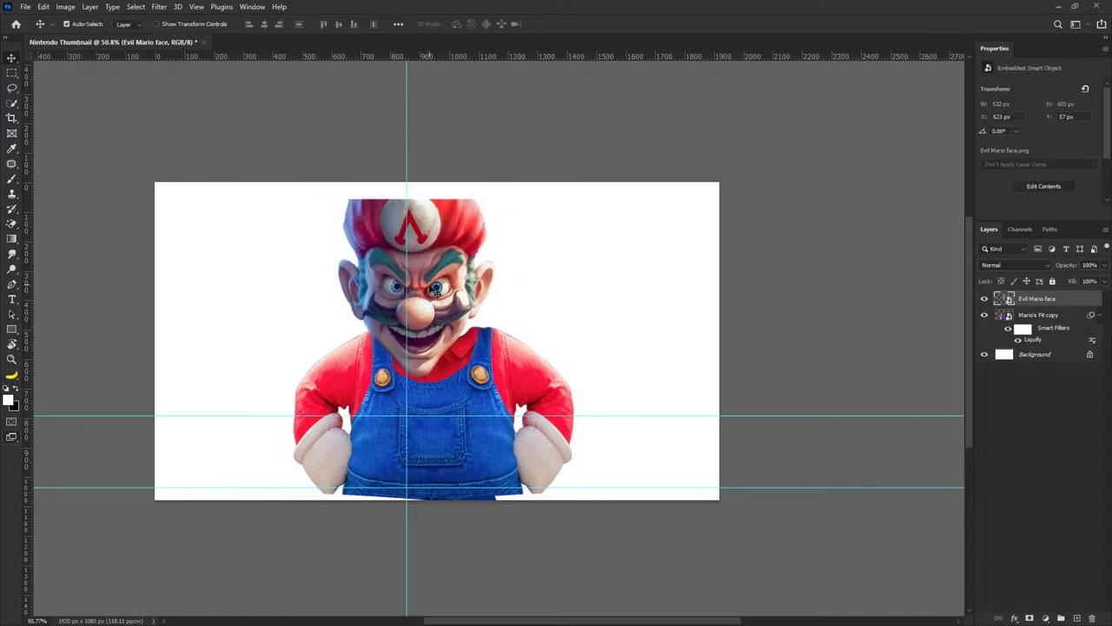
drag(437, 290, 448, 284)
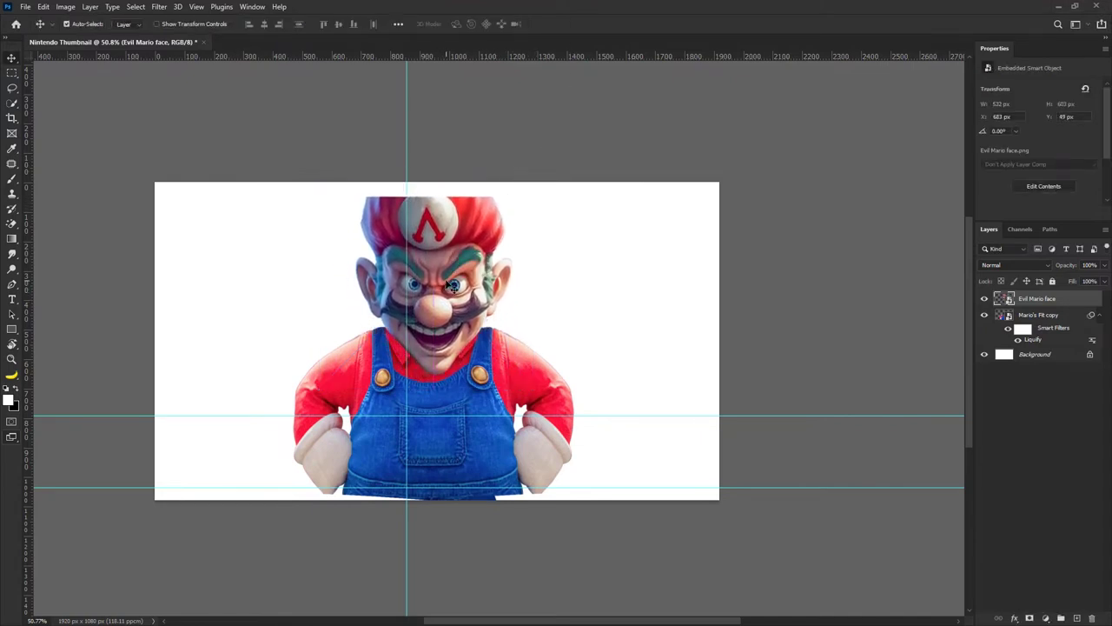
Squash the Evil Mario face to about 14.25% height and shift it slightly left to line up with the collar.
key(ctrl+t)
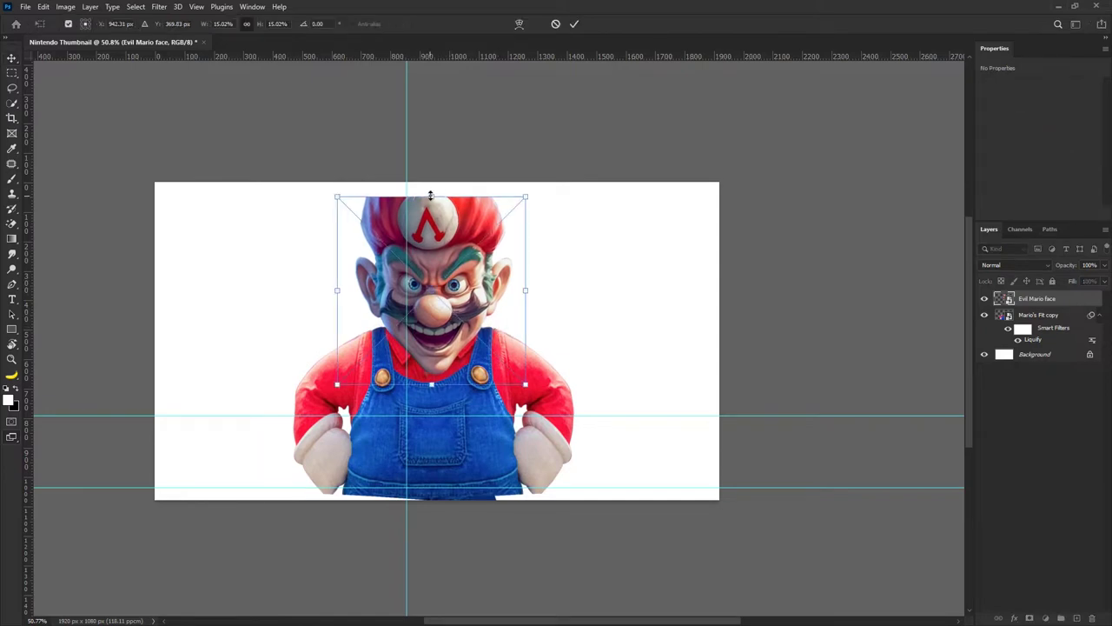
drag(430, 196, 432, 207)
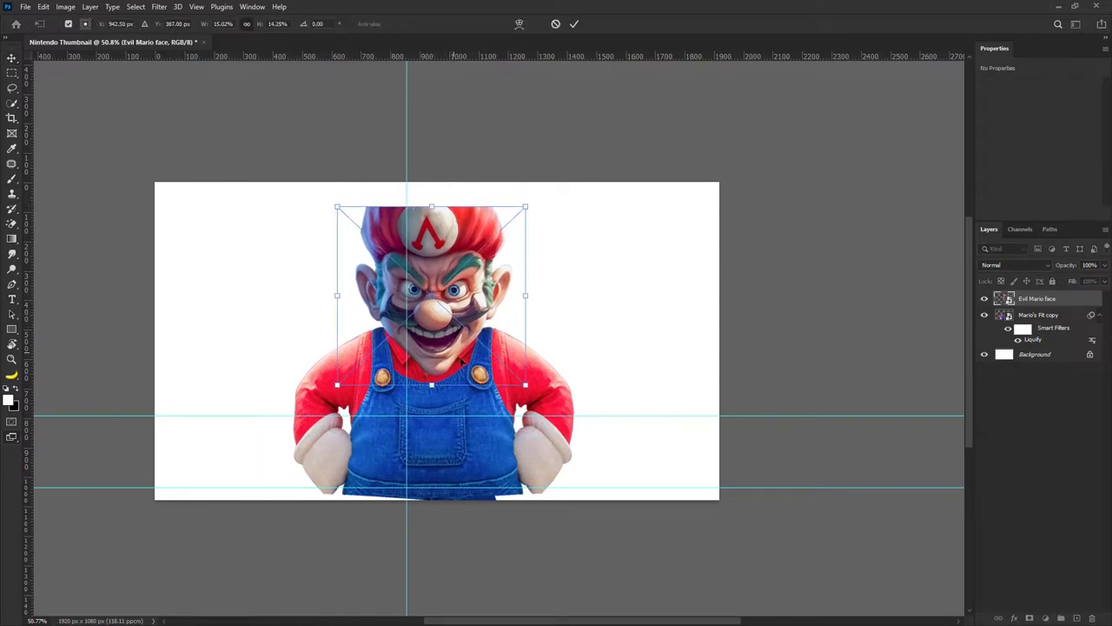
scroll(440, 341, up, 3)
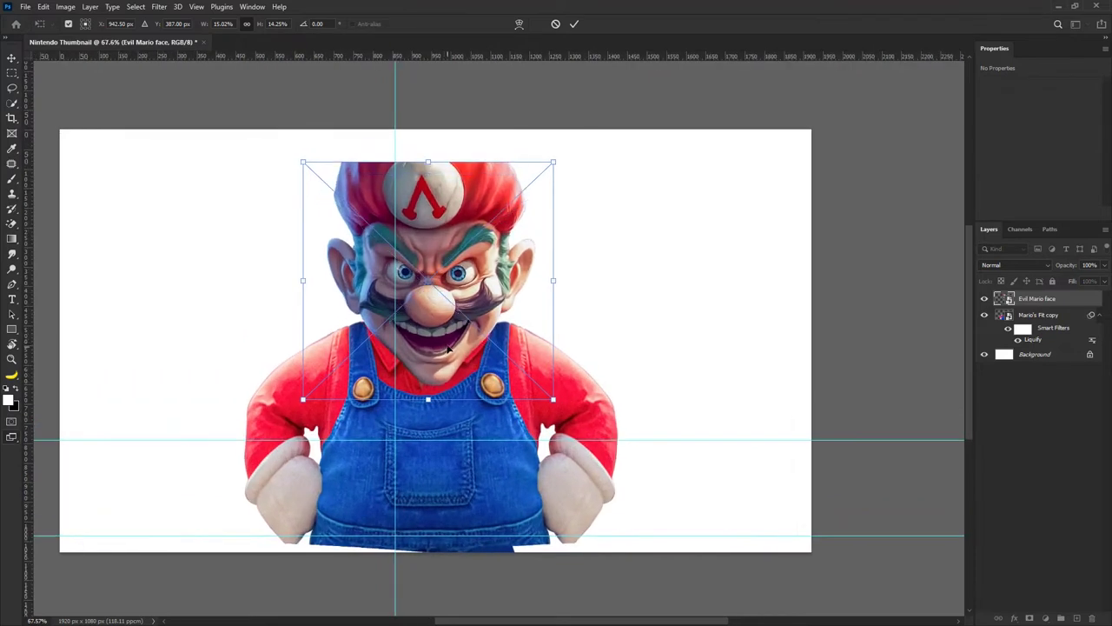
drag(451, 346, 441, 347)
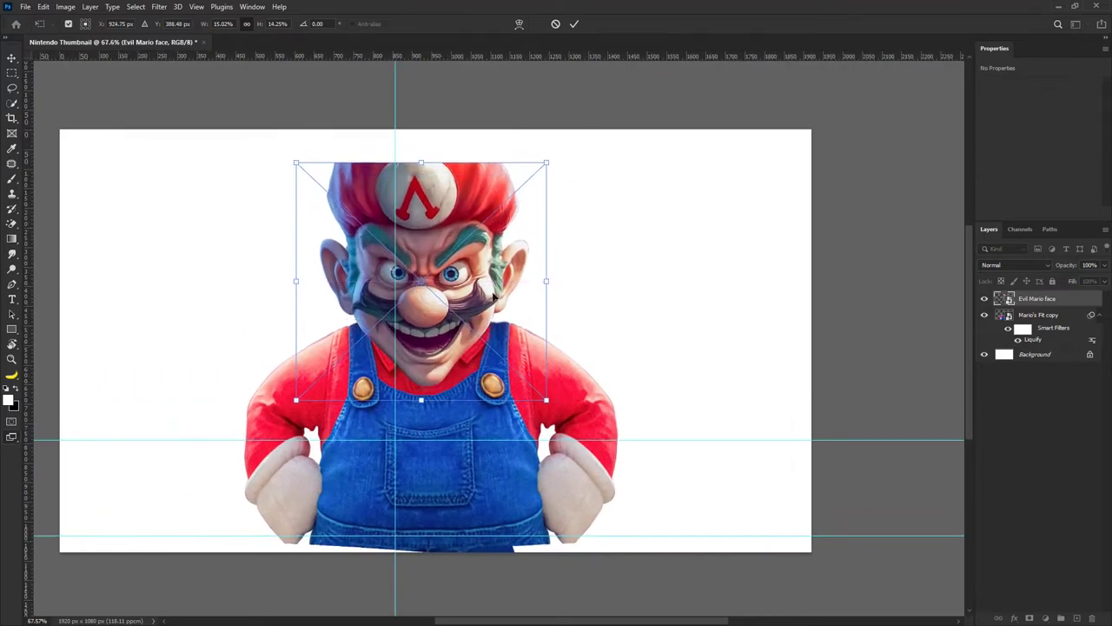
Warp the Evil Mario face by stretching the chin slightly and bending the top edge down, and apply the warp.
right_click(470, 238)
click(513, 372)
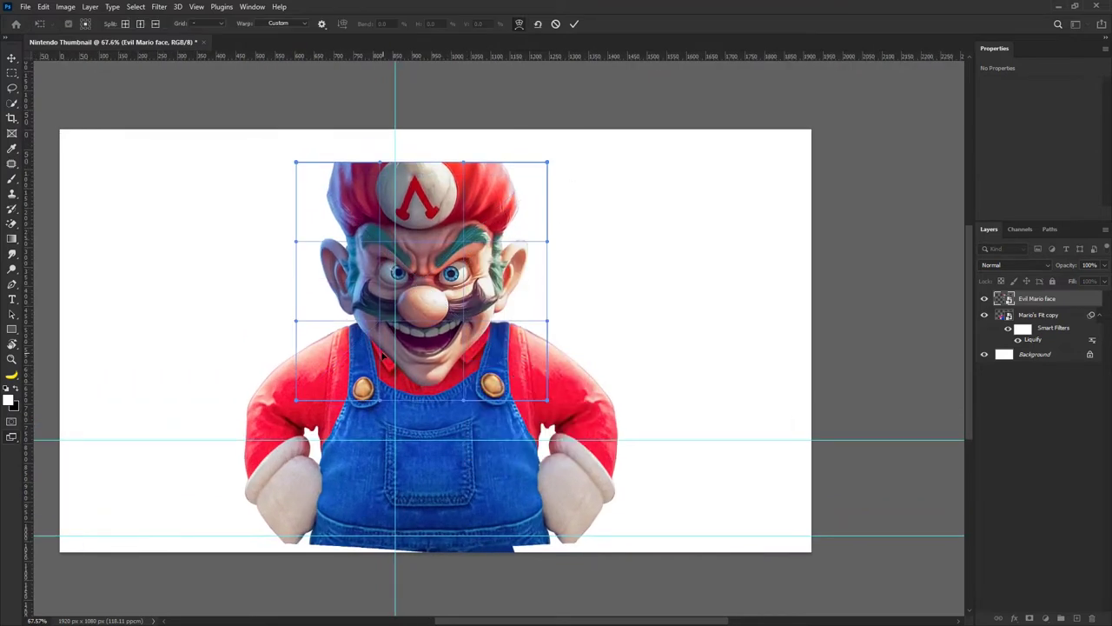
drag(433, 375, 432, 378)
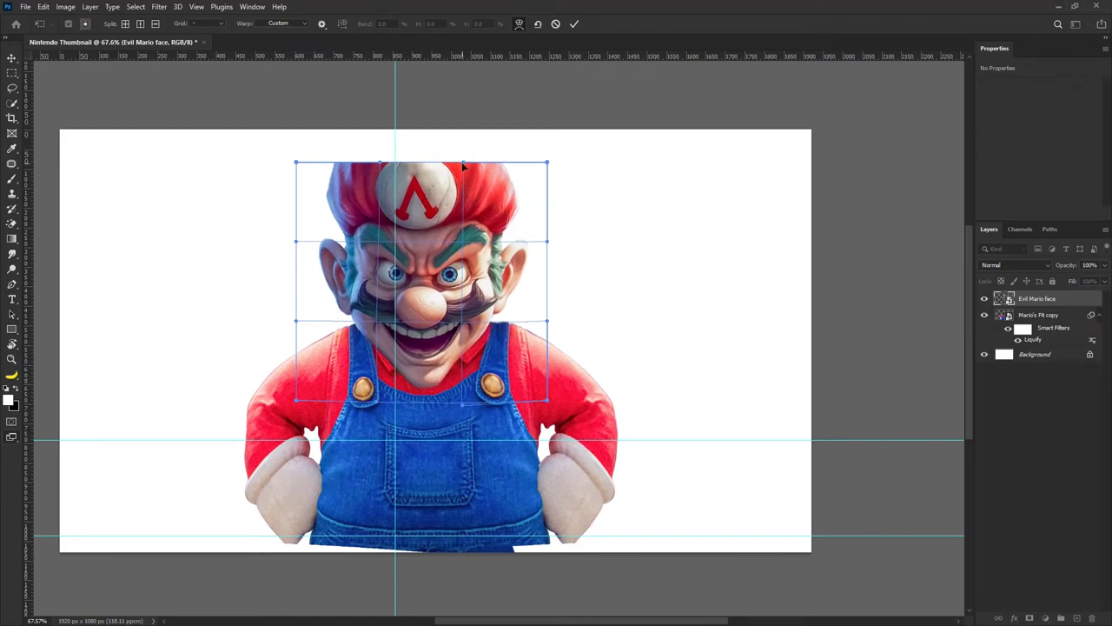
mouse_move(463, 165)
mouse_down()
mouse_move(462, 187)
mouse_move(463, 175)
mouse_up()
drag(382, 177, 384, 174)
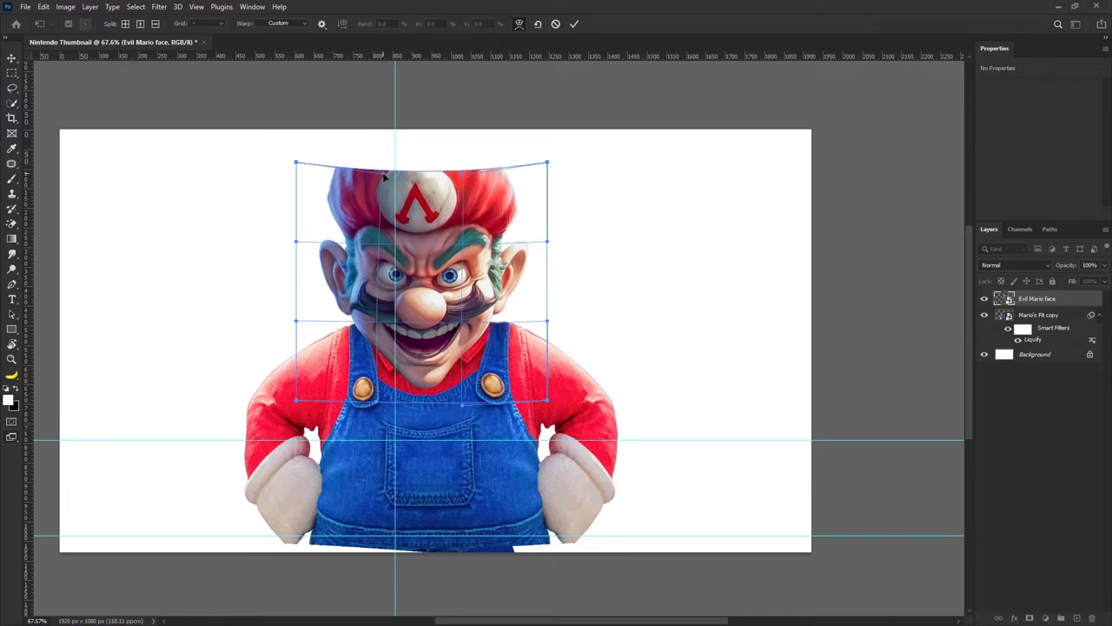
click(575, 24)
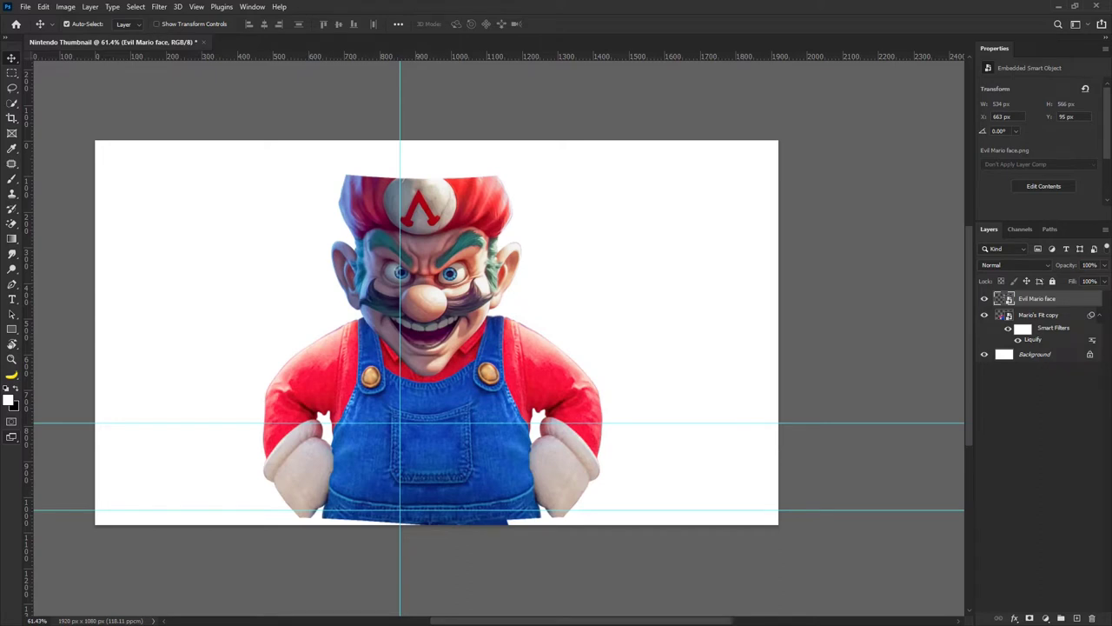
Place the Cap image, scale it to about 13.6%, and fit it over the top of the evil face's head.
drag(428, 304, 428, 301)
drag(450, 262, 461, 120)
scroll(495, 215, down, 3)
scroll(520, 261, down, 2)
drag(588, 87, 486, 191)
scroll(463, 233, up, 5)
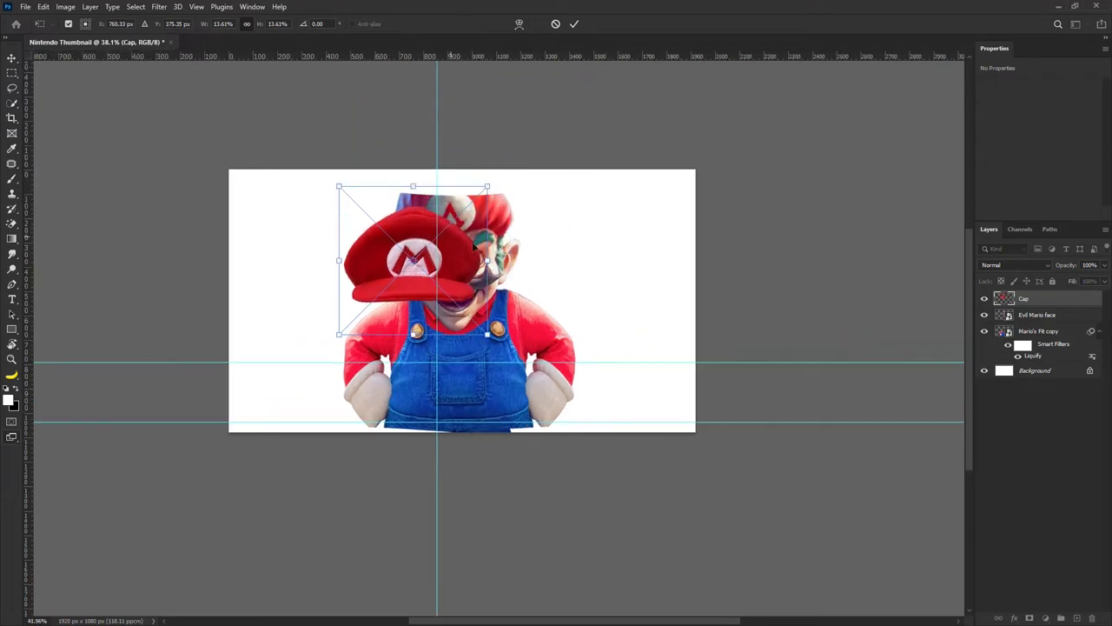
drag(464, 370, 472, 320)
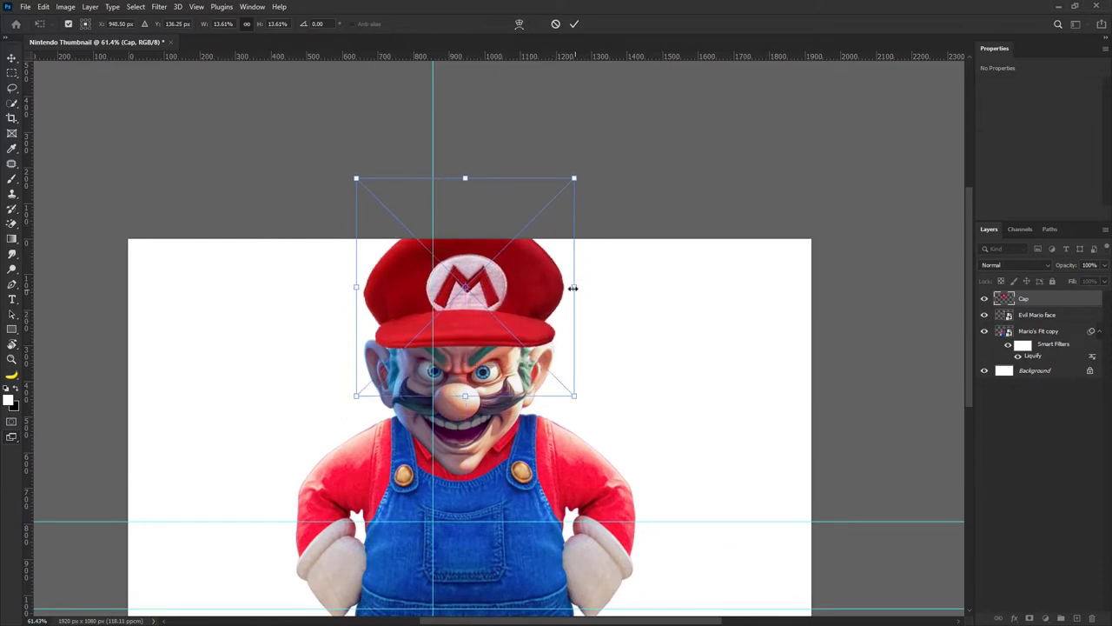
right_click(502, 286)
click(438, 336)
scroll(478, 370, down, 5)
key(Return)
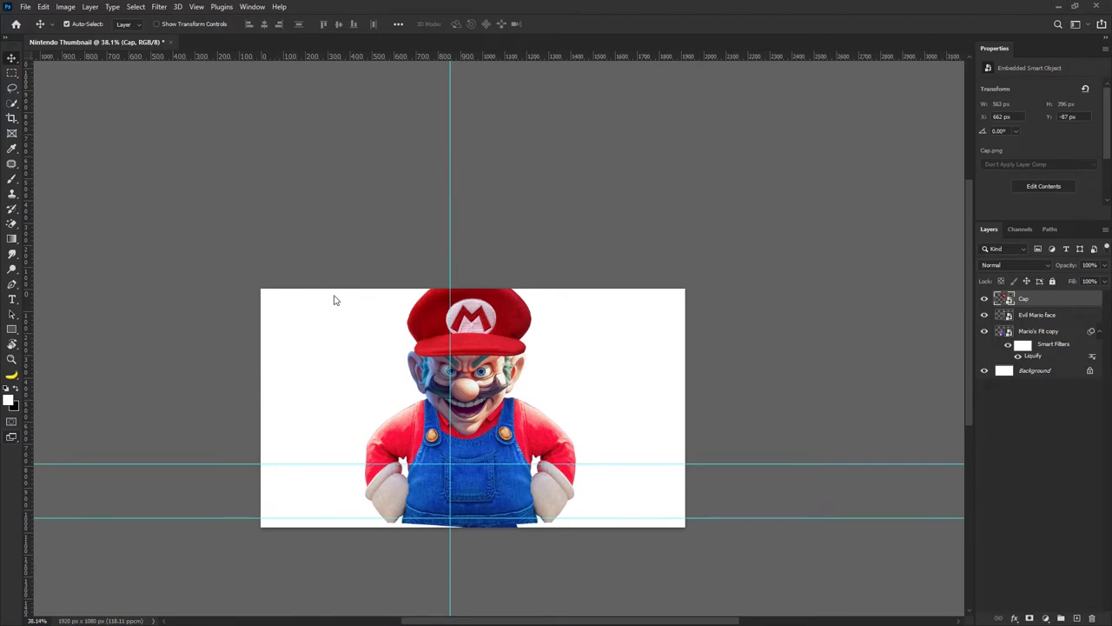
Scale the cap, face and body layers together to 85% and centre them against the canvas's lower edge.
click(512, 417)
key(ctrl+t)
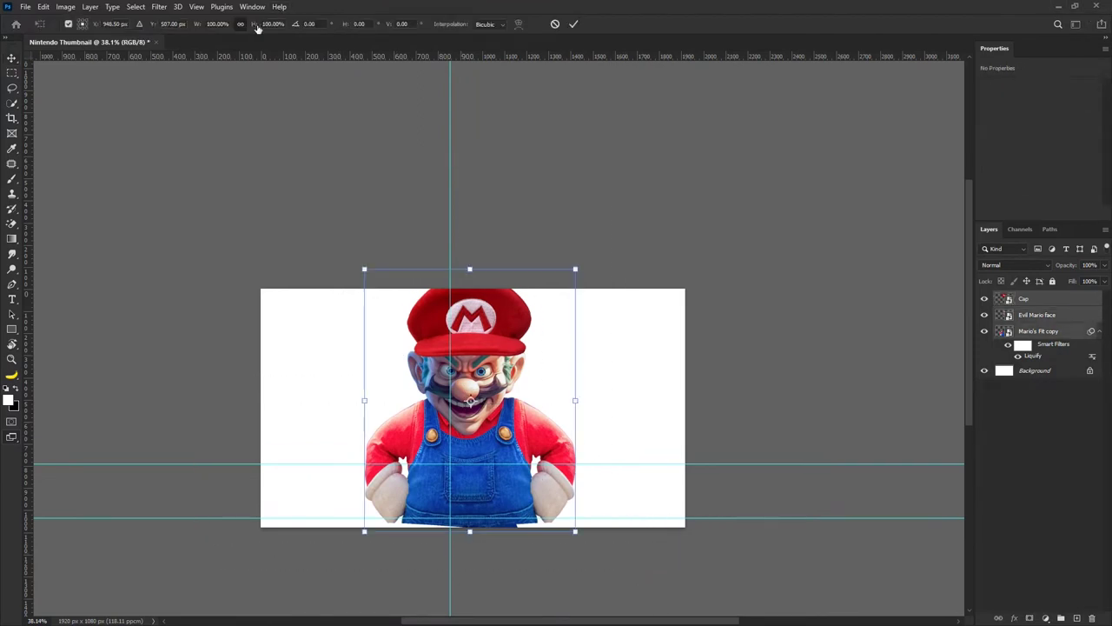
drag(258, 27, 241, 33)
drag(485, 339, 489, 354)
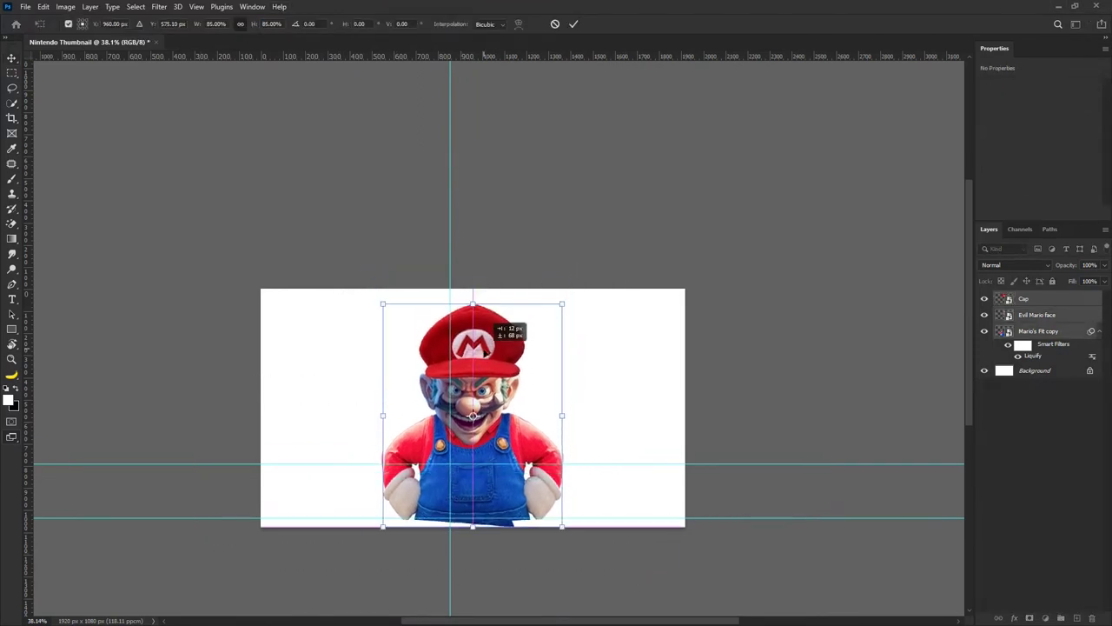
click(574, 24)
Select only the Cap layer and begin warping it, nudging the crown's peak slightly down and to the left.
click(425, 441)
key(ctrl+alt+a)
scroll(425, 441, up, 5)
drag(509, 282, 487, 252)
click(564, 209)
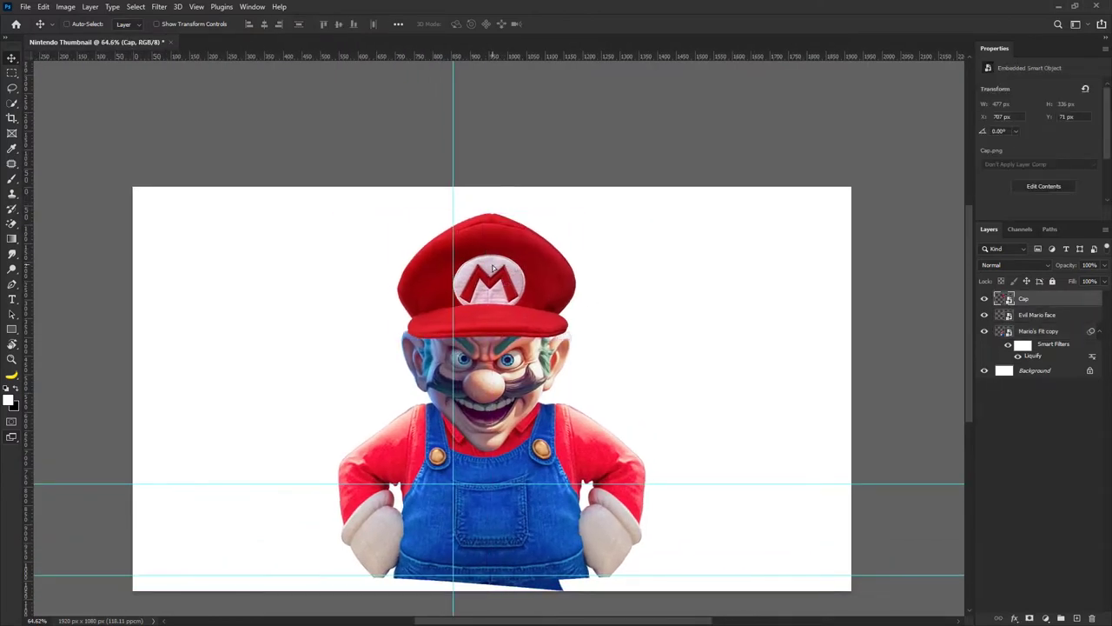
key(ctrl+t)
right_click(493, 265)
click(514, 388)
drag(495, 210, 489, 213)
drag(407, 267, 416, 327)
click(557, 25)
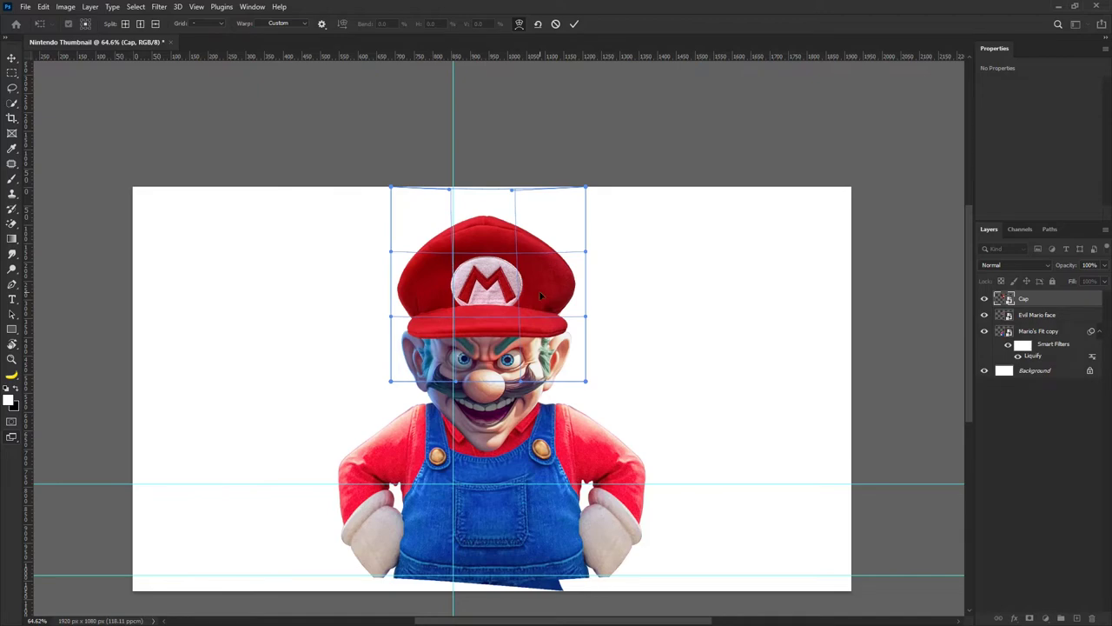
Warp the cap so its brim arches upward over the eyebrows, and pull both sides of the crown inward.
drag(540, 296, 519, 290)
drag(444, 288, 494, 292)
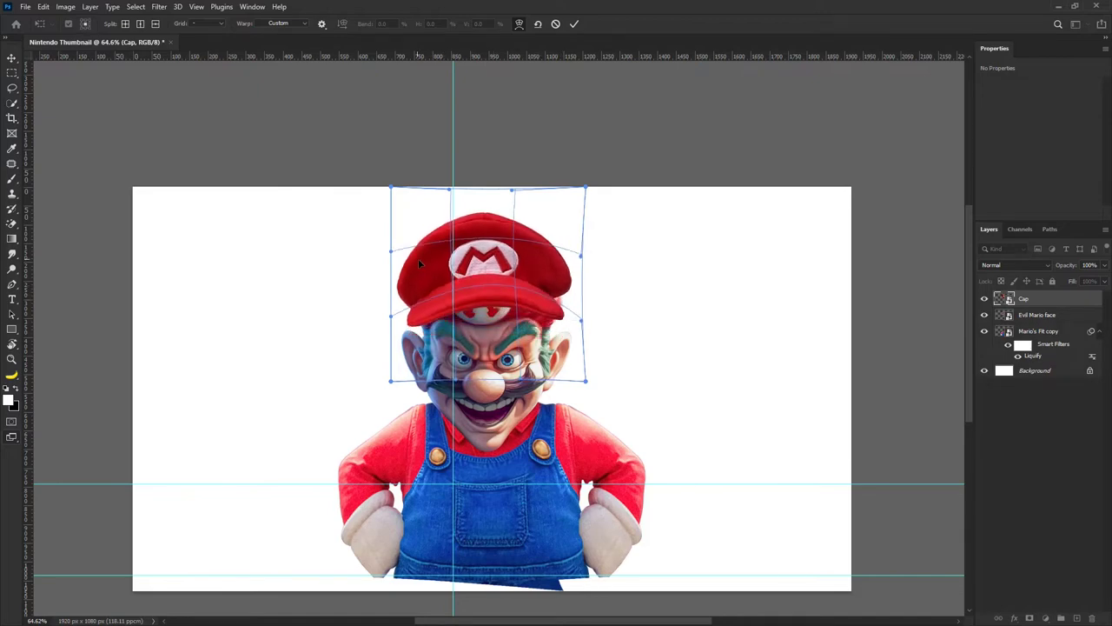
drag(419, 263, 426, 265)
drag(560, 275, 552, 279)
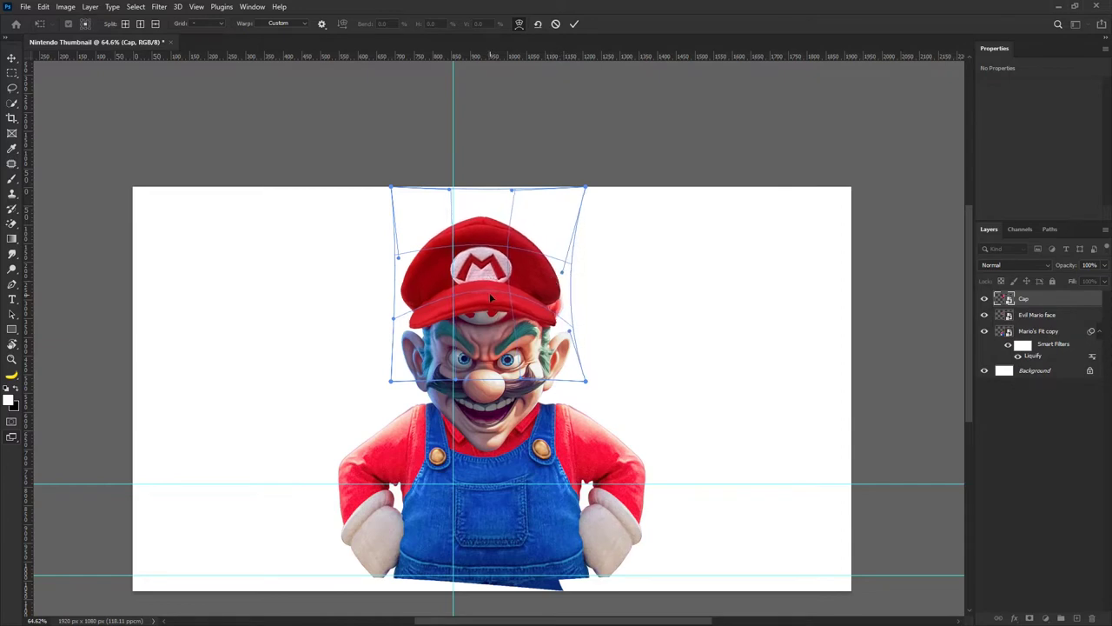
drag(490, 298, 481, 319)
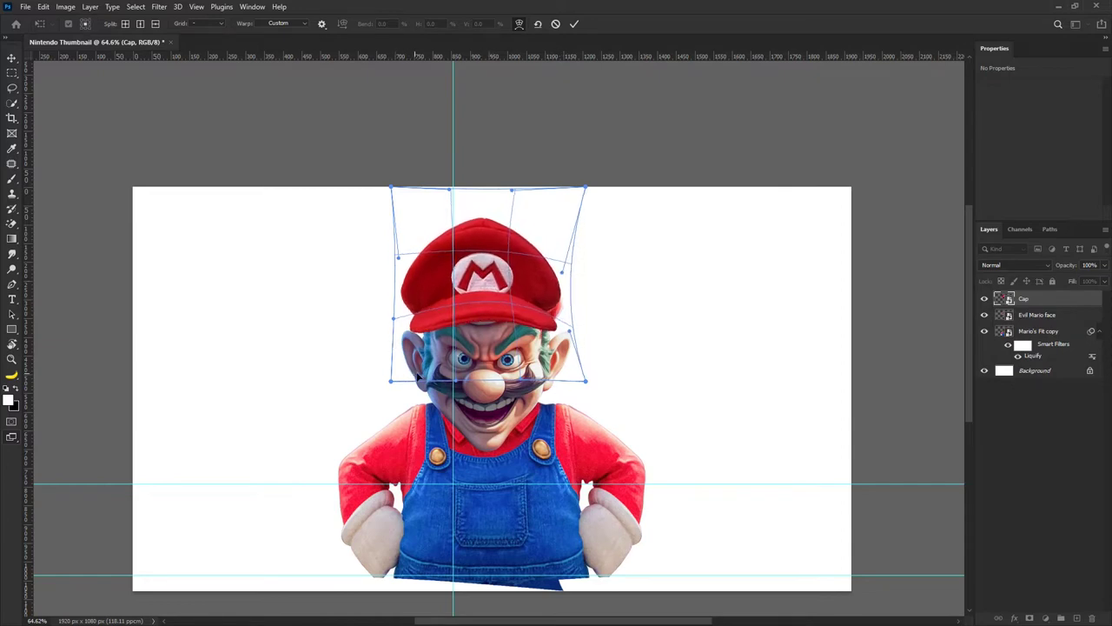
Narrow the cap's brim by pulling the lower warp corners inward, and lower both sides of the crown toward the ears.
drag(418, 377, 421, 302)
drag(589, 381, 563, 378)
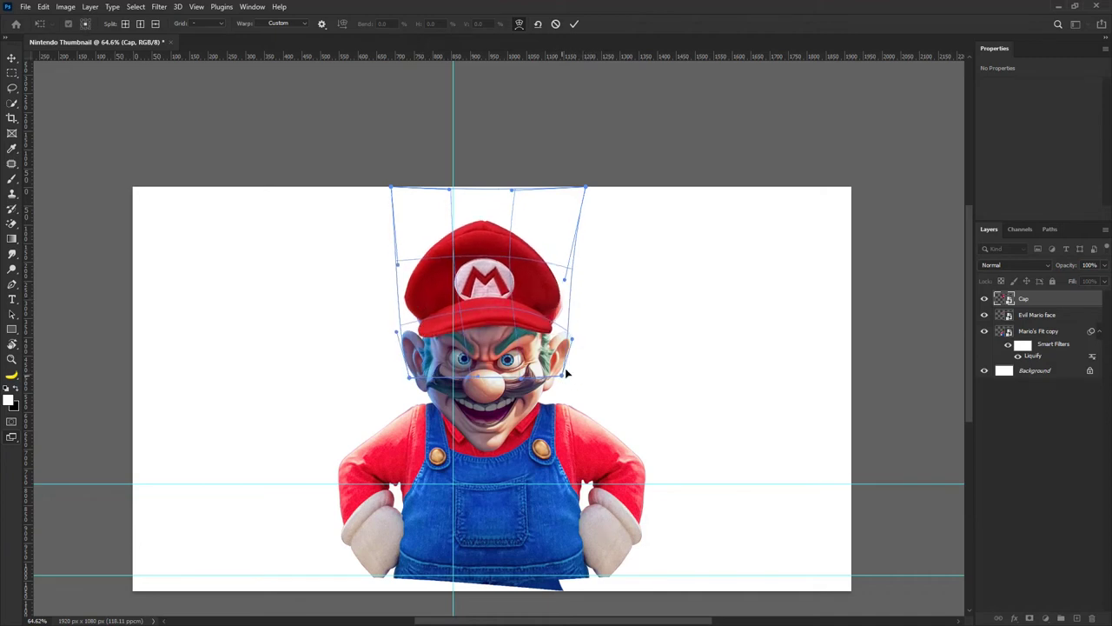
drag(560, 289, 565, 301)
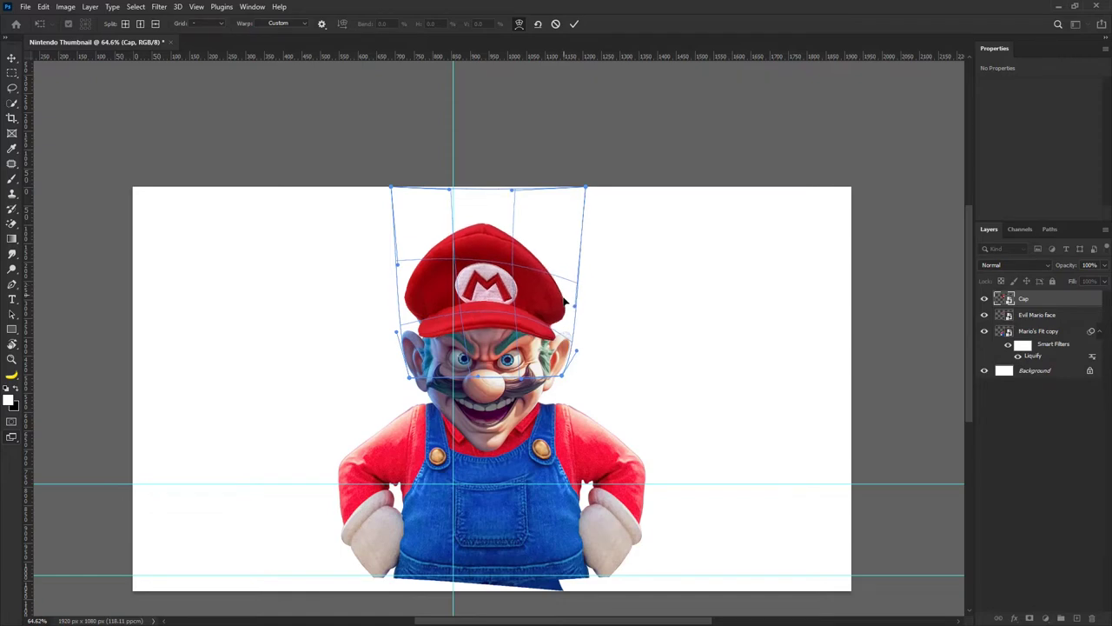
drag(409, 286, 411, 300)
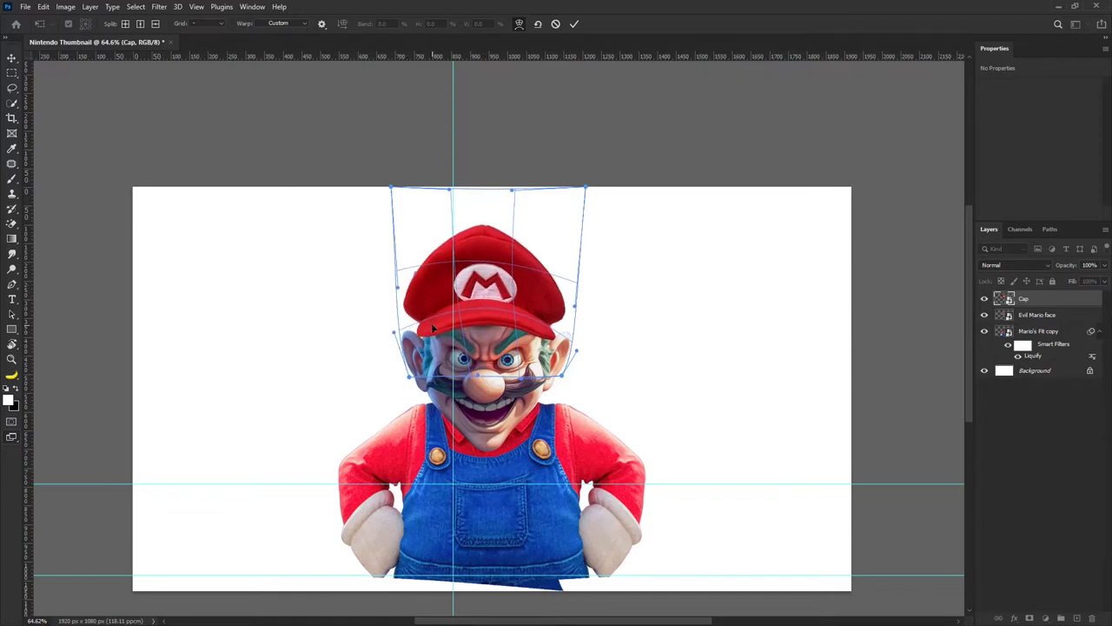
Finish warping the cap by pulling both sides of the crown slightly inward and raising its peak, and apply the warp.
drag(410, 360, 414, 360)
drag(445, 240, 432, 246)
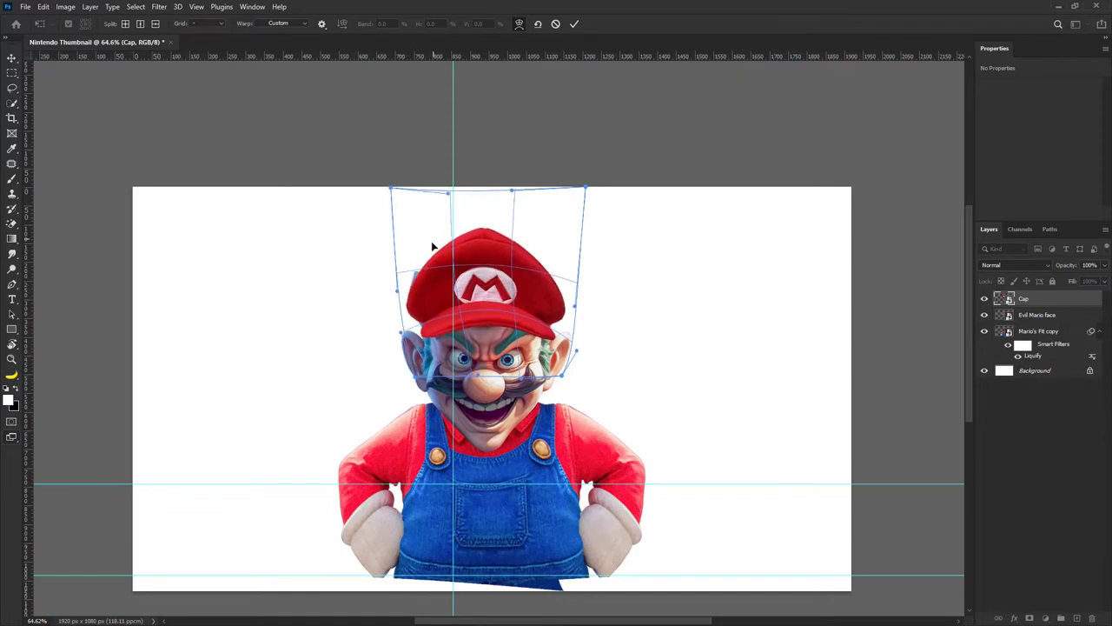
drag(495, 232, 437, 265)
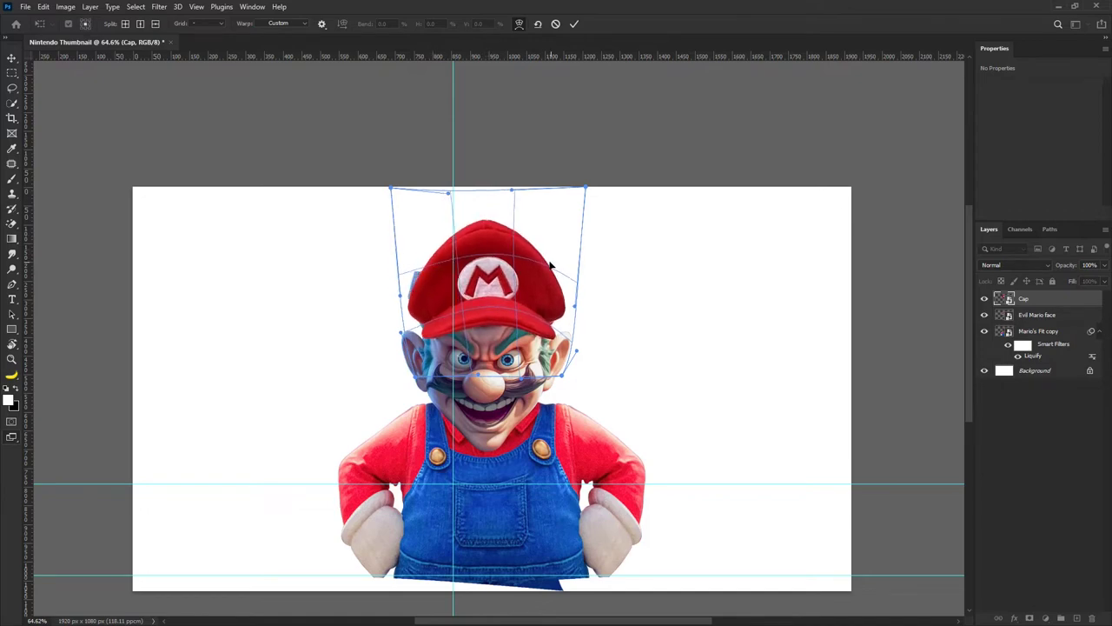
drag(549, 264, 541, 268)
drag(561, 319, 569, 311)
drag(462, 297, 457, 300)
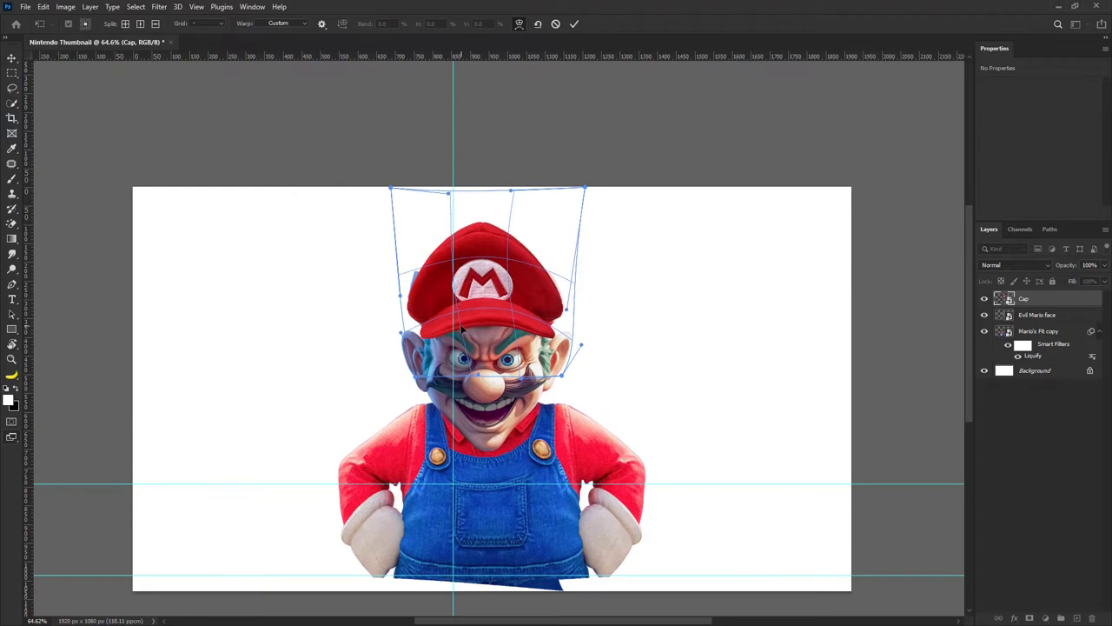
click(575, 25)
Add a layer mask to the Evil Mario face layer and paint out the parts sticking out around the cap with a hard black brush.
scroll(522, 295, down, 2)
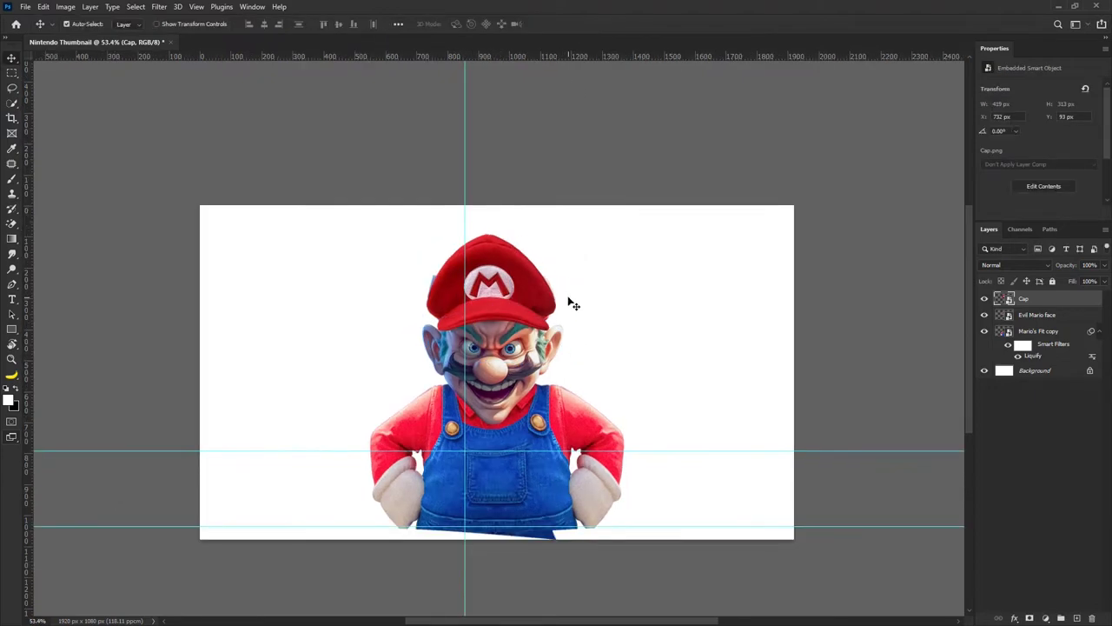
click(513, 349)
click(1030, 618)
scroll(543, 271, up, 2)
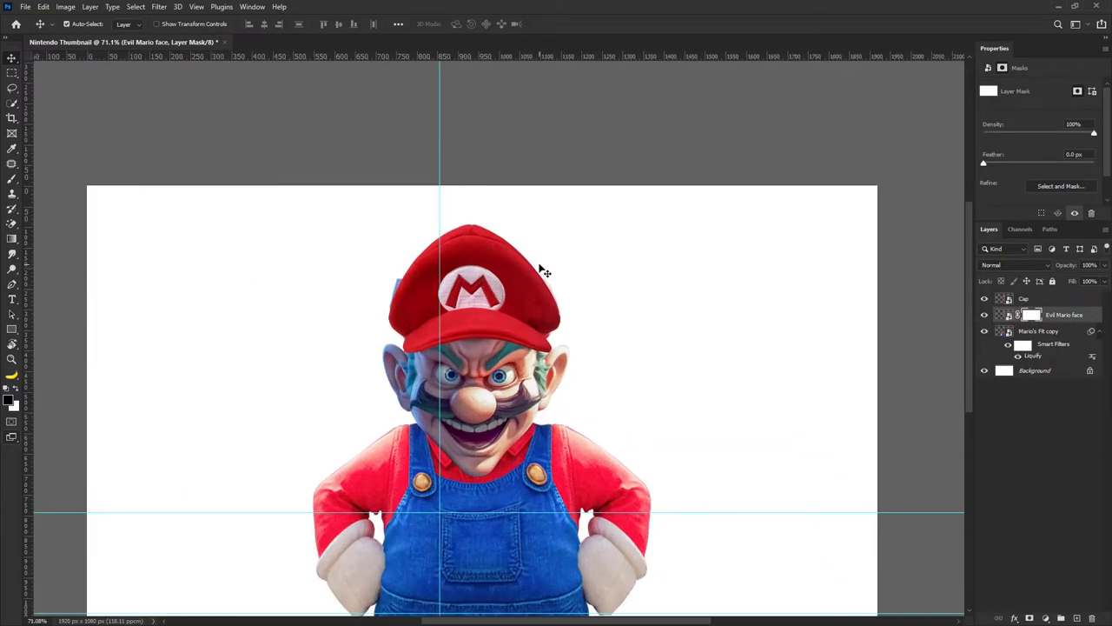
click(11, 176)
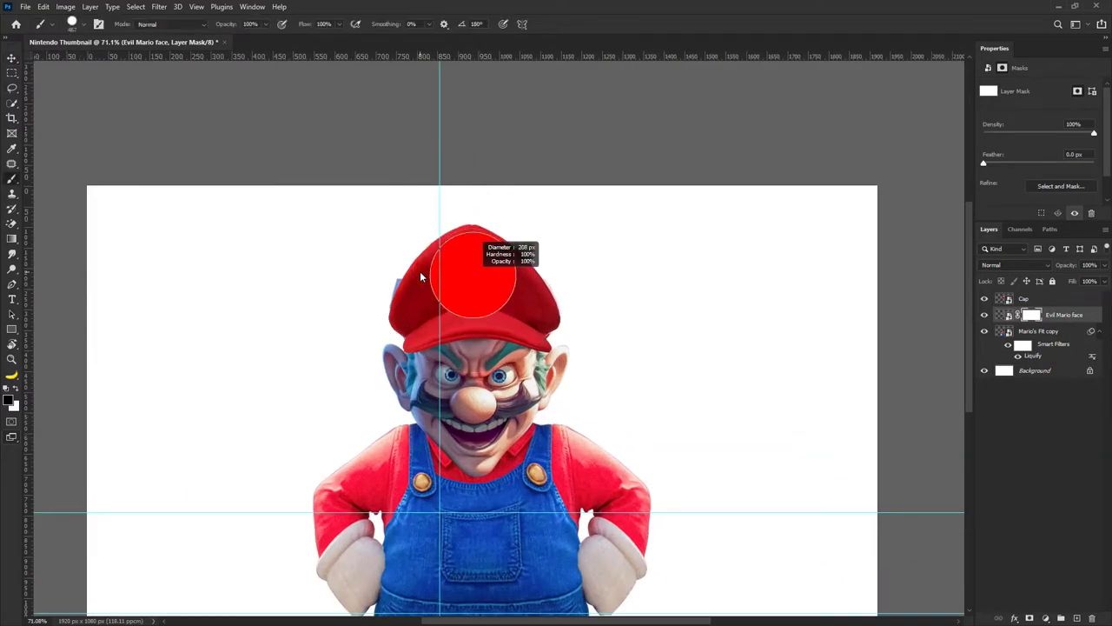
scroll(406, 302, up, 1)
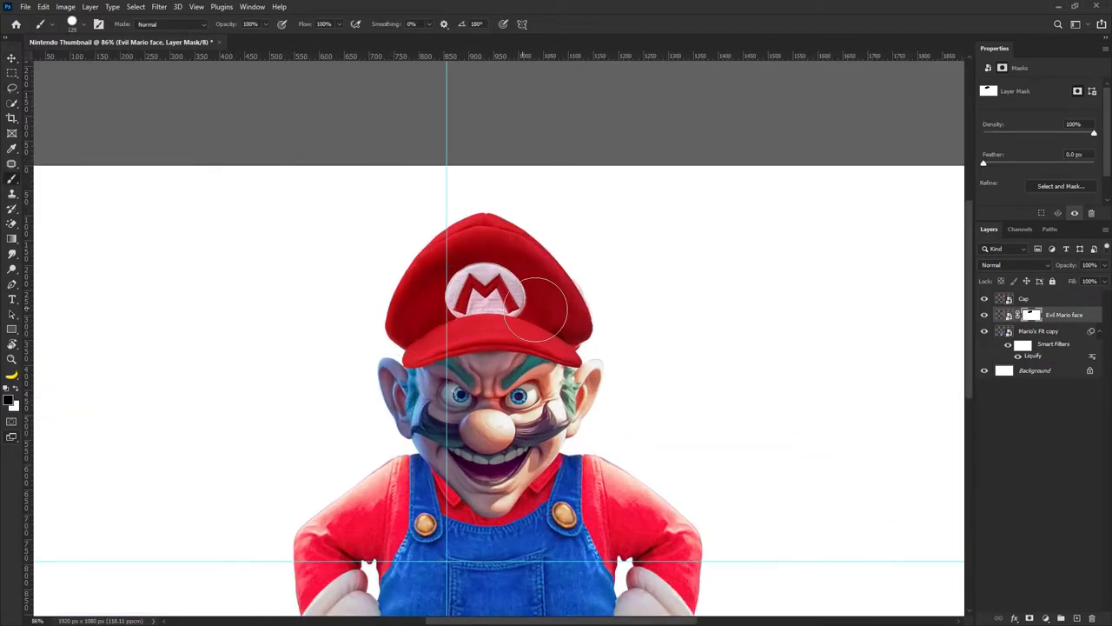
scroll(504, 259, down, 2)
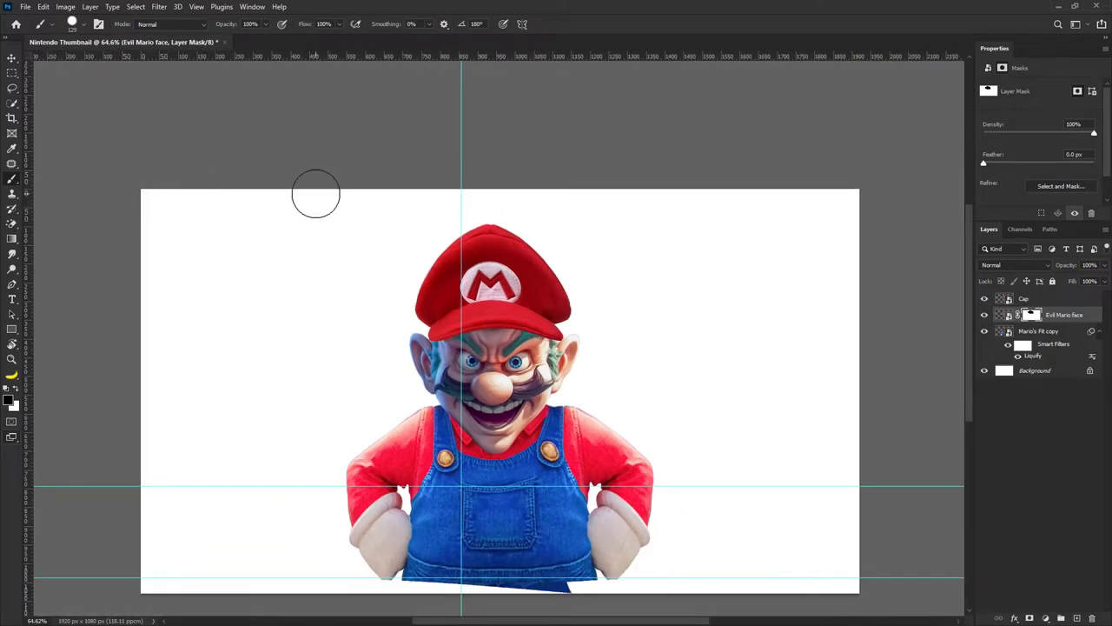
Open the Cap layer in Liquify and flatten the crown's pointed peak and reshape its sides with a brush of size 281.
click(12, 58)
scroll(513, 293, down, 3)
click(515, 289)
right_click(516, 289)
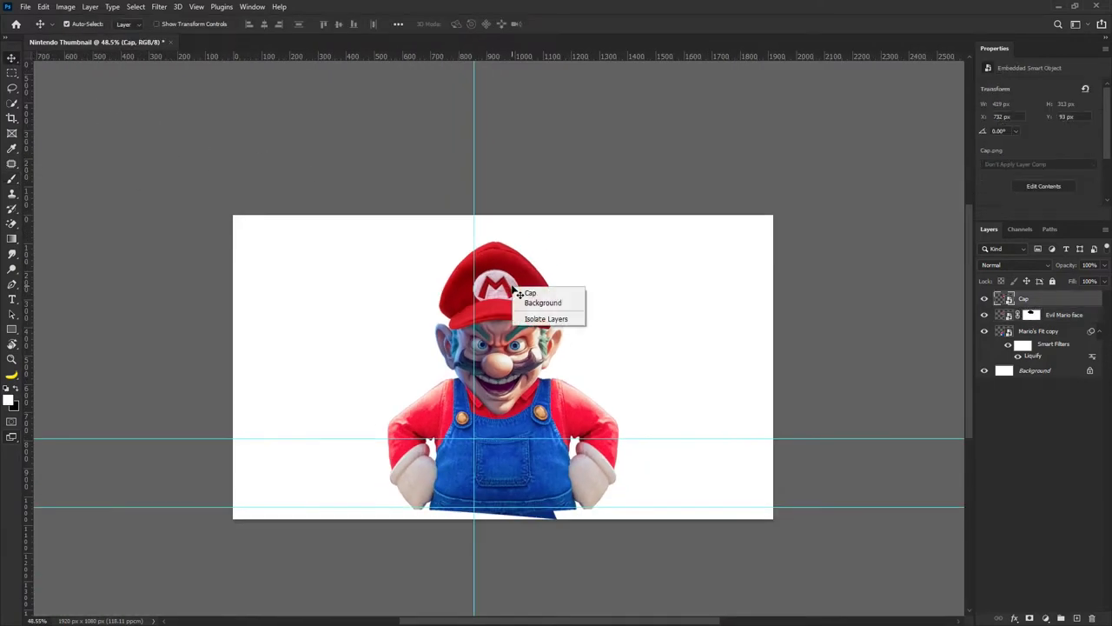
click(517, 291)
click(159, 6)
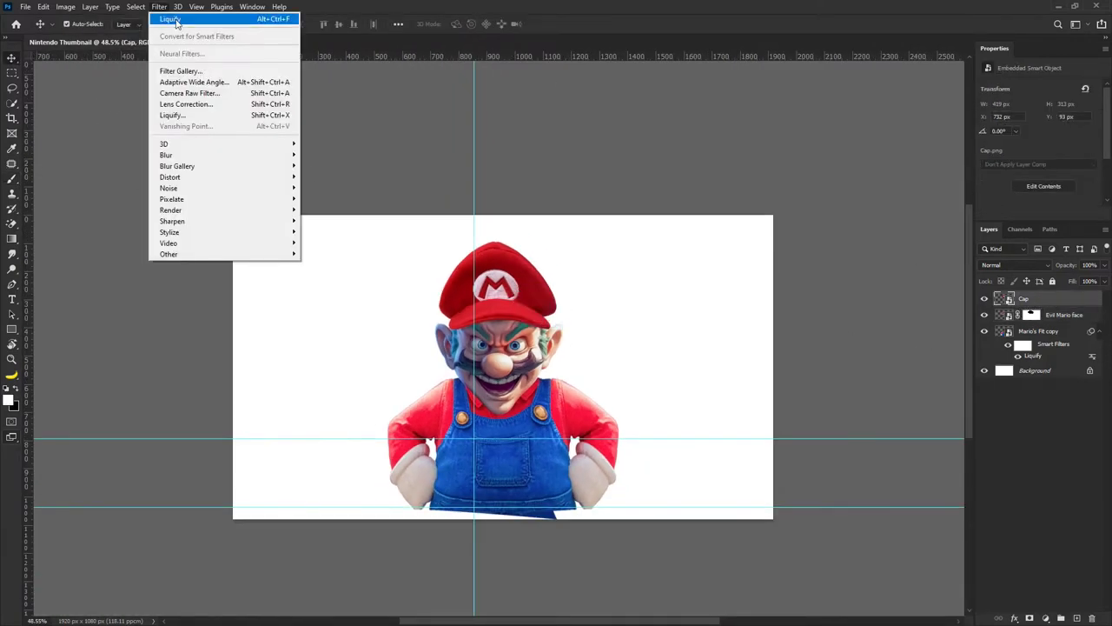
click(174, 17)
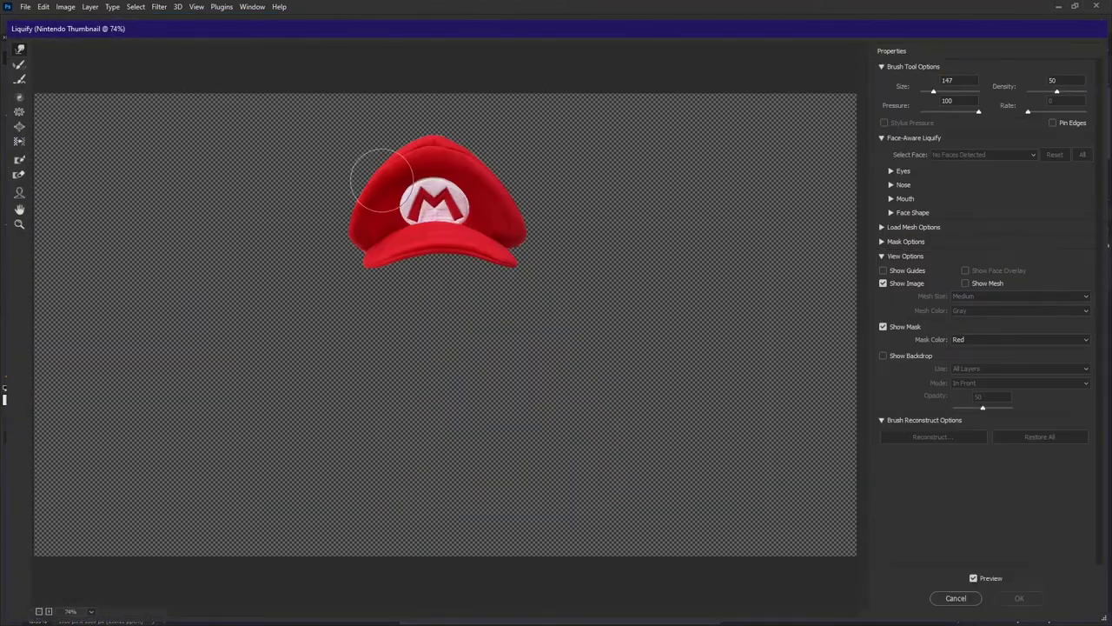
drag(374, 178, 394, 176)
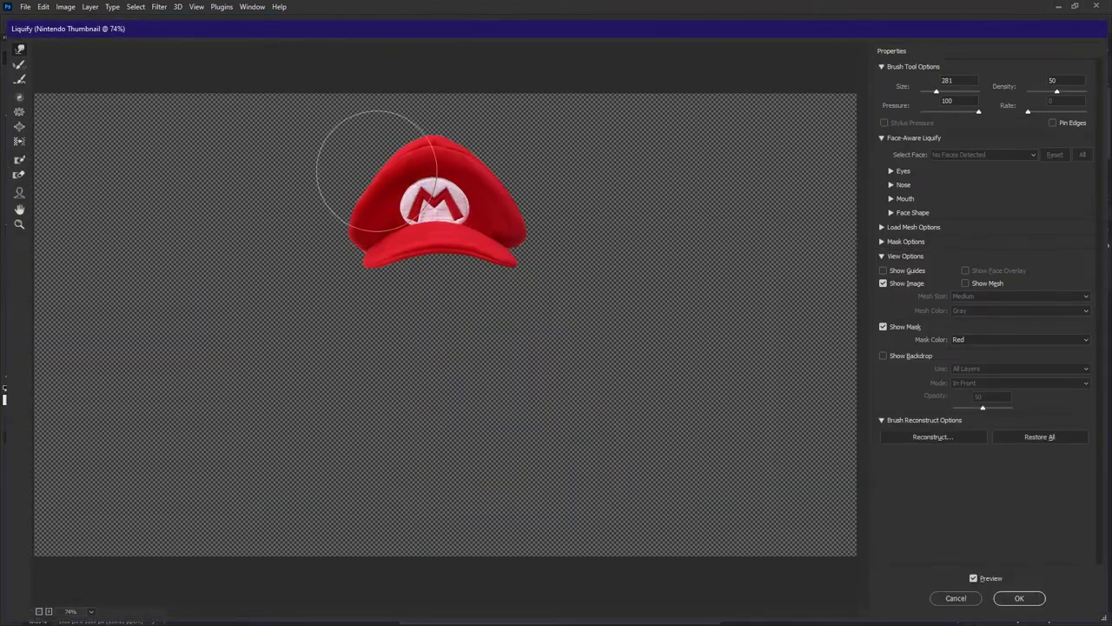
mouse_move(425, 132)
mouse_down()
mouse_move(411, 119)
mouse_move(486, 143)
mouse_up()
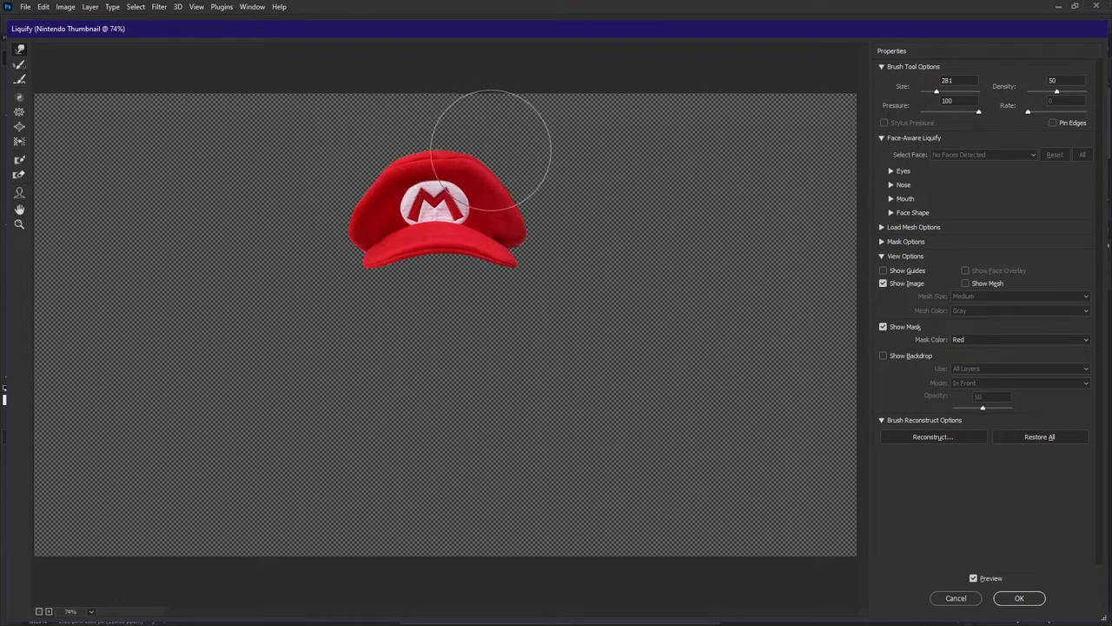
drag(533, 175, 516, 169)
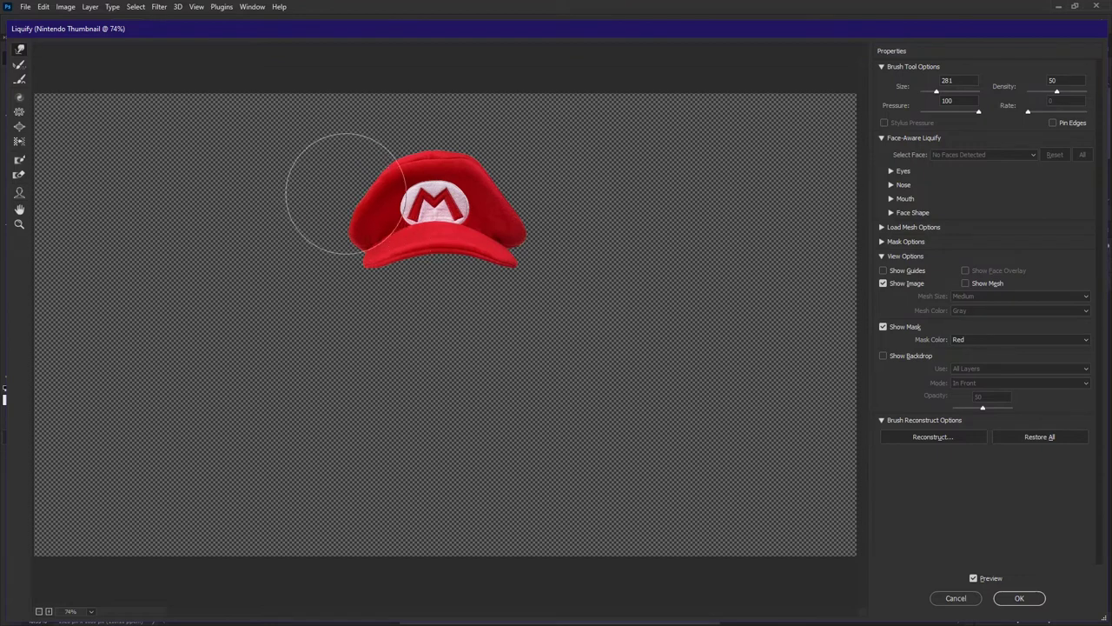
drag(357, 218, 337, 218)
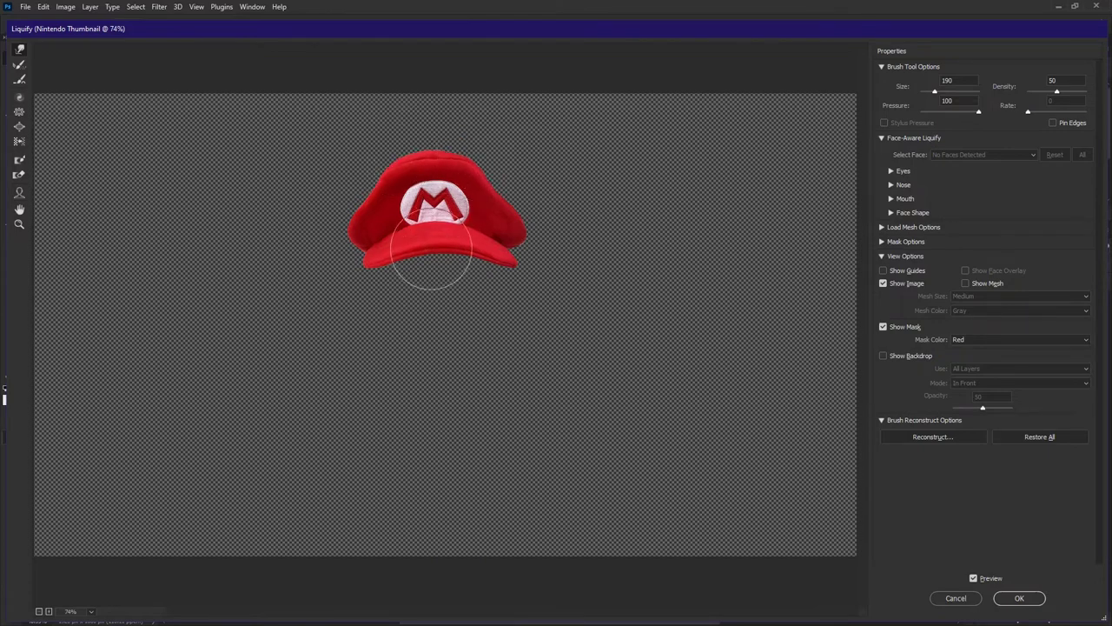
Push the middle of the cap's brim slightly upward with a Liquify brush of size 274.
key(bracketright)
key(bracketright)
key(bracketright)
key(bracketright)
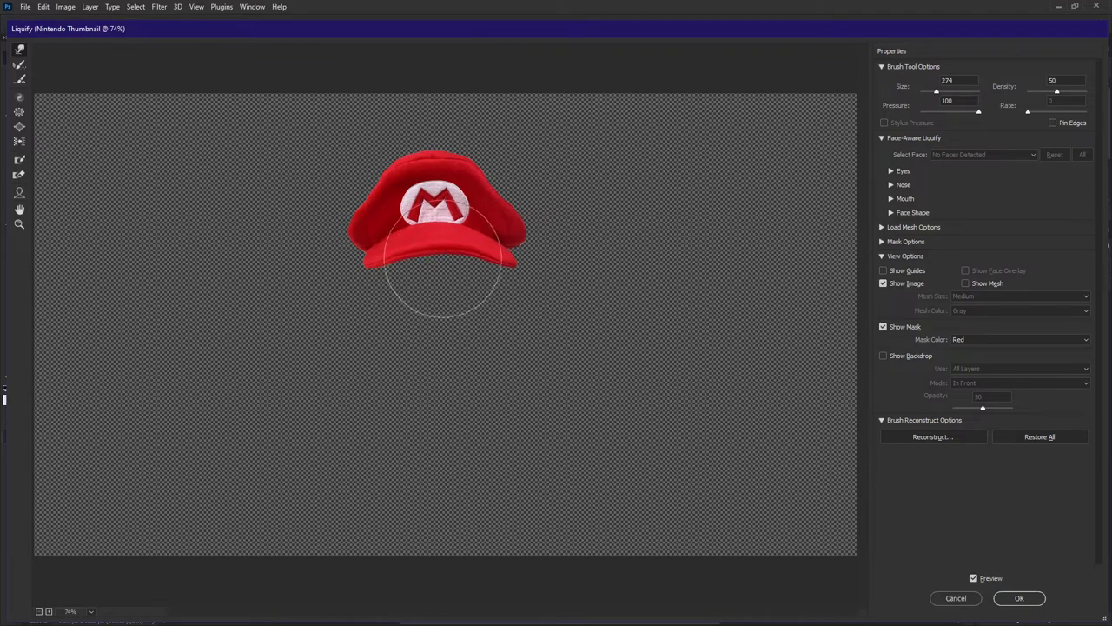
alt+right_click(435, 204)
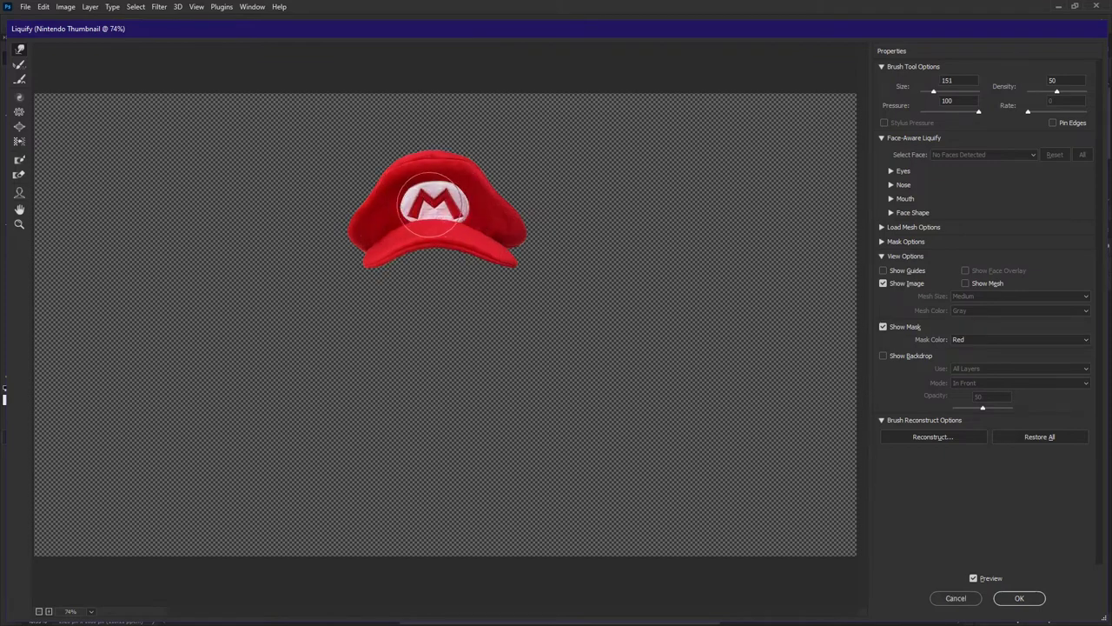
Reshape the cap's white M emblem into a neater, rounder badge with small Liquify brushes between sizes 65 and 101.
alt+right_click(431, 215)
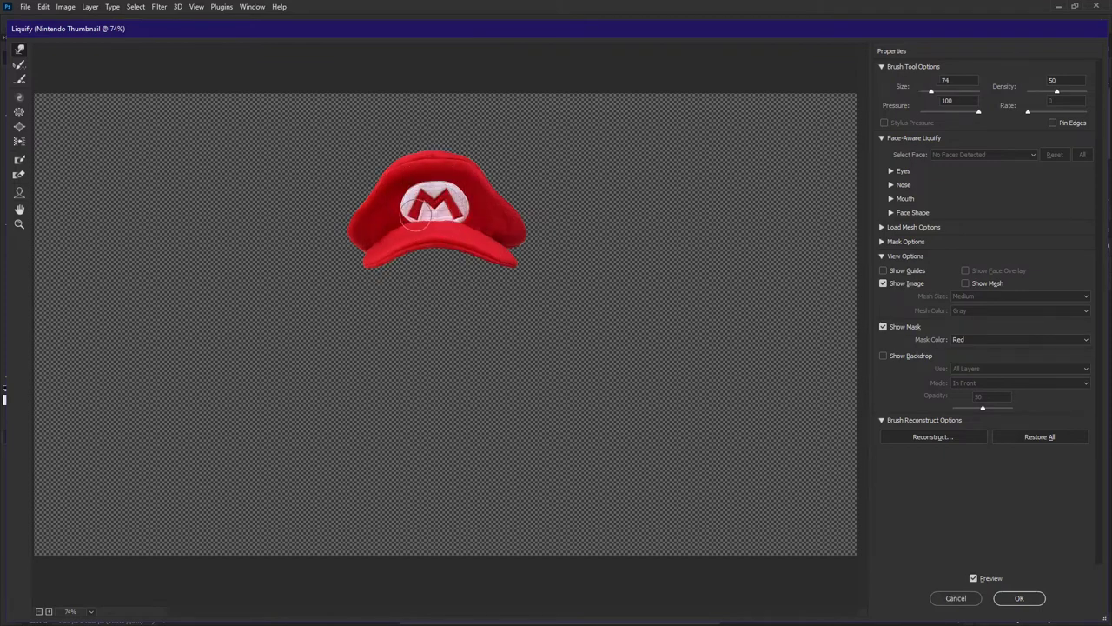
alt+right_click(427, 182)
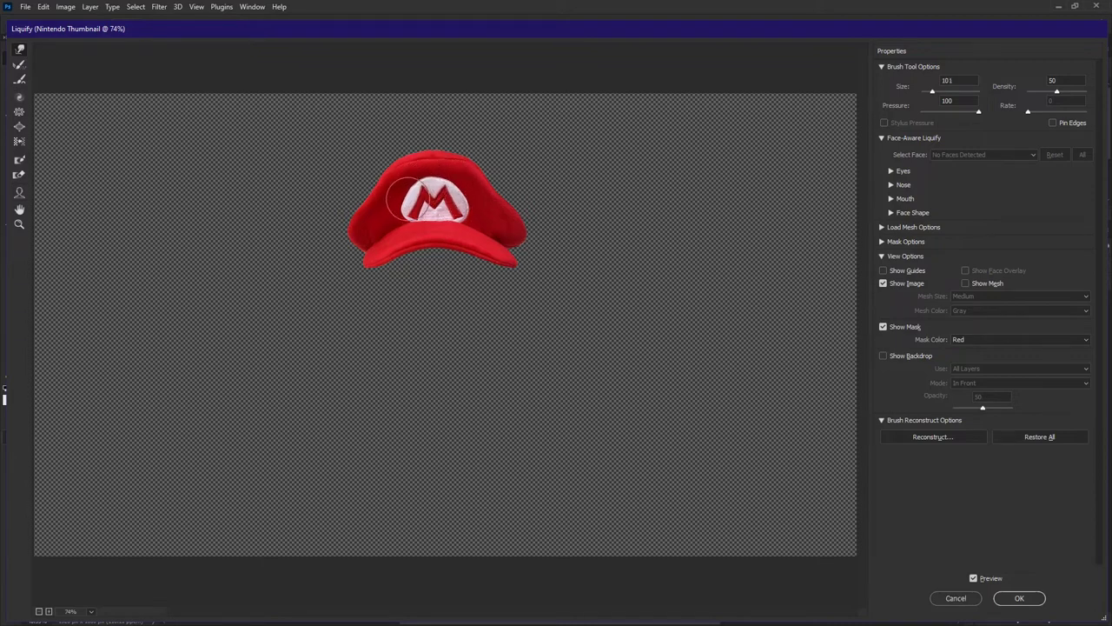
scroll(405, 199, up, 2)
alt+right_click(420, 200)
scroll(472, 189, up, 2)
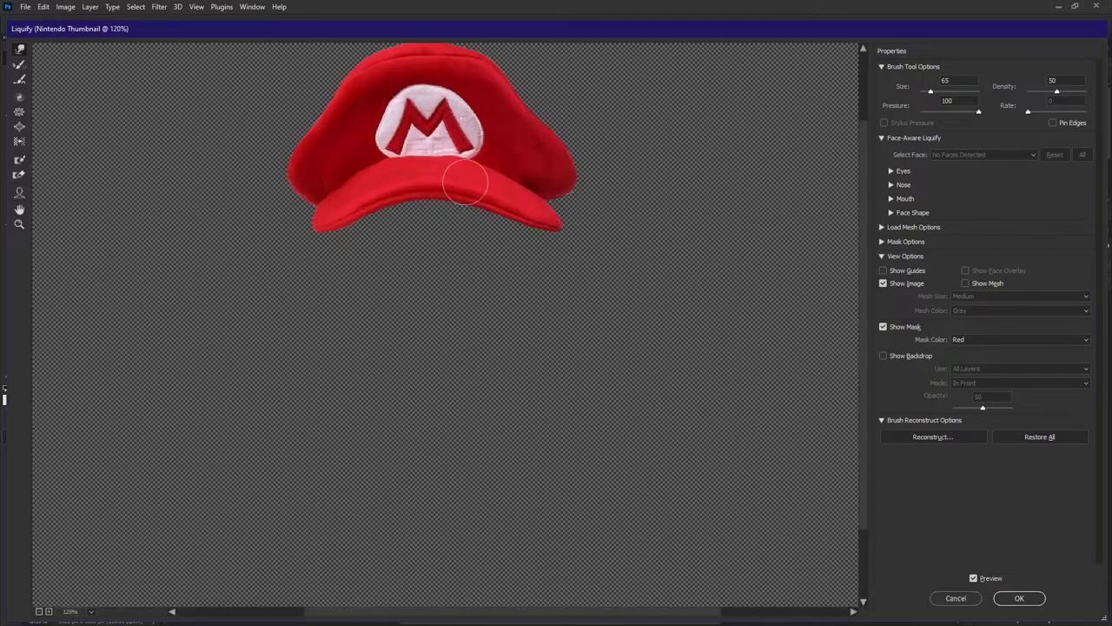
alt+right_click(479, 155)
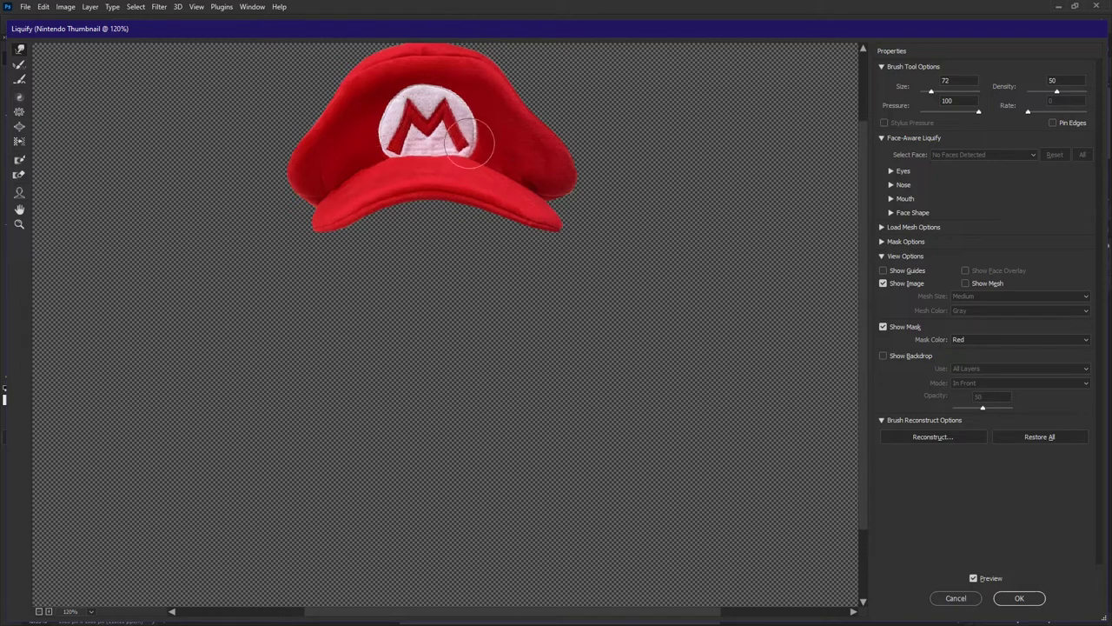
Thin both ends of the cap's brim and flatten its underside with Liquify brushes of sizes 114 to 127.
drag(372, 233, 326, 239)
key(bracketright)
key(bracketright)
key(bracketright)
key(bracketright)
key(bracketright)
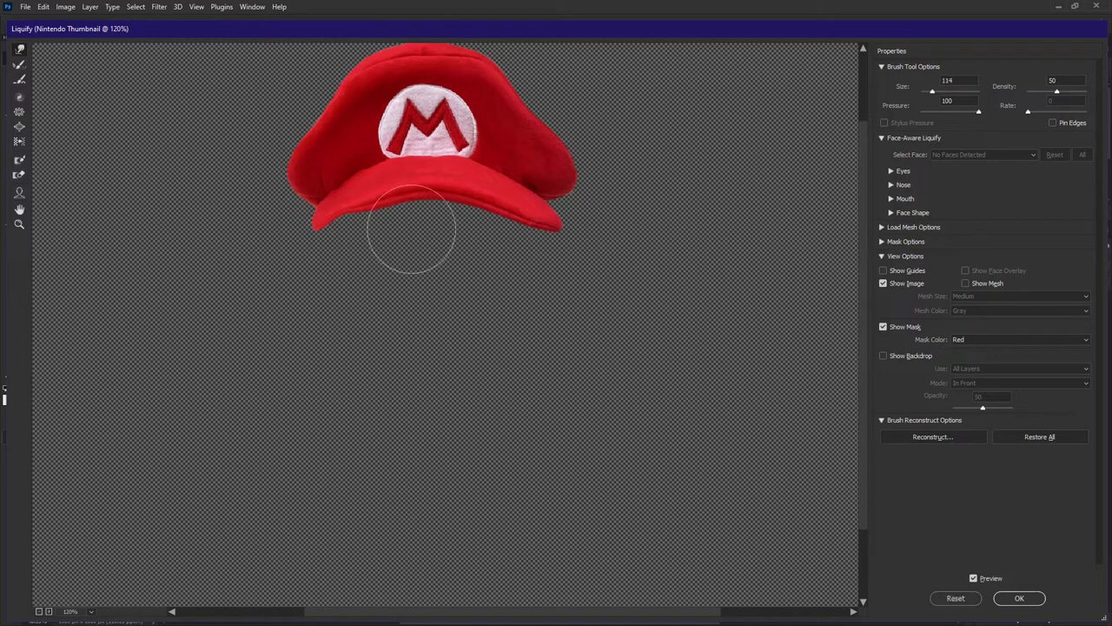
drag(436, 198, 377, 203)
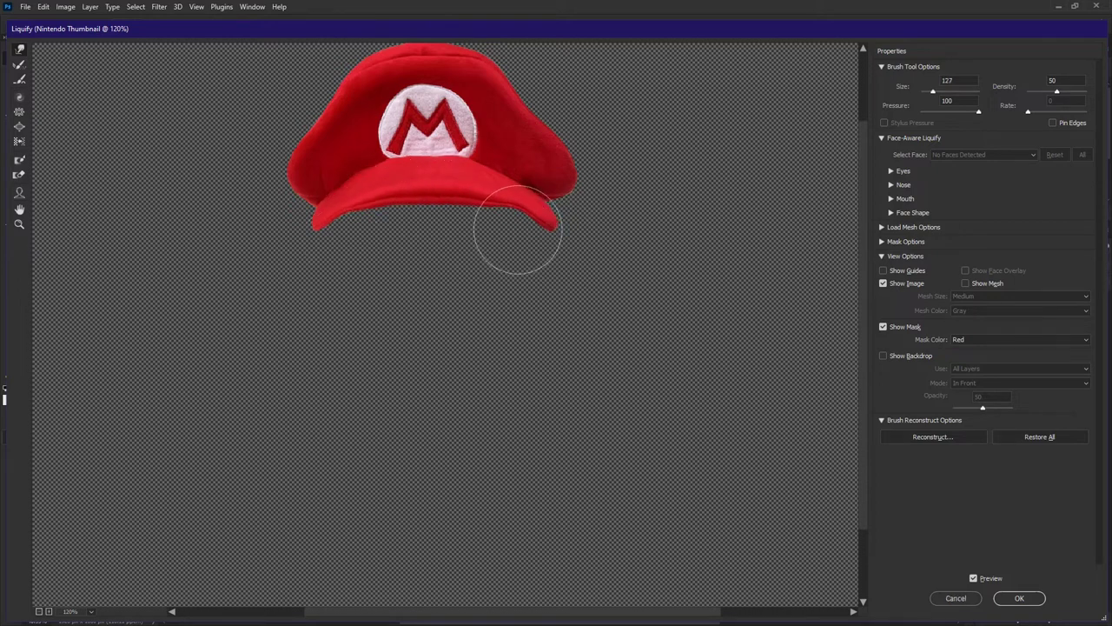
Smooth the brim's right end with a Liquify brush of size 255 and apply the filter to the cap.
key(ctrl+minus)
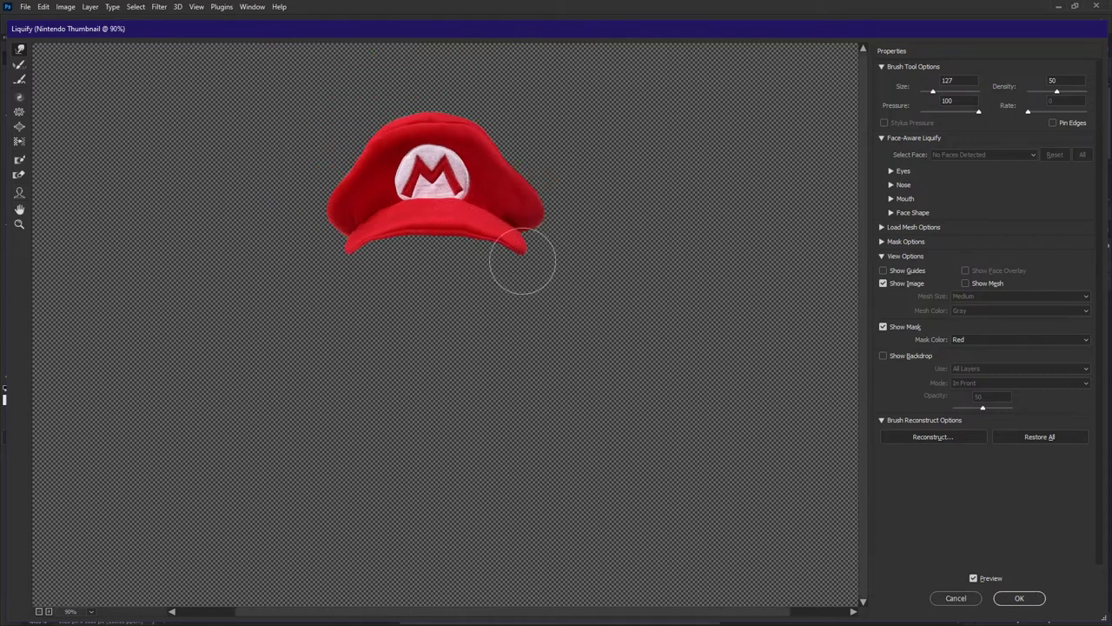
key(bracketright)
key(bracketright)
key(bracketright)
key(bracketright)
key(bracketright)
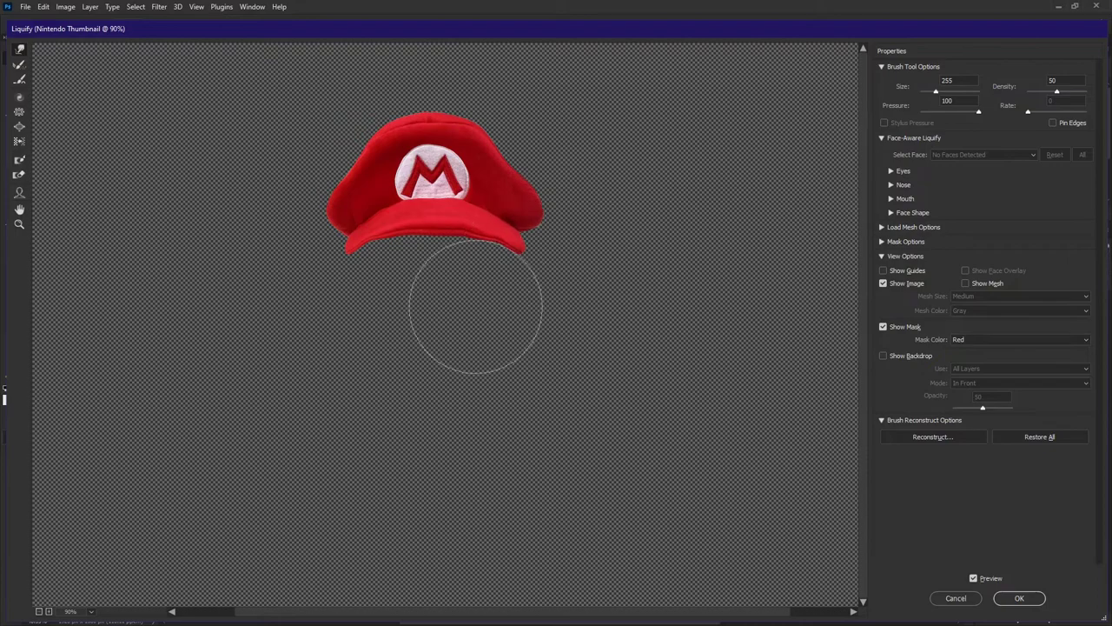
key(Return)
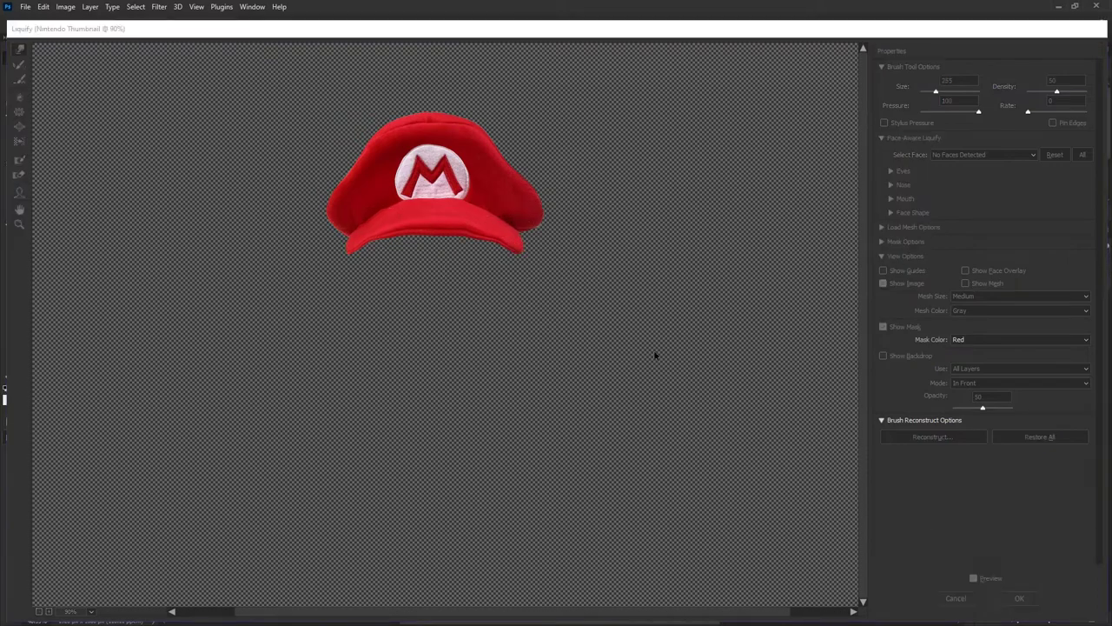
Enlarge the cap slightly to 50.16% by widening it outward on both sides, and apply the transform.
scroll(551, 301, up, 3)
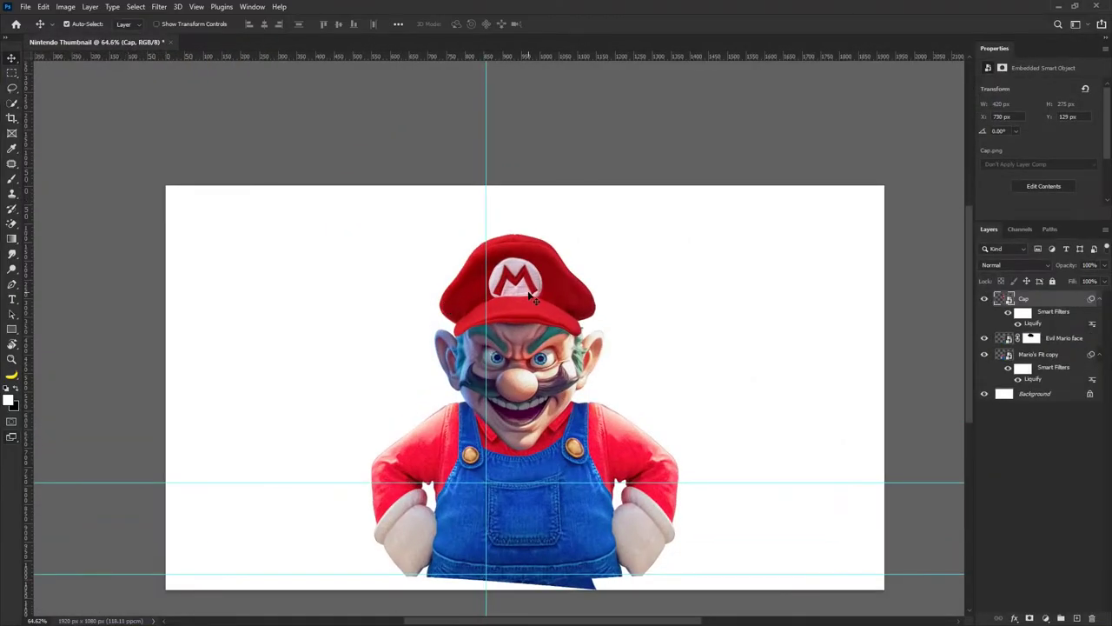
key(ctrl+t)
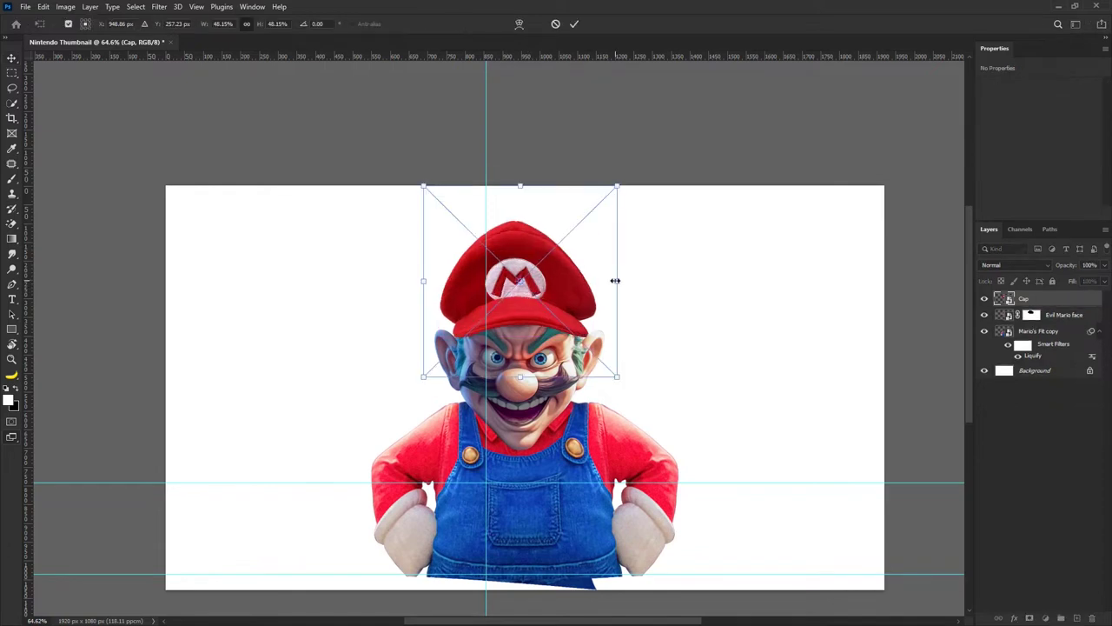
drag(617, 280, 620, 281)
drag(423, 280, 420, 281)
click(574, 23)
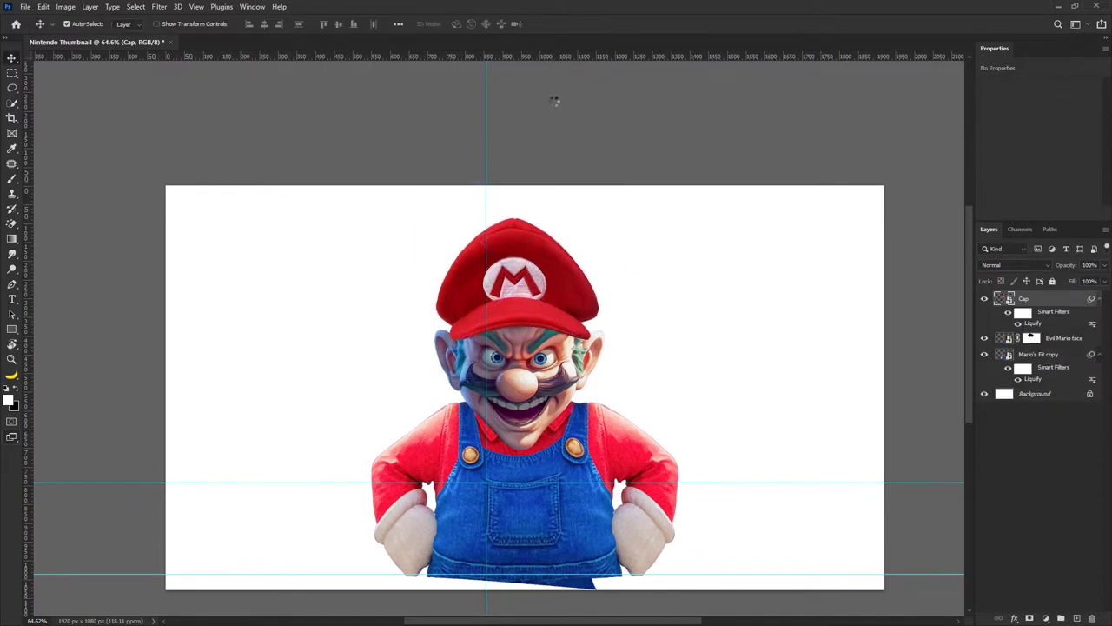
scroll(570, 288, up, 4)
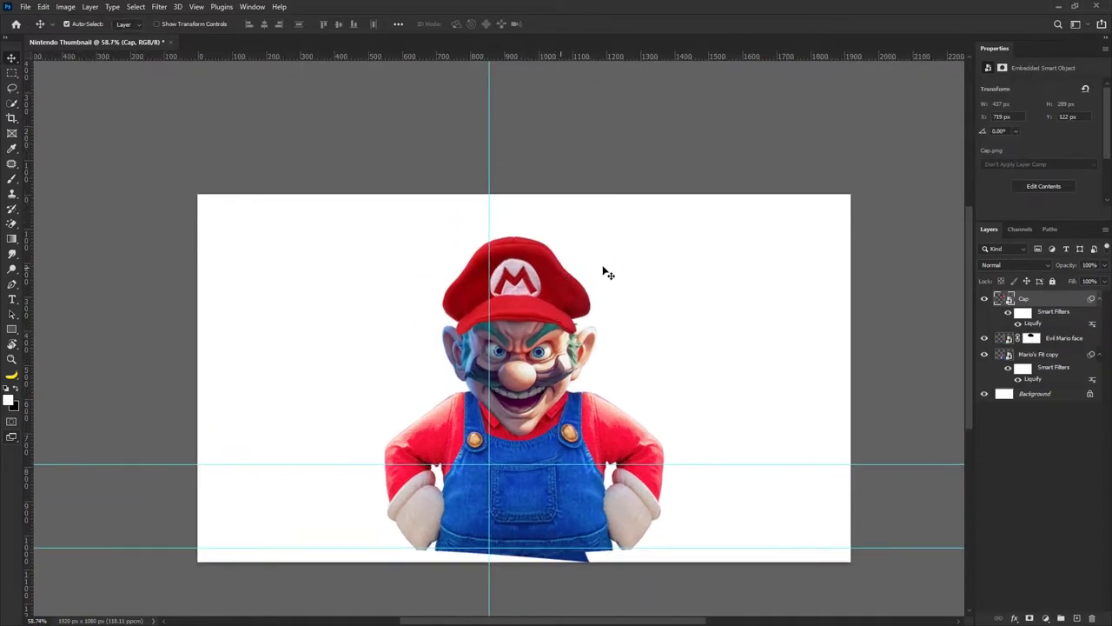
scroll(512, 280, down, 4)
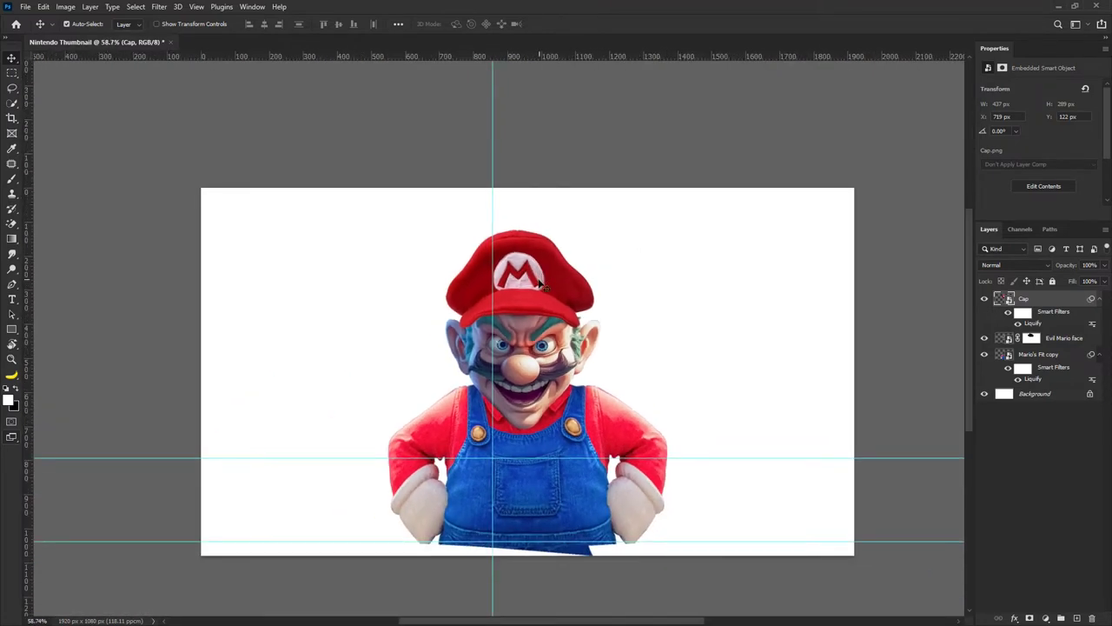
key(ctrl+t)
right_click(528, 276)
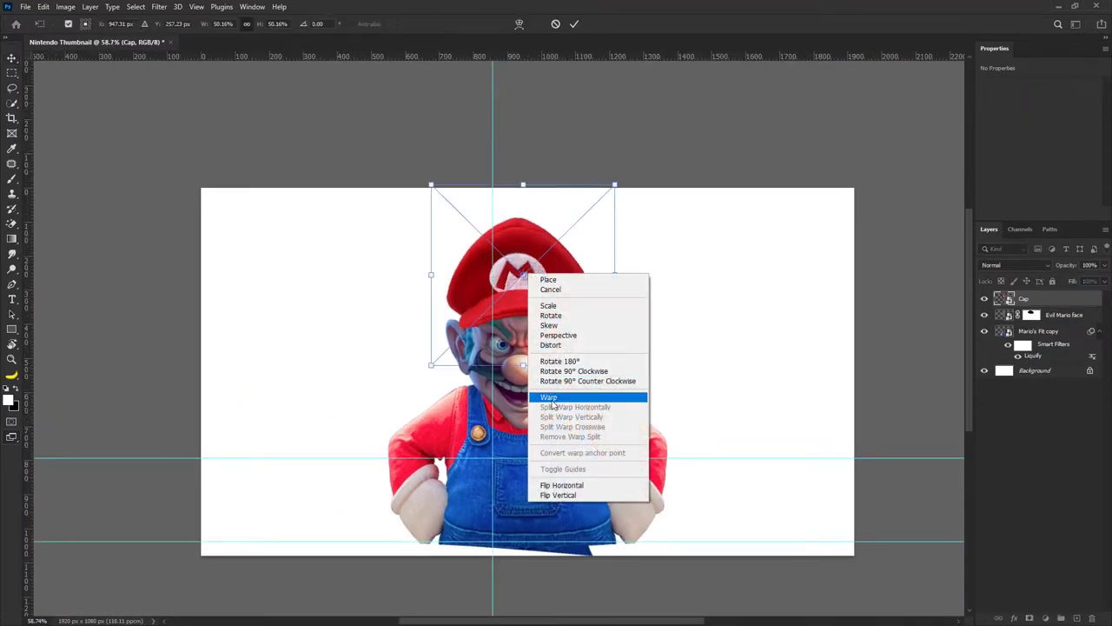
click(556, 393)
click(578, 26)
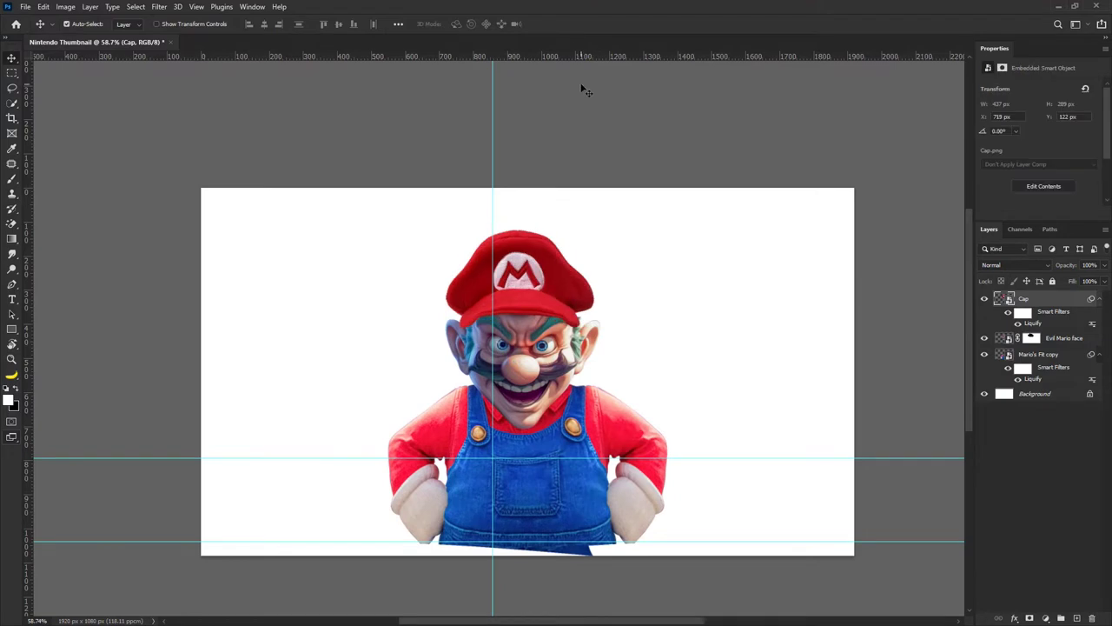
Link the Cap and Evil Mario face layers and lower the linked pair slightly over the body.
scroll(660, 274, down, 2)
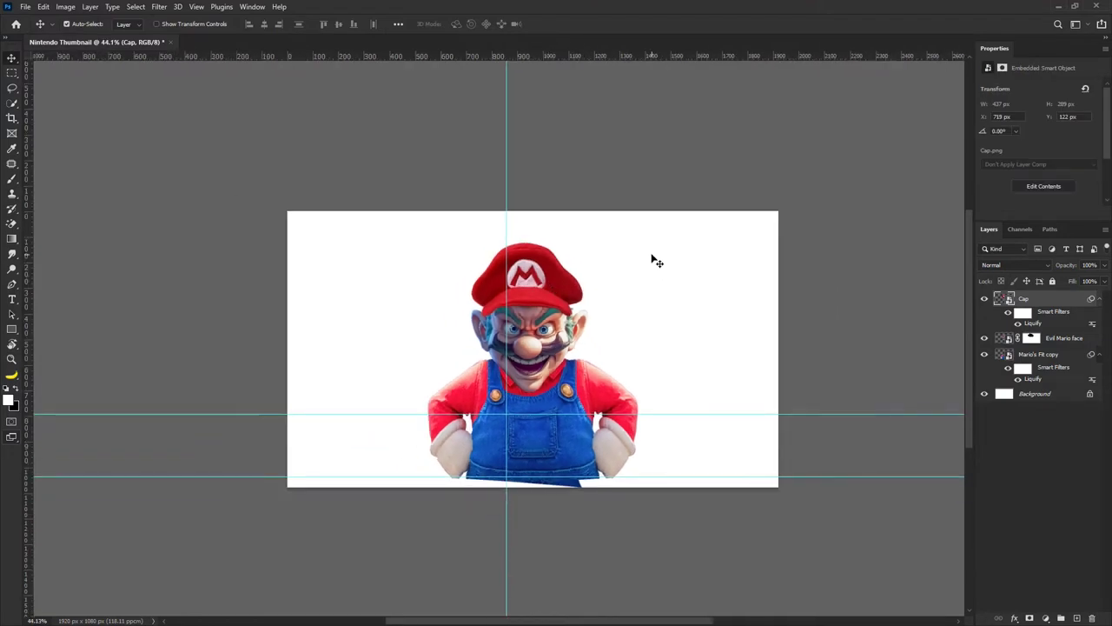
click(1067, 339)
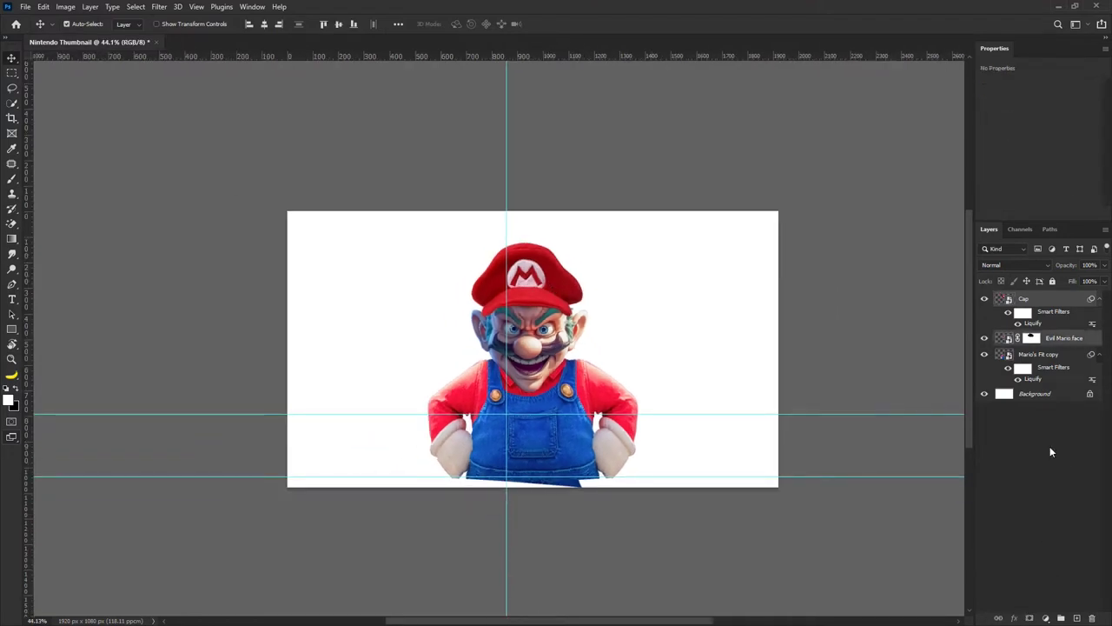
click(940, 312)
click(1044, 300)
shift+click(1046, 335)
scroll(565, 322, up, 3)
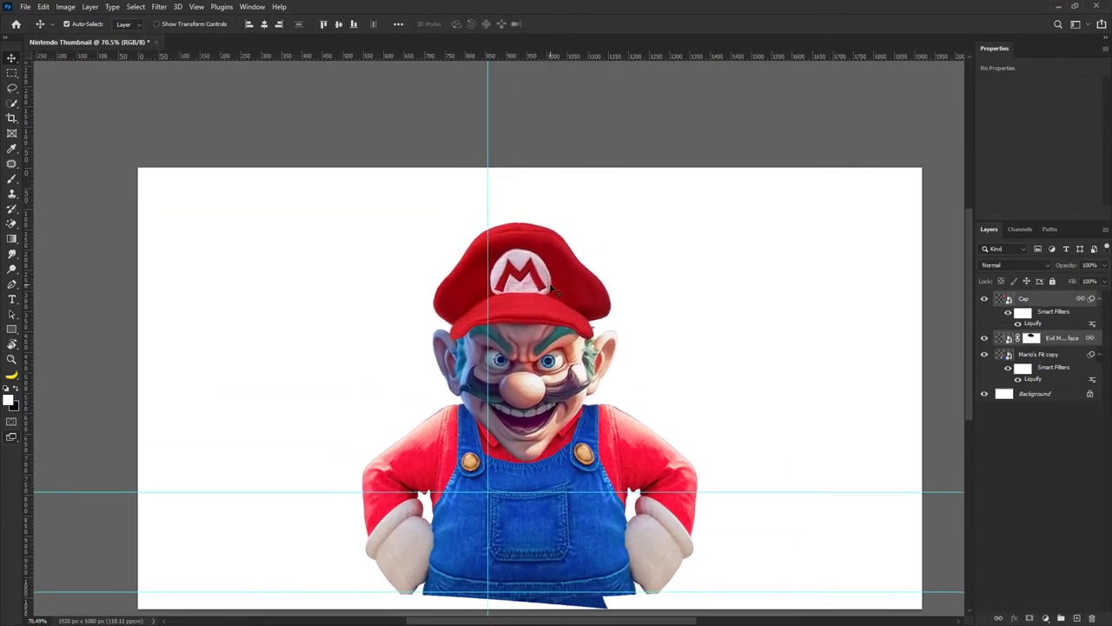
click(629, 227)
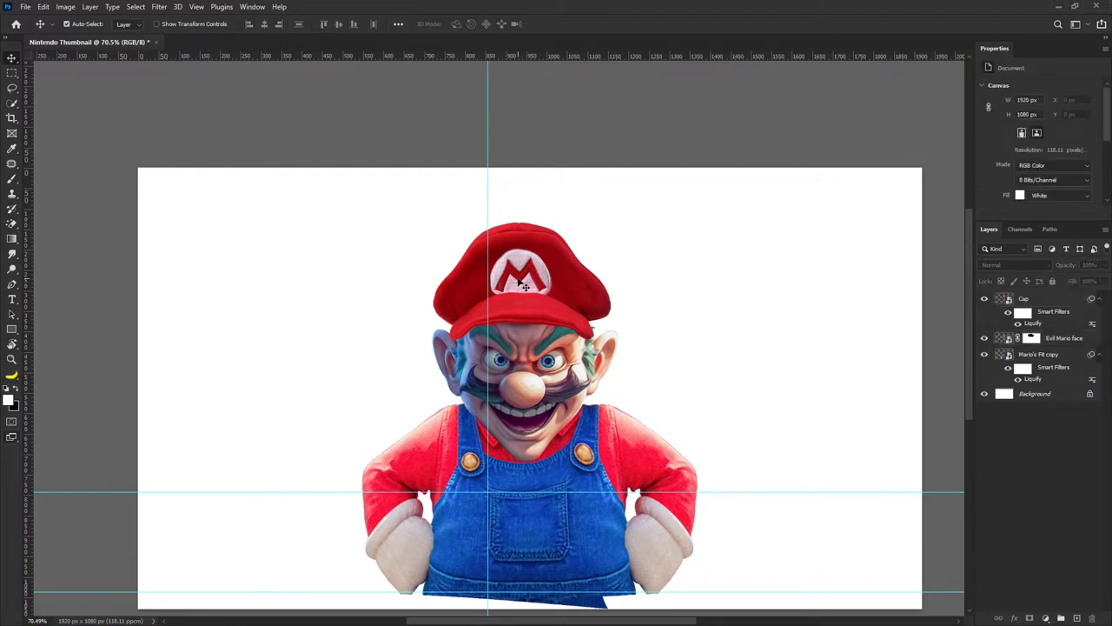
click(524, 287)
Refine the ends and underside of the cap's brim with a Liquify brush of size 106 and apply the filter.
scroll(524, 283, down, 1)
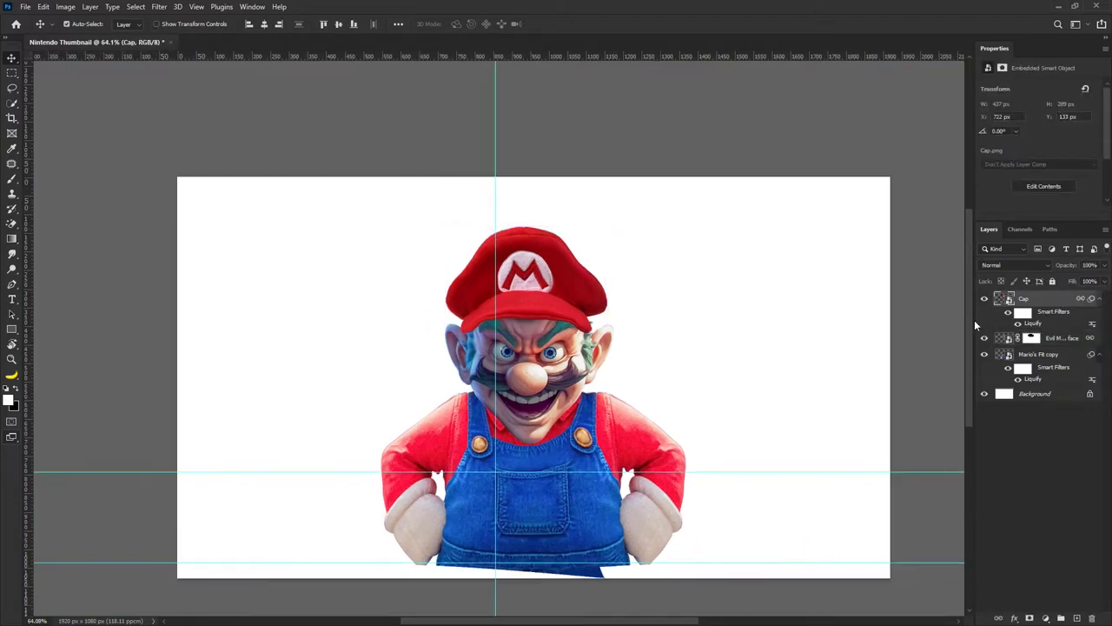
key(shift+ctrl+x)
scroll(409, 247, up, 3)
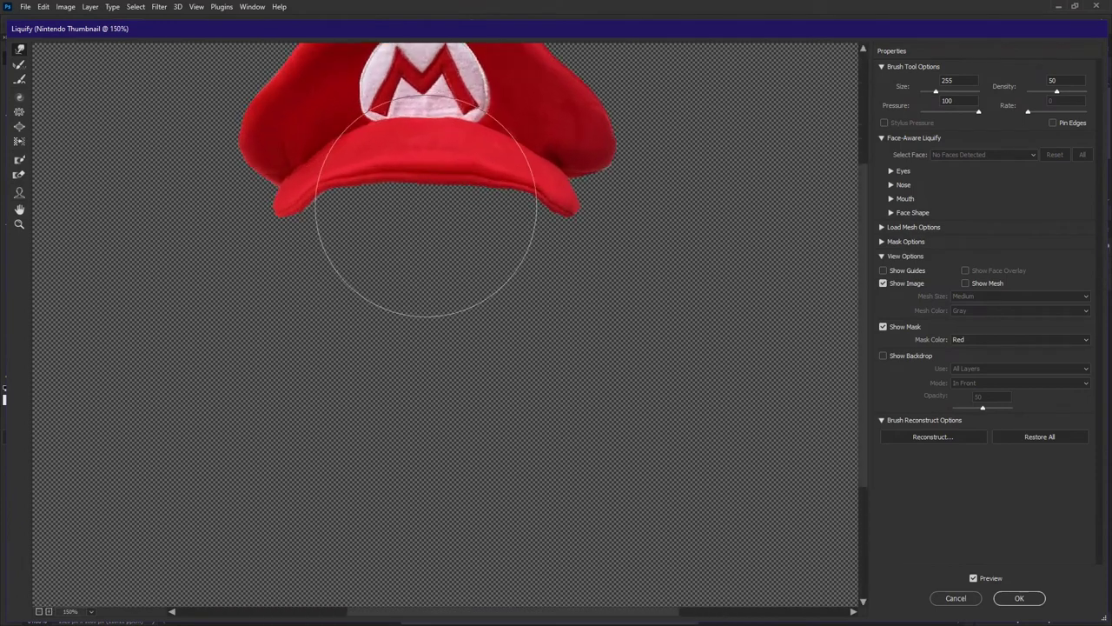
scroll(330, 304, up, 3)
mouse_move(343, 286)
mouse_down()
mouse_move(272, 294)
mouse_move(251, 367)
mouse_up()
scroll(274, 323, up, 1)
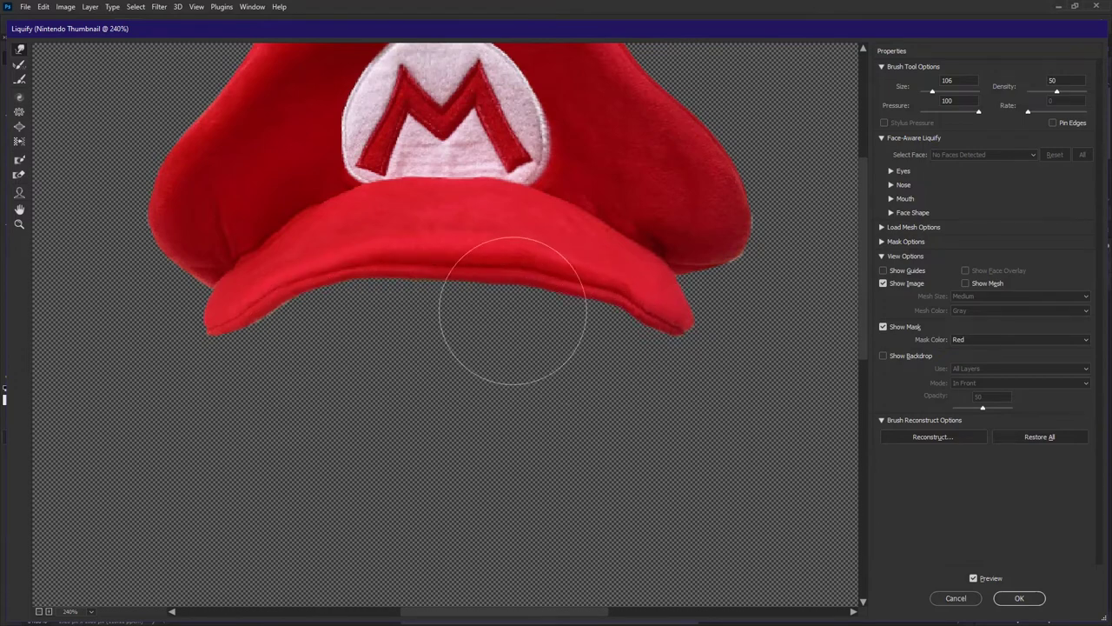
scroll(449, 300, down, 6)
drag(414, 205, 372, 148)
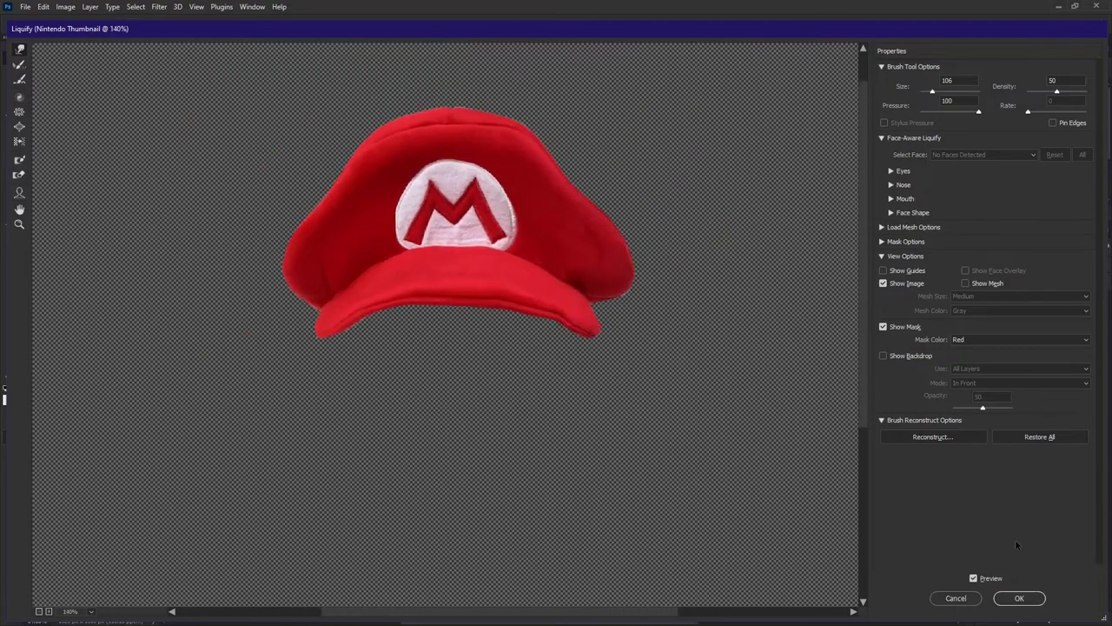
click(1020, 598)
Group the Cap, Evil Mario face and Mario's Fit copy layers and name the group MARIO.
scroll(557, 304, down, 1)
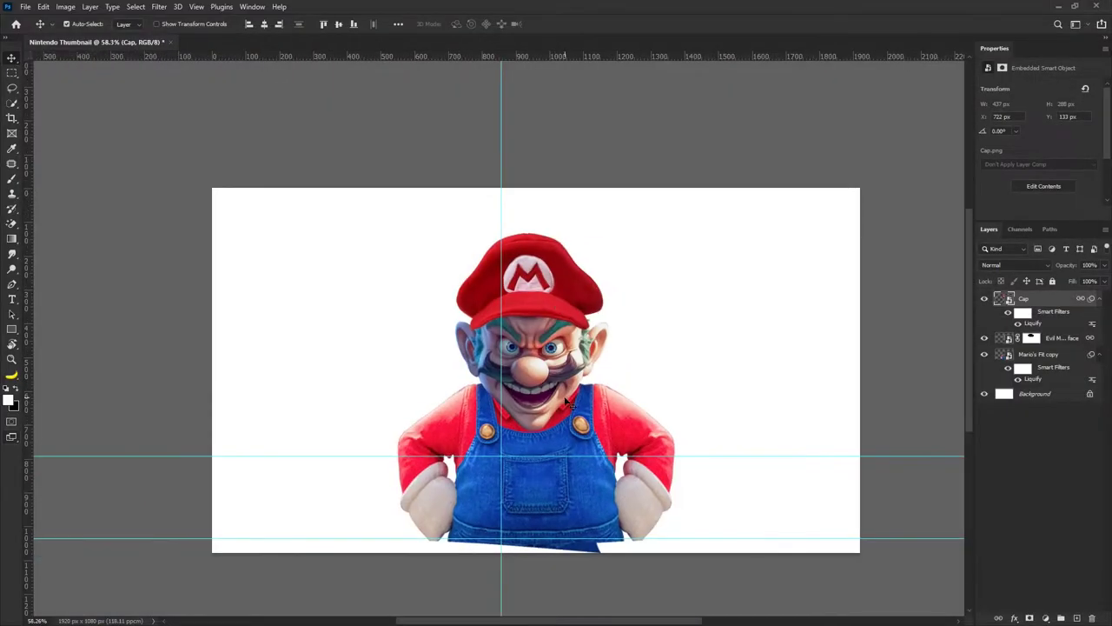
scroll(550, 358, down, 2)
shift+click(1056, 356)
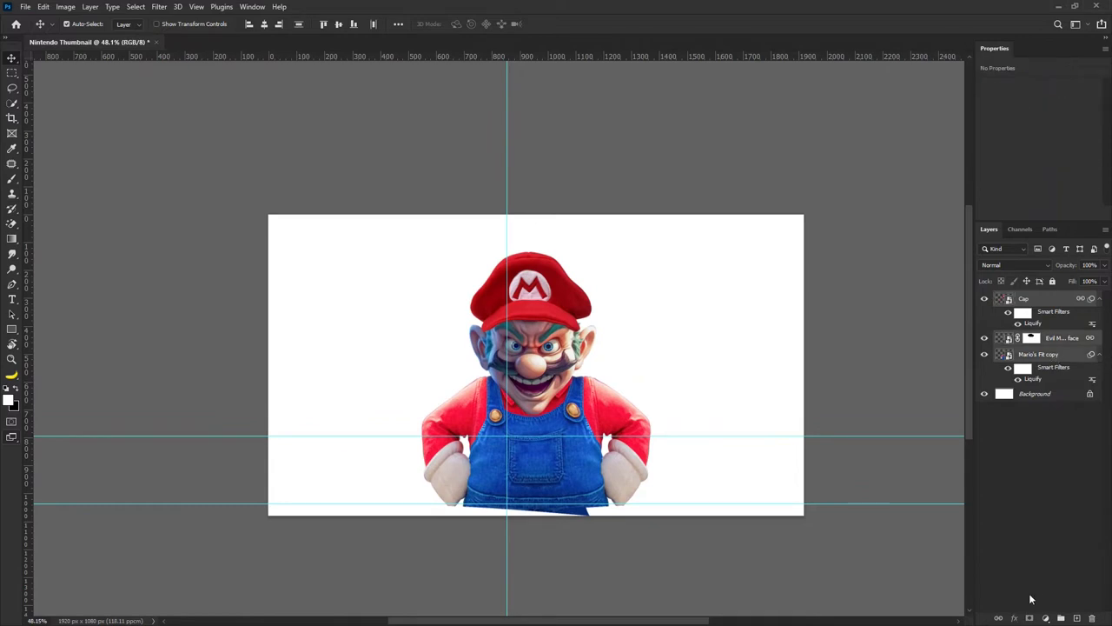
key(ctrl+g)
right_click(1034, 302)
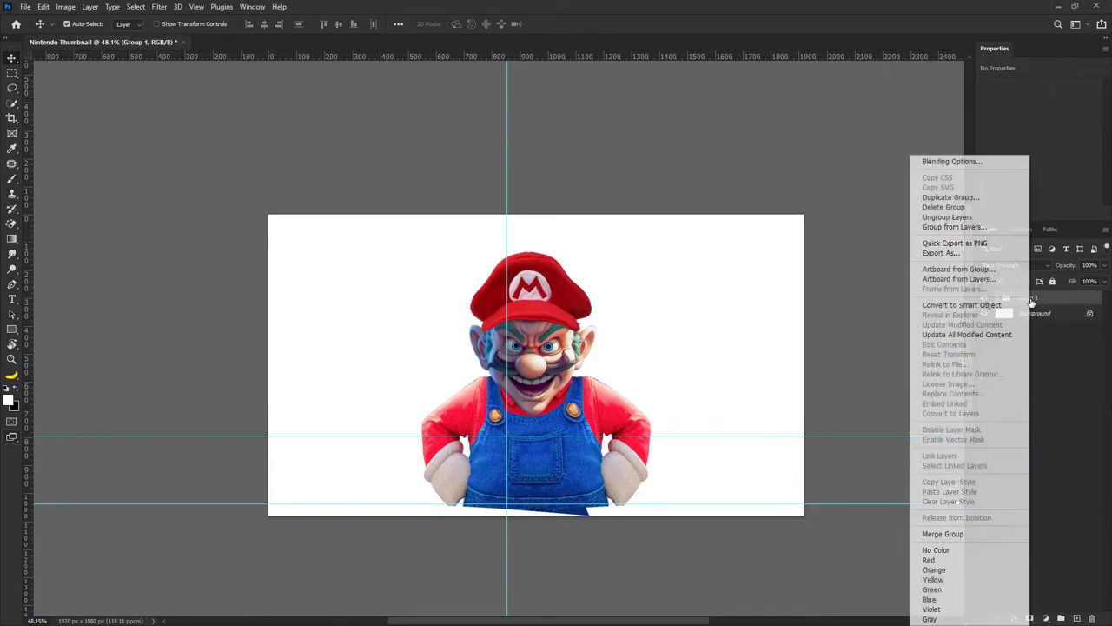
click(1043, 439)
double_click(1033, 299)
text(MARIO)
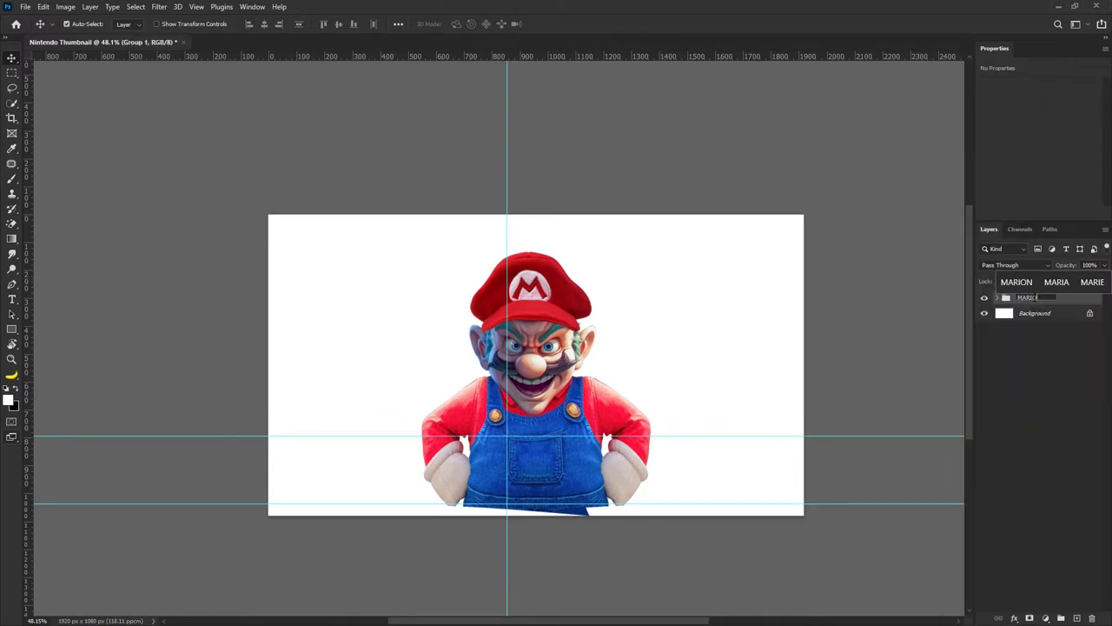
key(Return)
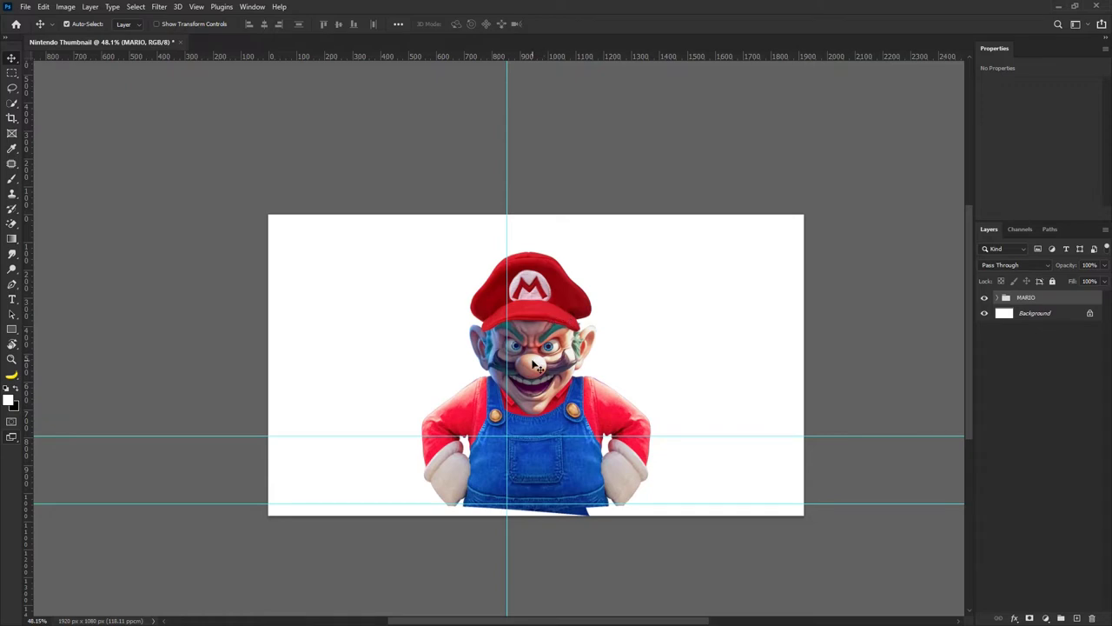
Enlarge the MARIO group to 127.31%, reposition it over the canvas's lower edge, and move the vertical guide to the canvas center.
key(ctrl+t)
scroll(523, 323, down, 4)
drag(454, 455, 412, 504)
drag(549, 341, 570, 347)
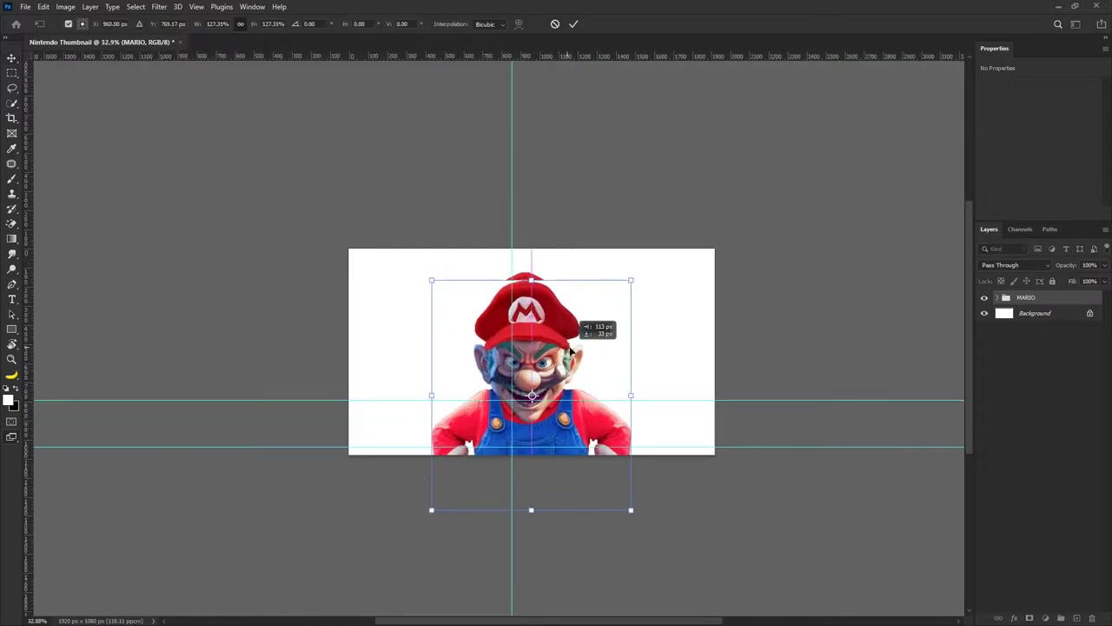
drag(514, 199, 531, 187)
click(574, 23)
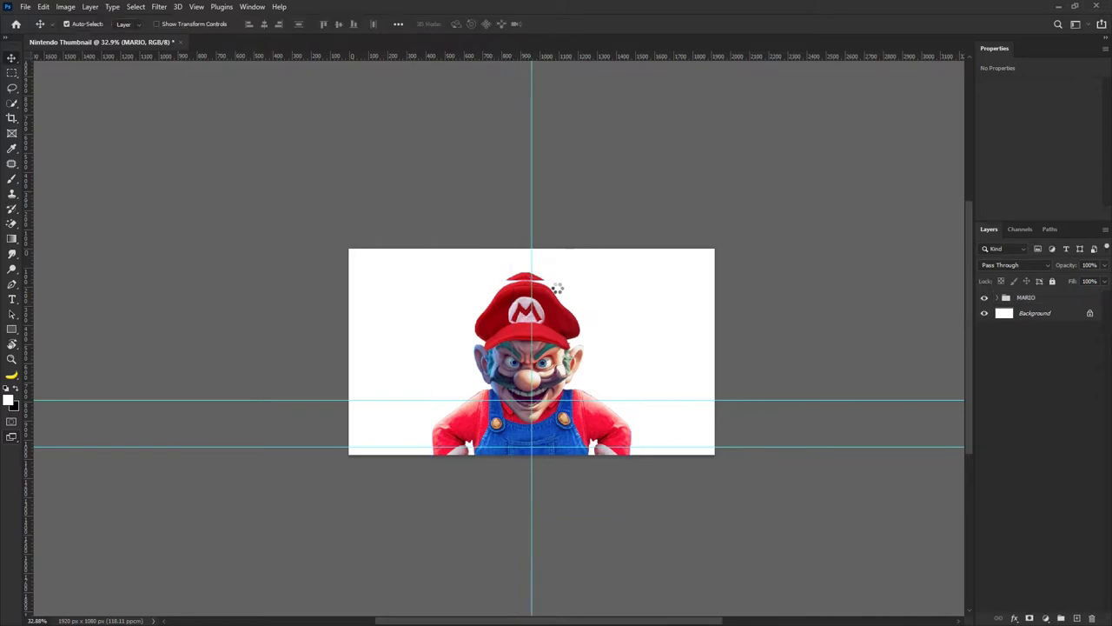
Shift the linked Mario layers about 15 px right to center the figure on the vertical guide.
scroll(546, 280, up, 1)
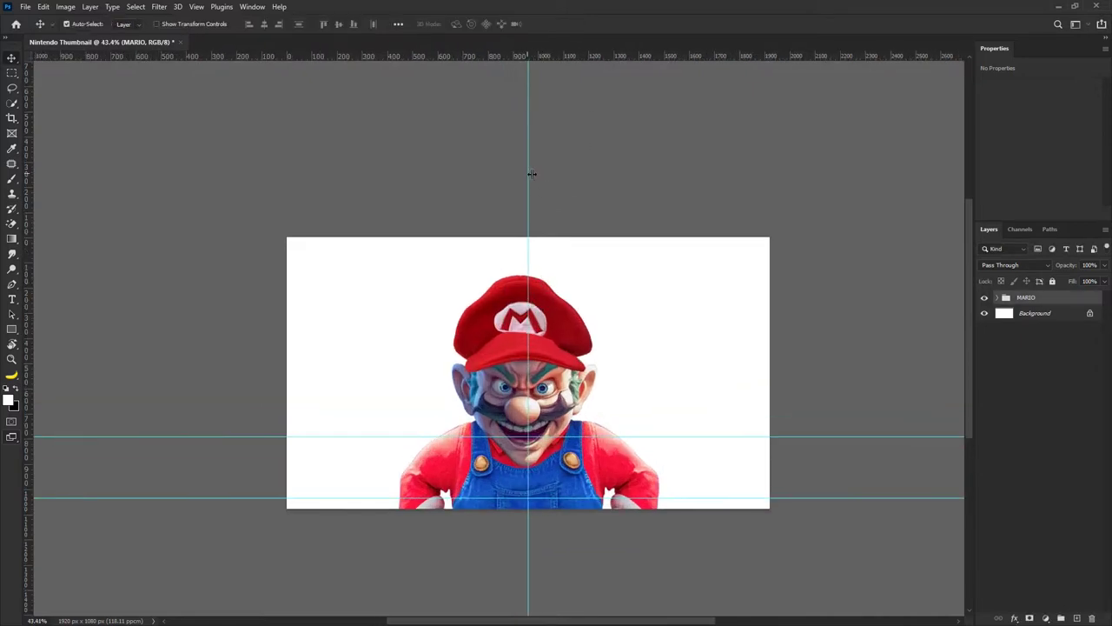
mouse_move(532, 173)
mouse_down()
mouse_move(551, 173)
mouse_move(530, 173)
mouse_up()
drag(549, 330, 546, 325)
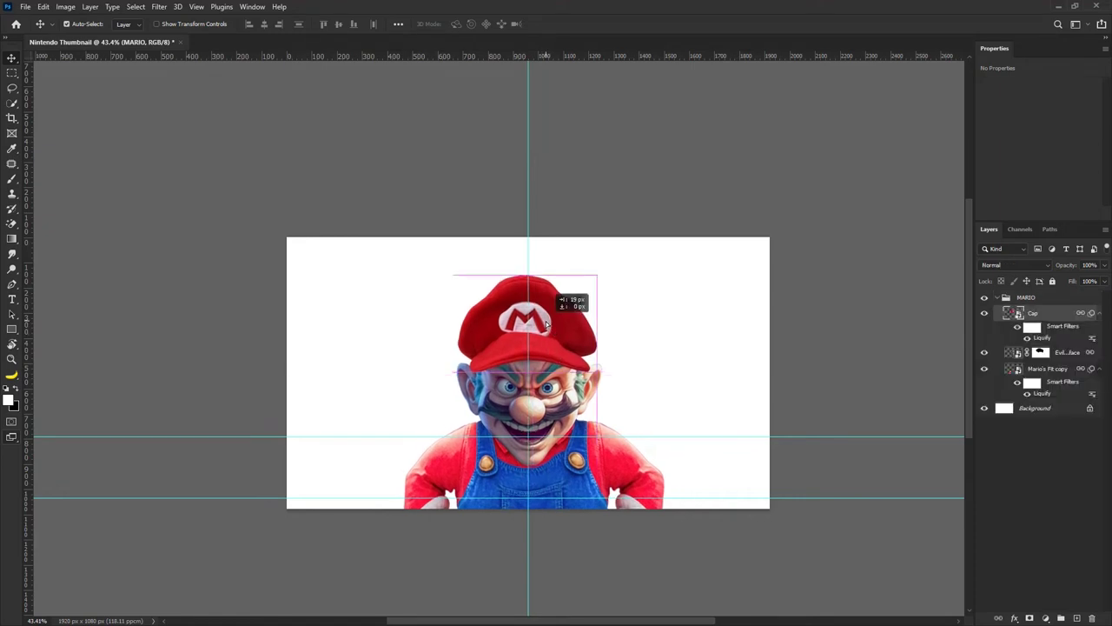
Scale the linked Mario layers to 116%, shorten them slightly from their lower edge, and apply the transform.
scroll(546, 324, down, 2)
key(ctrl+t)
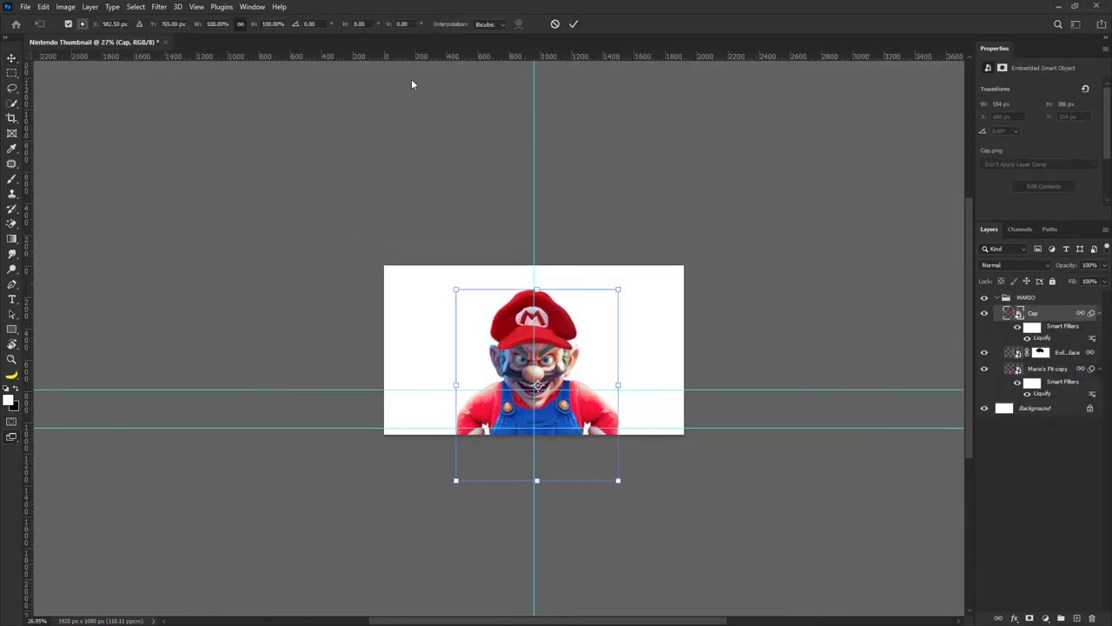
drag(254, 24, 264, 24)
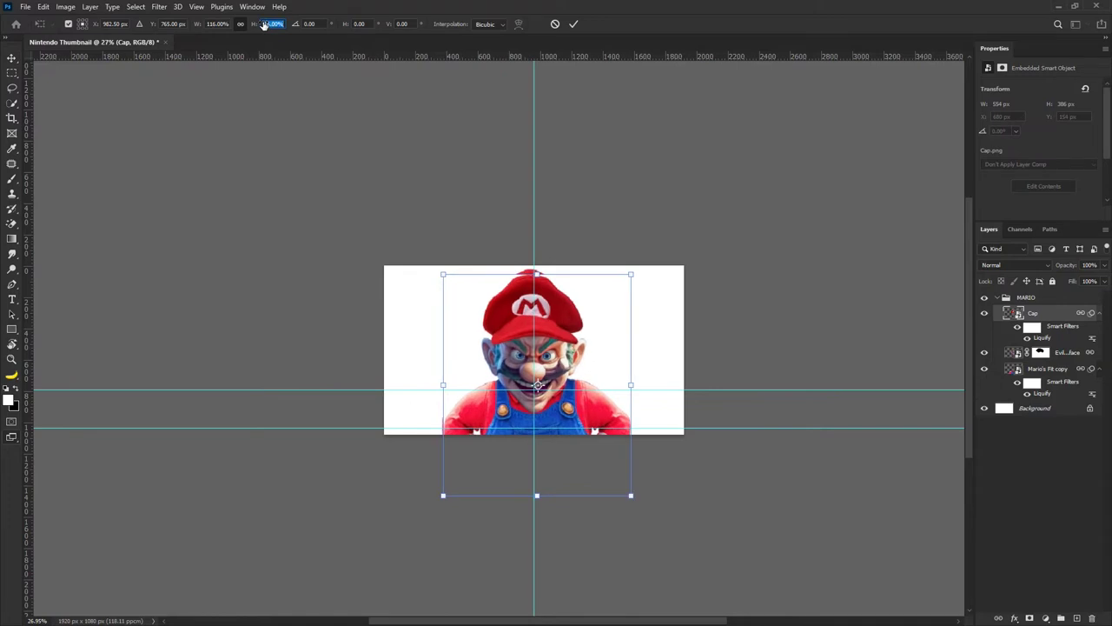
drag(537, 495, 537, 487)
click(574, 24)
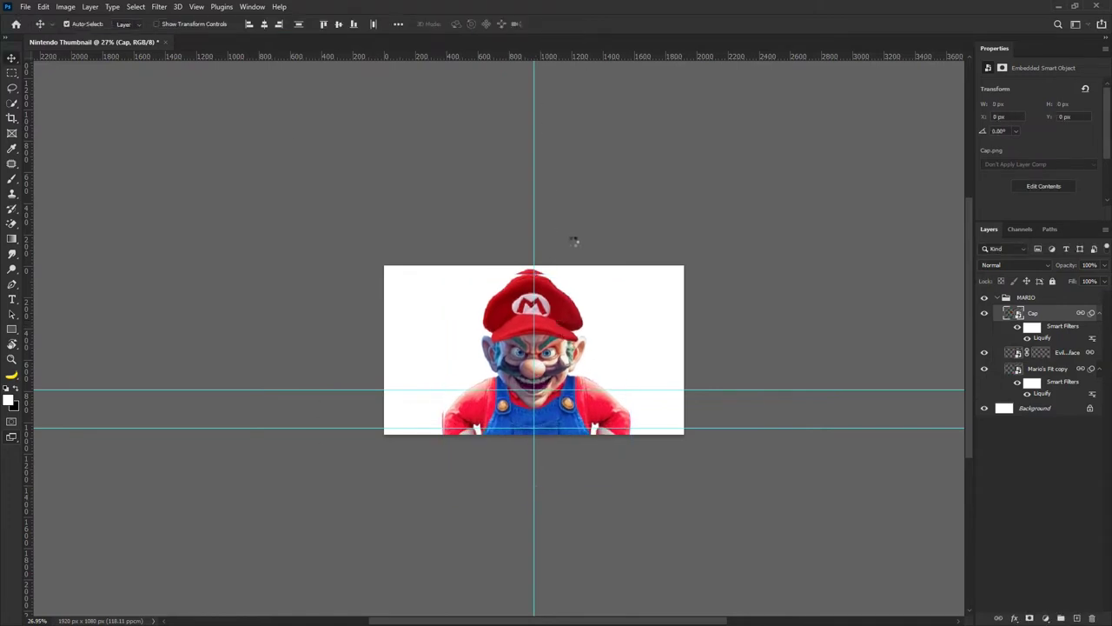
scroll(546, 347, up, 3)
scroll(546, 348, down, 1)
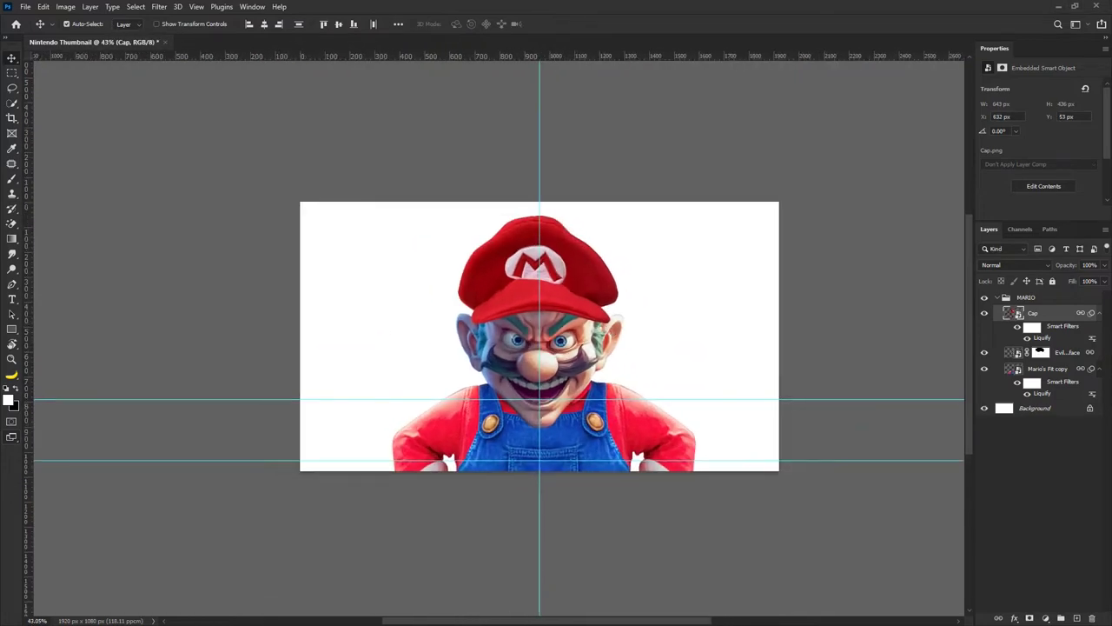
Place Table.jpg above the Cap layer, rotated 90° and scaled to 7.05% to span the canvas width.
drag(521, 621, 513, 455)
drag(633, 208, 632, 415)
drag(676, 339, 987, 488)
scroll(658, 301, down, 4)
drag(664, 278, 576, 313)
drag(782, 235, 622, 317)
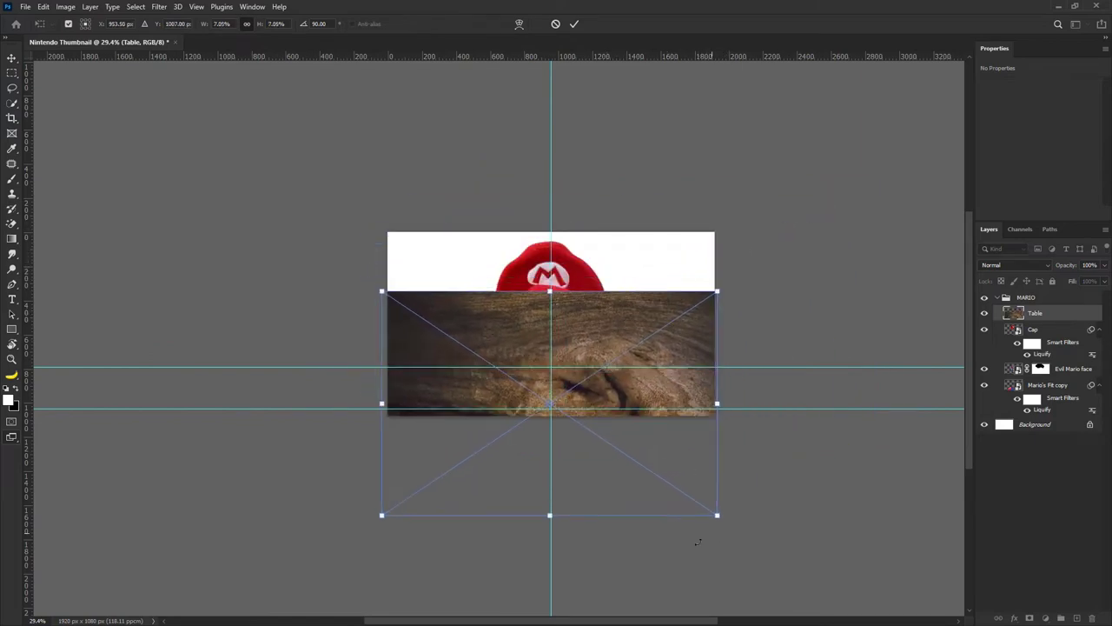
Distort the table in perspective by widening its near edge, lower it to a strip along the canvas's lower edge, and apply the transform.
right_click(631, 522)
click(677, 436)
drag(717, 518, 913, 544)
scroll(512, 418, down, 7)
drag(717, 470, 797, 472)
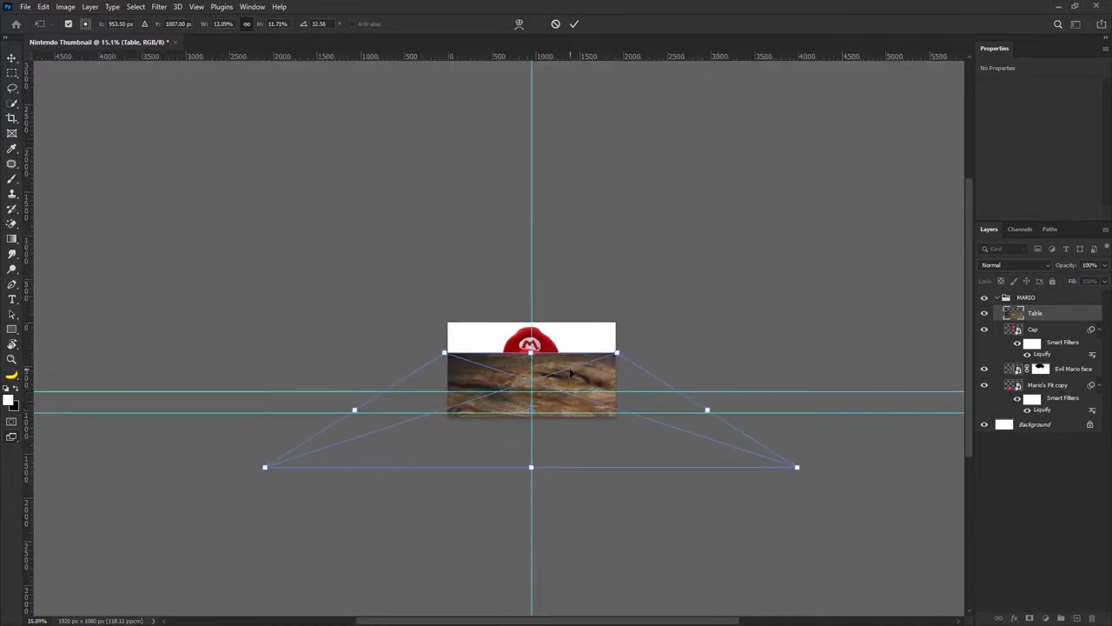
drag(570, 373, 574, 423)
scroll(540, 395, up, 10)
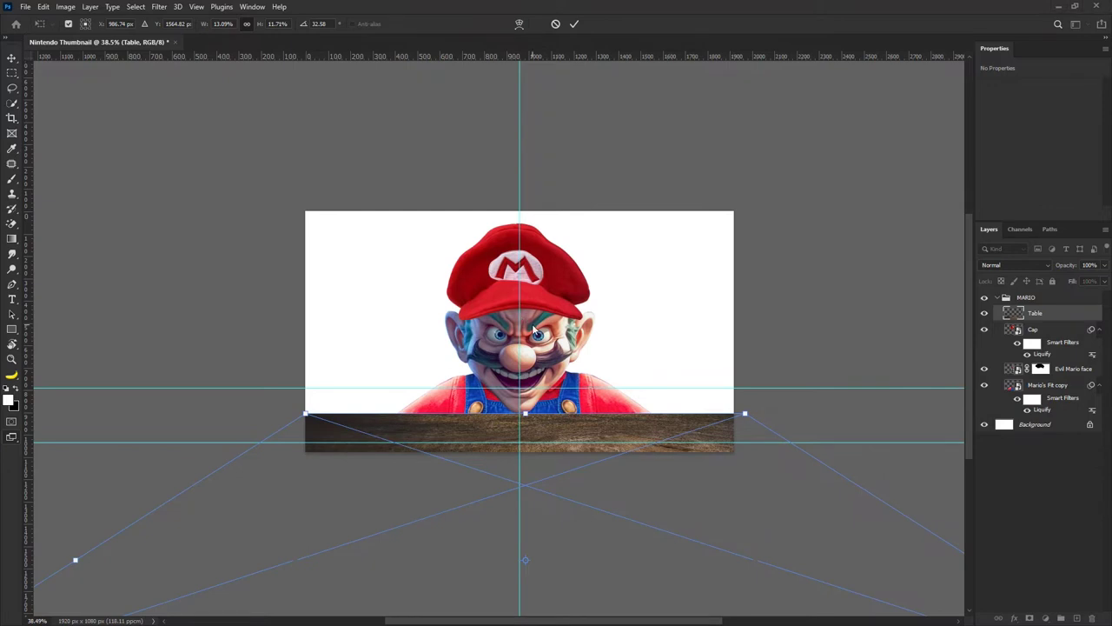
click(574, 23)
Move the linked Mario layers up about 23 px above the table.
drag(541, 336, 541, 330)
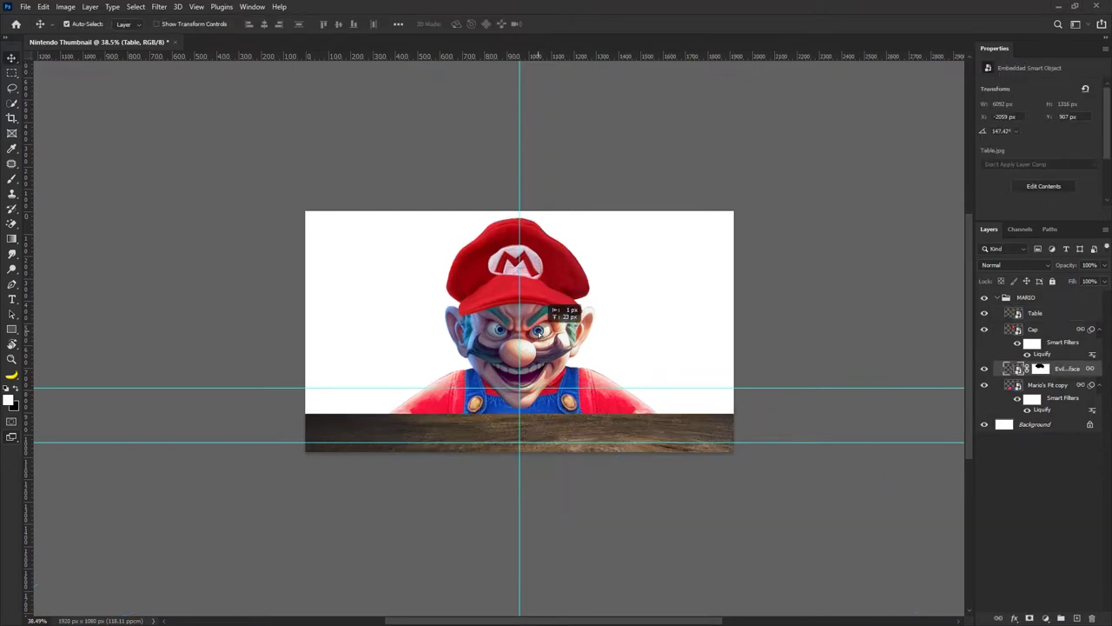
key(ctrl+t)
click(590, 253)
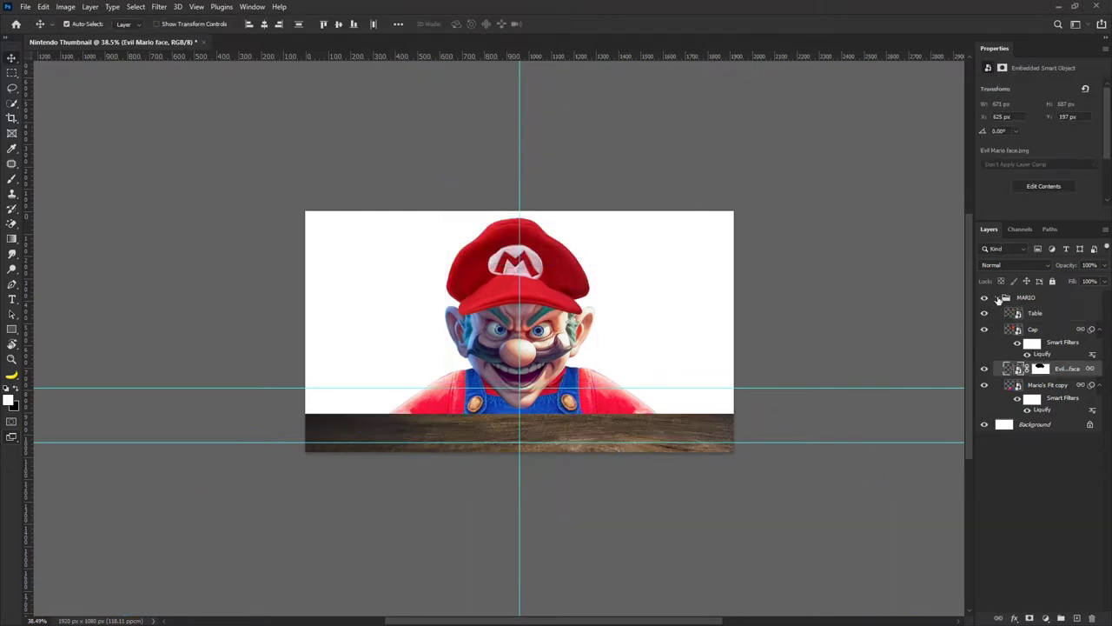
Move the Table layer out of the MARIO group to the top of the stack, compare its visibility, and collapse the group.
click(998, 298)
click(998, 298)
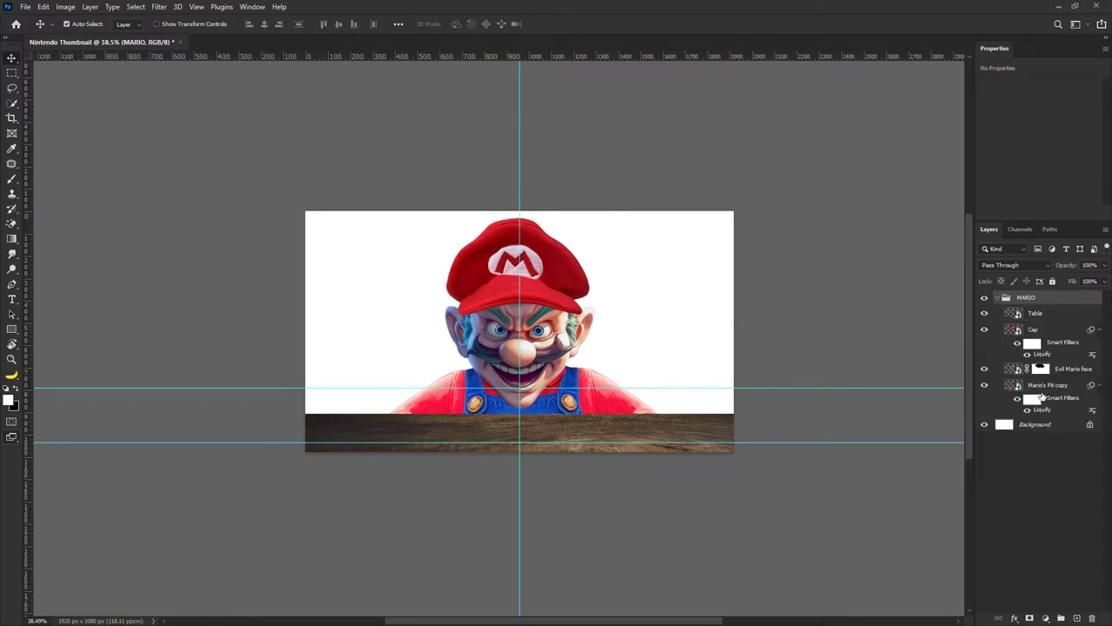
drag(1034, 319, 1030, 293)
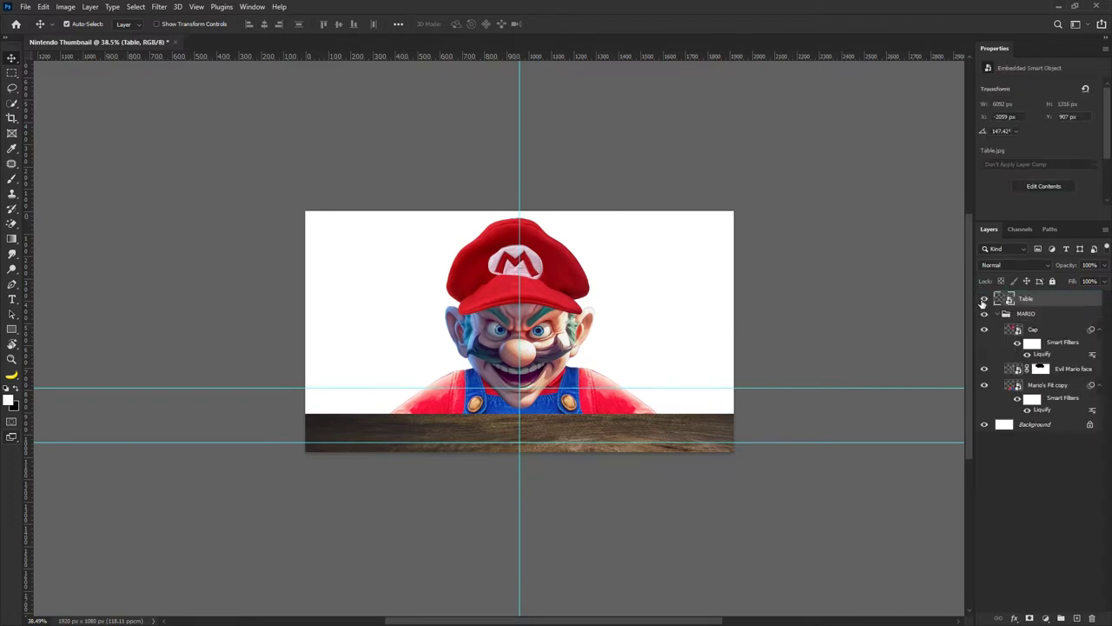
click(985, 299)
click(998, 313)
click(985, 298)
Remove the vertical guide and shrink the MARIO group so both arms show above the table, centered on the canvas.
click(1020, 316)
key(ctrl+t)
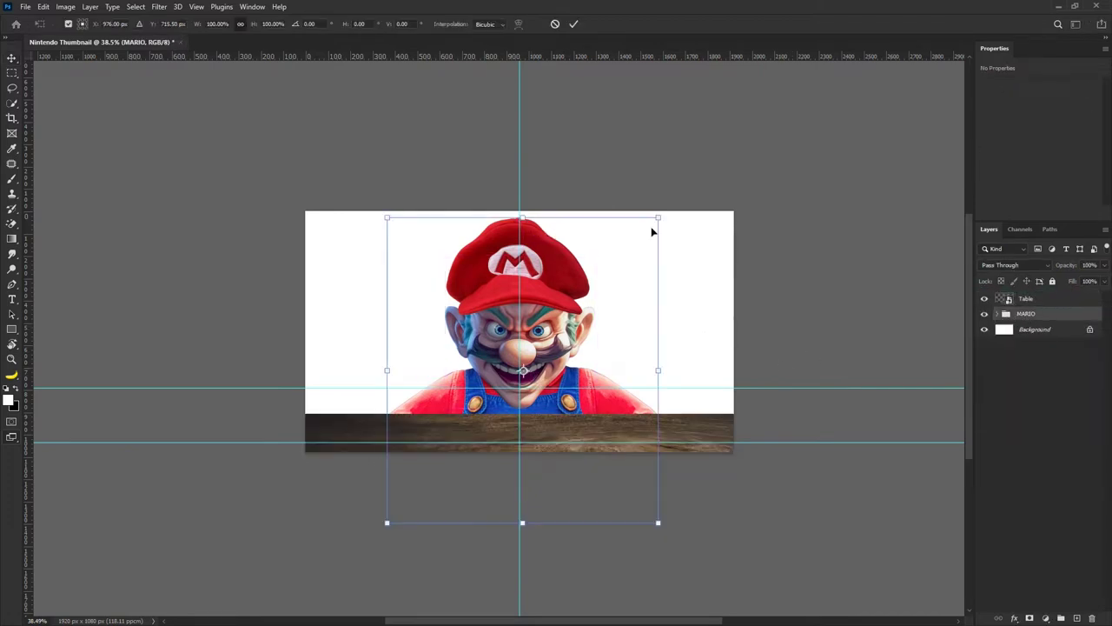
drag(661, 220, 573, 273)
drag(641, 231, 543, 273)
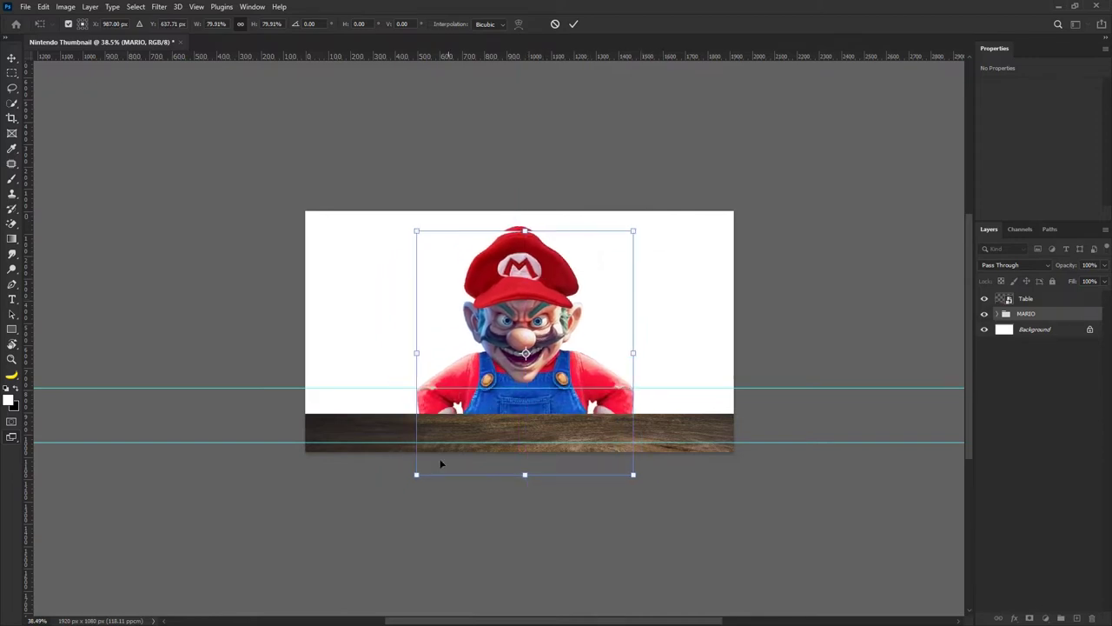
drag(418, 353, 405, 353)
drag(525, 475, 521, 476)
drag(633, 231, 638, 226)
click(574, 23)
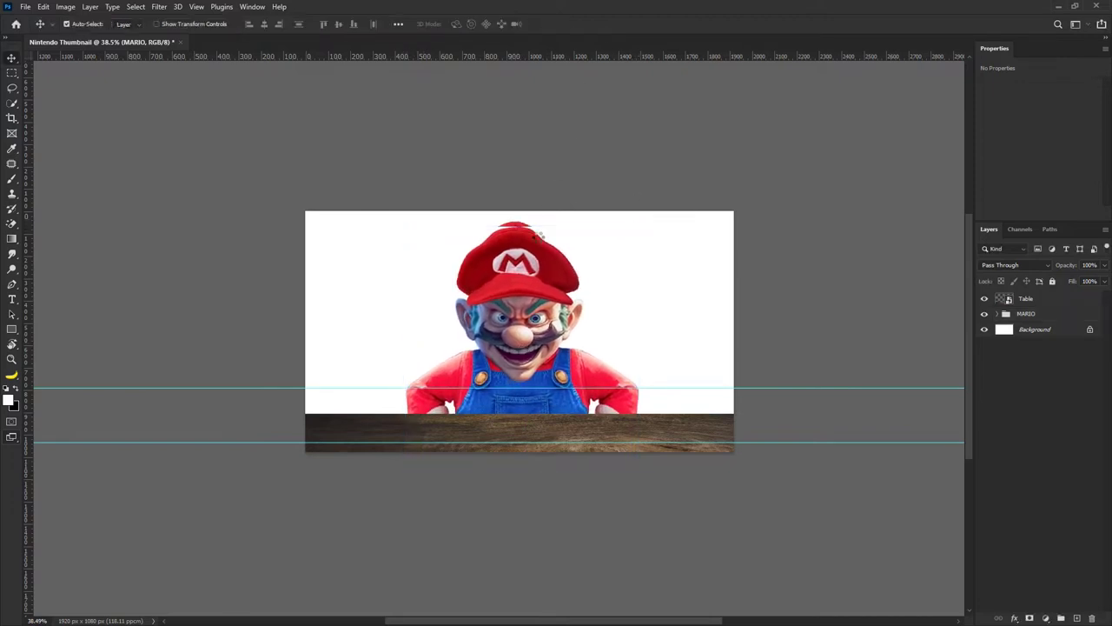
Reposition the table vertically so its far edge covers the lower part of Mario's gloves.
scroll(525, 264, up, 1)
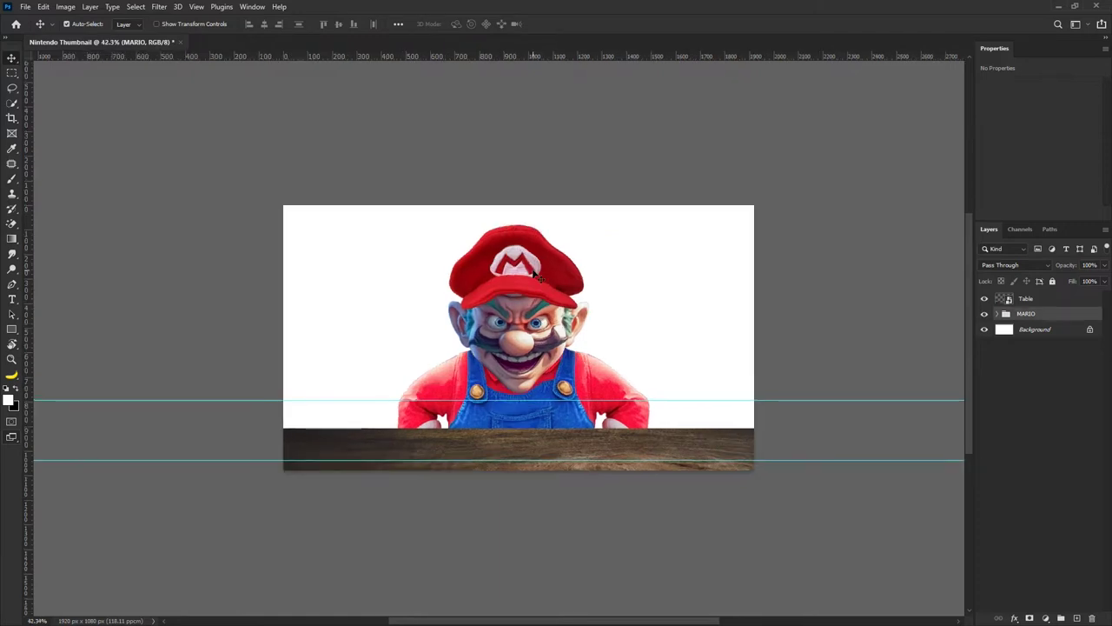
scroll(549, 281, down, 2)
drag(470, 422, 475, 407)
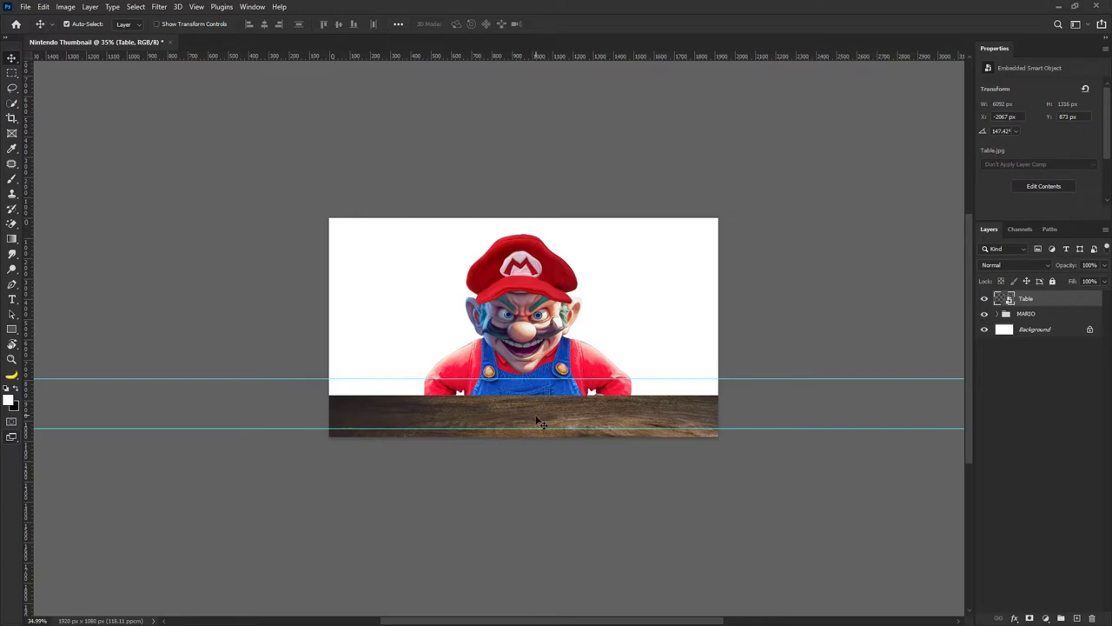
drag(537, 418, 548, 425)
click(544, 344)
key(ctrl+t)
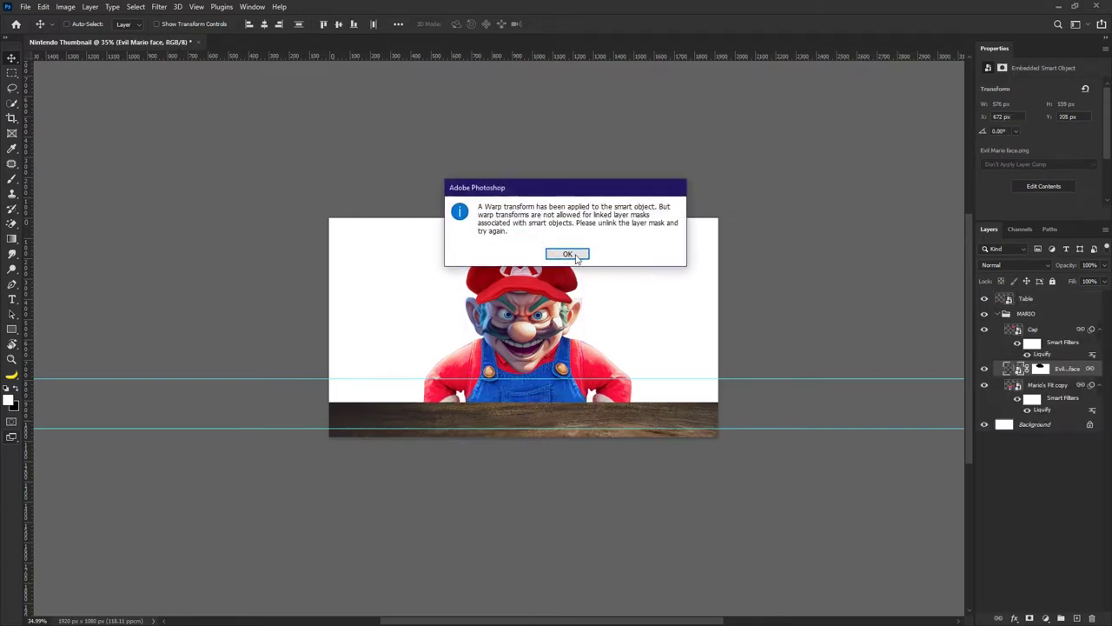
click(568, 255)
Enlarge the MARIO group as a whole to about 106% behind the table.
click(1008, 317)
click(997, 314)
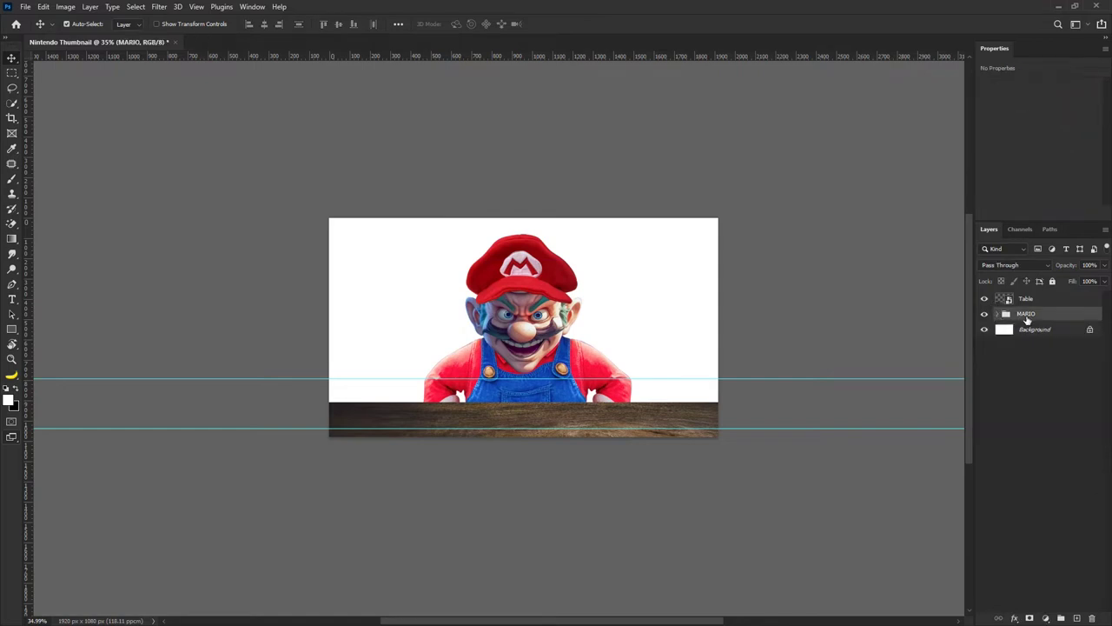
key(ctrl+t)
drag(256, 25, 262, 25)
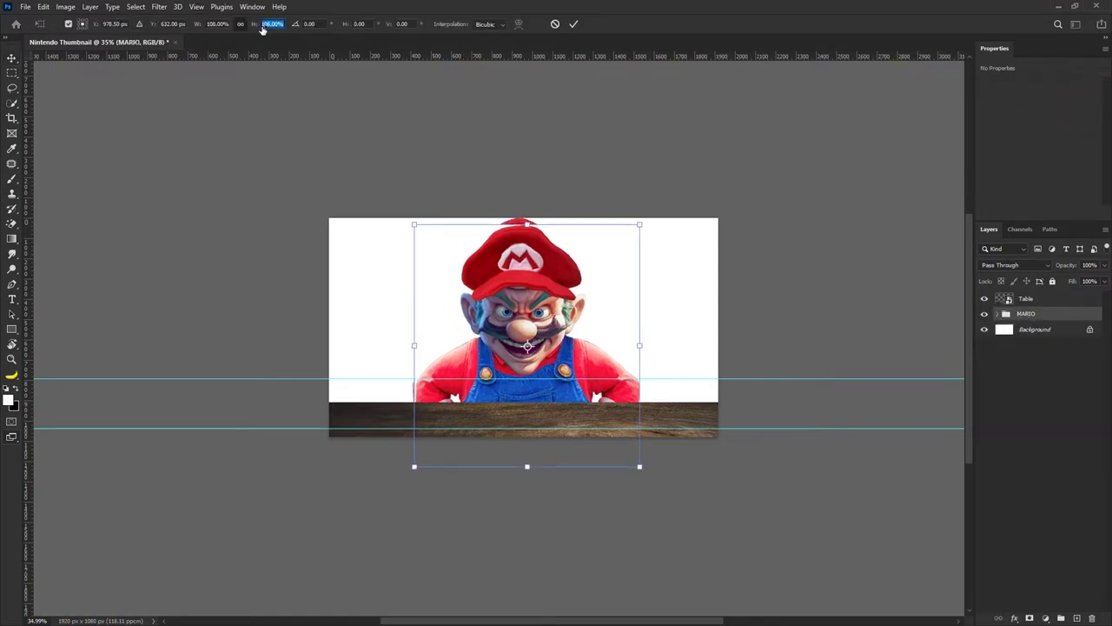
key(Down)
key(Down)
click(574, 23)
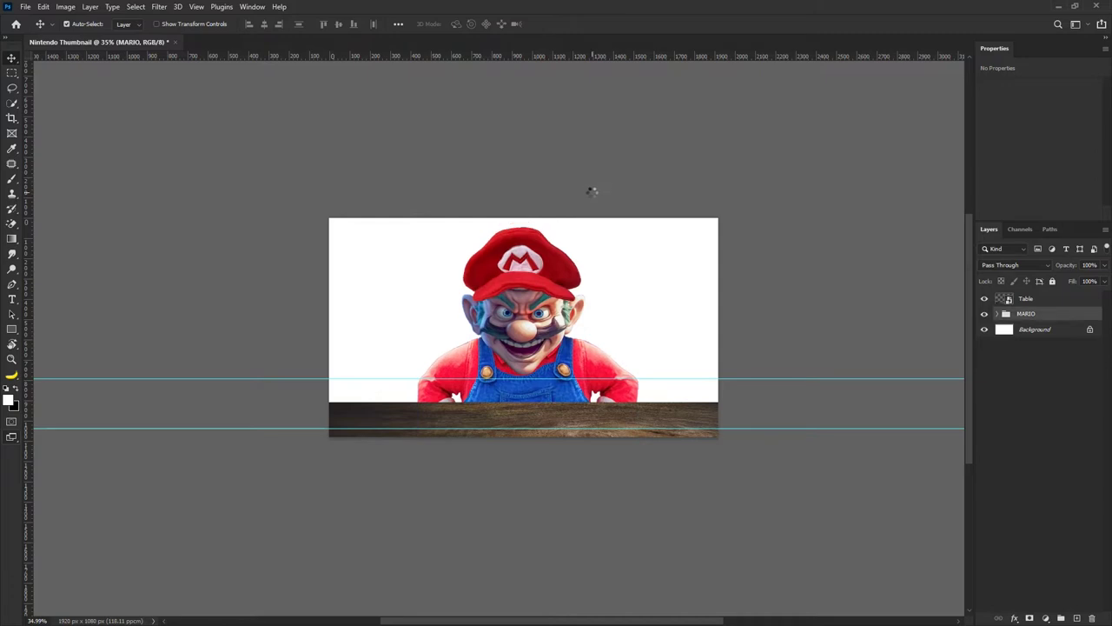
Place the Fingers image into the thumbnail and move its layer to the top of the stack, above Table.
click(537, 348)
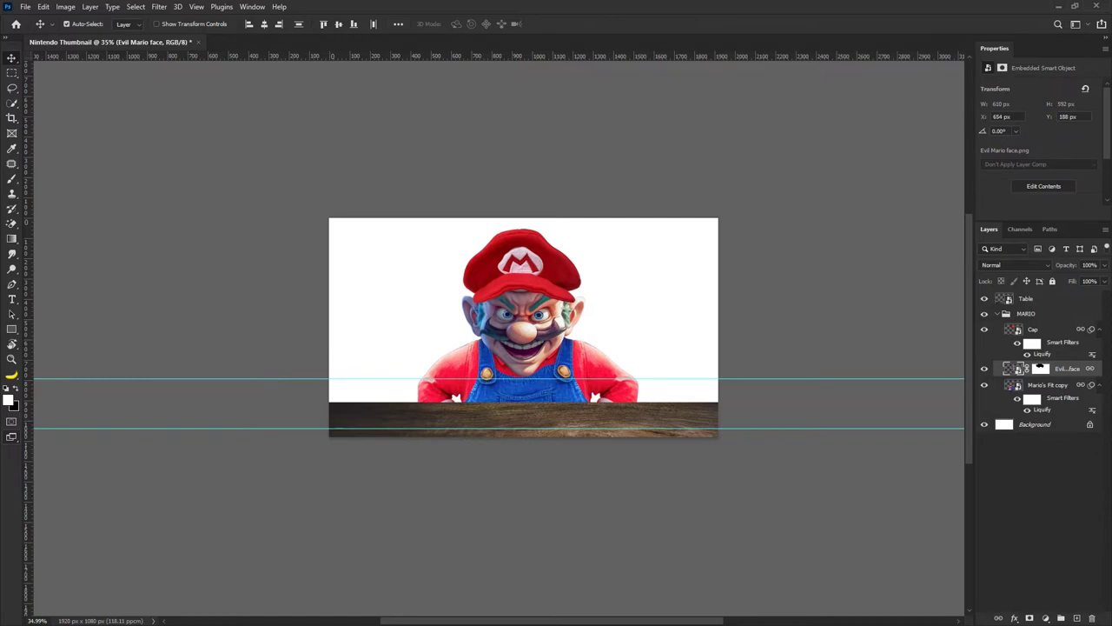
drag(529, 415, 449, 404)
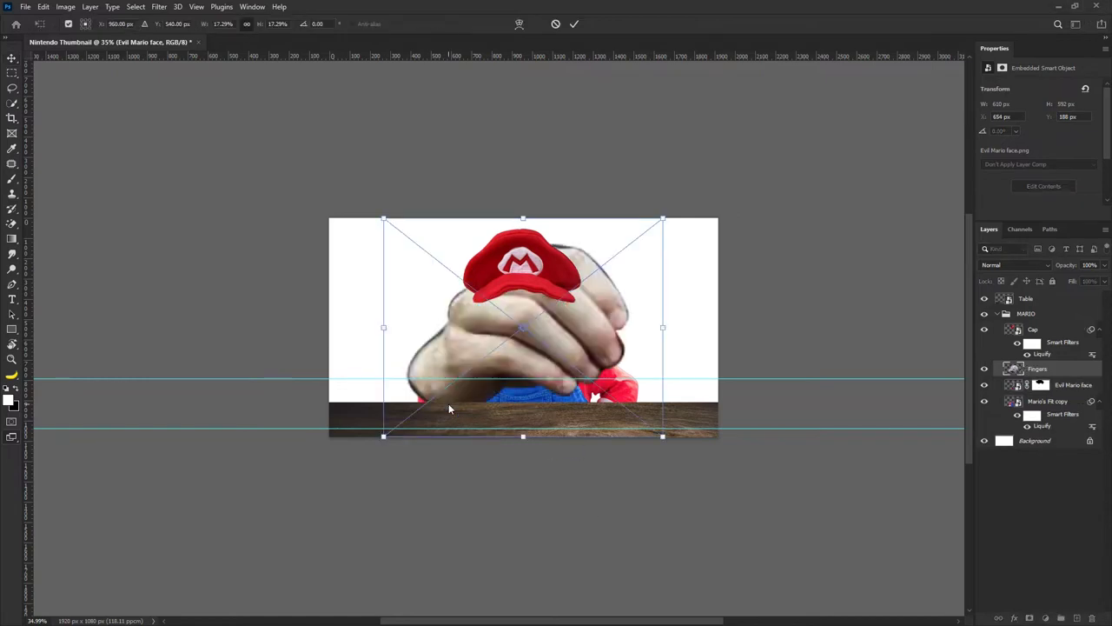
key(Return)
drag(1035, 369, 1040, 293)
Shrink the Fingers hand to 5.92%, rotate it 17.67°, and position it gripping the table's far edge below Mario's left-hand sleeve in the image.
drag(551, 322, 517, 368)
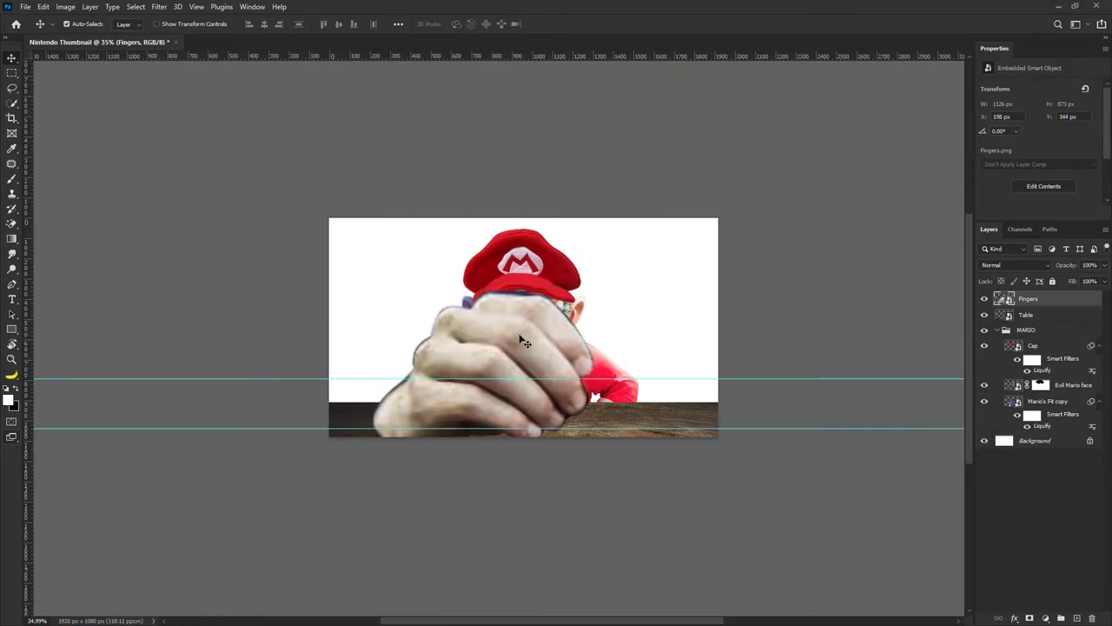
key(ctrl+t)
drag(612, 276, 613, 277)
drag(457, 397, 445, 372)
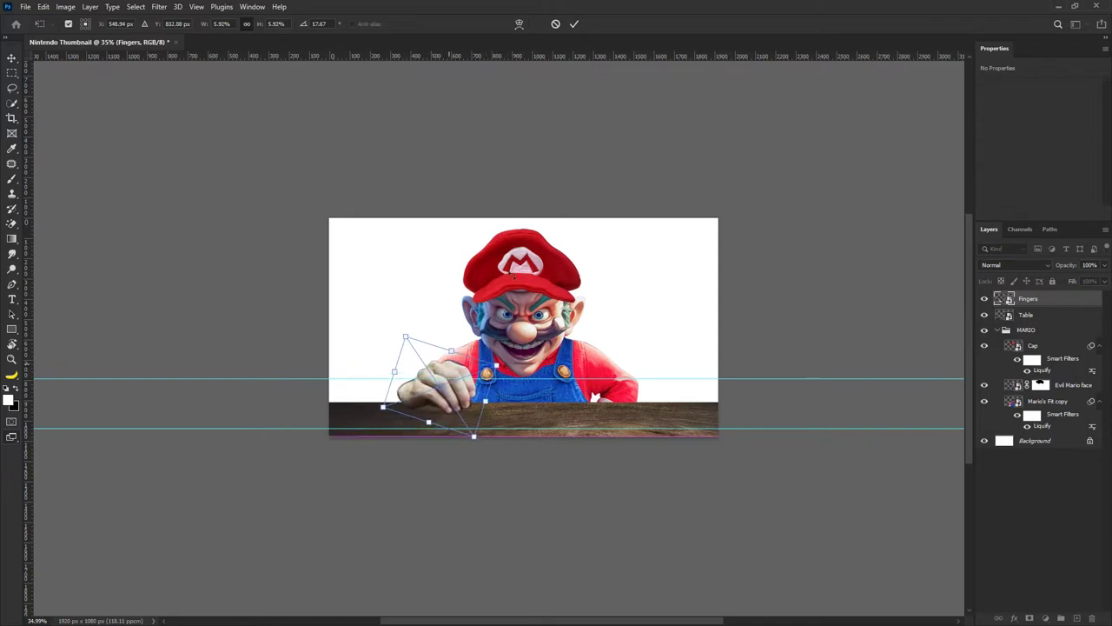
click(573, 24)
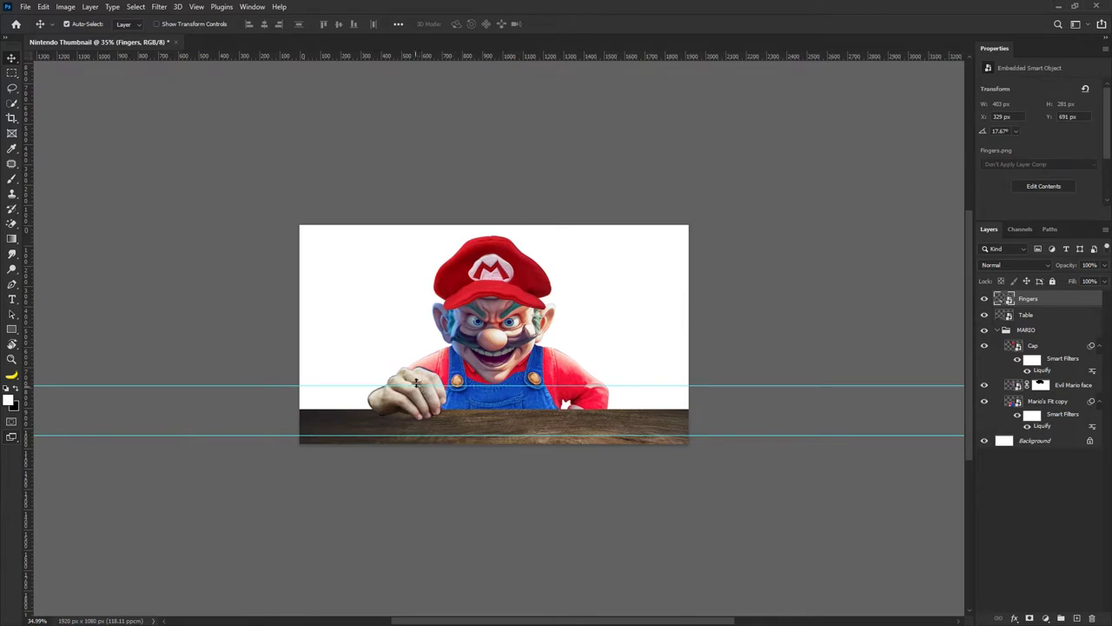
scroll(416, 382, up, 3)
drag(417, 383, 423, 378)
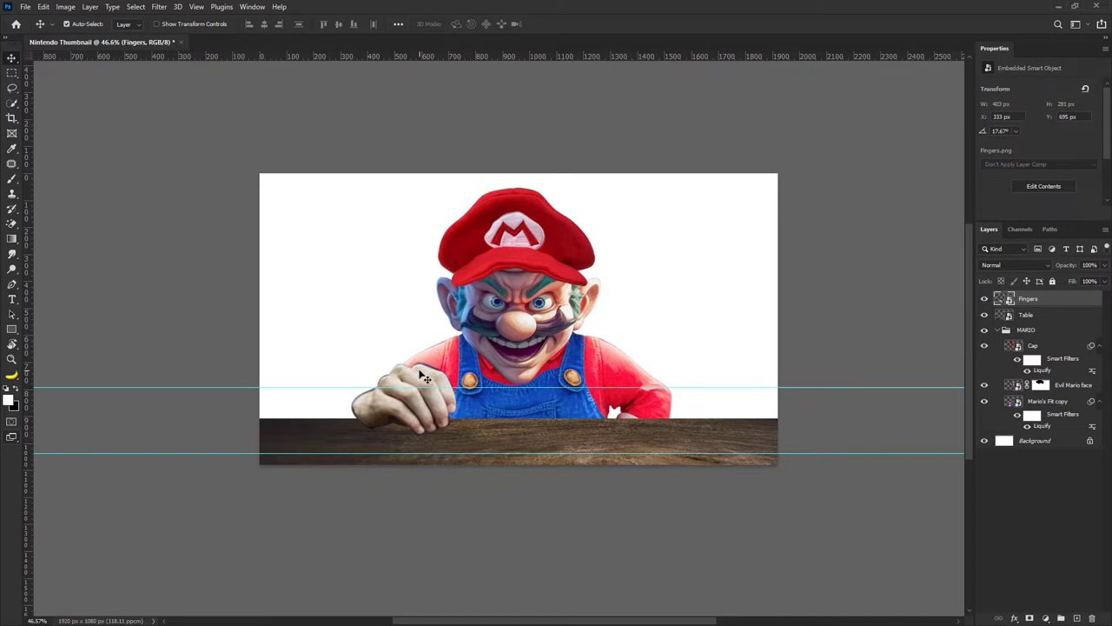
scroll(385, 405, down, 2)
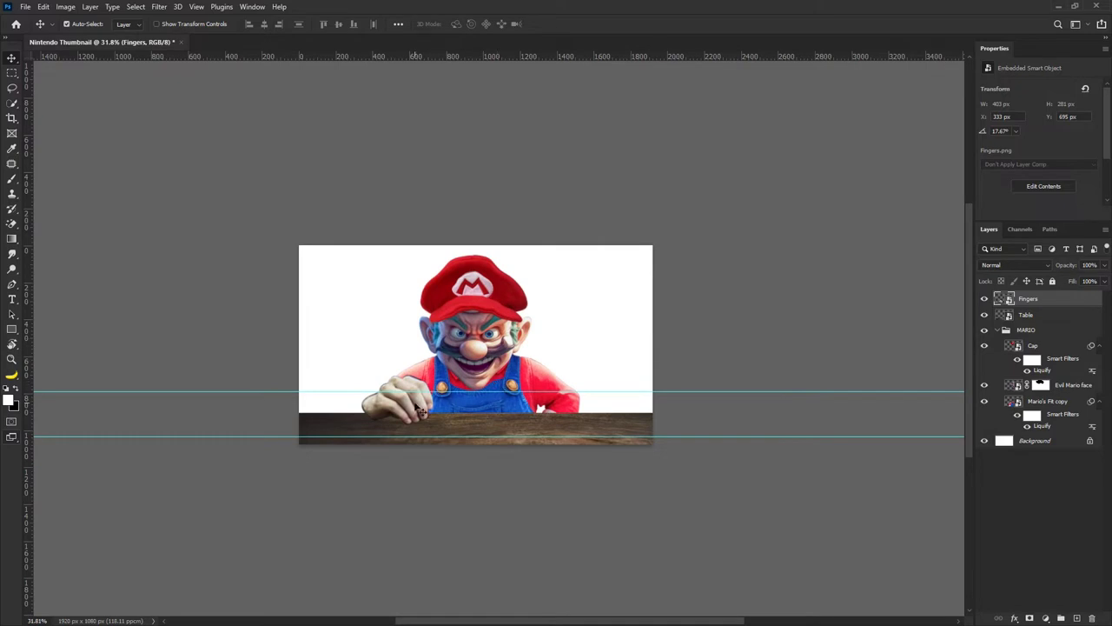
scroll(420, 412, up, 3)
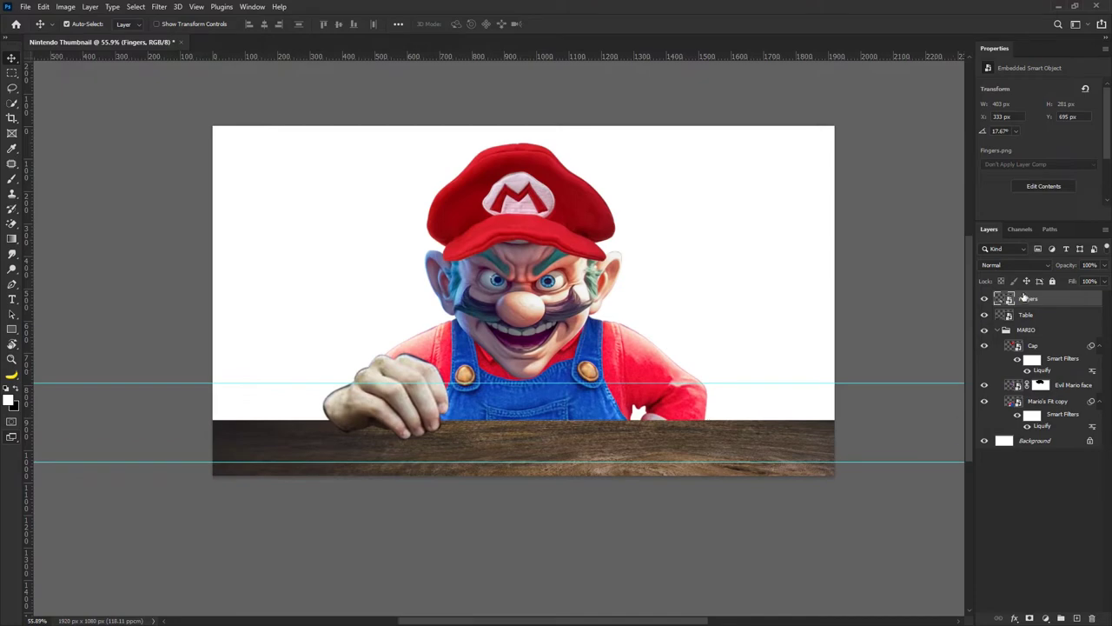
Open the contents of the Fingers smart object and convert its Layer 1 to a smart object.
double_click(1010, 300)
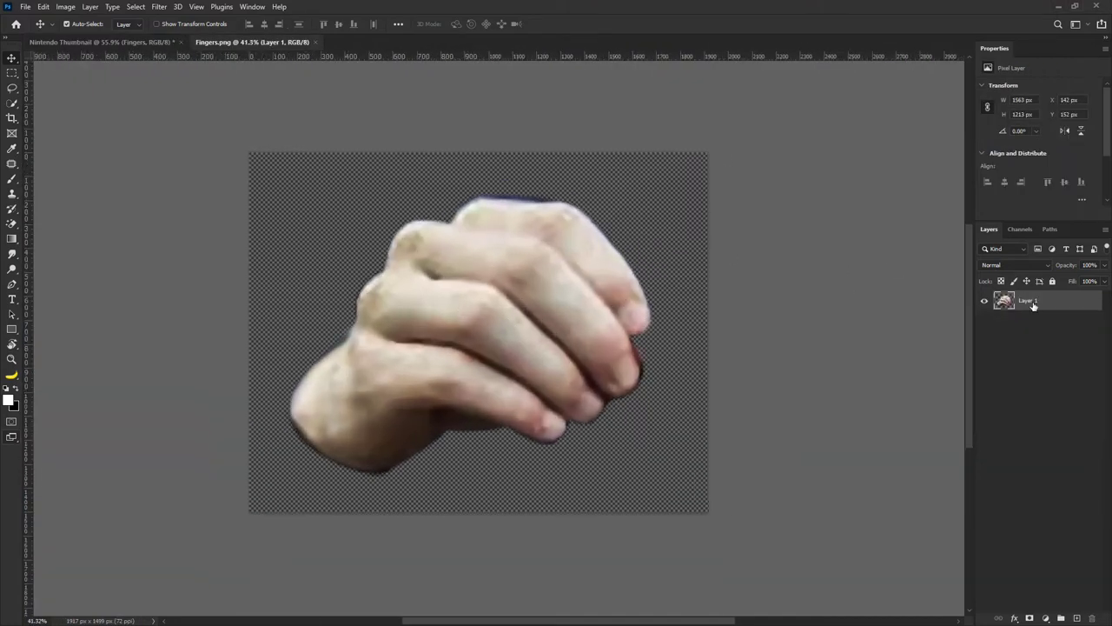
key(ctrl+j)
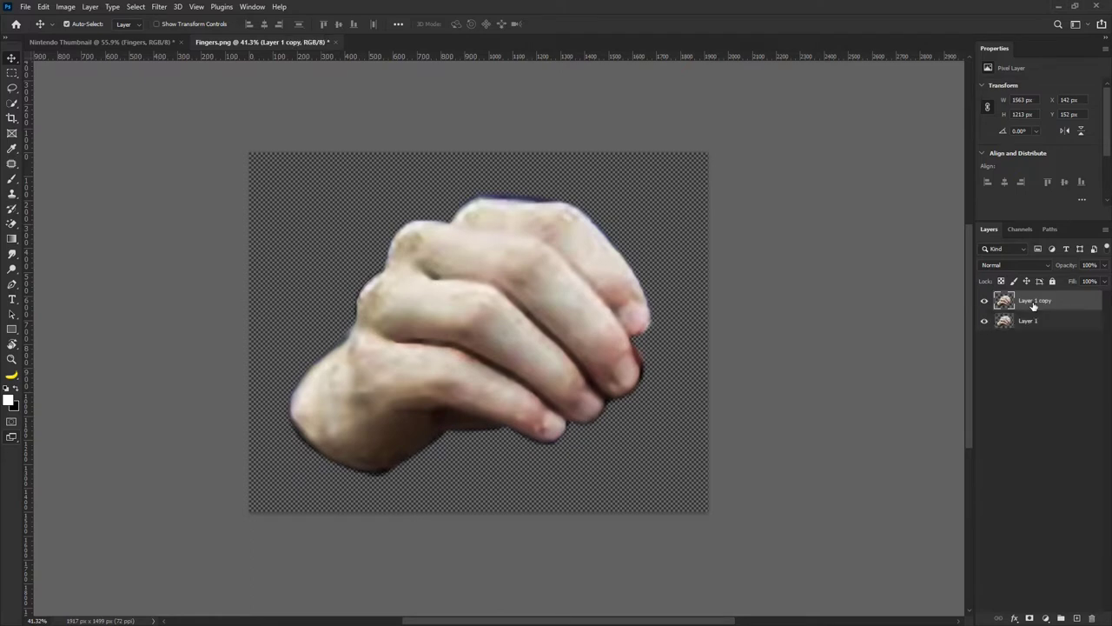
click(1093, 618)
right_click(1045, 299)
click(982, 296)
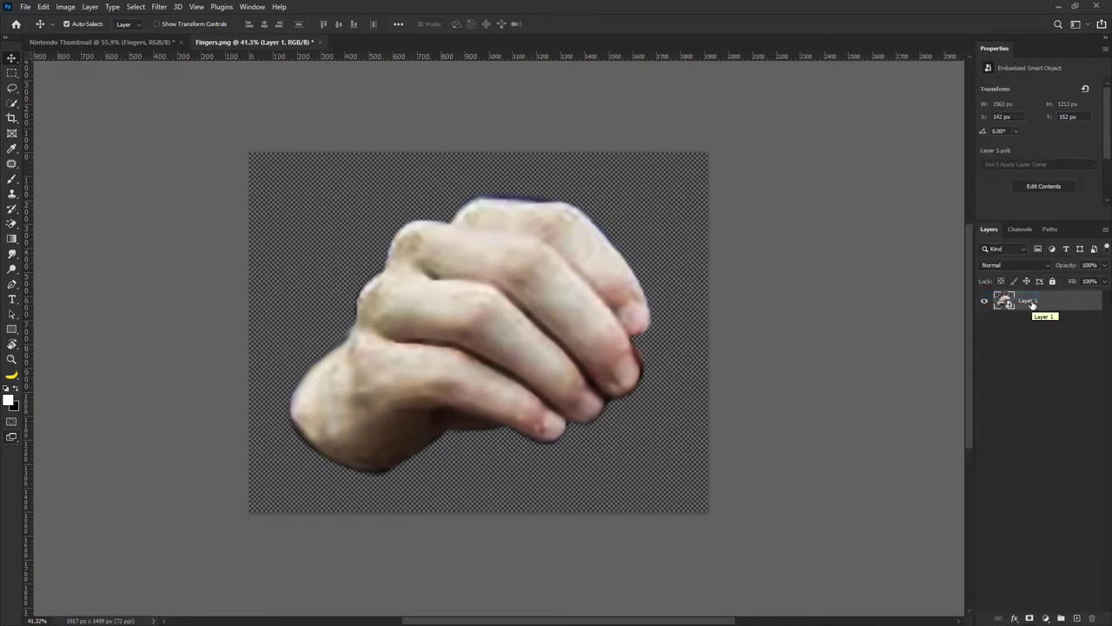
Desaturate the hand completely with Hue/Saturation, setting the saturation to -100.
key(ctrl+u)
drag(522, 239, 433, 230)
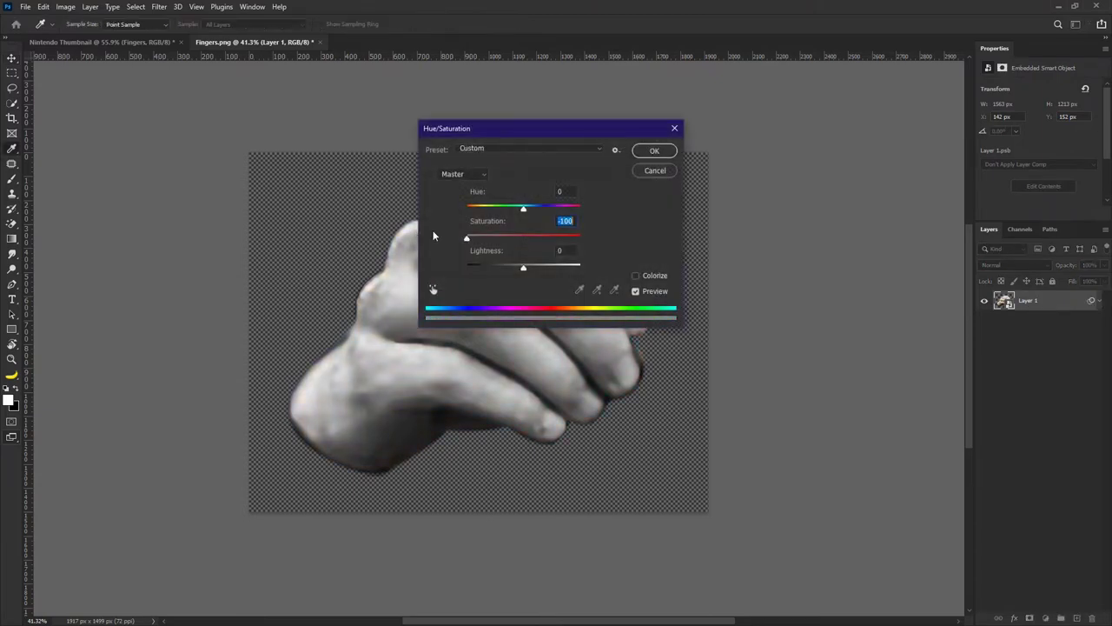
key(Return)
click(1100, 301)
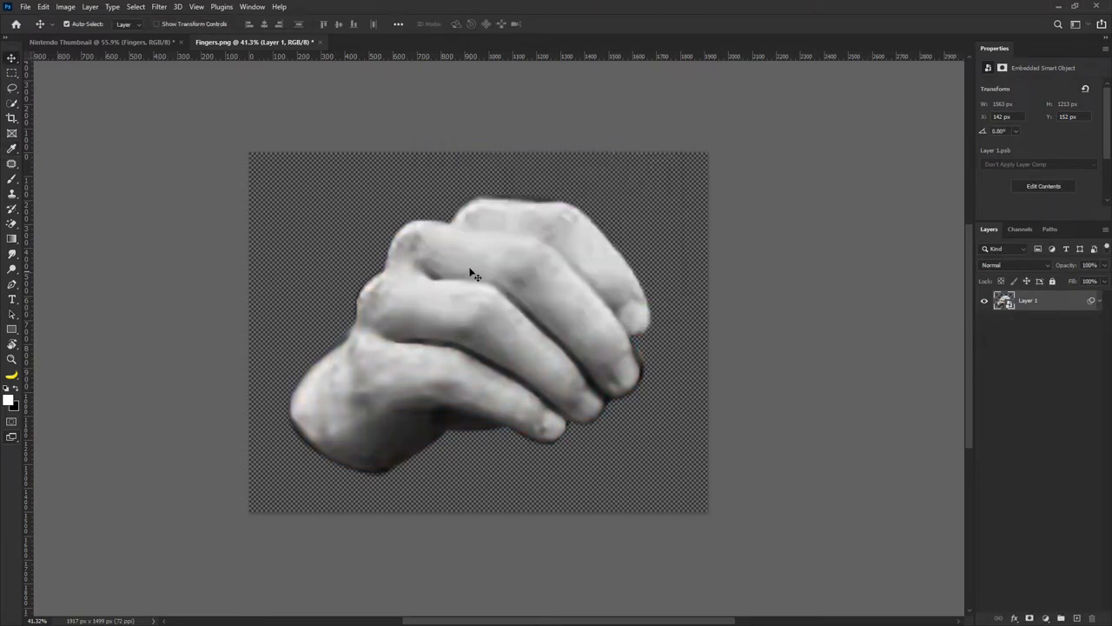
Rasterize the hand layer and smooth the skin detail on the knuckles and fingers with the Smudge tool at 50% strength.
click(12, 254)
scroll(495, 251, up, 1)
click(443, 324)
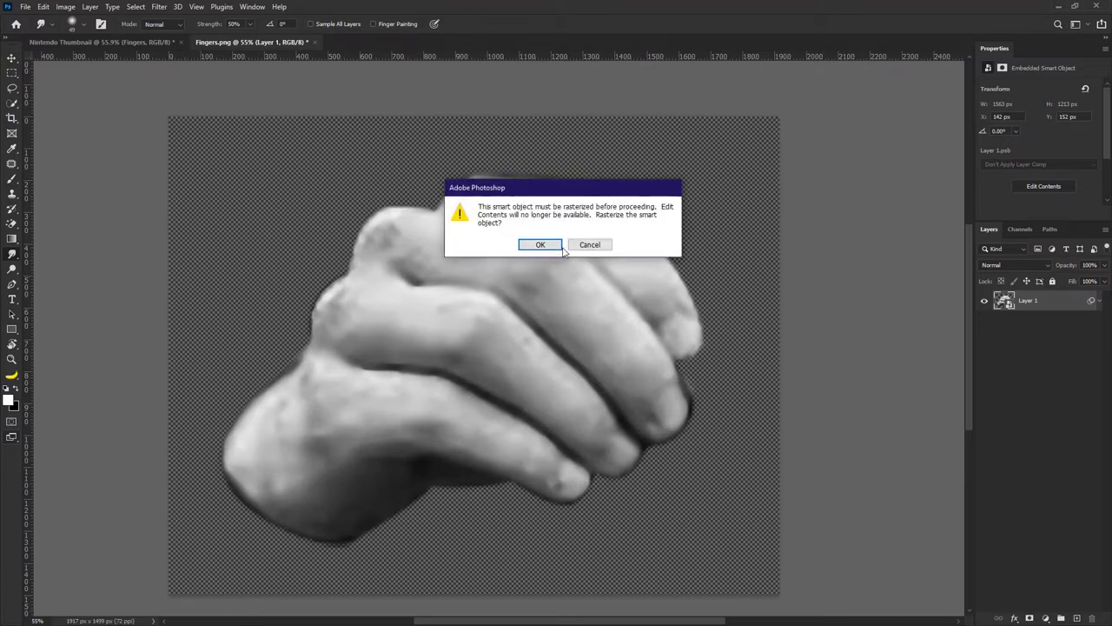
key(Return)
mouse_move(478, 329)
mouse_down()
mouse_move(492, 330)
mouse_move(474, 311)
mouse_up()
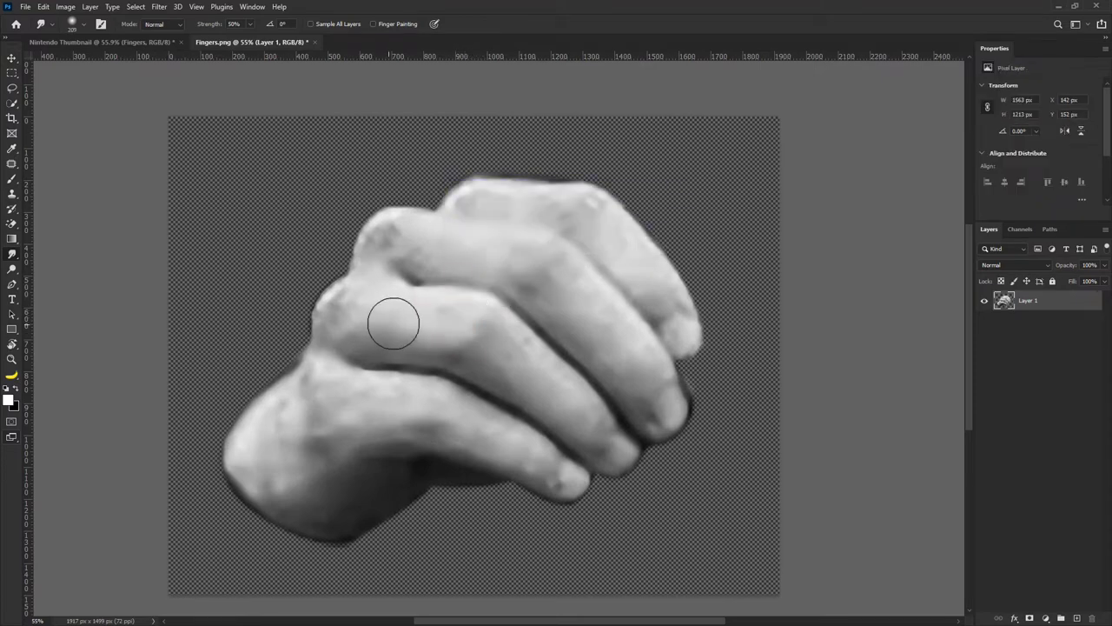
drag(393, 324, 342, 318)
drag(399, 242, 404, 235)
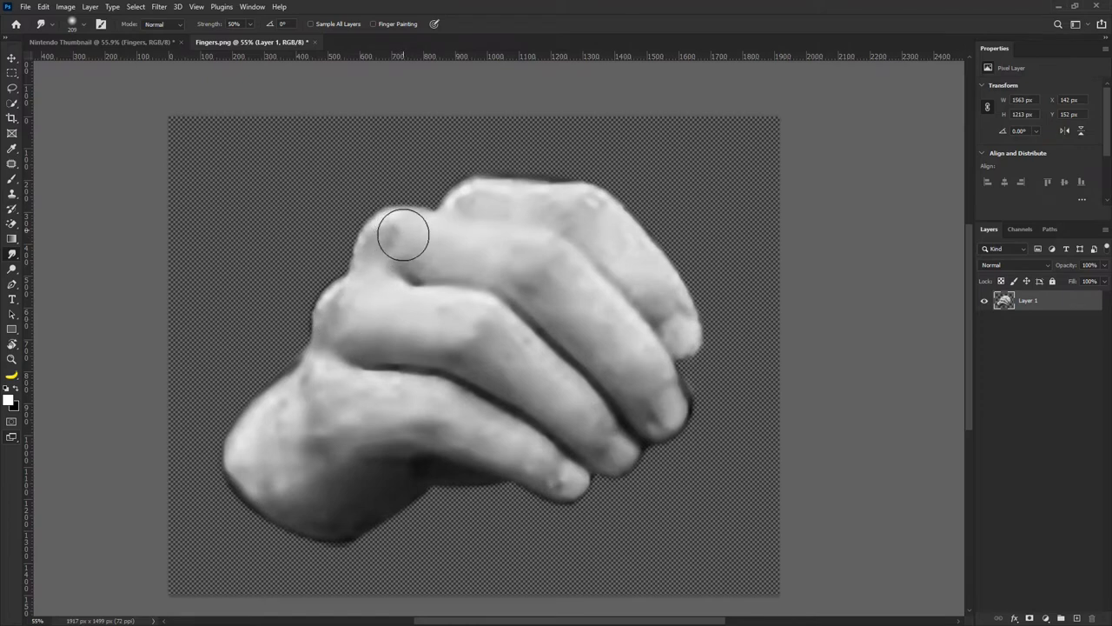
scroll(400, 309, down, 4)
scroll(454, 327, up, 3)
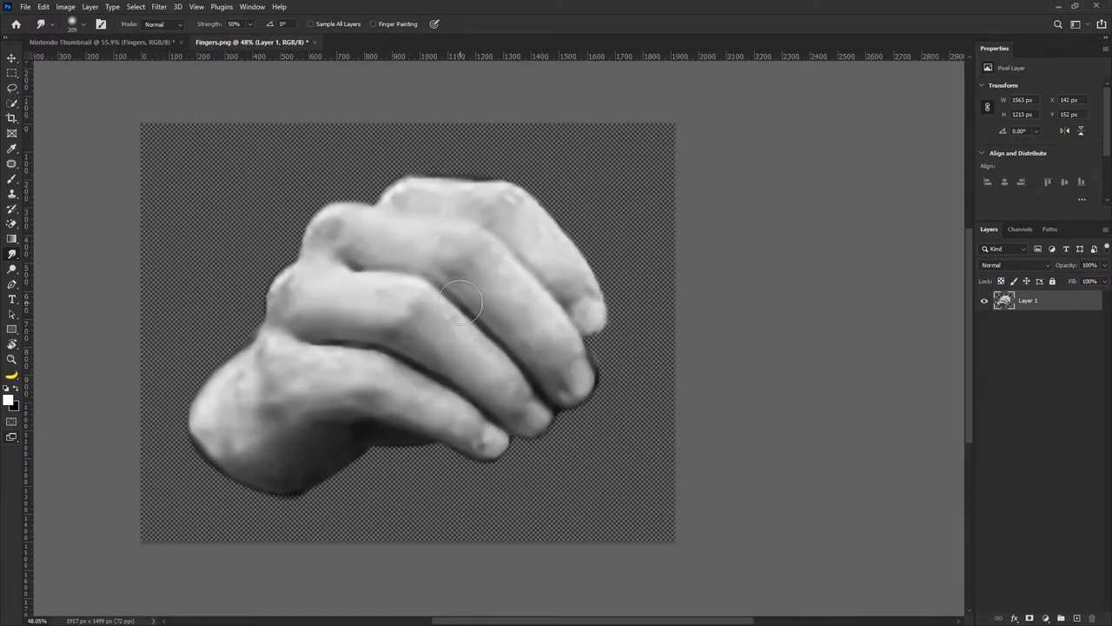
mouse_move(336, 372)
mouse_down()
mouse_move(257, 382)
mouse_move(265, 358)
mouse_move(245, 376)
mouse_move(260, 399)
mouse_move(322, 377)
mouse_move(361, 378)
mouse_up()
scroll(420, 392, down, 3)
scroll(409, 308, up, 2)
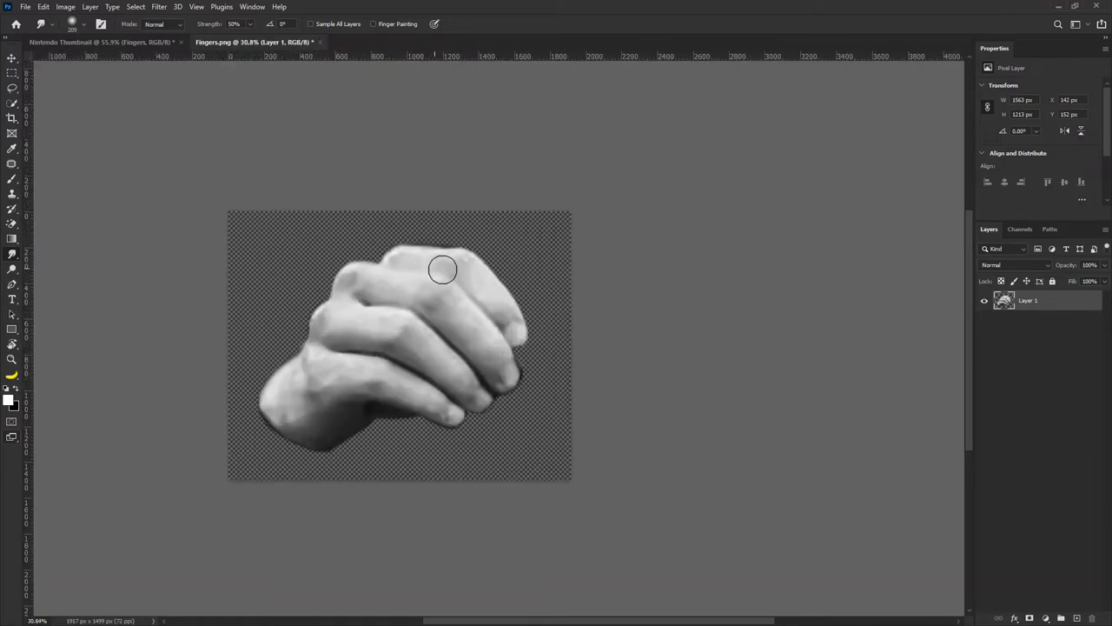
Place the Texture image over the hand, aligned with the canvas's upper-left corner, and set its blend mode to Hard Light.
scroll(483, 322, down, 1)
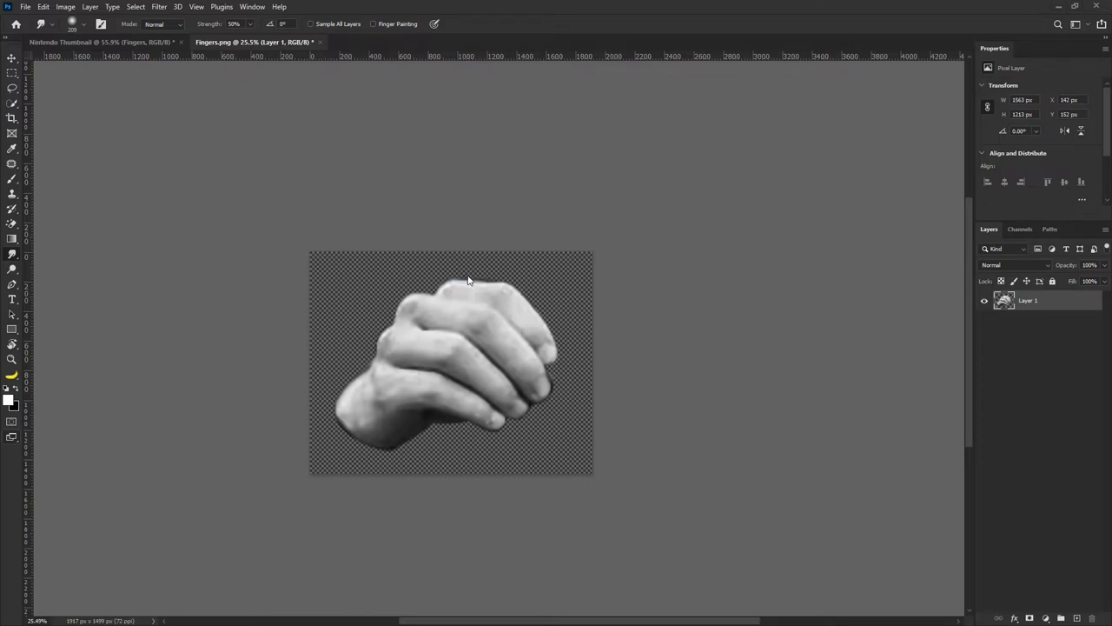
drag(528, 307, 672, 204)
drag(534, 270, 471, 316)
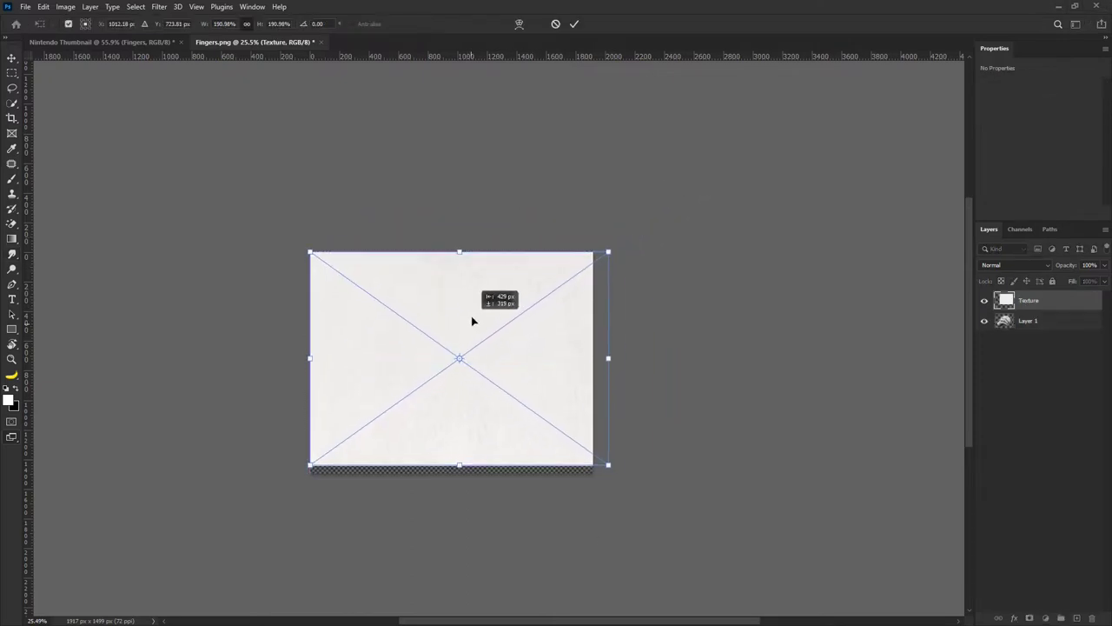
click(574, 24)
click(1013, 265)
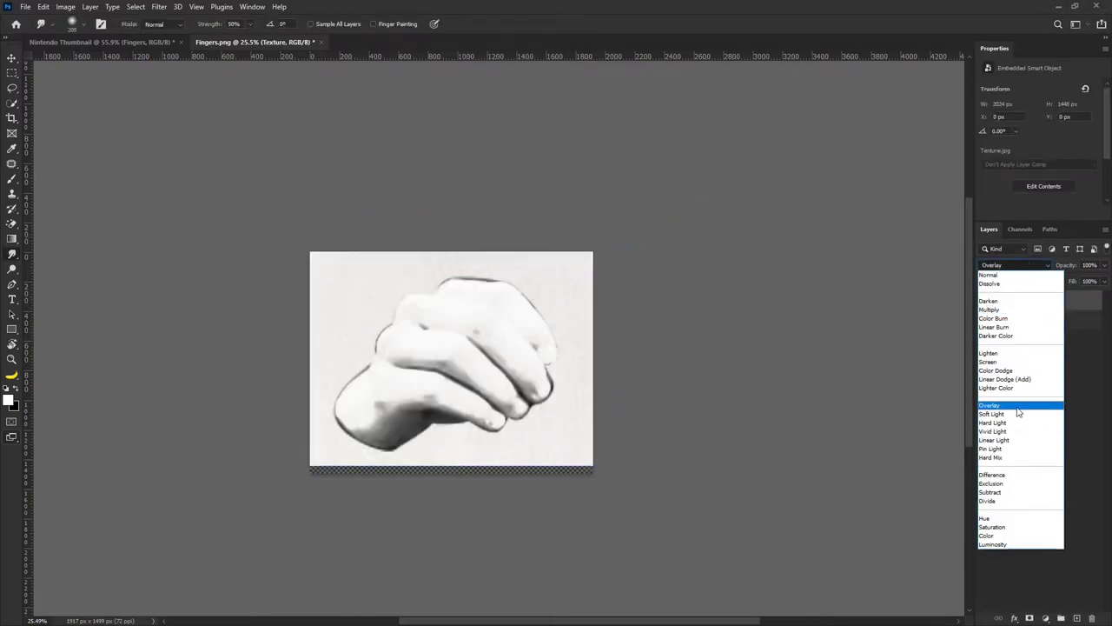
click(1021, 423)
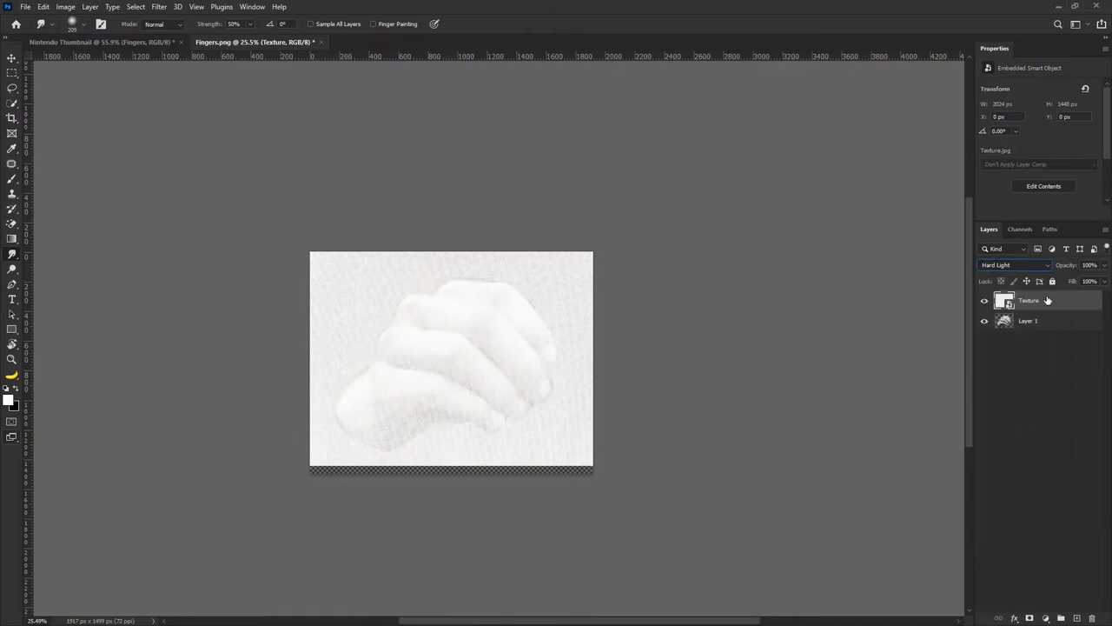
Duplicate the Texture layer and hide the copy, and duplicate the grayscale hand layer.
key(ctrl+j)
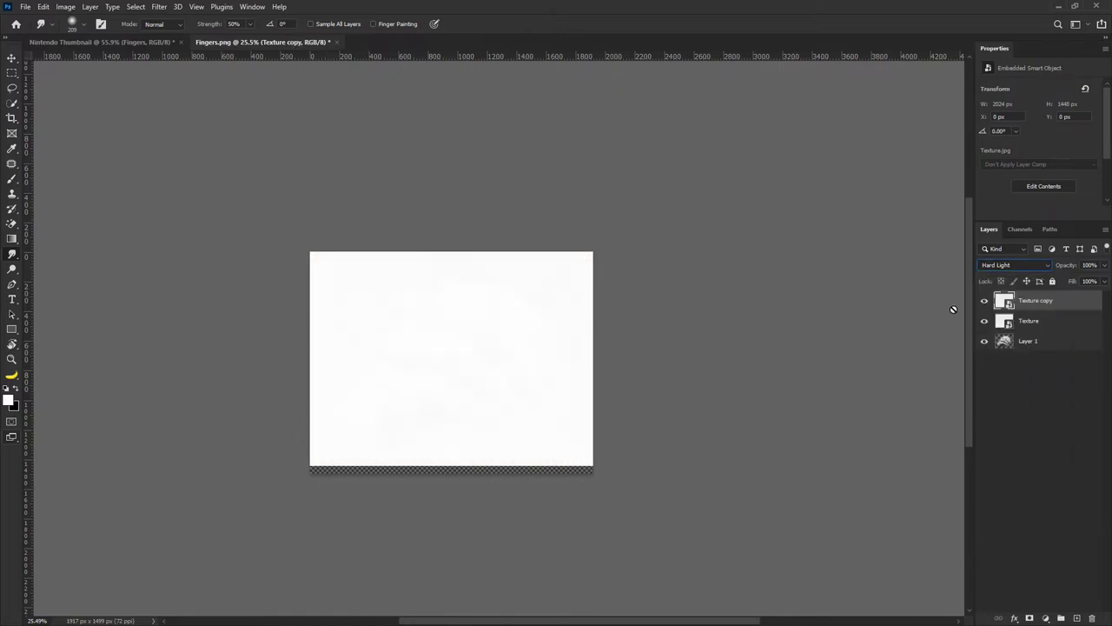
click(985, 301)
click(1030, 321)
click(1034, 342)
key(ctrl+j)
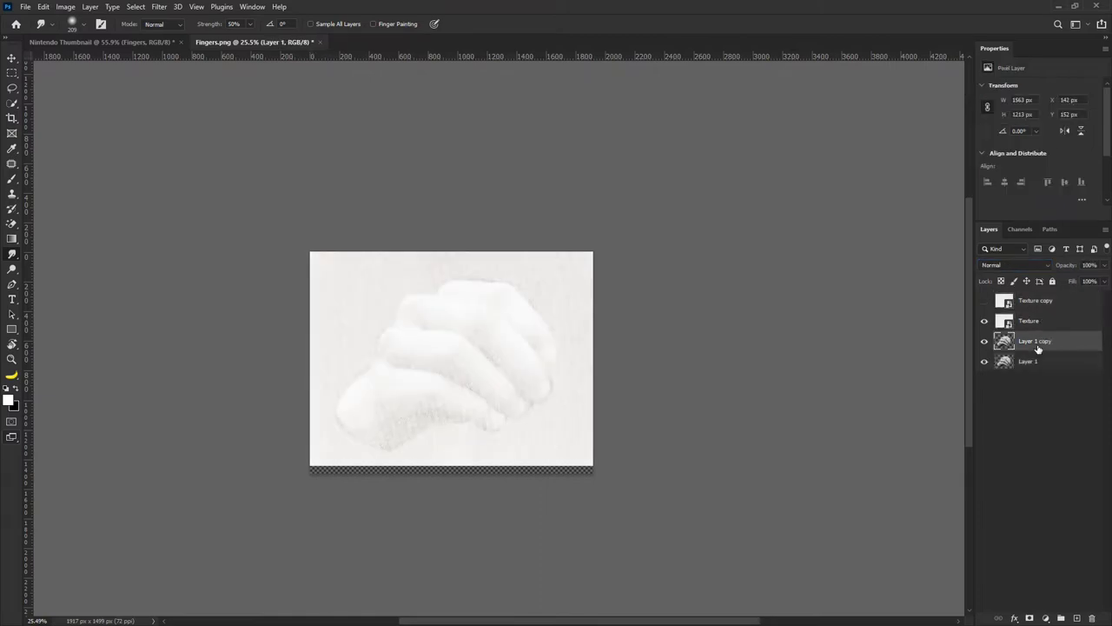
Hide the original Layer 1 and mask the Texture layer to the outline of the hand.
click(1036, 326)
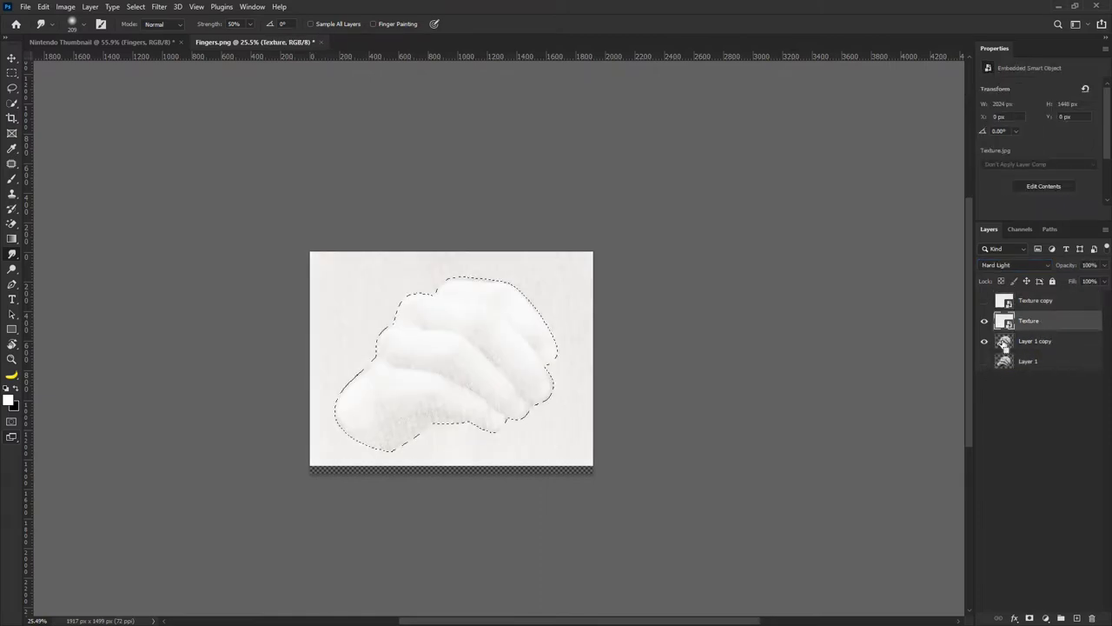
click(1030, 618)
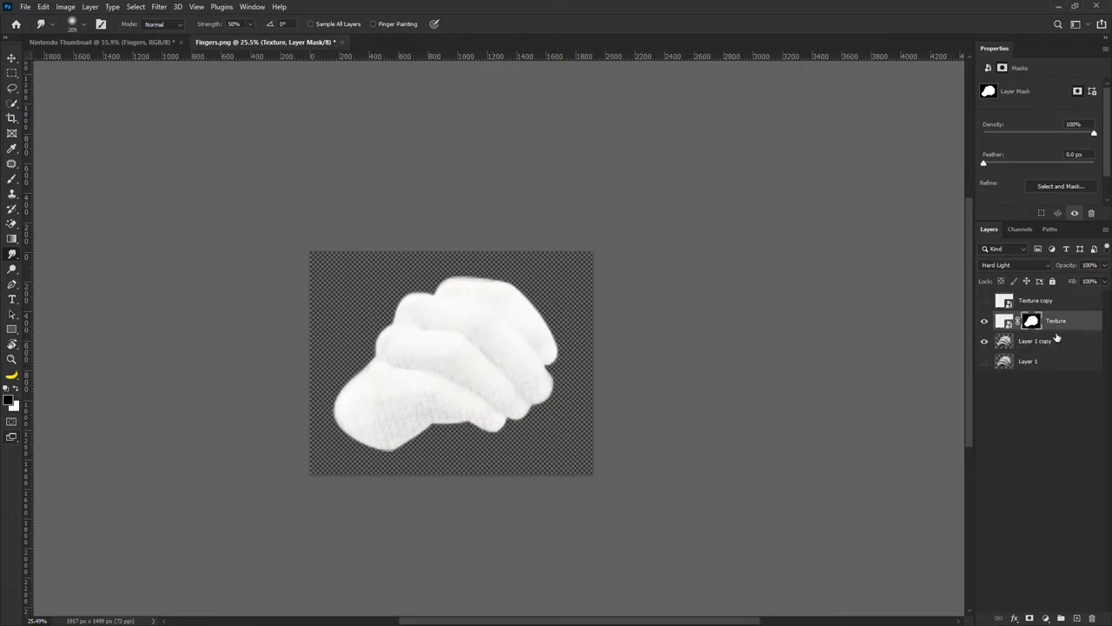
ctrl+click(1005, 324)
click(457, 394)
click(544, 241)
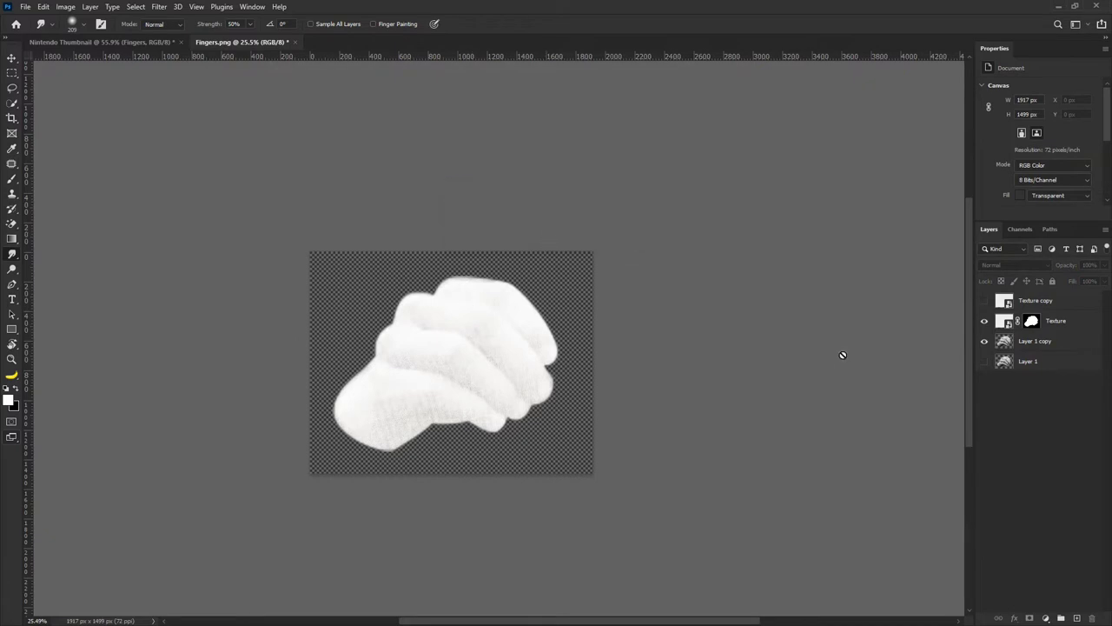
Move the original Layer 1 directly above the masked Texture layer and make it visible.
click(11, 58)
scroll(447, 373, up, 5)
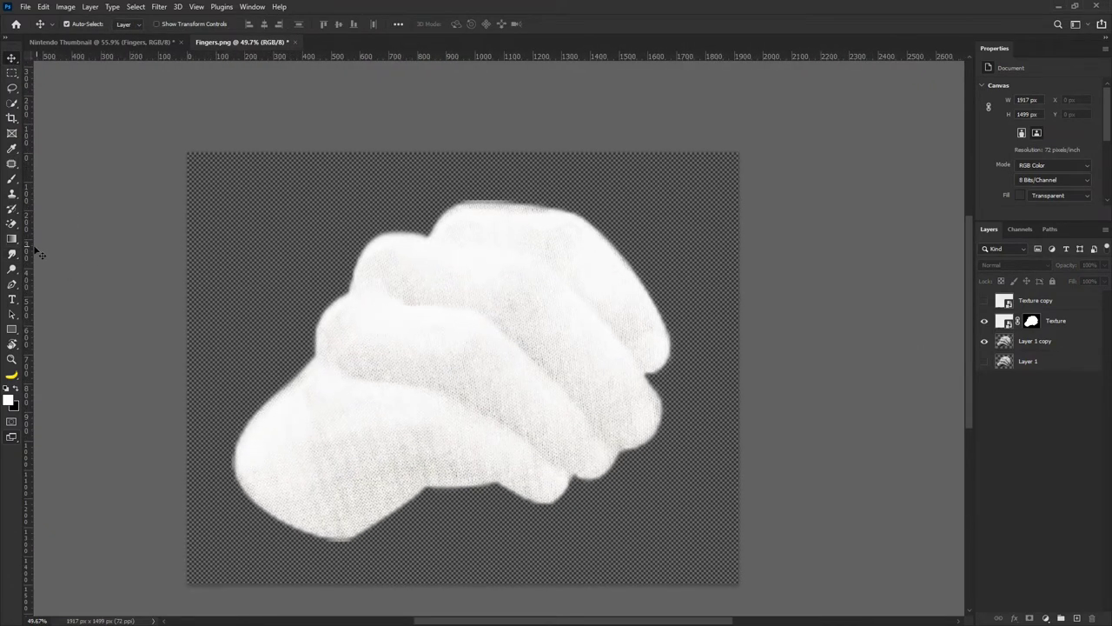
scroll(449, 336, down, 3)
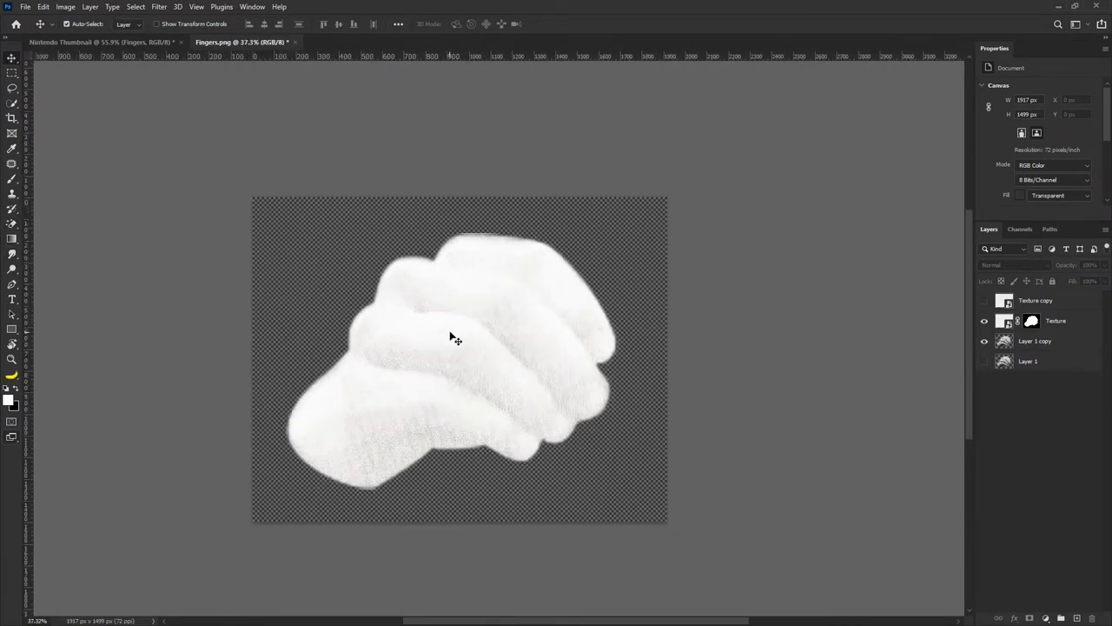
click(1026, 345)
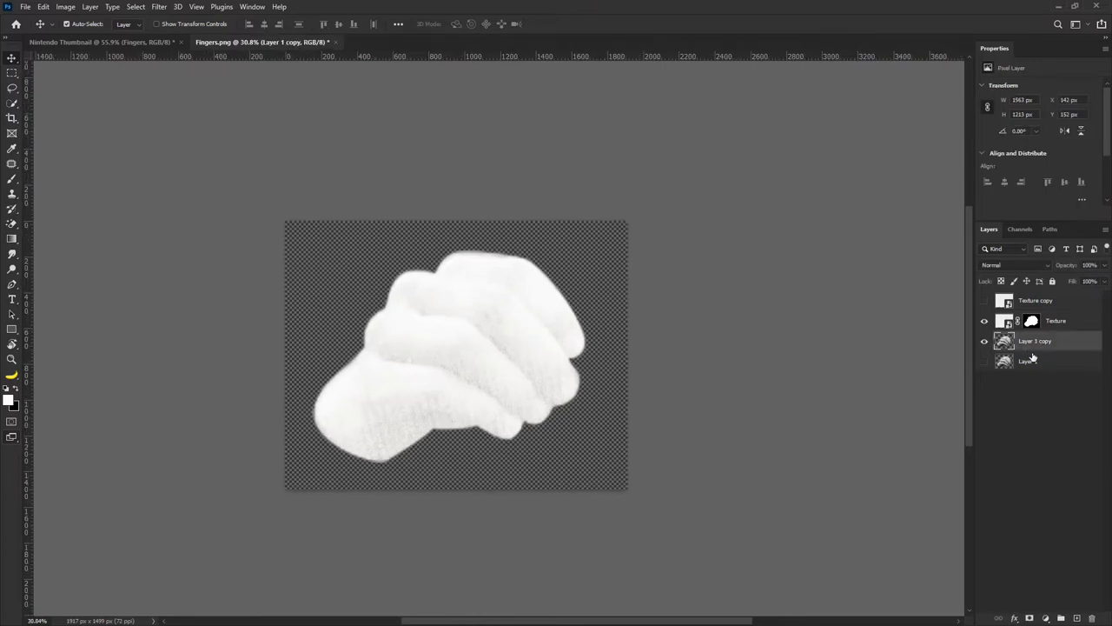
drag(1028, 352, 1043, 324)
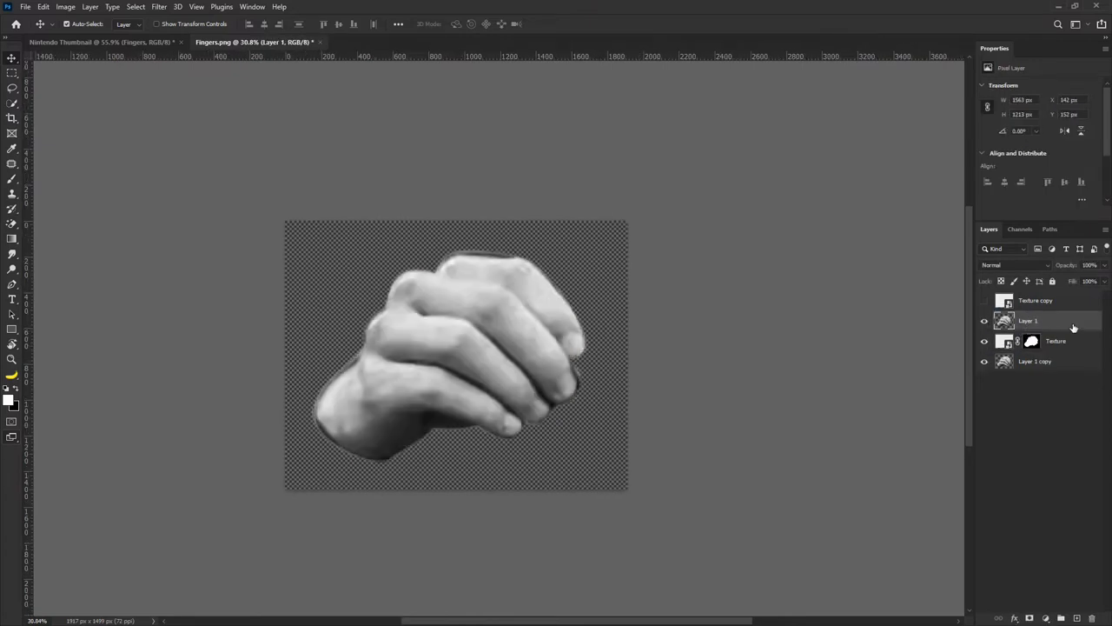
Boost the contrast of Layer 1 with Levels, using a black input of 26 and a white input of 187.
key(ctrl+l)
mouse_move(803, 265)
mouse_down()
mouse_move(858, 267)
mouse_move(810, 266)
mouse_up()
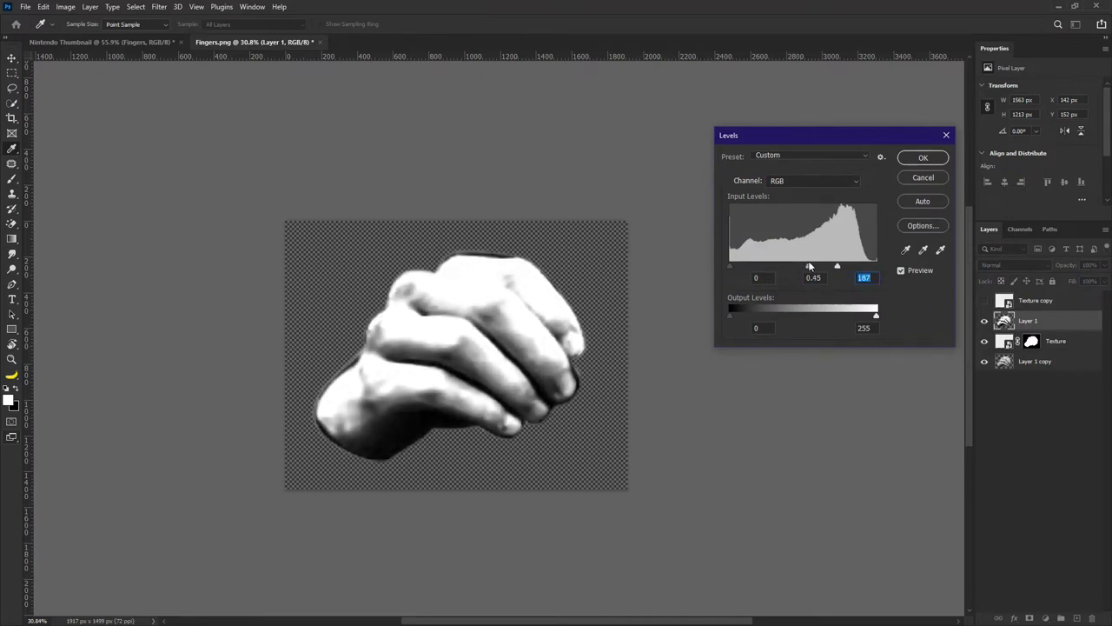
drag(730, 266, 788, 268)
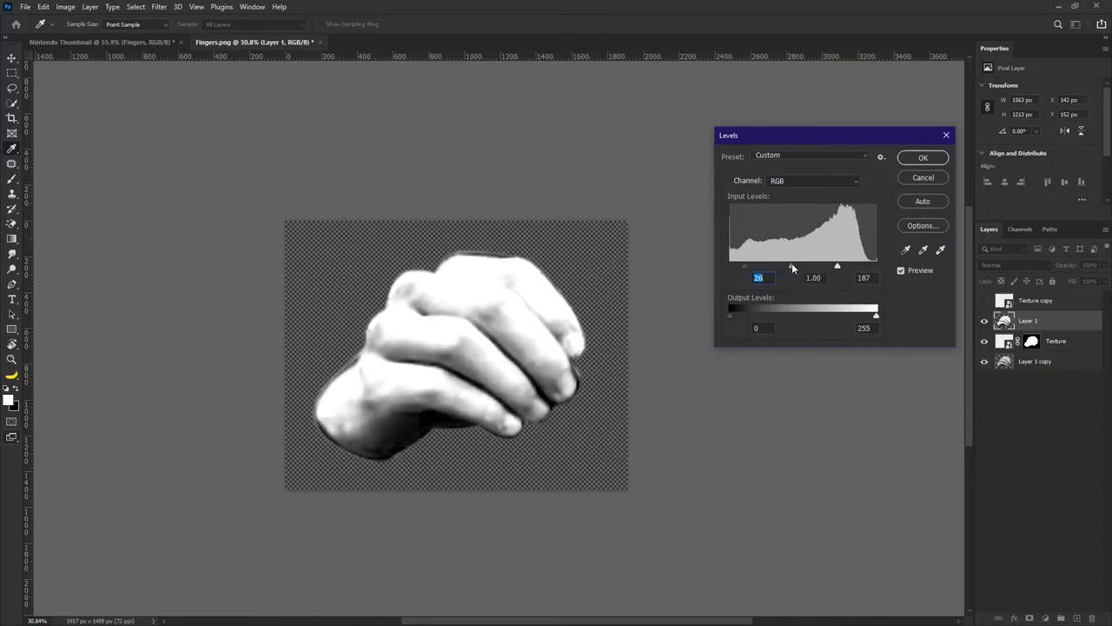
click(922, 160)
Add a new layer above Layer 1 and lightly brush the index finger at 6% flow, sampling tones from the hand.
click(1076, 617)
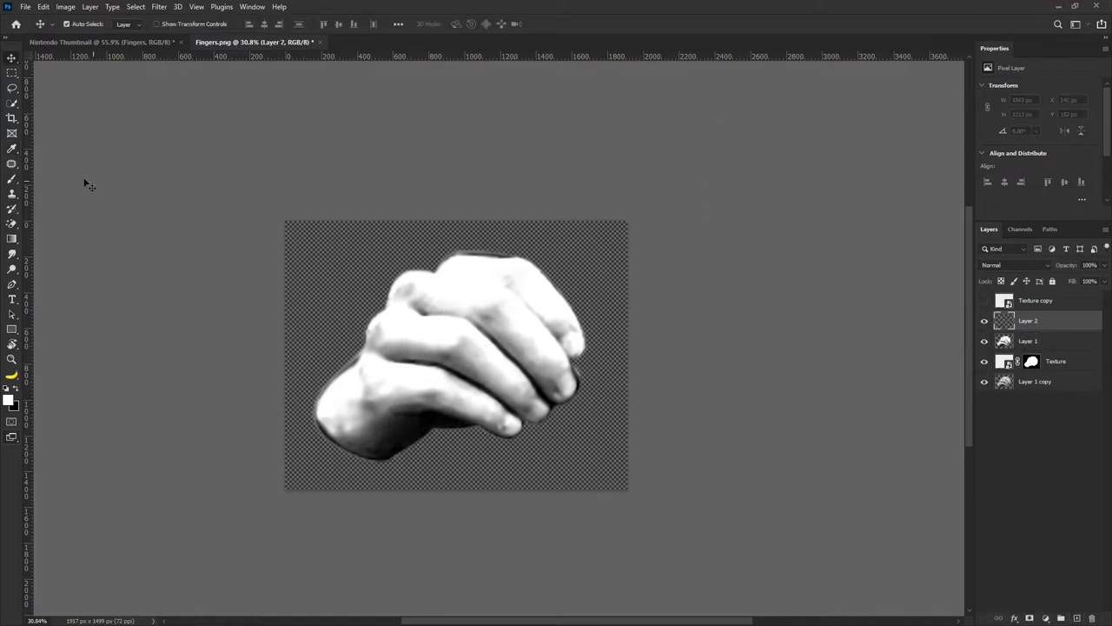
key(b)
scroll(447, 281, up, 2)
click(339, 25)
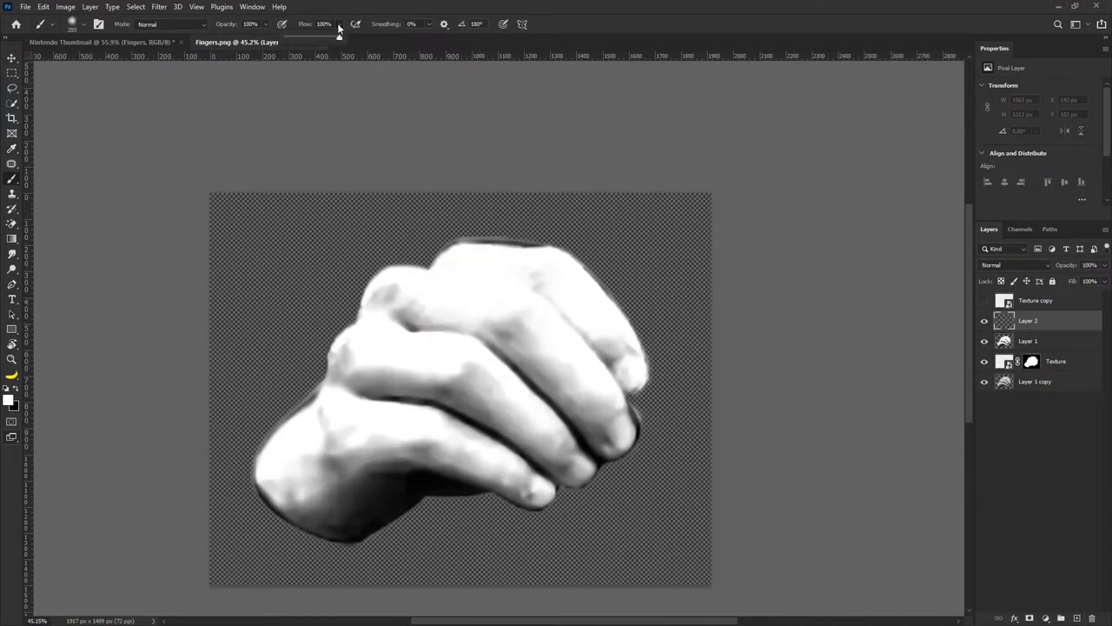
key(x)
mouse_move(563, 343)
mouse_down()
mouse_move(509, 333)
mouse_move(580, 409)
mouse_move(579, 360)
mouse_up()
alt+click(591, 369)
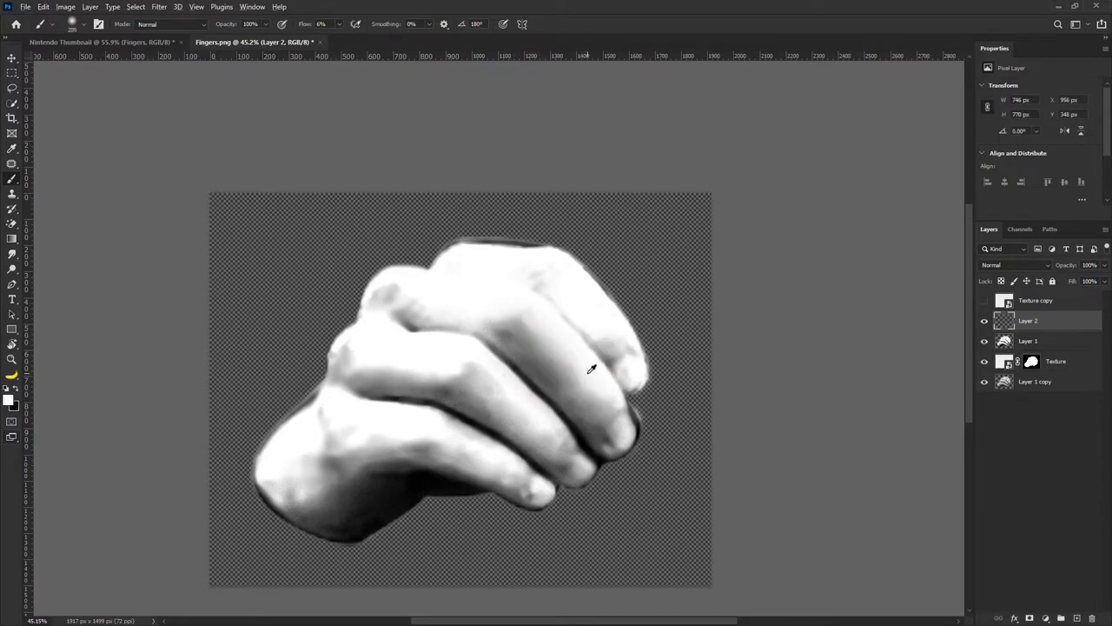
Smooth the shading around the index finger's knuckle and base with soft sampled grey strokes.
mouse_move(524, 311)
mouse_down()
mouse_move(502, 301)
mouse_move(506, 332)
mouse_move(474, 323)
mouse_up()
drag(496, 325, 474, 325)
mouse_move(451, 325)
mouse_down()
mouse_move(490, 325)
mouse_move(502, 342)
mouse_up()
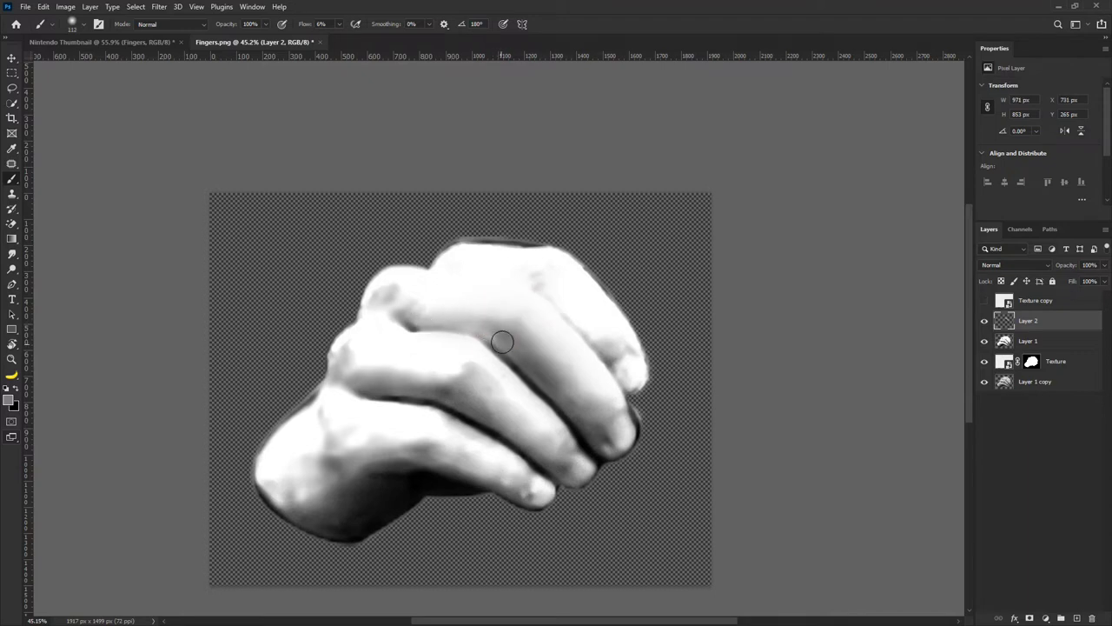
drag(422, 324, 391, 322)
drag(446, 306, 474, 307)
Try a white stroke along the index finger, undo it, and clip Layer 2 to Layer 1.
key(x)
mouse_move(532, 327)
mouse_down()
mouse_move(531, 315)
mouse_move(613, 415)
mouse_move(600, 404)
mouse_move(633, 412)
mouse_move(616, 398)
mouse_up()
scroll(608, 405, up, 3)
key(ctrl+z)
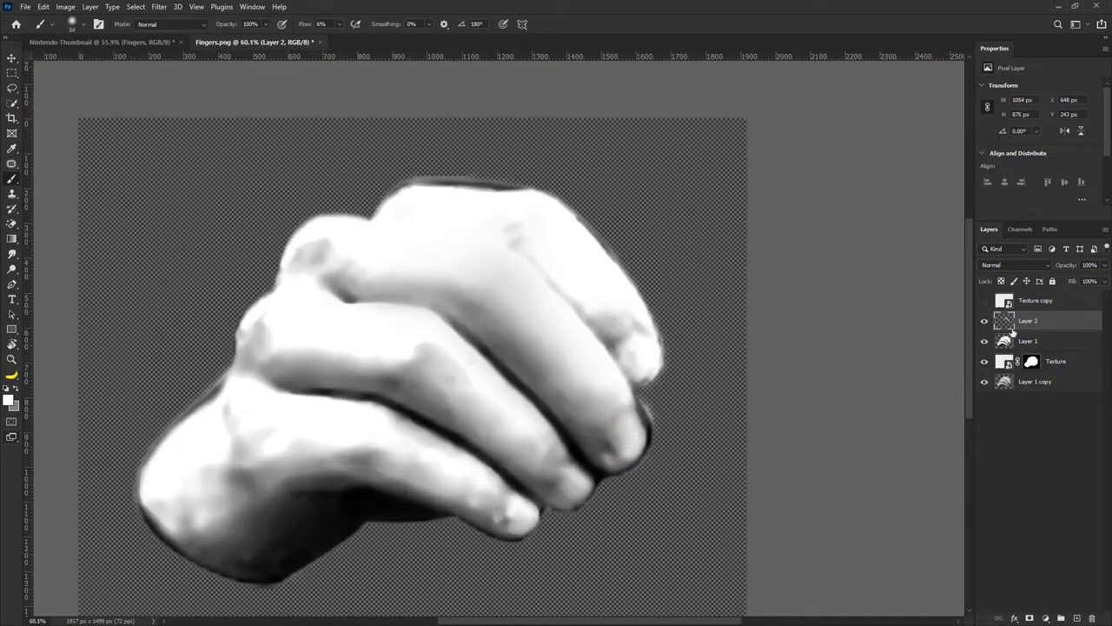
scroll(633, 395, up, 2)
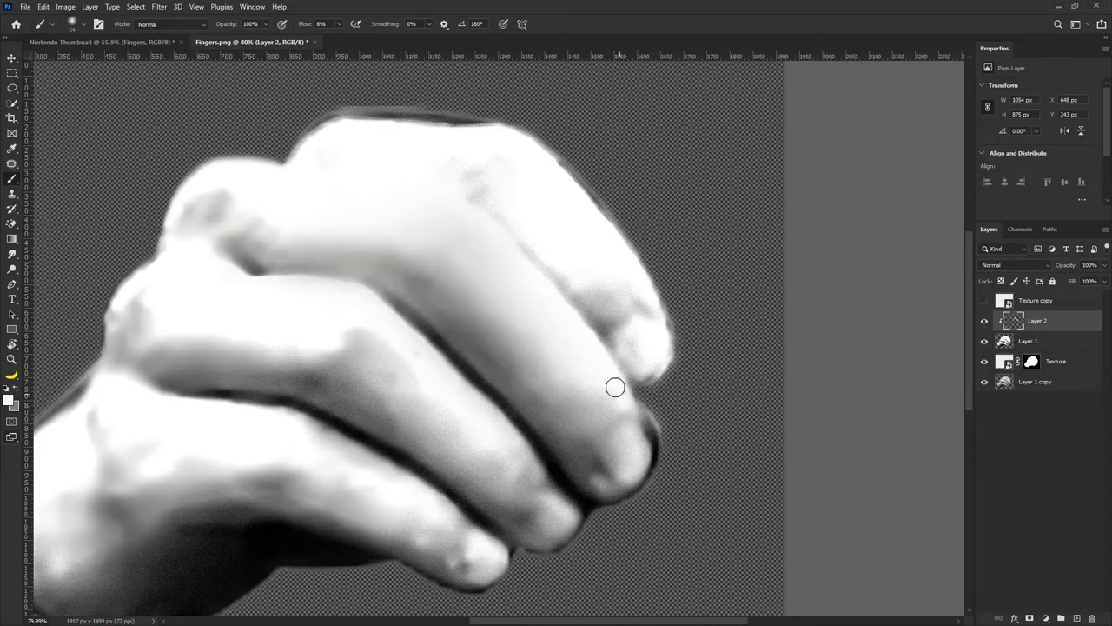
Paint white over the dark patches on the upper two fingertips and along the hand's top outline.
mouse_move(625, 414)
mouse_down()
mouse_move(652, 426)
mouse_move(643, 421)
mouse_up()
mouse_move(600, 371)
mouse_down()
mouse_move(622, 466)
mouse_move(618, 452)
mouse_move(624, 464)
mouse_move(650, 460)
mouse_move(644, 436)
mouse_move(633, 464)
mouse_up()
scroll(563, 351, down, 2)
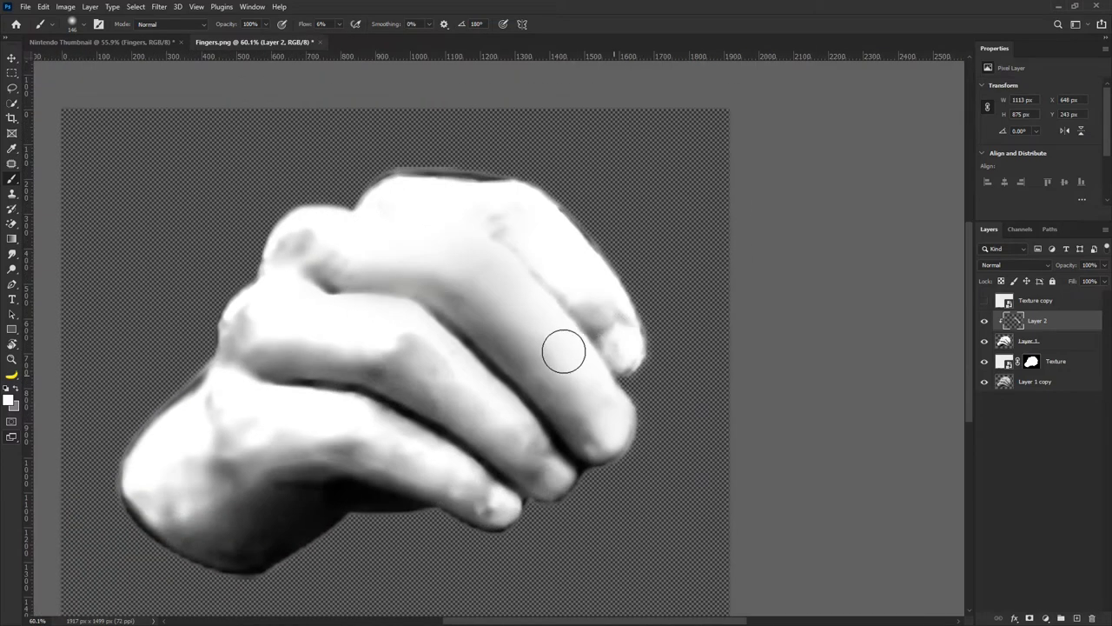
mouse_move(563, 352)
mouse_down()
mouse_move(633, 336)
mouse_move(611, 301)
mouse_move(609, 326)
mouse_up()
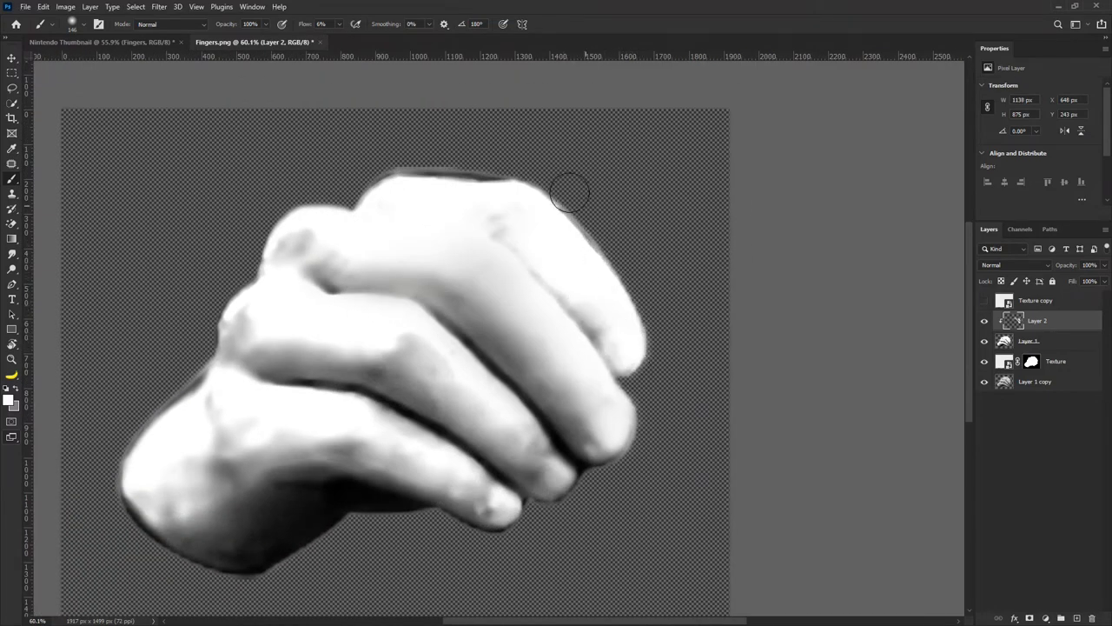
mouse_move(571, 186)
mouse_down()
mouse_move(531, 166)
mouse_move(489, 179)
mouse_move(392, 174)
mouse_up()
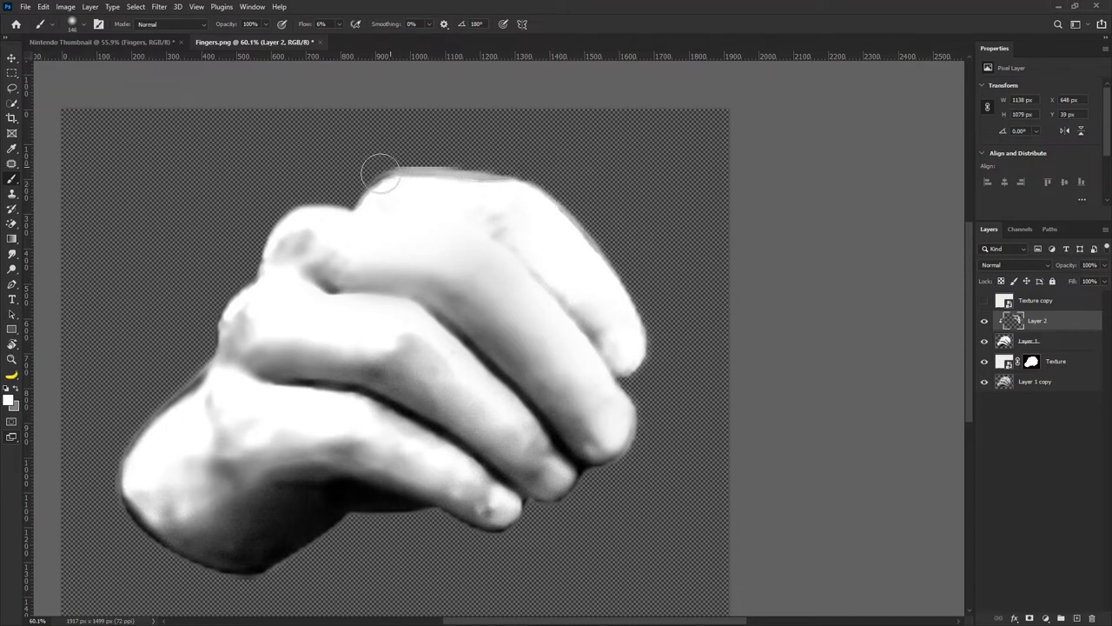
Brush white over the blotchy knuckles near the back of the hand and the middle finger's knuckle.
scroll(448, 159, down, 2)
mouse_move(385, 229)
mouse_down()
mouse_move(400, 222)
mouse_move(325, 229)
mouse_move(361, 238)
mouse_move(356, 248)
mouse_up()
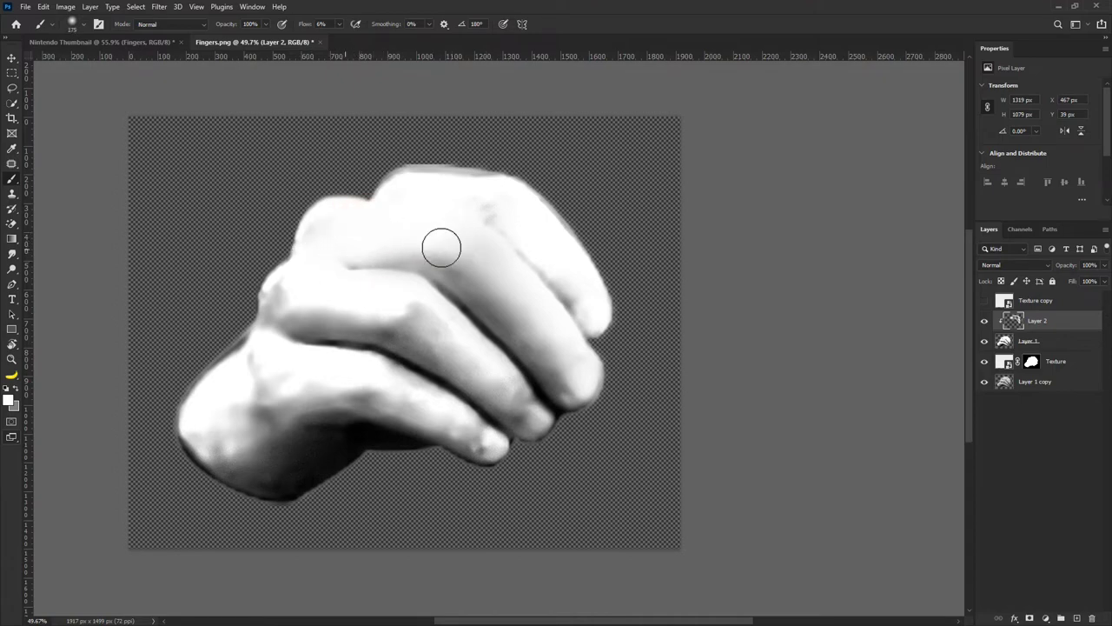
mouse_move(442, 248)
mouse_down()
mouse_move(348, 257)
mouse_move(292, 297)
mouse_up()
scroll(334, 270, down, 5)
scroll(283, 295, up, 6)
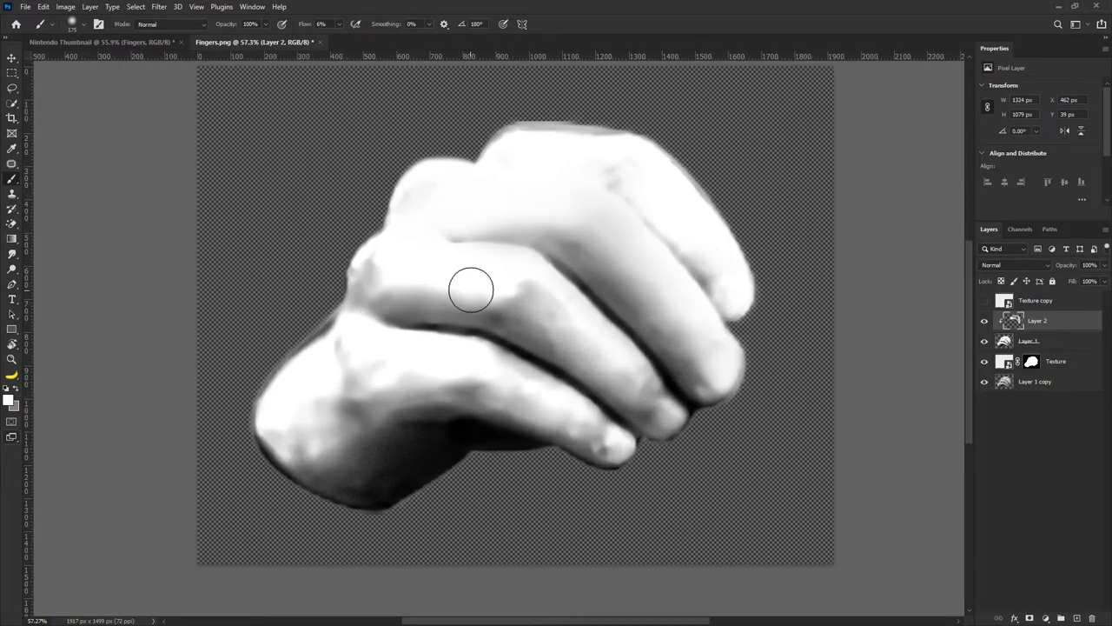
mouse_move(537, 282)
mouse_down()
mouse_move(509, 272)
mouse_move(555, 303)
mouse_move(510, 289)
mouse_up()
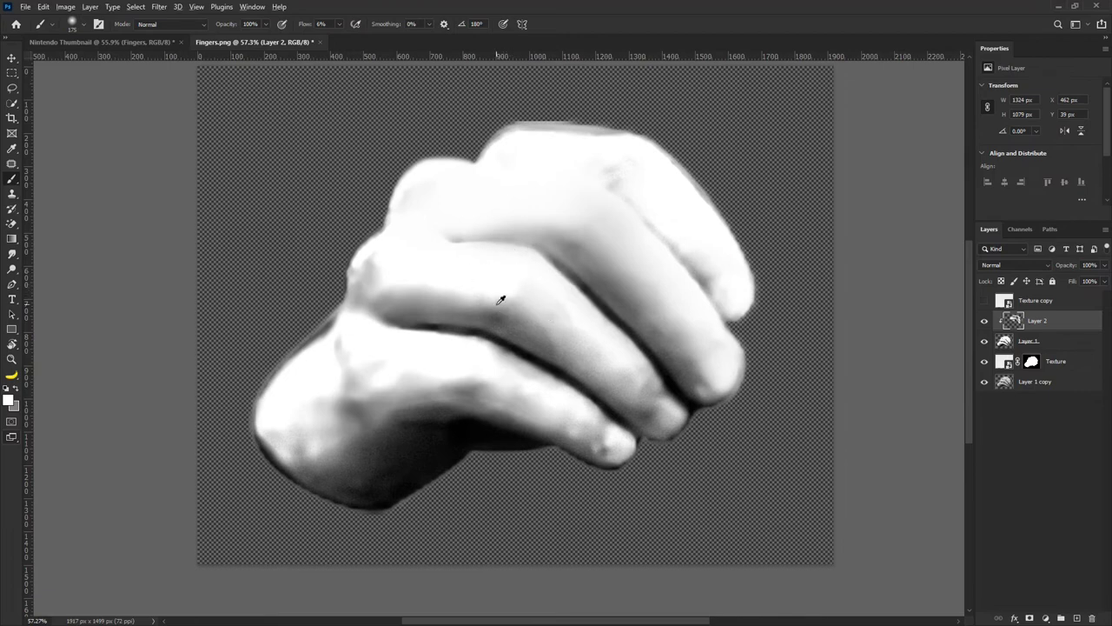
Paint a soft sampled grey shadow in the crease between the top two fingers.
alt+click(500, 299)
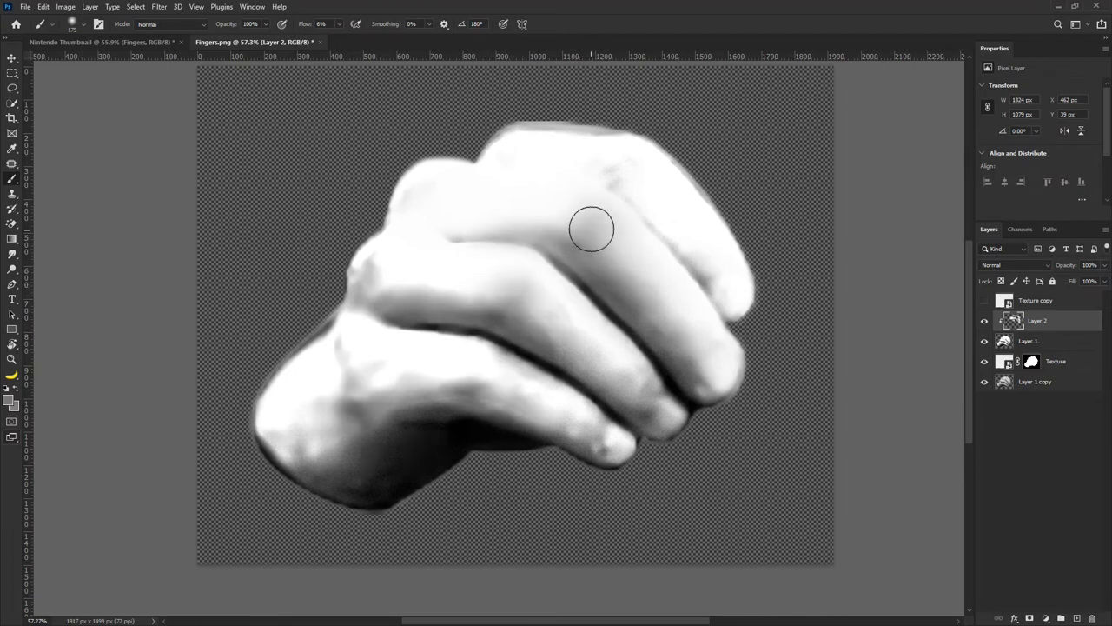
mouse_move(623, 172)
mouse_down()
mouse_move(631, 191)
mouse_move(613, 172)
mouse_move(671, 247)
mouse_up()
scroll(515, 251, down, 3)
scroll(434, 320, up, 2)
Sample a near-white tone and smooth the blotches on the wrist, lowest finger and rear knuckles.
alt+click(447, 336)
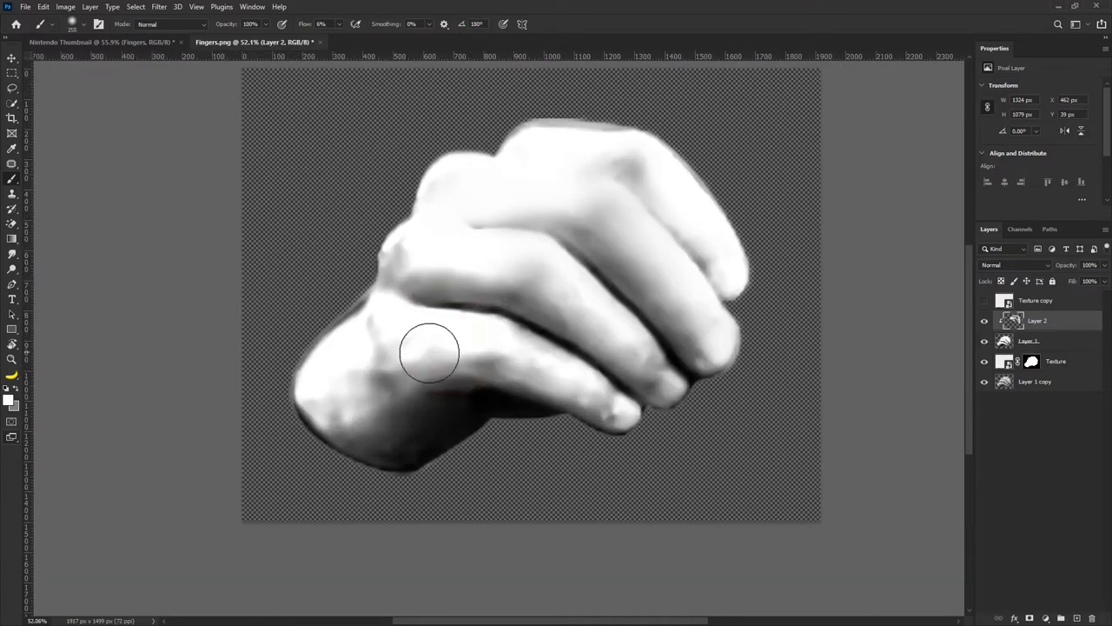
mouse_move(430, 352)
mouse_down()
mouse_move(366, 378)
mouse_move(361, 349)
mouse_move(355, 400)
mouse_move(340, 418)
mouse_move(342, 391)
mouse_move(418, 422)
mouse_move(387, 338)
mouse_move(328, 365)
mouse_move(303, 400)
mouse_move(333, 290)
mouse_move(365, 277)
mouse_move(300, 353)
mouse_move(308, 375)
mouse_move(296, 385)
mouse_move(286, 352)
mouse_move(291, 423)
mouse_move(296, 360)
mouse_move(300, 398)
mouse_move(320, 324)
mouse_move(352, 280)
mouse_move(308, 307)
mouse_move(292, 338)
mouse_move(305, 349)
mouse_move(353, 253)
mouse_move(346, 220)
mouse_move(304, 250)
mouse_move(367, 218)
mouse_up()
scroll(345, 308, down, 5)
scroll(409, 246, up, 5)
scroll(367, 218, down, 4)
scroll(378, 331, up, 2)
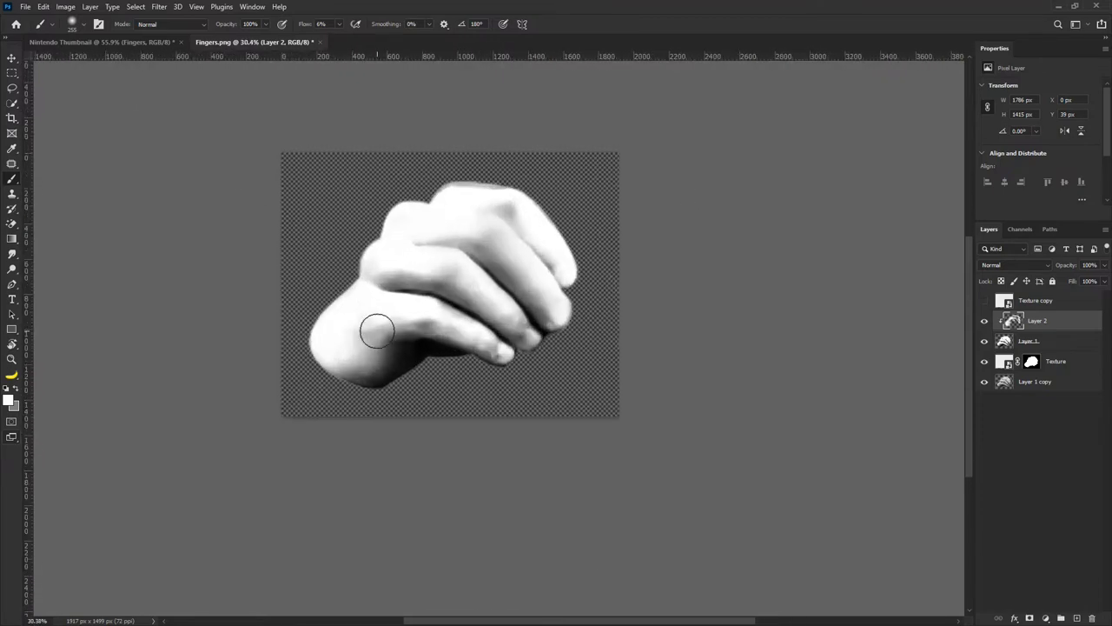
scroll(377, 331, up, 2)
Lighten the dark underside of the wrist and blend the side of the hand with sampled light tones.
alt+click(356, 352)
mouse_move(357, 353)
mouse_down()
mouse_move(425, 360)
mouse_move(391, 381)
mouse_move(360, 435)
mouse_move(392, 392)
mouse_move(378, 447)
mouse_move(302, 439)
mouse_move(253, 403)
mouse_move(238, 343)
mouse_move(308, 422)
mouse_move(336, 369)
mouse_up()
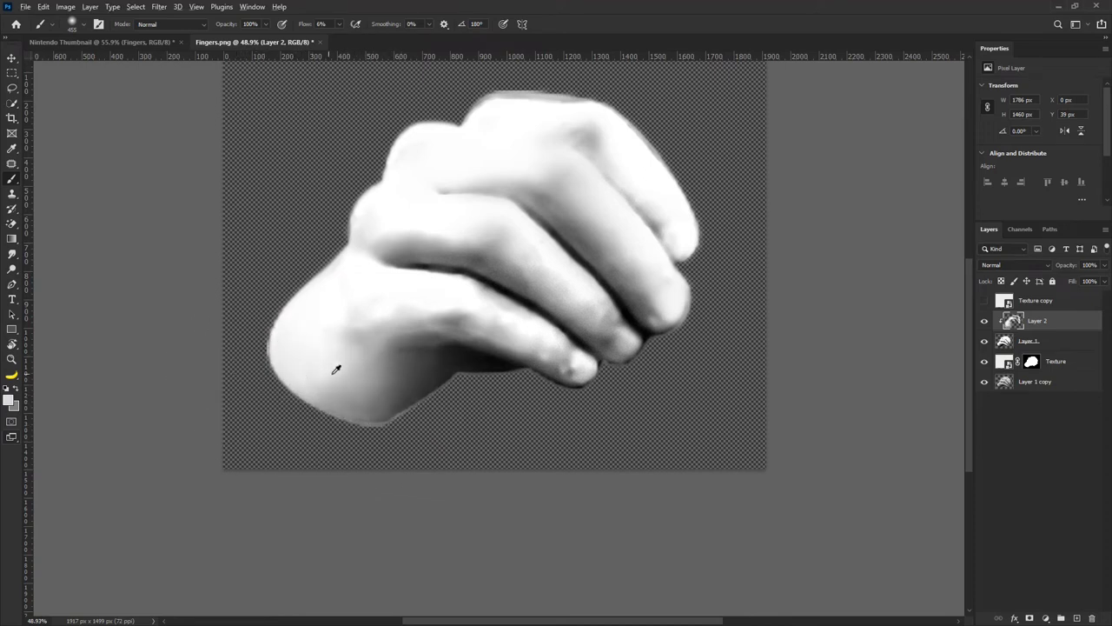
drag(385, 407, 469, 392)
alt+click(330, 339)
mouse_move(333, 336)
mouse_down()
mouse_move(368, 315)
mouse_move(327, 350)
mouse_move(369, 291)
mouse_move(328, 309)
mouse_up()
mouse_move(390, 218)
mouse_down()
mouse_move(362, 216)
mouse_move(416, 216)
mouse_move(385, 236)
mouse_move(418, 225)
mouse_move(390, 217)
mouse_move(362, 232)
mouse_move(423, 215)
mouse_move(367, 246)
mouse_up()
Whiten the hand's upper outline, the outermost finger's edge and the area across the top knuckles.
scroll(401, 254, down, 5)
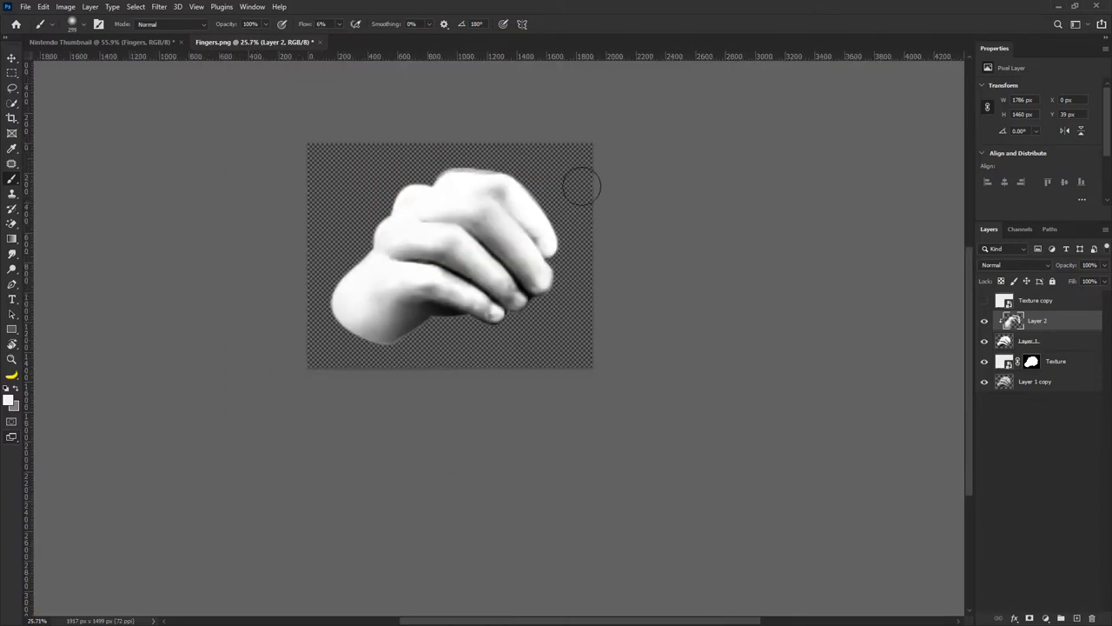
scroll(581, 186, up, 4)
scroll(415, 175, down, 1)
scroll(415, 176, up, 1)
mouse_move(337, 183)
mouse_down()
mouse_move(409, 148)
mouse_move(420, 156)
mouse_up()
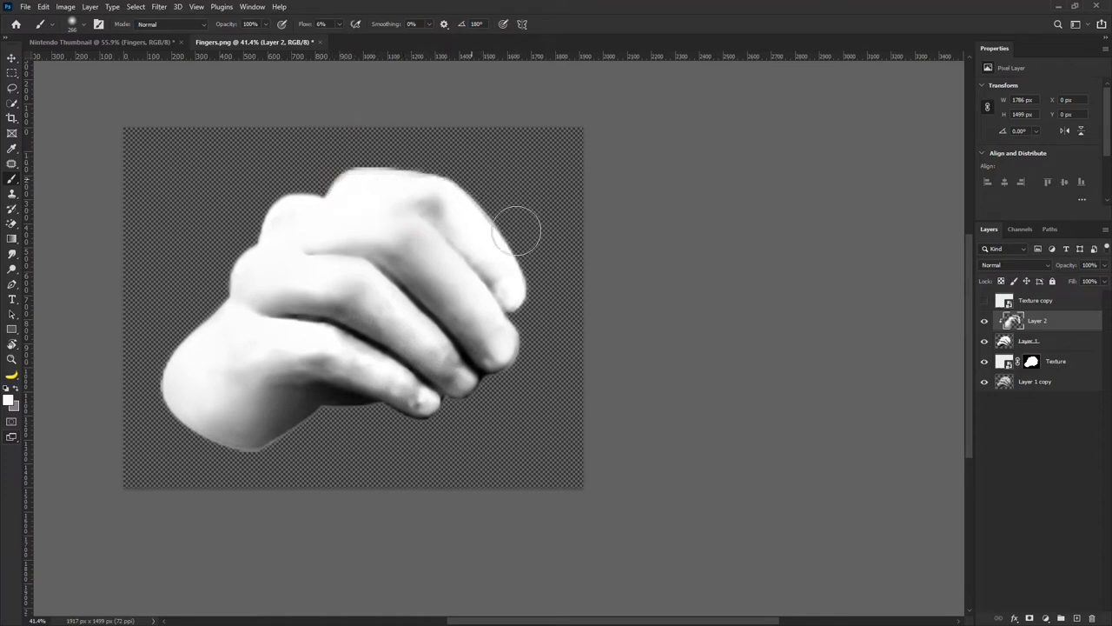
mouse_move(528, 228)
mouse_down()
mouse_move(410, 199)
mouse_move(463, 203)
mouse_move(511, 255)
mouse_move(485, 245)
mouse_move(518, 293)
mouse_up()
scroll(333, 203, down, 2)
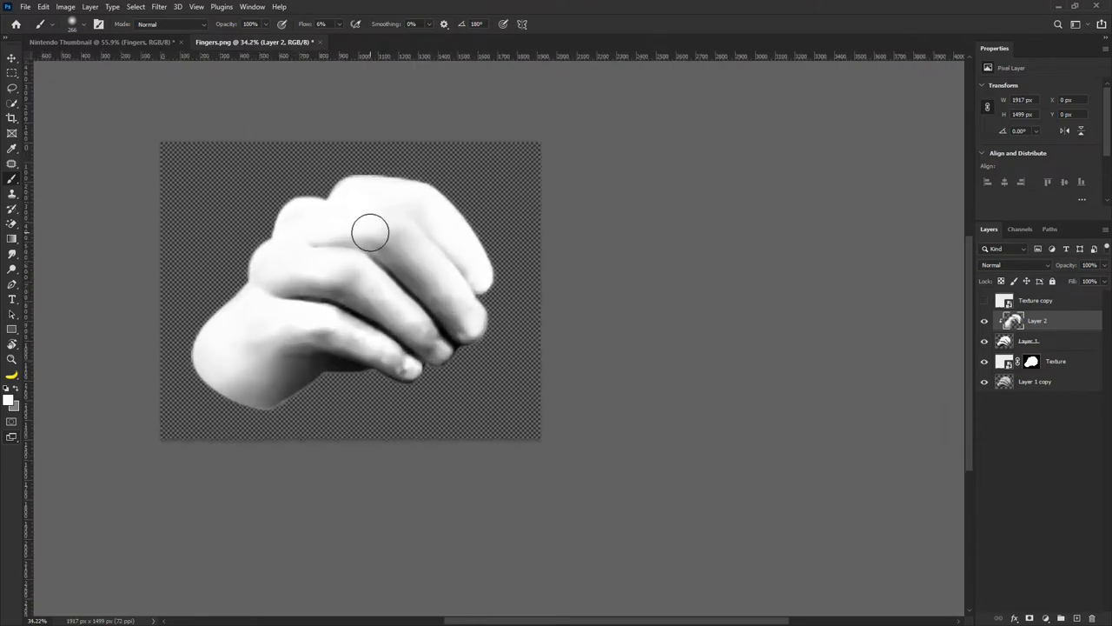
drag(334, 205, 456, 257)
scroll(456, 256, down, 3)
scroll(535, 299, up, 1)
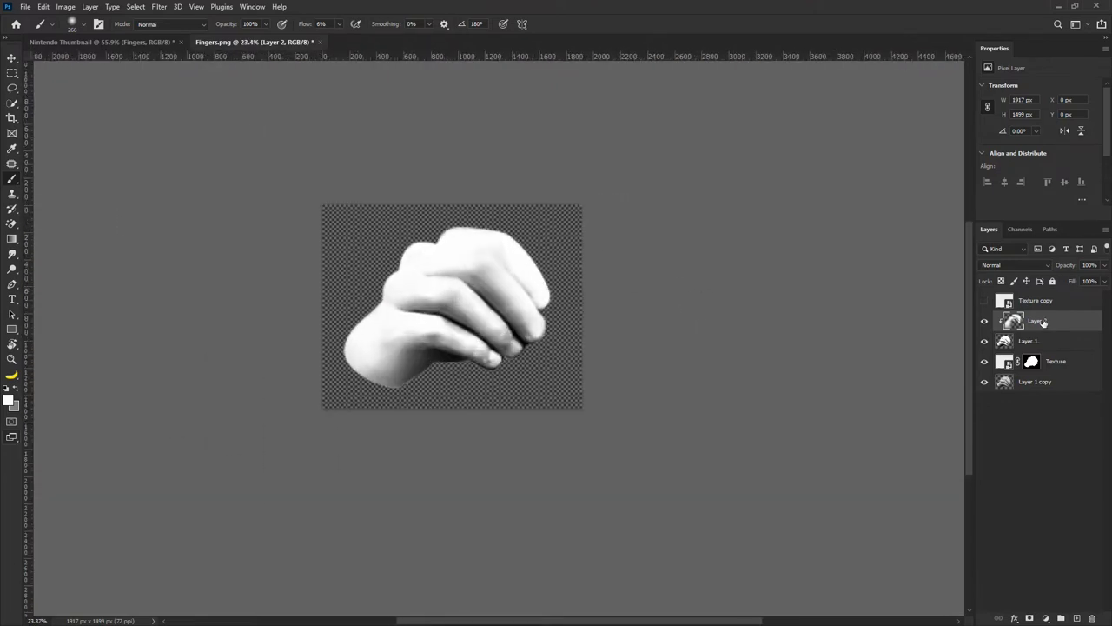
Combine Layer 2 and Layer 1 into one smart object and set its blend mode to Multiply.
right_click(1035, 342)
click(974, 296)
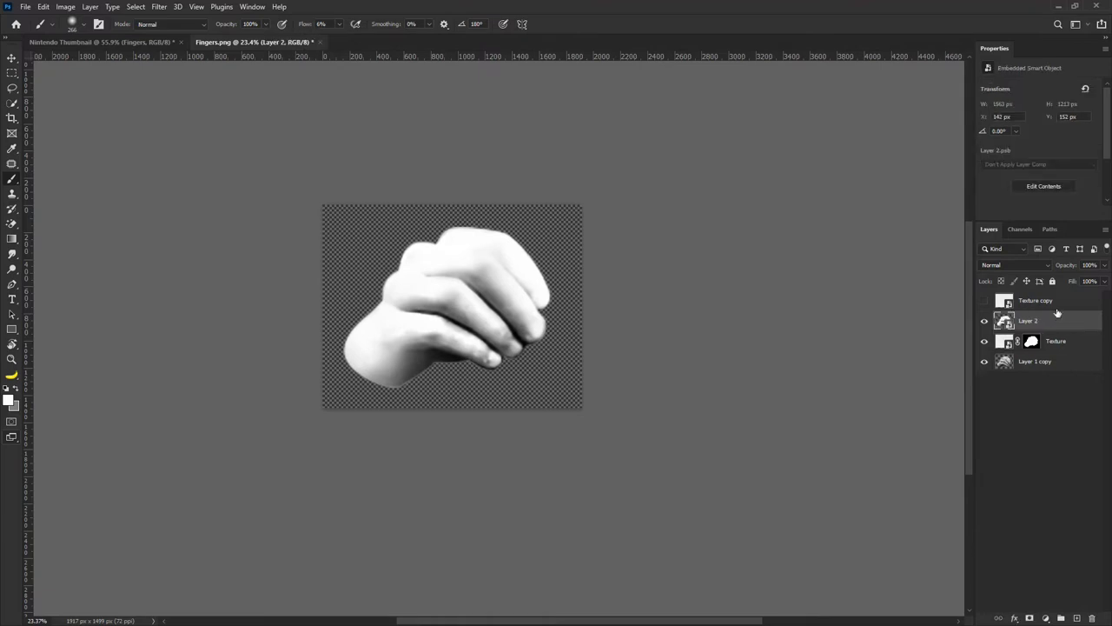
click(1044, 265)
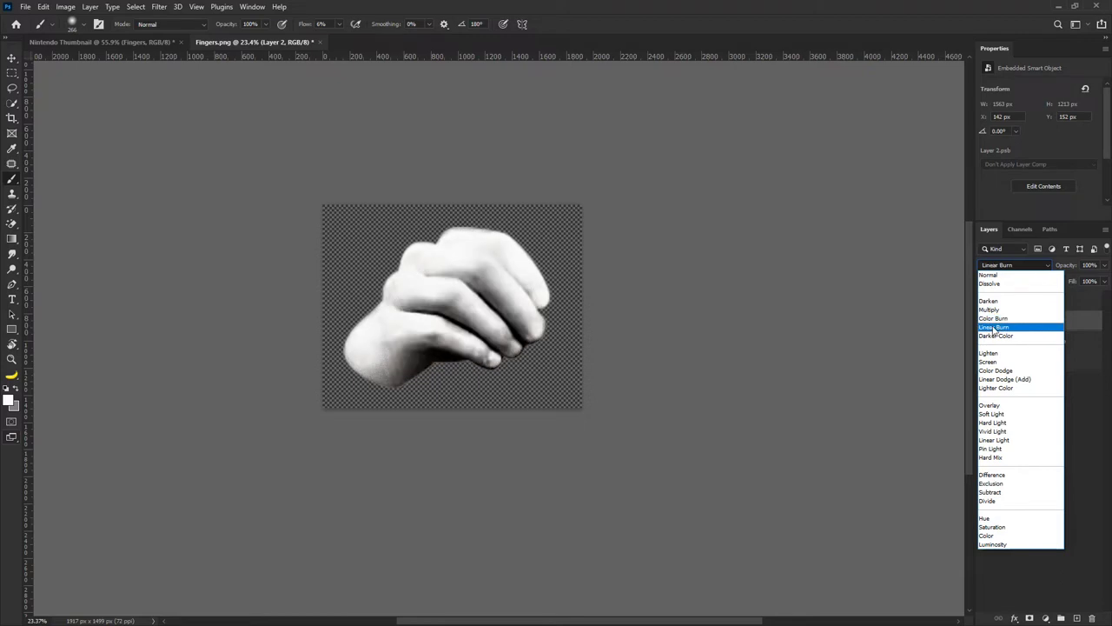
click(989, 301)
key(Down)
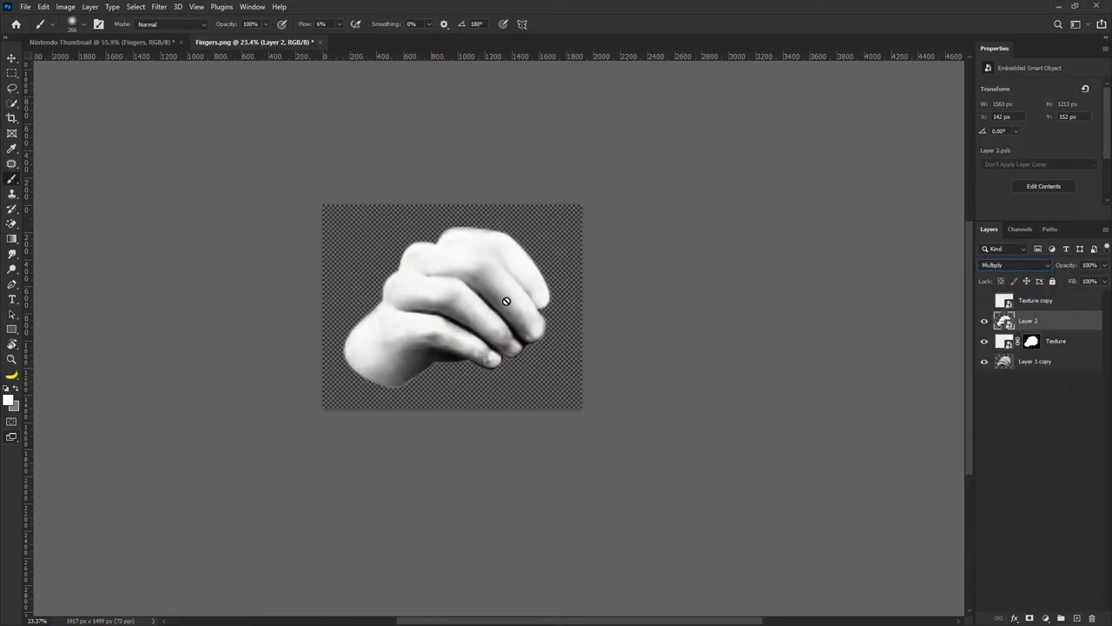
Compare the glove with and without the Multiply shading layer, and reduce that layer's fill to 48%.
click(10, 59)
click(985, 321)
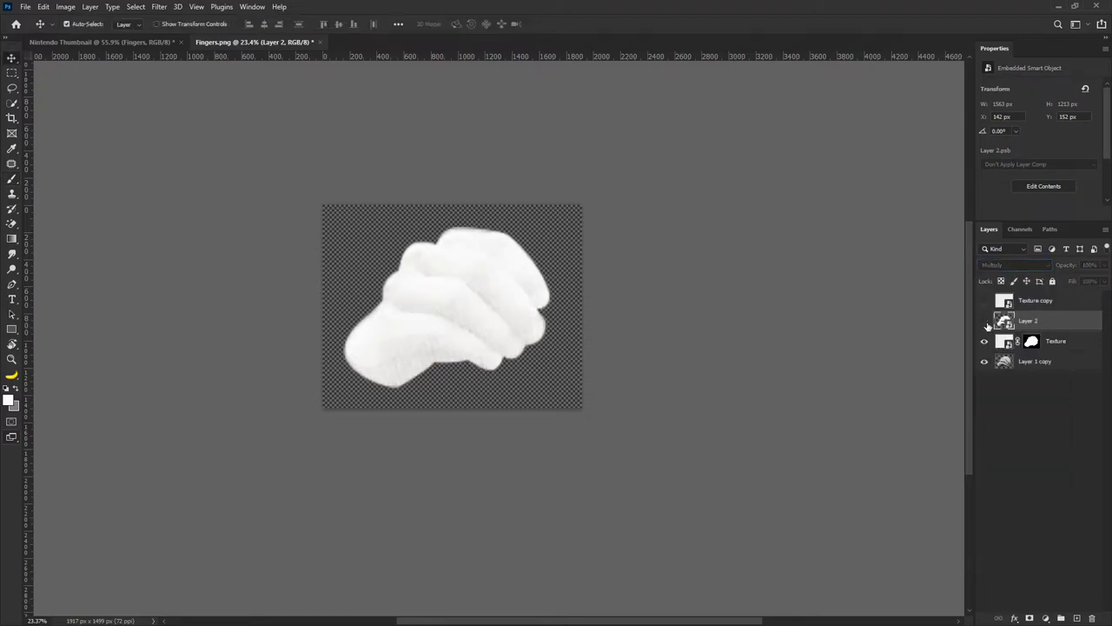
click(985, 321)
scroll(570, 304, up, 8)
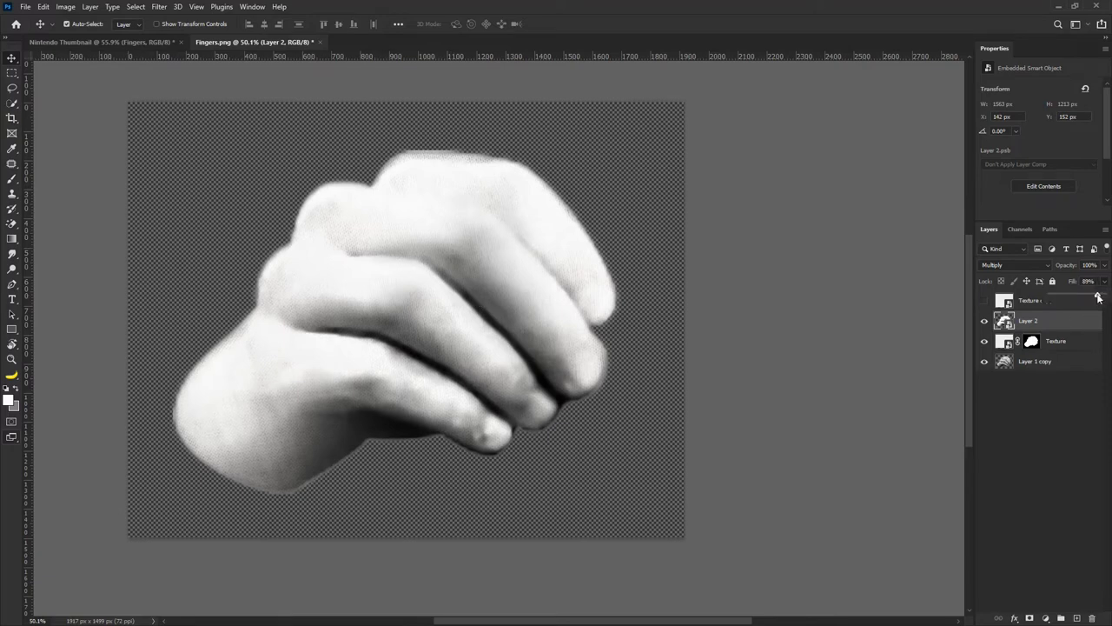
drag(1098, 296, 1076, 297)
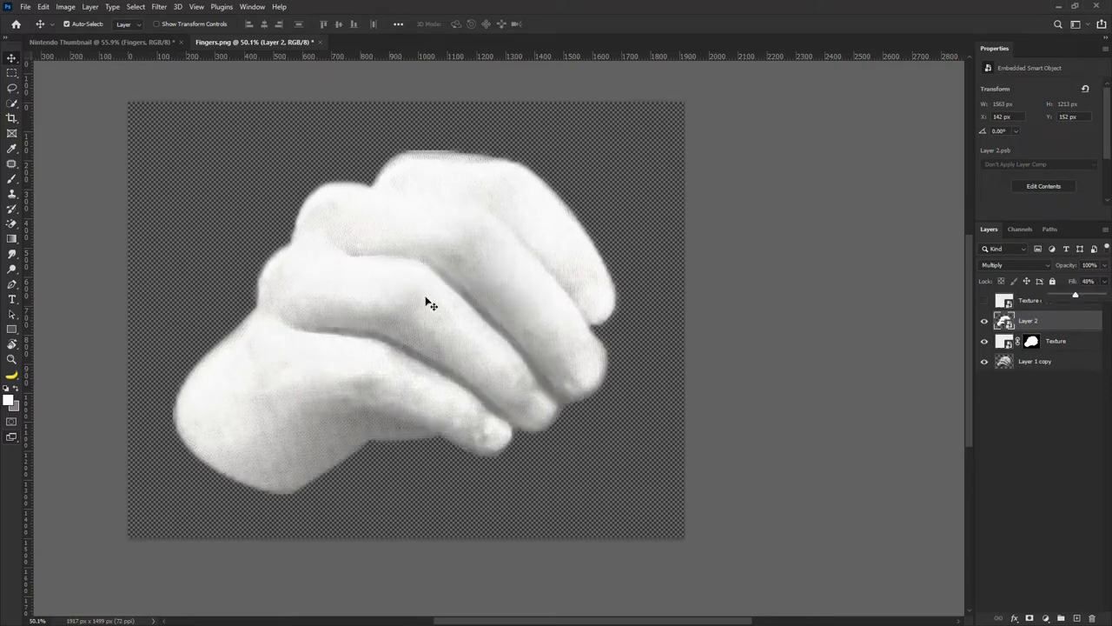
click(195, 182)
scroll(196, 183, down, 4)
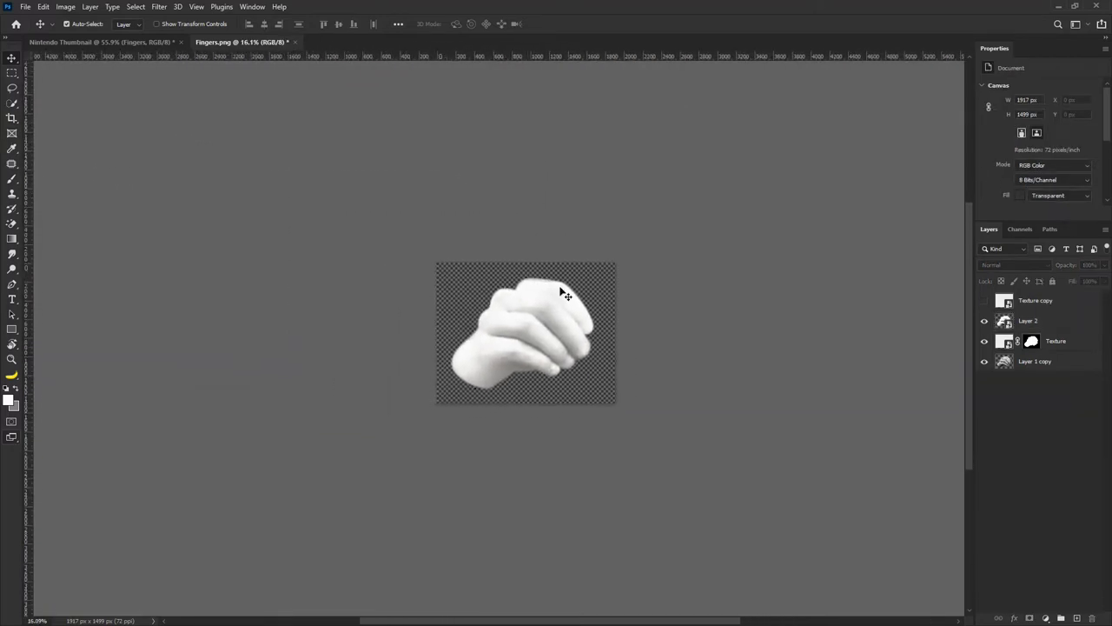
scroll(548, 315, up, 1)
Try to save Fingers.png, preview the hidden Texture copy layer over the hand, and delete that layer.
key(ctrl+s)
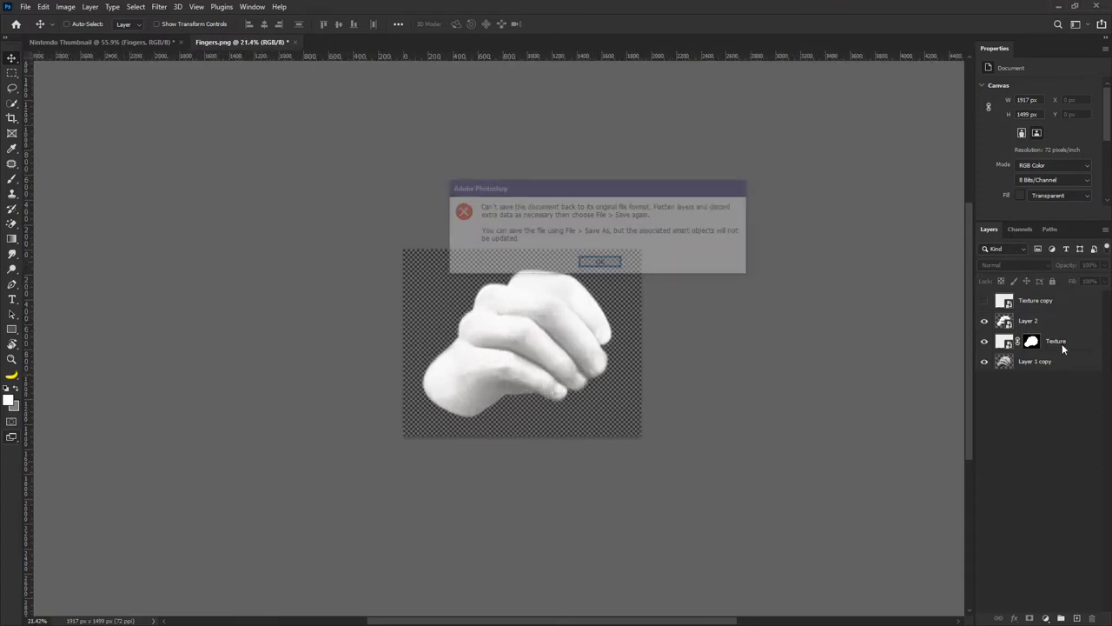
click(608, 263)
click(985, 301)
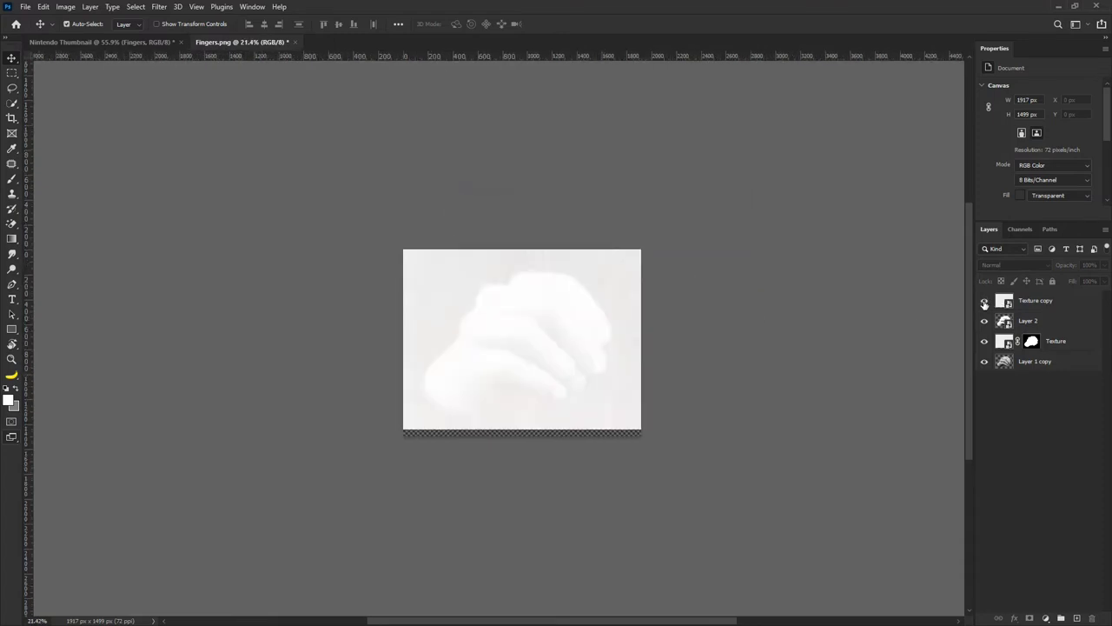
click(985, 301)
click(985, 300)
click(984, 300)
click(1035, 301)
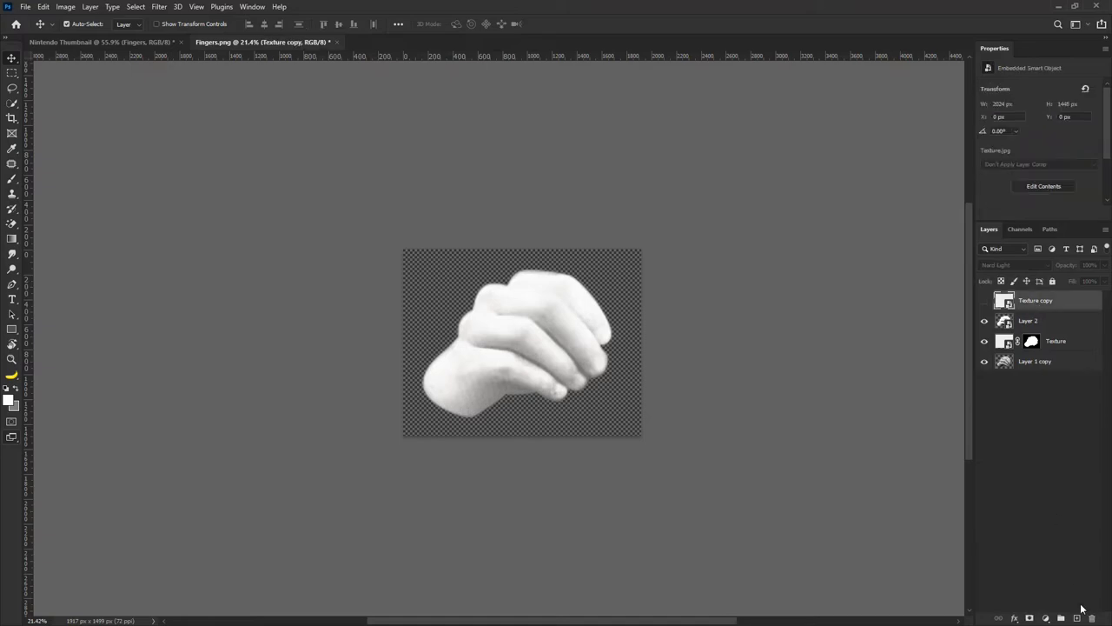
key(Delete)
Convert all the remaining hand layers into a single smart object and save Fingers.png.
right_click(1043, 301)
click(952, 296)
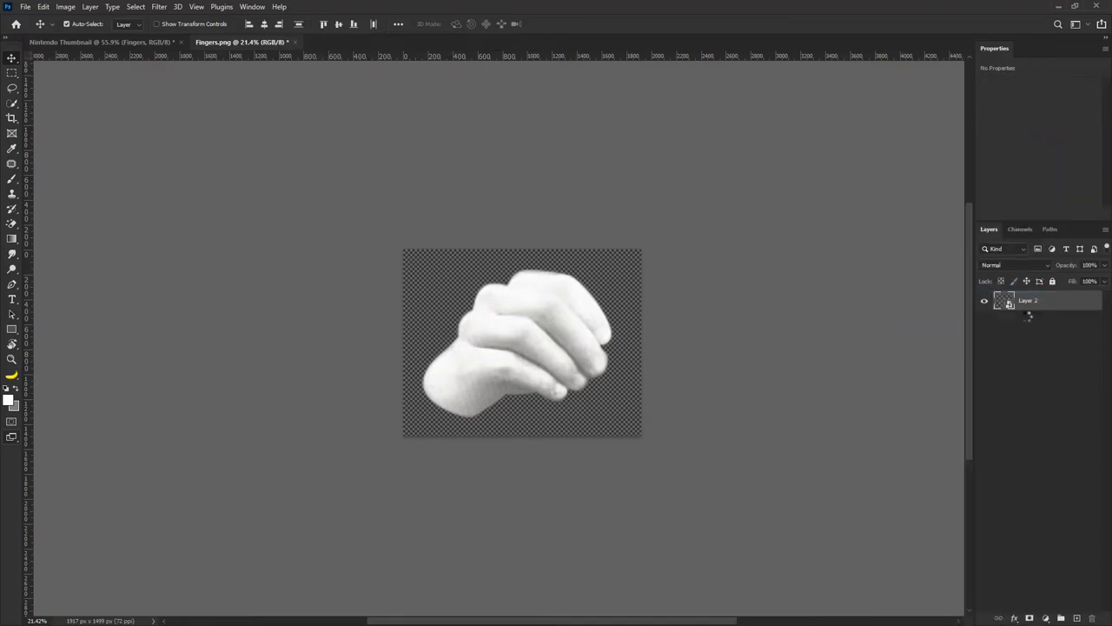
key(ctrl+s)
Return to the Nintendo Thumbnail document and inspect the updated glove on the table.
click(165, 42)
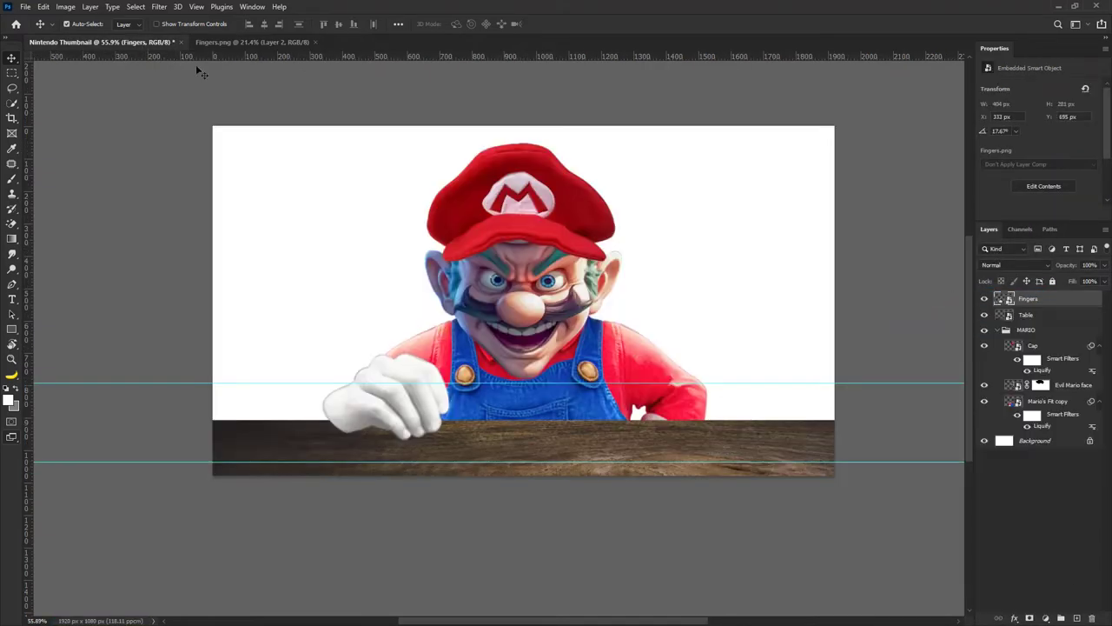
scroll(374, 400, up, 2)
scroll(374, 400, down, 3)
scroll(405, 398, up, 4)
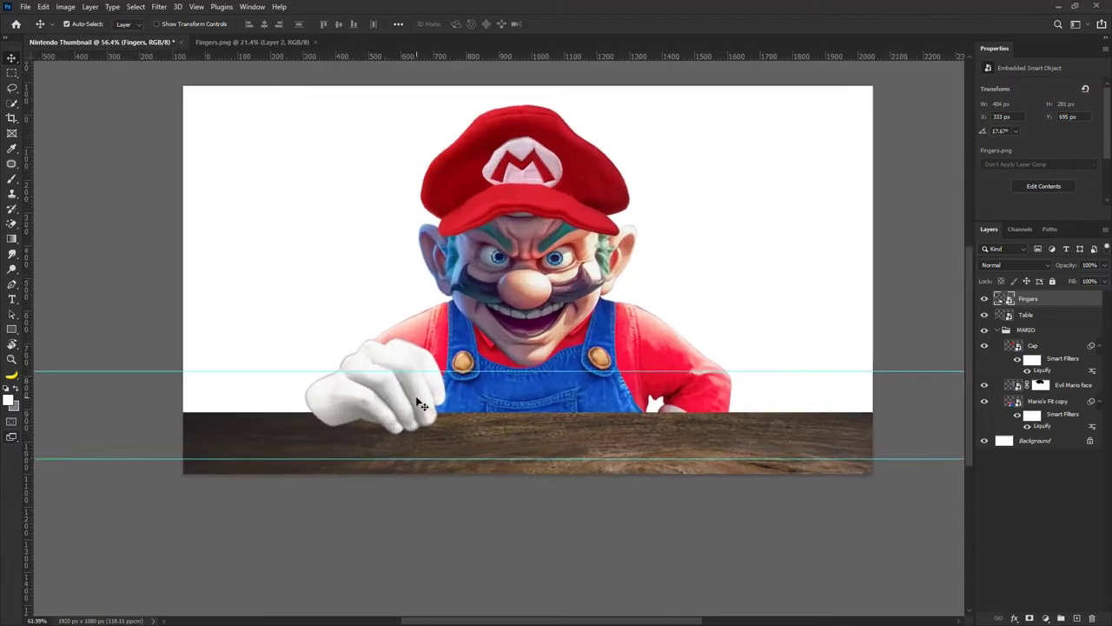
Switch to Fingers.png, open its Layer 2 smart object, and open the contents of the Multiply shading layer nested inside.
scroll(423, 399, down, 1)
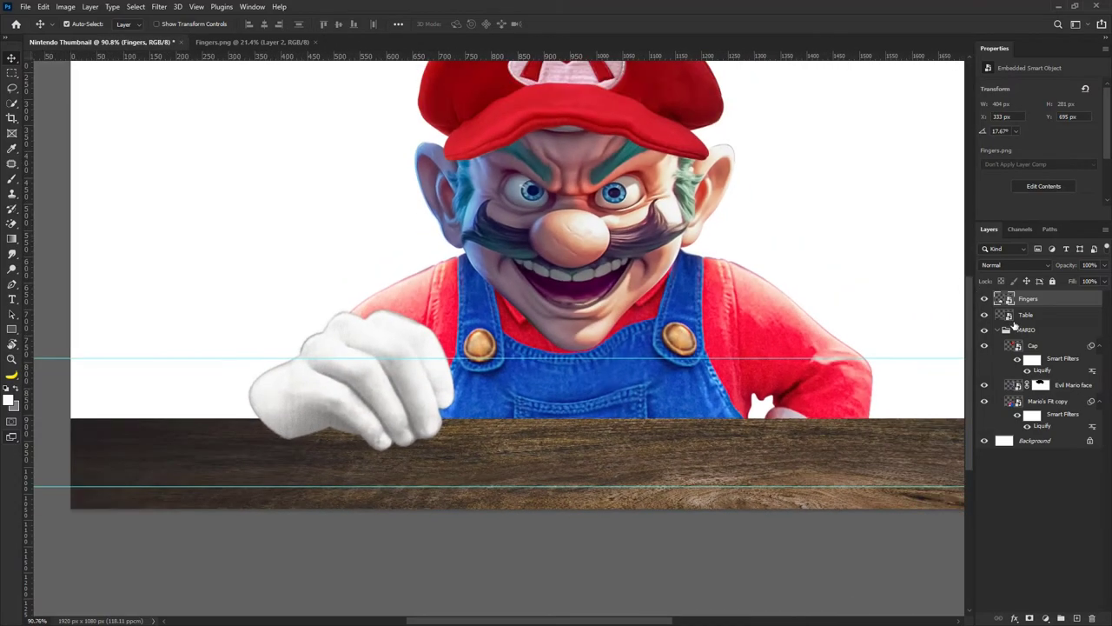
click(252, 41)
scroll(504, 339, up, 3)
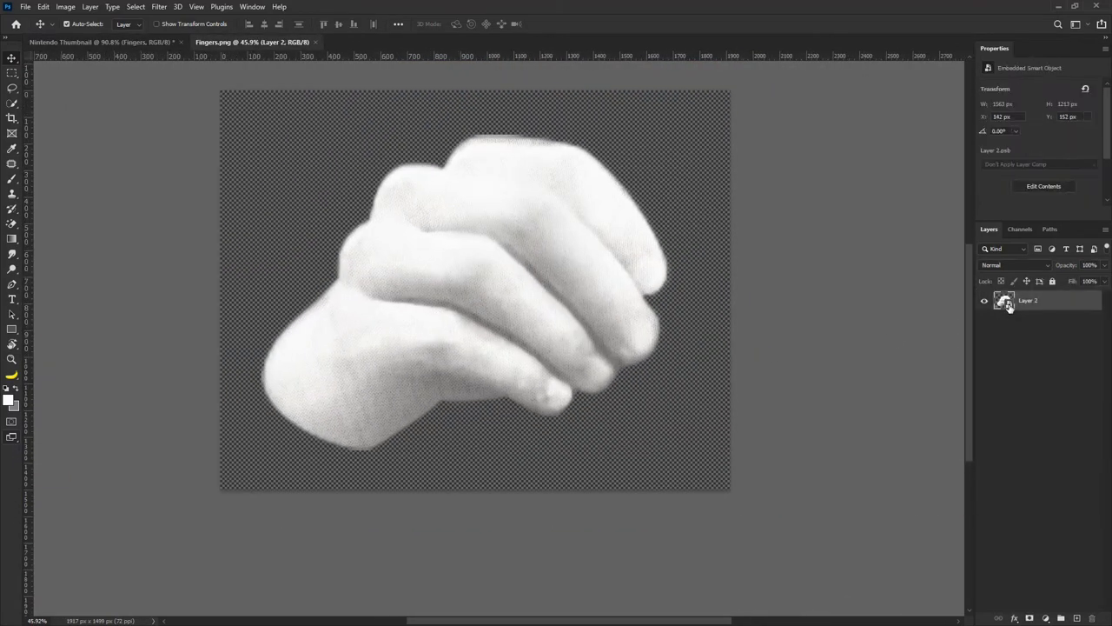
double_click(1005, 301)
click(985, 300)
click(985, 301)
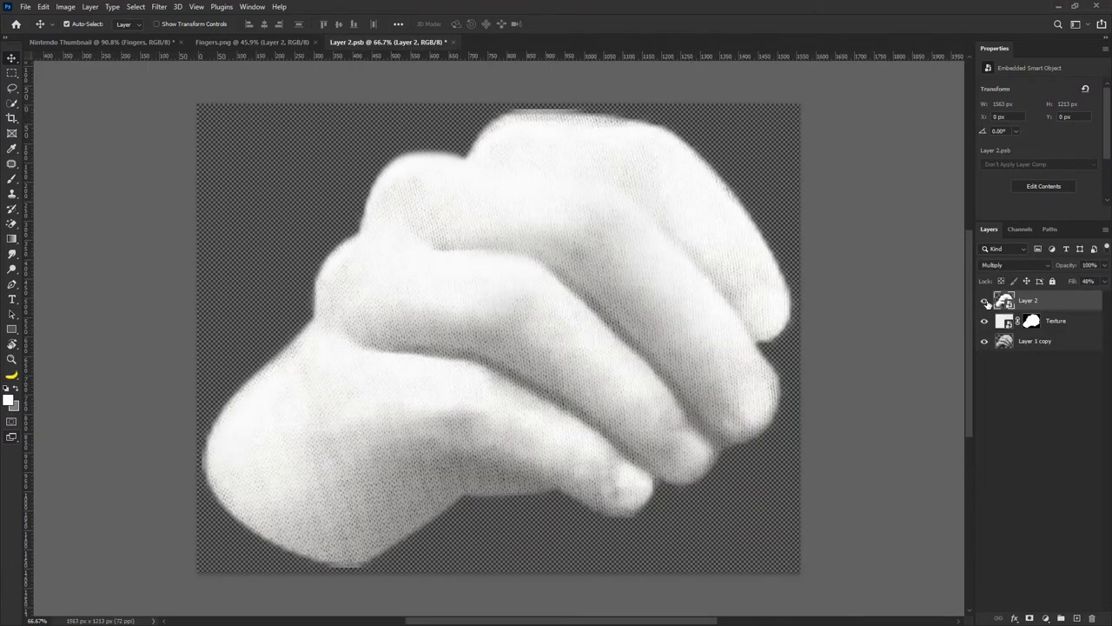
double_click(1010, 304)
Brush light tones at 6% flow over the little, ring and middle fingertips to smooth their blotchy shading.
key(b)
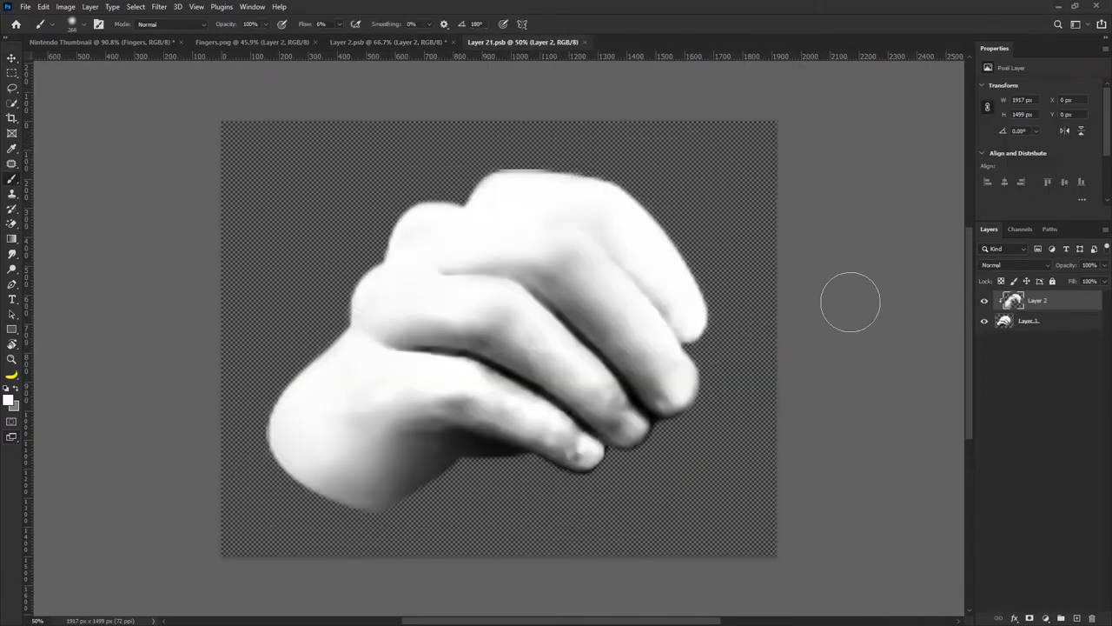
scroll(552, 399, up, 2)
mouse_move(571, 450)
mouse_down()
mouse_move(541, 441)
mouse_move(564, 434)
mouse_move(576, 449)
mouse_move(550, 432)
mouse_move(605, 467)
mouse_move(579, 464)
mouse_move(590, 458)
mouse_move(581, 448)
mouse_move(495, 402)
mouse_move(440, 389)
mouse_move(505, 400)
mouse_up()
mouse_move(628, 395)
mouse_down()
mouse_move(633, 425)
mouse_move(618, 405)
mouse_up()
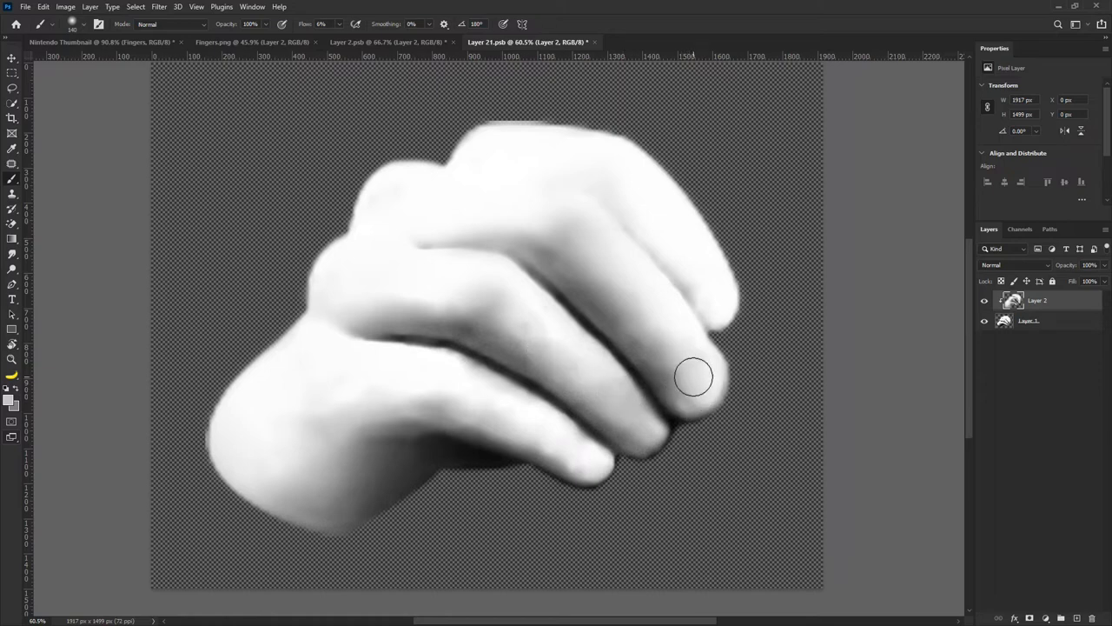
mouse_move(686, 376)
mouse_down()
mouse_move(653, 378)
mouse_move(705, 414)
mouse_up()
key(x)
alt+click(677, 400)
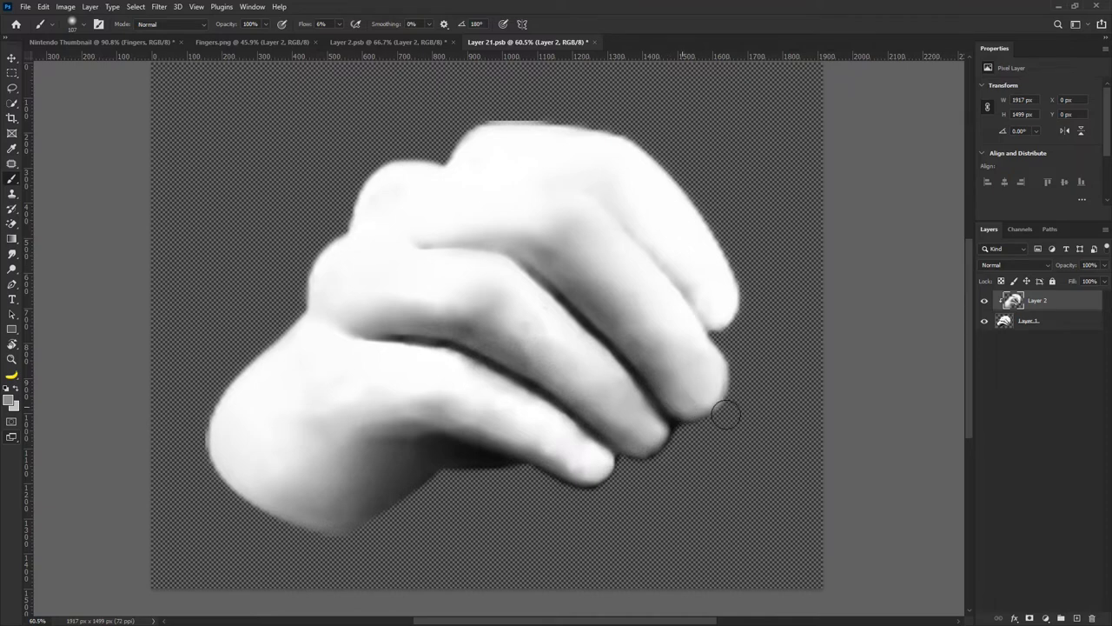
Blend sampled gray tones over the ring finger and along the underside of the little finger.
scroll(620, 405, down, 2)
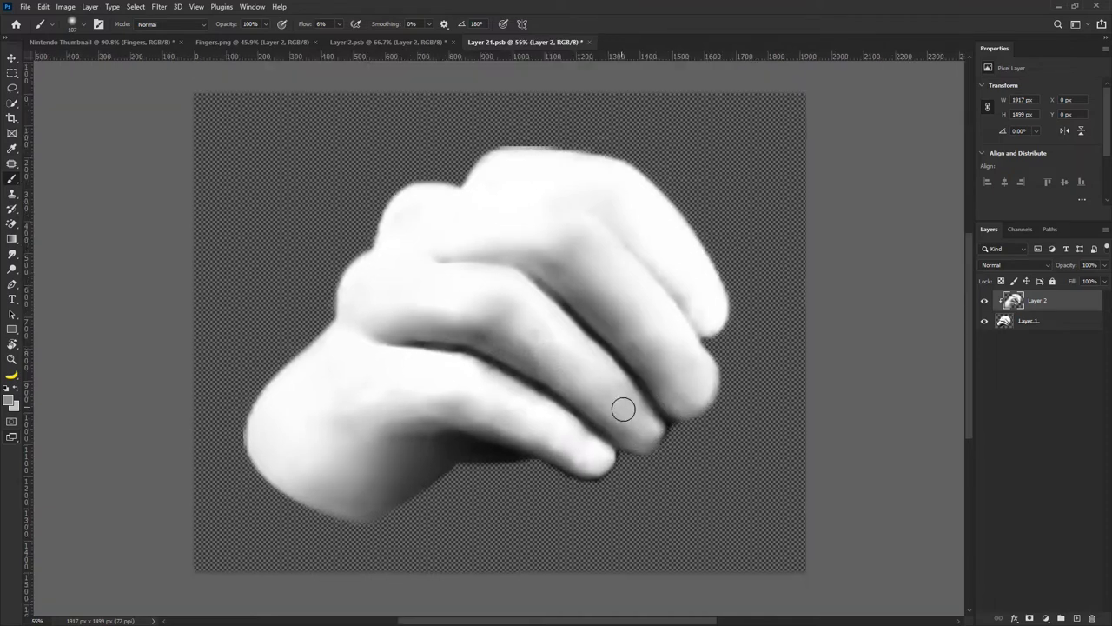
drag(559, 434, 555, 458)
alt+click(553, 442)
drag(563, 467, 596, 474)
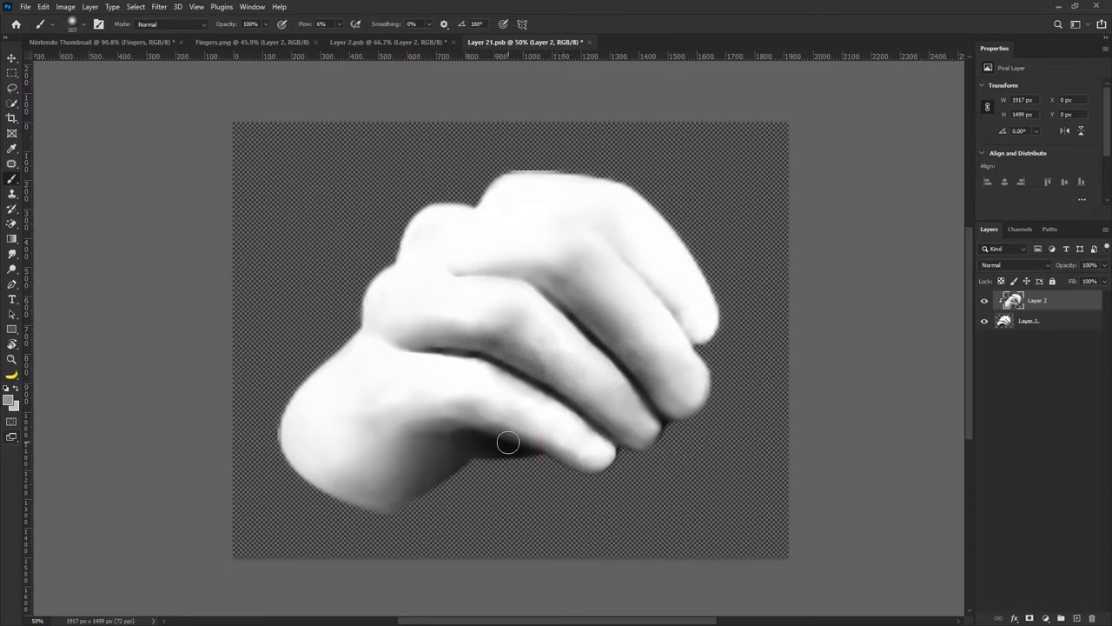
drag(513, 453, 542, 467)
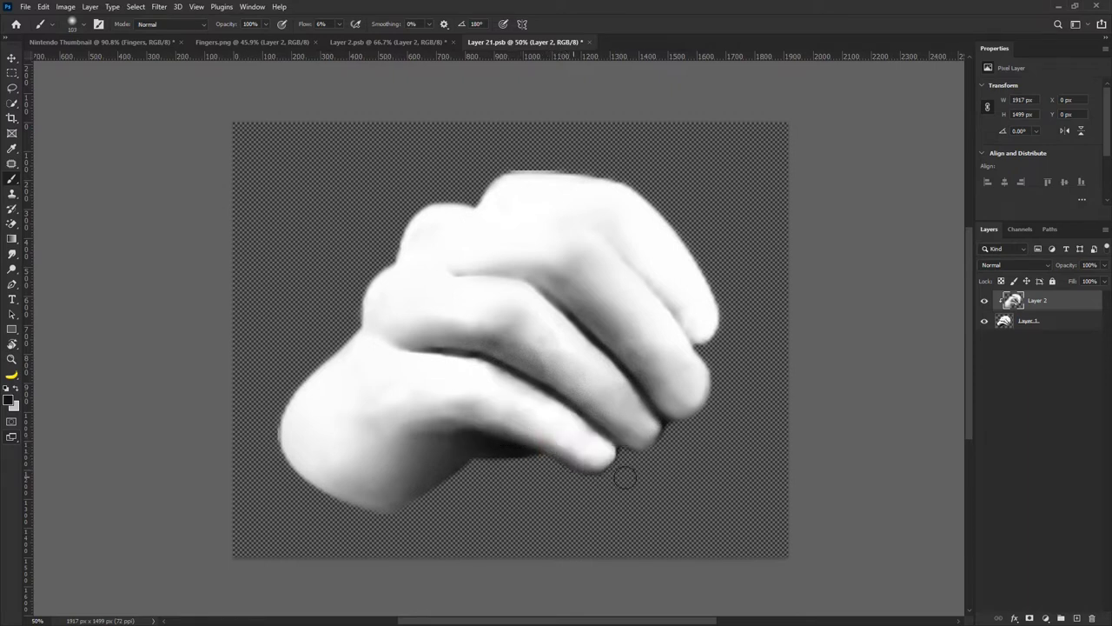
Darken the gap beside the little fingertip and lighten the dark patch at the base of the little finger.
scroll(607, 451, up, 2)
scroll(615, 454, down, 1)
scroll(627, 460, up, 2)
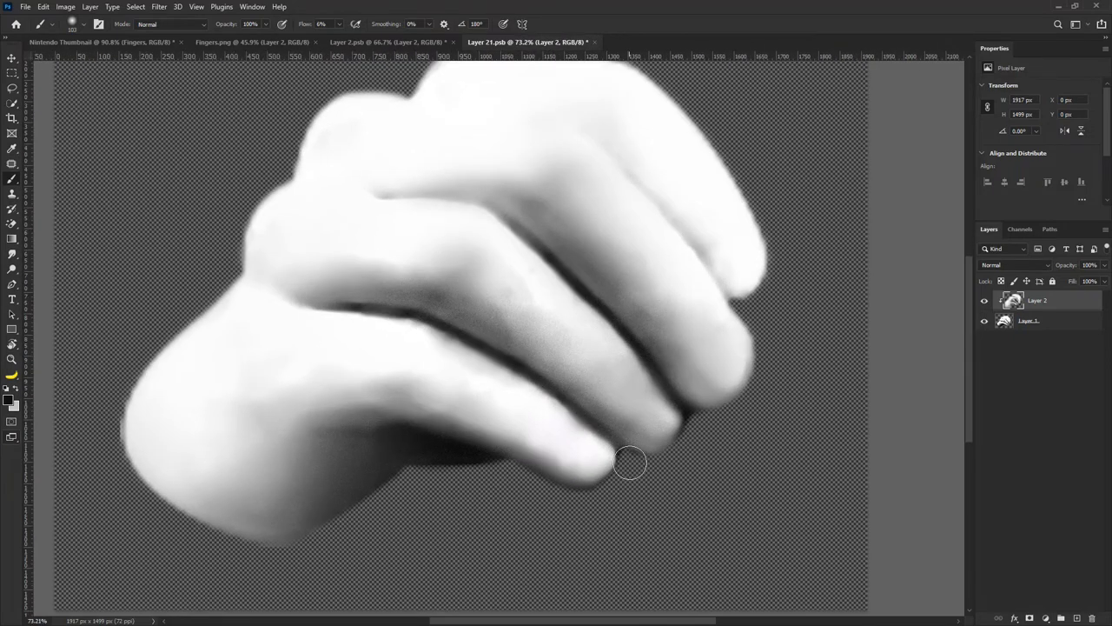
scroll(621, 465, down, 2)
scroll(593, 480, up, 2)
mouse_move(591, 476)
mouse_down()
mouse_move(602, 475)
mouse_move(584, 449)
mouse_move(395, 365)
mouse_move(269, 388)
mouse_up()
alt+click(584, 444)
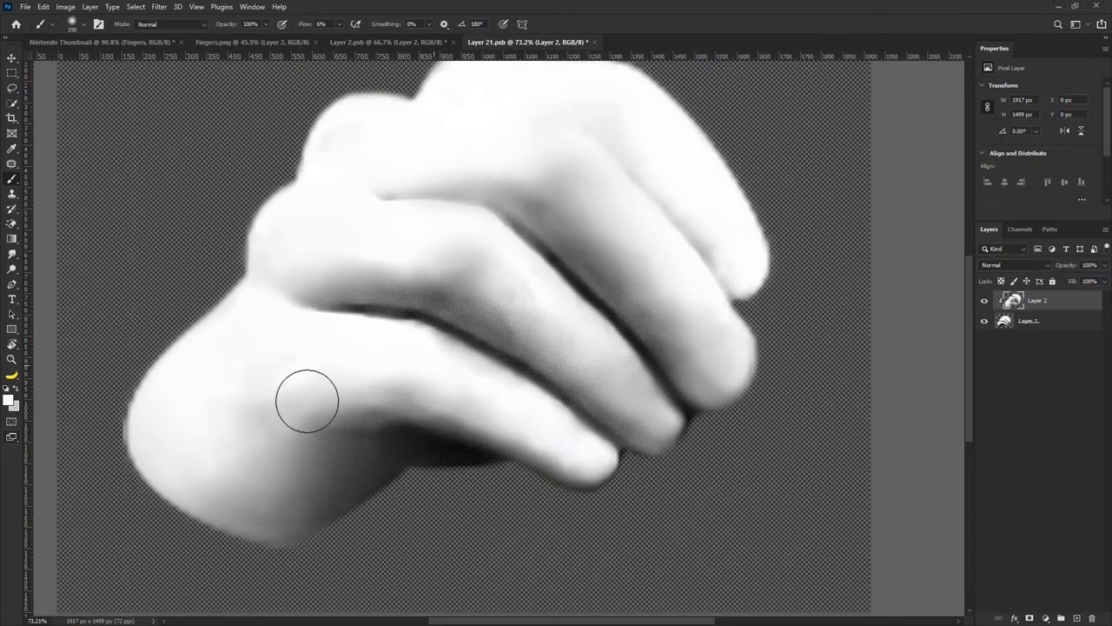
mouse_move(405, 365)
mouse_down()
mouse_move(405, 397)
mouse_move(388, 399)
mouse_up()
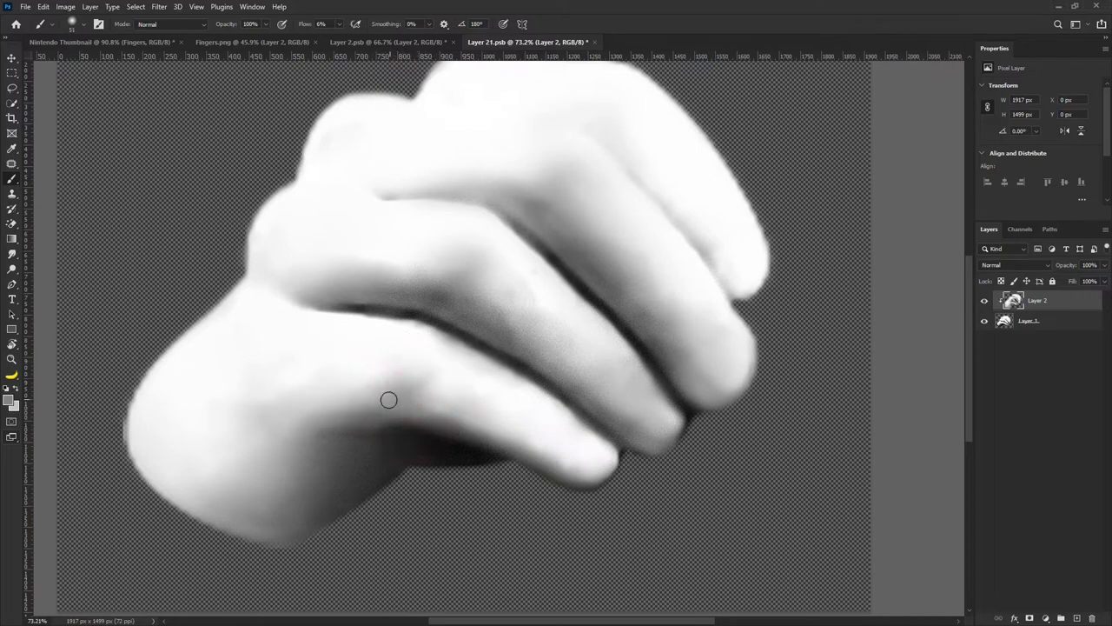
Alternate gray and light brush tones to even out the little finger's base knuckle and the adjoining palm shadow.
drag(415, 361, 432, 361)
key(x)
mouse_move(424, 368)
mouse_down()
mouse_move(415, 349)
mouse_move(391, 379)
mouse_up()
key(x)
alt+click(362, 351)
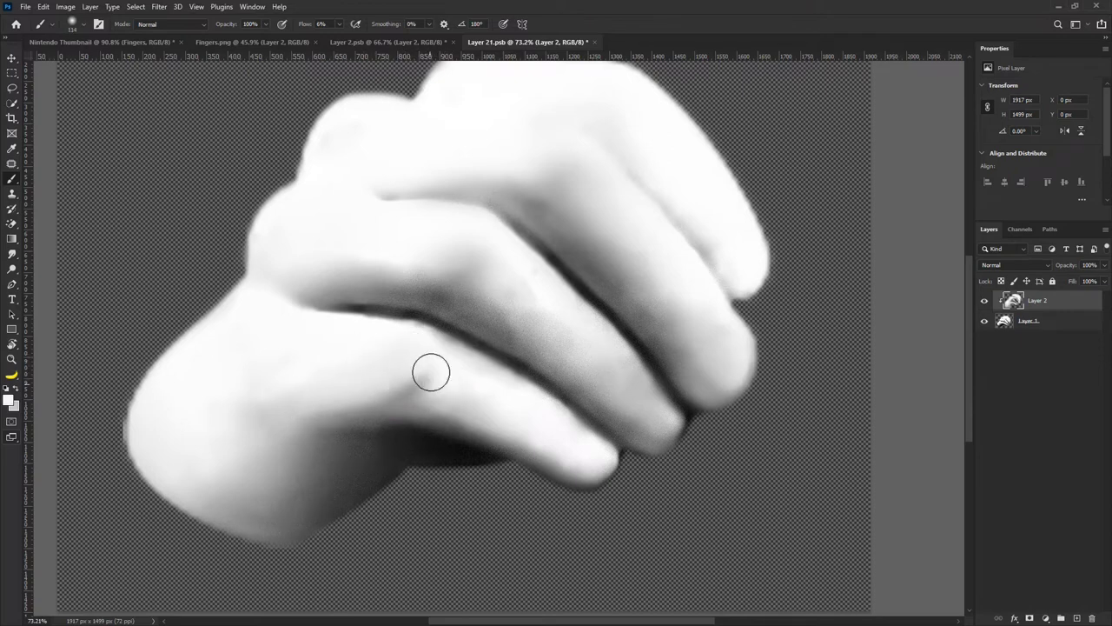
drag(306, 434, 329, 428)
scroll(333, 429, down, 3)
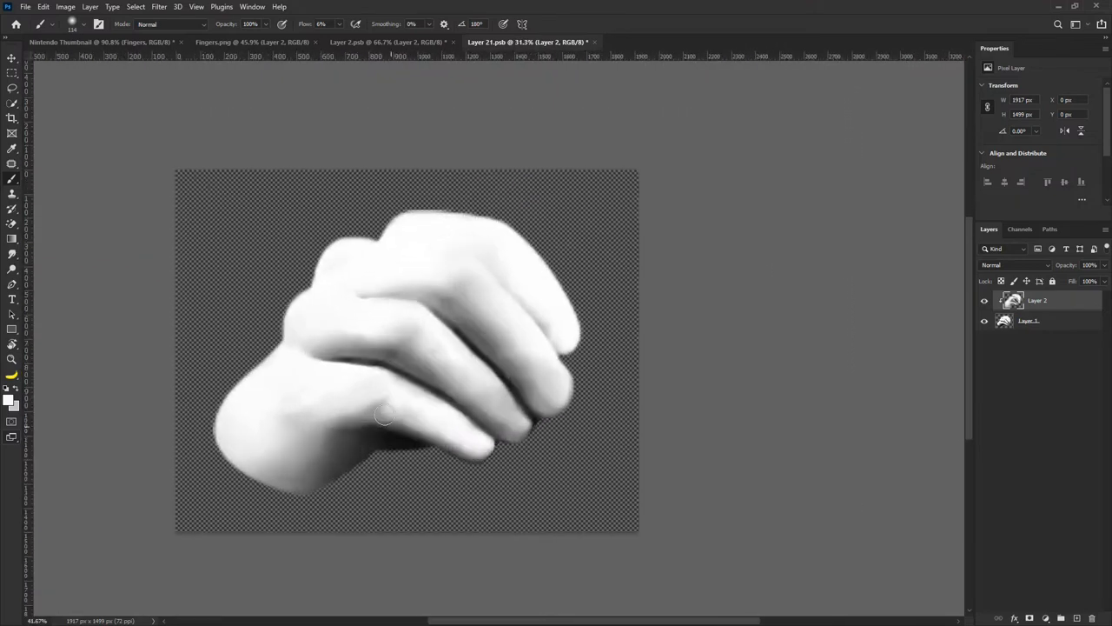
Smooth the ring finger from knuckle to tip with tones sampled from the surrounding glove.
scroll(389, 342, up, 2)
alt+click(368, 349)
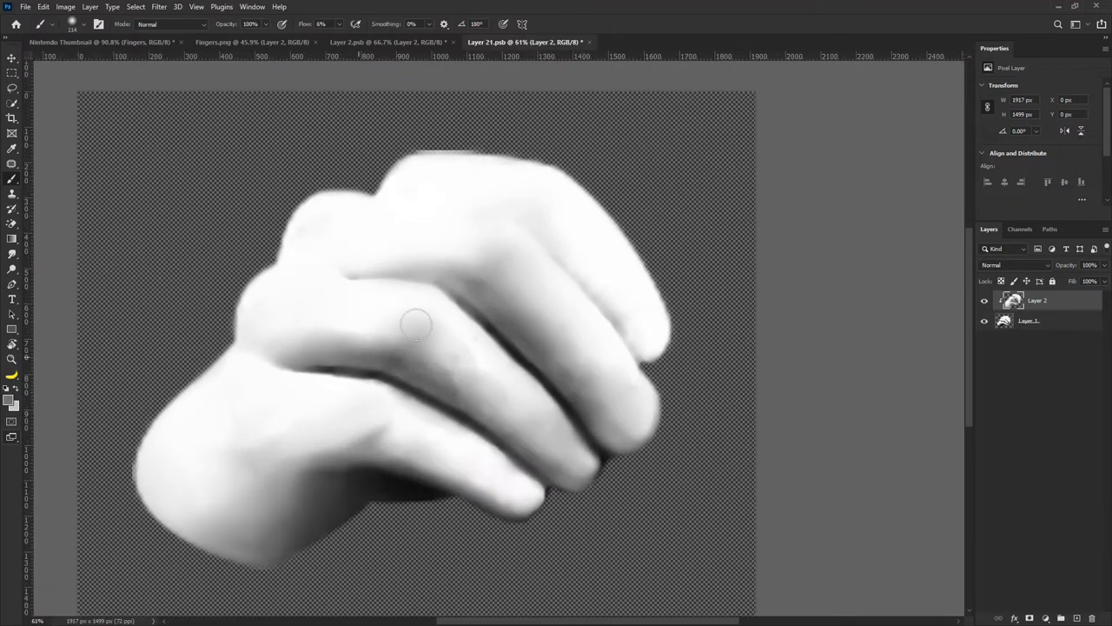
alt+click(467, 352)
drag(449, 357, 467, 368)
mouse_move(467, 368)
mouse_down()
mouse_move(447, 326)
mouse_move(437, 328)
mouse_move(471, 374)
mouse_up()
alt+click(567, 450)
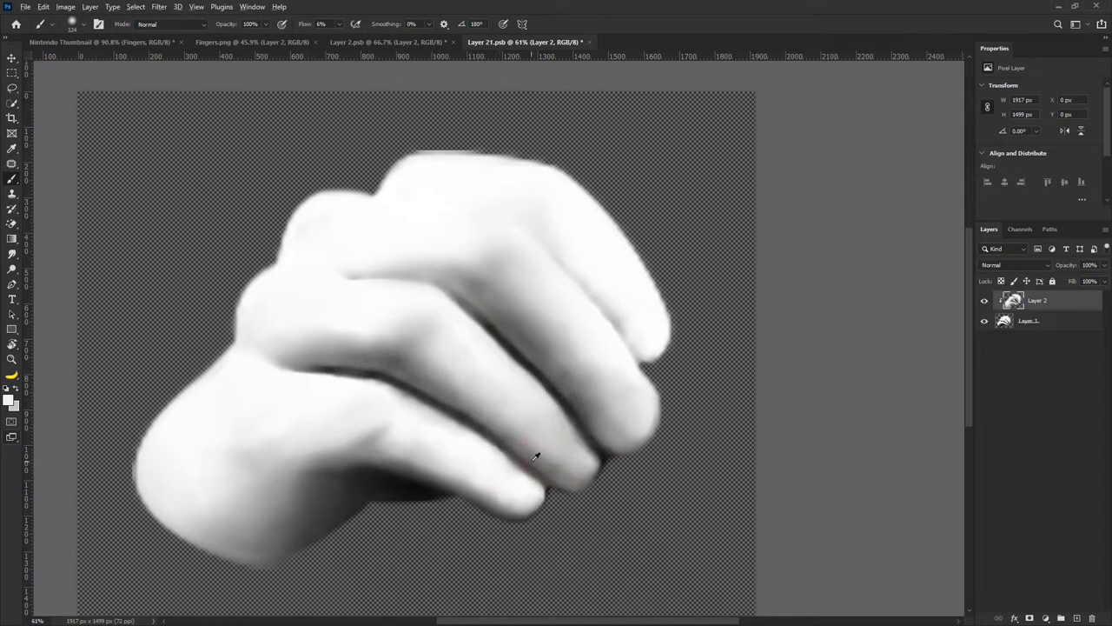
drag(536, 456, 521, 469)
Paint dark shadows between the ring and little fingers and beneath the ring and middle fingertips.
alt+click(371, 376)
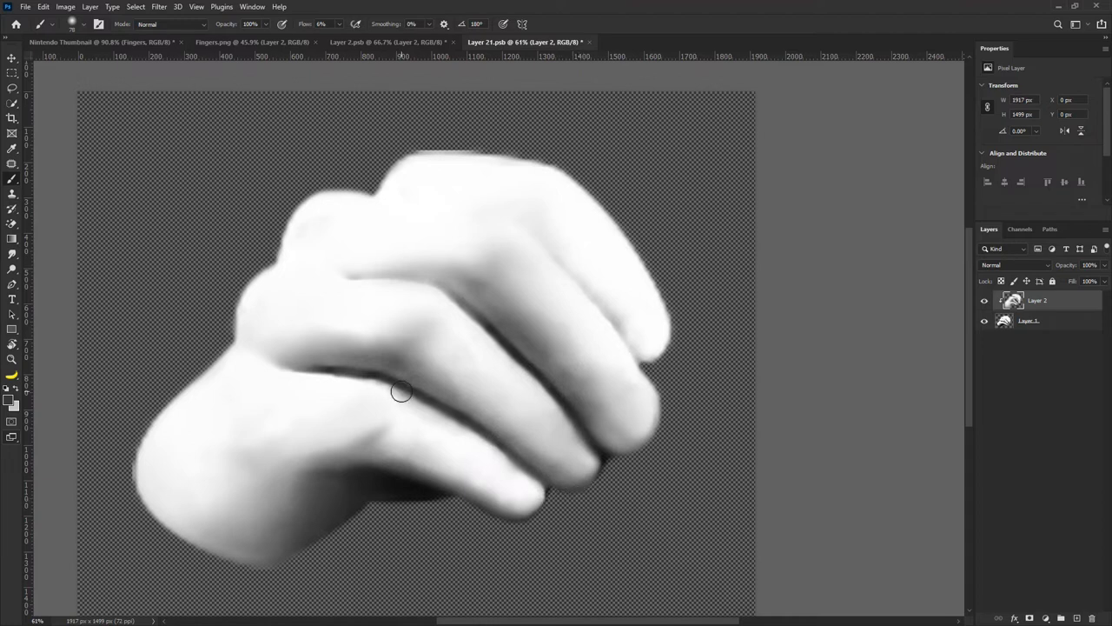
scroll(534, 470, up, 3)
drag(586, 489, 569, 490)
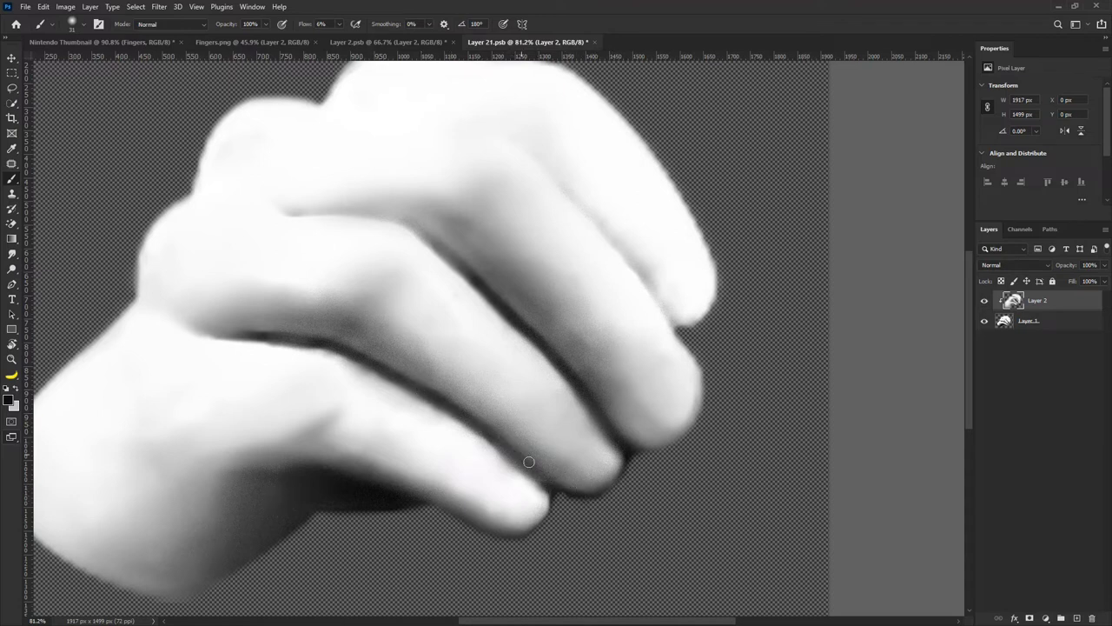
drag(607, 492, 637, 495)
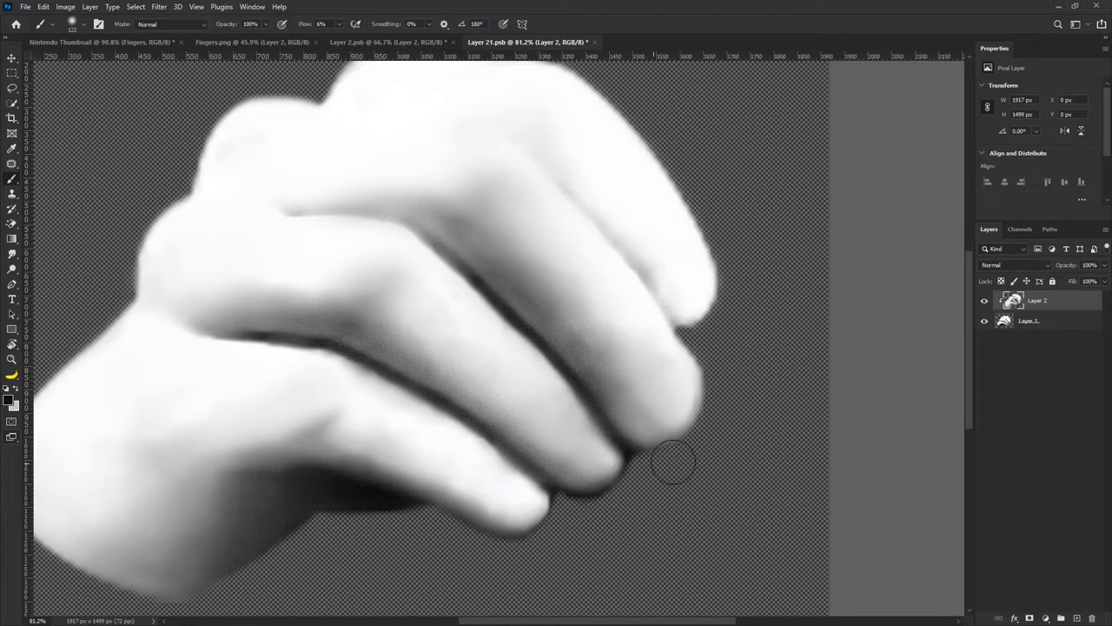
mouse_move(674, 462)
mouse_down()
mouse_move(607, 415)
mouse_move(673, 440)
mouse_up()
Deepen the shadow between the middle and ring fingers and blend both fingers' shading with sampled light and dark tones.
scroll(530, 378, down, 5)
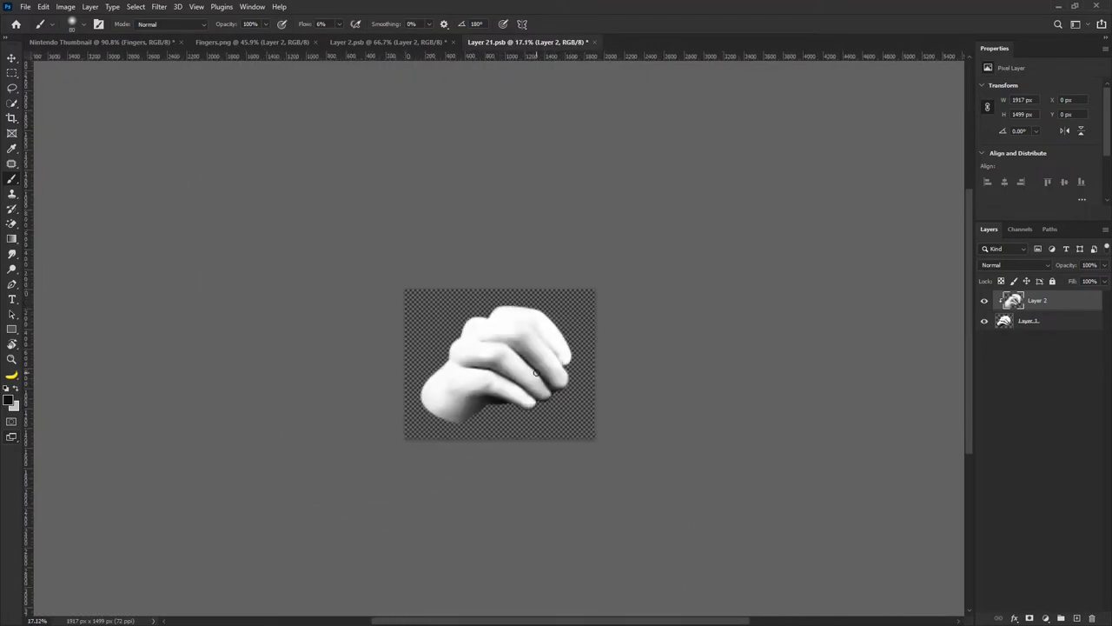
scroll(543, 367, up, 2)
scroll(513, 318, up, 2)
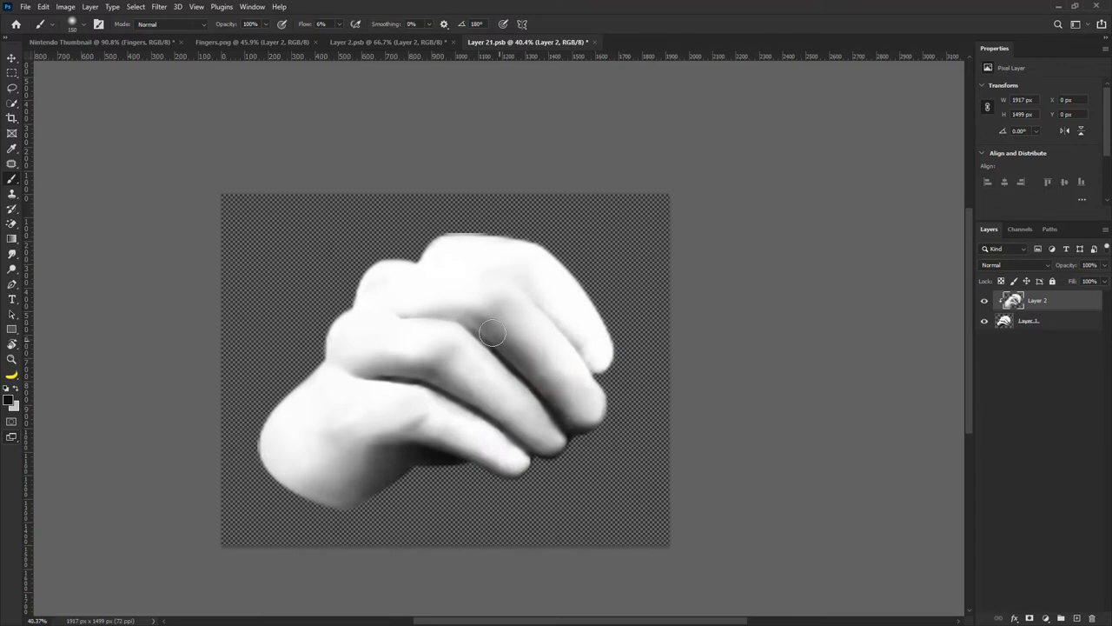
drag(525, 372, 548, 371)
alt+click(581, 389)
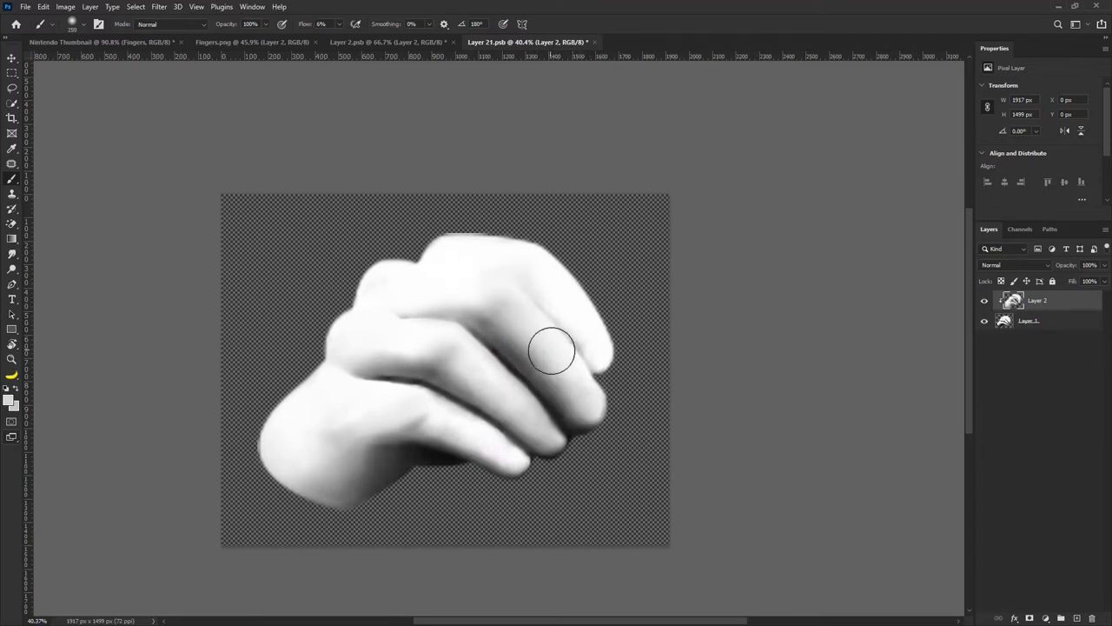
scroll(582, 353, up, 2)
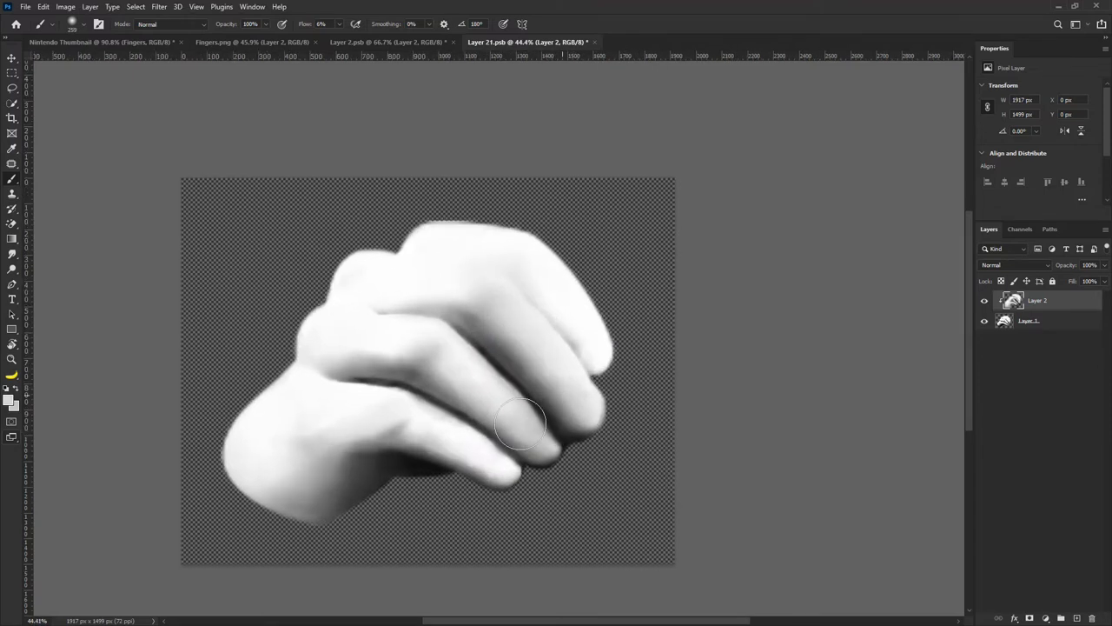
drag(509, 423, 499, 425)
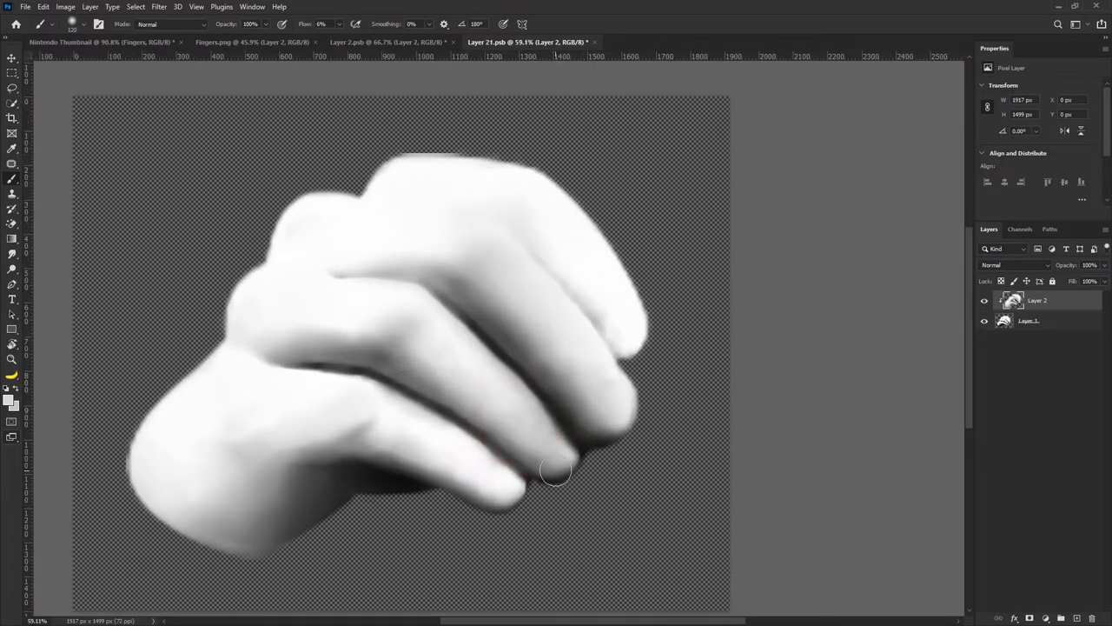
alt+click(580, 423)
drag(559, 466, 557, 365)
Refine the shadow under the little finger and soften the crease between the ring and little fingers with sampled white.
scroll(525, 456, up, 3)
key(r)
mouse_move(525, 409)
mouse_down()
mouse_move(526, 423)
mouse_move(543, 417)
mouse_up()
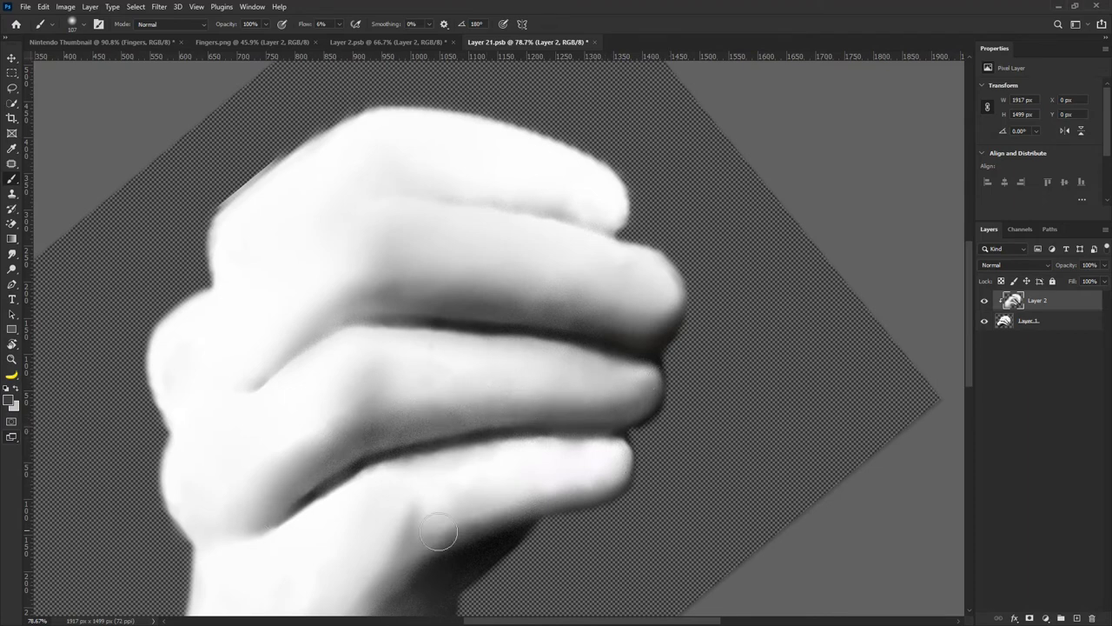
drag(439, 531, 578, 489)
scroll(404, 438, down, 4)
alt+click(371, 492)
mouse_move(365, 496)
mouse_down()
mouse_move(326, 469)
mouse_move(356, 476)
mouse_move(320, 506)
mouse_move(397, 455)
mouse_move(257, 521)
mouse_move(305, 454)
mouse_move(240, 514)
mouse_up()
scroll(365, 472, up, 2)
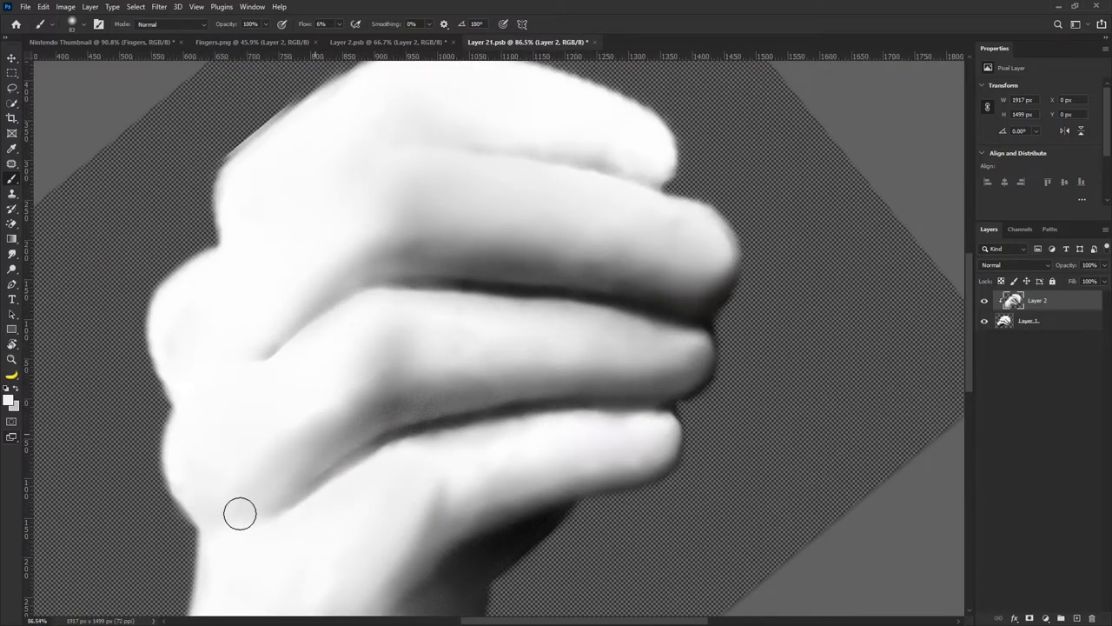
Paint a thin soft gray crease between the index and middle fingers, extending it back past the knuckle.
scroll(318, 422, down, 6)
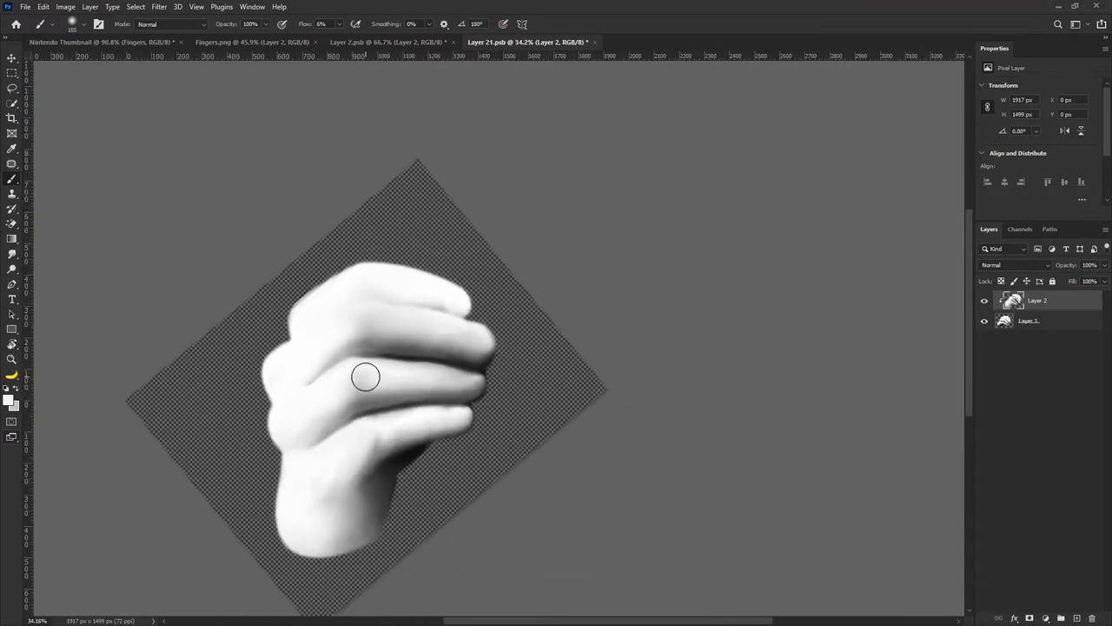
scroll(414, 387, up, 6)
mouse_move(391, 292)
mouse_down()
mouse_move(372, 283)
mouse_move(380, 304)
mouse_up()
scroll(384, 285, up, 4)
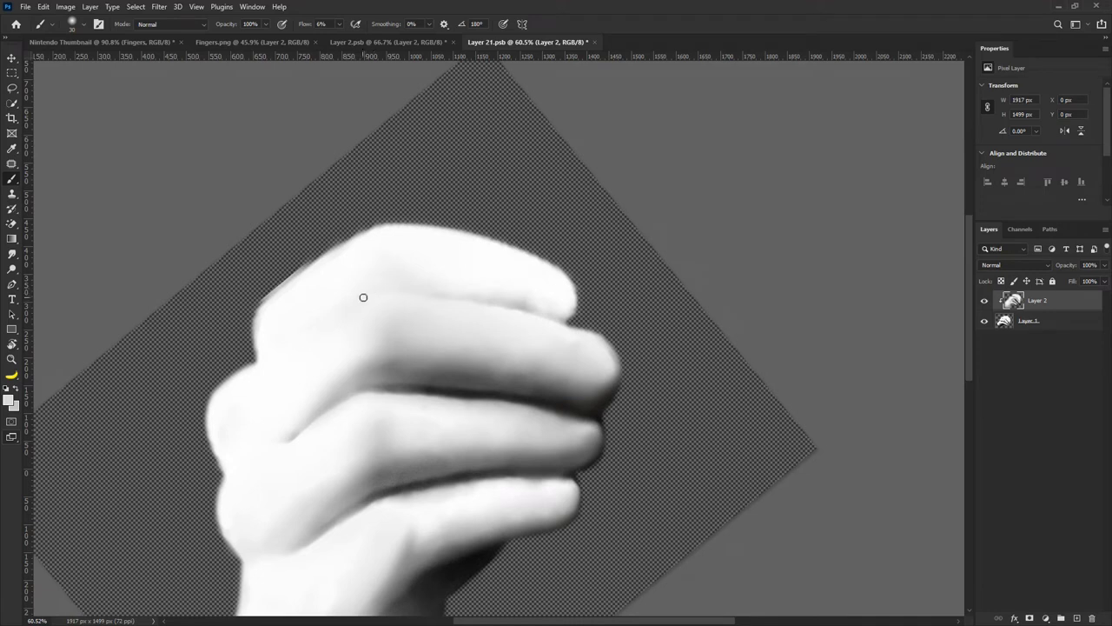
mouse_move(334, 316)
mouse_down()
mouse_move(326, 288)
mouse_move(406, 283)
mouse_up()
scroll(377, 292, up, 2)
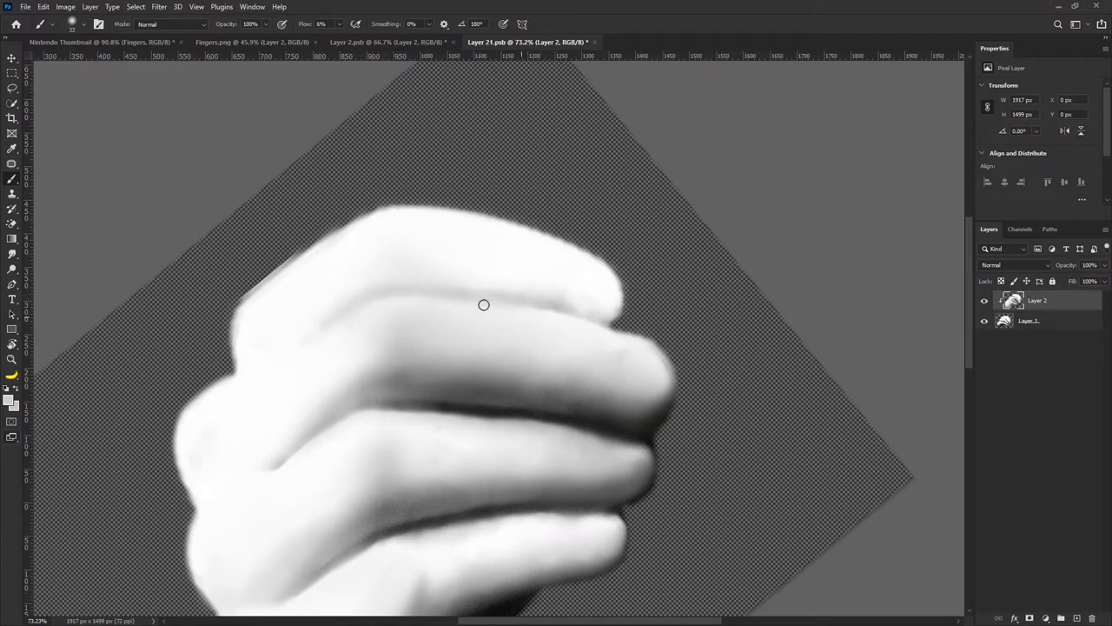
Brush soft light gray shading over the index finger, the knuckles and the back of the hand down to the wrist.
scroll(447, 293, down, 7)
drag(453, 286, 488, 285)
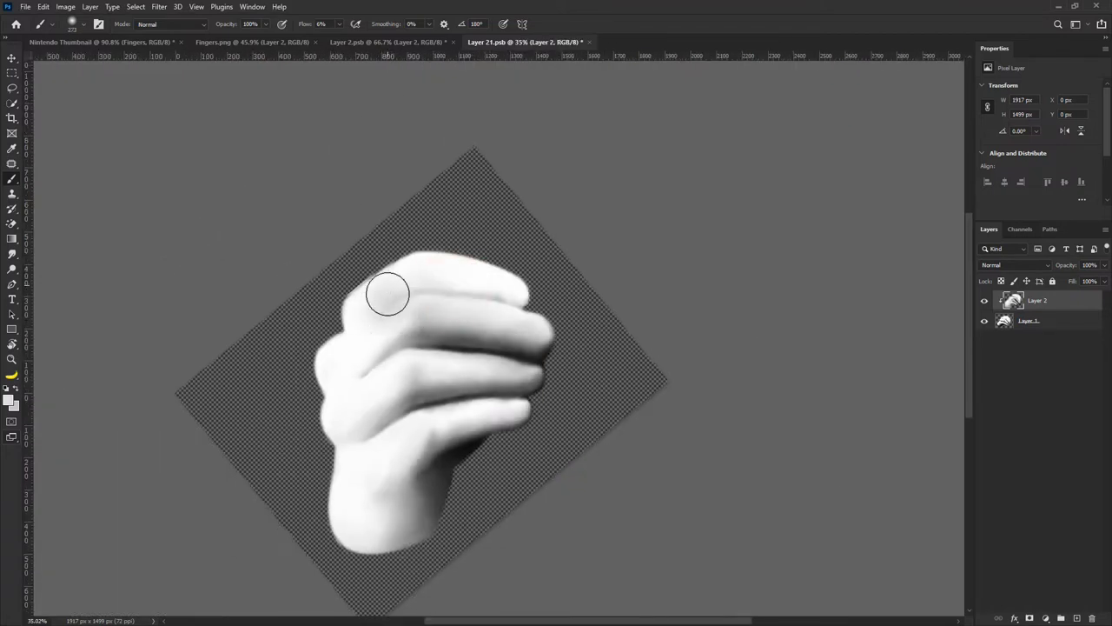
drag(367, 364, 366, 355)
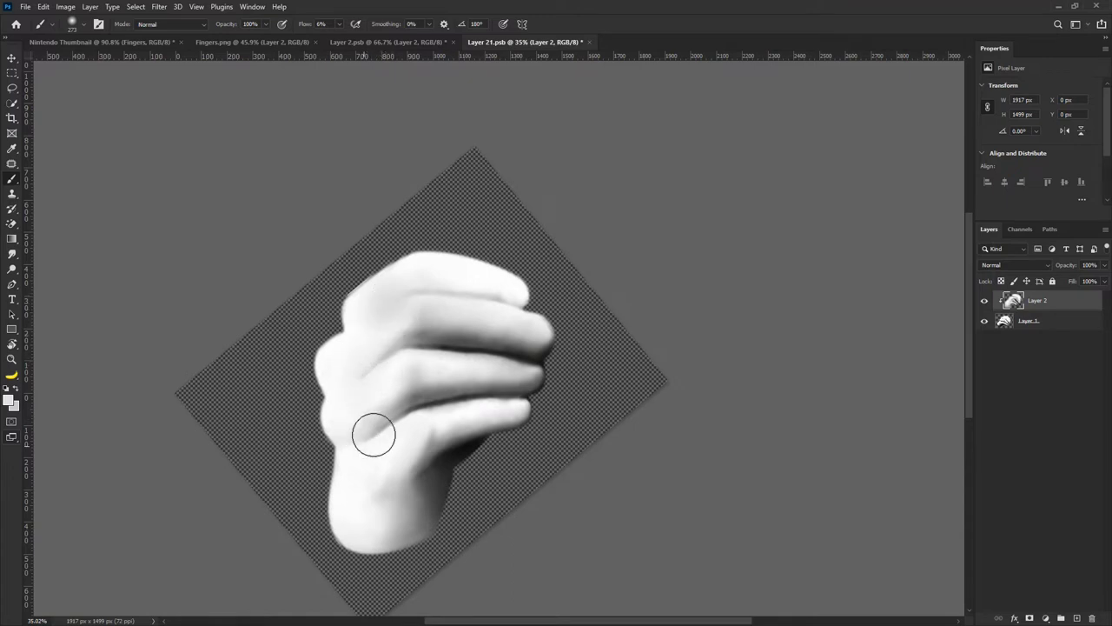
mouse_move(374, 435)
mouse_down()
mouse_move(377, 406)
mouse_move(397, 443)
mouse_move(425, 435)
mouse_move(400, 466)
mouse_move(404, 508)
mouse_move(401, 457)
mouse_move(391, 491)
mouse_move(462, 498)
mouse_move(477, 463)
mouse_move(448, 516)
mouse_up()
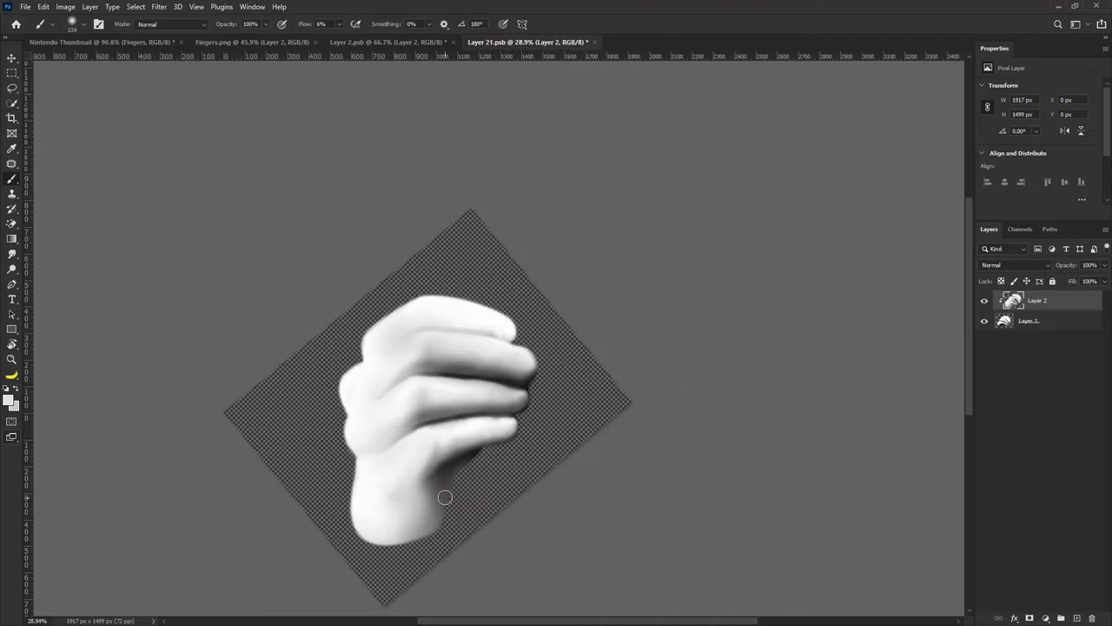
Finish the soft shading around the wrist with an enlarged soft brush and save the shading layer's document.
scroll(443, 494, up, 3)
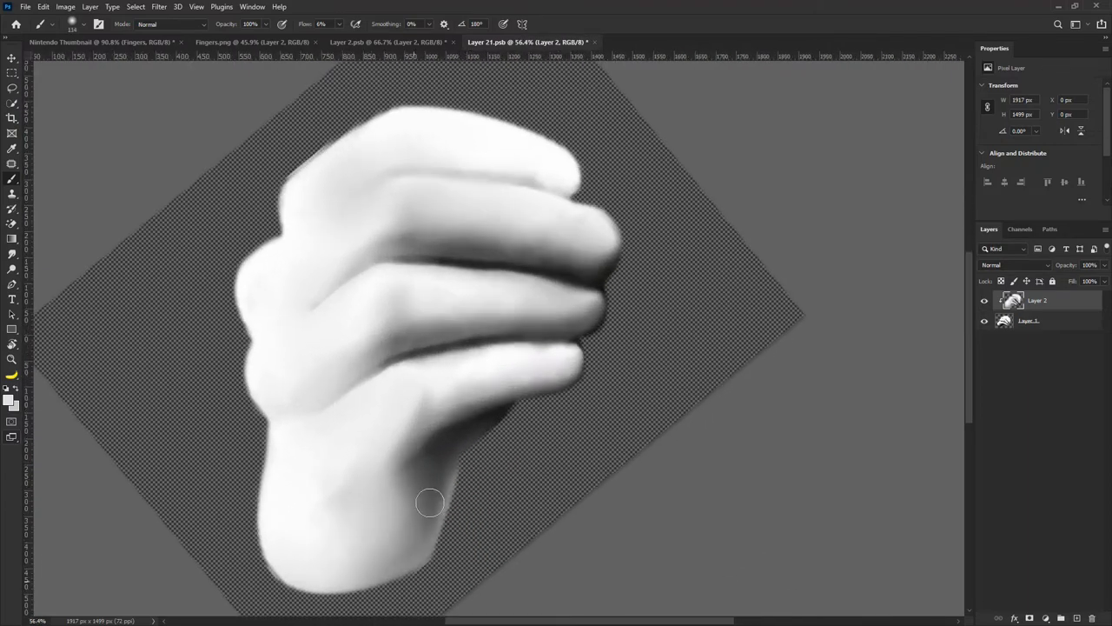
scroll(429, 502, down, 3)
scroll(549, 376, up, 4)
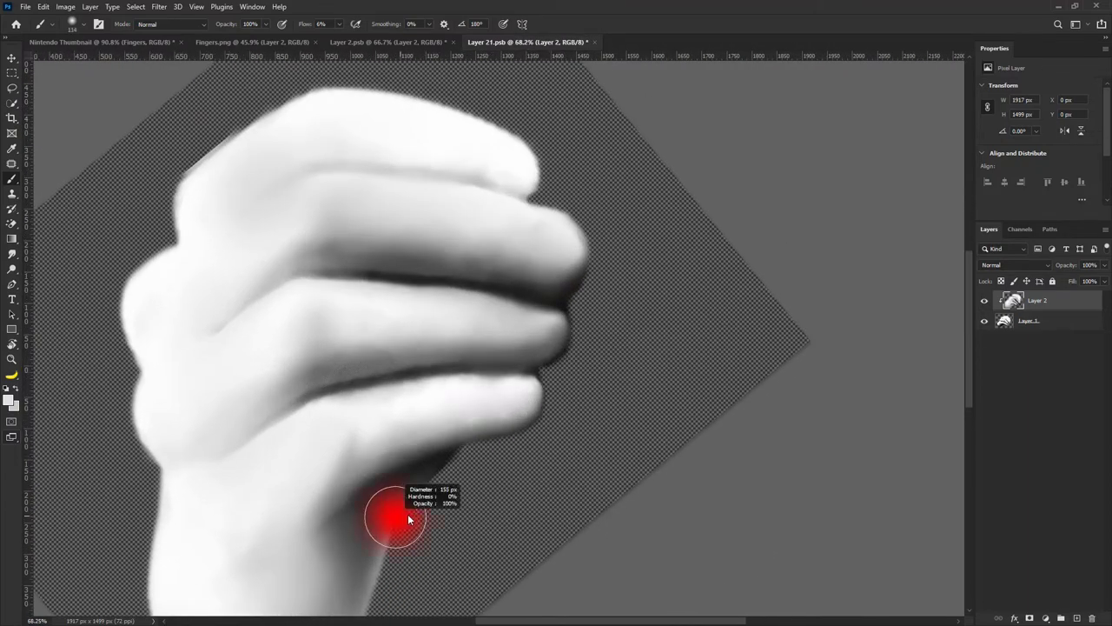
scroll(397, 505, down, 2)
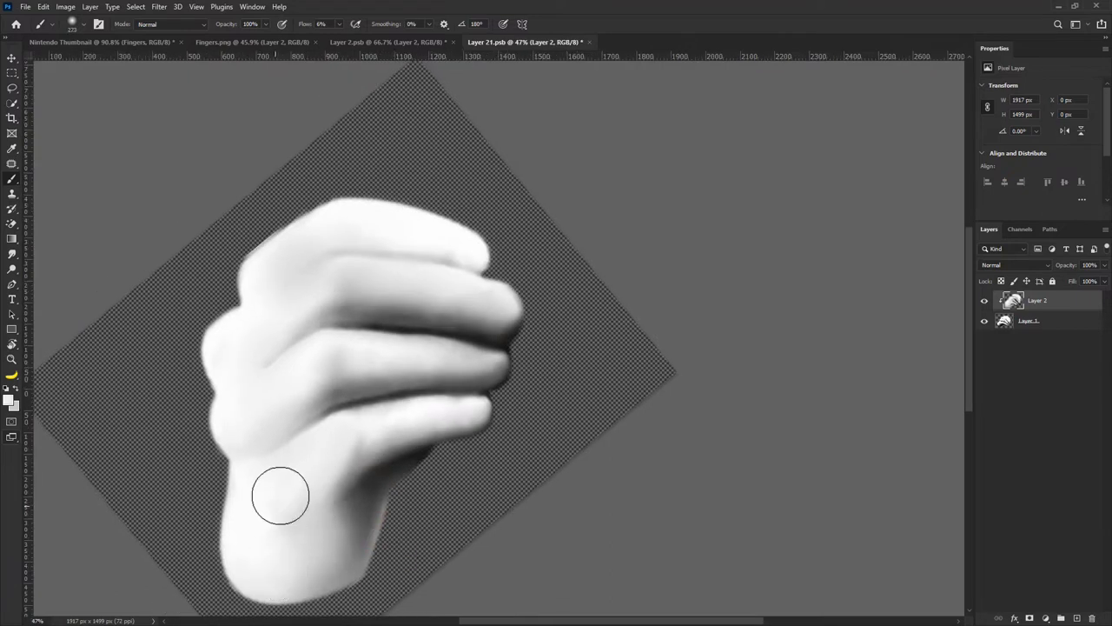
scroll(340, 360, down, 2)
scroll(287, 334, up, 1)
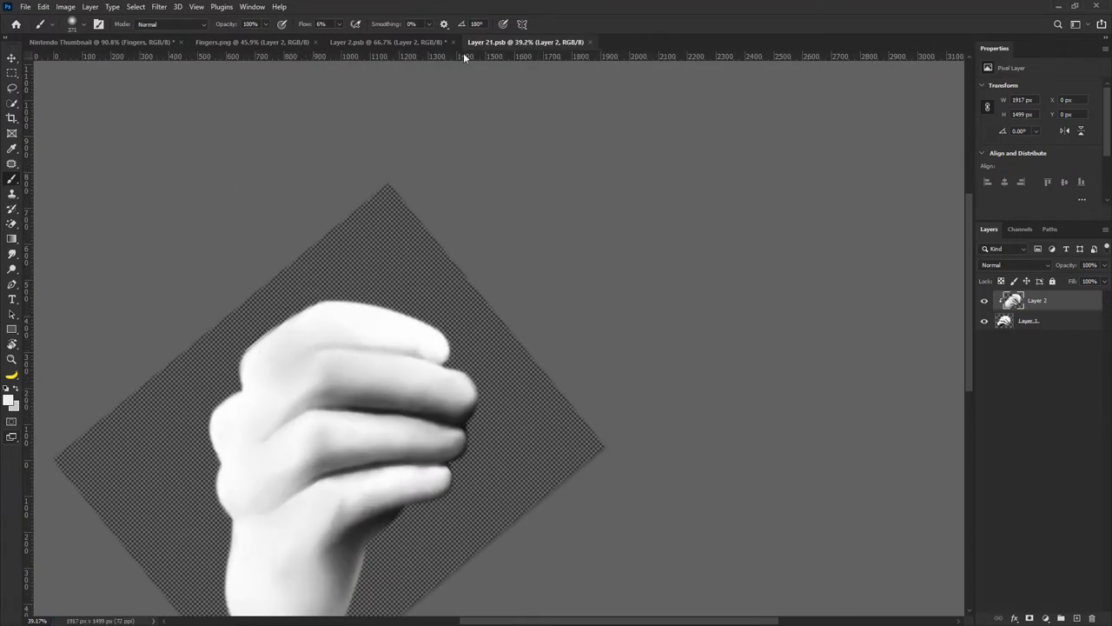
Raise the fill of the Multiply shading layer in the Layer 2.psb document to 79%.
click(437, 42)
scroll(510, 248, down, 4)
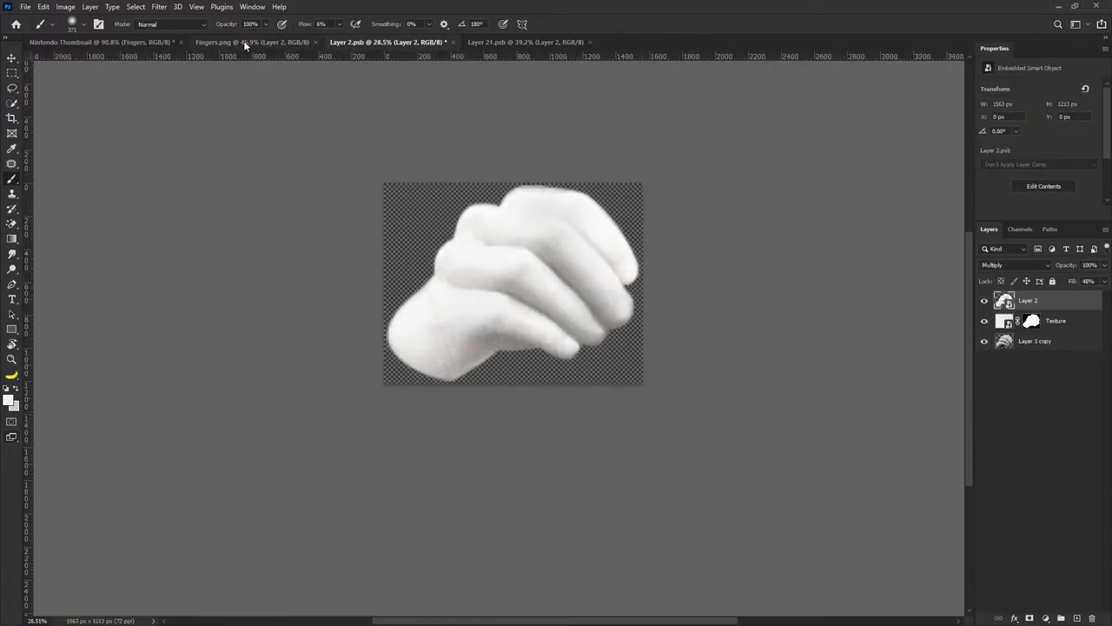
click(245, 41)
click(365, 42)
scroll(701, 240, up, 2)
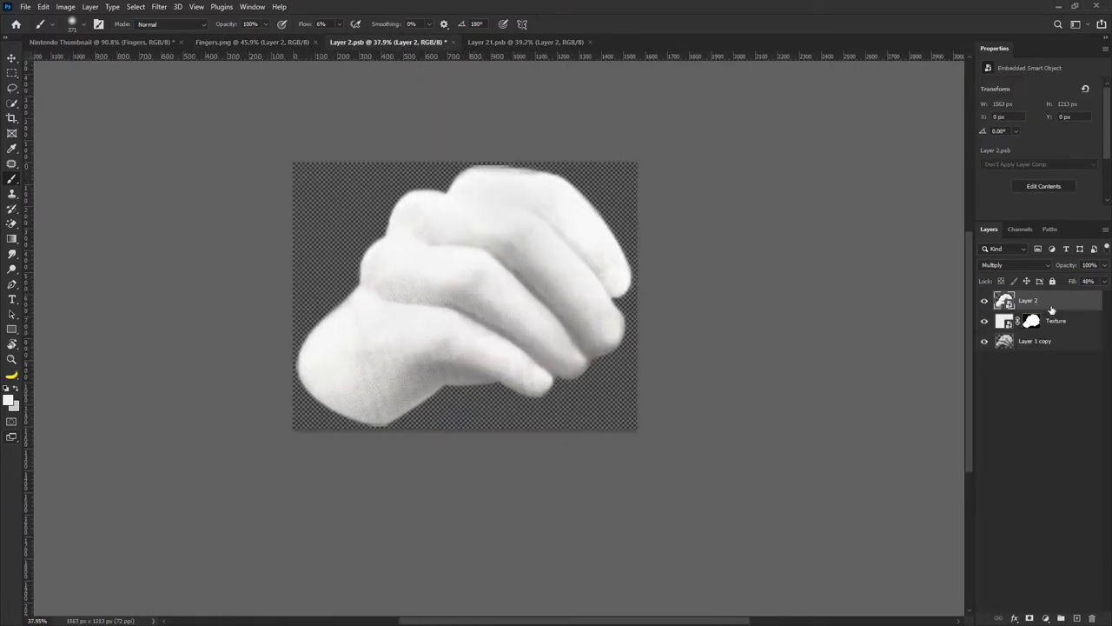
click(1105, 282)
drag(1075, 294, 1087, 297)
scroll(651, 264, down, 3)
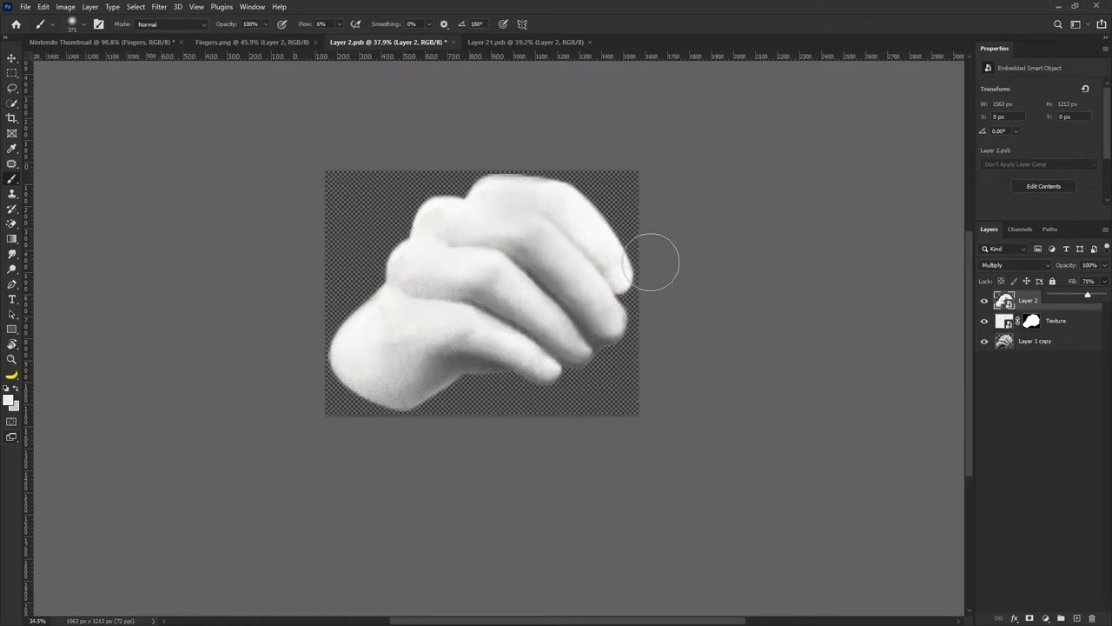
scroll(626, 295, up, 2)
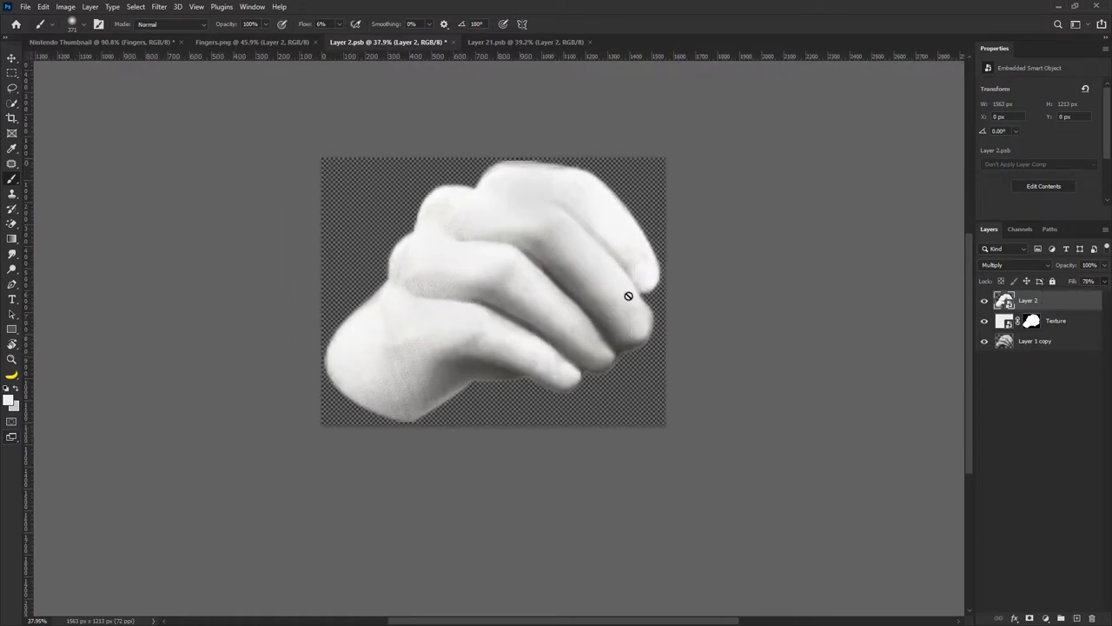
Save the nested glove documents up through Fingers.png and return to the Nintendo Thumbnail document.
click(275, 39)
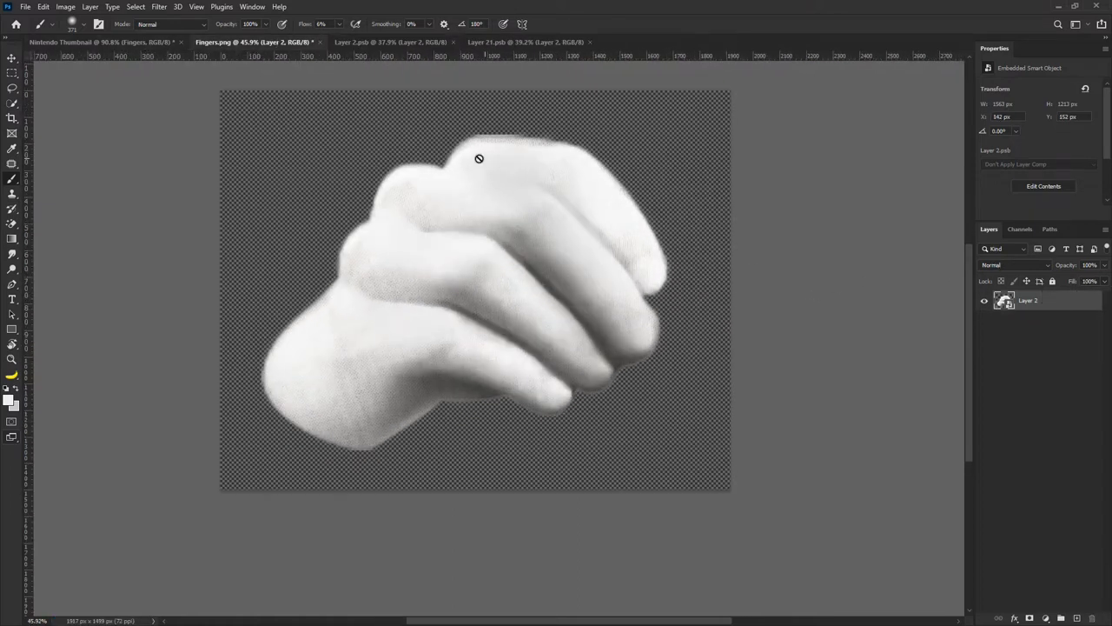
click(69, 41)
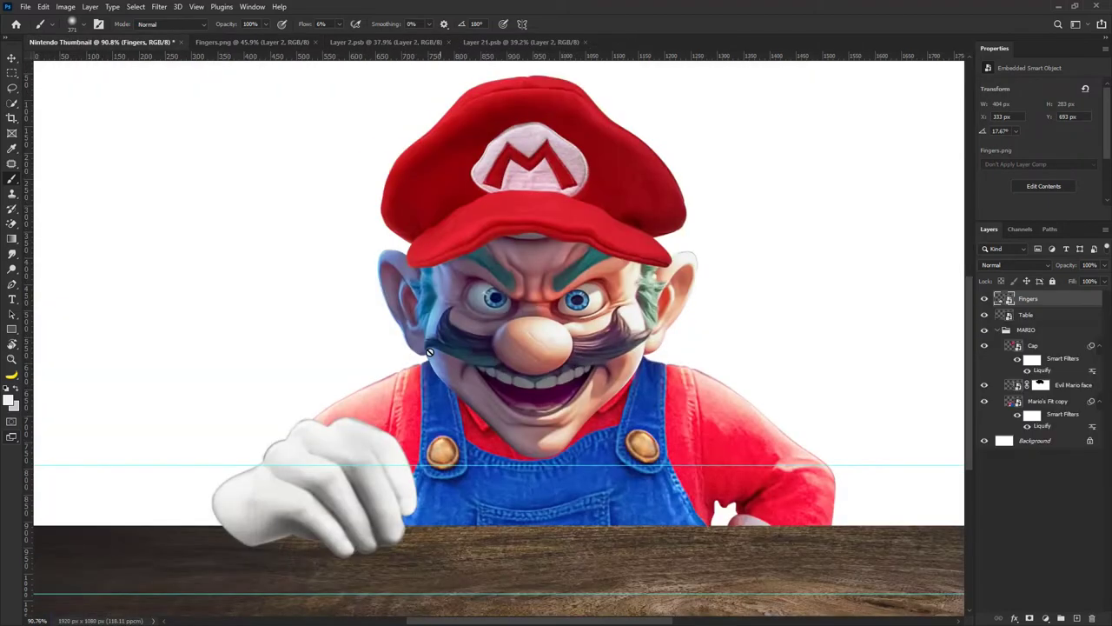
scroll(505, 455, up, 4)
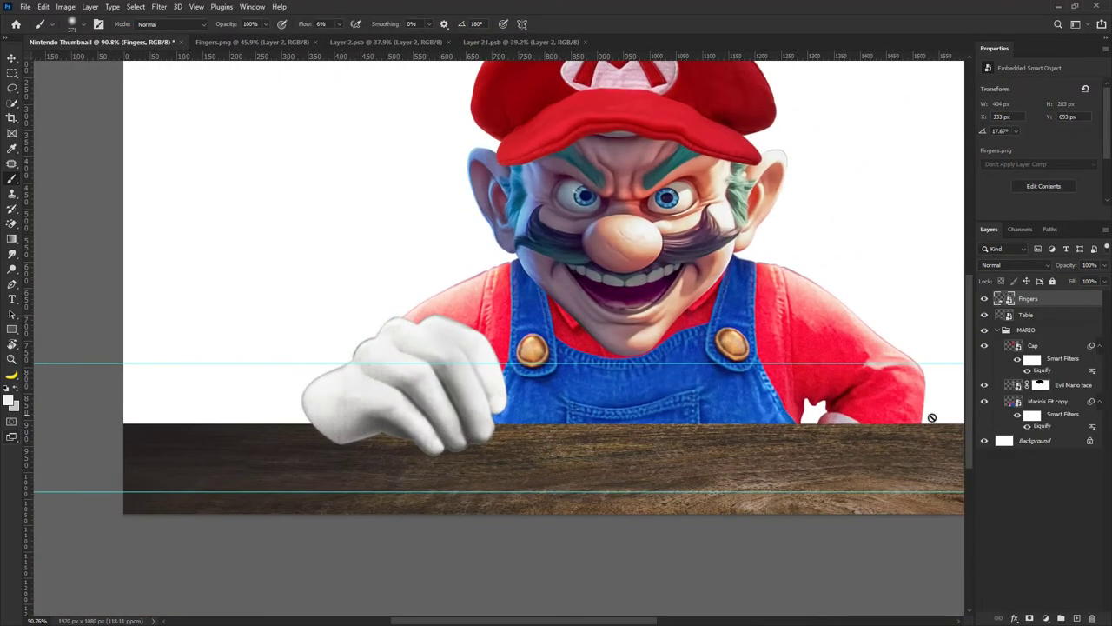
Open the Fingers layer in Liquify and reshape the knuckle outline and the index finger's outer edge with a size 84 warp brush.
click(157, 7)
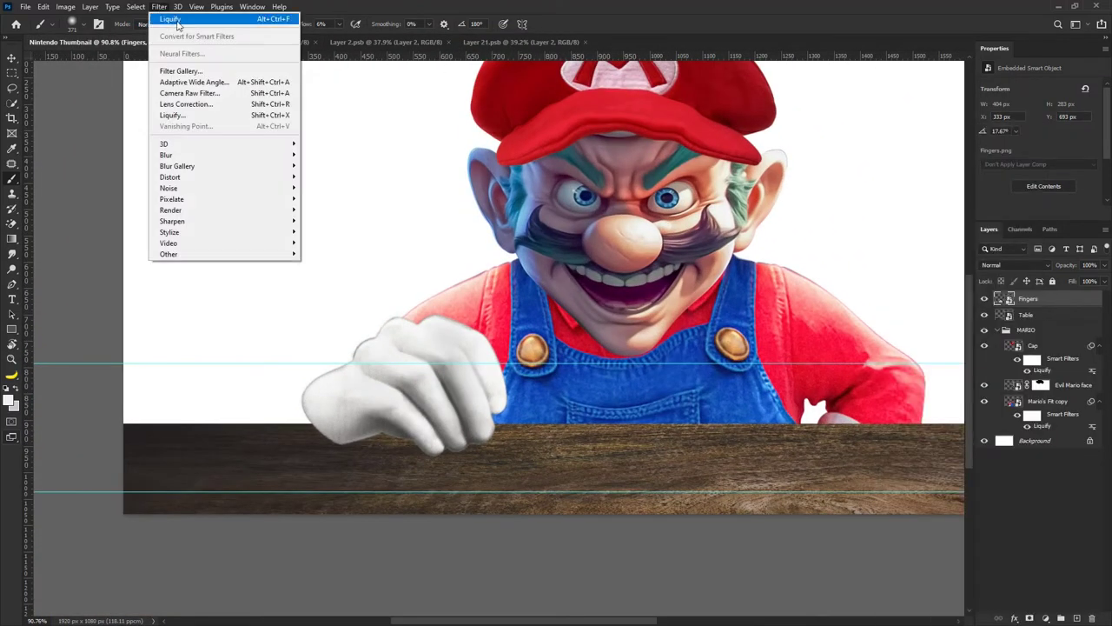
click(177, 19)
scroll(414, 427, up, 5)
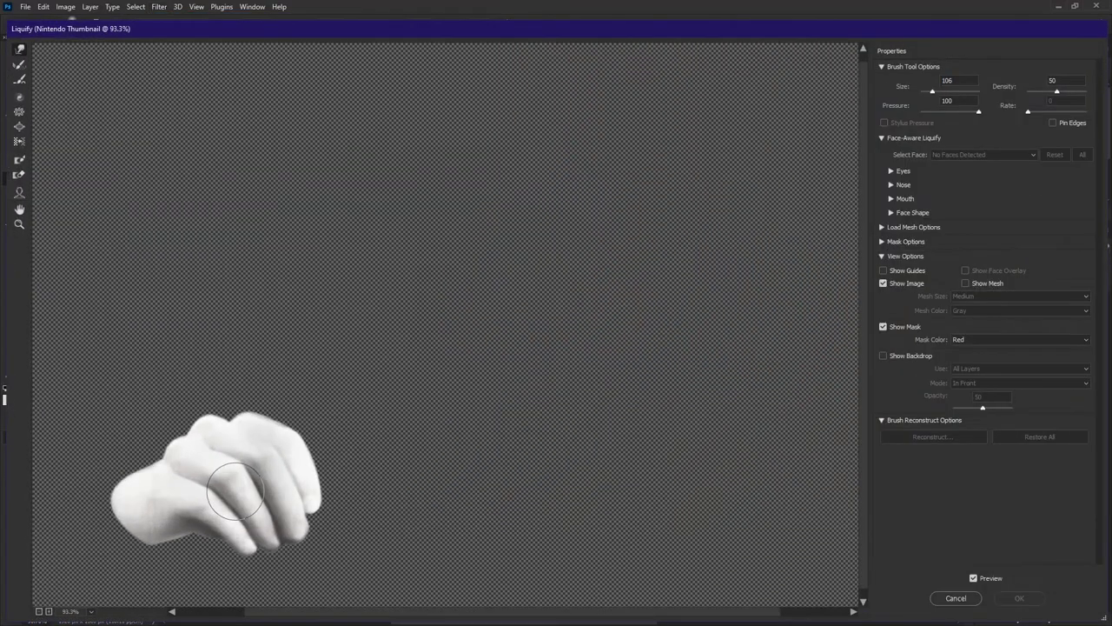
scroll(307, 356, up, 2)
mouse_move(232, 395)
mouse_down()
mouse_move(229, 385)
mouse_move(322, 356)
mouse_move(417, 345)
mouse_move(460, 355)
mouse_move(447, 342)
mouse_move(489, 397)
mouse_move(523, 475)
mouse_up()
alt+right_click(235, 387)
alt+right_click(440, 350)
scroll(513, 452, down, 5)
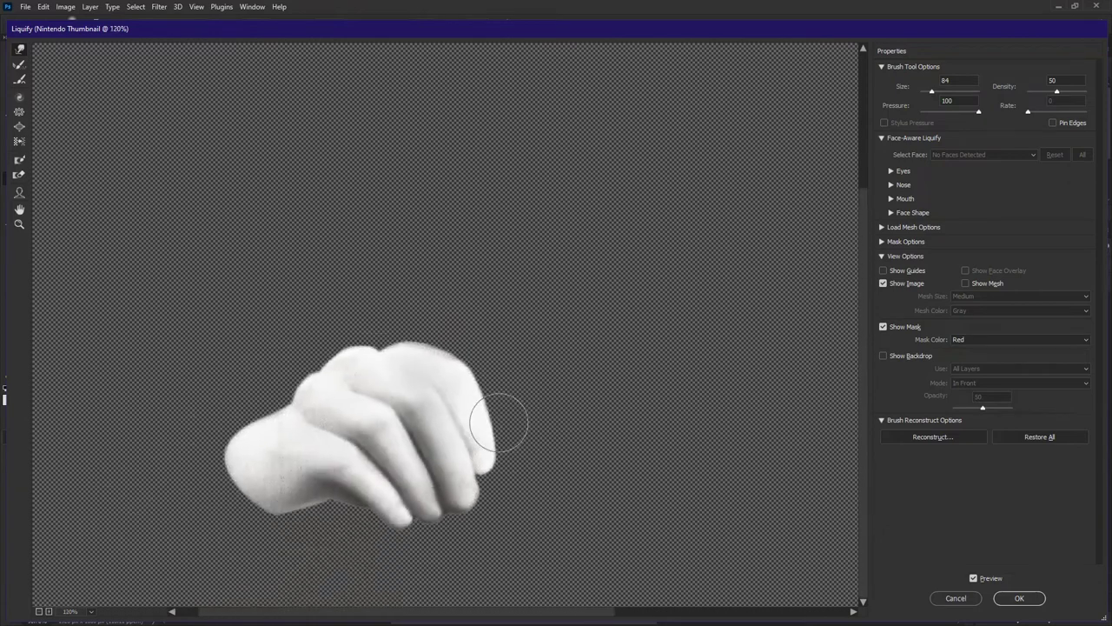
drag(479, 434, 500, 435)
scroll(373, 506, up, 1)
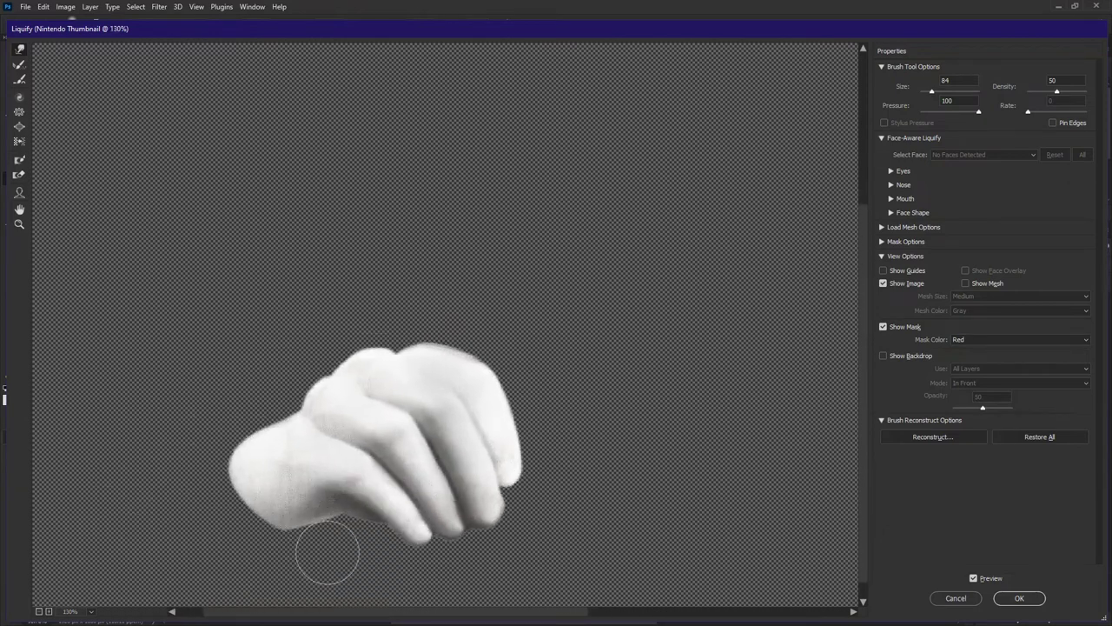
Warp the tips of the little, ring and middle fingers into fuller, rounder shapes using brush sizes between 45 and 84.
scroll(365, 536, up, 1)
drag(386, 424, 416, 355)
scroll(417, 354, up, 1)
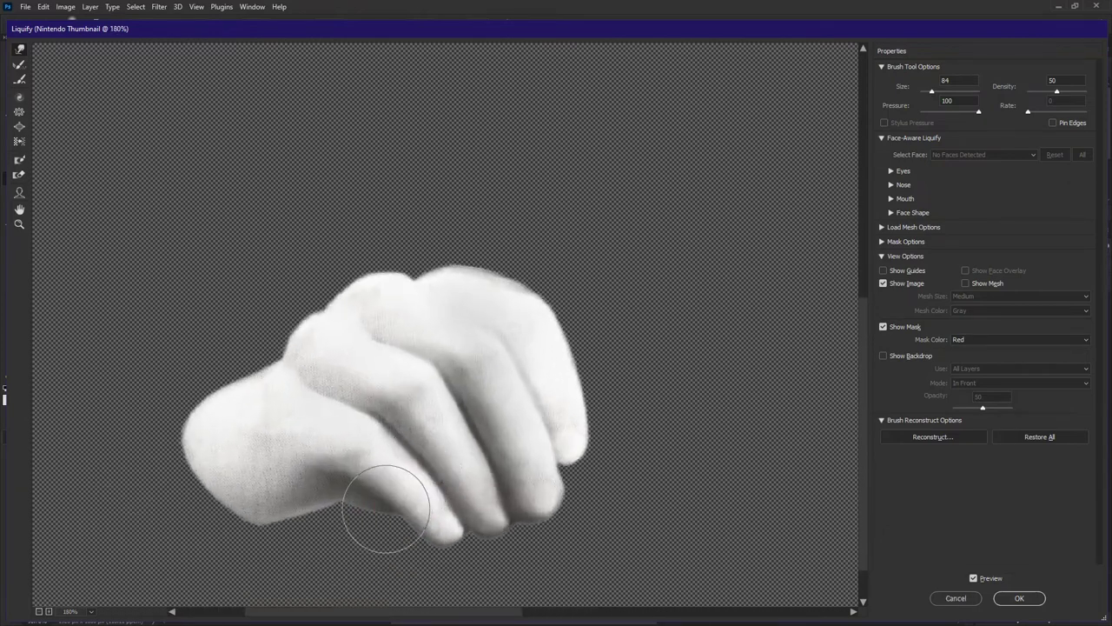
drag(417, 534, 427, 553)
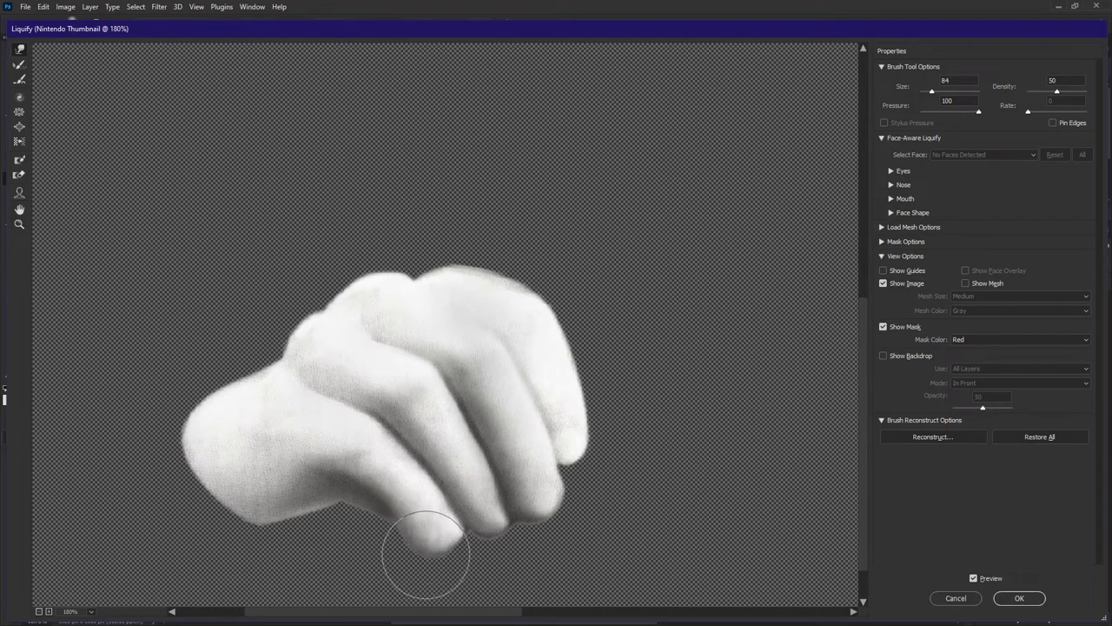
drag(466, 501, 436, 486)
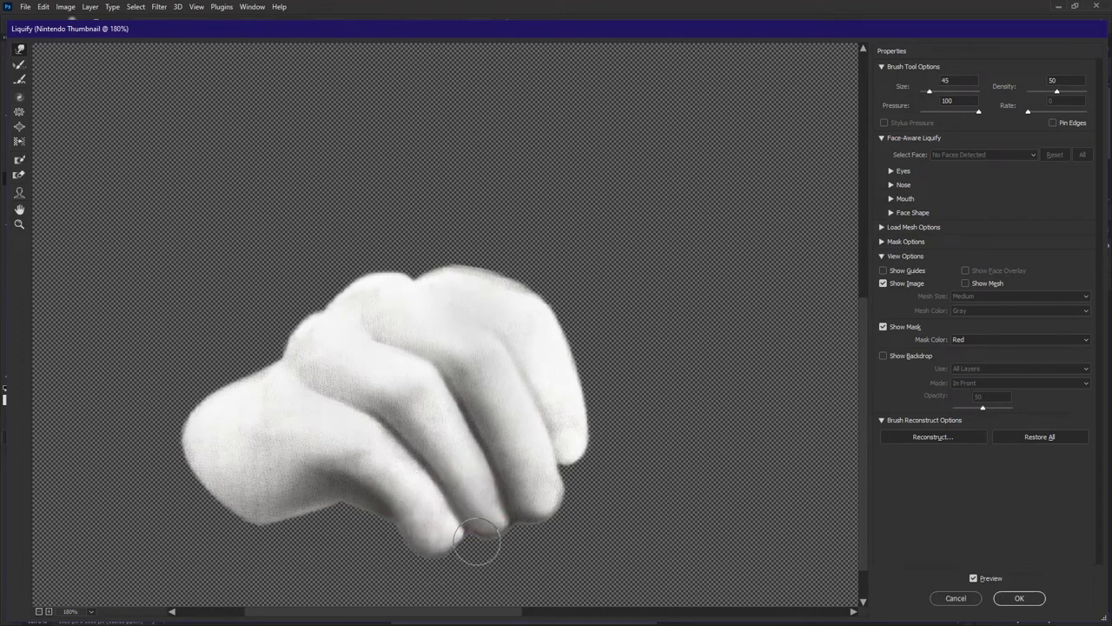
mouse_move(483, 539)
mouse_down()
mouse_move(504, 509)
mouse_move(501, 533)
mouse_up()
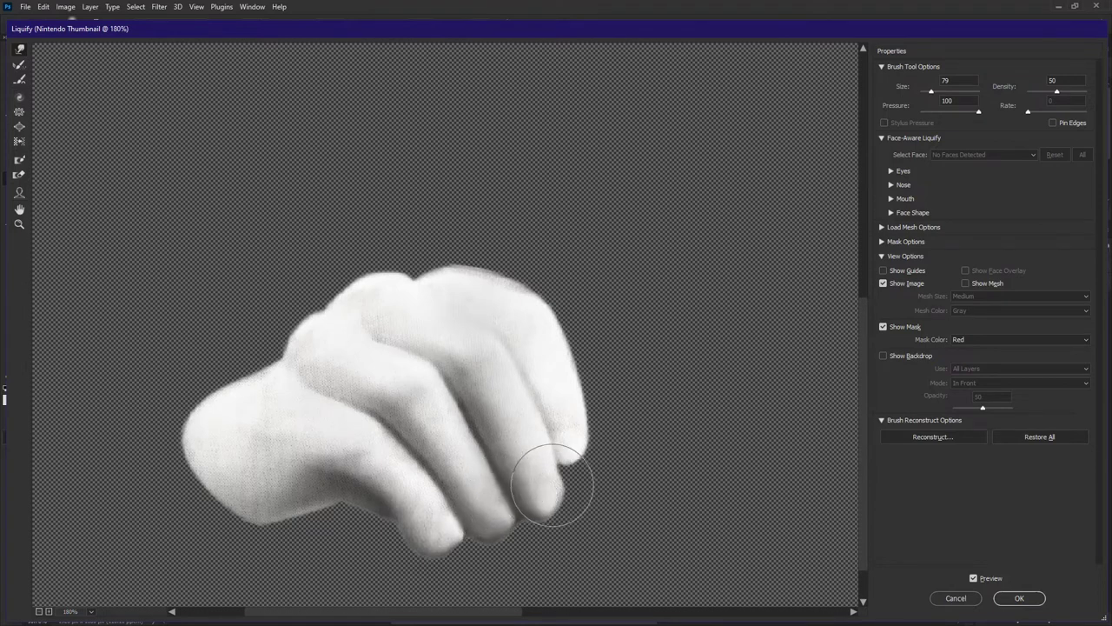
drag(551, 464, 548, 464)
key(ctrl+minus)
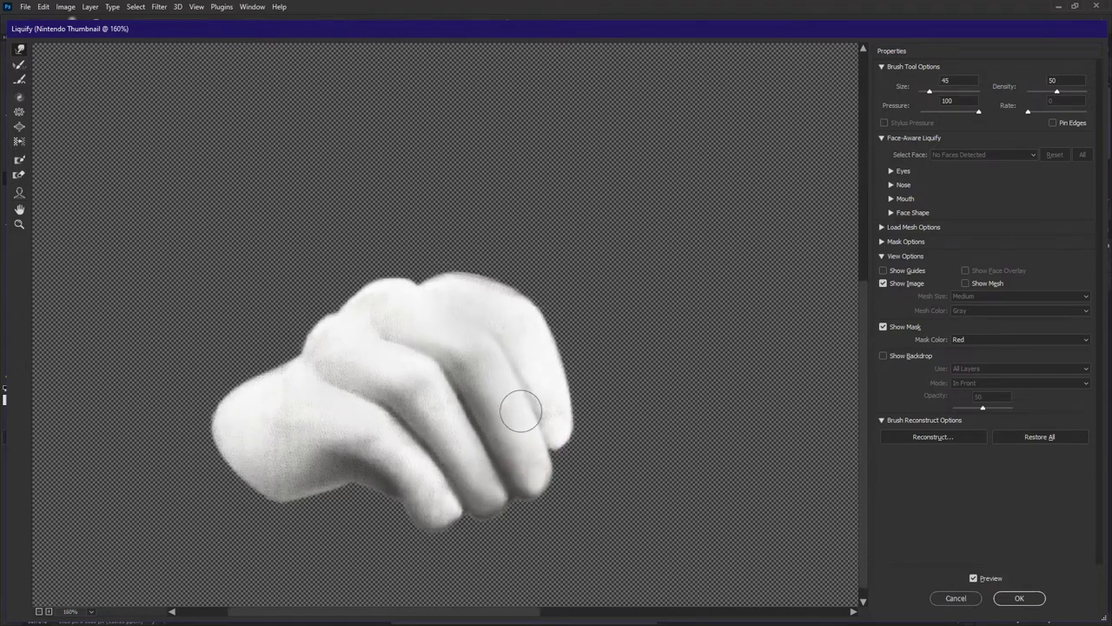
Widen the index finger toward its tip by pushing its outer edge outward with a size 55 warp brush.
drag(593, 372, 551, 372)
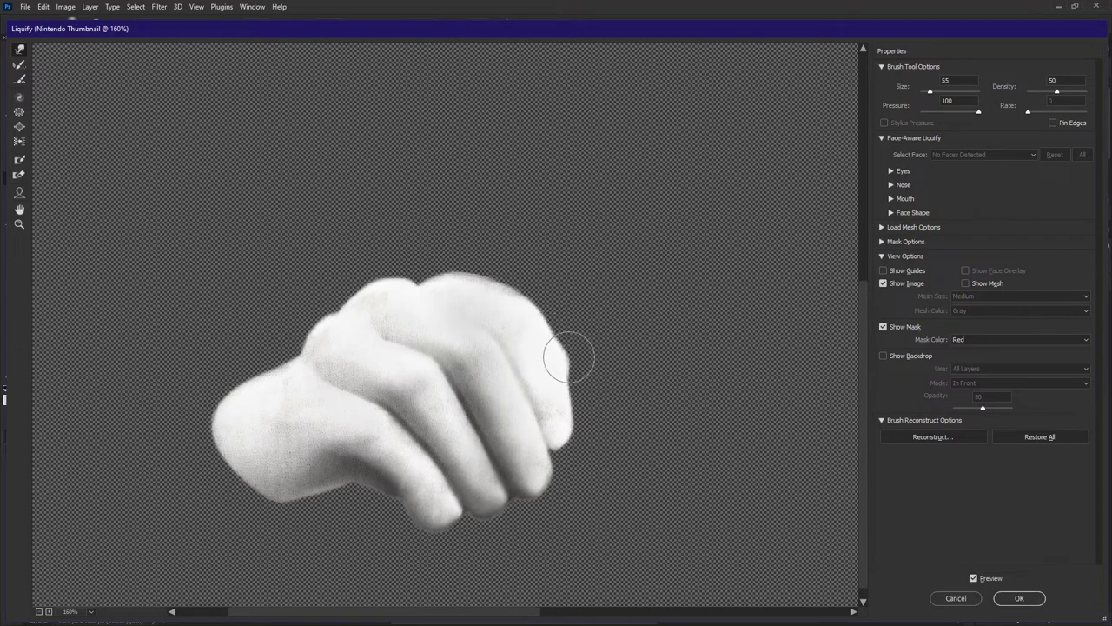
mouse_move(572, 388)
mouse_down()
mouse_move(567, 448)
mouse_move(582, 393)
mouse_move(568, 445)
mouse_move(587, 430)
mouse_move(584, 399)
mouse_move(584, 439)
mouse_move(558, 414)
mouse_up()
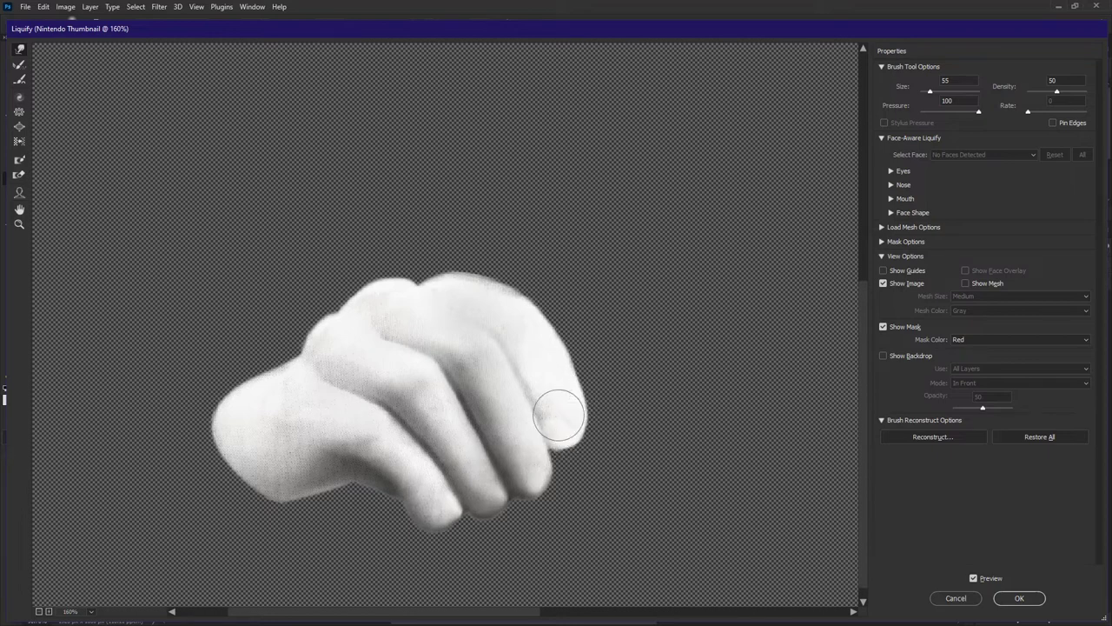
key(ctrl+minus)
scroll(344, 526, up, 3)
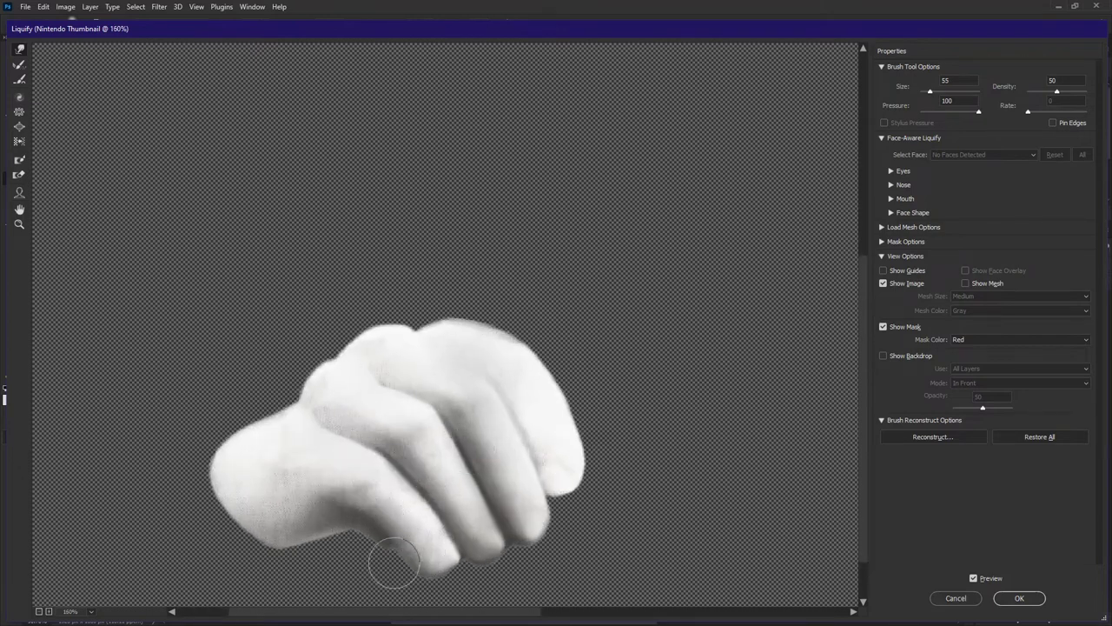
Thicken the little finger's lower edge, refine the remaining finger contours and apply the Liquify changes.
drag(415, 571, 440, 574)
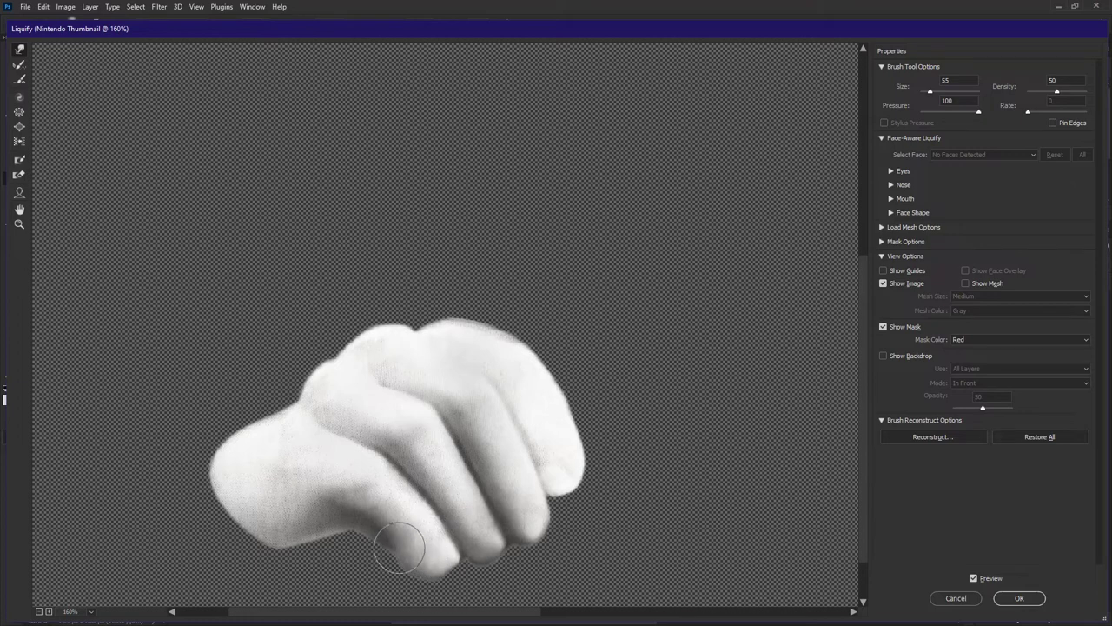
scroll(422, 542, up, 2)
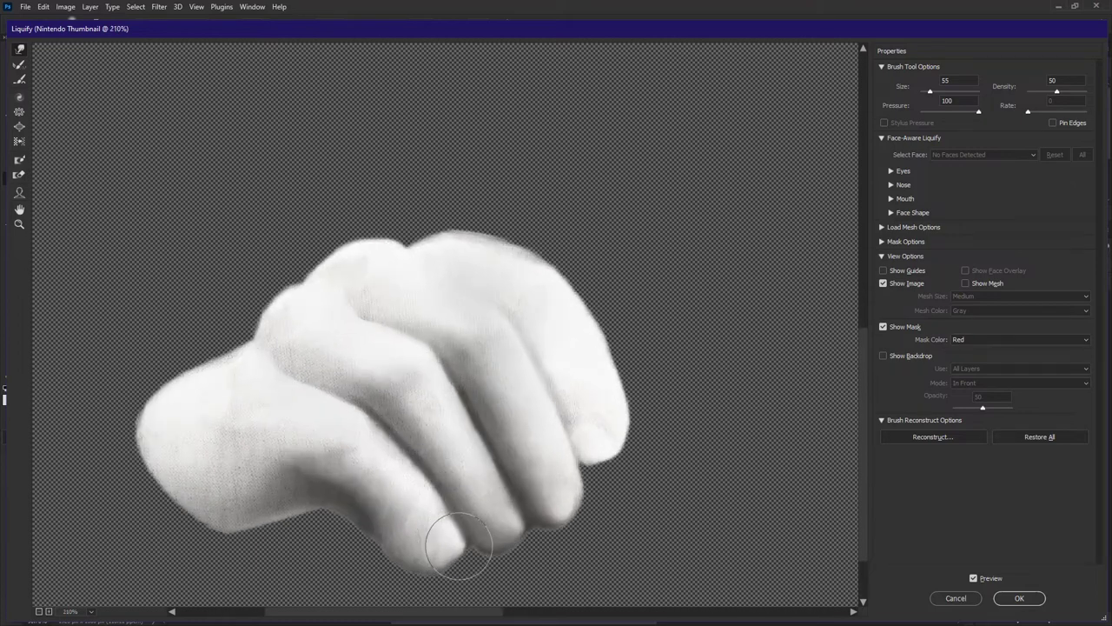
mouse_move(439, 498)
mouse_down()
mouse_move(422, 463)
mouse_move(452, 463)
mouse_move(396, 432)
mouse_move(407, 458)
mouse_move(376, 411)
mouse_move(430, 340)
mouse_move(503, 470)
mouse_move(509, 361)
mouse_move(498, 327)
mouse_move(542, 409)
mouse_move(551, 366)
mouse_move(556, 377)
mouse_move(549, 393)
mouse_move(512, 336)
mouse_move(570, 403)
mouse_move(618, 366)
mouse_move(610, 329)
mouse_move(635, 395)
mouse_up()
click(1020, 598)
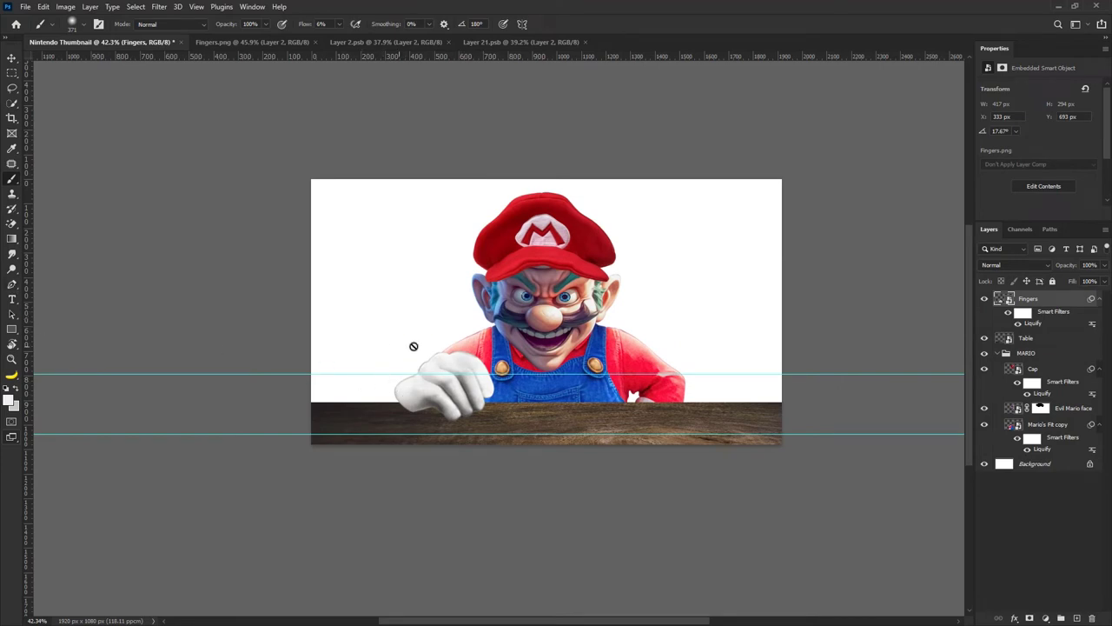
double_click(1009, 300)
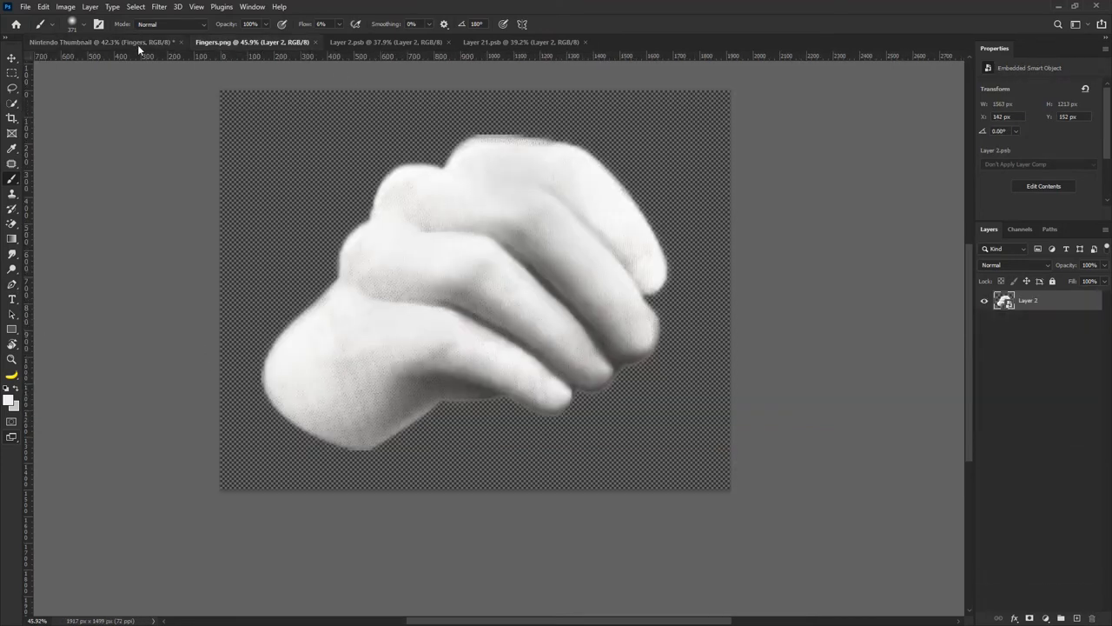
click(138, 44)
key(p)
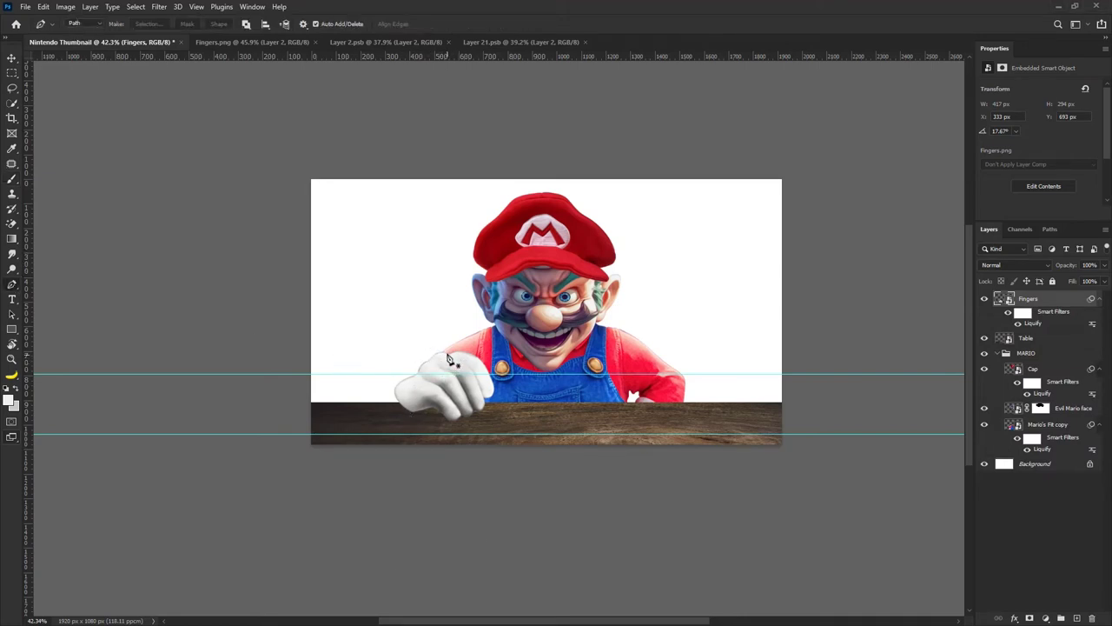
drag(422, 475, 427, 478)
scroll(444, 346, up, 5)
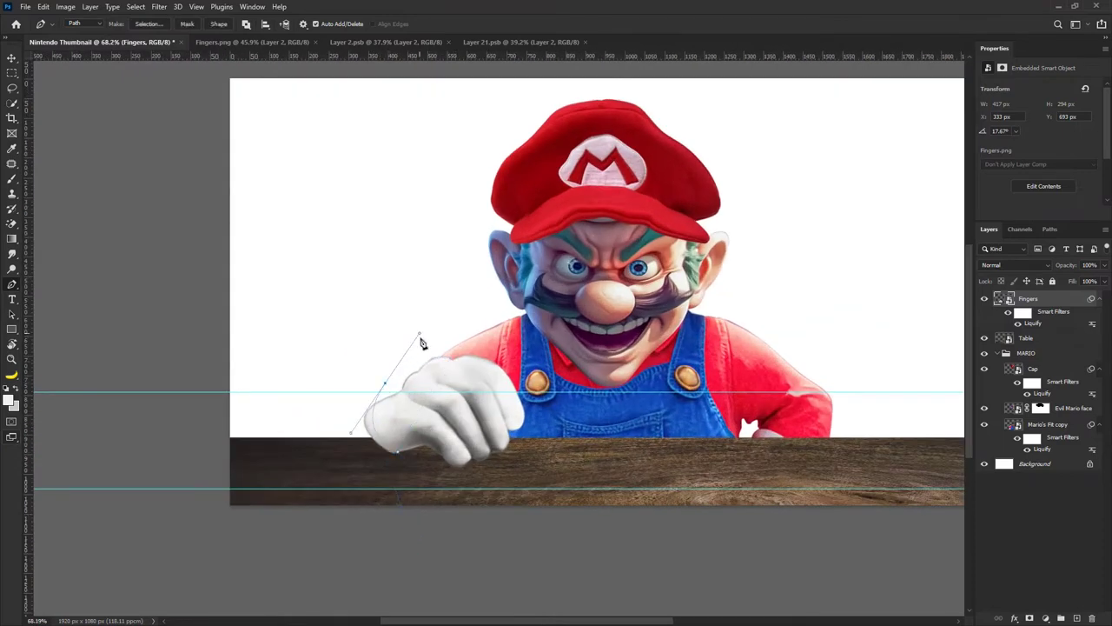
Convert the liquified Fingers layer to a new smart object and open its contents.
right_click(1041, 303)
click(956, 271)
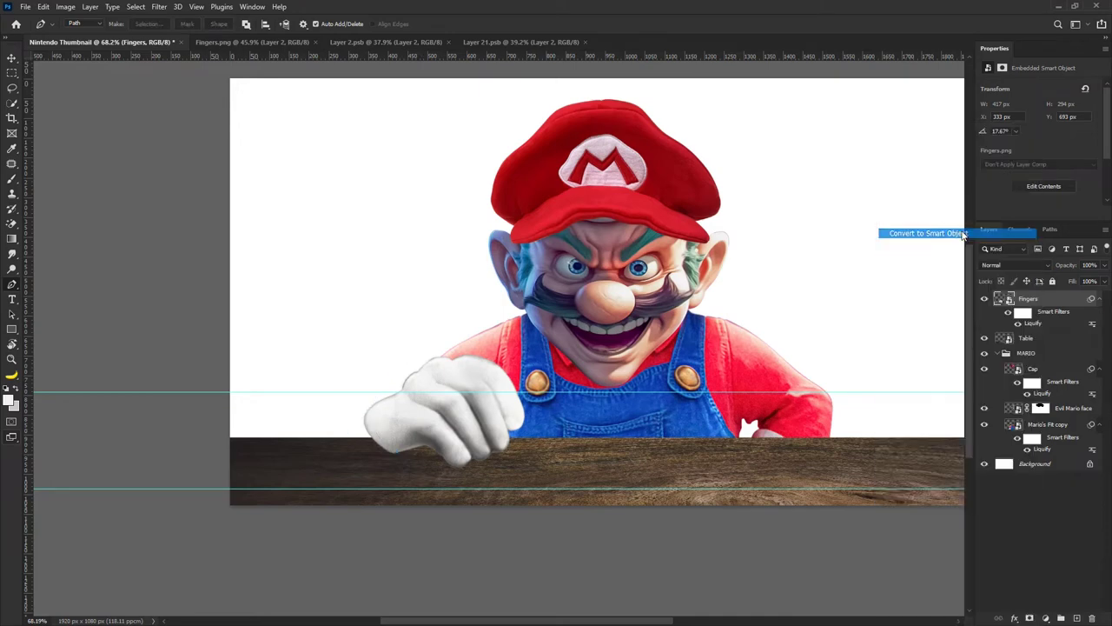
double_click(1009, 300)
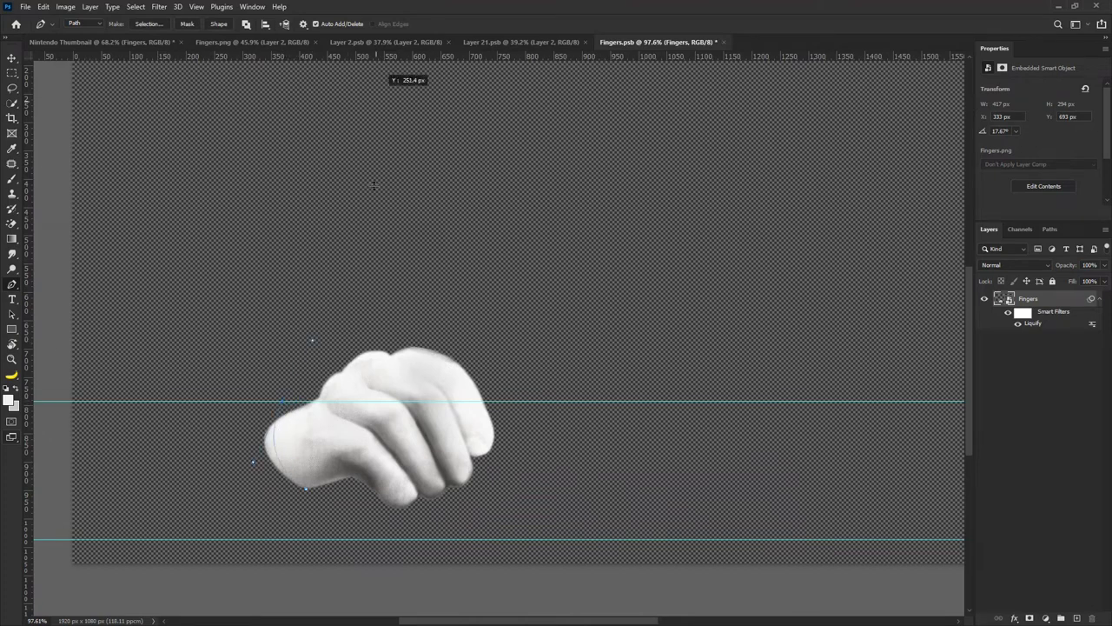
Draw a closed Pen path from the wrist's underside, bulging above the back of the hand and returning across the knuckles.
drag(373, 184, 374, 94)
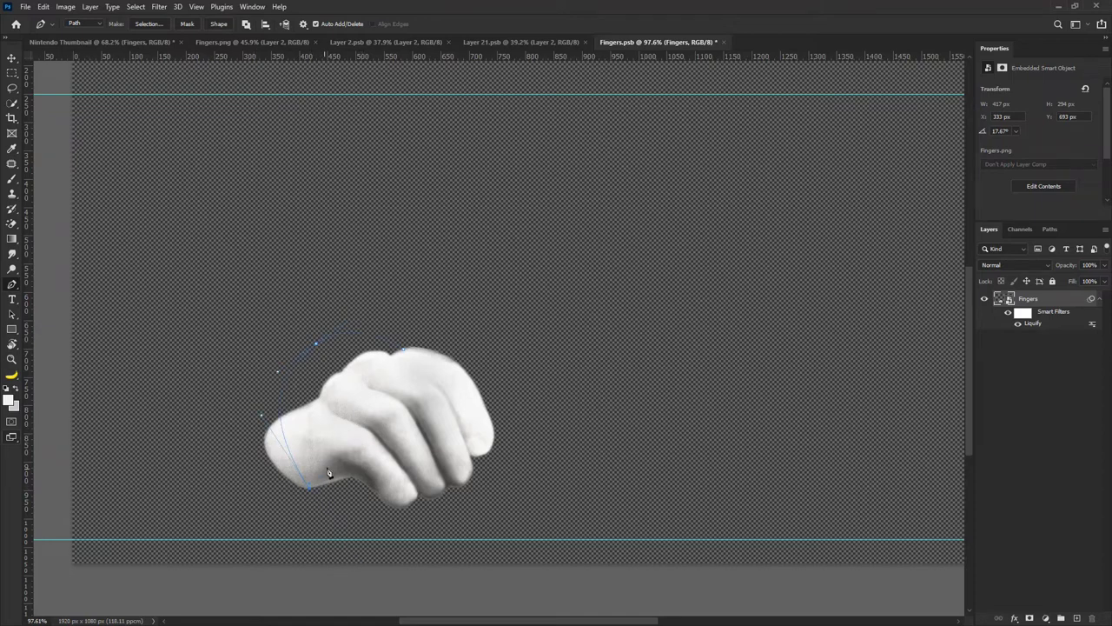
click(1061, 350)
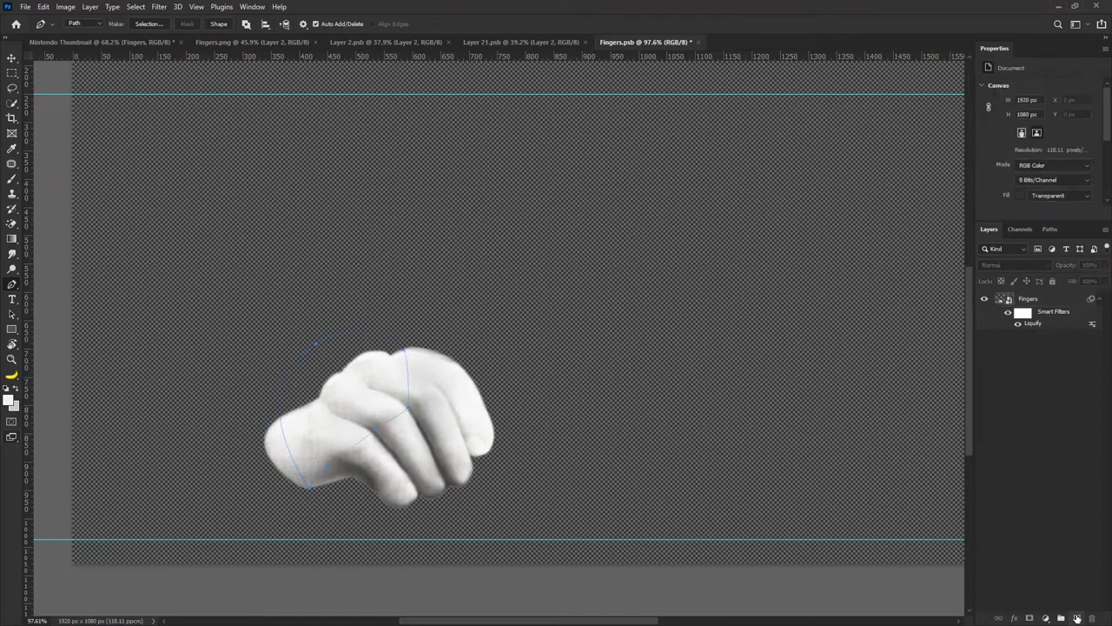
Add a new layer beneath Fingers and fill the closed path on it with white at 100% opacity.
click(1078, 618)
drag(1035, 301, 1042, 346)
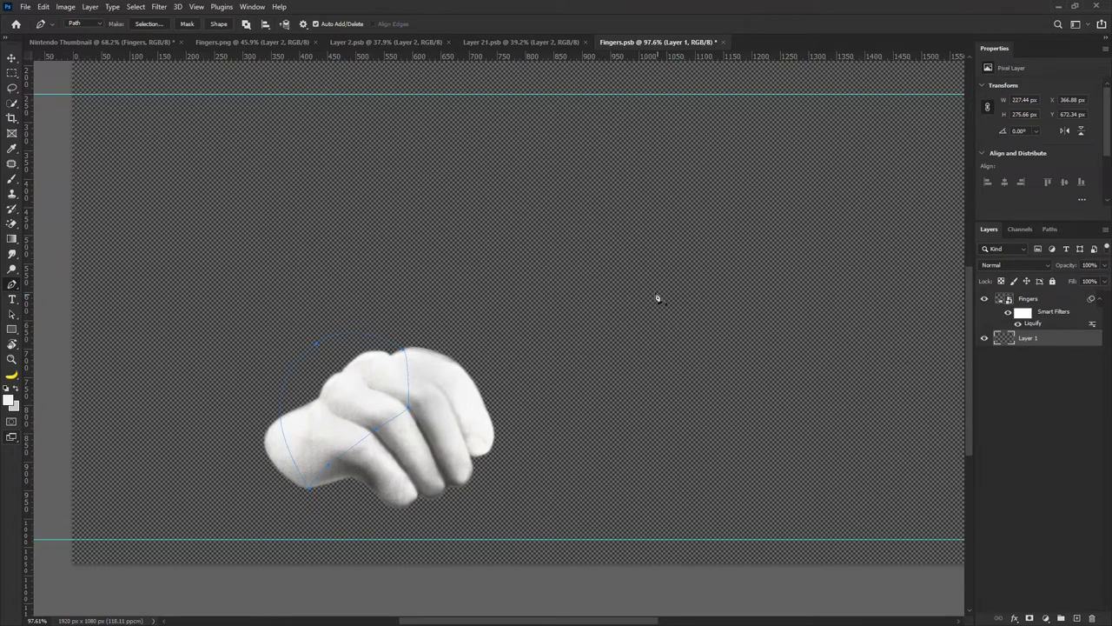
right_click(354, 385)
click(403, 189)
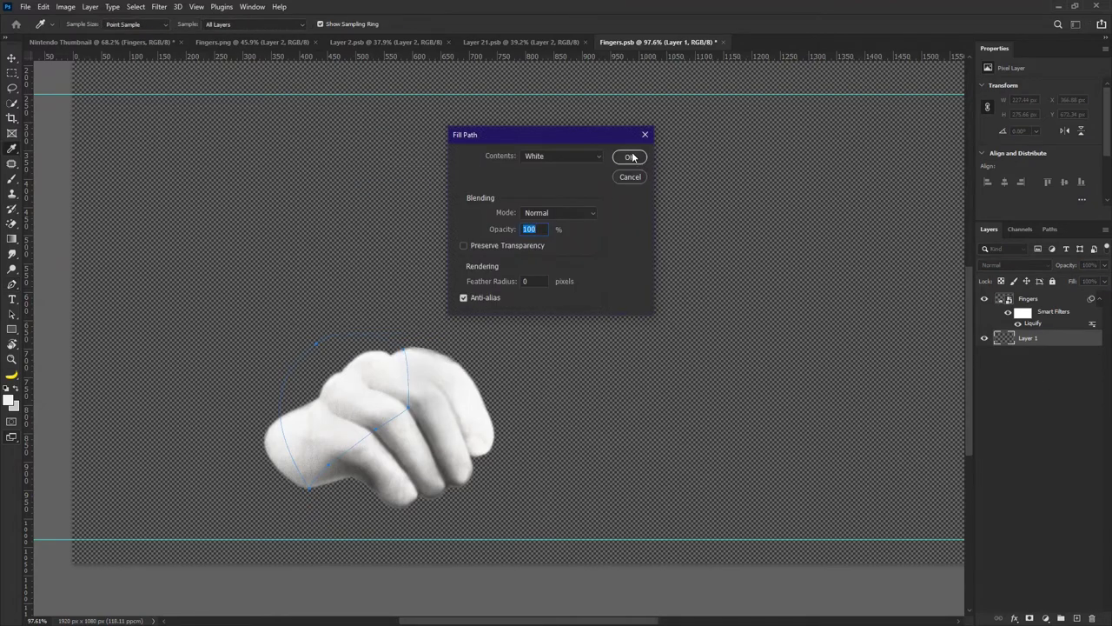
key(Return)
click(12, 60)
scroll(393, 334, down, 1)
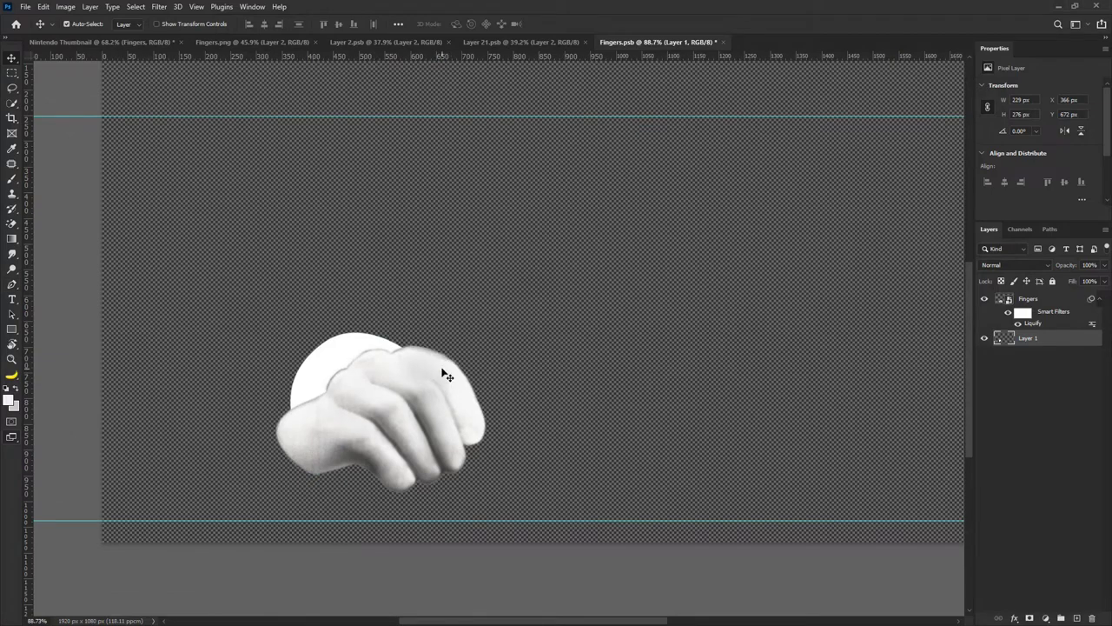
Reopen Liquify on the Fingers layer and smooth the notches between the knuckles with size 105 and 65 brushes.
click(1034, 324)
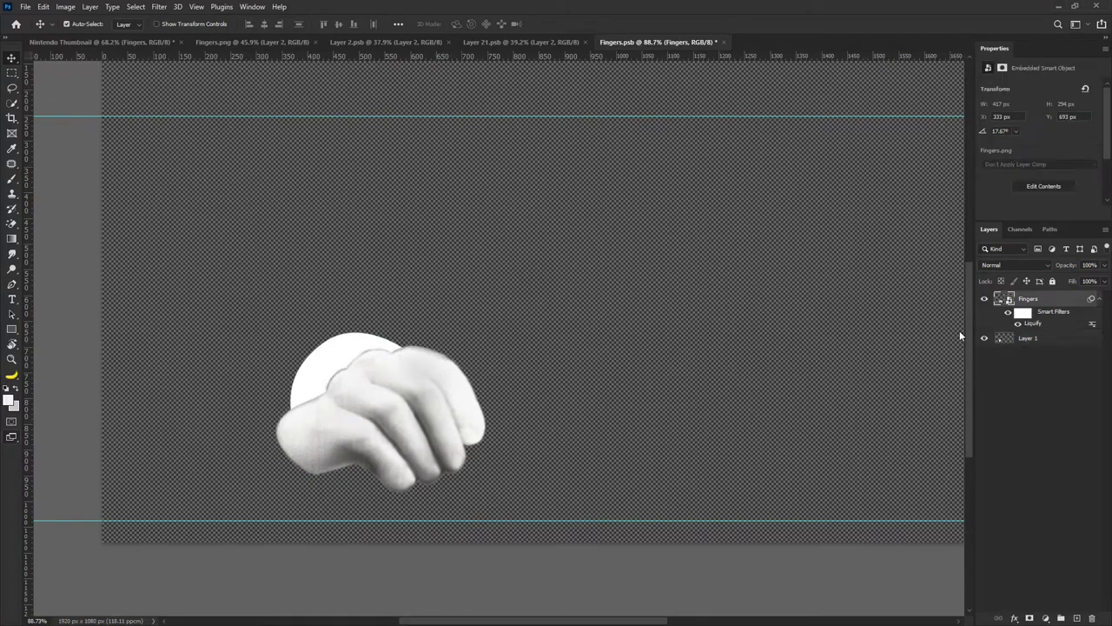
key(ctrl+shift+x)
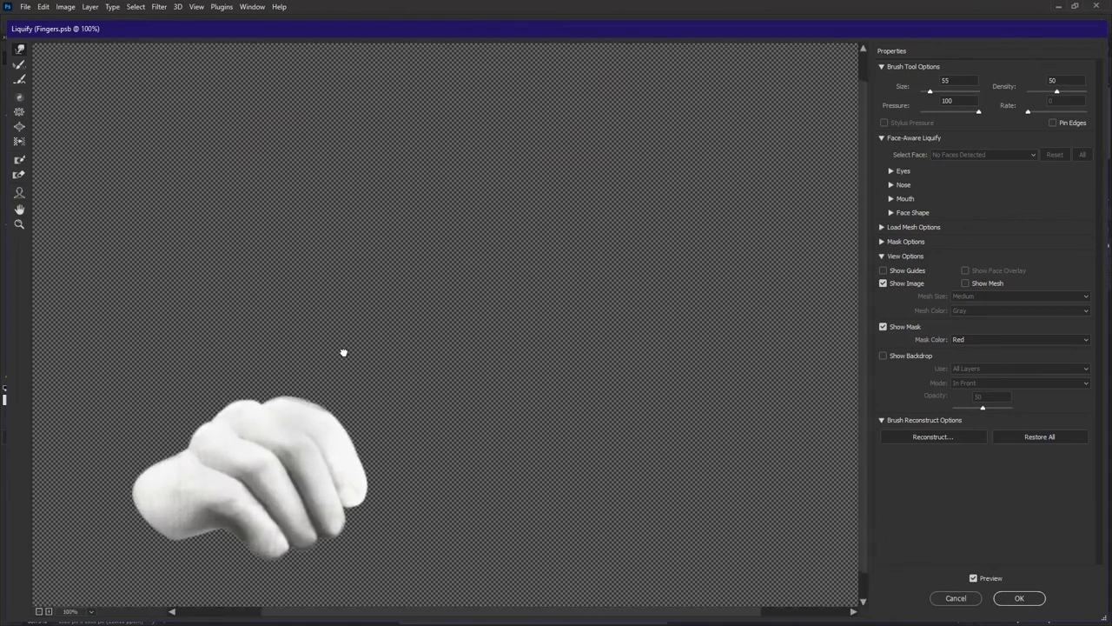
mouse_move(350, 397)
mouse_down()
mouse_move(370, 398)
mouse_move(339, 407)
mouse_move(351, 405)
mouse_up()
drag(273, 457, 261, 465)
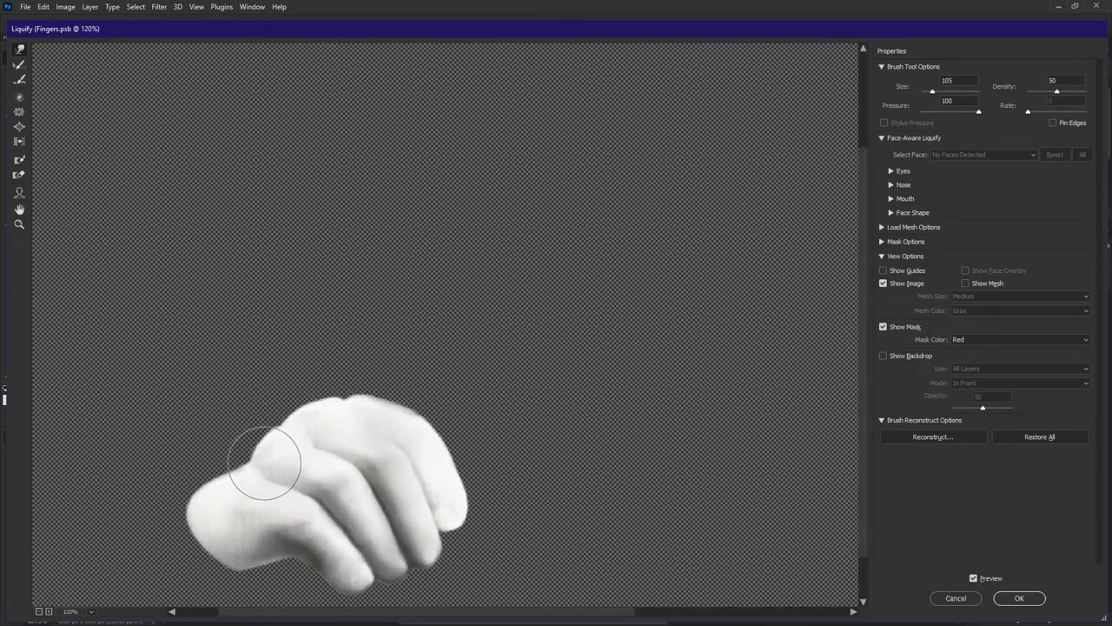
alt+right_click(281, 427)
drag(283, 426, 282, 425)
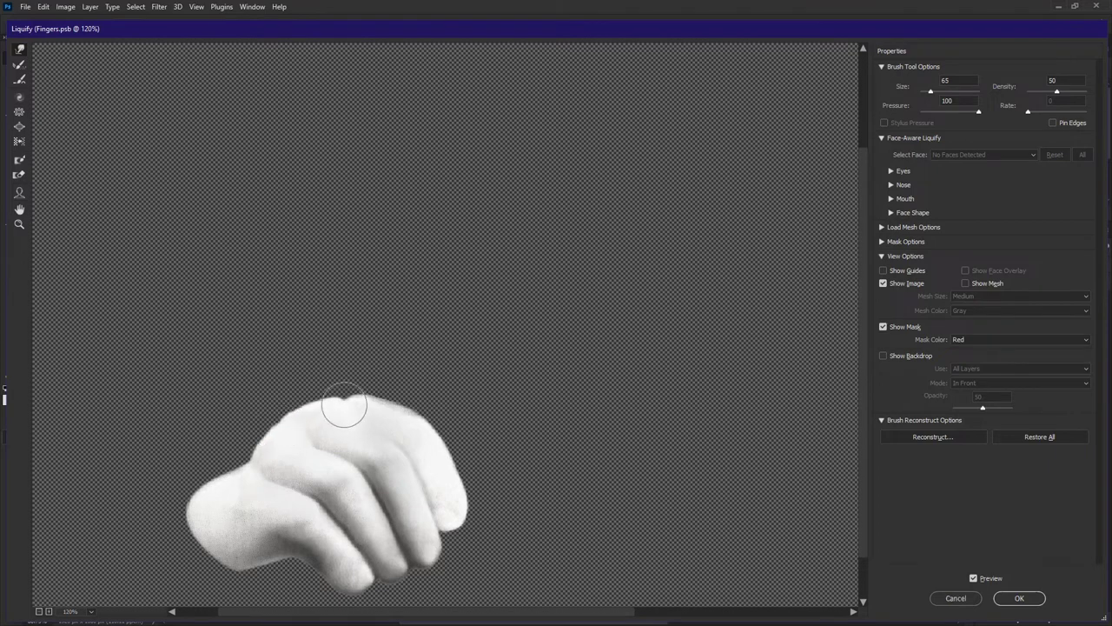
Even out the uppermost knuckle contour using size 65, 19 and 157 warp brushes, and apply the Liquify changes.
drag(344, 405, 353, 397)
scroll(346, 397, up, 3)
drag(298, 433, 268, 435)
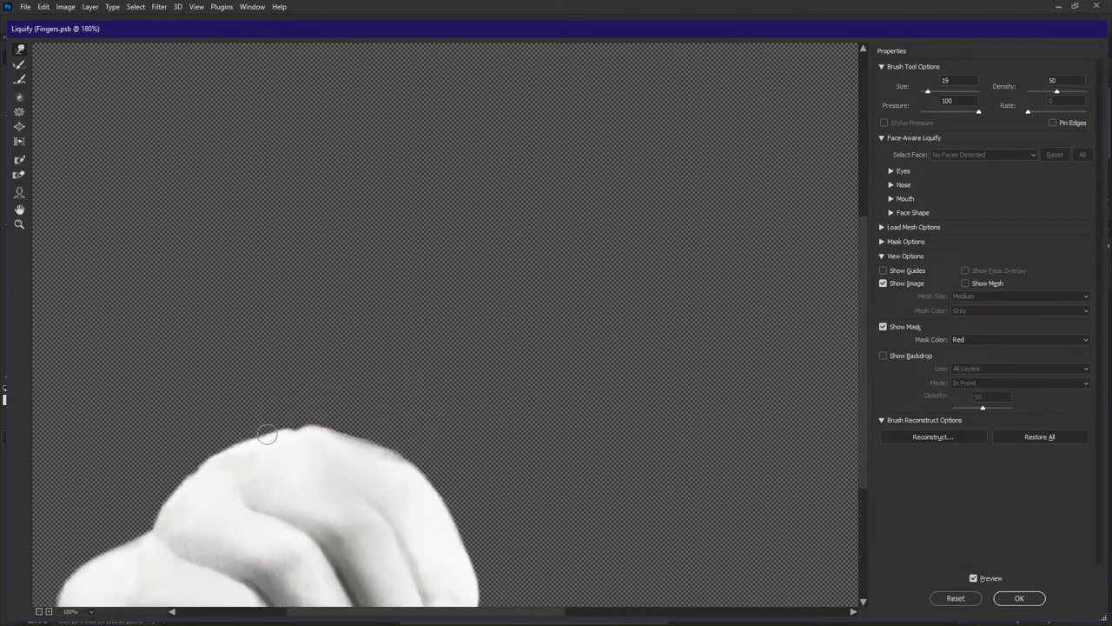
scroll(298, 427, down, 2)
drag(365, 397, 408, 379)
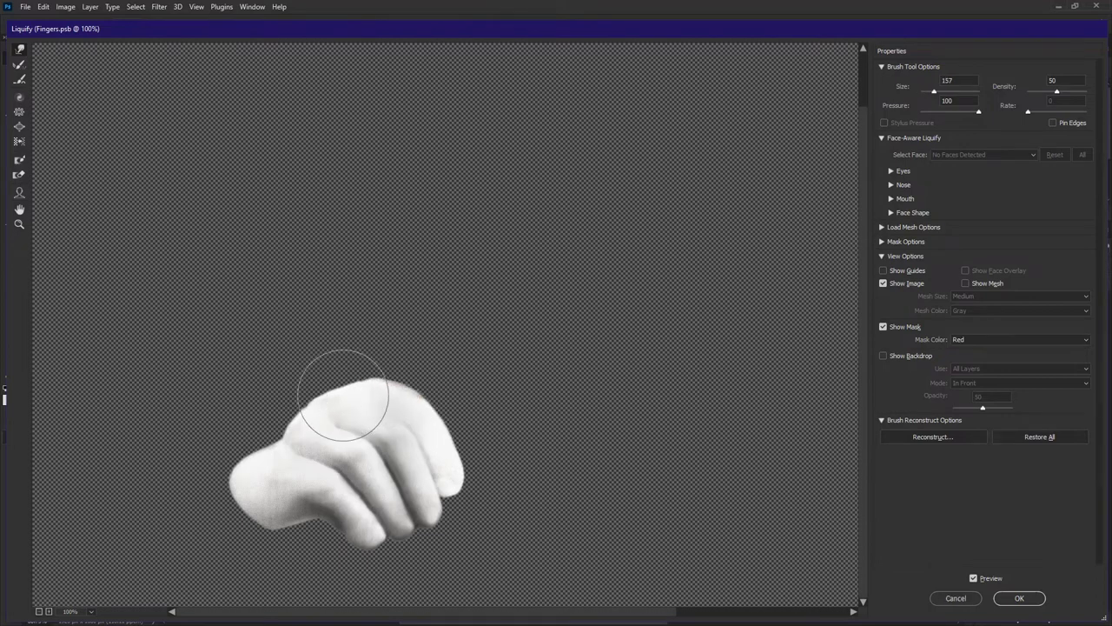
mouse_move(275, 432)
mouse_down()
mouse_move(301, 395)
mouse_move(343, 374)
mouse_up()
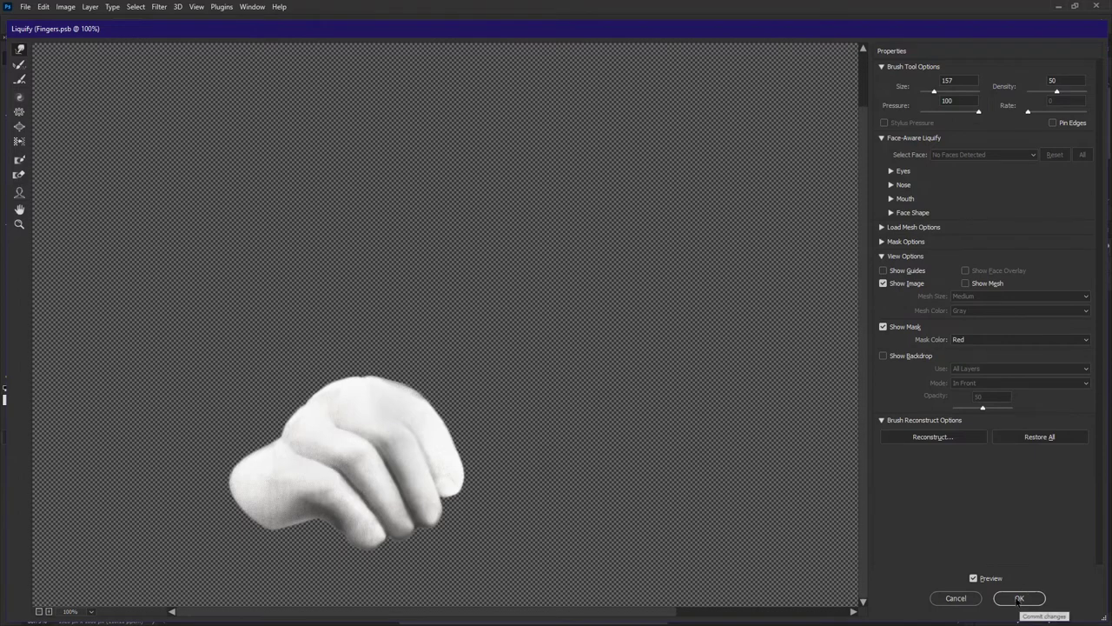
click(1019, 598)
Scale the white back-of-hand shape up to about 122.7% with Free Transform.
click(362, 368)
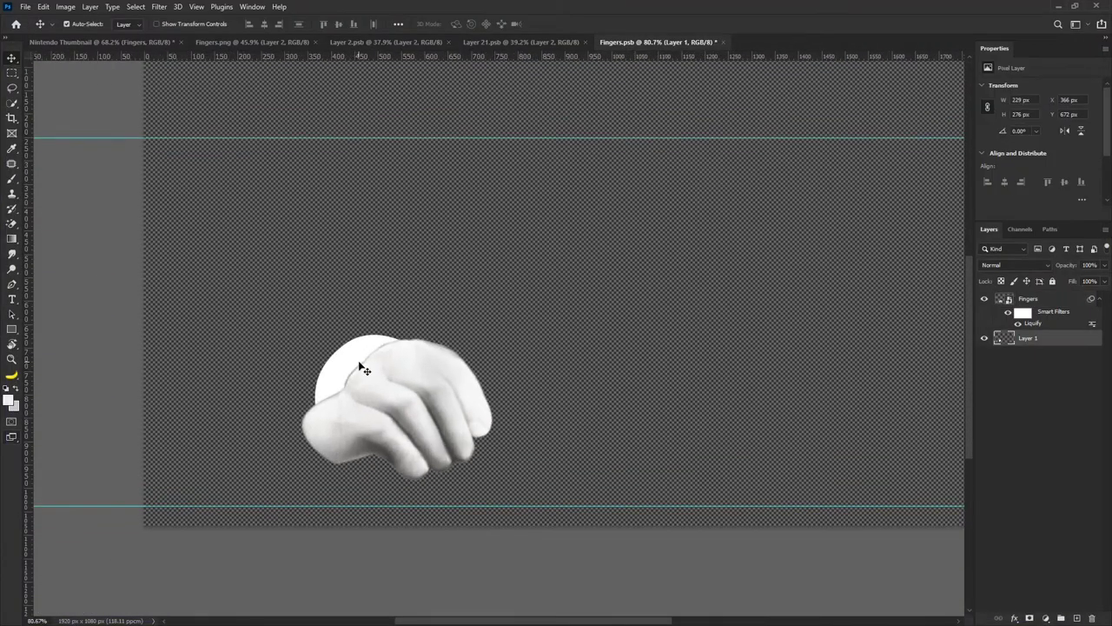
key(ctrl+t)
mouse_move(422, 330)
mouse_down()
mouse_move(437, 315)
mouse_move(407, 325)
mouse_move(430, 324)
mouse_up()
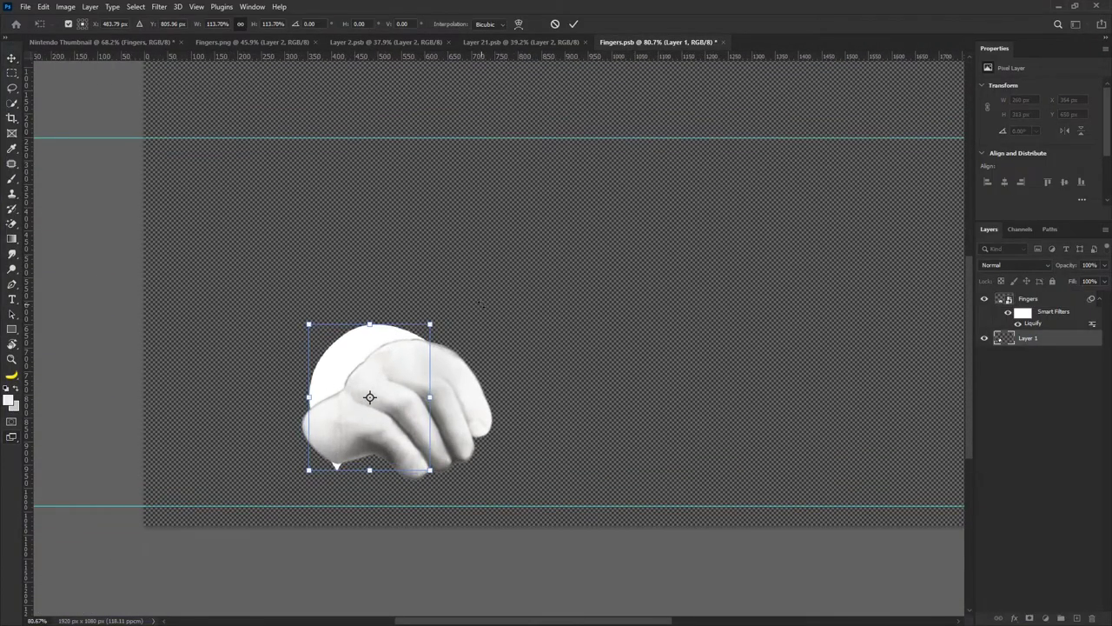
drag(309, 398, 299, 398)
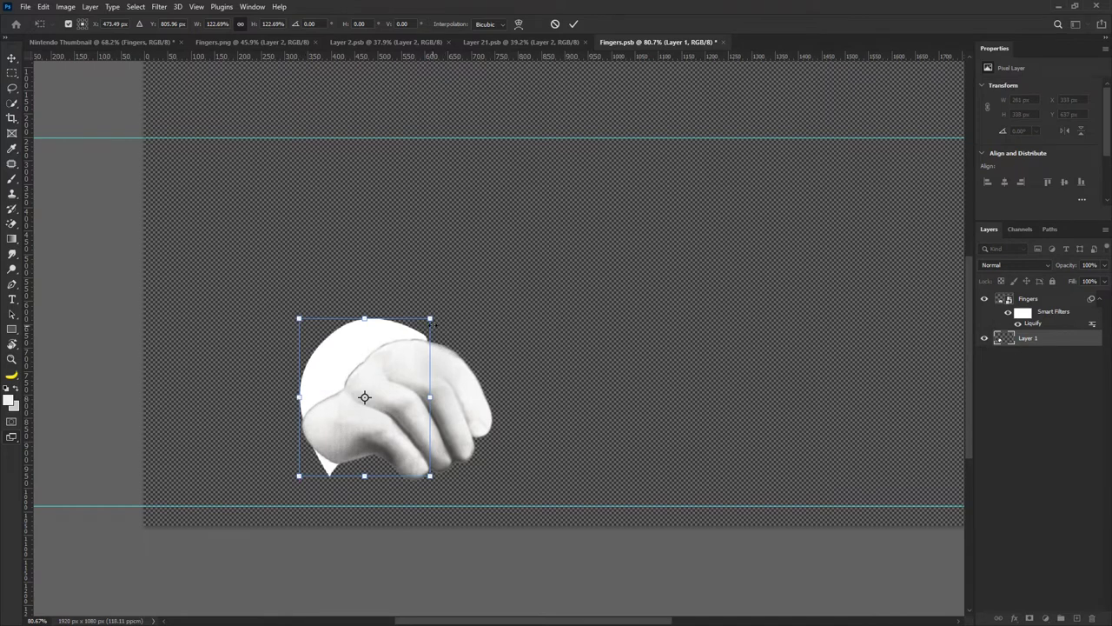
Warp the white shape into a smooth dome hugging the wrist and knuckles, tucking its lower point behind the hand.
right_click(399, 341)
click(452, 418)
drag(430, 320, 439, 332)
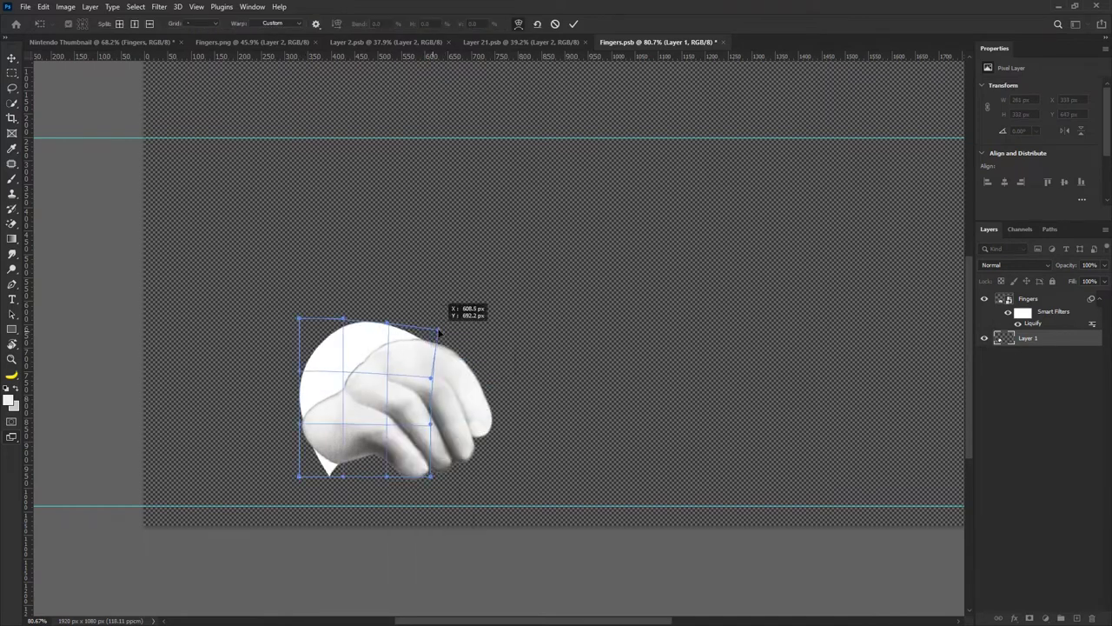
drag(299, 318, 311, 355)
drag(322, 472, 287, 450)
drag(327, 349, 411, 316)
drag(426, 429, 376, 408)
drag(334, 326, 330, 327)
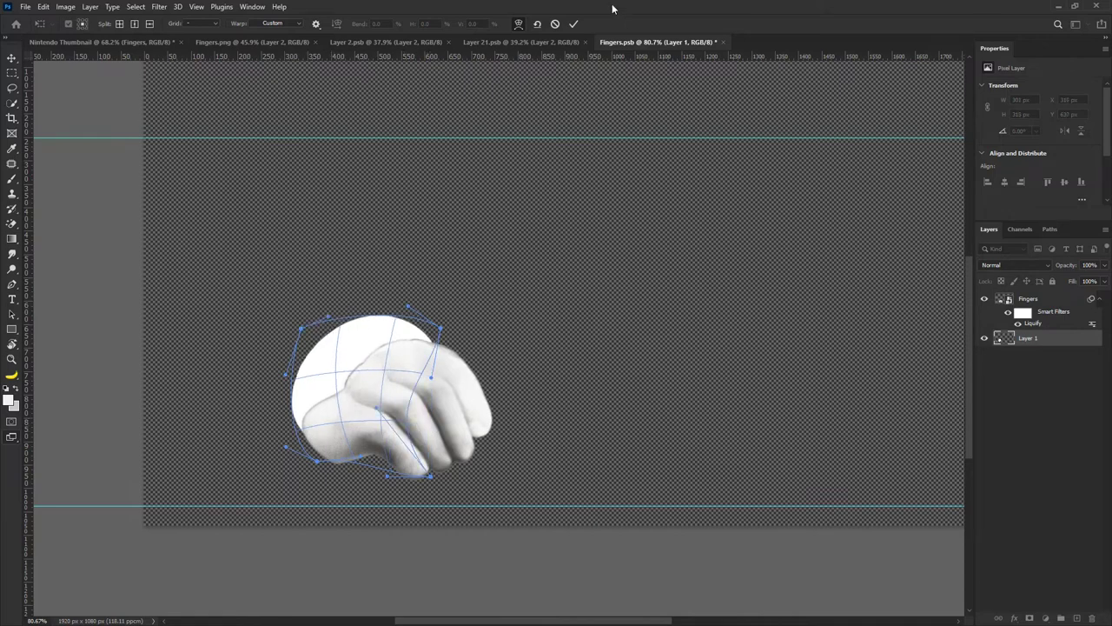
click(574, 23)
Add a dark grey Solid Color fill layer at the bottom of the layer stack as a backdrop.
click(1070, 545)
click(1046, 618)
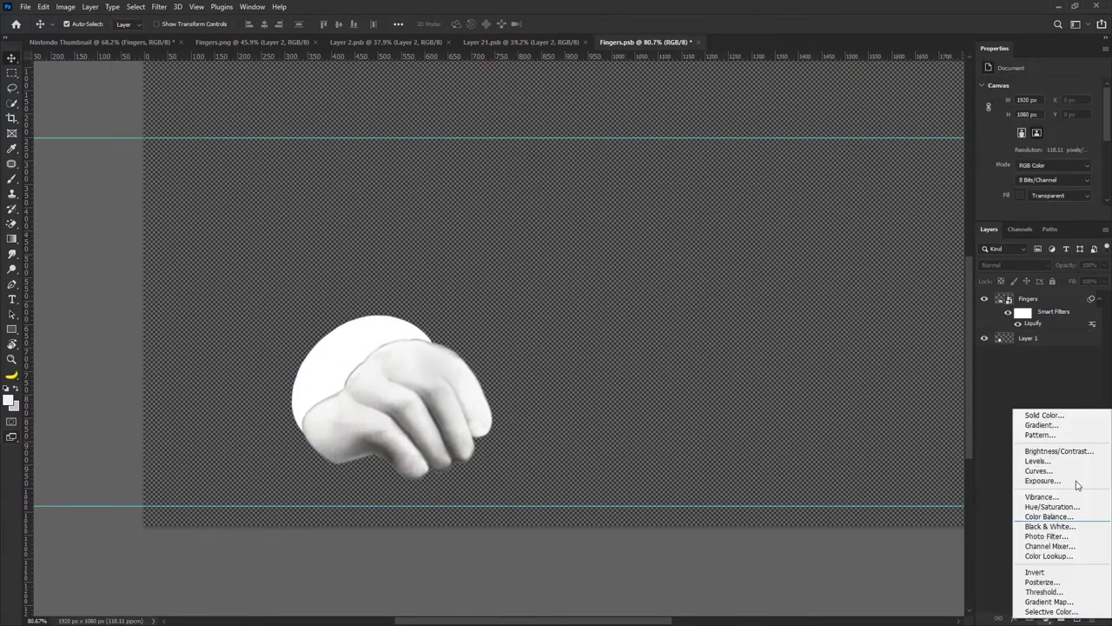
click(1043, 415)
click(446, 384)
click(706, 256)
drag(1059, 298, 1052, 422)
key(v)
scroll(372, 363, down, 1)
Check the open hand documents for the one containing the glove's fabric texture, closing Layer 2.psb along the way.
click(536, 42)
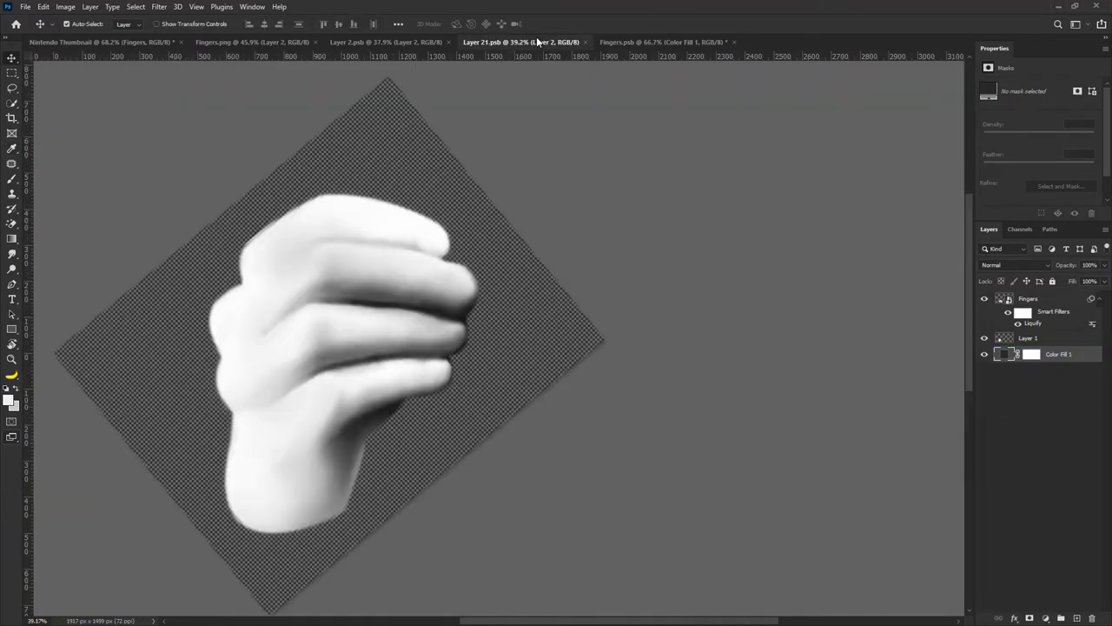
click(391, 42)
click(278, 44)
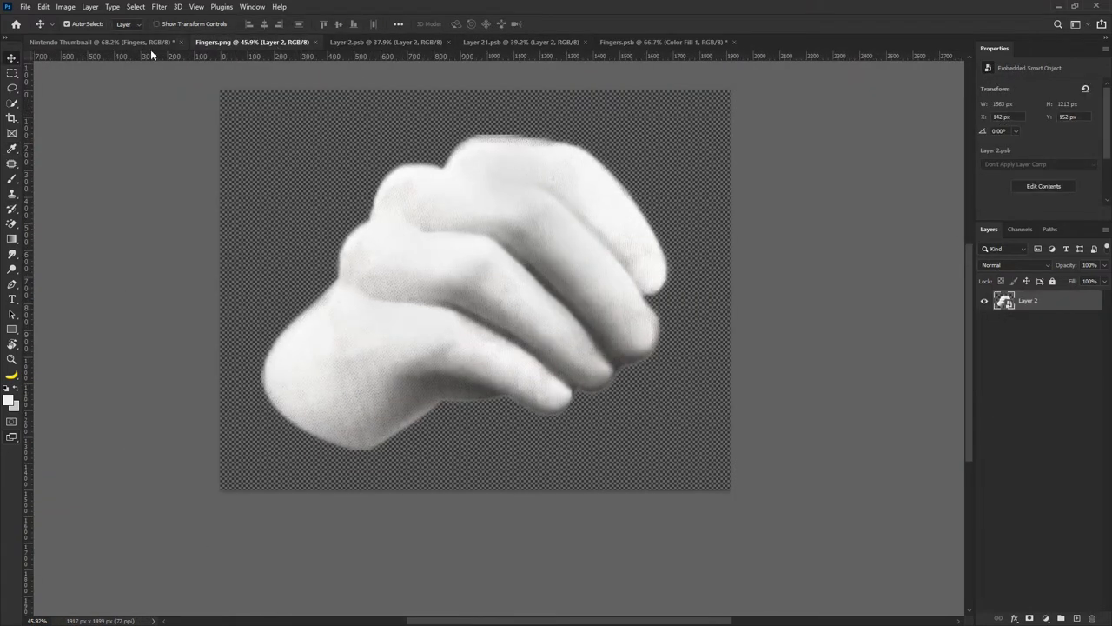
click(151, 45)
click(236, 43)
click(641, 45)
click(449, 42)
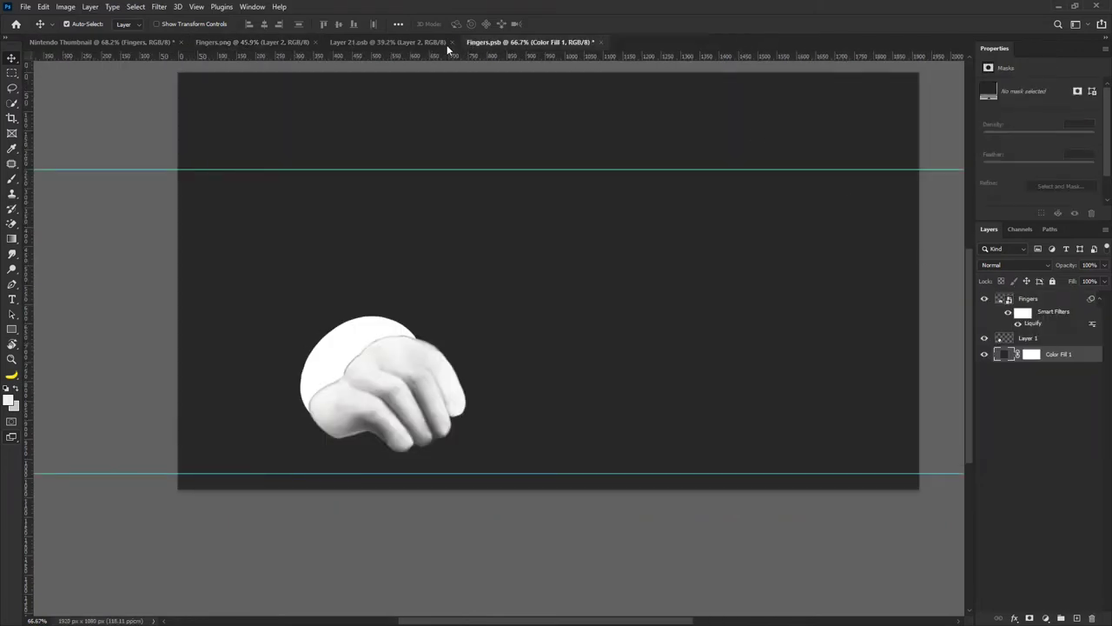
click(402, 43)
click(252, 42)
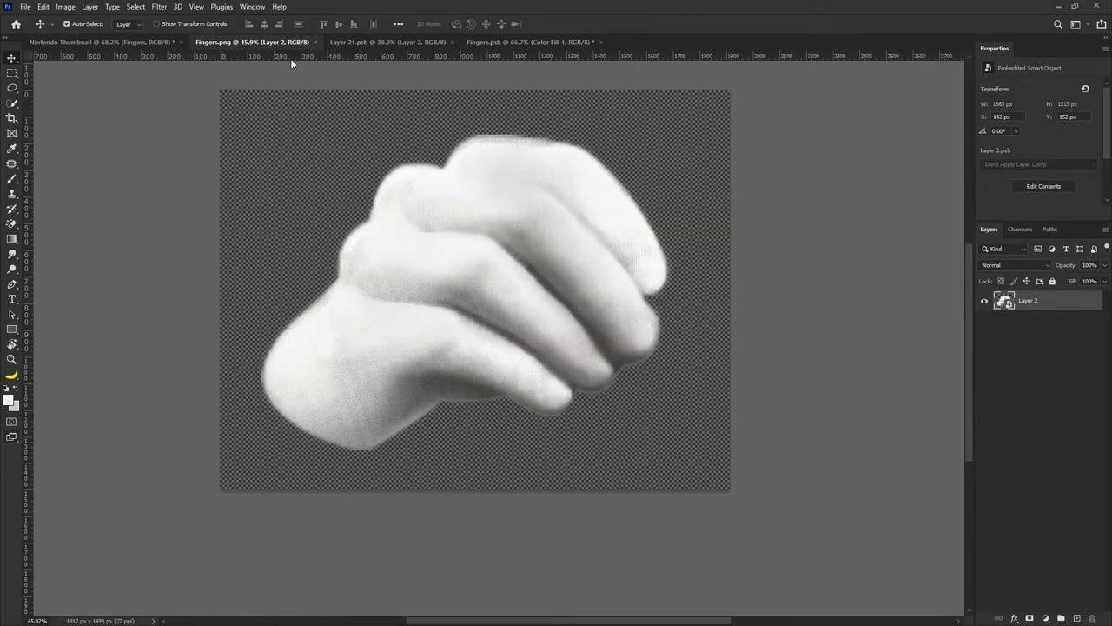
Open the Layer 2 smart object of Fingers.png and bring its Texture image into Fingers.psb.
double_click(1008, 305)
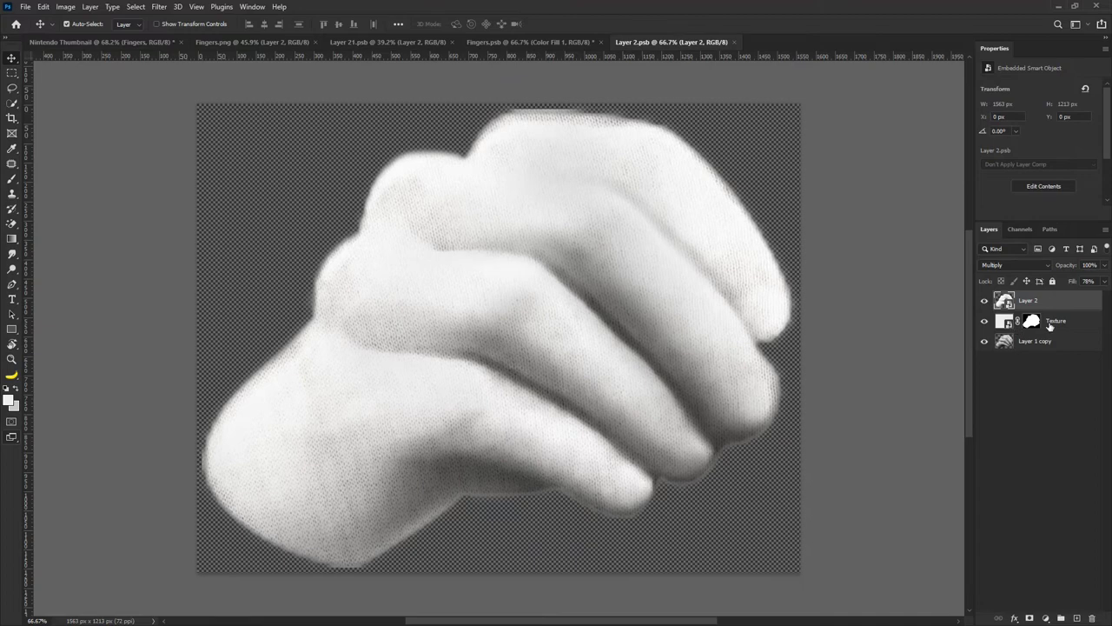
click(1052, 325)
click(222, 46)
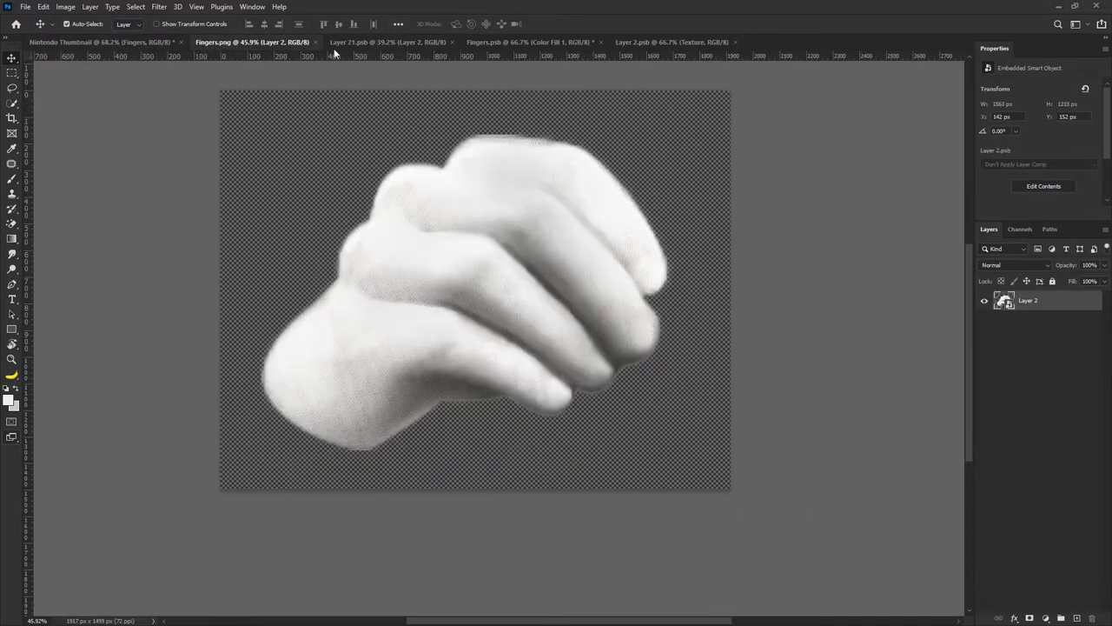
click(432, 41)
click(522, 43)
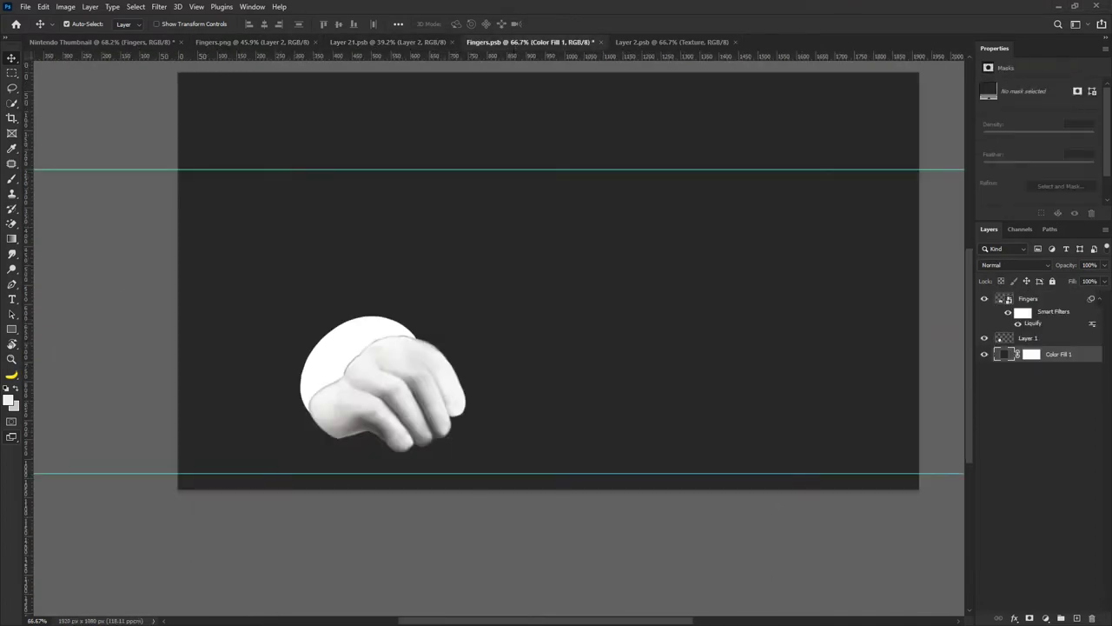
drag(0, 403, 355, 402)
scroll(351, 368, down, 5)
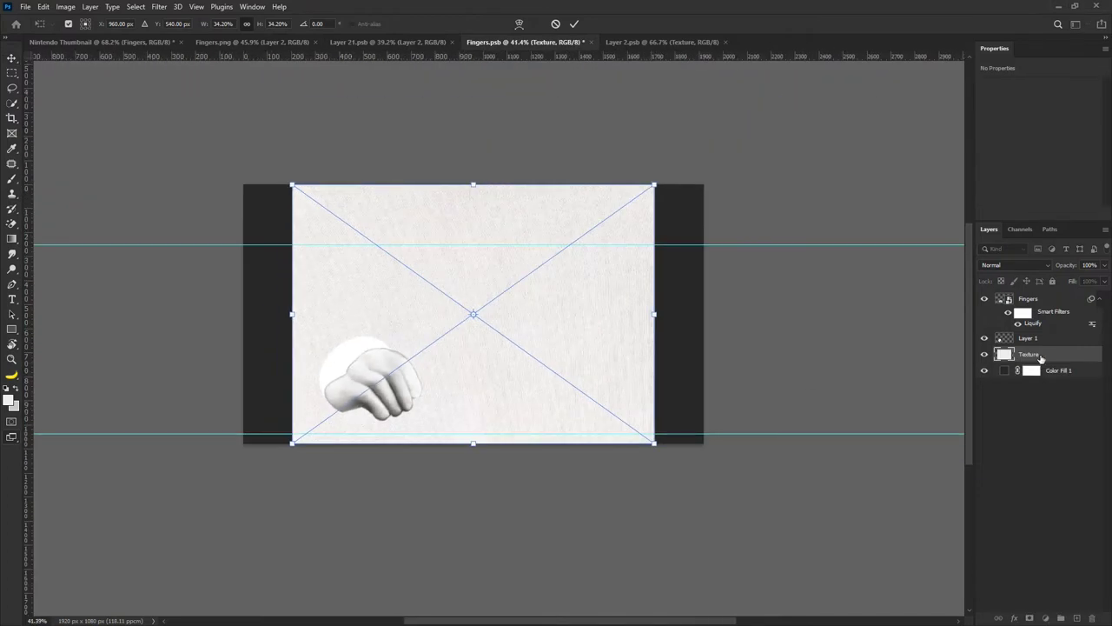
Move the Texture layer above Fingers and scale it down to about 20% over the hand.
drag(1041, 357, 1040, 293)
key(ctrl+t)
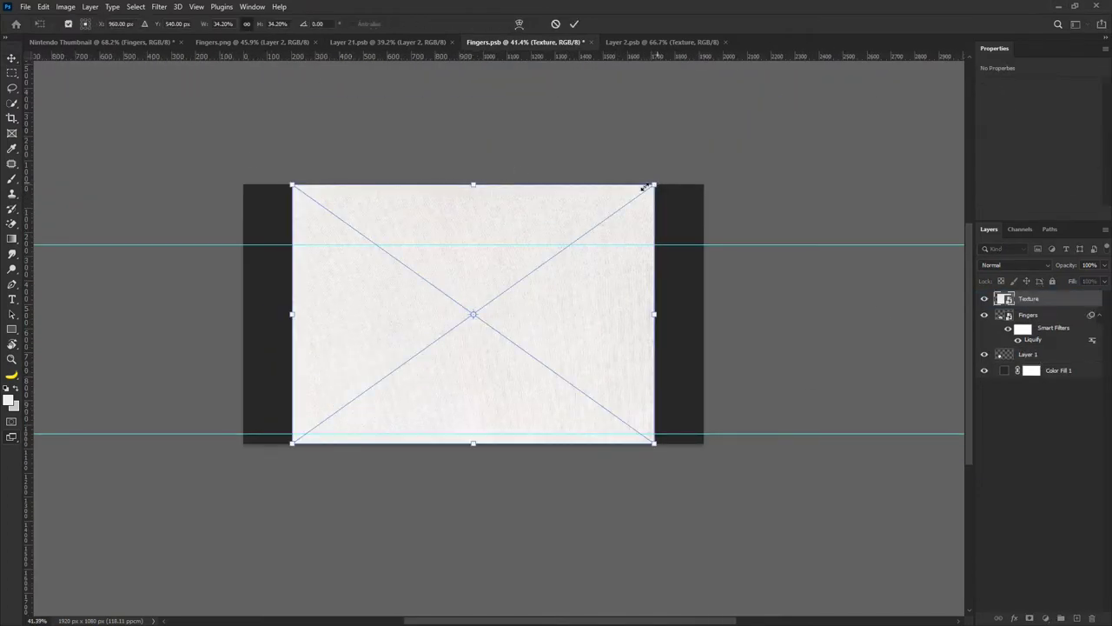
drag(653, 184, 500, 296)
key(Return)
Move the Texture layer below Fingers and clip it to the white back-of-hand shape.
alt+click(1020, 306)
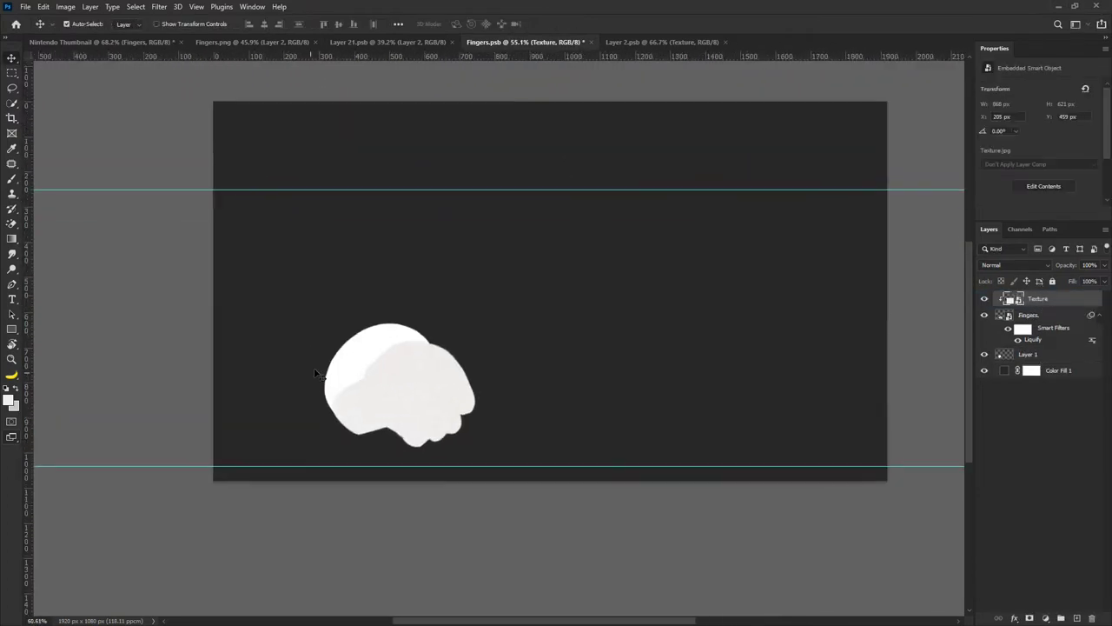
scroll(313, 367, up, 5)
drag(1048, 306, 1047, 346)
scroll(387, 340, down, 1)
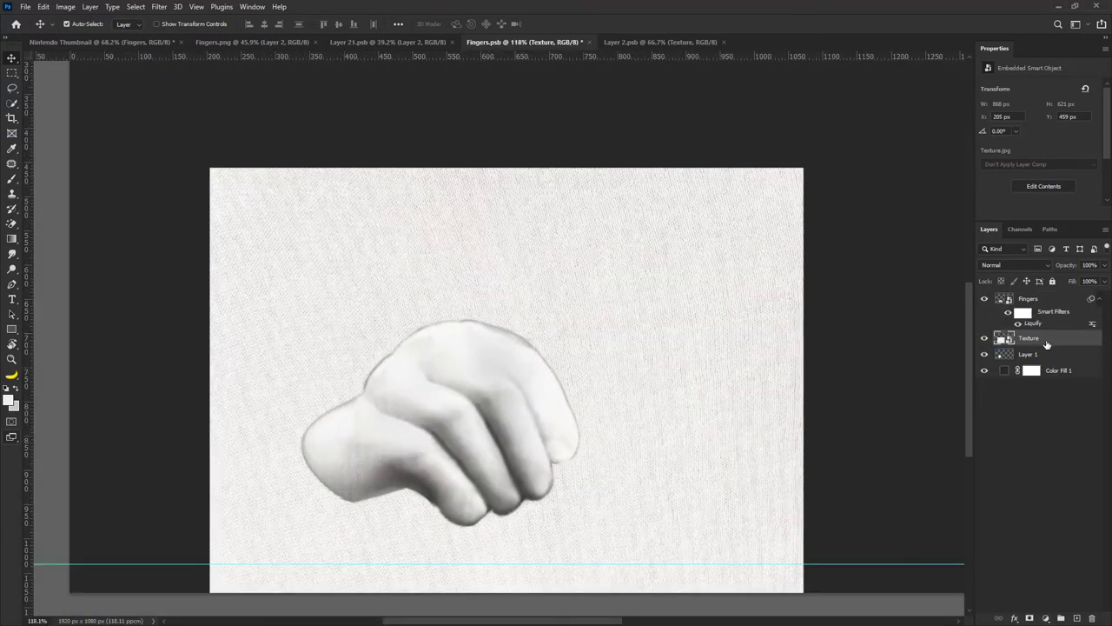
alt+click(1049, 345)
scroll(373, 330, down, 1)
Warp the fabric texture so its weave curves around the rounded back of the hand, and apply the transform.
key(ctrl+t)
right_click(374, 339)
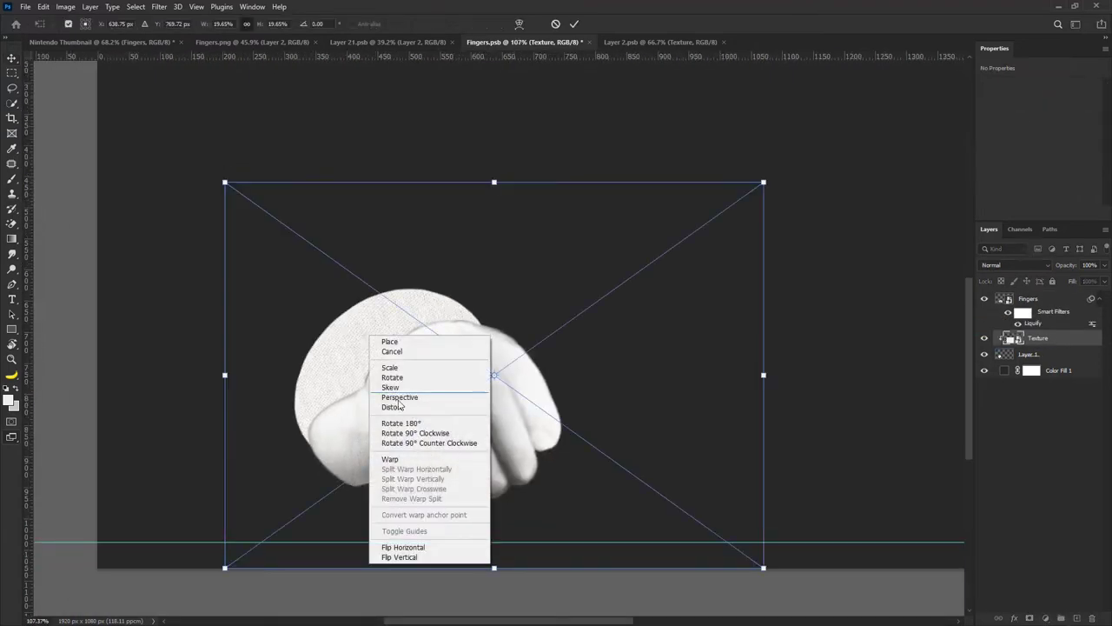
click(382, 404)
drag(373, 405, 359, 359)
drag(339, 442, 367, 365)
drag(244, 218, 237, 326)
drag(250, 506, 298, 478)
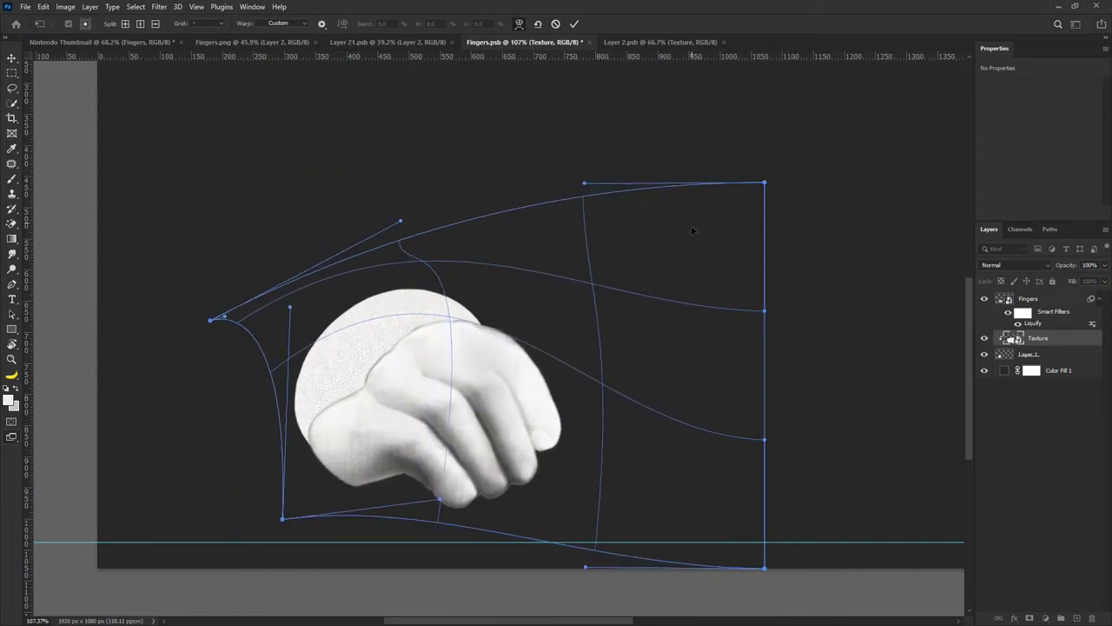
drag(737, 511, 605, 413)
drag(553, 279, 530, 277)
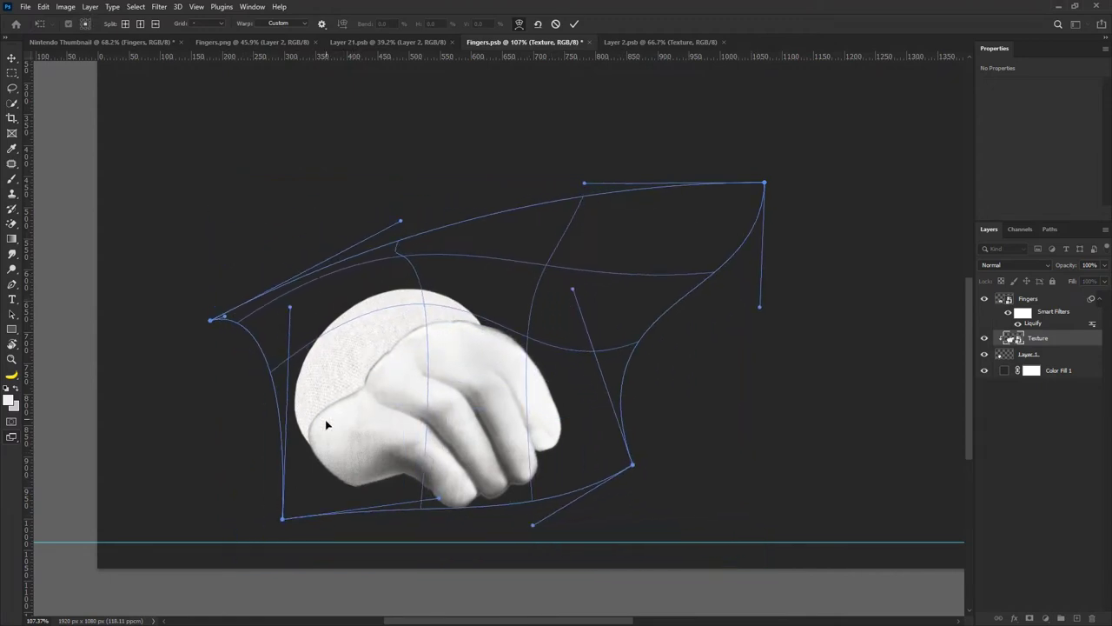
drag(327, 425, 334, 448)
drag(270, 354, 266, 342)
click(575, 25)
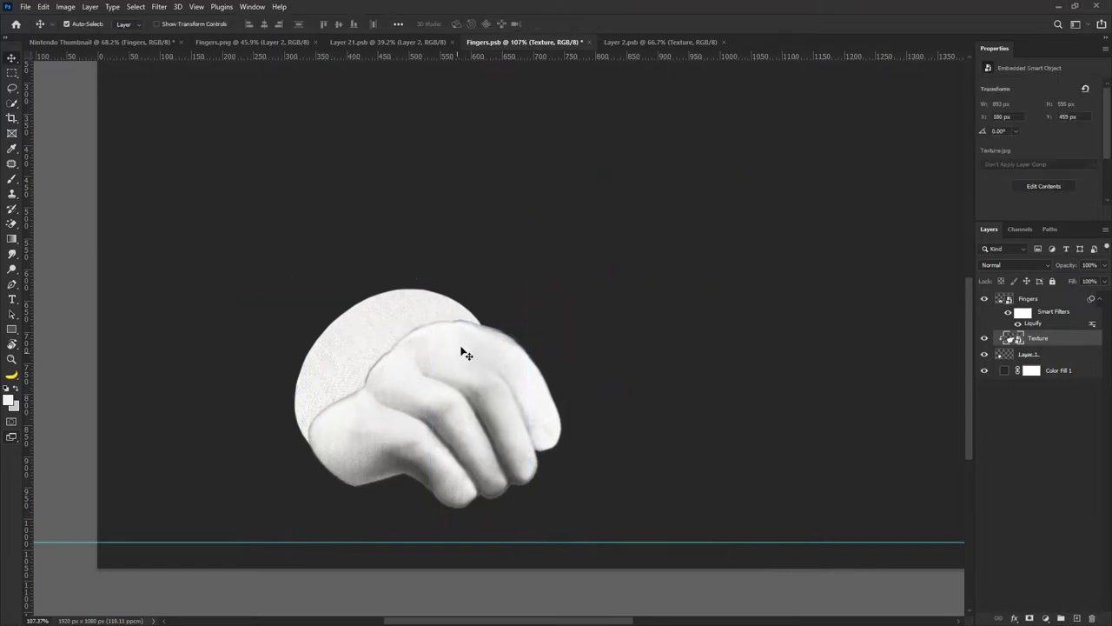
Add a clipped layer above Texture and paint soft sampled-grey shading along the wrist edge at 6% flow.
click(1078, 618)
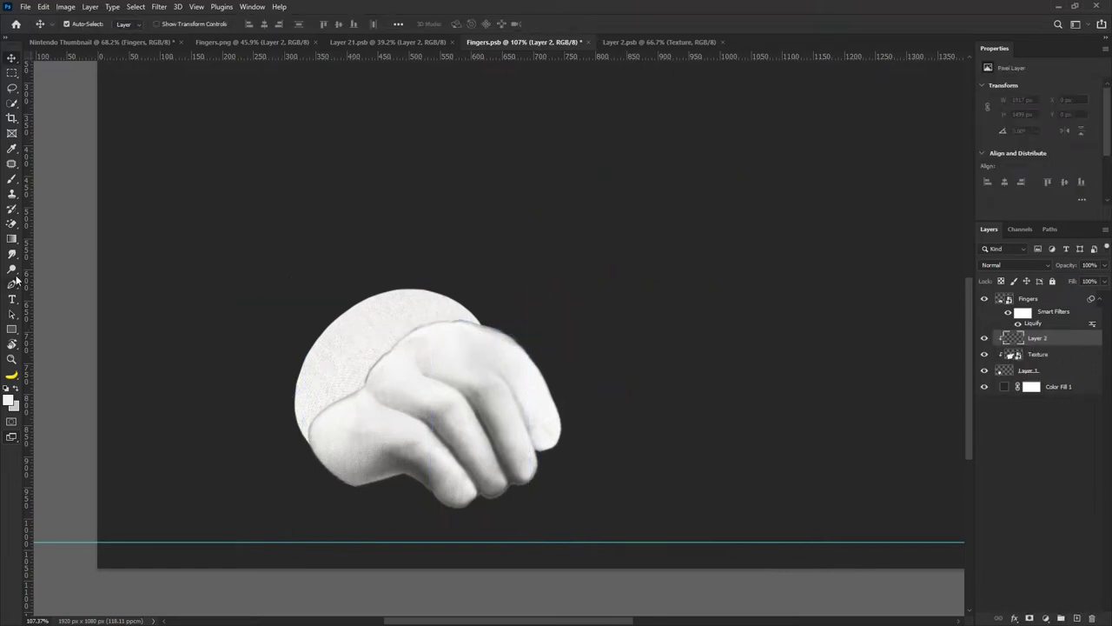
key(b)
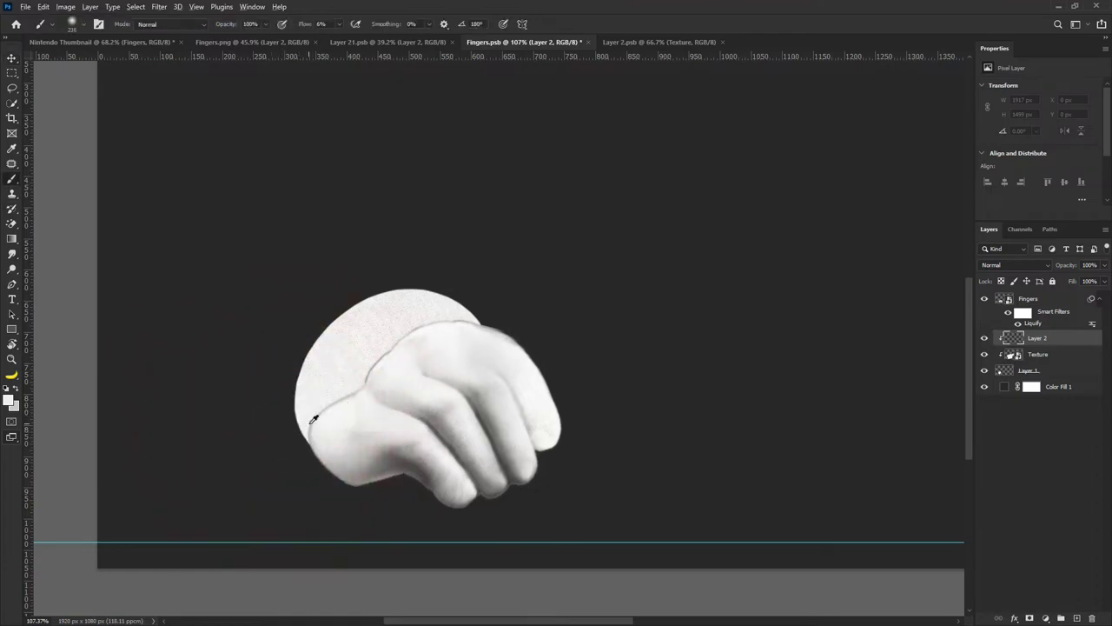
alt+click(310, 423)
right_click(275, 431)
click(172, 379)
drag(239, 444, 293, 484)
mouse_move(221, 413)
mouse_down()
mouse_move(281, 491)
mouse_move(335, 479)
mouse_move(279, 400)
mouse_move(297, 412)
mouse_move(279, 443)
mouse_move(339, 458)
mouse_move(302, 467)
mouse_move(362, 458)
mouse_move(369, 410)
mouse_up()
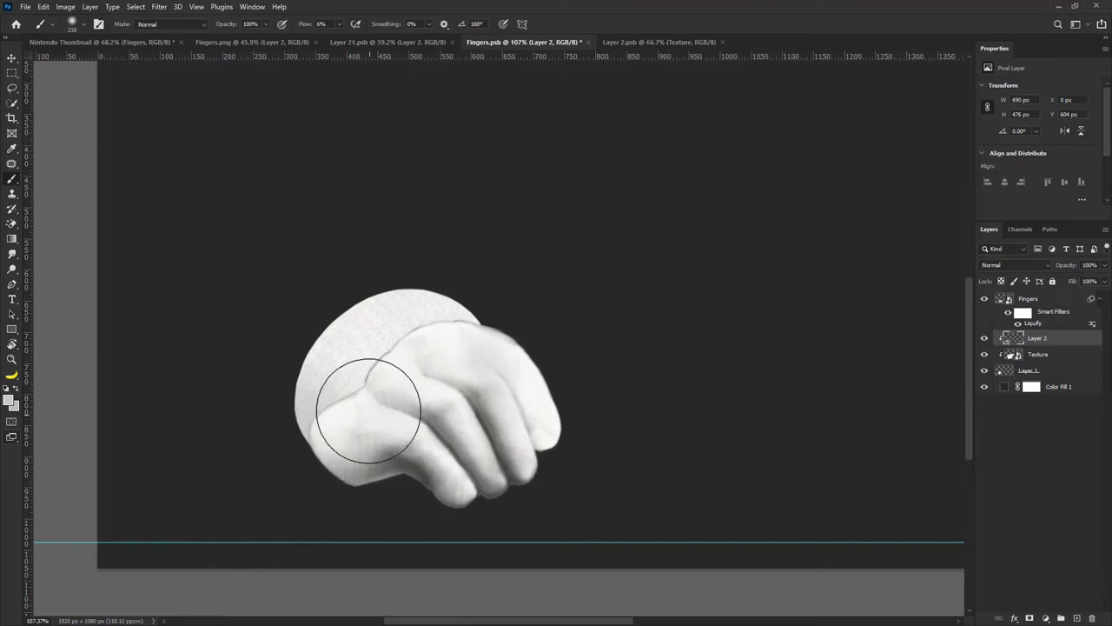
Set Layer 2's blend mode to Multiply and the foreground colour to black (000000).
scroll(368, 410, up, 1)
click(1015, 265)
click(998, 313)
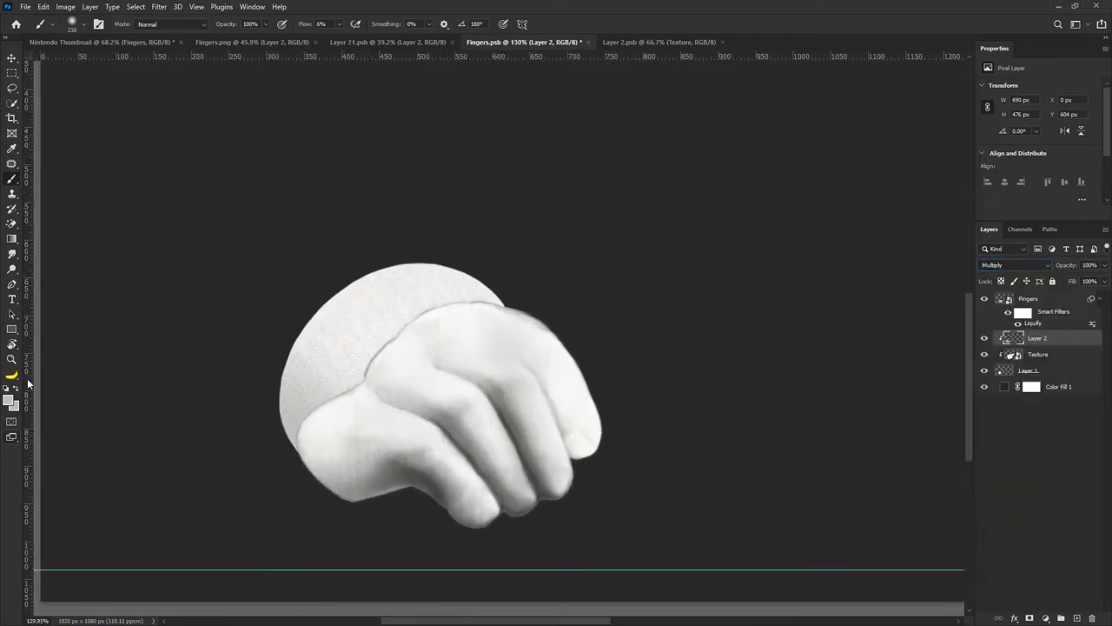
click(11, 401)
text(000000)
key(Return)
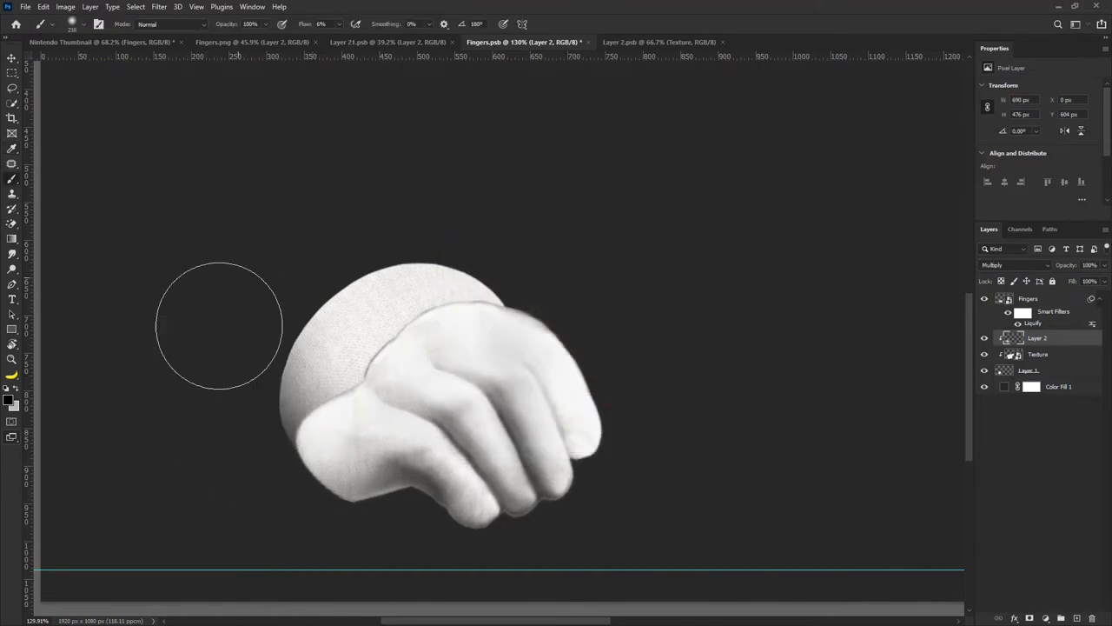
Paint soft black shading on the cuff along its outer edge and beside the fingers with a large brush at 6% flow.
mouse_move(214, 379)
mouse_down()
mouse_move(286, 231)
mouse_move(366, 218)
mouse_up()
scroll(487, 210, down, 4)
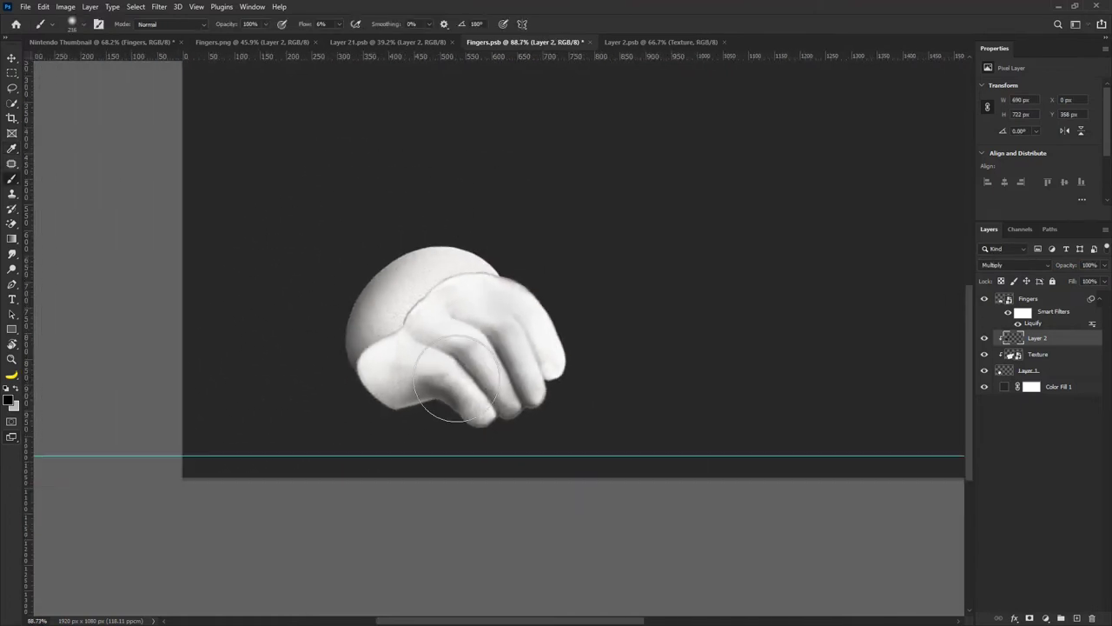
drag(445, 351, 417, 354)
scroll(417, 355, up, 5)
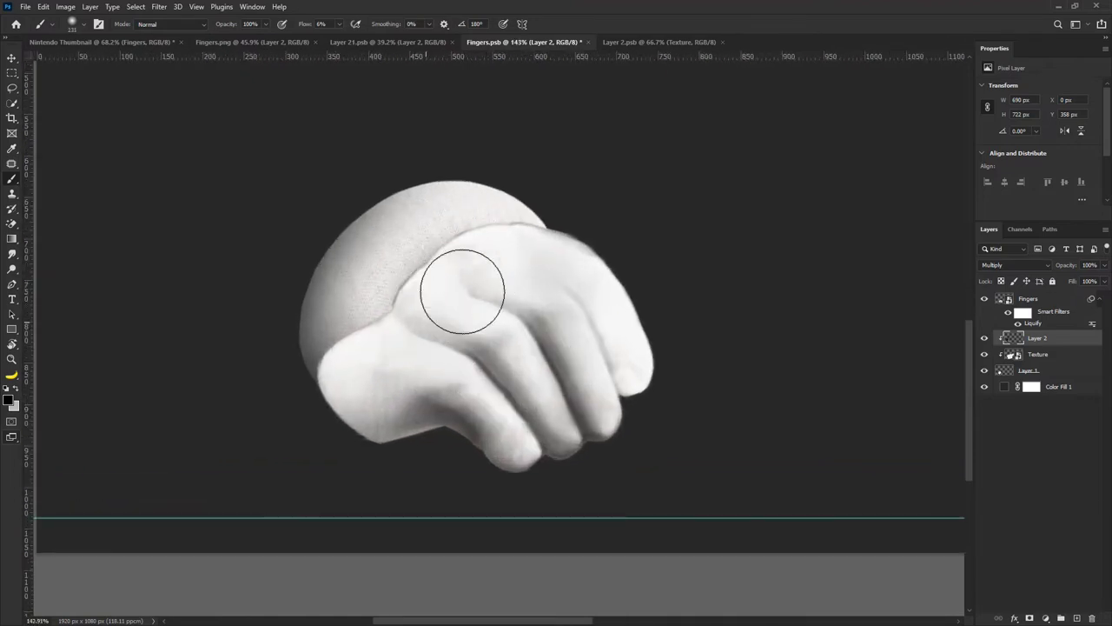
mouse_move(462, 291)
mouse_down()
mouse_move(533, 261)
mouse_move(512, 254)
mouse_move(470, 269)
mouse_move(440, 290)
mouse_move(476, 285)
mouse_move(413, 317)
mouse_move(412, 330)
mouse_move(538, 304)
mouse_move(311, 271)
mouse_move(323, 360)
mouse_move(329, 330)
mouse_move(309, 315)
mouse_move(375, 184)
mouse_move(398, 209)
mouse_up()
scroll(469, 302, down, 1)
scroll(481, 295, down, 1)
alt+right_click(496, 293)
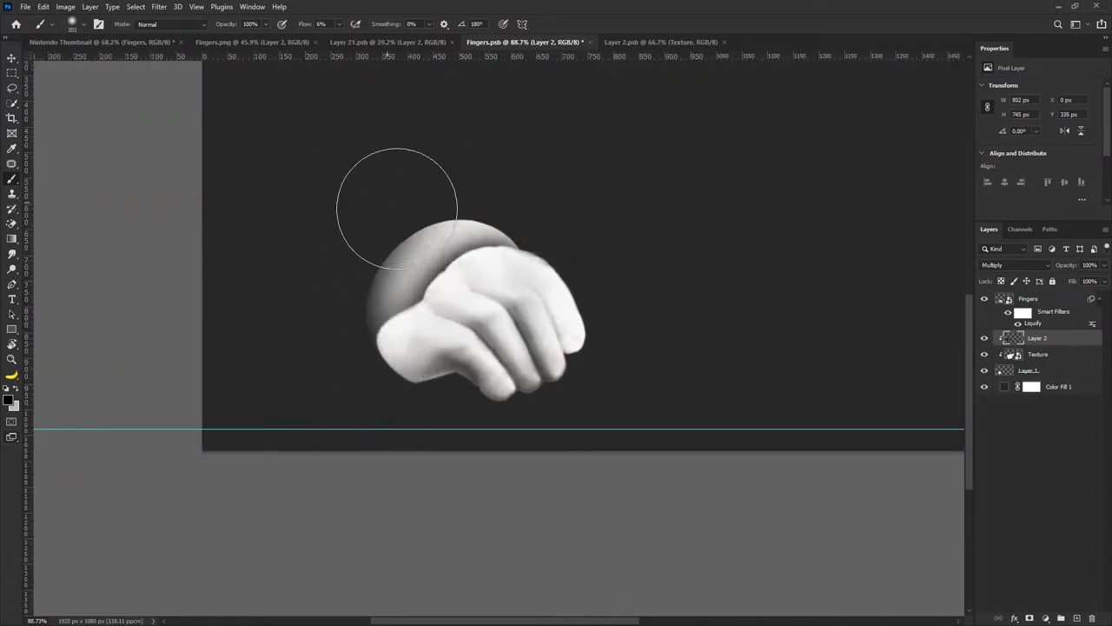
scroll(397, 209, up, 1)
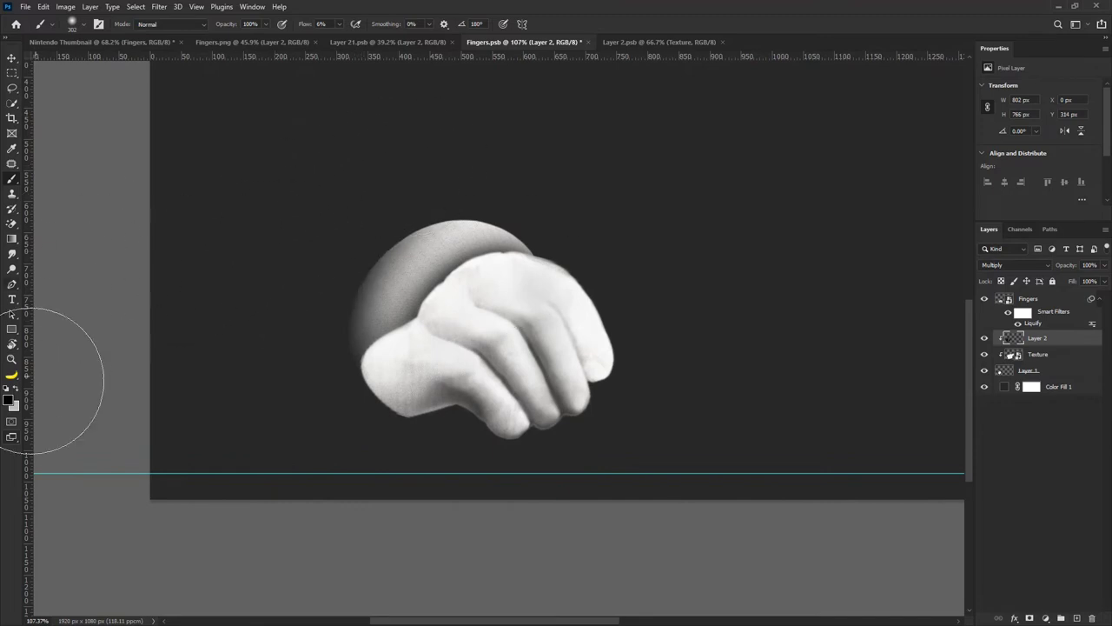
Switch the foreground colour to white and brush a thin highlight along the cuff's upper outer rim at size 55.
click(10, 398)
click(715, 254)
scroll(389, 218, up, 2)
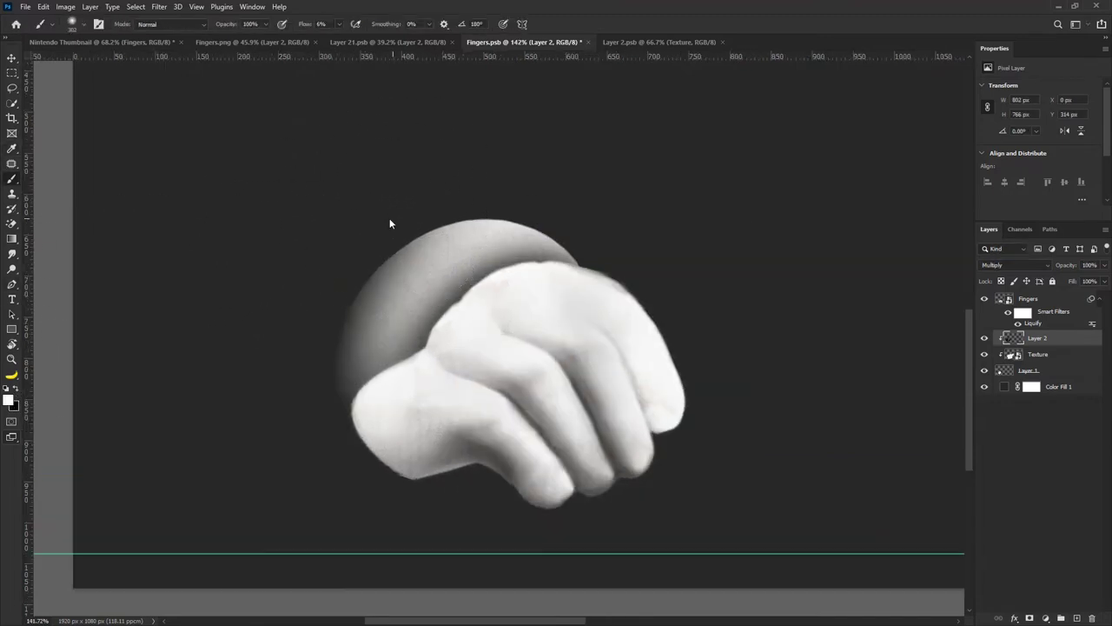
alt+right_click(390, 218)
scroll(393, 218, up, 2)
mouse_move(375, 252)
mouse_down()
mouse_move(305, 293)
mouse_move(368, 250)
mouse_move(274, 337)
mouse_move(339, 278)
mouse_up()
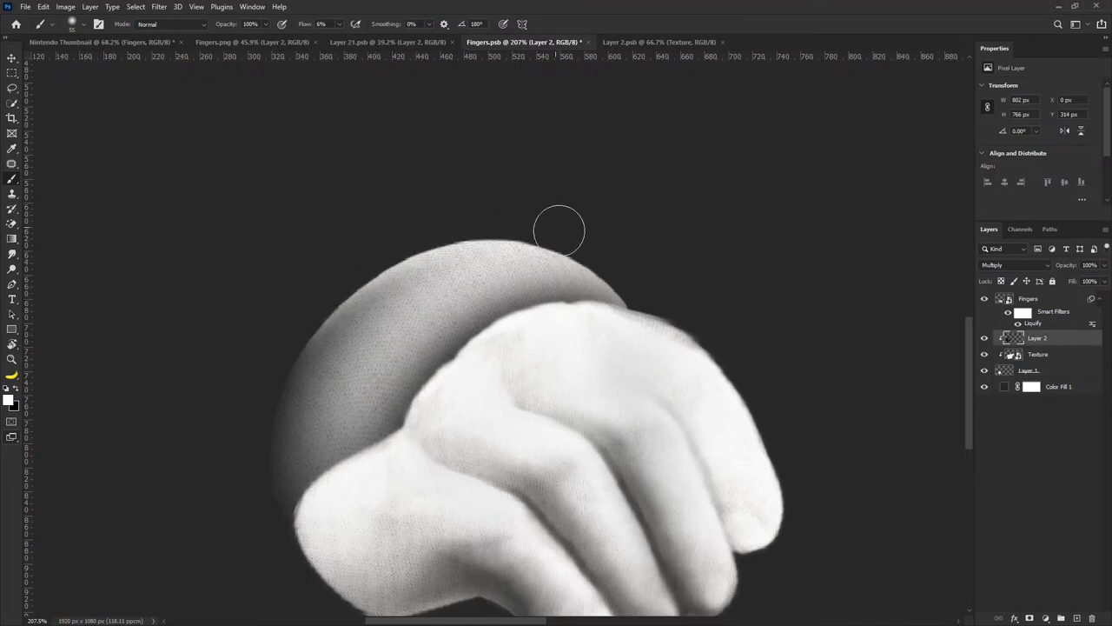
scroll(423, 223, down, 13)
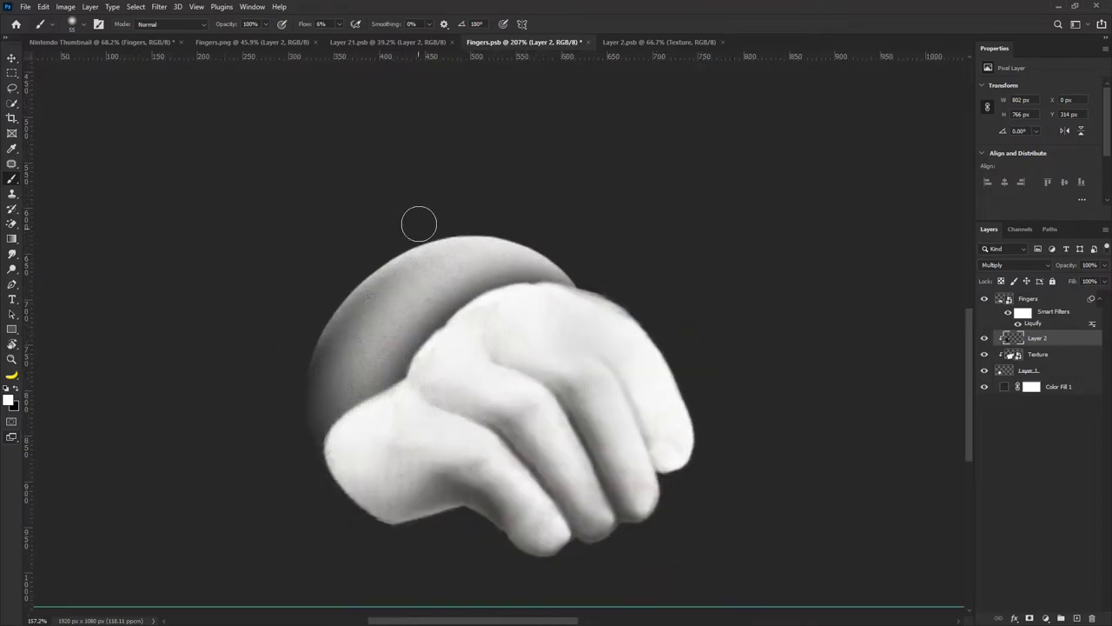
scroll(460, 282, up, 2)
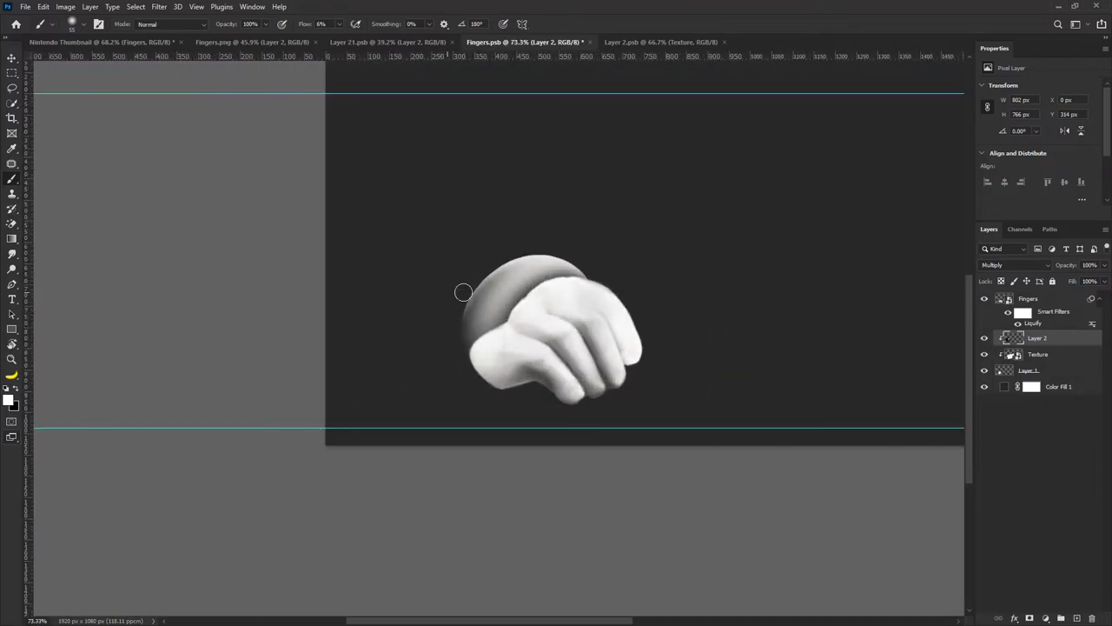
scroll(528, 313, up, 1)
scroll(528, 313, down, 2)
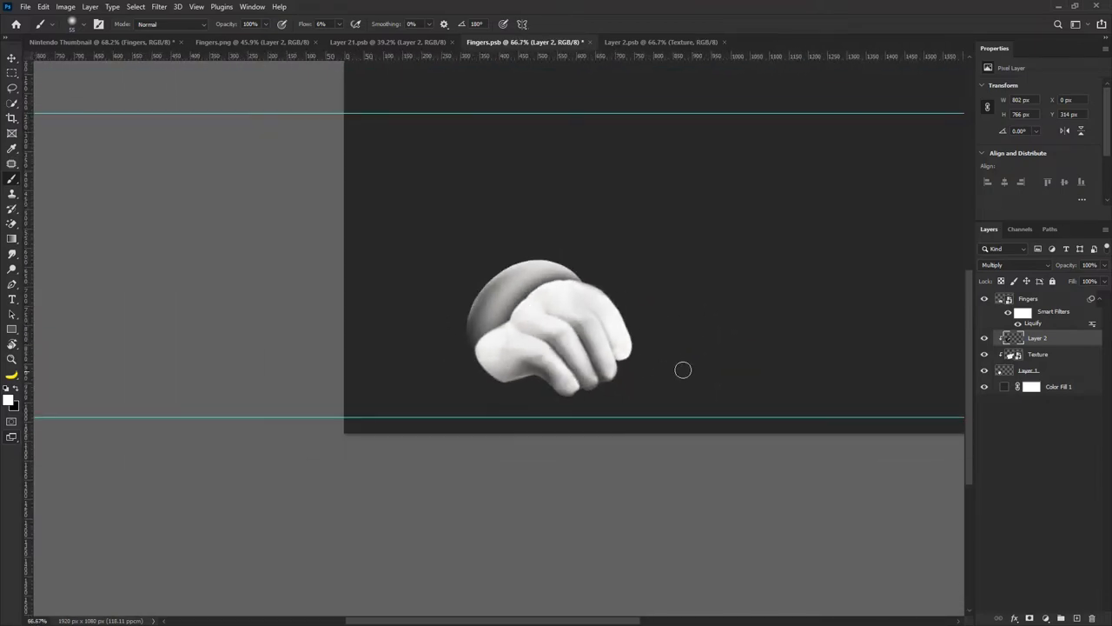
Push the wrist-side edge of the Fingers layer inward with the Liquify warp brush at size 269 and apply it.
click(1034, 355)
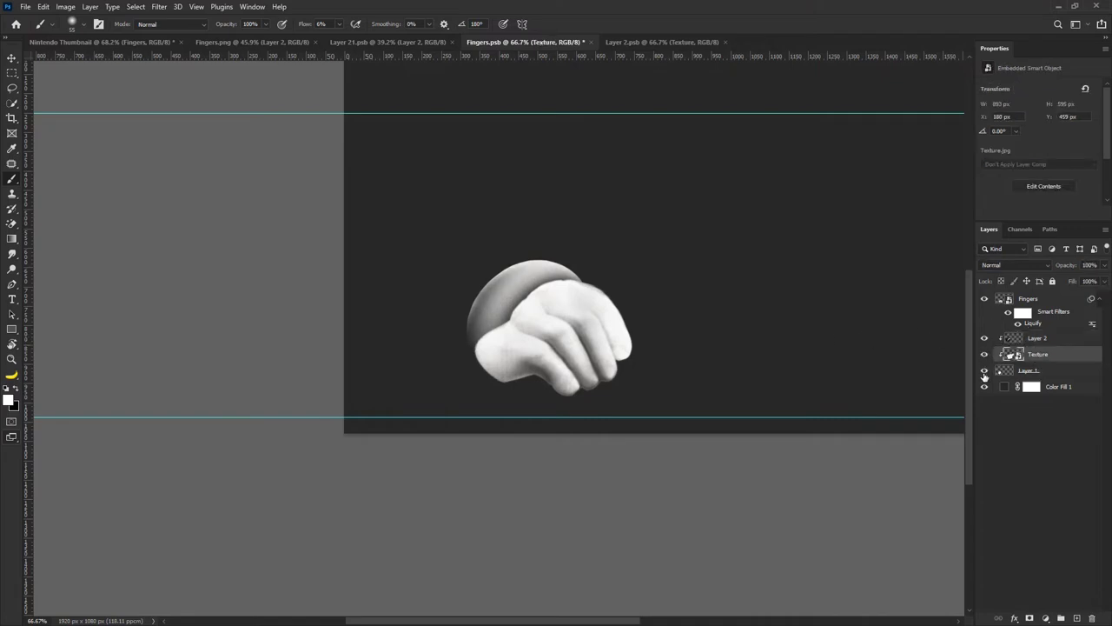
click(985, 299)
click(984, 299)
click(1034, 302)
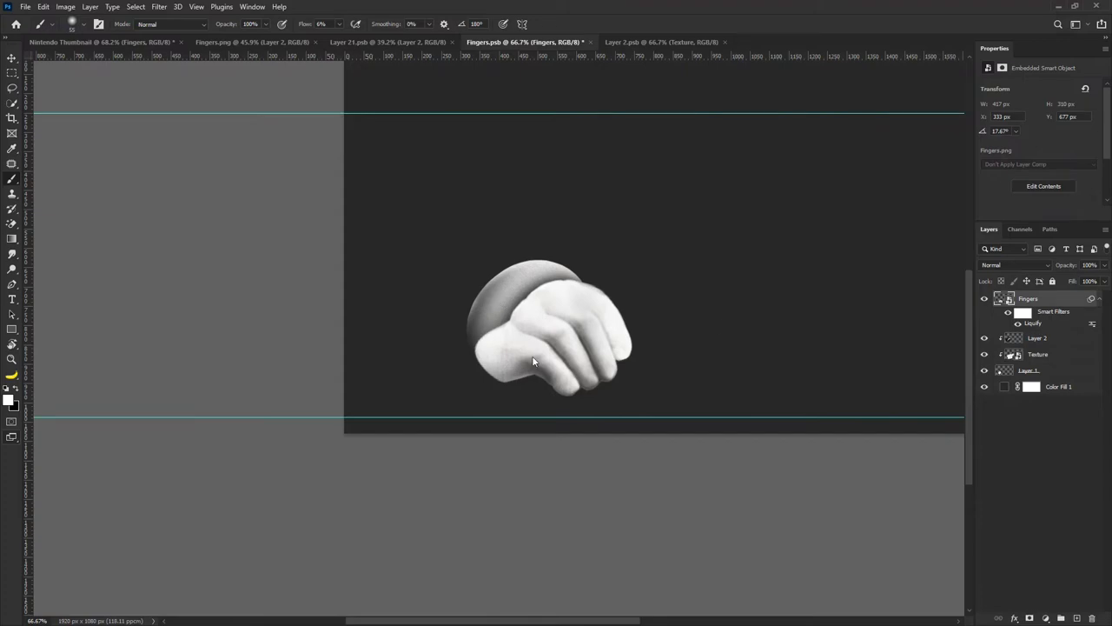
key(ctrl+shift+x)
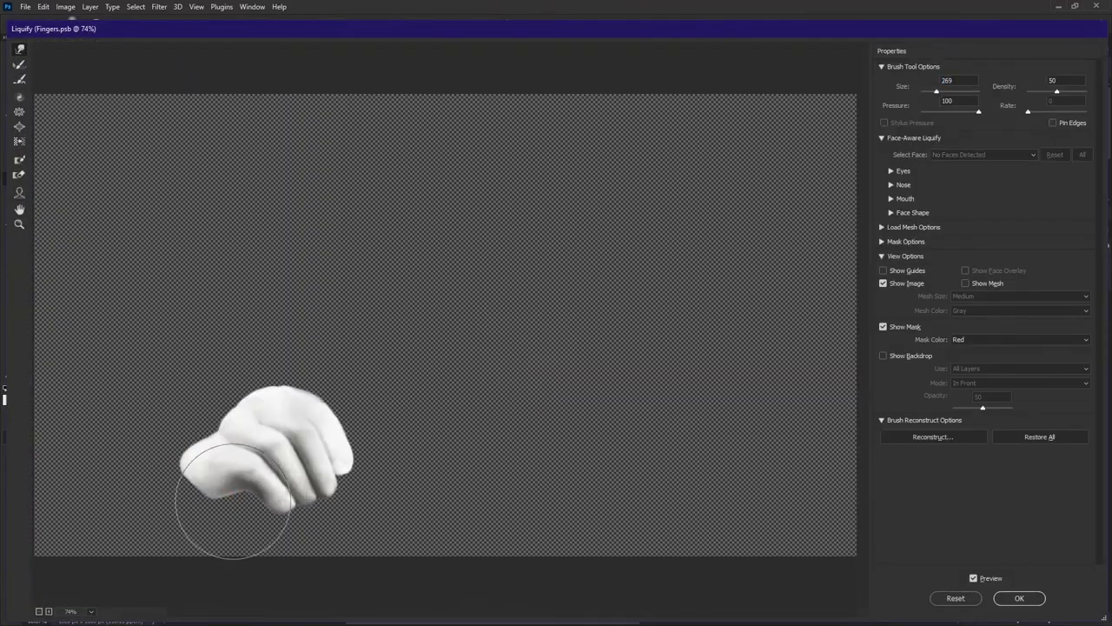
key(ctrl+z)
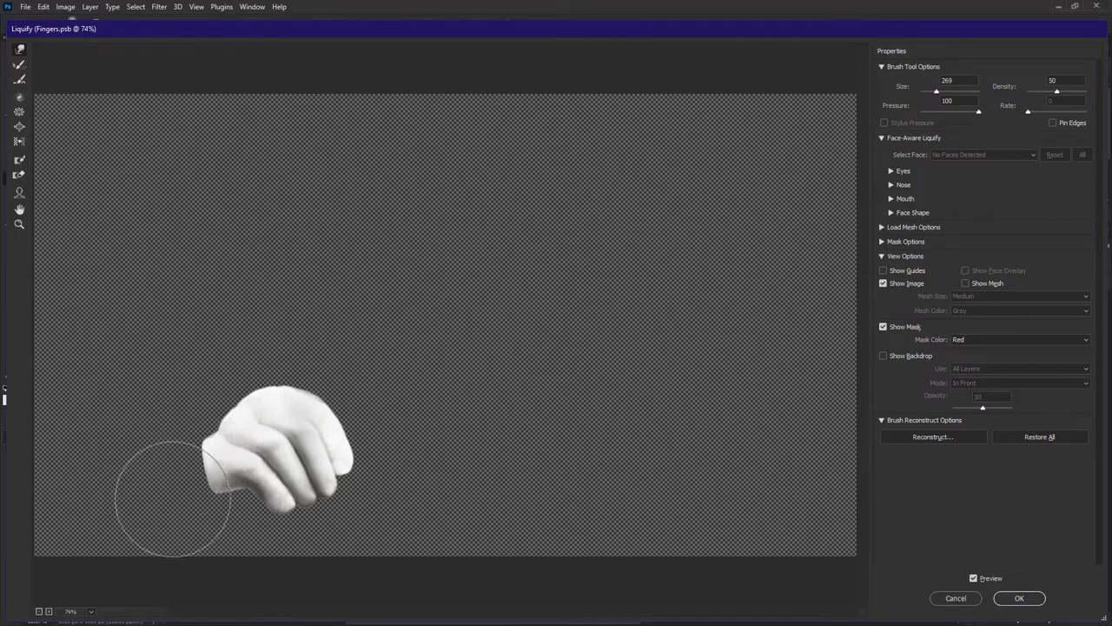
click(1022, 596)
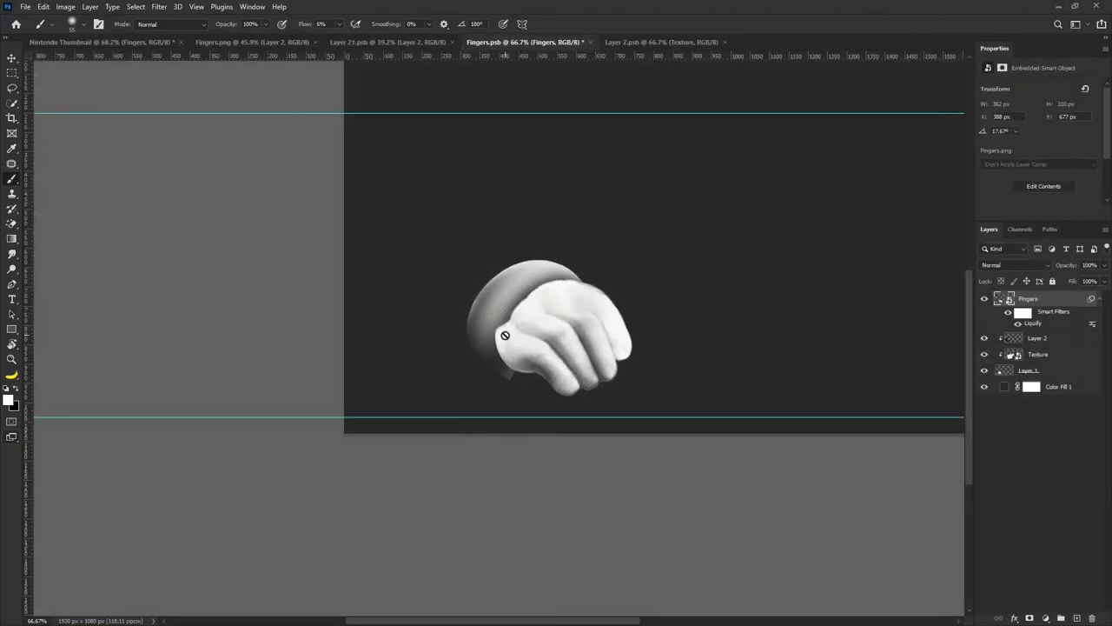
scroll(505, 336, down, 3)
scroll(516, 326, up, 2)
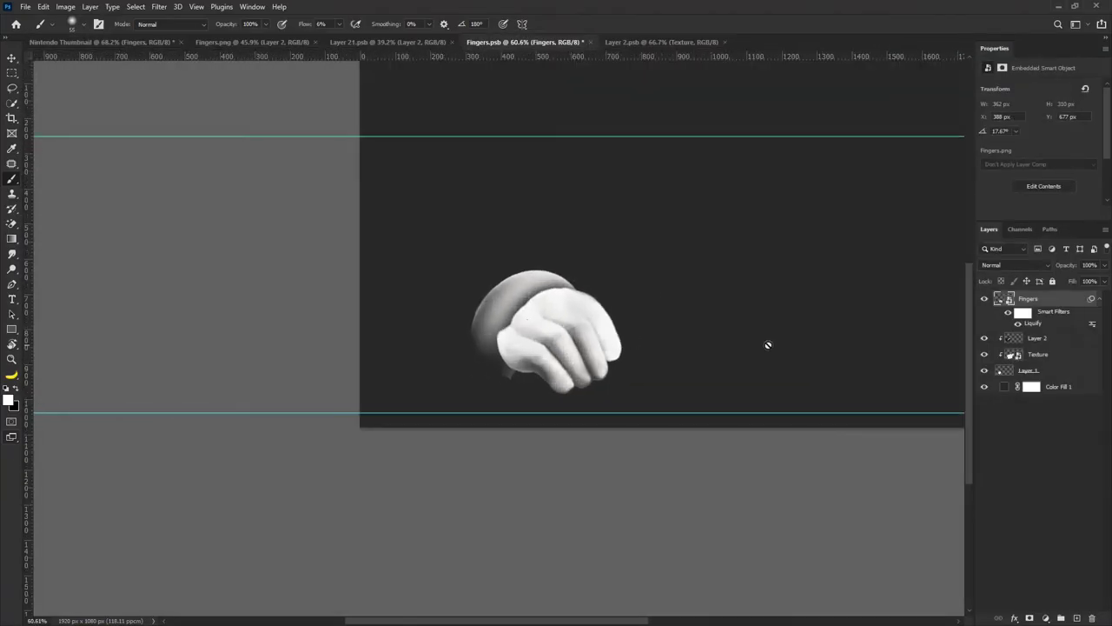
scroll(613, 378, up, 1)
On Layer 1, draw a closed Pen path following the cuff's lower curve and enclosing the stray piece beneath the hand.
click(1032, 355)
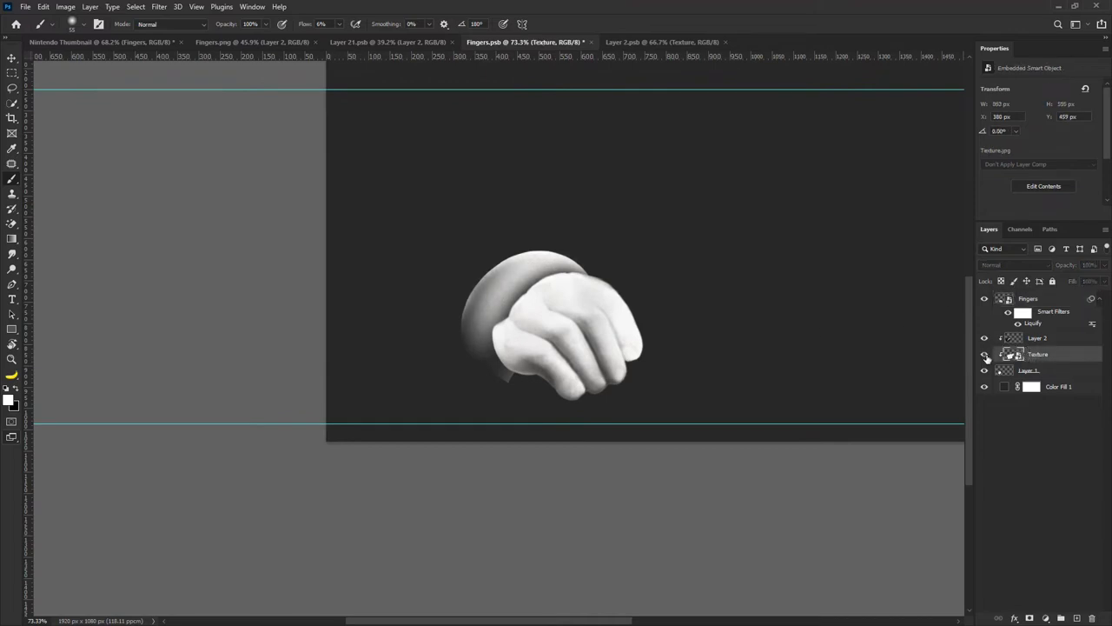
click(1028, 374)
click(12, 284)
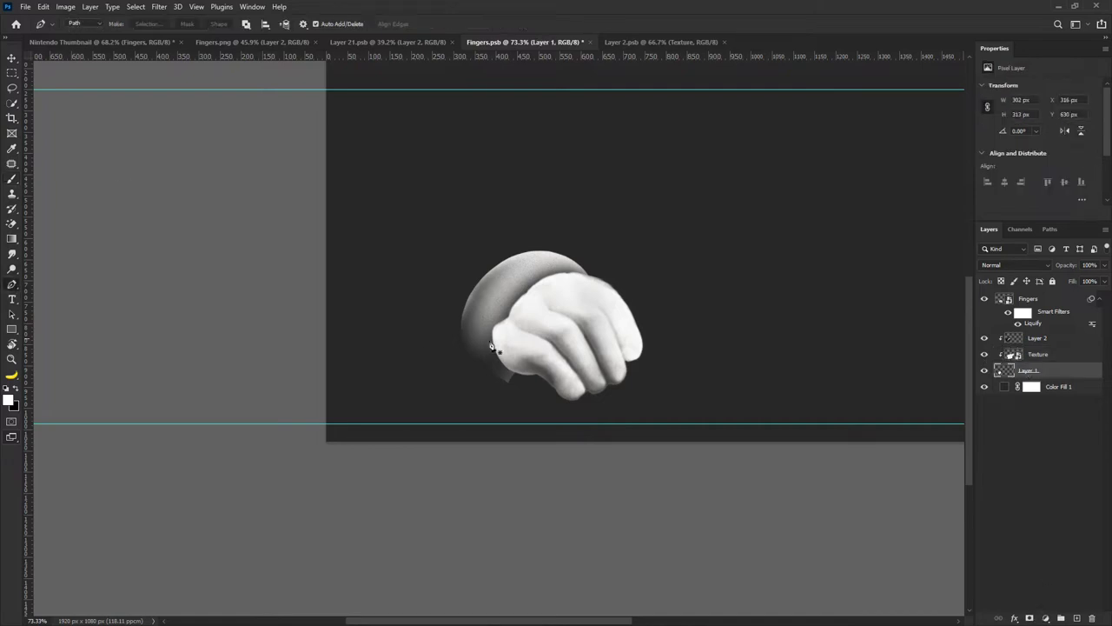
scroll(510, 344, up, 4)
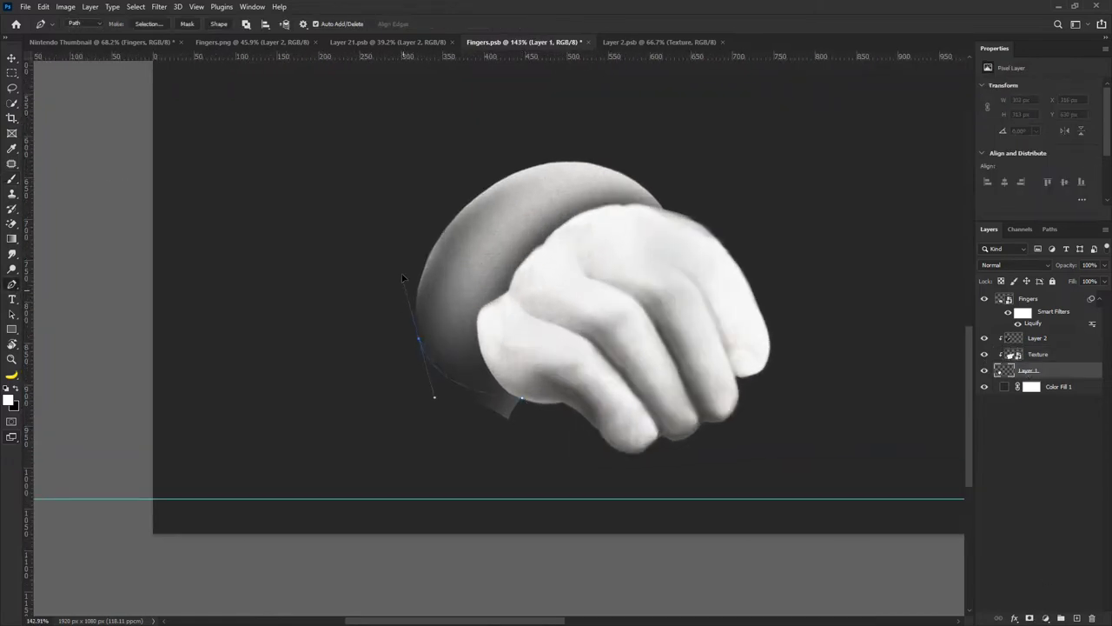
click(304, 216)
click(1029, 618)
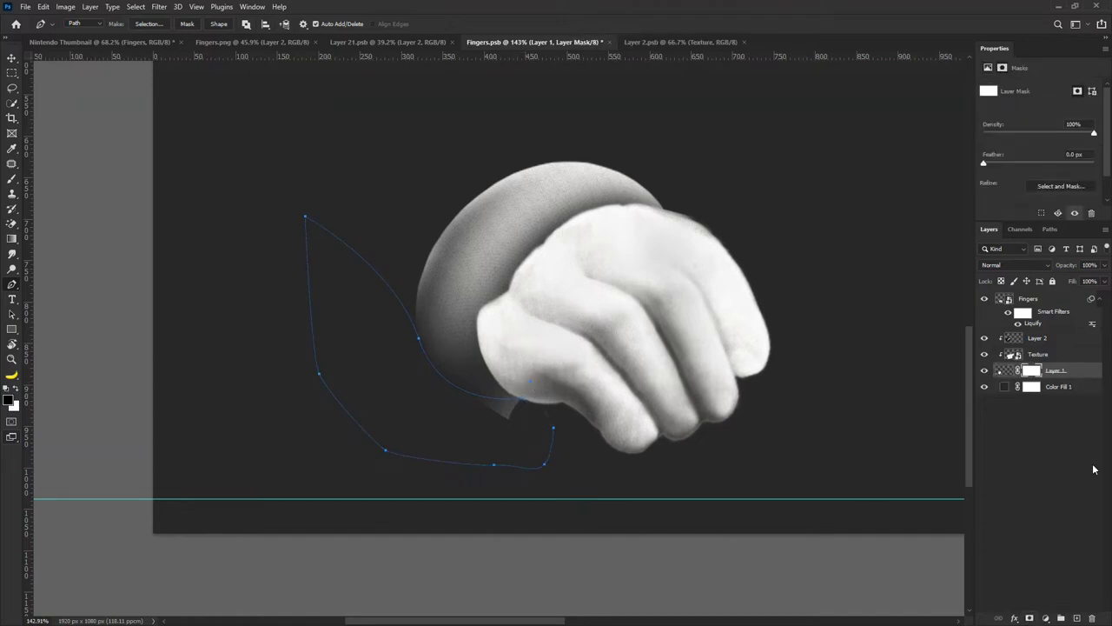
click(985, 370)
click(985, 370)
click(11, 180)
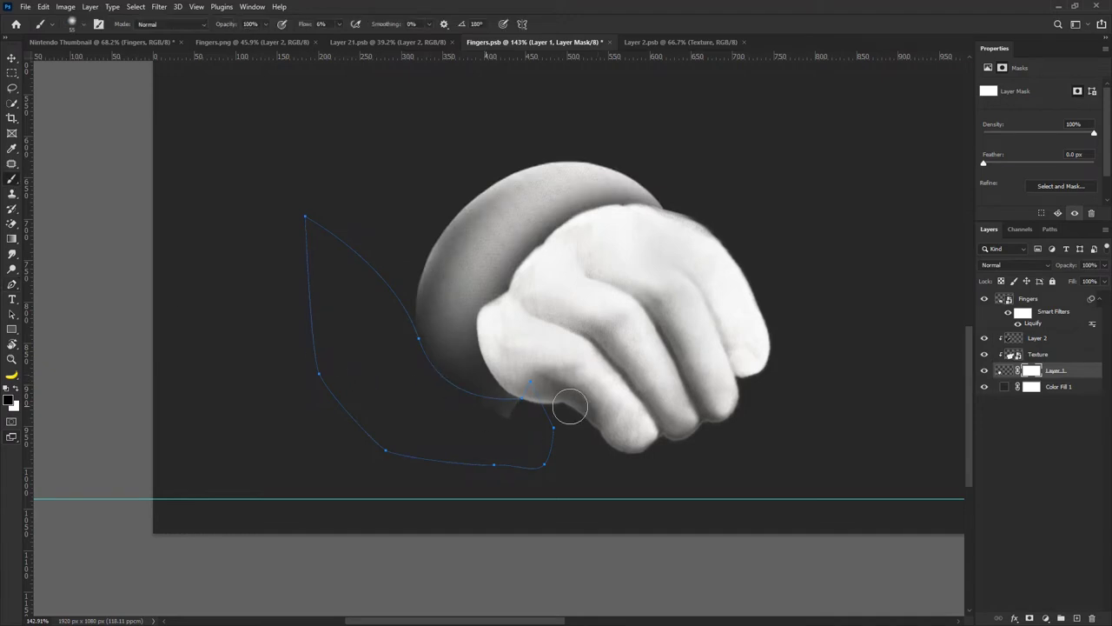
click(340, 24)
drag(340, 40, 400, 41)
alt+right_click(519, 412)
mouse_move(531, 425)
mouse_down()
mouse_move(495, 426)
mouse_move(529, 443)
mouse_up()
key(ctrl+z)
key(ctrl+z)
key(ctrl+z)
key(ctrl+z)
key(ctrl+z)
Convert the path to a selection and hide that area of Layer 1 with an inverted layer mask.
key(p)
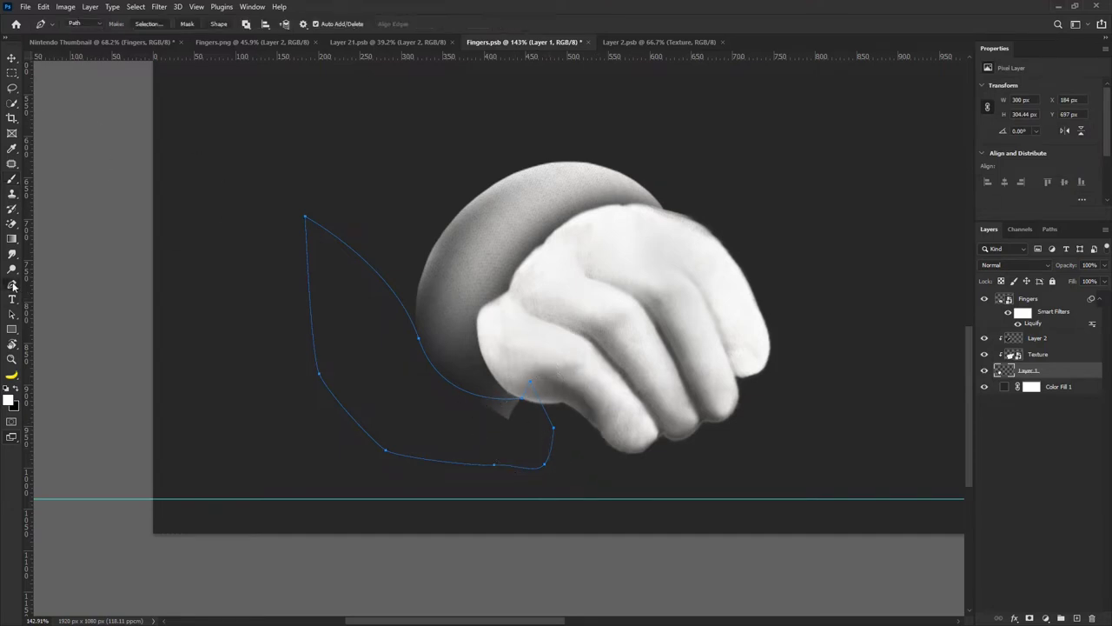
right_click(409, 296)
click(389, 344)
click(791, 245)
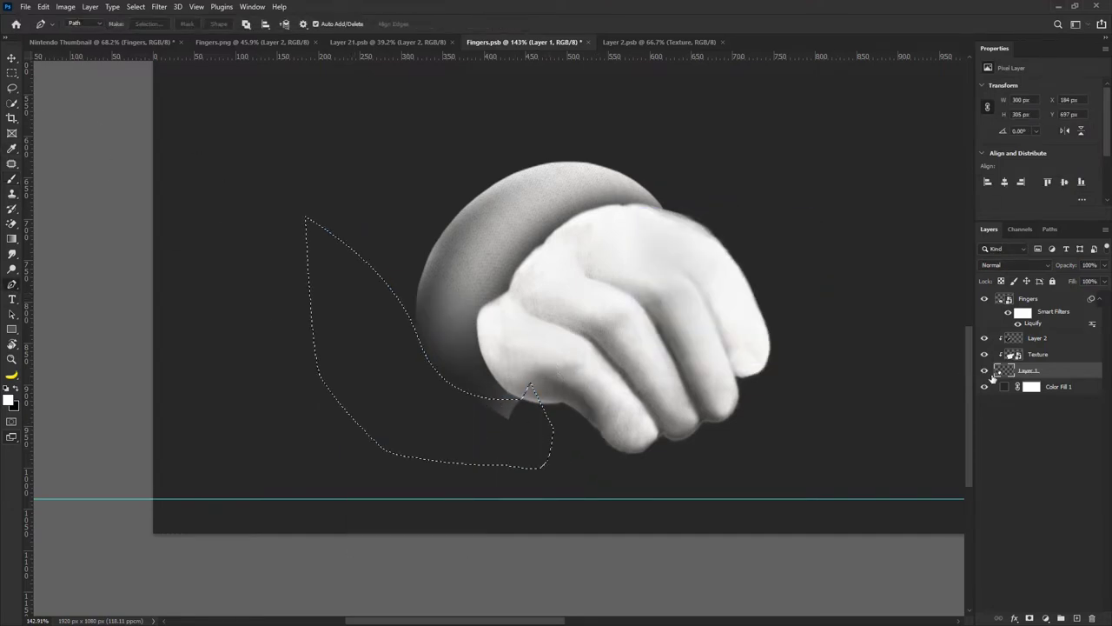
alt+click(1030, 618)
scroll(517, 343, down, 4)
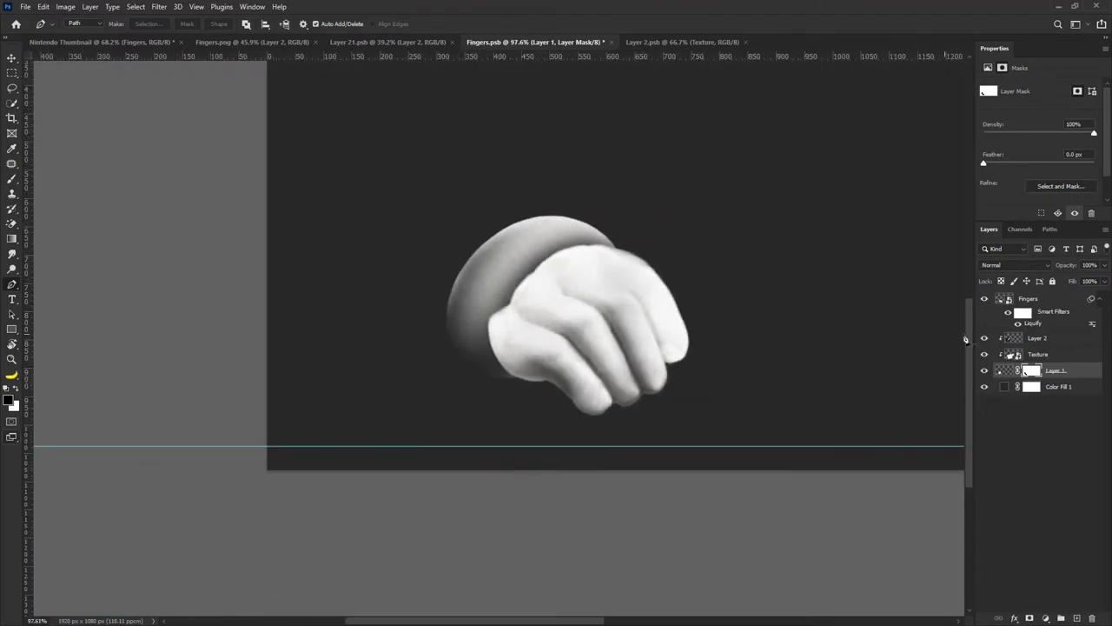
Edit the Fingers layer's Liquify filter to smooth the wrist-side outline of the lowest finger, finishing at brush size 117.
click(1033, 324)
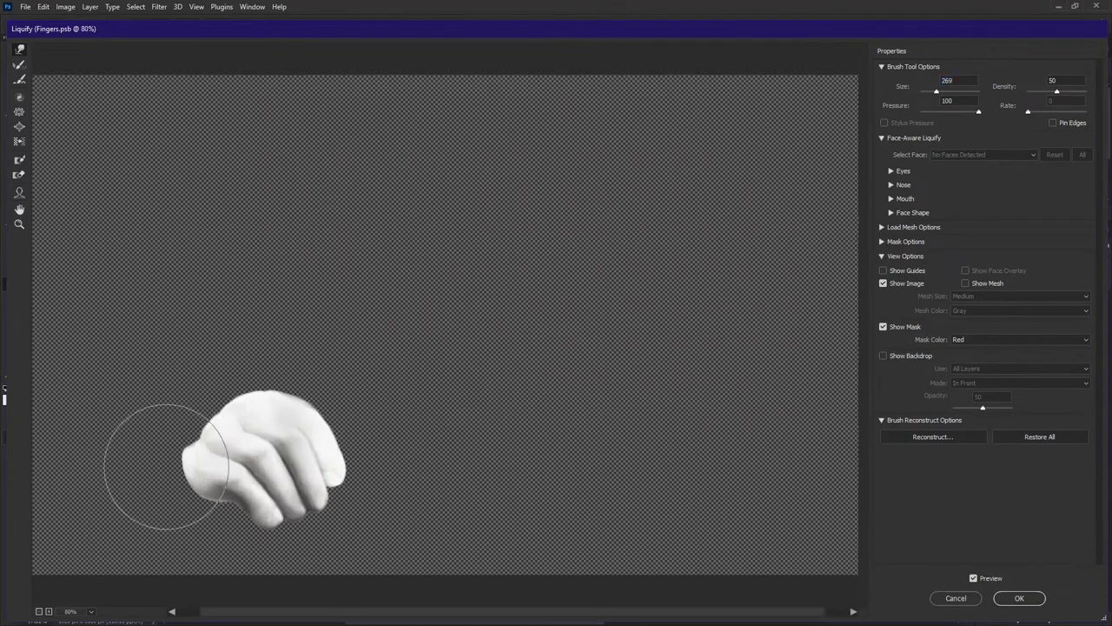
mouse_move(122, 468)
mouse_down()
mouse_move(91, 470)
mouse_move(132, 464)
mouse_move(79, 466)
mouse_move(496, 334)
mouse_up()
scroll(132, 461, up, 1)
scroll(108, 487, up, 4)
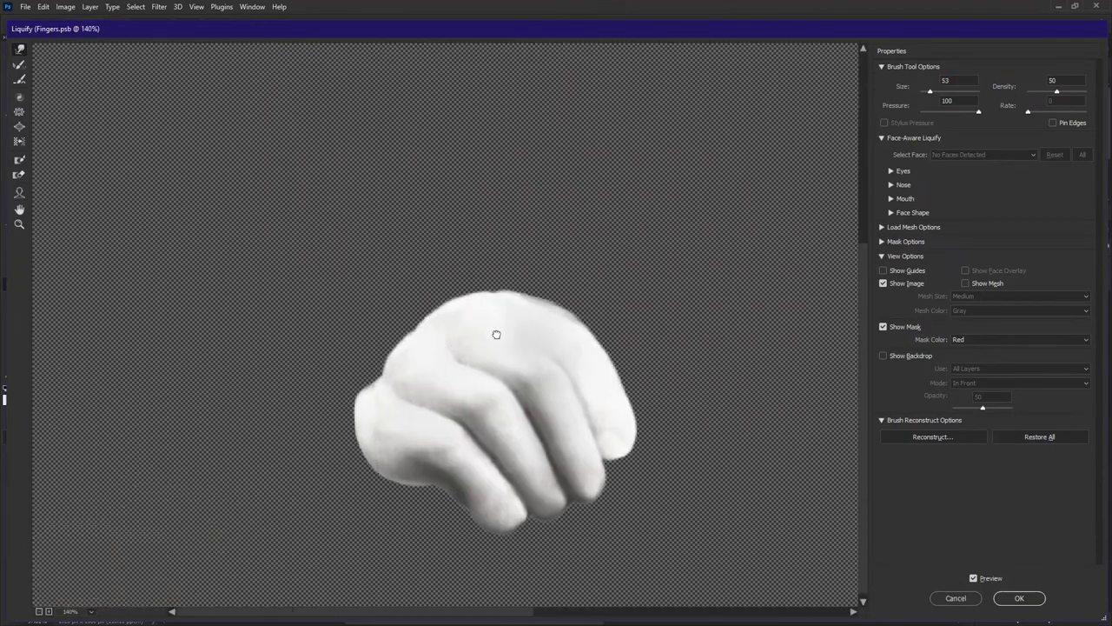
scroll(382, 390, up, 5)
drag(371, 399, 406, 399)
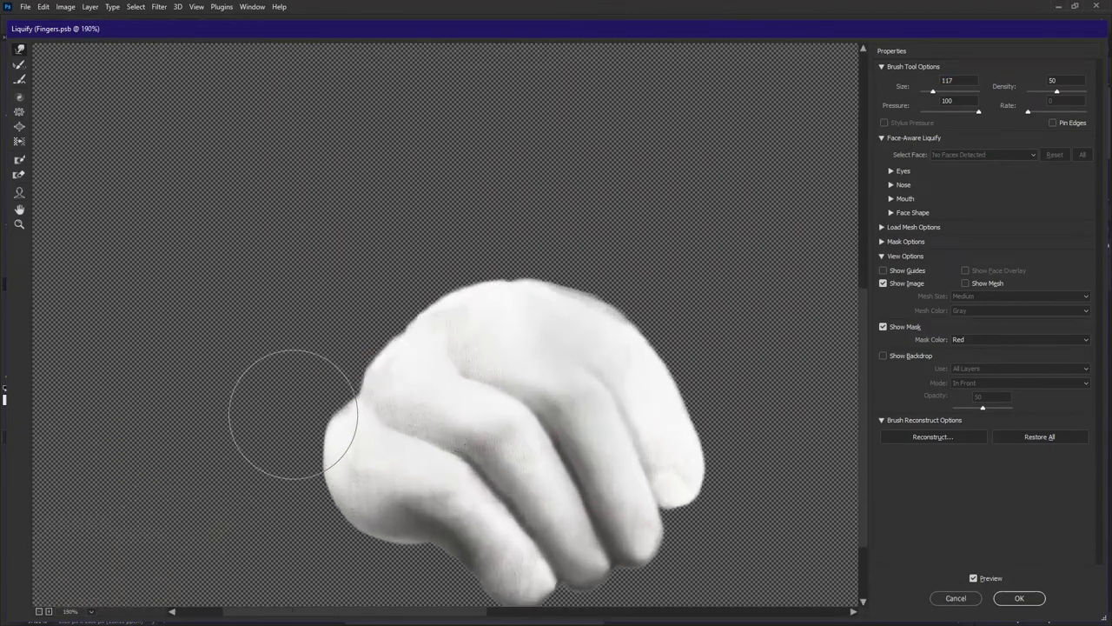
drag(324, 384, 301, 431)
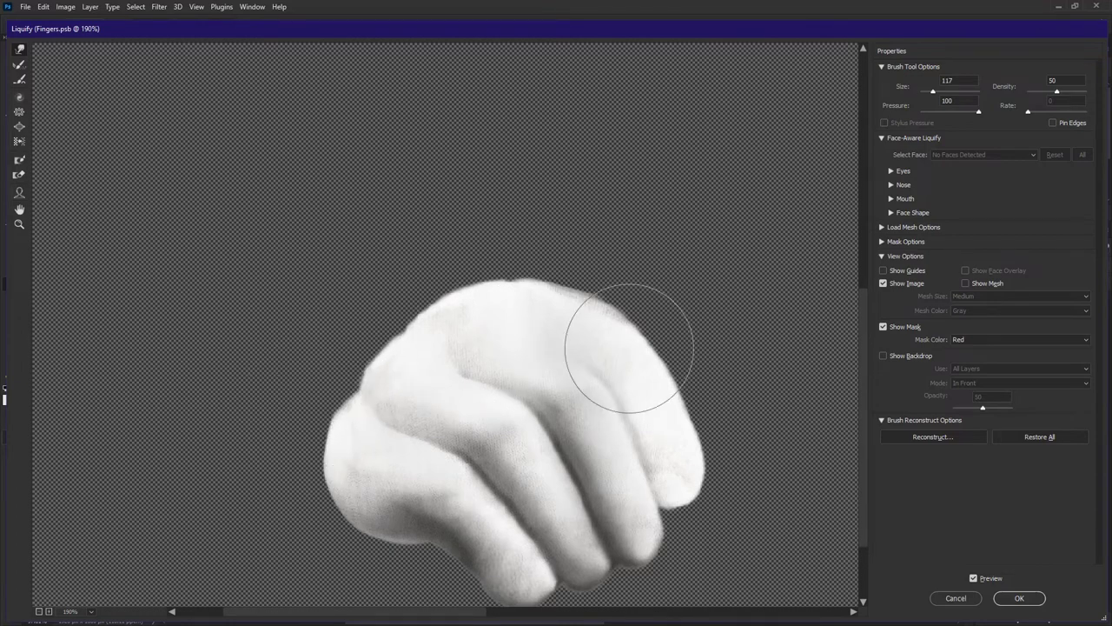
key(ctrl+minus)
key(Return)
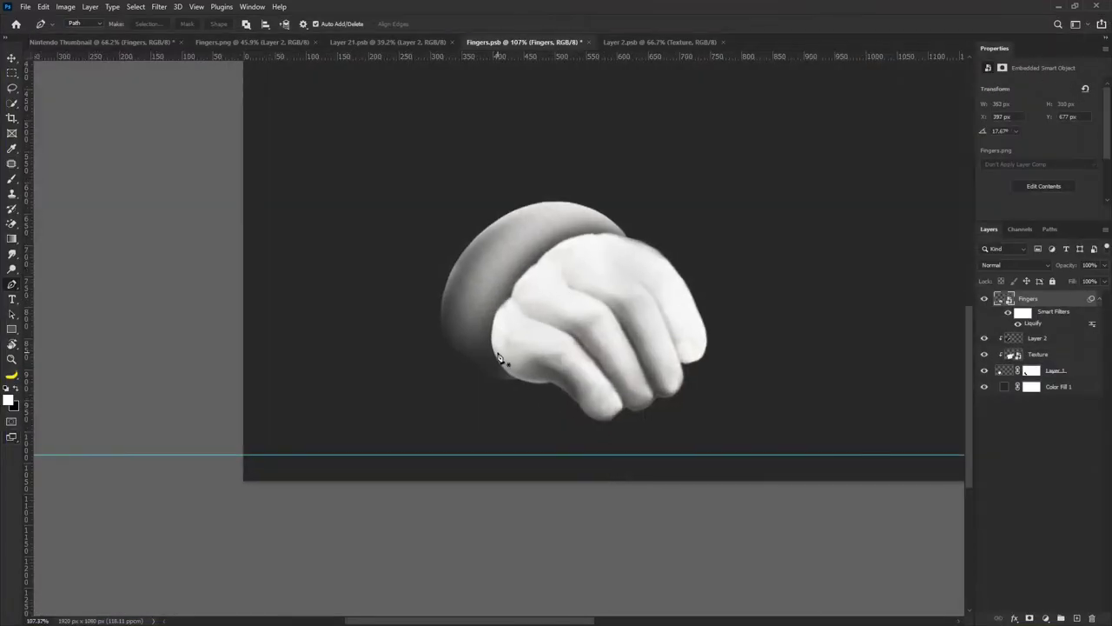
On Layer 2, paint a thin white rim highlight along the cuff's lower edge with a small brush at 16% flow.
scroll(504, 358, down, 1)
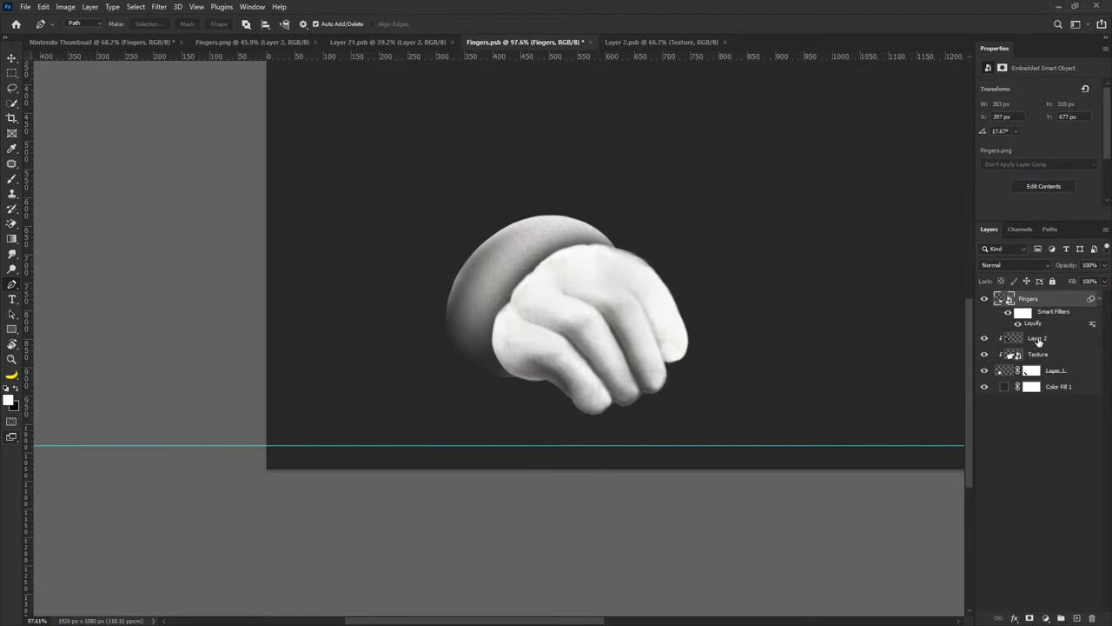
click(1039, 342)
key(b)
scroll(434, 365, up, 3)
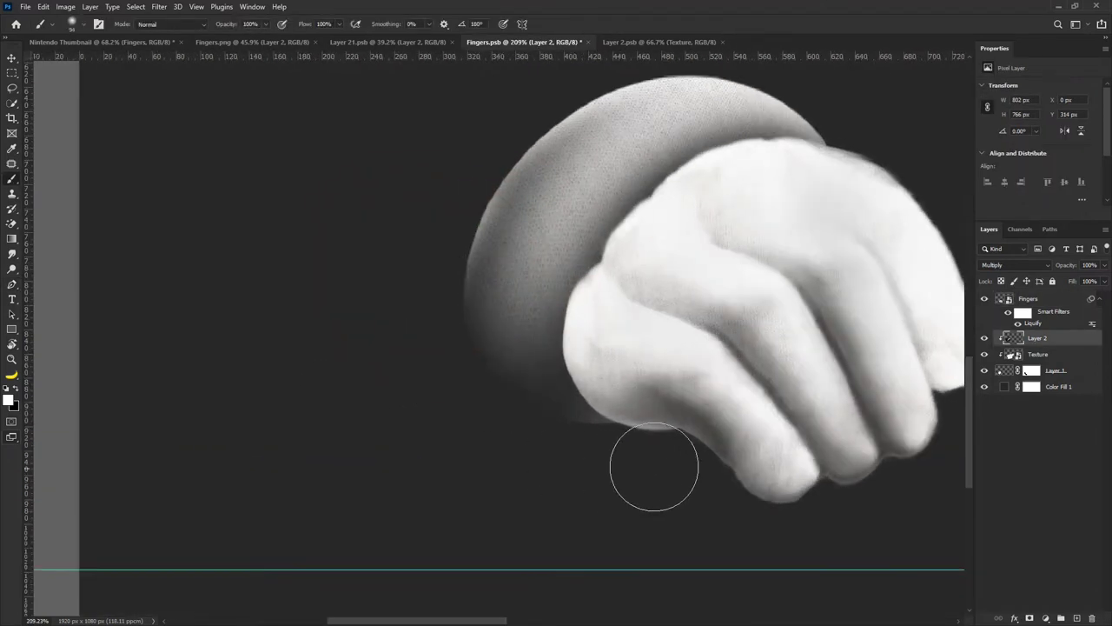
drag(603, 422, 572, 420)
scroll(559, 412, up, 1)
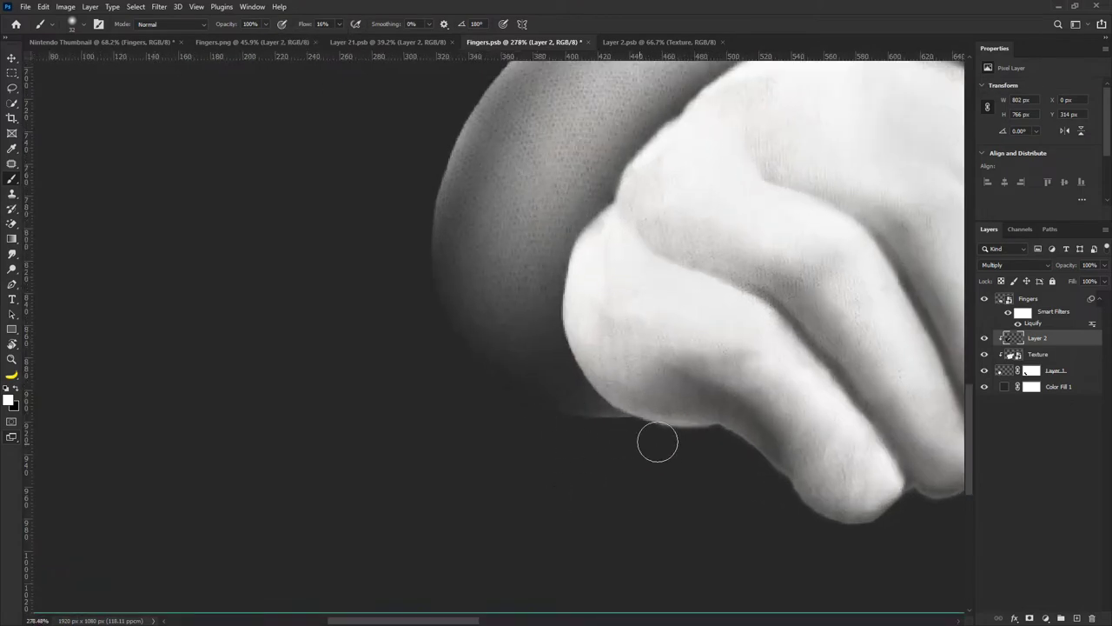
scroll(574, 358, down, 3)
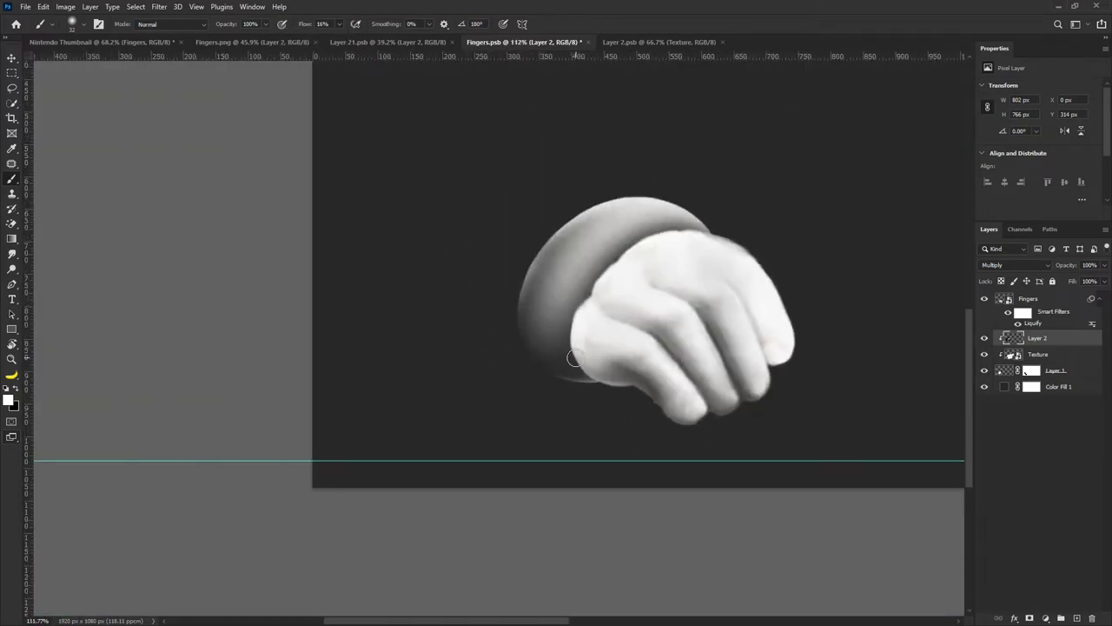
scroll(511, 263, up, 3)
alt+right_click(511, 264)
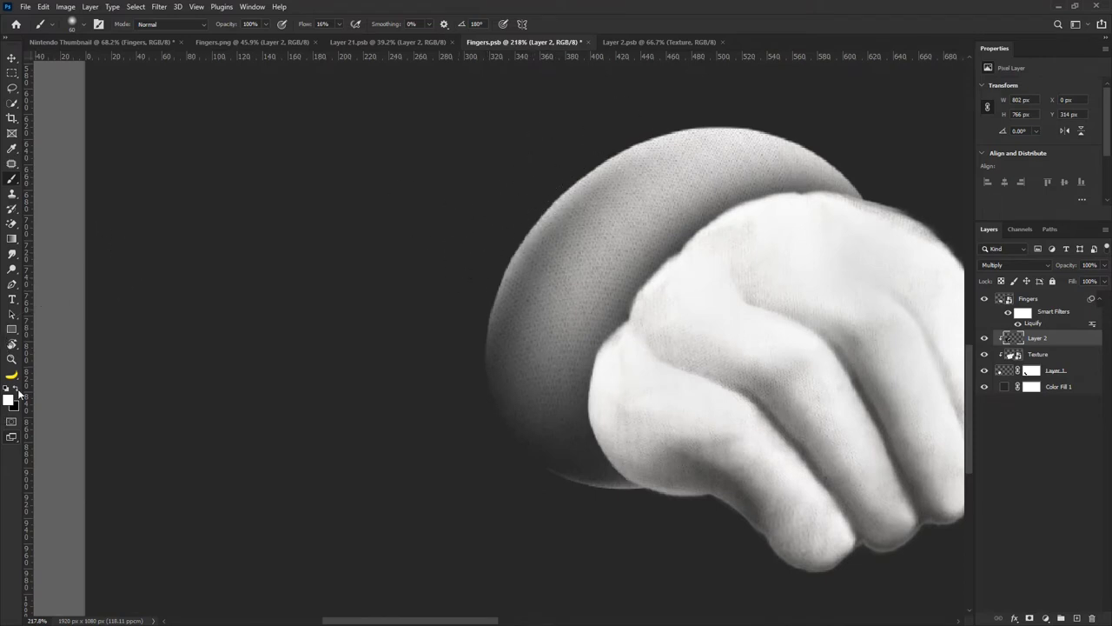
On Layer 2, paint soft black shading along the cuff's outer side with a small soft brush at 8% flow.
alt+right_click(524, 335)
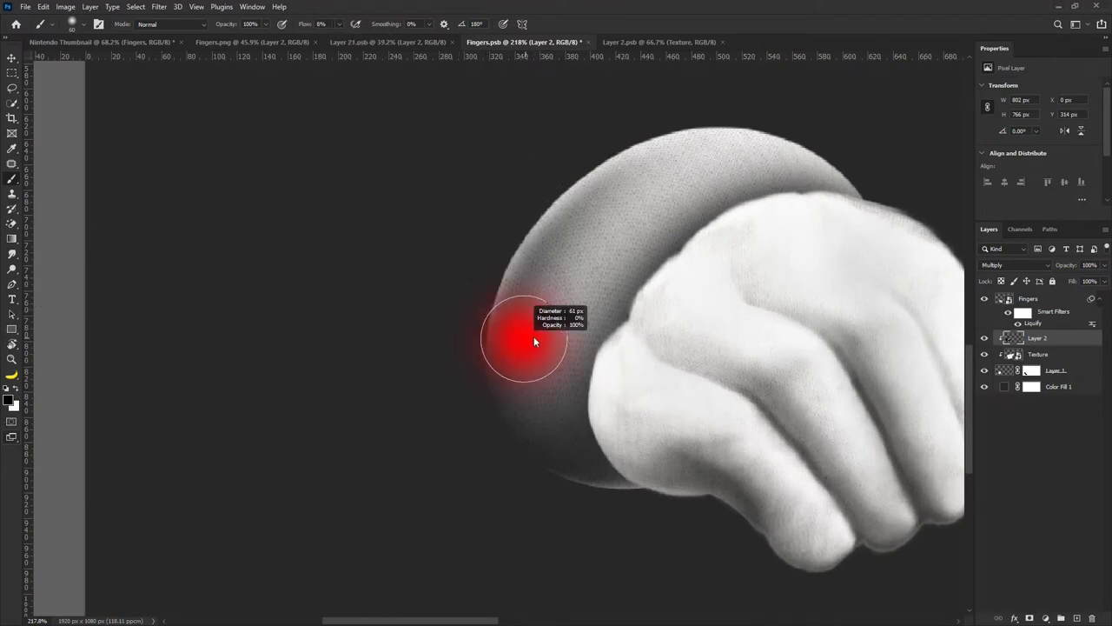
mouse_move(520, 344)
mouse_down()
mouse_move(532, 301)
mouse_move(539, 362)
mouse_up()
drag(599, 214, 623, 209)
key(ctrl+z)
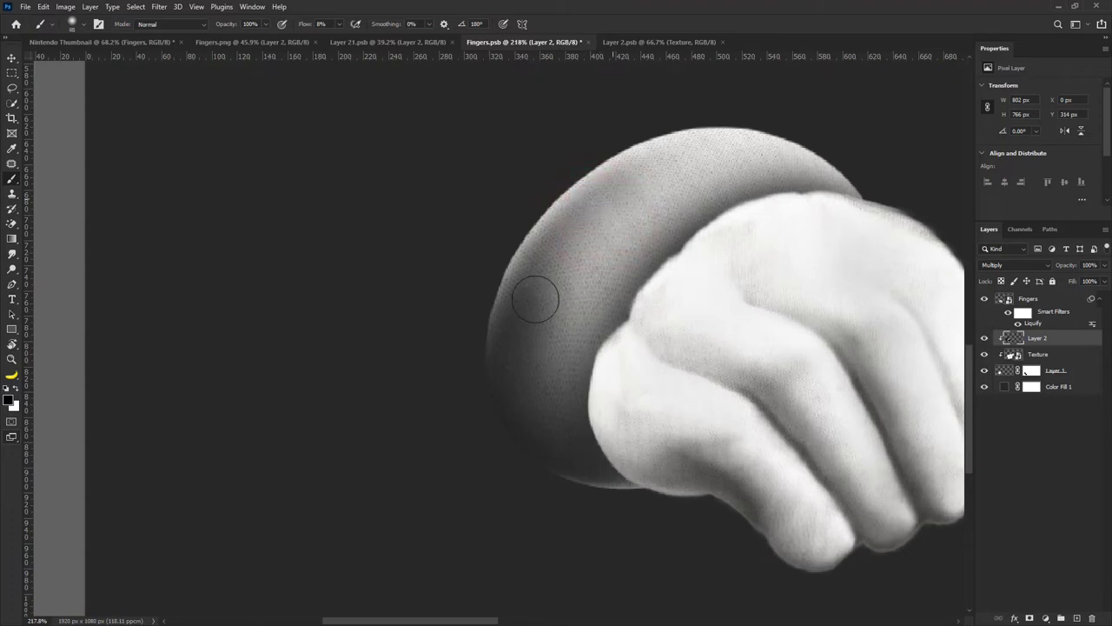
mouse_move(536, 298)
mouse_down()
mouse_move(642, 168)
mouse_move(531, 365)
mouse_up()
alt+right_click(551, 321)
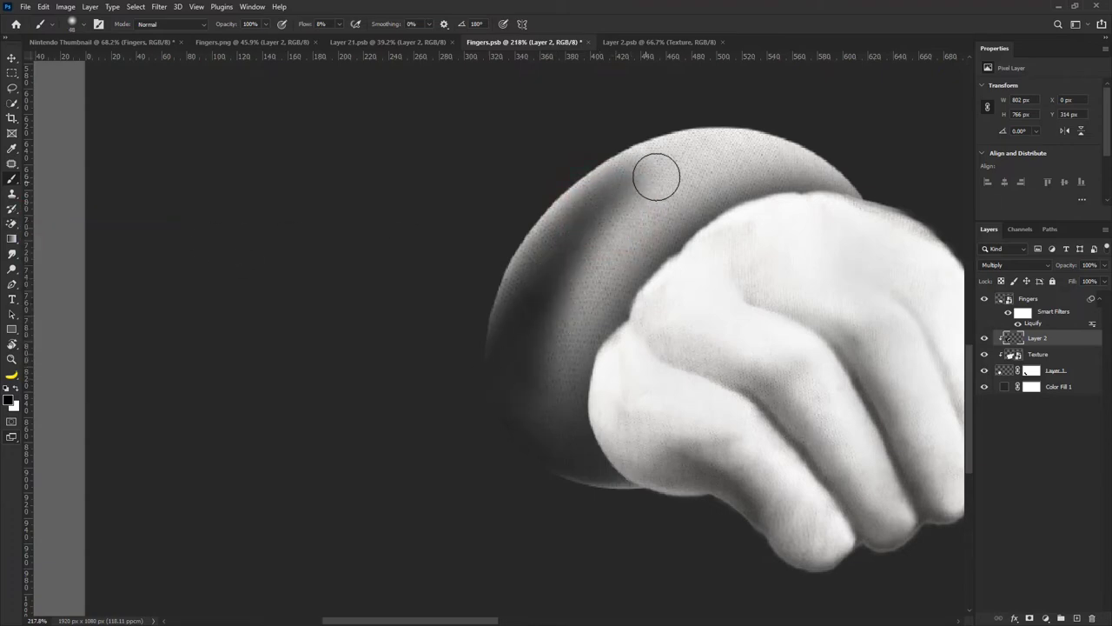
alt+scroll(745, 240, down, 5)
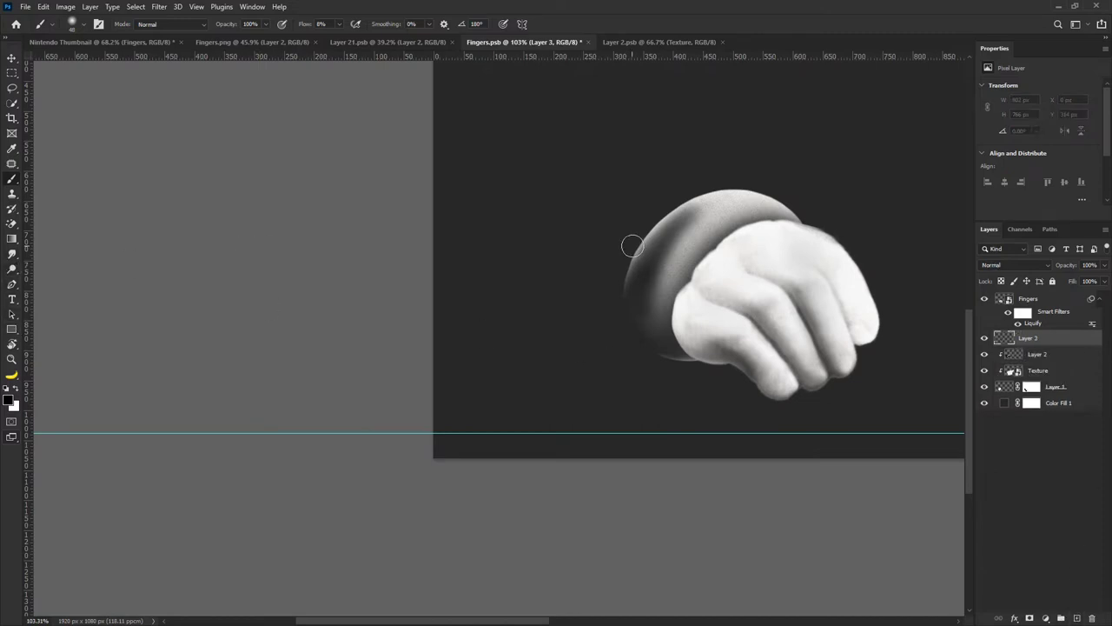
alt+scroll(626, 247, up, 1)
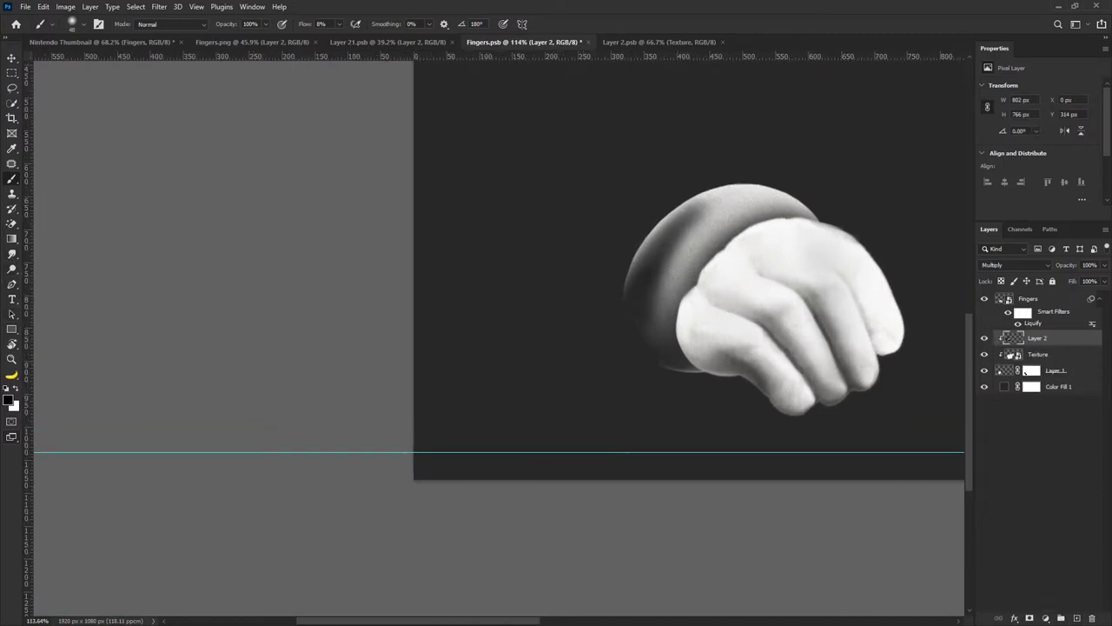
Add a layer mask to Layer 2 and paint black on it to fade the shading along the cuff's outer edge.
click(1030, 618)
alt+scroll(627, 244, up, 3)
mouse_move(737, 205)
mouse_down()
mouse_move(657, 340)
mouse_move(744, 163)
mouse_move(667, 234)
mouse_move(713, 188)
mouse_move(775, 172)
mouse_move(759, 177)
mouse_move(656, 334)
mouse_move(686, 337)
mouse_move(642, 248)
mouse_move(625, 272)
mouse_move(634, 435)
mouse_move(666, 451)
mouse_up()
alt+scroll(679, 189, down, 2)
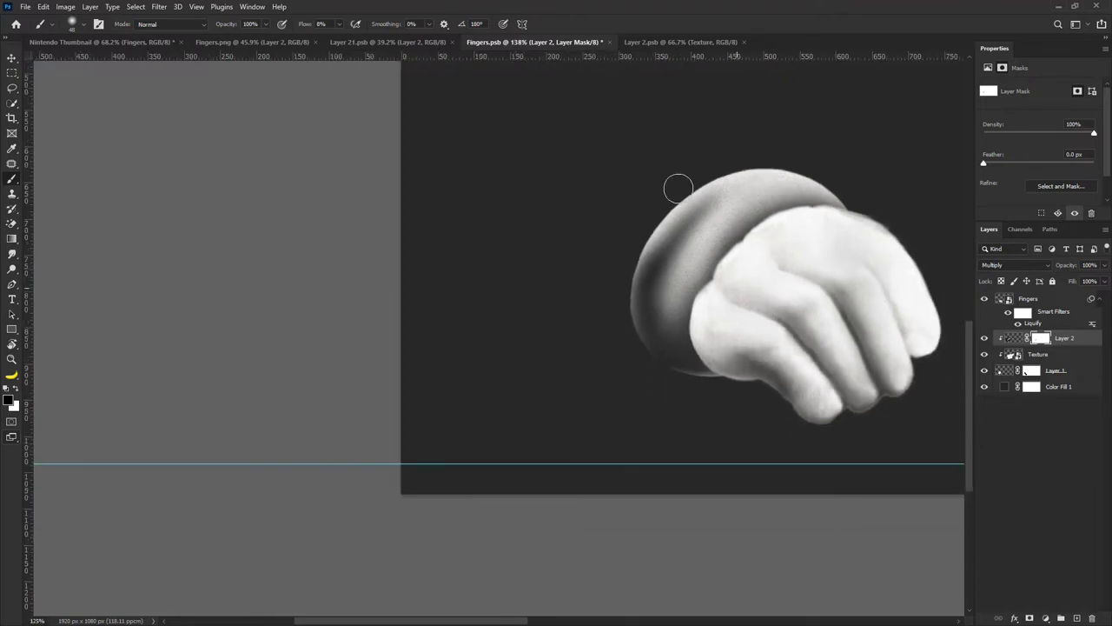
alt+scroll(678, 188, down, 1)
alt+scroll(696, 235, up, 4)
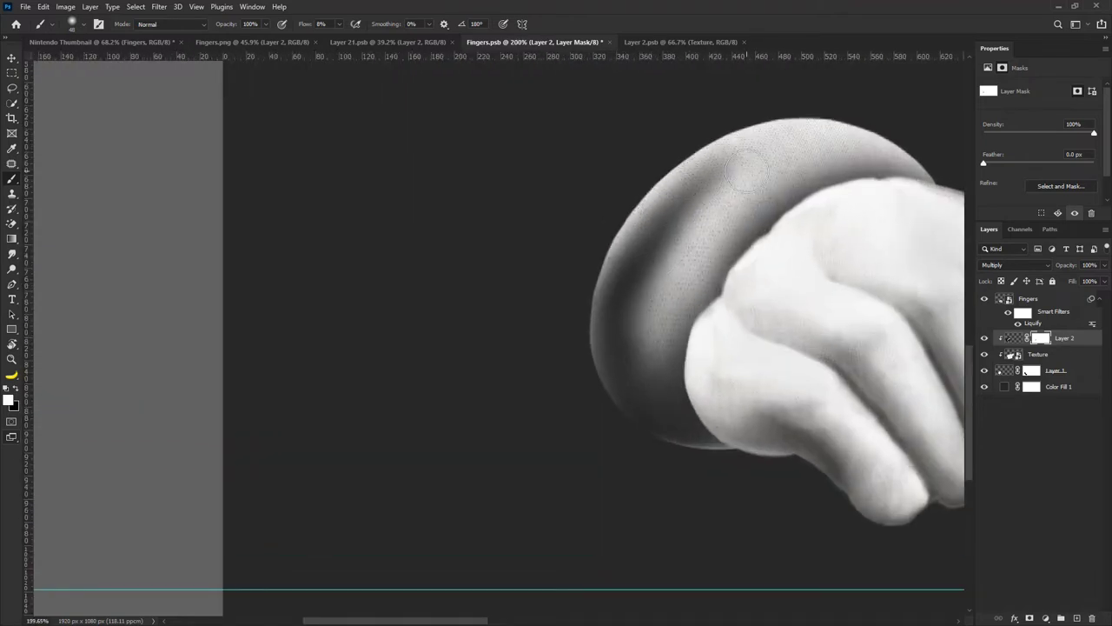
Blend the cuff's dark shading band by painting on Layer 2's mask with a 73 px soft brush at 1% flow.
click(1014, 338)
scroll(603, 218, down, 4)
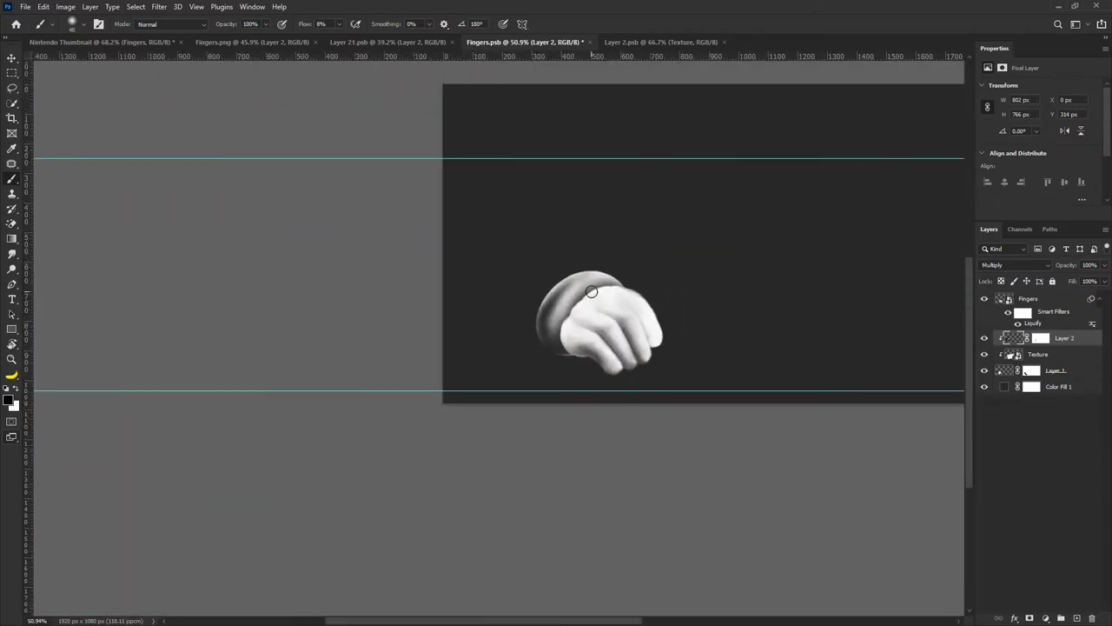
scroll(572, 301, up, 3)
scroll(573, 306, up, 4)
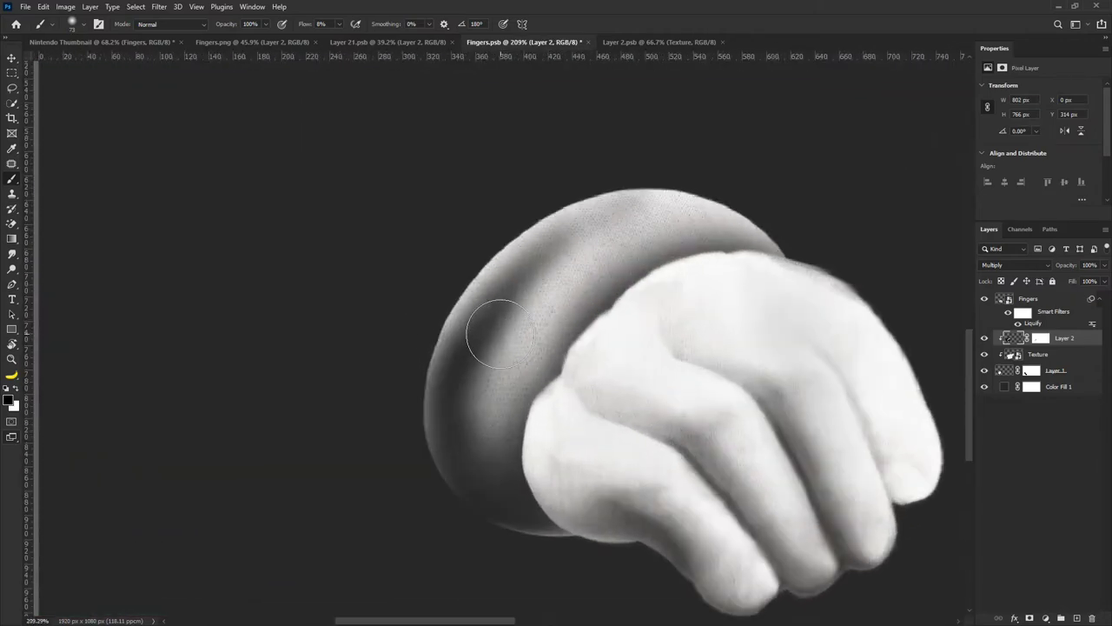
click(1040, 338)
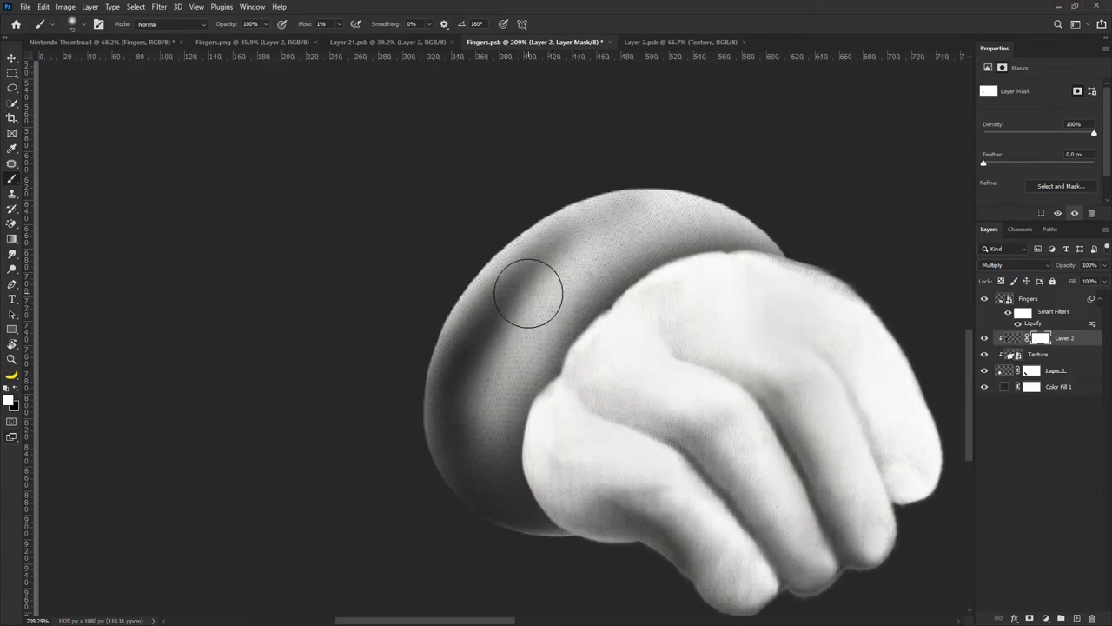
key(x)
mouse_move(550, 285)
mouse_down()
mouse_move(474, 398)
mouse_move(460, 261)
mouse_move(436, 330)
mouse_move(443, 364)
mouse_move(468, 291)
mouse_move(481, 299)
mouse_move(525, 269)
mouse_move(476, 420)
mouse_move(495, 464)
mouse_move(489, 400)
mouse_move(532, 558)
mouse_move(508, 535)
mouse_move(439, 527)
mouse_move(425, 323)
mouse_move(616, 222)
mouse_move(501, 291)
mouse_move(437, 410)
mouse_move(442, 470)
mouse_move(490, 536)
mouse_up()
scroll(557, 304, down, 14)
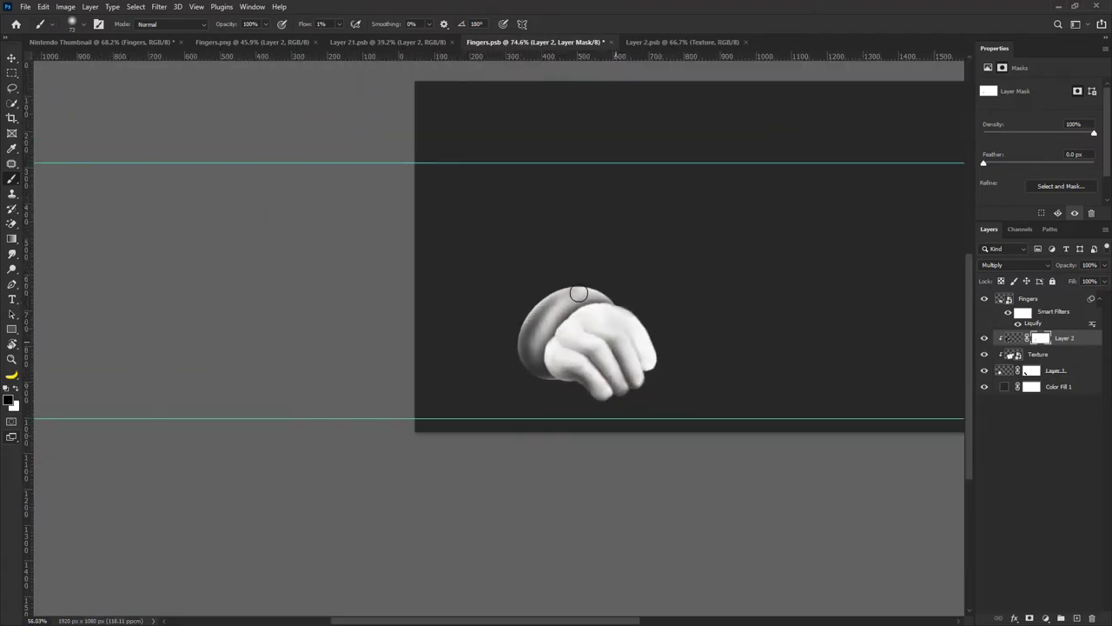
scroll(540, 307, up, 5)
scroll(506, 345, up, 4)
scroll(502, 380, up, 2)
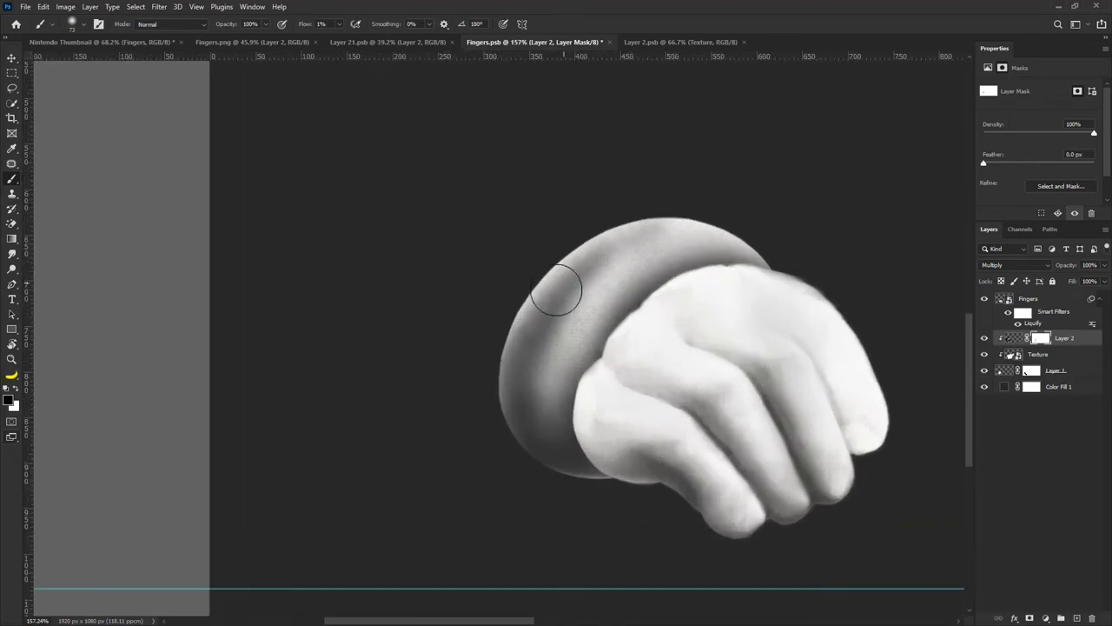
scroll(669, 261, up, 1)
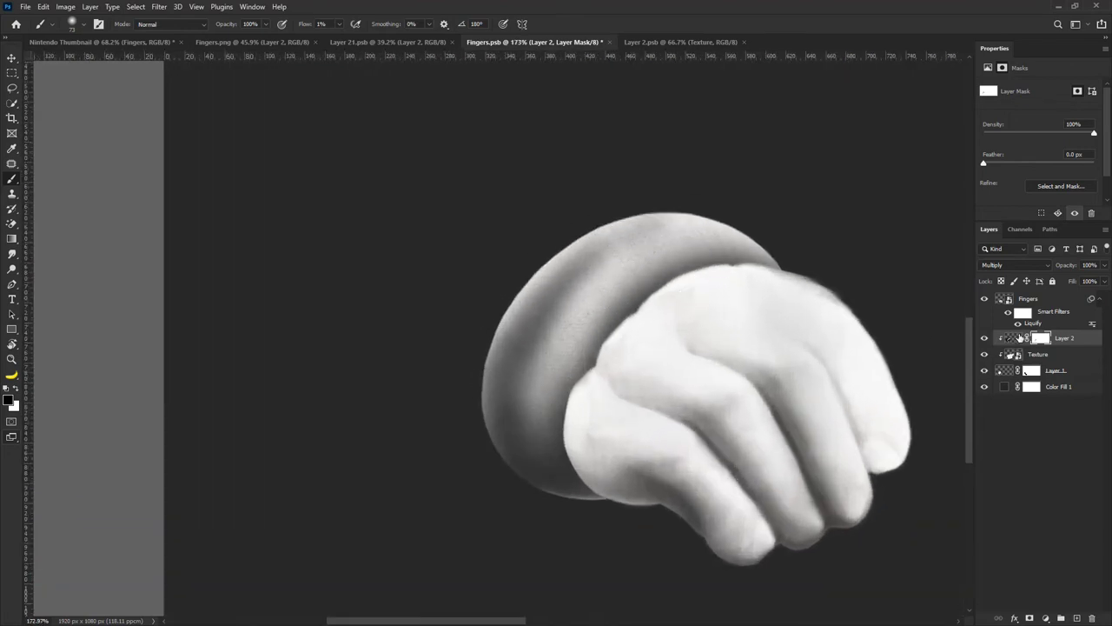
Add a clipped Exposure adjustment above Layer 2 with exposure at -2.48 and invert its mask to black.
click(1014, 338)
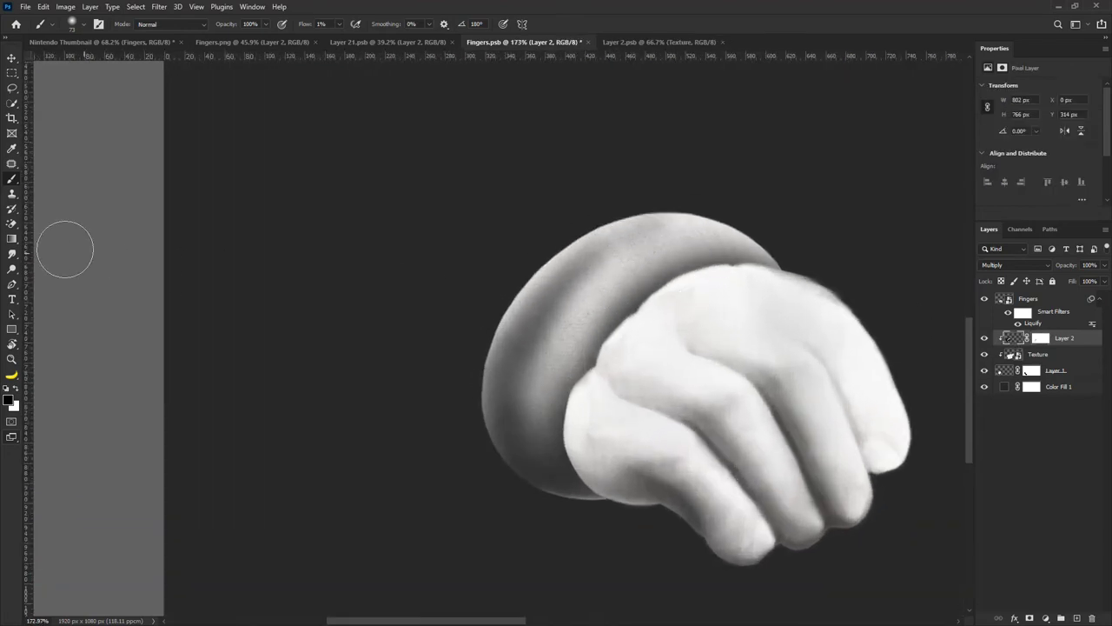
click(1048, 618)
click(1026, 475)
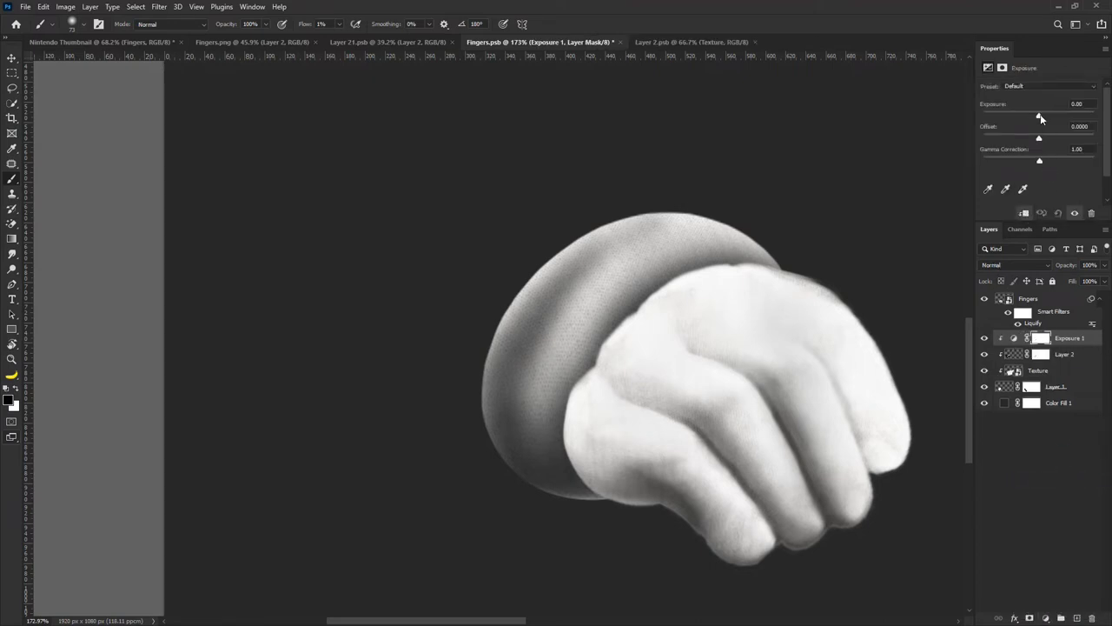
drag(1040, 114, 1018, 110)
click(1041, 339)
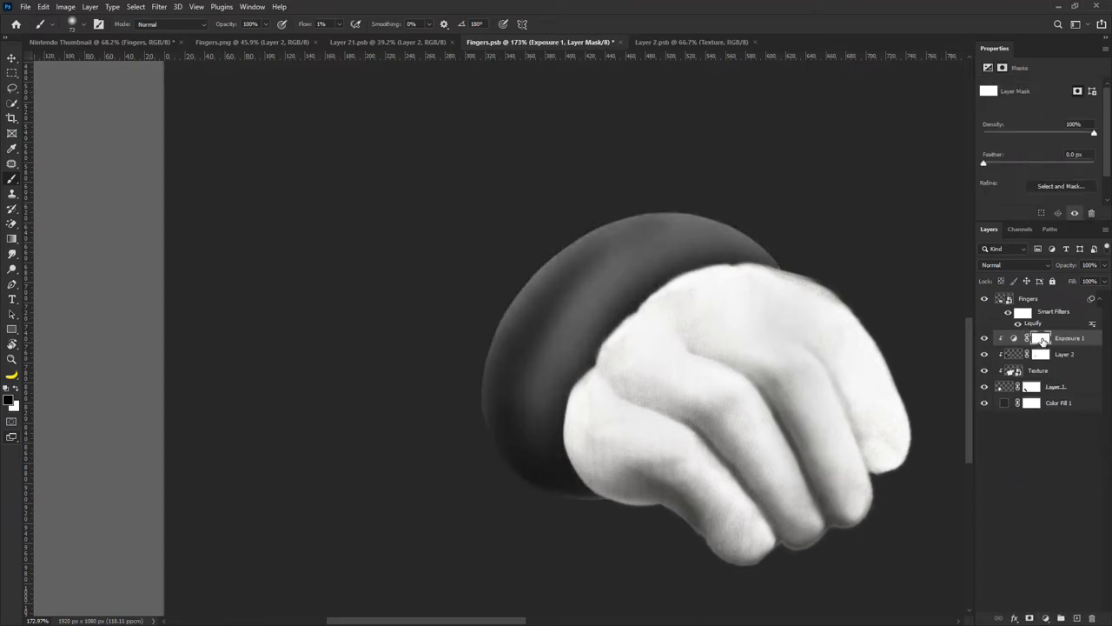
key(ctrl+i)
Paint white on the Exposure 1 mask at 1% flow to form soft fold shadows across the cuff beside the hand.
drag(631, 312, 611, 306)
scroll(610, 305, up, 5)
key(x)
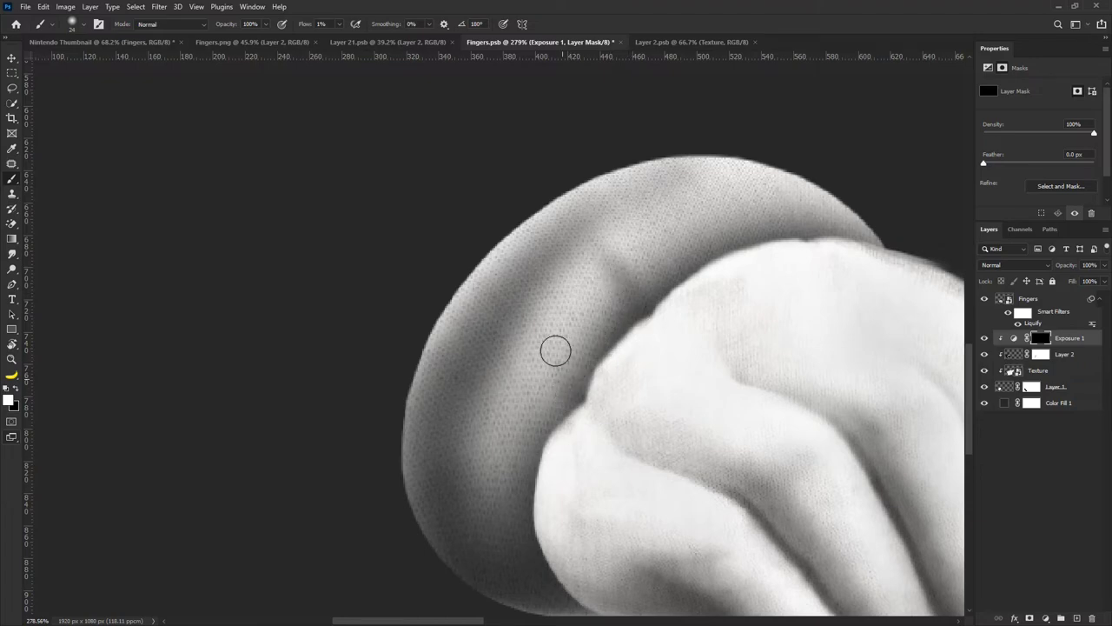
drag(565, 375, 579, 383)
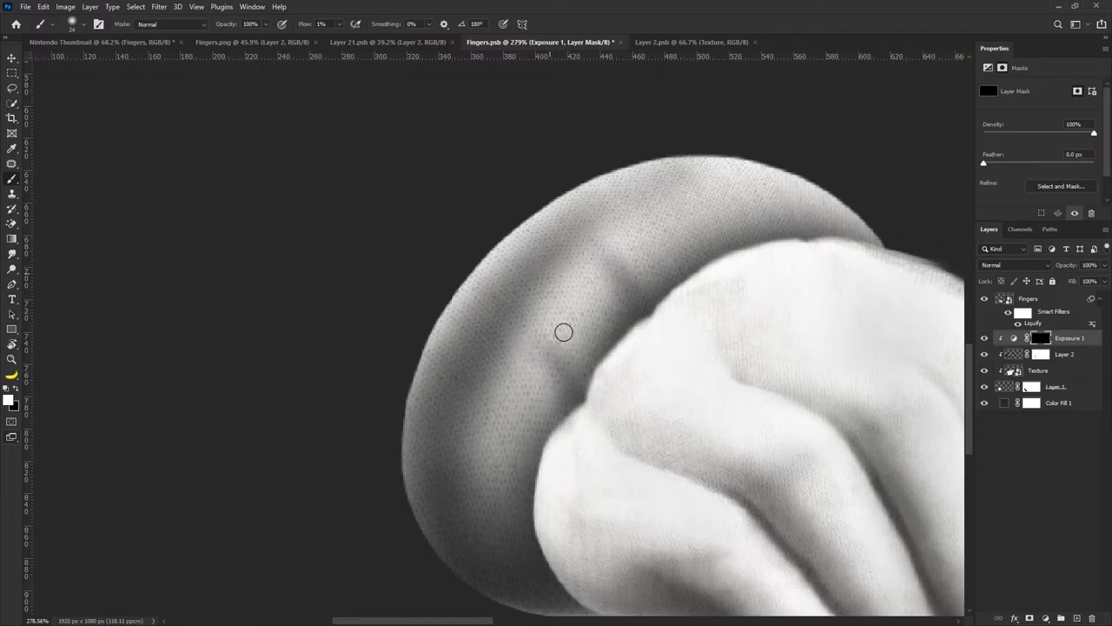
scroll(564, 330, down, 5)
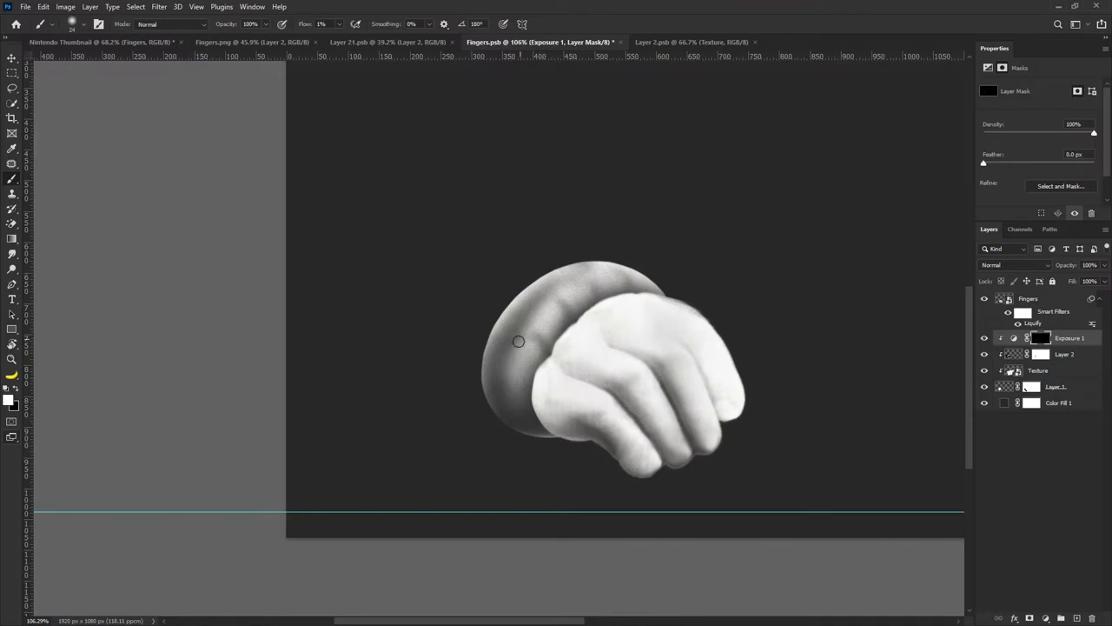
drag(537, 348, 542, 348)
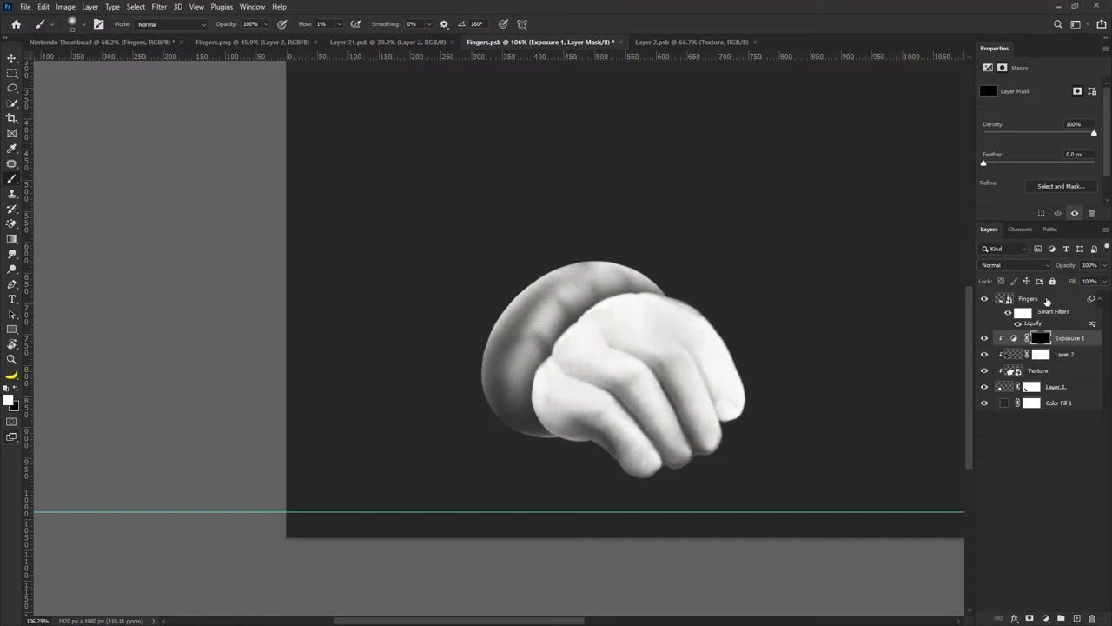
Duplicate the Exposure 1 adjustment, clip the copy to the Fingers layer above it, and target the copy's mask.
click(1047, 300)
click(1059, 342)
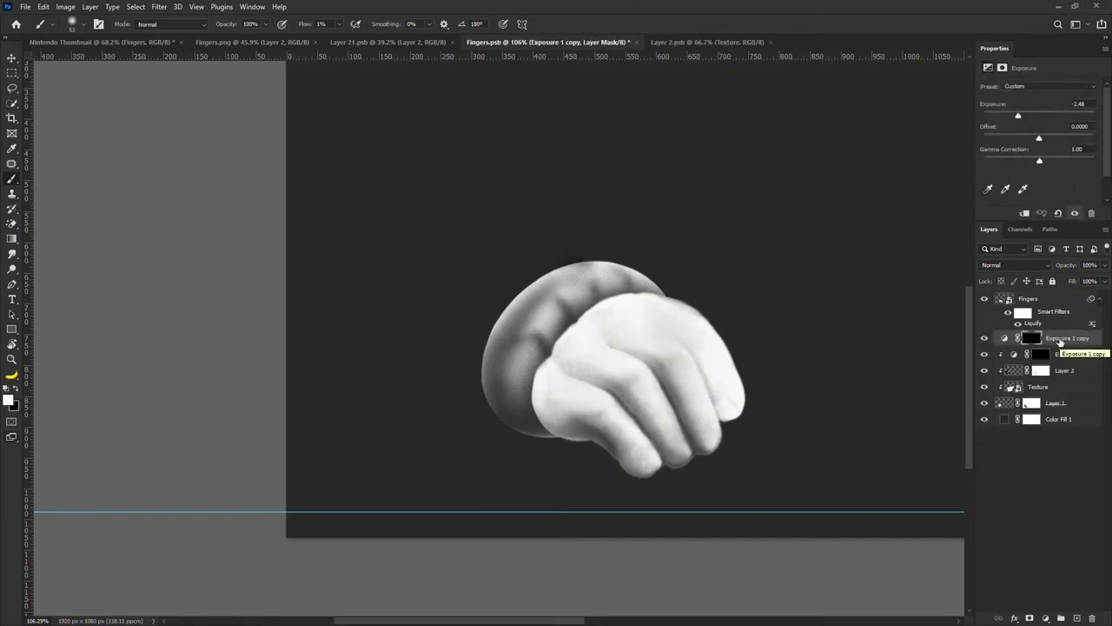
drag(1059, 341, 1058, 307)
alt+click(1062, 305)
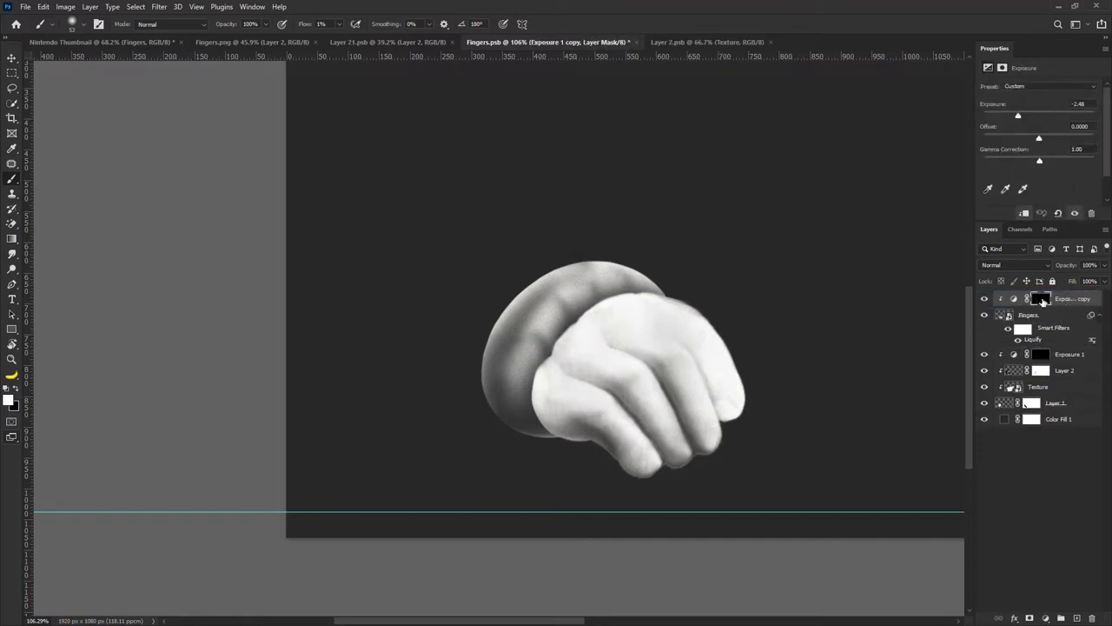
click(1041, 299)
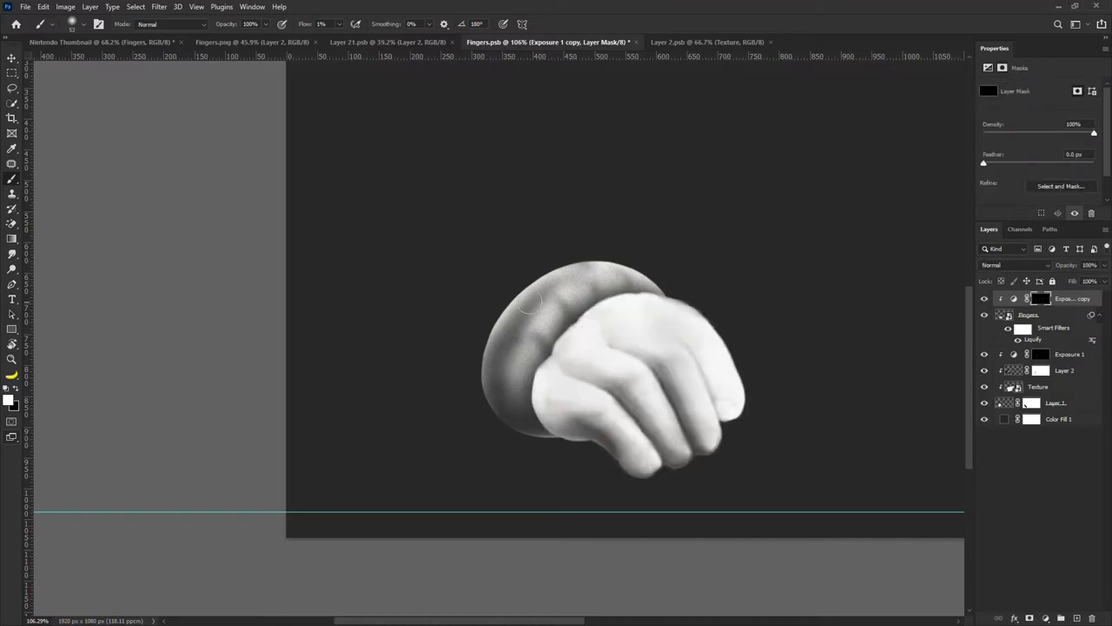
Paint white on the copied Exposure mask at 1% flow to shade the hand's edge next to the cuff.
scroll(586, 330, up, 3)
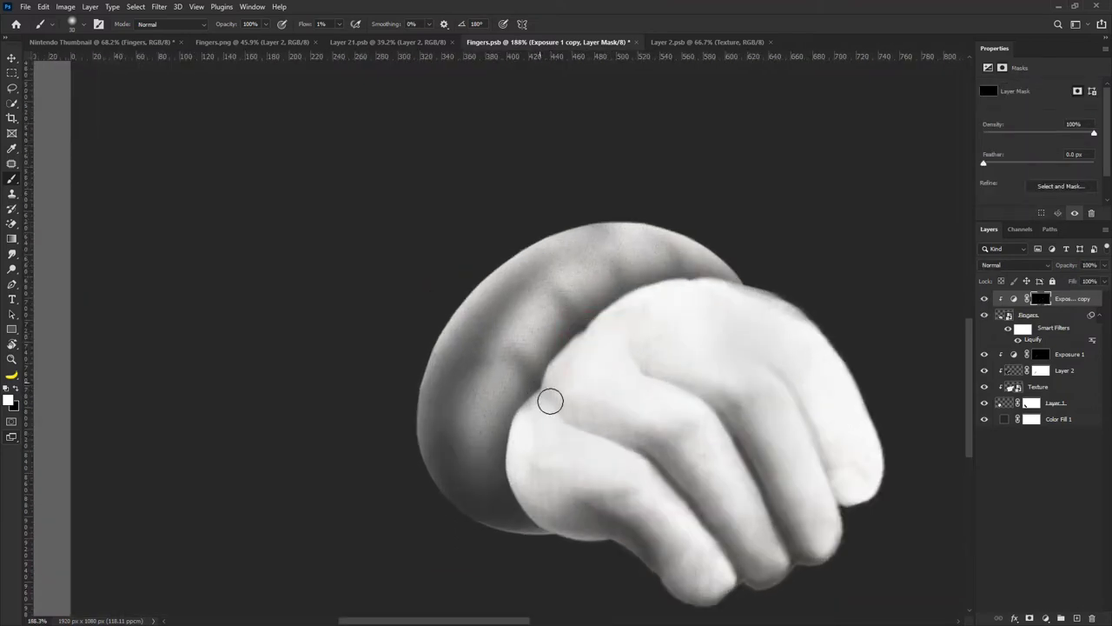
mouse_move(635, 293)
mouse_down()
mouse_move(588, 290)
mouse_move(581, 305)
mouse_move(702, 254)
mouse_move(513, 367)
mouse_move(643, 267)
mouse_move(590, 322)
mouse_up()
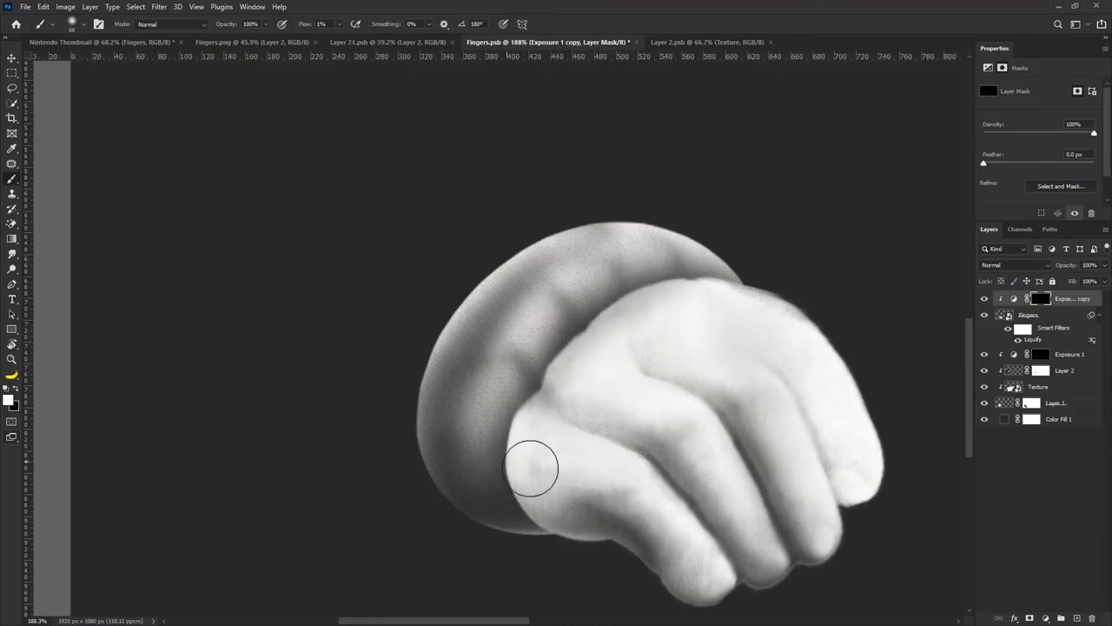
scroll(578, 365, down, 5)
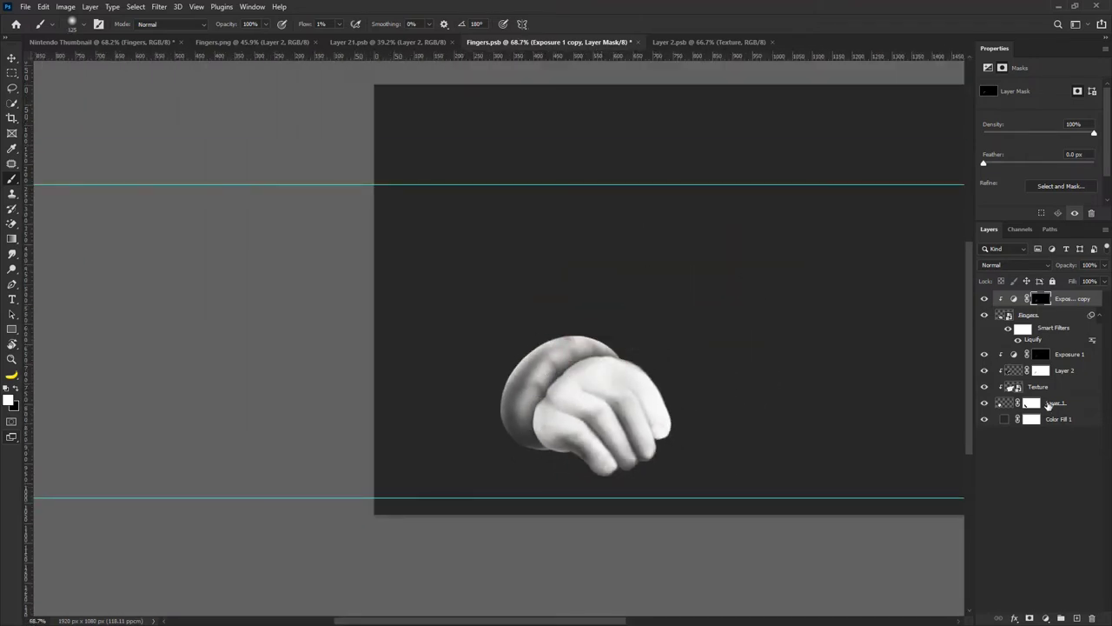
drag(654, 405, 680, 393)
Lower the copied adjustment's exposure much further and paint its mask white to deepen the shadow on the hand's wrist side.
click(1014, 298)
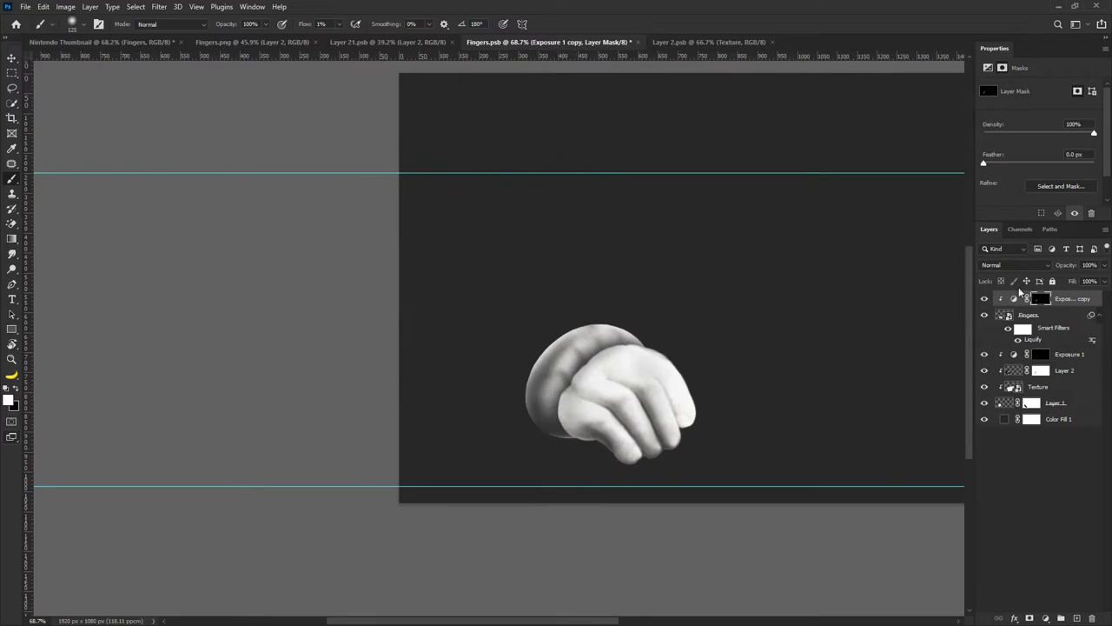
drag(1016, 114, 989, 114)
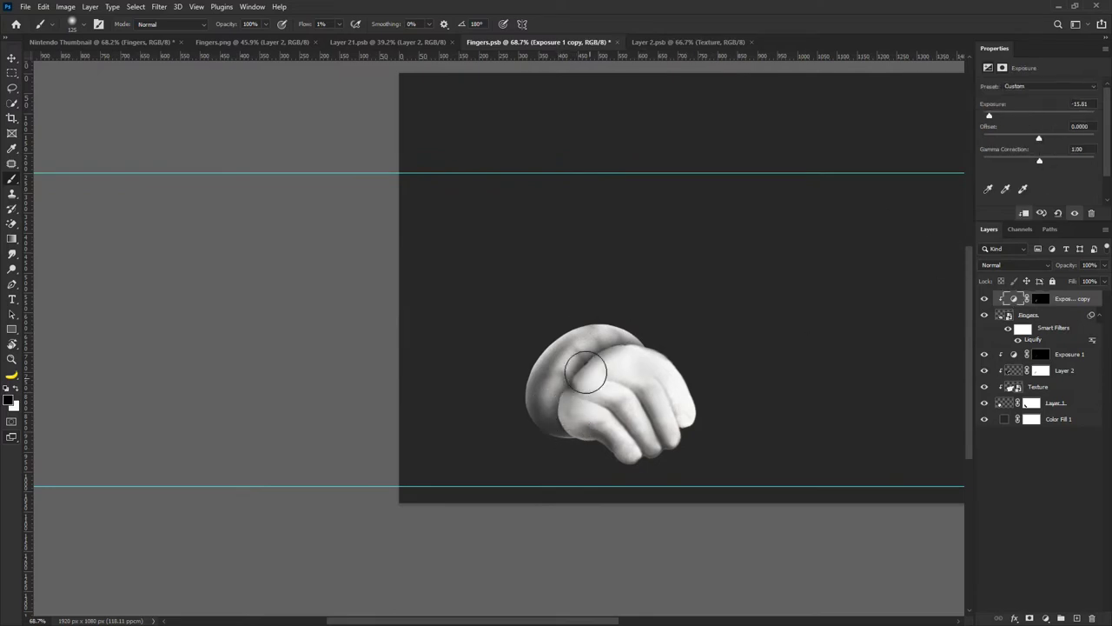
scroll(590, 371, up, 6)
click(1046, 299)
mouse_move(556, 463)
mouse_down()
mouse_move(583, 472)
mouse_move(556, 430)
mouse_move(567, 465)
mouse_move(546, 447)
mouse_move(545, 460)
mouse_move(558, 412)
mouse_up()
scroll(569, 395, up, 3)
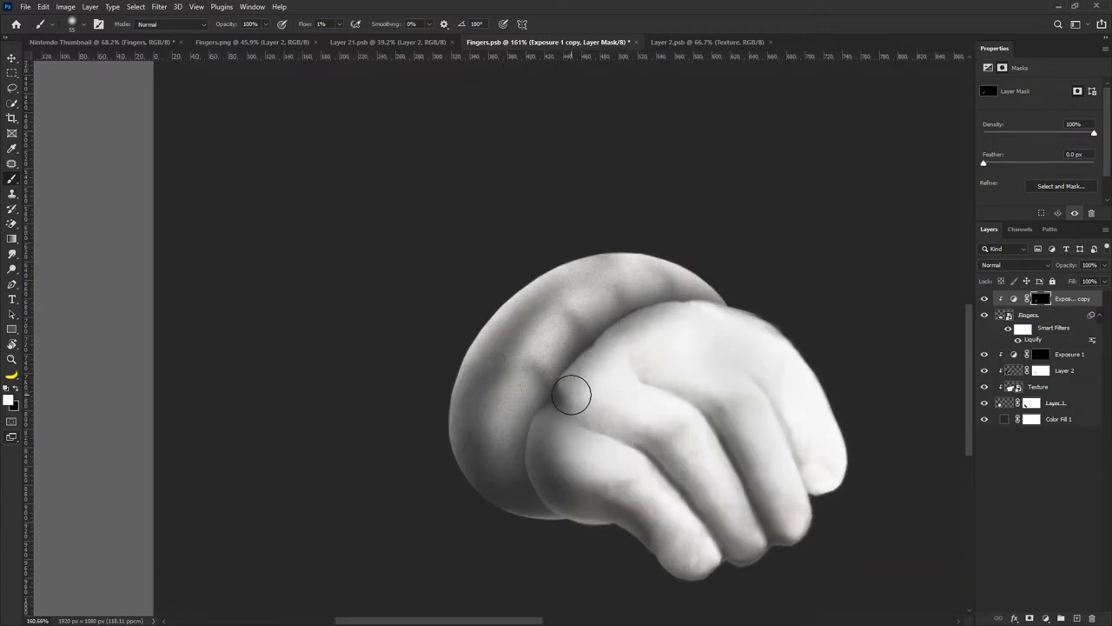
Refine the shadow where the back of the hand meets the cuff on the copied Exposure mask, using a 40 px brush.
scroll(565, 404, up, 1)
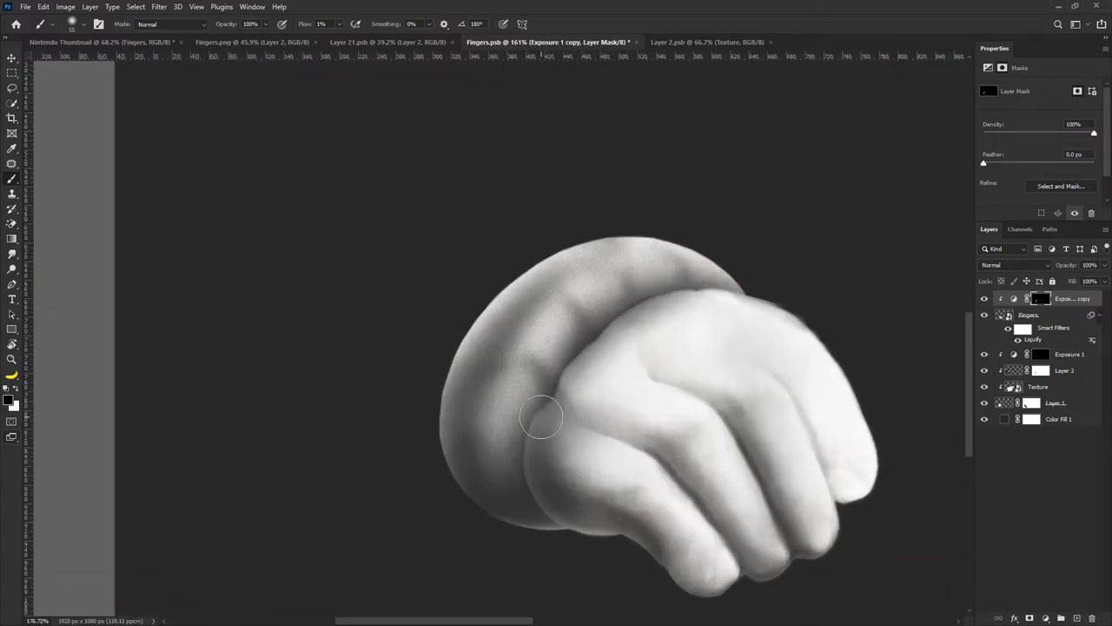
alt+right_click(635, 338)
drag(628, 338, 592, 357)
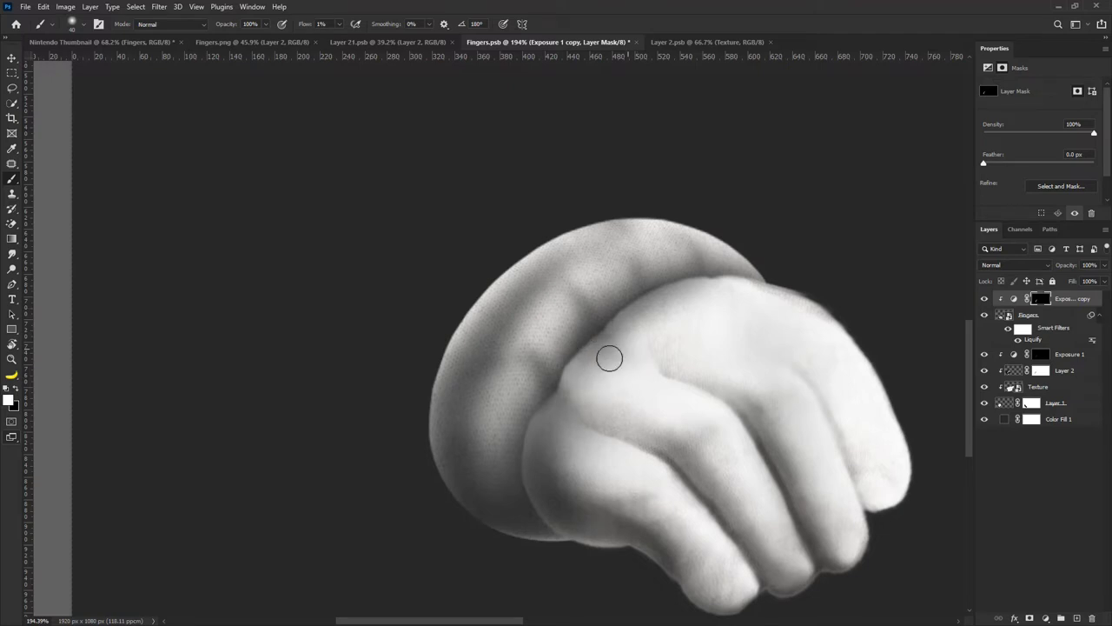
scroll(609, 357, down, 5)
scroll(639, 348, up, 2)
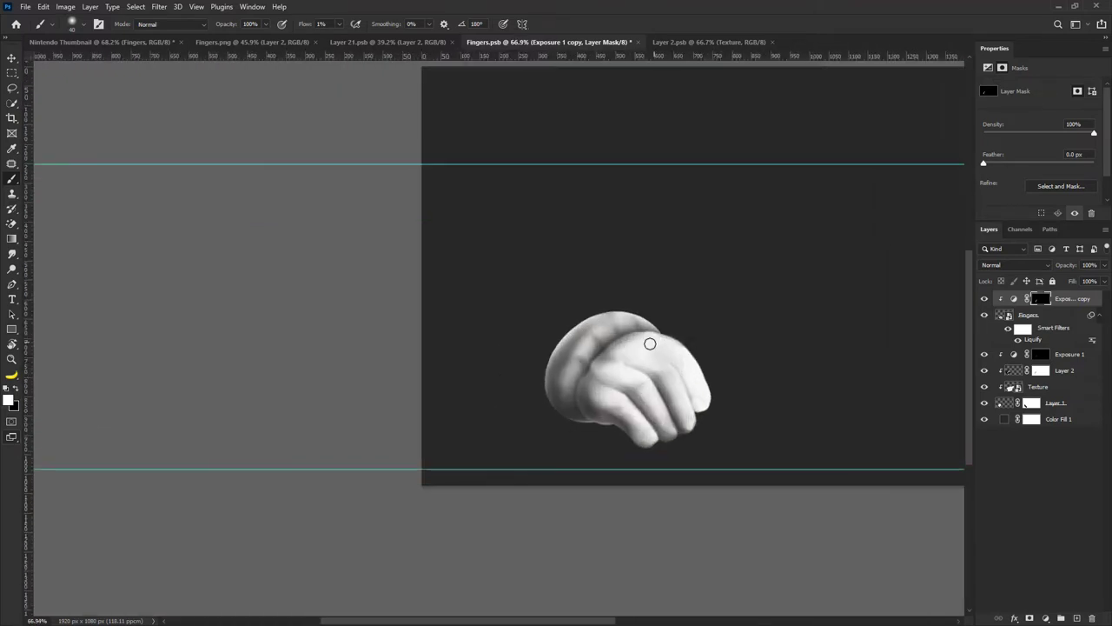
Paint subtle shading across the knuckles and back of the hand on the copied Exposure mask with a 29 px brush.
scroll(645, 362, up, 4)
drag(650, 360, 611, 362)
scroll(652, 361, up, 2)
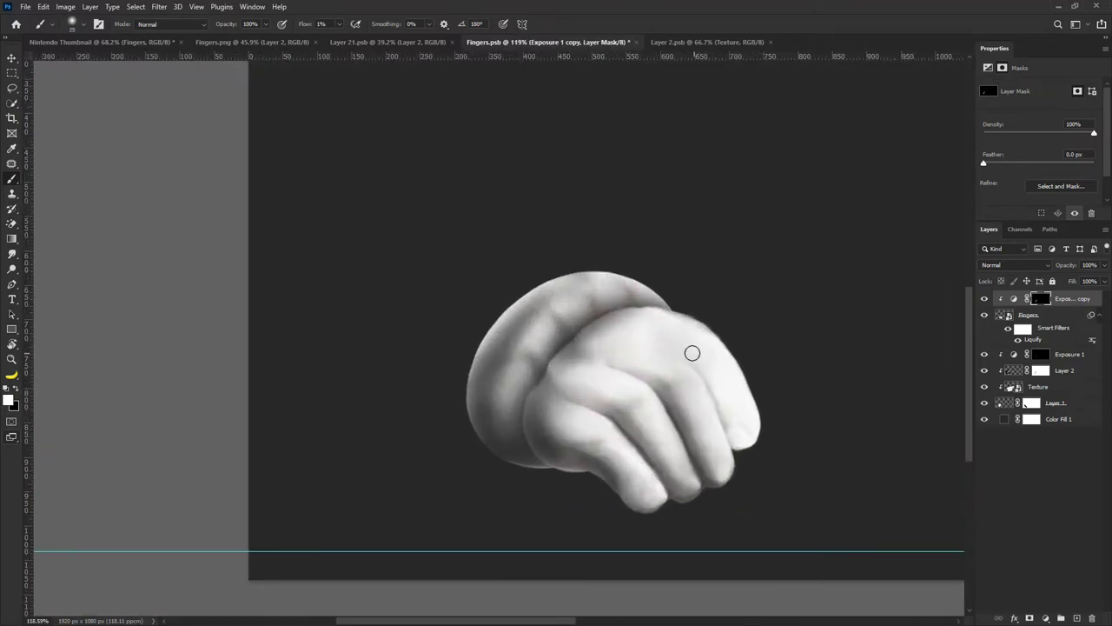
scroll(691, 365, up, 1)
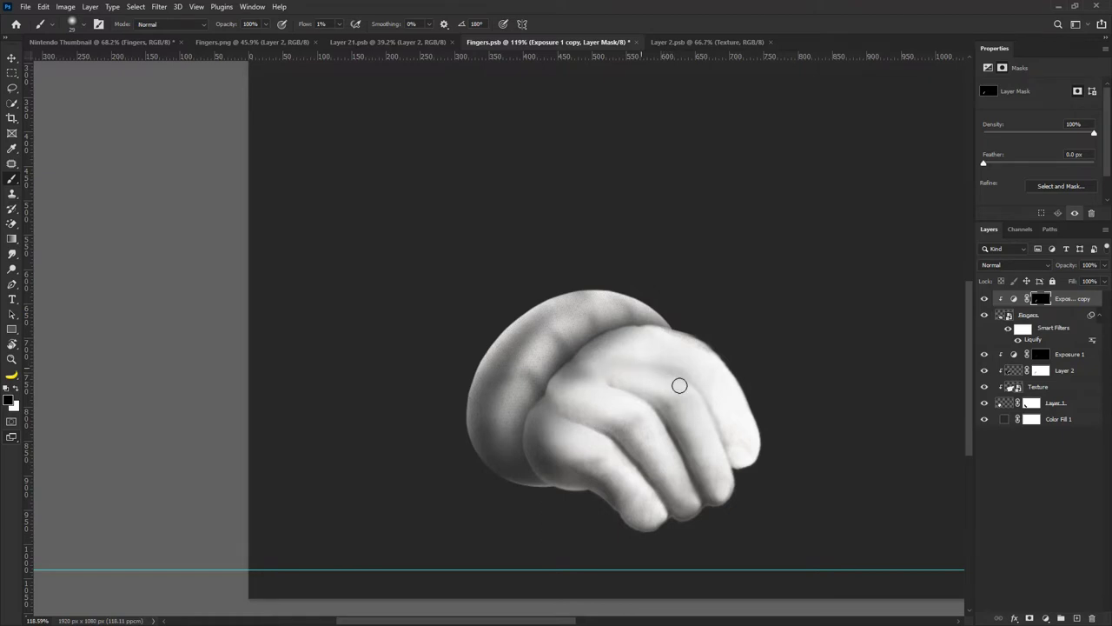
scroll(680, 385, down, 3)
scroll(604, 375, up, 1)
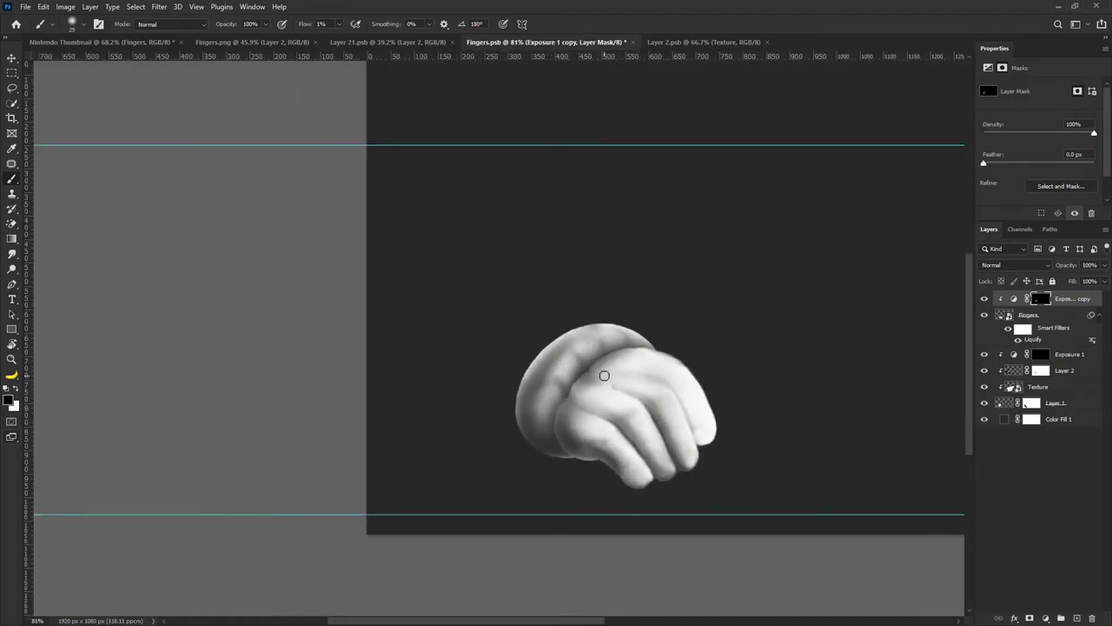
Group the hand and cuff layers, from Layer 1 up to the copied Exposure adjustment, leaving Color Fill 1 outside.
scroll(645, 379, up, 2)
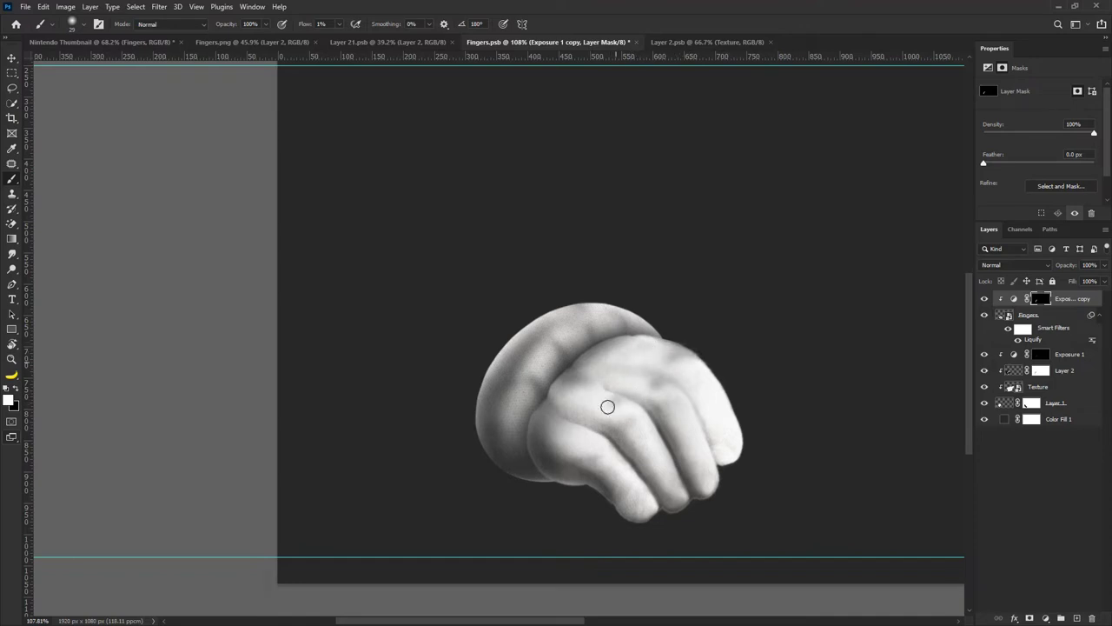
scroll(648, 318, down, 5)
scroll(695, 339, up, 3)
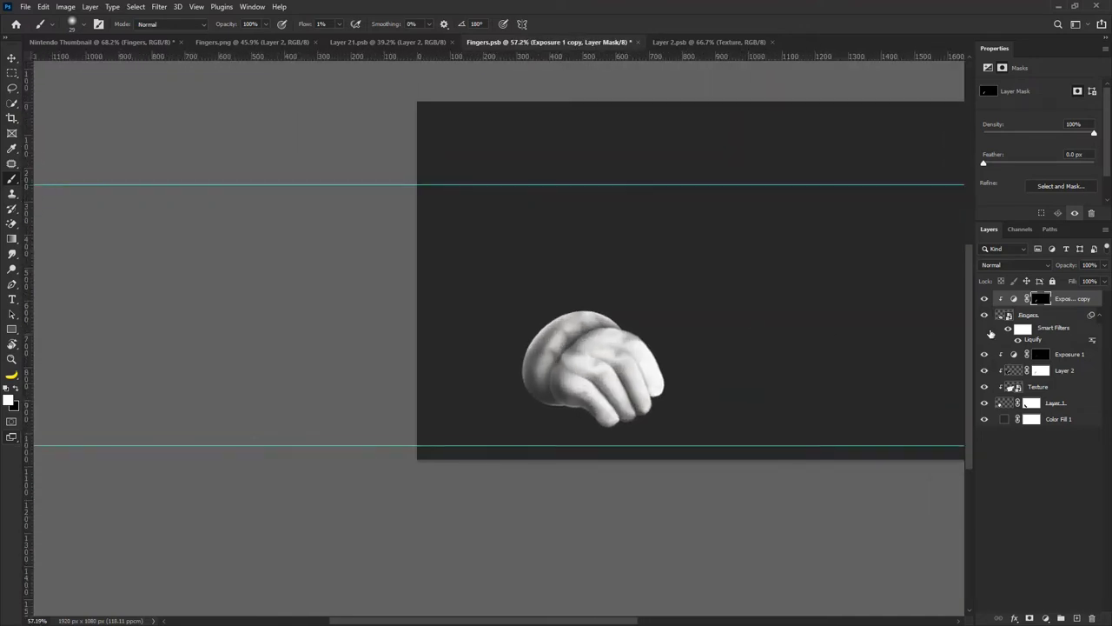
shift+click(1063, 422)
click(1061, 445)
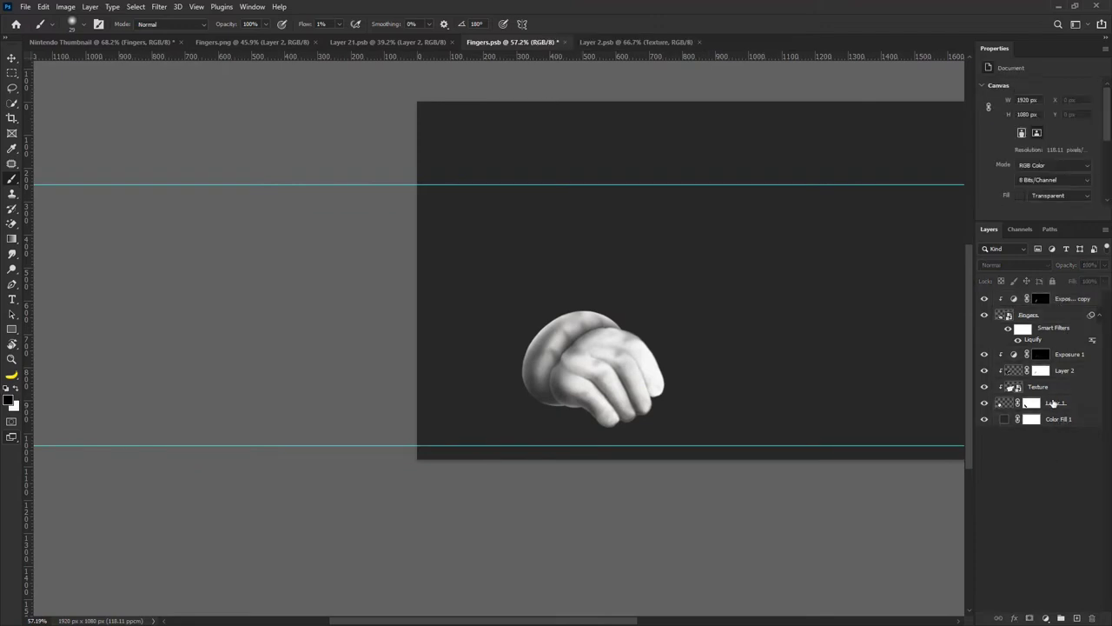
click(1055, 404)
shift+click(1066, 302)
key(ctrl+g)
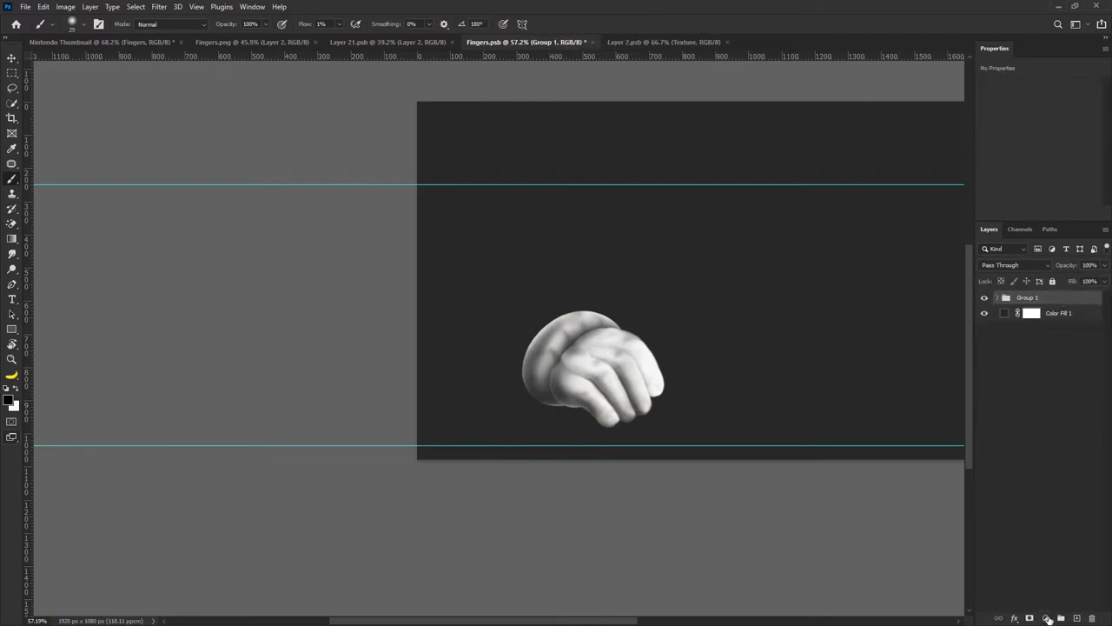
Add an Exposure adjustment clipped to Group 1, set its exposure to about -2.06, and invert its mask to black.
click(1048, 618)
click(1043, 502)
click(1025, 213)
drag(1039, 114, 1024, 118)
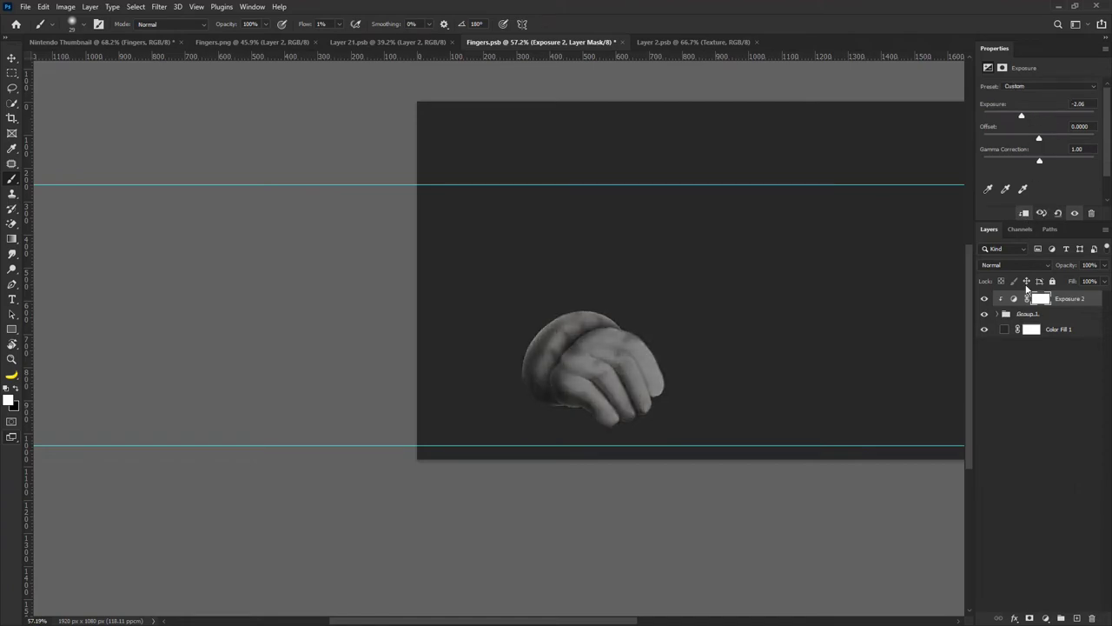
click(1040, 299)
key(ctrl+i)
Paint white on the Exposure 2 mask at 39% flow to darken the cuff's lower outer edge.
scroll(589, 298, up, 3)
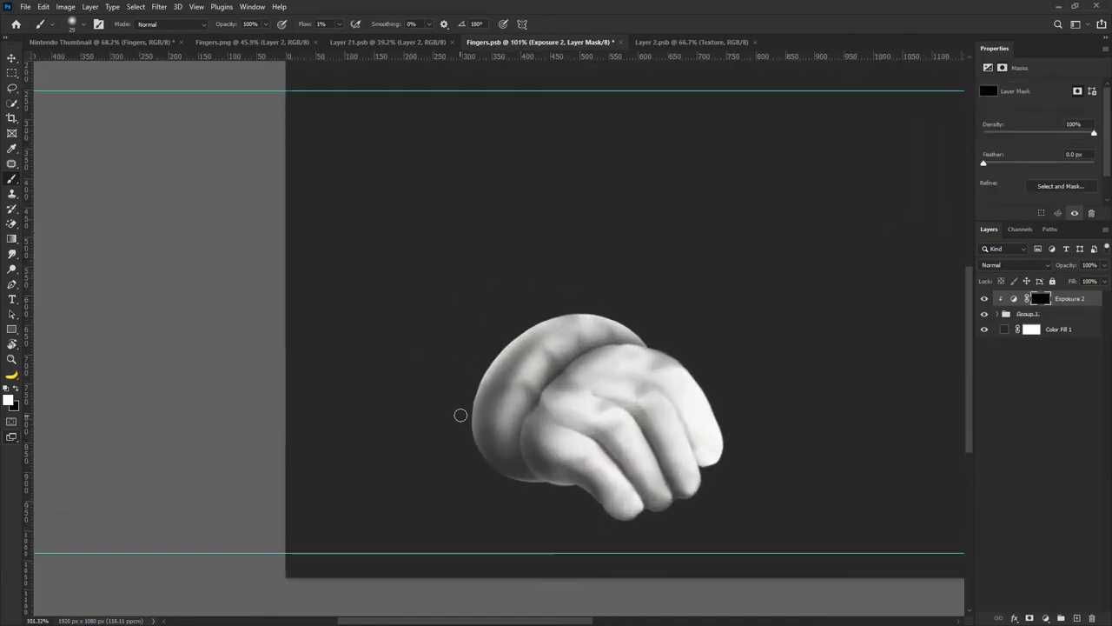
scroll(462, 446, up, 1)
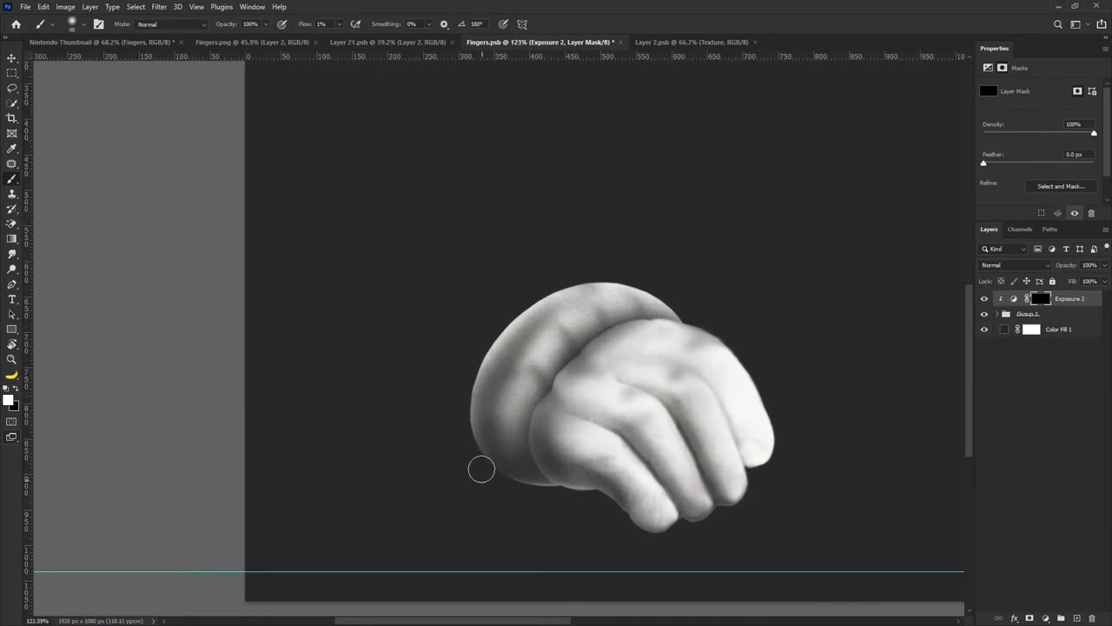
click(338, 23)
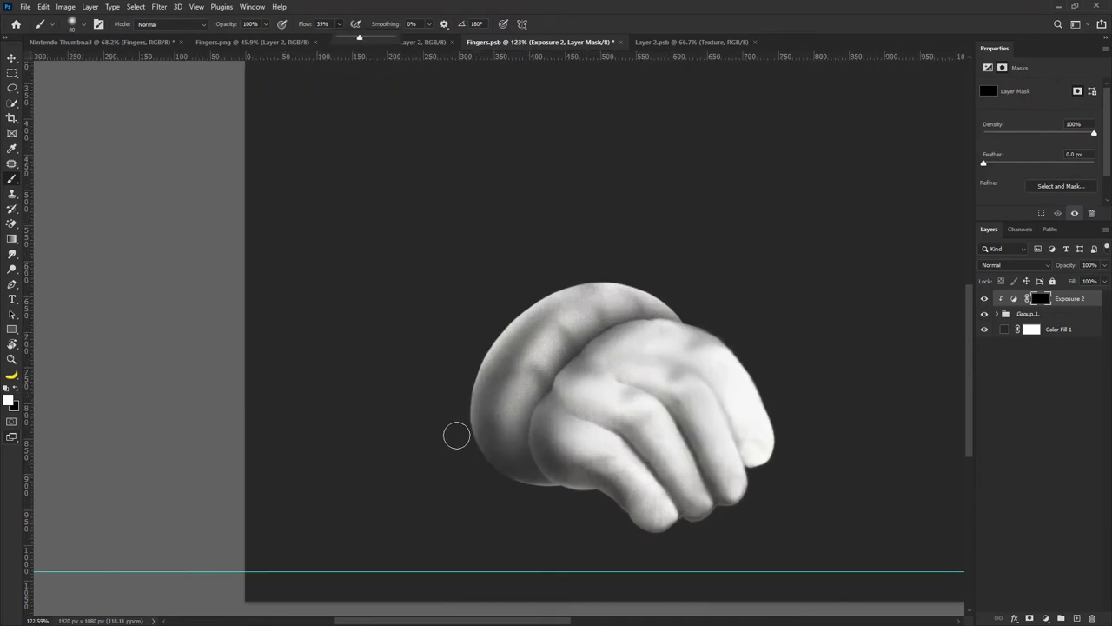
drag(456, 441, 470, 464)
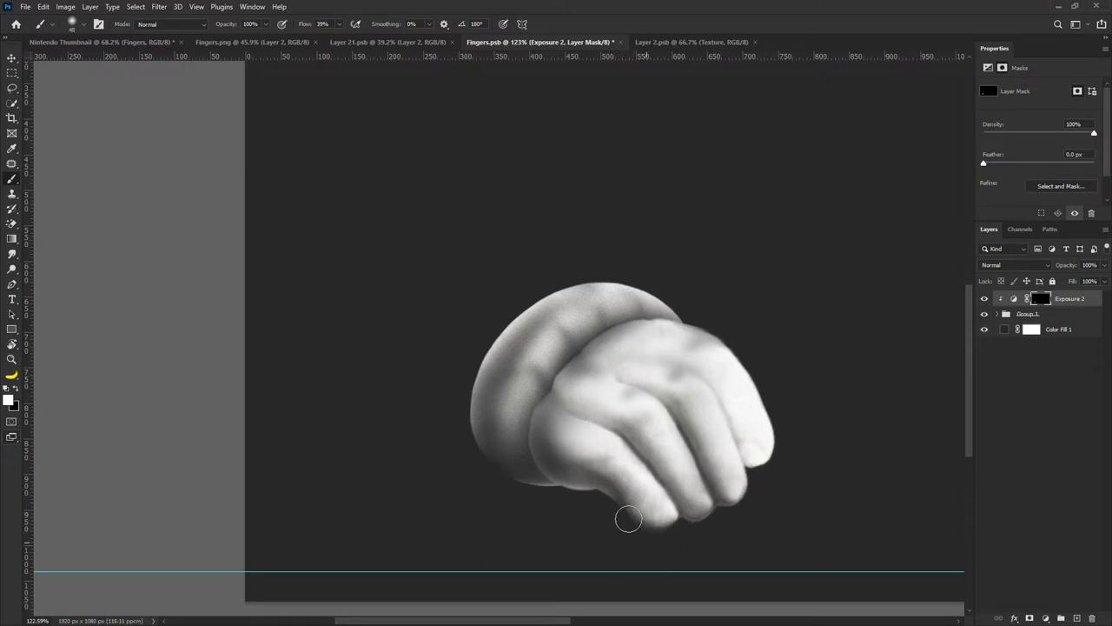
Darken the undersides of the fingers and their tips by painting white on the Exposure 2 mask with smaller brushes.
scroll(691, 525, up, 3)
scroll(612, 463, up, 1)
drag(611, 460, 588, 458)
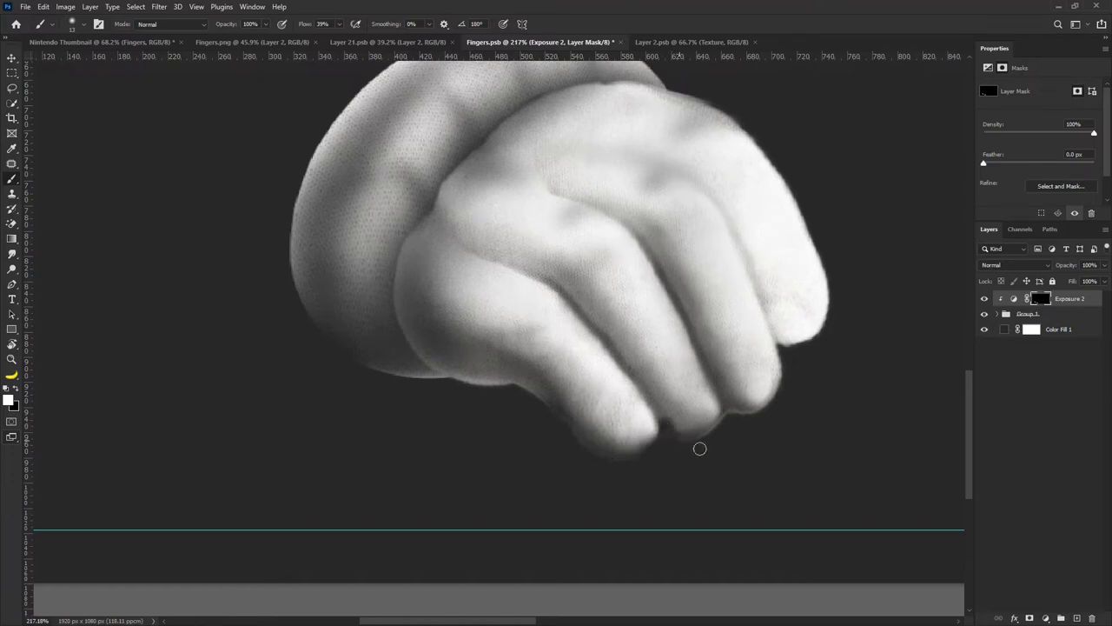
drag(671, 430, 639, 376)
scroll(699, 345, down, 4)
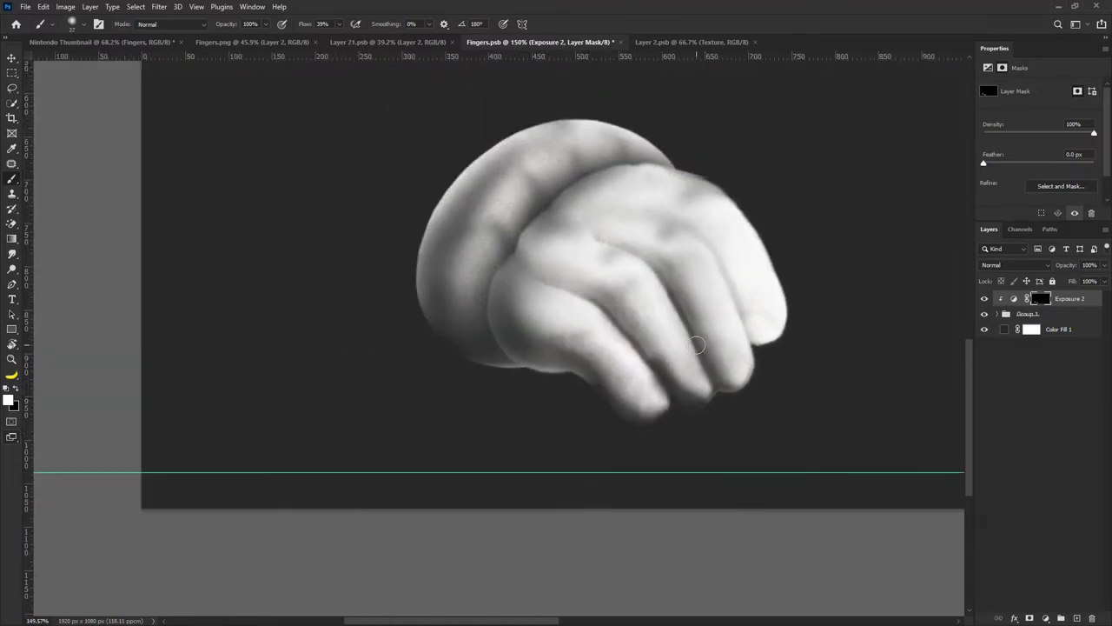
drag(721, 363, 756, 380)
mouse_move(678, 381)
mouse_down()
mouse_move(698, 395)
mouse_move(726, 384)
mouse_up()
scroll(707, 295, down, 3)
drag(737, 306, 766, 308)
Soften the fingertip shadows by painting black on the Exposure 2 mask with a large brush.
key(x)
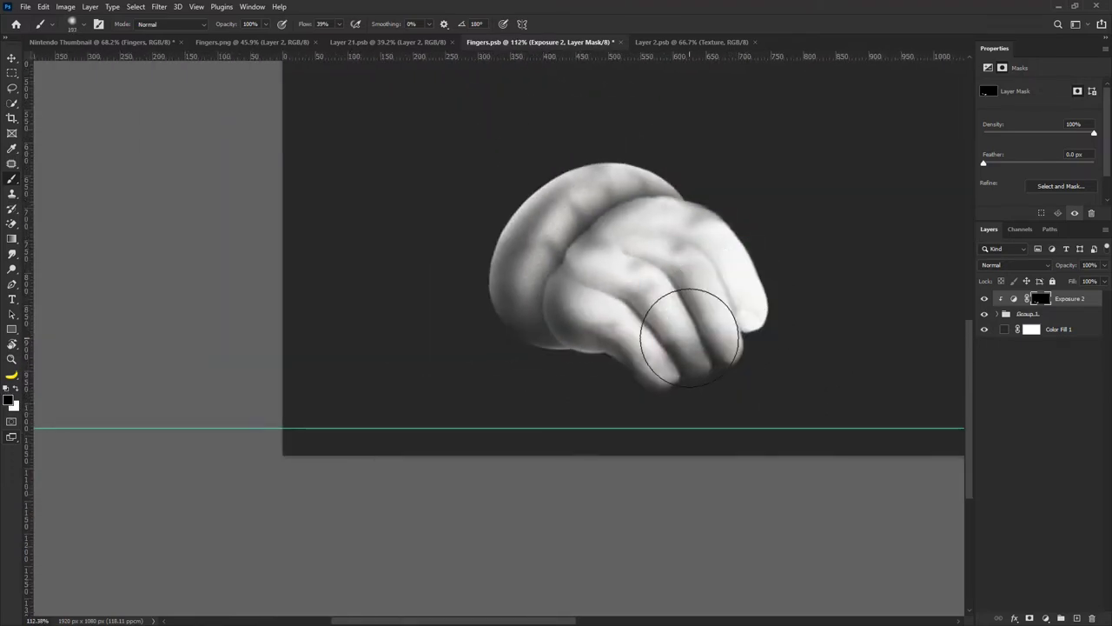
drag(690, 336, 693, 334)
scroll(717, 314, down, 1)
scroll(620, 261, up, 4)
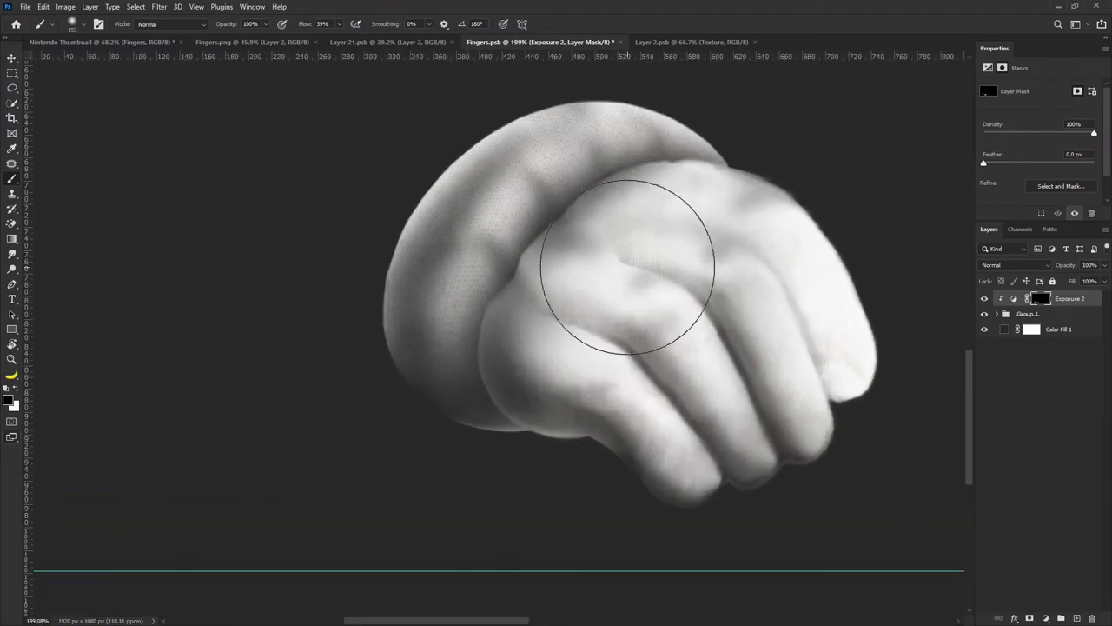
scroll(626, 273, down, 4)
scroll(698, 265, down, 1)
Expand Group 1, open the Fingers smart object's contents to inspect its layer, and return to Fingers.psb.
click(997, 314)
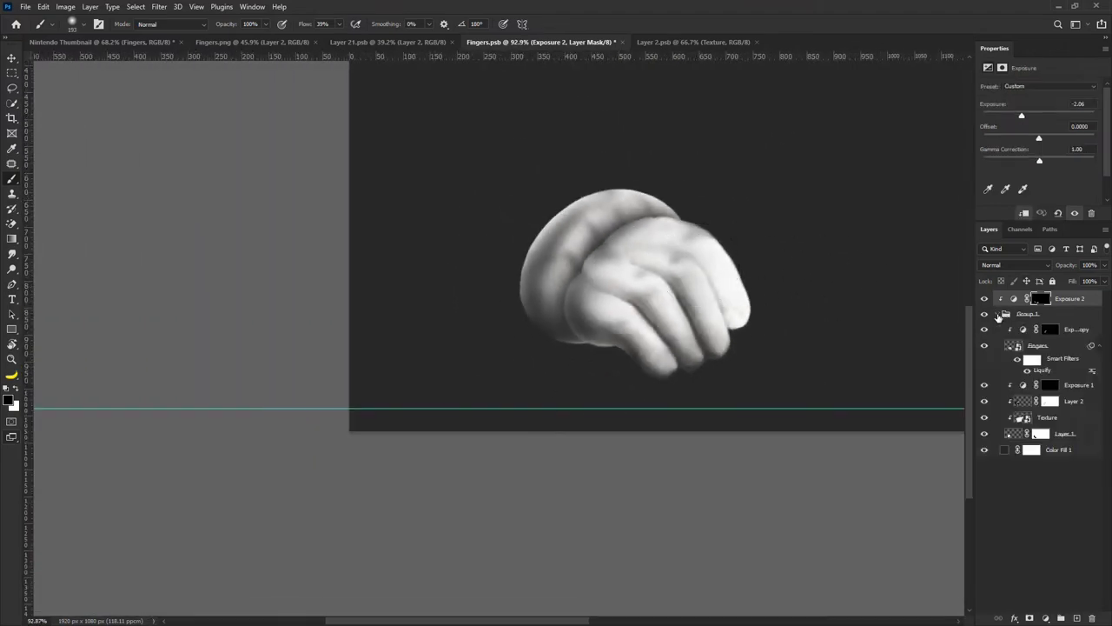
double_click(1018, 346)
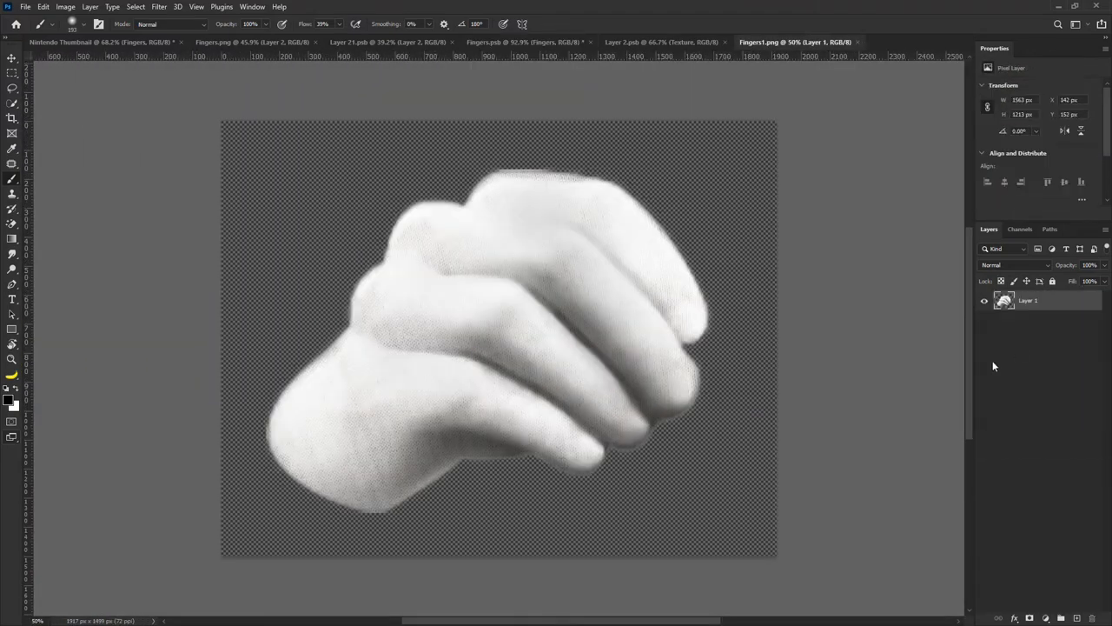
click(985, 302)
click(986, 302)
click(546, 40)
scroll(365, 429, down, 3)
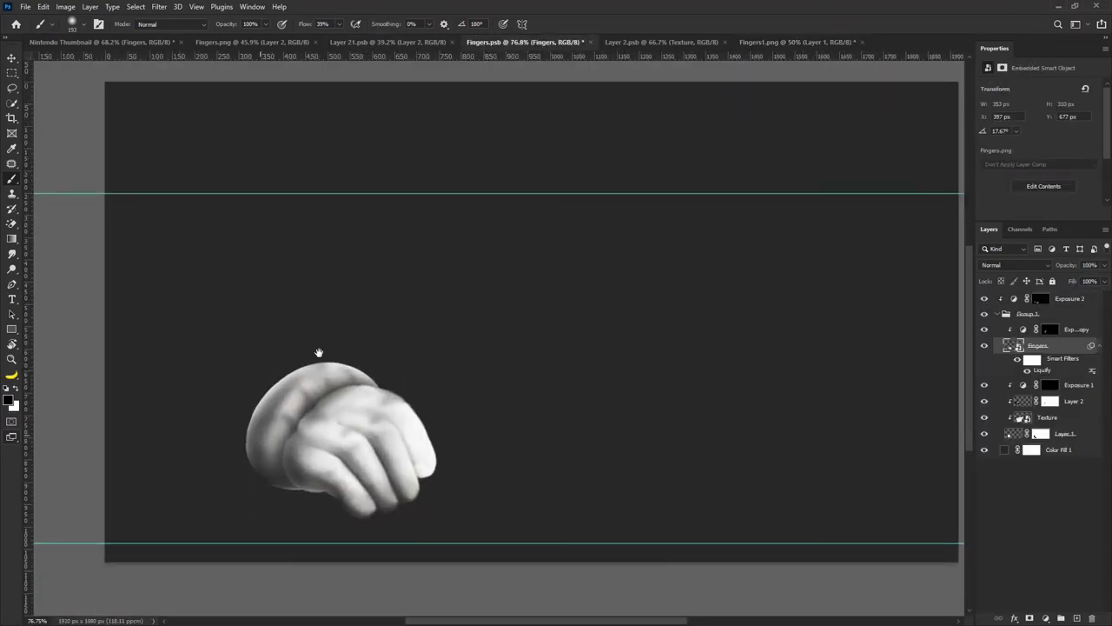
Delete the Color Fill 1 background layer and save Fingers.psb.
scroll(405, 152, up, 2)
drag(446, 182, 418, 294)
click(1049, 452)
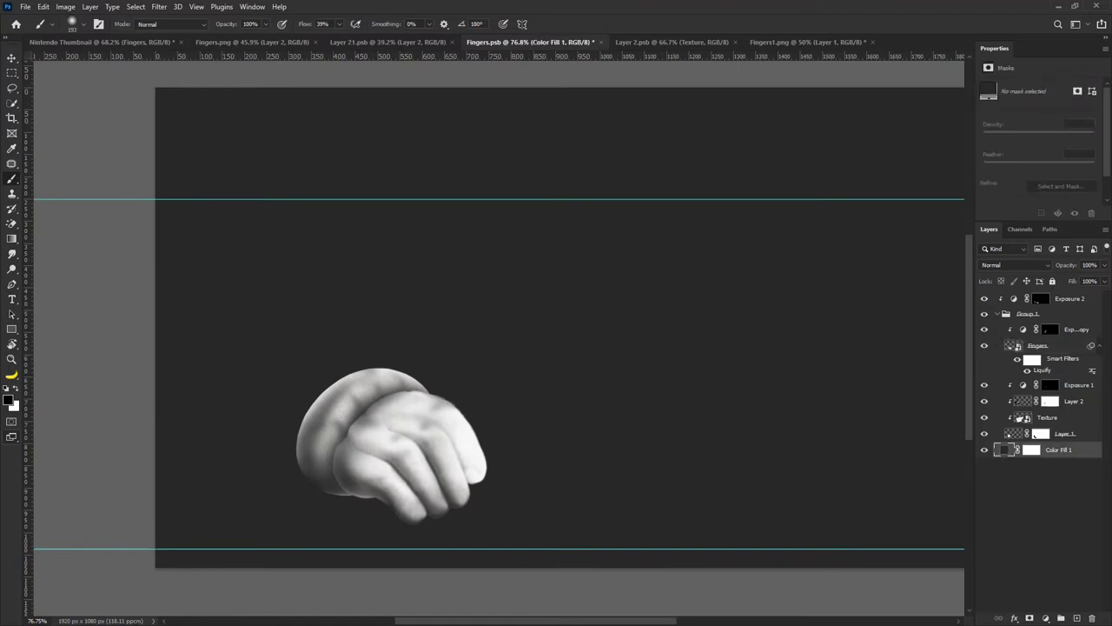
click(1093, 618)
key(ctrl+s)
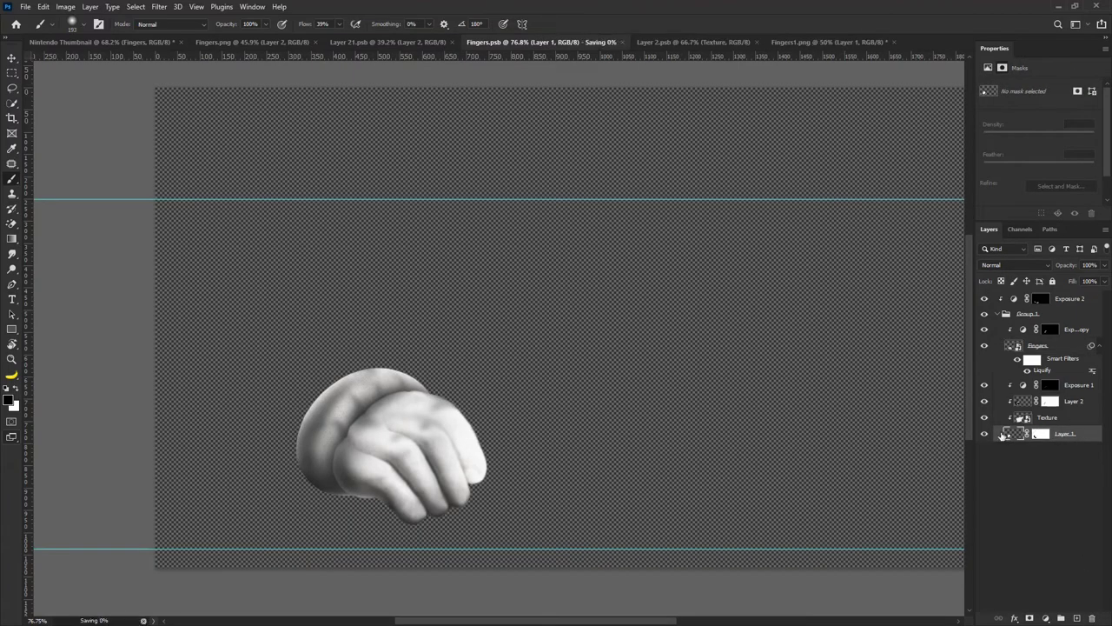
Switch to the Nintendo Thumbnail document and move the gloved hand on the table to X 358 px, Y 655 px.
click(165, 42)
scroll(652, 340, up, 1)
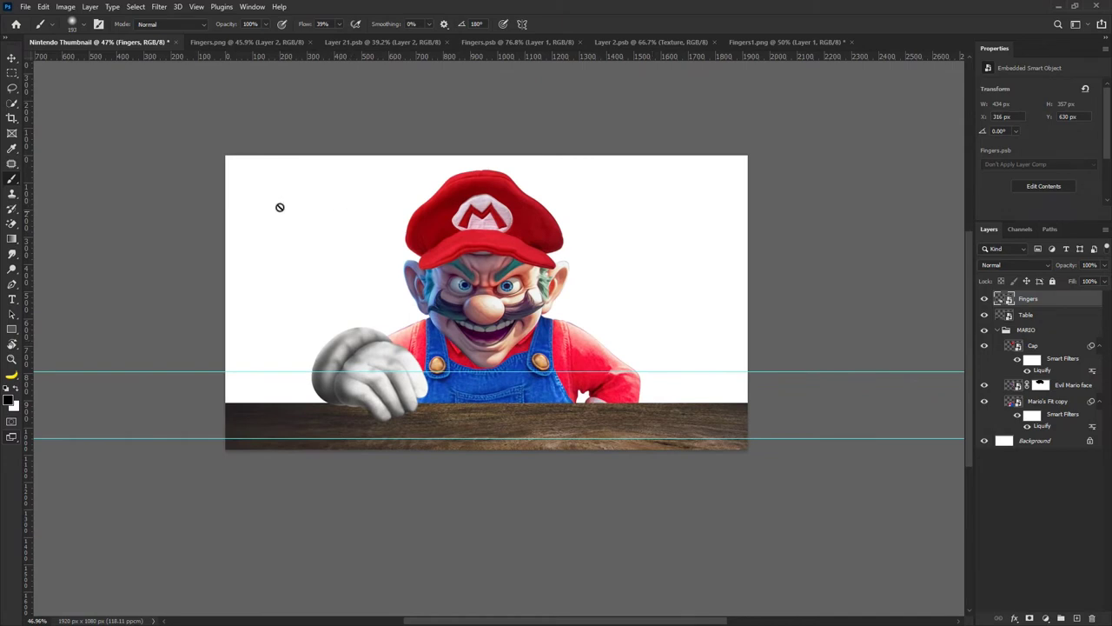
click(11, 58)
drag(362, 359, 380, 369)
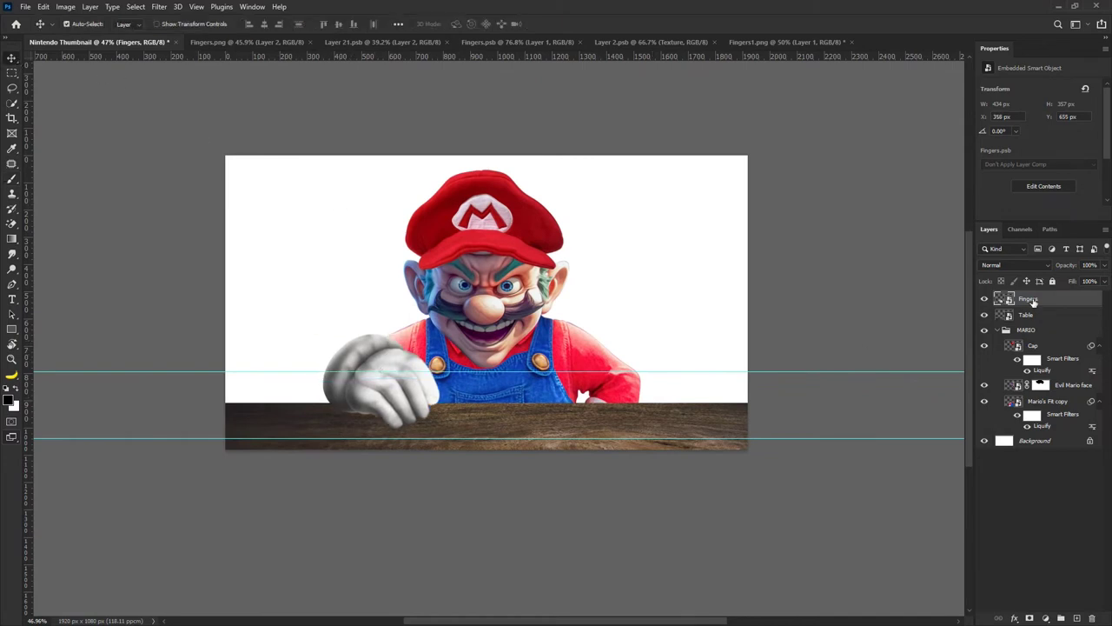
Open Liquify on the Fingers layer and warp the outermost finger's outer edge with a brush of about size 106.
click(141, 9)
click(170, 20)
key(ctrl+shift+x)
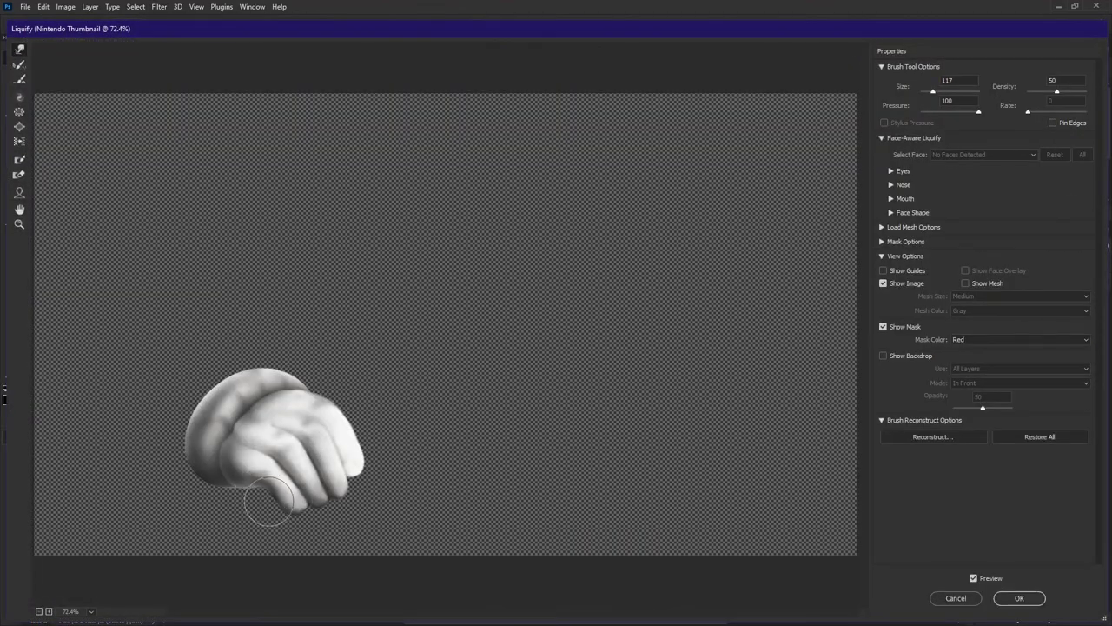
scroll(271, 513, up, 1)
drag(273, 514, 340, 464)
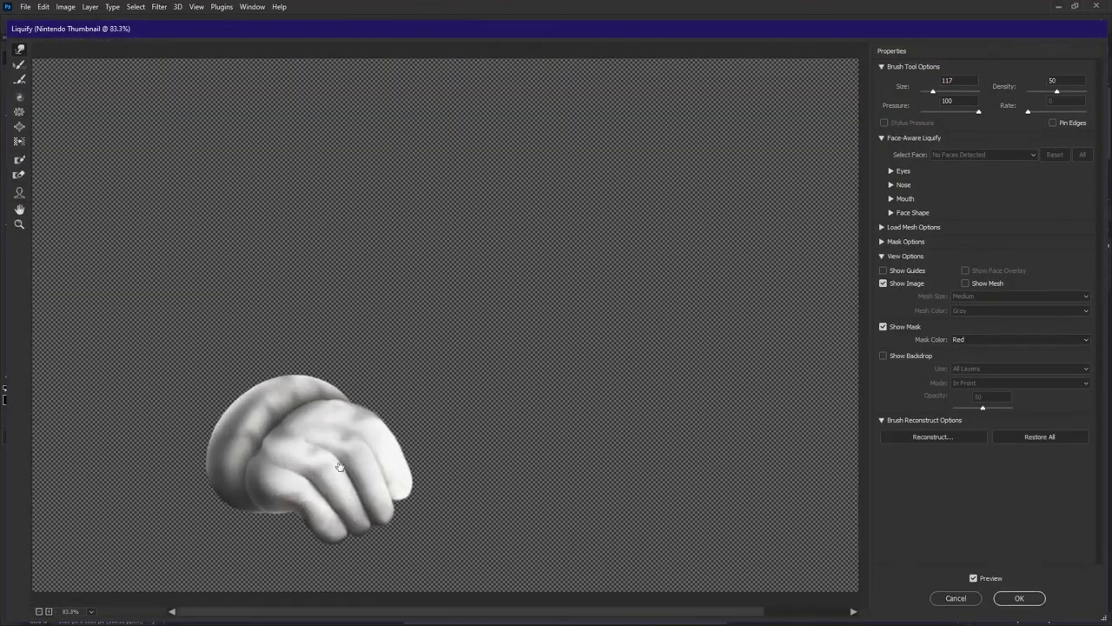
scroll(295, 521, up, 3)
mouse_move(291, 591)
mouse_down()
mouse_move(430, 437)
mouse_move(448, 291)
mouse_up()
key(bracketleft)
key(bracketleft)
scroll(381, 519, up, 2)
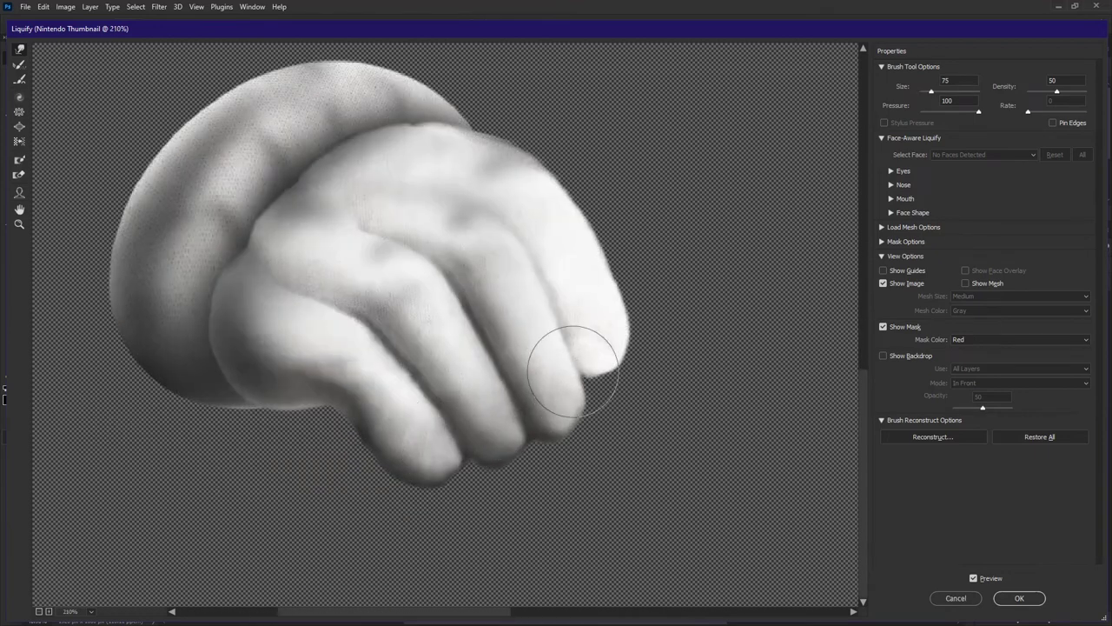
alt+drag(622, 266, 641, 266)
drag(539, 179, 593, 240)
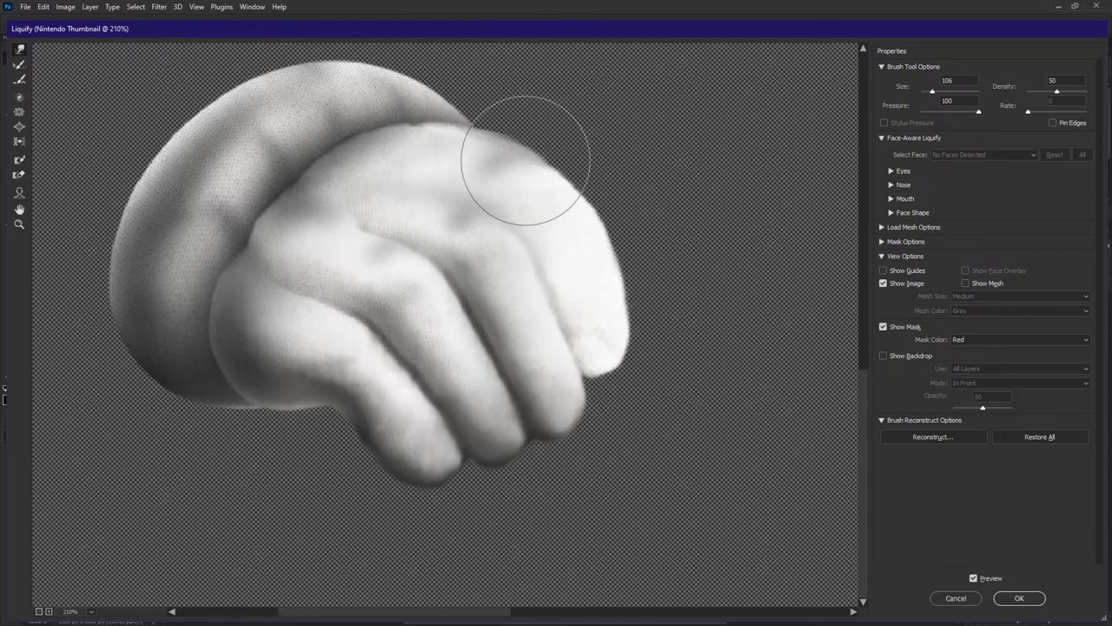
Reshape the cuff's upper edge in Liquify with a larger brush of about size 132.
scroll(419, 165, down, 1)
mouse_move(419, 167)
mouse_down()
mouse_move(490, 233)
mouse_move(550, 223)
mouse_up()
mouse_move(314, 285)
alt+mouse_down()
mouse_move(355, 274)
mouse_move(390, 187)
mouse_move(463, 144)
mouse_move(495, 141)
alt+mouse_up()
mouse_move(565, 154)
mouse_down()
mouse_move(465, 149)
mouse_move(384, 179)
mouse_move(326, 233)
mouse_move(303, 286)
mouse_move(299, 270)
mouse_move(343, 217)
mouse_move(441, 168)
mouse_move(447, 146)
mouse_move(435, 150)
mouse_move(513, 145)
mouse_up()
Try warping the cuff's lower edge with the size 132 brush and undo the last warp strokes.
drag(288, 427, 382, 456)
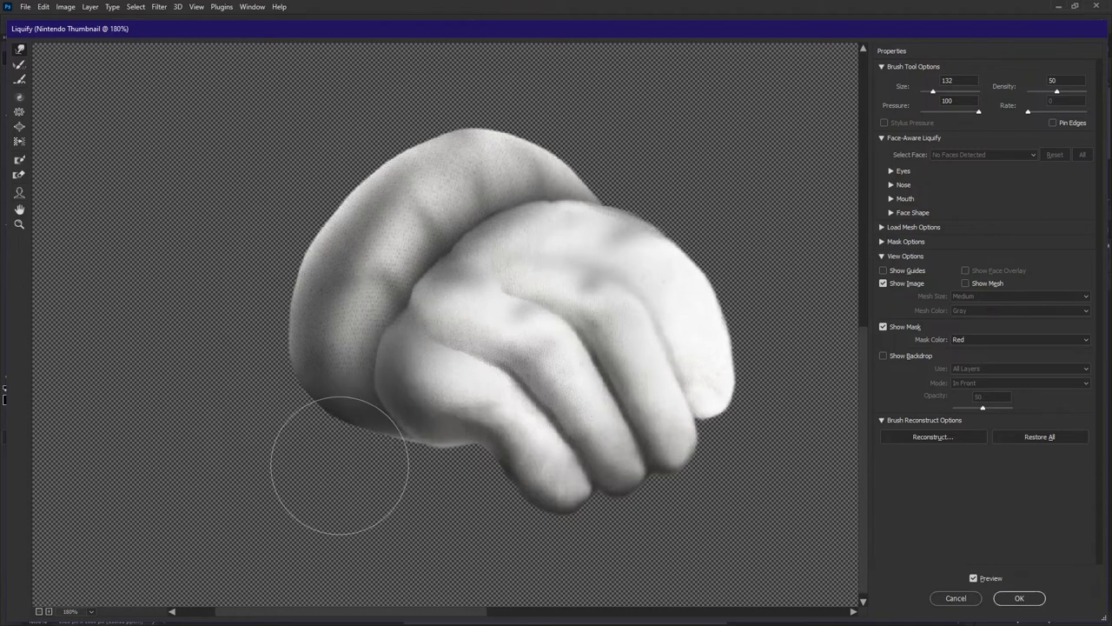
drag(312, 427, 410, 451)
key(ctrl+z)
key(ctrl+z)
key(ctrl+z)
key(ctrl+z)
Check the whole hand's shape and apply the Liquify filter to the Fingers layer.
scroll(410, 451, down, 5)
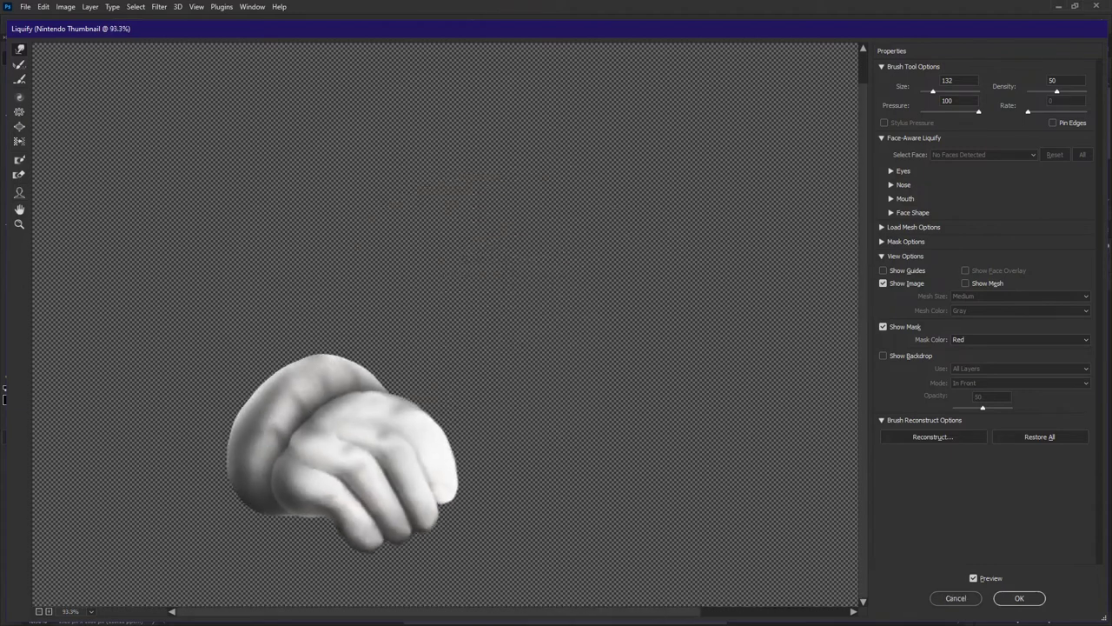
scroll(437, 405, down, 1)
scroll(472, 467, up, 1)
click(1019, 598)
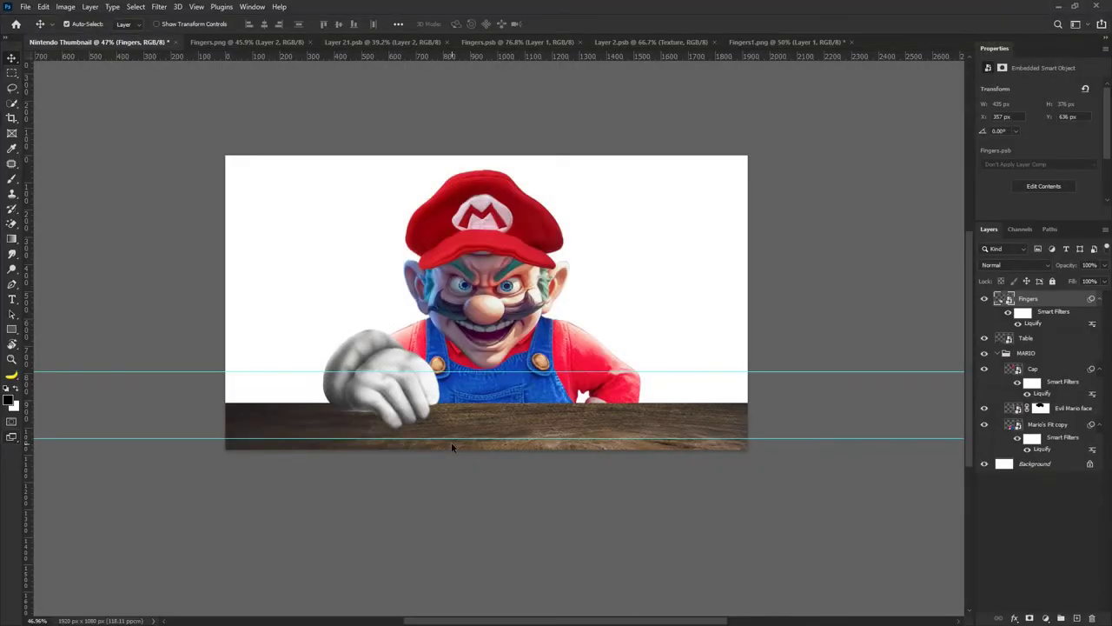
Scale the Fingers layer proportionally to 90%.
key(ctrl+t)
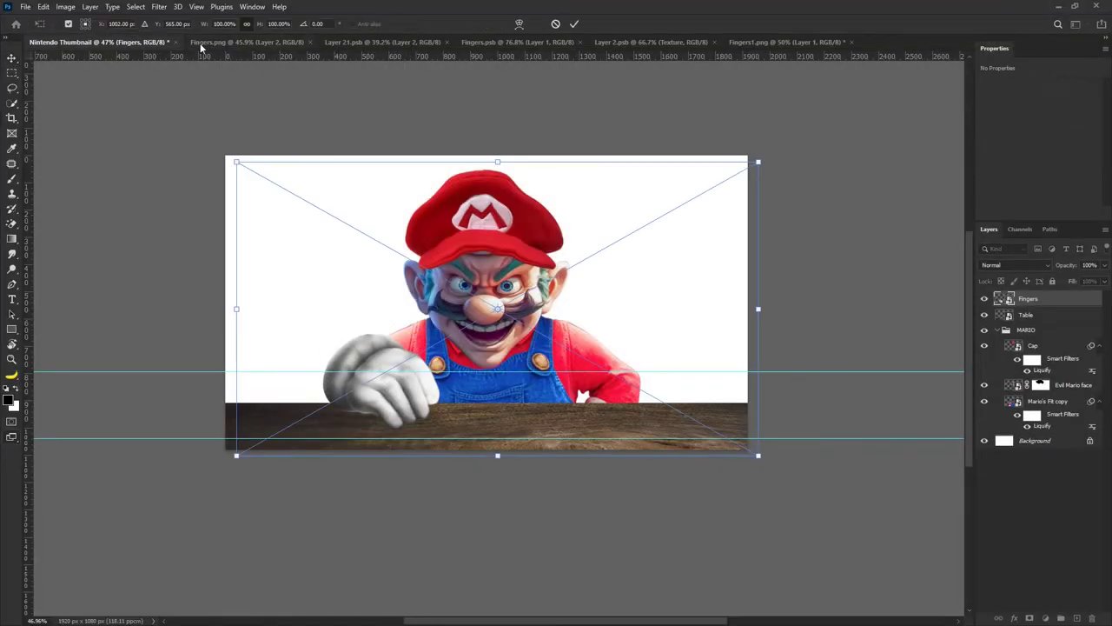
mouse_move(205, 26)
mouse_down()
mouse_move(189, 27)
mouse_move(199, 27)
mouse_up()
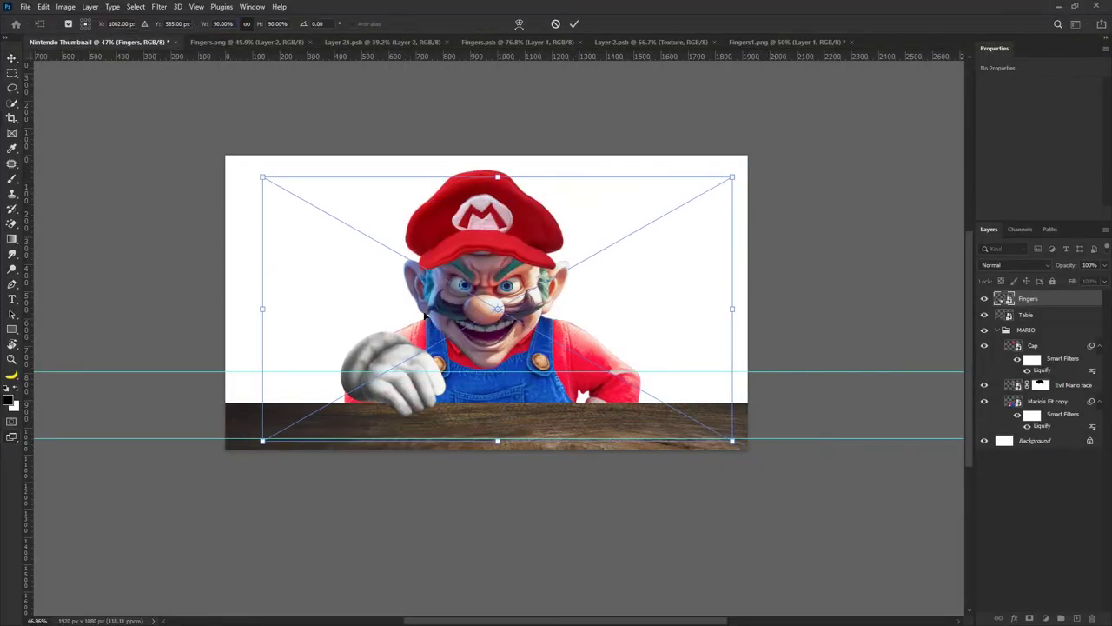
click(574, 24)
Duplicate the gloved hand, flip the copy horizontally, and place it on the table on Mario's other side.
scroll(468, 335, down, 2)
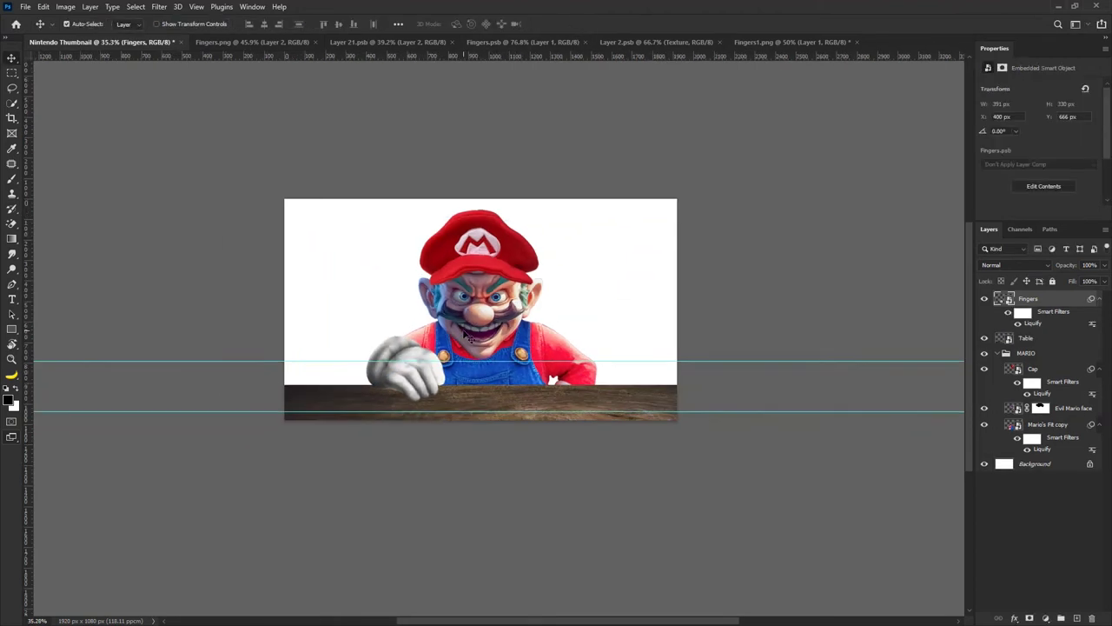
scroll(464, 333, down, 2)
scroll(432, 365, up, 2)
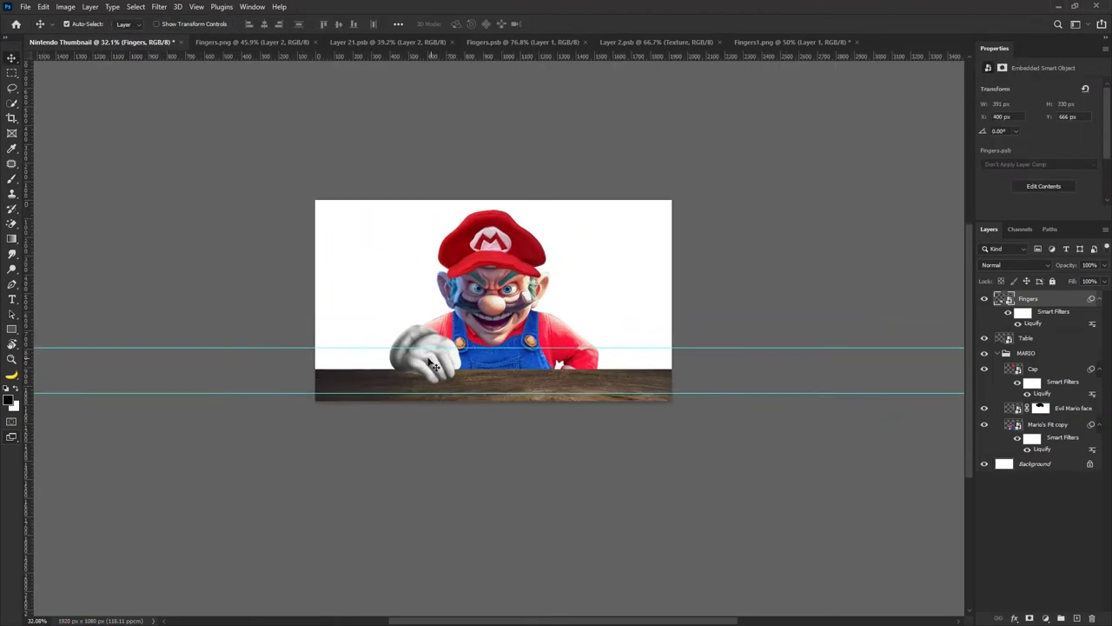
alt+drag(425, 364, 548, 363)
key(ctrl+t)
right_click(546, 361)
click(600, 571)
drag(669, 372, 549, 373)
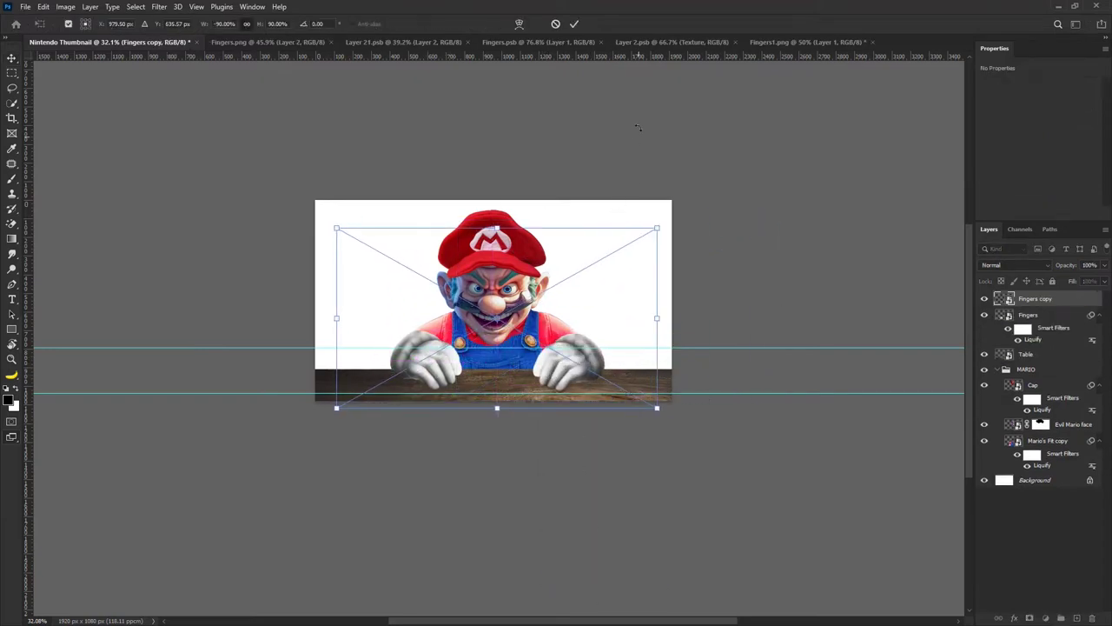
click(575, 25)
Nudge the original hand outward to X 373 px and raise the mirrored hand to Y 699 px.
scroll(591, 344, down, 2)
scroll(440, 374, up, 3)
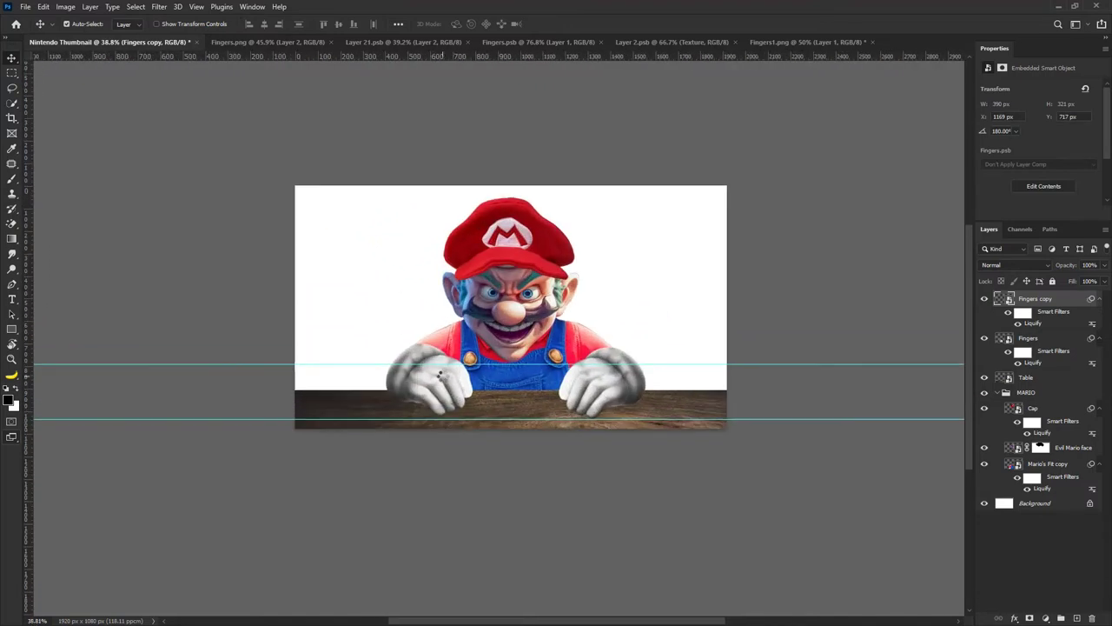
drag(440, 374, 433, 374)
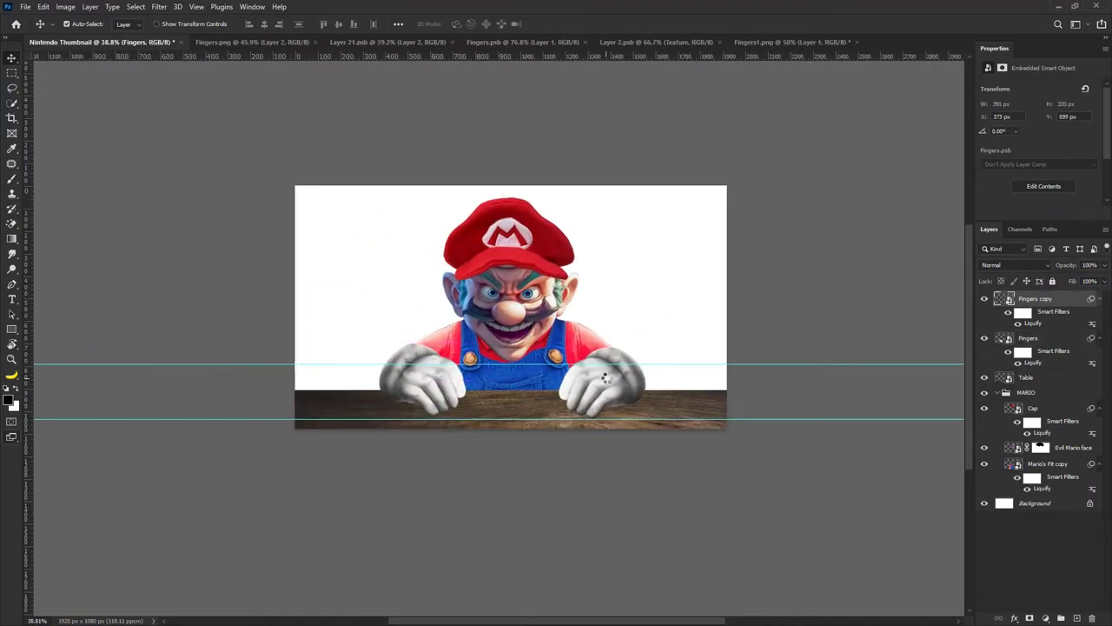
drag(605, 376, 607, 374)
scroll(512, 334, down, 2)
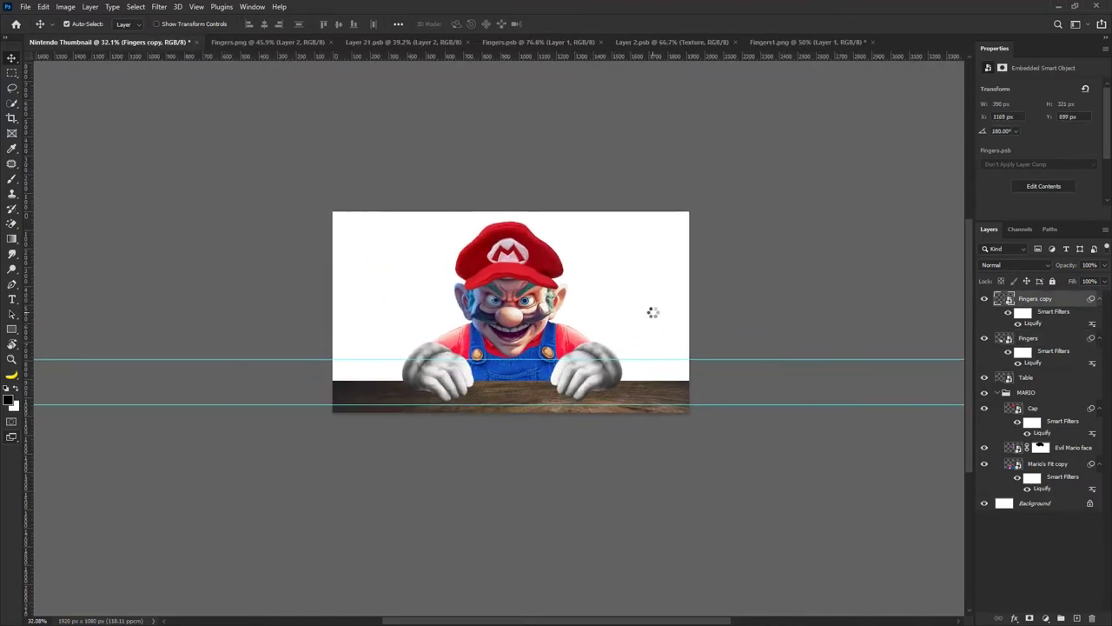
Place the Chips 2 image over the scene, scale it to 35.81%, and flip it horizontally.
scroll(437, 392, up, 2)
scroll(437, 392, down, 1)
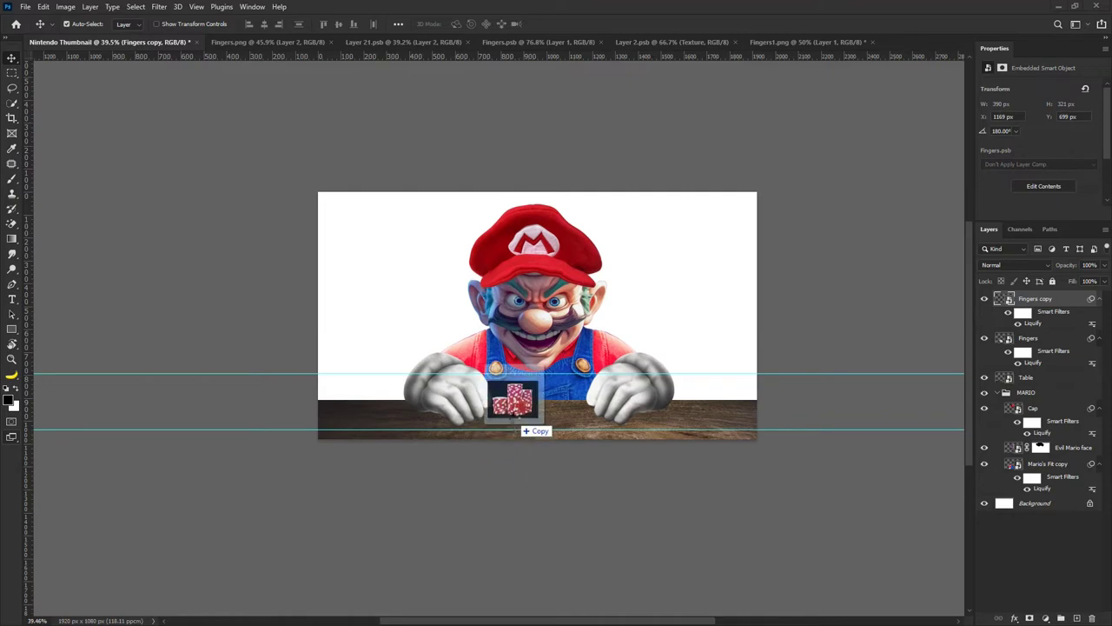
drag(519, 419, 519, 420)
drag(709, 193, 492, 349)
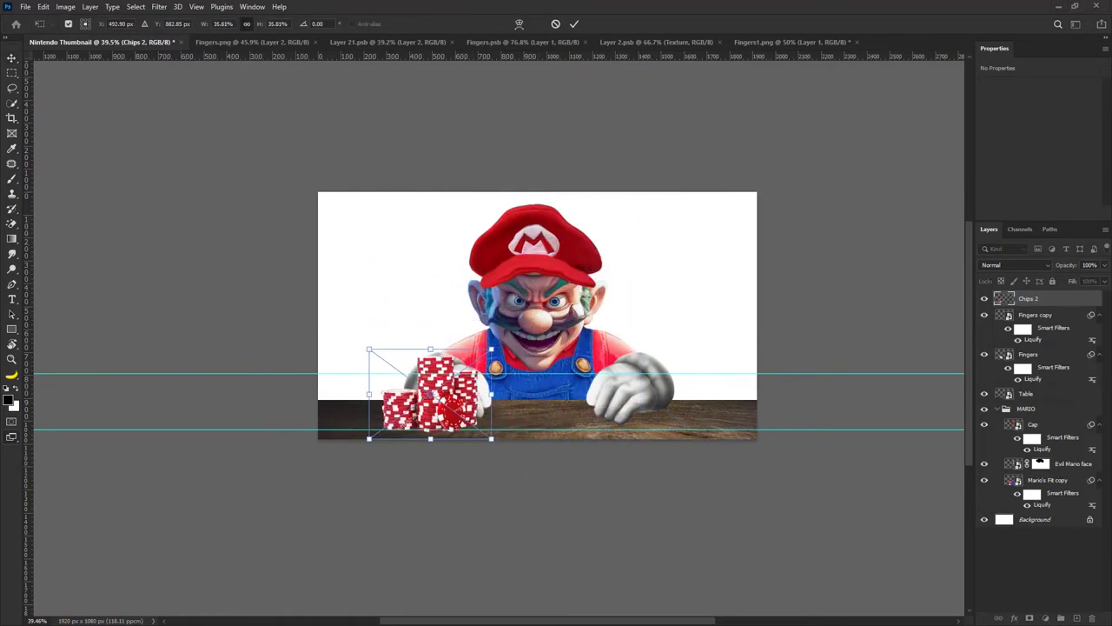
right_click(464, 388)
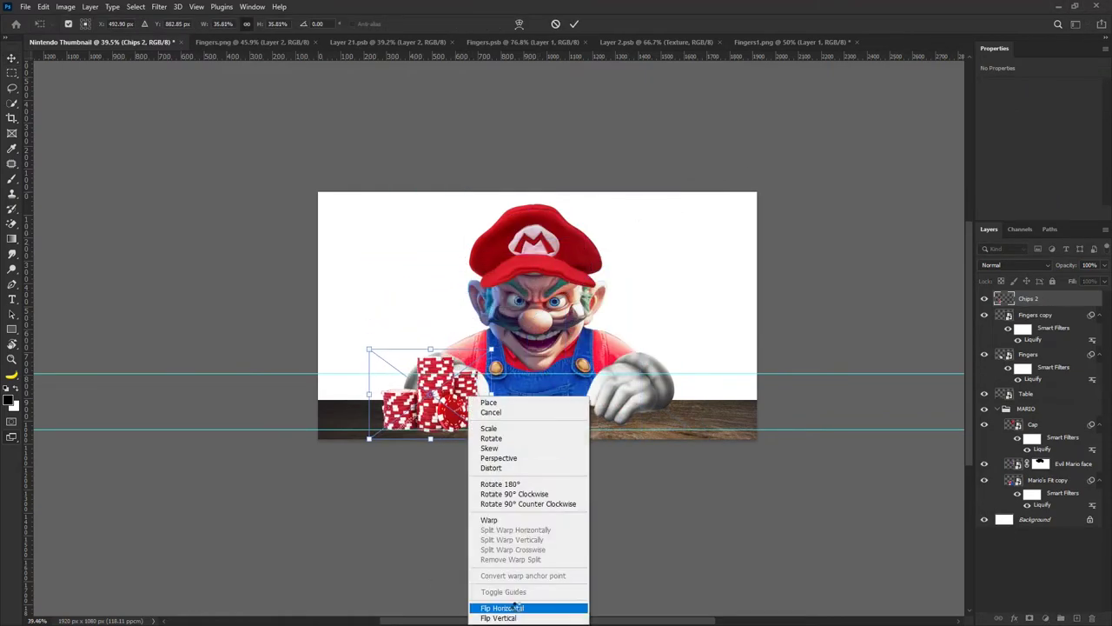
click(522, 608)
Enlarge the Chips 2 stacks to about 480 × 374 px and position them on the table beside the original hand at X 68 px, Y 736 px.
drag(444, 393, 405, 398)
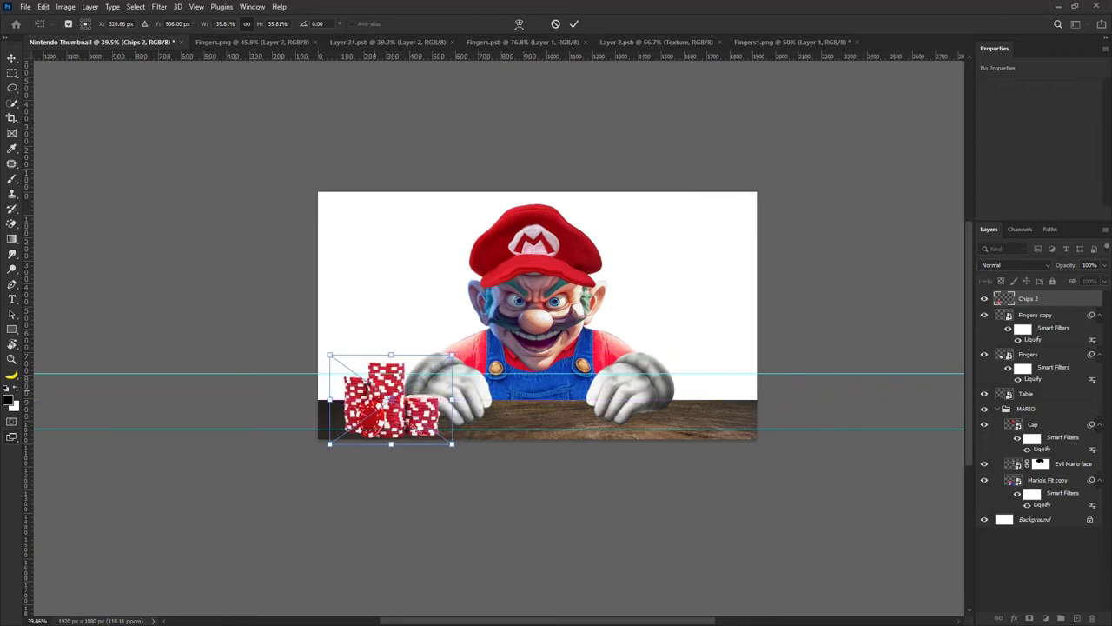
drag(329, 354, 320, 348)
drag(407, 399, 405, 408)
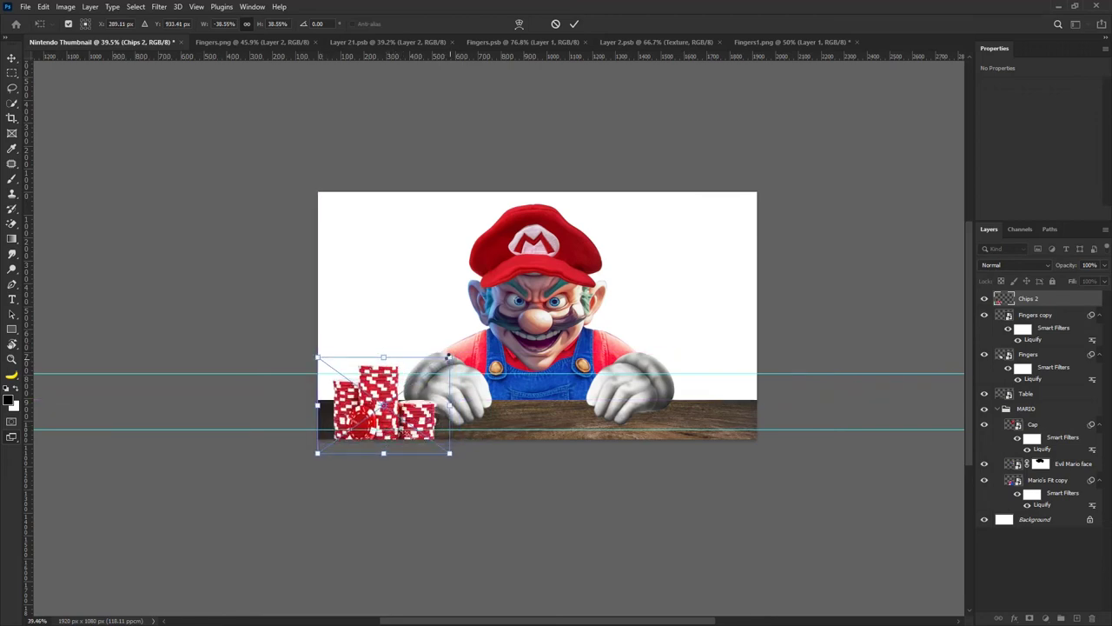
drag(449, 357, 456, 353)
key(Return)
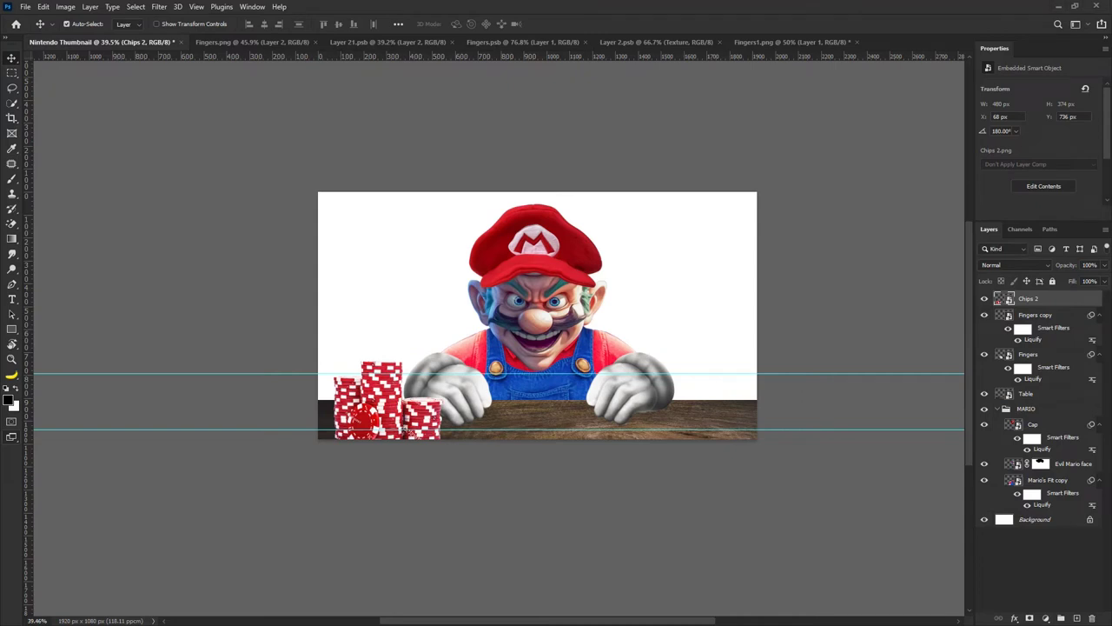
Place the Chips 1 image at 6.70% scale on the table in front of the mirrored hand.
drag(587, 591, 613, 447)
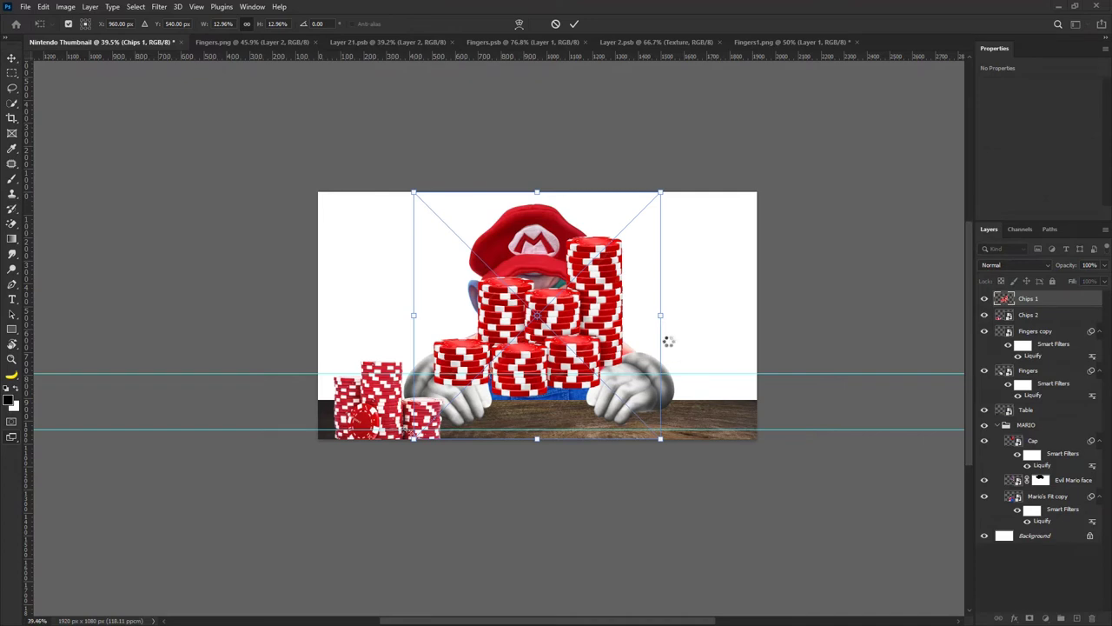
drag(660, 191, 663, 396)
scroll(628, 378, down, 3)
scroll(667, 375, up, 1)
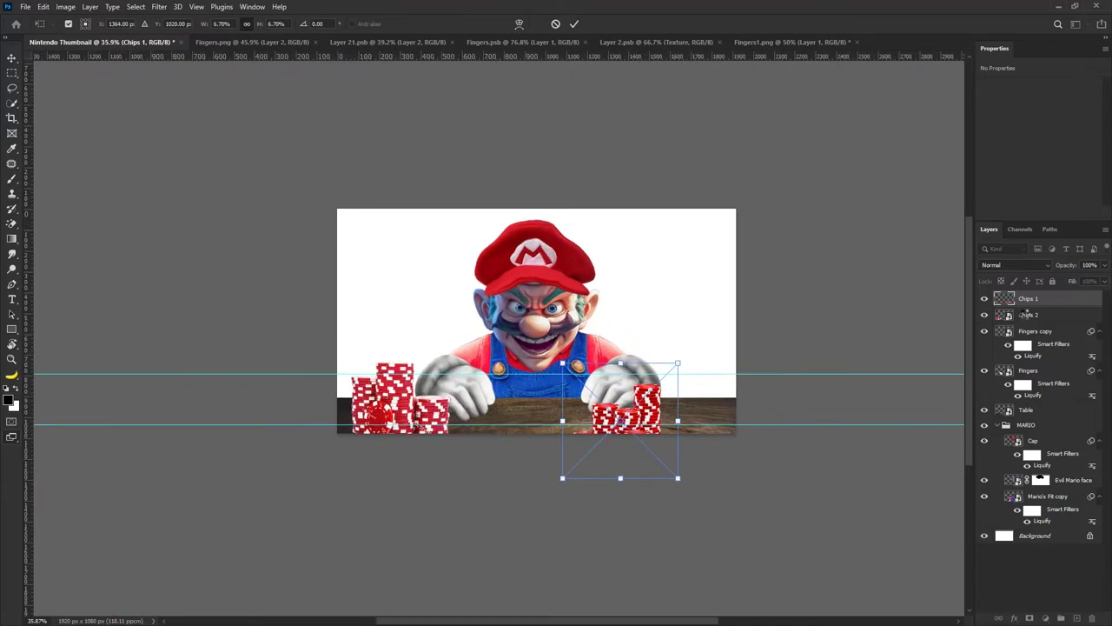
key(Return)
Try to move both Fingers layers into the MARIO group beneath the table and adjust them with the Cap layer.
click(614, 383)
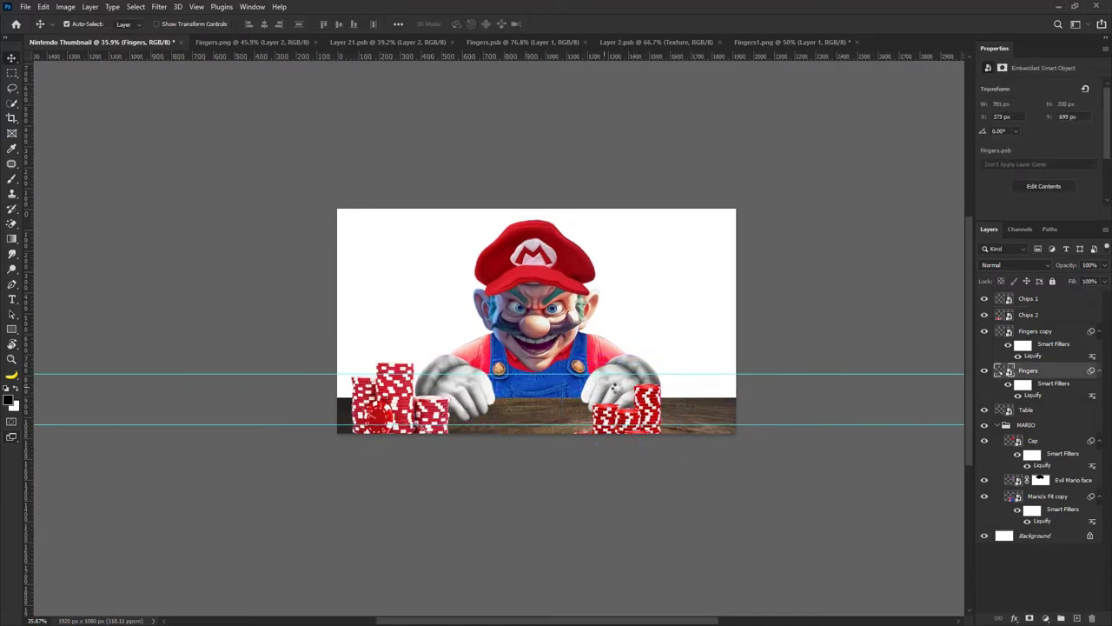
shift+click(1043, 335)
drag(1042, 335, 1042, 426)
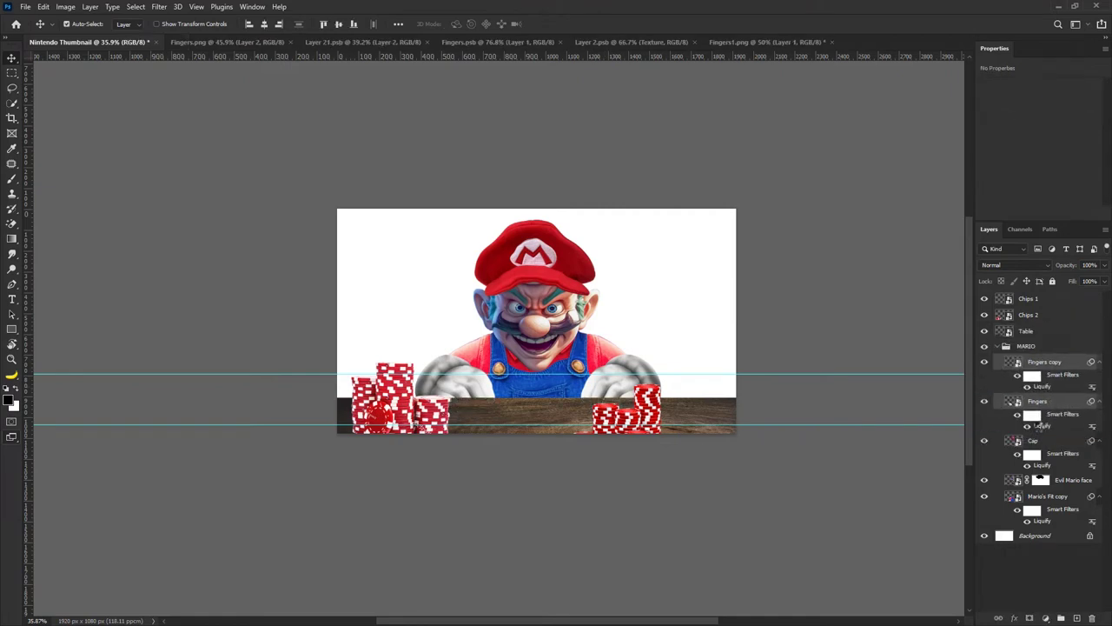
shift+click(1048, 440)
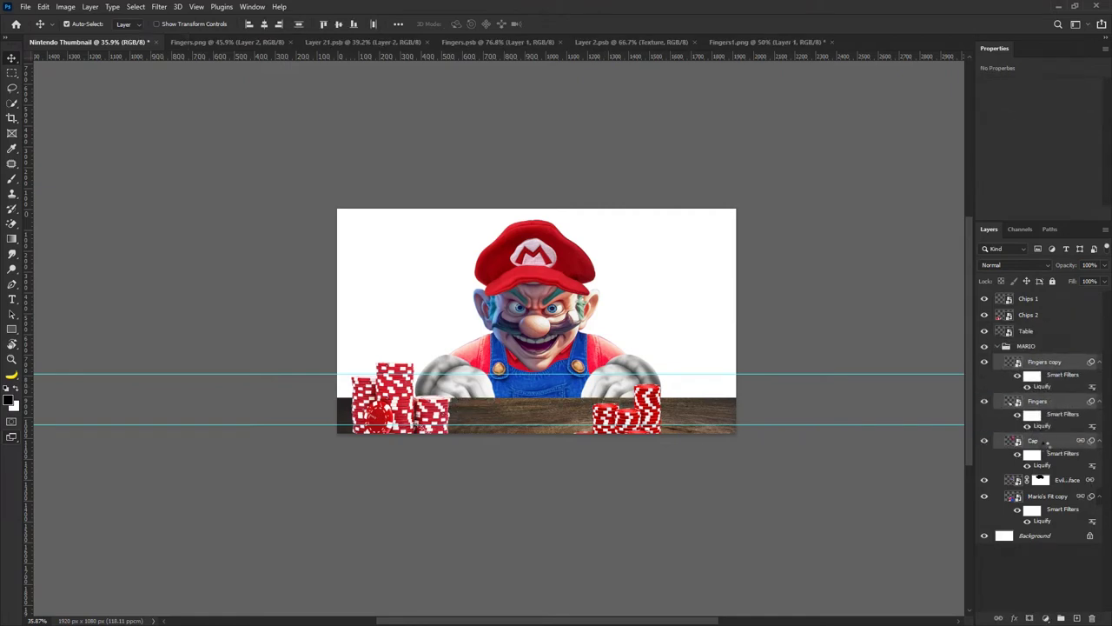
click(1033, 578)
key(ctrl+z)
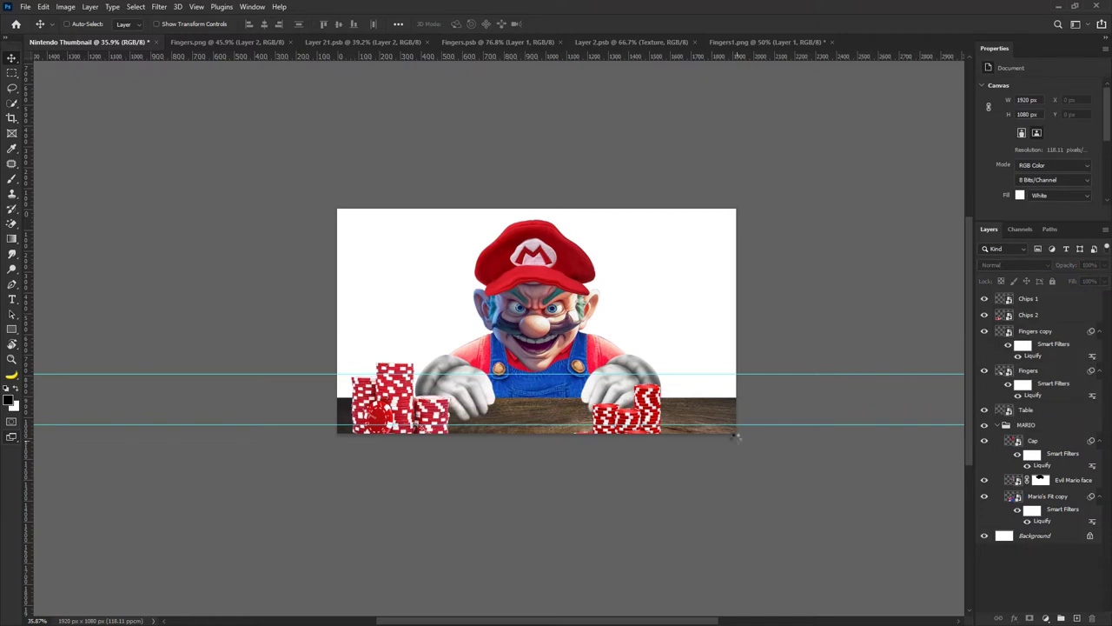
Shift the Chips 1 stacks outward and place a scaled-down Flying chips image on the table between the hands.
drag(626, 408, 643, 408)
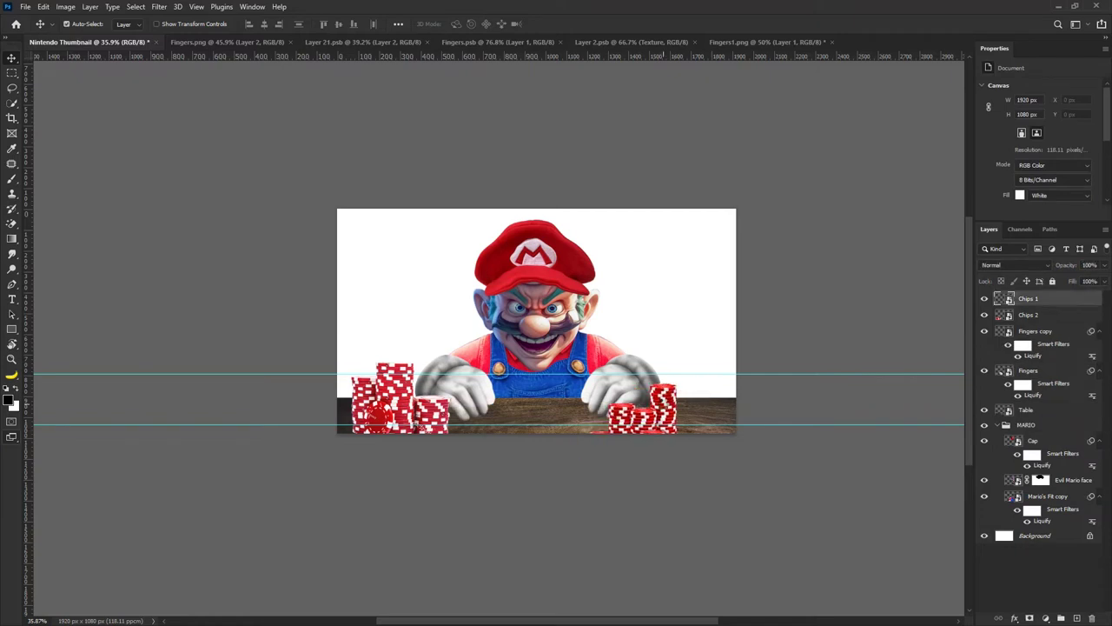
drag(748, 624, 531, 395)
drag(689, 208, 480, 363)
drag(446, 379, 549, 400)
scroll(550, 422, up, 3)
Reshape the flying chips by their corners to lie along the table, about 311 × 133 px at X 812 px, Y 936 px.
drag(596, 464, 545, 405)
right_click(544, 407)
click(584, 236)
drag(488, 439, 464, 427)
drag(570, 439, 596, 440)
drag(551, 393, 579, 395)
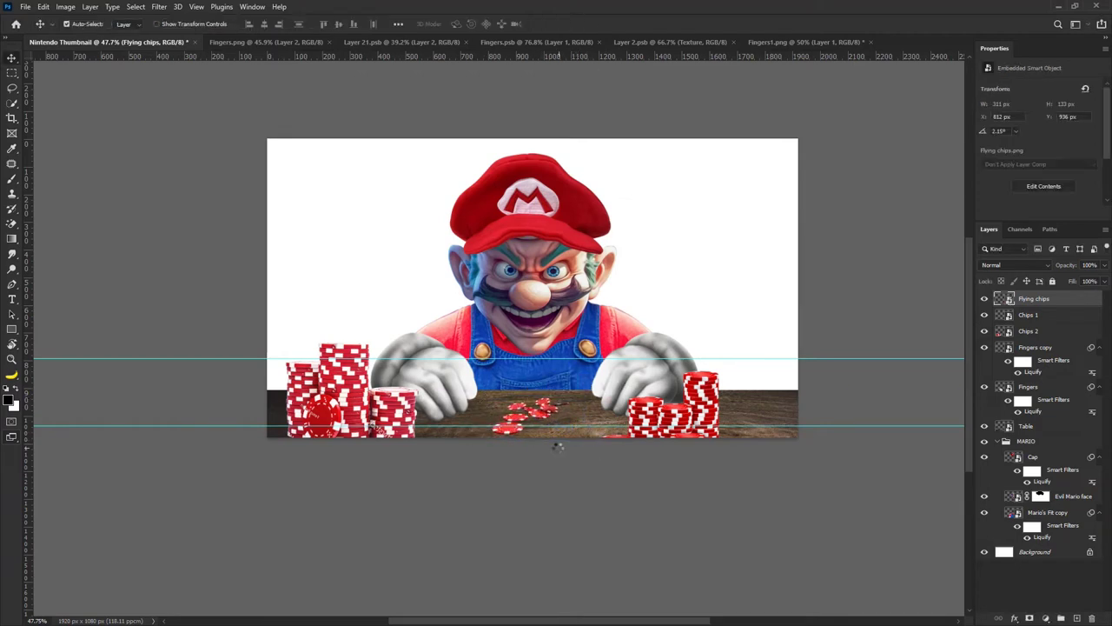
click(573, 23)
scroll(548, 412, down, 3)
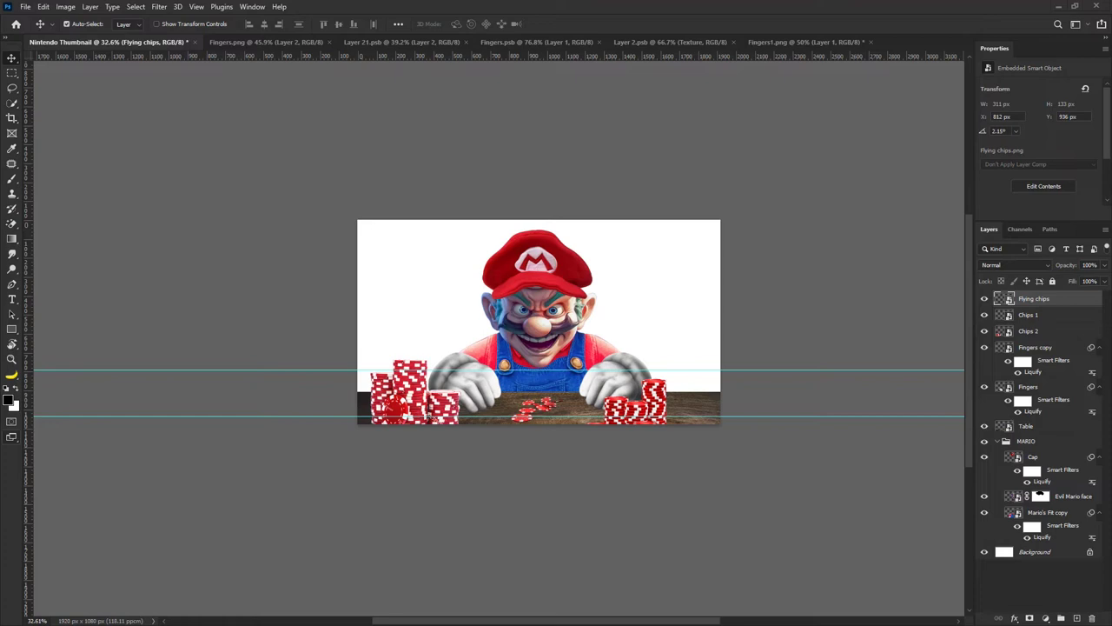
Place the Nintendo logo image at 18% scale behind Mario, with its layer directly above the Background.
key(Return)
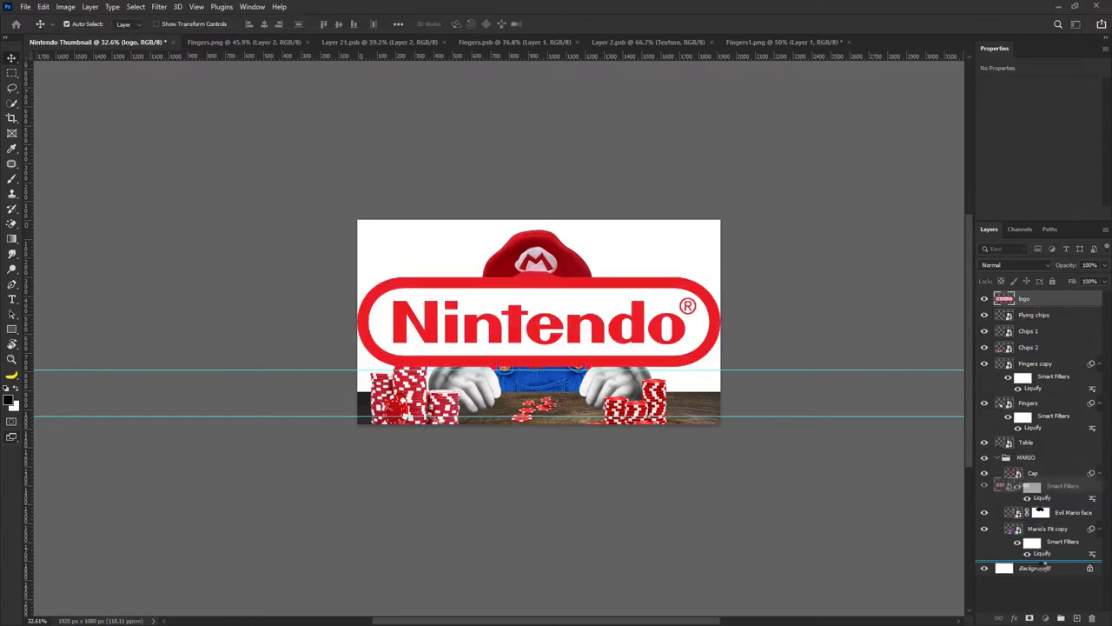
key(ctrl+shift+bracketleft)
key(ctrl+t)
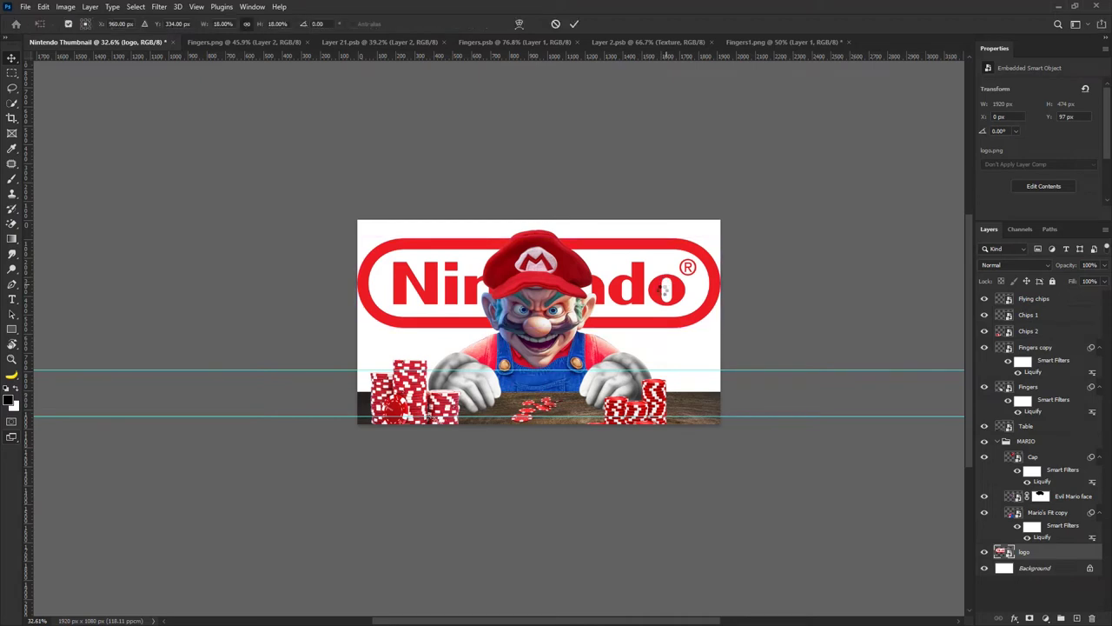
drag(263, 24, 265, 21)
text(18)
key(Return)
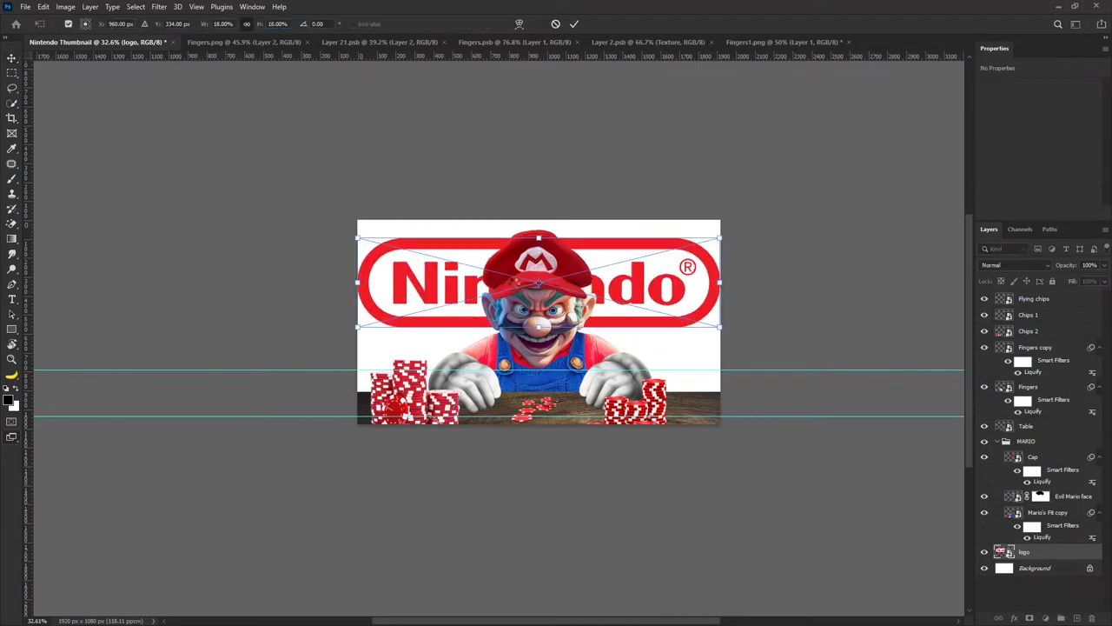
Scale the Nintendo logo down to 1650 px wide and position it at X 126 px, Y 32 px.
drag(717, 237, 687, 246)
drag(628, 280, 650, 256)
key(Return)
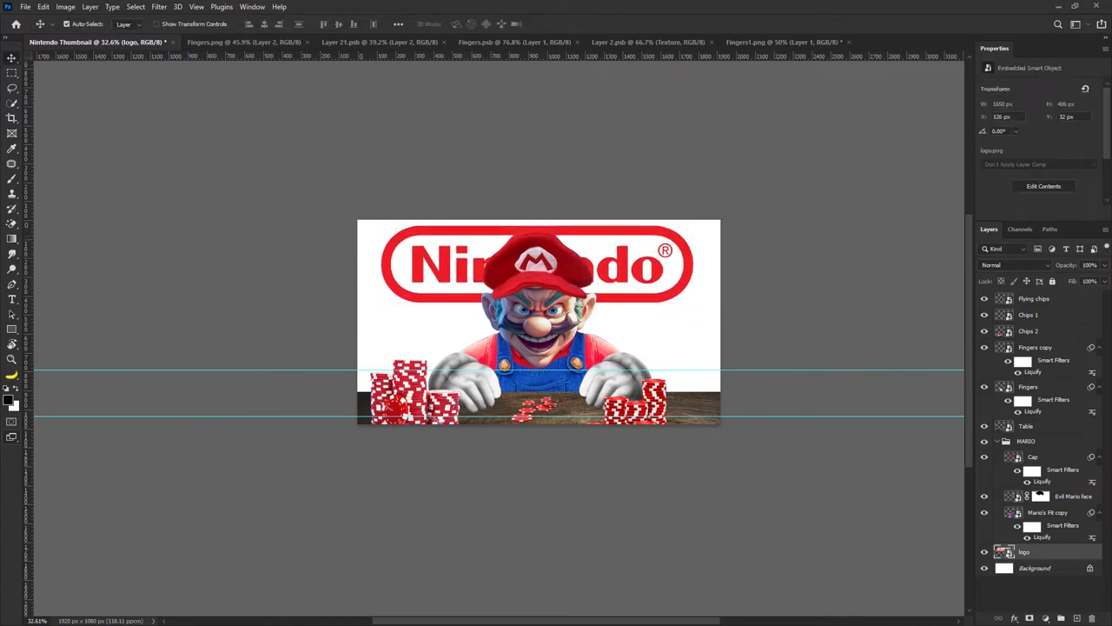
Place the Money image directly above the Background layer and flip it horizontally.
click(1049, 567)
drag(463, 334, 391, 351)
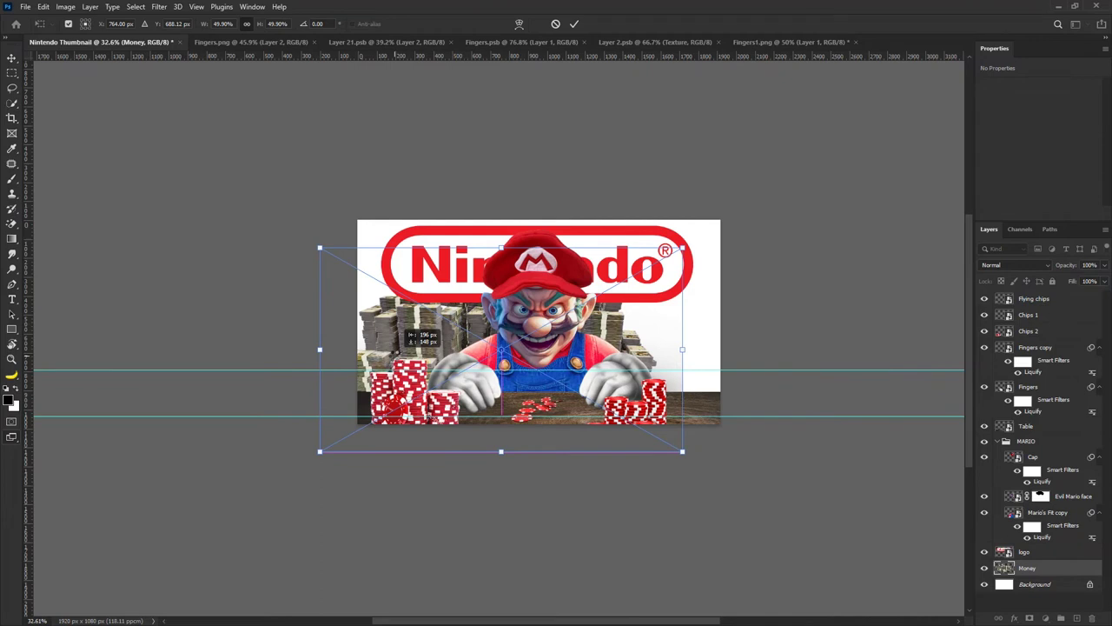
right_click(408, 336)
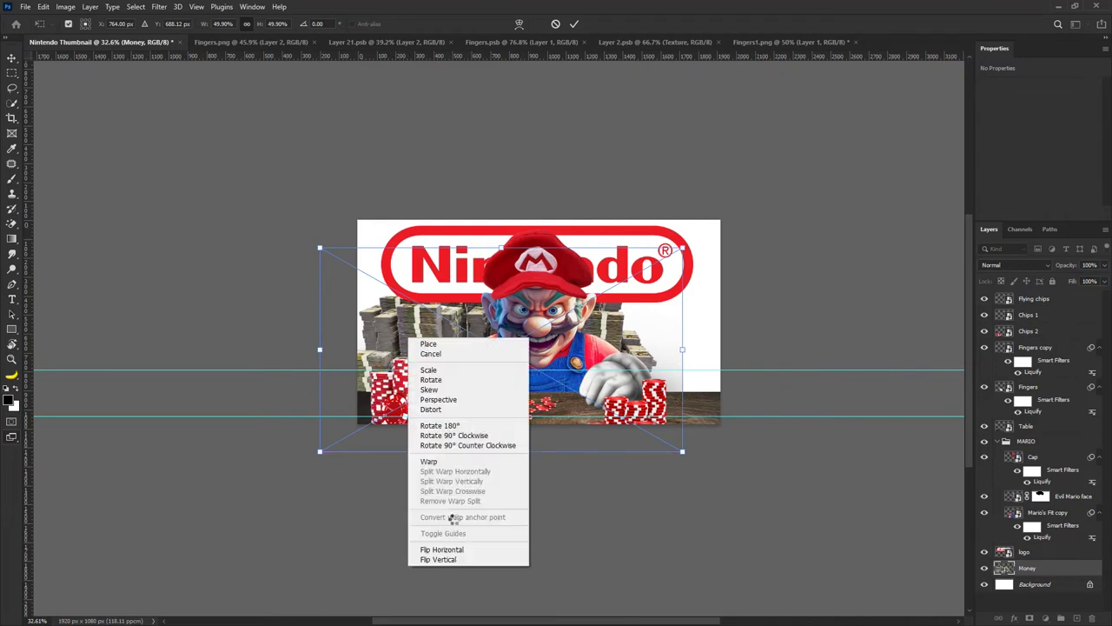
click(441, 549)
Enlarge the Money image to 91.69% and move its lower stacks behind the Chips 2 stacks.
drag(418, 343, 222, 363)
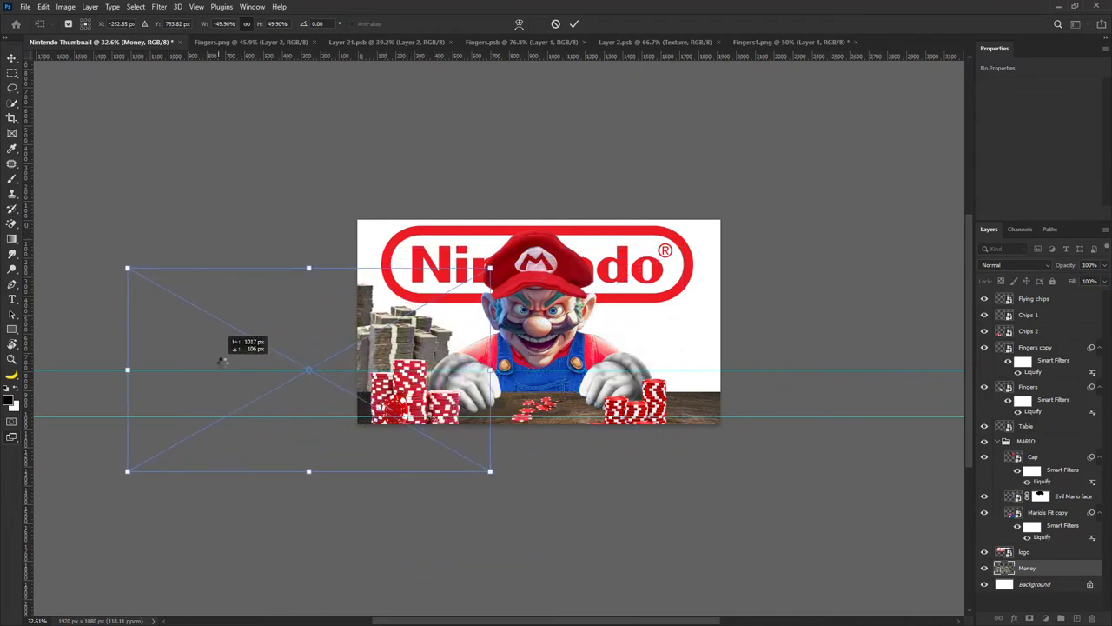
drag(497, 258, 662, 163)
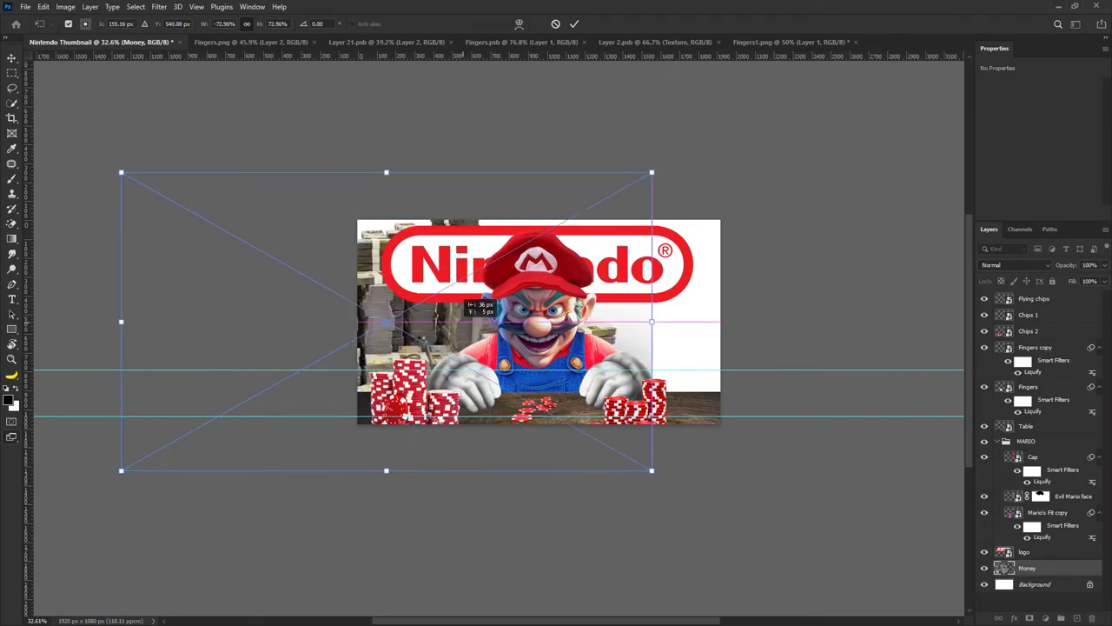
drag(456, 319, 322, 389)
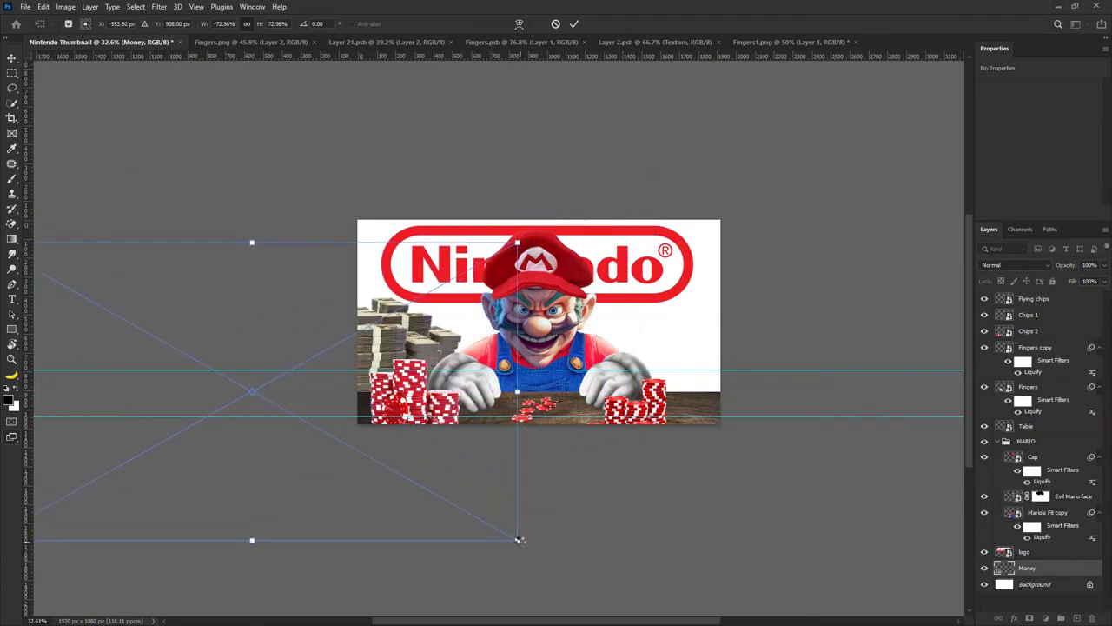
drag(519, 540, 652, 617)
drag(522, 464, 403, 442)
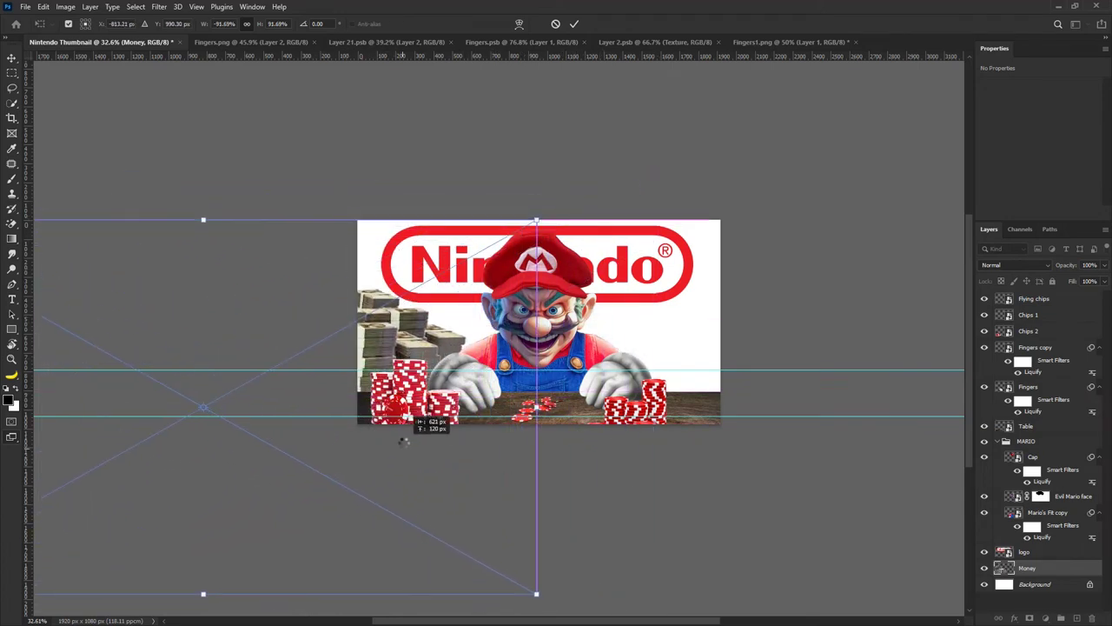
Warp the Money image slightly outward at its lower edge and inward near the top of the stacks.
right_click(439, 329)
click(474, 459)
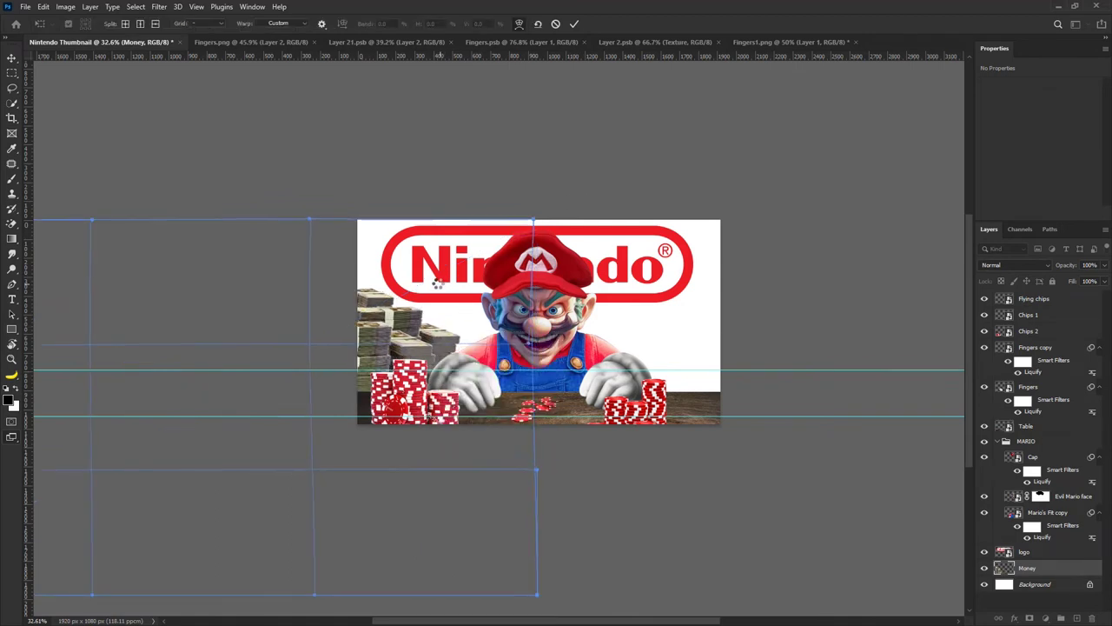
drag(507, 553, 538, 550)
drag(412, 289, 400, 286)
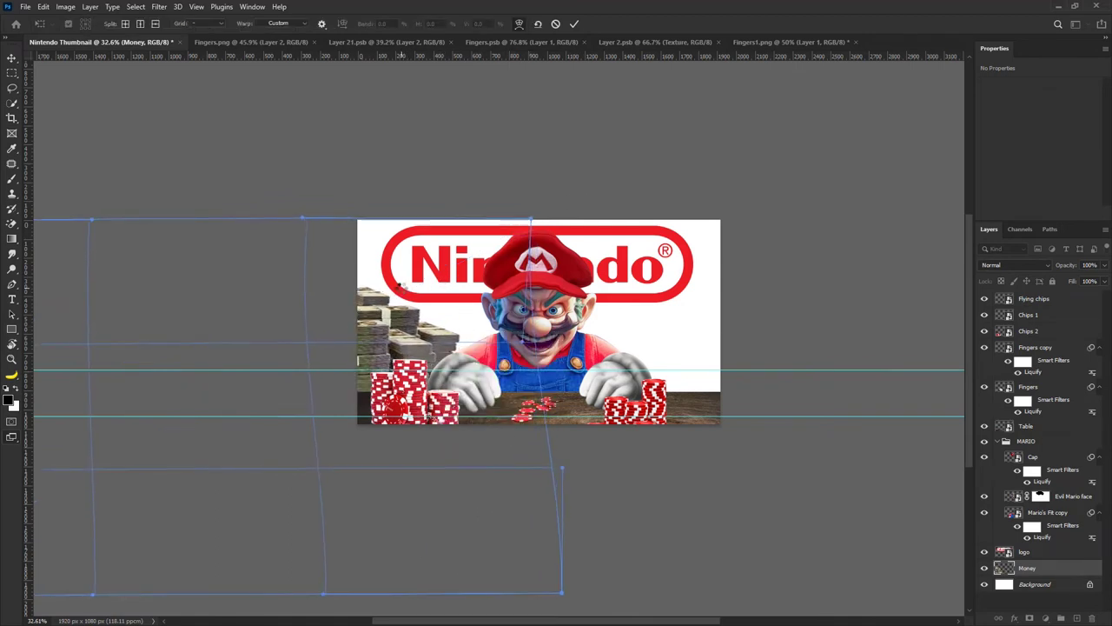
click(576, 24)
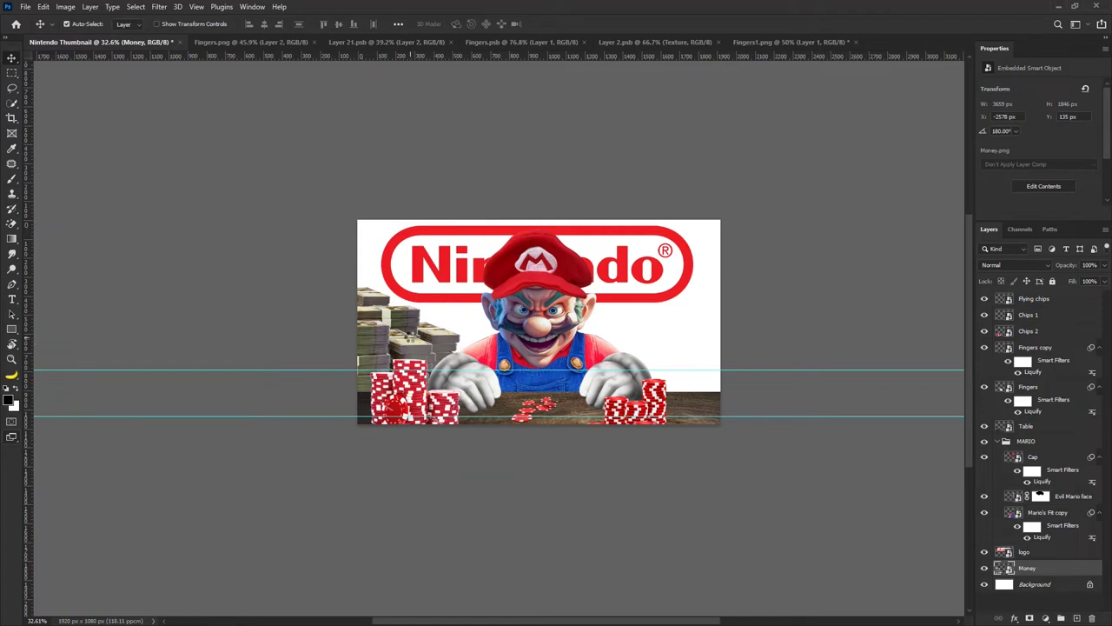
Shift the Money image slightly lower and enlarge it to 97.01%.
drag(412, 340, 414, 345)
scroll(509, 304, down, 1)
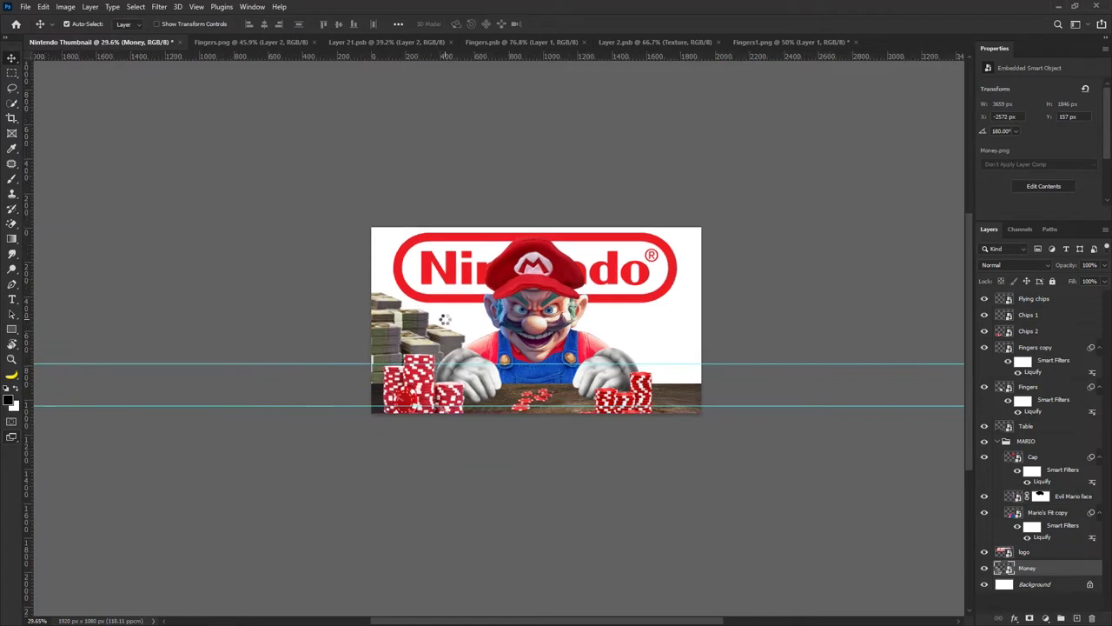
key(ctrl+t)
drag(559, 228, 590, 212)
mouse_move(444, 315)
mouse_down()
mouse_move(432, 335)
mouse_move(441, 308)
mouse_up()
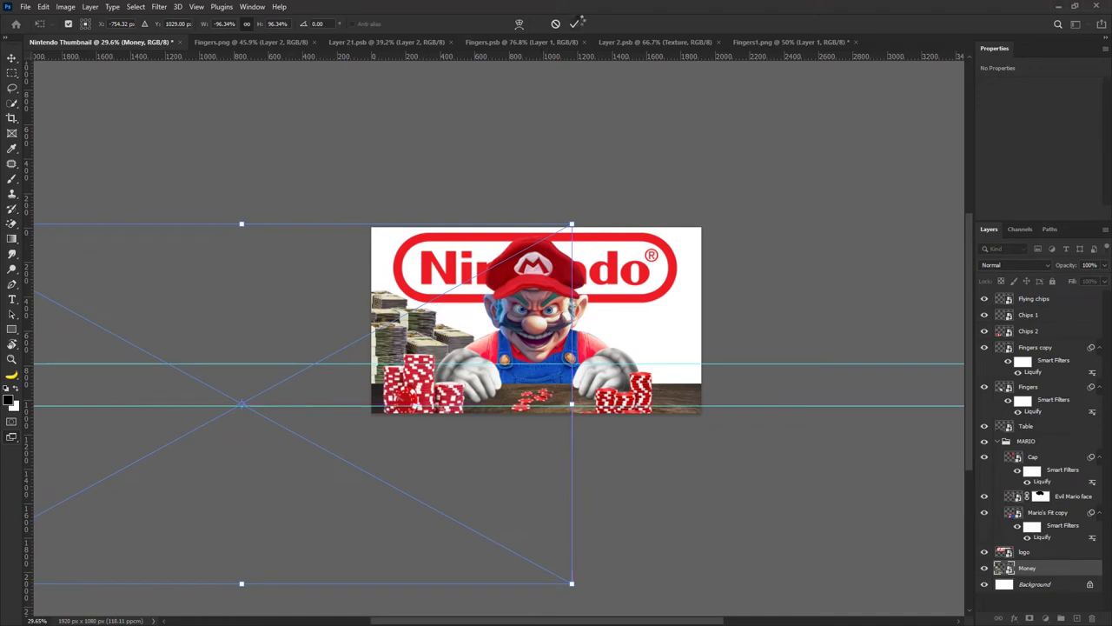
drag(577, 215, 582, 212)
Enlarge the Money image to 119.61% and position its stacks beside Mario's shoulder at X -3475 px, Y 2 px.
scroll(514, 274, down, 5)
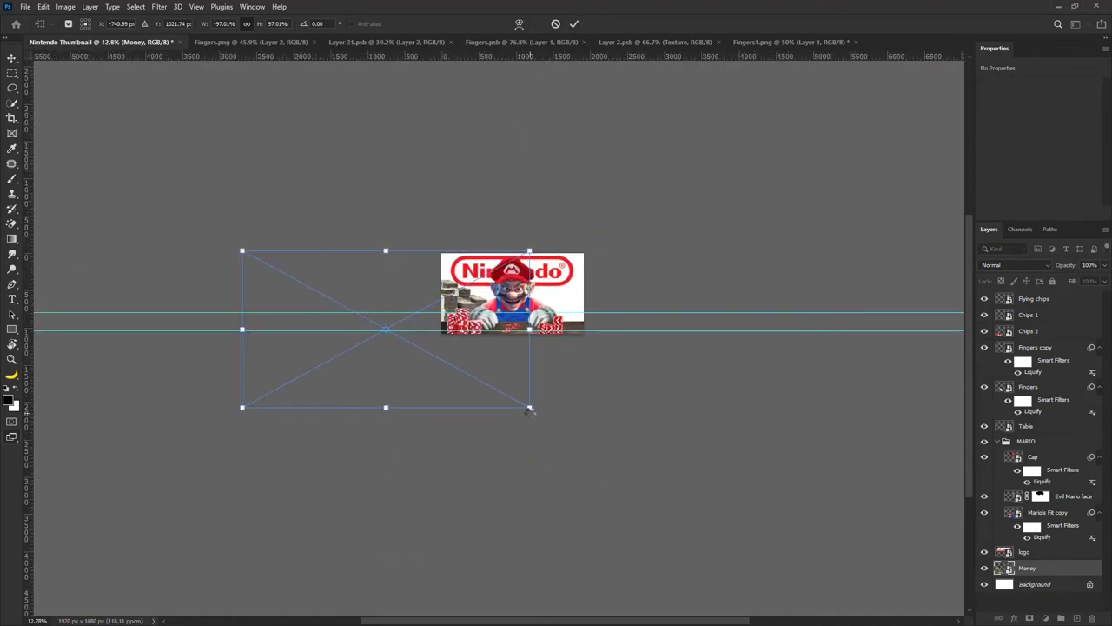
drag(532, 408, 577, 484)
drag(561, 386, 500, 375)
scroll(465, 294, up, 5)
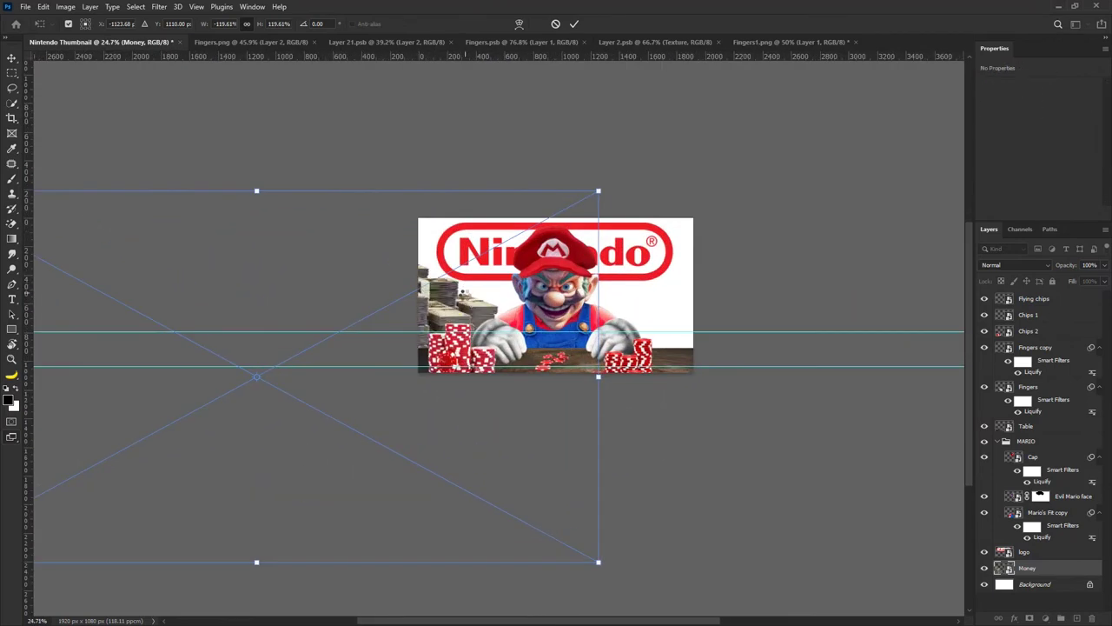
drag(465, 302, 478, 275)
key(Return)
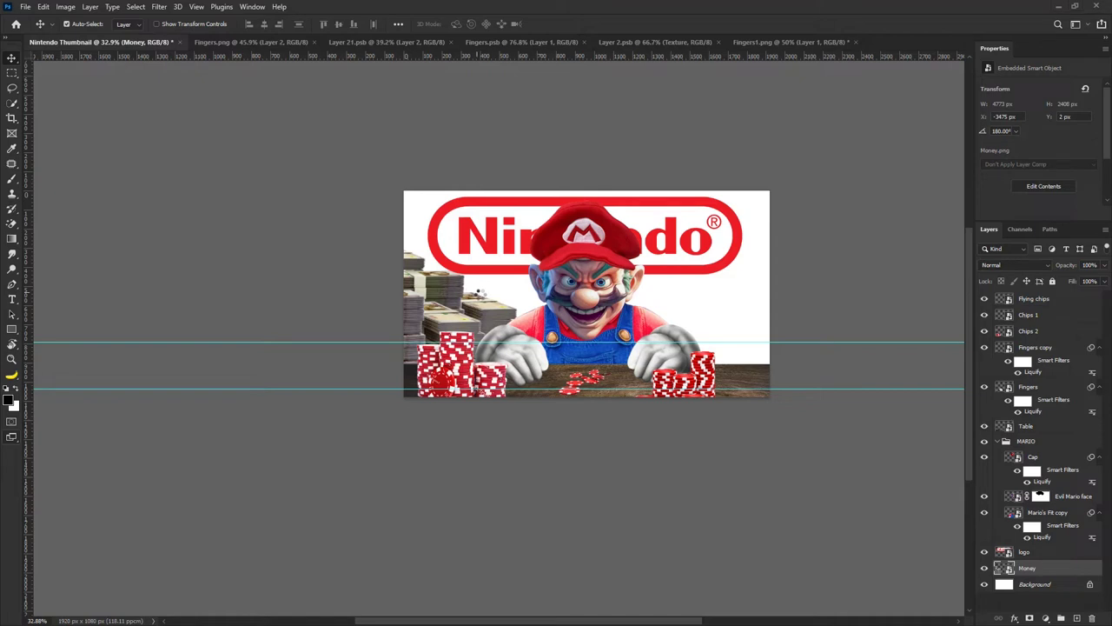
Duplicate the Money layer and move the copy to Mario's other side at X -1622 px, Y 235 px.
drag(459, 293, 791, 339)
right_click(791, 339)
click(691, 314)
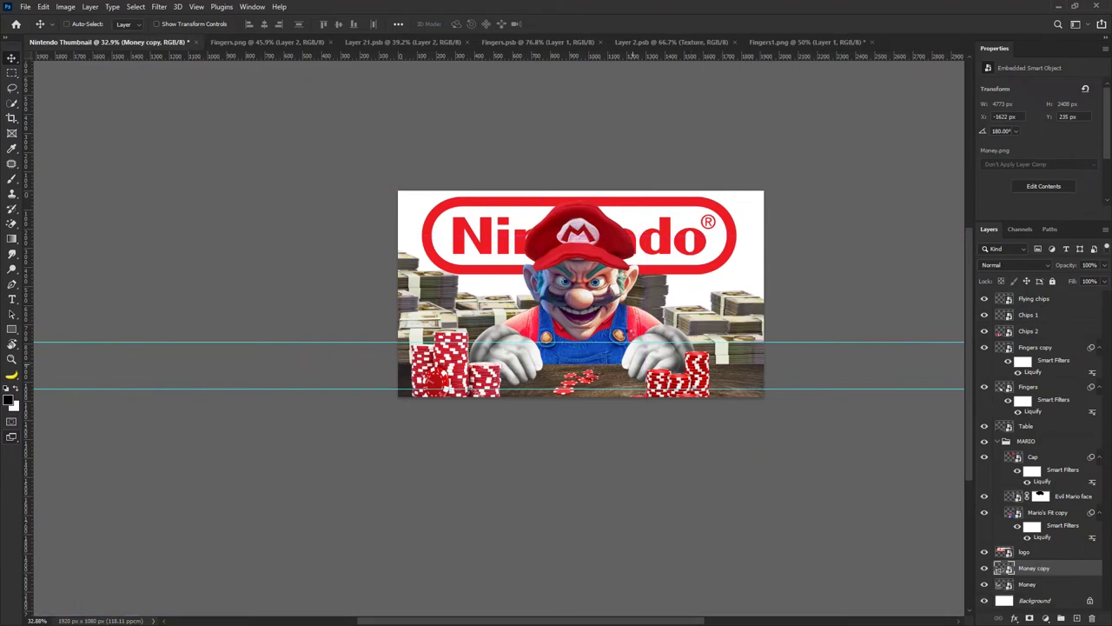
Flip the Money copy layer horizontally and shift its stacks towards the canvas edge beside Mario.
key(ctrl+t)
right_click(700, 298)
click(745, 510)
drag(695, 323, 769, 305)
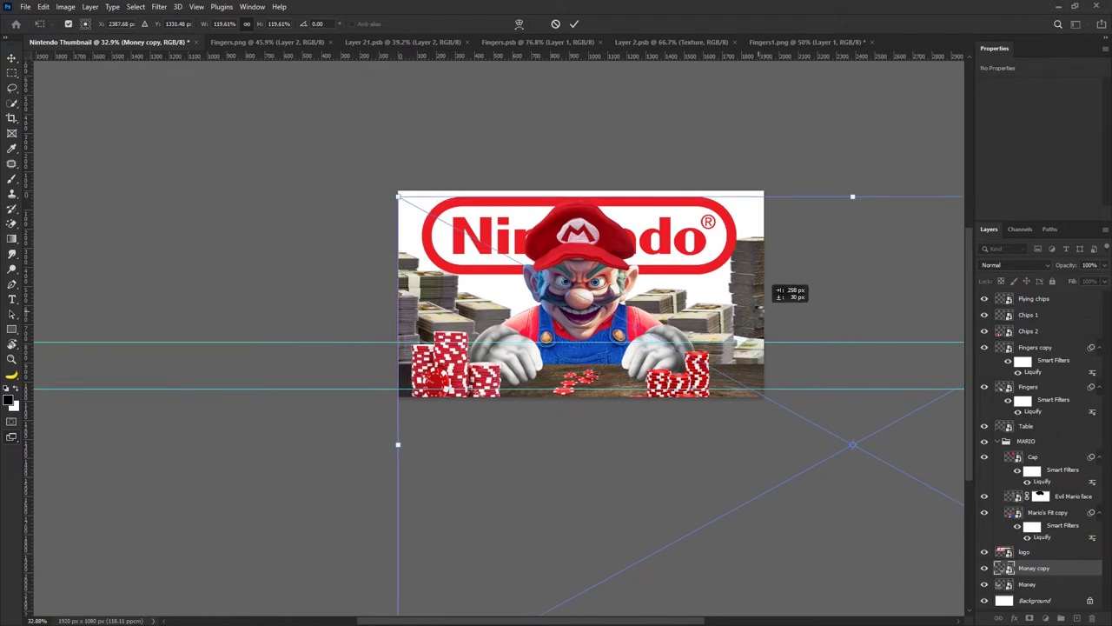
Scale the Money copy image down to 93.78% and position it beside Mario at X 434 px, Y 290 px.
scroll(633, 295, down, 2)
drag(688, 279, 454, 266)
drag(206, 201, 244, 231)
drag(472, 276, 451, 257)
drag(225, 204, 349, 271)
drag(503, 301, 429, 249)
drag(566, 218, 567, 215)
drag(500, 242, 509, 257)
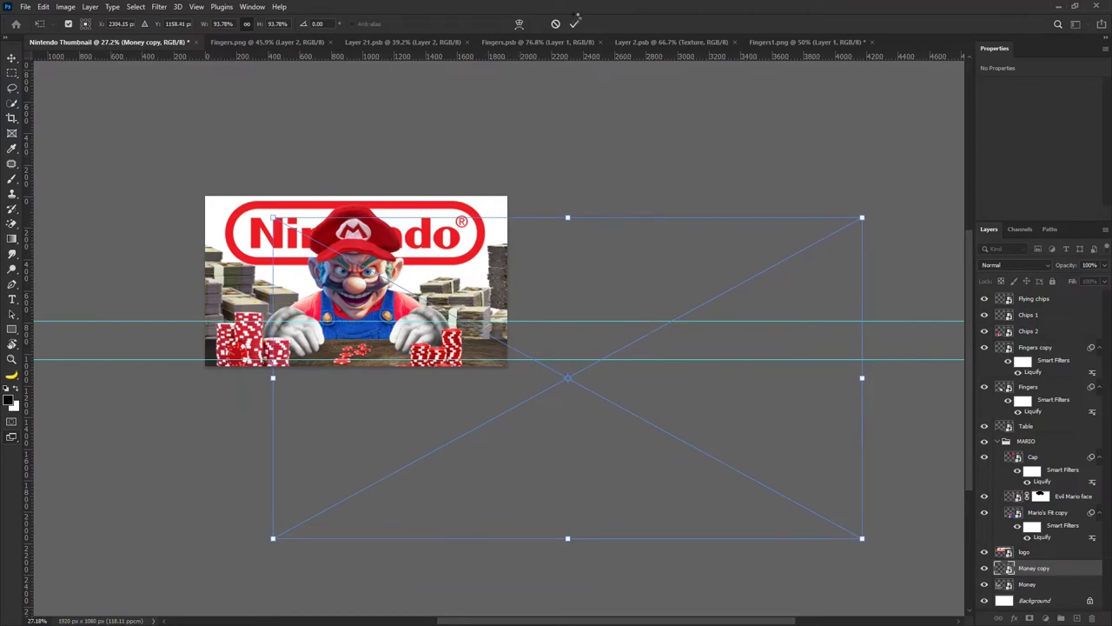
click(575, 23)
Place the Golden coin image in the thumbnail and move its layer directly above the Table layer.
scroll(322, 284, up, 6)
scroll(387, 291, down, 2)
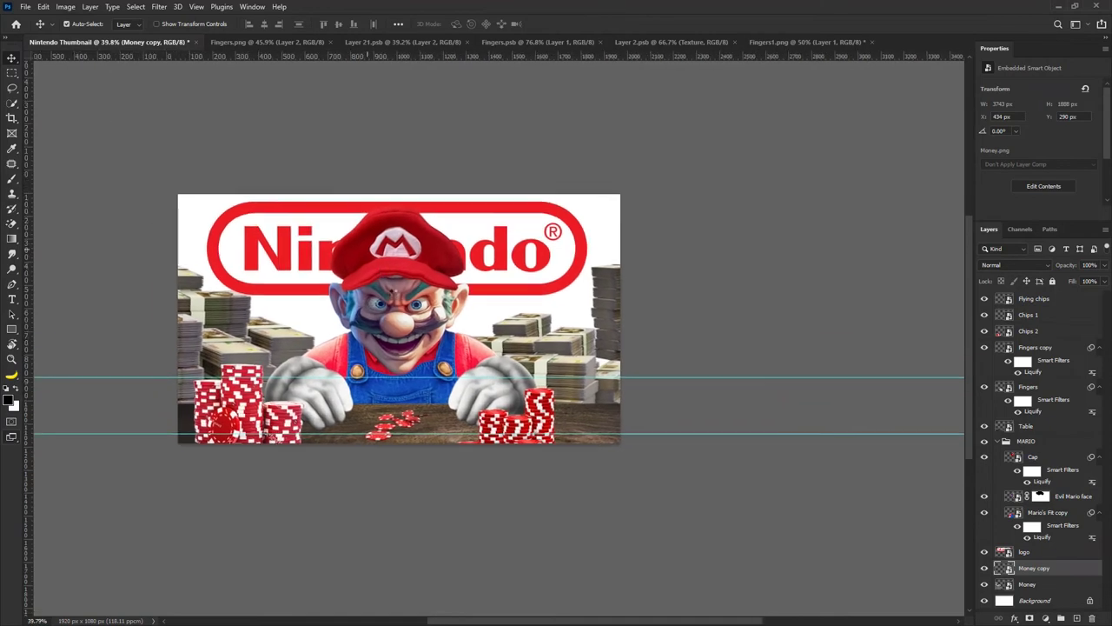
scroll(471, 321, down, 2)
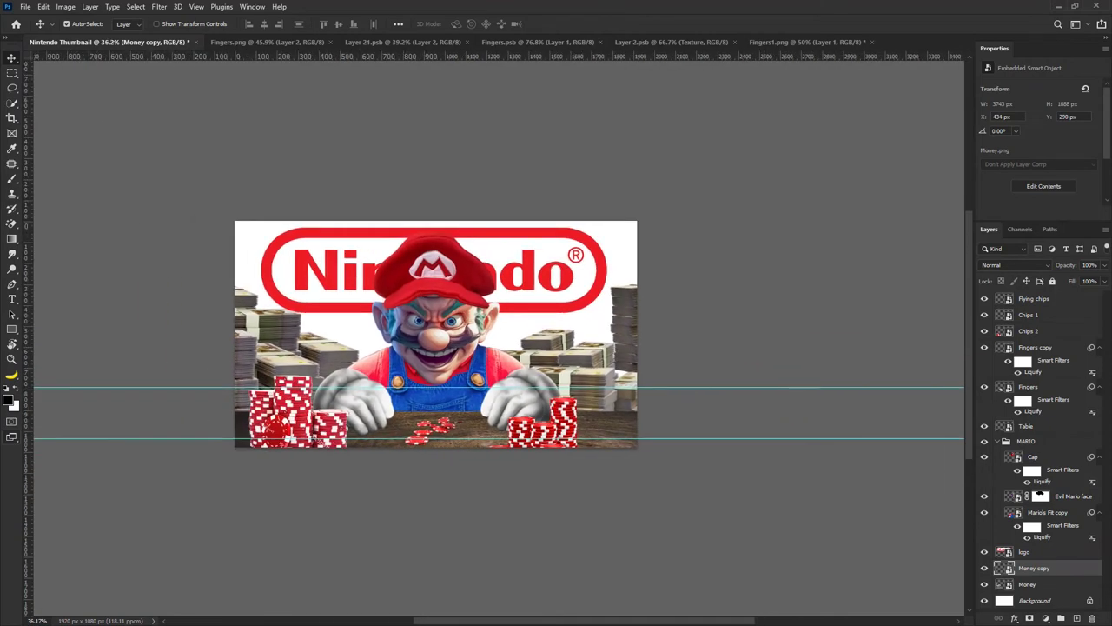
drag(503, 556, 503, 516)
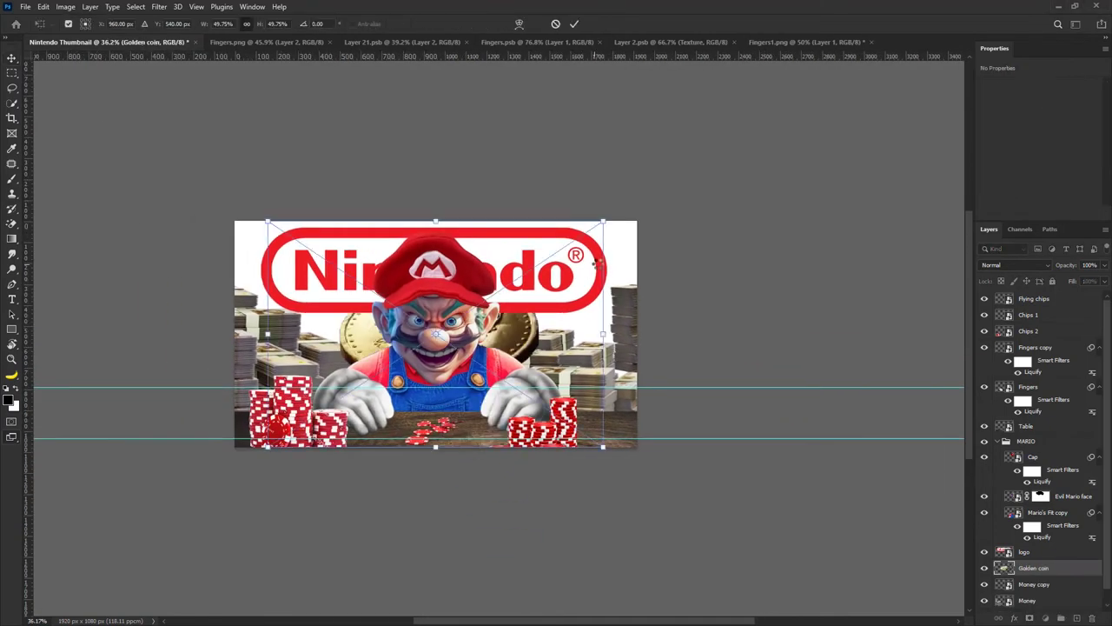
drag(1027, 567, 1030, 432)
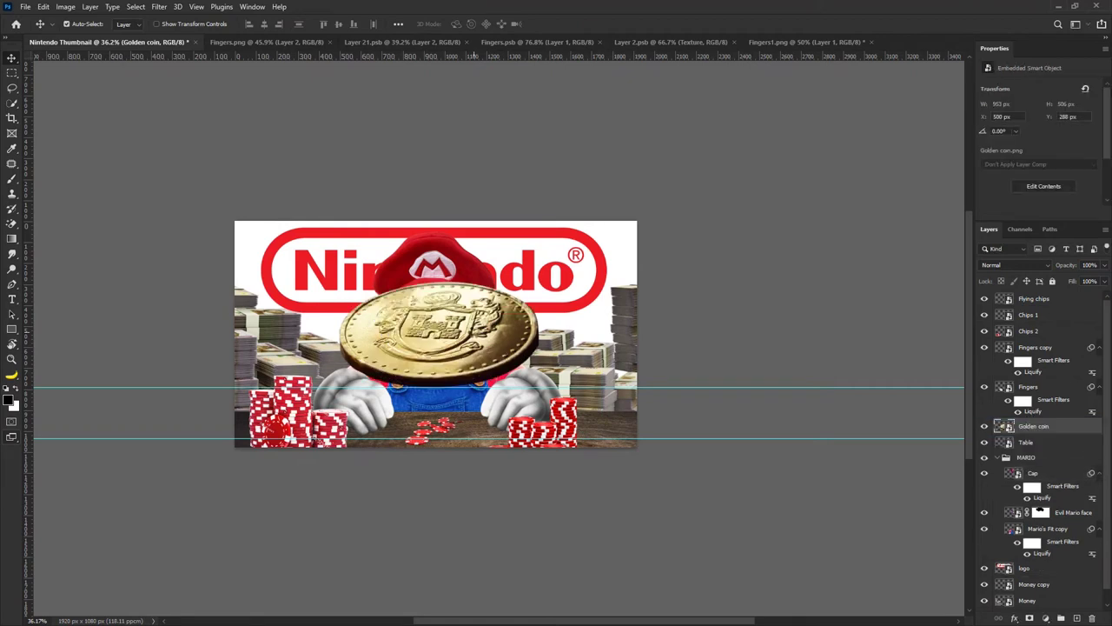
Shrink the golden coin to 5.38% and place it on the table beside the small scattered chips.
key(ctrl+t)
drag(600, 225, 359, 356)
drag(333, 395, 475, 428)
click(574, 25)
Flatten the golden coin in perspective to 118 × 40 px so it lies on the table at X 968 px, Y 1030 px.
key(ctrl+t)
scroll(459, 455, up, 3)
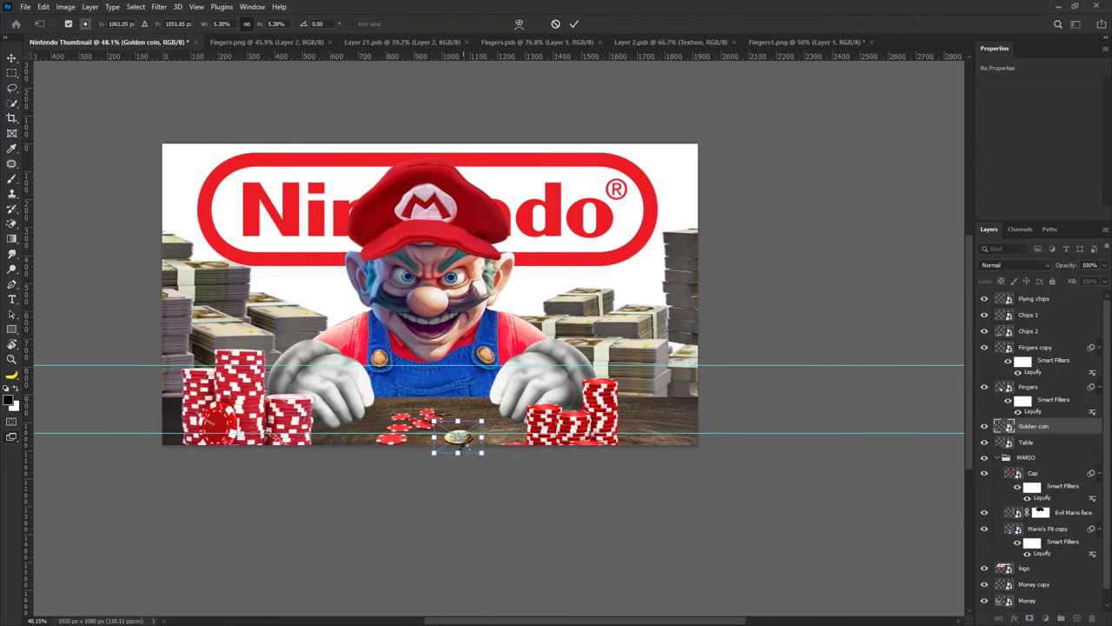
right_click(465, 443)
click(517, 272)
mouse_move(490, 453)
mouse_down()
mouse_move(500, 454)
mouse_move(482, 452)
mouse_up()
right_click(465, 442)
click(514, 273)
click(574, 24)
Shrink the Flying chips and adjust their perspective, and move the golden coin beside them to X 1051 px, Y 980 px.
click(410, 419)
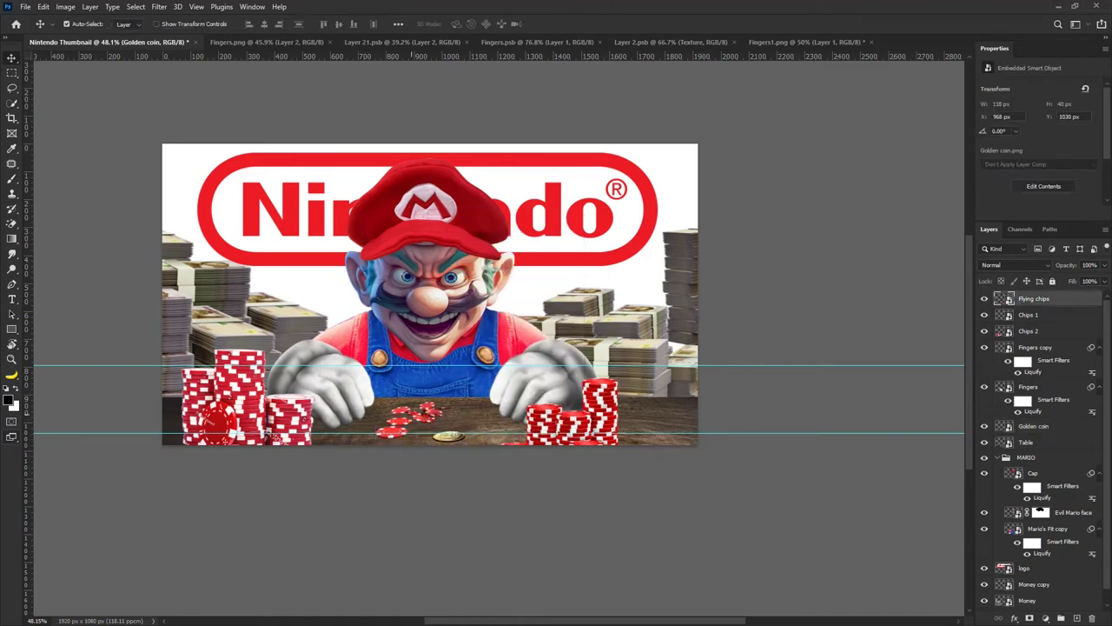
key(ctrl+t)
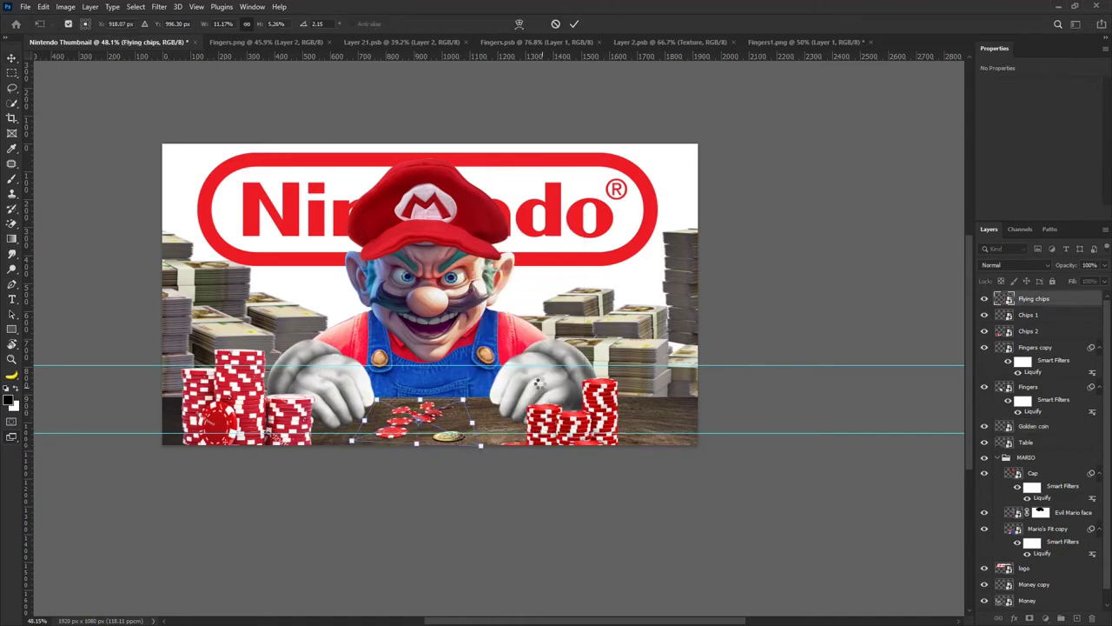
right_click(411, 418)
click(520, 250)
drag(481, 446, 472, 422)
key(Return)
key(ctrl+t)
click(574, 23)
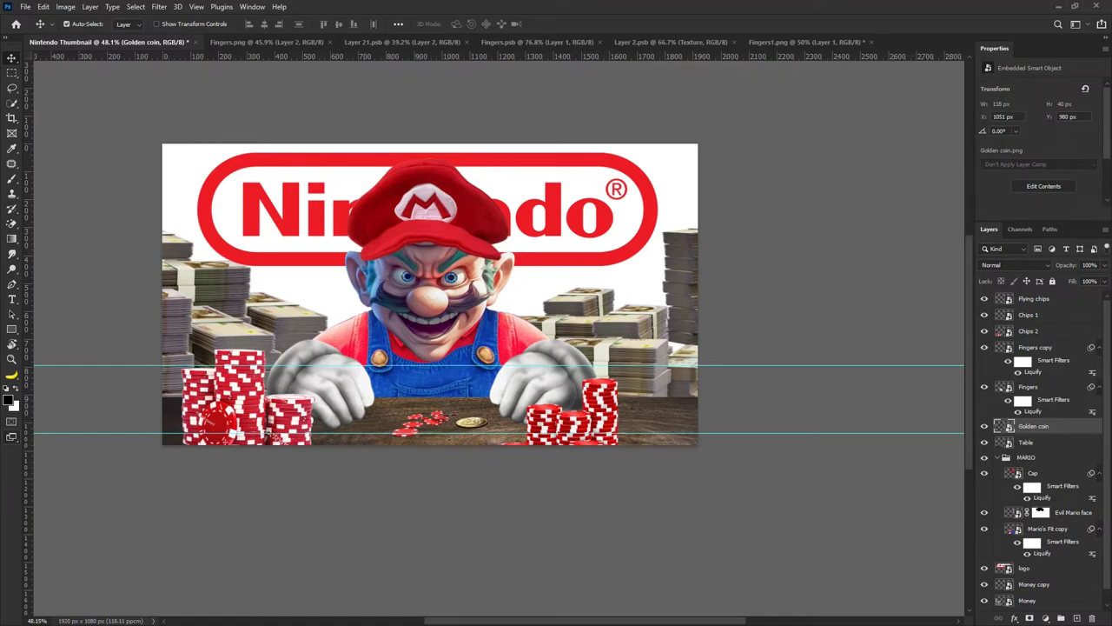
Place the stacked chips image as the uppermost layer, shrunk to 119 × 197 px on the table at X 705 px, Y 882 px.
scroll(444, 325, up, 1)
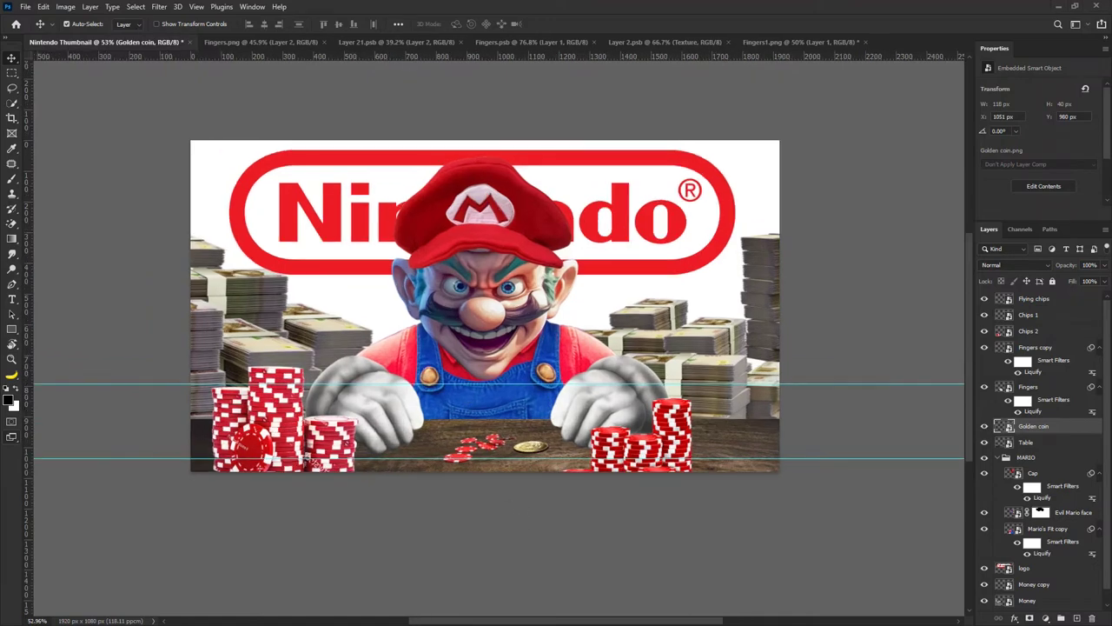
drag(1111, 382, 595, 388)
drag(587, 150, 447, 361)
drag(1070, 435, 1069, 299)
drag(418, 410, 427, 431)
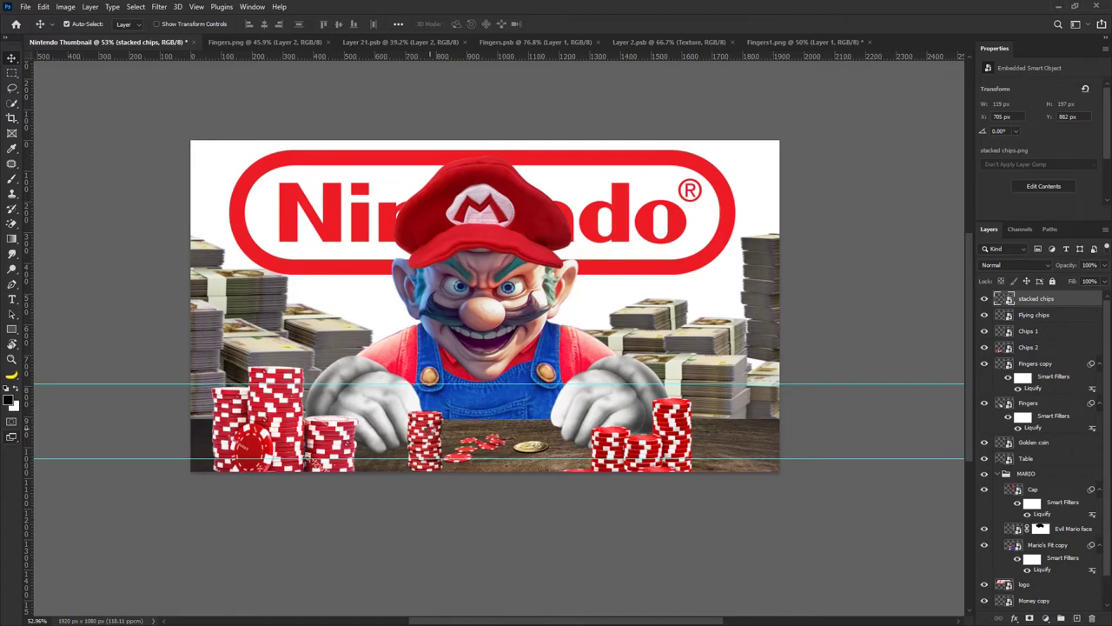
Resize the stacked chips to 78 × 187 px beside Mario's glove at X 714 px, Y 822 px.
key(ctrl+t)
mouse_move(458, 381)
mouse_down()
mouse_move(429, 418)
mouse_move(453, 378)
mouse_up()
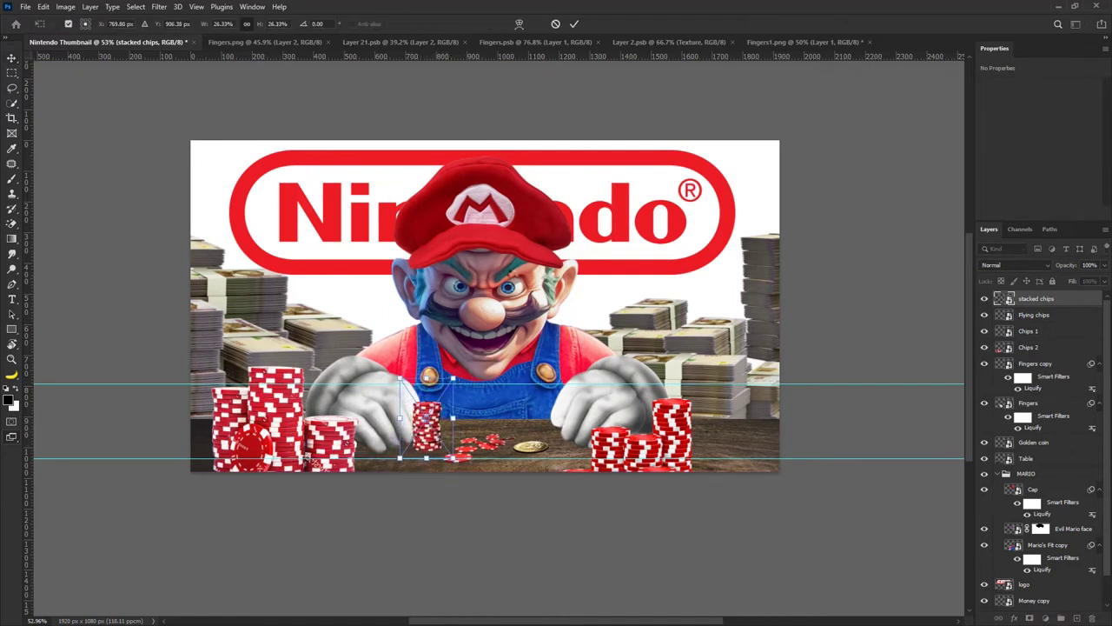
drag(453, 417, 443, 417)
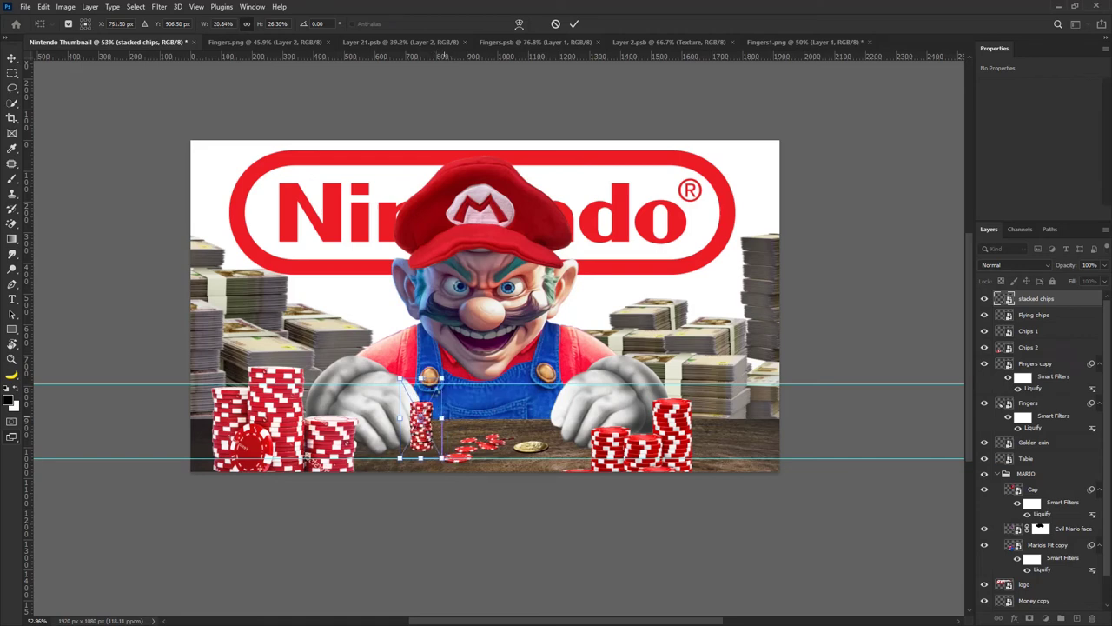
drag(421, 379, 422, 366)
click(574, 23)
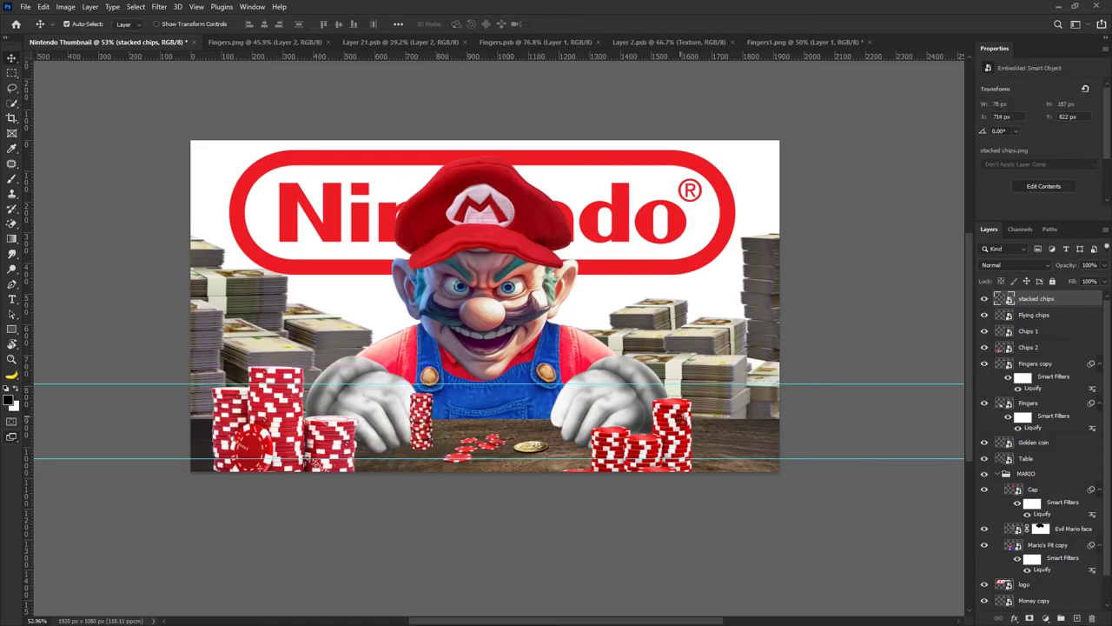
Narrow the Chips 1 stacks to 5.14% width and 6.71% height and shift them slightly up and outward.
click(670, 435)
key(ctrl+t)
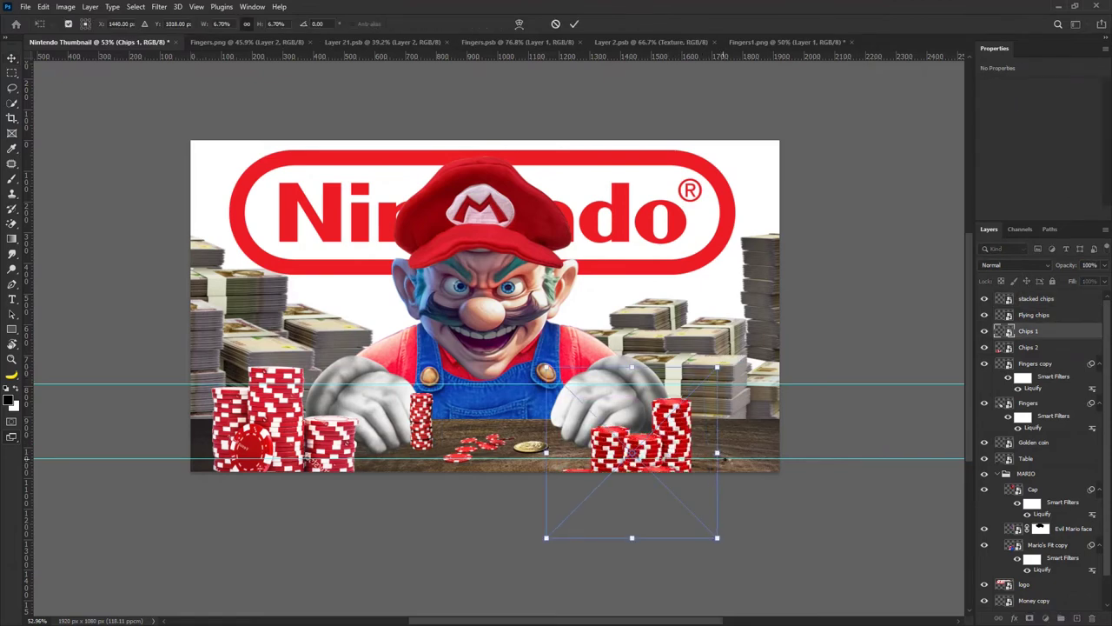
drag(718, 452, 687, 405)
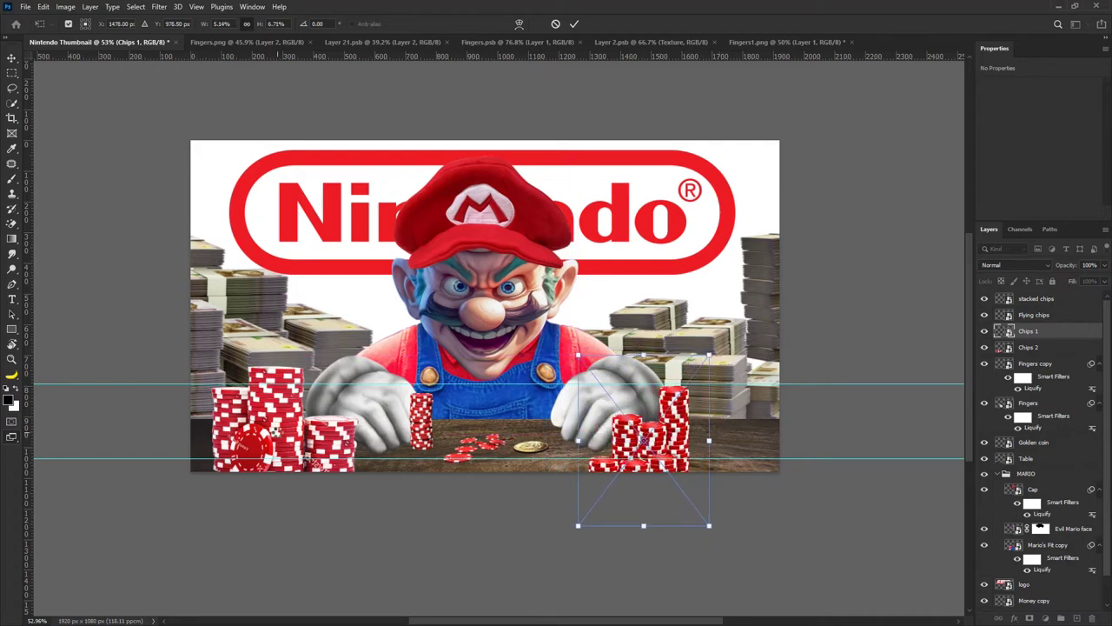
click(576, 23)
Shrink the golden coin slightly and transform the Flying chips to 231 × 71 px at X 834 px, Y 955 px.
click(547, 444)
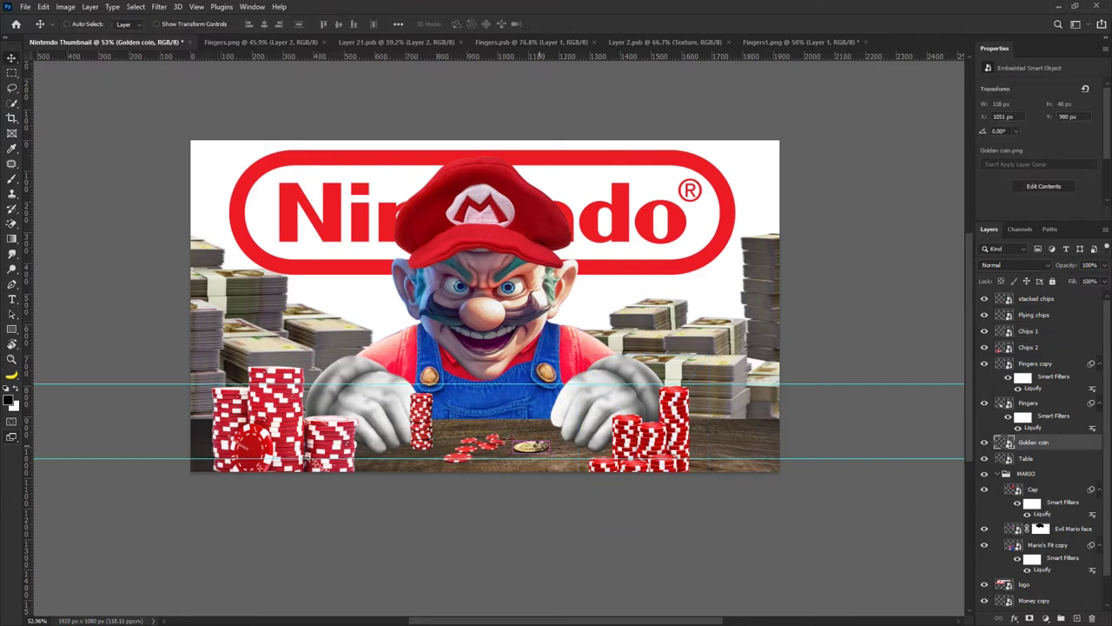
key(ctrl+t)
drag(570, 465, 529, 458)
click(575, 23)
ctrl+click(498, 442)
key(ctrl+t)
click(574, 23)
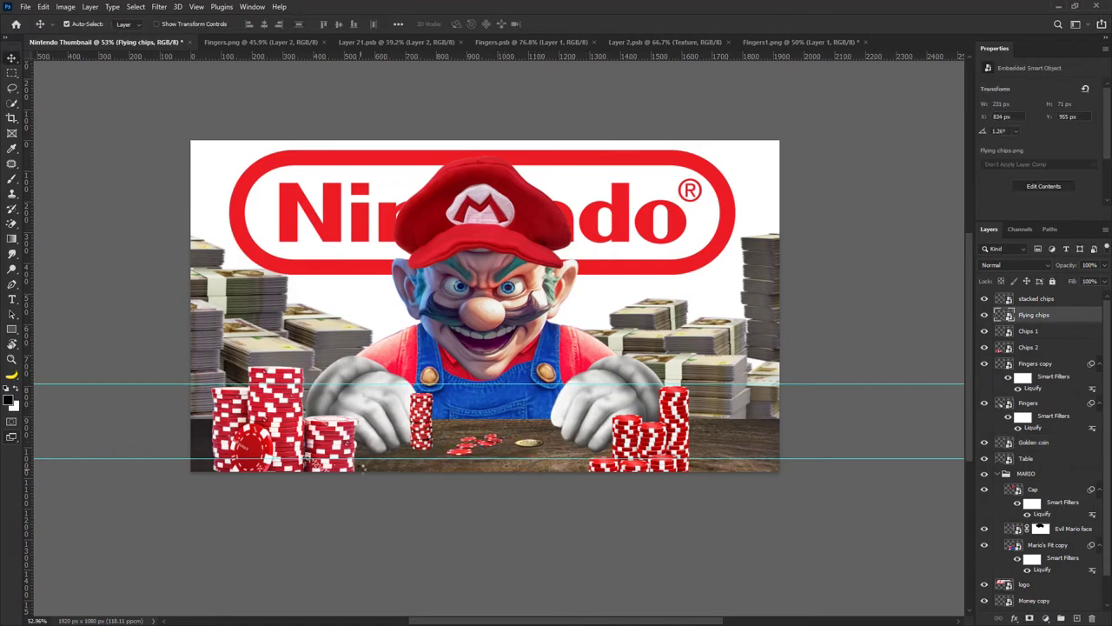
Resize the Chips 2 stacks to 411 × 467 px and position them at X 108 px, Y 757 px.
click(313, 461)
key(ctrl+t)
drag(377, 424, 318, 423)
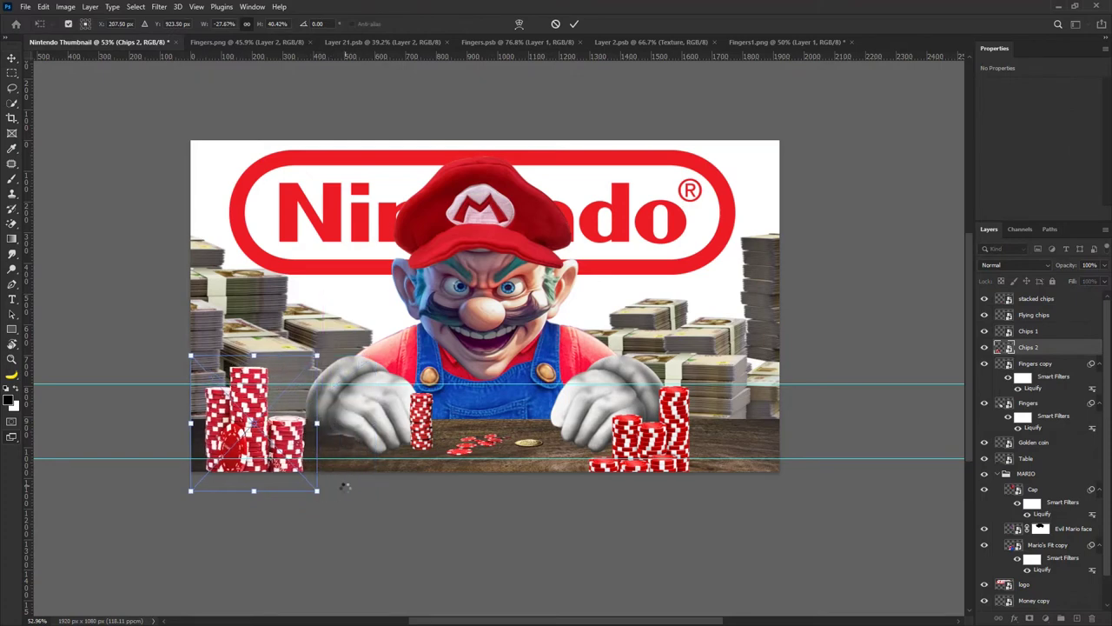
drag(317, 354, 351, 320)
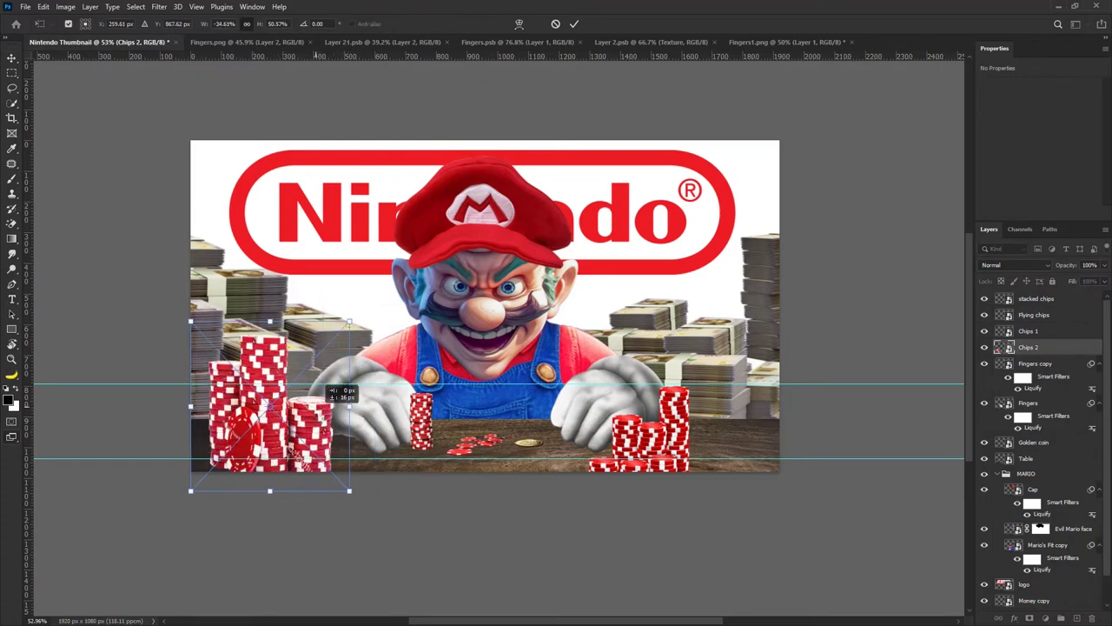
drag(326, 390, 341, 428)
click(574, 23)
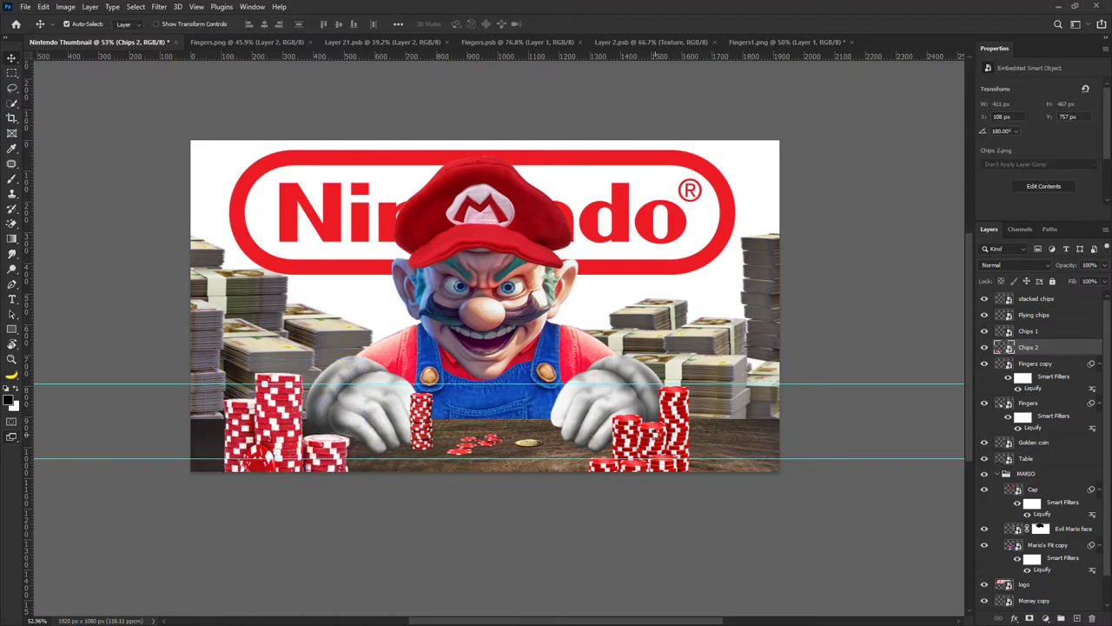
Move the Chips 1 stacks about 66 px outward and the Chips 2 stacks to X 173 px, Y 739 px.
scroll(606, 418, down, 2)
drag(615, 411, 631, 404)
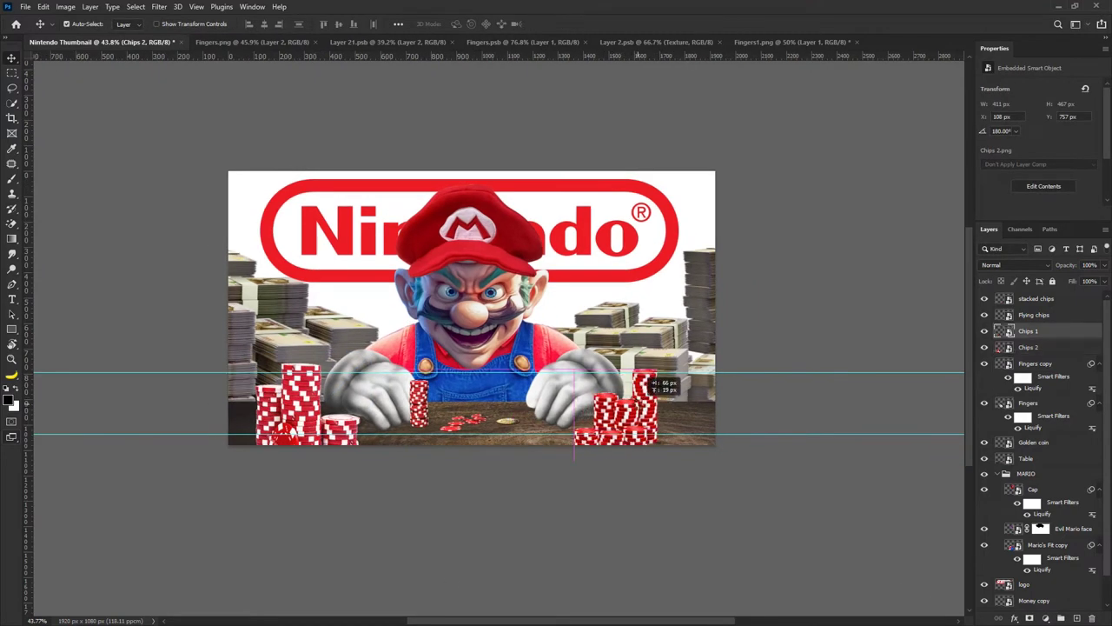
drag(294, 414, 325, 390)
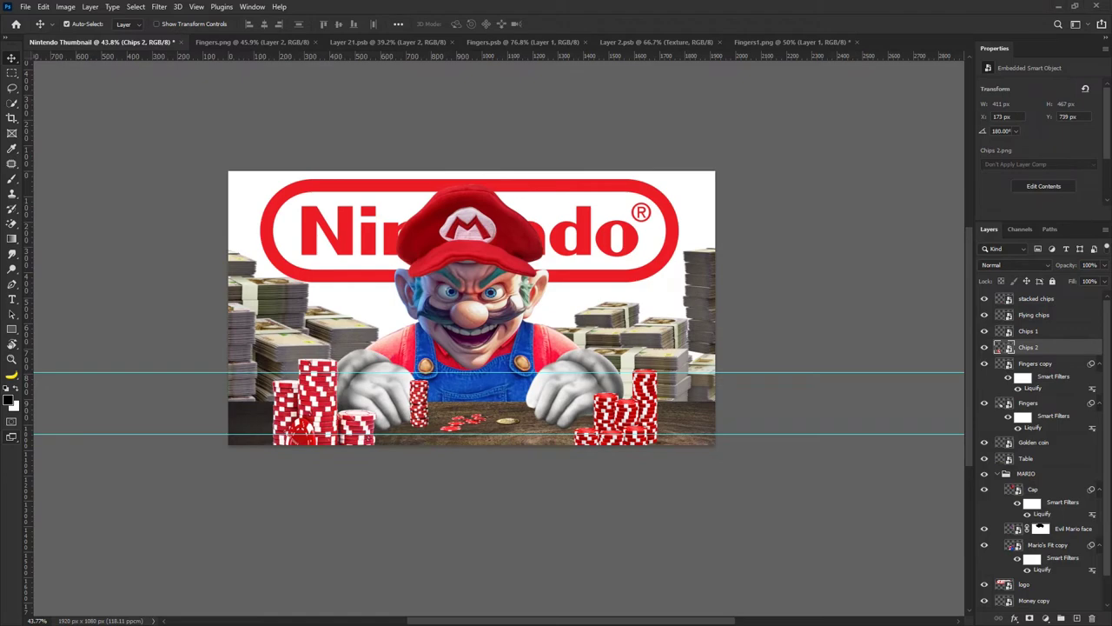
Place the Chip 1 image as the uppermost layer, shrunk to 223 × 337 px beside the Chips 2 stacks at X 20 px, Y 780 px.
drag(2, 426, 315, 428)
right_click(514, 285)
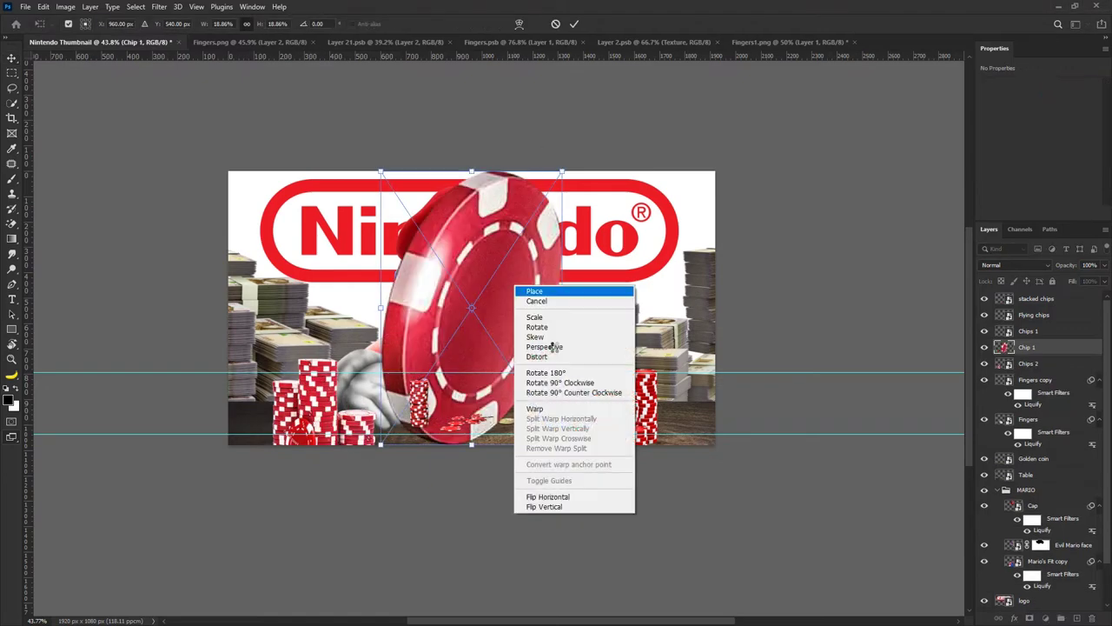
click(586, 497)
right_click(502, 332)
click(558, 544)
drag(563, 171, 438, 360)
drag(1046, 348, 1046, 293)
drag(408, 400, 261, 409)
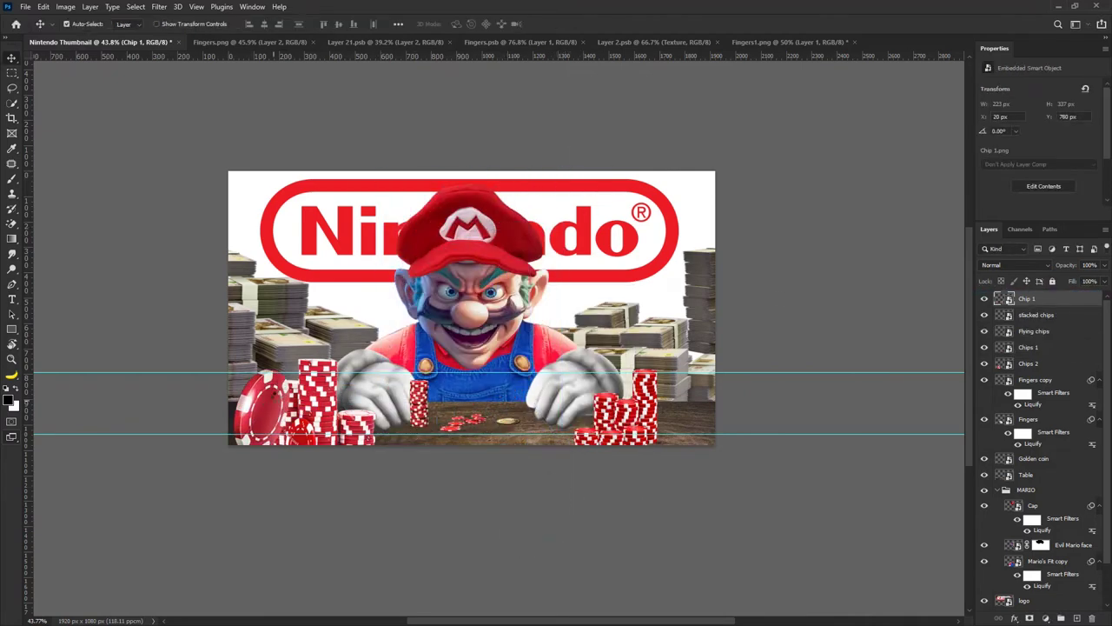
Rotate Chip 1 to -52.20°, enlarge it to 7.70% and position it partly off the canvas at X -59 px, Y 722 px.
key(ctrl+t)
drag(296, 375, 253, 322)
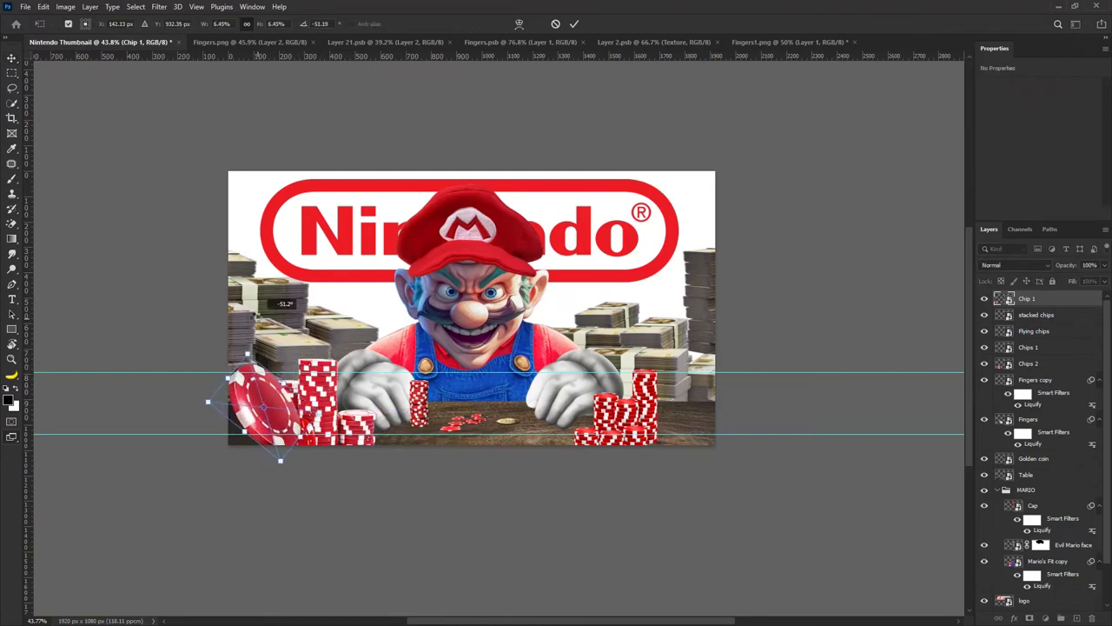
drag(319, 412, 324, 413)
drag(274, 406, 324, 412)
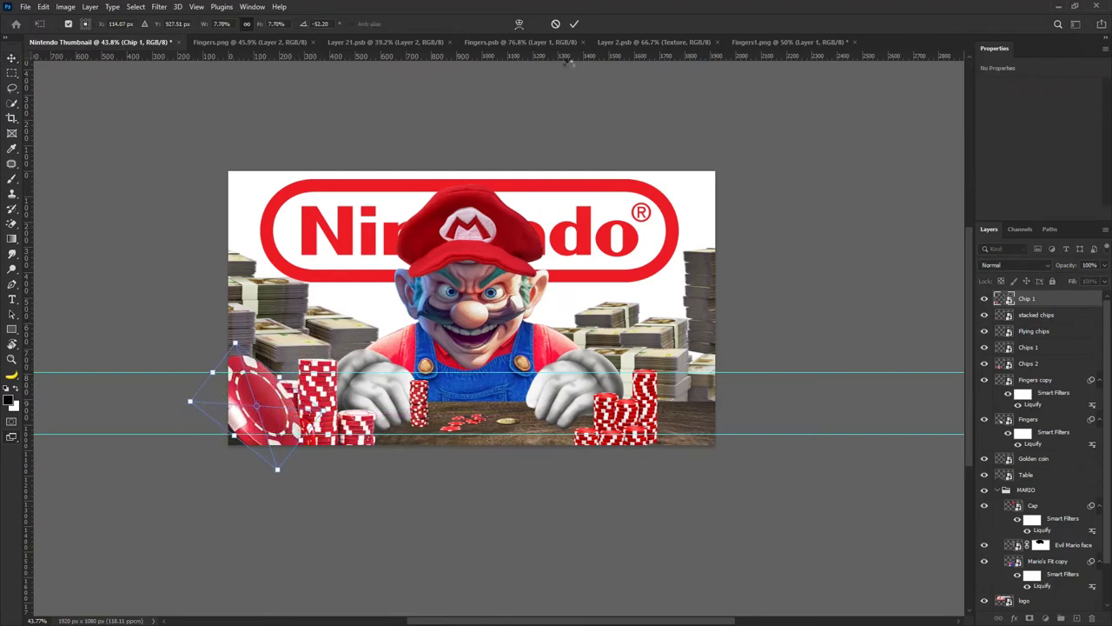
click(574, 25)
Place the Chip 2 image beside the Chips 1 stacks at 307 × 400 px, rotated 12.09°, at X 1638 px, Y 723 px.
drag(676, 621, 664, 390)
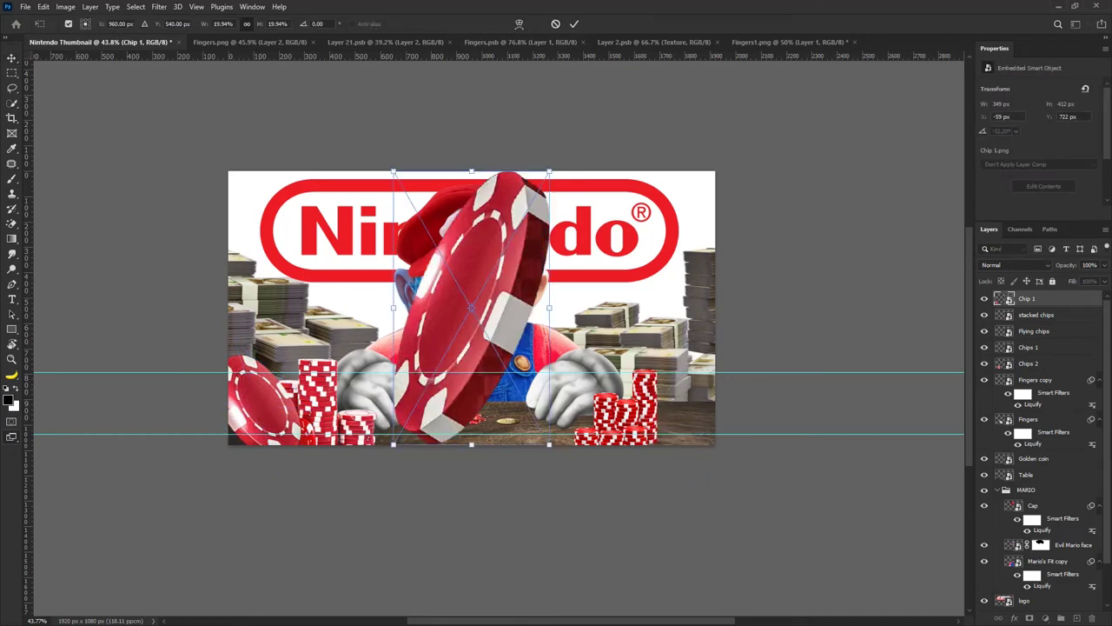
drag(551, 170, 448, 348)
drag(468, 336, 712, 357)
click(574, 23)
Nudge the Chips 1 stacks outward and reposition Chip 2 beside them at X 1642 px, Y 722 px.
scroll(484, 324, down, 2)
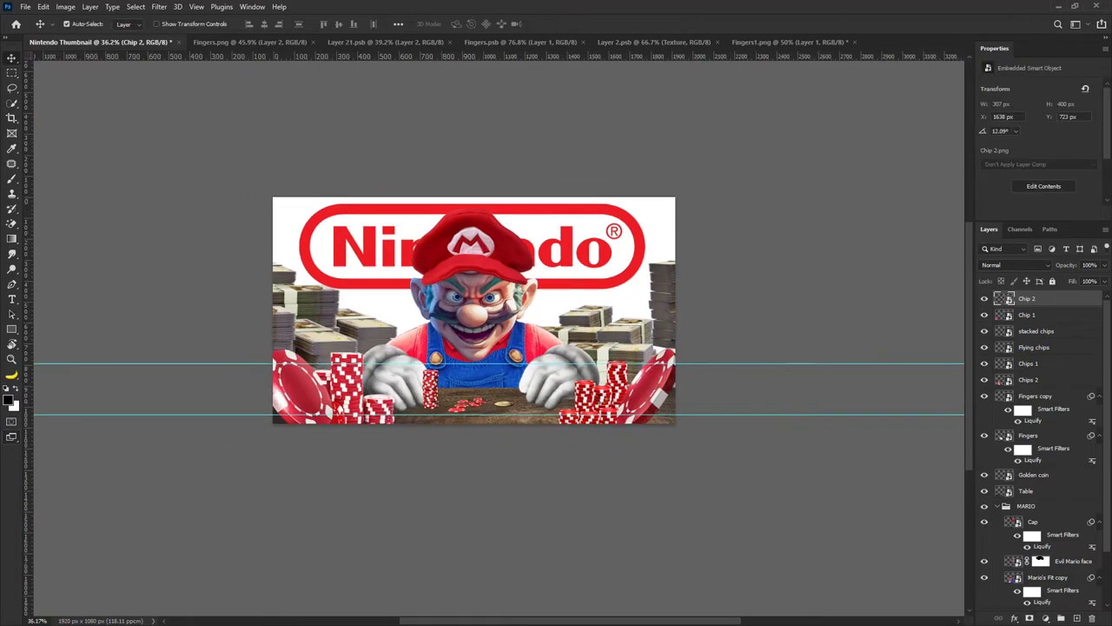
drag(618, 387, 632, 378)
drag(657, 387, 671, 384)
drag(624, 390, 617, 388)
drag(654, 395, 641, 398)
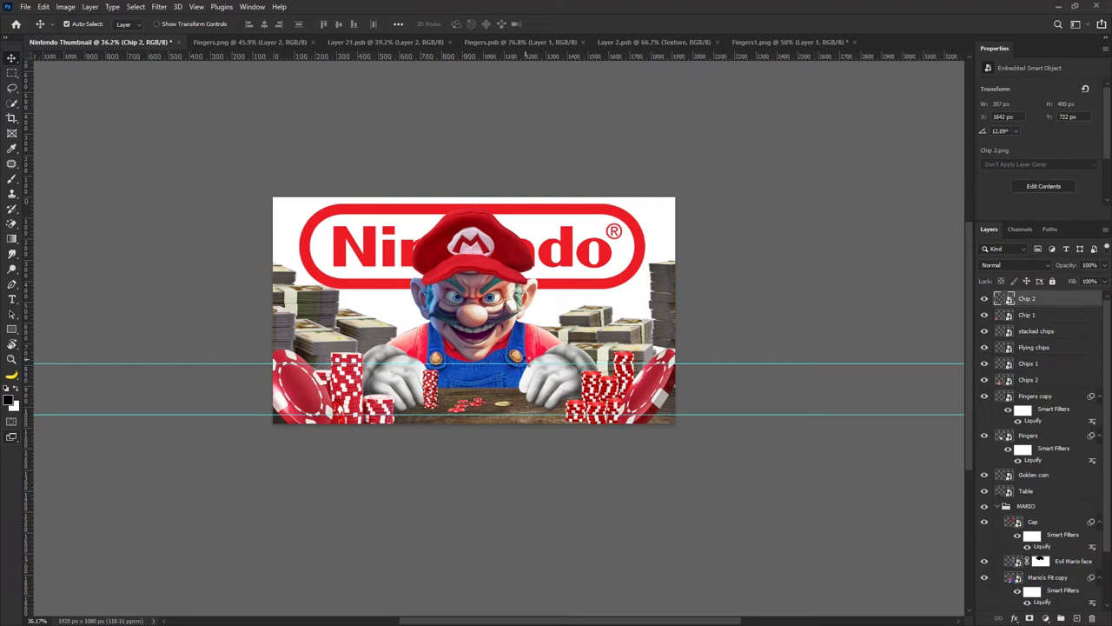
Enlarge the MARIO group to 120.45% and centre it at X 1032.46 px, Y 722 px so he looms over the table.
click(480, 314)
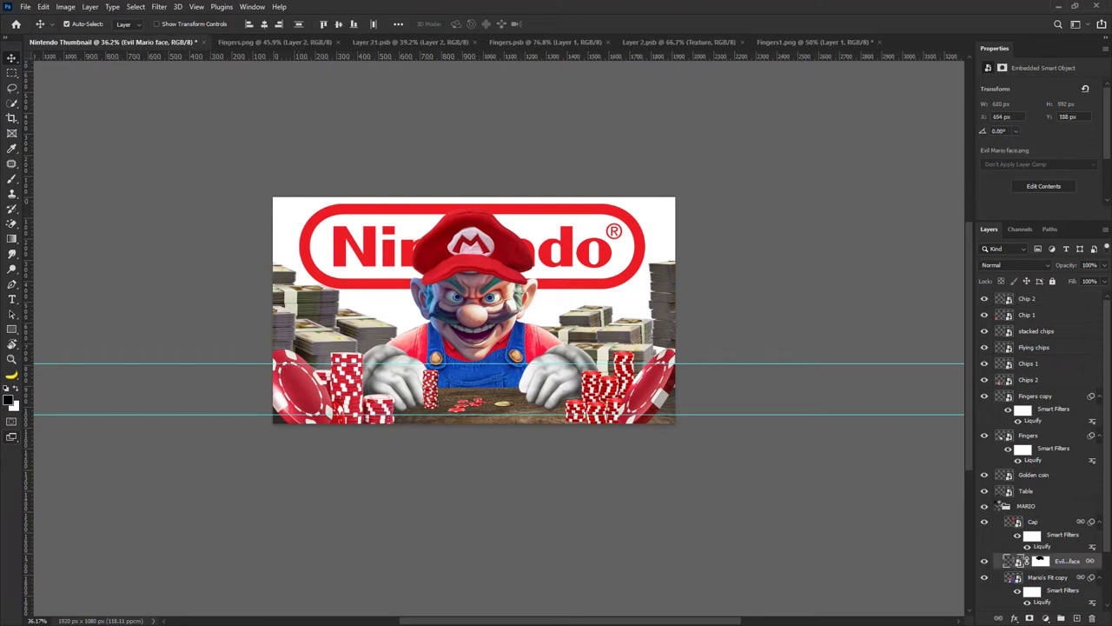
click(999, 505)
key(ctrl+t)
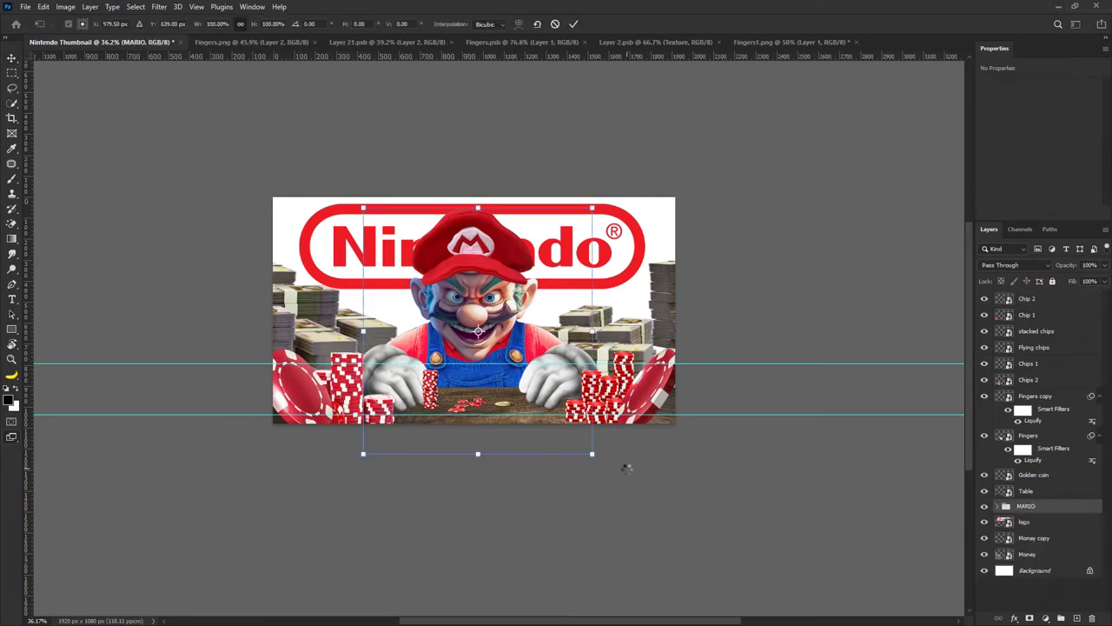
drag(592, 451, 640, 504)
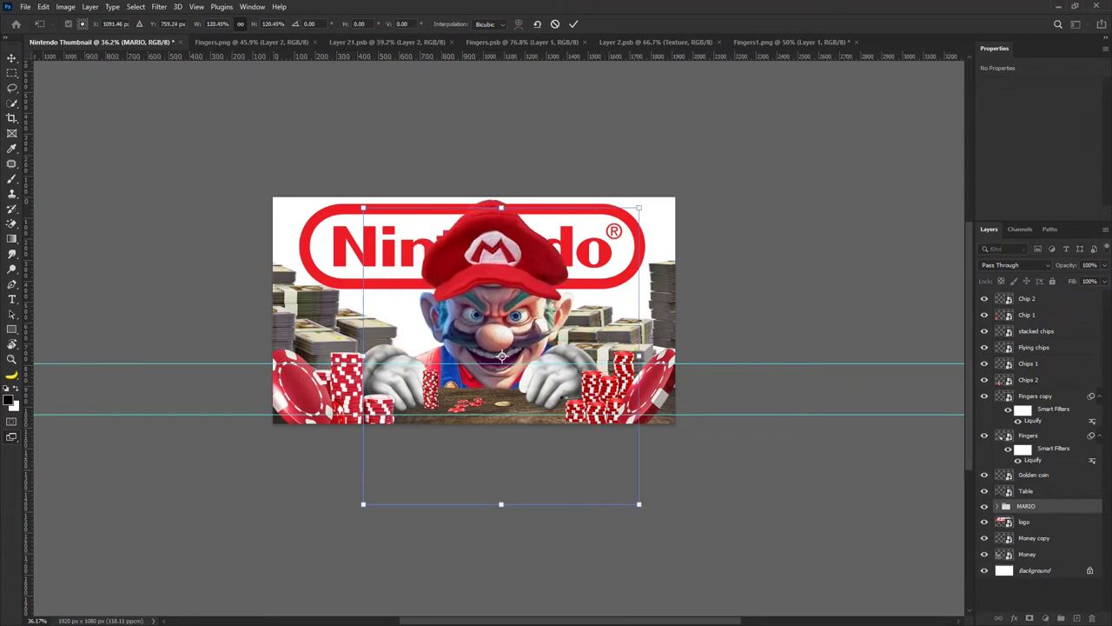
drag(512, 326, 503, 314)
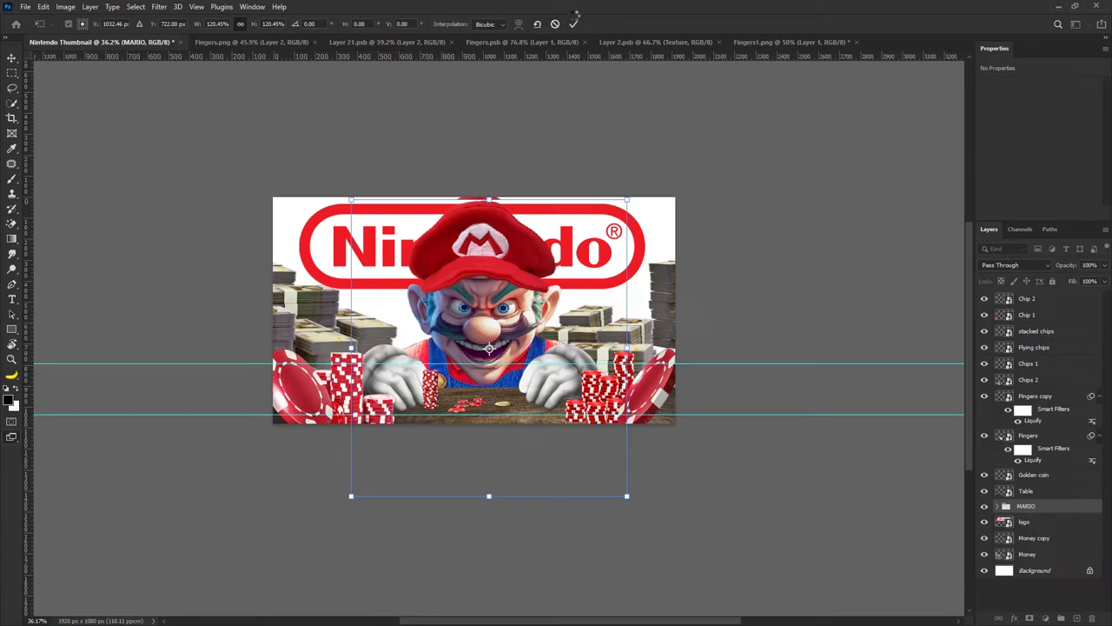
click(574, 23)
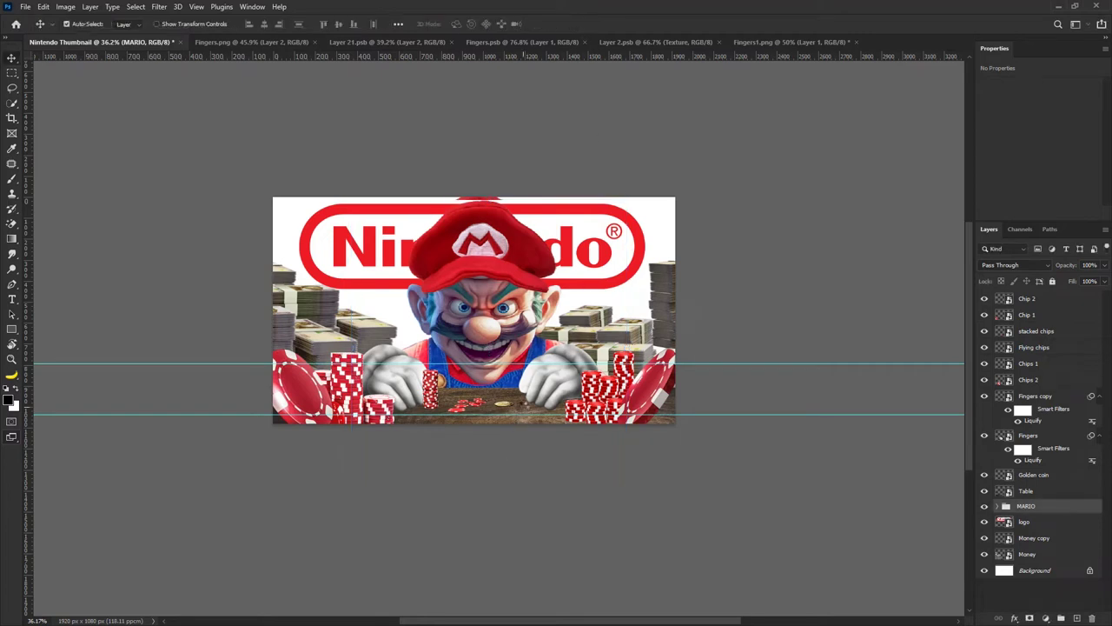
Lower the Table layer to Y 955 px and enlarge the stacked chips to 100 × 239 px at centre X 764 px, Y 903.13 px.
drag(524, 405, 529, 415)
scroll(439, 430, up, 3)
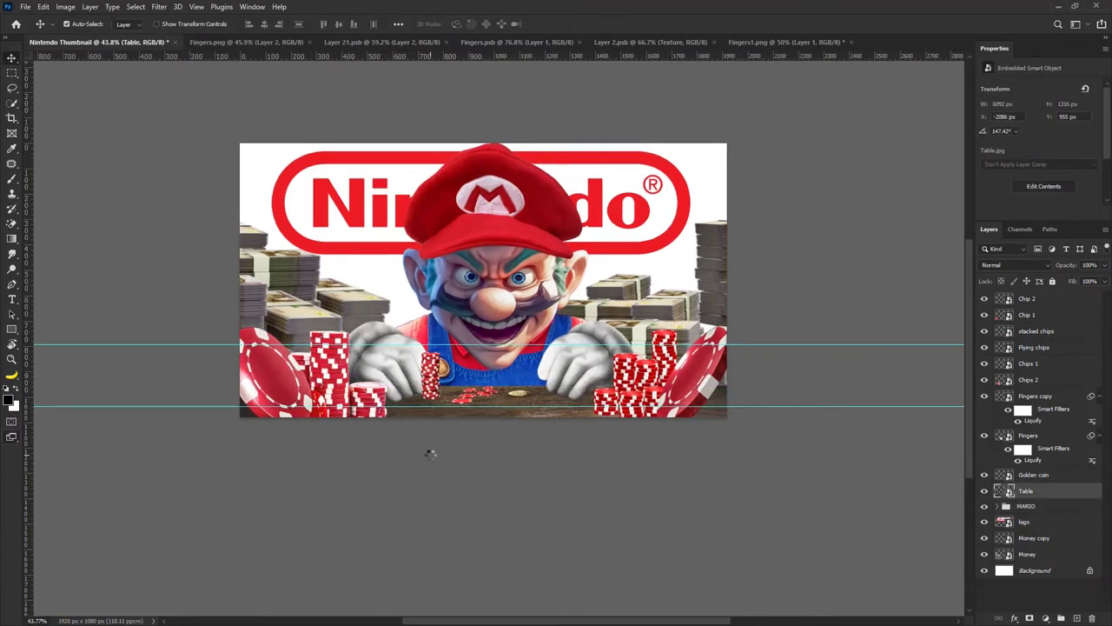
click(426, 358)
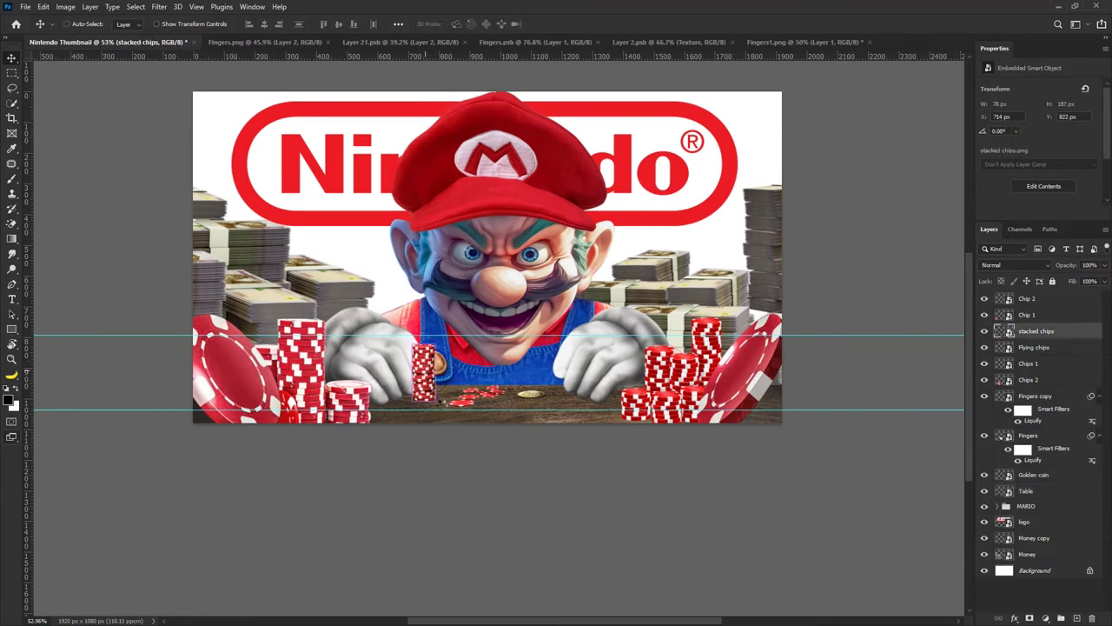
key(t)
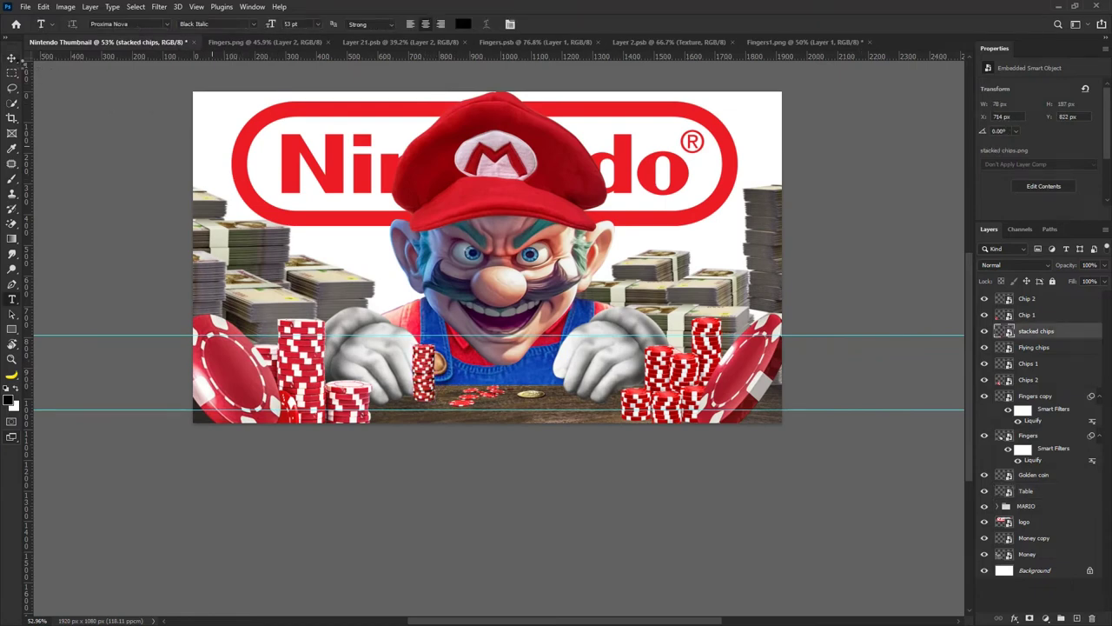
key(v)
key(ctrl+t)
drag(446, 411, 460, 434)
drag(453, 346, 450, 338)
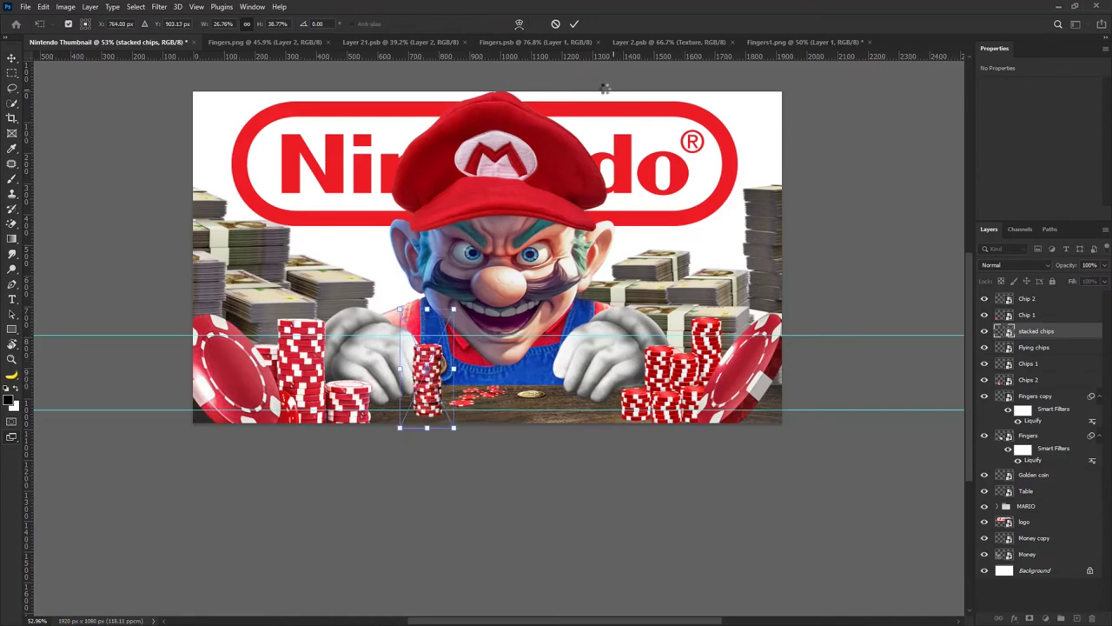
click(574, 24)
click(380, 345)
key(ctrl+t)
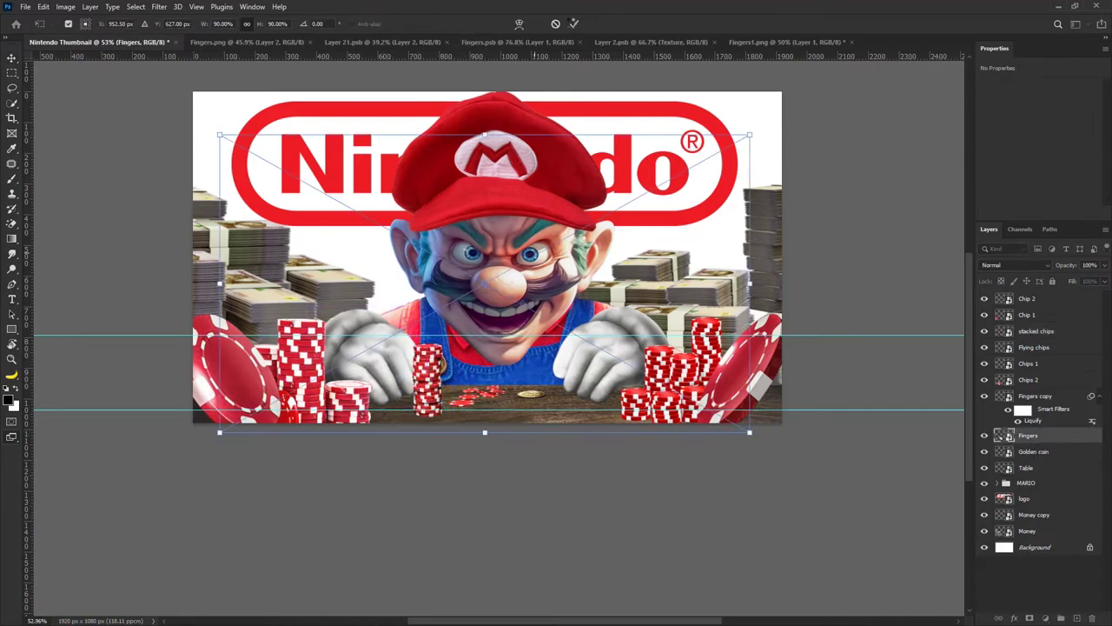
click(574, 23)
Enlarge the Fingers copy glove to 112.91% and position its transform centre at X 1065 px, Y 555 px.
click(613, 357)
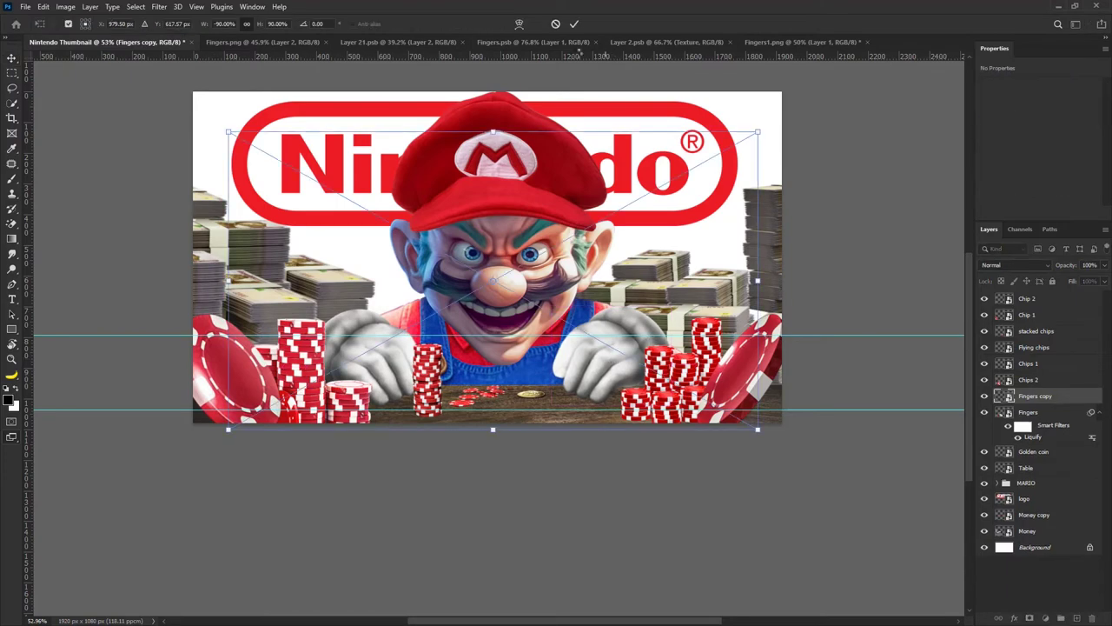
click(912, 351)
key(ctrl+t)
scroll(596, 282, down, 1)
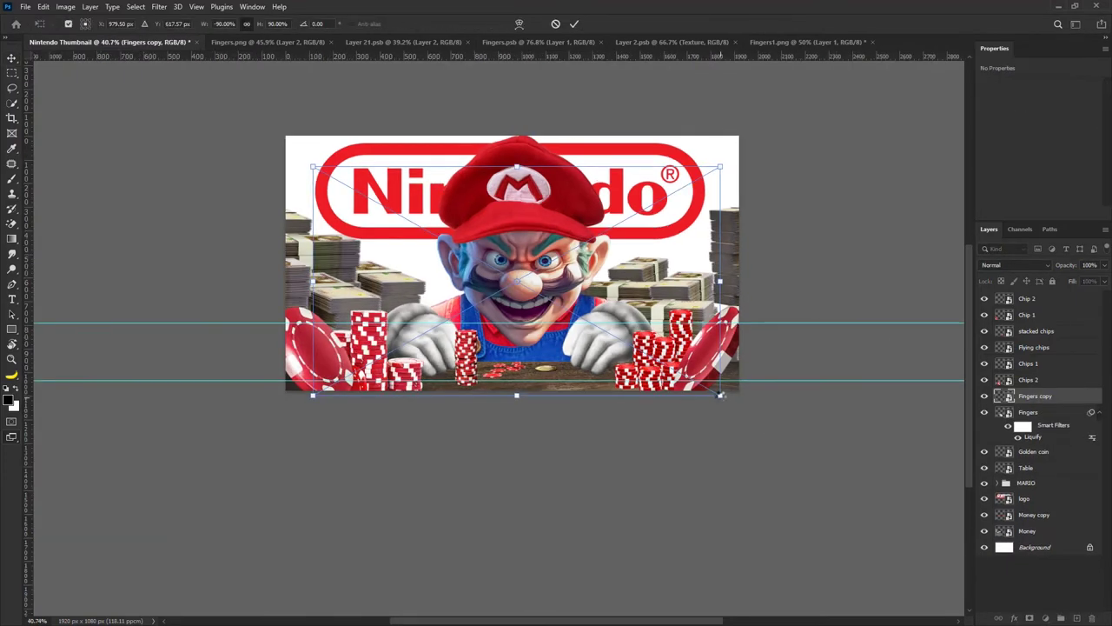
drag(721, 395, 826, 454)
drag(755, 342, 697, 270)
scroll(680, 278, down, 2)
drag(662, 176, 665, 192)
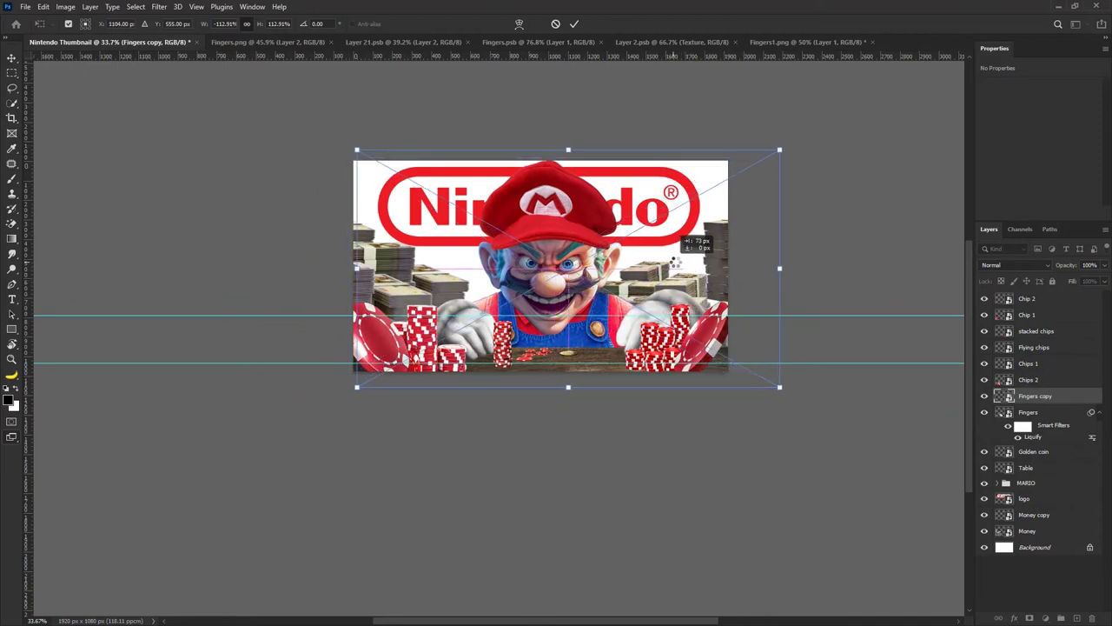
drag(692, 281, 684, 285)
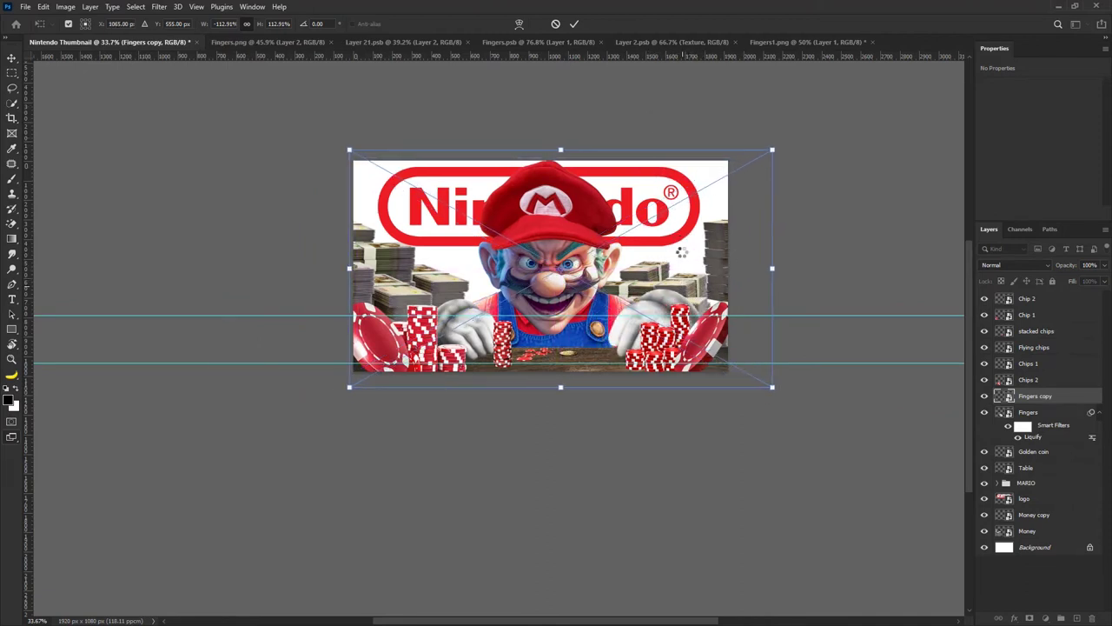
click(574, 23)
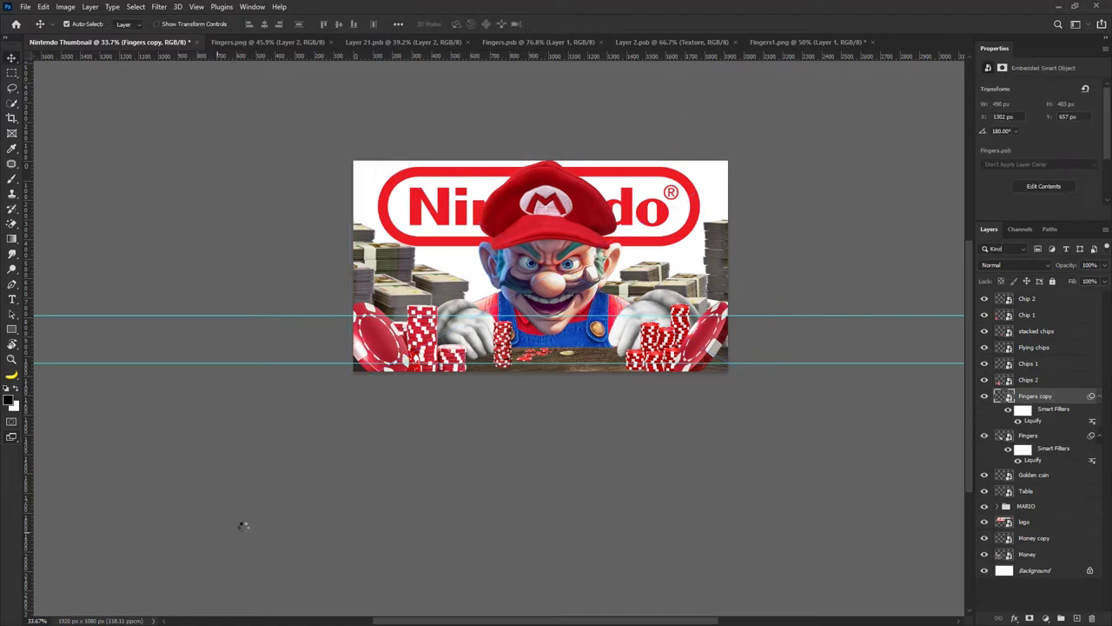
Enlarge the Fingers glove and rotate it 7.32° behind the Chips 2 stacks.
click(468, 327)
key(ctrl+t)
drag(333, 168, 321, 84)
drag(392, 277, 432, 282)
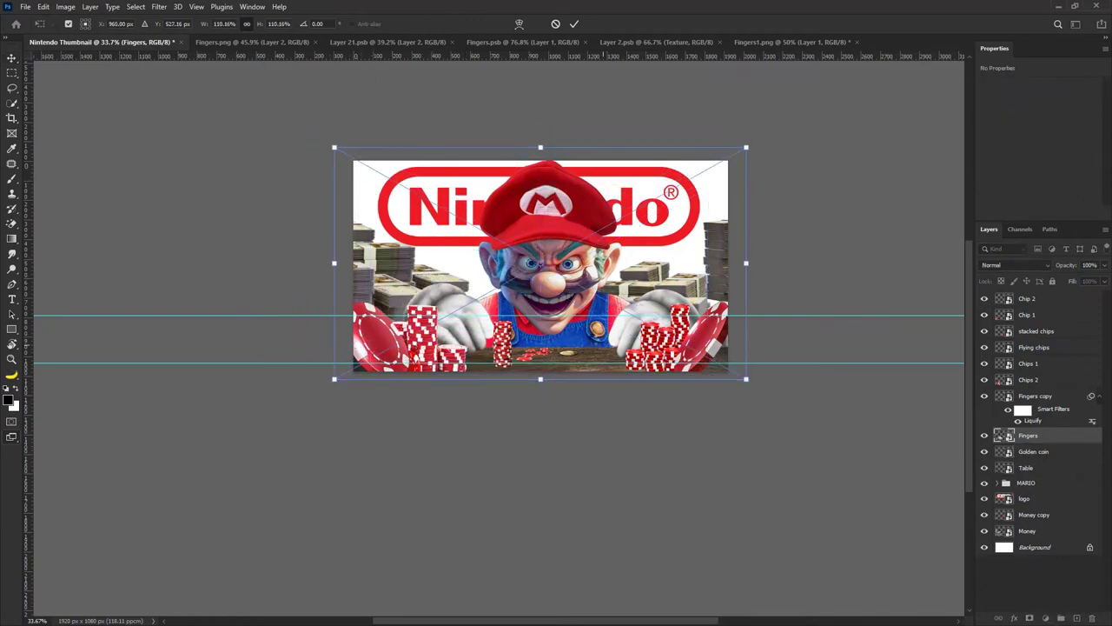
drag(787, 388, 695, 395)
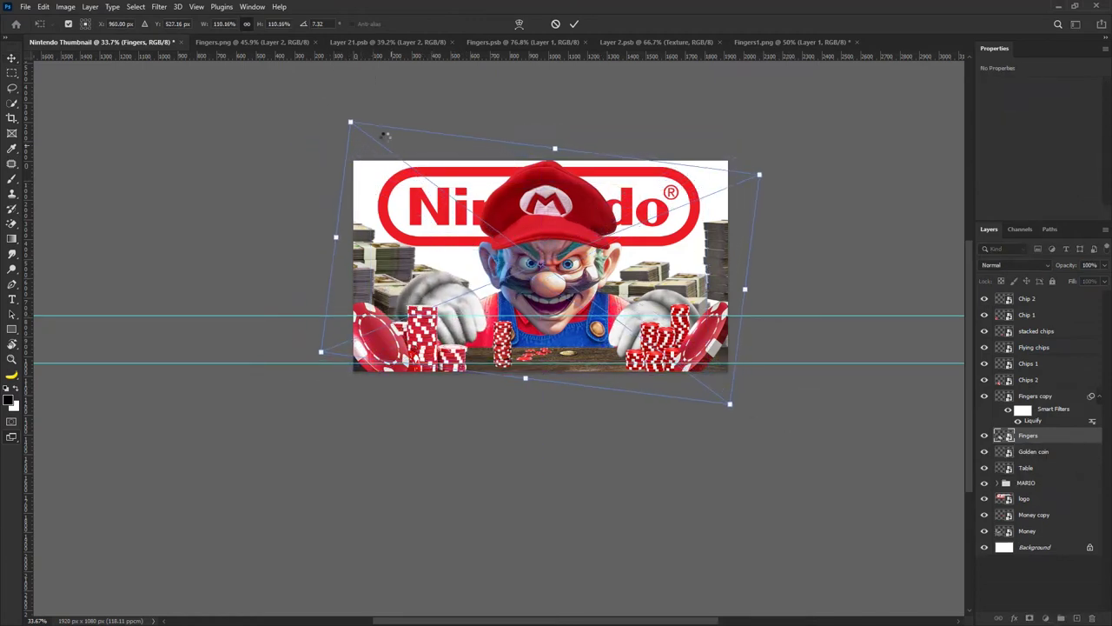
drag(385, 134, 477, 198)
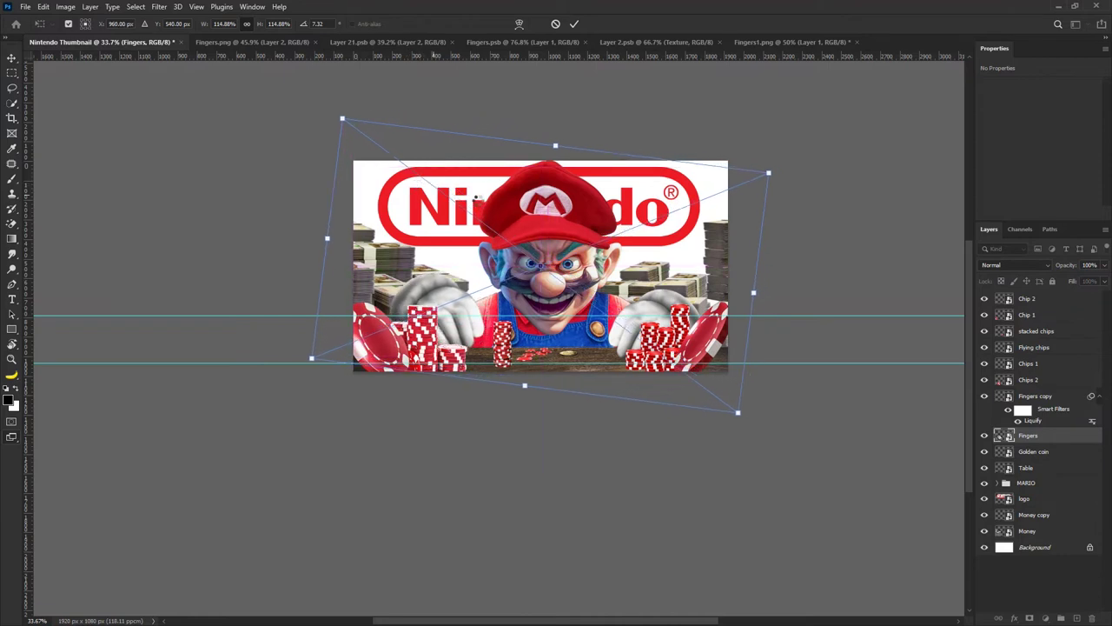
drag(769, 170, 804, 148)
key(Return)
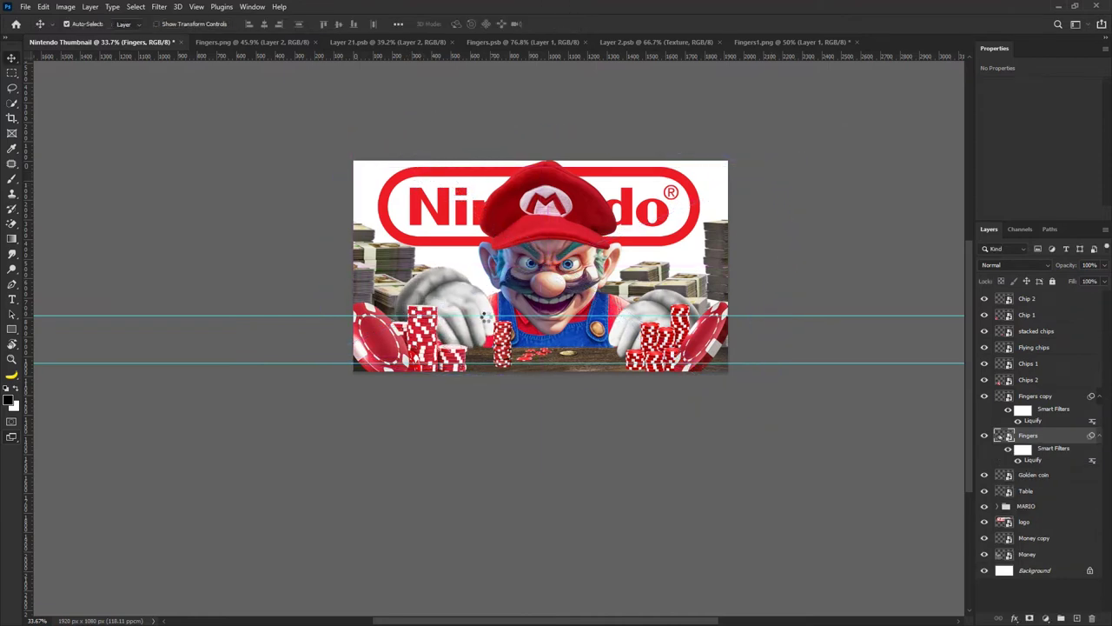
Nudge the Chips 2 stacks inward to about X 209 px, Y 739 px.
drag(424, 334, 430, 335)
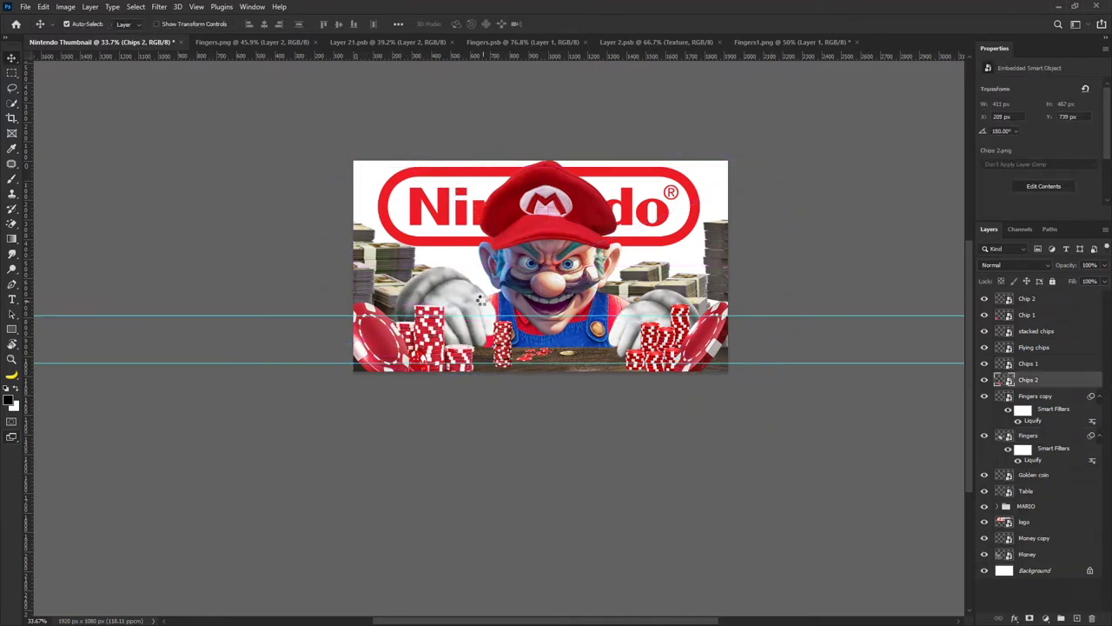
key(ctrl+t)
click(575, 24)
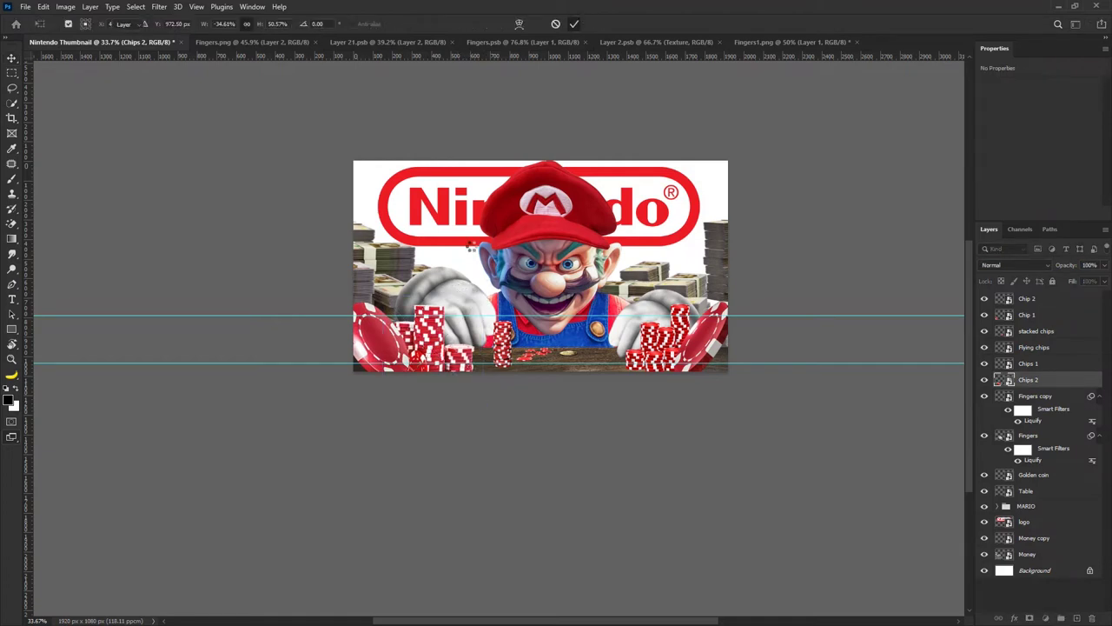
Resize the rotated Fingers glove to 113.92% and position its transform centre at X 1027.61 px, Y 519.68 px.
ctrl+click(449, 284)
key(ctrl+t)
drag(802, 159, 766, 173)
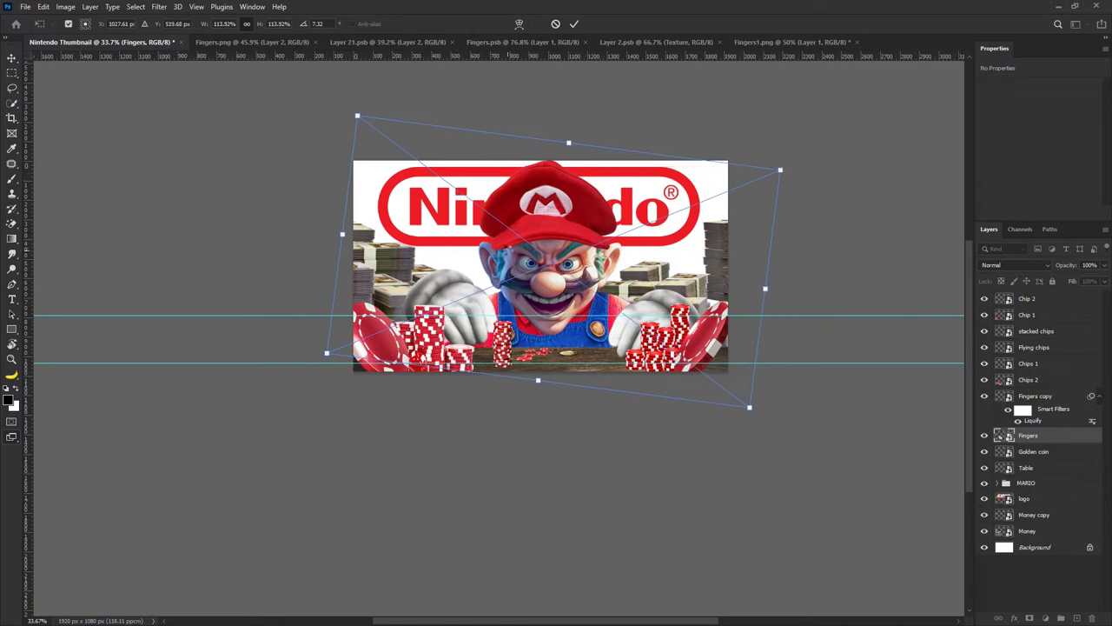
click(573, 24)
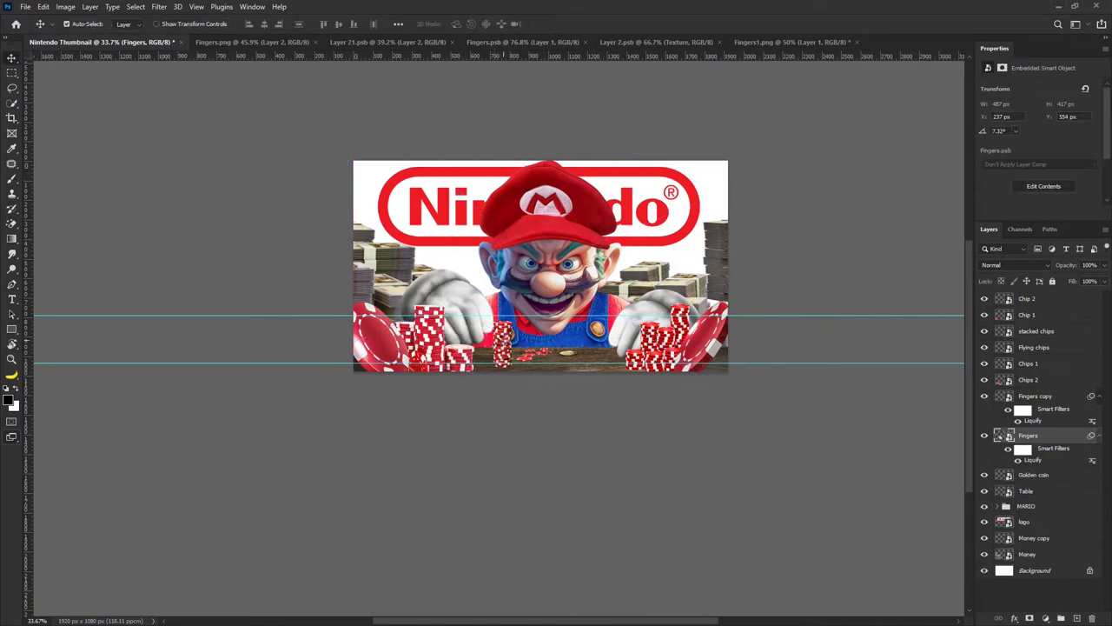
Reorder the stacked chips layer between Fingers and Golden coin and reposition the stack at X 661 px, Y 820 px.
drag(502, 340, 494, 338)
drag(1036, 332, 1041, 456)
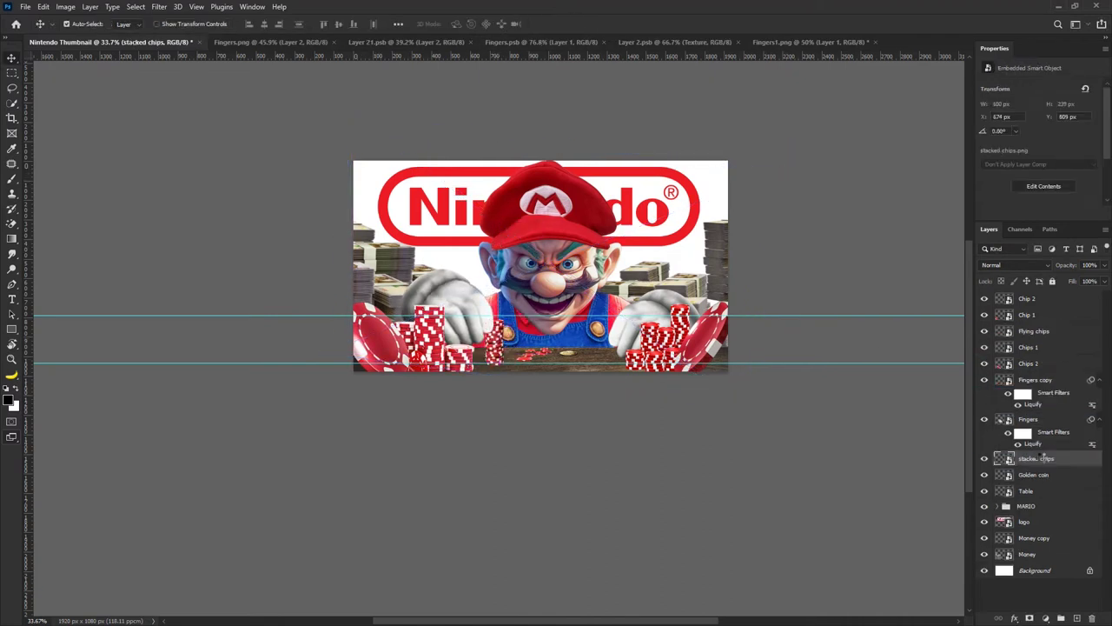
key(ctrl+t)
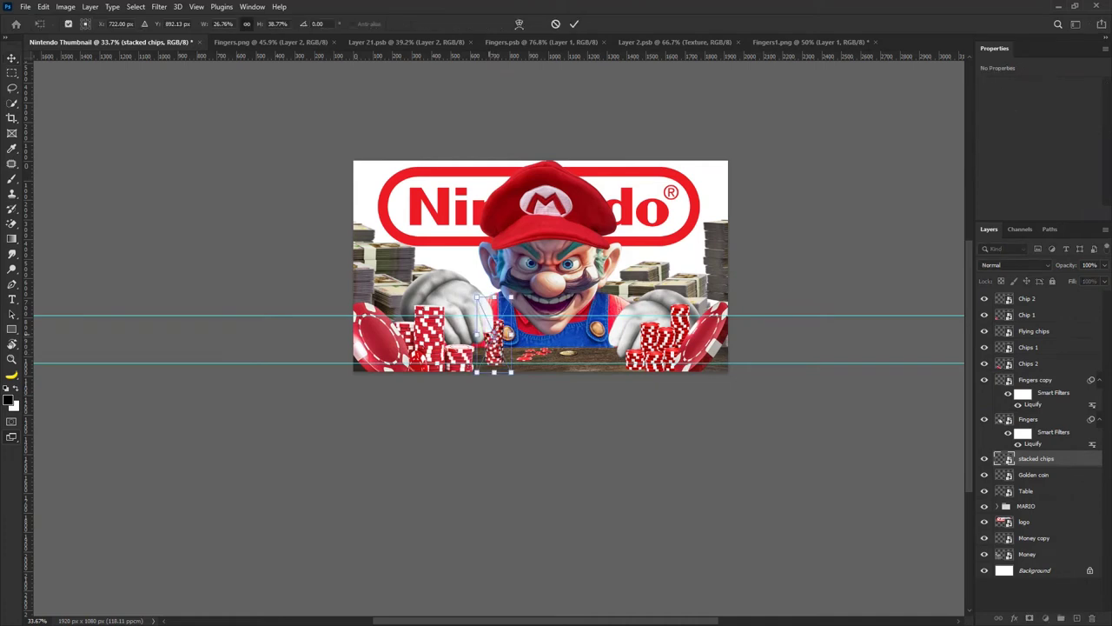
drag(494, 358, 491, 360)
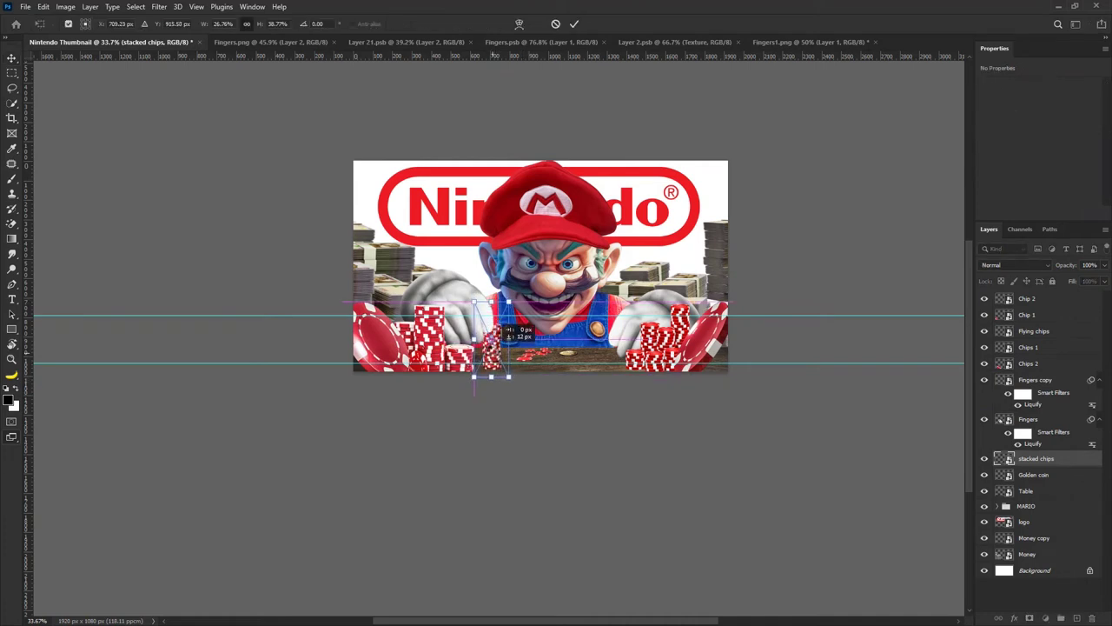
click(575, 24)
Shift the Fingers copy glove to X 1339 px, Y 623 px and the Chips 1 stacks to X 1447 px, Y 722 px.
scroll(700, 246, down, 3)
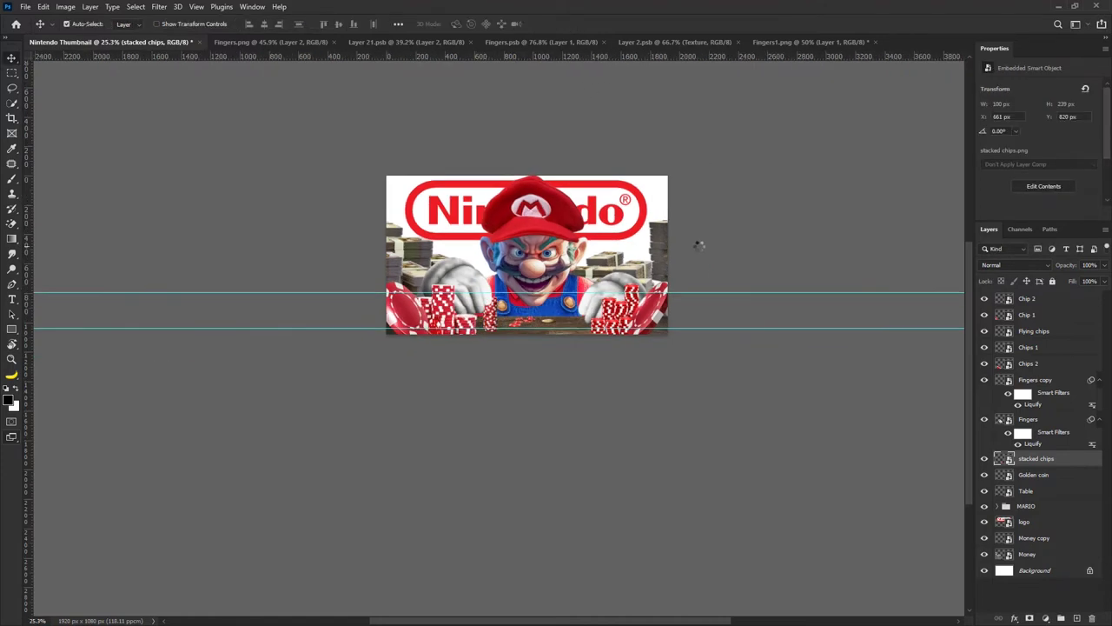
scroll(616, 263, up, 1)
click(645, 275)
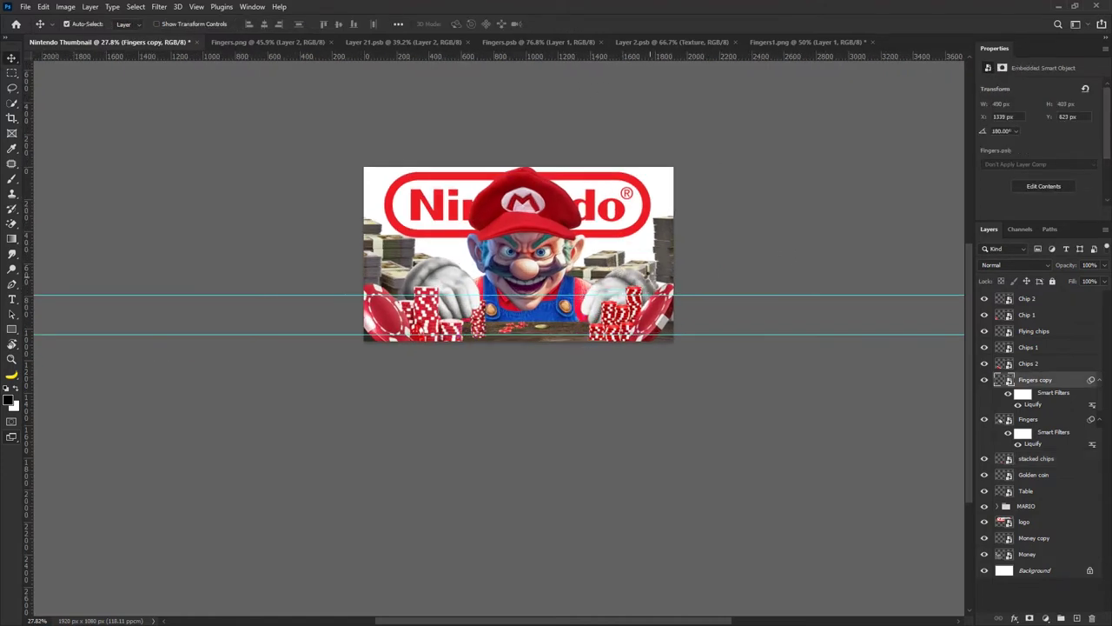
click(623, 314)
scroll(519, 327, up, 2)
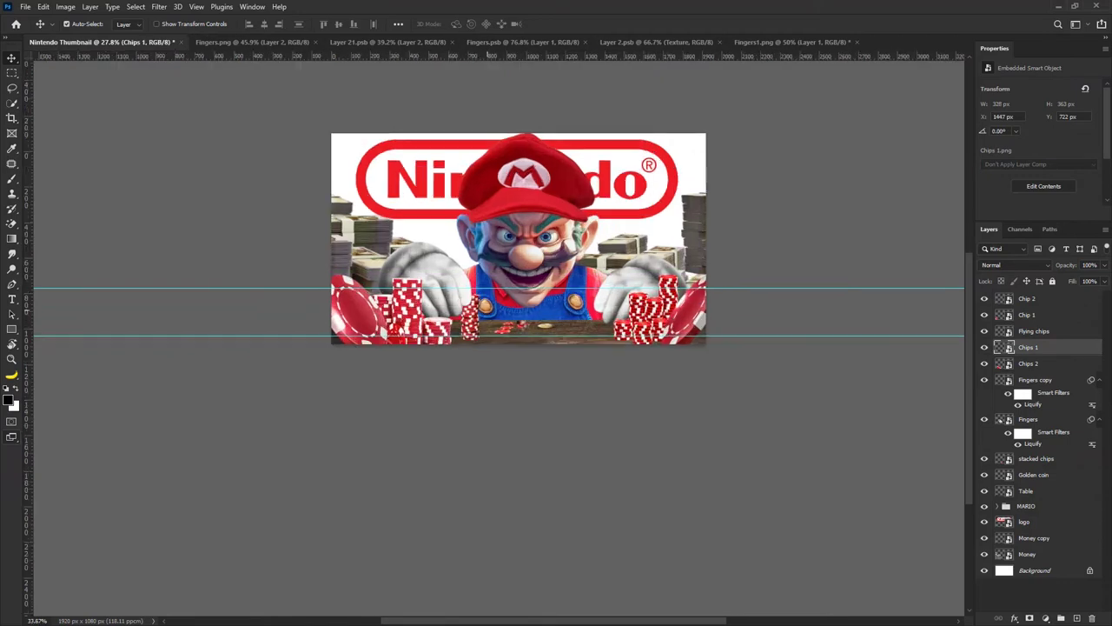
Place another Chips 2 image, scale it to 26.06% and position its transform centre at X 1326.11 px, Y 922 px.
click(513, 325)
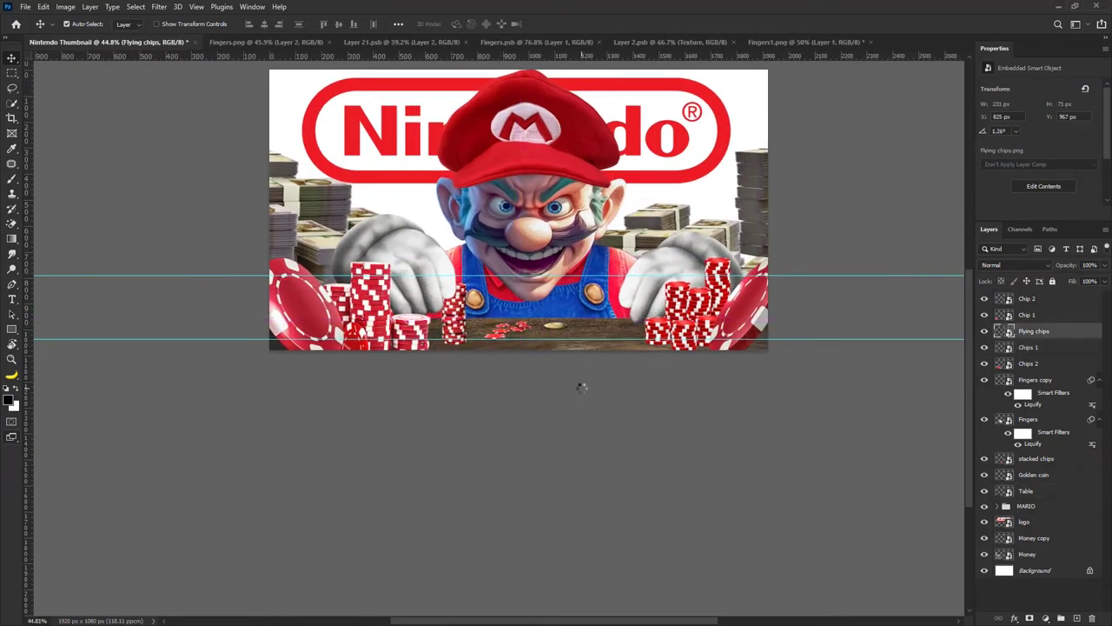
scroll(390, 324, up, 1)
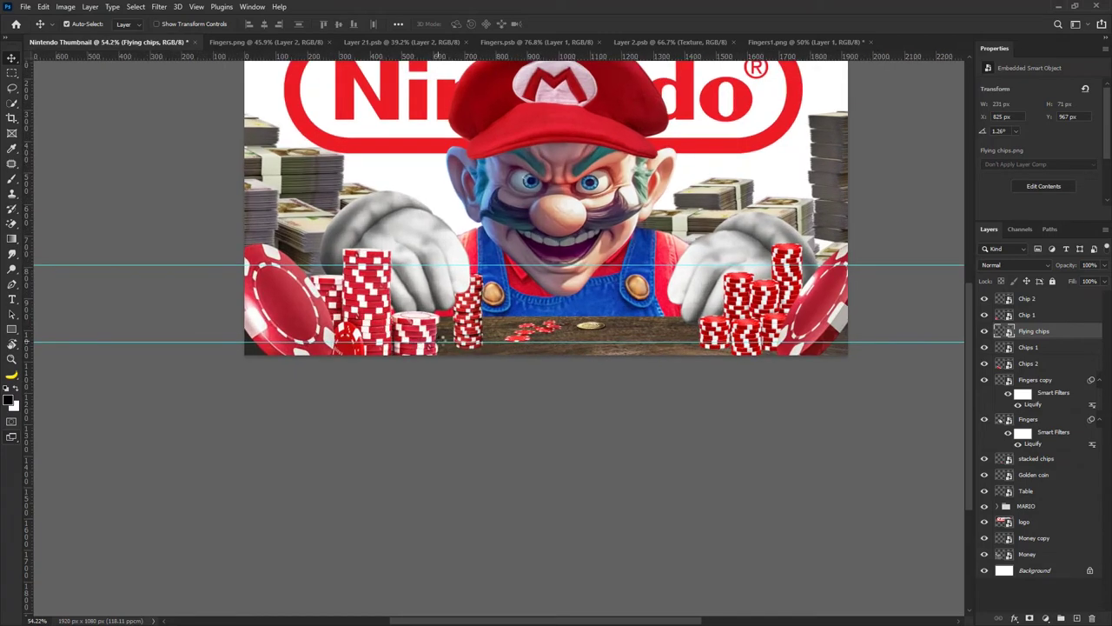
scroll(773, 337, up, 1)
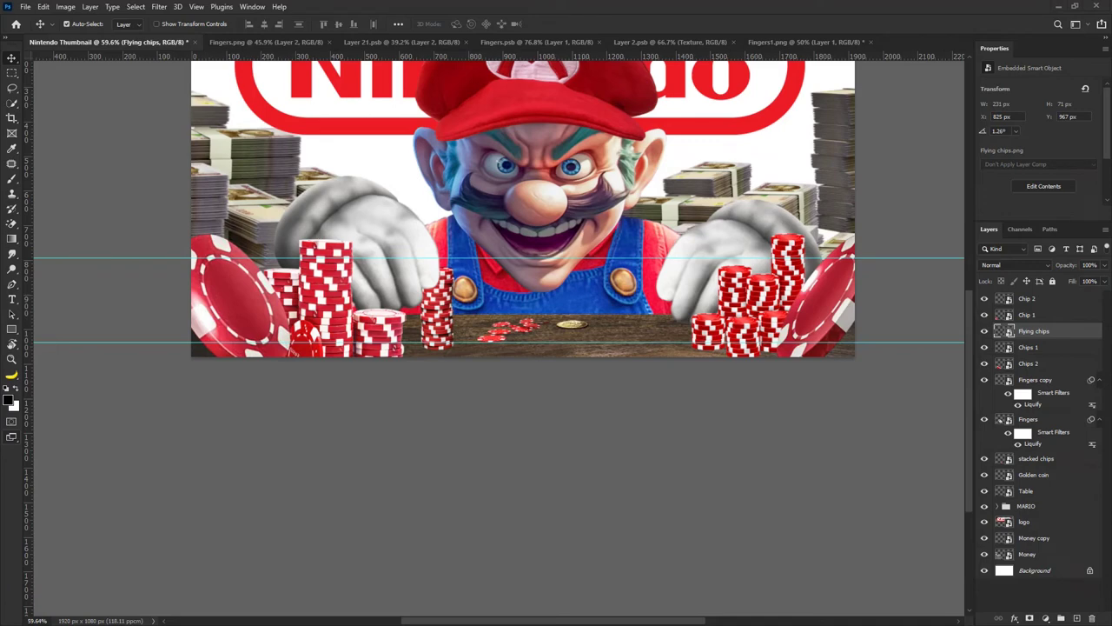
drag(607, 579, 558, 306)
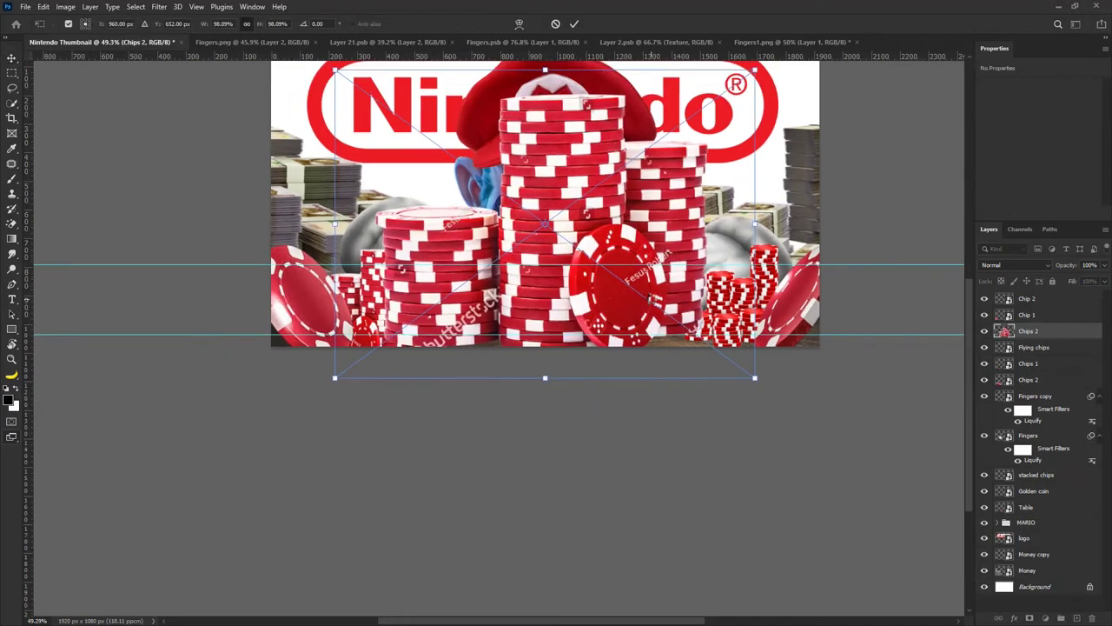
drag(740, 108, 591, 262)
drag(522, 296, 663, 272)
scroll(617, 303, up, 5)
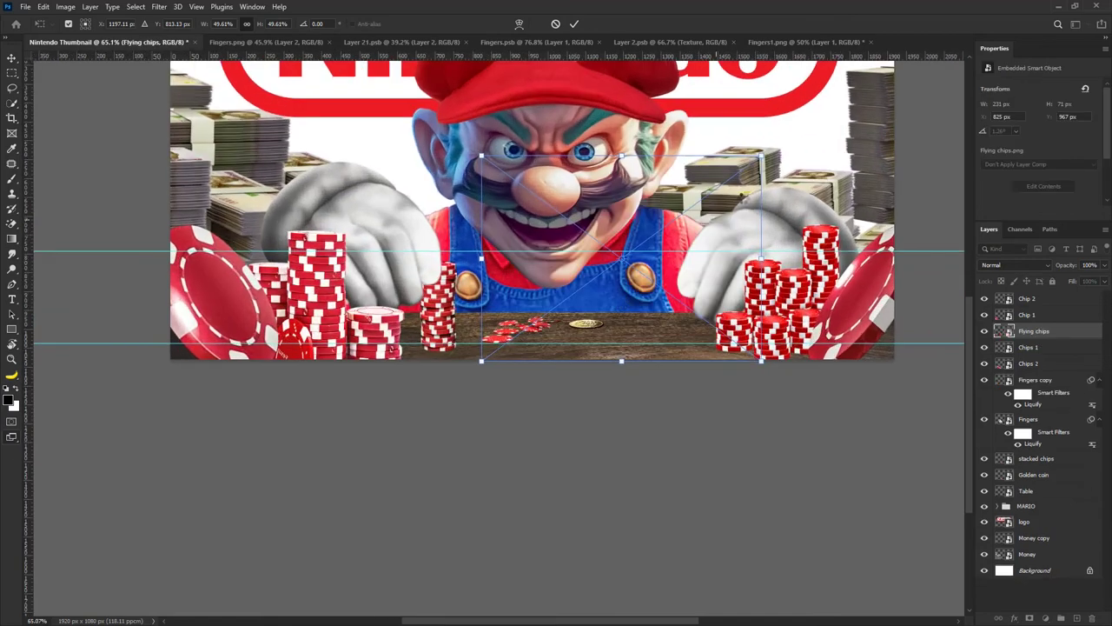
drag(762, 157, 629, 253)
drag(598, 296, 732, 267)
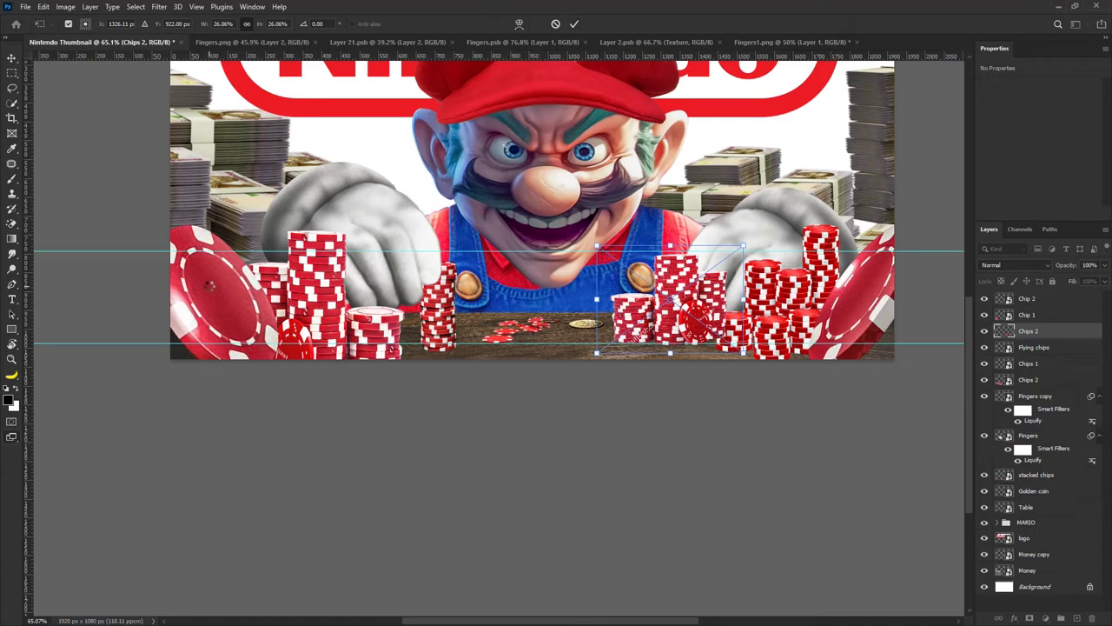
click(573, 24)
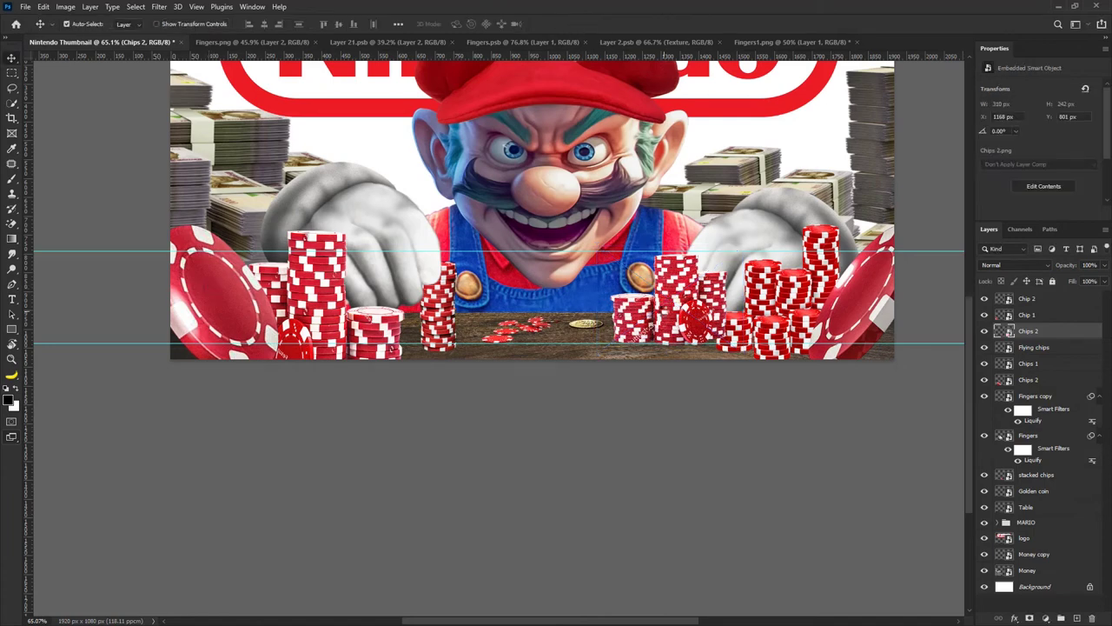
Nudge the new Chips 2 stacks to X 1173 px, Y 817 px and reorder their layer directly above Fingers copy.
drag(667, 302, 668, 306)
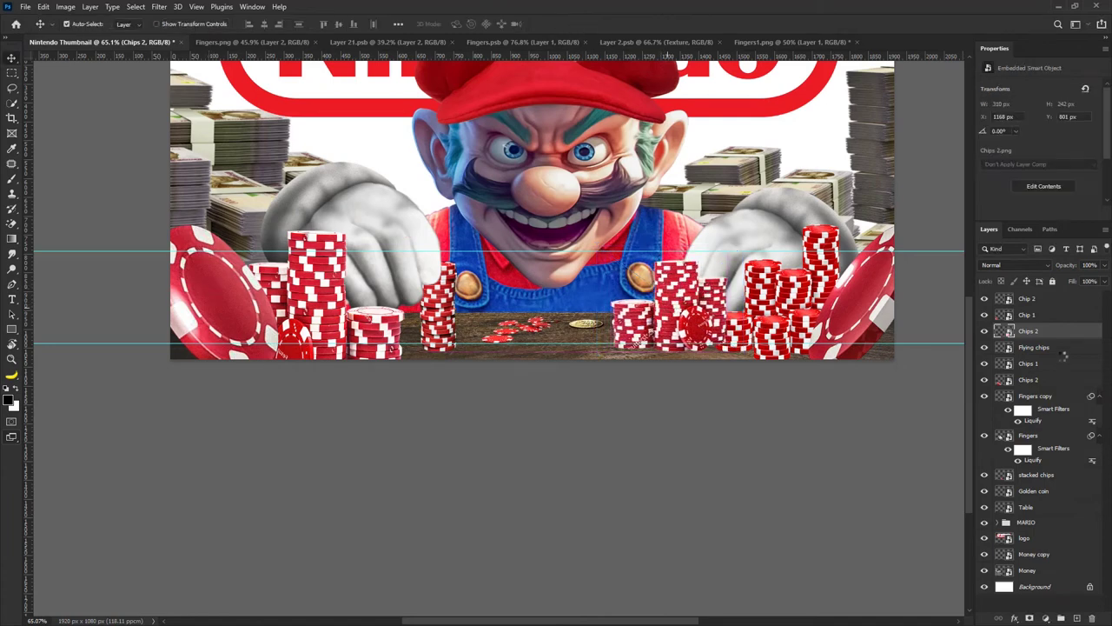
drag(1041, 383, 1040, 388)
scroll(670, 317, down, 1)
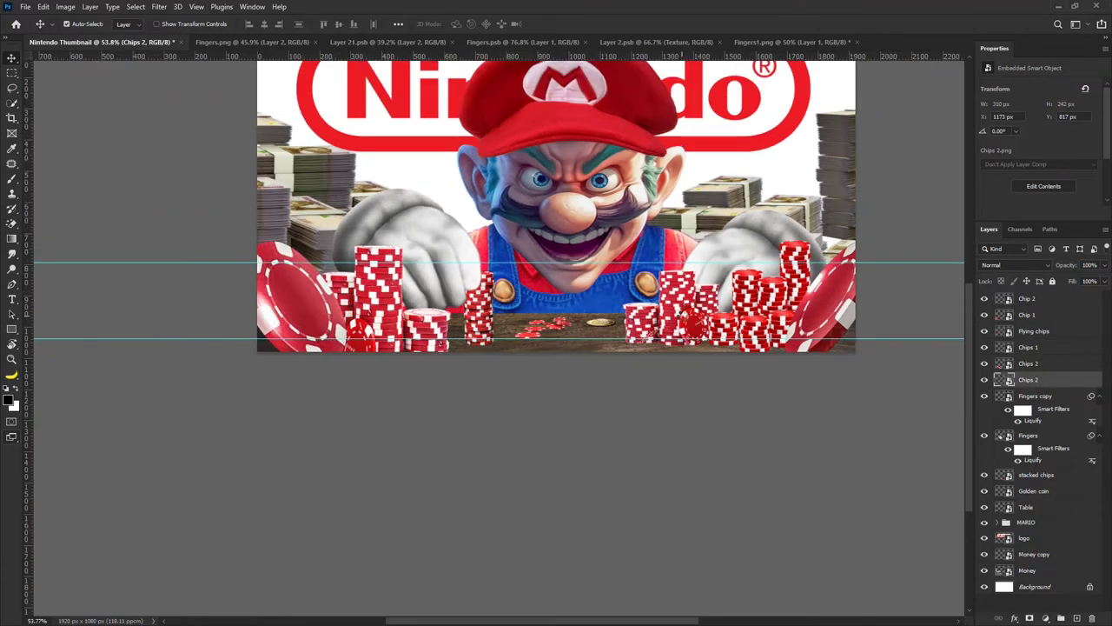
Lower the Chips 1 stacks to X 1438 px, Y 790 px and resize the new Chips 2 stacks to 24.58% at X 1202 px, Y 841 px.
drag(757, 317, 755, 338)
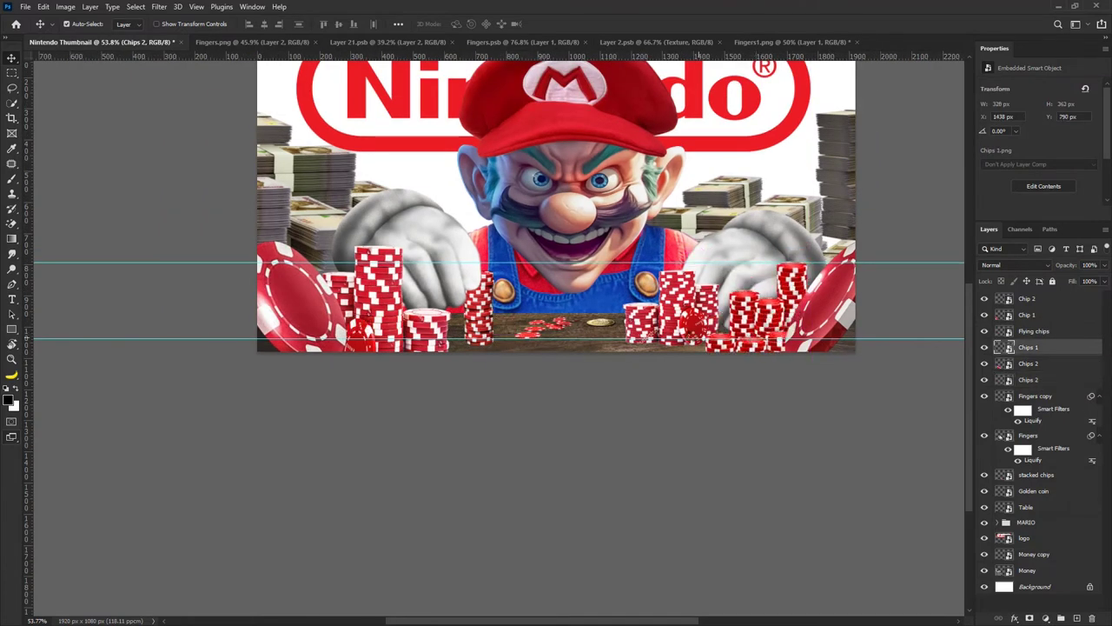
click(693, 315)
key(ctrl+t)
drag(728, 262, 714, 298)
click(575, 25)
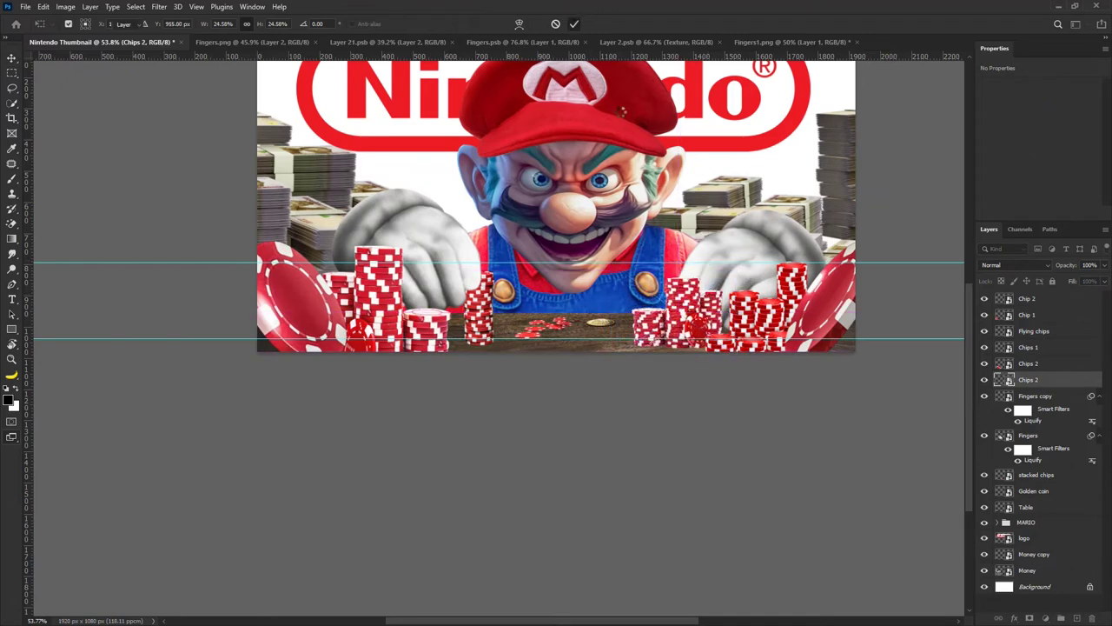
scroll(691, 298, down, 3)
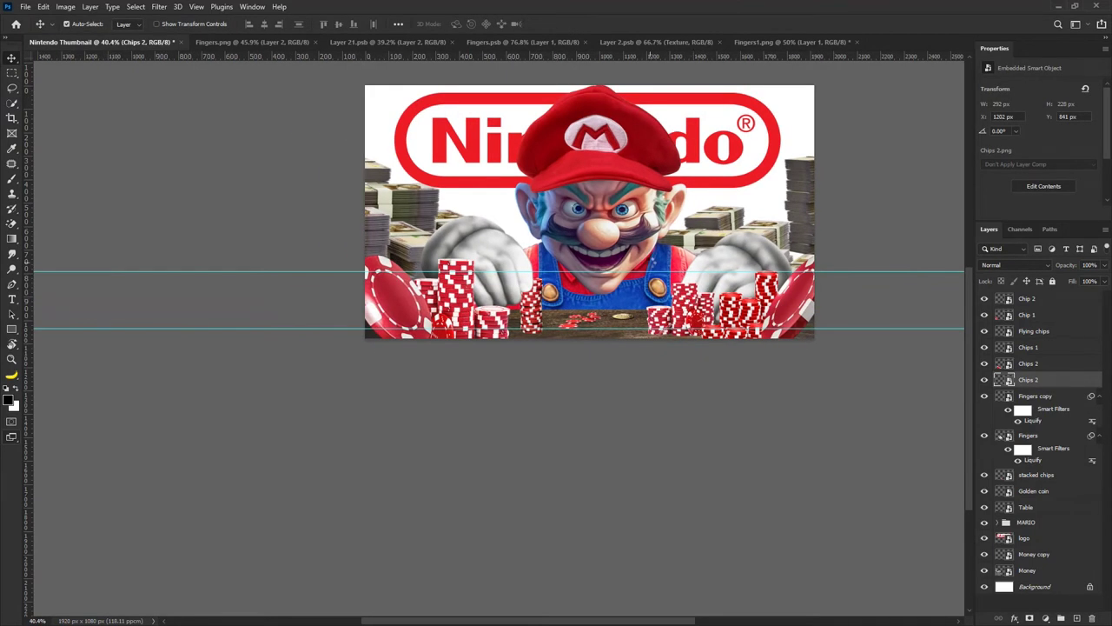
Add a solid colour fill layer of hex 009cff directly above the Background layer.
drag(644, 187, 552, 255)
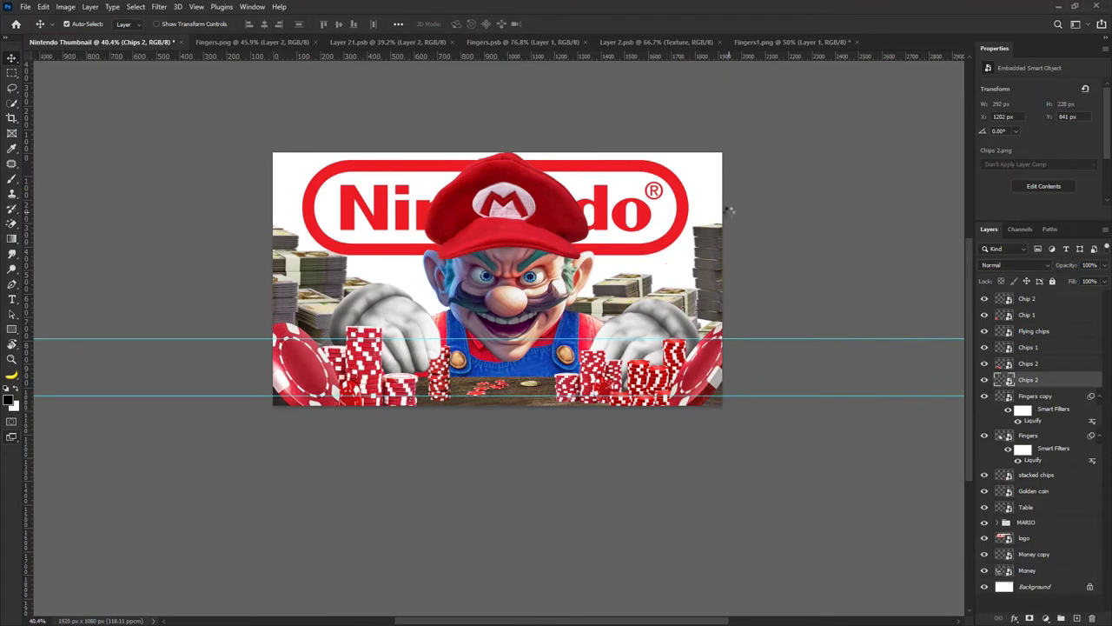
click(670, 258)
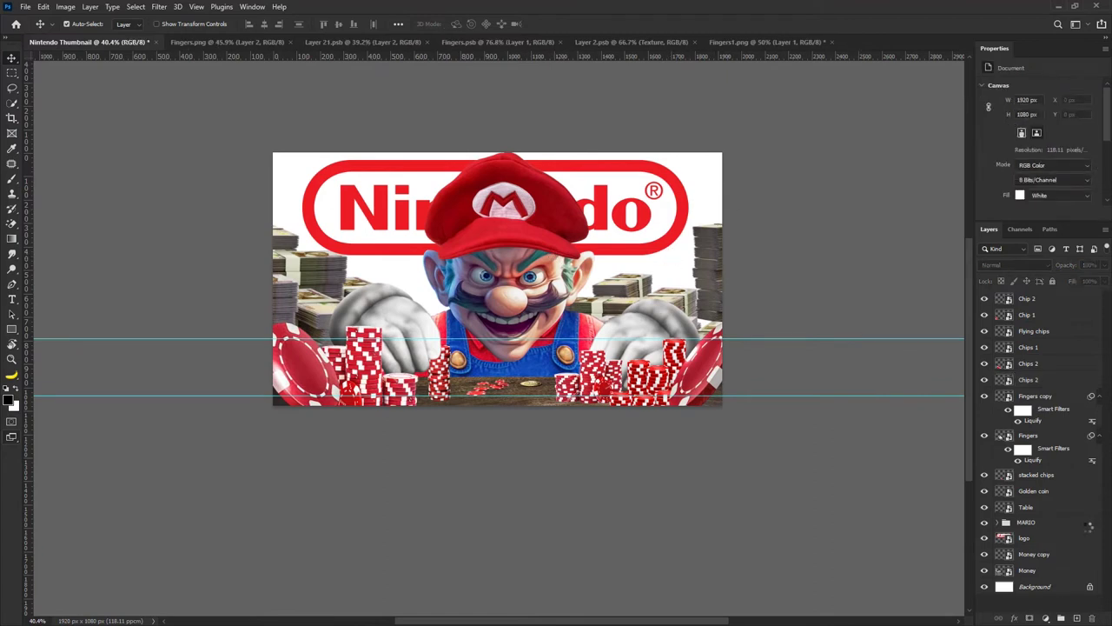
click(1025, 586)
click(1045, 618)
click(1039, 409)
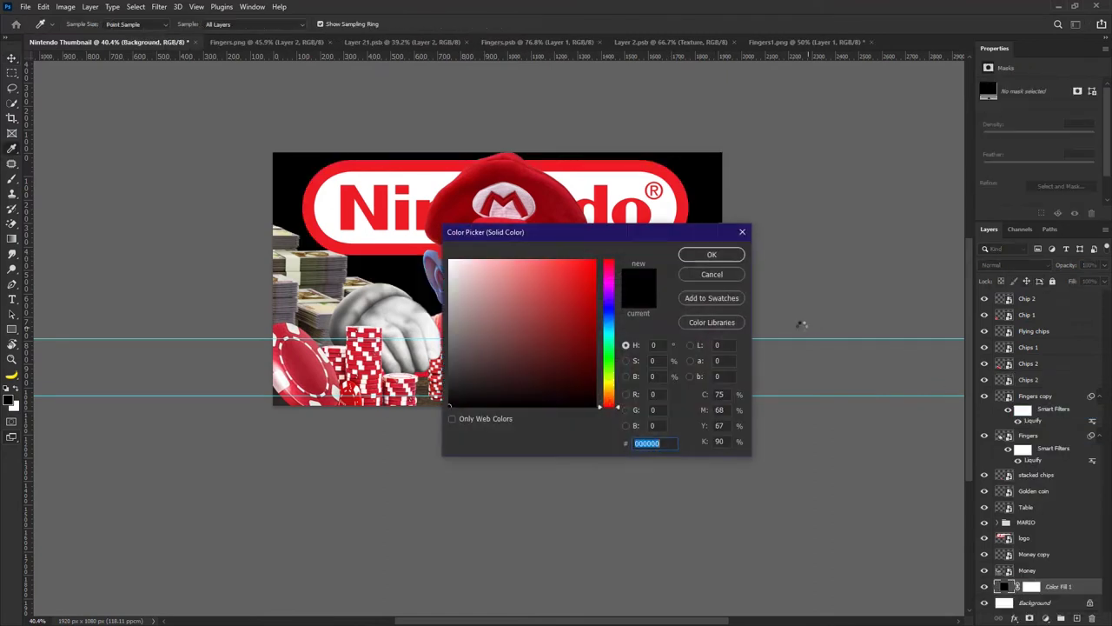
text(00aeff)
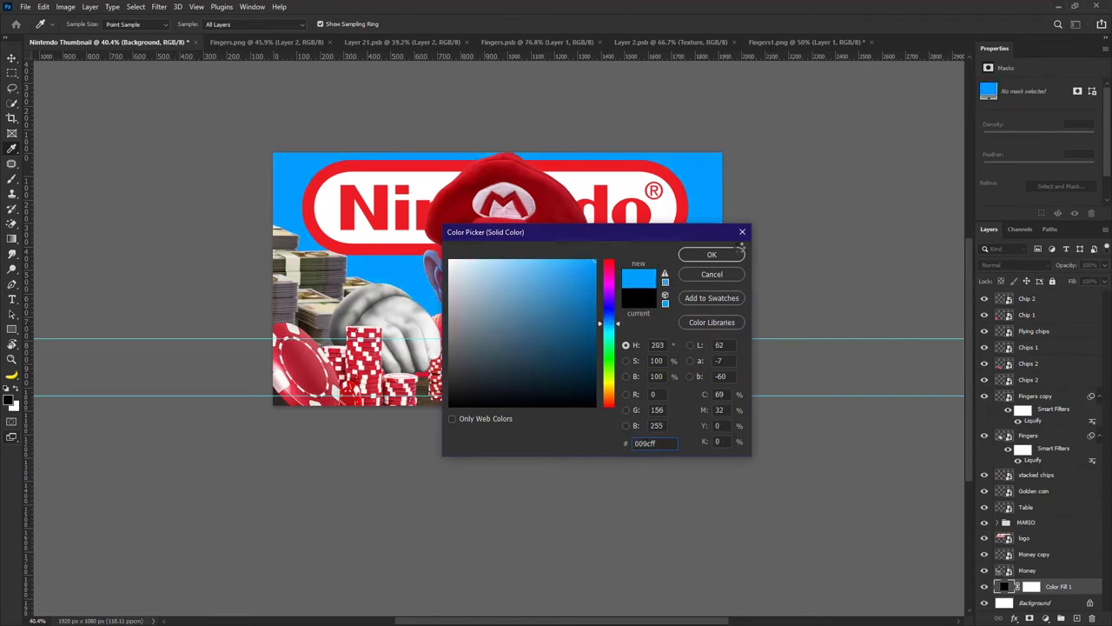
key(Return)
Add a white solid colour fill above the blue, invert its mask and paint a glow behind Mario with a 1000 px soft brush.
click(1054, 619)
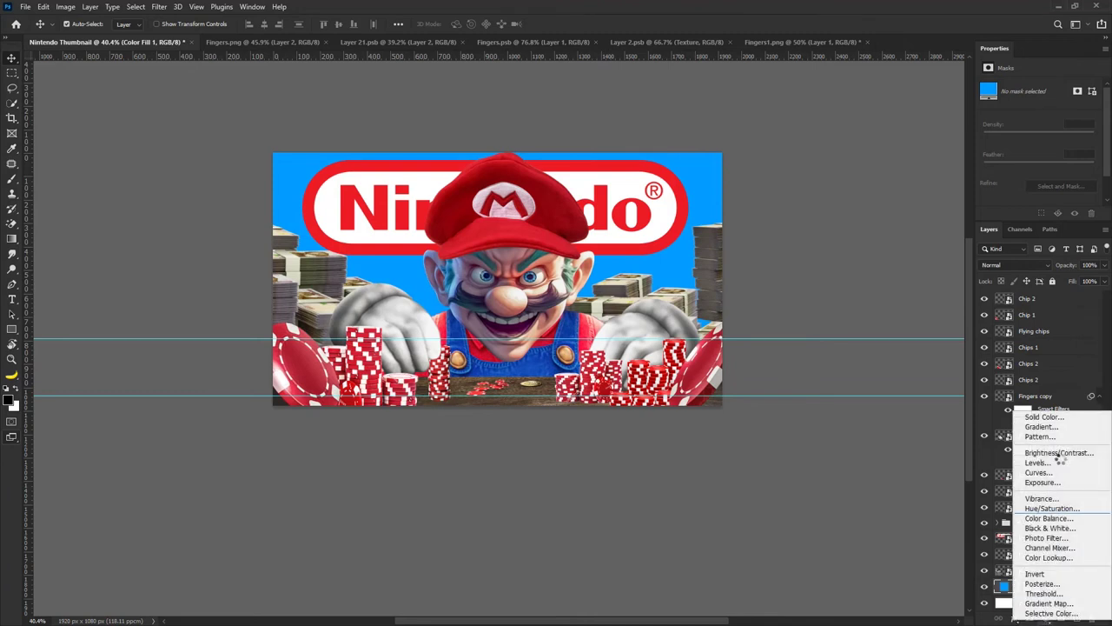
click(1040, 416)
text(ffffff)
key(Return)
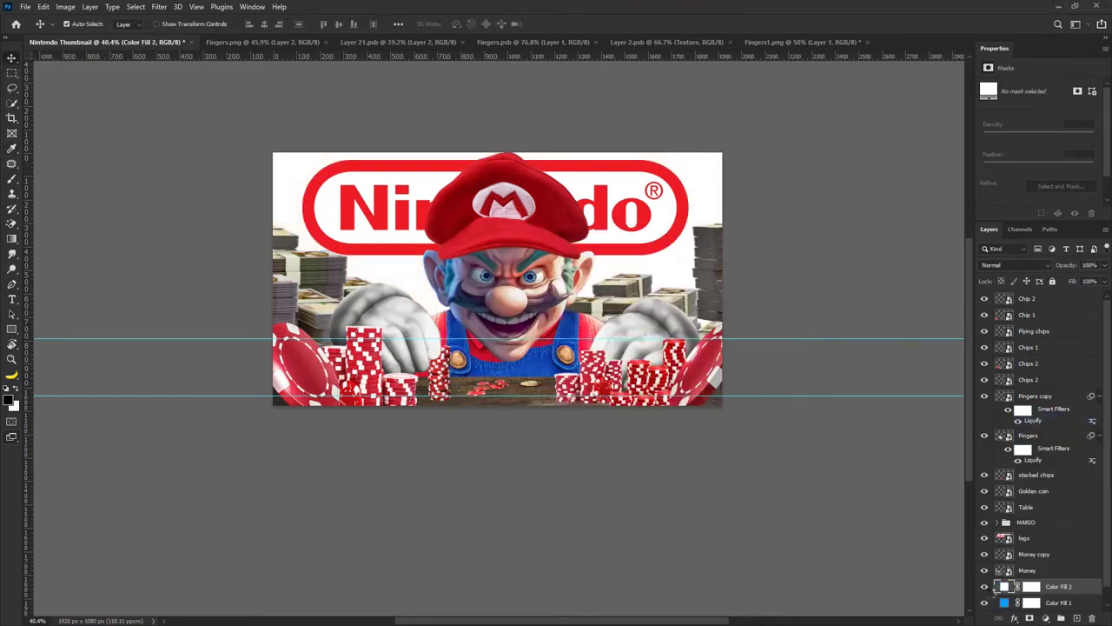
key(ctrl+i)
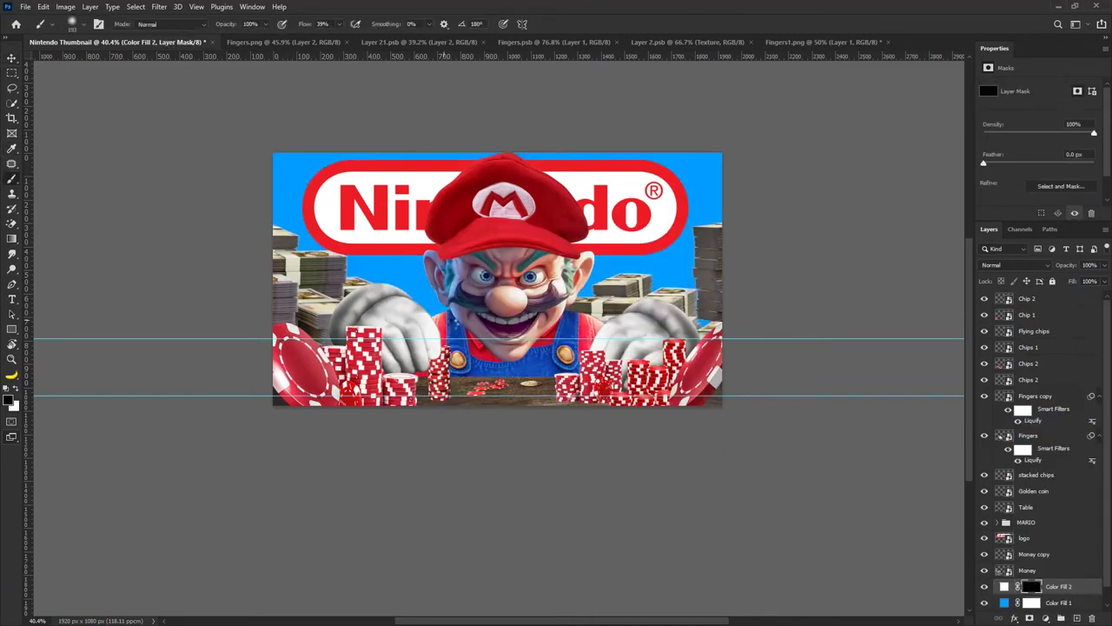
key(b)
key(x)
mouse_move(474, 323)
mouse_down()
mouse_move(517, 326)
mouse_move(504, 311)
mouse_move(519, 340)
mouse_up()
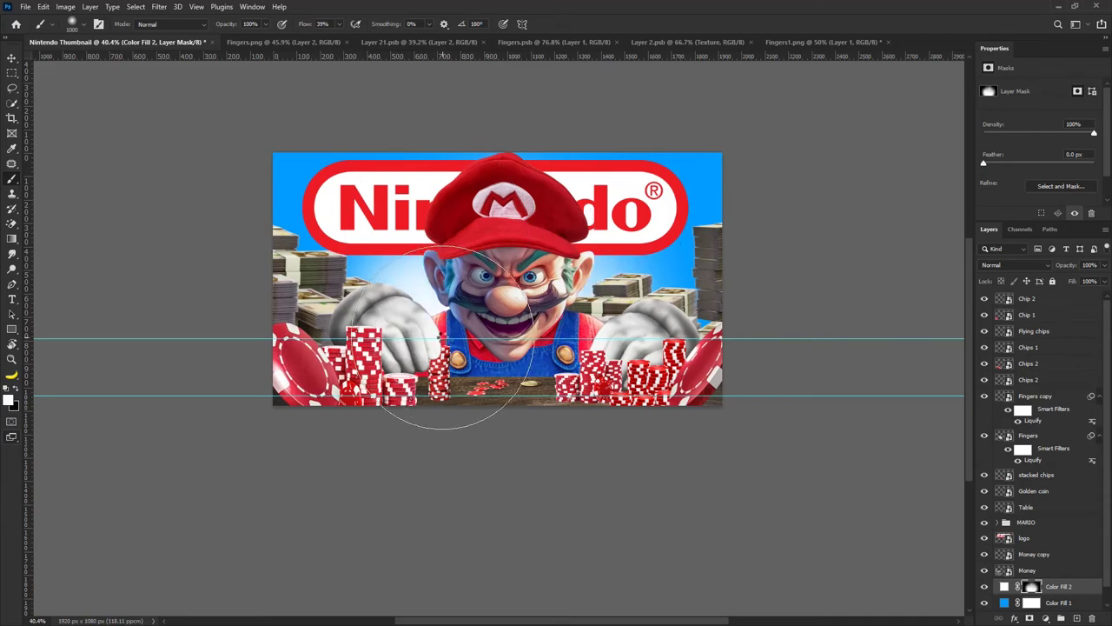
scroll(571, 297, down, 2)
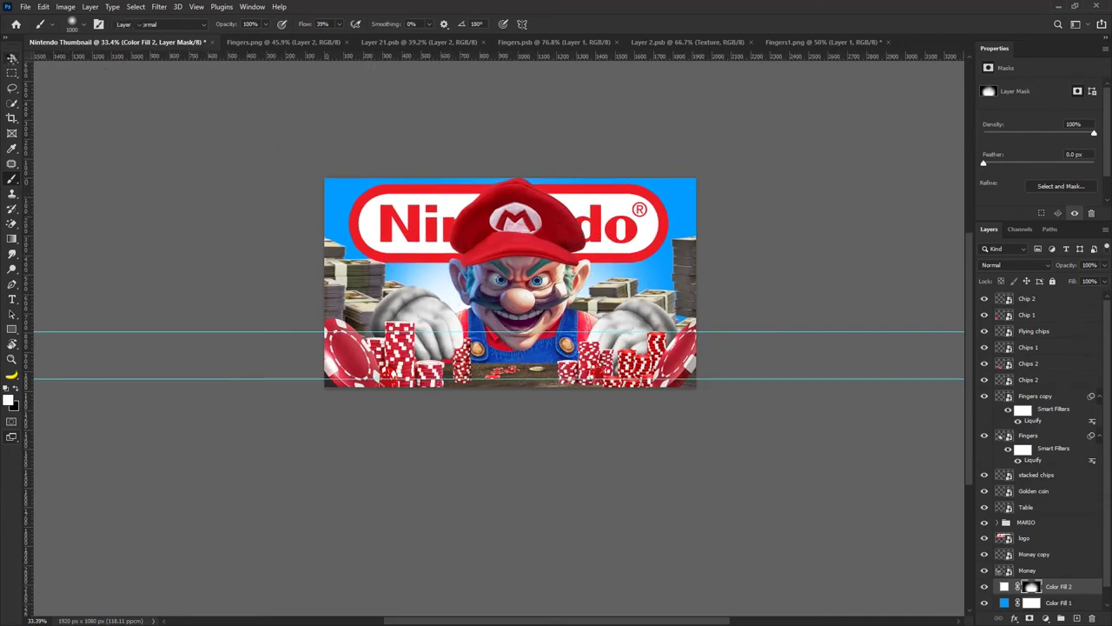
Trace a closed Pen path around the two taller stacks and upright chip of the new Chips 2 image, excluding the short stack.
click(12, 57)
scroll(569, 367, up, 4)
click(571, 370)
key(p)
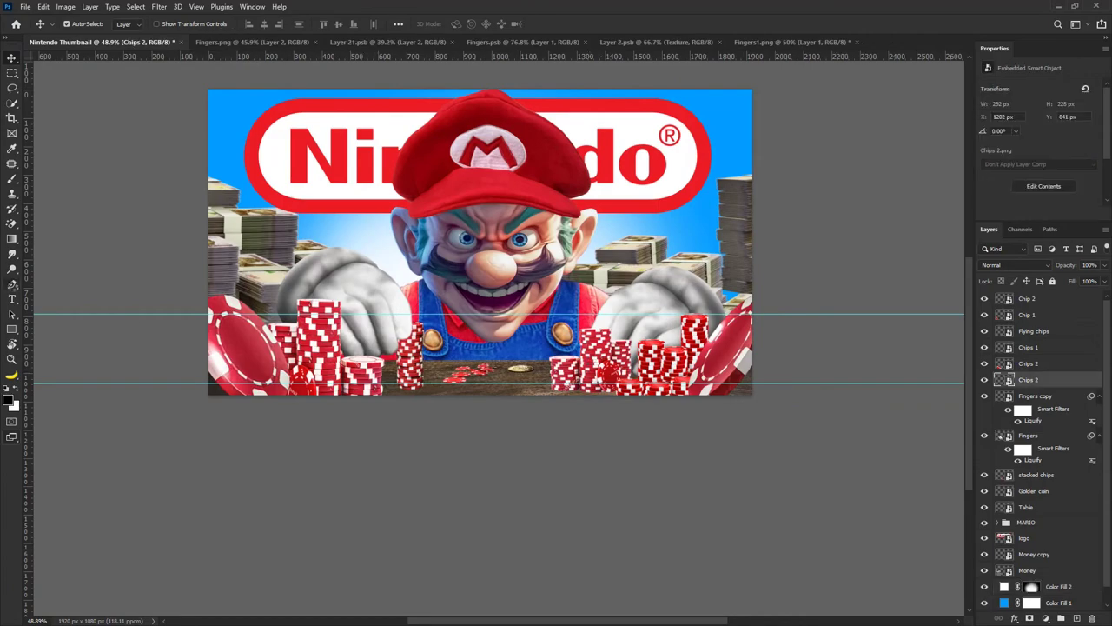
scroll(603, 390, up, 3)
scroll(588, 369, up, 3)
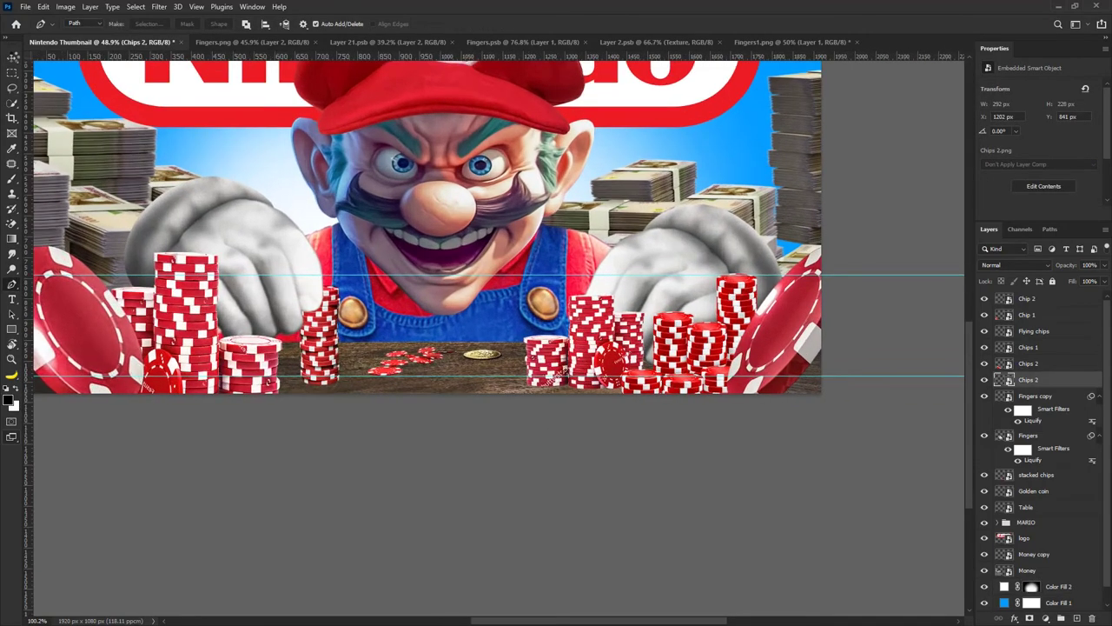
scroll(438, 239, down, 3)
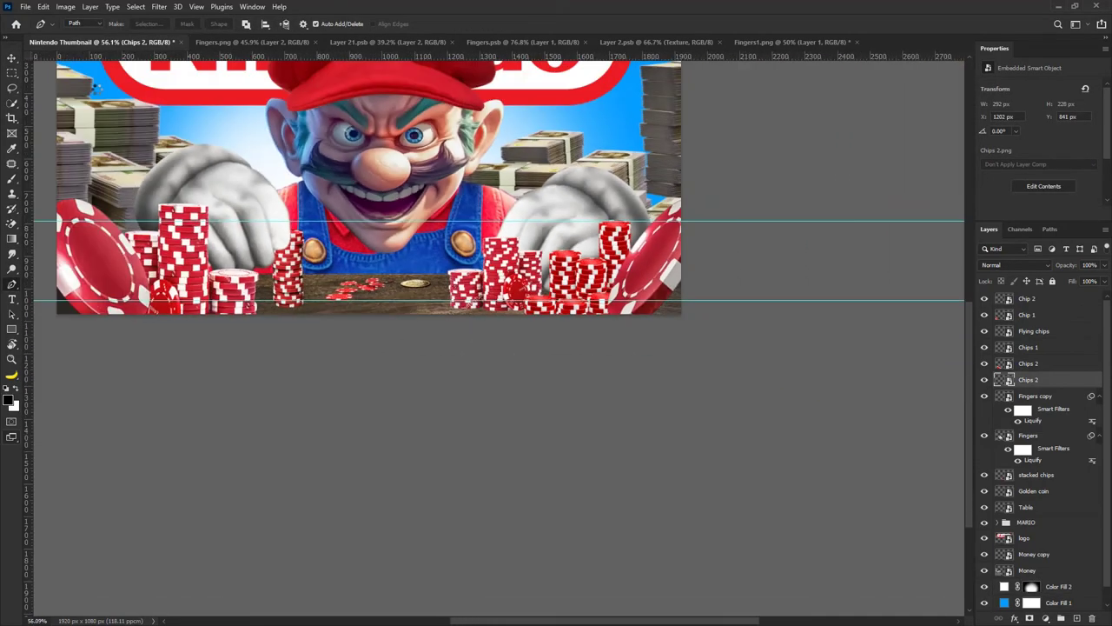
key(v)
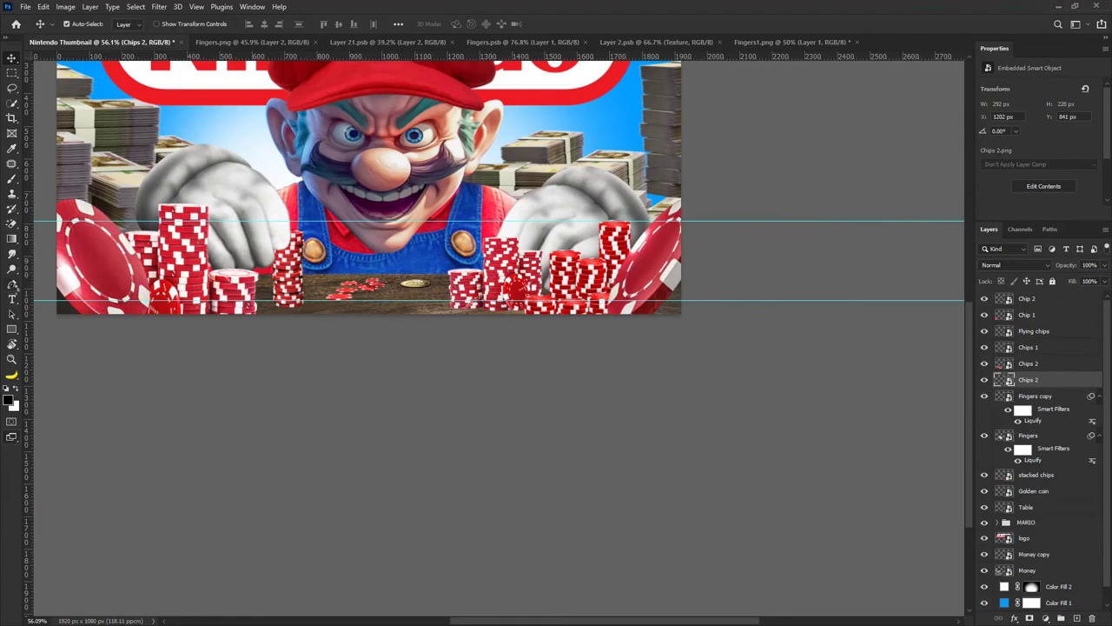
key(p)
scroll(487, 300, up, 6)
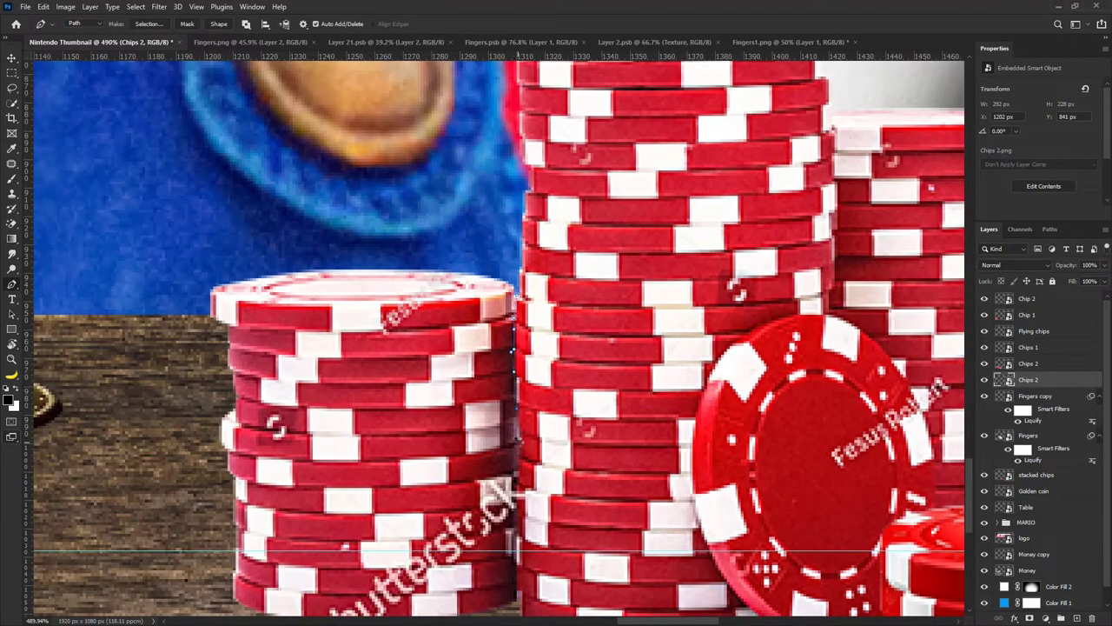
scroll(500, 339, down, 3)
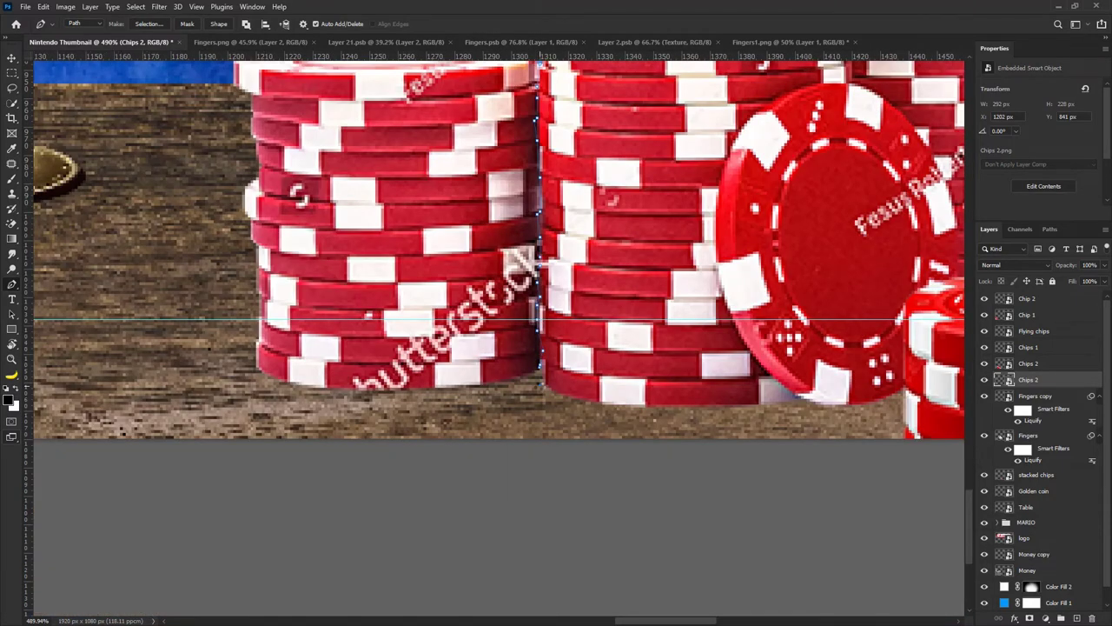
scroll(559, 449, down, 4)
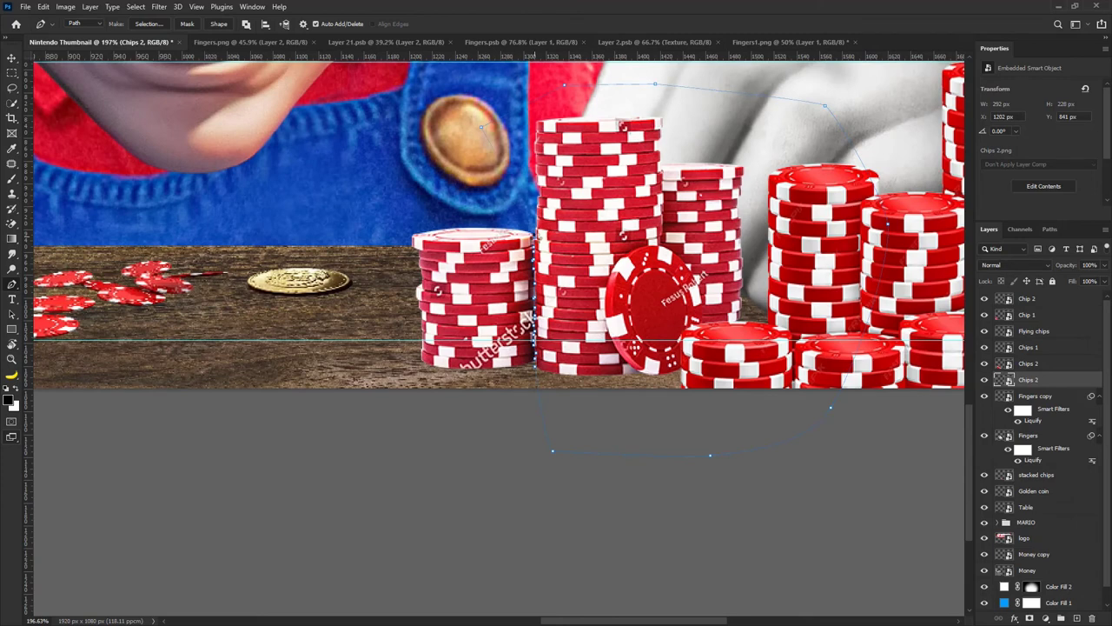
Convert the path to a selection and add an inverted mask to the Chips 2 layer, keeping only the short stack.
right_click(571, 233)
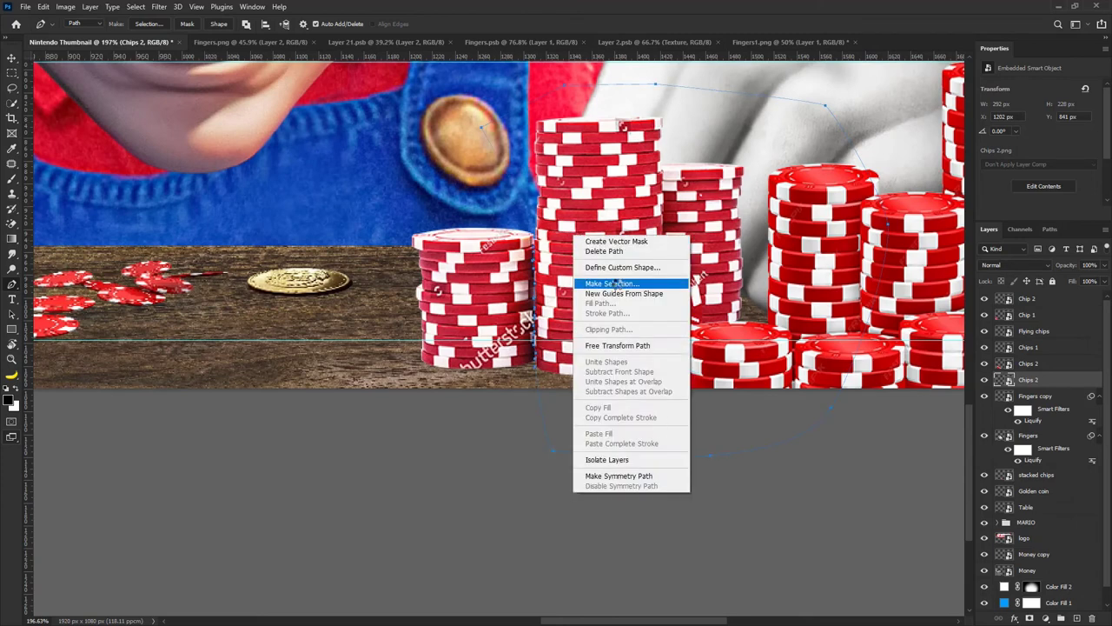
click(614, 284)
click(793, 245)
click(1030, 618)
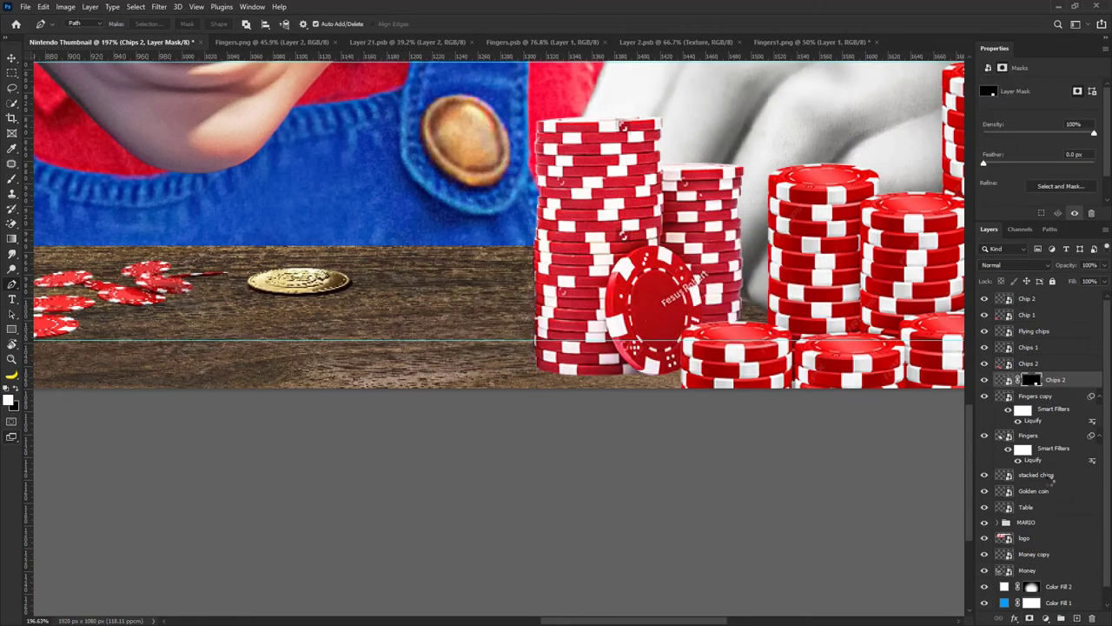
key(ctrl+i)
scroll(562, 218, down, 8)
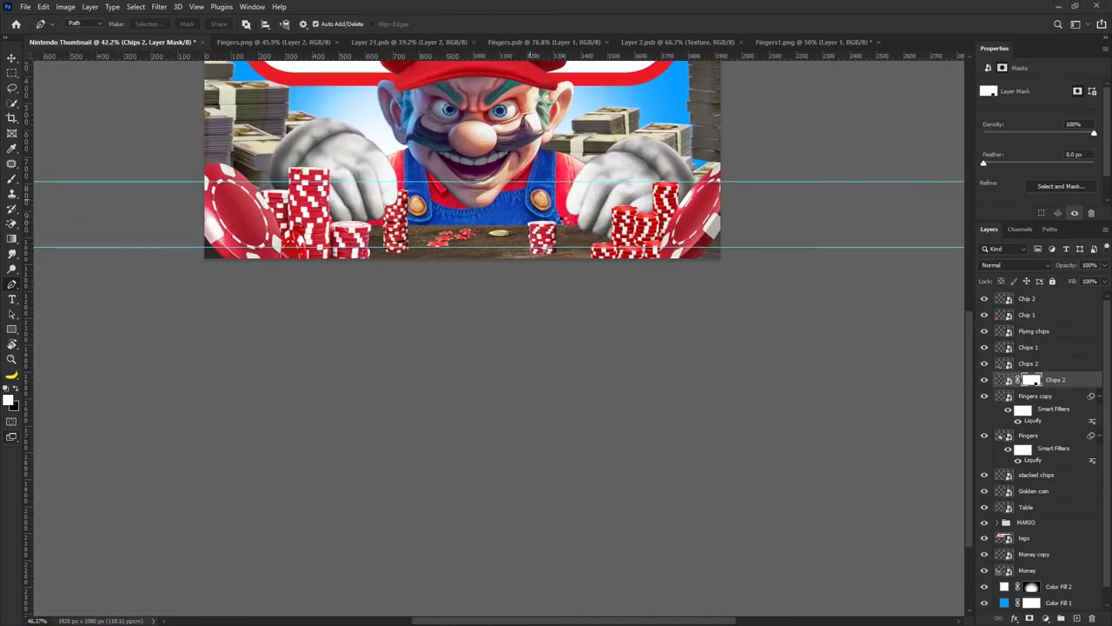
Duplicate the masked Chips 2 layer, invert the copy's mask to reveal the taller stacks, and lower them toward the table's front edge.
click(1060, 379)
key(ctrl+j)
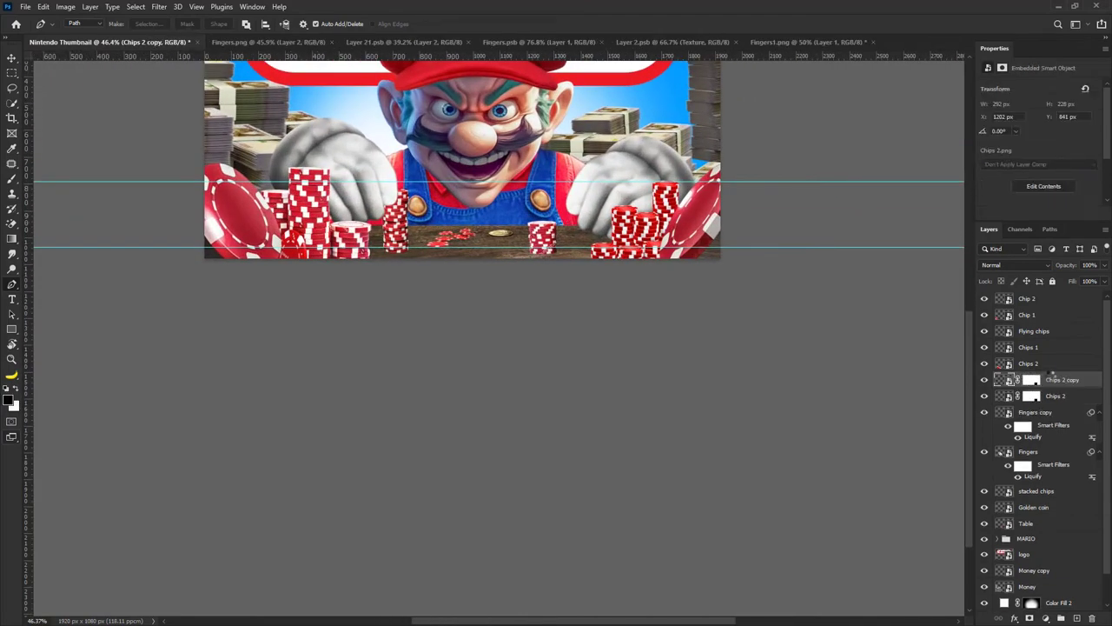
click(1031, 379)
key(ctrl+i)
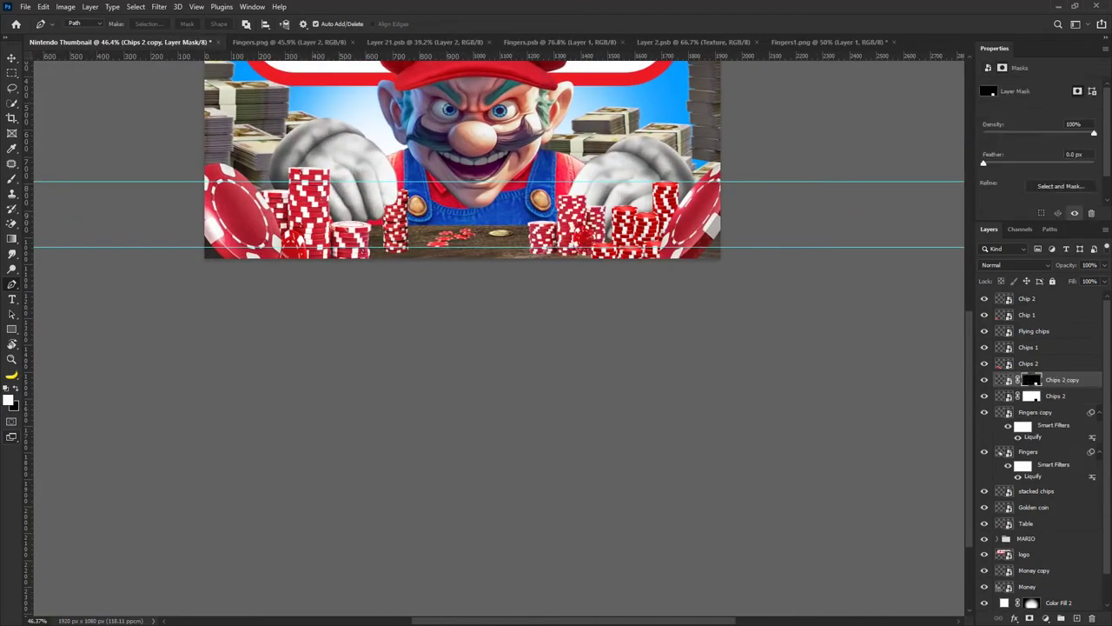
click(12, 58)
drag(576, 216, 570, 244)
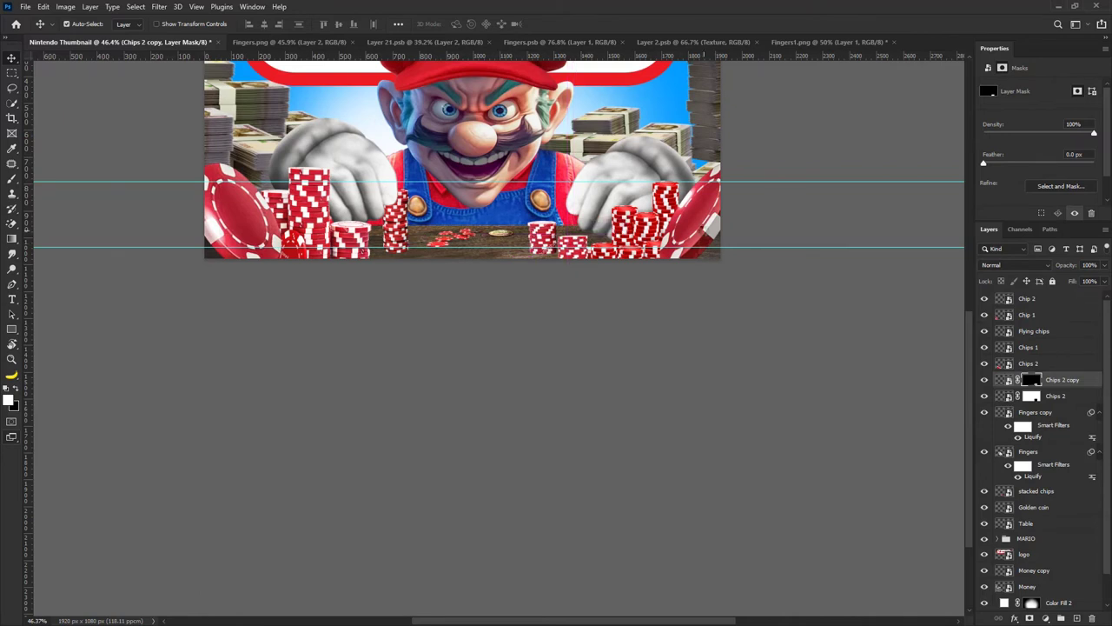
Rotate the large Chip 2 to 23.36° and shift it inward and down at the canvas's lower-right corner.
drag(697, 214, 711, 224)
key(ctrl+t)
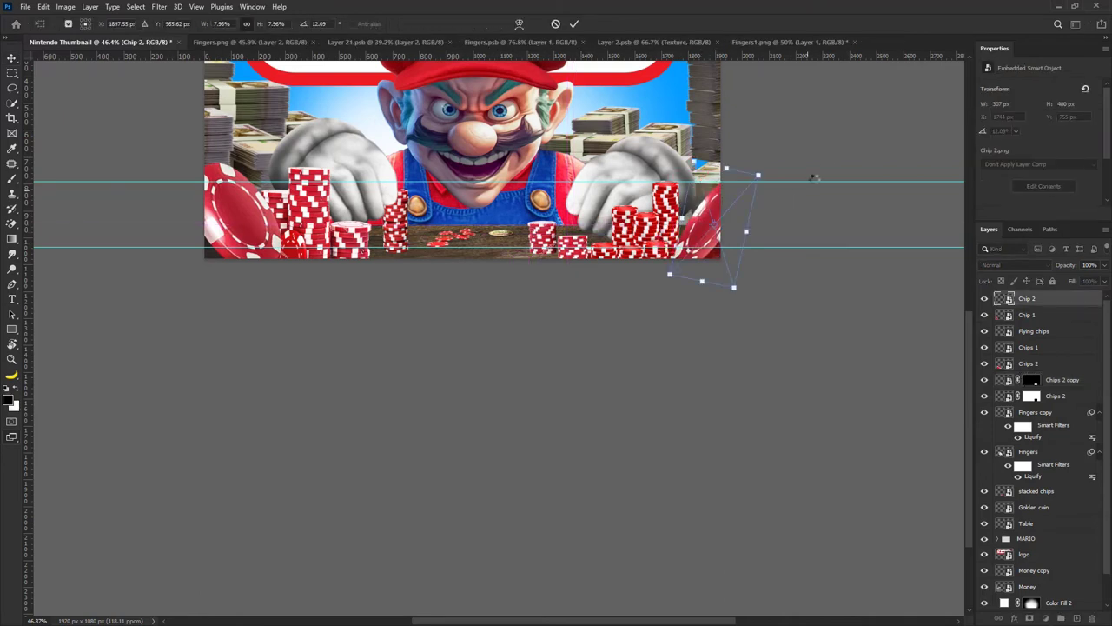
drag(814, 176, 855, 182)
drag(727, 236, 708, 247)
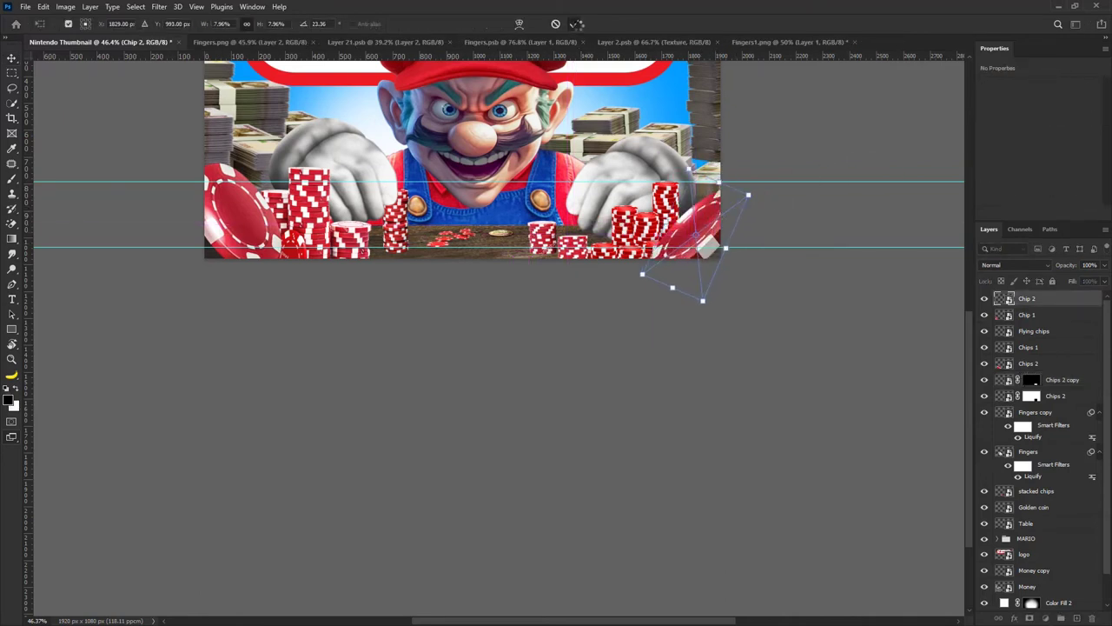
scroll(603, 253, down, 2)
Place another Flying chips image at 14.52% scale over Mario's overalls, above the table.
drag(532, 229, 487, 324)
scroll(434, 335, up, 8)
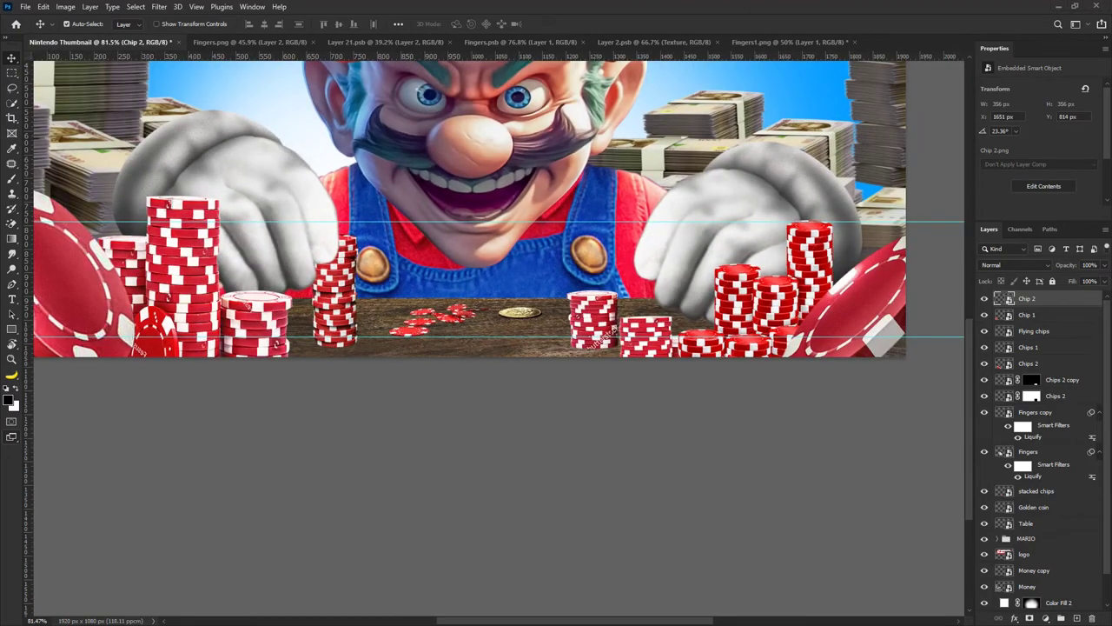
drag(525, 621, 501, 325)
scroll(523, 279, down, 8)
drag(660, 124, 476, 264)
drag(451, 337, 587, 288)
scroll(523, 309, up, 7)
Apply a Perspective transform widening the lower edge of the new Flying chips, and lower them about 196 px onto the table.
right_click(518, 308)
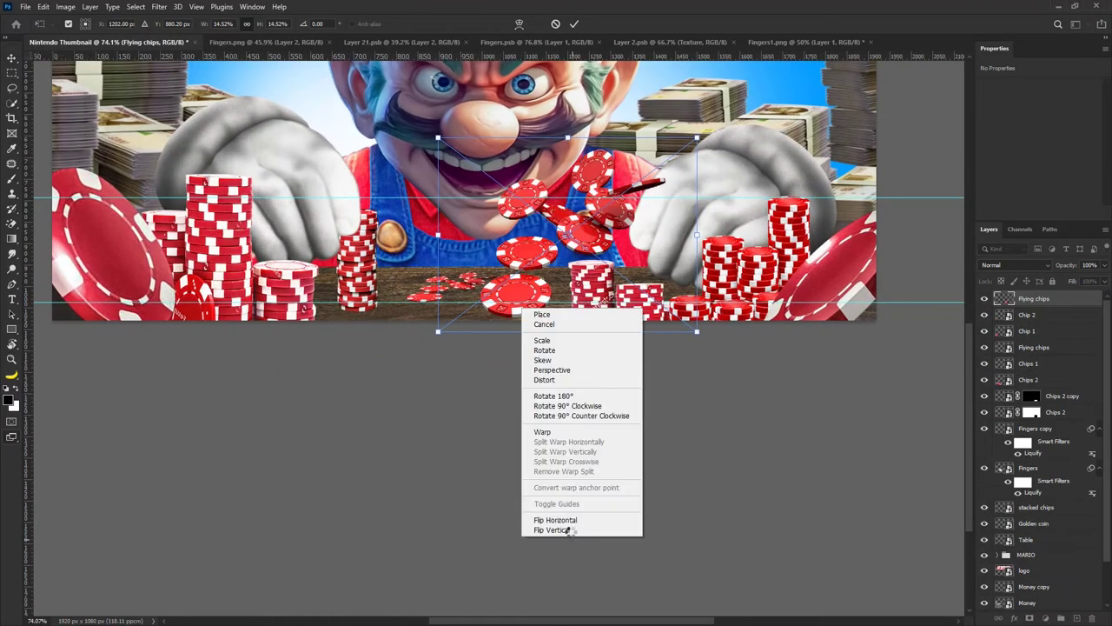
click(557, 371)
drag(438, 332, 323, 331)
drag(504, 264, 522, 286)
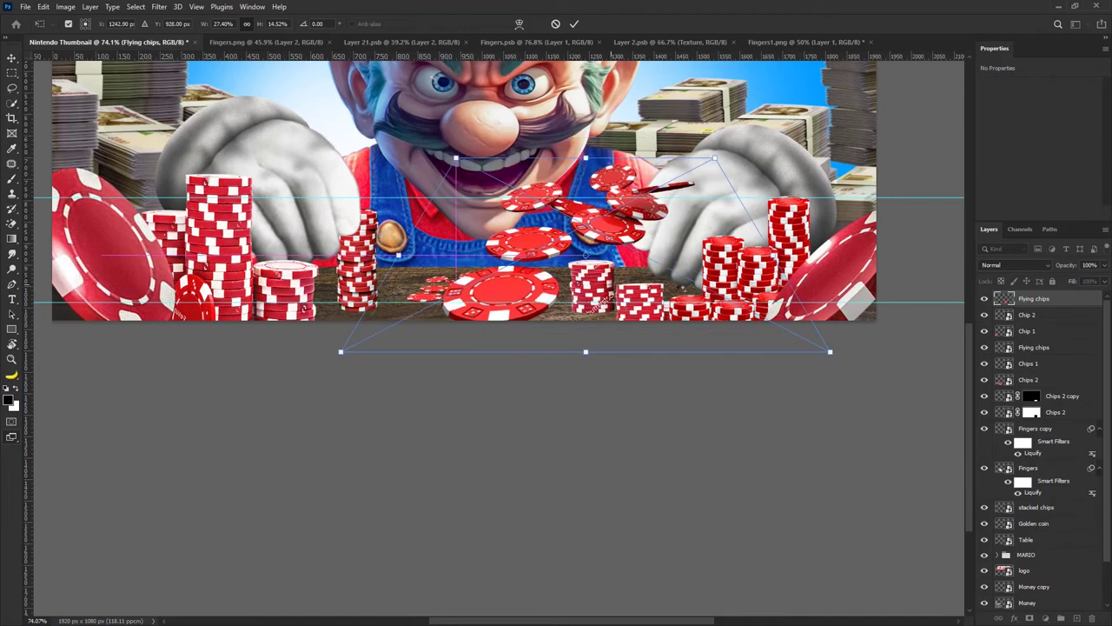
drag(831, 352, 977, 354)
key(Return)
drag(453, 280, 459, 359)
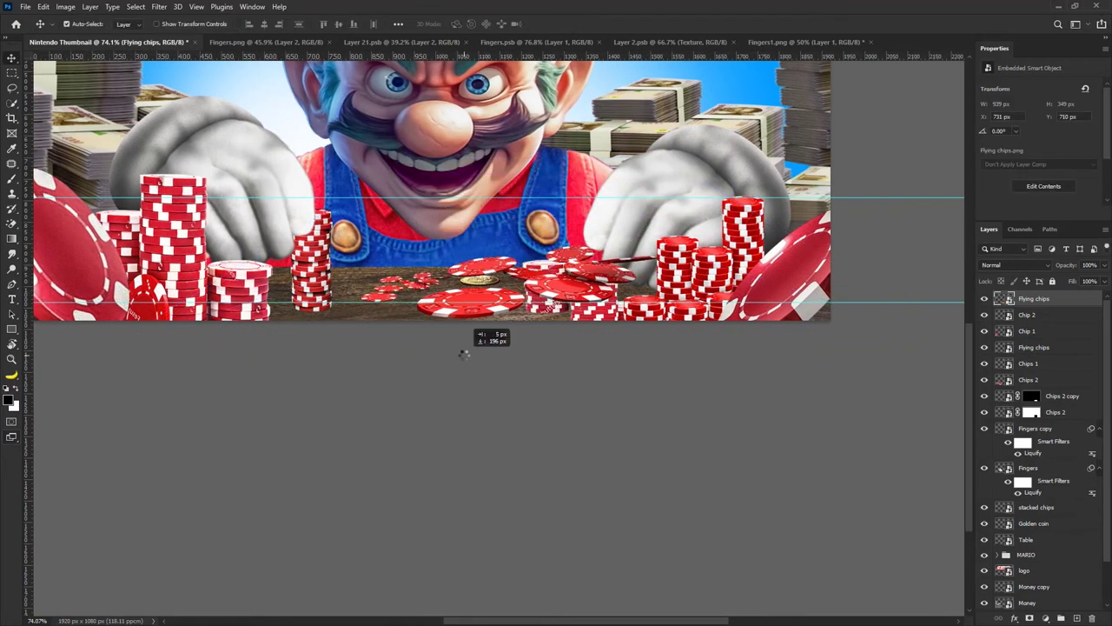
scroll(501, 244, down, 7)
scroll(483, 261, up, 1)
scroll(479, 260, up, 5)
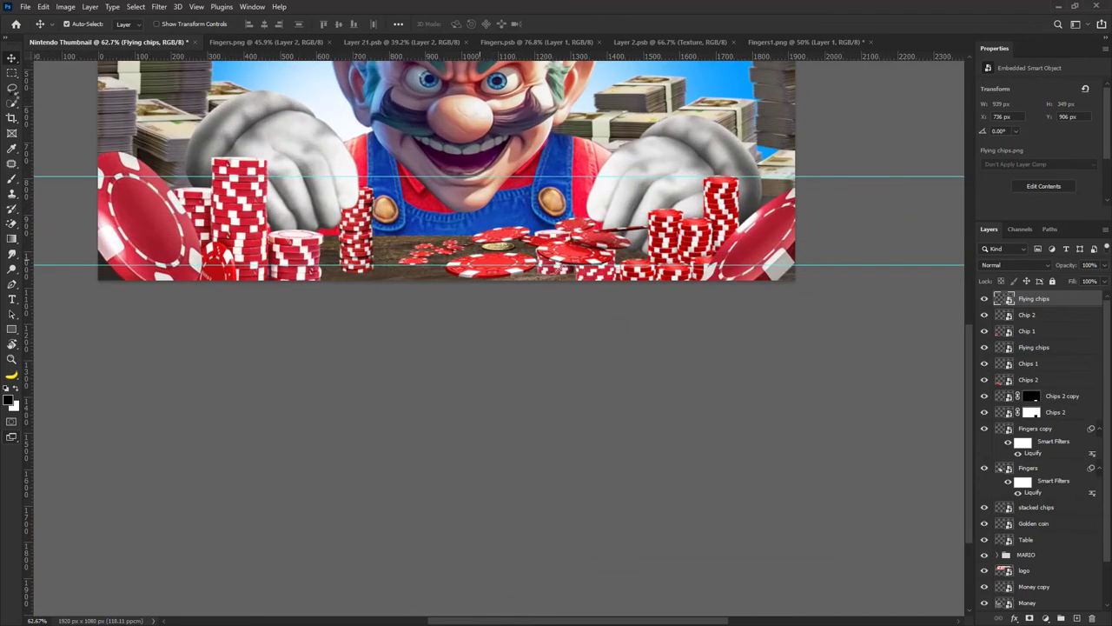
click(11, 73)
scroll(532, 289, up, 4)
drag(397, 231, 539, 290)
click(650, 322)
scroll(528, 271, up, 2)
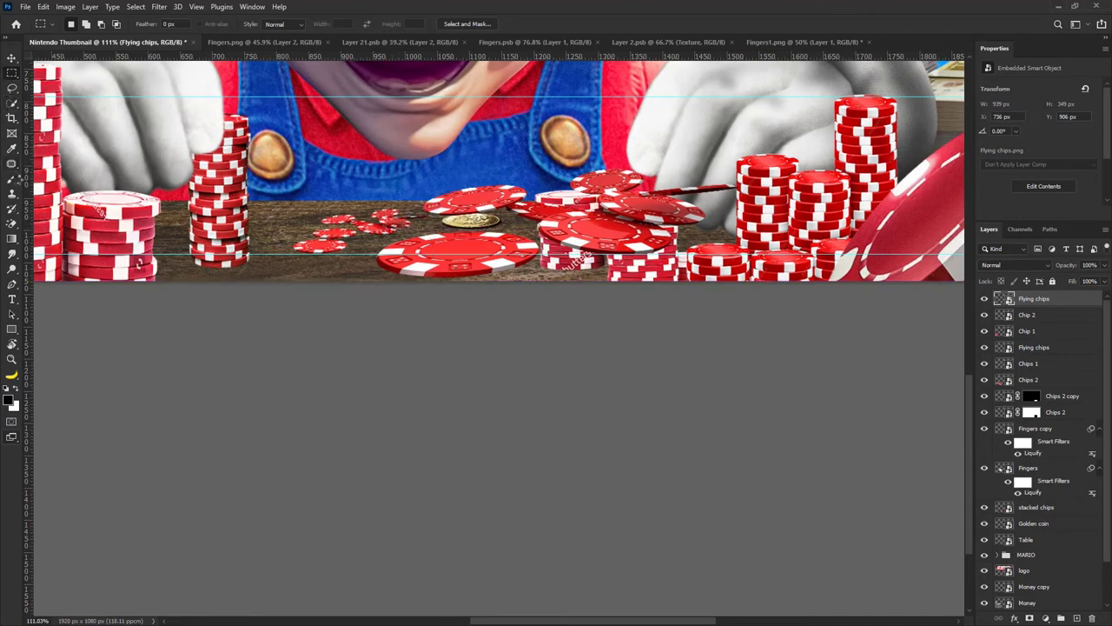
Lasso the large flat front chip of the new Flying chips layer and mask the layer to show only that chip.
key(l)
scroll(565, 209, up, 2)
drag(527, 227, 334, 233)
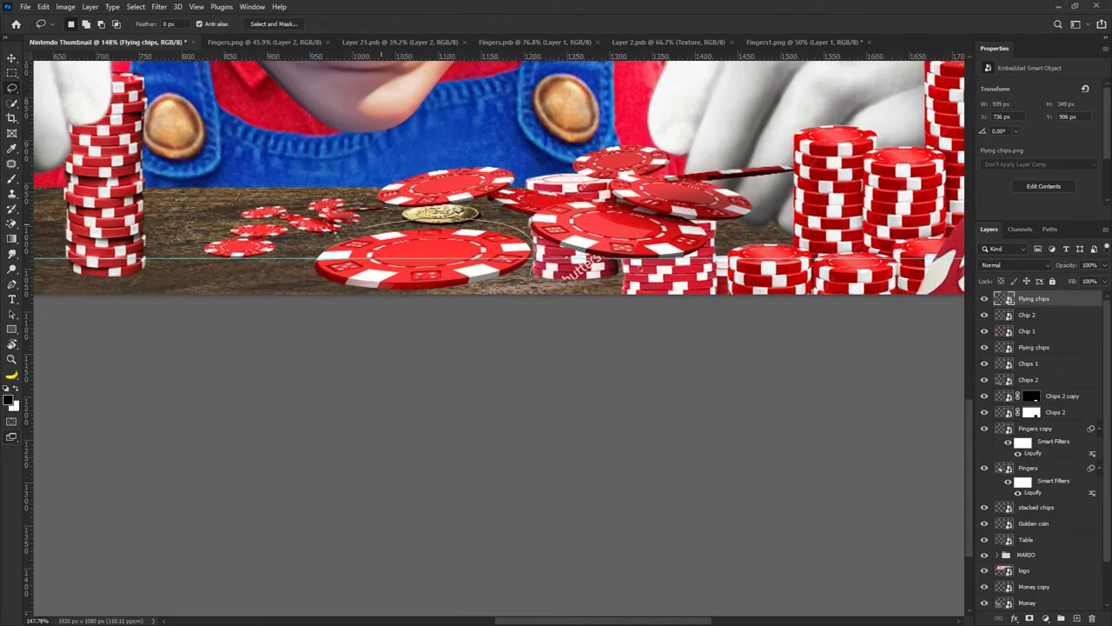
mouse_move(368, 316)
mouse_down()
mouse_move(522, 291)
mouse_move(528, 230)
mouse_up()
click(1030, 618)
key(ctrl+i)
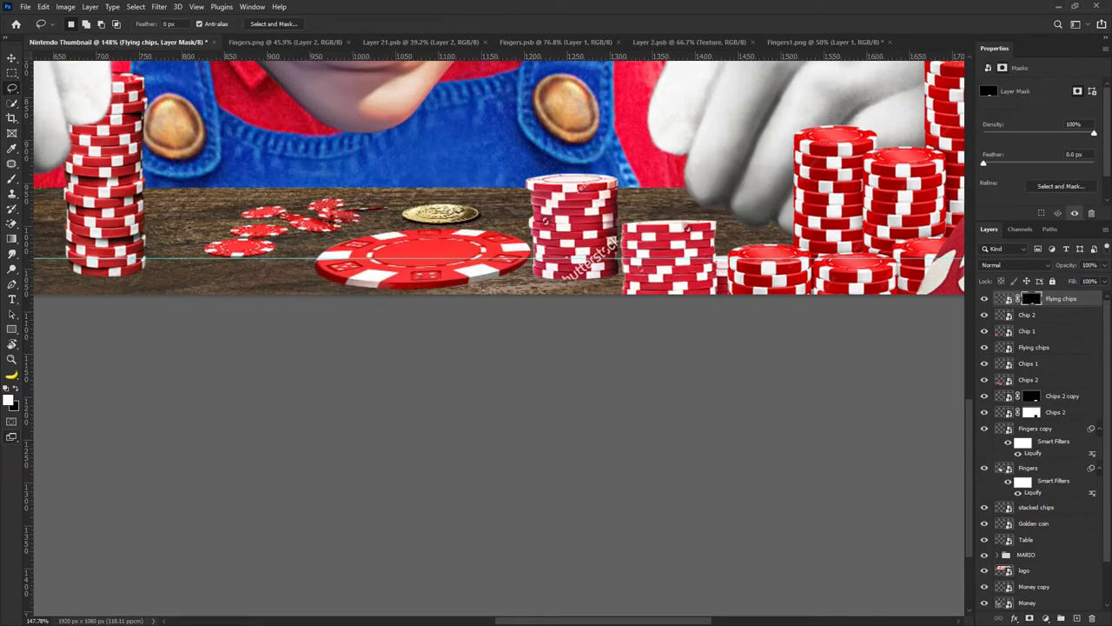
Convert the masked Flying chips layer to a smart object trimmed to the single flat chip.
scroll(337, 224, down, 6)
key(v)
scroll(376, 233, up, 1)
key(ctrl+t)
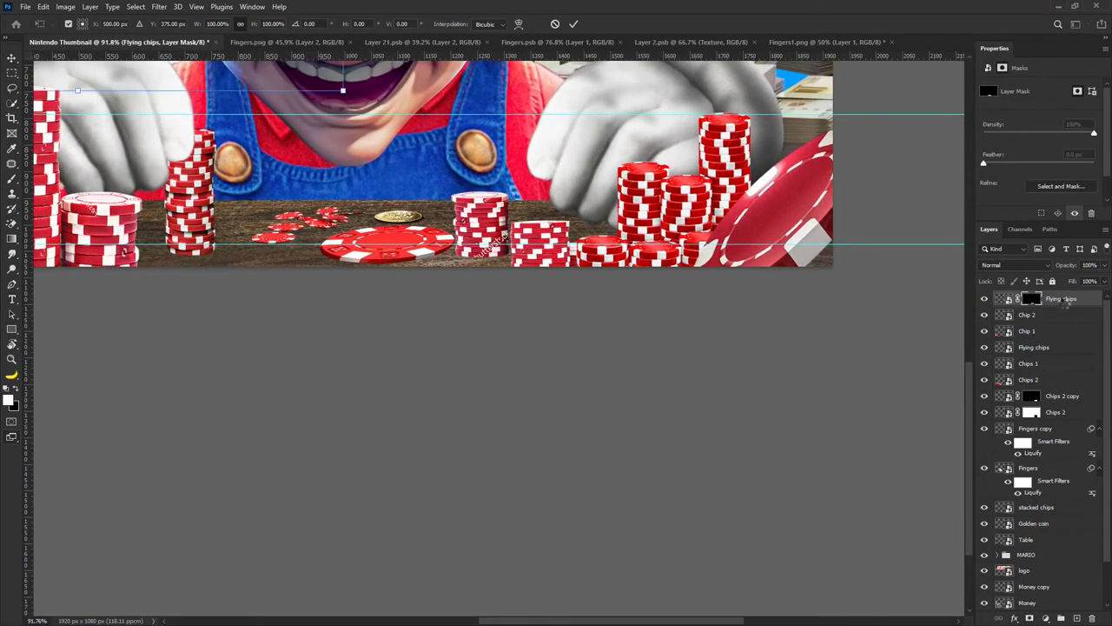
right_click(1068, 300)
click(1031, 232)
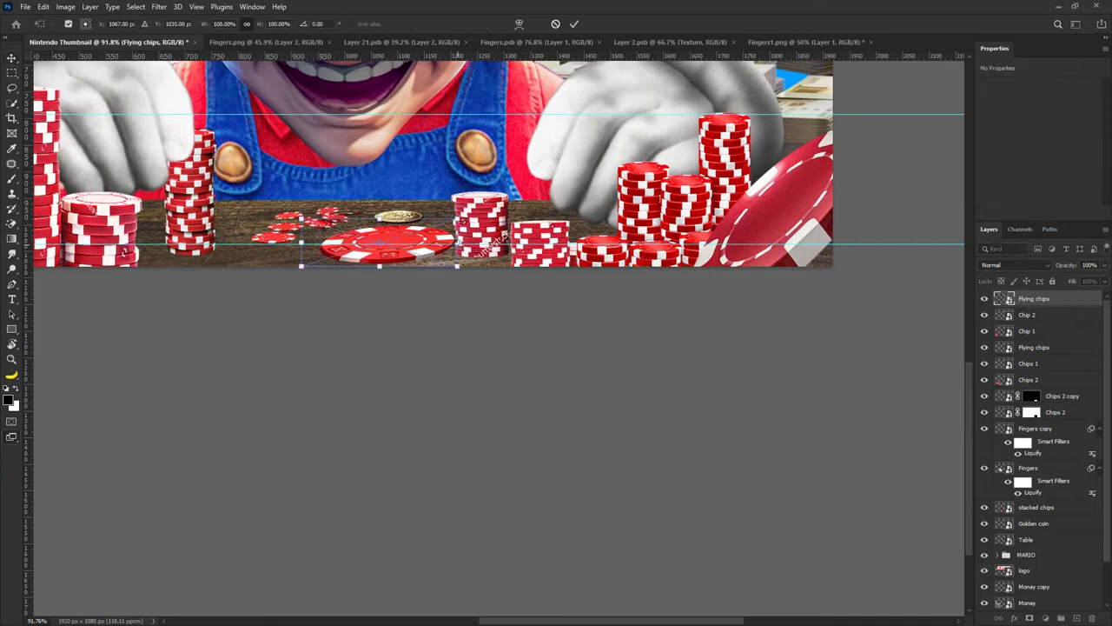
Scale the single flat chip down to about 96 × 27 px near the table's front edge.
drag(459, 243, 373, 250)
click(575, 24)
scroll(385, 223, down, 6)
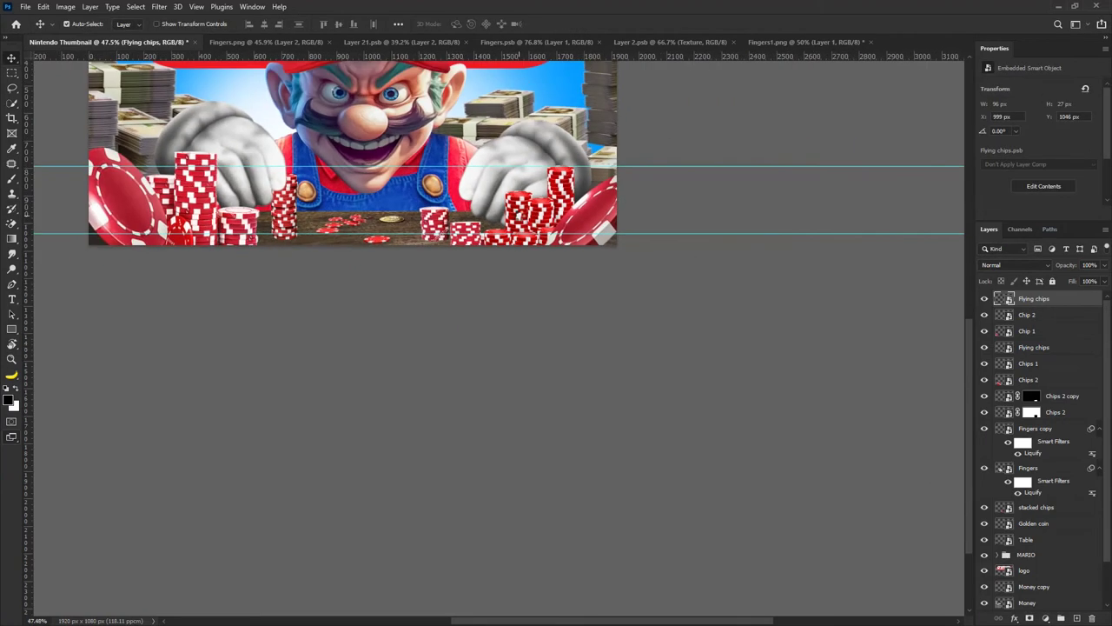
Colorize the Money copy layer green using Hue/Saturation with hue 86 and saturation 75.
drag(325, 161, 513, 304)
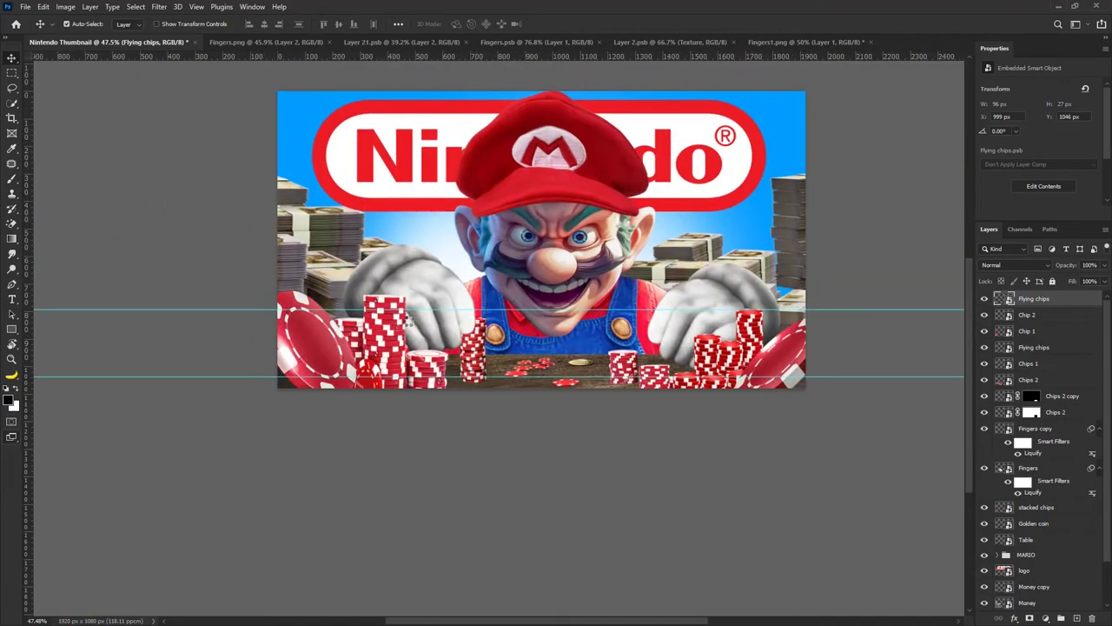
scroll(597, 205, down, 2)
scroll(597, 205, up, 1)
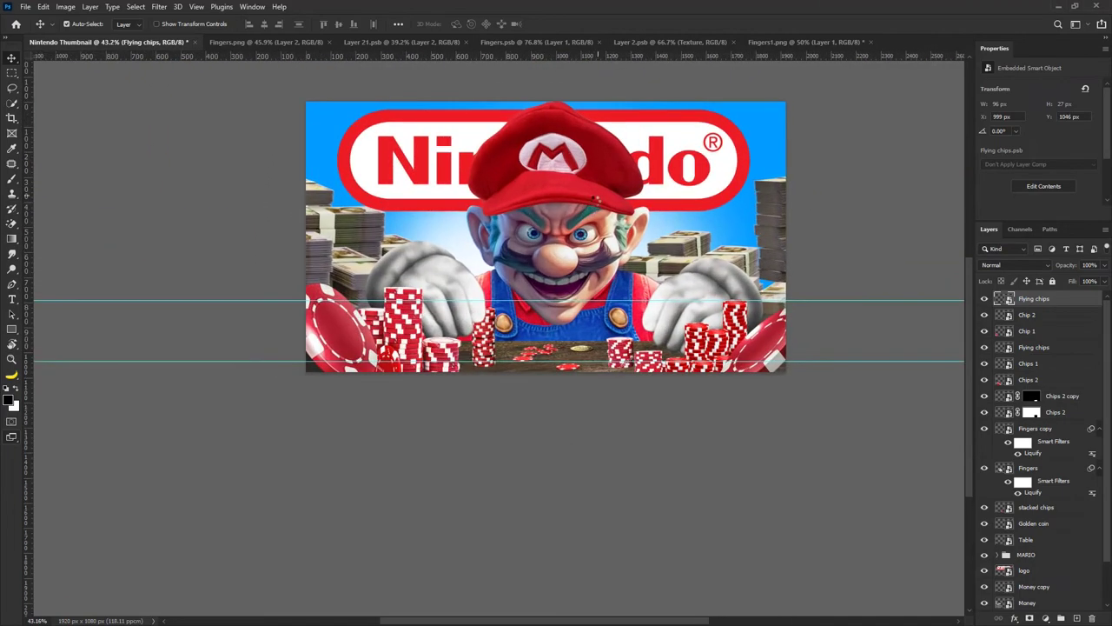
drag(591, 210, 547, 296)
click(726, 334)
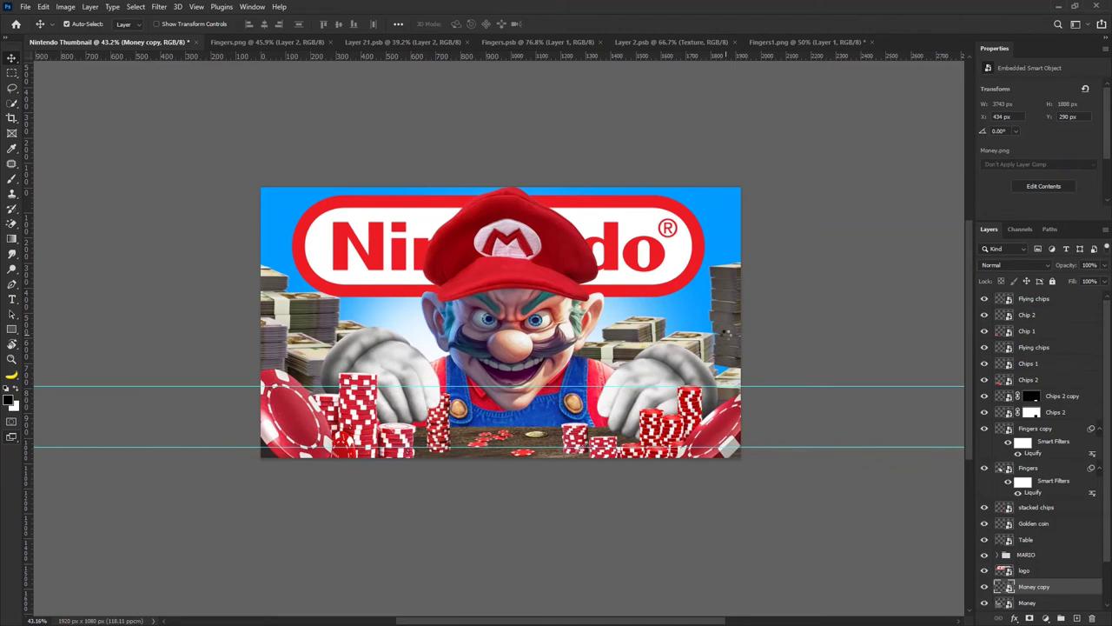
key(ctrl+u)
drag(547, 130, 832, 115)
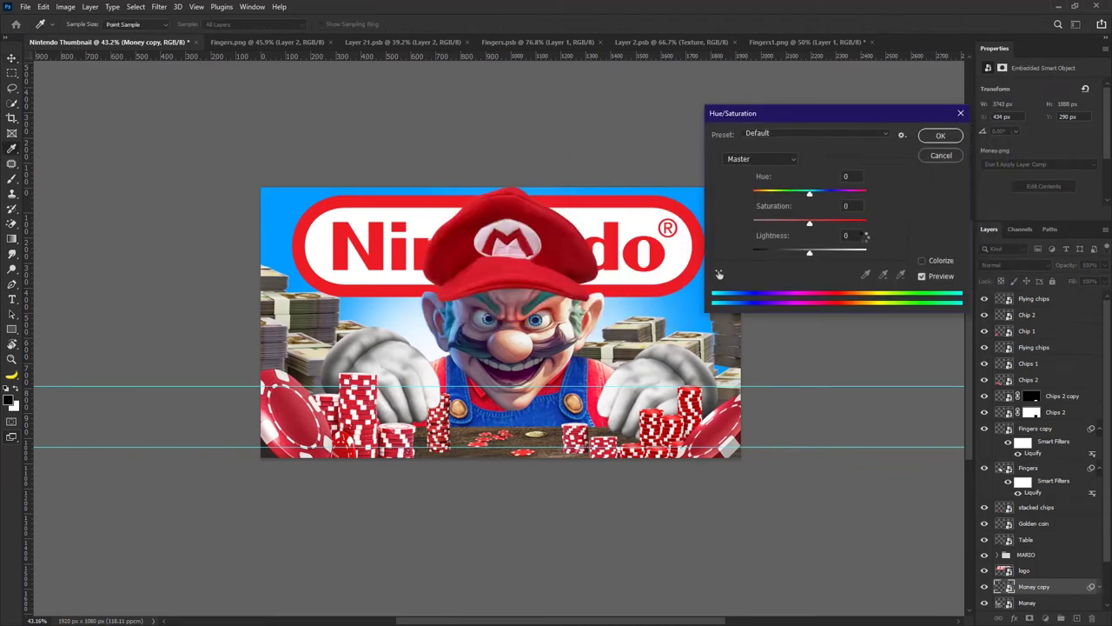
click(926, 260)
drag(782, 223, 835, 223)
drag(765, 193, 780, 192)
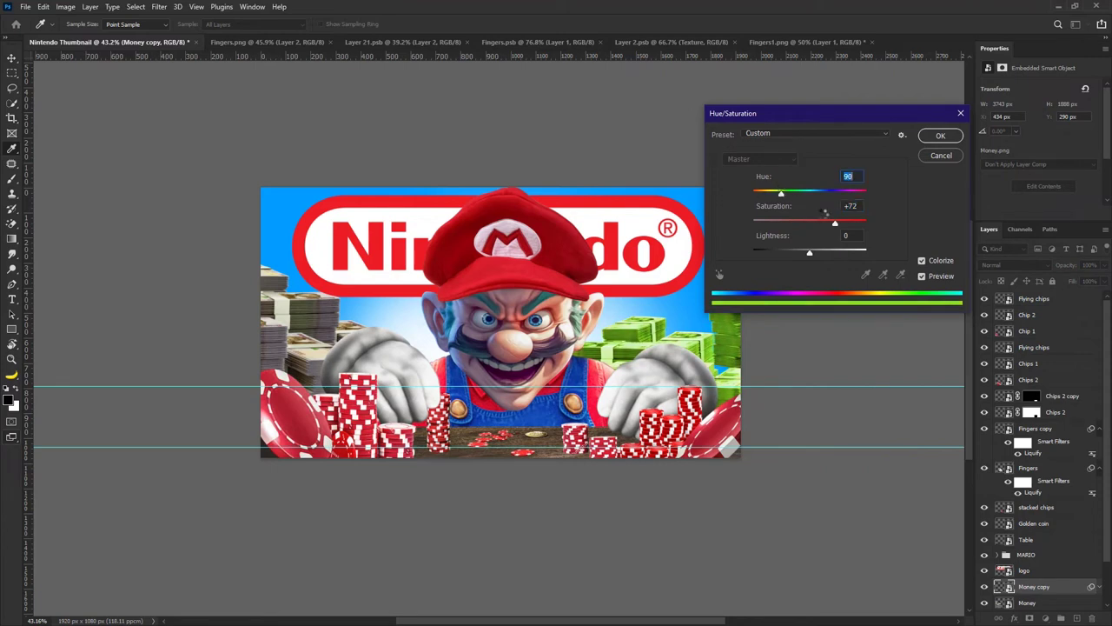
drag(836, 222, 838, 223)
drag(779, 193, 778, 192)
click(940, 136)
Apply Levels to the Money copy layer with input values 42, 0.91 and 237 to increase its contrast.
key(ctrl+l)
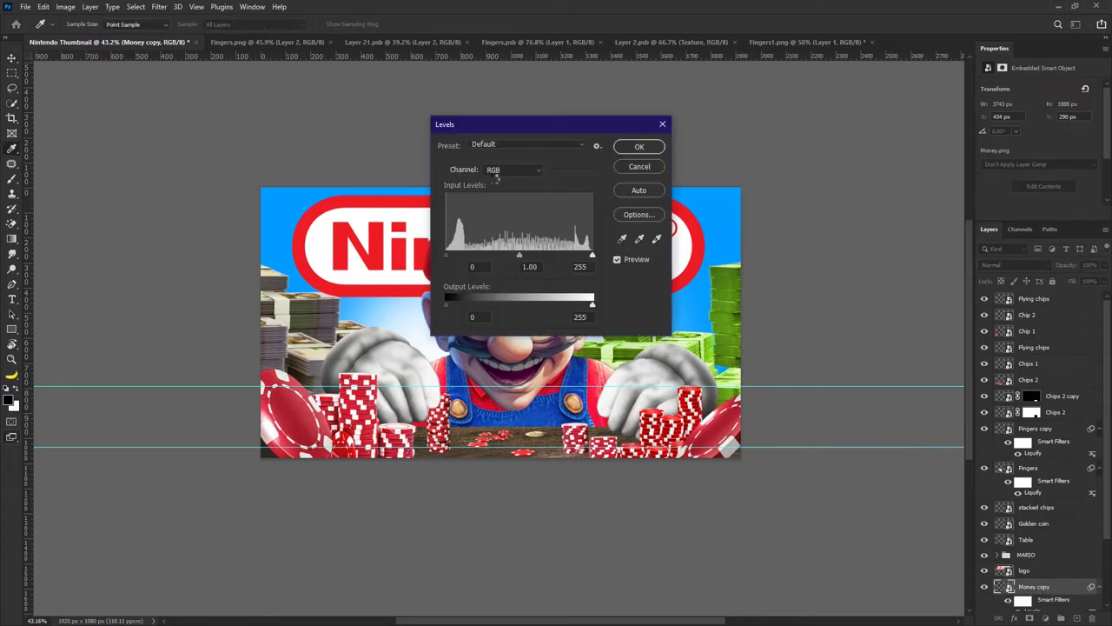
drag(487, 122, 260, 165)
drag(286, 297, 349, 297)
drag(224, 298, 240, 298)
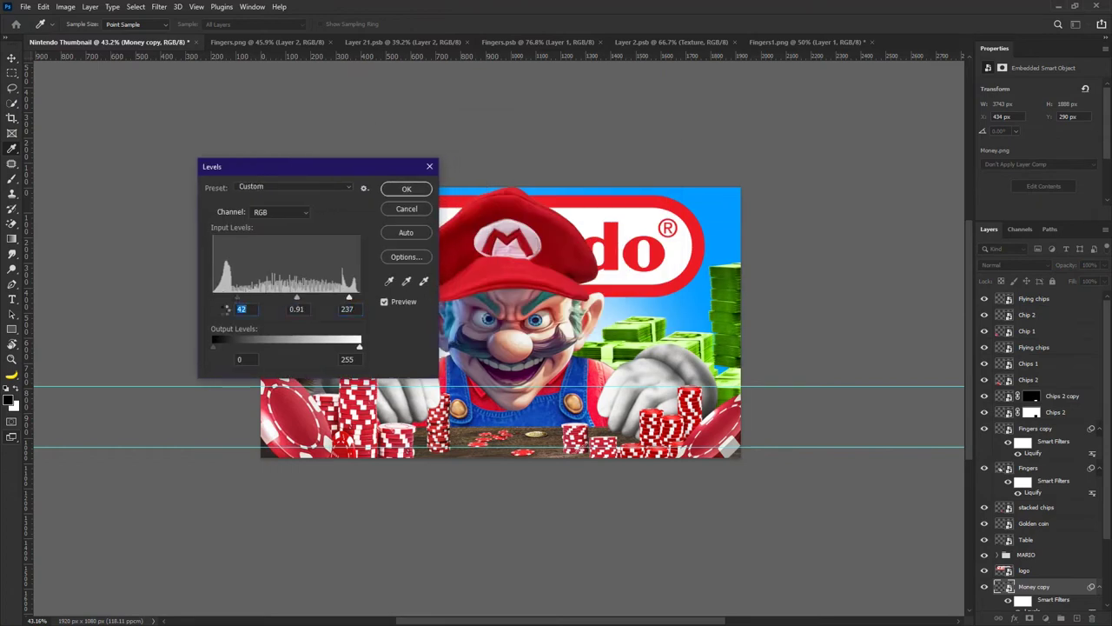
drag(301, 296, 295, 296)
click(407, 189)
key(v)
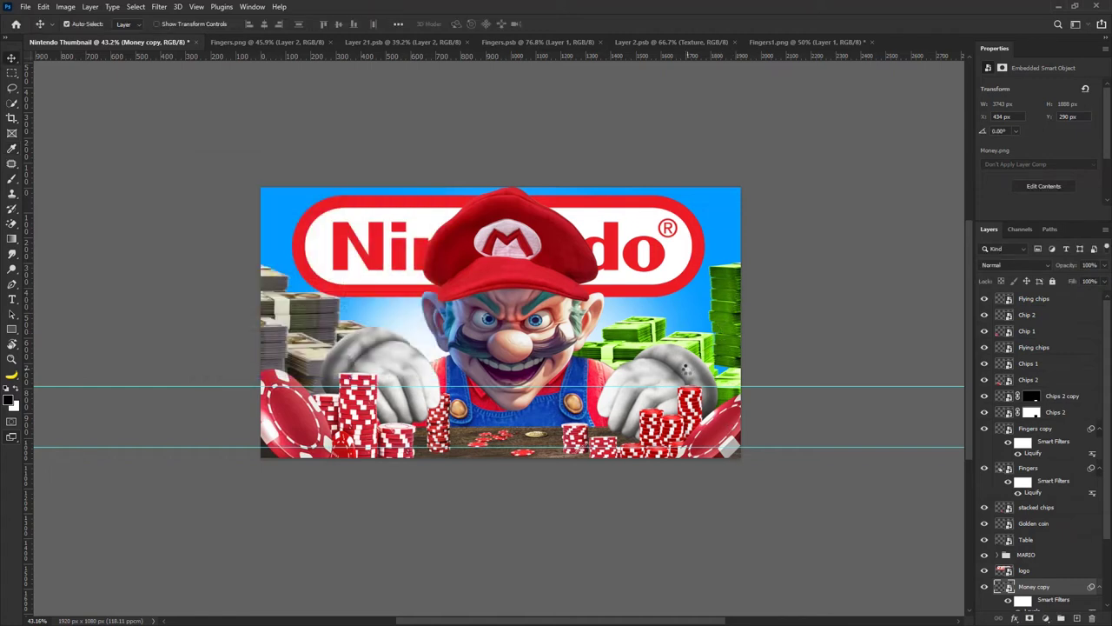
Copy the Levels and Hue/Saturation smart filters from the Money copy layer to the Money layer.
mouse_move(684, 365)
mouse_down()
mouse_move(704, 355)
mouse_move(703, 367)
mouse_up()
scroll(702, 355, down, 2)
click(729, 322)
scroll(1030, 549, down, 2)
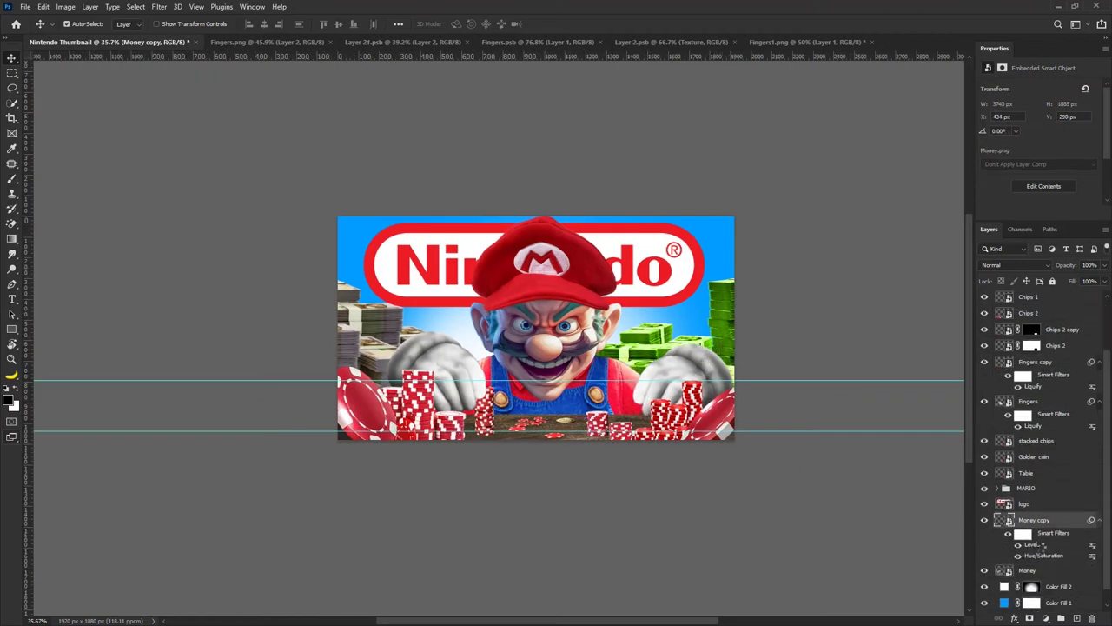
scroll(530, 334, down, 1)
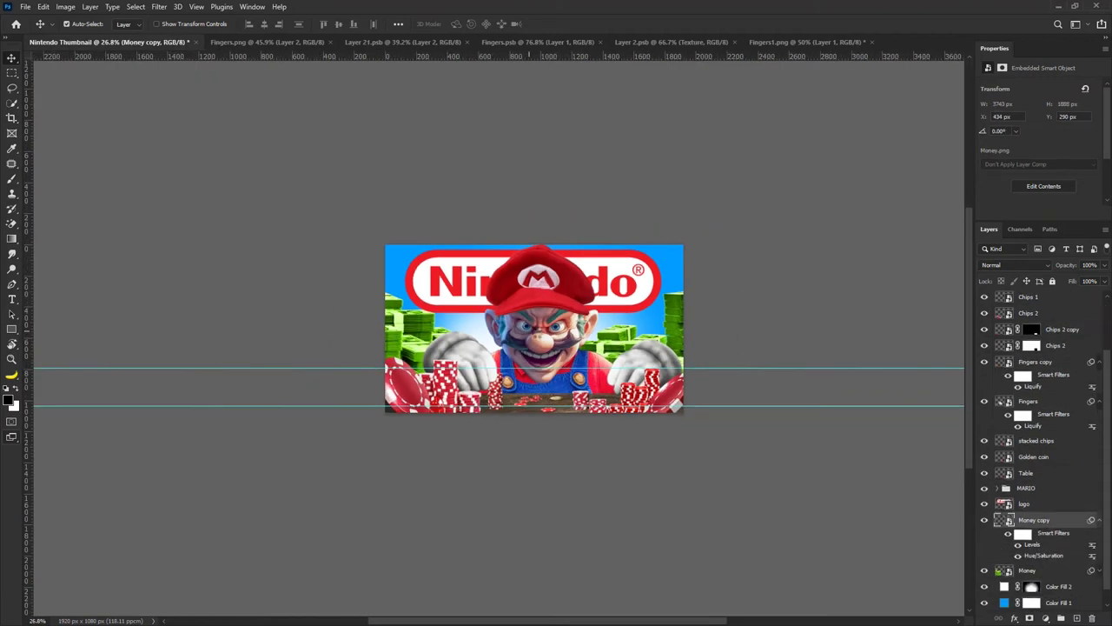
Edit the Money copy layer's Hue/Saturation filter, setting saturation to 71 and shifting the hue slightly further toward green.
double_click(1047, 556)
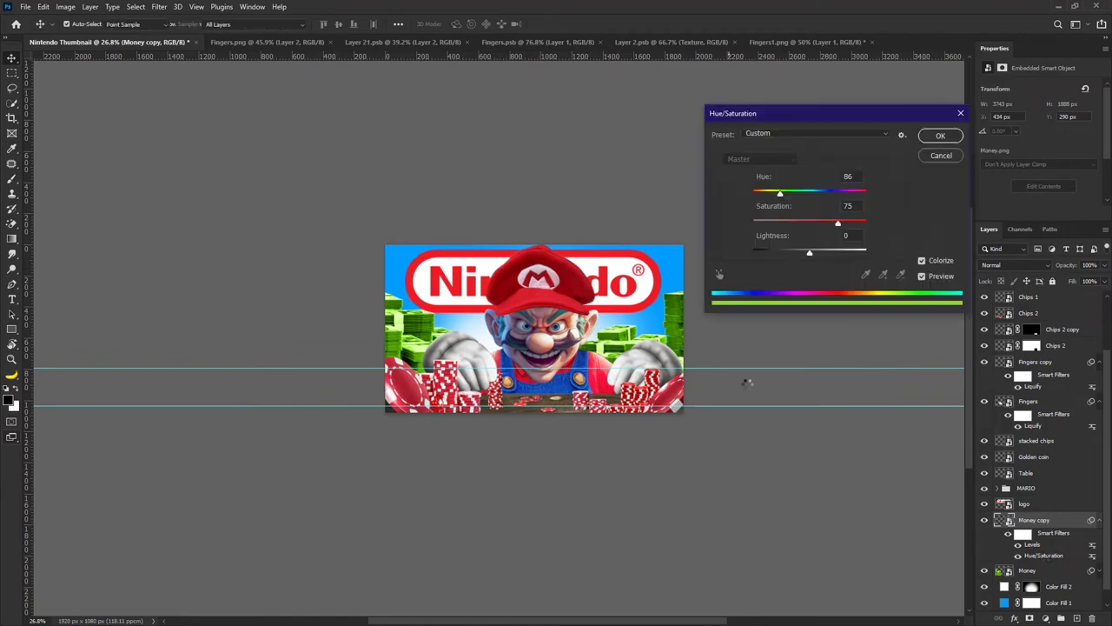
drag(839, 224, 834, 224)
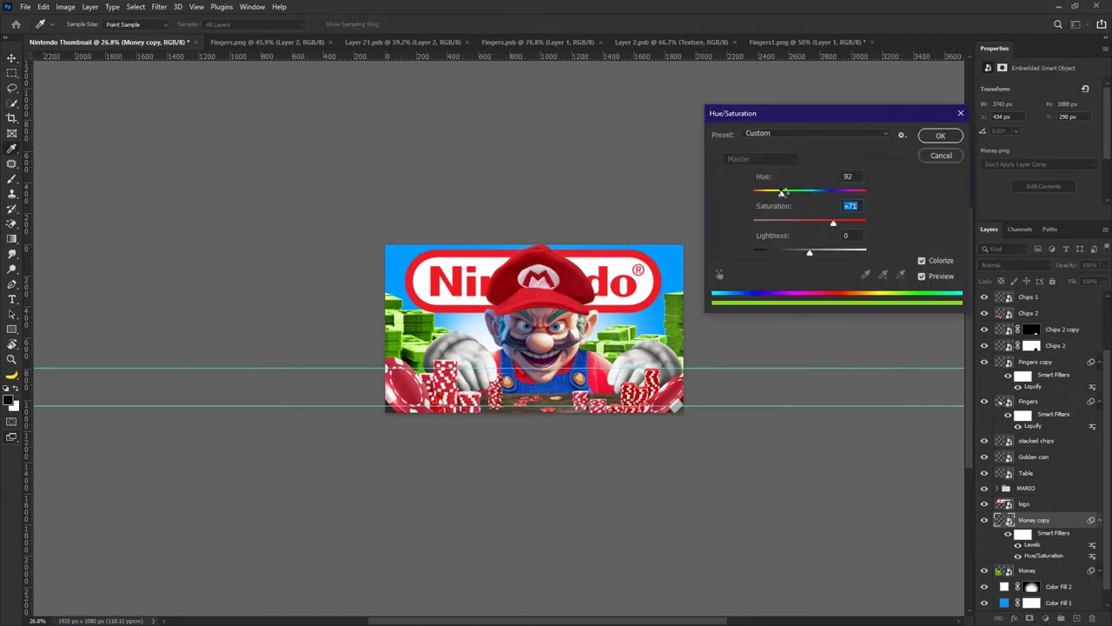
mouse_move(783, 193)
mouse_down()
mouse_move(770, 192)
mouse_move(785, 189)
mouse_up()
key(Return)
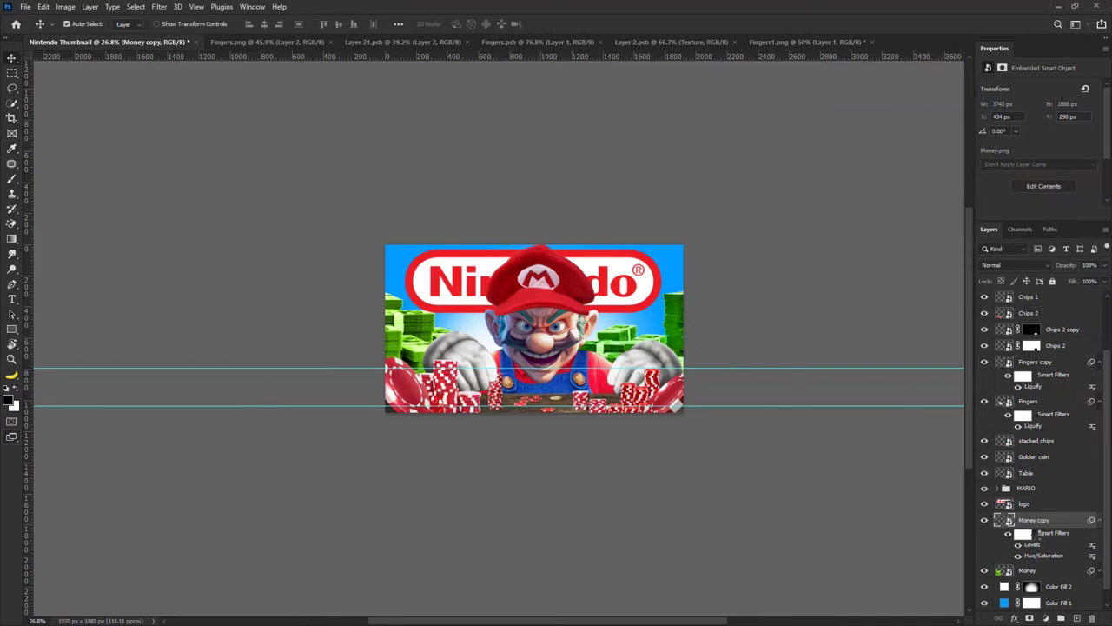
Clear the Money layer's smart filters and replace them with a copy of the Money copy layer's filters.
click(1100, 570)
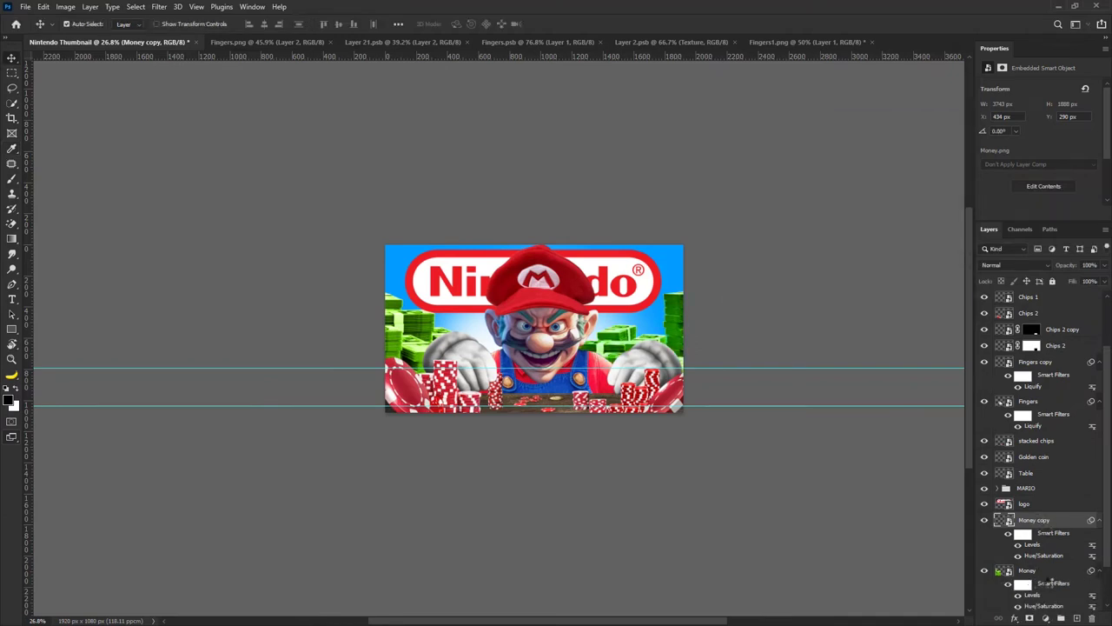
right_click(1052, 583)
click(1044, 575)
drag(1050, 529, 1050, 568)
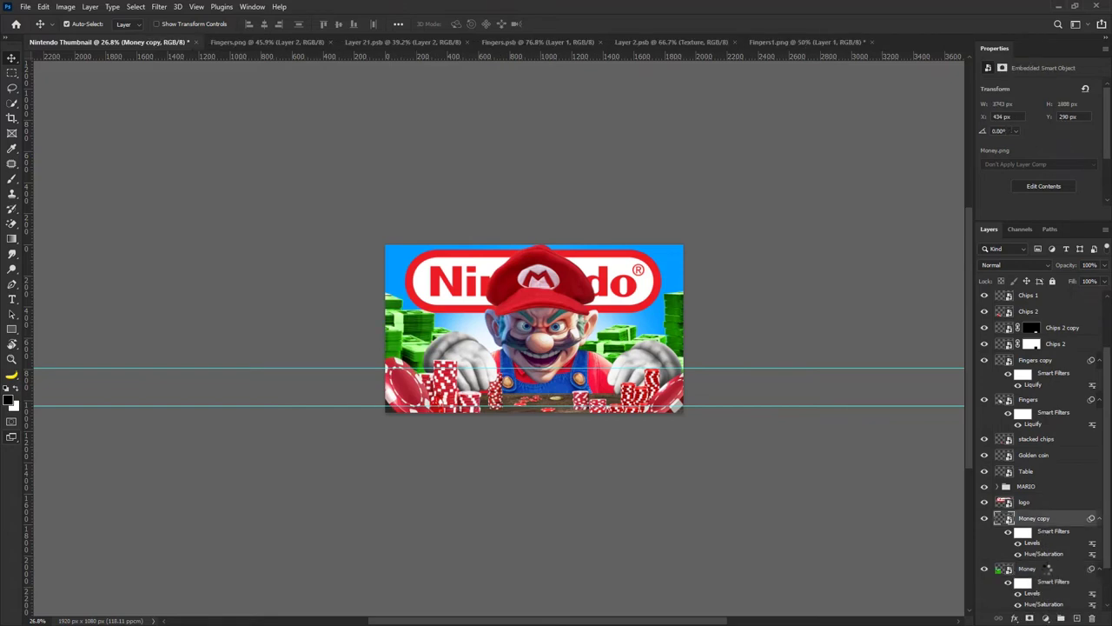
Apply Hue/Saturation to the large Chip 2 layer with saturation +42.
scroll(560, 300, down, 1)
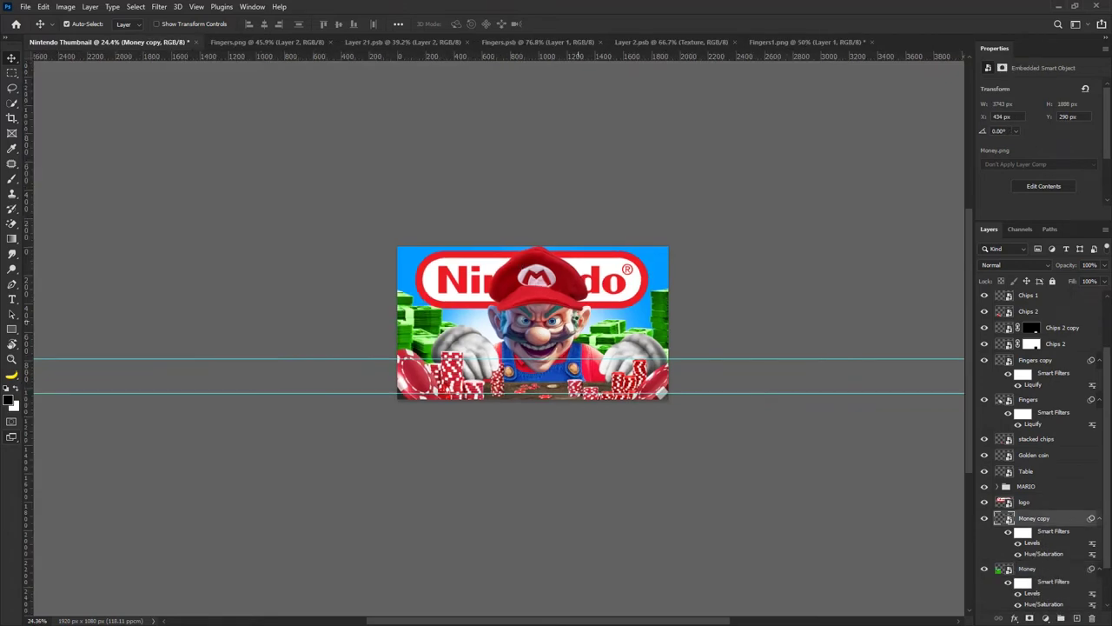
scroll(569, 304, down, 1)
scroll(542, 353, up, 3)
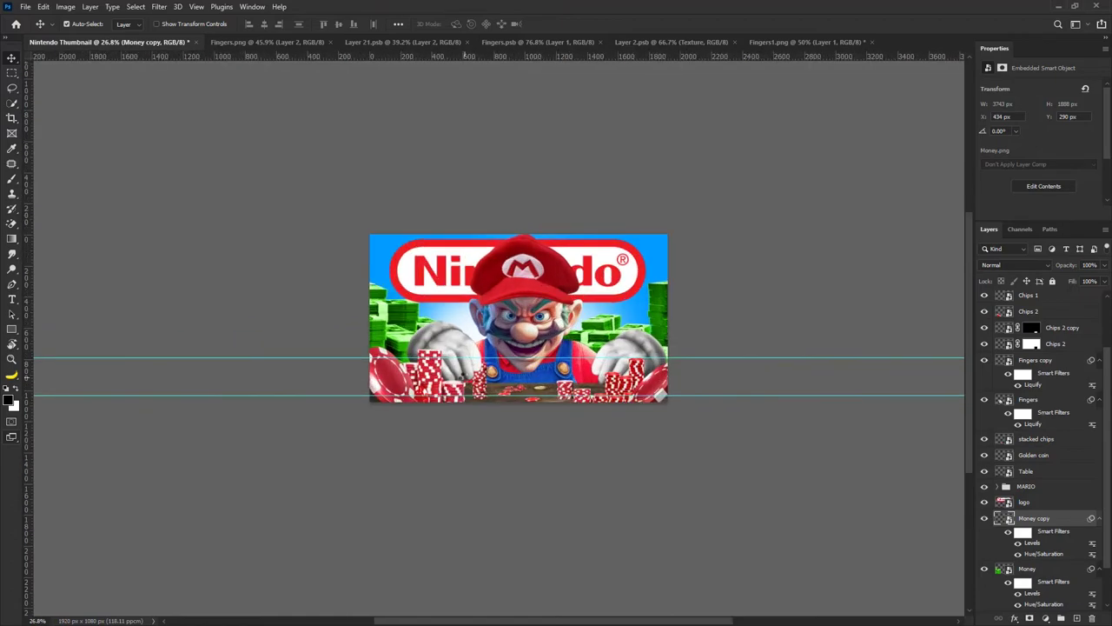
scroll(543, 352, down, 1)
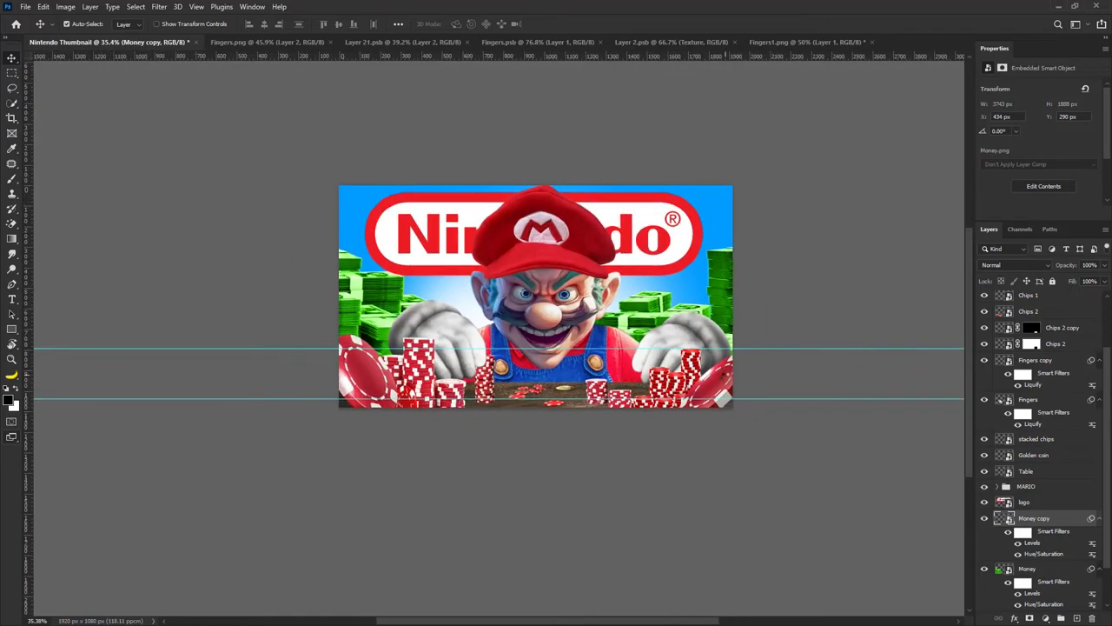
click(721, 378)
key(ctrl+u)
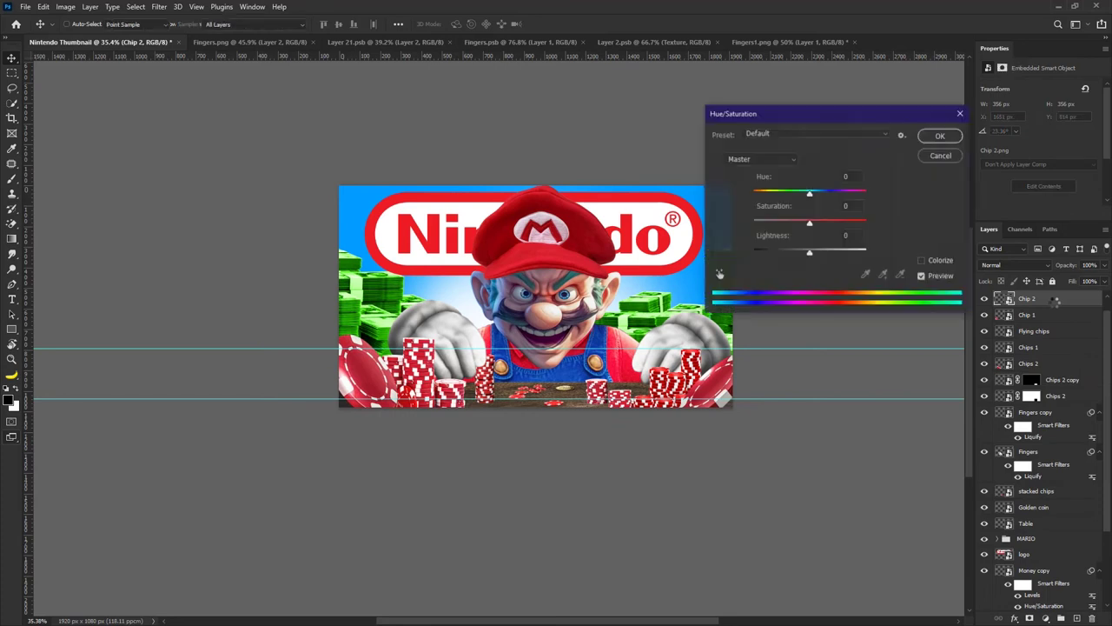
drag(782, 112, 855, 117)
drag(884, 225, 911, 221)
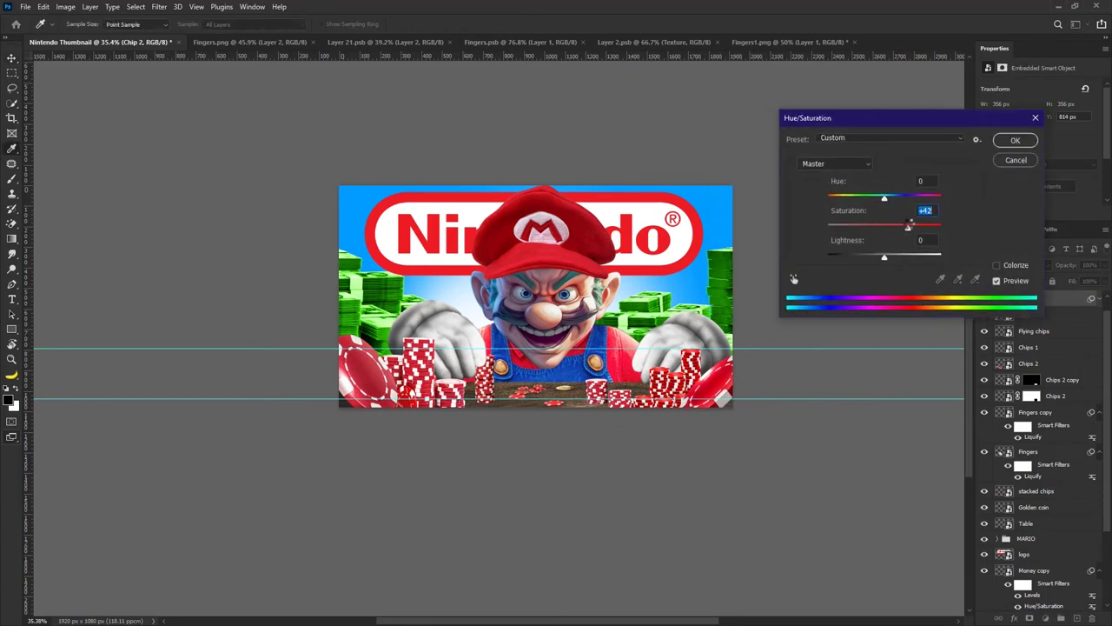
click(1016, 140)
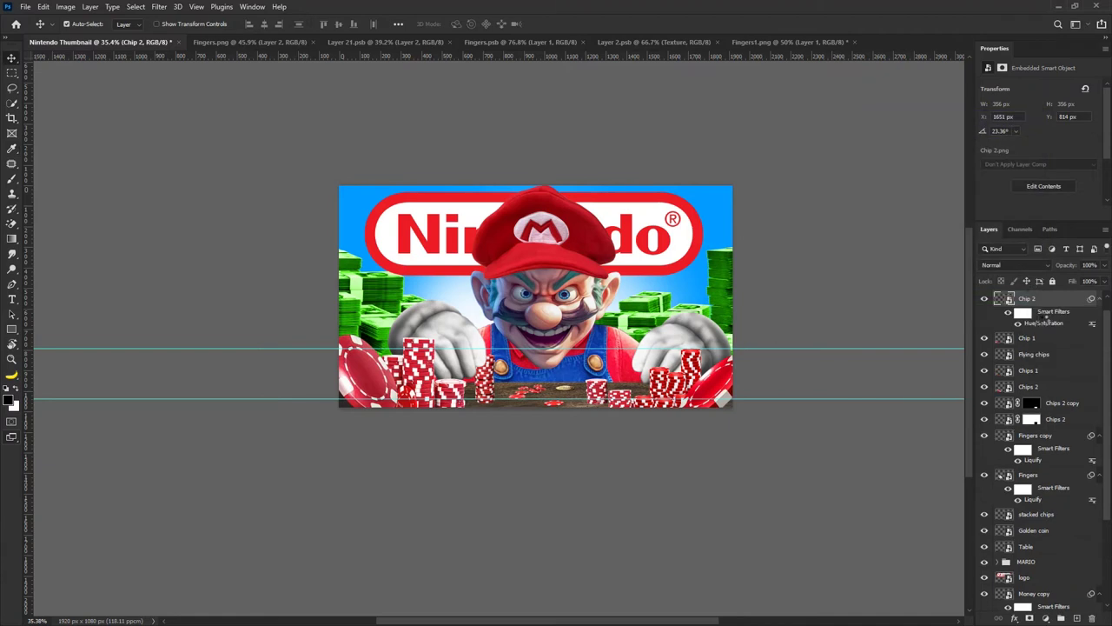
Copy Chip 2's Hue/Saturation filter to the Chip 1, Flying chips, Chips 1, Chips 2 and Chips 2 copy layers.
drag(1047, 321, 1050, 387)
drag(1055, 322, 1057, 419)
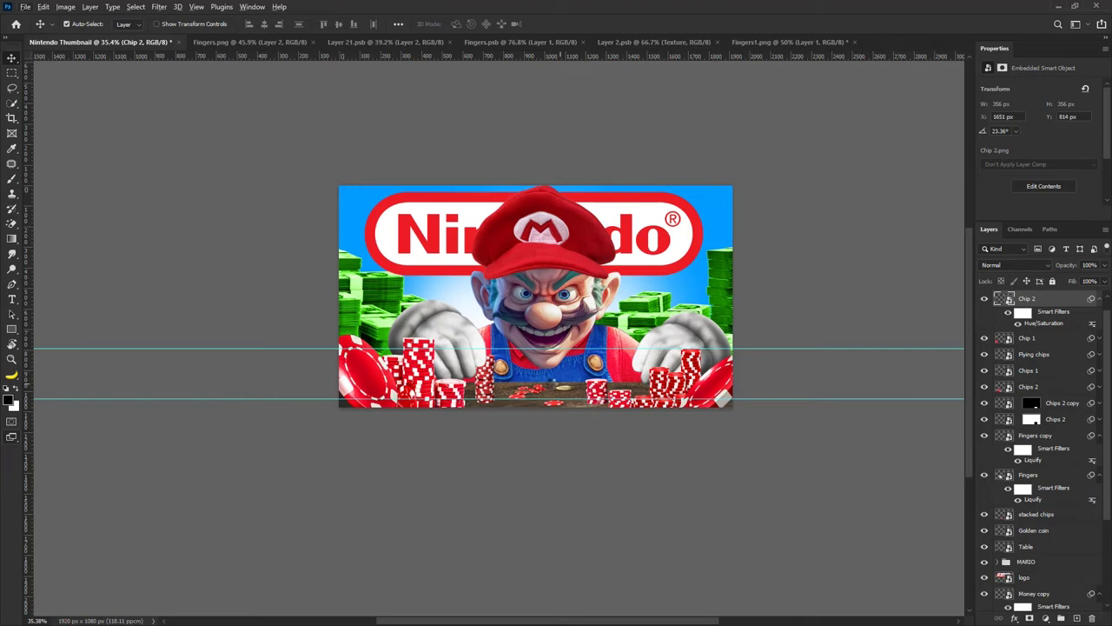
Copy Chip 2's Hue/Saturation filter to the stacked chips layer.
click(491, 381)
drag(1053, 322, 1055, 514)
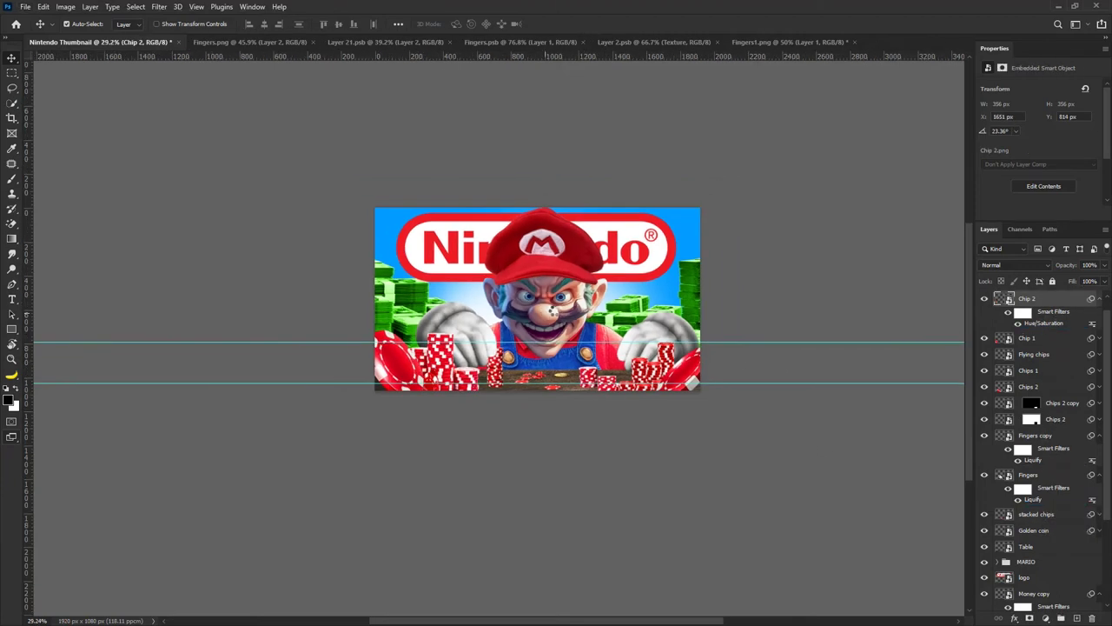
scroll(550, 310, down, 1)
scroll(458, 288, up, 2)
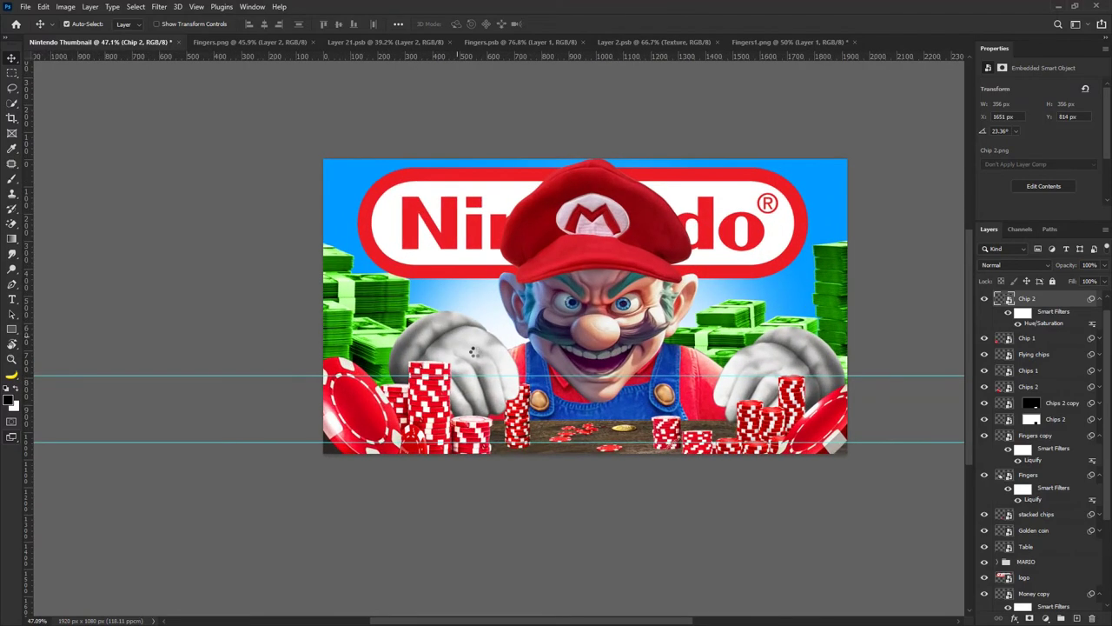
Examine the gloves and Mario's face in the composition, both up close and at thumbnail size.
click(469, 346)
scroll(518, 319, down, 1)
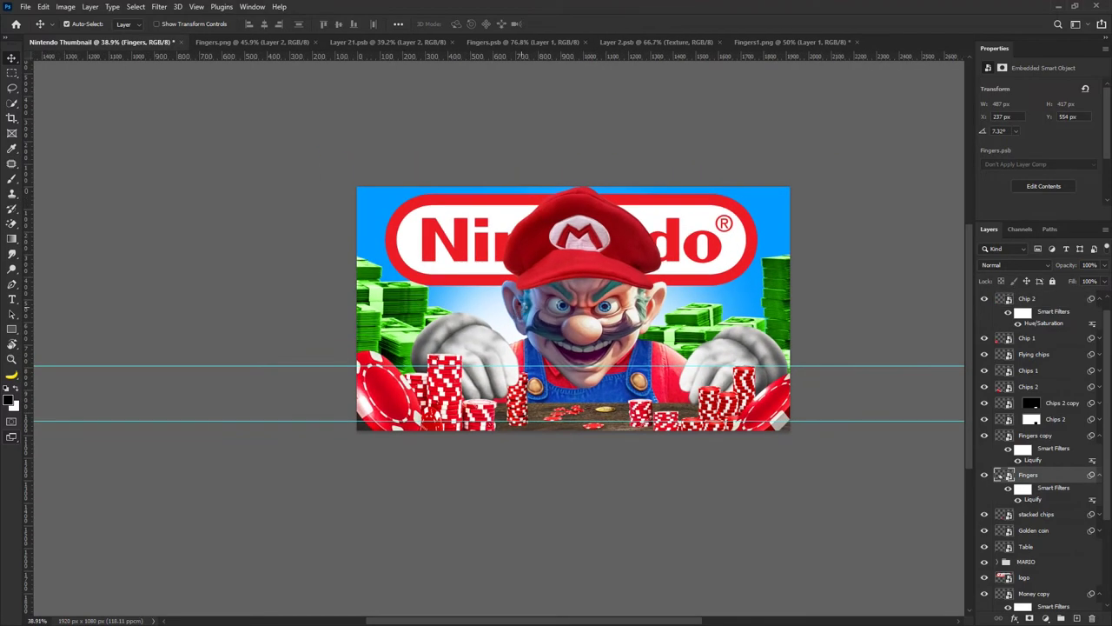
scroll(580, 301, down, 1)
scroll(615, 291, up, 4)
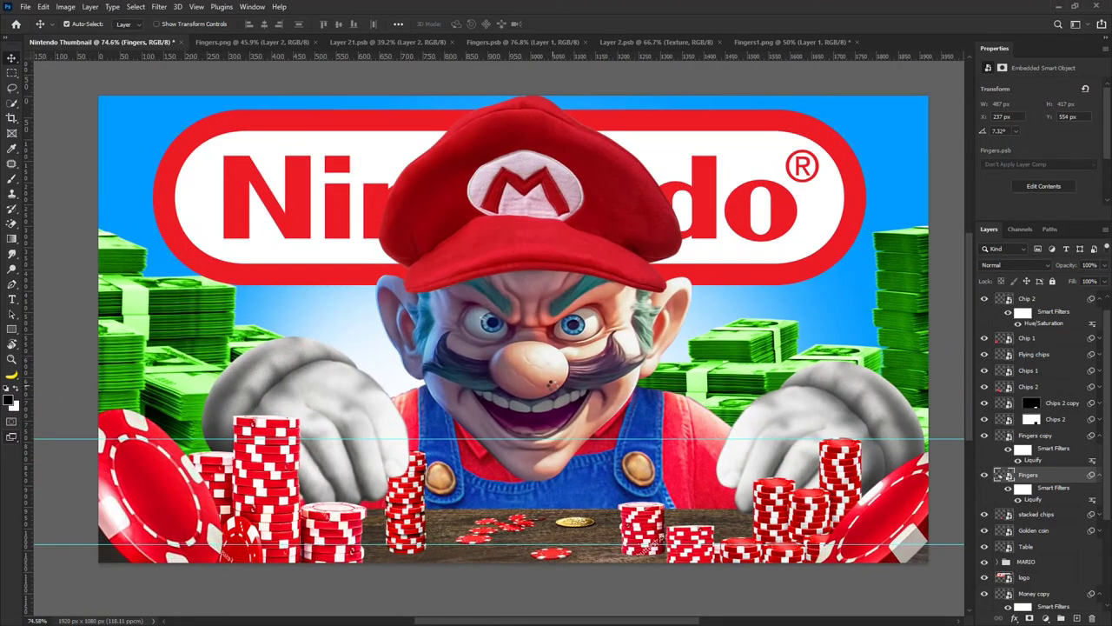
click(569, 311)
scroll(582, 332, down, 4)
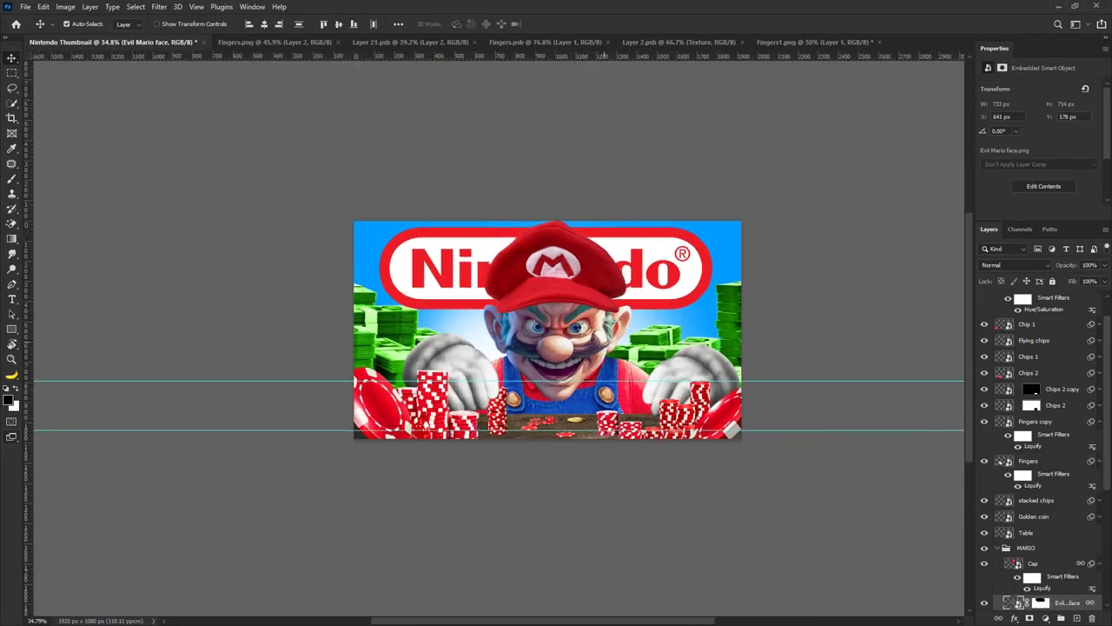
click(668, 354)
scroll(580, 295, down, 1)
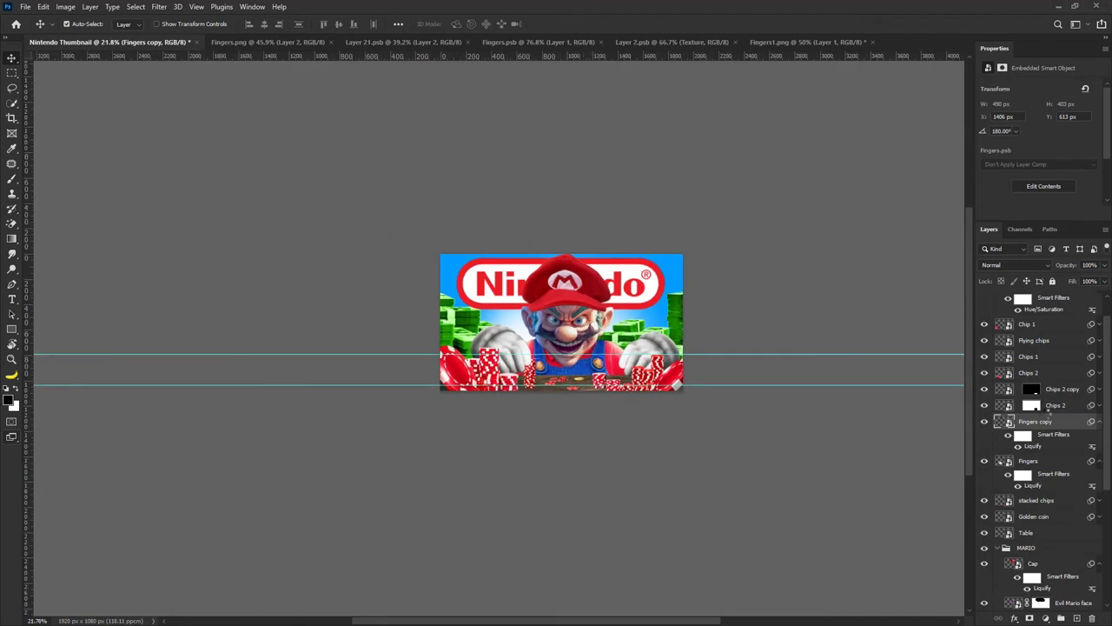
Narrow the MARIO group to 93.26% width and centre it between the two gloves.
click(629, 358)
click(998, 547)
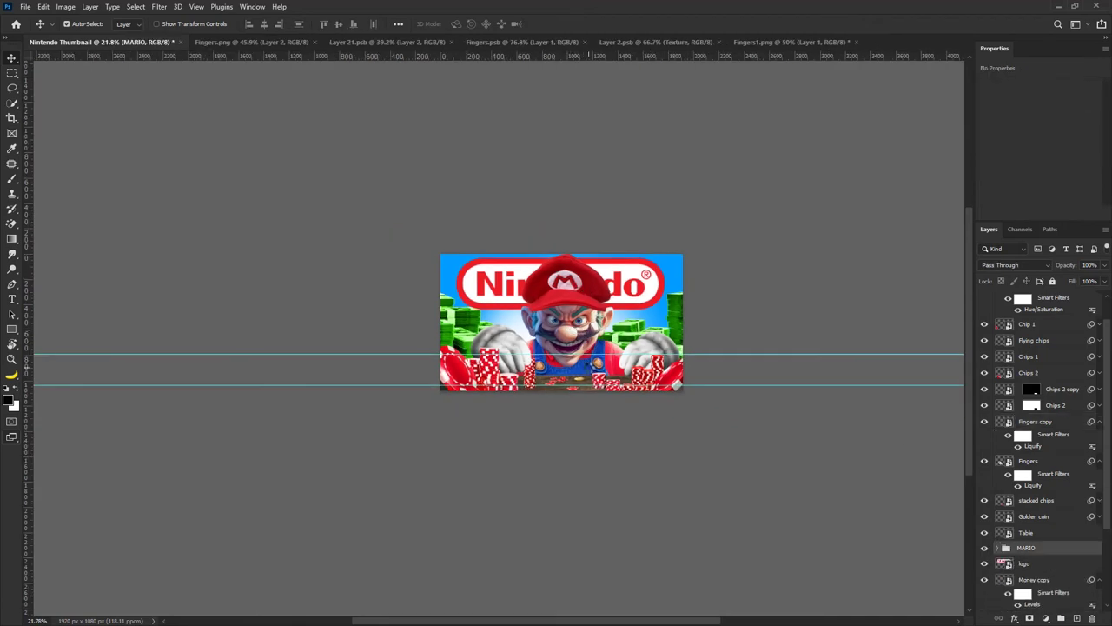
key(ctrl+t)
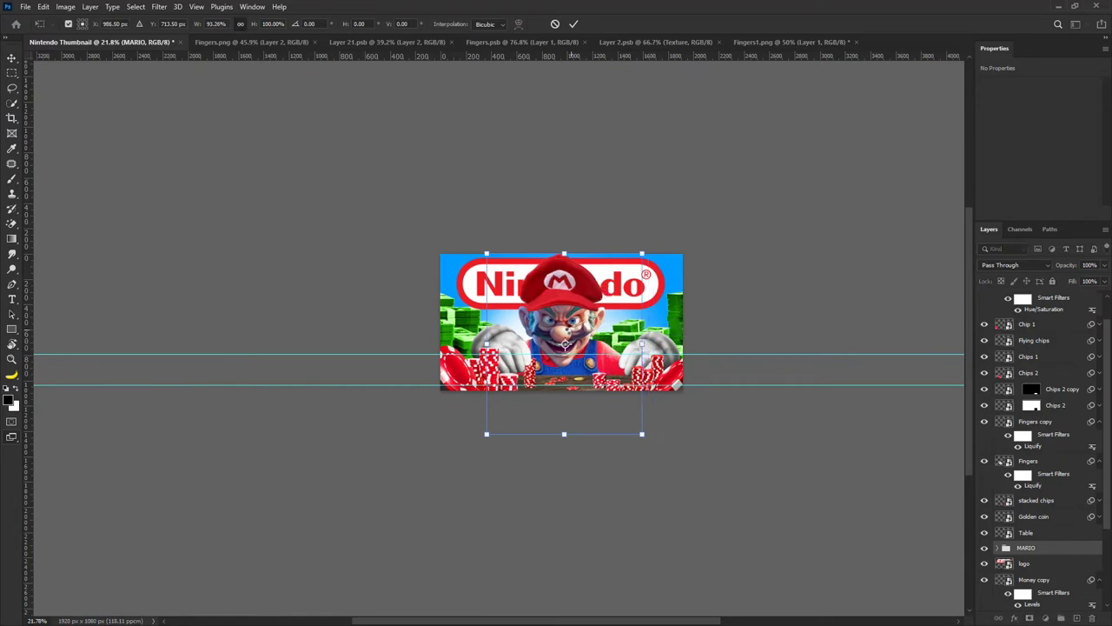
drag(575, 316, 582, 318)
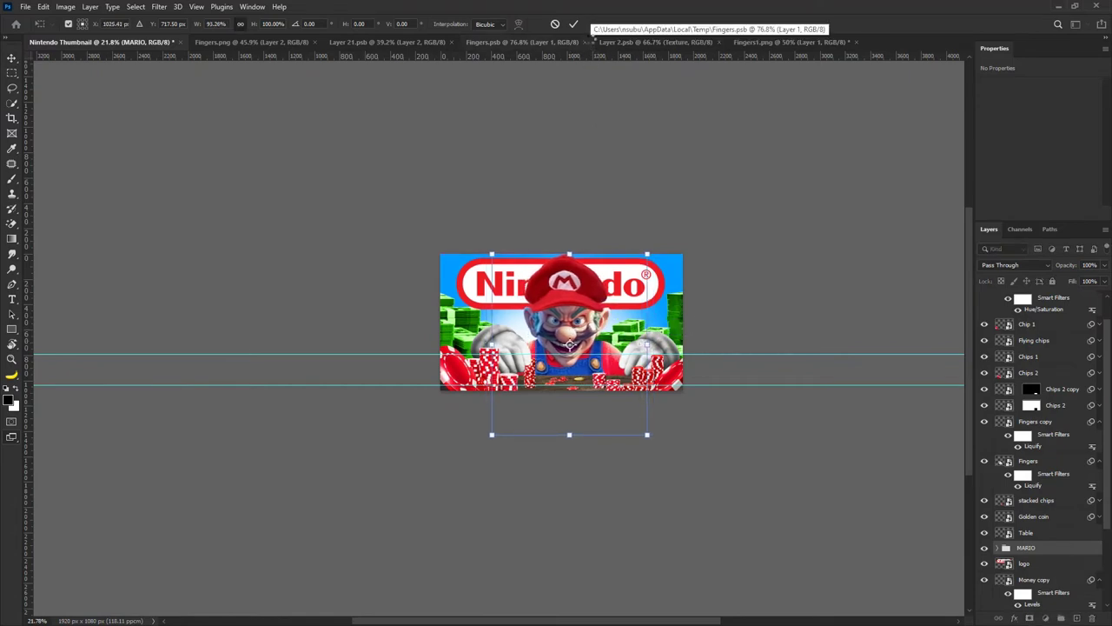
click(573, 23)
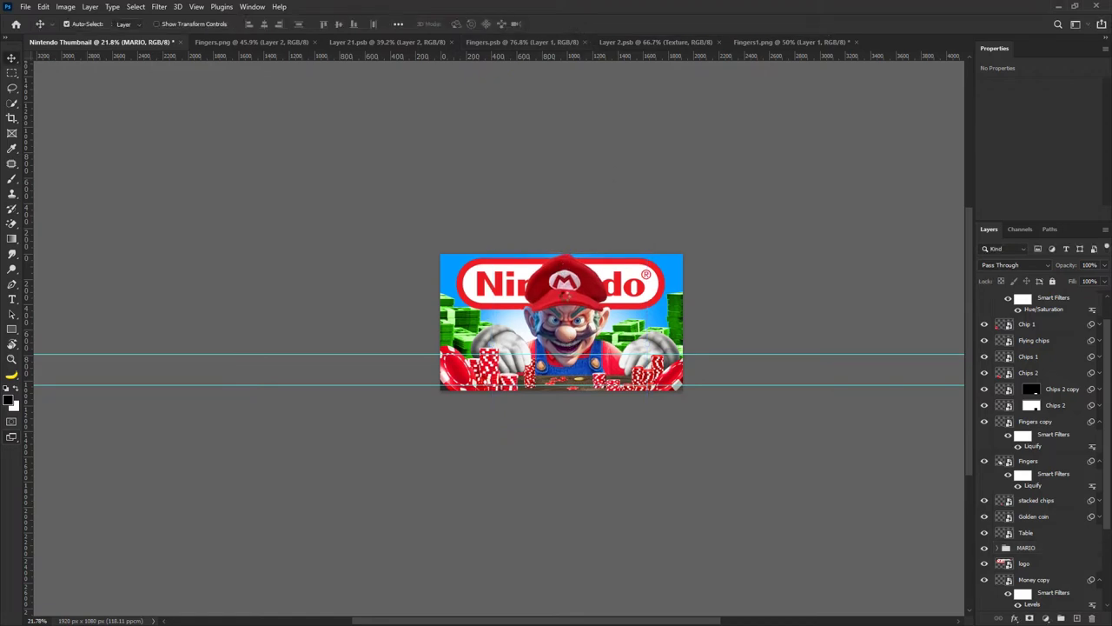
Convert the Fingers and Fingers copy layers, including their Liquify filters, into new smart objects.
scroll(569, 321, up, 3)
click(570, 268)
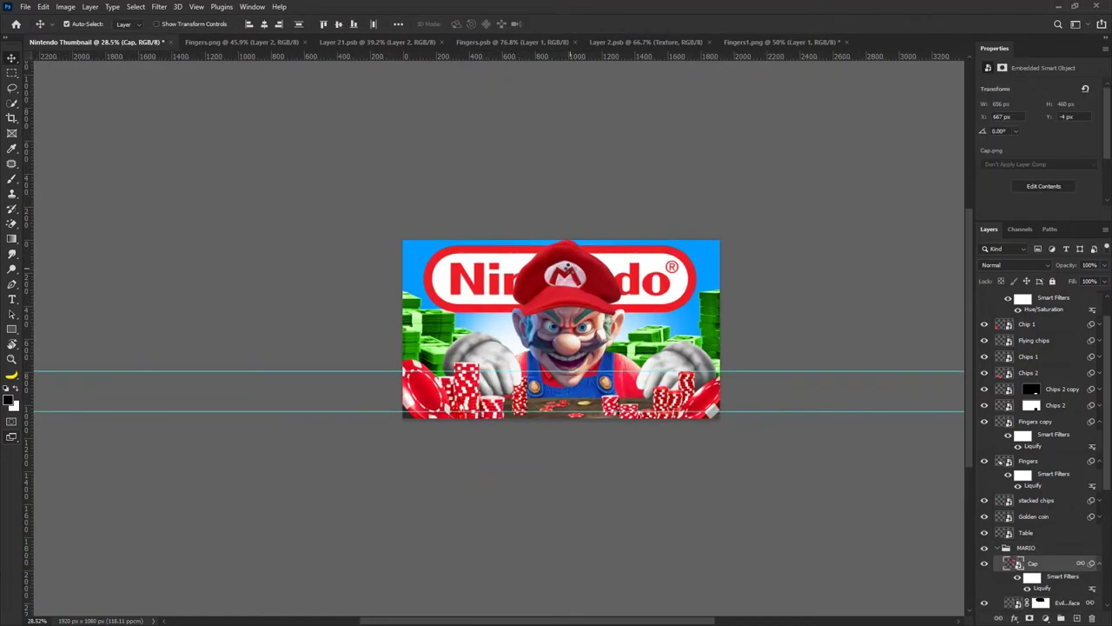
click(494, 358)
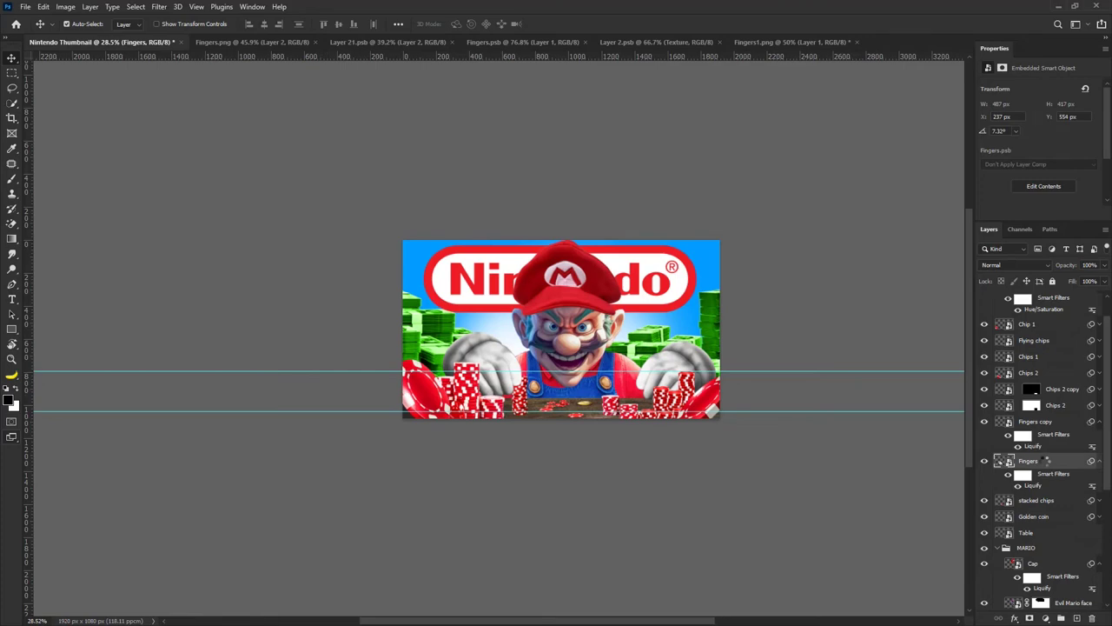
right_click(1047, 461)
click(951, 233)
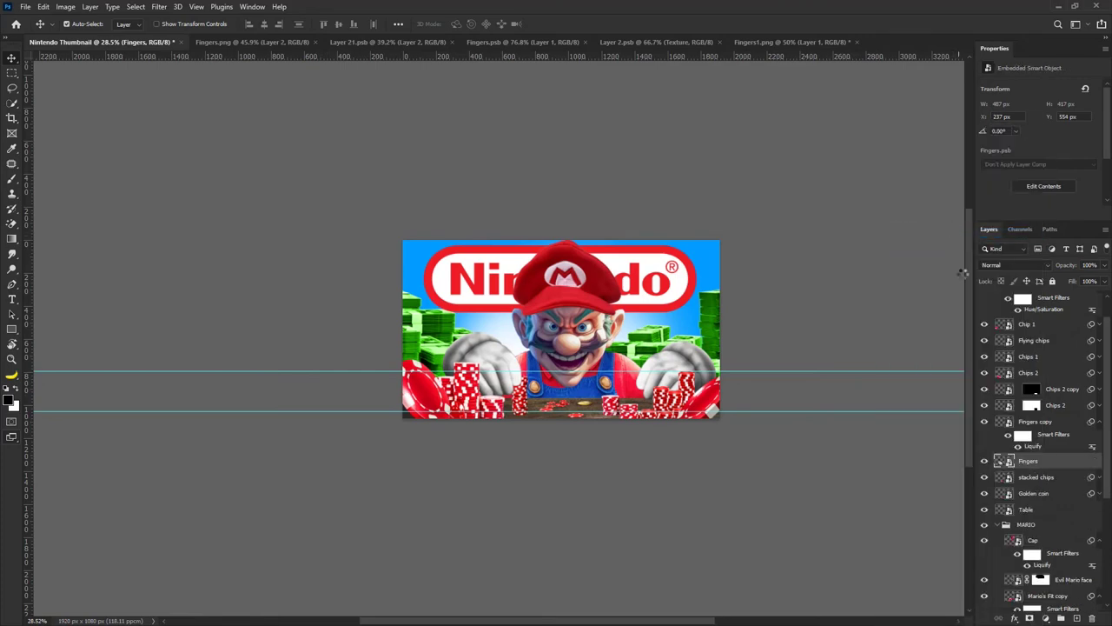
click(1043, 421)
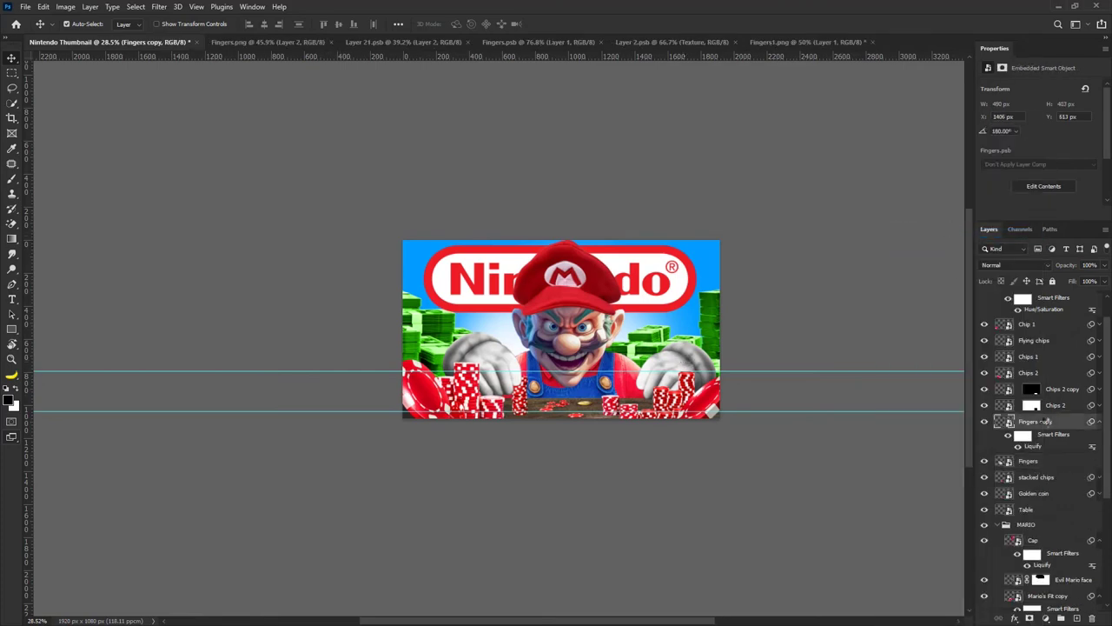
right_click(1047, 421)
click(952, 232)
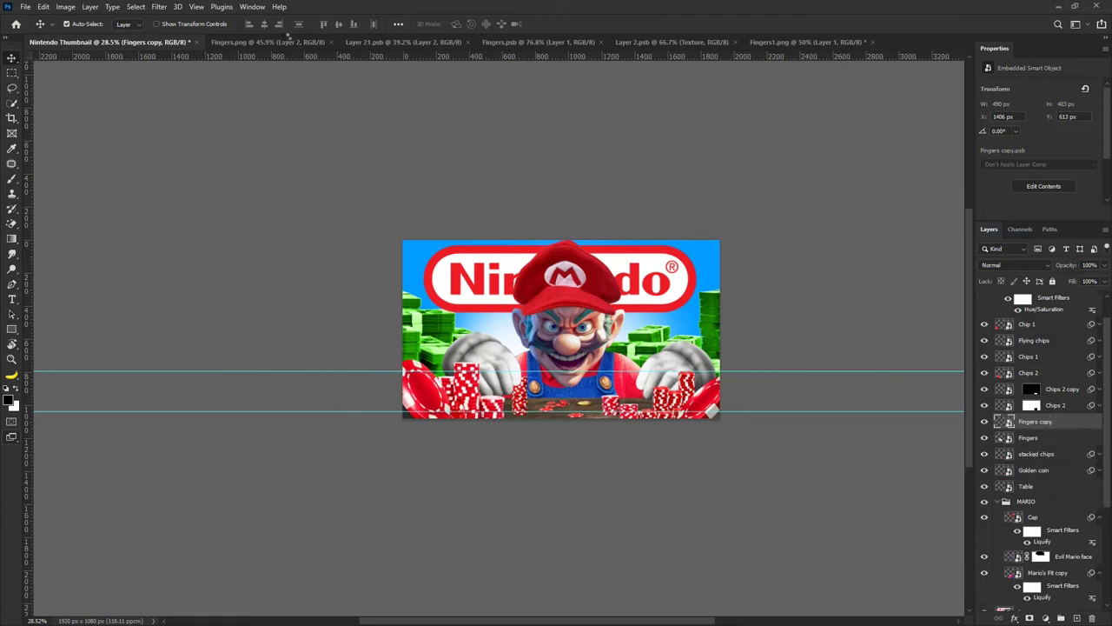
Start a Camera Raw filter on the Fingers copy layer and set Texture to +64 and Clarity to +36.
click(160, 6)
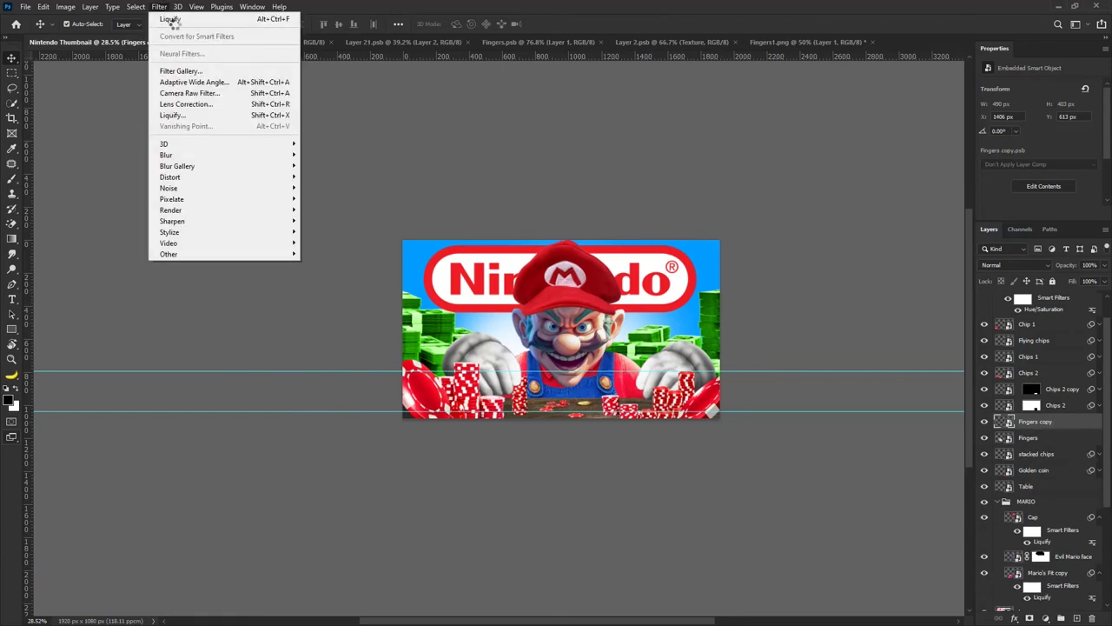
click(188, 93)
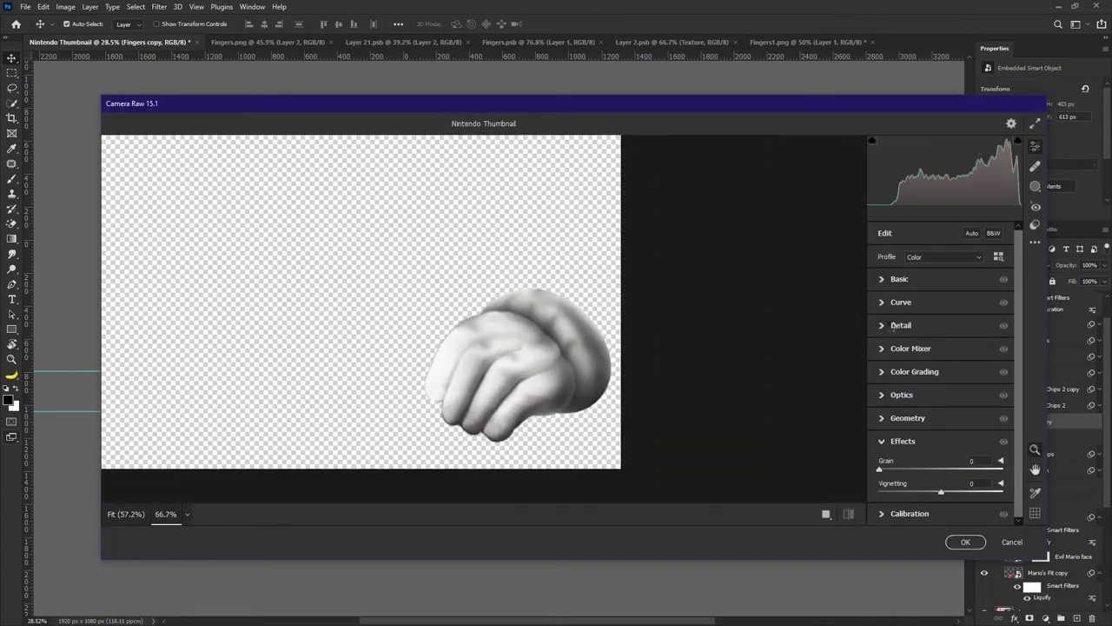
click(895, 325)
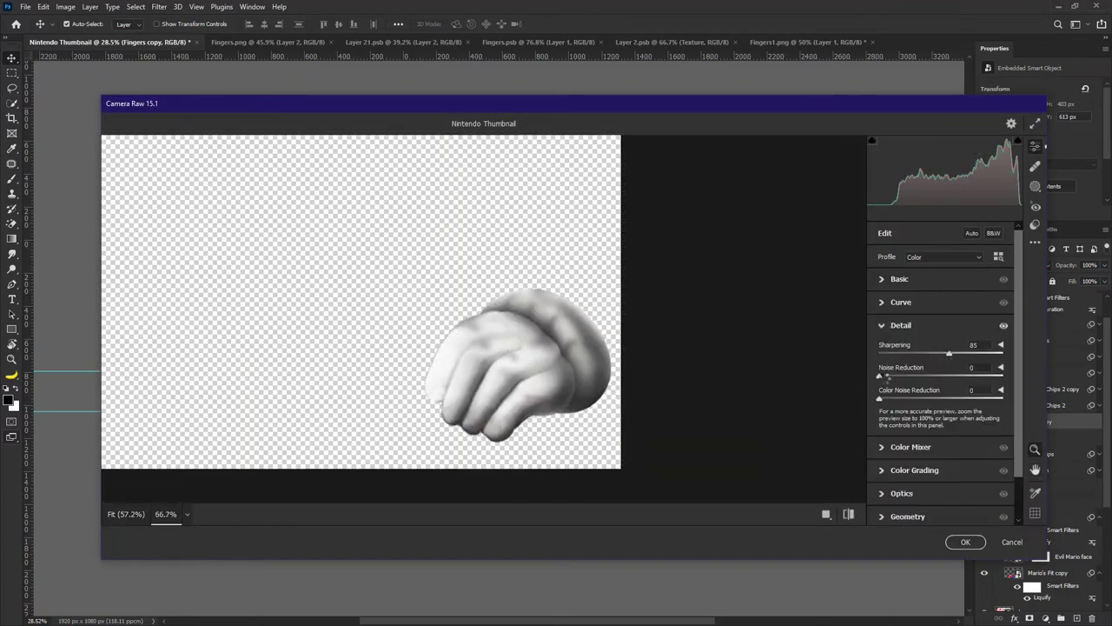
click(895, 278)
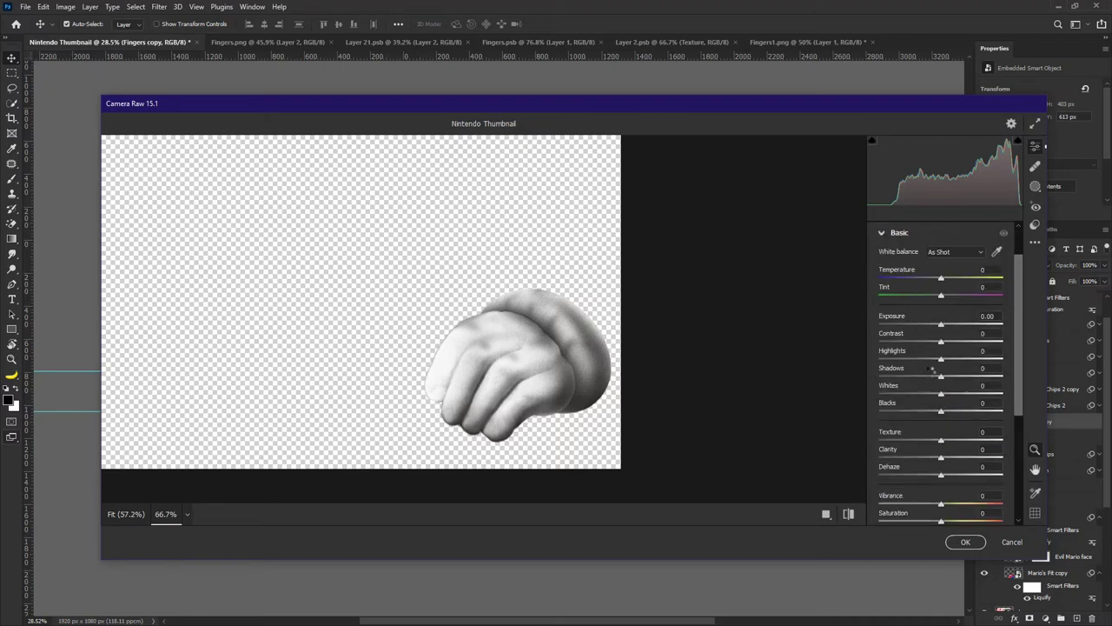
drag(942, 440, 964, 459)
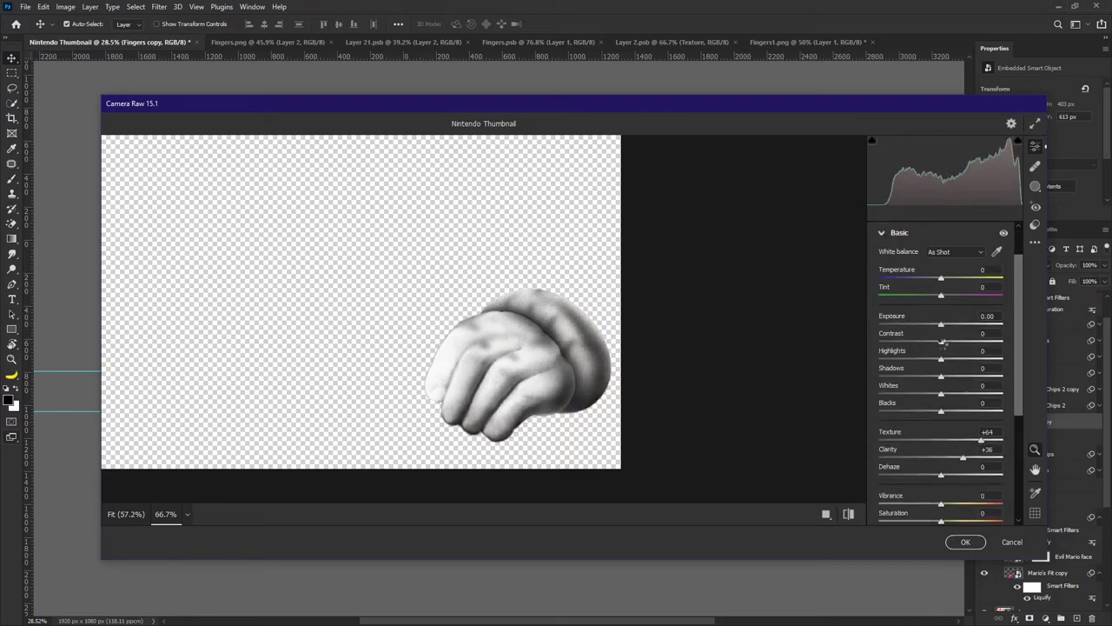
Set Shadows, Blacks and Contrast to +100, Whites to -59 and Exposure to +0.75, and apply the Camera Raw filter.
drag(943, 411, 1048, 421)
drag(943, 393, 1006, 378)
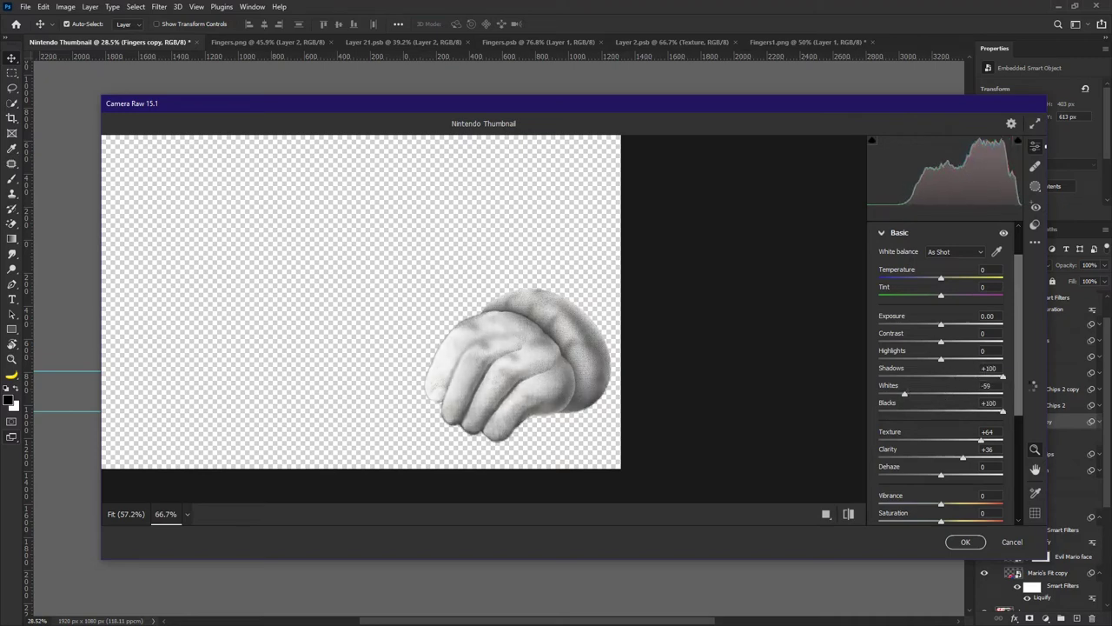
drag(945, 342, 1010, 342)
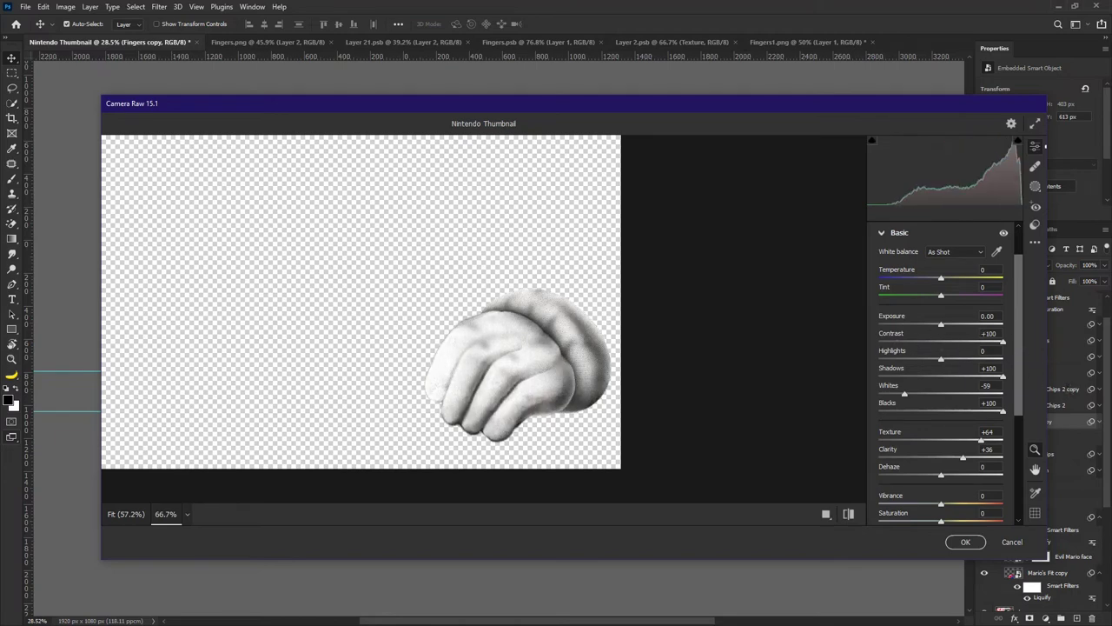
drag(942, 323, 951, 323)
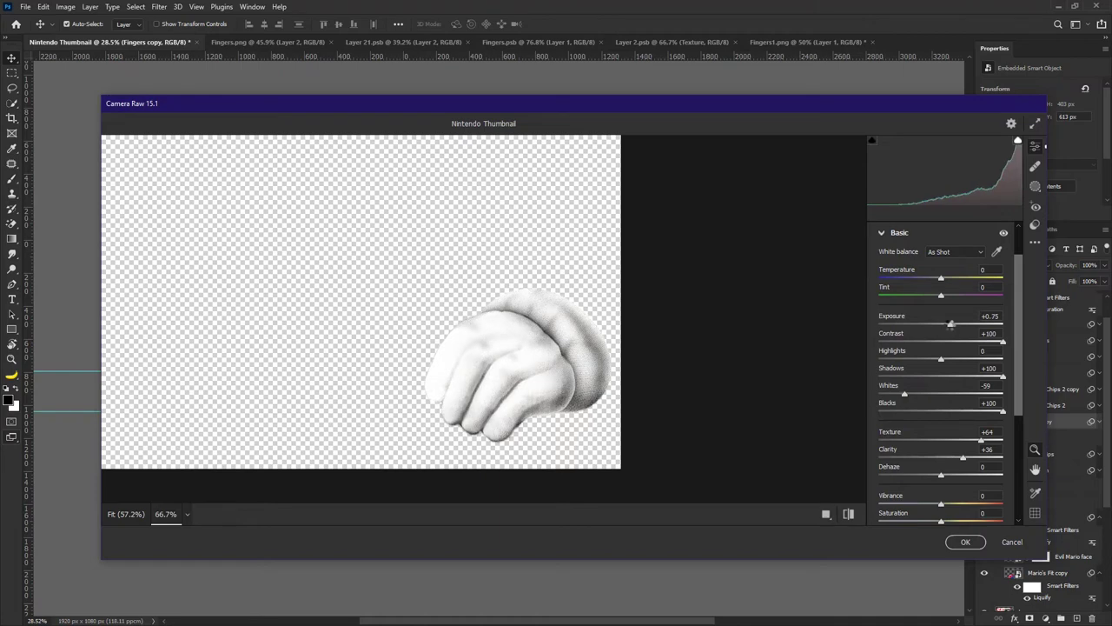
click(964, 541)
Rotate the Fingers copy glove by -1.84° and move it towards Mario to about X 1348, Y 631 px.
scroll(682, 355, up, 3)
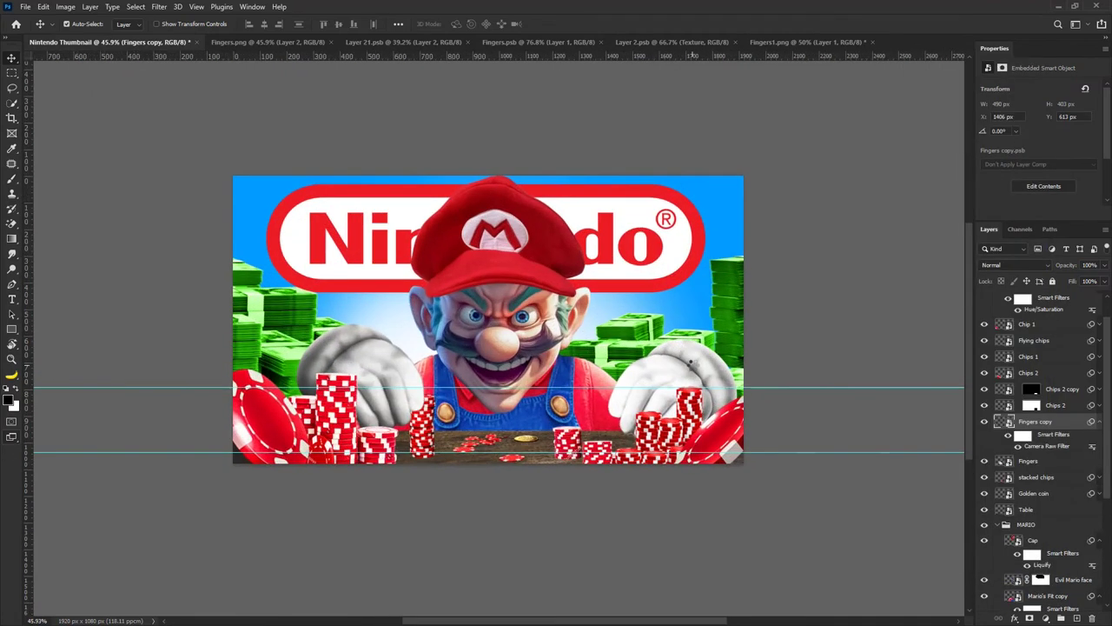
drag(679, 362, 678, 362)
key(ctrl+t)
drag(784, 343, 785, 332)
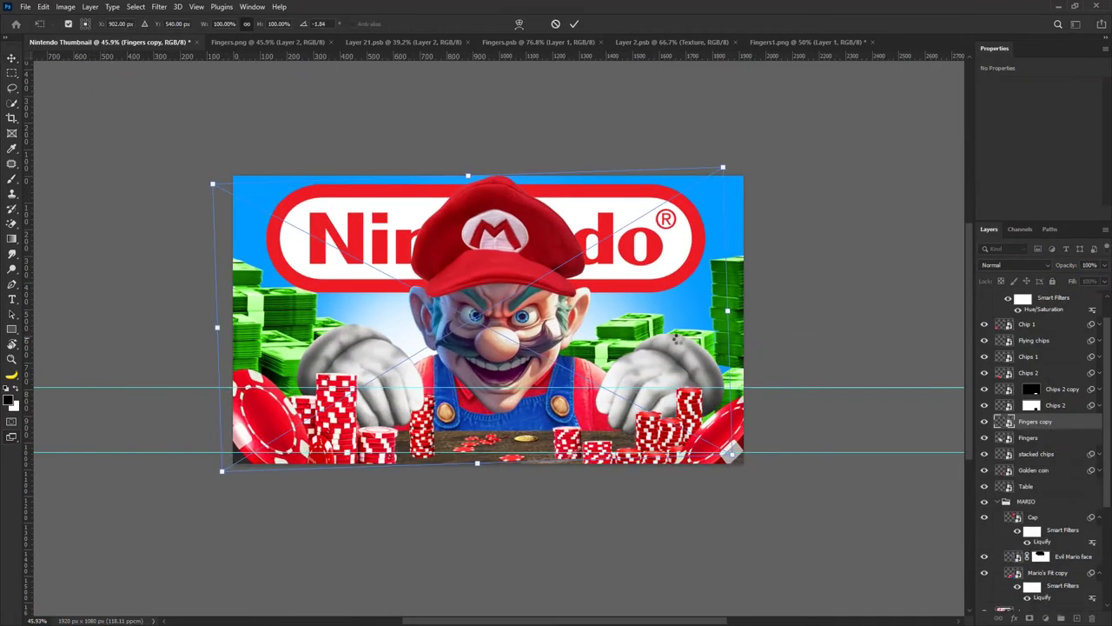
drag(663, 335, 665, 345)
click(576, 24)
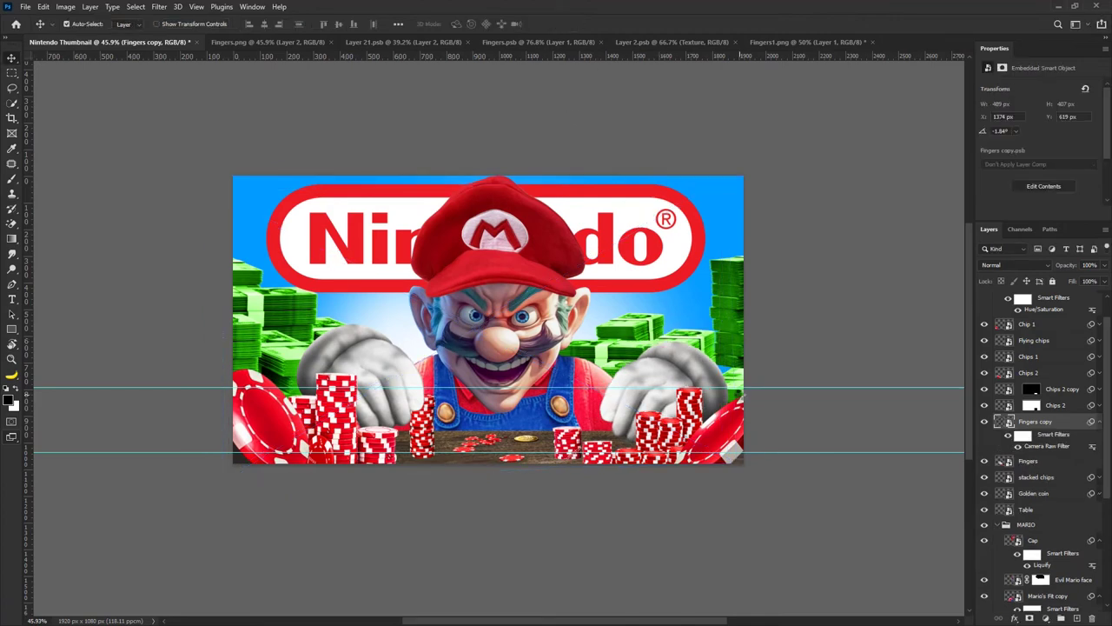
scroll(677, 353, down, 3)
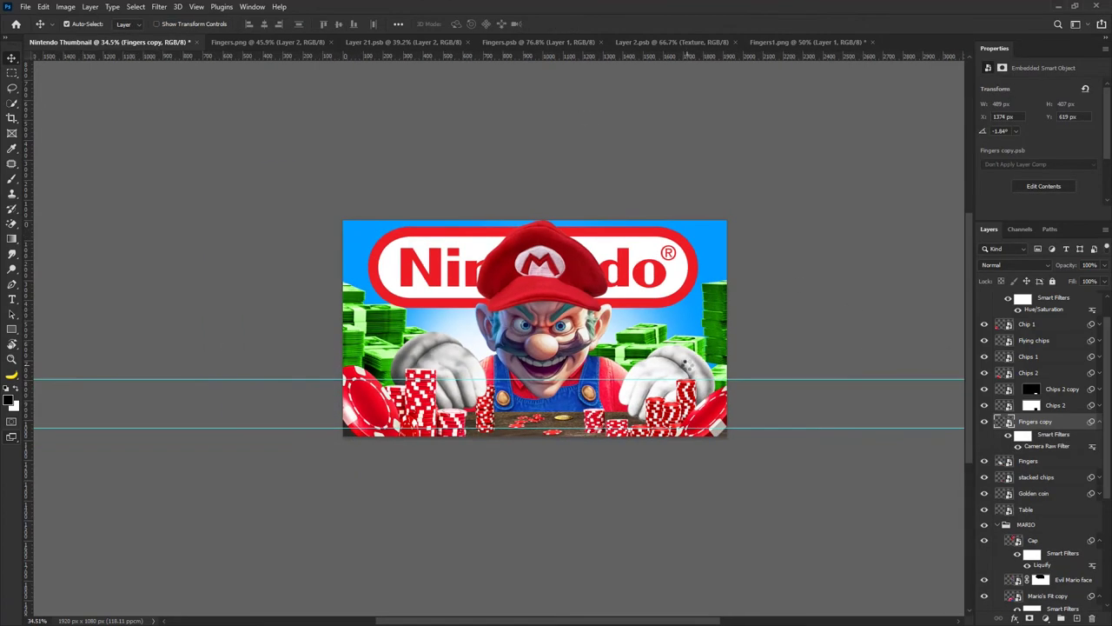
drag(685, 364, 679, 367)
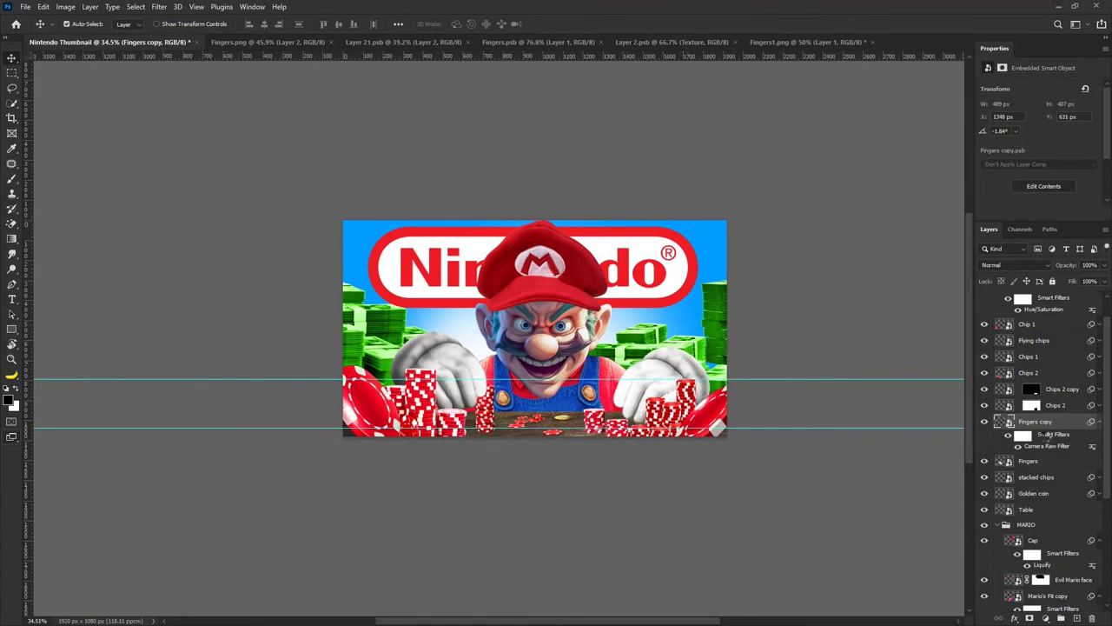
Copy the Fingers copy layer's Camera Raw filter to the Fingers layer and shift that glove to about X 246, Y 570 px.
click(456, 361)
drag(1053, 434, 1052, 461)
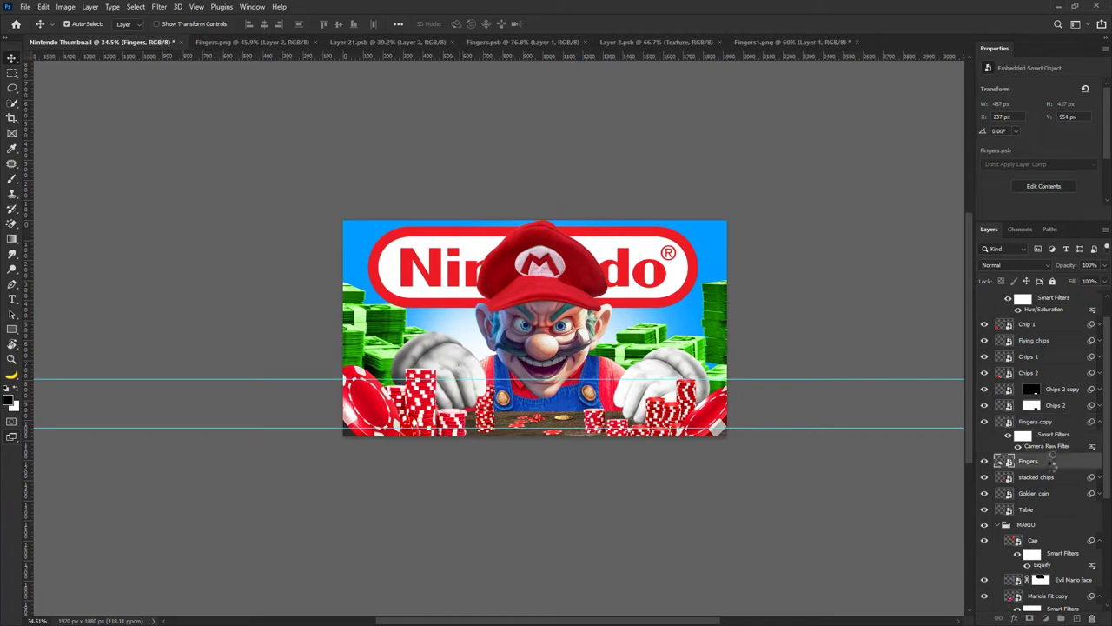
key(alt+bracketright)
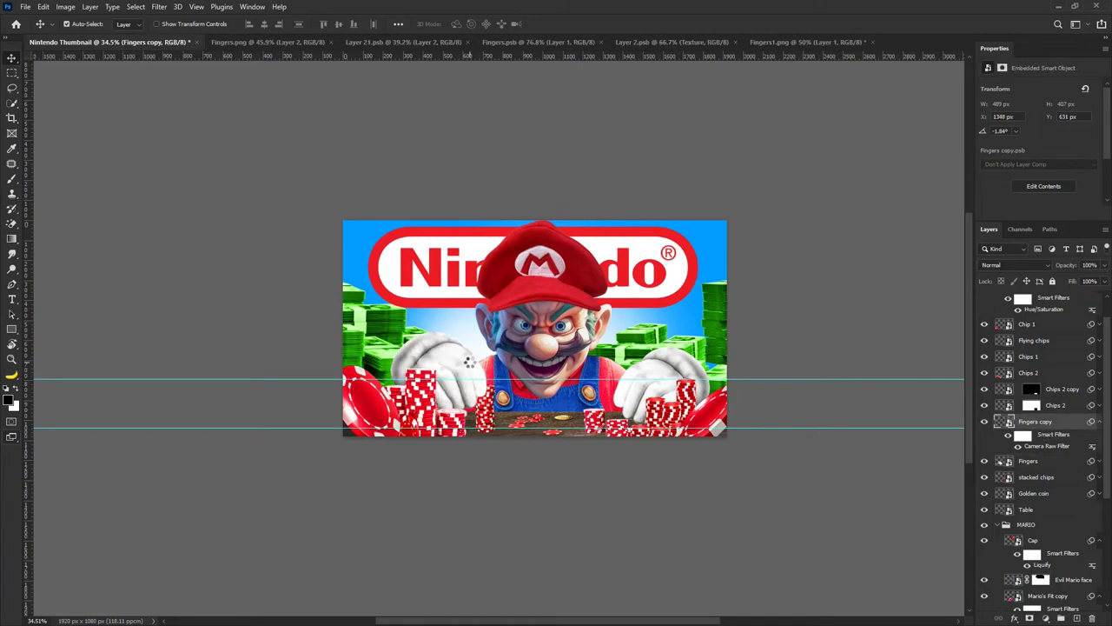
key(alt+bracketleft)
scroll(478, 328, down, 1)
scroll(555, 310, up, 1)
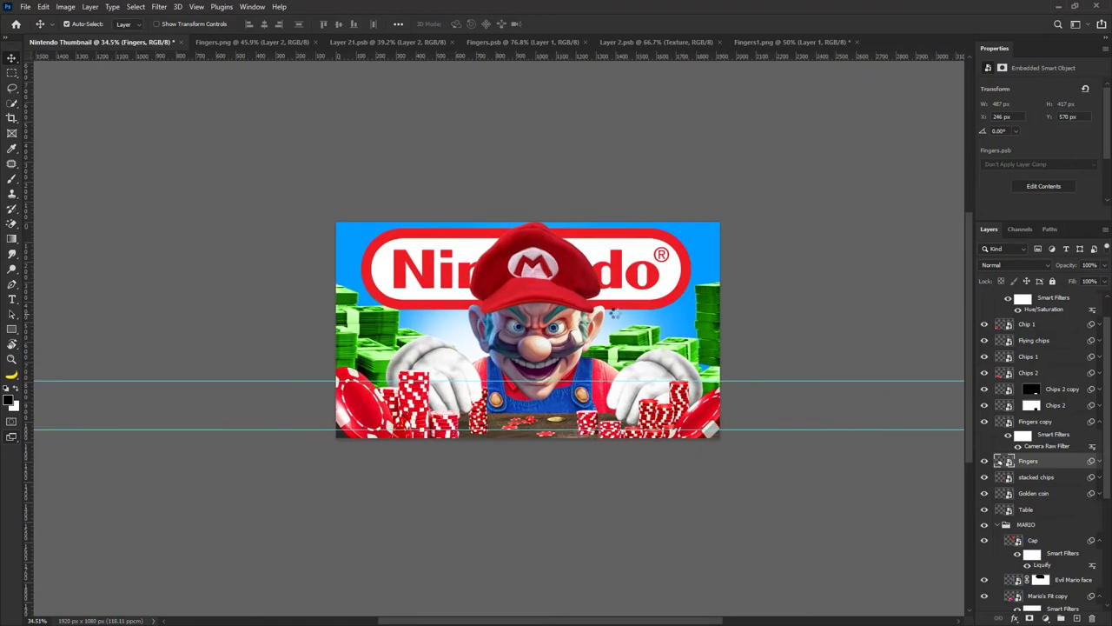
click(505, 280)
scroll(505, 280, up, 1)
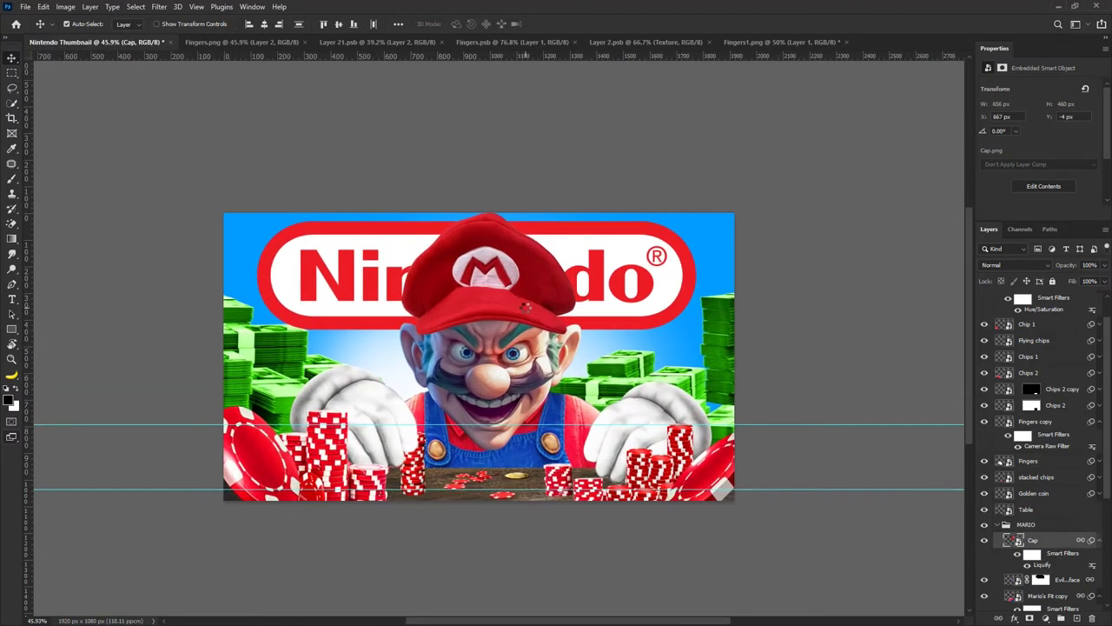
key(alt+bracketleft)
scroll(1043, 548, down, 1)
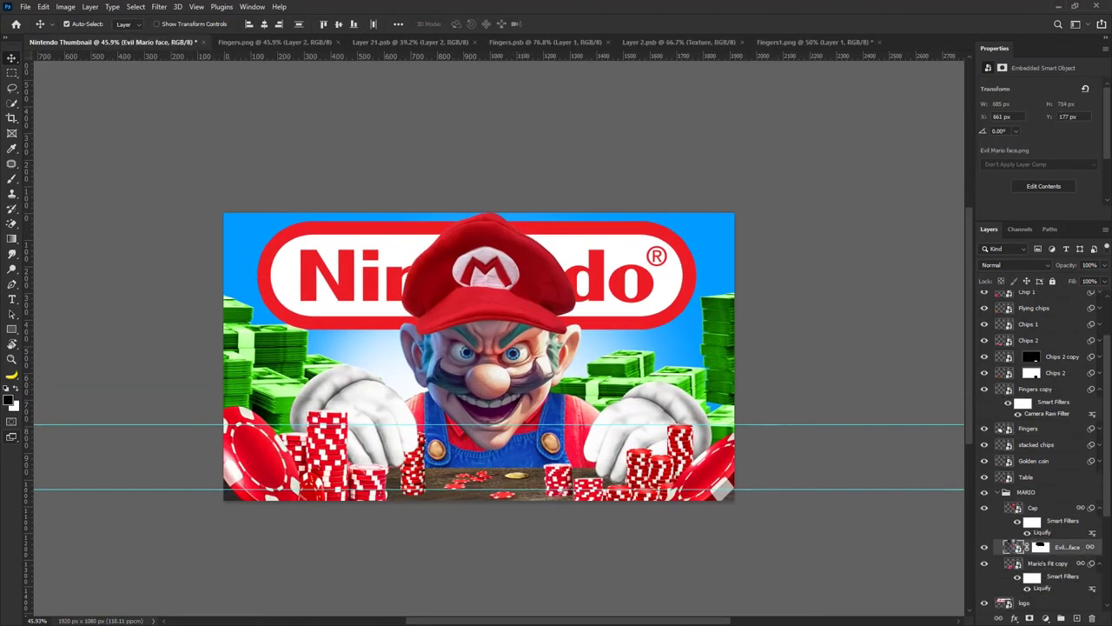
click(161, 7)
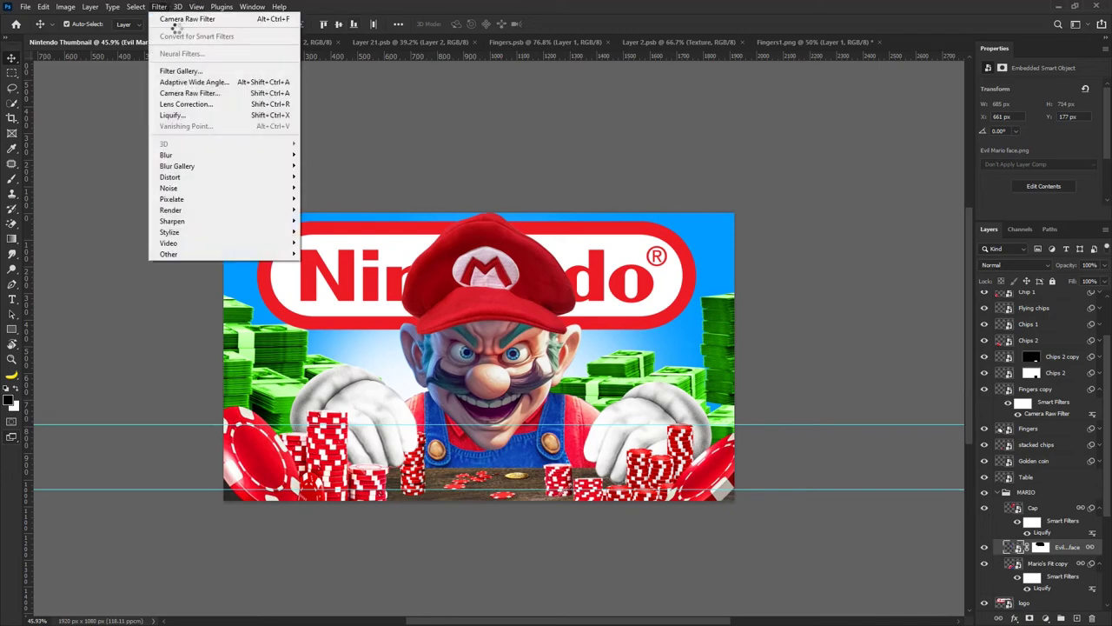
click(177, 22)
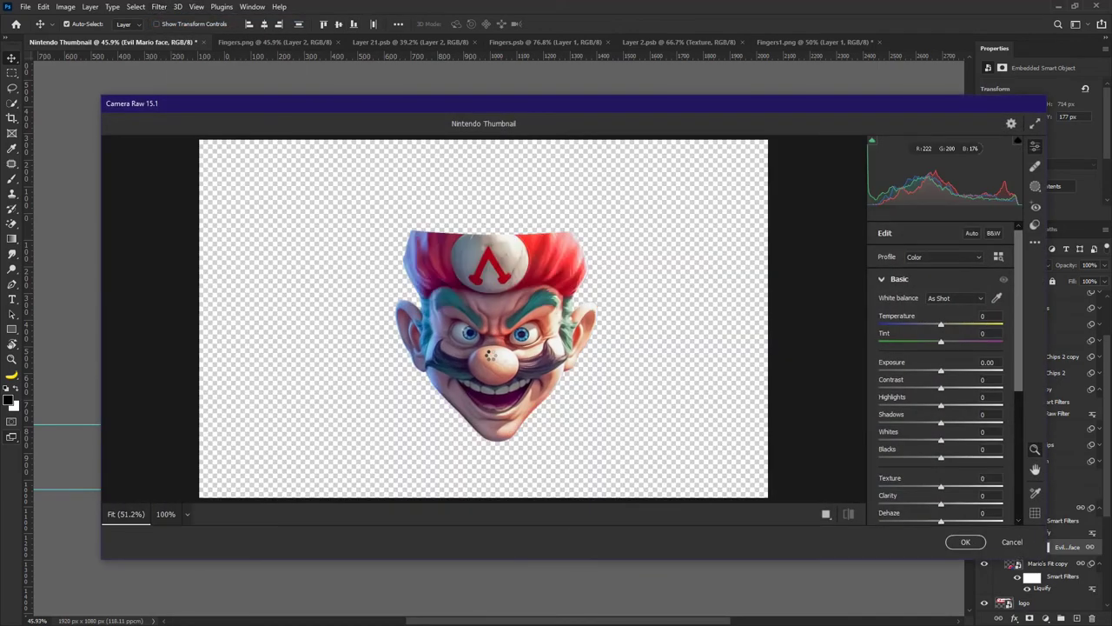
click(1013, 542)
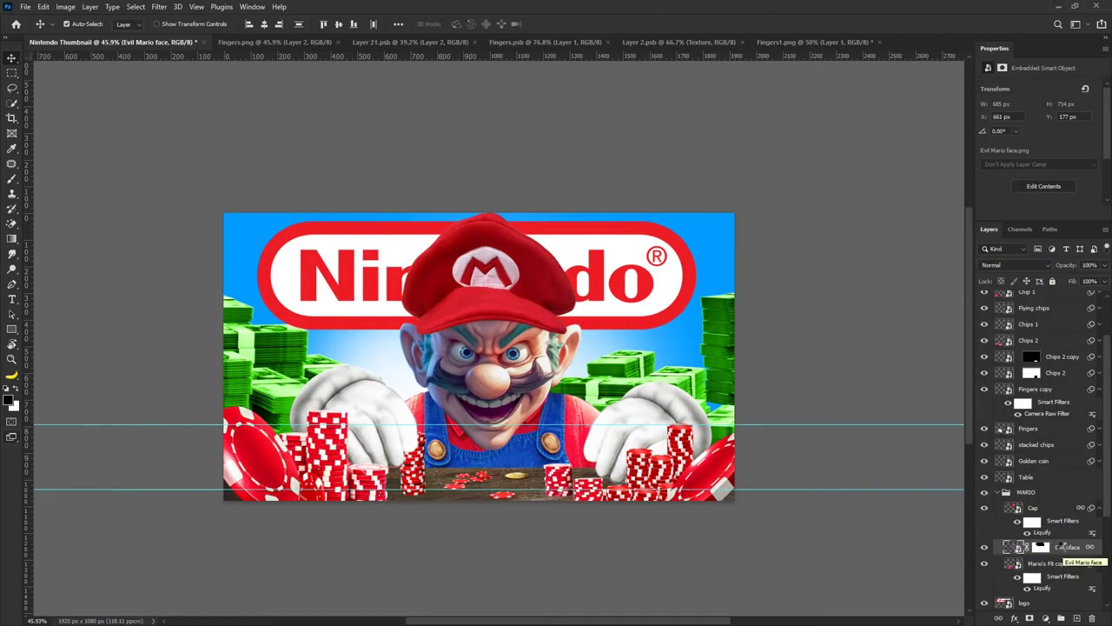
Try a clipped Hue/Saturation adjustment with Saturation -75 on the Evil Mario face layer, and delete it.
scroll(502, 362, up, 6)
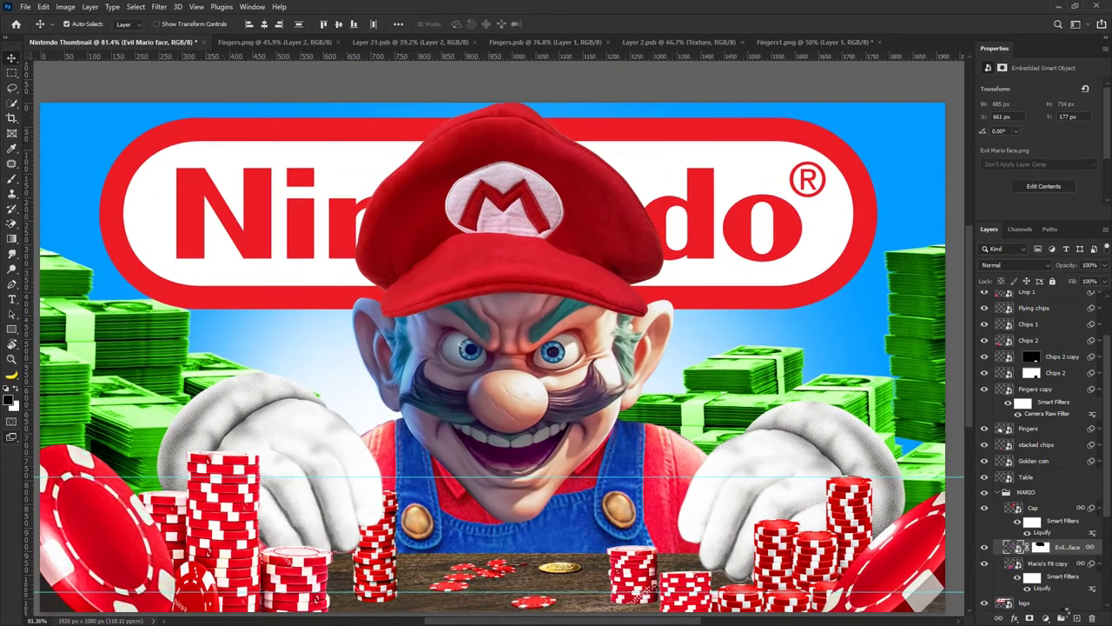
click(1046, 618)
click(1043, 500)
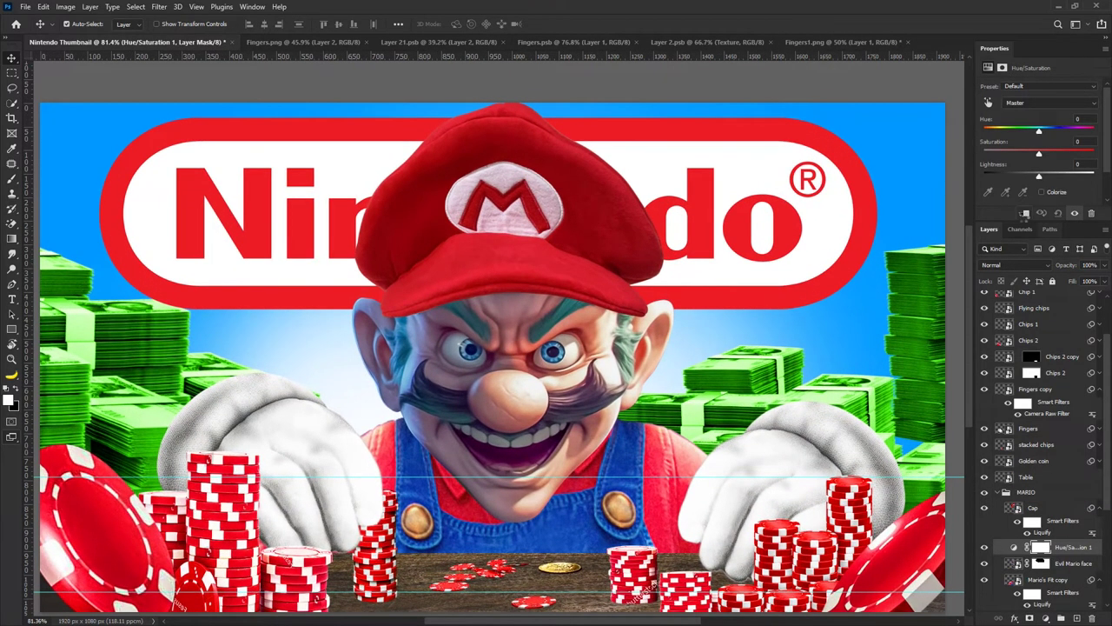
click(1025, 213)
mouse_move(1038, 153)
mouse_down()
mouse_move(998, 153)
mouse_move(1040, 175)
mouse_up()
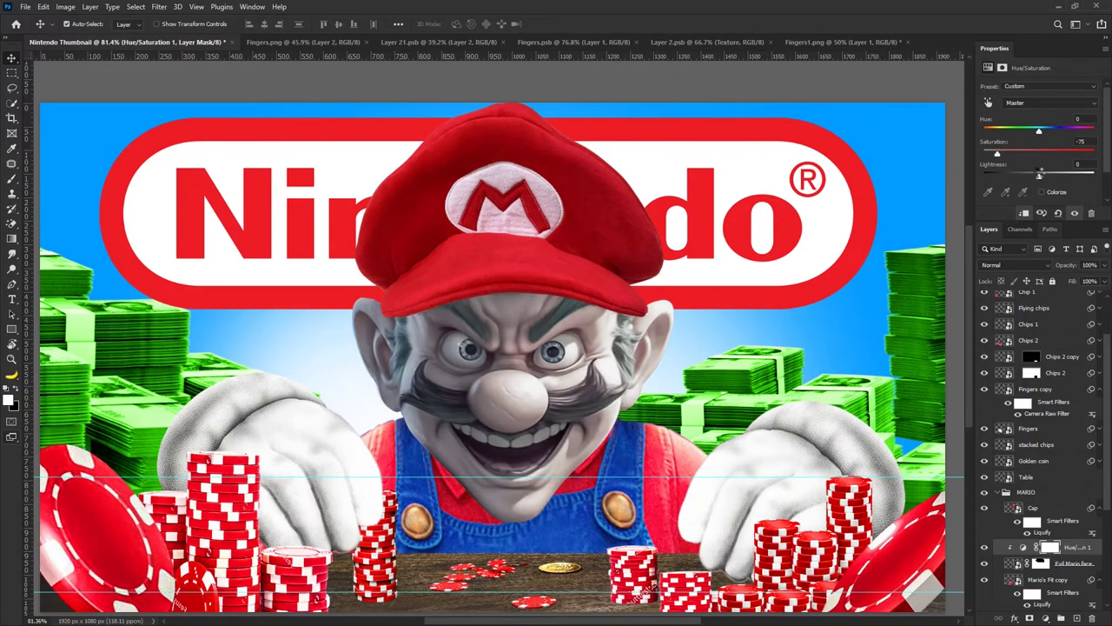
key(Delete)
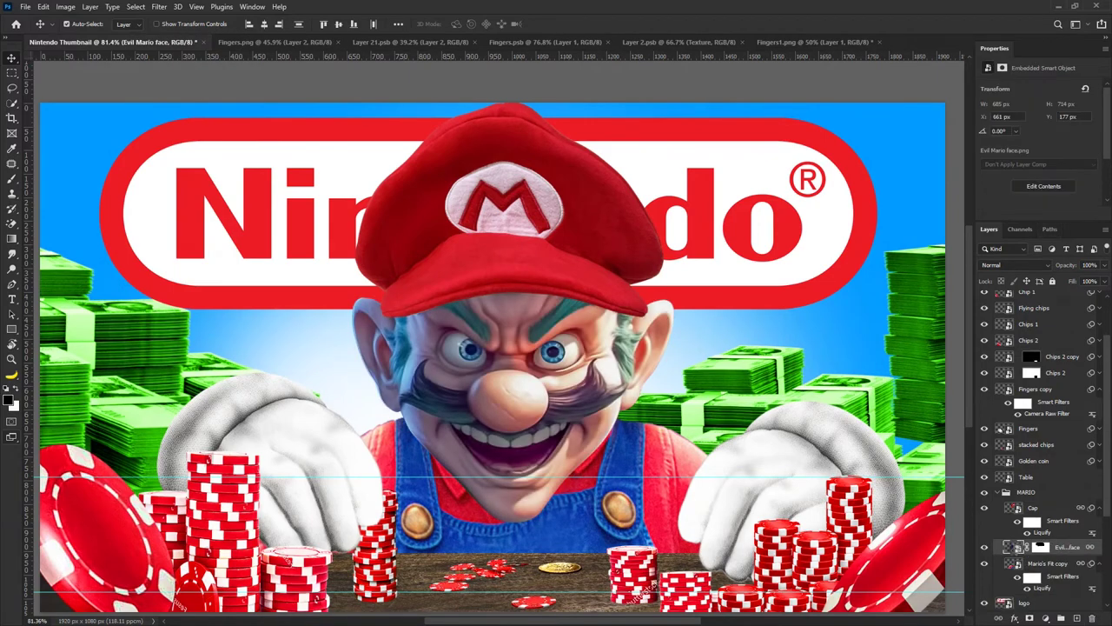
Convert the masked Evil Mario face layer into a smart object.
right_click(1059, 547)
click(1025, 152)
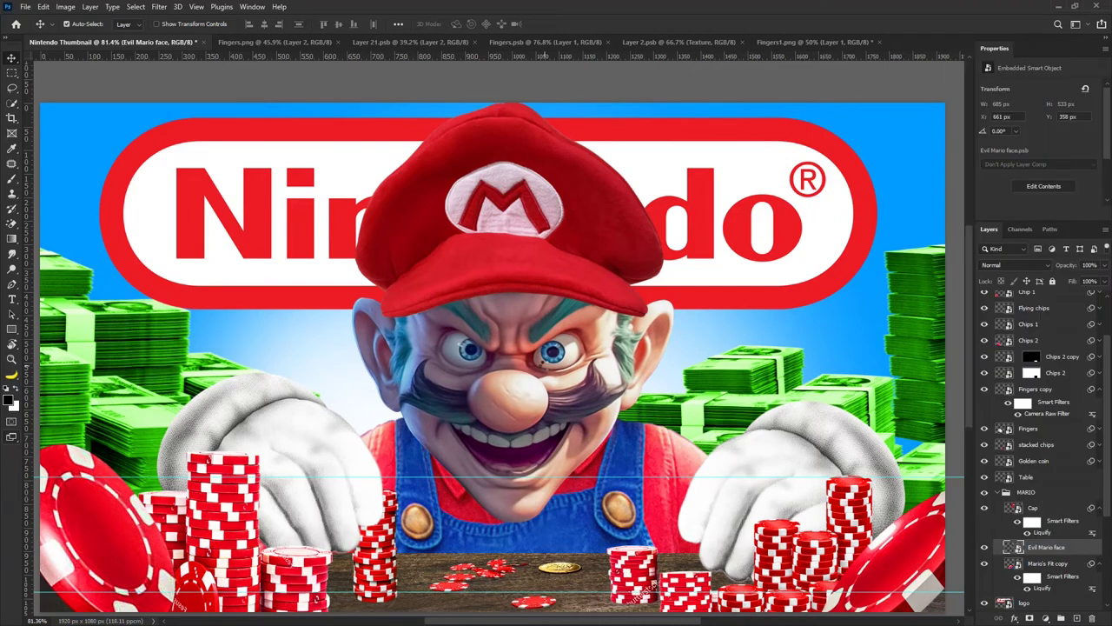
scroll(544, 361, down, 3)
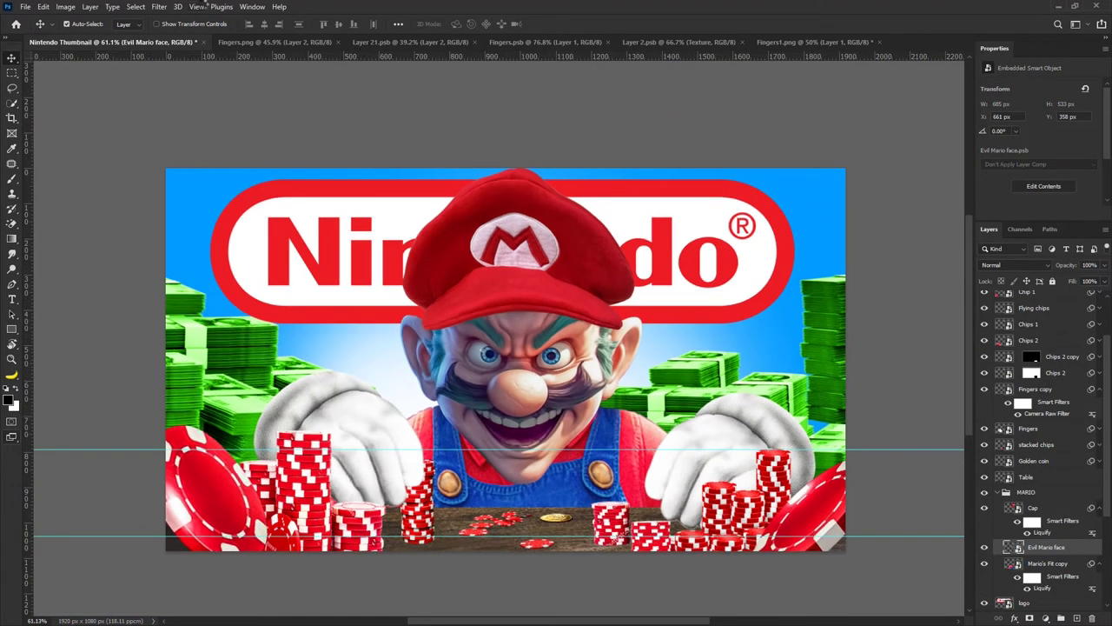
Start a Camera Raw filter on the Evil Mario face and set the Color Mixer saturation of Blues and Aquas to -100.
click(161, 6)
click(278, 123)
scroll(392, 371, up, 2)
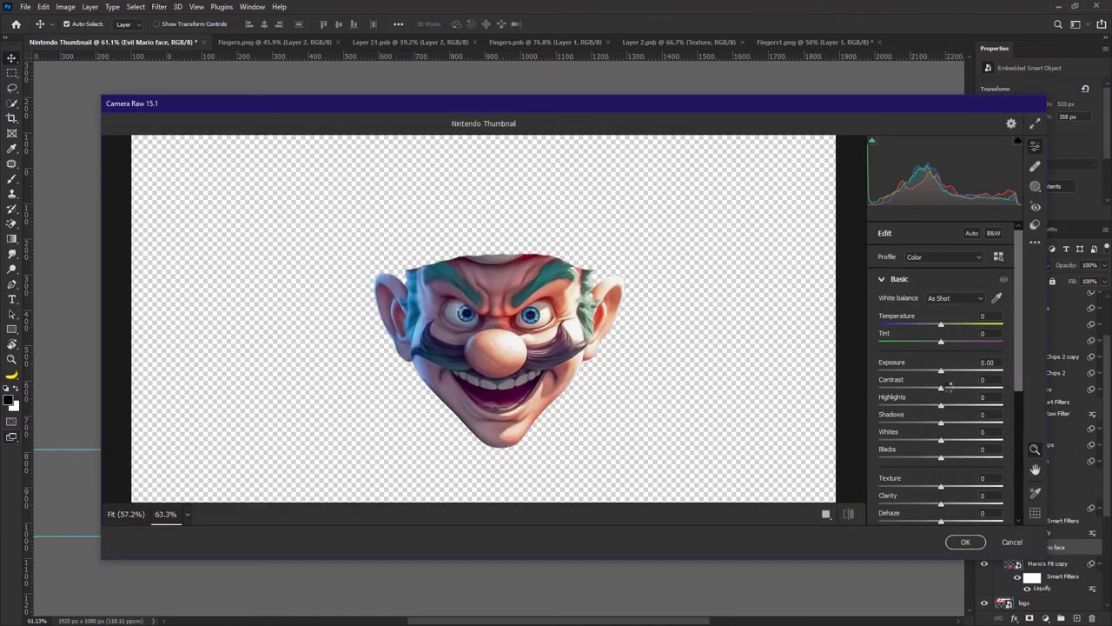
drag(1022, 387, 1024, 412)
scroll(1023, 412, down, 4)
click(883, 429)
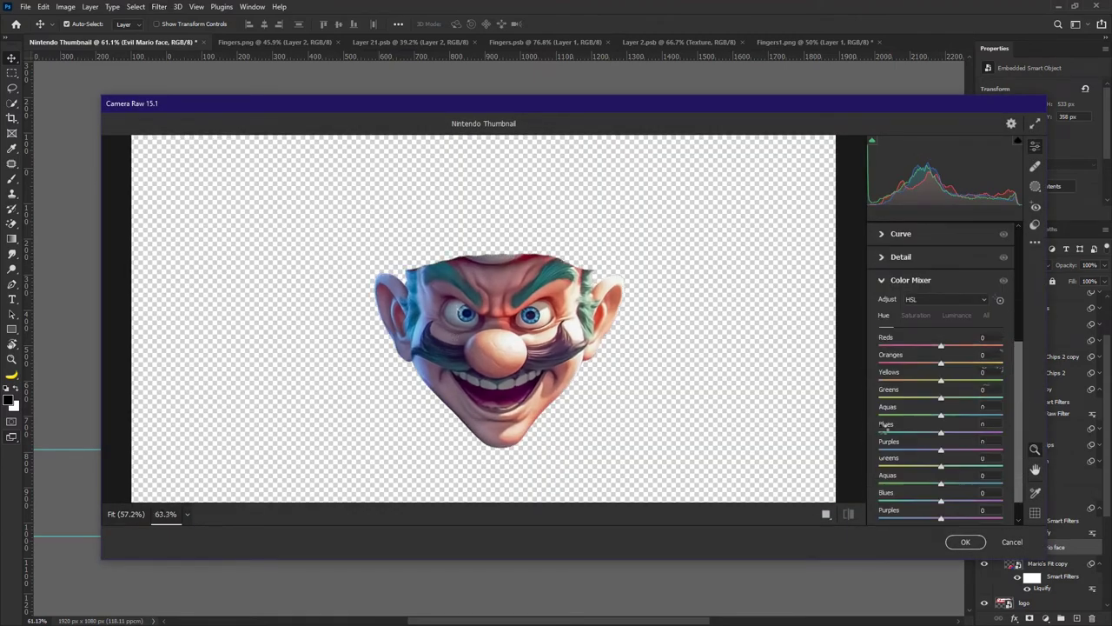
click(920, 316)
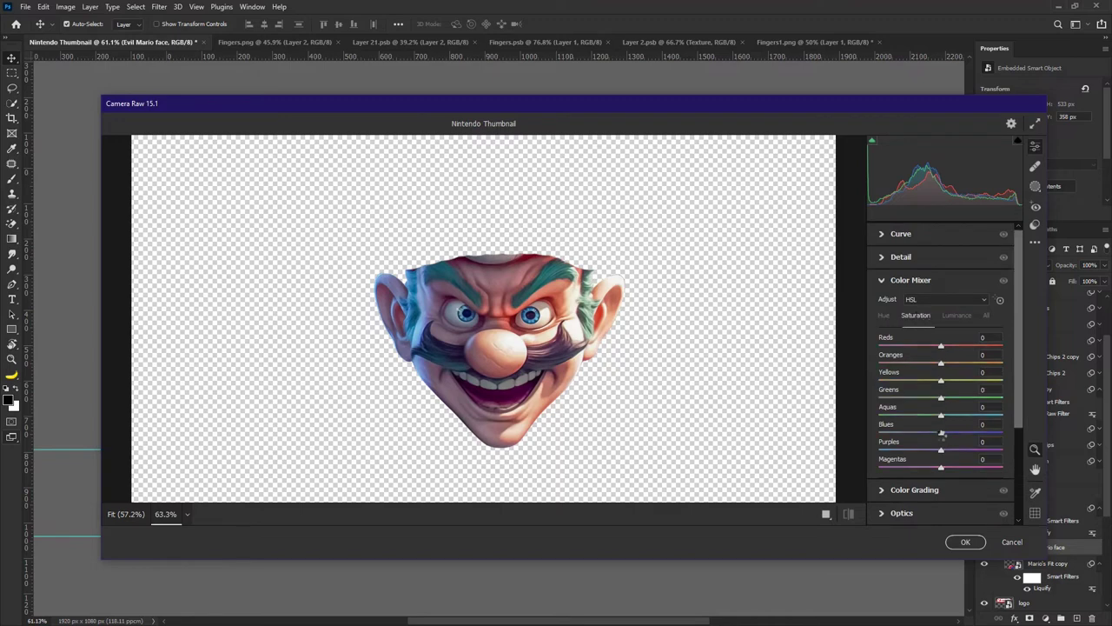
drag(942, 433, 809, 432)
drag(941, 416, 847, 421)
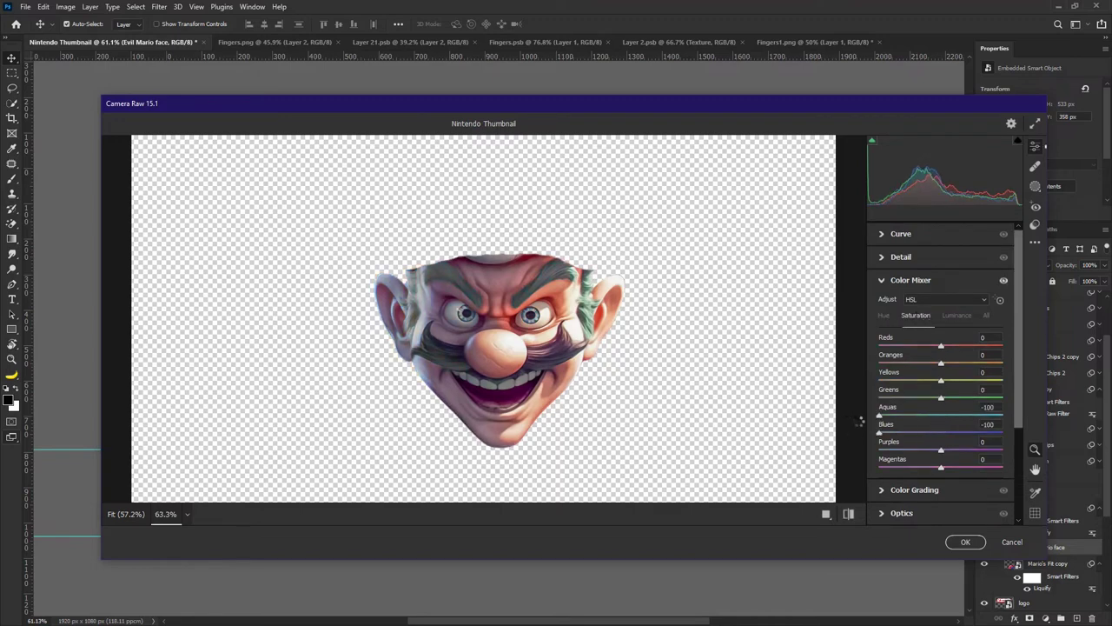
Set the Color Mixer saturation to Reds +21, Oranges +32 and Greens 0, and shift the Reds and Oranges hues.
drag(940, 345, 961, 361)
drag(942, 398, 820, 393)
double_click(942, 393)
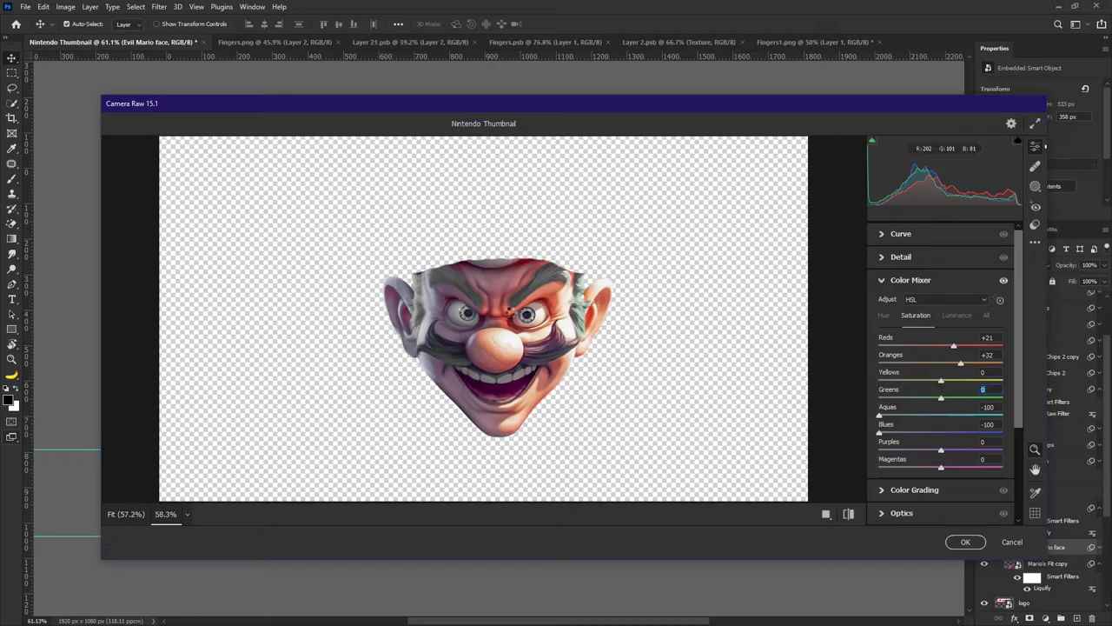
click(888, 318)
drag(941, 346, 955, 364)
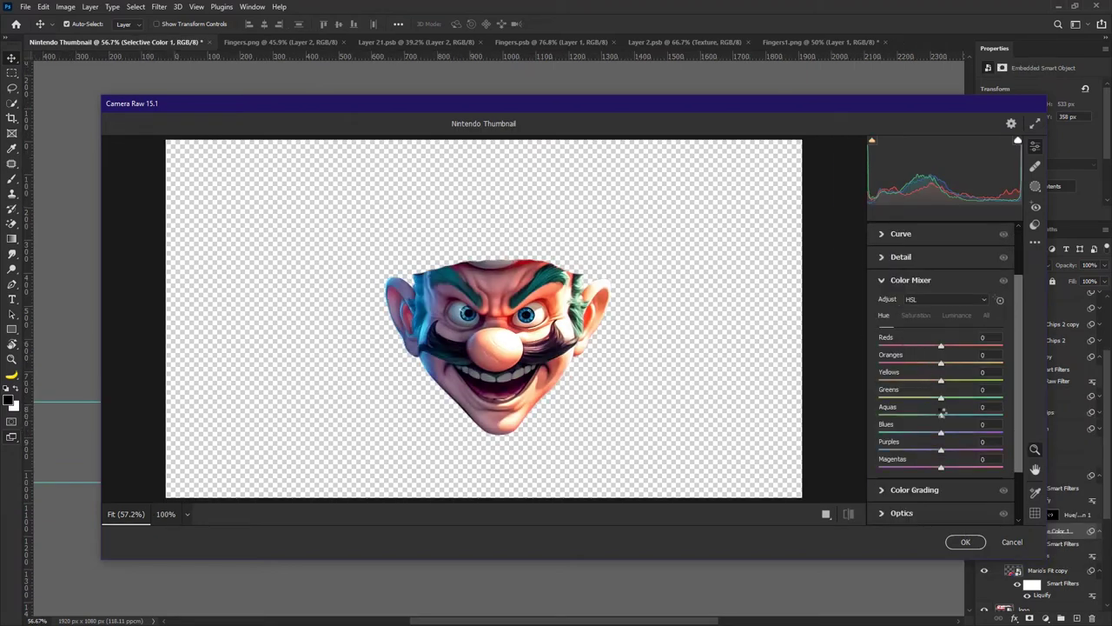
Set the face's Color Mixer saturation of Aquas to -100, trying and undoing a Blues desaturation.
drag(942, 413, 880, 415)
click(915, 314)
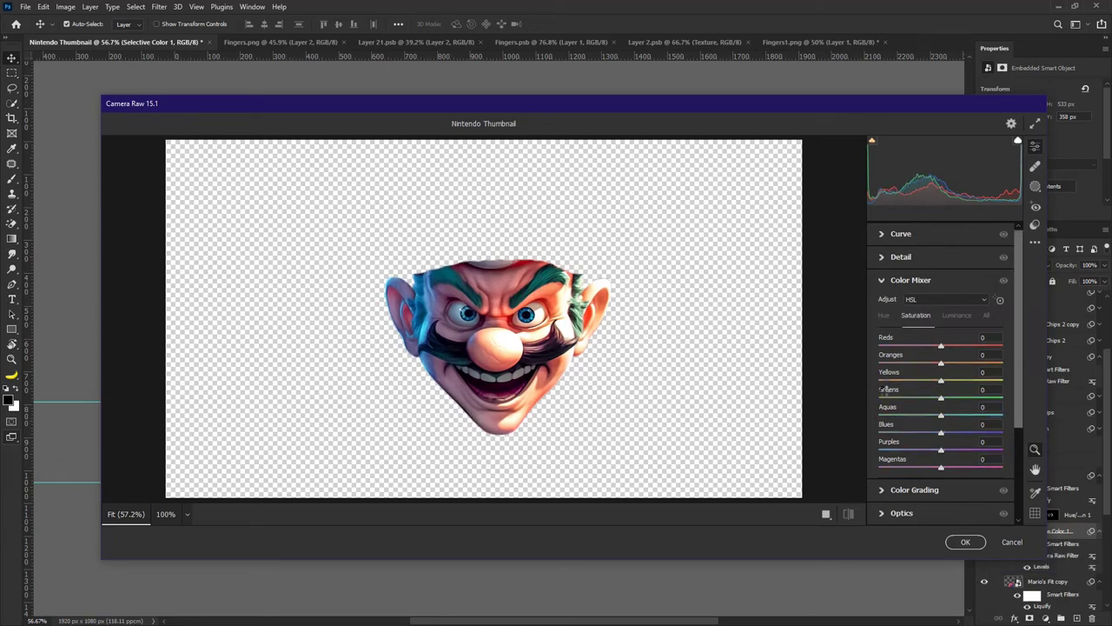
click(880, 414)
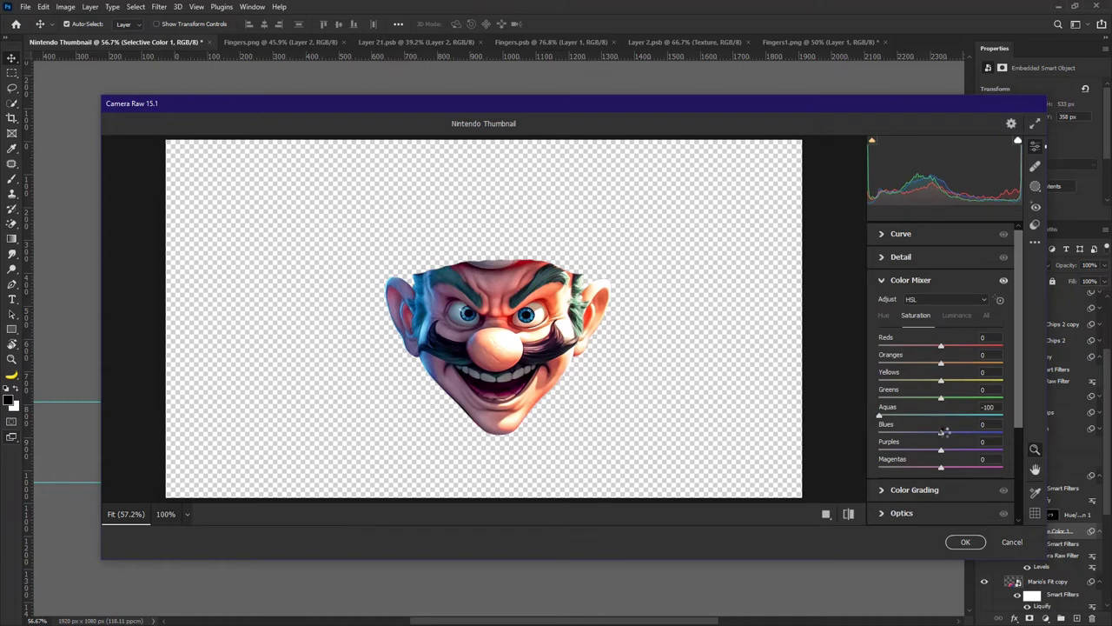
drag(945, 431, 844, 435)
key(ctrl+z)
Set Color Mixer saturation to Reds +21 and Oranges +55, and hue to Reds +58, Oranges +32, Aquas -4 and Blues -3.
mouse_move(942, 361)
mouse_down()
mouse_move(981, 362)
mouse_move(922, 346)
mouse_move(953, 346)
mouse_up()
drag(954, 366, 980, 346)
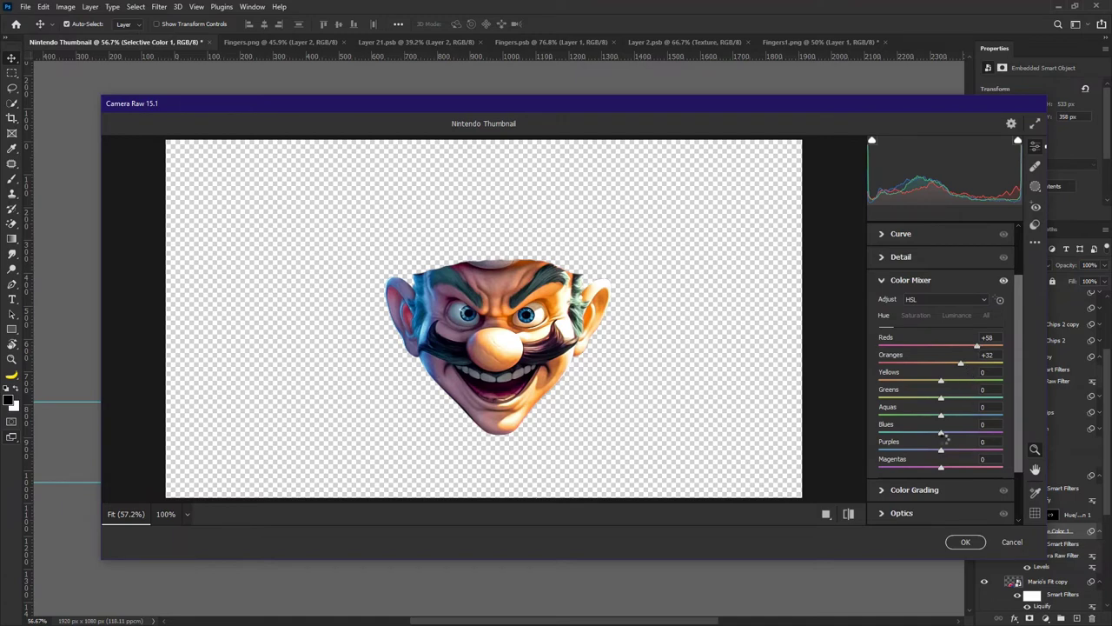
drag(943, 432, 1003, 432)
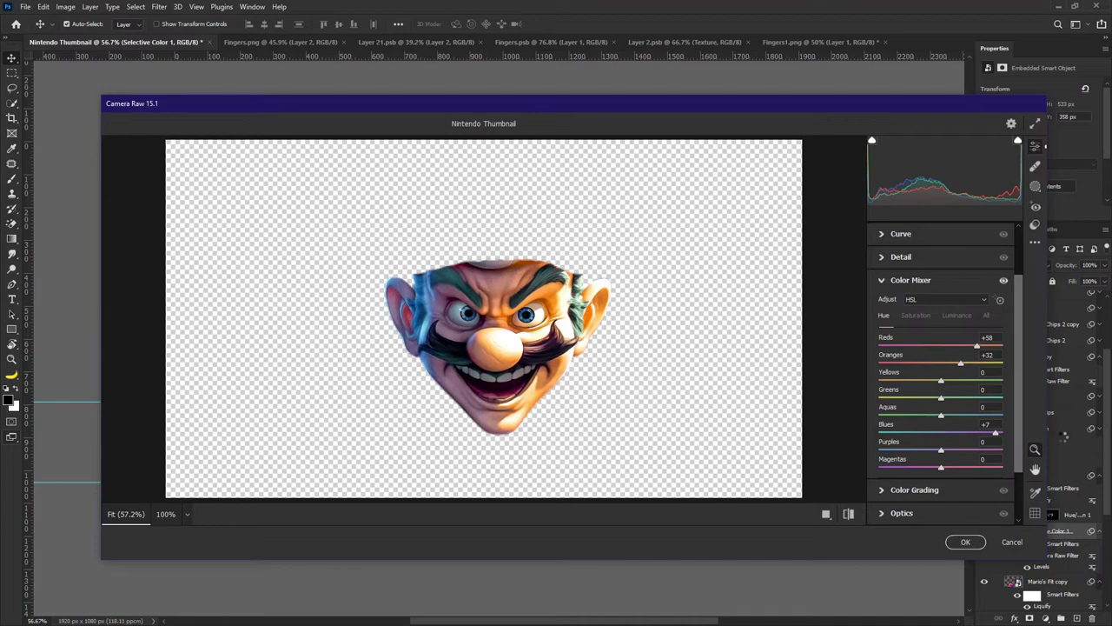
double_click(964, 435)
mouse_move(941, 416)
mouse_down()
mouse_move(884, 414)
mouse_move(939, 416)
mouse_up()
click(941, 433)
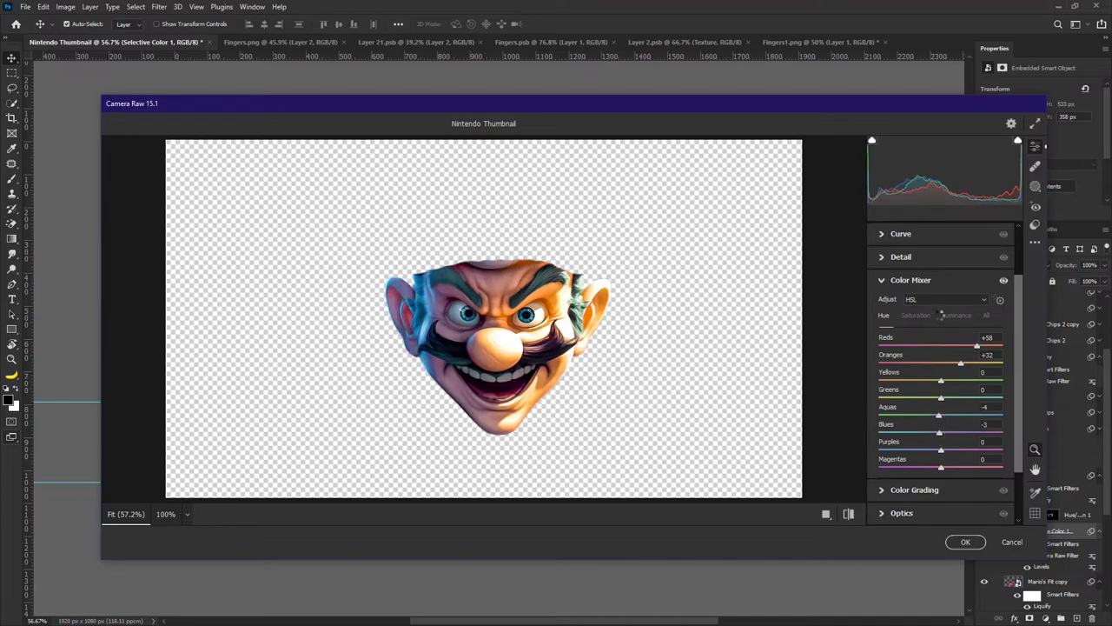
Set the face's Color Mixer luminance to Reds +6, Oranges -33, Aquas +62 and Blues +100.
click(958, 314)
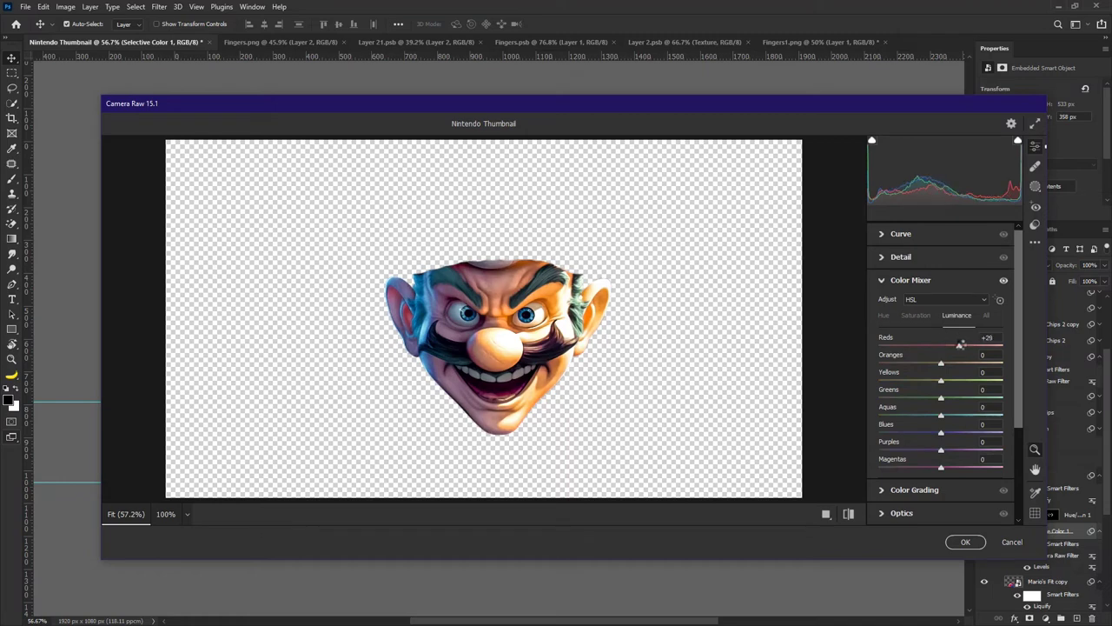
drag(944, 433, 1045, 439)
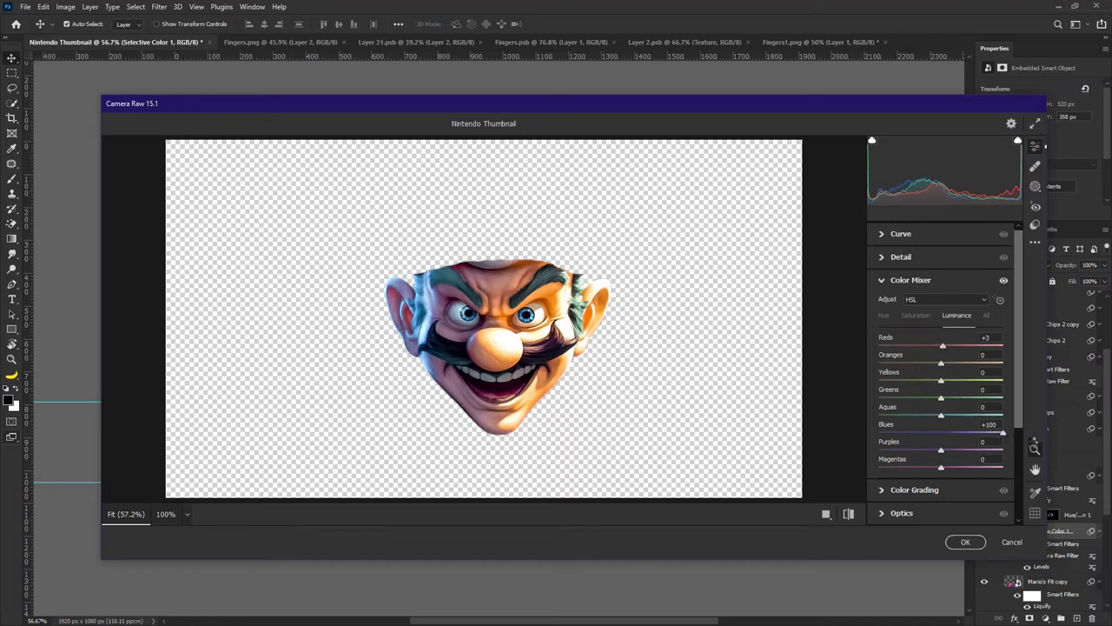
drag(945, 414, 969, 418)
drag(948, 345, 923, 360)
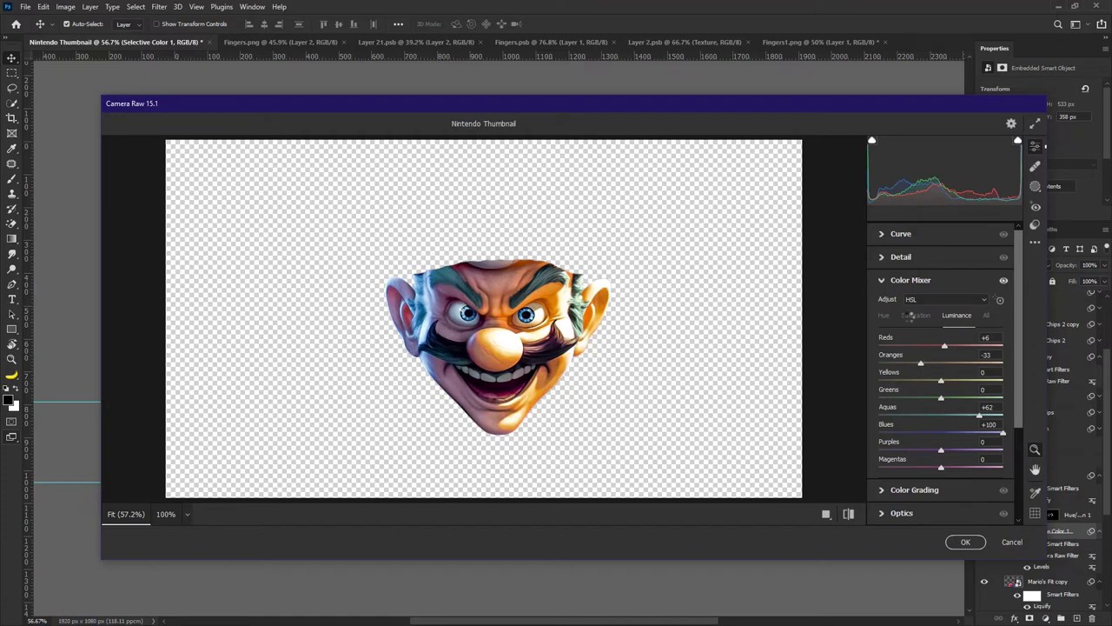
Set Purples to saturation -100 and hue +86 in the Color Mixer, and lower the Greens and Oranges hues.
click(921, 315)
drag(942, 449, 877, 449)
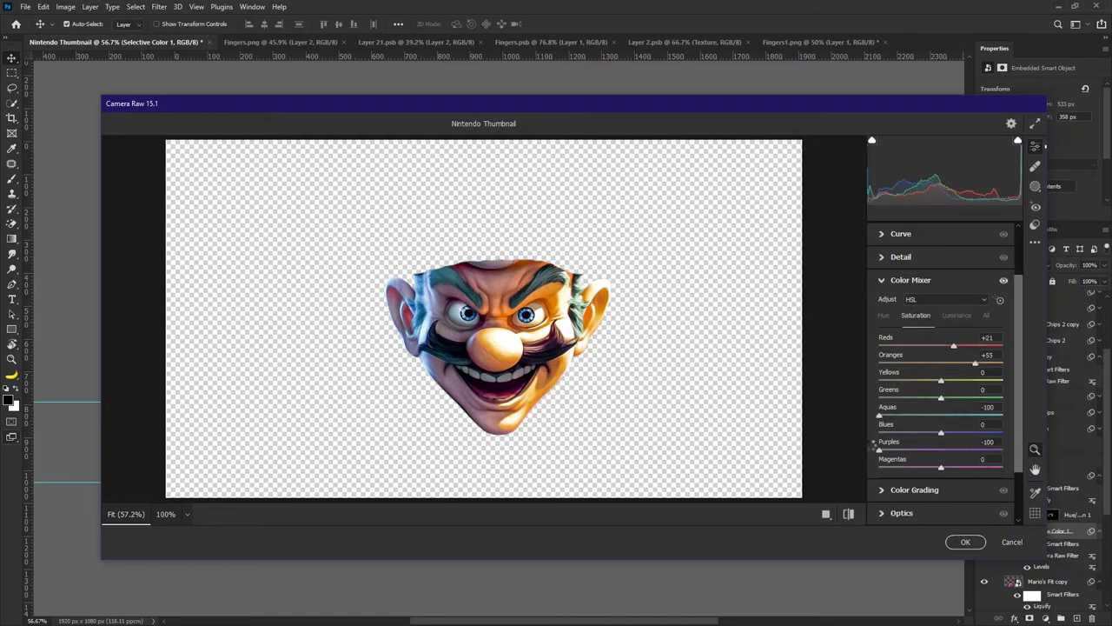
click(883, 314)
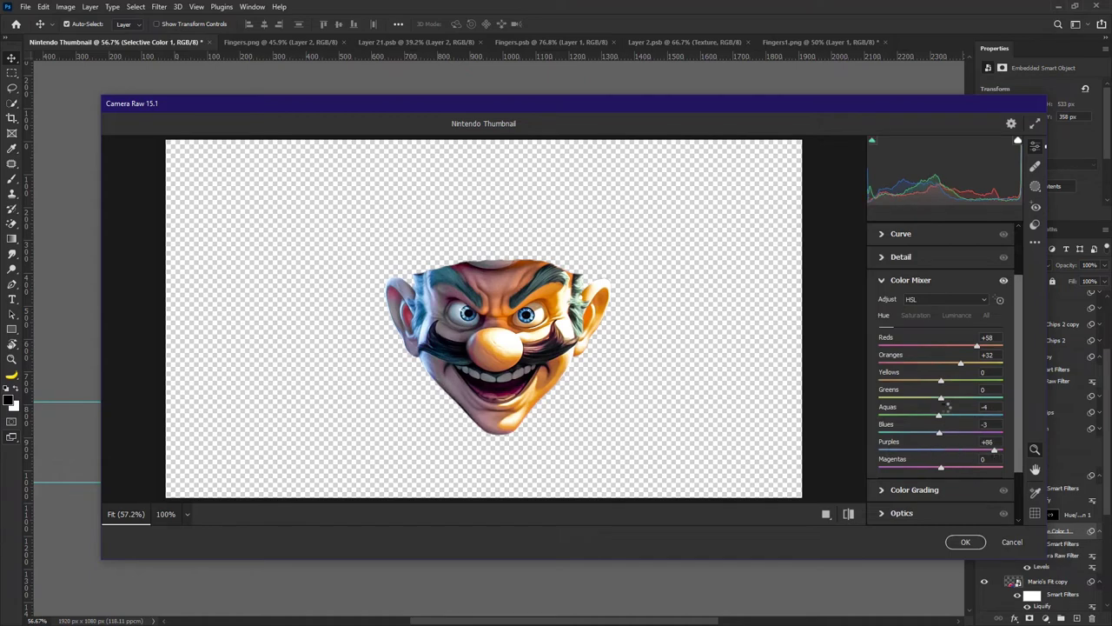
drag(941, 397, 897, 397)
drag(960, 362, 878, 363)
Set the face's Color Mixer saturation of Reds, Oranges and Yellows to -100.
click(915, 314)
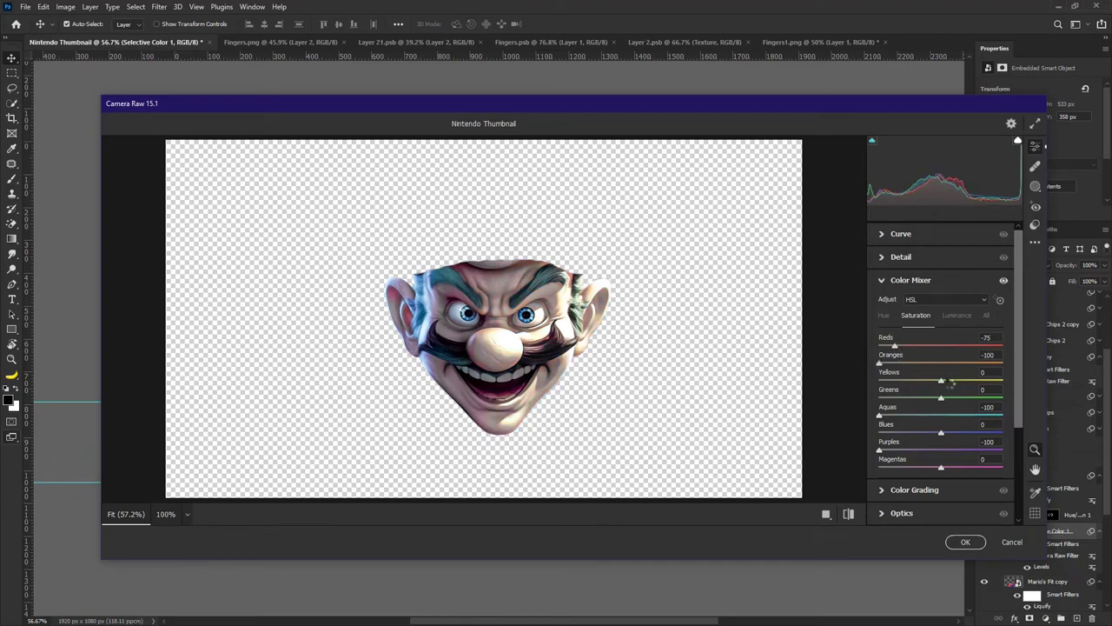
drag(969, 387, 854, 376)
drag(895, 345, 870, 345)
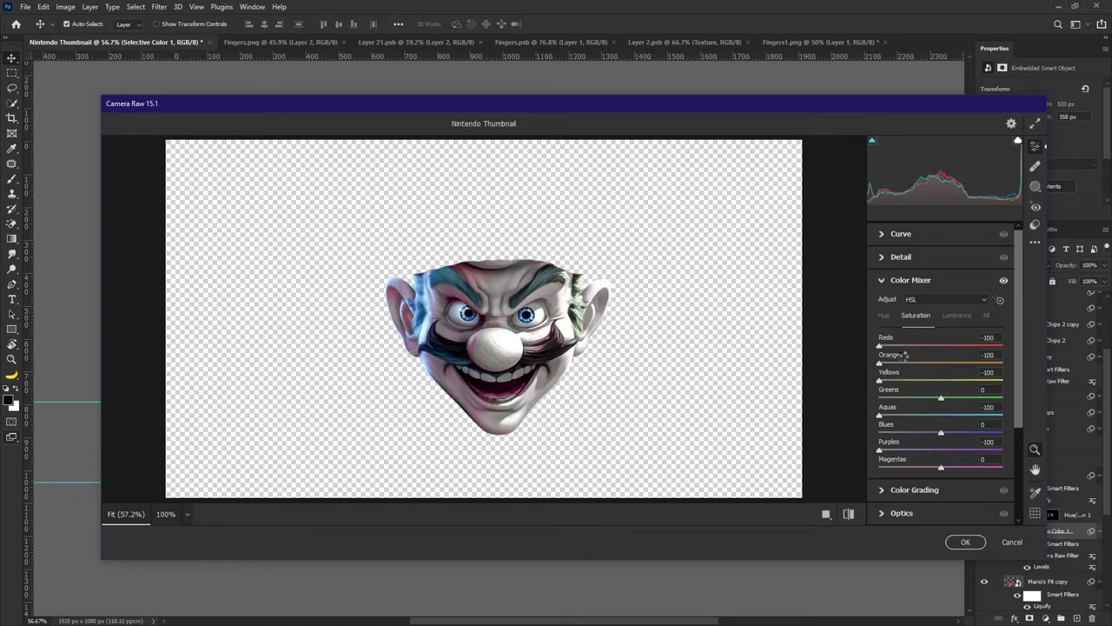
Lower the face's Greens, Blues and Magentas saturation to -100 in the Camera Raw color mixer and apply the filter.
drag(943, 397, 859, 398)
drag(941, 432, 844, 429)
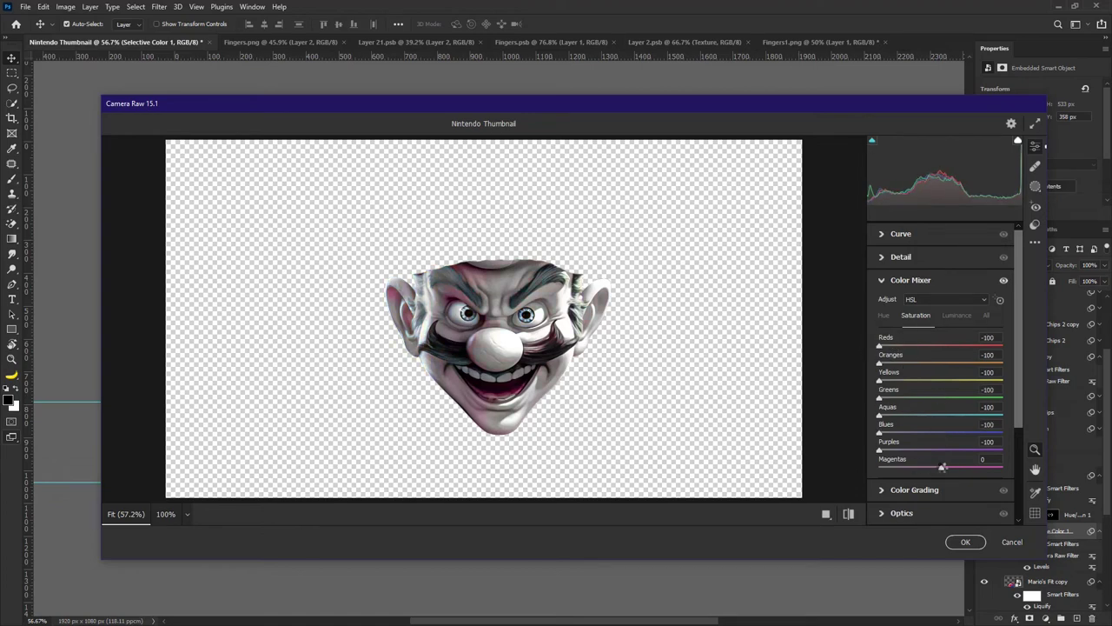
drag(943, 467, 810, 462)
click(892, 317)
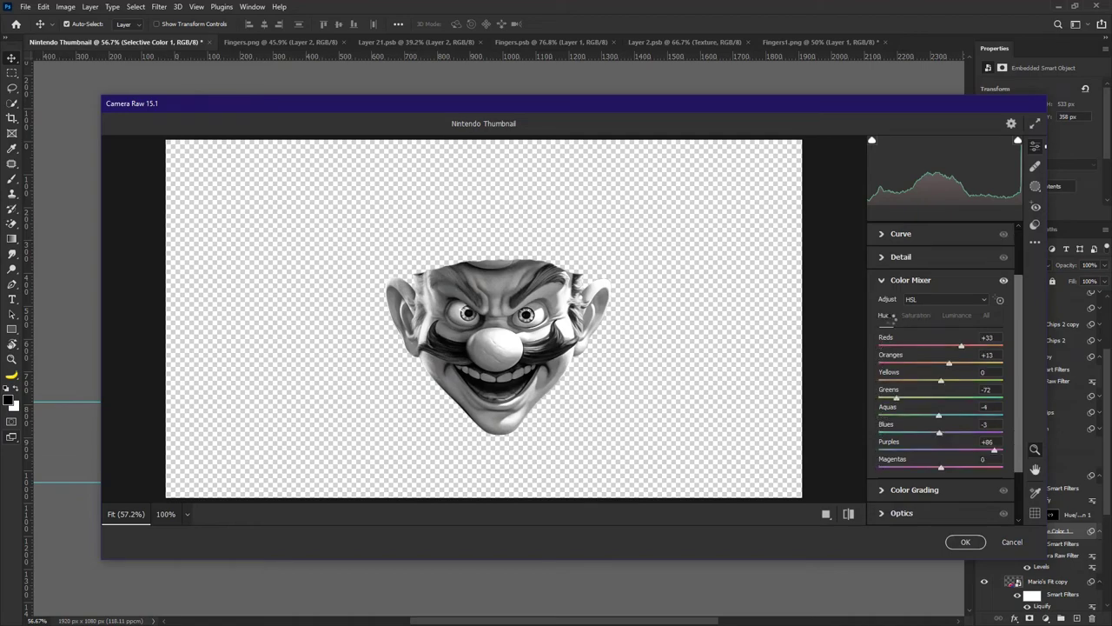
click(964, 541)
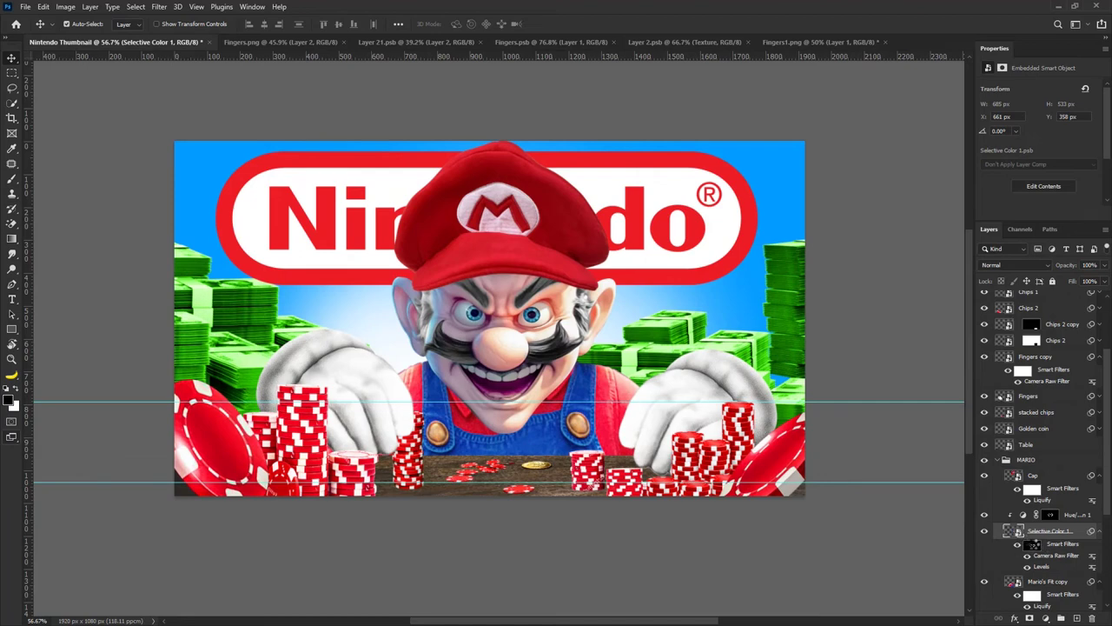
Delete the smart filter mask from the Selective Color 1 face layer so its filters cover the whole face.
key(ctrl+z)
key(ctrl+shift+z)
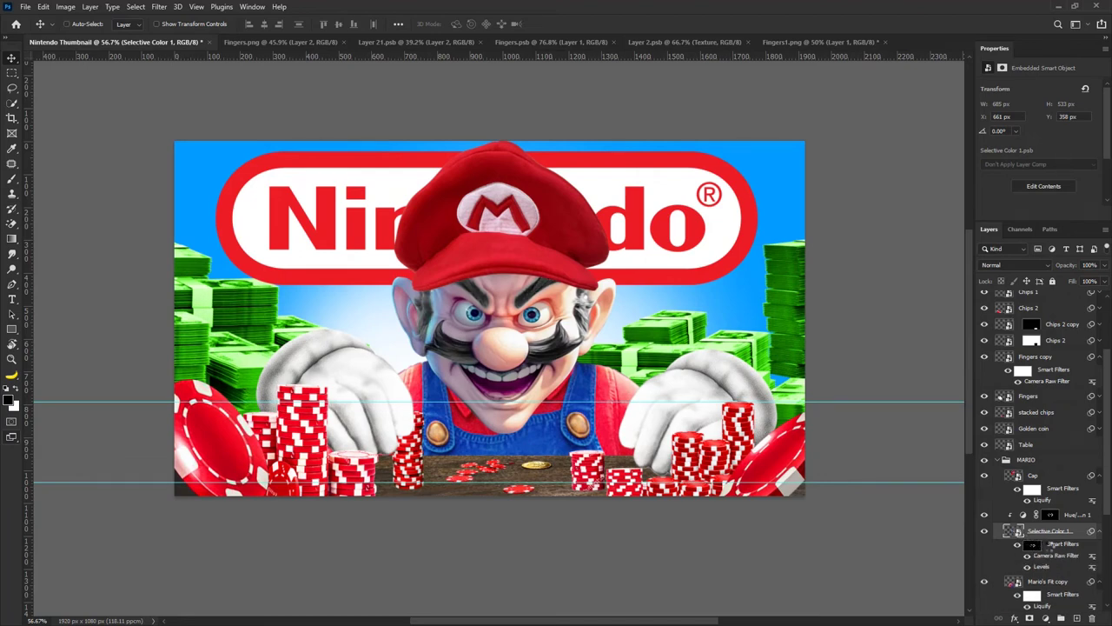
right_click(1031, 544)
click(1022, 565)
scroll(516, 312, down, 3)
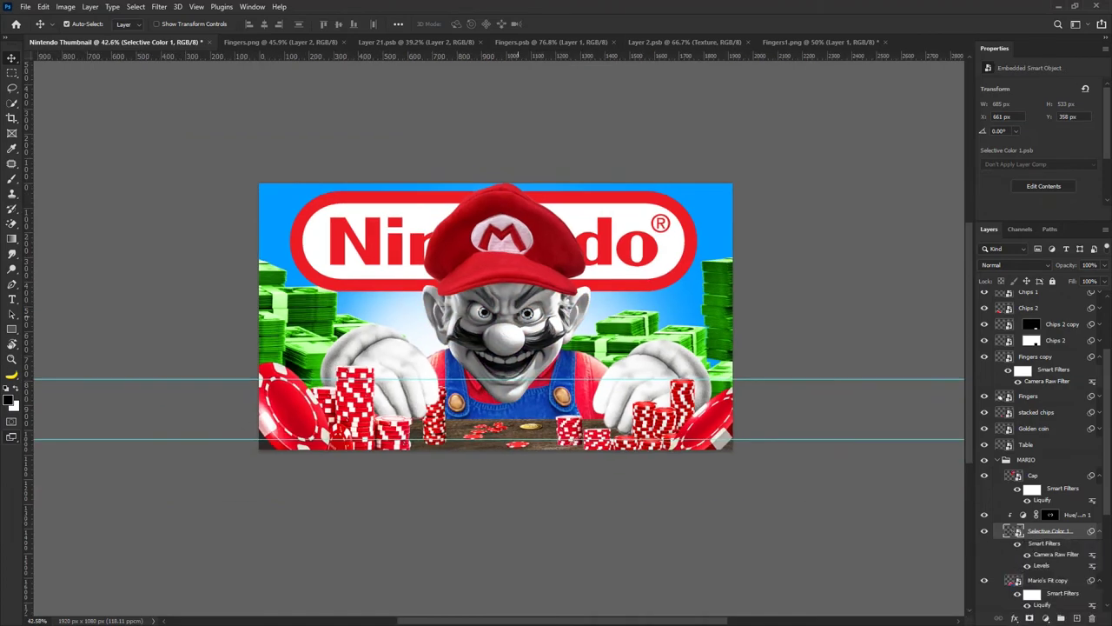
scroll(479, 322, up, 4)
scroll(522, 347, up, 1)
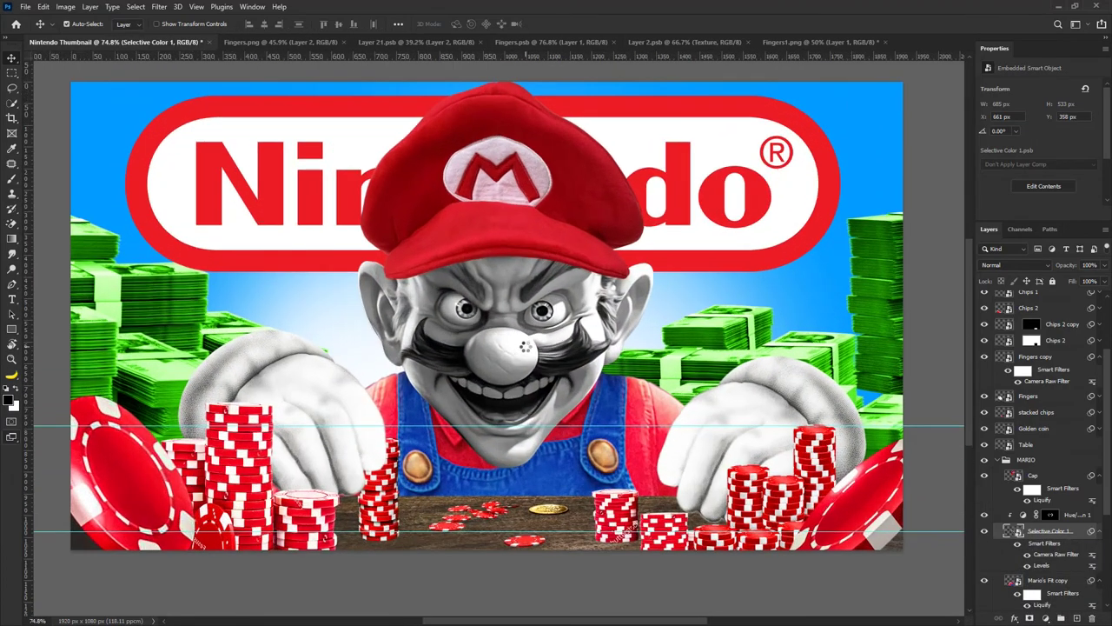
scroll(474, 300, down, 2)
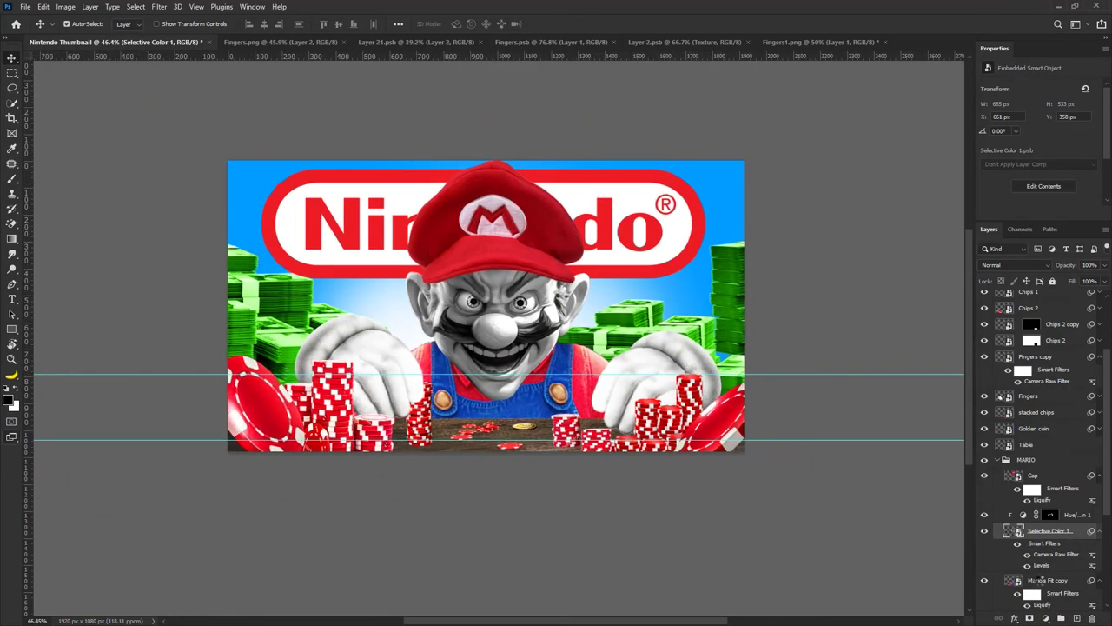
Delete the Hue/Saturation adjustment clipped to the face layer together with its mask.
right_click(1056, 530)
key(Escape)
click(1072, 514)
key(Delete)
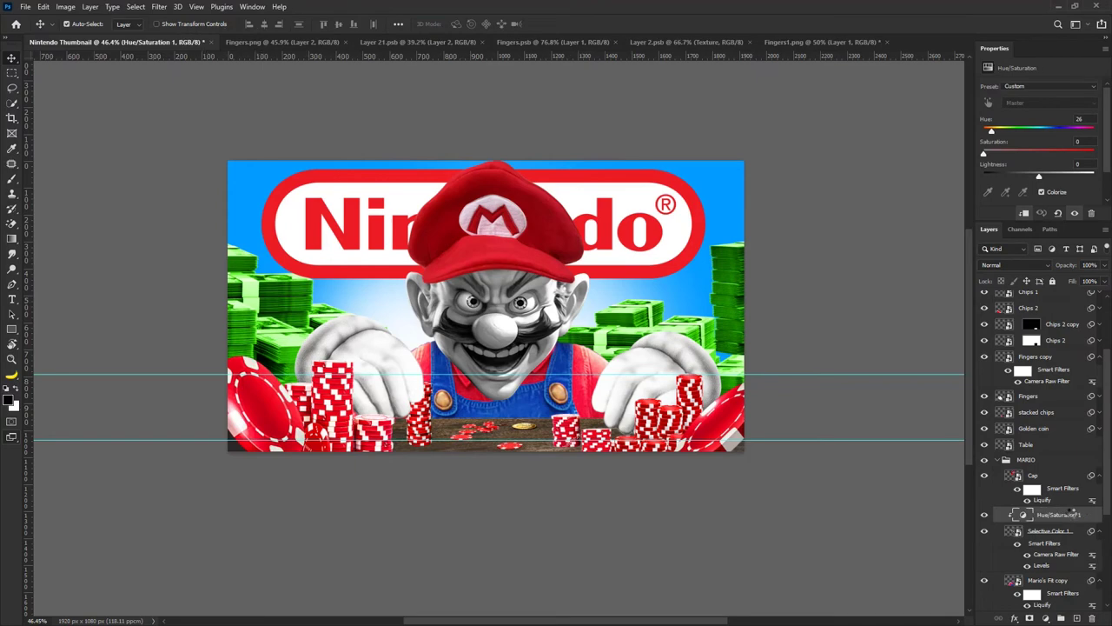
key(Delete)
scroll(532, 322, up, 2)
scroll(522, 309, down, 2)
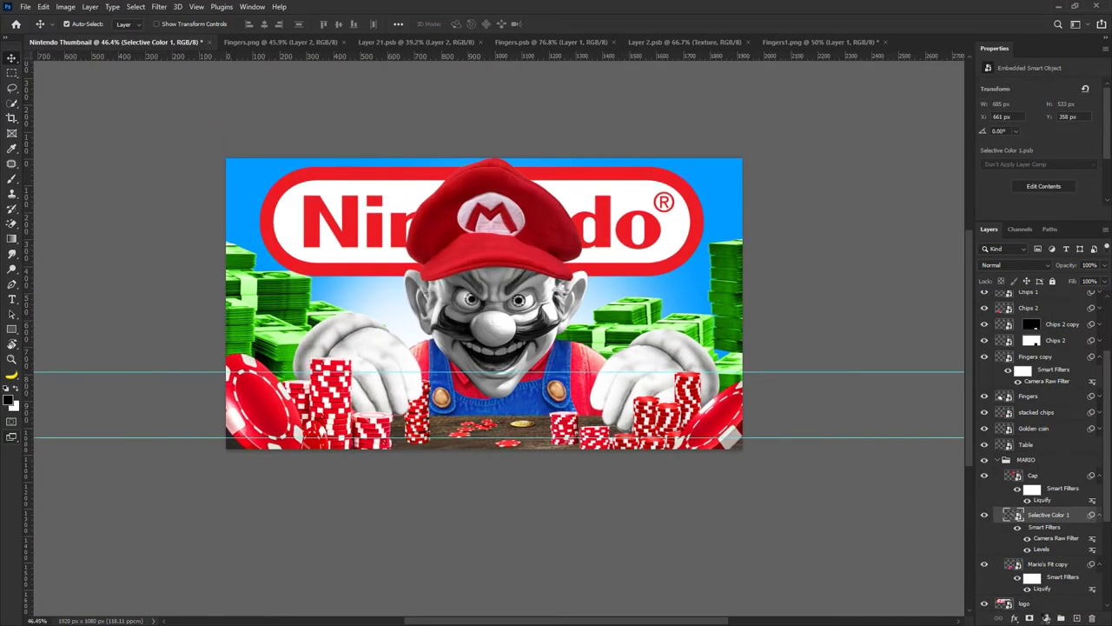
click(1047, 617)
click(999, 610)
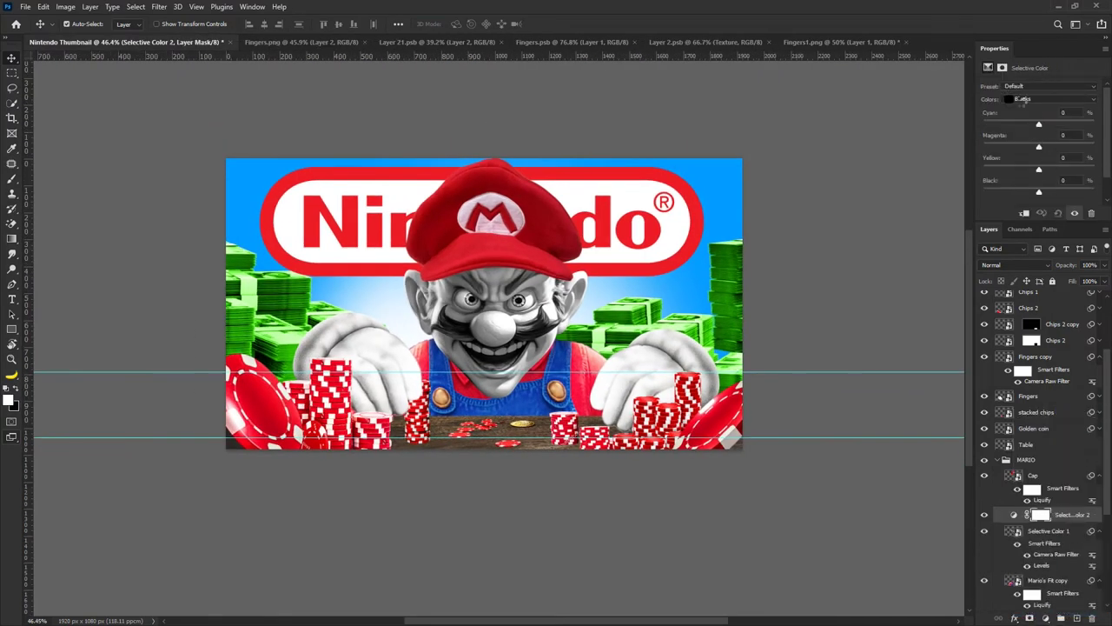
key(Delete)
Add a Gradient Map adjustment above the Selective Color 1 face layer and clip it to that layer.
click(1047, 617)
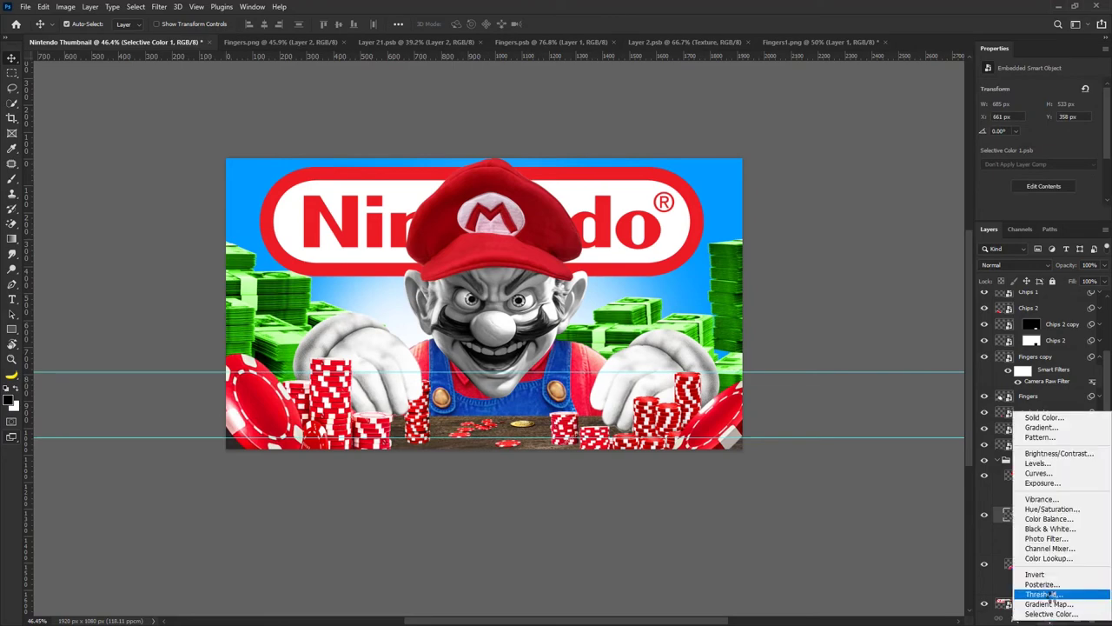
click(999, 599)
click(1025, 213)
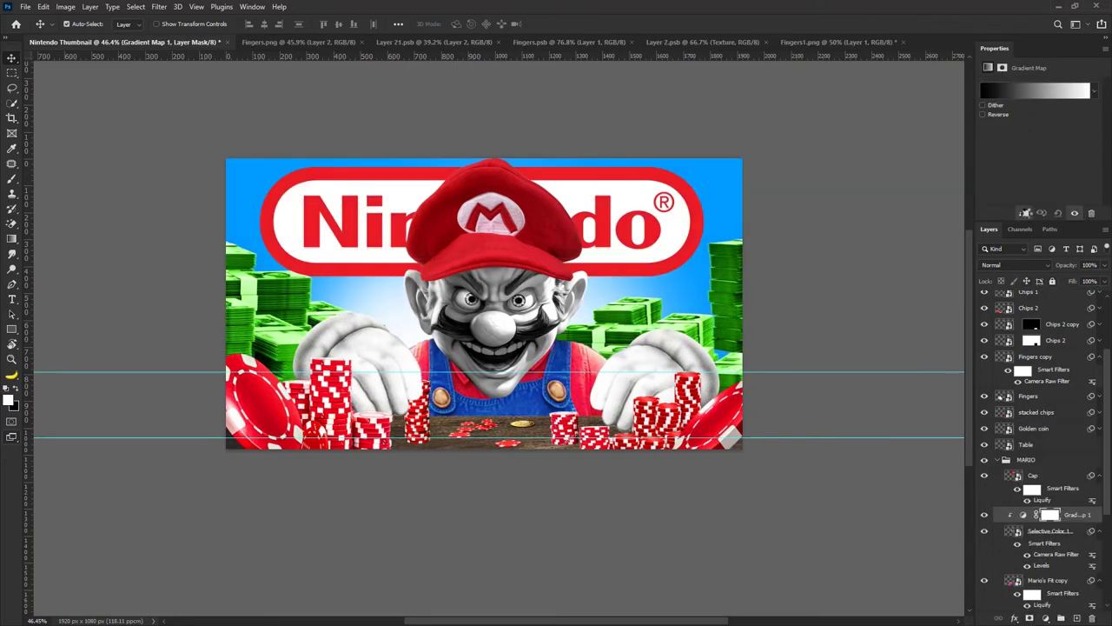
Edit the gradient map and change its black color stop to orange ffa800.
click(1029, 87)
drag(664, 161, 833, 146)
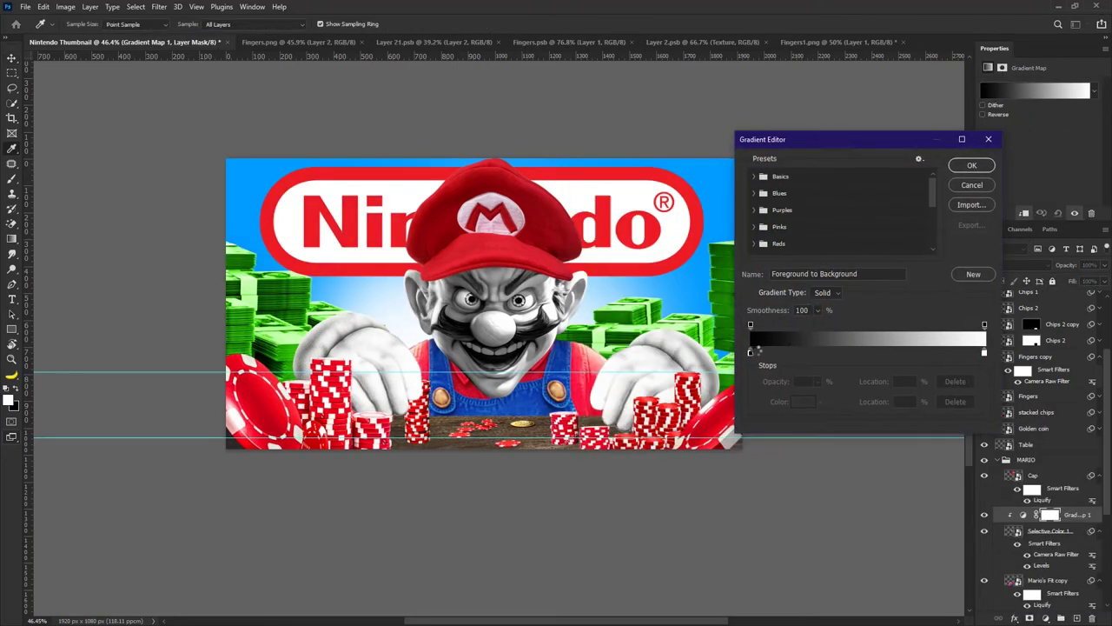
click(751, 352)
click(802, 401)
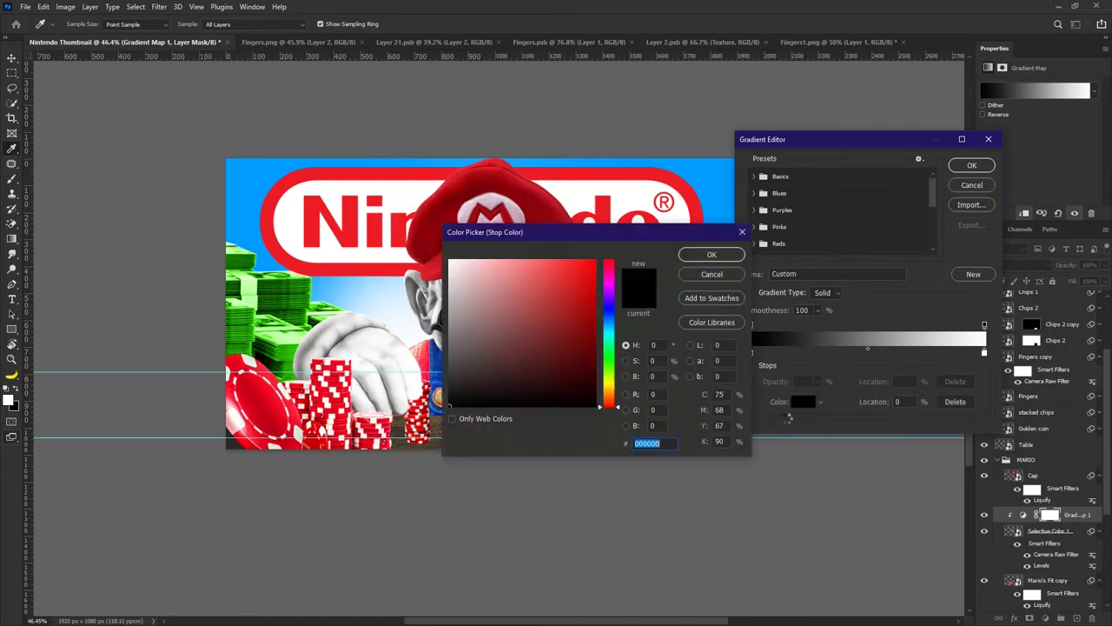
text(ffa200)
drag(556, 232, 747, 246)
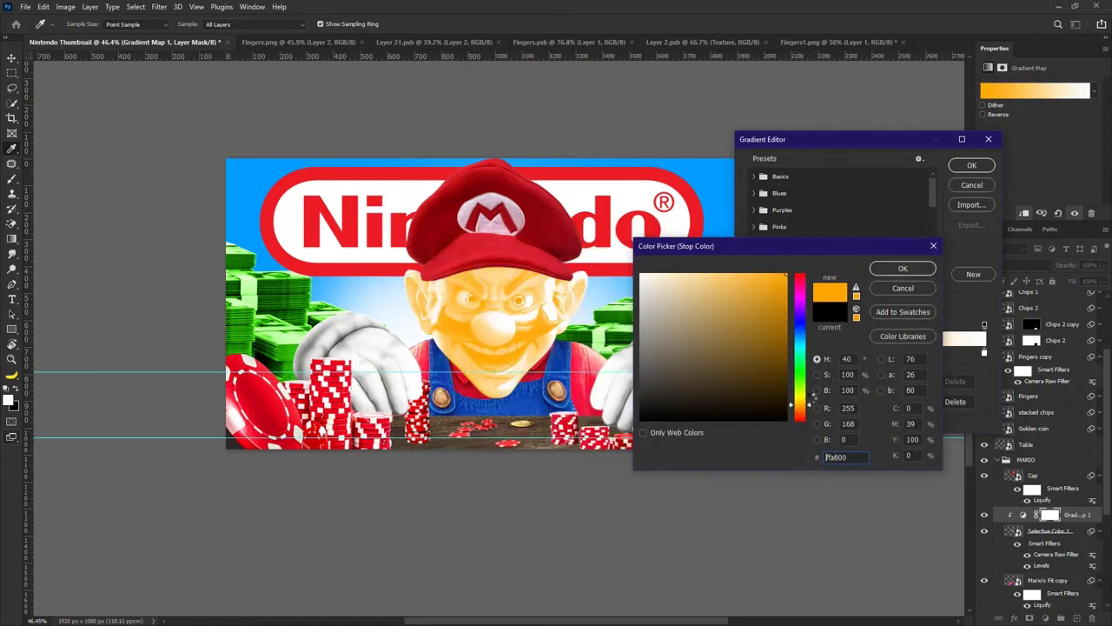
Try darker brown shades such as 372600 and a36b00 for the gradient map's dark stop.
click(787, 367)
drag(802, 406, 803, 409)
click(785, 379)
text(a36f00)
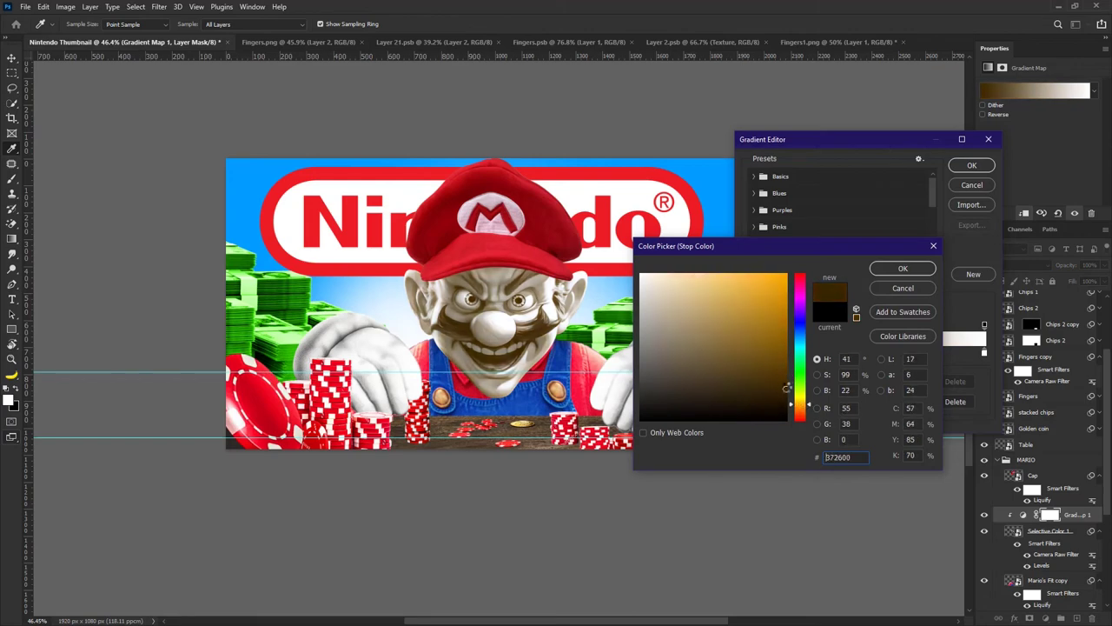
text(321a00)
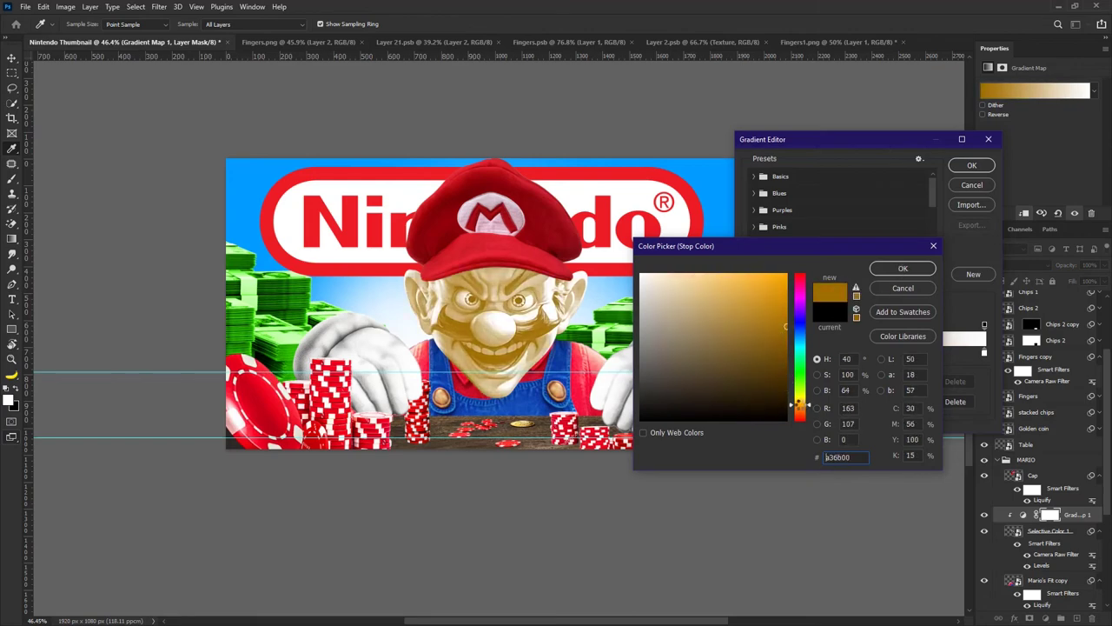
Set the gradient map's dark stop to orange ff8a00, apply the gradient and change the adjustment's blend mode to Overlay.
mouse_move(783, 398)
mouse_down()
mouse_move(796, 355)
mouse_move(789, 340)
mouse_move(808, 417)
mouse_move(808, 406)
mouse_up()
click(808, 341)
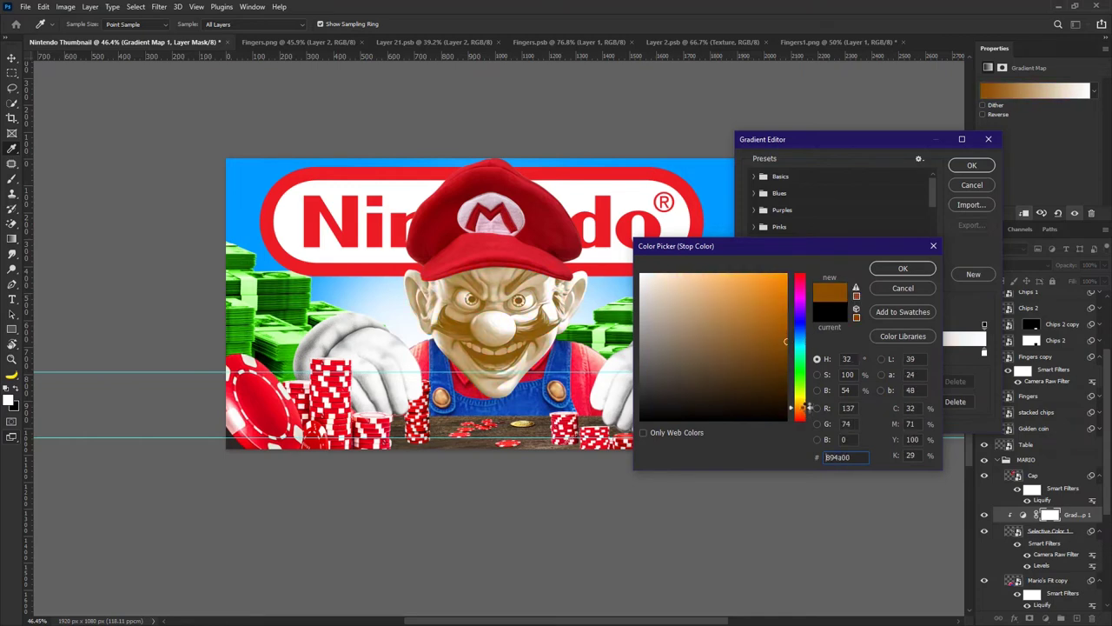
drag(786, 342, 787, 275)
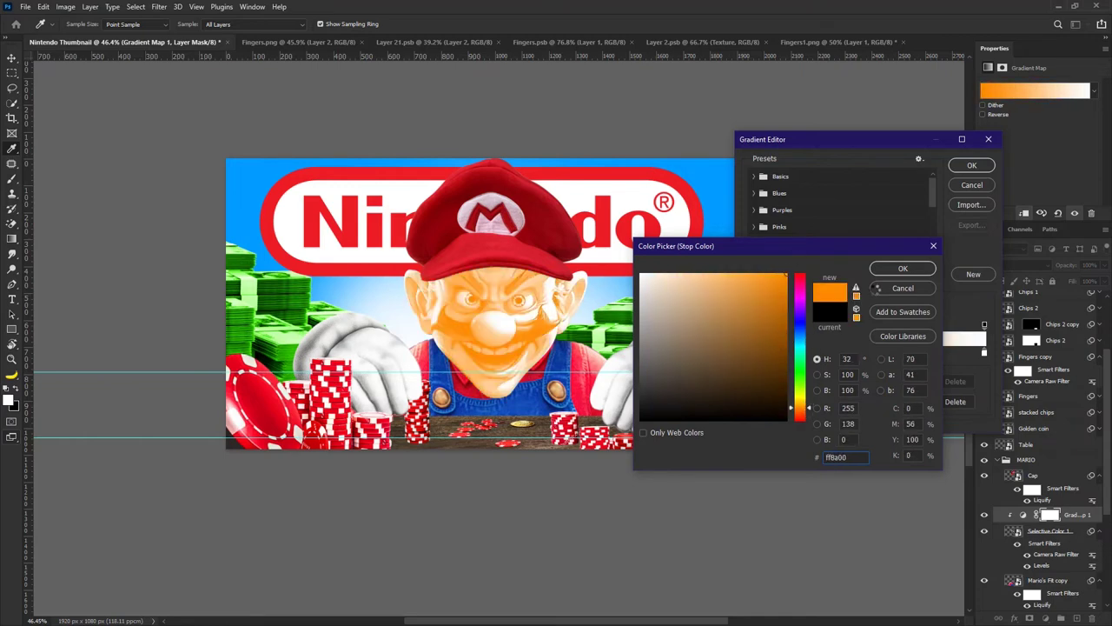
click(903, 268)
click(972, 165)
click(1015, 264)
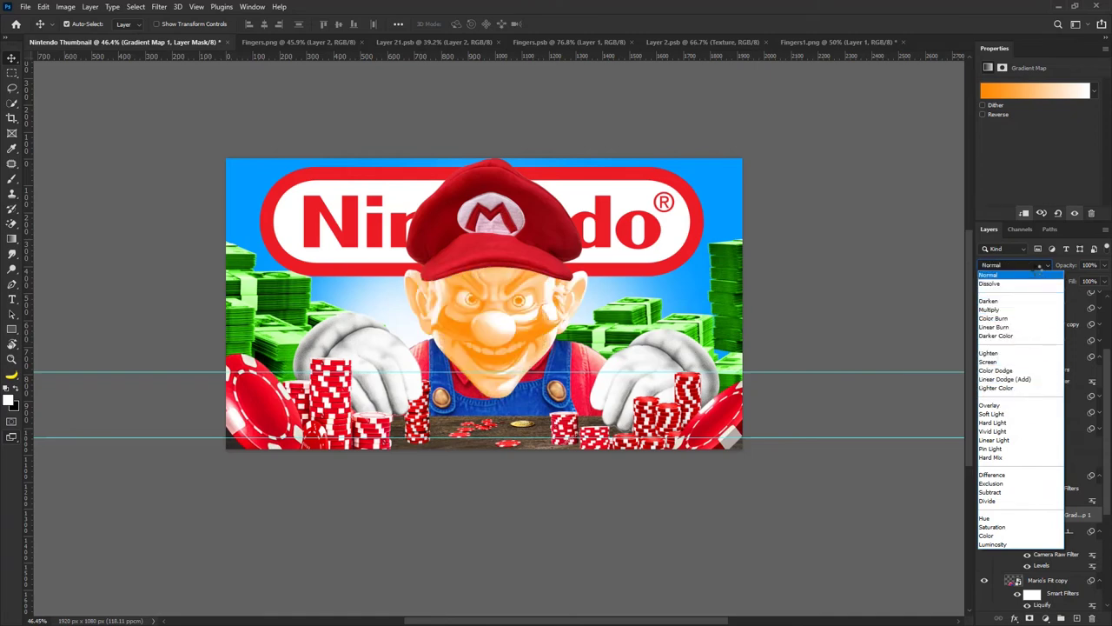
click(1040, 406)
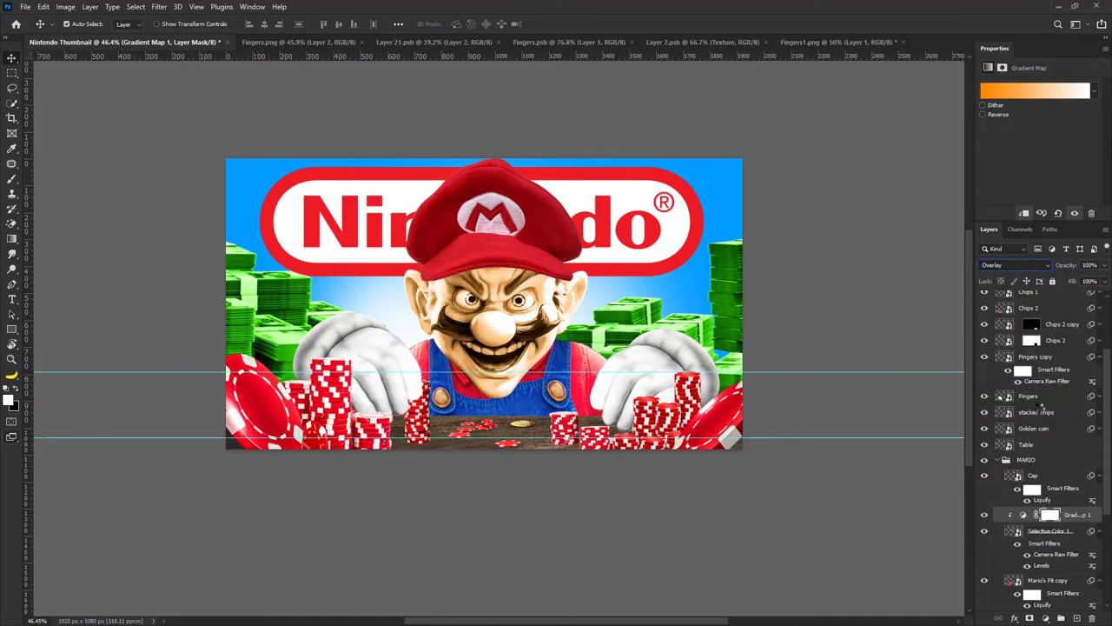
Recolor the gradient map's orange stop to the yellower orange ff9c00 and apply the gradient.
click(1005, 92)
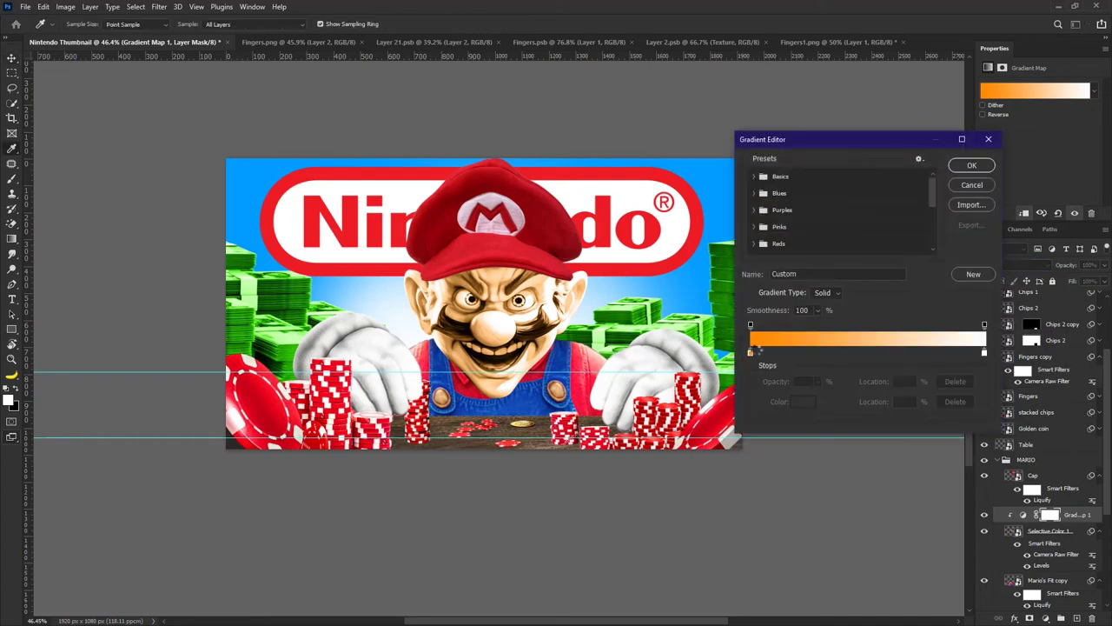
click(752, 352)
click(798, 402)
drag(783, 369, 760, 346)
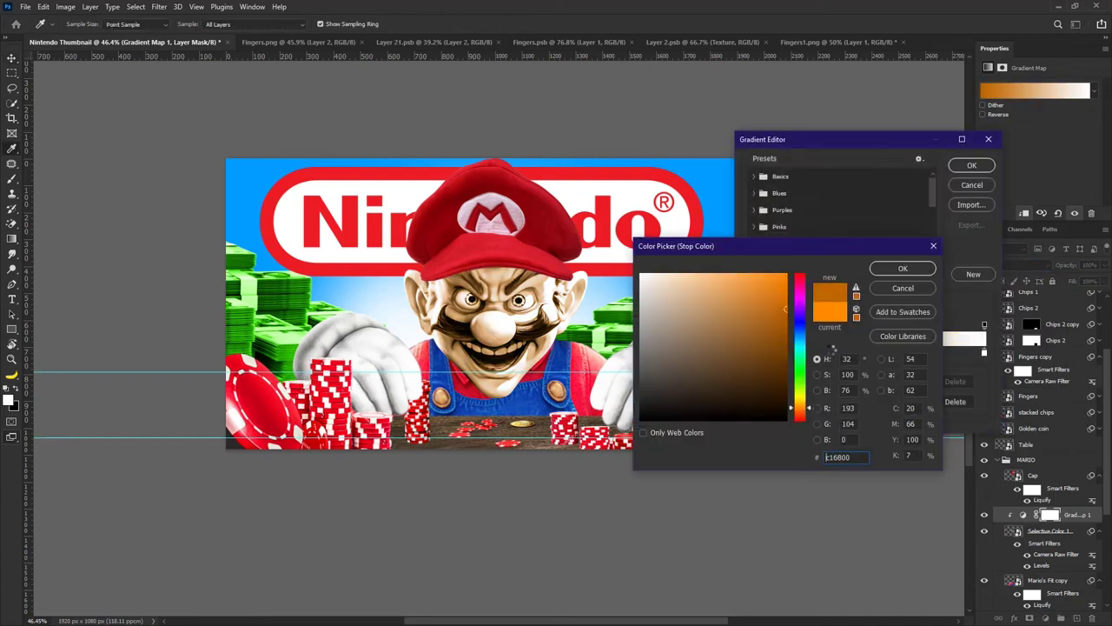
mouse_move(800, 404)
mouse_down()
mouse_move(805, 372)
mouse_move(803, 408)
mouse_up()
drag(768, 306, 788, 275)
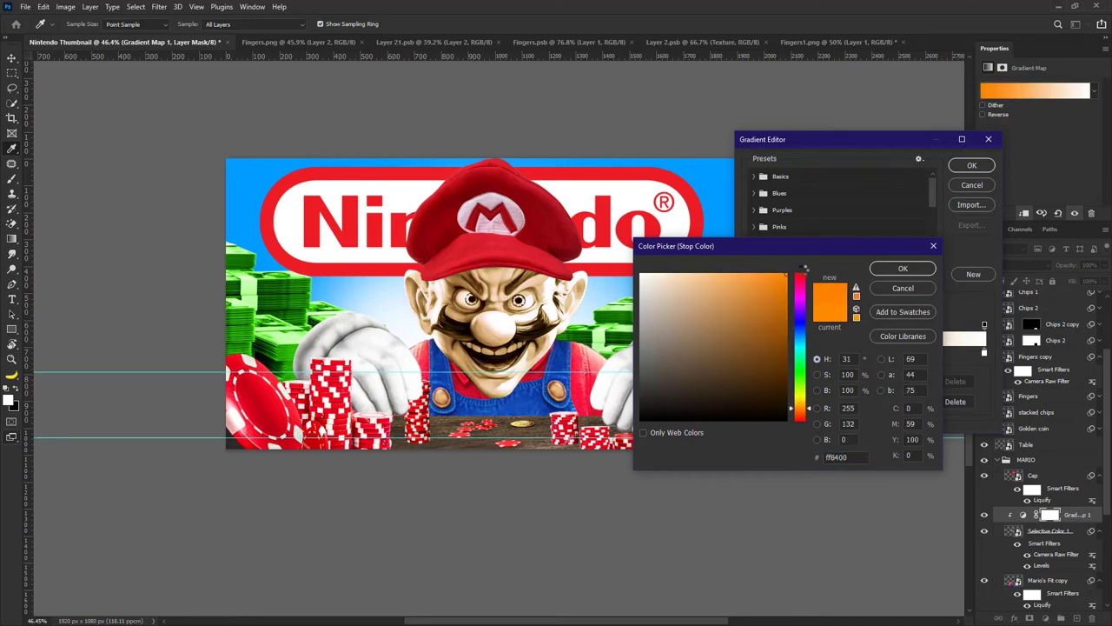
click(807, 406)
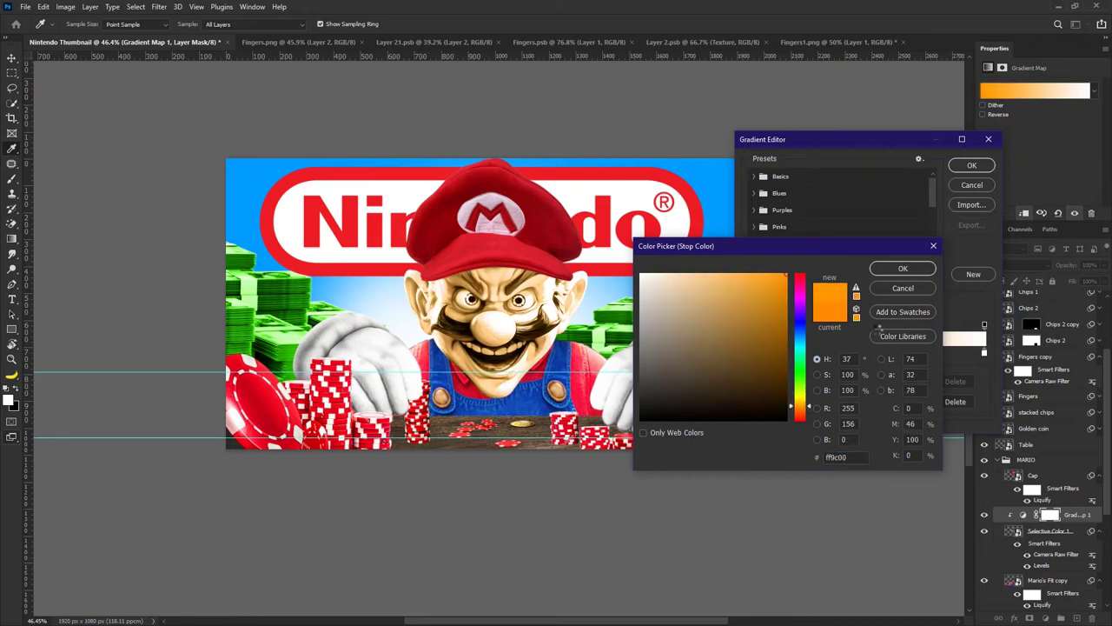
click(903, 269)
click(972, 165)
scroll(555, 334, down, 1)
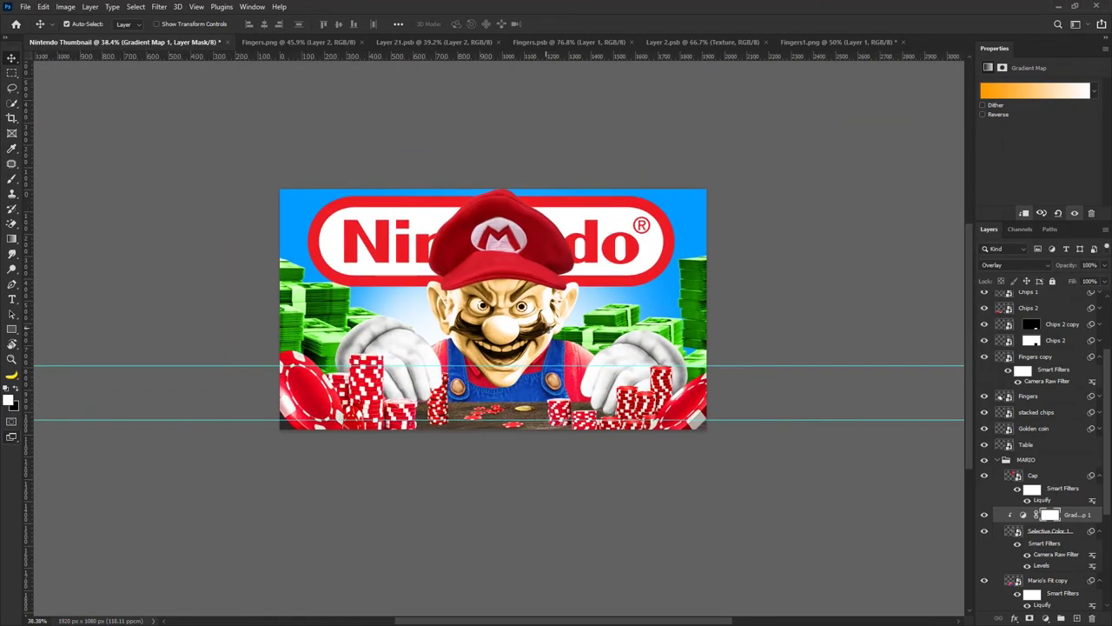
scroll(530, 287, up, 2)
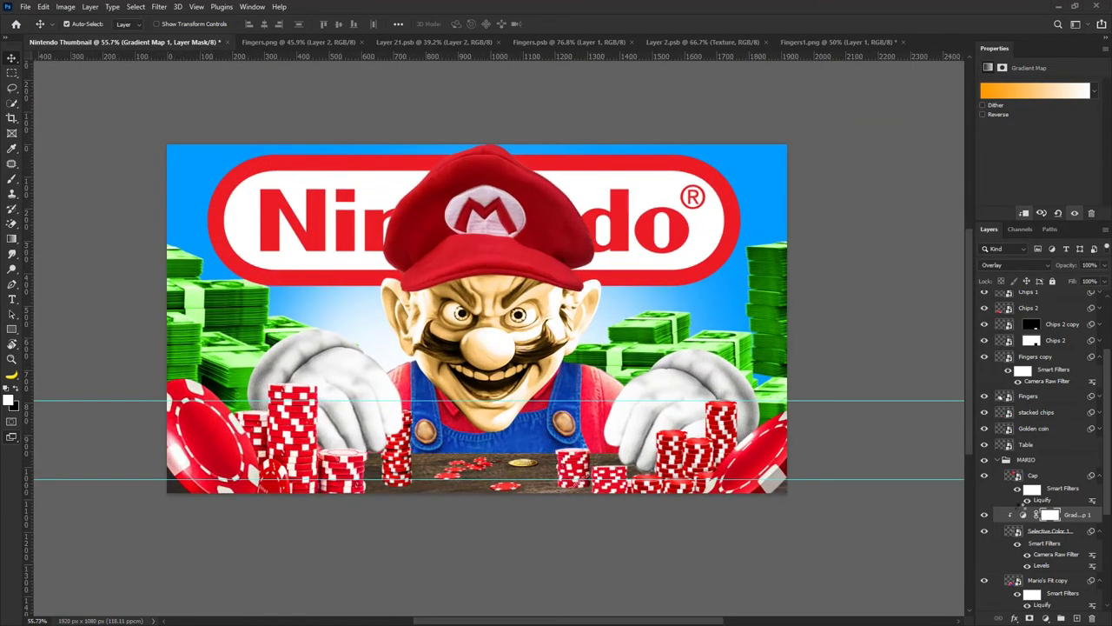
Add a color stop near the middle of the face's gradient map and color it orange ff7200.
click(1023, 513)
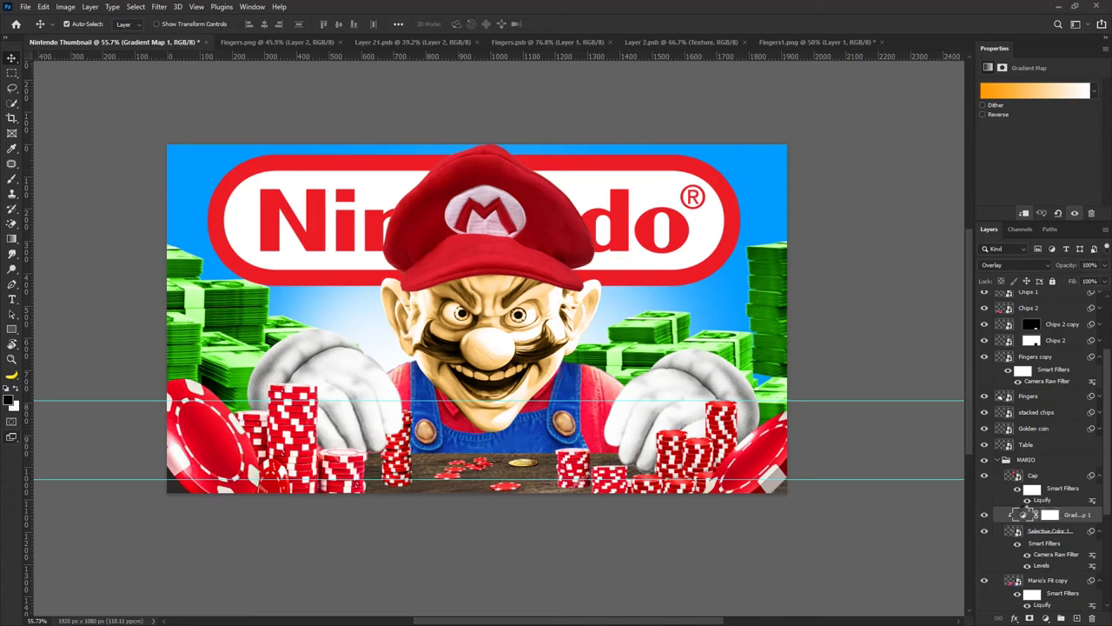
click(1018, 88)
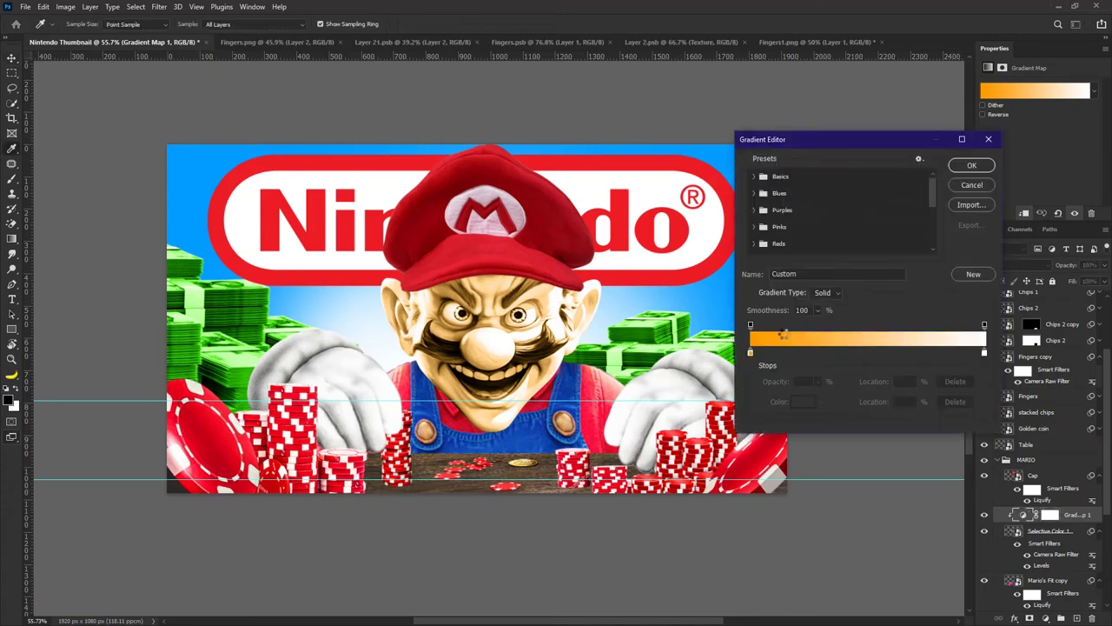
click(855, 353)
click(804, 402)
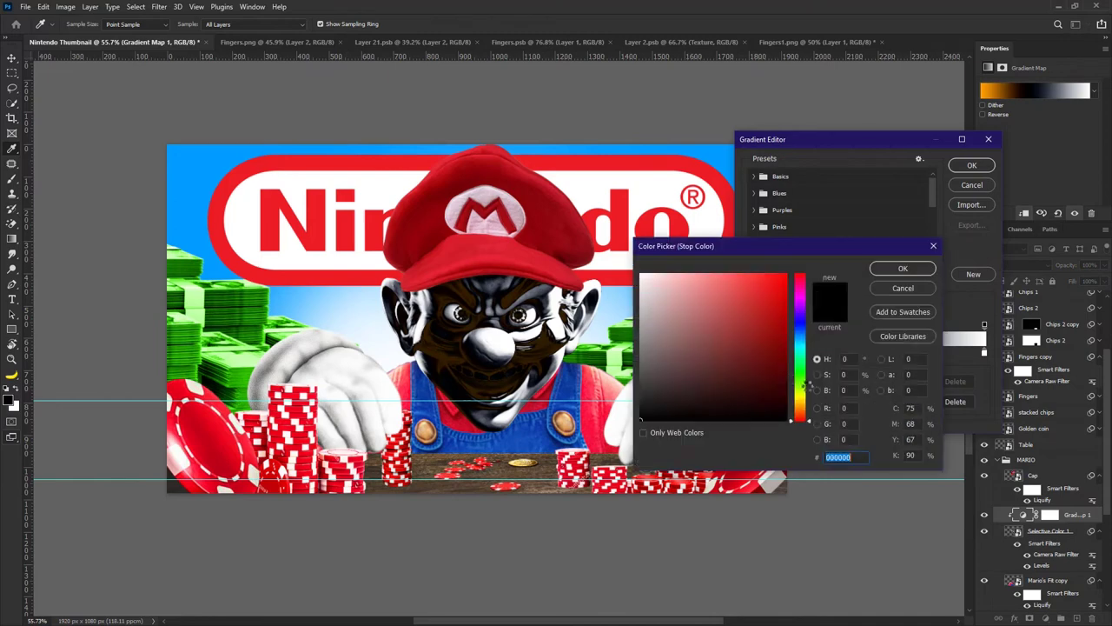
click(802, 397)
drag(777, 317, 804, 252)
mouse_move(801, 398)
mouse_down()
mouse_move(803, 419)
mouse_move(803, 406)
mouse_up()
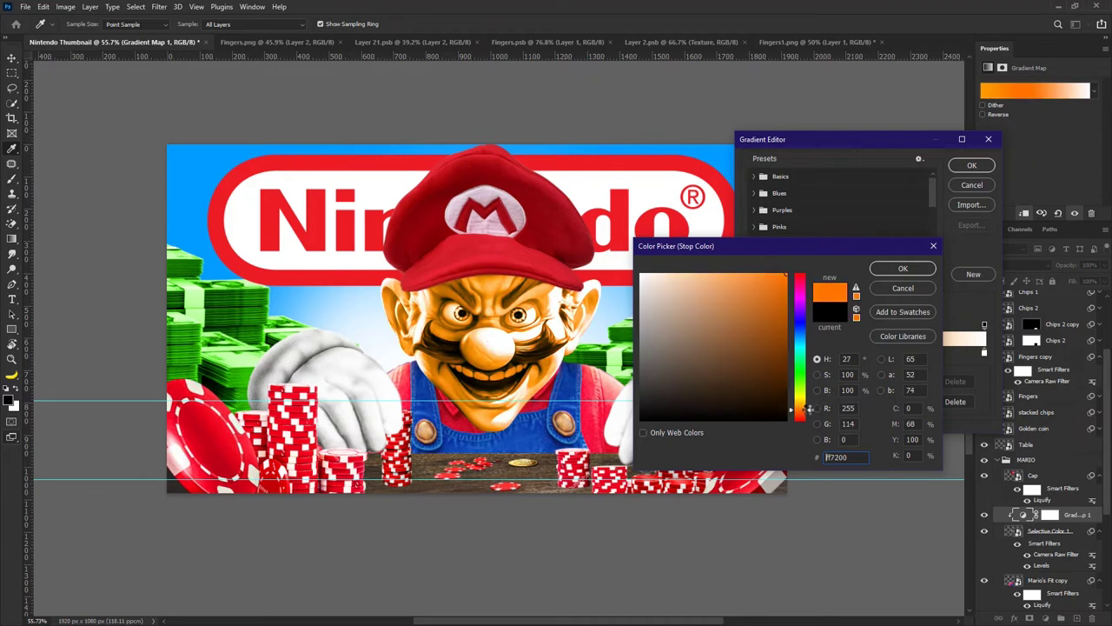
click(909, 269)
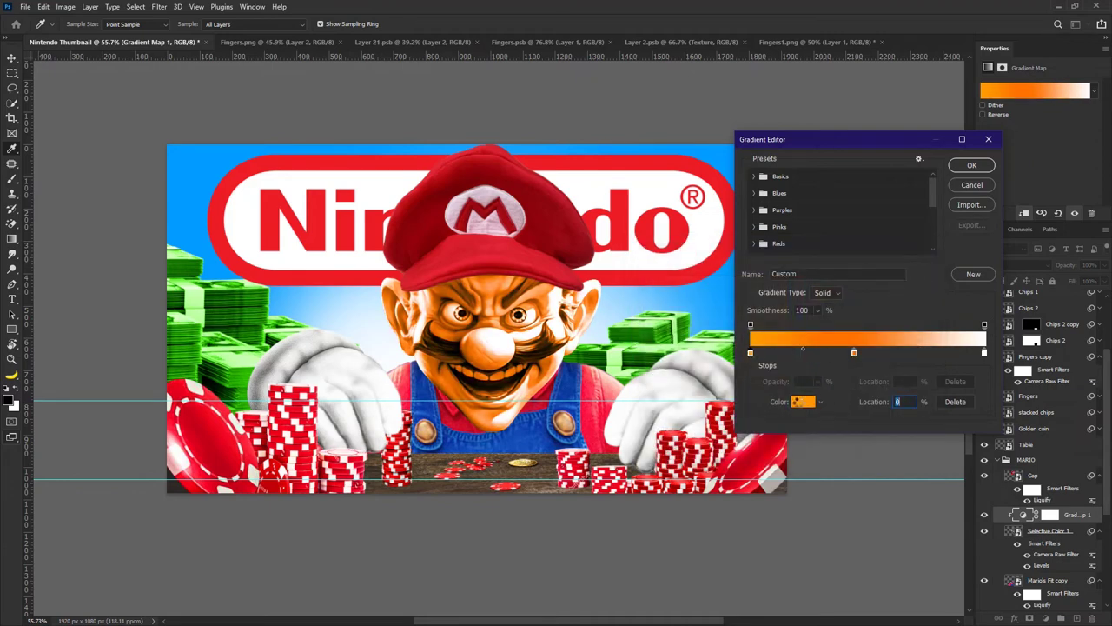
Recolor the gradient map's darkest stop to red ff0000, adjust the middle orange stop around the center and apply the gradient.
click(803, 401)
drag(721, 300, 709, 272)
mouse_move(803, 406)
mouse_down()
mouse_move(804, 397)
mouse_move(805, 421)
mouse_up()
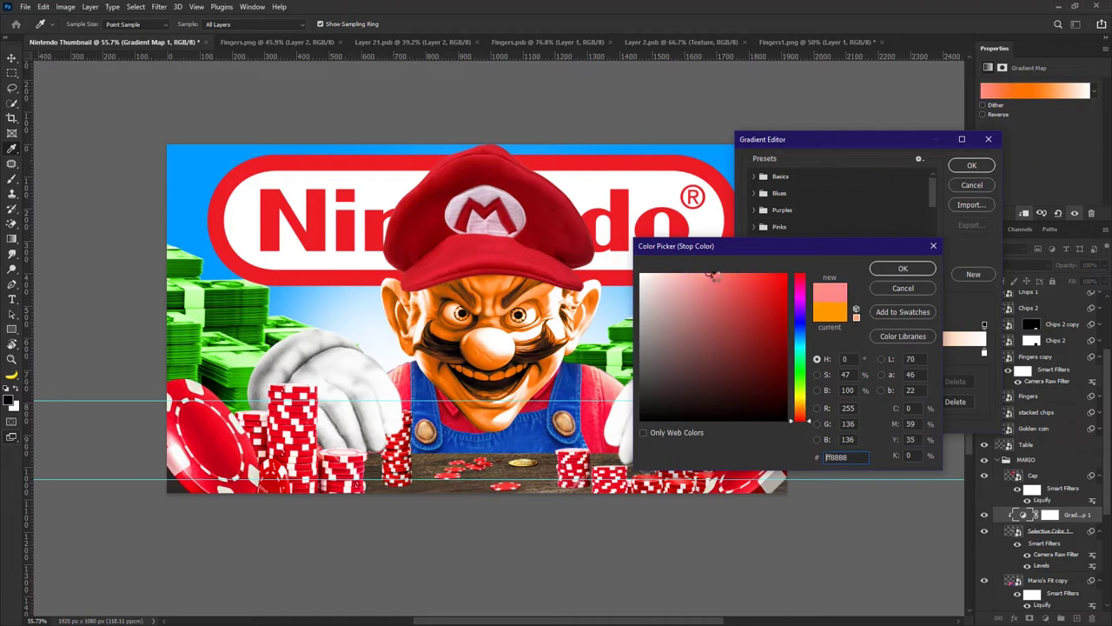
drag(708, 272, 787, 274)
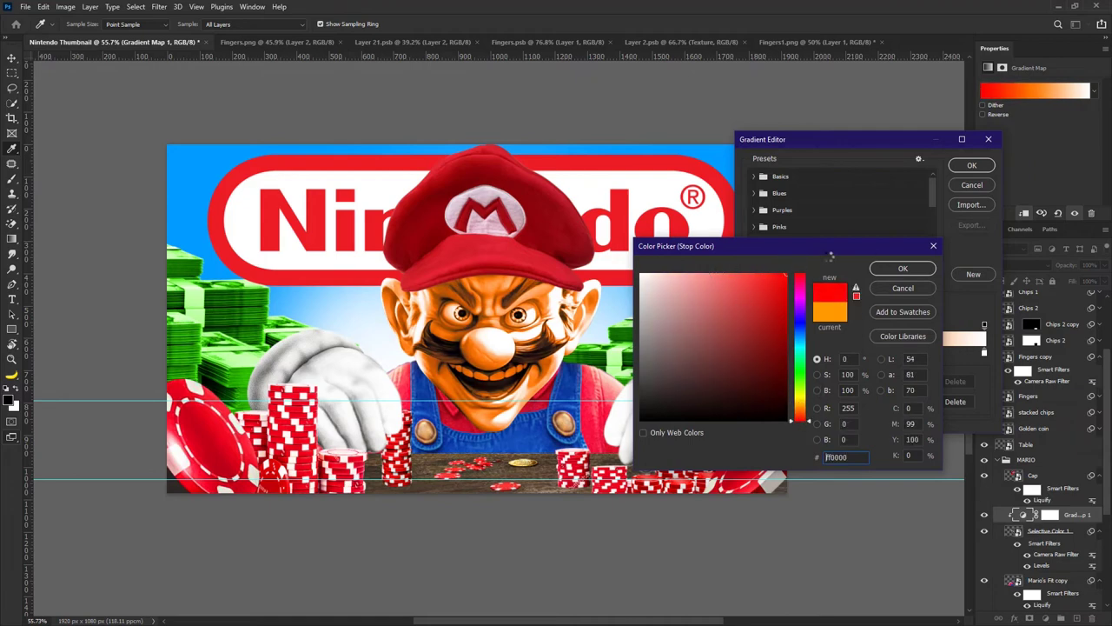
click(891, 268)
drag(854, 352, 750, 352)
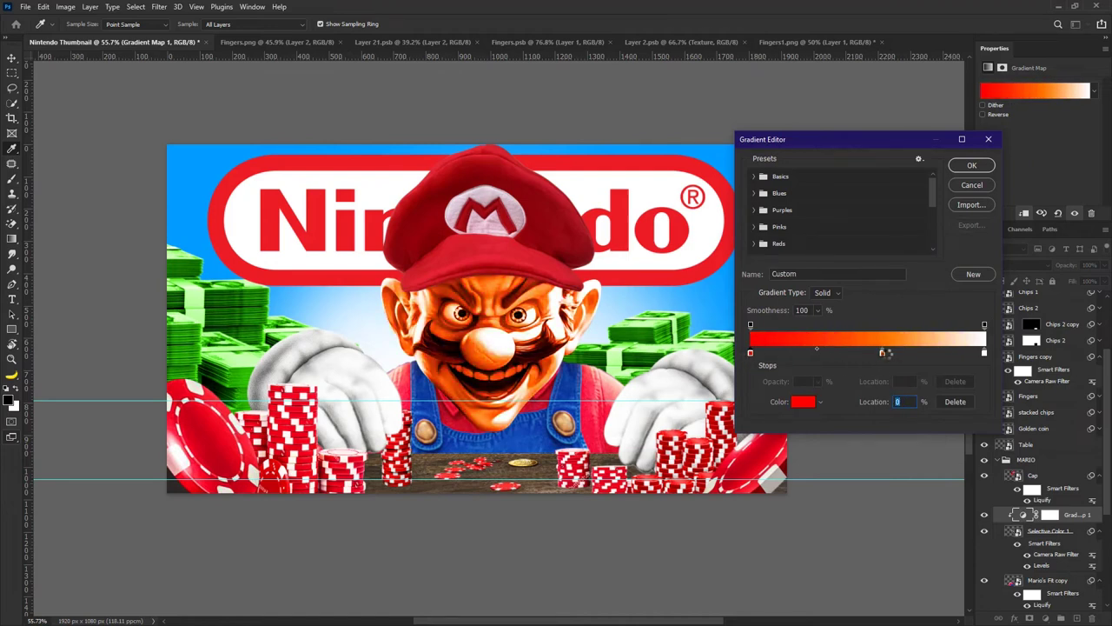
drag(884, 352, 856, 350)
click(973, 165)
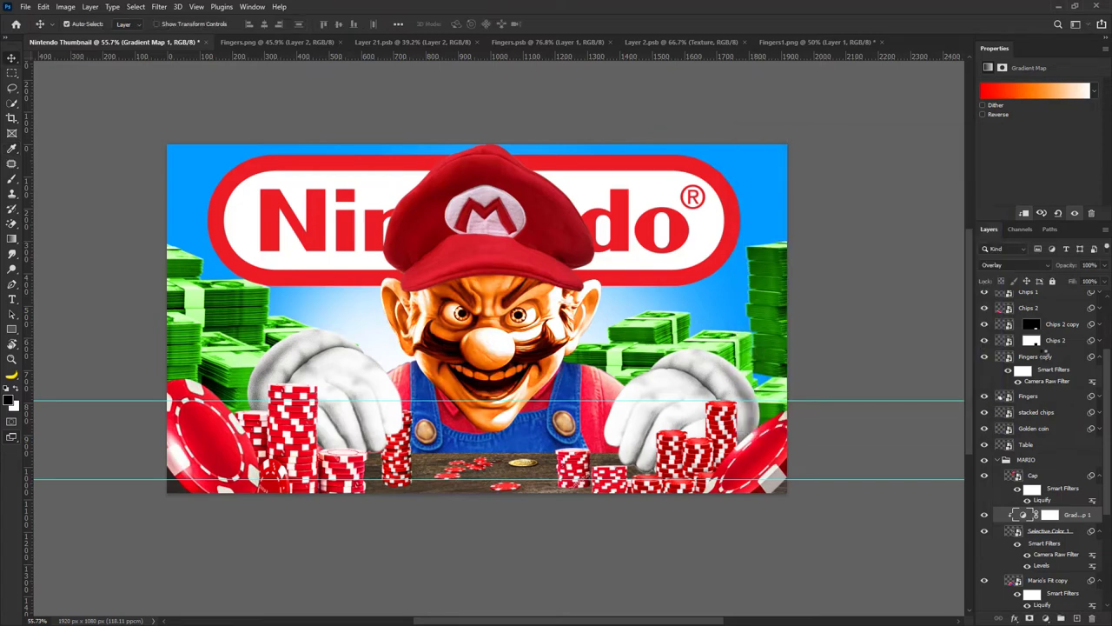
Compare other blend modes such as Hard Light, keep Overlay, and lower the gradient map layer's opacity to 70%.
click(1019, 265)
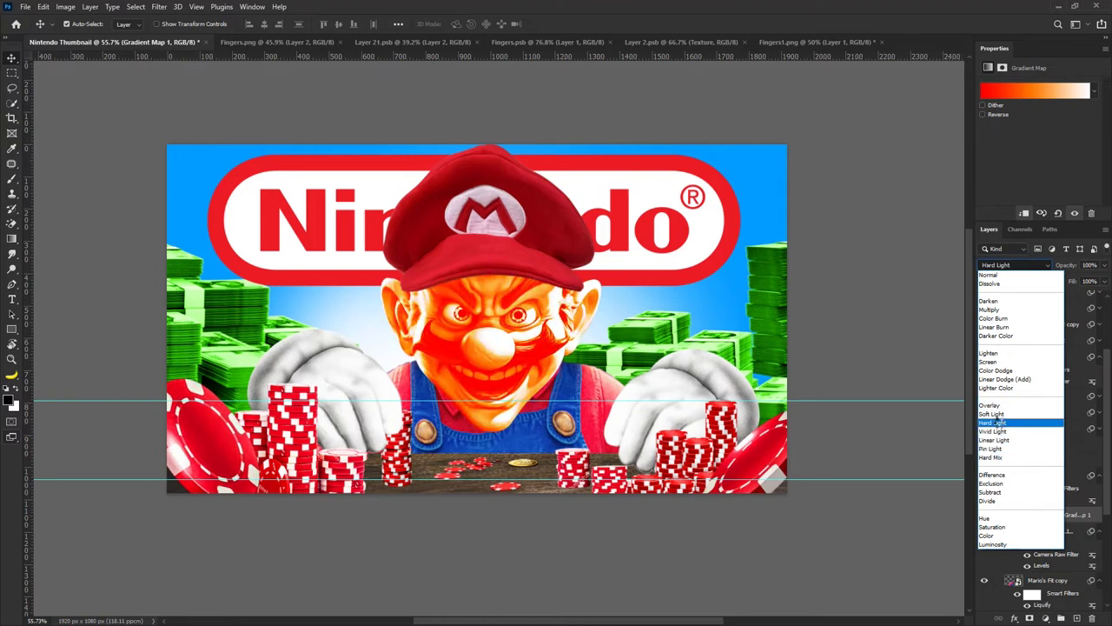
click(990, 405)
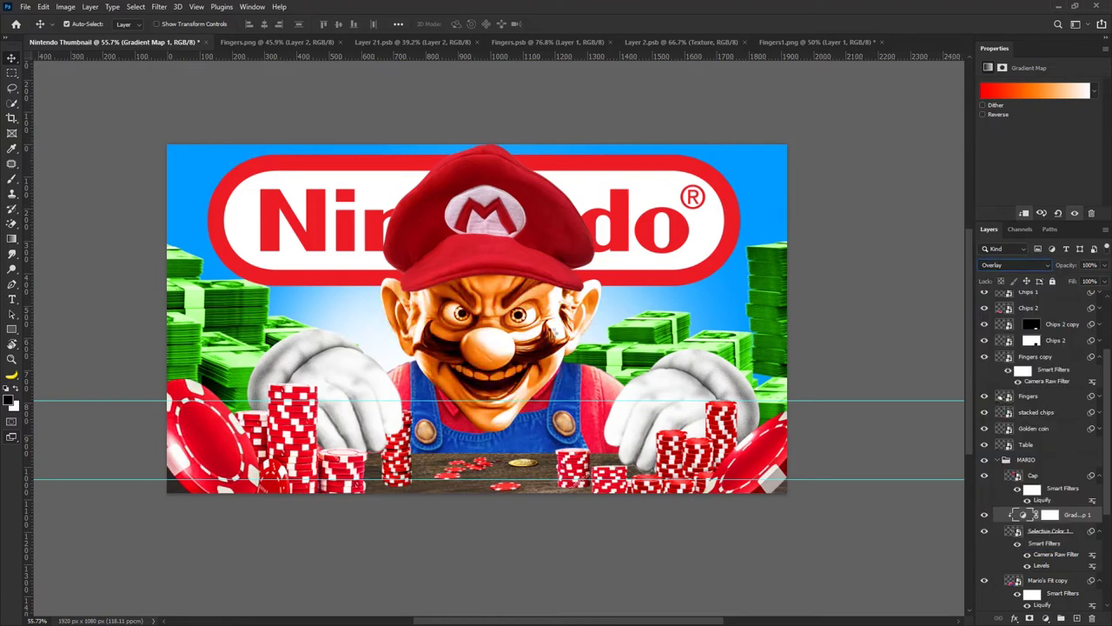
click(1102, 266)
drag(1104, 294, 1088, 278)
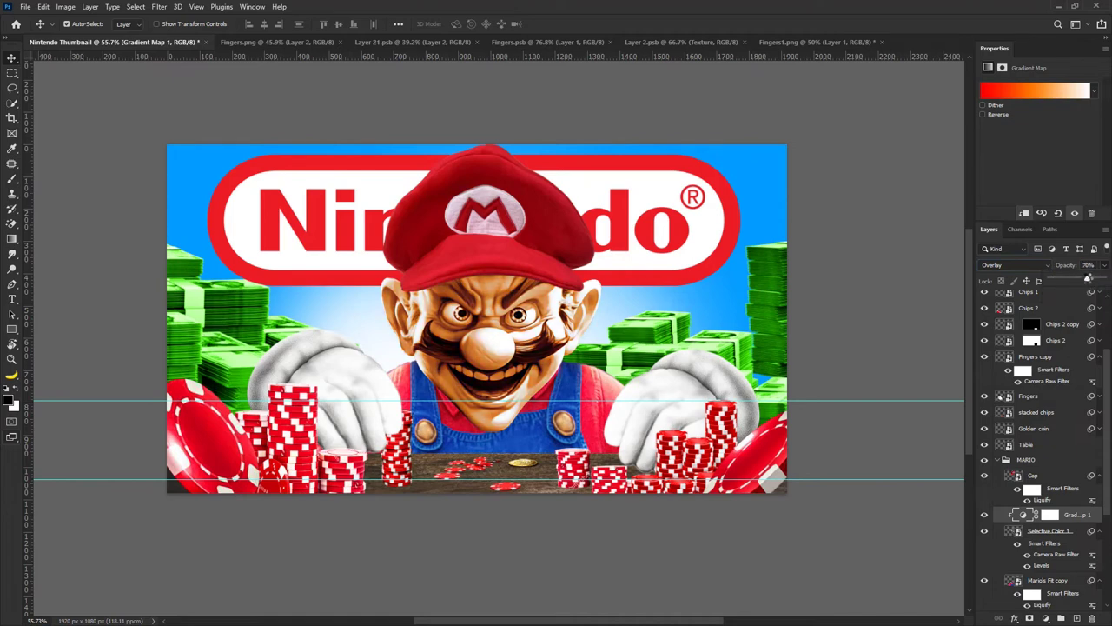
Paint black on the gradient map's mask over the eye on the image's right, using a soft brush at 100% flow.
click(1051, 514)
click(12, 178)
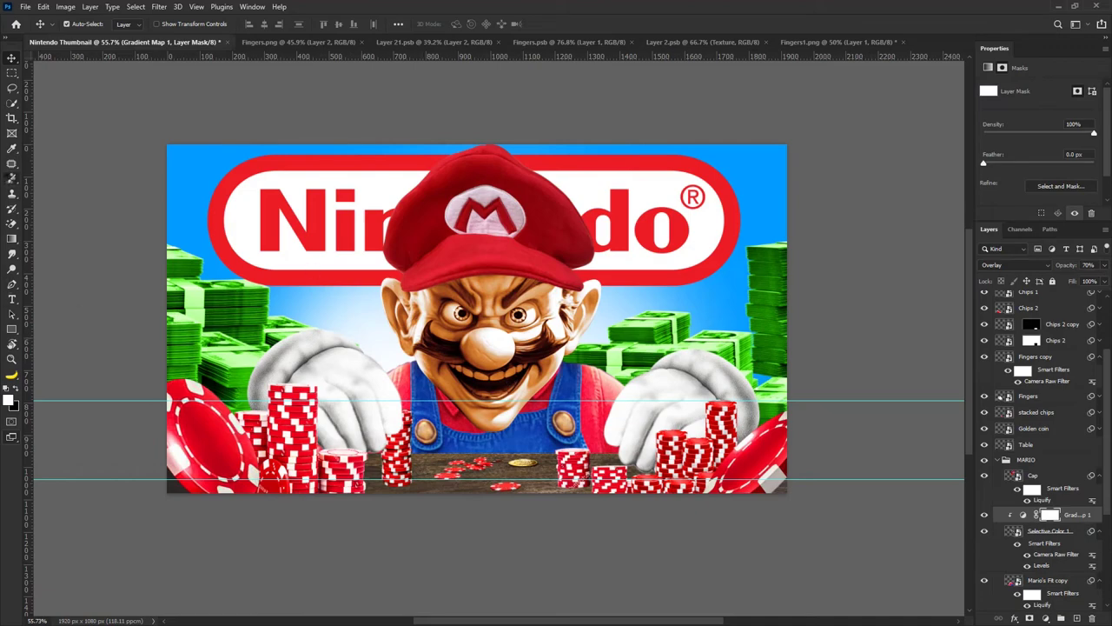
scroll(526, 315, up, 5)
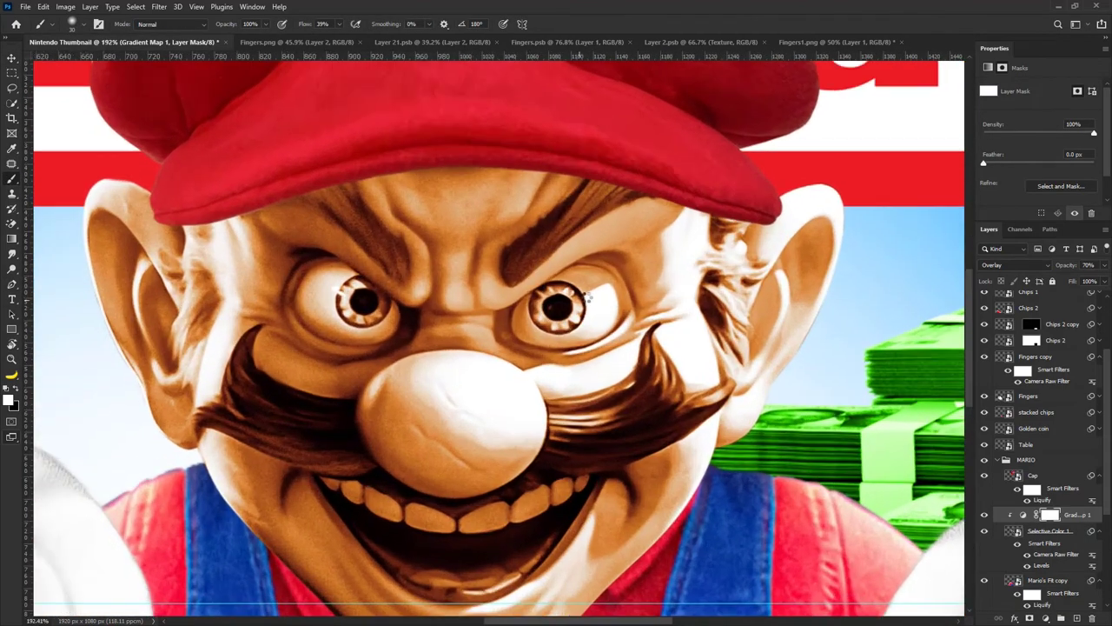
click(340, 24)
drag(339, 38, 525, 45)
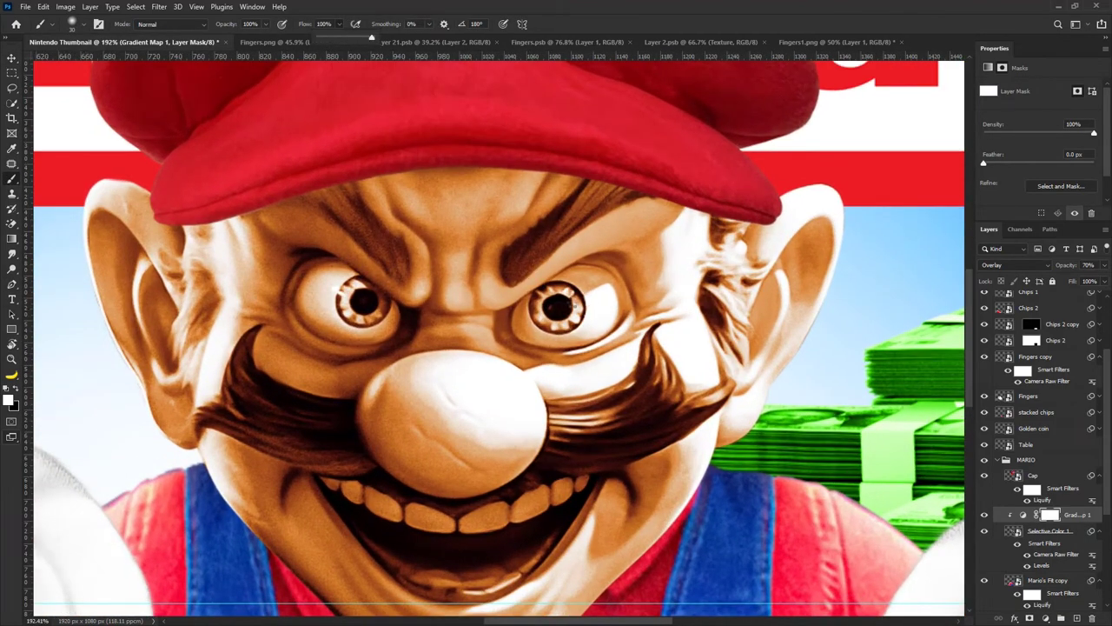
click(570, 304)
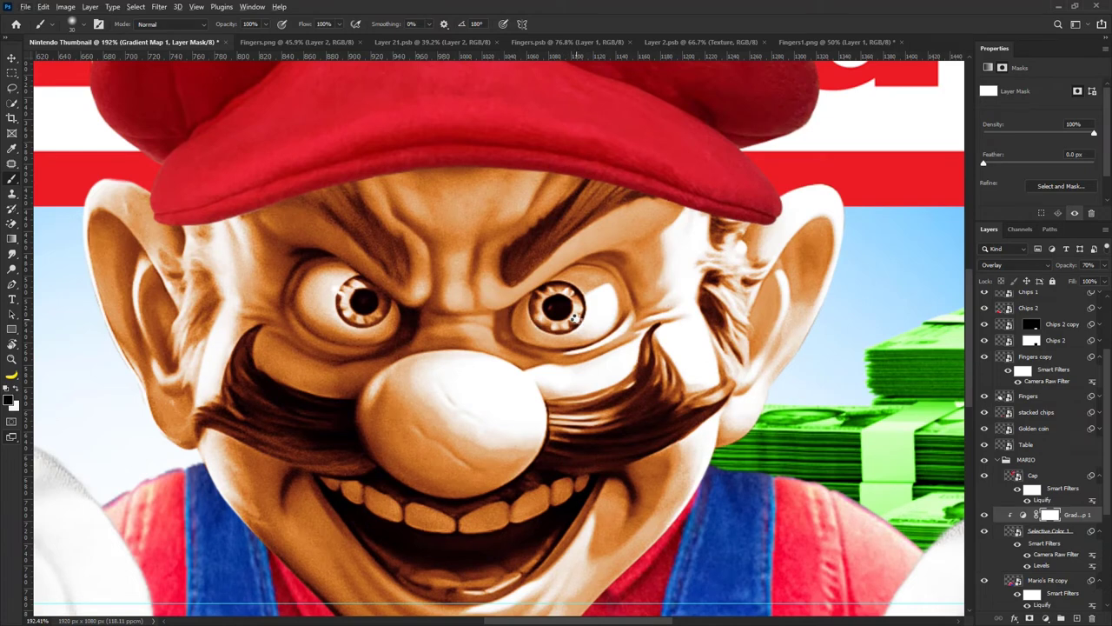
mouse_move(577, 318)
mouse_down()
mouse_move(525, 323)
mouse_move(603, 319)
mouse_move(536, 304)
mouse_up()
mouse_move(607, 307)
mouse_down()
mouse_move(617, 303)
mouse_move(567, 327)
mouse_move(521, 318)
mouse_move(525, 308)
mouse_move(591, 274)
mouse_move(567, 340)
mouse_move(531, 352)
mouse_up()
Refine the masked eye's edge with a smaller brush and mask the gradient off the other eye.
alt+right_click(600, 303)
alt+right_click(601, 294)
key(x)
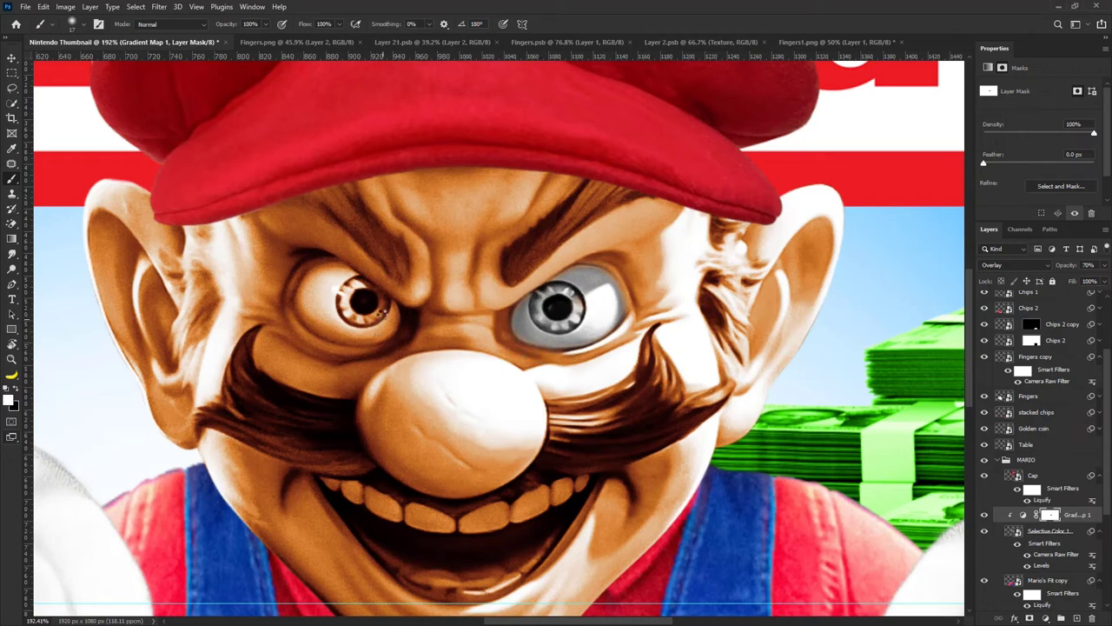
key(x)
mouse_move(389, 313)
mouse_down()
mouse_move(358, 332)
mouse_move(311, 284)
mouse_move(299, 308)
mouse_move(328, 330)
mouse_move(373, 329)
mouse_move(308, 286)
mouse_move(325, 271)
mouse_move(371, 286)
mouse_move(342, 315)
mouse_move(381, 318)
mouse_up()
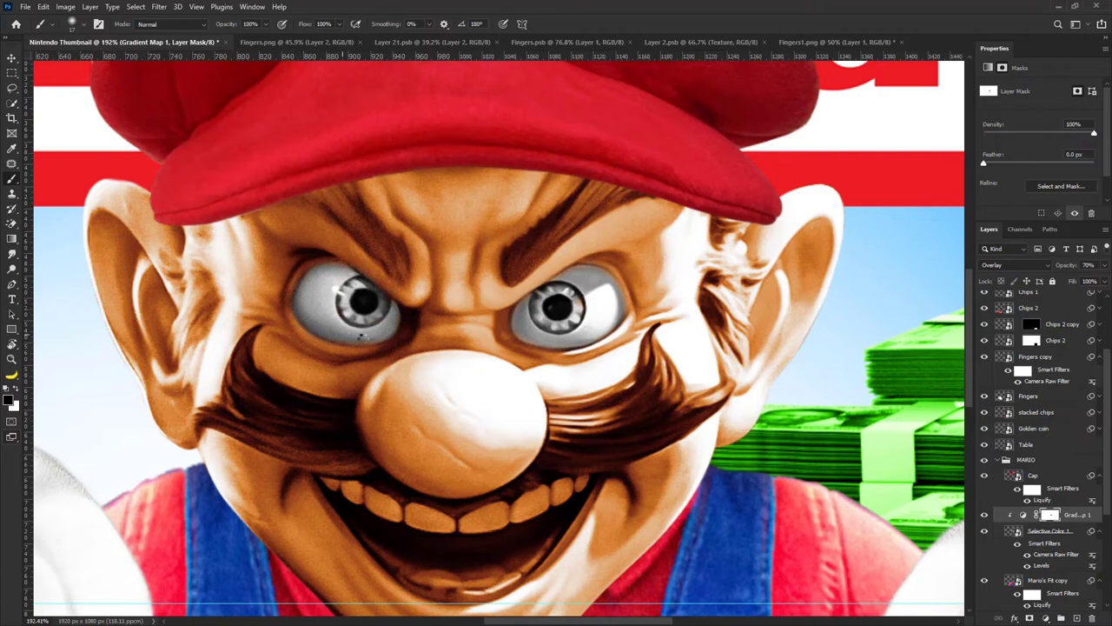
Mask the gradient map's color off the teeth and the inside of the mouth with a soft brush.
scroll(379, 325, down, 6)
scroll(336, 435, up, 8)
key(x)
right_click(412, 388)
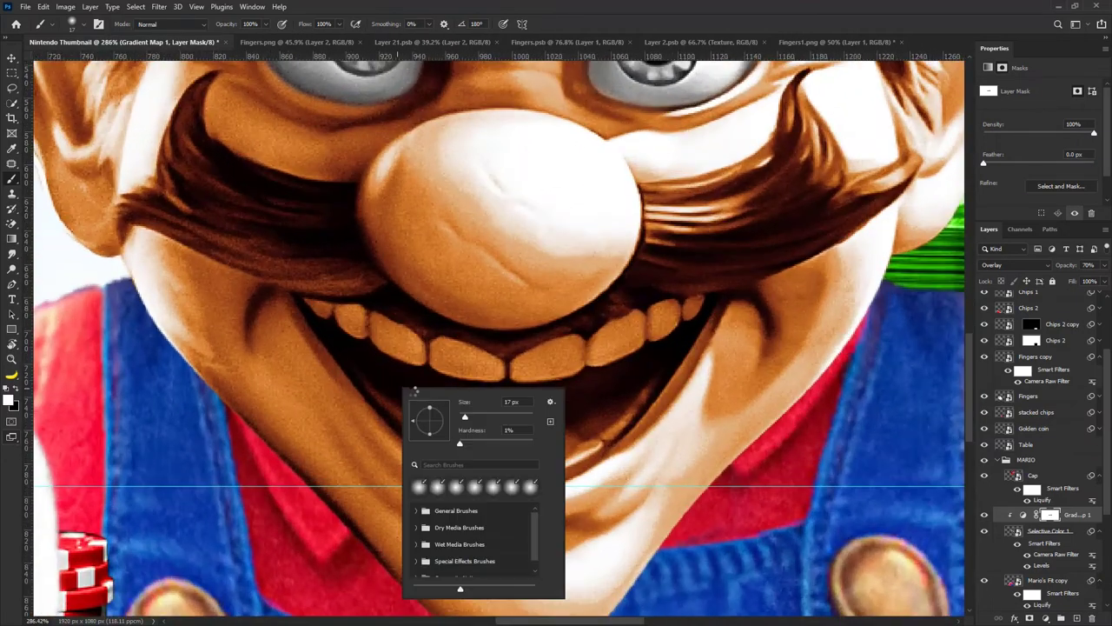
click(393, 360)
alt+right_click(393, 356)
key(x)
drag(447, 363, 338, 317)
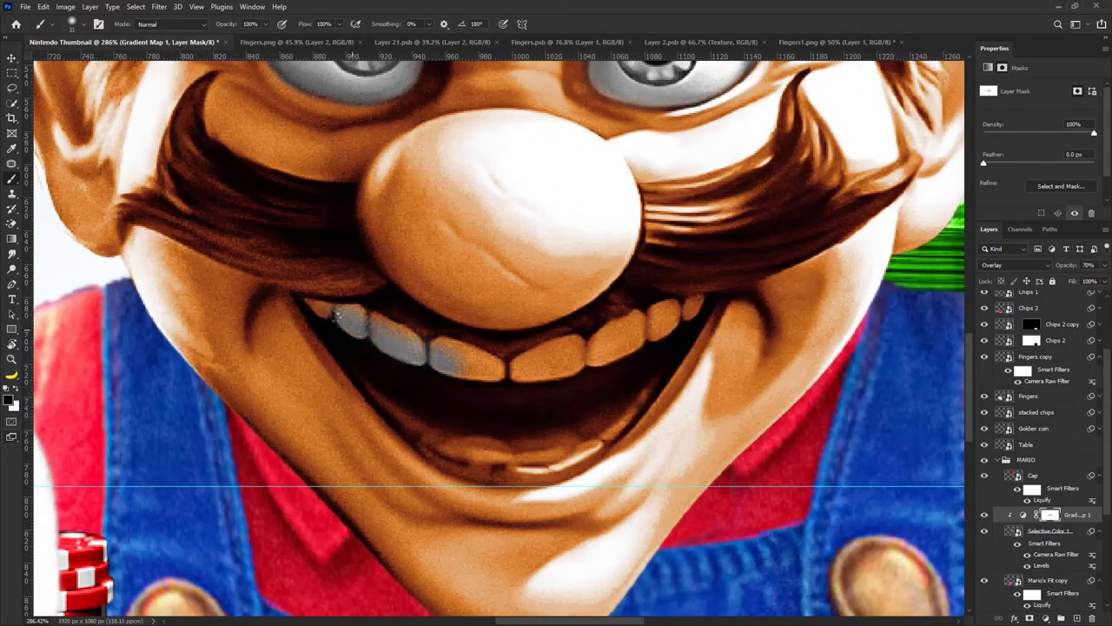
mouse_move(463, 461)
mouse_down()
mouse_move(504, 463)
mouse_move(598, 434)
mouse_up()
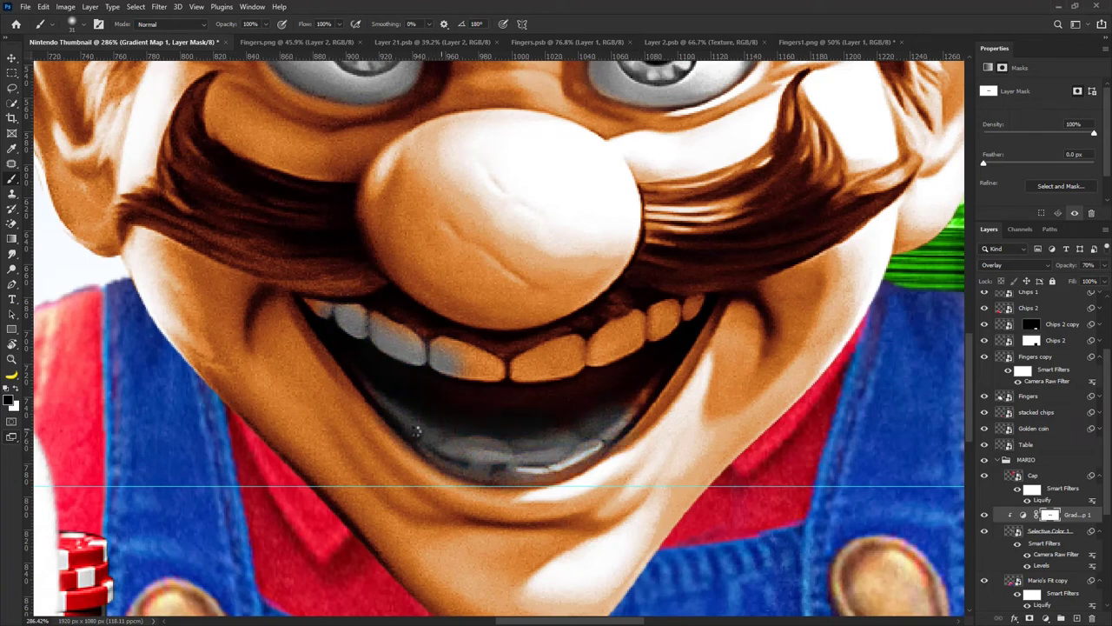
drag(572, 365, 397, 337)
mouse_move(574, 359)
mouse_down()
mouse_move(534, 362)
mouse_move(689, 310)
mouse_up()
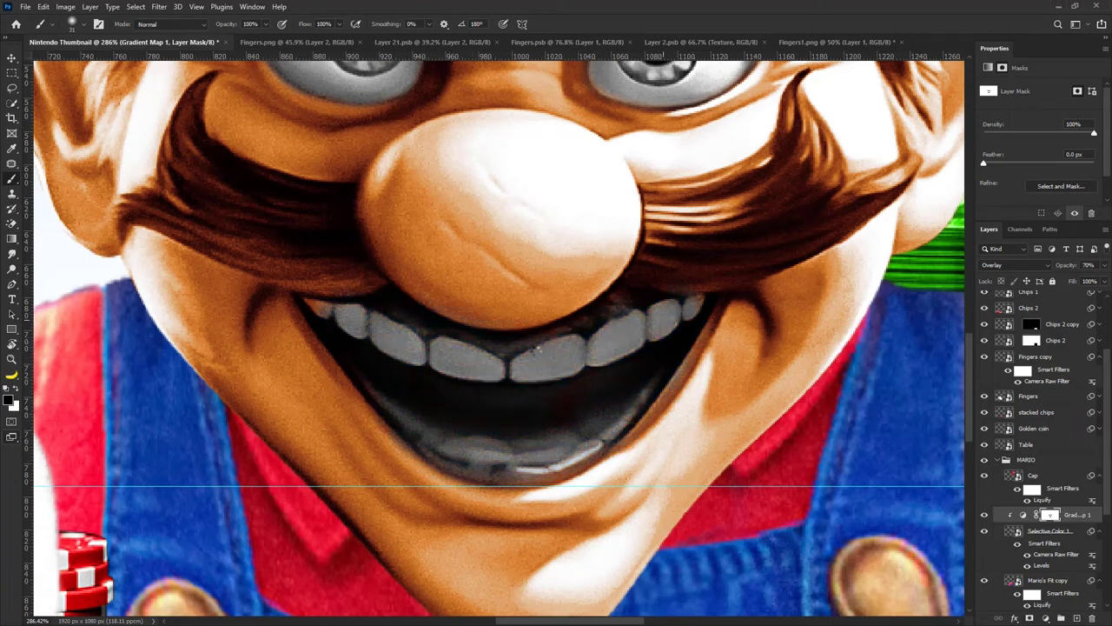
alt+right_click(349, 328)
Paint black on the mask over the mustache half on the image's left to remove its orange tint.
key(ctrl+0)
scroll(506, 261, up, 12)
alt+right_click(501, 339)
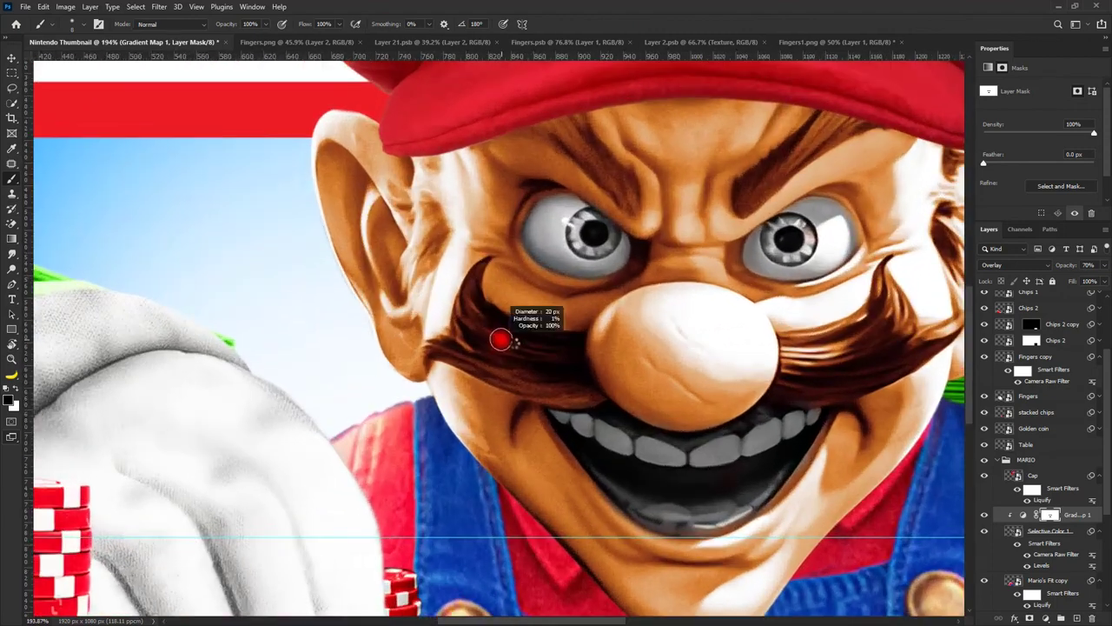
drag(501, 340, 536, 369)
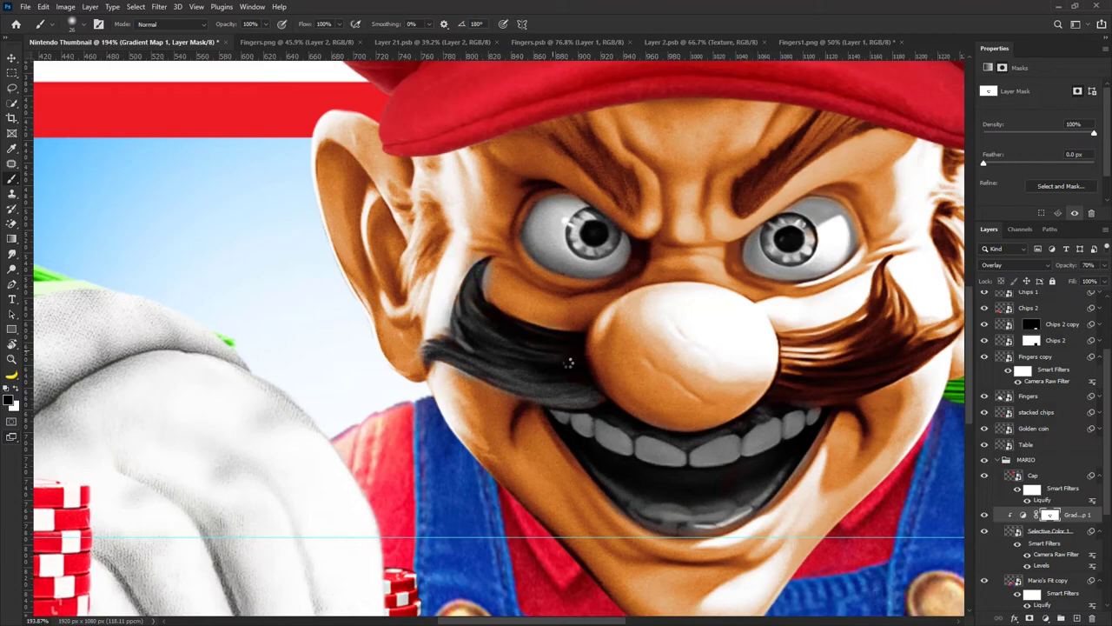
Refine the mask along the edges and curled tip of the left mustache half, alternating white and black paint.
key(x)
key(x)
key(x)
scroll(480, 268, up, 3)
drag(501, 262, 486, 293)
key(x)
key(x)
mouse_move(513, 246)
mouse_down()
mouse_move(459, 265)
mouse_move(428, 348)
mouse_up()
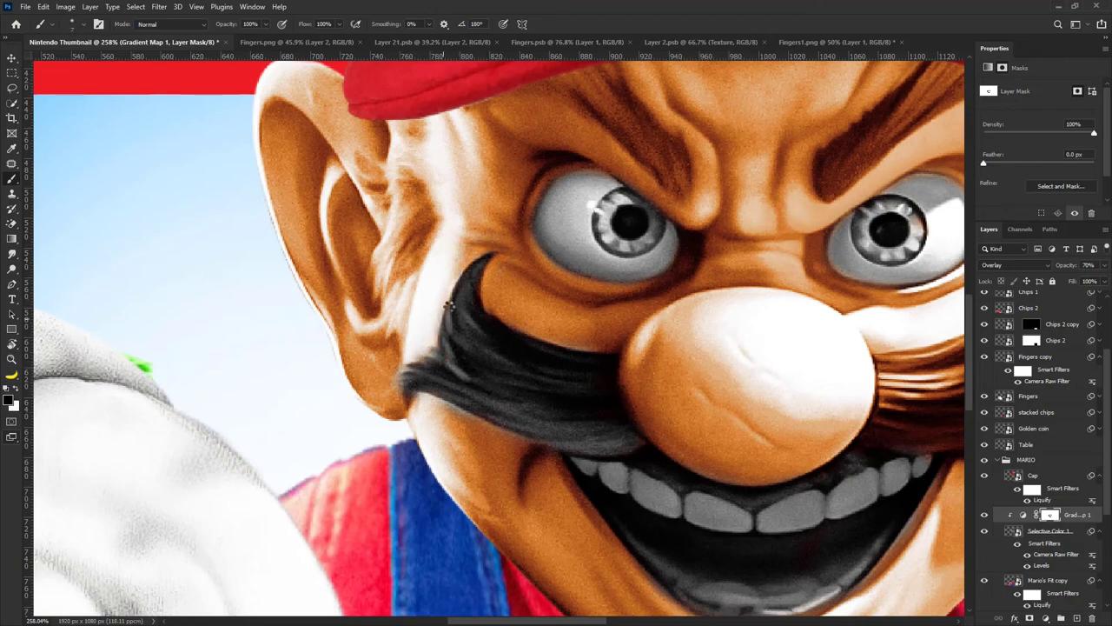
drag(448, 305, 450, 296)
Mask the orange tint off the sideburn and eyebrow on the image's left.
key(x)
alt+scroll(417, 228, down, 5)
alt+scroll(400, 219, up, 5)
mouse_move(405, 224)
mouse_down()
mouse_move(390, 332)
mouse_move(394, 293)
mouse_move(379, 270)
mouse_move(403, 192)
mouse_move(370, 172)
mouse_up()
alt+scroll(422, 235, down, 6)
alt+scroll(503, 237, up, 2)
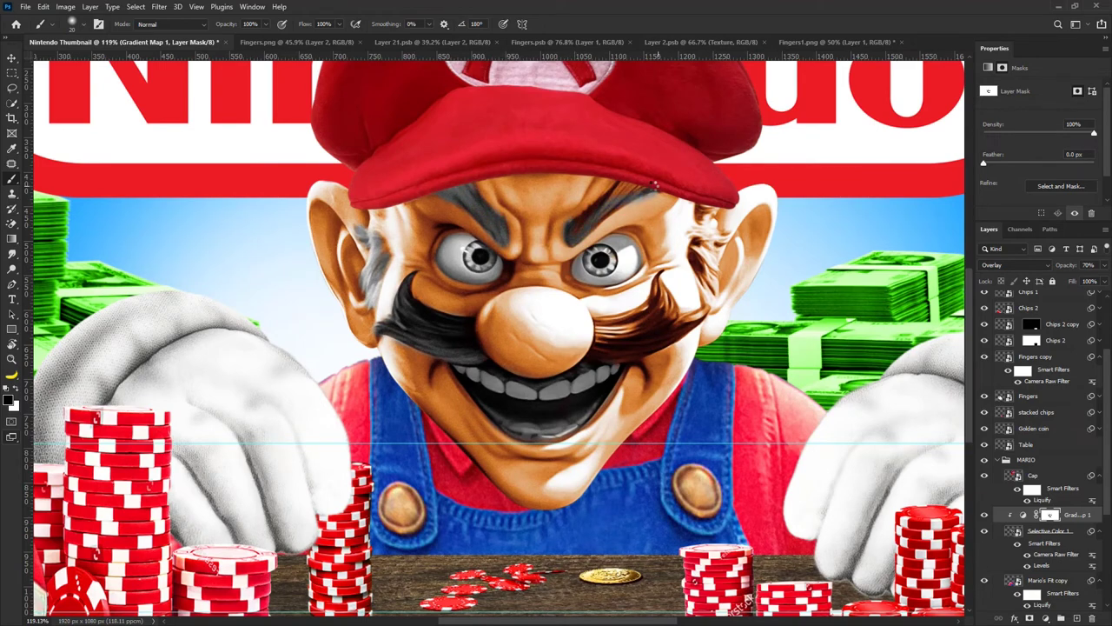
Mask the tint off the eyebrow on the image's right and clean up its edges against the skin.
scroll(637, 182, up, 5)
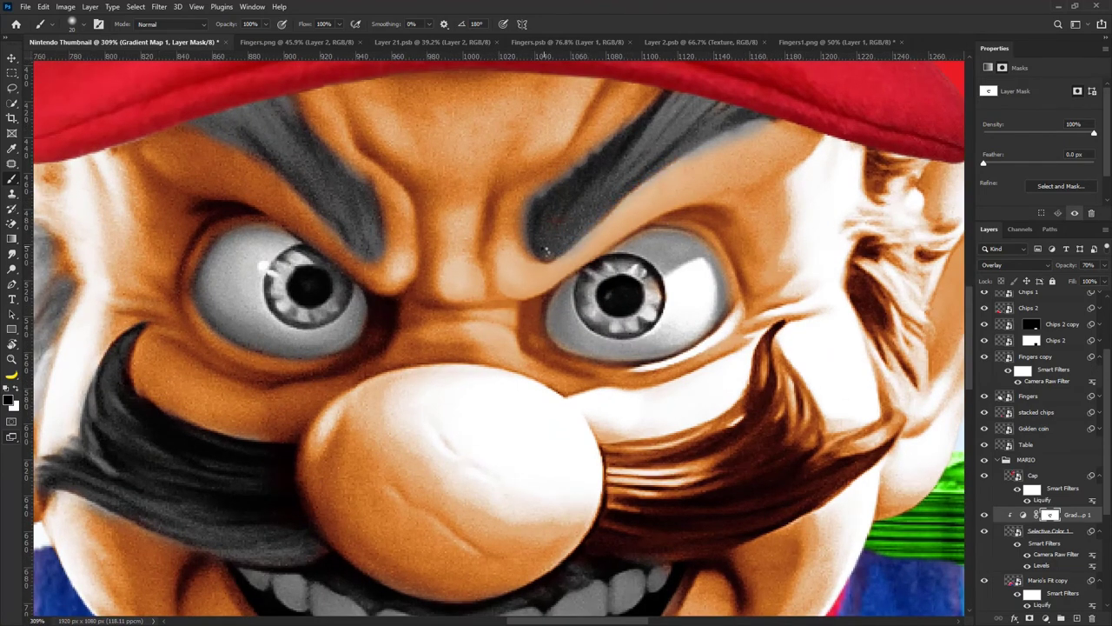
scroll(560, 219, up, 1)
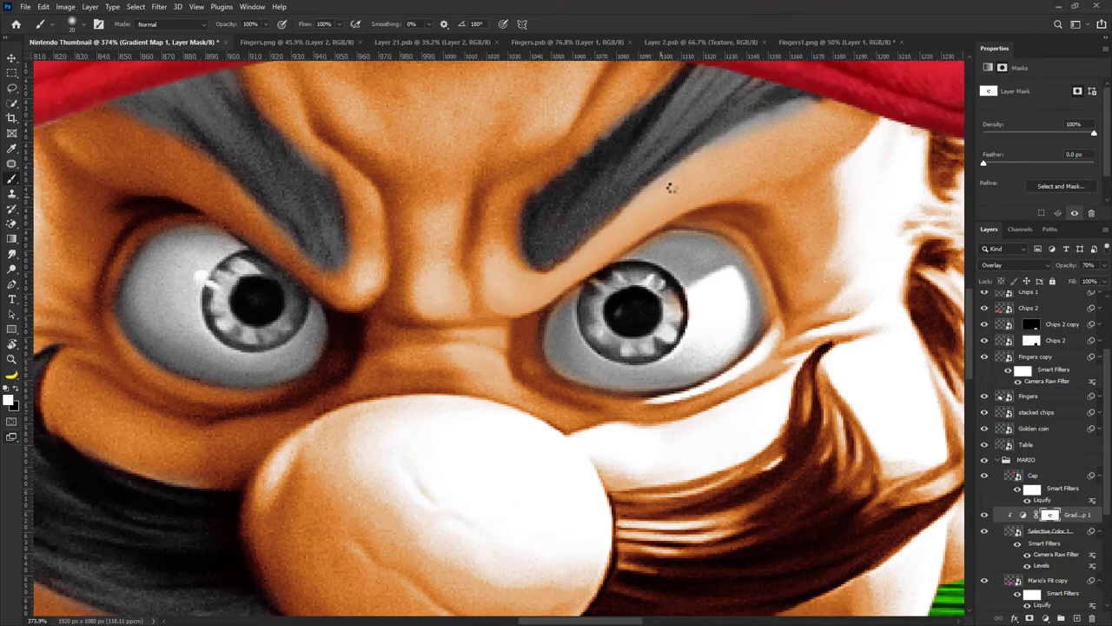
scroll(735, 144, down, 3)
scroll(516, 92, up, 3)
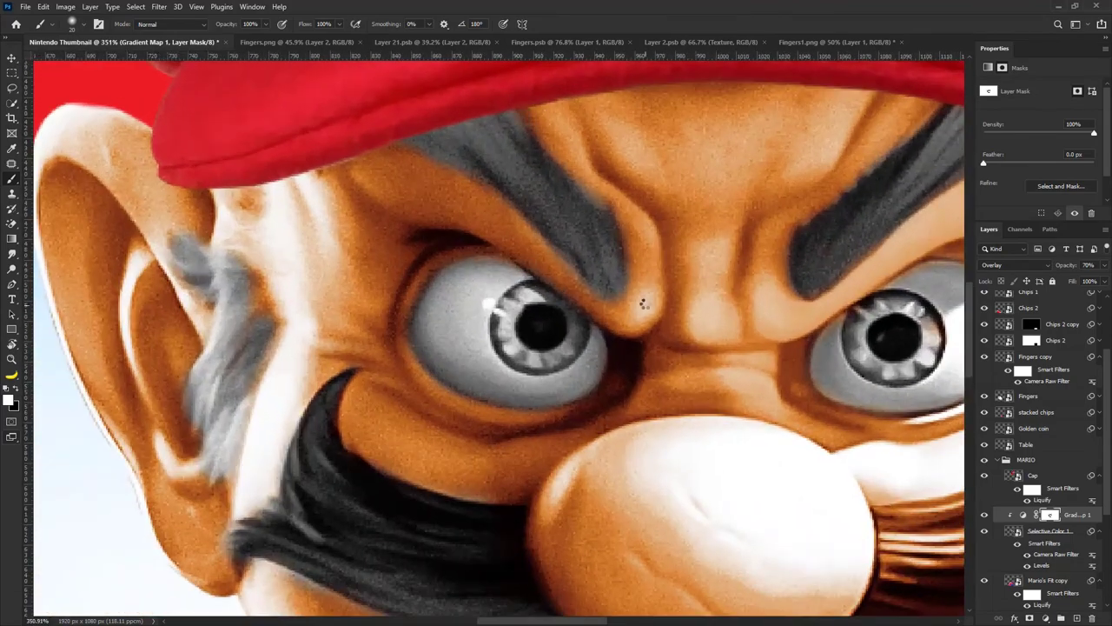
Extend the masked area of the left sideburn up to the cap's brim.
scroll(411, 158, down, 3)
scroll(338, 205, up, 3)
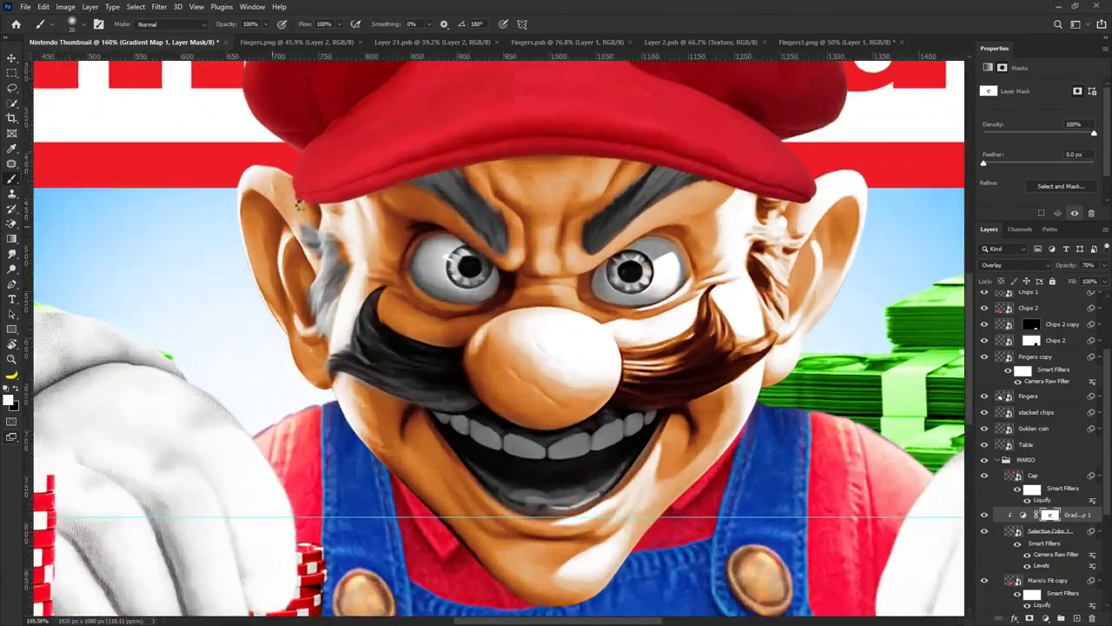
drag(332, 209, 334, 245)
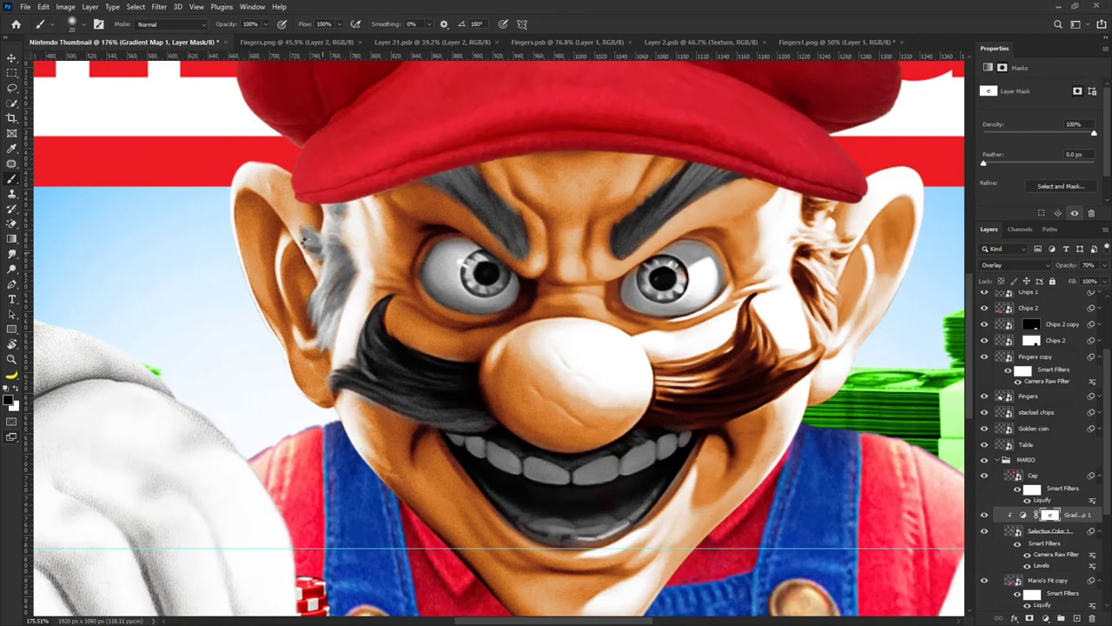
Mask the orange tint off the sideburn beside the ear on the image's right.
scroll(334, 209, down, 3)
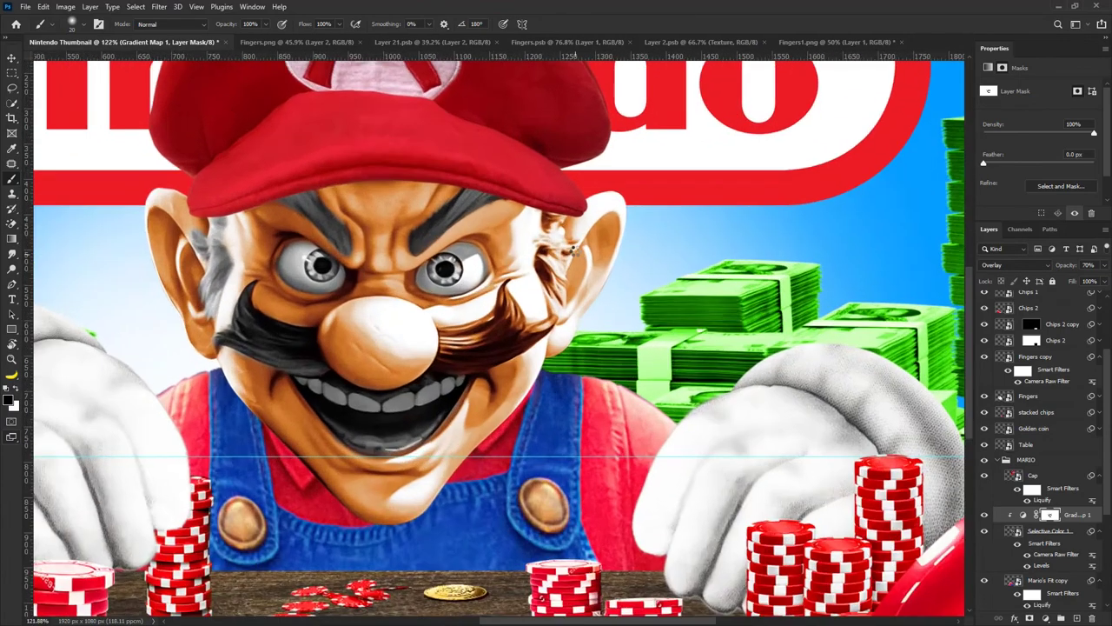
scroll(543, 205, up, 3)
mouse_move(539, 222)
mouse_down()
mouse_move(553, 205)
mouse_move(524, 244)
mouse_move(544, 247)
mouse_move(544, 359)
mouse_move(560, 256)
mouse_move(550, 226)
mouse_move(565, 240)
mouse_move(555, 258)
mouse_up()
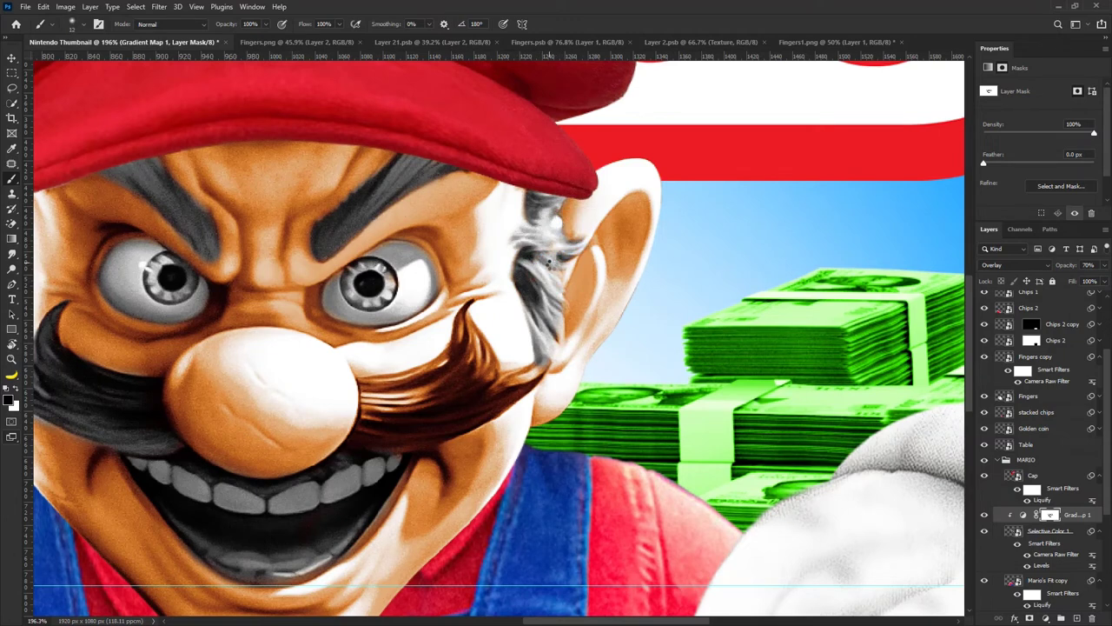
drag(561, 277, 574, 249)
Mask the tint off the mustache half on the image's right, including its curled tip and upper edge.
mouse_move(505, 388)
mouse_down()
mouse_move(464, 305)
mouse_move(459, 356)
mouse_move(440, 379)
mouse_move(369, 387)
mouse_move(358, 398)
mouse_move(434, 421)
mouse_move(368, 442)
mouse_up()
mouse_move(535, 369)
mouse_down()
mouse_move(489, 408)
mouse_move(470, 306)
mouse_up()
drag(427, 379, 366, 371)
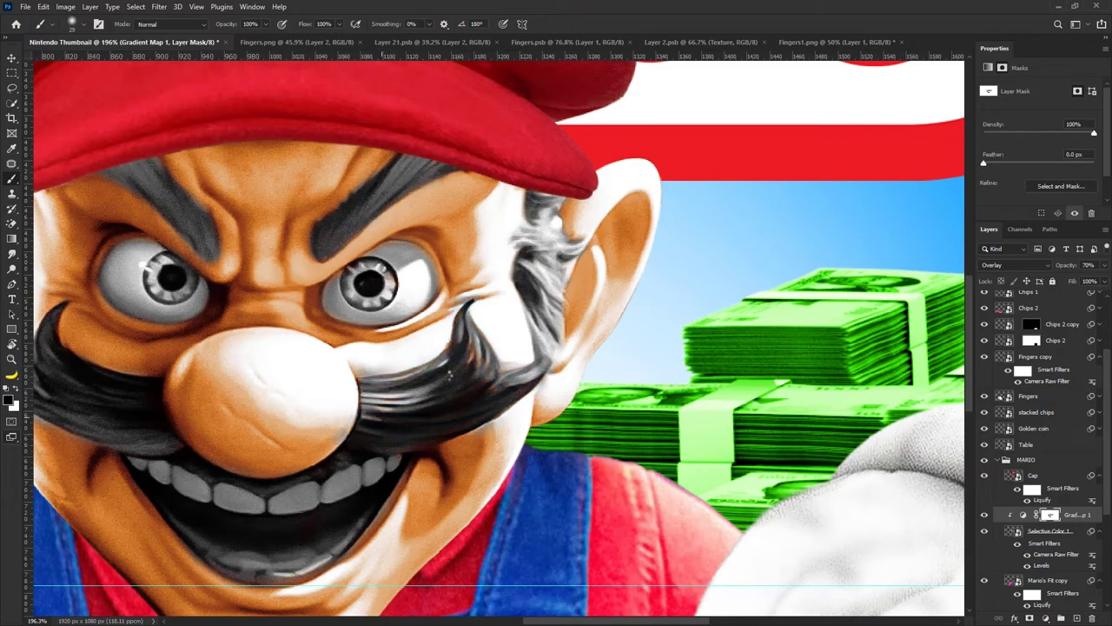
scroll(382, 369, up, 3)
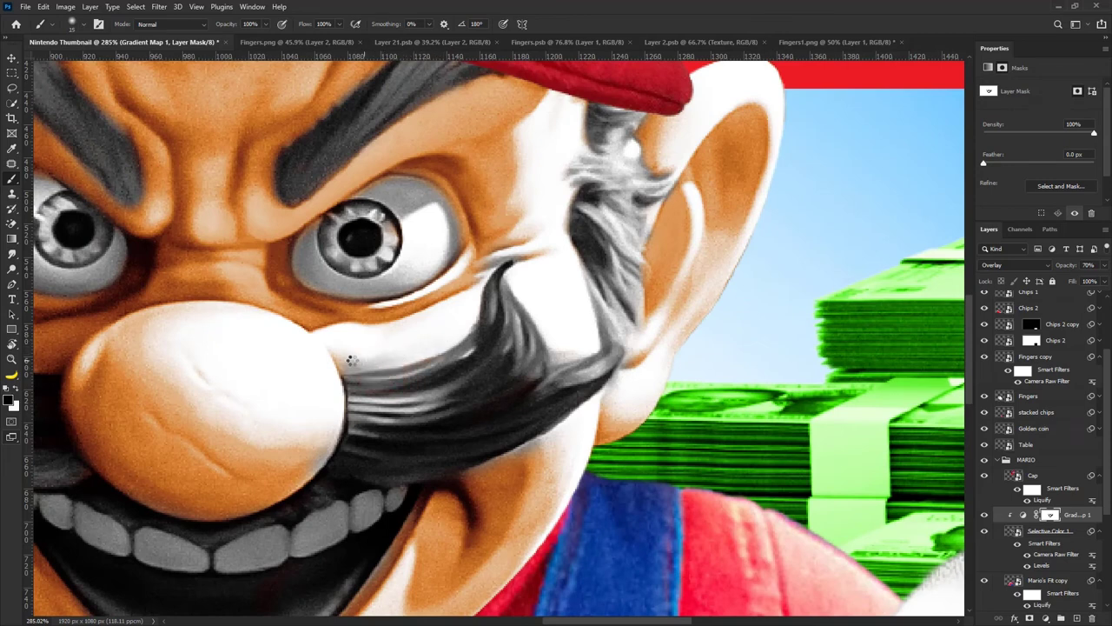
key(x)
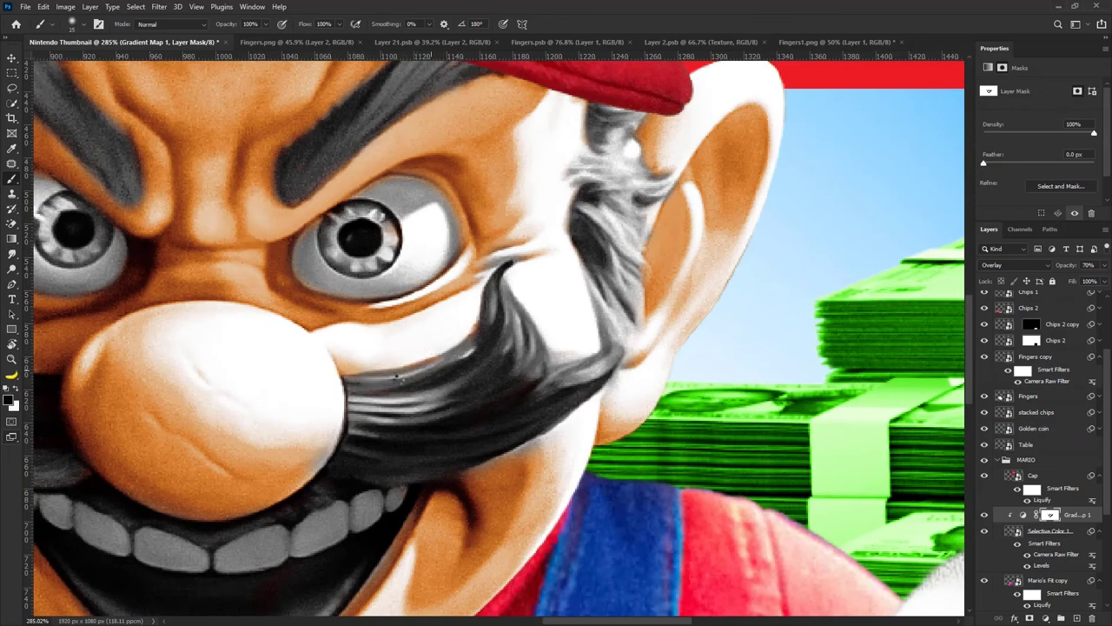
key(x)
scroll(471, 482, down, 10)
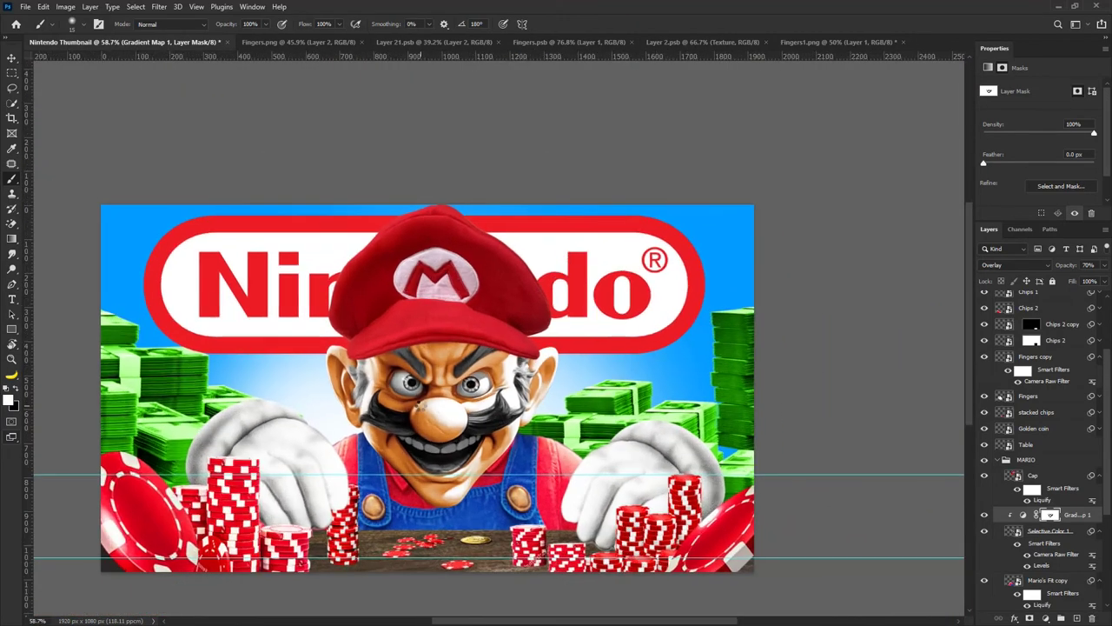
Add a Hue/Saturation adjustment to the face, colorized with hue 224 and saturation 62, and invert its mask.
scroll(440, 381, up, 2)
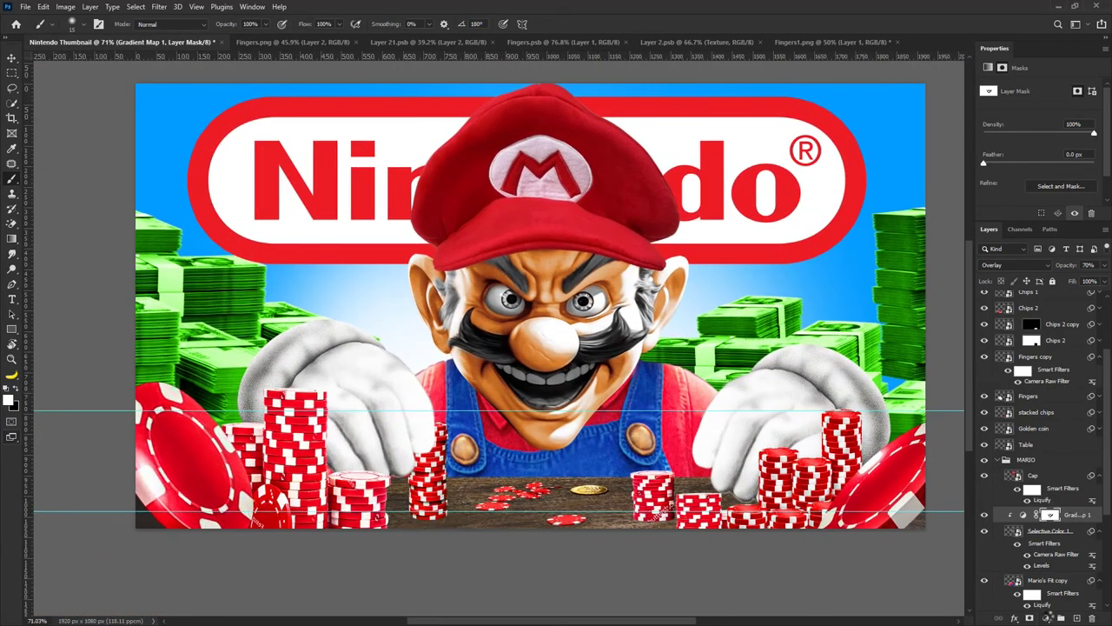
click(1047, 616)
click(1074, 513)
click(1024, 213)
click(1042, 191)
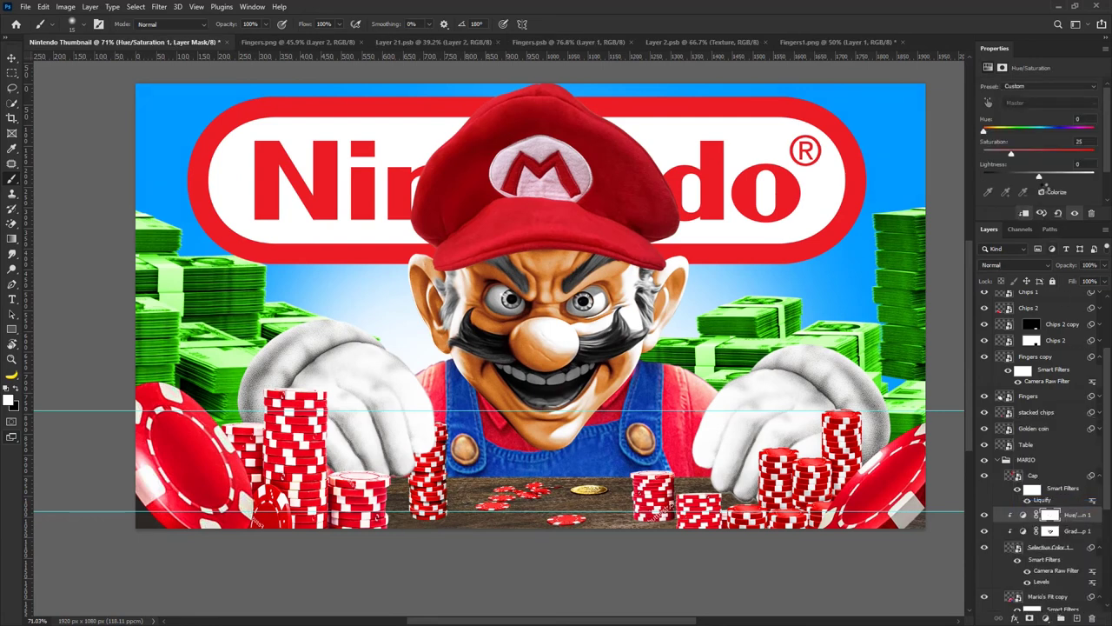
drag(987, 129, 1062, 128)
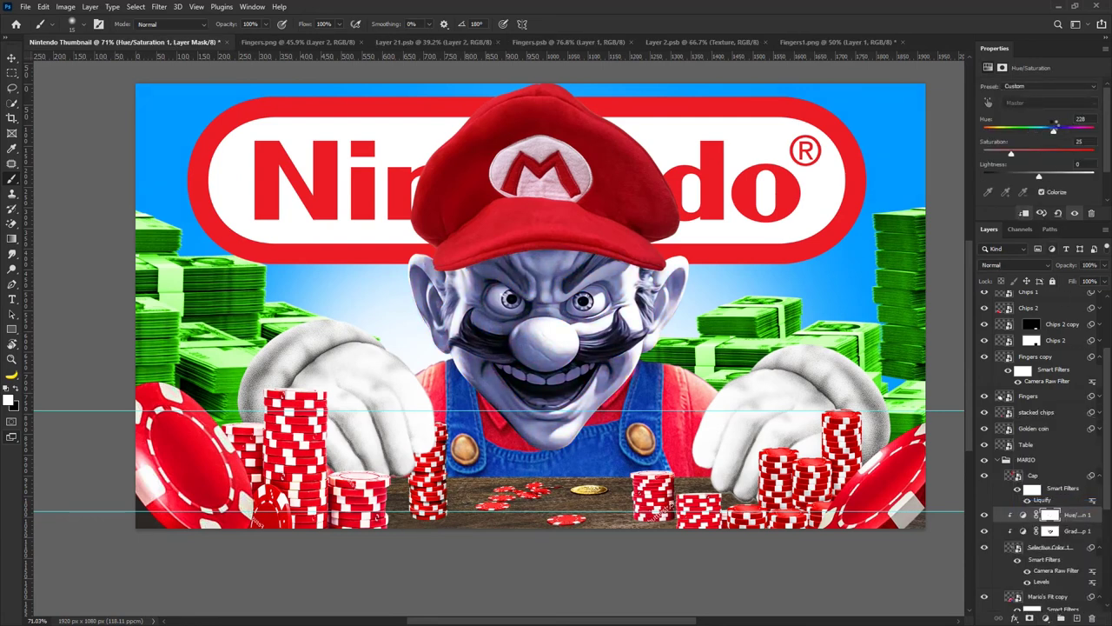
drag(1011, 154, 1053, 132)
click(1050, 515)
key(ctrl+i)
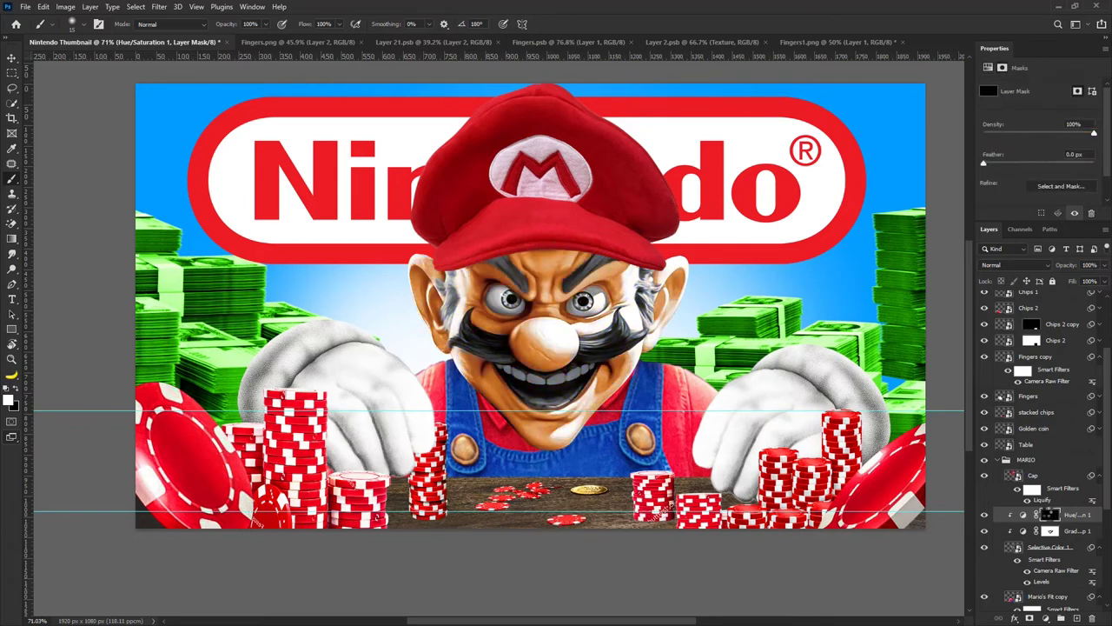
Reveal the blue colorization in the irises of both eyes by painting on the Hue/Saturation mask.
scroll(490, 262, up, 5)
mouse_move(589, 353)
mouse_down()
mouse_move(525, 366)
mouse_move(550, 383)
mouse_up()
alt+right_click(556, 378)
mouse_move(733, 371)
mouse_down()
mouse_move(755, 386)
mouse_move(731, 365)
mouse_move(728, 386)
mouse_up()
scroll(708, 357, down, 5)
scroll(730, 378, down, 3)
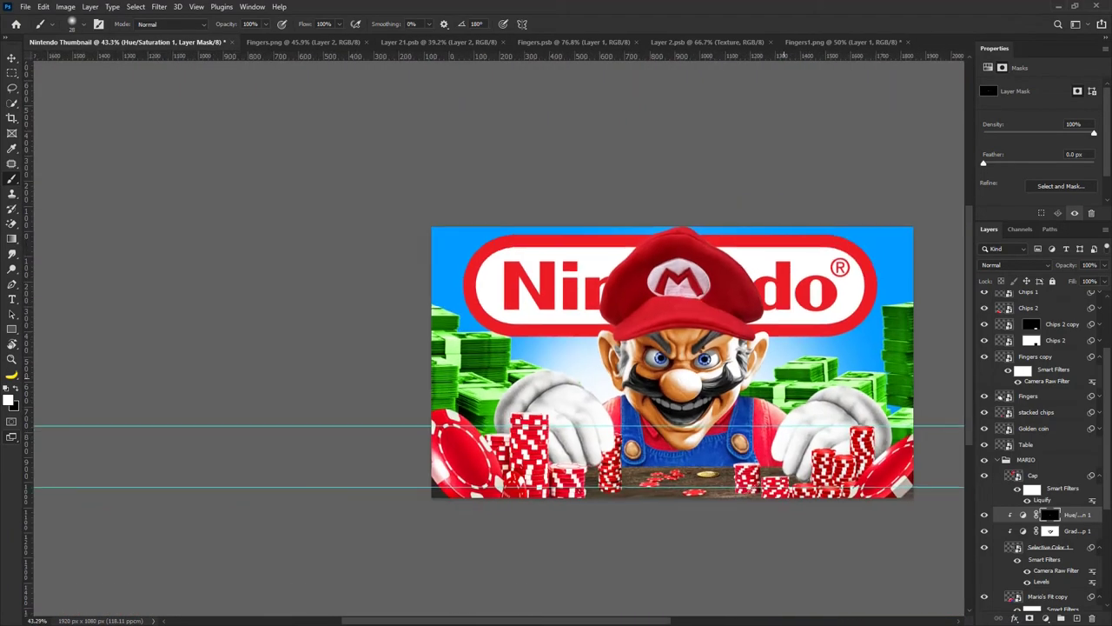
Add a solid color fill layer in pure red, ff0000, above the face's Hue/Saturation adjustment.
scroll(608, 366, up, 2)
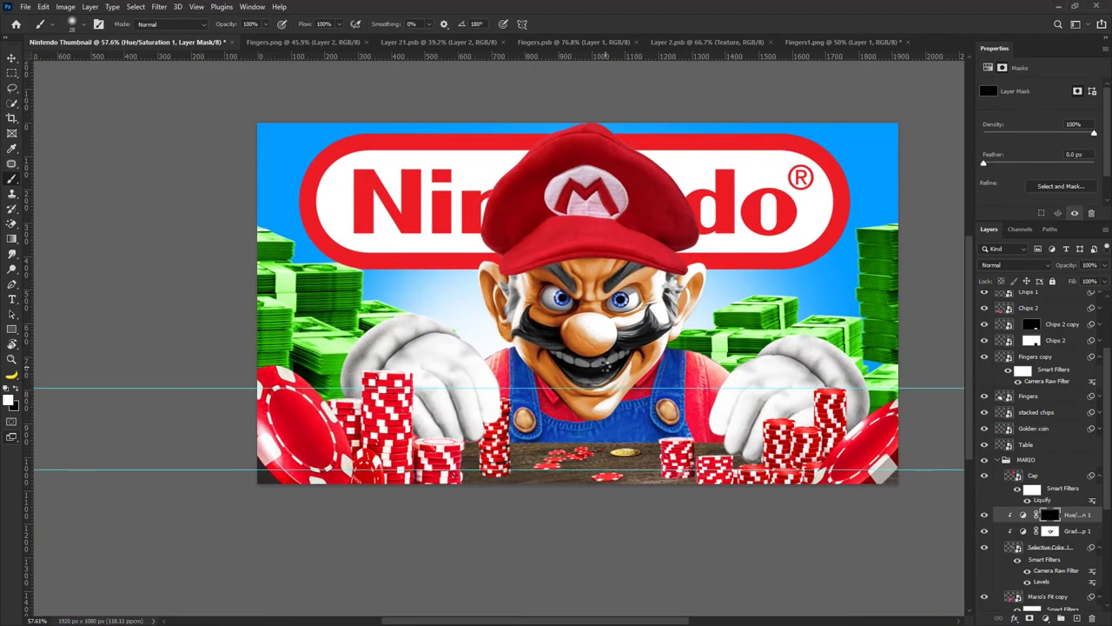
scroll(600, 363, up, 1)
scroll(654, 366, up, 1)
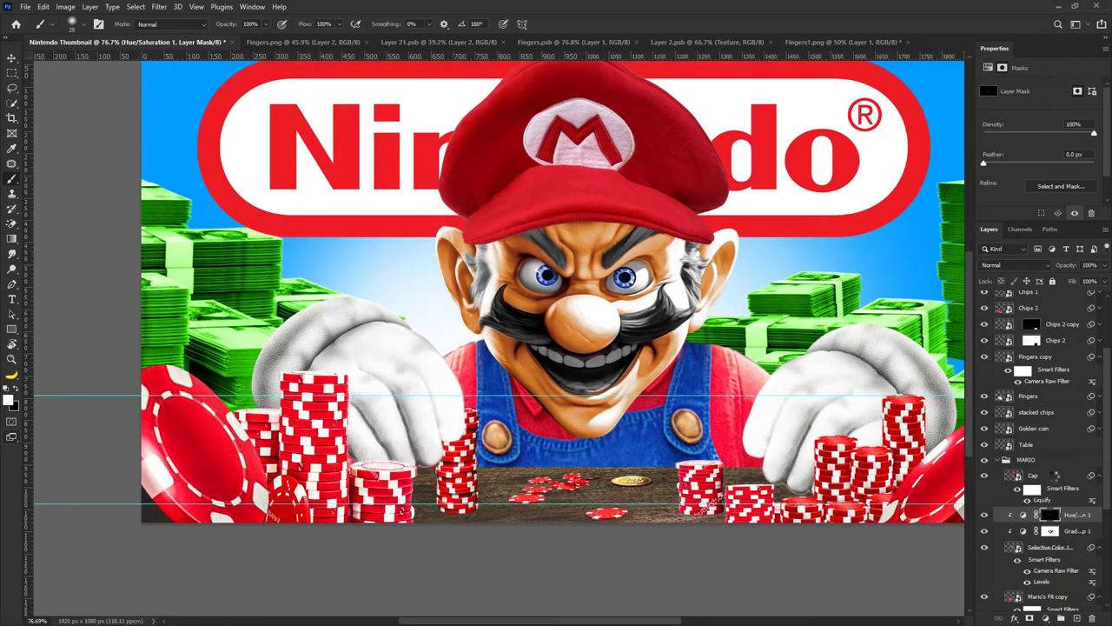
click(1059, 618)
click(1039, 417)
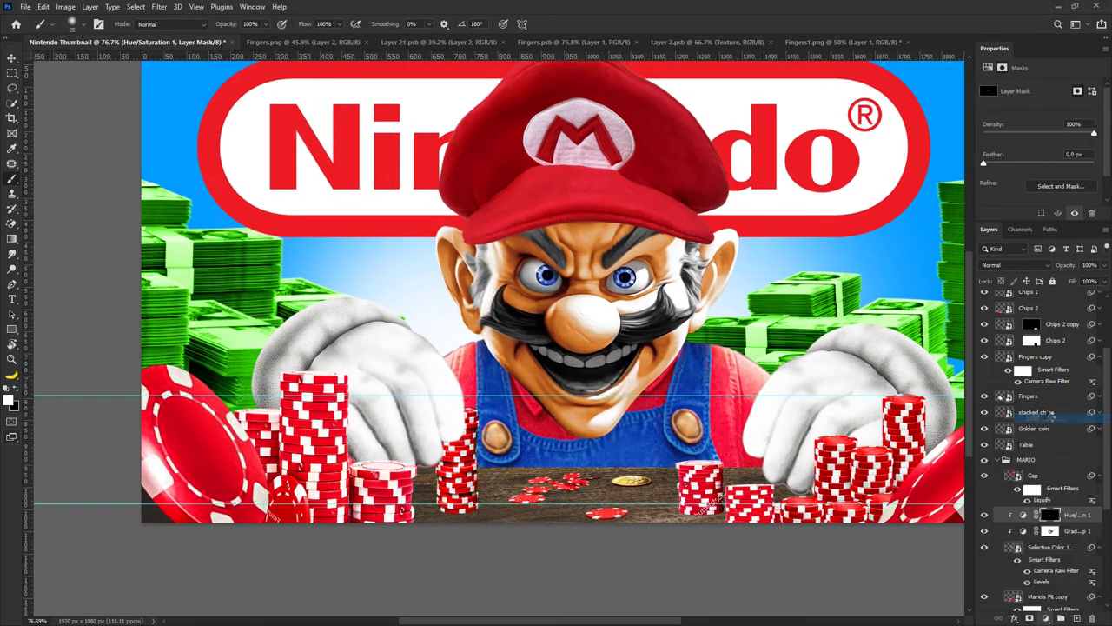
drag(651, 283, 640, 248)
drag(781, 392, 798, 268)
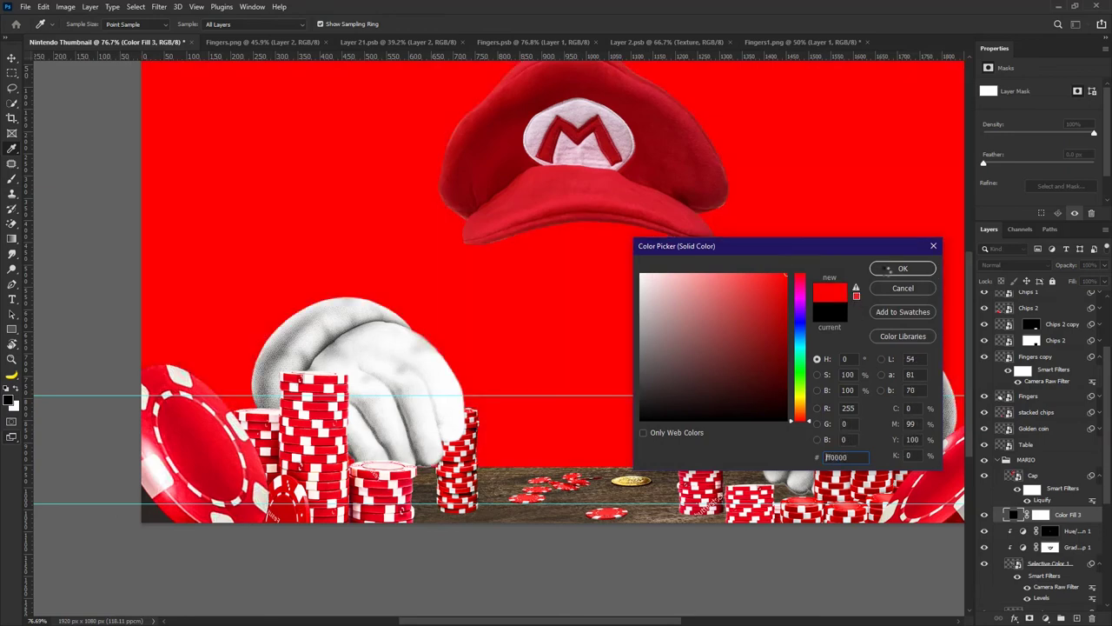
click(891, 268)
Set the red fill's blend mode to Multiply and clip it to the face.
click(1040, 267)
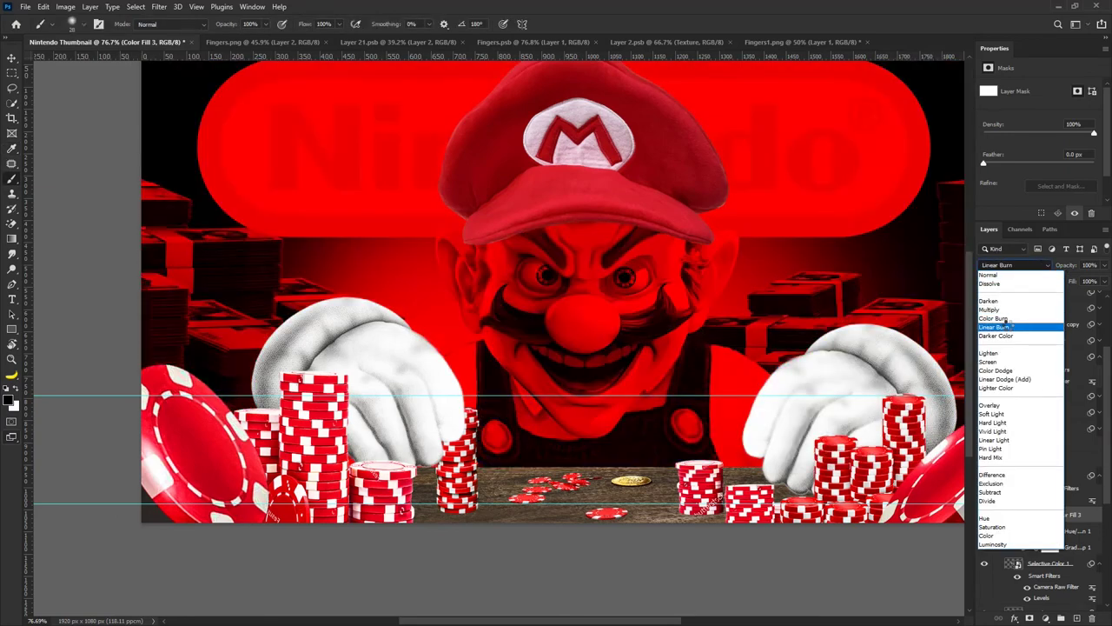
click(999, 307)
click(1041, 515)
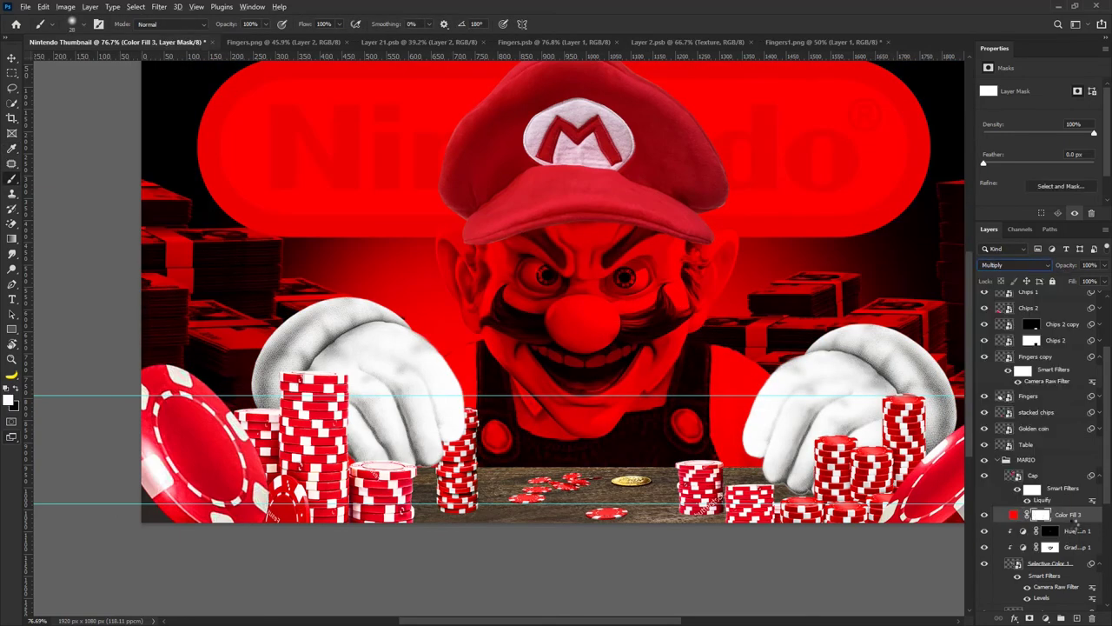
alt+click(1077, 522)
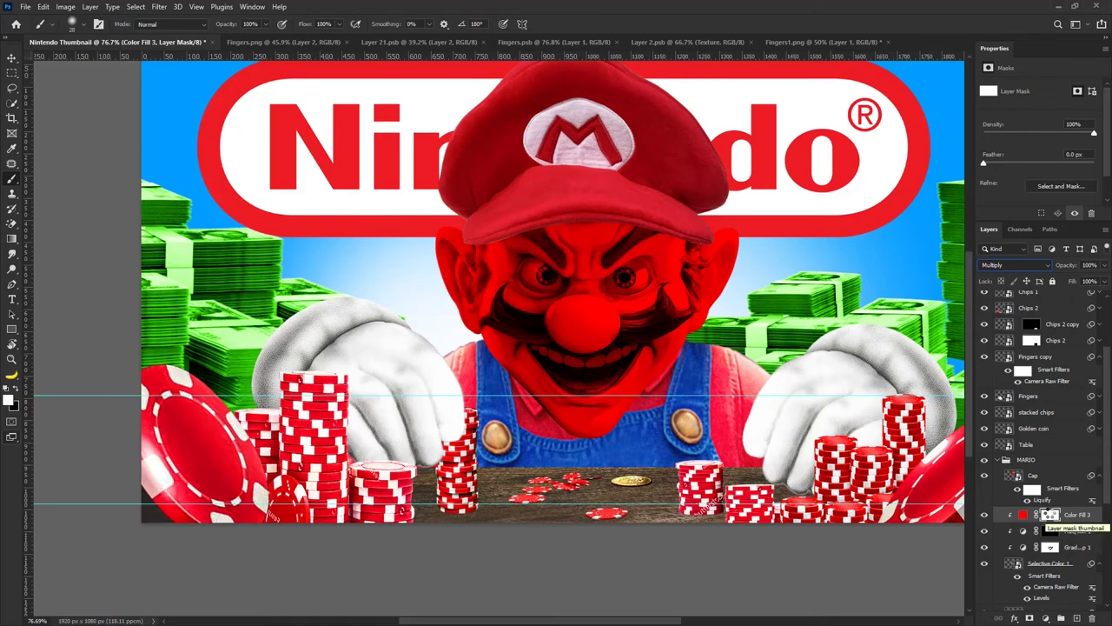
Invert the red fill's mask and paint the red into the inside of the mouth.
click(65, 6)
click(1055, 529)
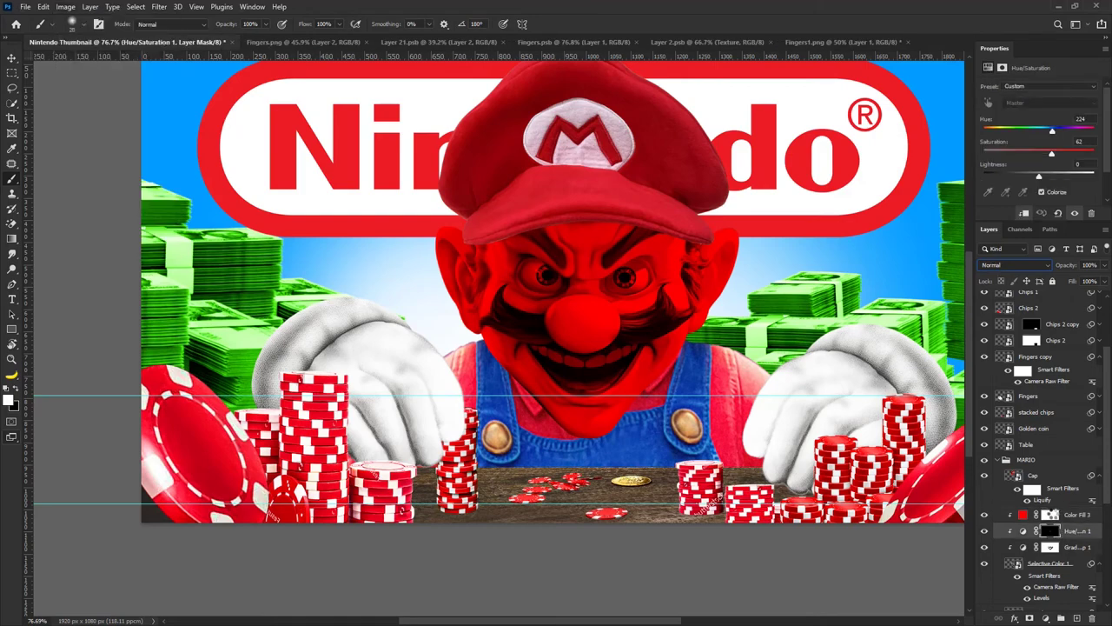
click(1052, 514)
key(ctrl+i)
scroll(593, 372, up, 3)
click(590, 371)
scroll(591, 372, up, 5)
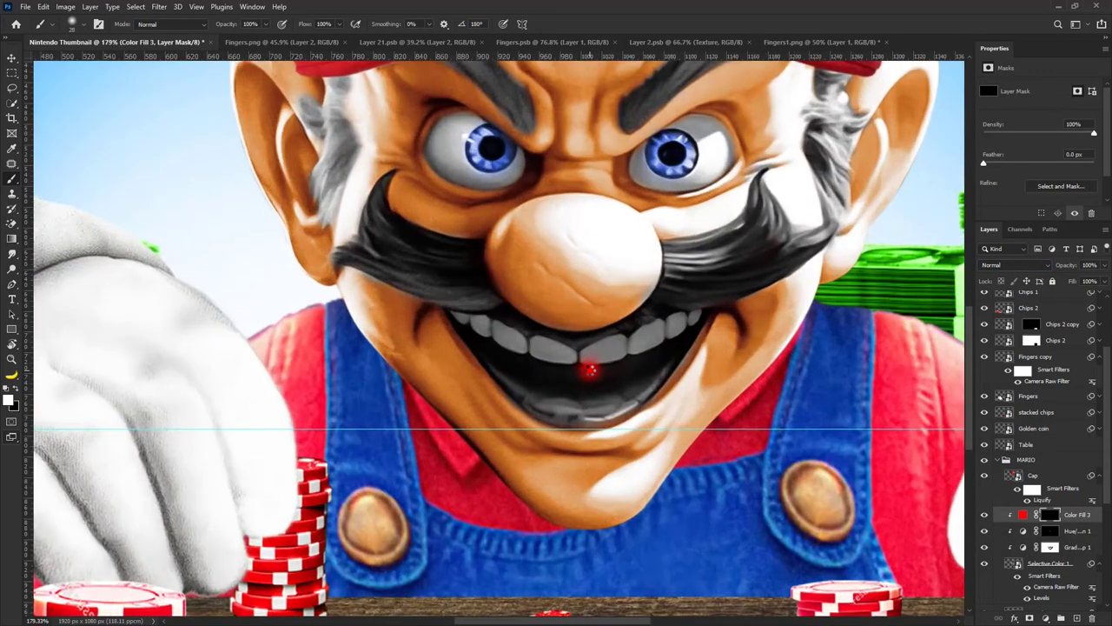
mouse_move(651, 374)
mouse_down()
mouse_move(595, 403)
mouse_move(616, 379)
mouse_move(452, 356)
mouse_move(534, 390)
mouse_up()
Switch the red fill to Soft Light and extend it over the whole mouth interior, gum line and lower lip.
click(1015, 264)
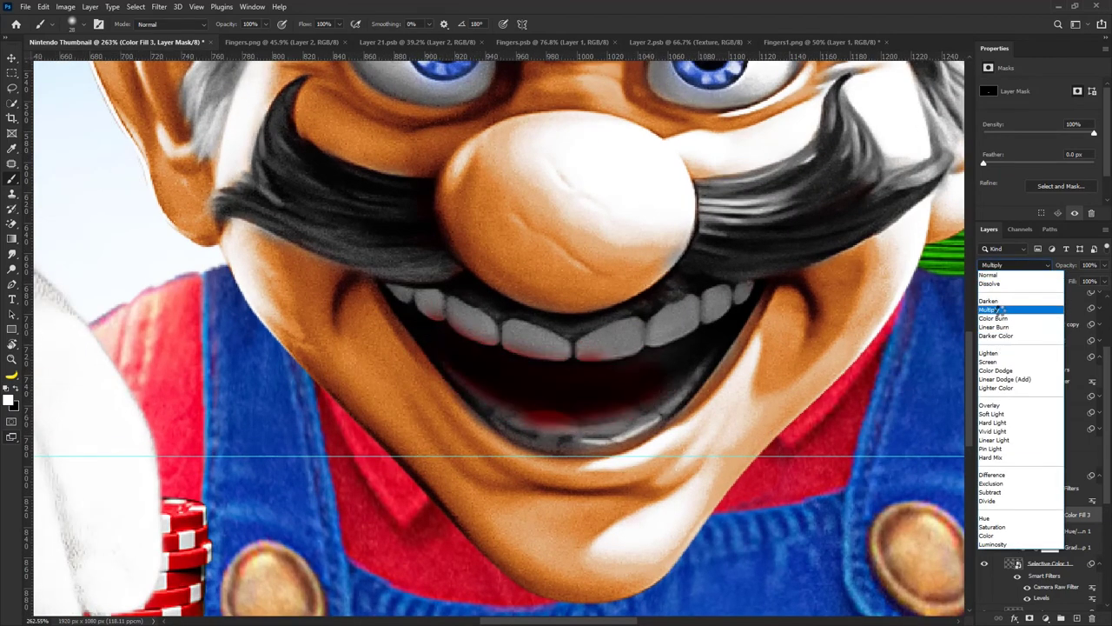
click(1000, 415)
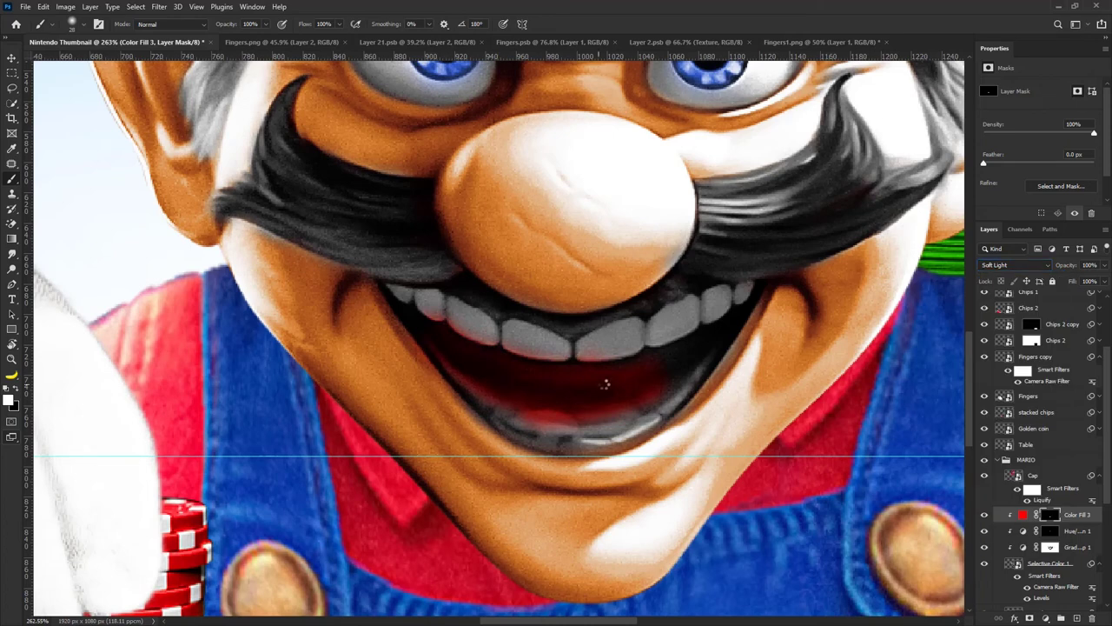
drag(463, 355, 435, 344)
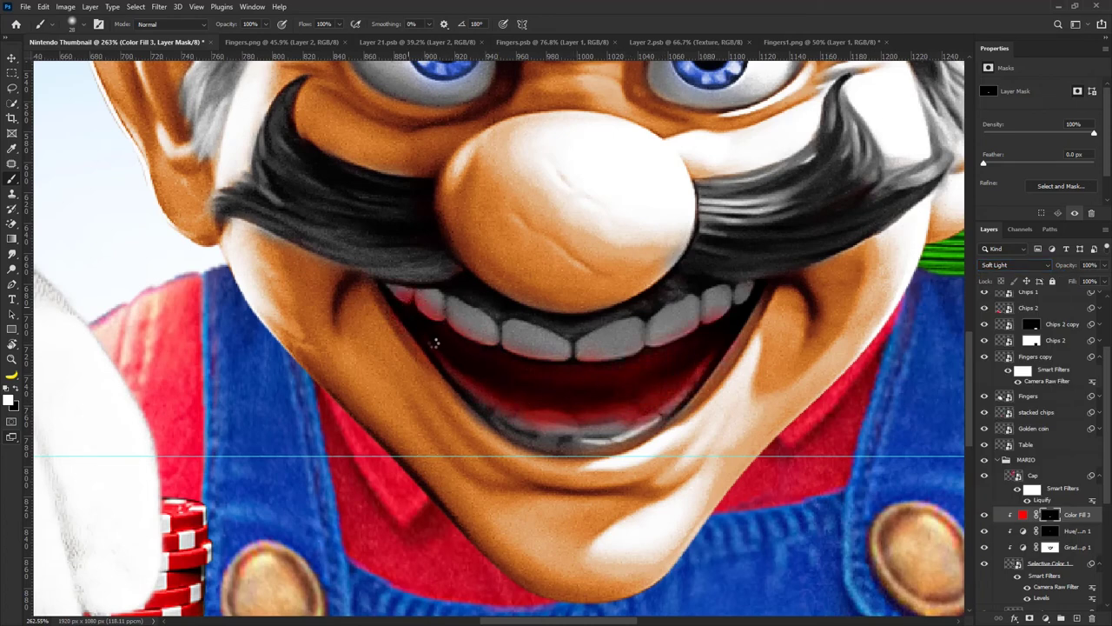
mouse_move(475, 384)
mouse_down()
mouse_move(522, 418)
mouse_move(599, 432)
mouse_move(705, 344)
mouse_up()
mouse_move(417, 307)
mouse_down()
mouse_move(565, 366)
mouse_move(637, 349)
mouse_up()
scroll(641, 334, down, 5)
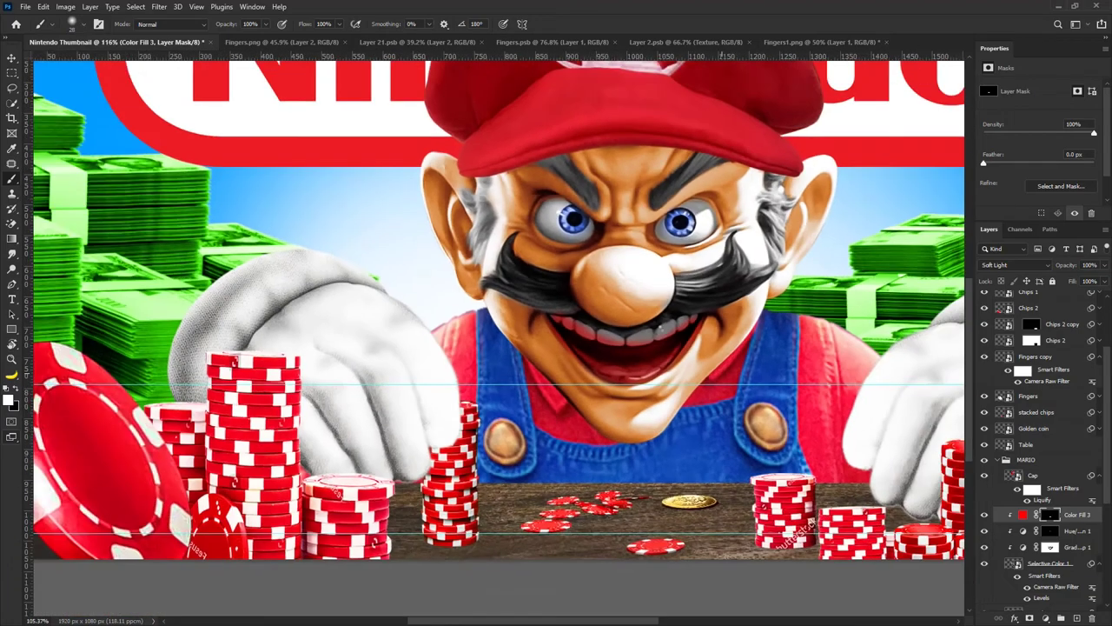
Mask the red off the teeth and clean up where it spills past the lower lip onto the skin.
scroll(580, 331, up, 4)
key(x)
mouse_move(575, 330)
mouse_down()
mouse_move(510, 300)
mouse_move(633, 351)
mouse_move(694, 349)
mouse_move(791, 302)
mouse_up()
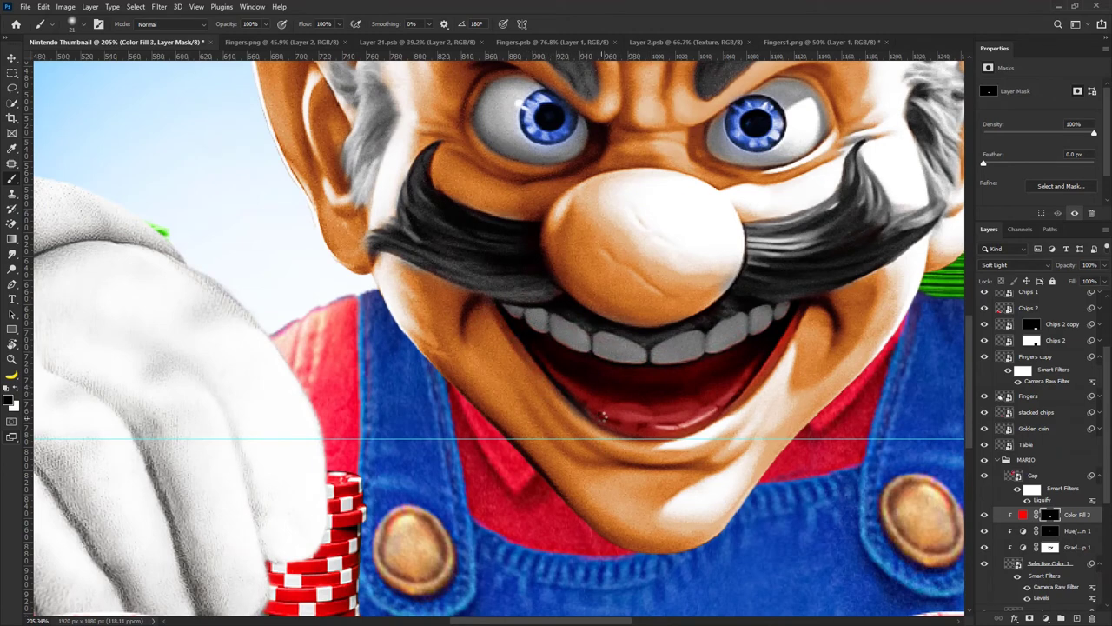
key(x)
key(x)
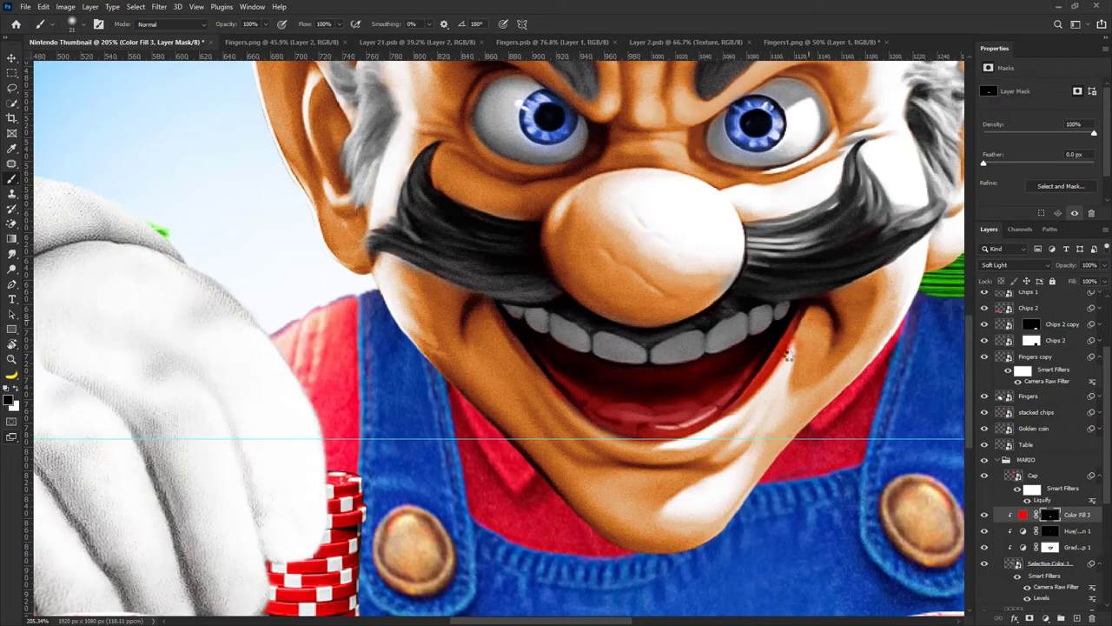
mouse_move(755, 398)
mouse_down()
mouse_move(766, 386)
mouse_move(743, 408)
mouse_up()
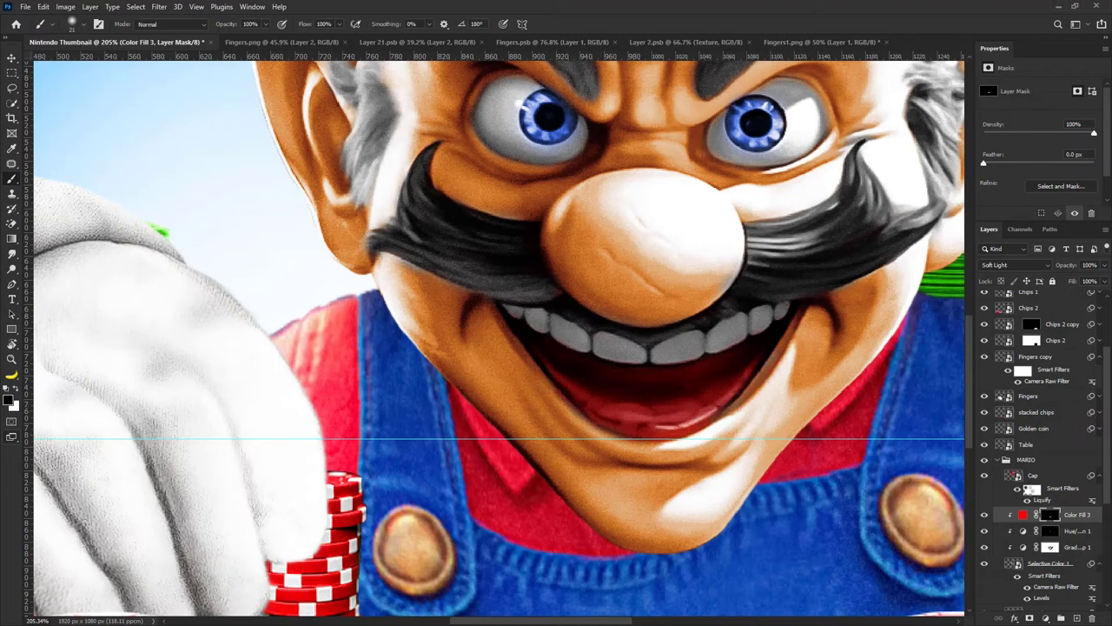
Refine the Gradient Map mask along the edge between the lower lip and the chin.
click(1050, 547)
scroll(708, 441, up, 2)
drag(630, 438, 624, 446)
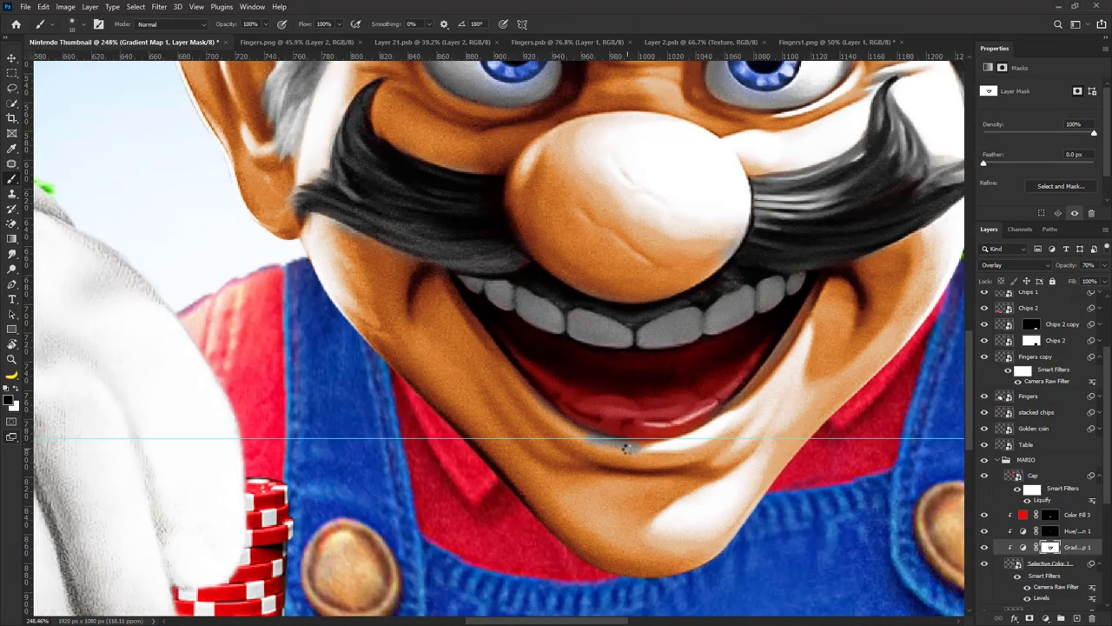
key(x)
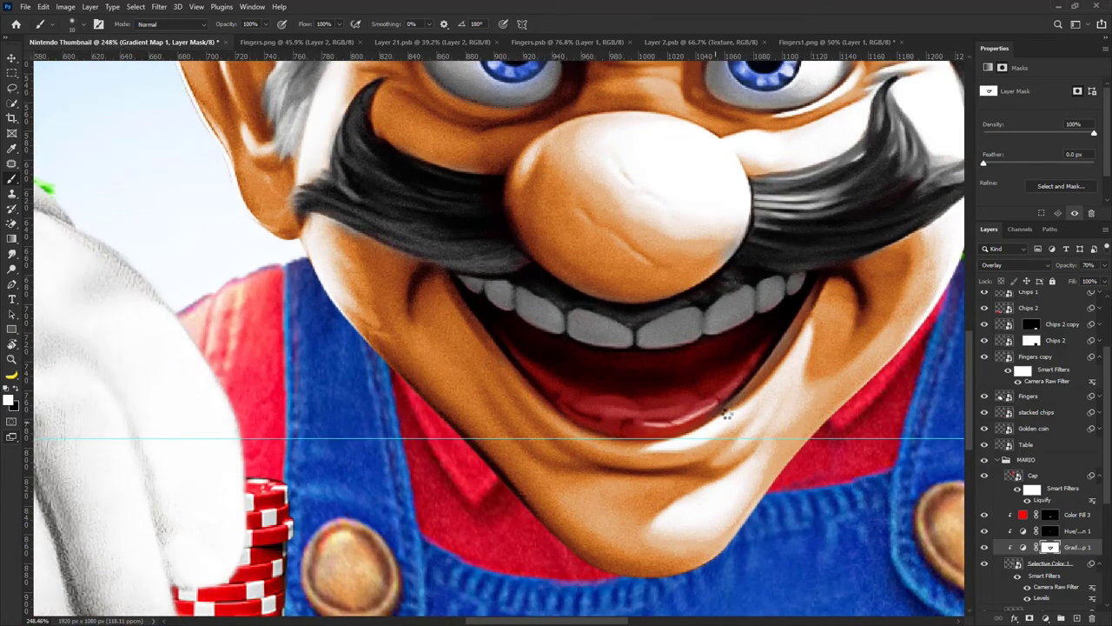
scroll(768, 401, down, 10)
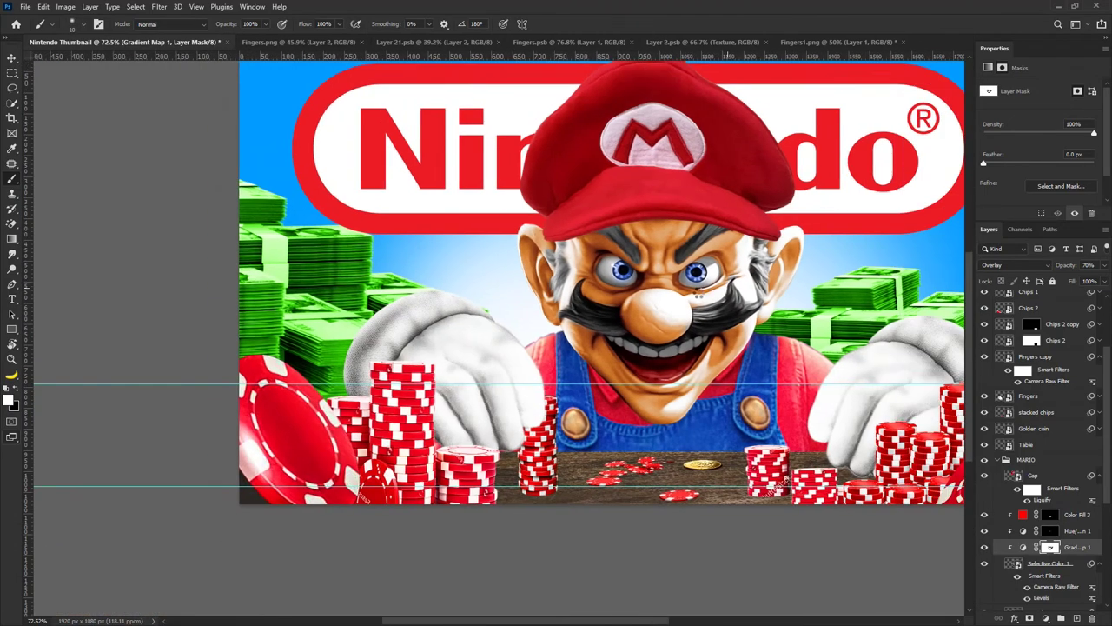
Add a clipped Exposure adjustment of +3.18 above the red fill and invert its mask.
scroll(700, 260, up, 3)
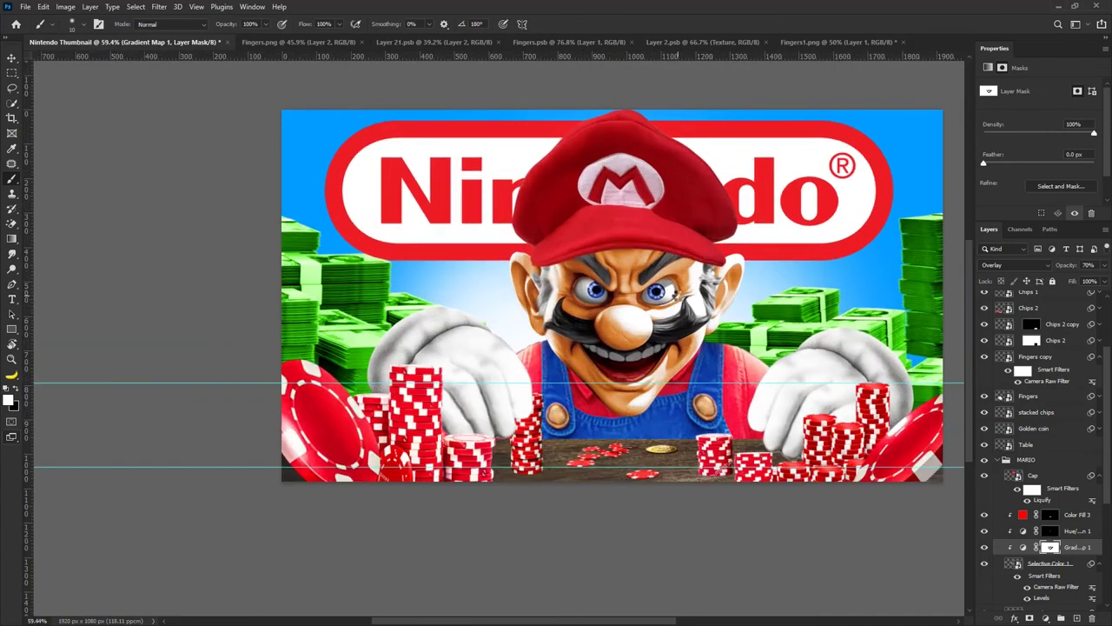
click(1067, 515)
click(1046, 618)
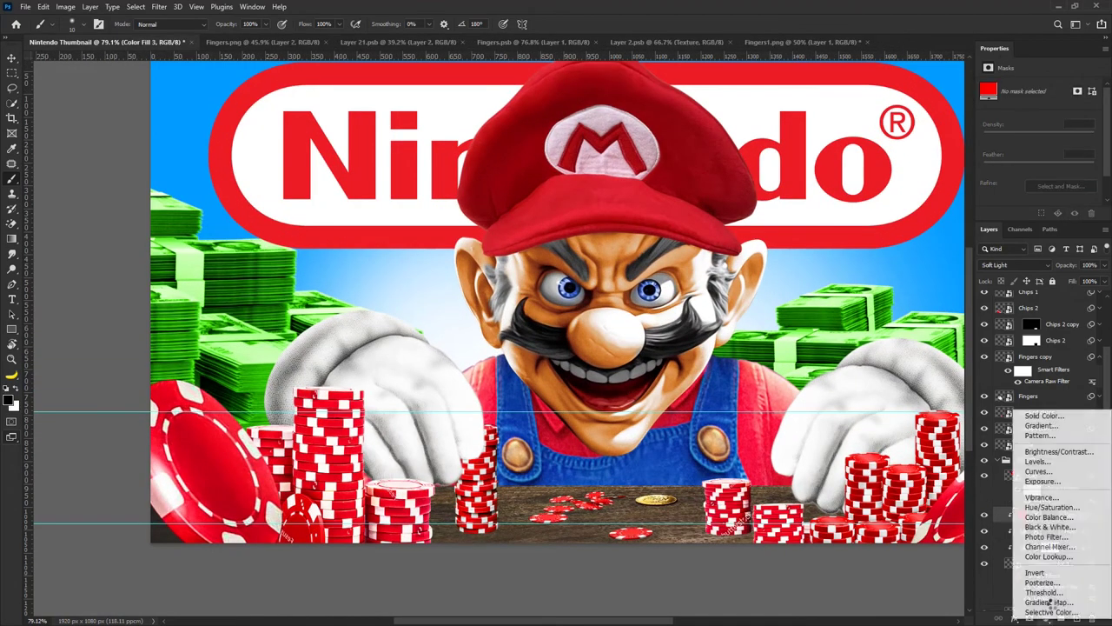
click(1043, 487)
drag(1039, 115, 1066, 111)
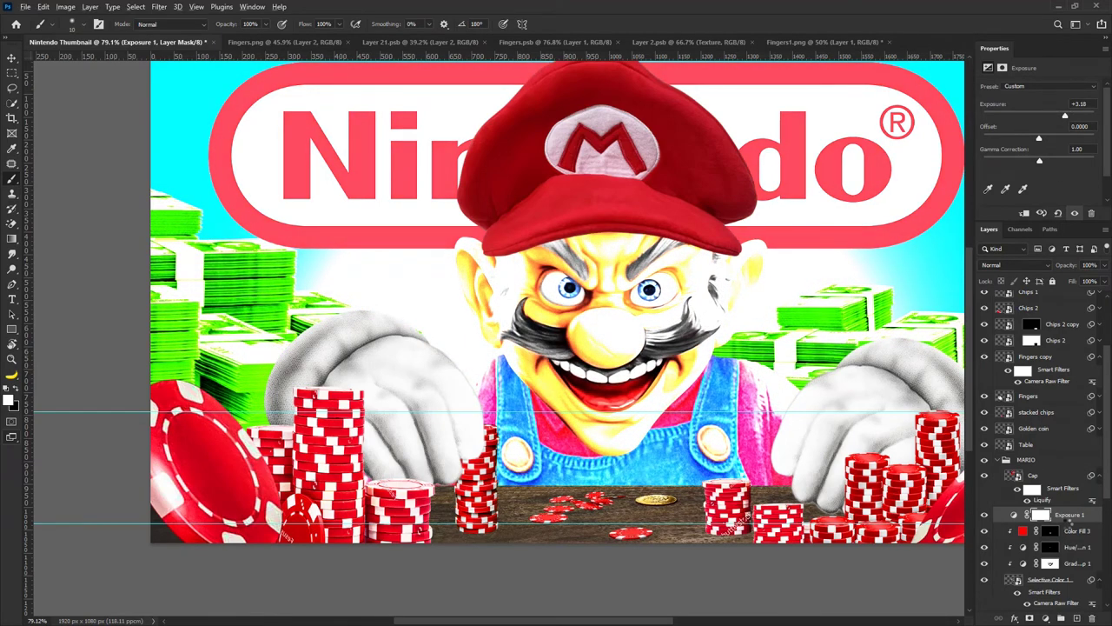
alt+click(1069, 522)
click(1050, 514)
key(ctrl+i)
Paint the exposure boost onto all the upper teeth and along the lower lip's highlight.
scroll(643, 379, up, 4)
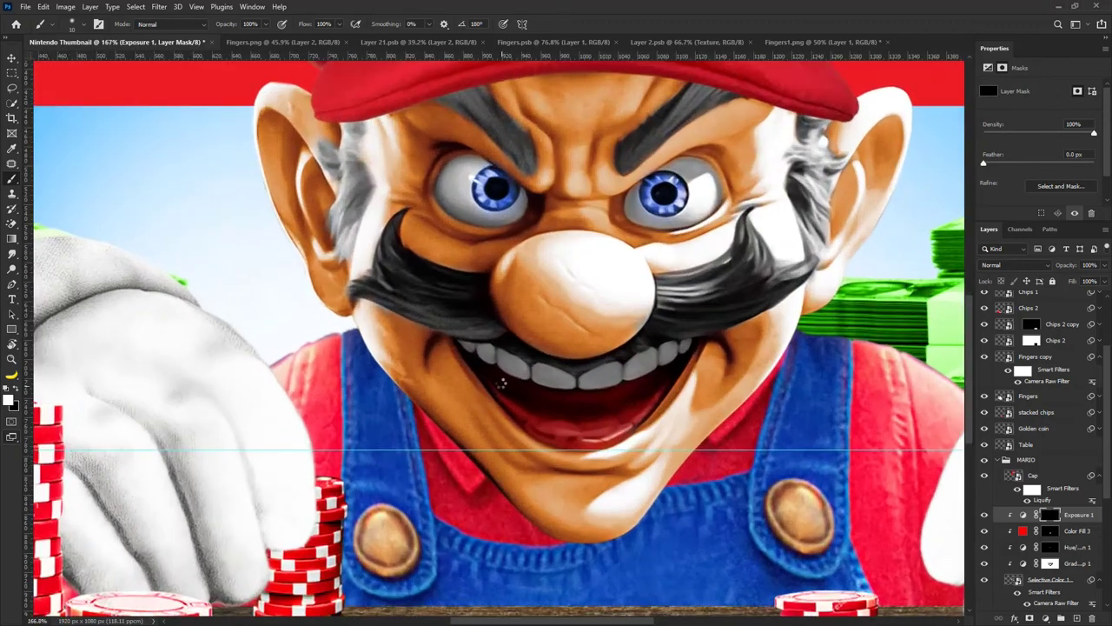
scroll(502, 382, up, 3)
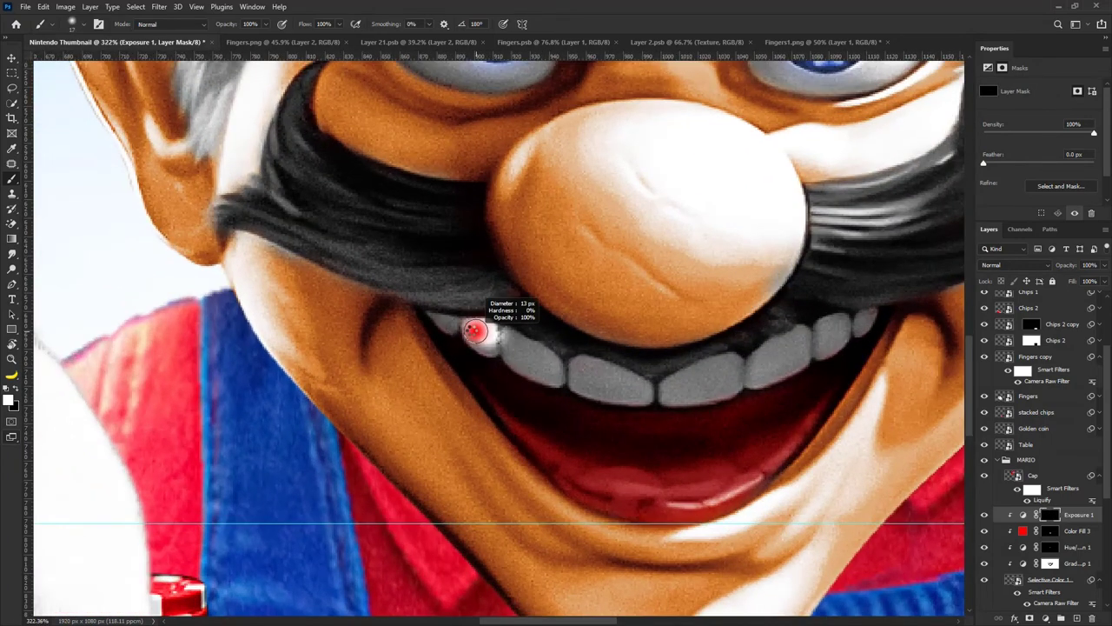
mouse_move(476, 330)
mouse_down()
mouse_move(478, 344)
mouse_move(531, 369)
mouse_move(435, 314)
mouse_move(454, 330)
mouse_up()
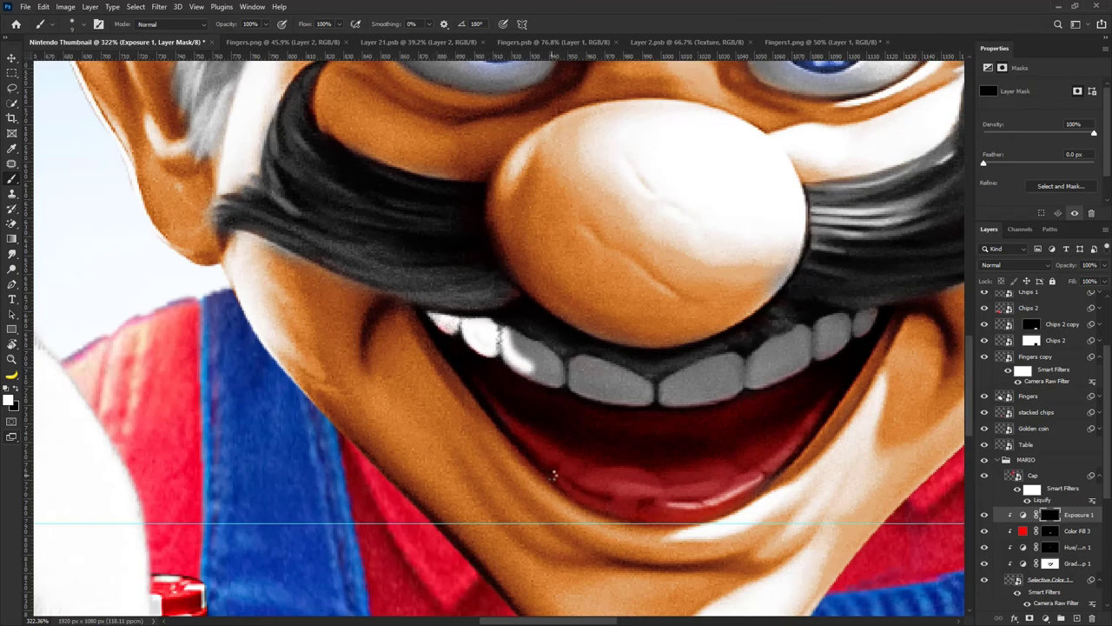
mouse_move(554, 474)
mouse_down()
mouse_move(610, 502)
mouse_move(740, 499)
mouse_move(826, 405)
mouse_up()
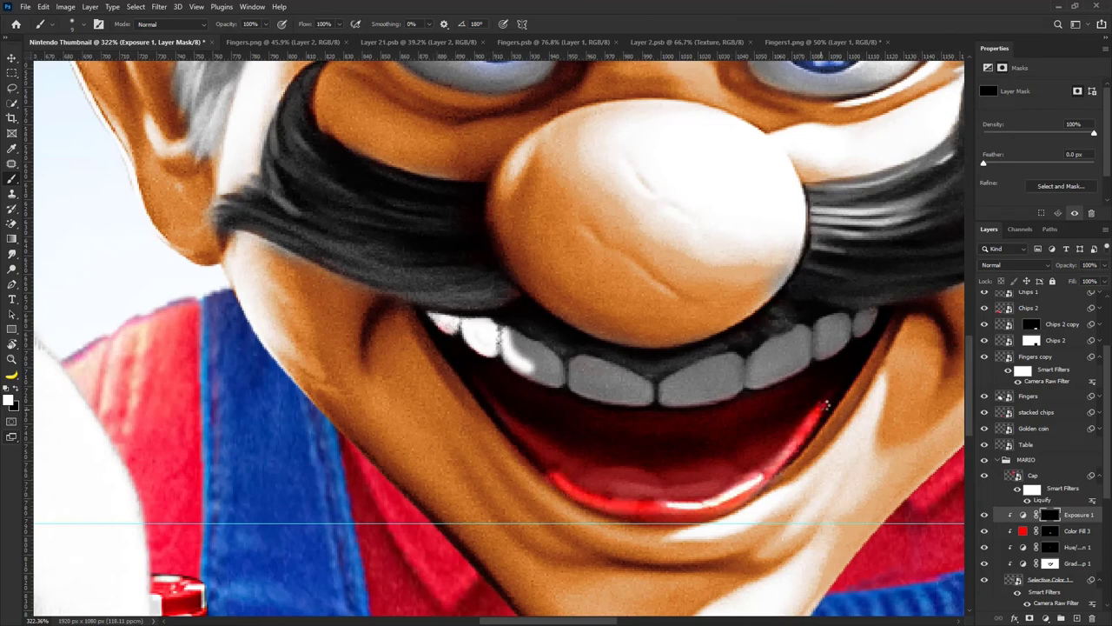
mouse_move(726, 369)
mouse_down()
mouse_move(662, 398)
mouse_move(720, 386)
mouse_move(684, 387)
mouse_move(785, 351)
mouse_move(768, 373)
mouse_move(859, 314)
mouse_move(785, 364)
mouse_up()
mouse_move(647, 389)
mouse_down()
mouse_move(604, 368)
mouse_move(572, 377)
mouse_move(650, 391)
mouse_move(505, 335)
mouse_move(547, 376)
mouse_move(527, 352)
mouse_up()
scroll(526, 348, down, 10)
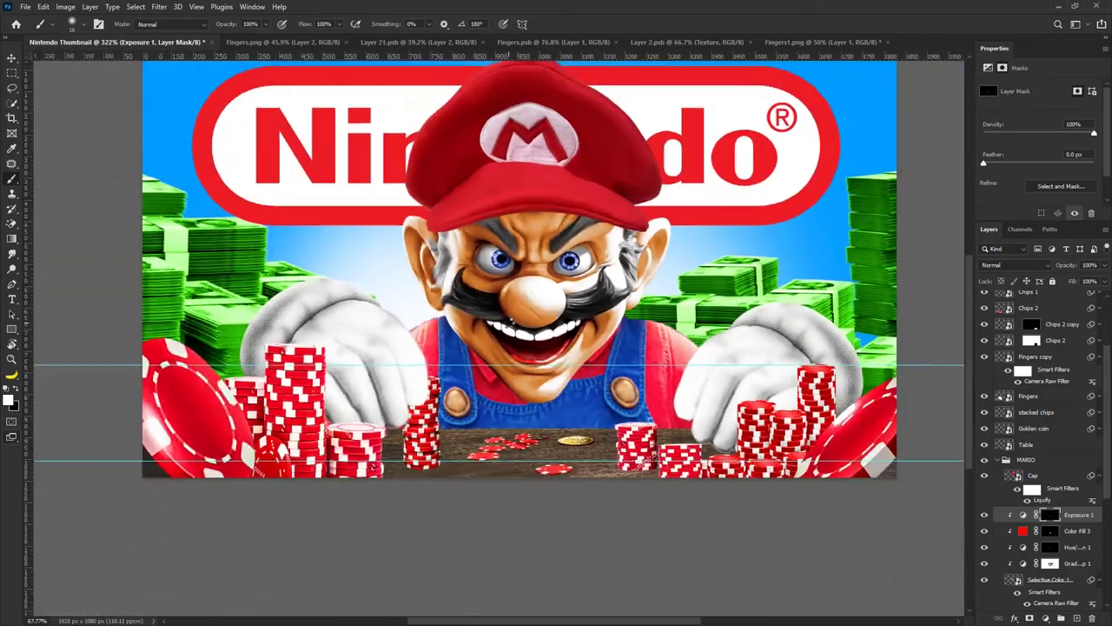
Brighten the white and iris of the eye on the image's left by painting on the Exposure mask.
scroll(517, 243, up, 11)
key(bracketright)
key(bracketright)
mouse_move(531, 195)
mouse_down()
mouse_move(477, 220)
mouse_move(464, 269)
mouse_move(486, 296)
mouse_move(551, 312)
mouse_move(608, 304)
mouse_move(639, 276)
mouse_move(524, 248)
mouse_move(547, 203)
mouse_move(463, 250)
mouse_move(503, 306)
mouse_move(621, 295)
mouse_up()
mouse_move(643, 337)
mouse_down()
mouse_move(542, 345)
mouse_move(453, 299)
mouse_move(437, 261)
mouse_move(484, 163)
mouse_up()
Mask the brightening off the skin around the left eye's rim and tidy the eyeball's outline.
key(x)
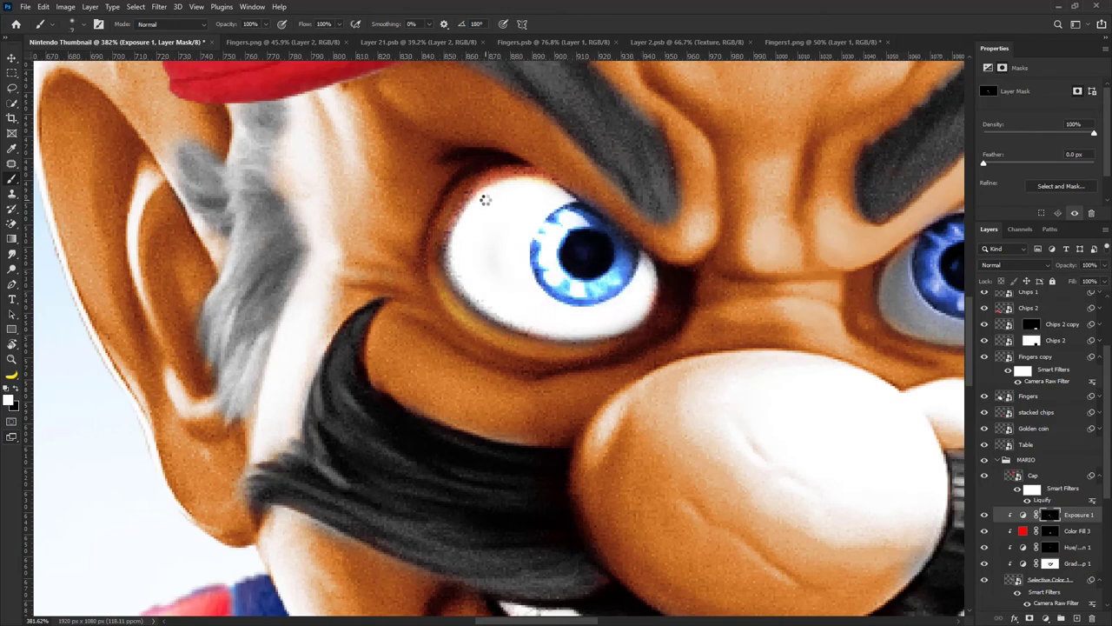
mouse_move(449, 251)
mouse_down()
mouse_move(472, 297)
mouse_move(536, 327)
mouse_move(495, 314)
mouse_move(608, 339)
mouse_up()
mouse_move(534, 188)
mouse_down()
mouse_move(469, 209)
mouse_move(454, 274)
mouse_move(520, 199)
mouse_move(556, 177)
mouse_move(503, 165)
mouse_move(467, 186)
mouse_move(441, 274)
mouse_up()
key(x)
key(x)
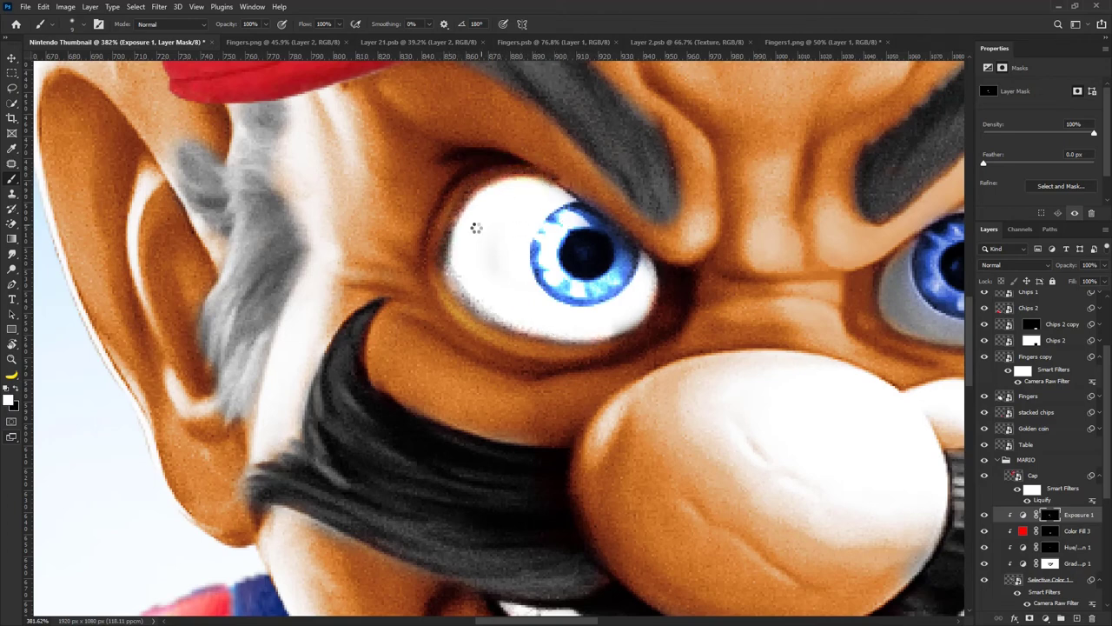
key(x)
mouse_move(470, 217)
mouse_down()
mouse_move(457, 275)
mouse_move(447, 240)
mouse_up()
key(x)
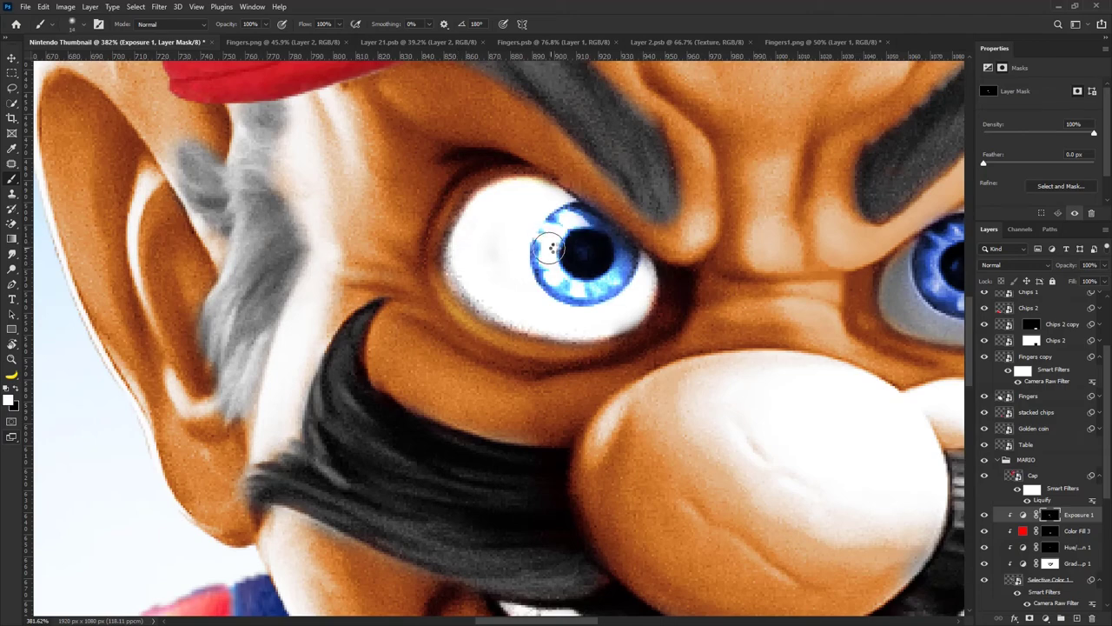
Mask the exposure boost off the blue iris of the eye on the image's left.
key(x)
mouse_move(551, 249)
mouse_down()
mouse_move(569, 254)
mouse_move(590, 234)
mouse_up()
mouse_move(615, 300)
mouse_down()
mouse_move(522, 252)
mouse_move(524, 219)
mouse_move(530, 307)
mouse_up()
key(x)
scroll(633, 300, down, 10)
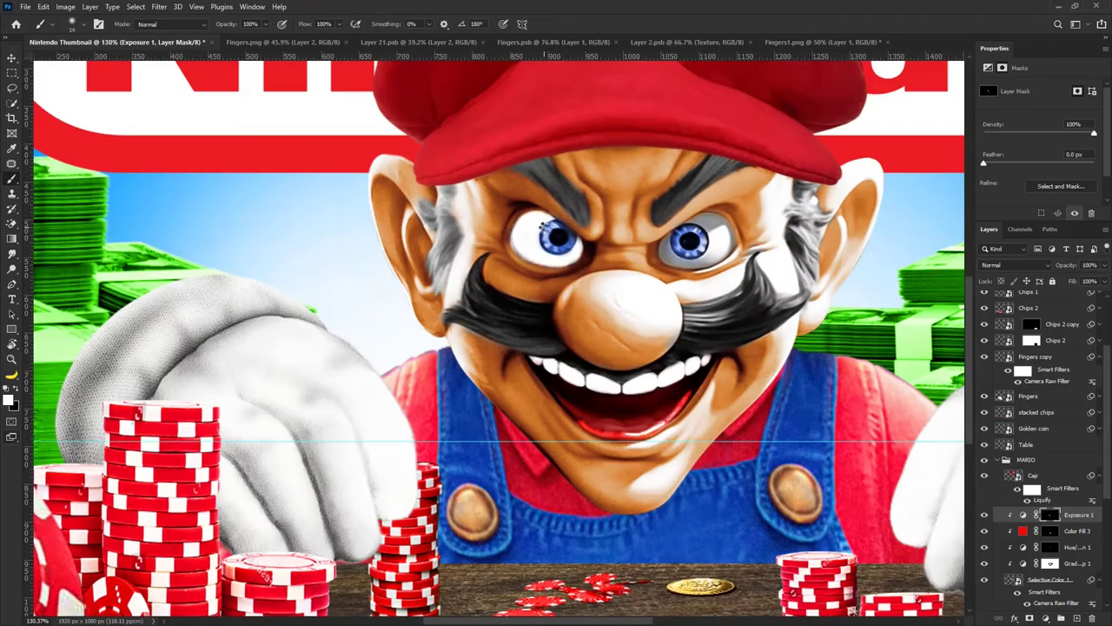
Paint the exposure boost onto the white of the eye on the image's right.
scroll(721, 244, up, 9)
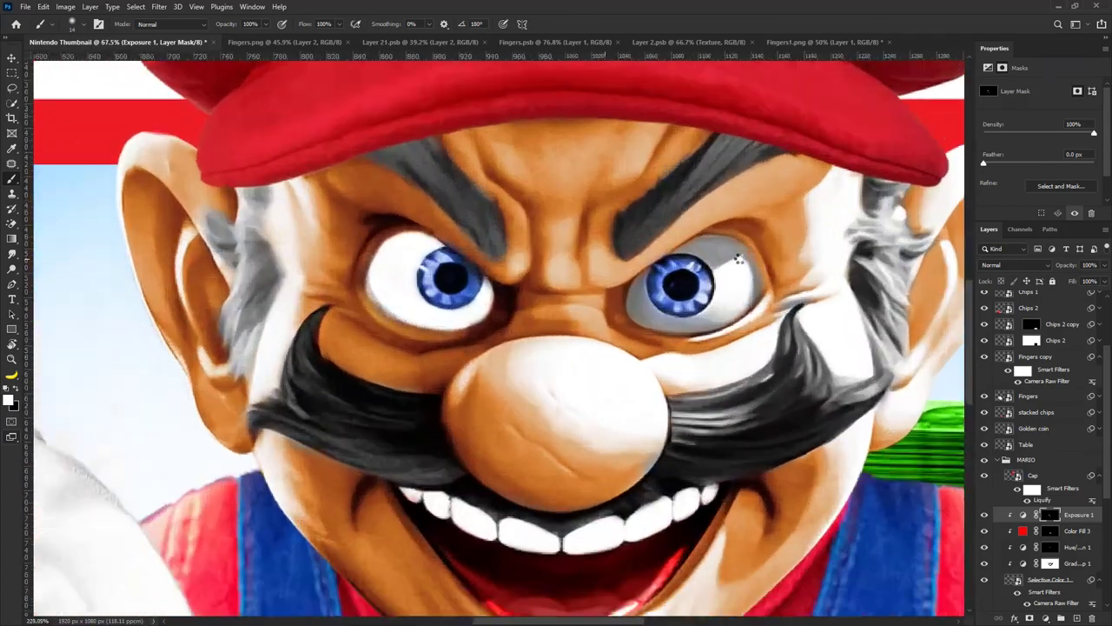
mouse_move(709, 250)
mouse_down()
mouse_move(754, 289)
mouse_move(748, 321)
mouse_move(653, 346)
mouse_move(602, 320)
mouse_move(607, 291)
mouse_move(606, 332)
mouse_move(609, 312)
mouse_move(647, 343)
mouse_move(686, 343)
mouse_move(728, 311)
mouse_move(683, 349)
mouse_move(617, 341)
mouse_move(663, 346)
mouse_move(738, 298)
mouse_move(710, 254)
mouse_up()
scroll(615, 278, down, 10)
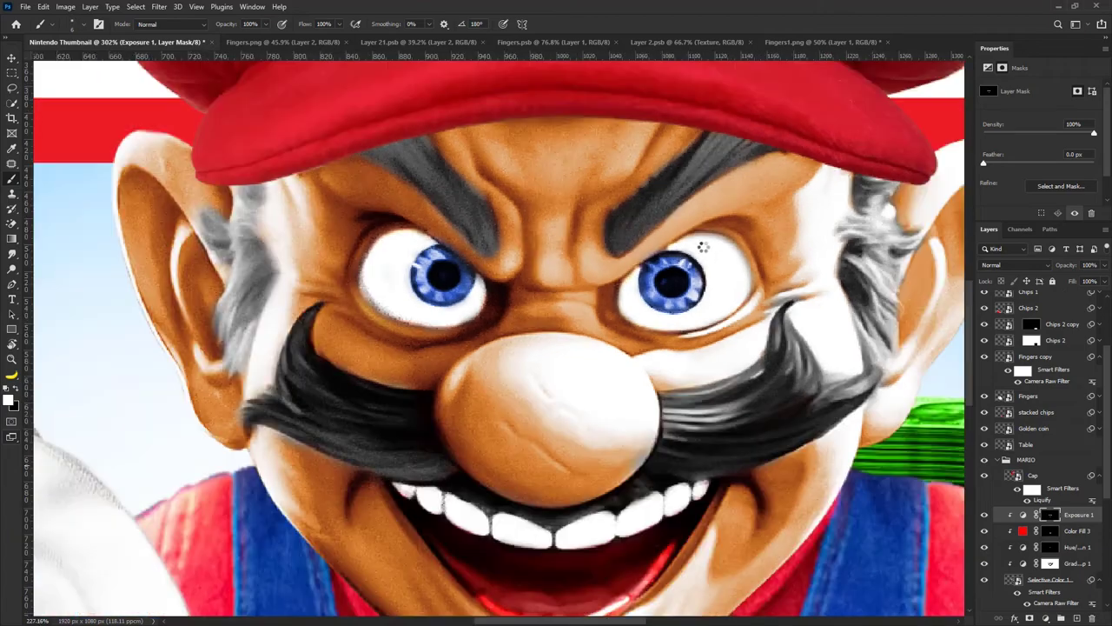
With a soft black brush at 17% flow, fade the exposure boost around the eye edges and along the lower lip.
key(shift+1)
key(shift+7)
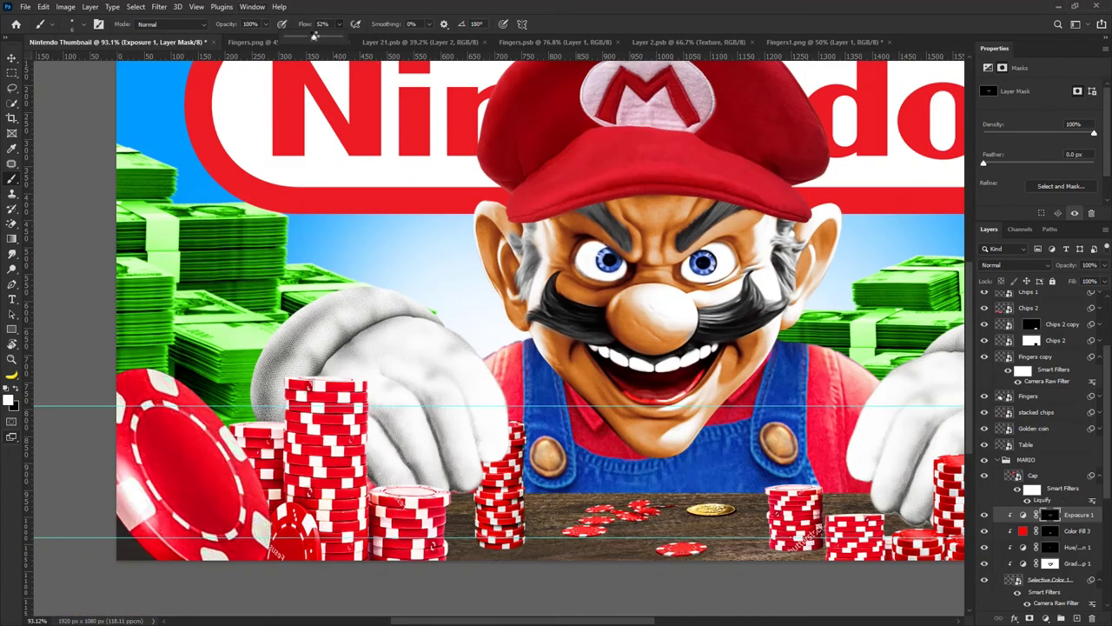
scroll(567, 261, up, 6)
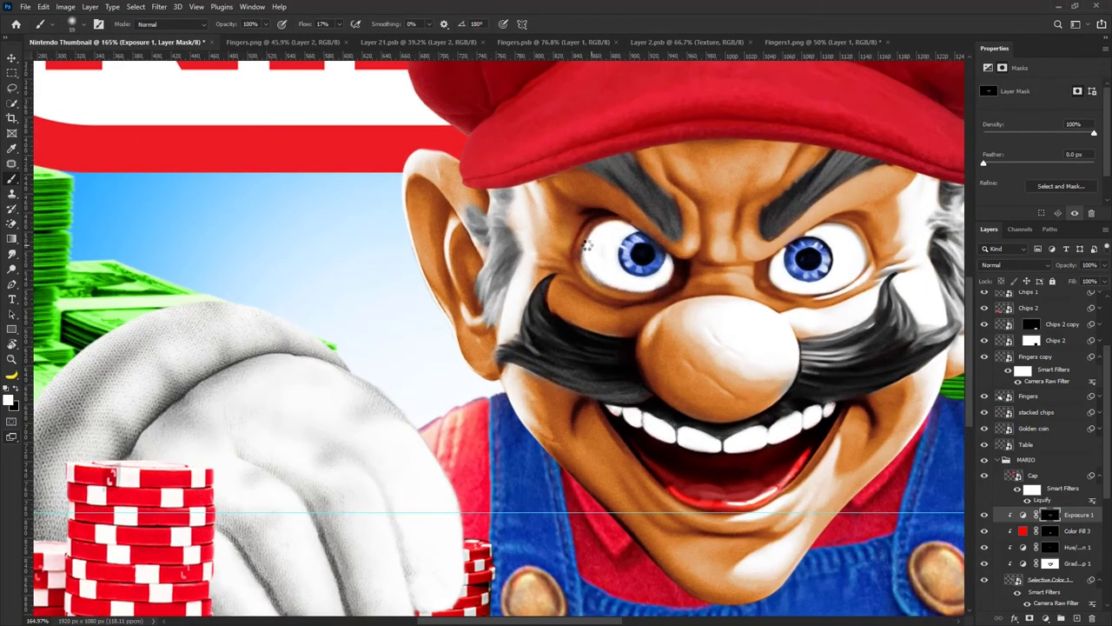
key(x)
mouse_move(573, 244)
mouse_down()
mouse_move(615, 302)
mouse_move(640, 304)
mouse_move(594, 296)
mouse_move(687, 270)
mouse_move(583, 222)
mouse_up()
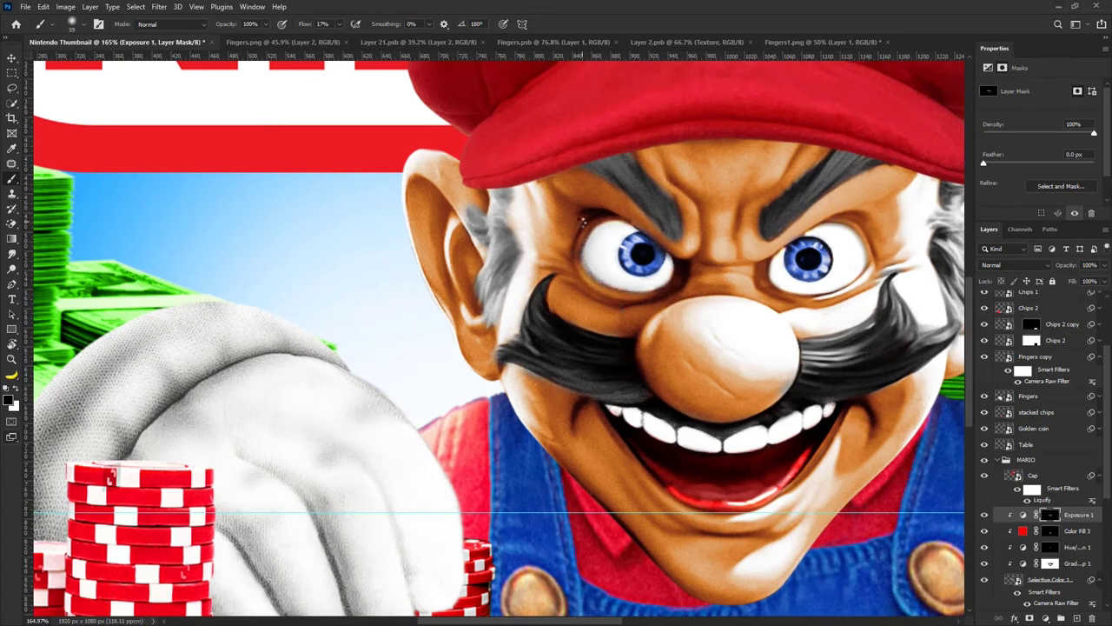
drag(820, 207, 807, 216)
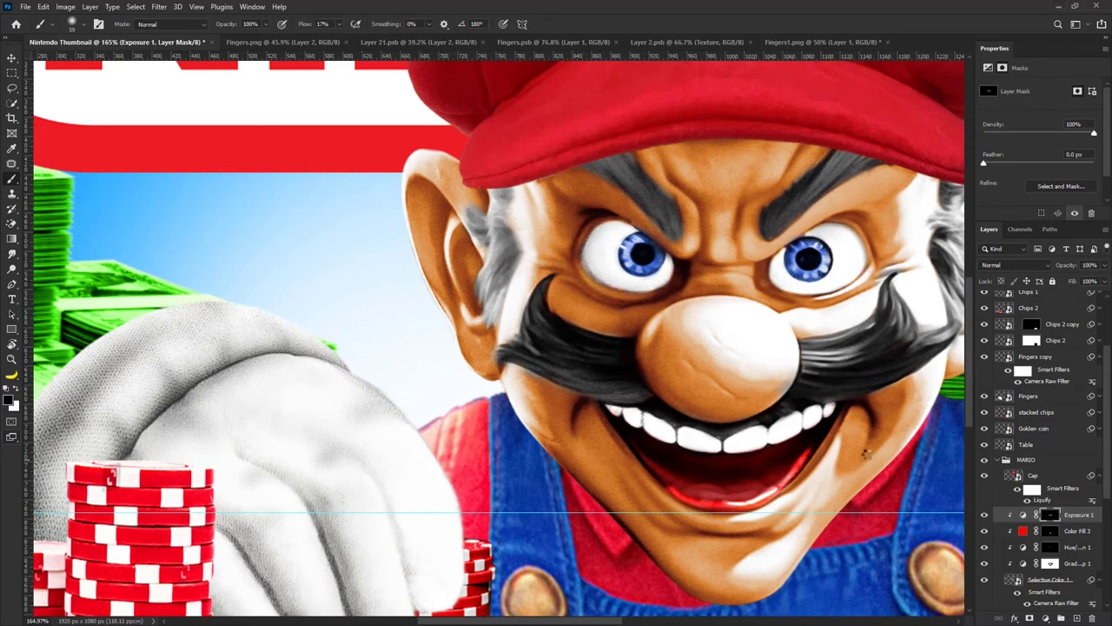
drag(729, 493, 678, 502)
scroll(708, 453, down, 6)
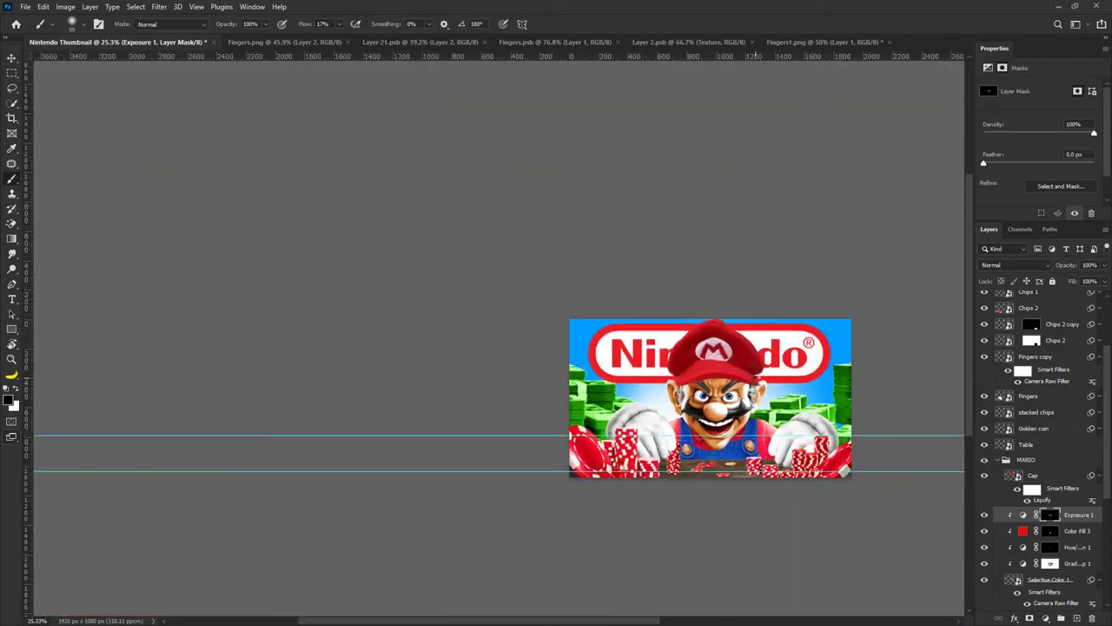
scroll(739, 356, up, 3)
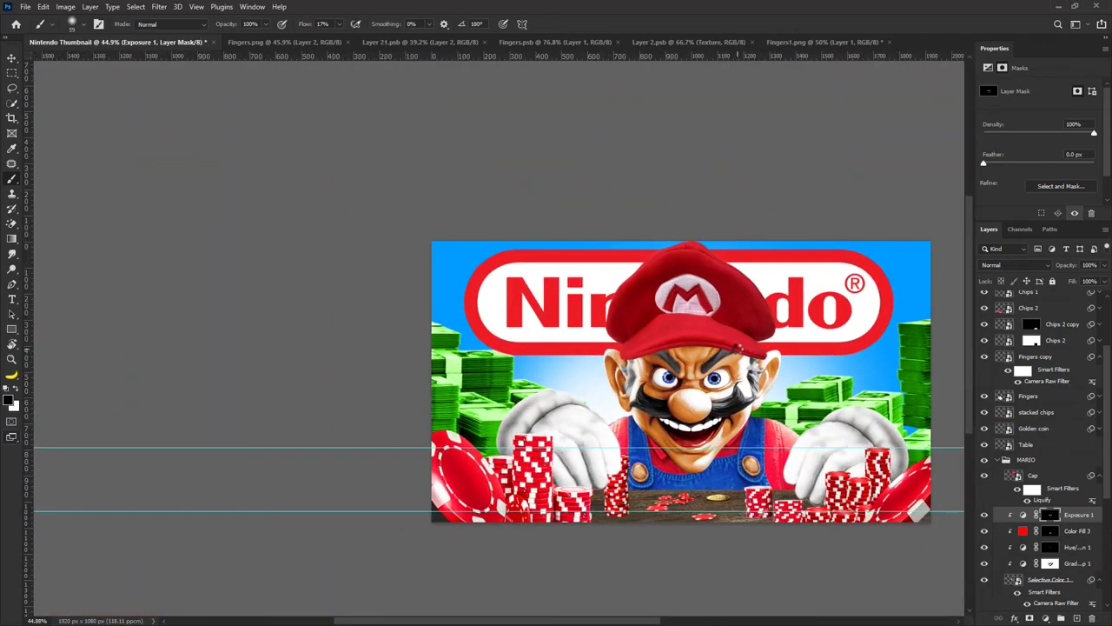
Raise the face Gradient Map's layer opacity to 89% and leave its fill at 100% after trying lower values.
click(1074, 564)
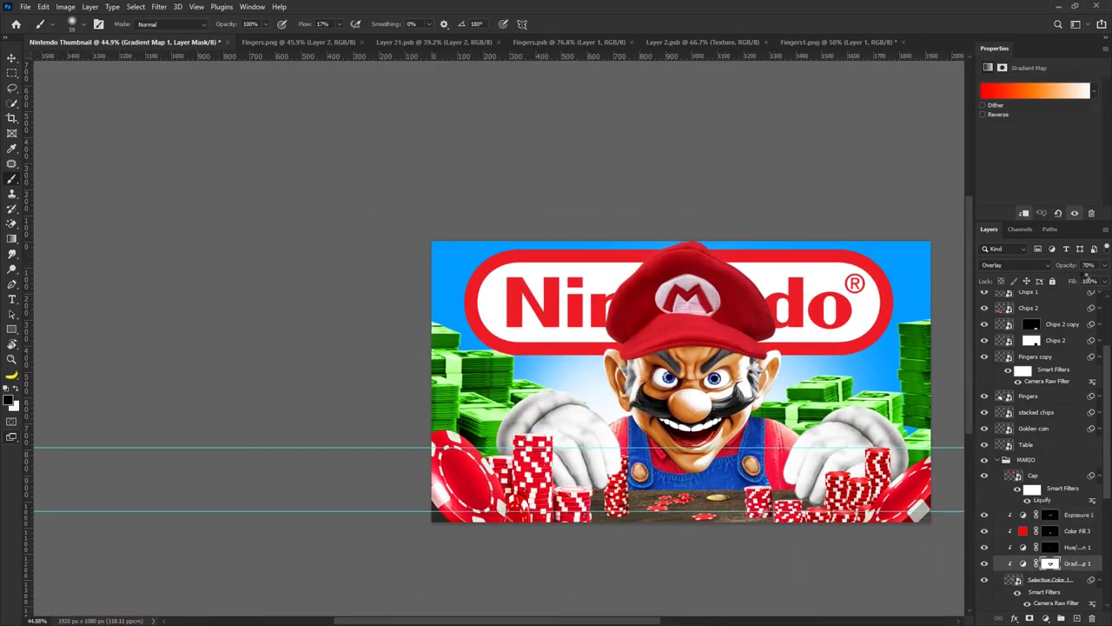
drag(1106, 264, 1094, 276)
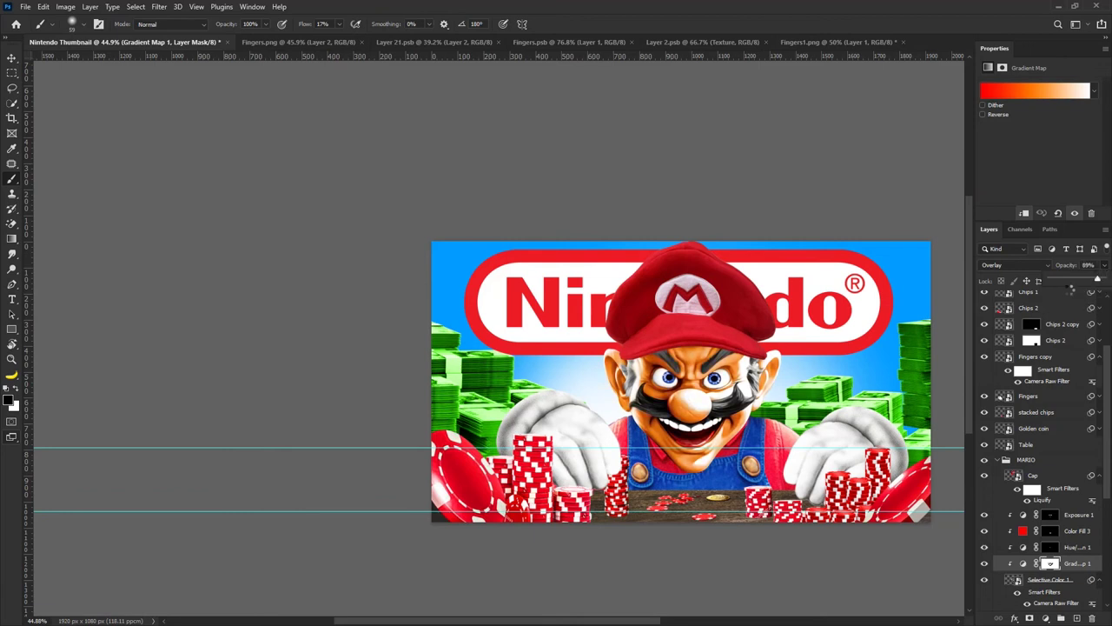
click(1023, 563)
mouse_move(1105, 281)
mouse_down()
mouse_move(1086, 293)
mouse_move(1101, 294)
mouse_up()
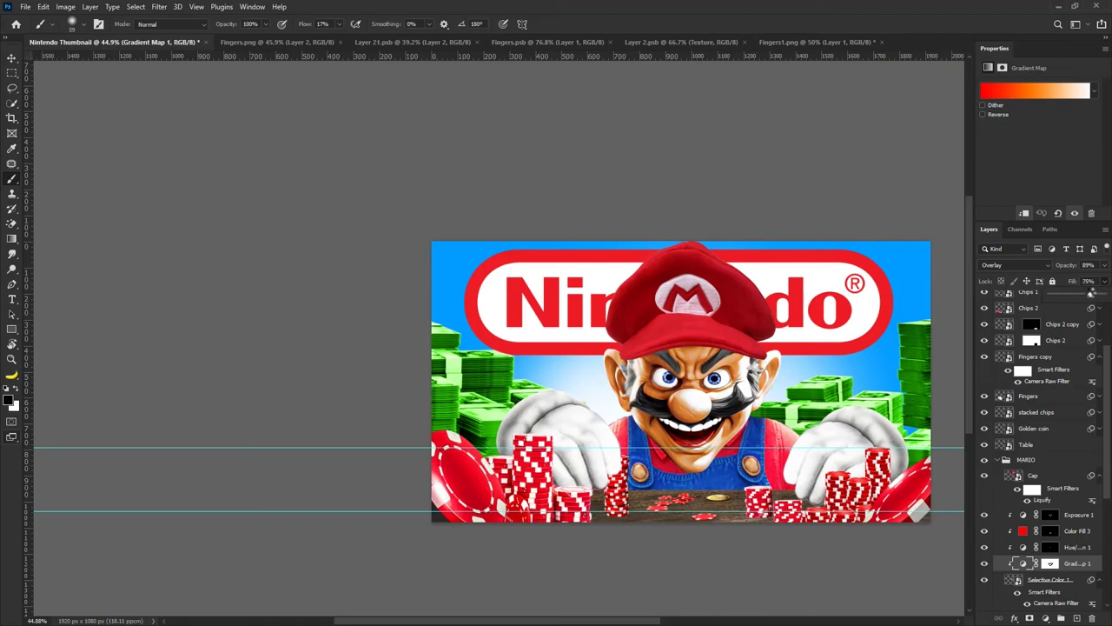
scroll(711, 344, down, 3)
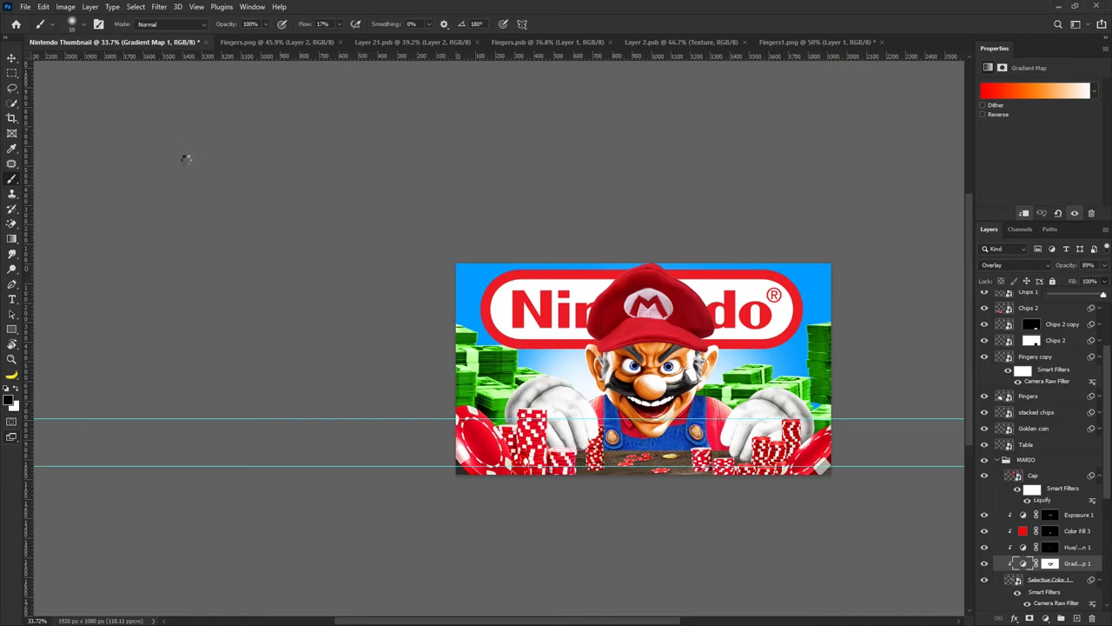
Add an Exposure adjustment at the top of the MARIO group and undo its trial darkening.
click(13, 57)
scroll(662, 458, up, 7)
click(689, 450)
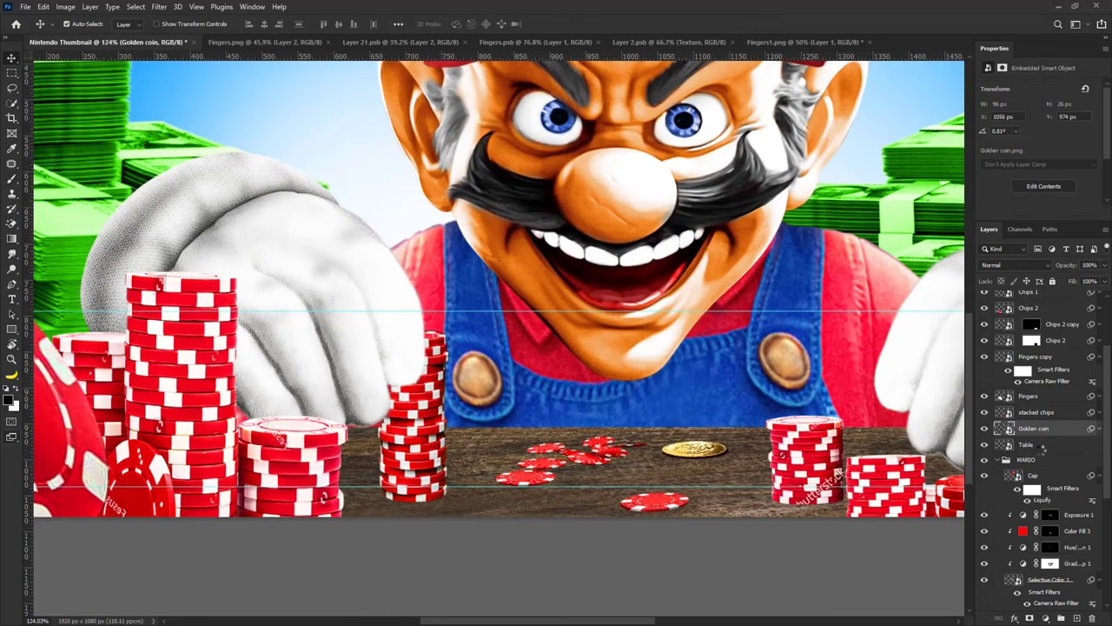
click(1039, 459)
click(1045, 618)
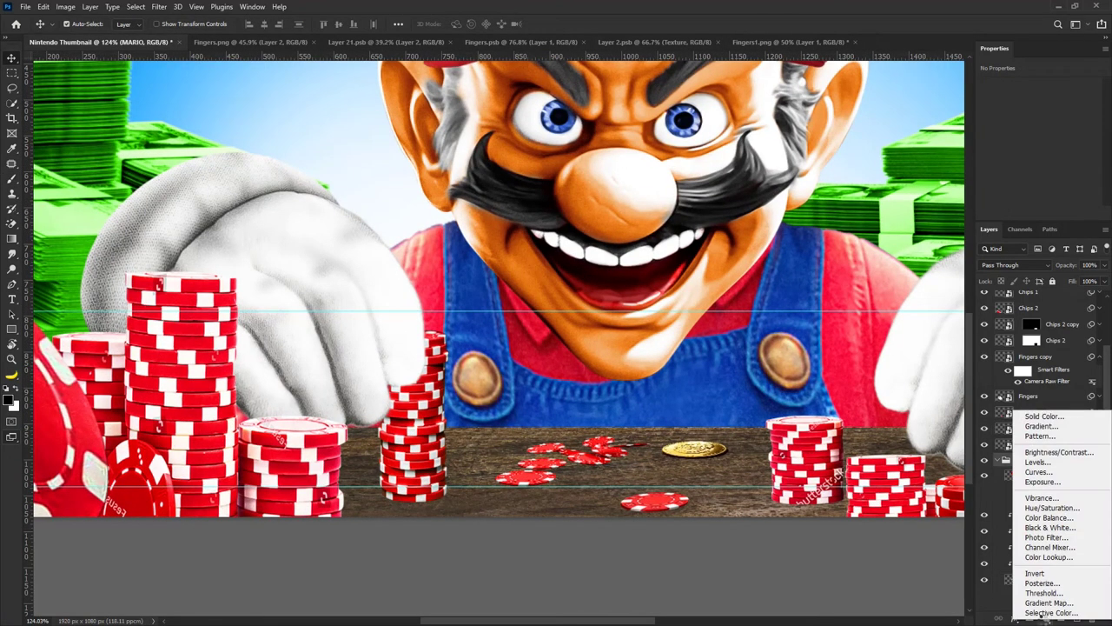
click(1051, 482)
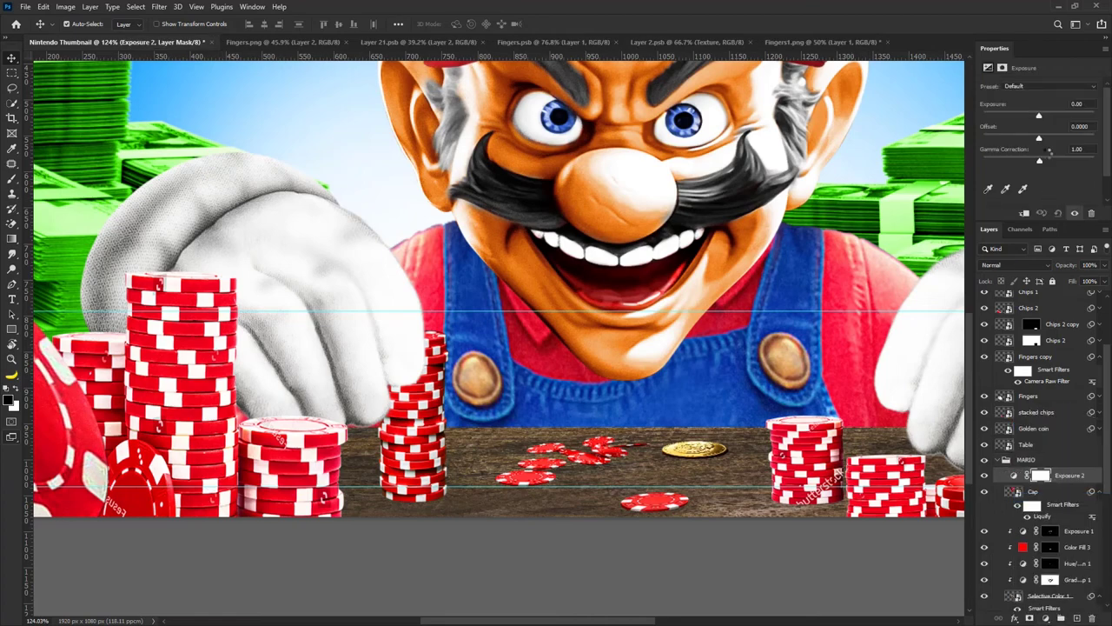
drag(1039, 115, 1008, 116)
key(ctrl+z)
Add an Exposure adjustment with reduced exposure above the Table layer and invert its mask to black.
click(1050, 445)
click(1048, 618)
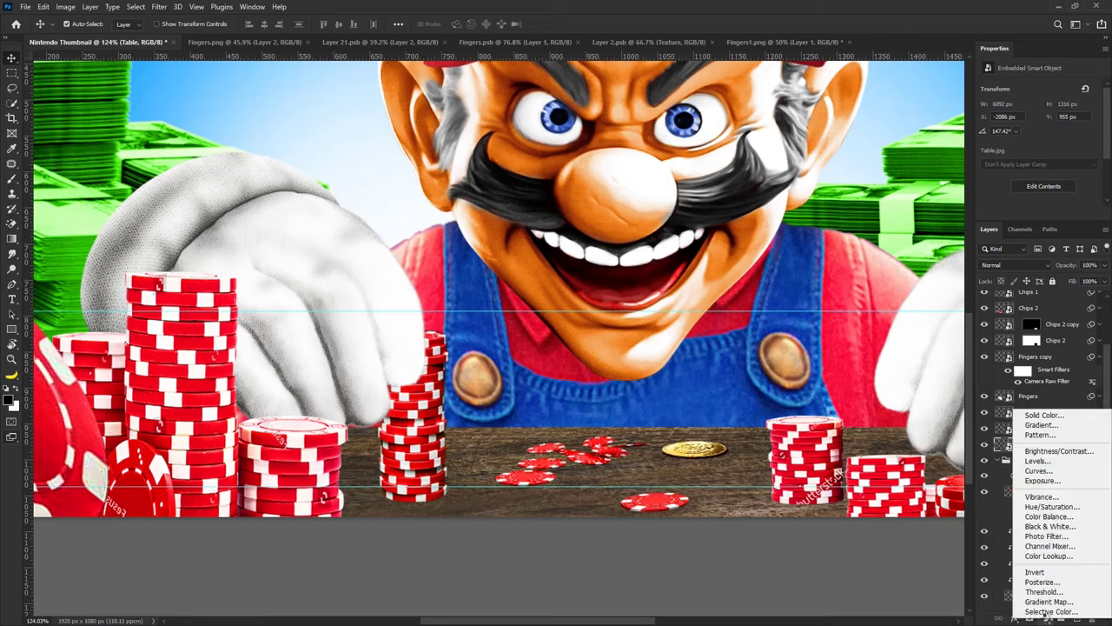
click(1051, 482)
drag(1039, 115, 1010, 115)
click(1031, 445)
key(ctrl+i)
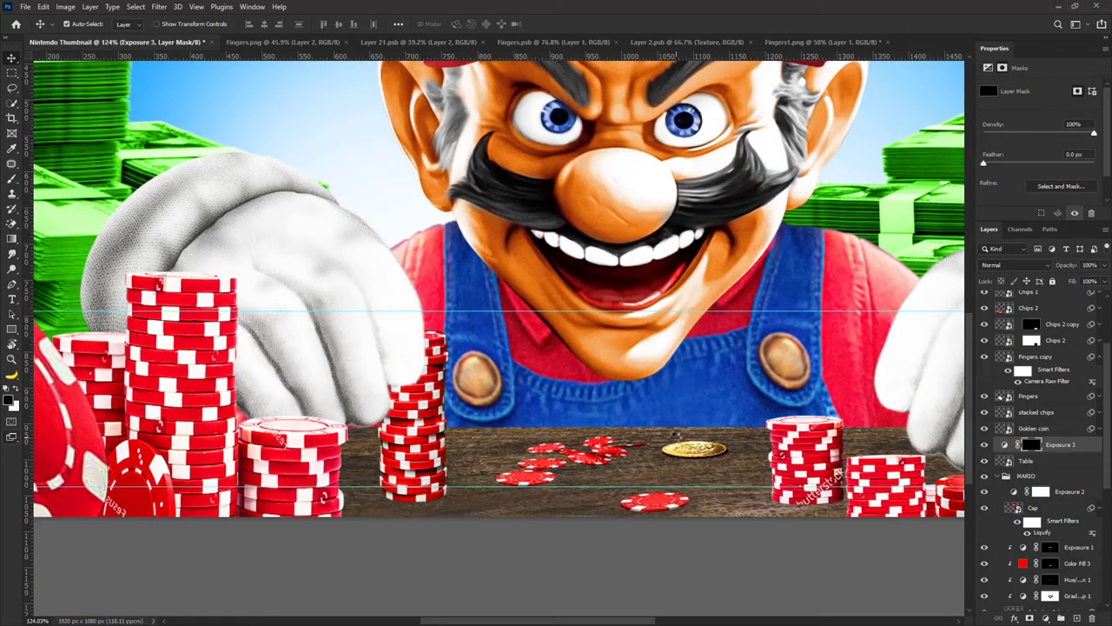
Paint a shadow beneath the golden coin on the Exposure mask with a flattened white 76 px brush at 62% flow.
key(b)
right_click(610, 353)
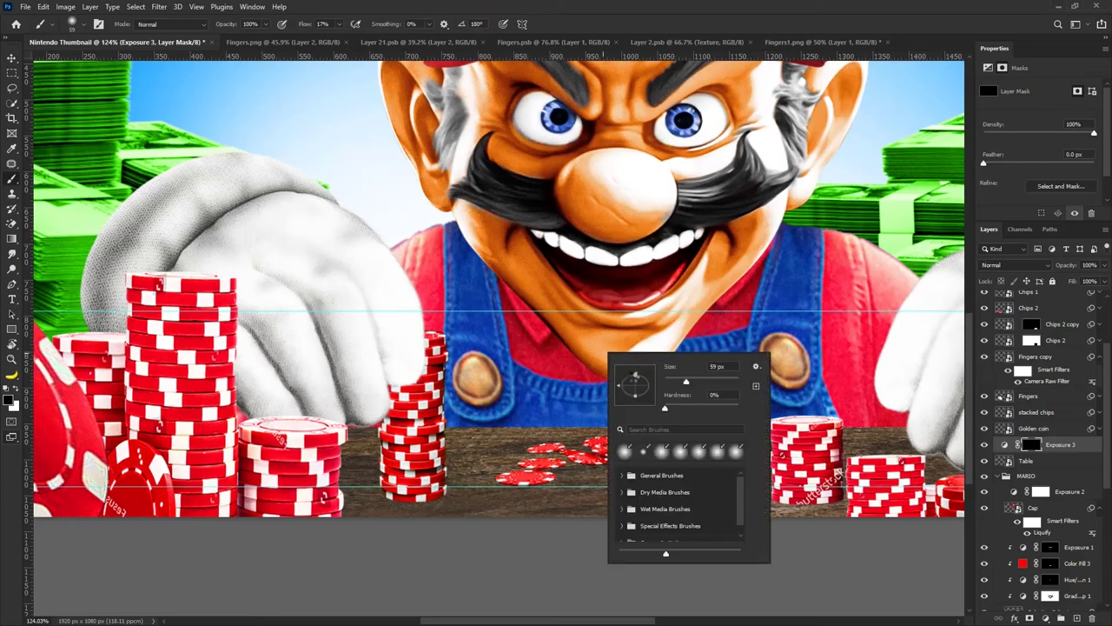
drag(634, 375, 635, 382)
click(685, 331)
scroll(676, 454, up, 5)
drag(703, 451, 711, 451)
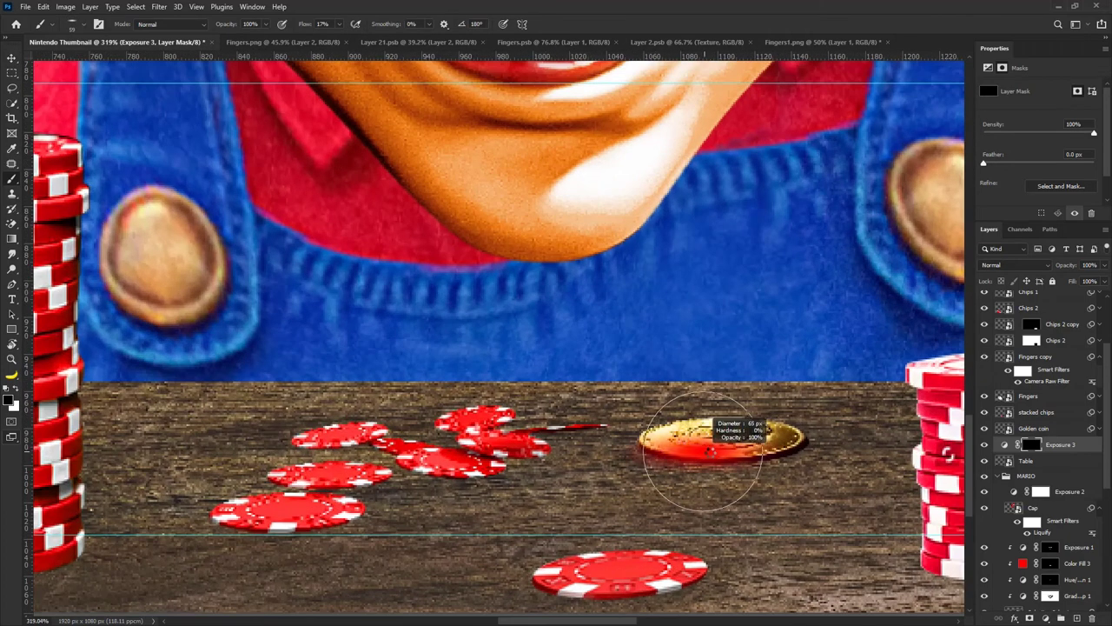
drag(337, 27, 364, 38)
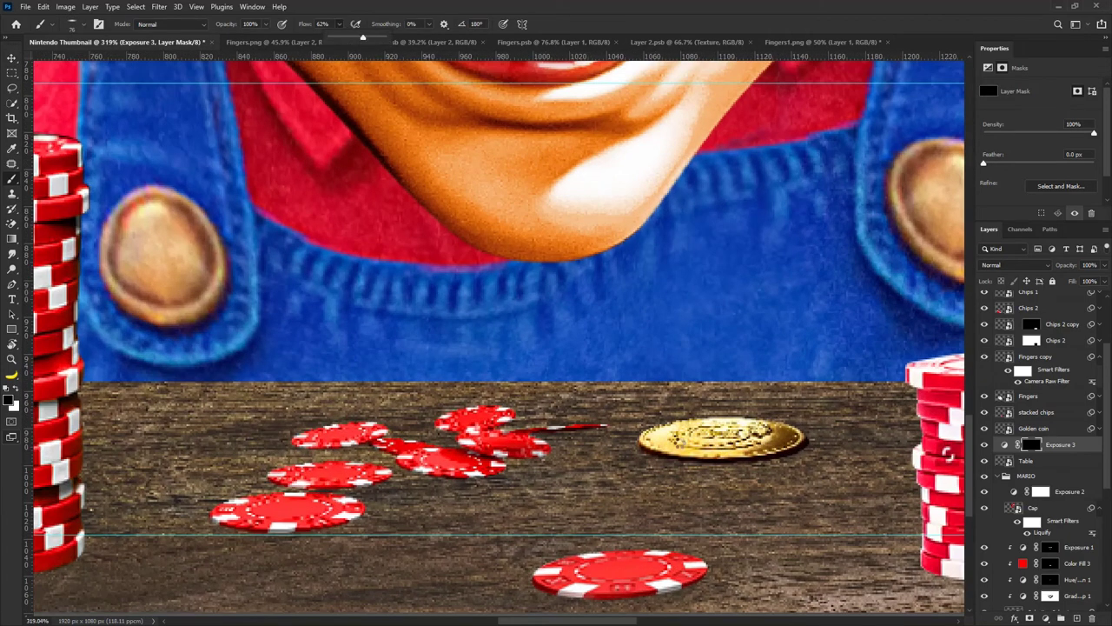
scroll(709, 450, down, 1)
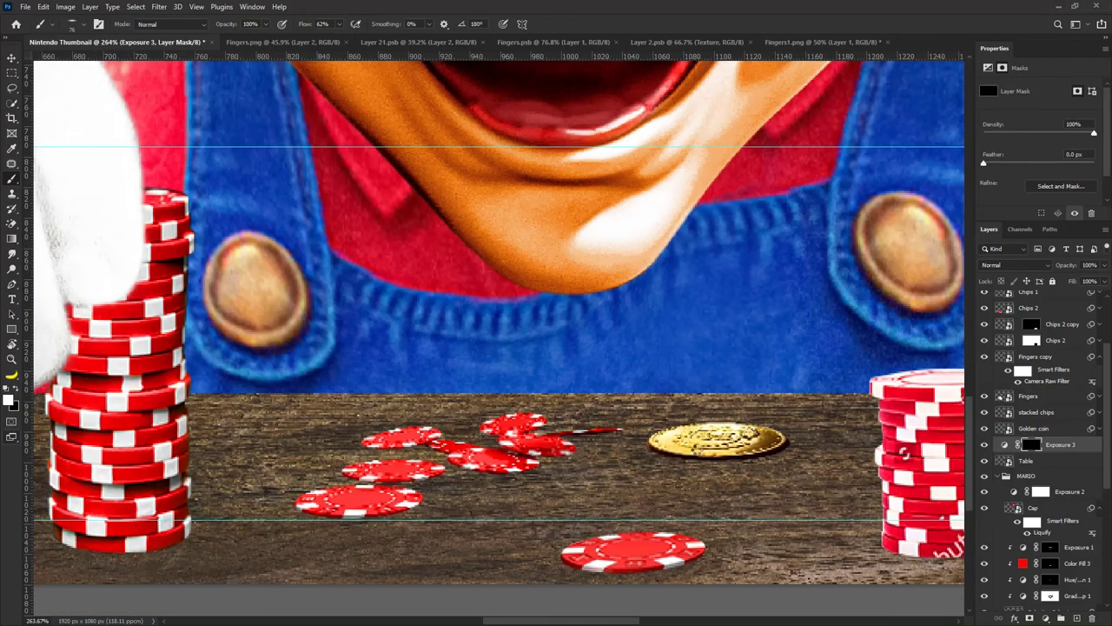
scroll(709, 450, up, 2)
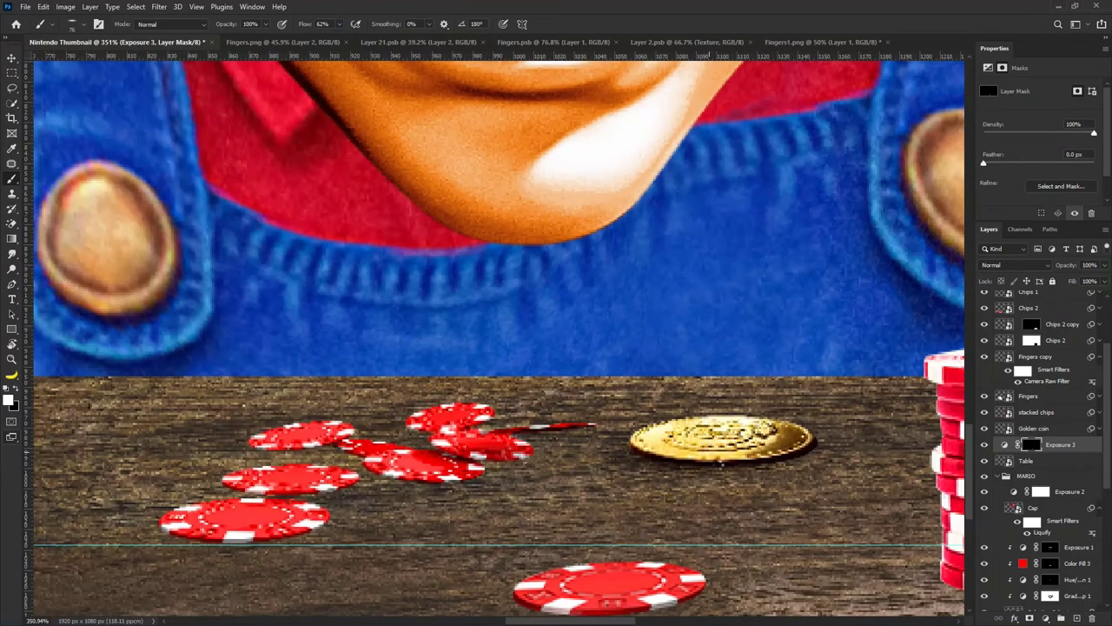
scroll(721, 457, down, 7)
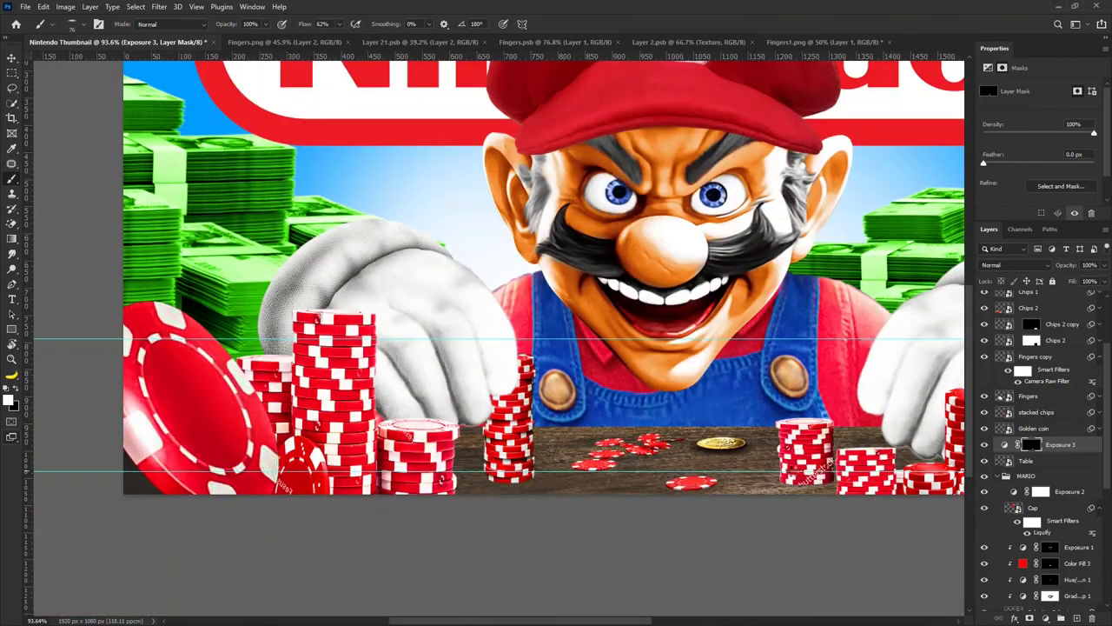
scroll(732, 459, up, 2)
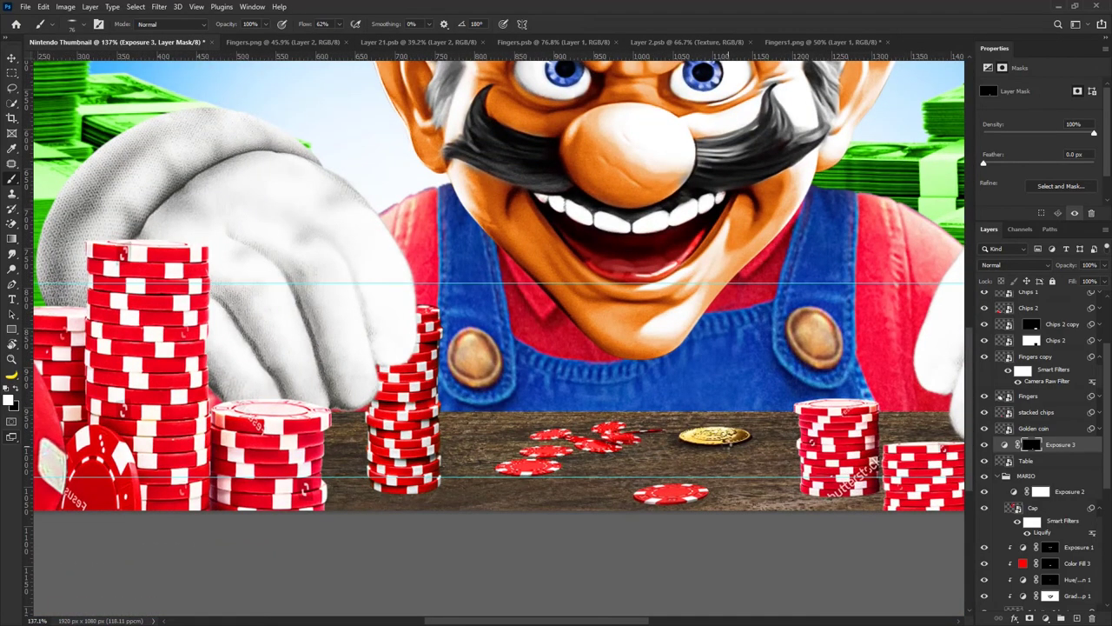
Raise the brush flow to 100%, undo the last stroke and stamp a darker shadow beneath the golden coin.
right_click(718, 415)
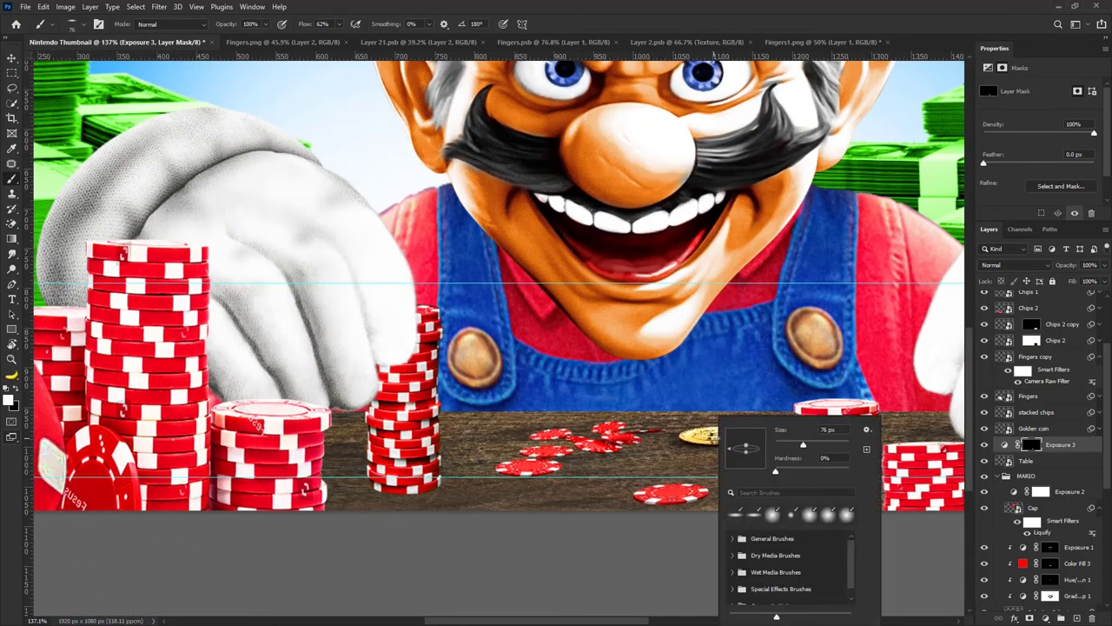
click(339, 24)
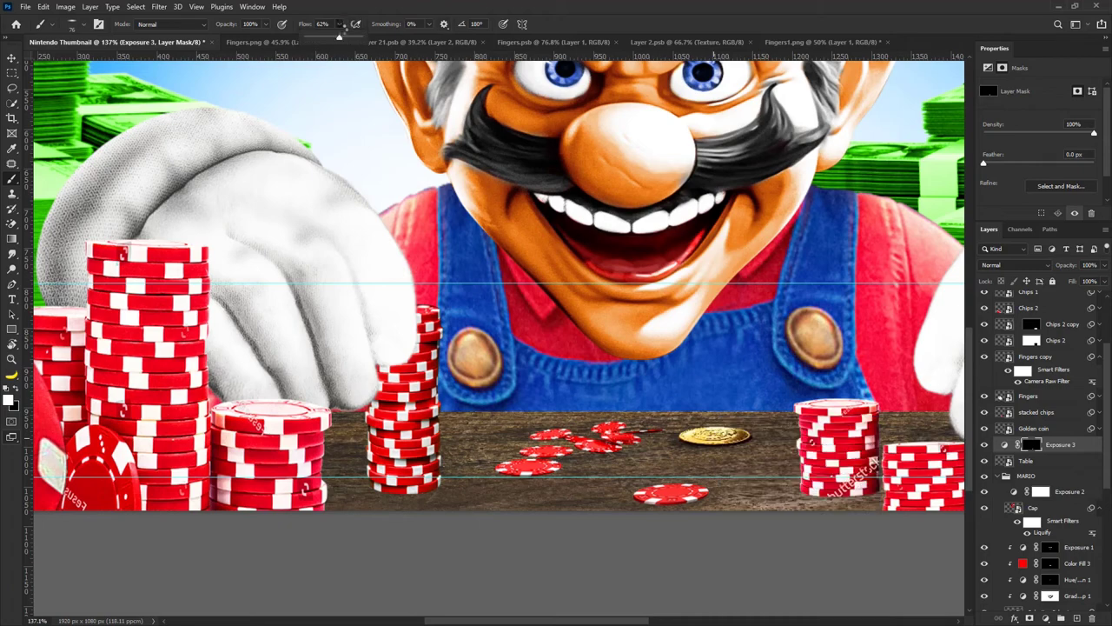
drag(340, 38, 418, 49)
scroll(711, 422, up, 4)
drag(687, 472, 702, 475)
right_click(712, 419)
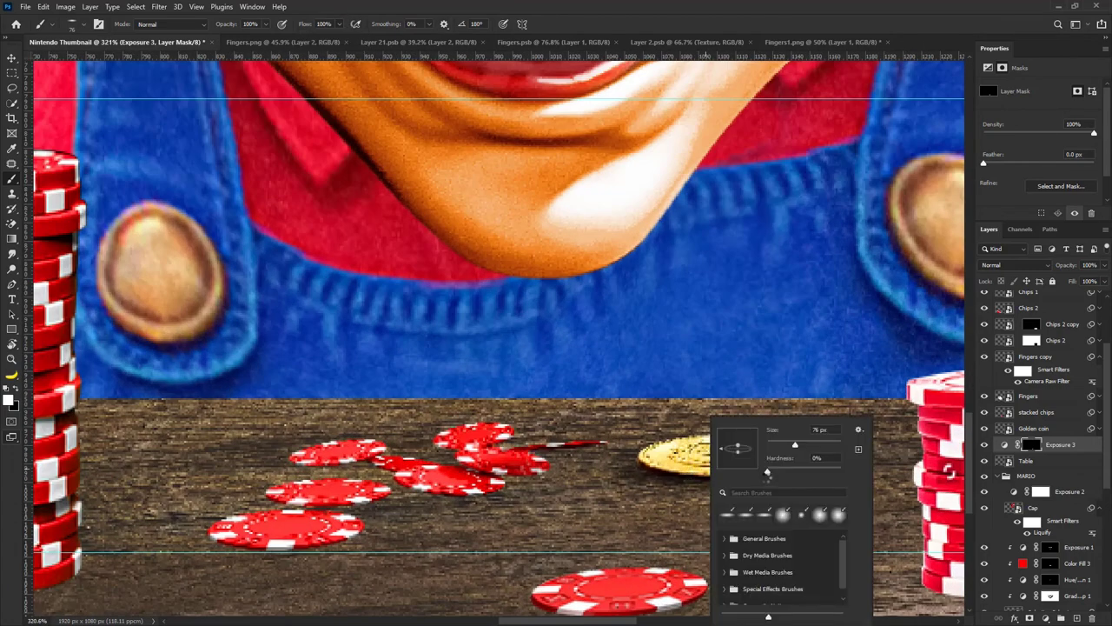
click(734, 237)
key(ctrl+z)
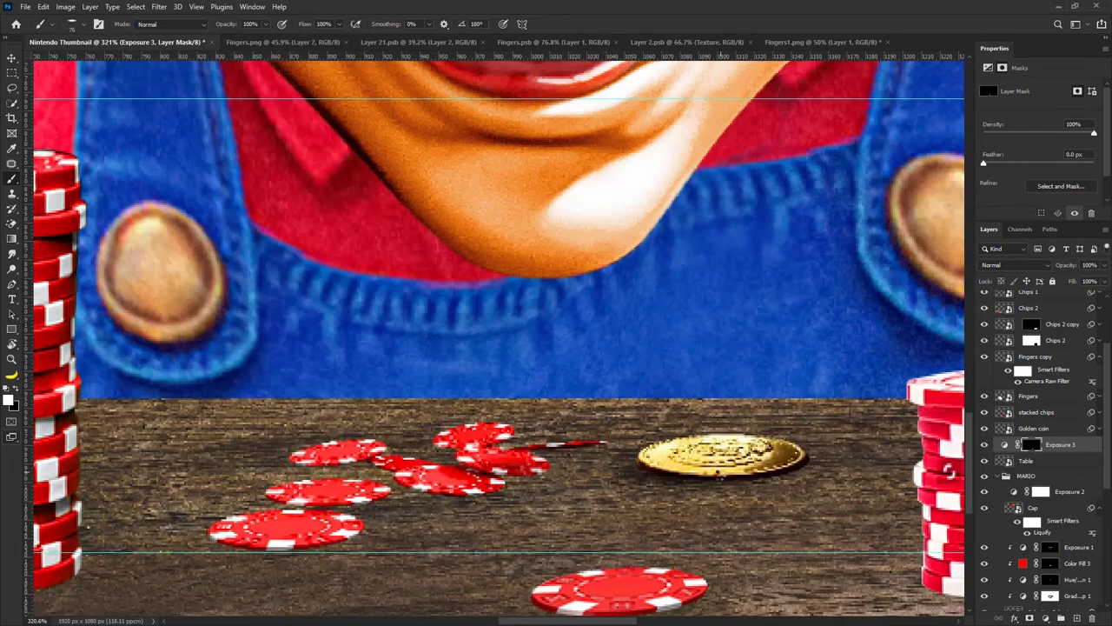
click(726, 474)
key(bracketright)
key(bracketright)
scroll(624, 563, down, 3)
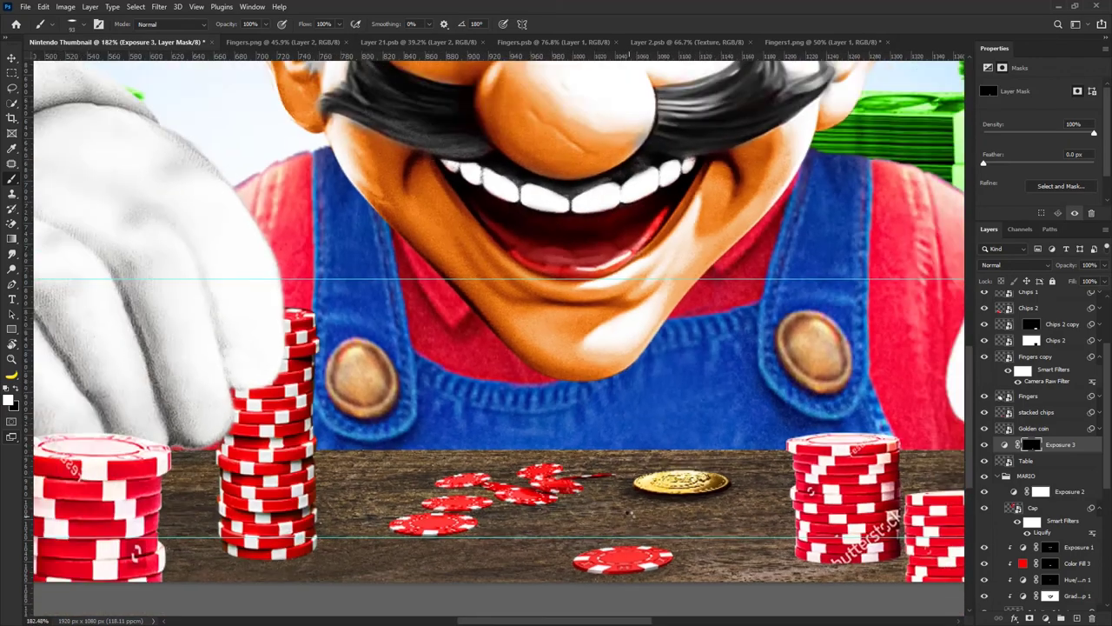
Stamp shadows beneath the front loose chip and the leftmost loose chip with a flattened brush at 59% hardness and -176° angle.
scroll(624, 564, up, 2)
right_click(624, 563)
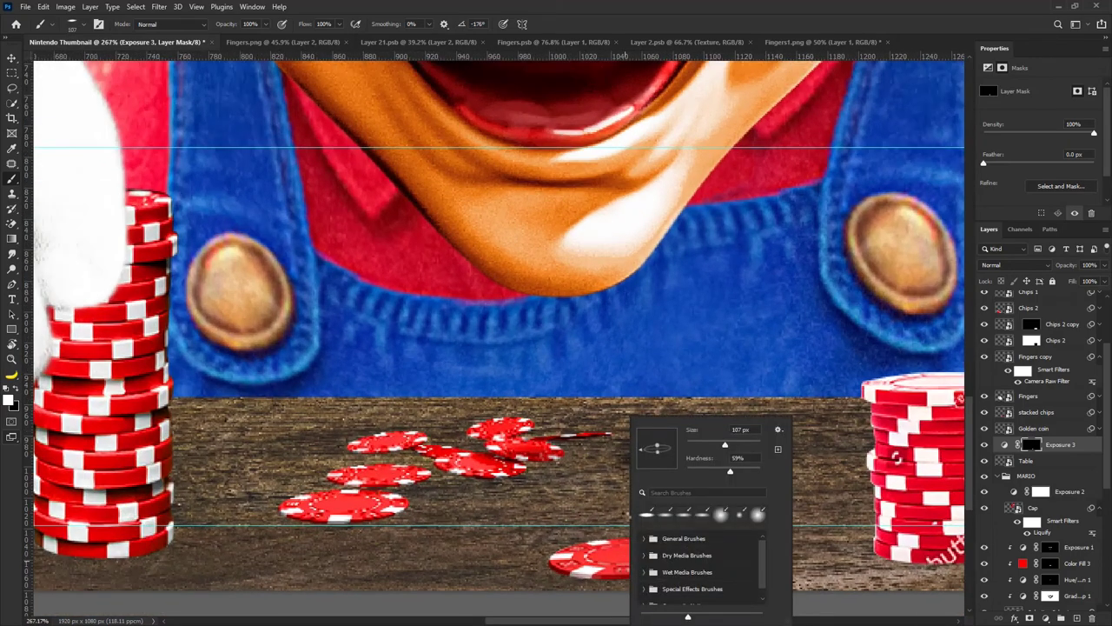
key(Escape)
scroll(486, 472, down, 3)
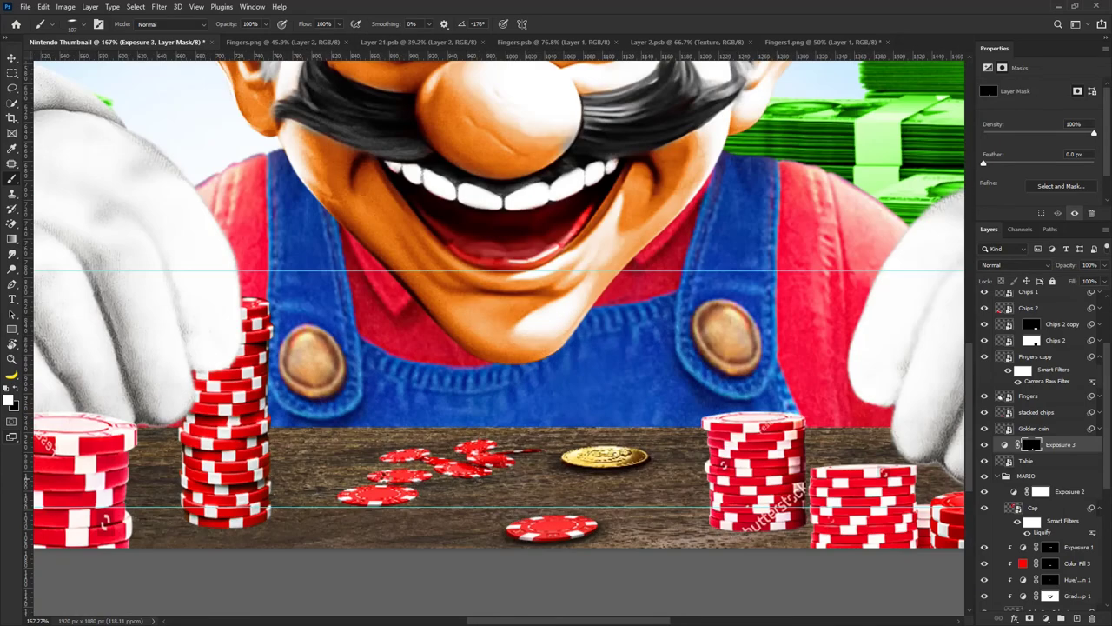
scroll(349, 496, up, 6)
drag(433, 496, 421, 496)
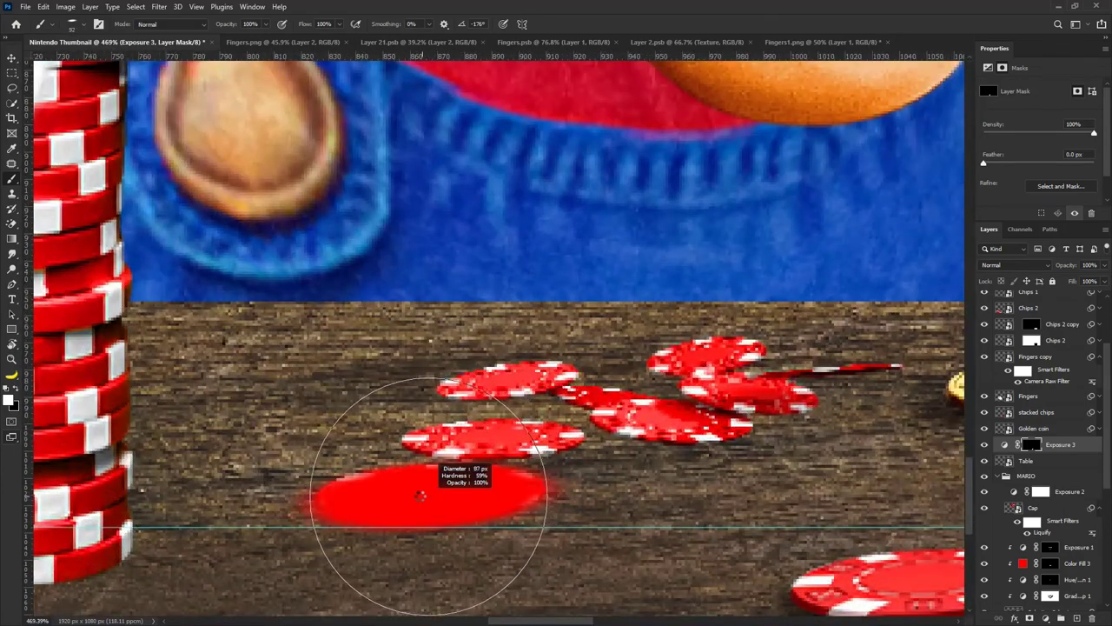
Stamp a shadow beneath the middle-left loose chip on the Exposure mask with a flattened 64 px brush at -176°.
alt+right_click(469, 448)
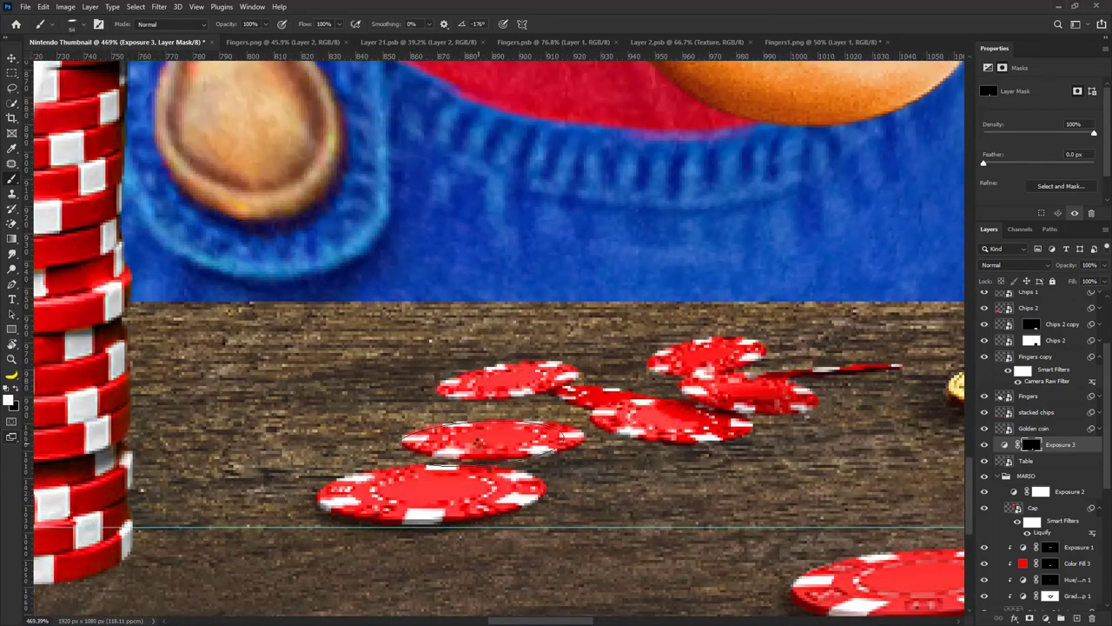
right_click(487, 440)
click(507, 449)
key(Return)
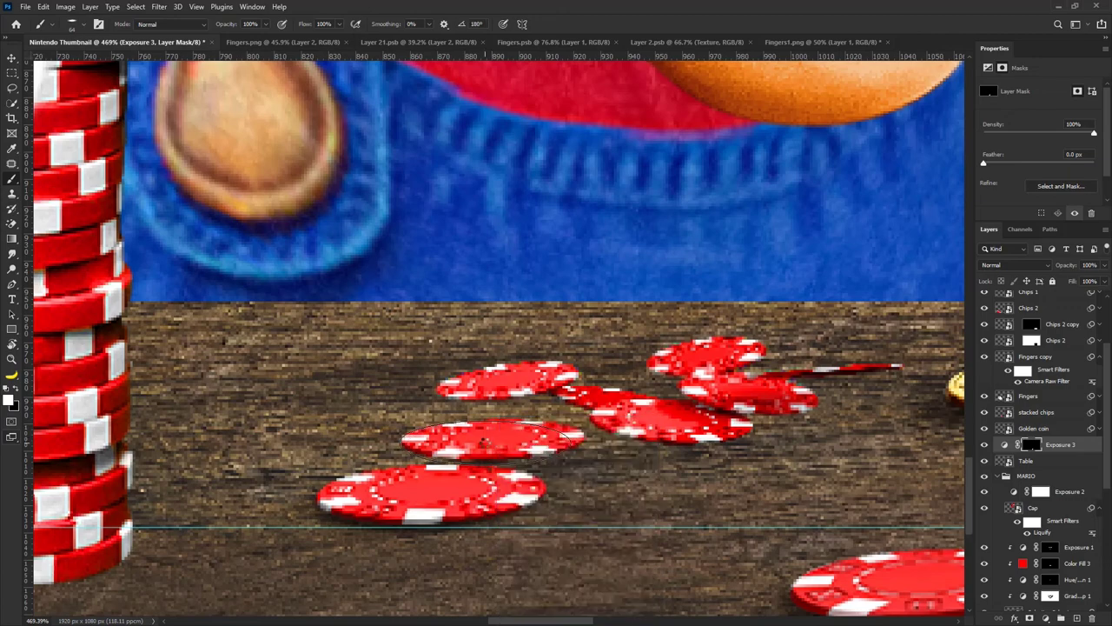
right_click(508, 422)
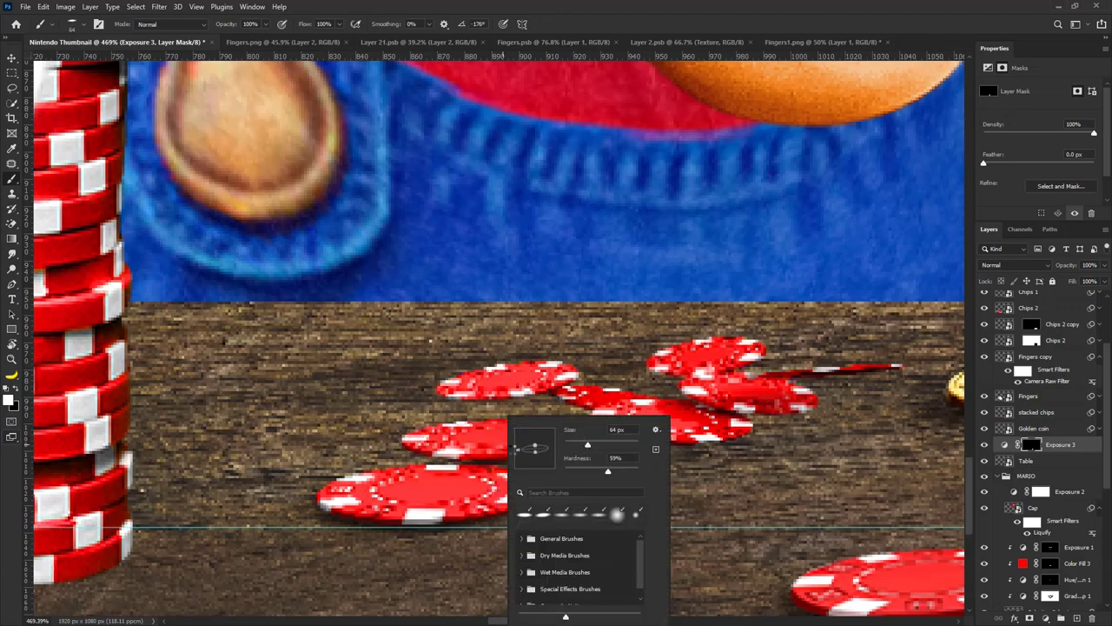
key(Escape)
Stamp shadows beneath the central loose chip with a 64 px brush and the upper-left loose chip with a 55 px brush at -171°.
right_click(674, 421)
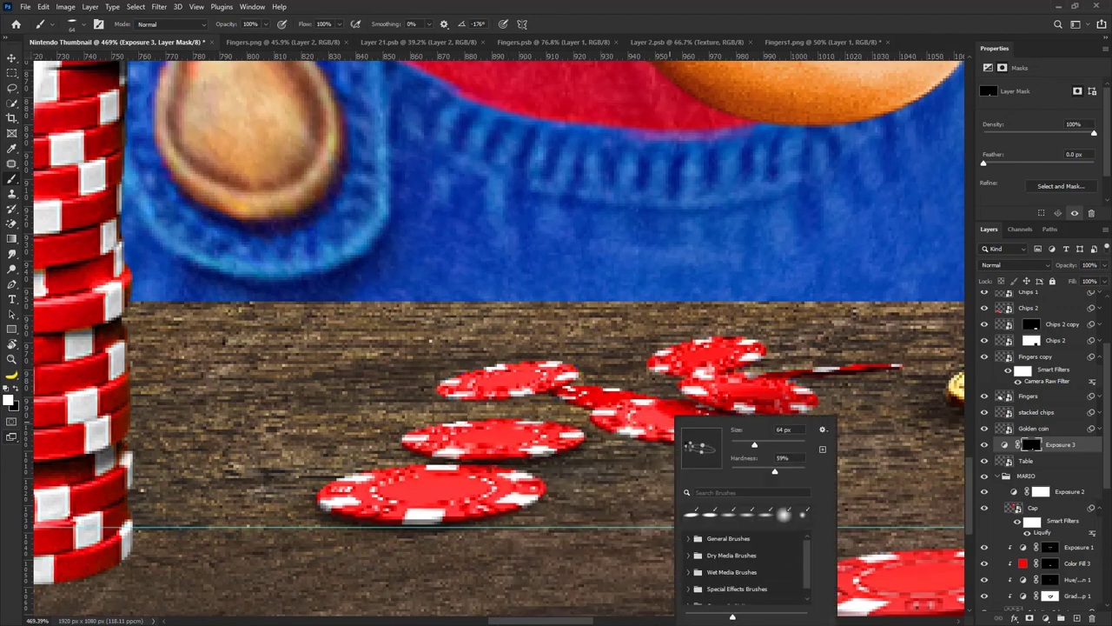
click(671, 436)
right_click(541, 390)
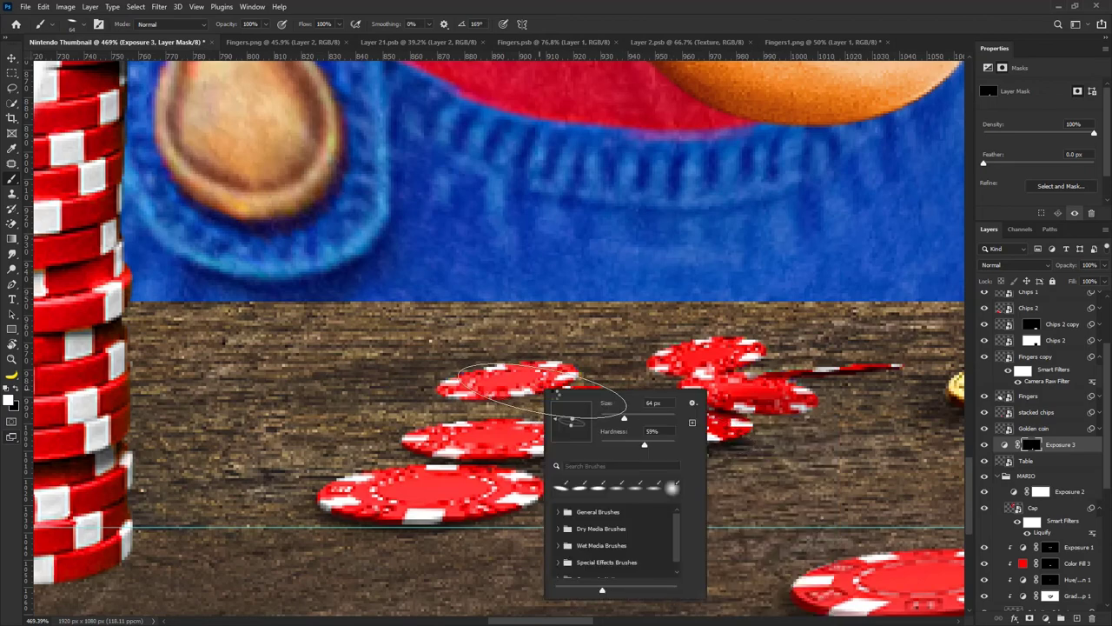
drag(557, 419, 556, 426)
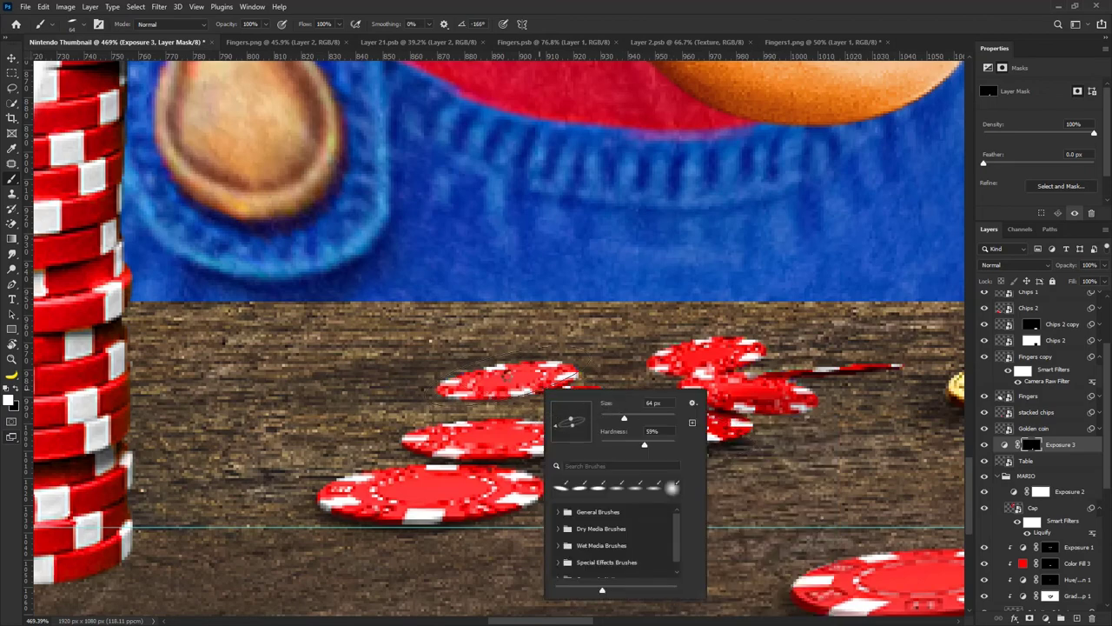
drag(515, 388, 511, 388)
right_click(511, 387)
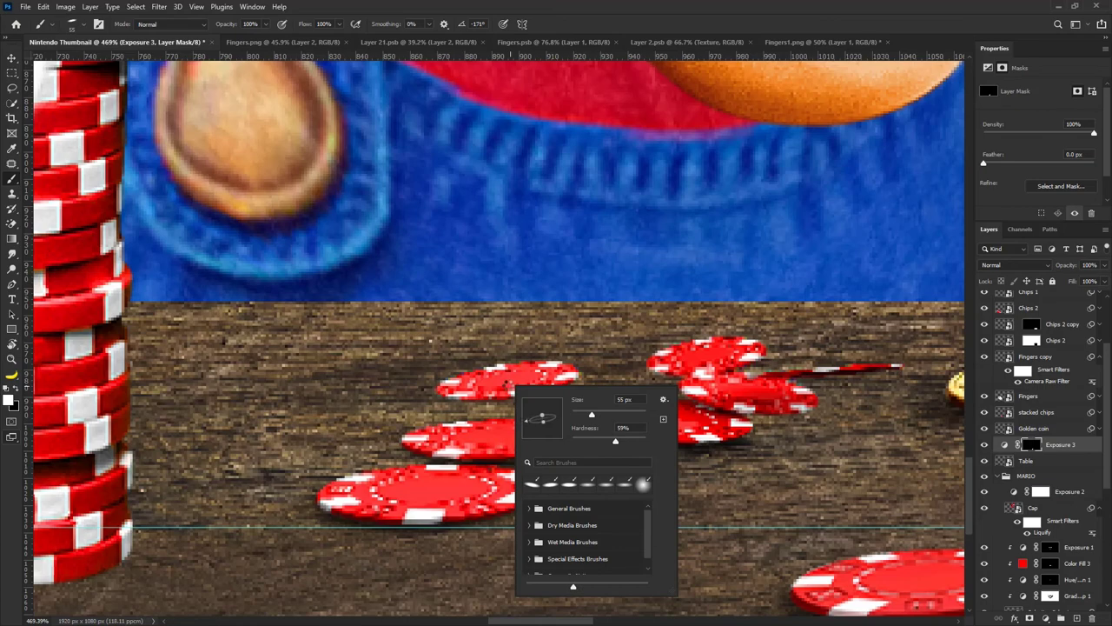
key(Escape)
Stamp shadows beneath the two right-hand chips of the loose pile, using a 55 px brush at 175° and a 44 px brush at -175°.
right_click(757, 398)
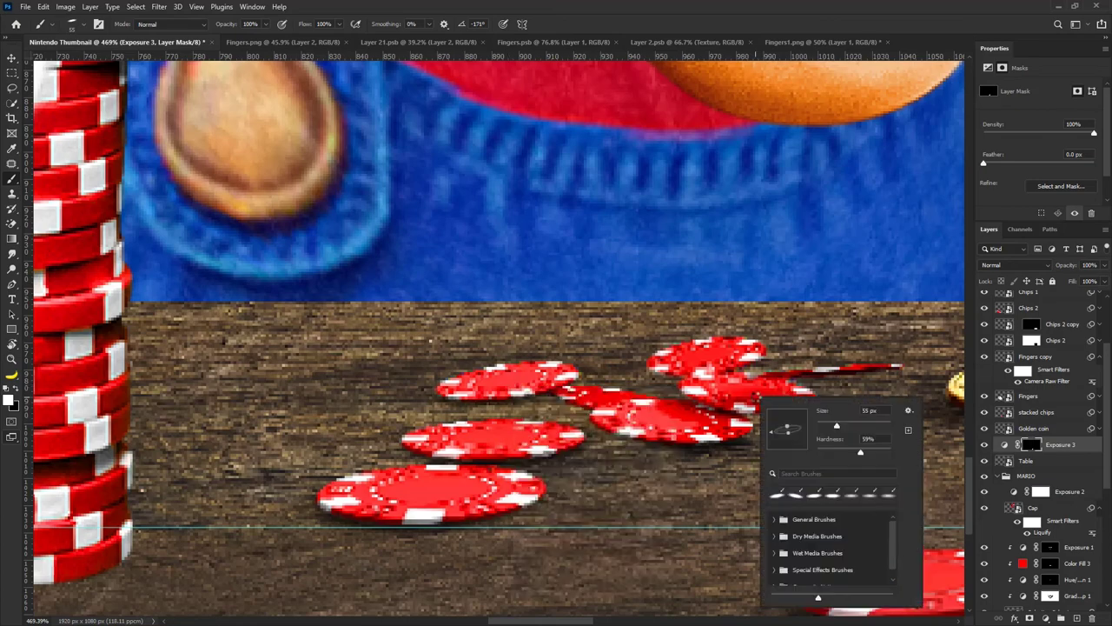
key(Escape)
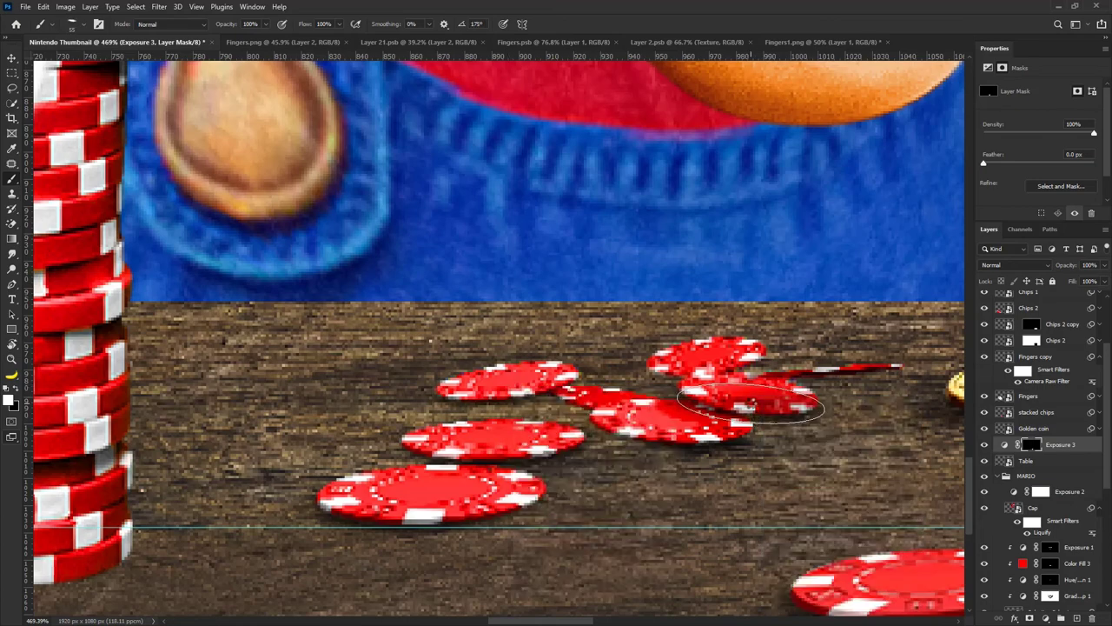
right_click(723, 370)
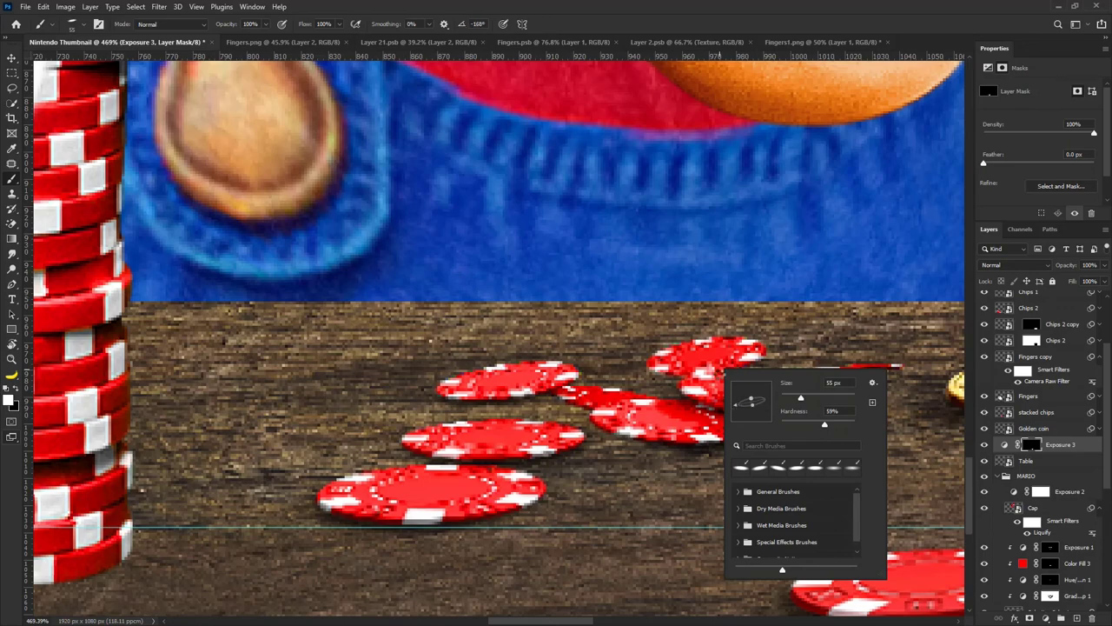
key(Escape)
right_click(714, 372)
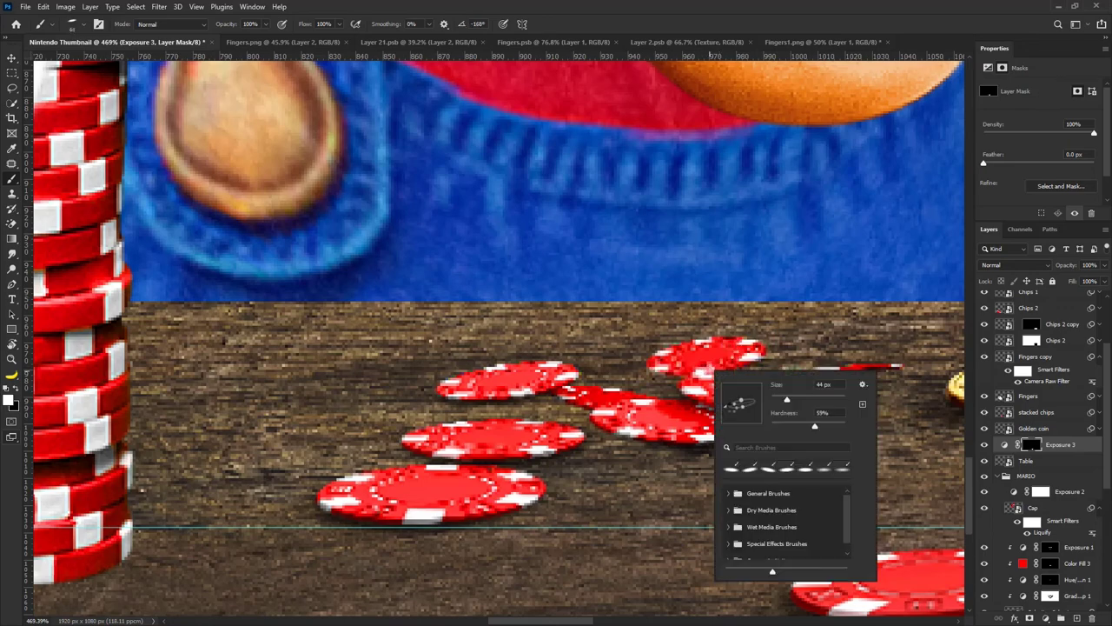
key(Escape)
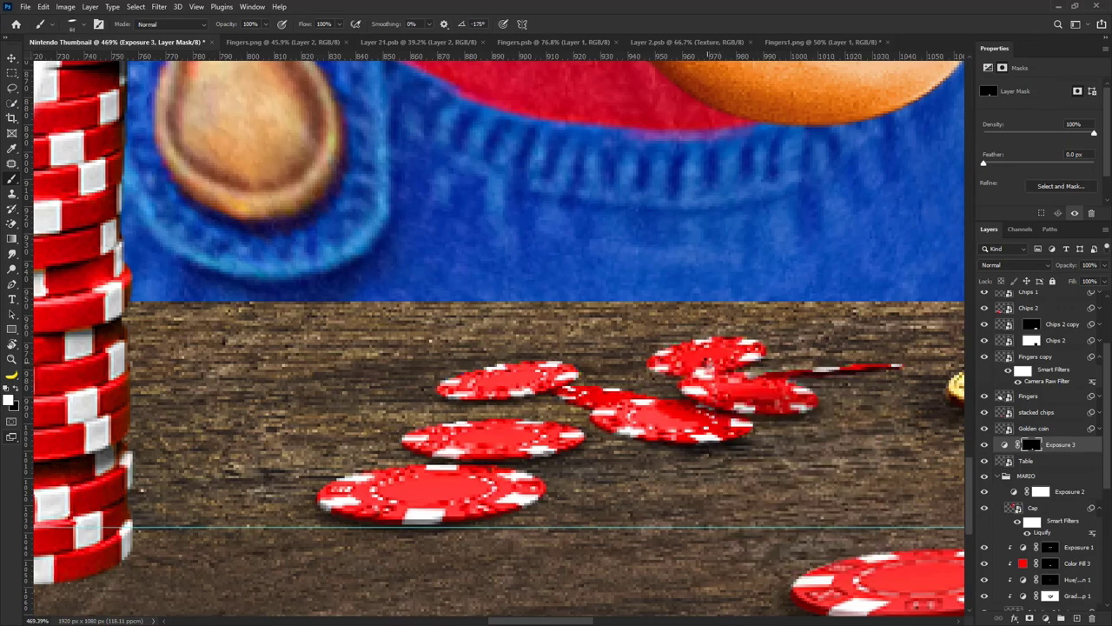
Paint a shadow beneath the base of the chip stack right of the golden coin with a flattened brush at -178°.
scroll(737, 416, down, 6)
scroll(840, 464, up, 5)
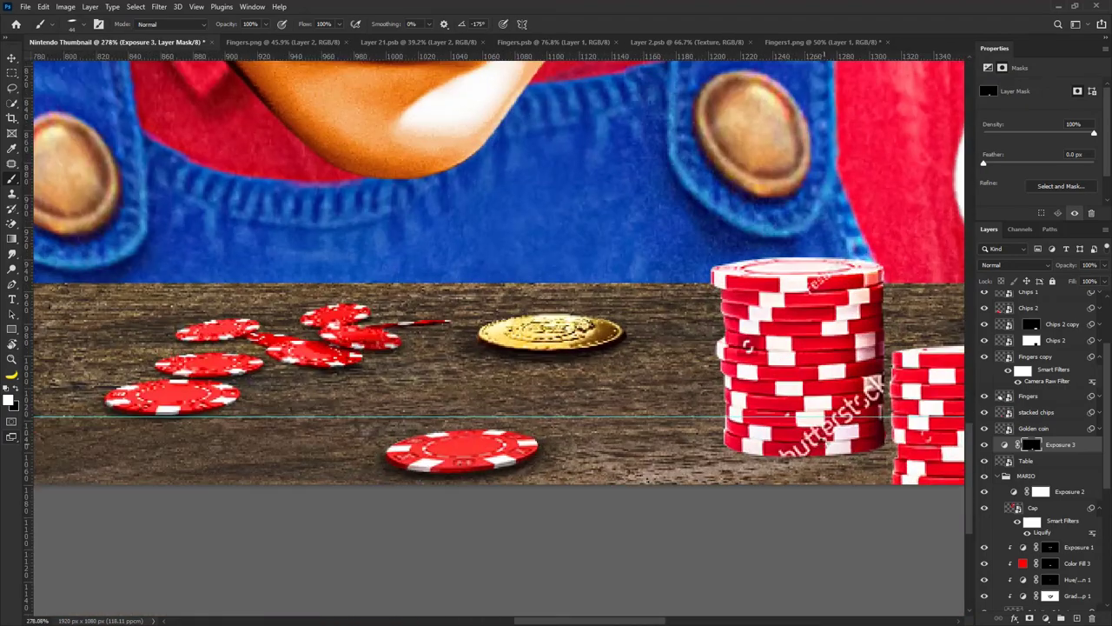
right_click(840, 424)
key(Escape)
drag(801, 440, 833, 441)
click(809, 446)
scroll(813, 451, down, 3)
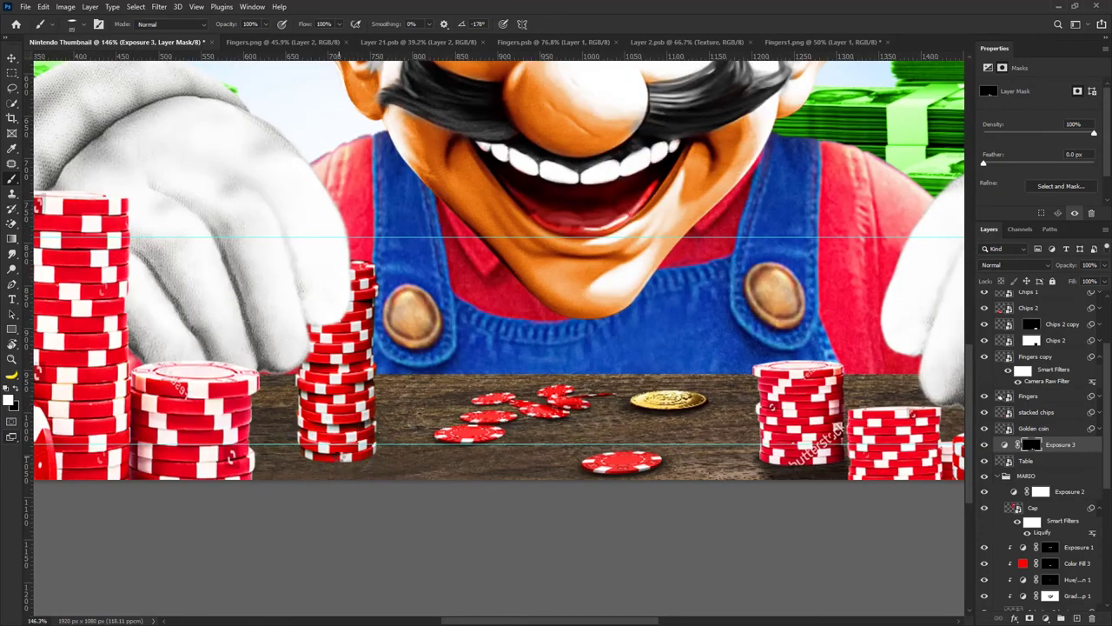
Lower the brush flow to 31% and stamp a 117 px shadow beneath the chip stack under the left hand's fingertips.
scroll(546, 521, down, 3)
scroll(339, 491, up, 2)
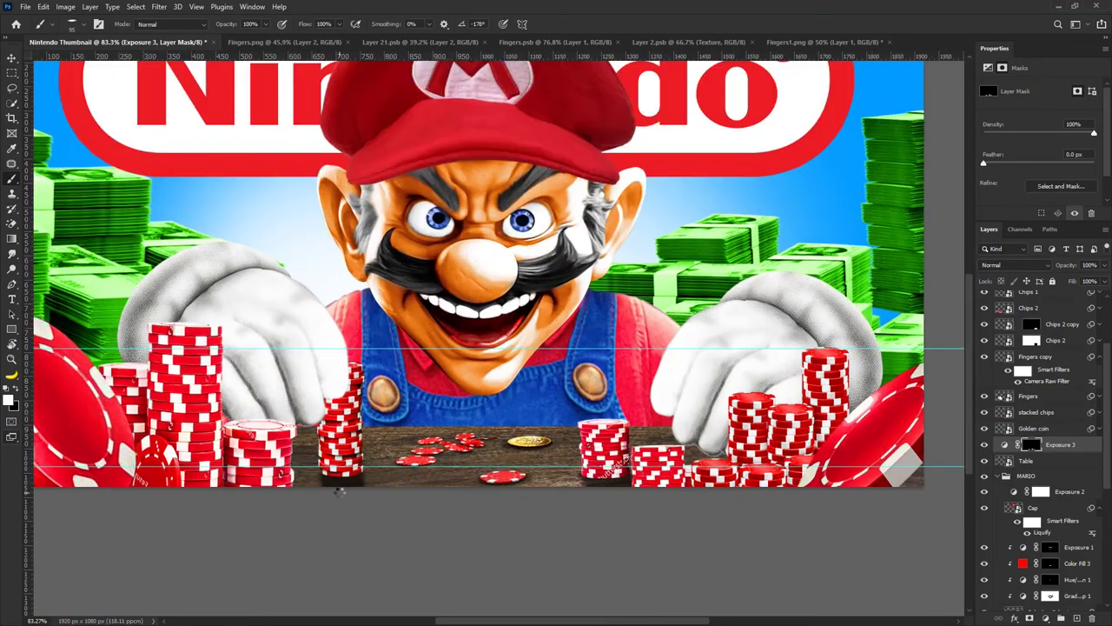
scroll(343, 496, up, 1)
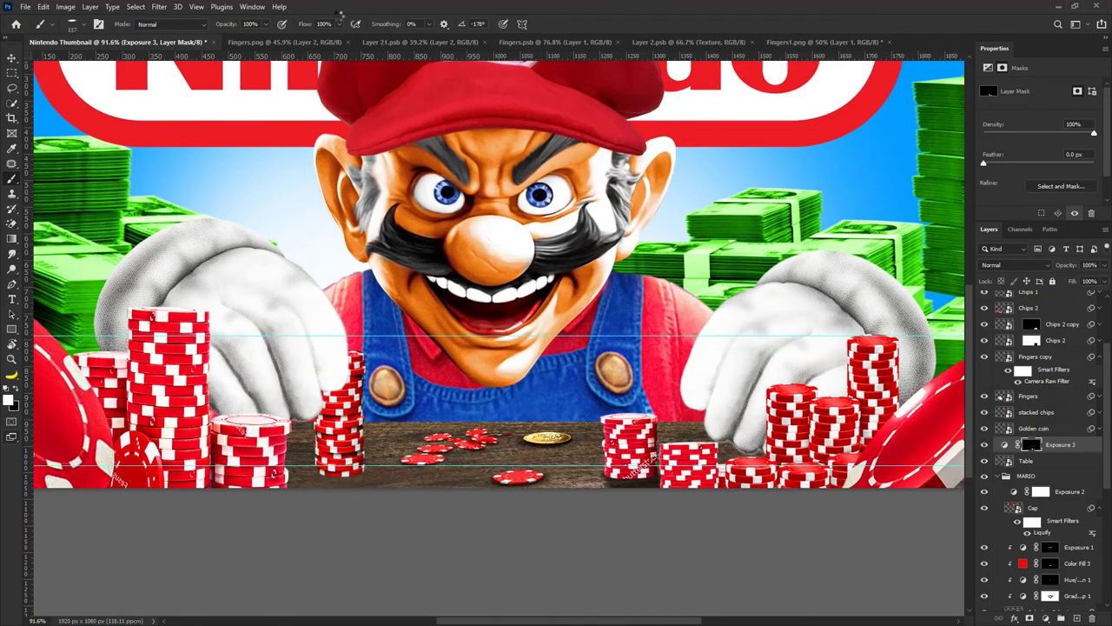
drag(339, 25, 306, 36)
click(345, 476)
click(344, 475)
Paint a soft table shadow beneath the left hand with a flattened 250 px brush at 18% flow.
scroll(498, 417, down, 5)
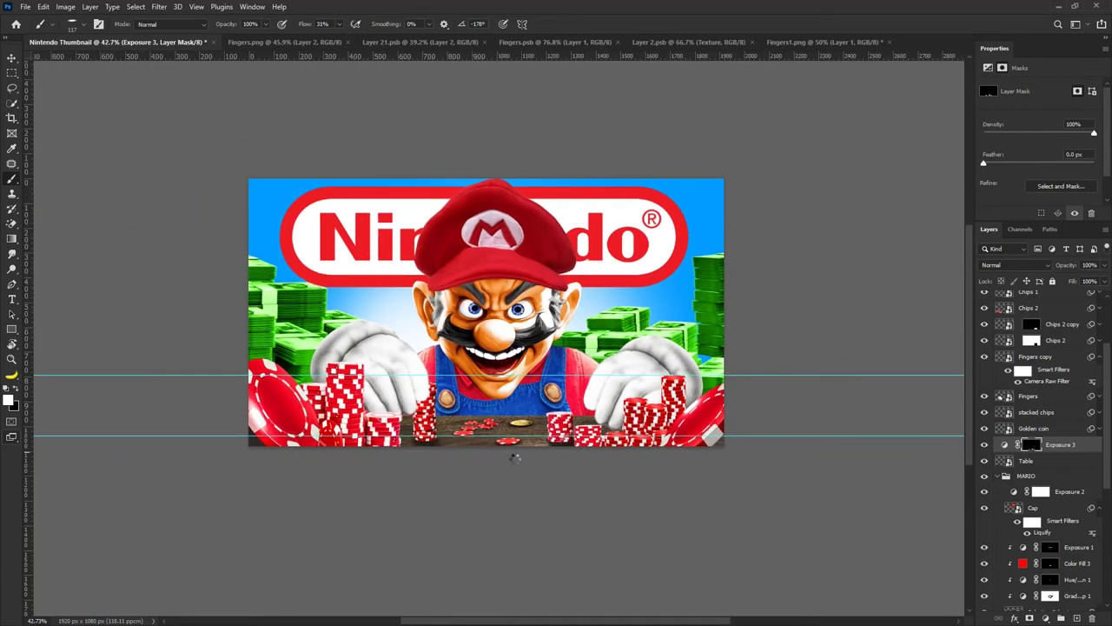
scroll(517, 453, up, 5)
scroll(520, 408, down, 5)
drag(509, 371, 570, 332)
scroll(563, 332, down, 2)
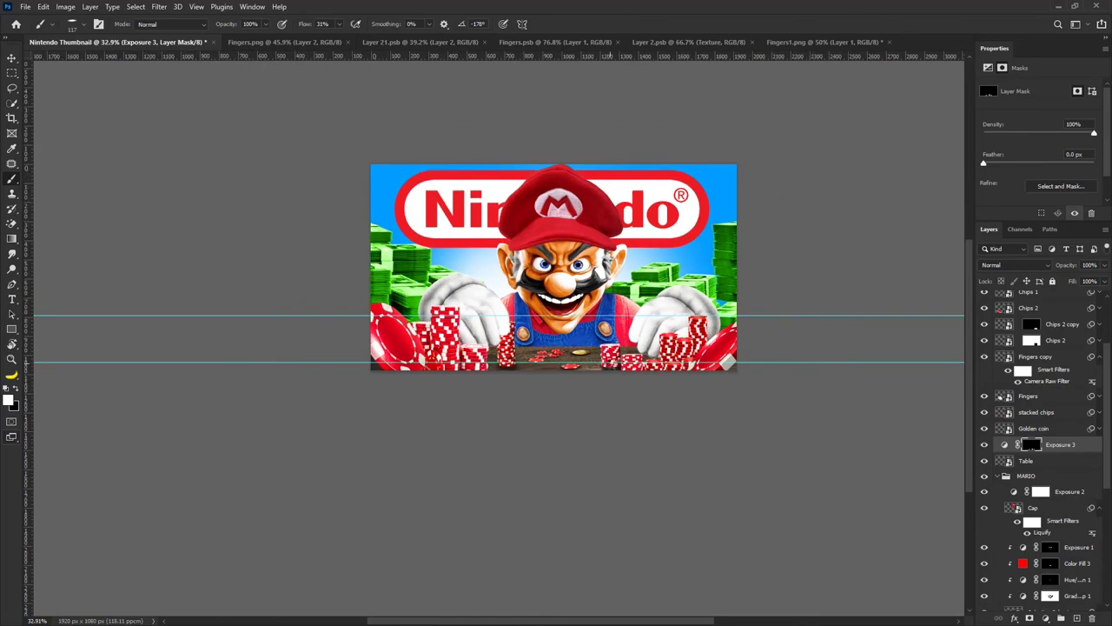
scroll(478, 360, up, 5)
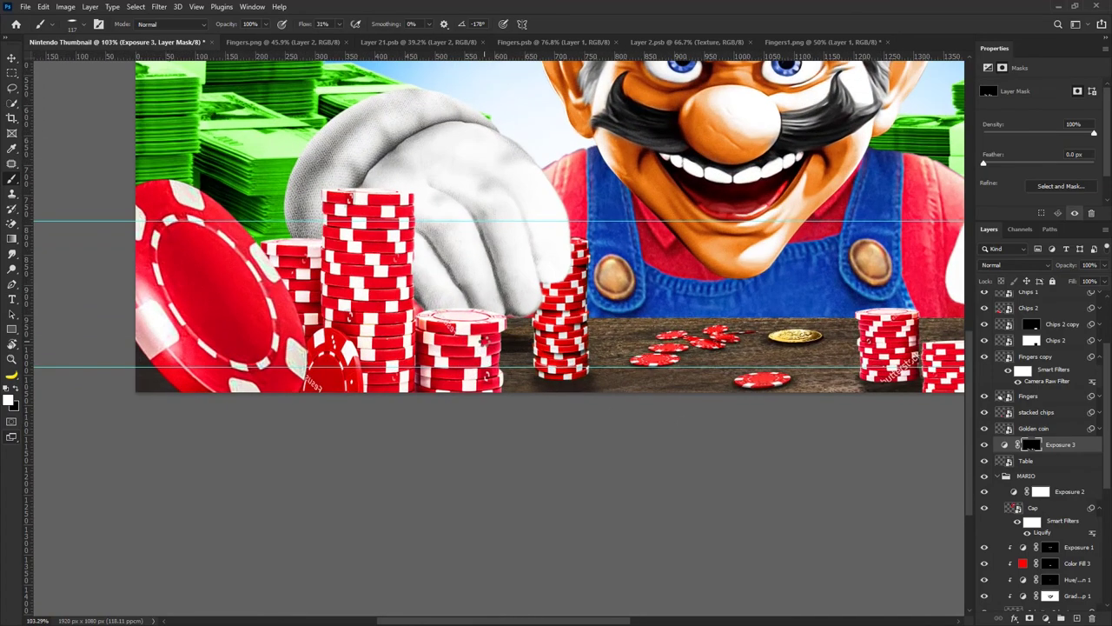
right_click(484, 337)
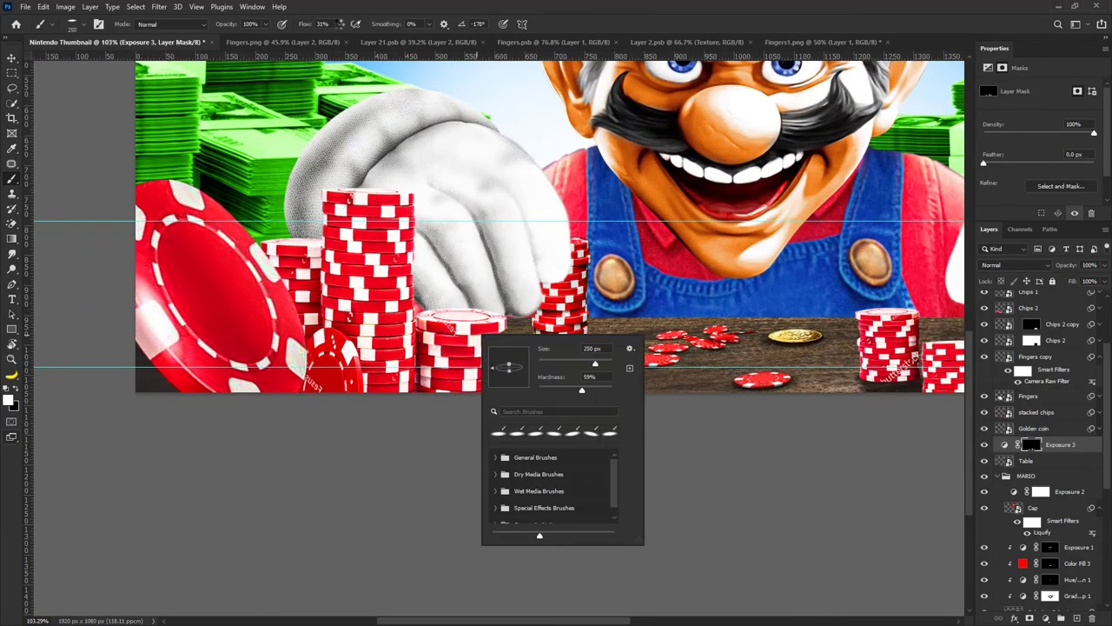
drag(339, 25, 331, 38)
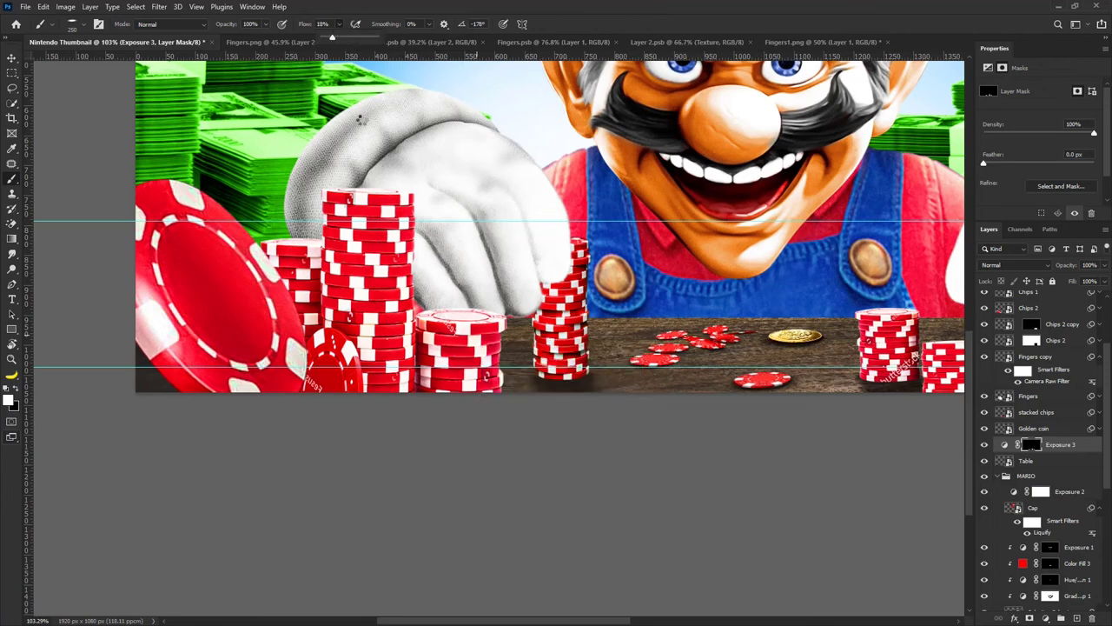
mouse_move(434, 341)
mouse_down()
mouse_move(472, 341)
mouse_move(342, 340)
mouse_move(467, 333)
mouse_move(476, 340)
mouse_move(416, 347)
mouse_move(455, 373)
mouse_move(442, 372)
mouse_move(466, 318)
mouse_up()
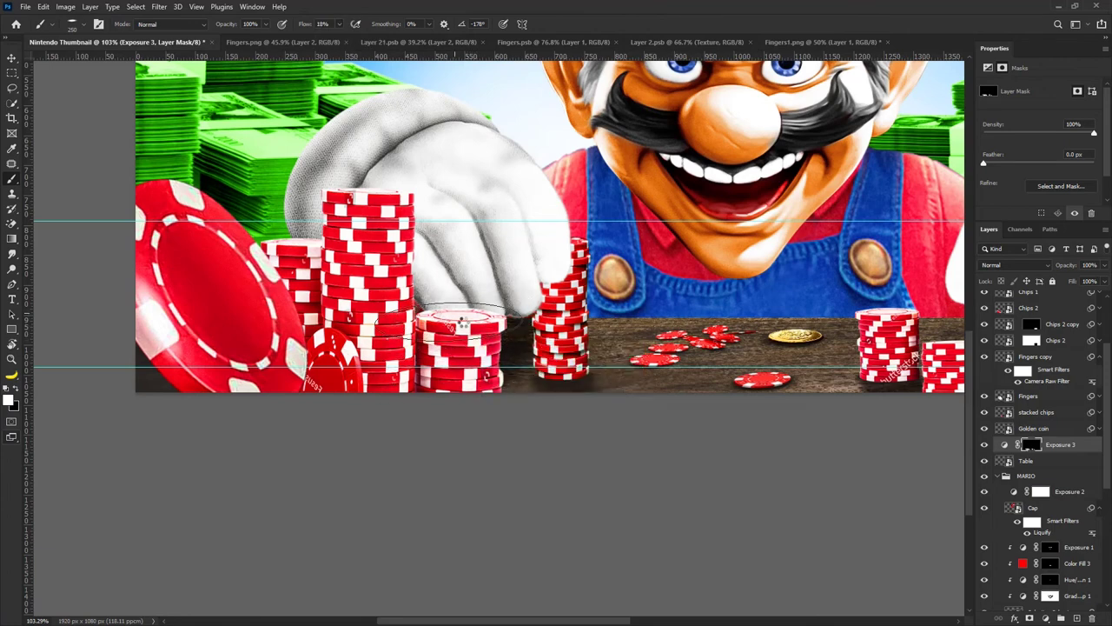
Rotate the left hand on the Fingers layer by -4.96° and shift it slightly left.
scroll(411, 355, down, 4)
scroll(695, 339, up, 2)
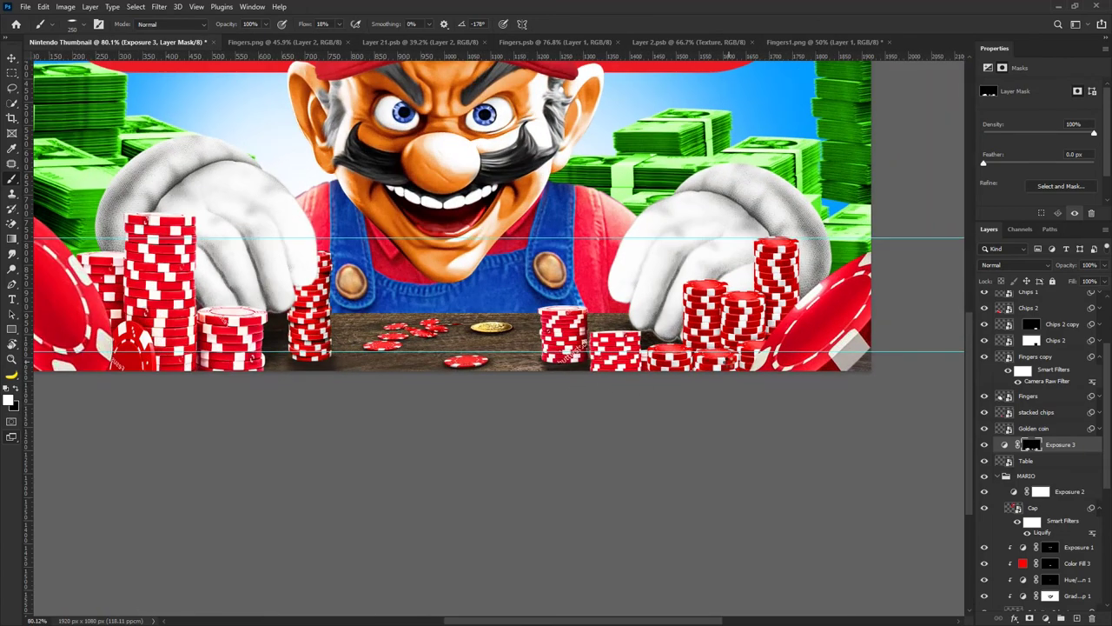
scroll(676, 343, down, 3)
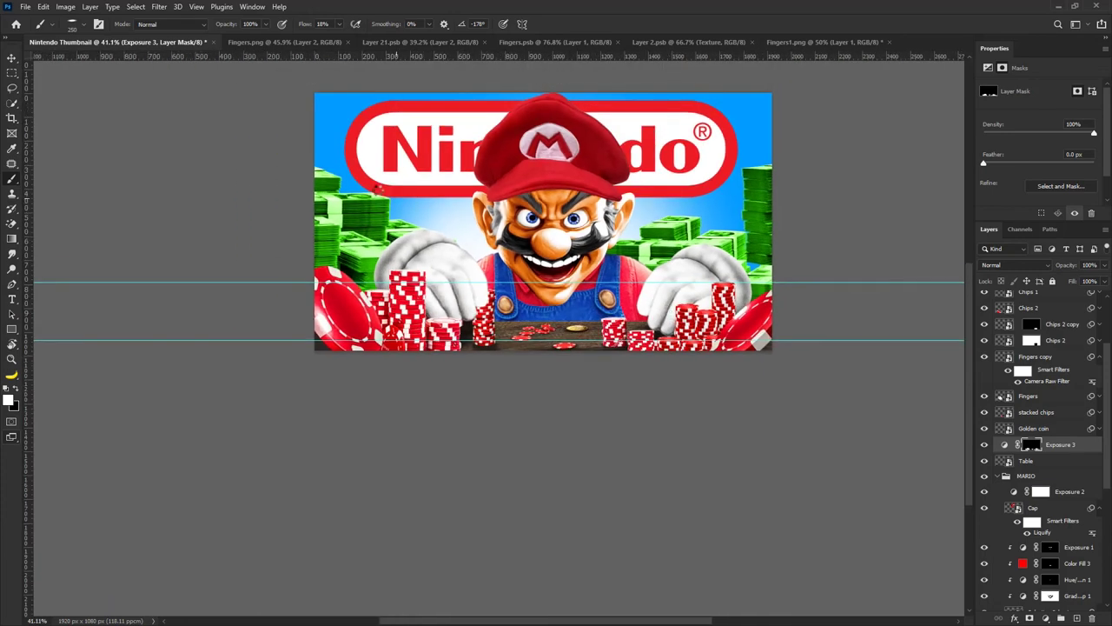
key(v)
ctrl+click(447, 263)
key(ctrl+t)
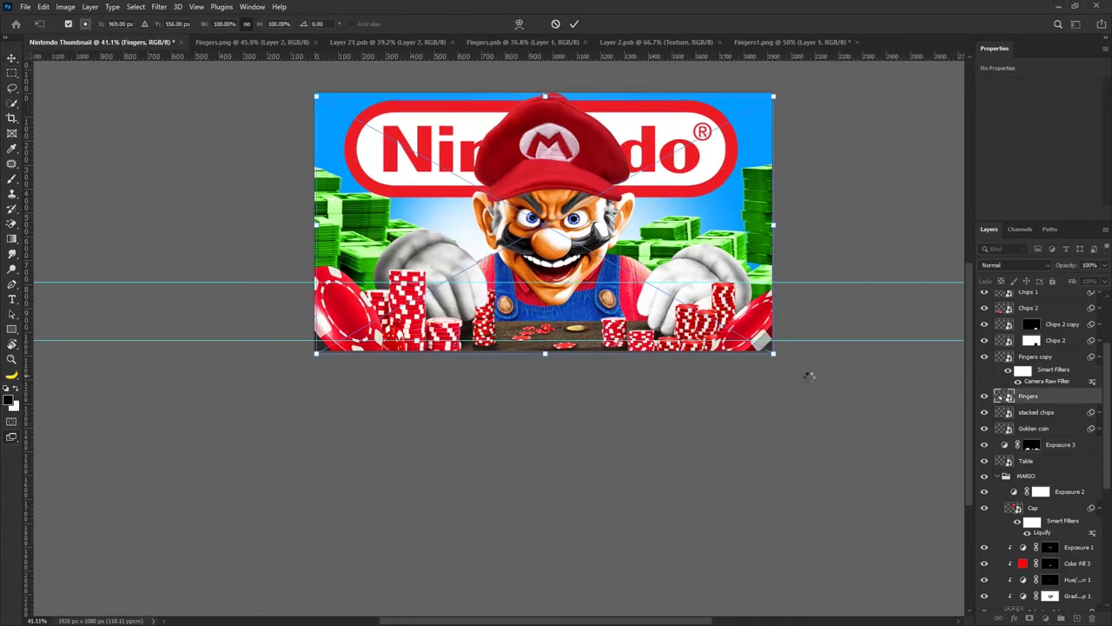
drag(807, 377, 817, 349)
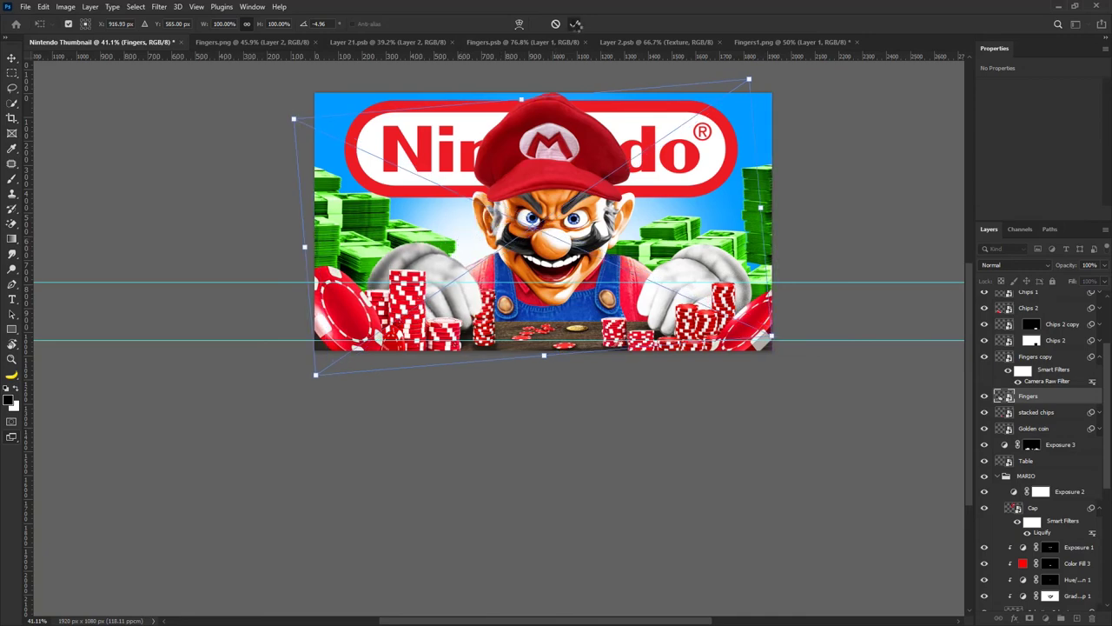
click(574, 24)
Add an Exposure adjustment with reduced exposure clipped to the Fingers copy layer and invert its mask to black.
scroll(557, 281, down, 3)
scroll(658, 297, up, 1)
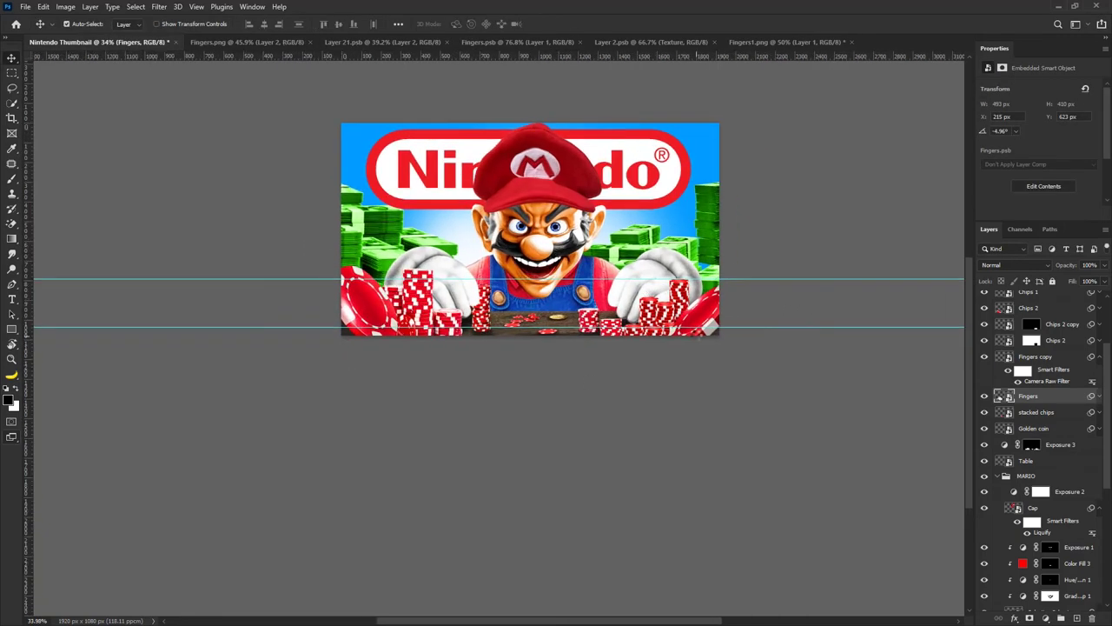
click(666, 272)
click(1047, 618)
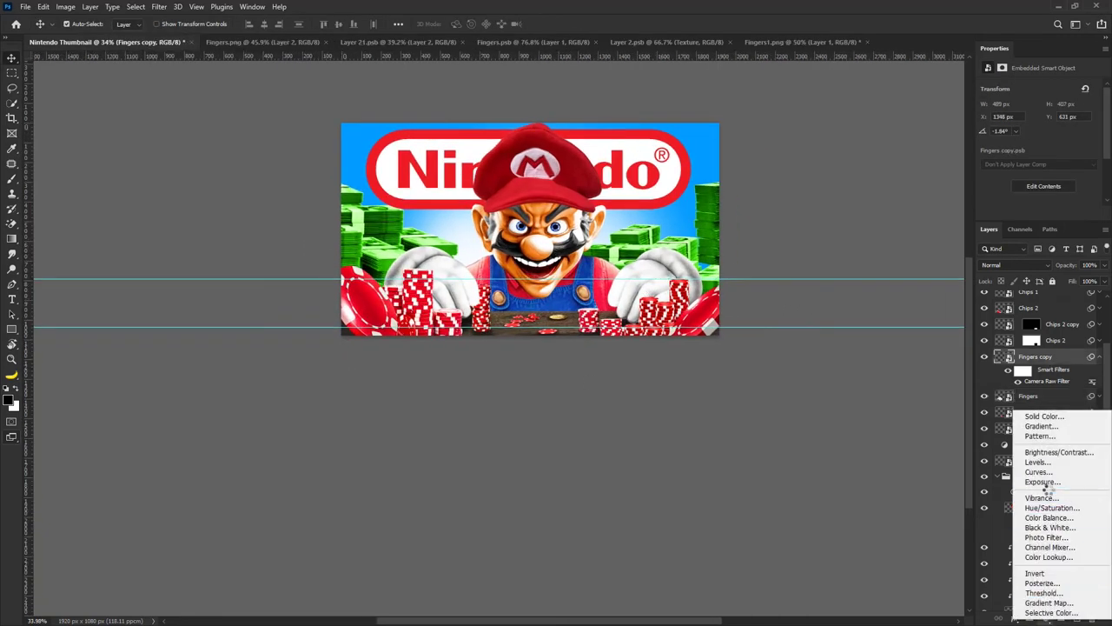
click(1043, 484)
click(1025, 212)
drag(1038, 114, 1006, 106)
click(1040, 357)
key(ctrl+i)
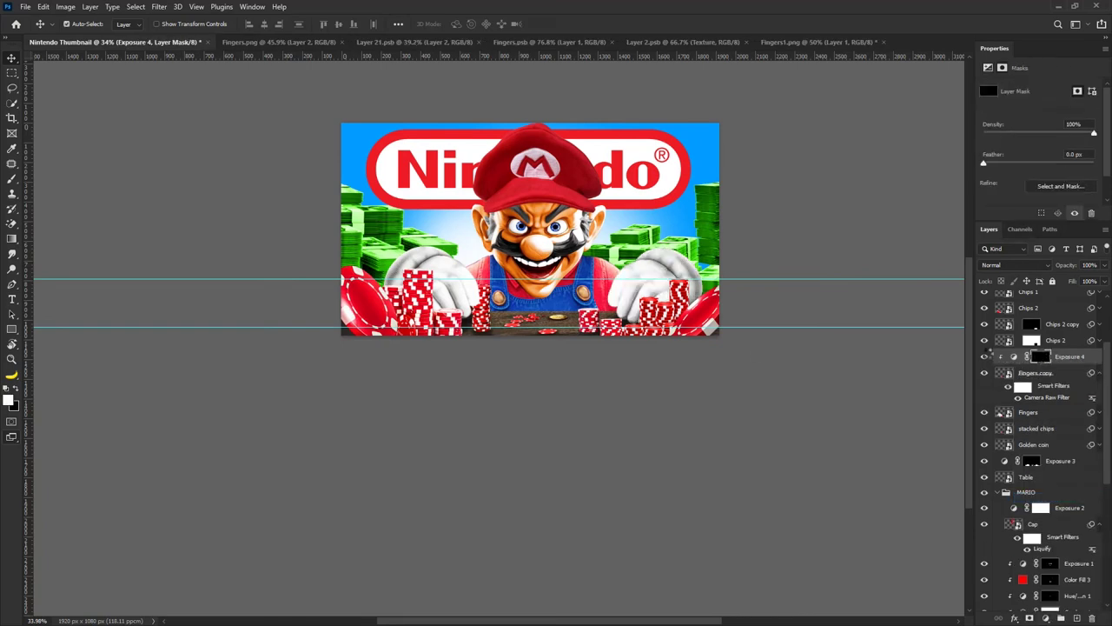
Shade the outer and lower parts of the right hand on the Exposure mask with a round white brush at 18% flow, then switch to black.
click(13, 179)
scroll(598, 283, up, 7)
right_click(598, 282)
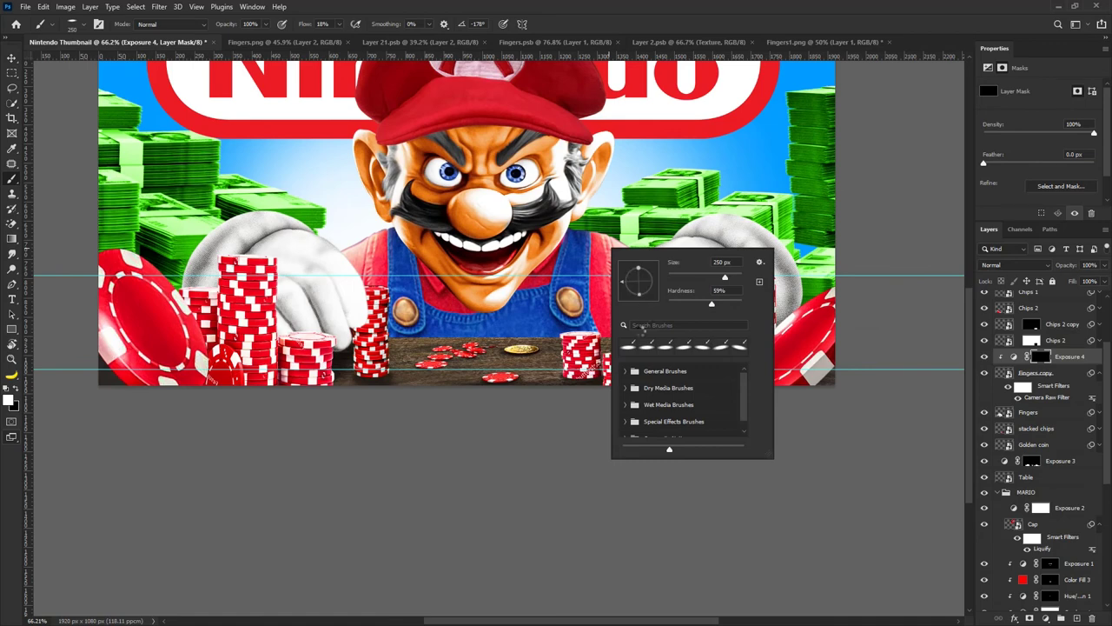
double_click(640, 329)
scroll(660, 352, up, 1)
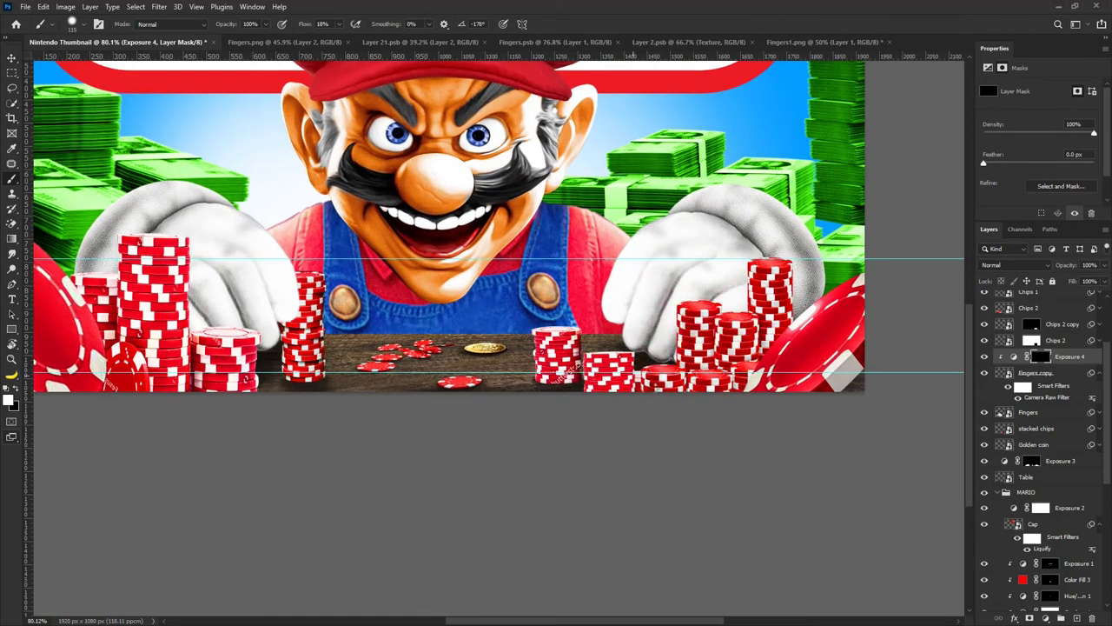
mouse_move(832, 343)
mouse_down()
mouse_move(840, 282)
mouse_move(832, 289)
mouse_up()
drag(774, 322, 816, 319)
mouse_move(803, 343)
mouse_down()
mouse_move(714, 409)
mouse_move(689, 391)
mouse_move(730, 397)
mouse_up()
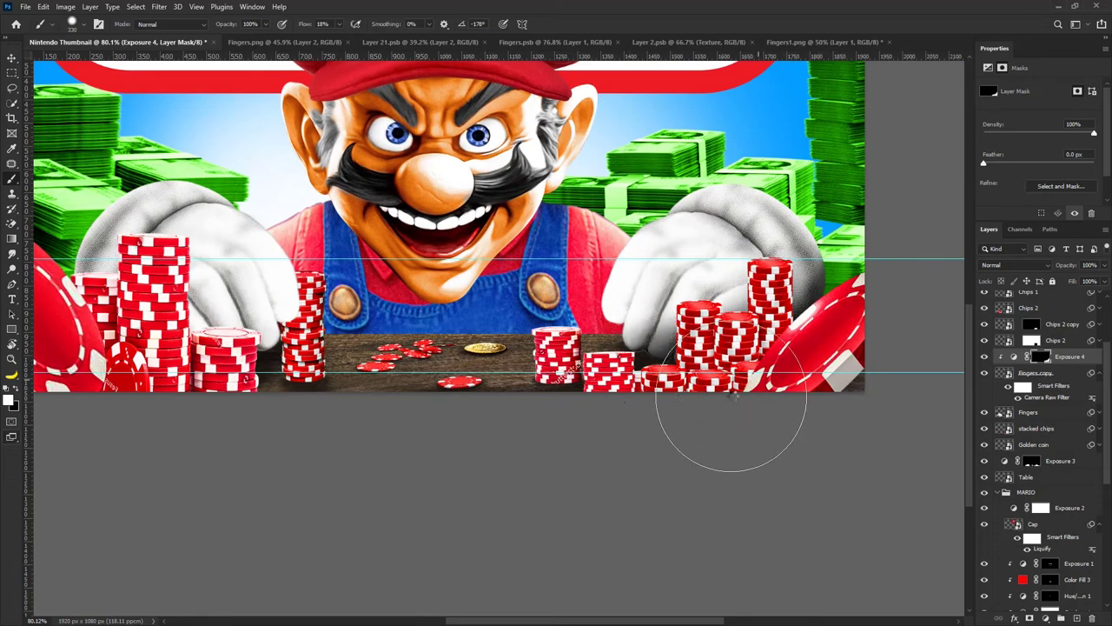
scroll(730, 397, down, 4)
scroll(747, 383, up, 3)
drag(778, 361, 737, 351)
key(x)
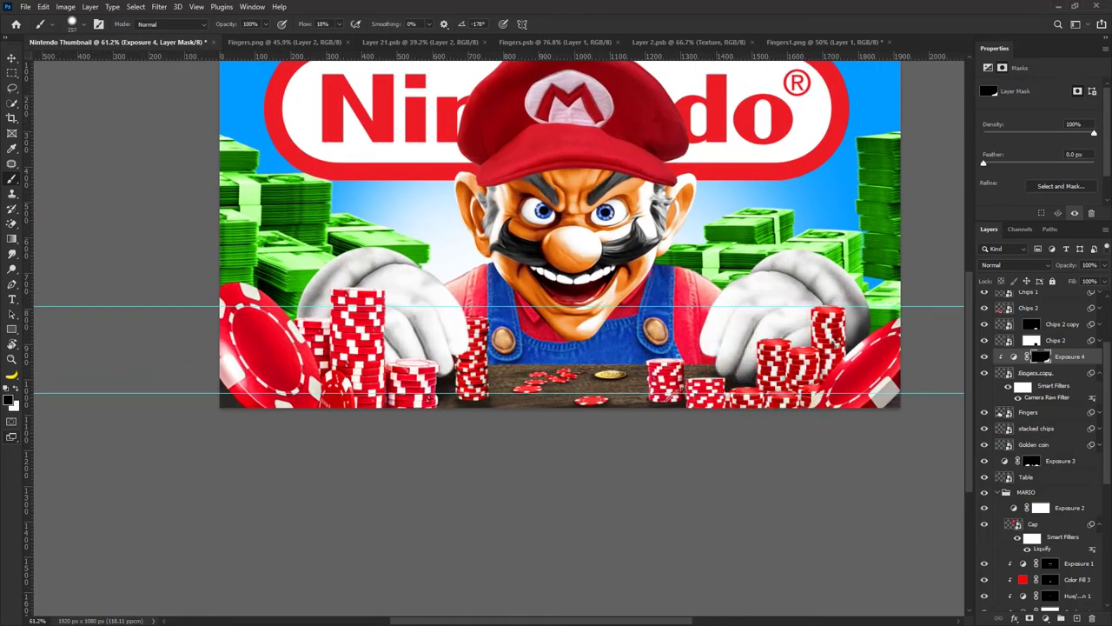
Set the blend mode of the Exposure adjustment clipped to the right hand to Dissolve.
click(1049, 267)
key(Escape)
click(1043, 265)
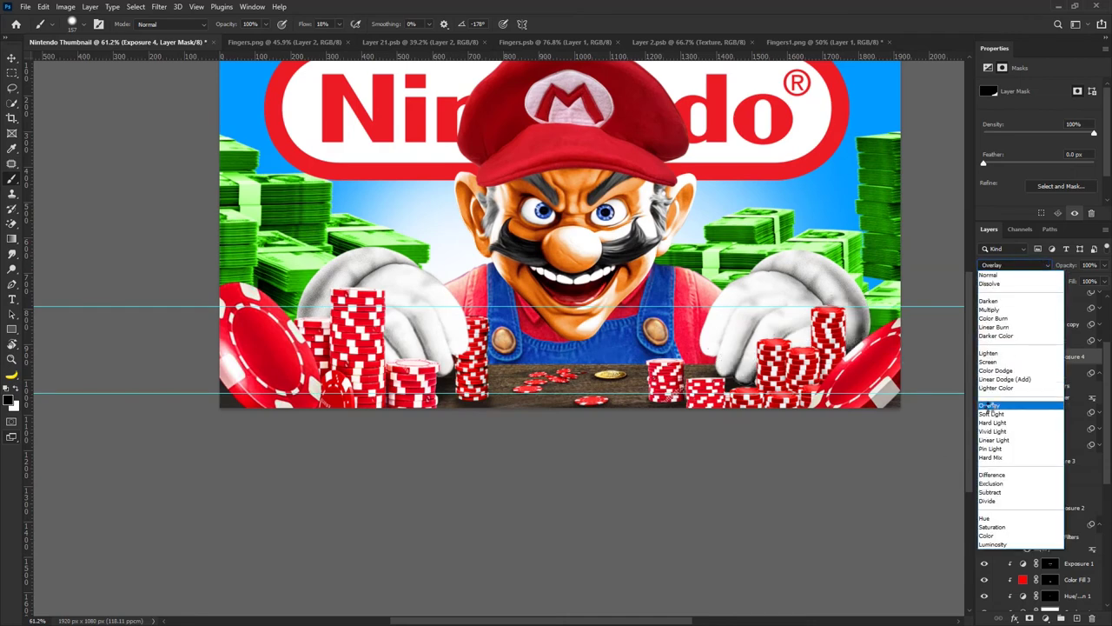
click(990, 284)
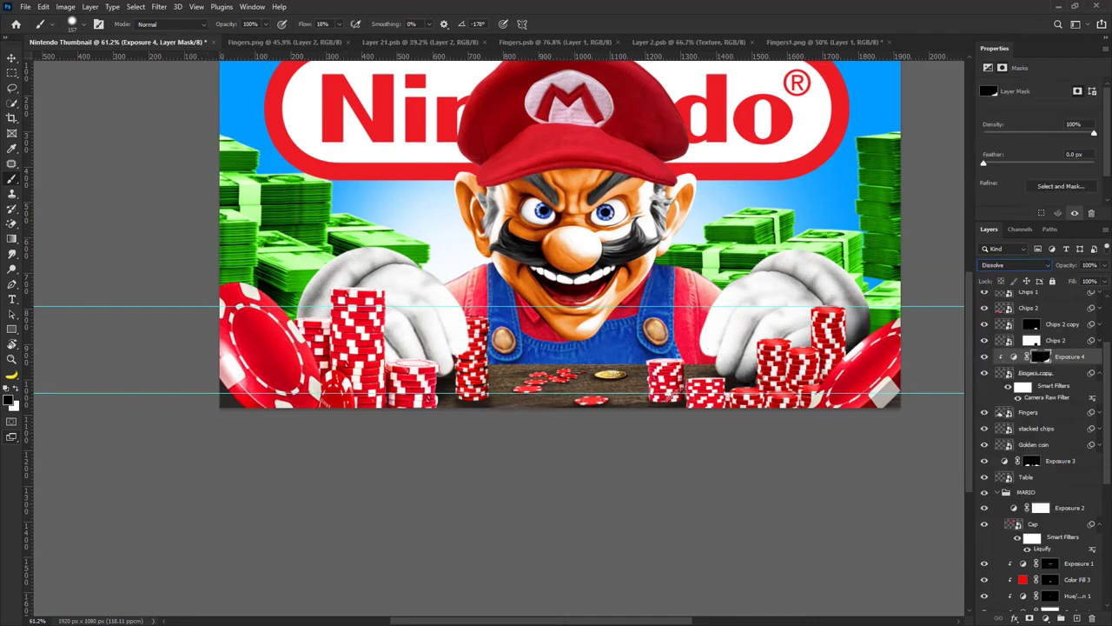
Change the blend mode of the Exposure adjustment clipped to the right hand to Multiply.
click(1036, 266)
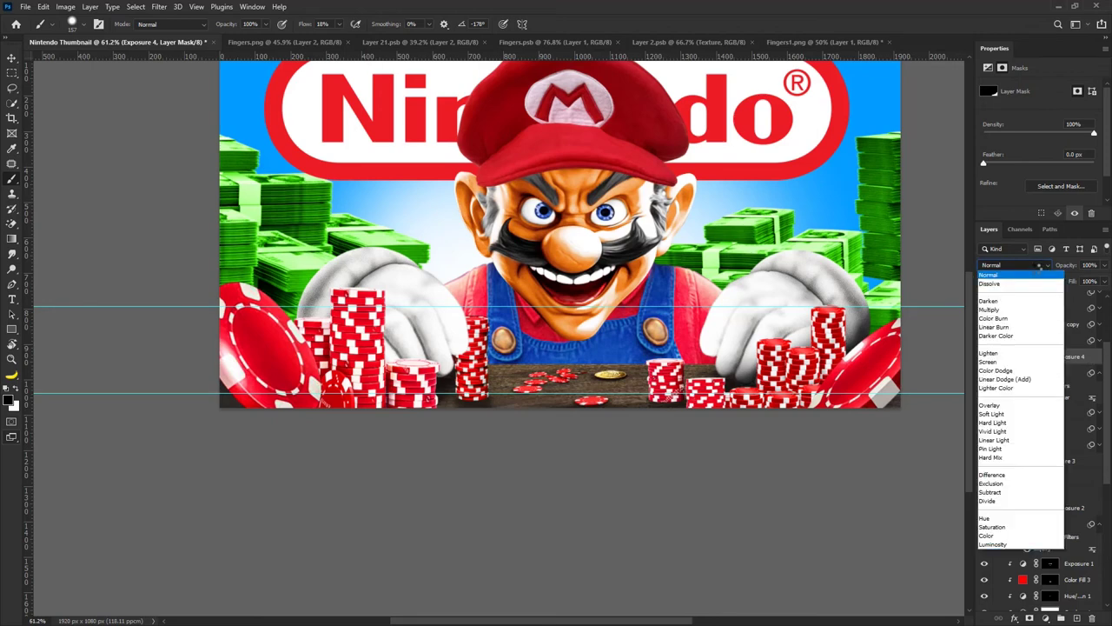
click(998, 310)
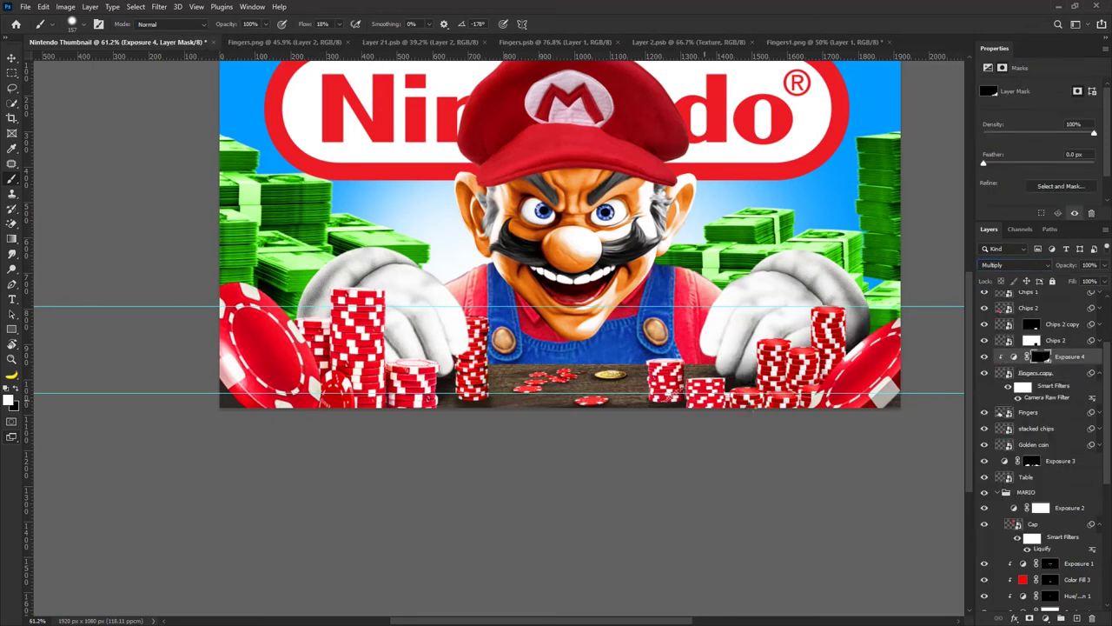
Add an Exposure adjustment with strongly reduced exposure clipped to the Fingers layer and invert its mask to black.
click(1046, 415)
click(1046, 617)
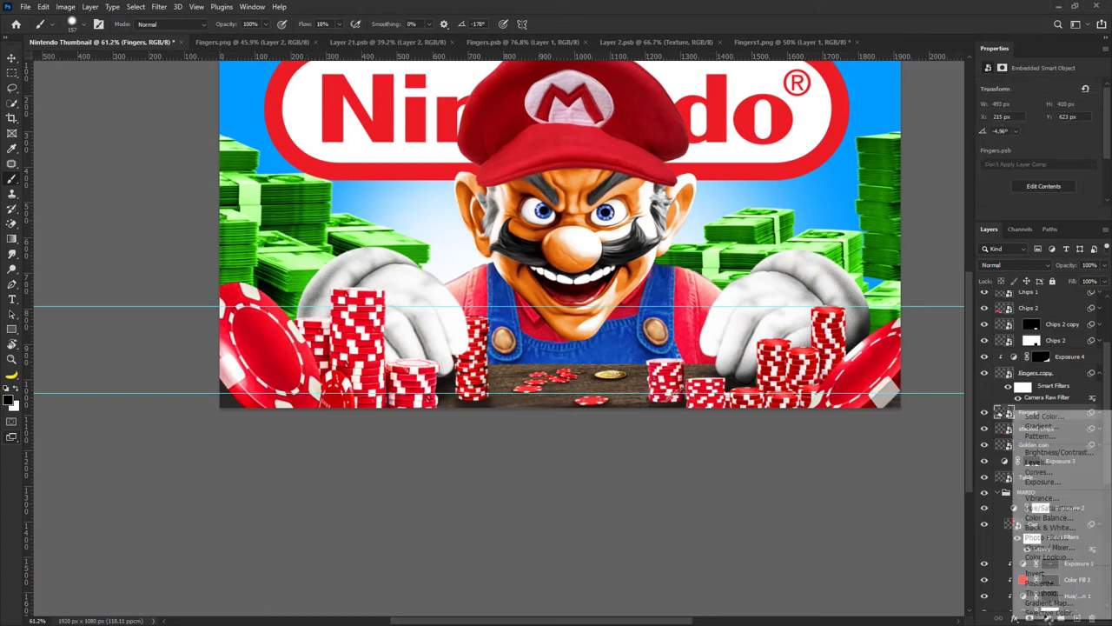
click(1043, 482)
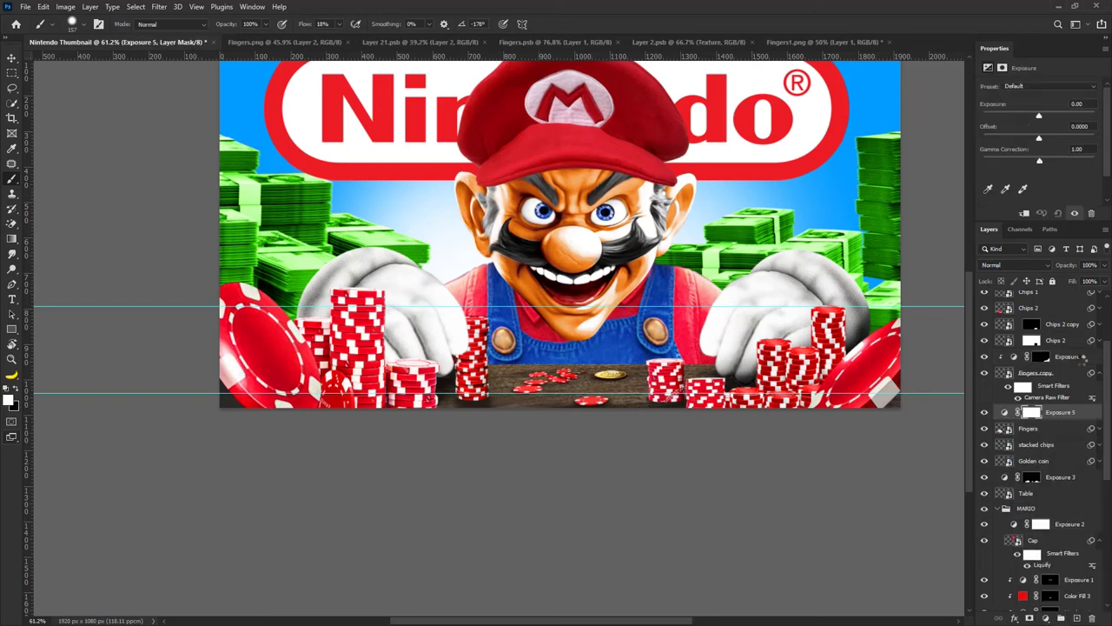
mouse_move(1005, 105)
mouse_down()
mouse_move(1047, 112)
mouse_move(1002, 114)
mouse_up()
alt+click(1059, 421)
click(1040, 412)
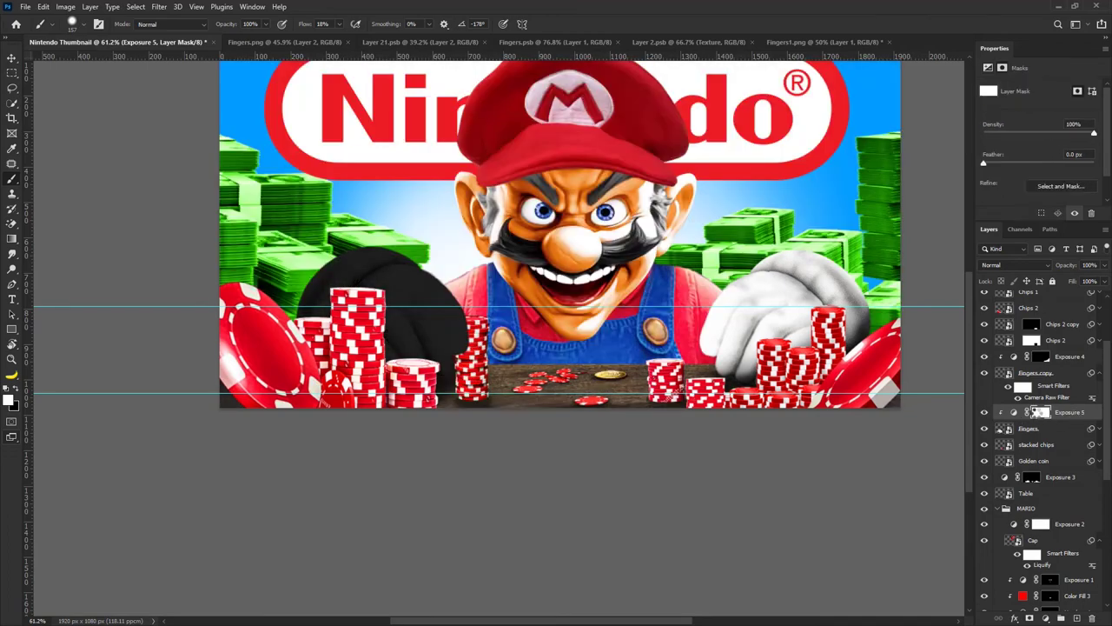
key(ctrl+i)
Shade the left hand's outer edge behind the chip stacks on the Exposure mask at 18% flow, softening the transition with black.
scroll(265, 284, up, 4)
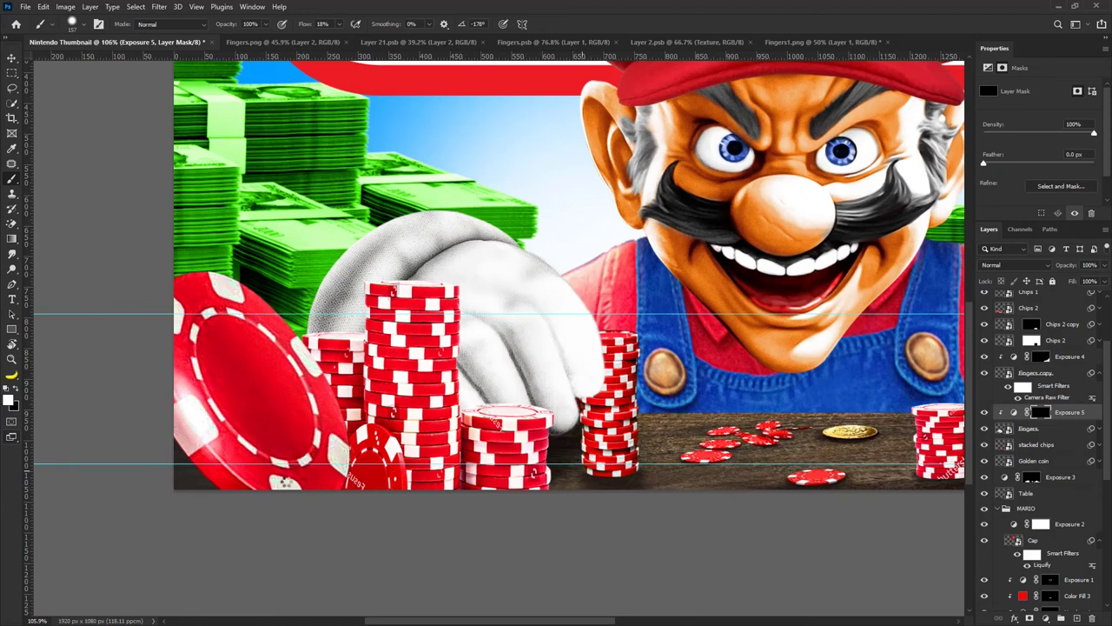
drag(553, 466, 212, 448)
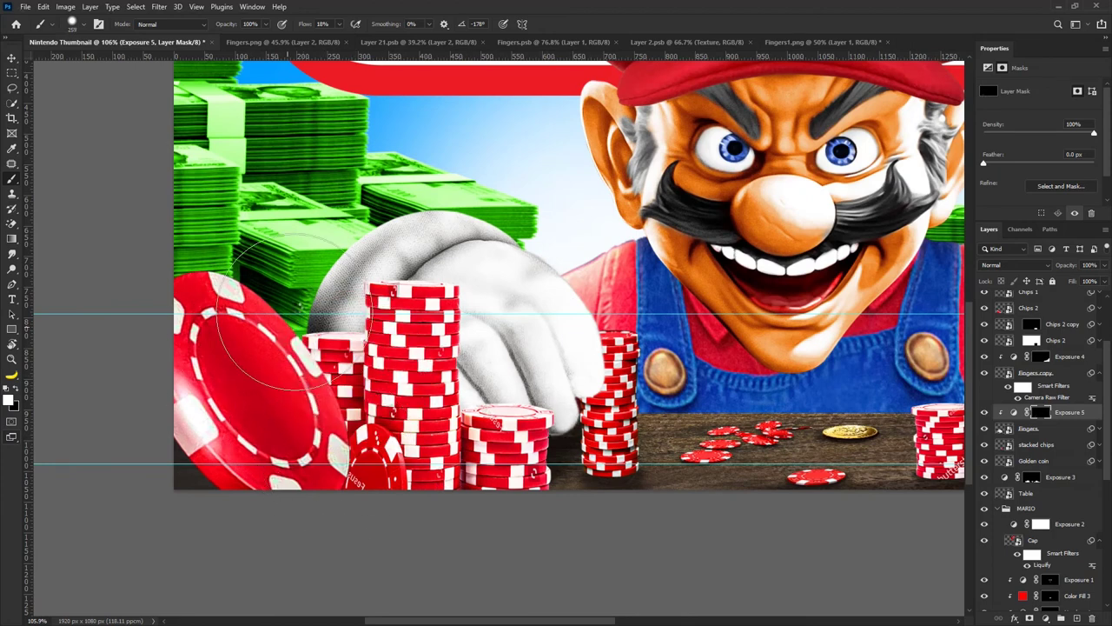
mouse_move(253, 330)
mouse_down()
mouse_move(308, 209)
mouse_move(330, 274)
mouse_up()
alt+right_click(343, 280)
key(x)
mouse_move(395, 284)
mouse_down()
mouse_move(405, 284)
mouse_move(391, 291)
mouse_up()
drag(343, 208, 342, 205)
key(x)
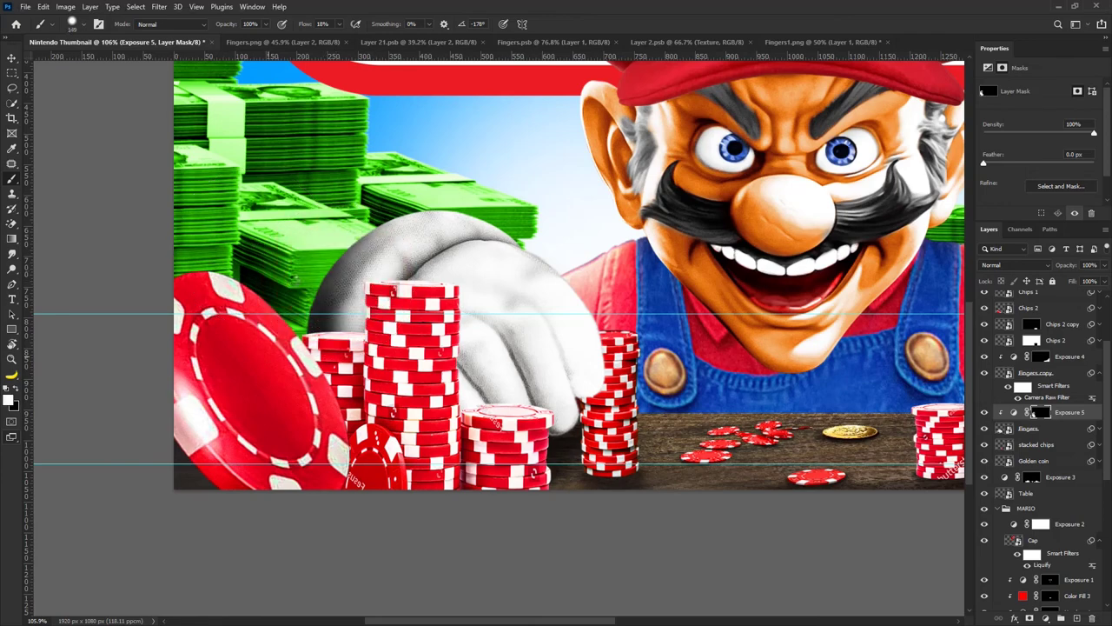
mouse_move(269, 357)
mouse_down()
mouse_move(376, 423)
mouse_move(516, 434)
mouse_move(492, 403)
mouse_move(468, 405)
mouse_up()
Shade the lower fingers of the left hand on the Exposure mask with a smaller brush at 18% flow.
scroll(493, 401, up, 2)
alt+right_click(505, 402)
key(x)
key(x)
drag(546, 387, 581, 377)
key(ctrl+z)
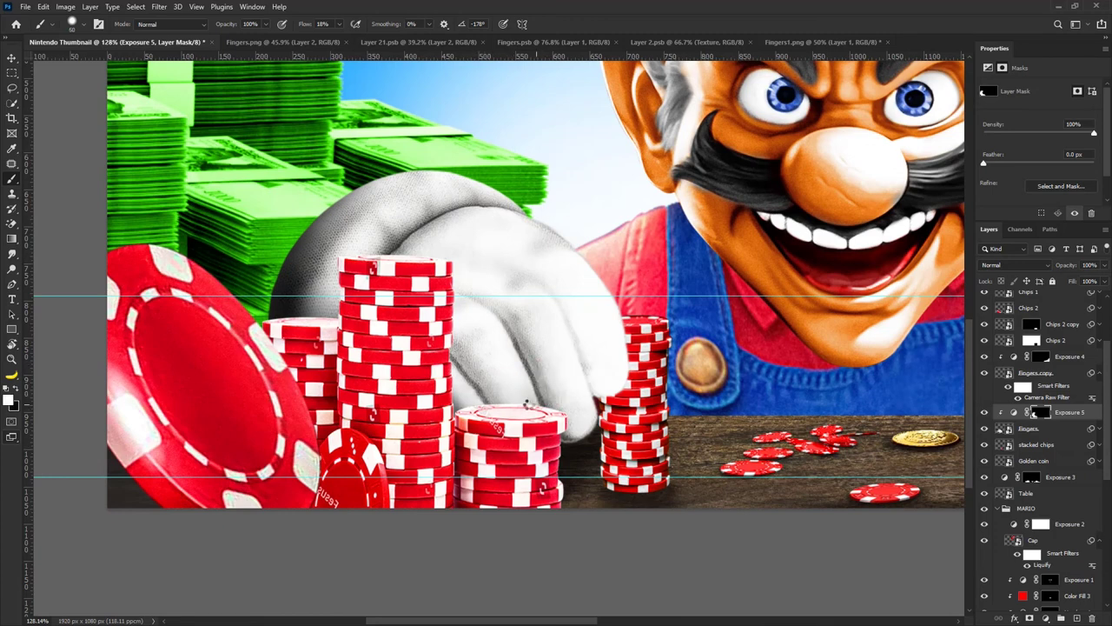
key([)
drag(483, 359, 506, 398)
mouse_move(521, 341)
mouse_down()
mouse_move(492, 325)
mouse_move(514, 382)
mouse_up()
Try adding finer shading to the left hand's fingertips with a much smaller brush.
key(x)
key([)
key([)
key([)
key([)
drag(569, 409, 612, 407)
key(ctrl+z)
key(x)
mouse_move(547, 389)
mouse_down()
mouse_move(561, 409)
mouse_move(571, 386)
mouse_move(589, 443)
mouse_move(575, 382)
mouse_move(586, 369)
mouse_move(570, 377)
mouse_move(556, 360)
mouse_move(557, 391)
mouse_up()
Undo the last stroke, raise the brush flow to 100%, and refine the left fingertips' shading with alternating white and black strokes.
click(339, 23)
key(ctrl+z)
key(x)
right_click(593, 345)
alt+right_click(587, 330)
mouse_move(575, 418)
mouse_down()
mouse_move(596, 375)
mouse_move(568, 408)
mouse_up()
key(x)
drag(580, 452, 595, 438)
key(x)
drag(616, 381, 600, 393)
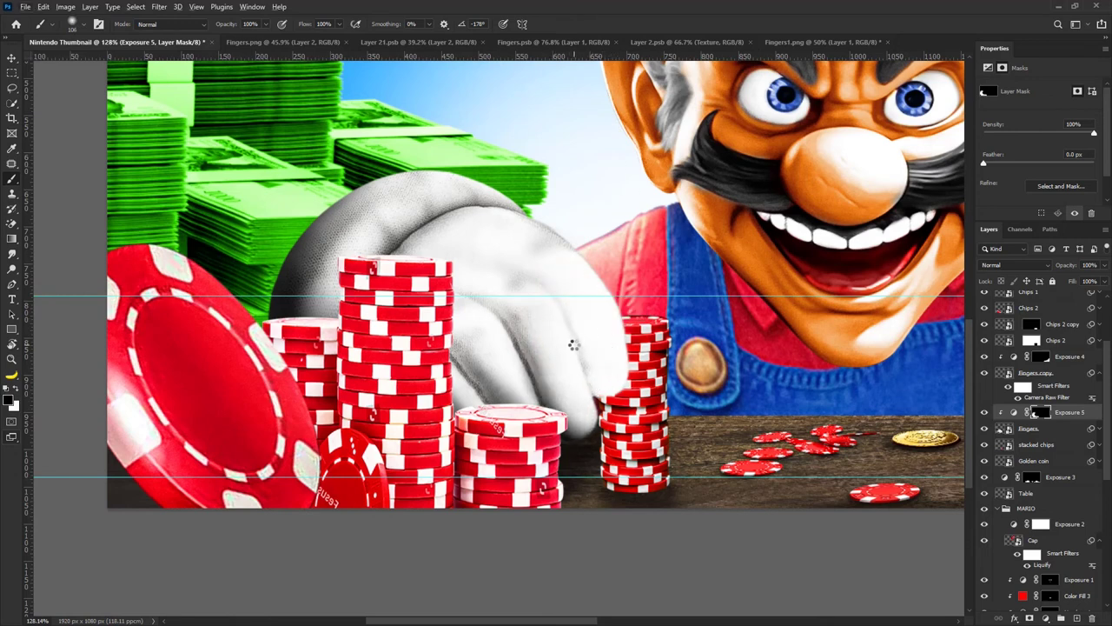
Try a heavier shadow on the left hand's innermost finger beside the narrow chip stack at 100% flow.
drag(582, 335, 595, 382)
key(x)
alt+right_click(575, 316)
key(x)
drag(548, 296, 578, 395)
key(ctrl+z)
key(x)
mouse_move(569, 339)
mouse_down()
mouse_move(586, 394)
mouse_move(558, 311)
mouse_move(531, 275)
mouse_move(561, 356)
mouse_up()
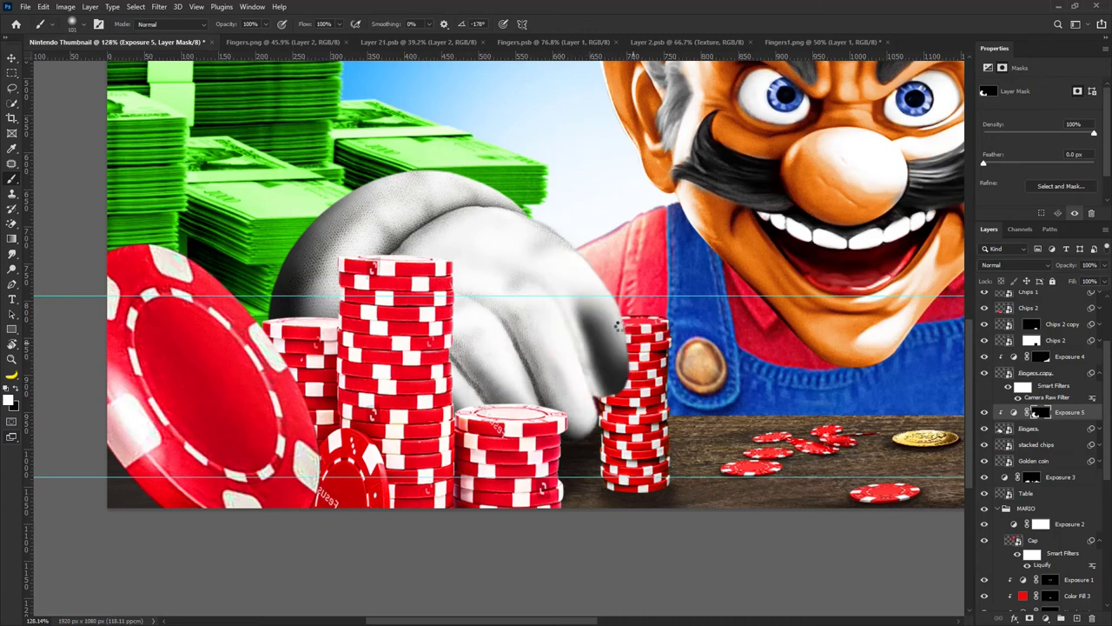
mouse_move(618, 327)
mouse_down()
mouse_move(630, 297)
mouse_move(647, 327)
mouse_move(612, 262)
mouse_move(573, 242)
mouse_move(608, 352)
mouse_up()
key(x)
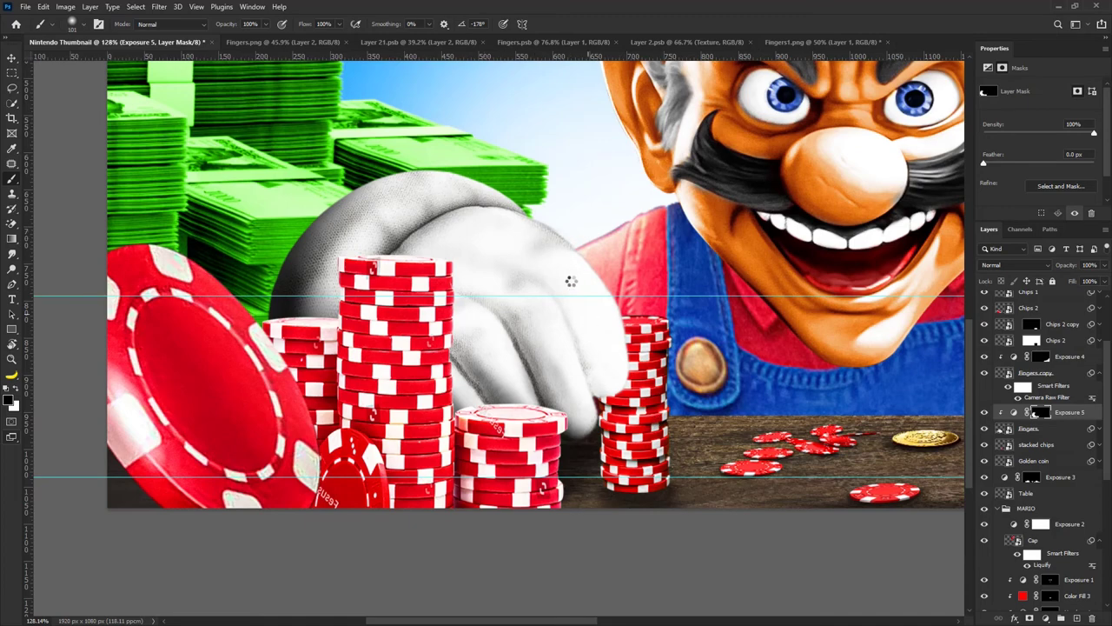
Add broad, soft shading to the left hand on its Exposure mask with a very large brush at 100% flow.
scroll(571, 281, down, 3)
scroll(560, 328, down, 1)
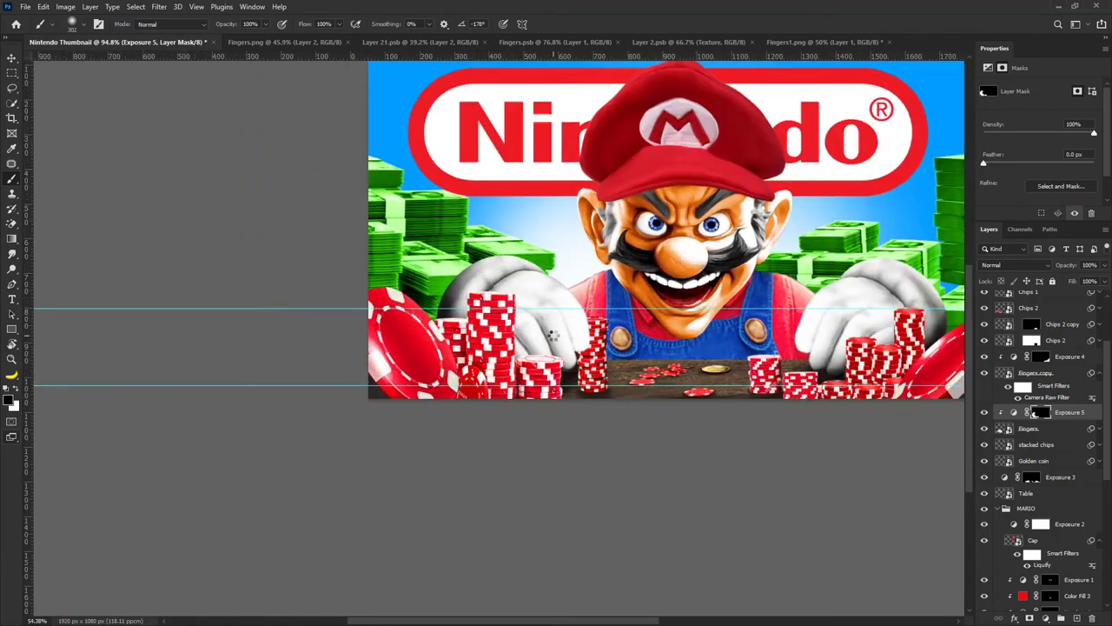
scroll(553, 335, down, 2)
key(x)
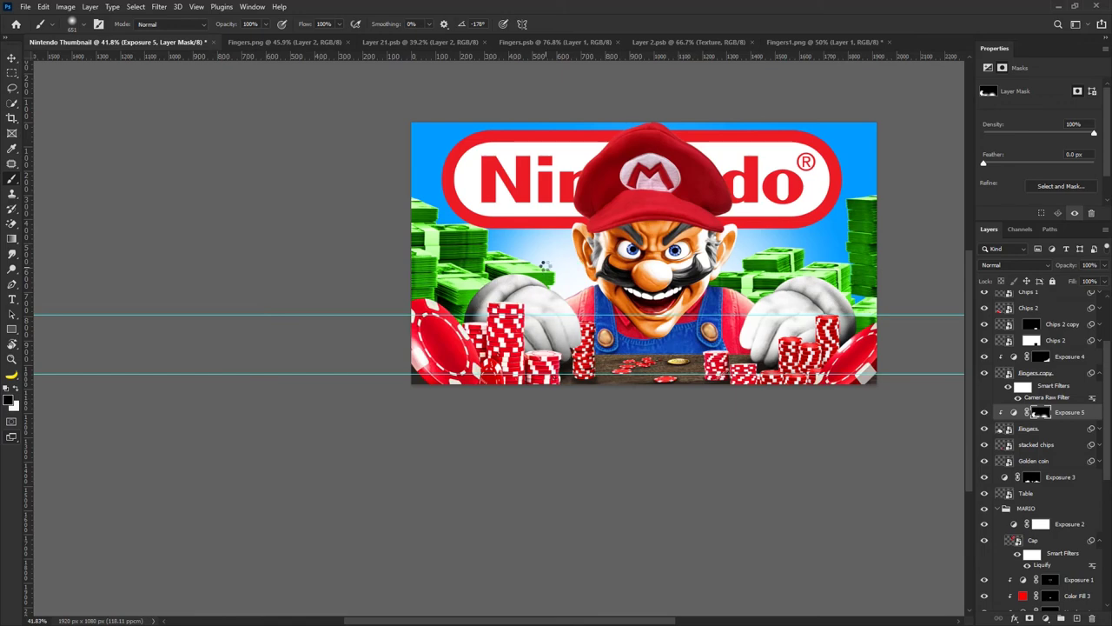
scroll(848, 211, down, 2)
scroll(841, 217, up, 3)
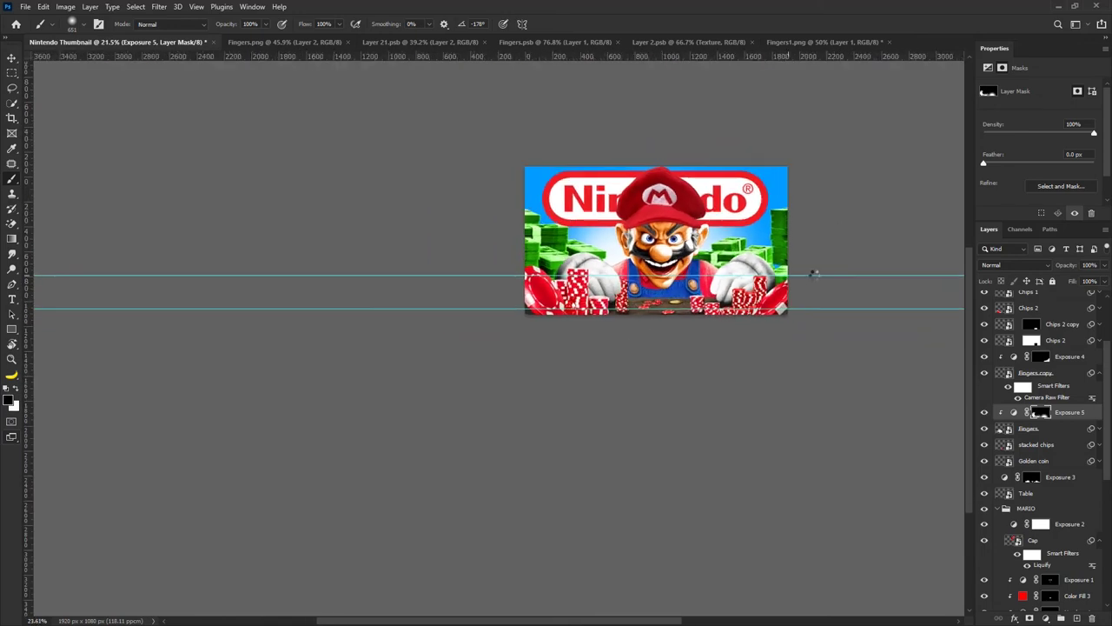
key(v)
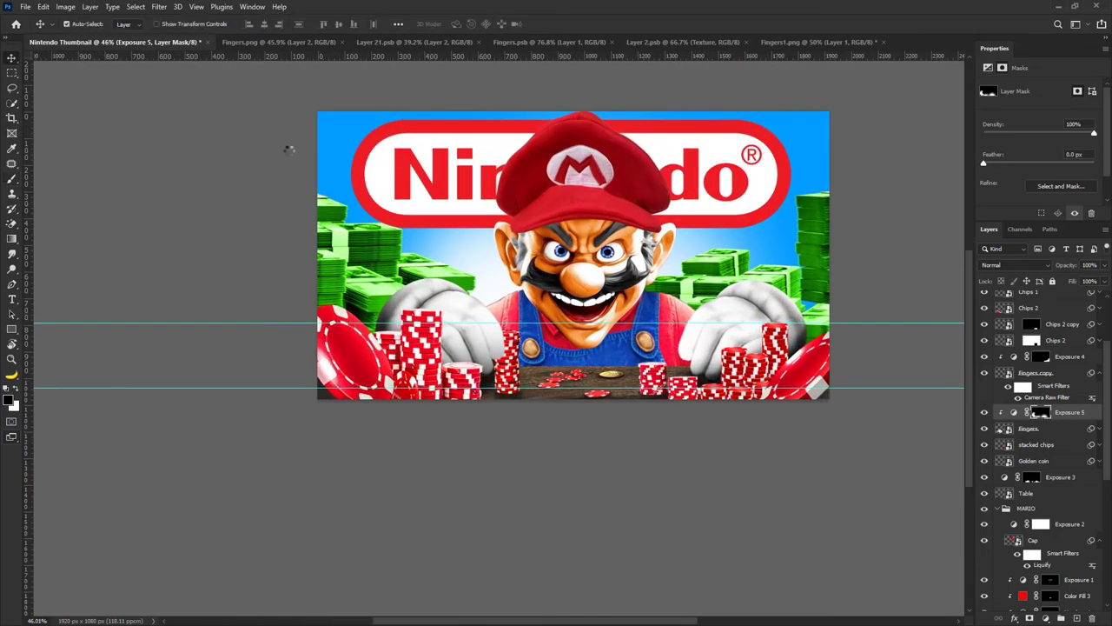
ctrl+click(589, 255)
scroll(555, 372, up, 1)
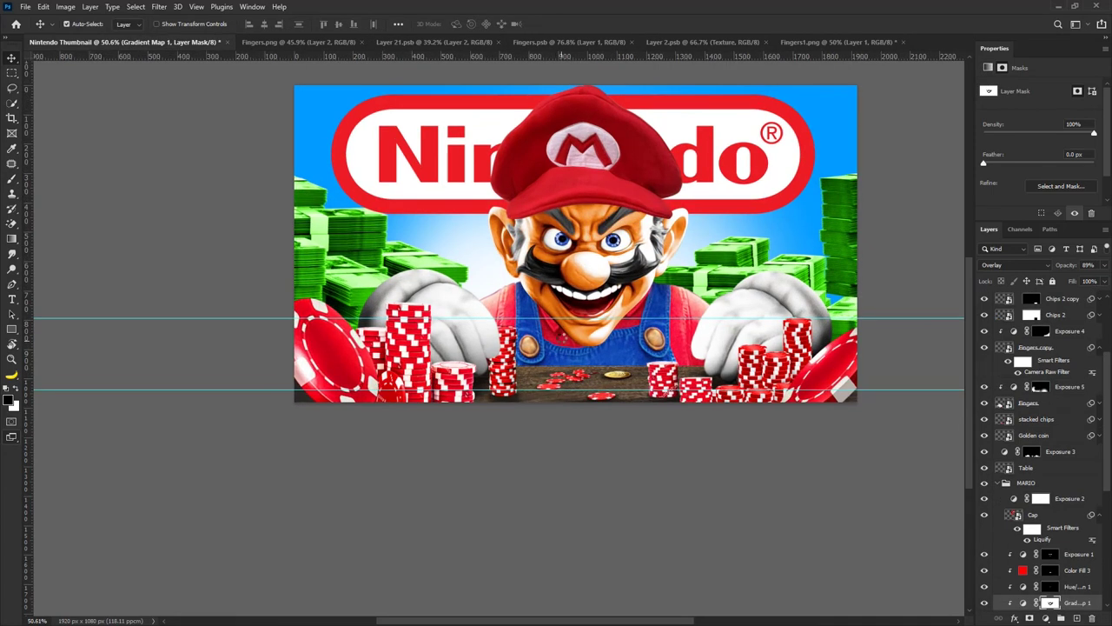
scroll(591, 332, down, 3)
scroll(674, 289, up, 2)
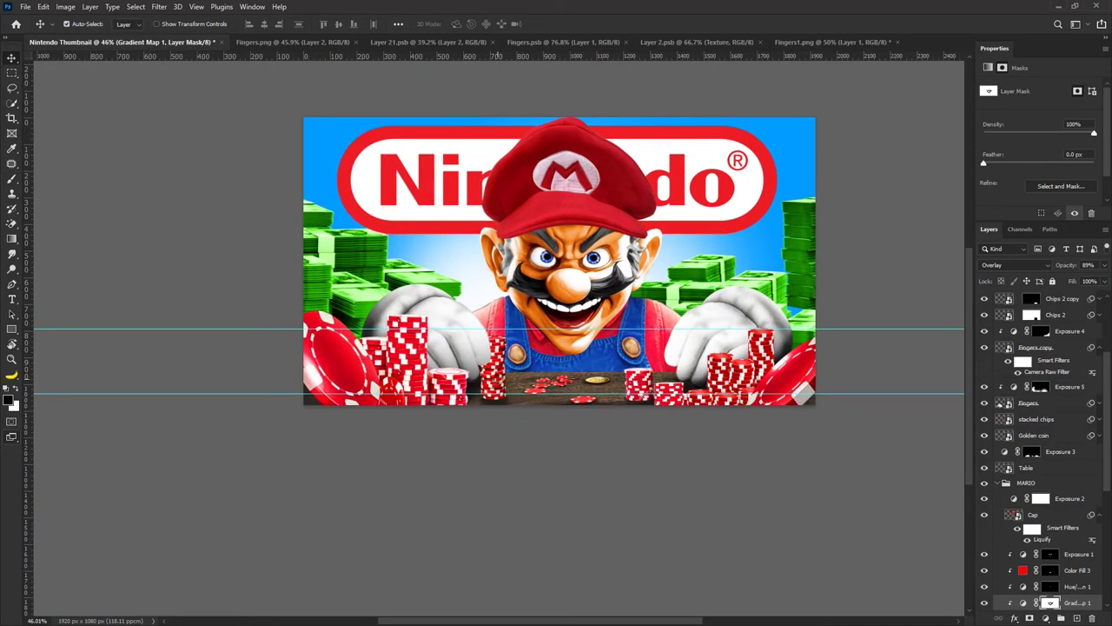
click(514, 173)
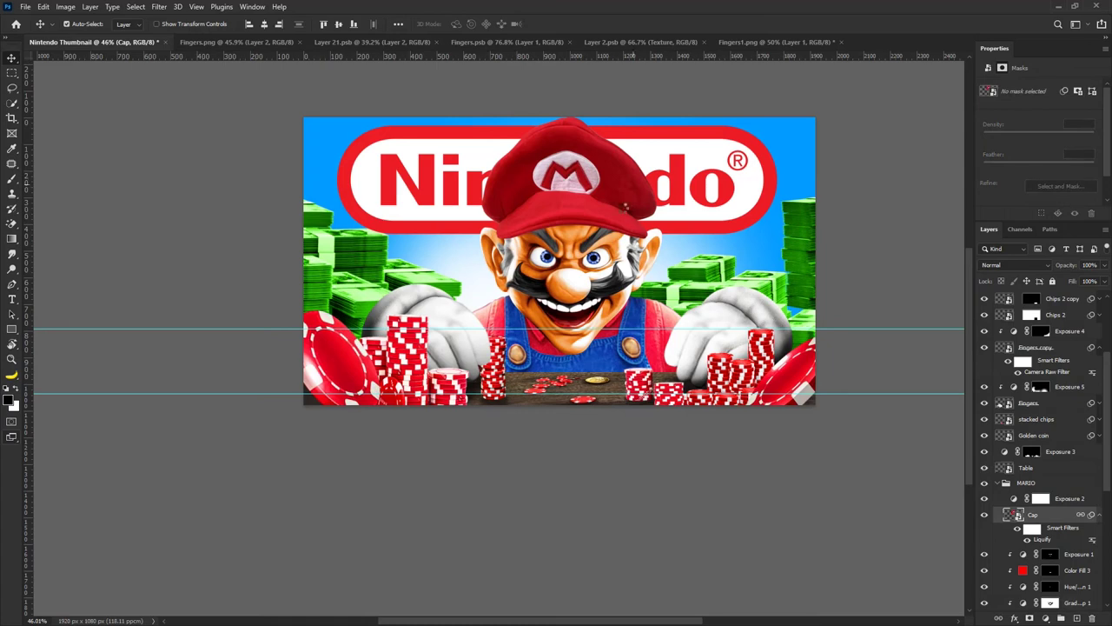
Apply a Motion Blur with a 24° angle and 50 pixels distance to the large Chip 1 in the left foreground.
click(336, 375)
click(165, 9)
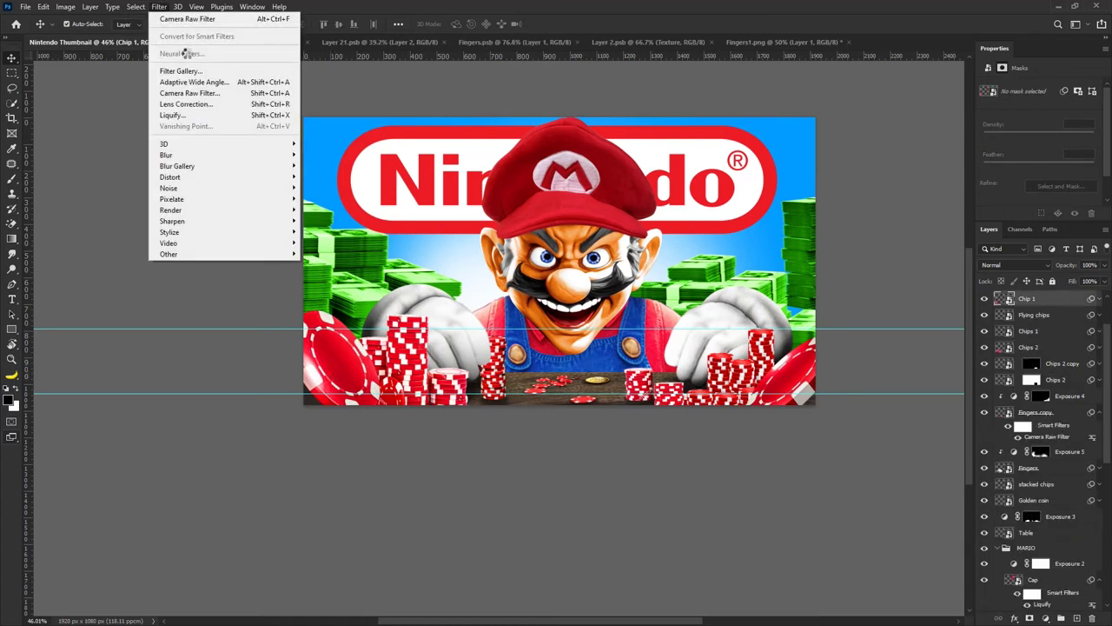
mouse_move(196, 165)
mouse_move(279, 155)
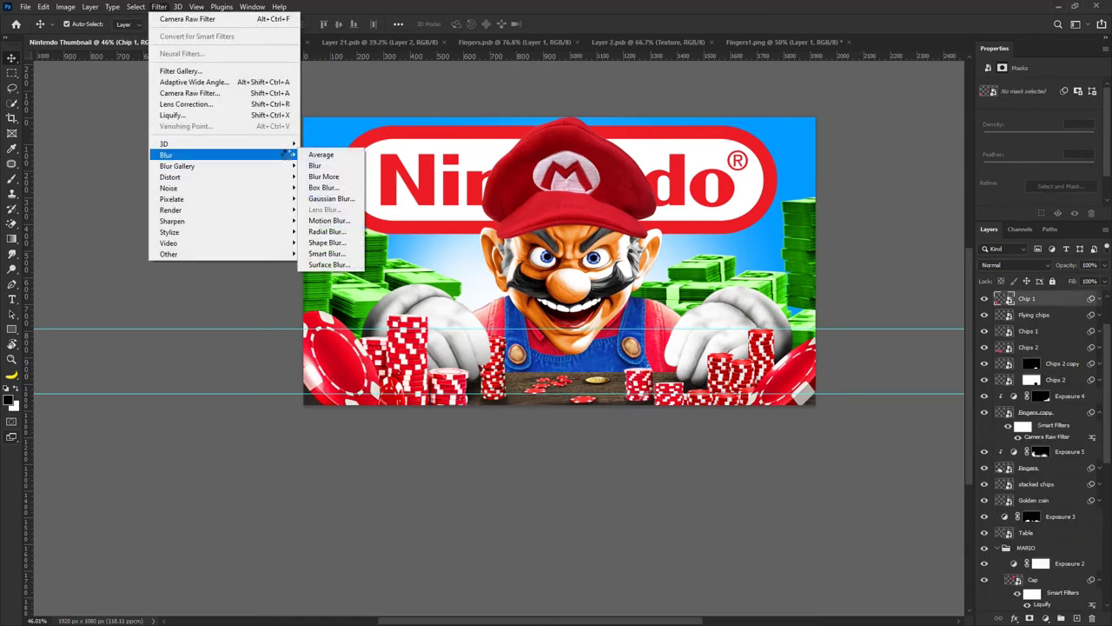
click(340, 219)
drag(701, 351, 725, 351)
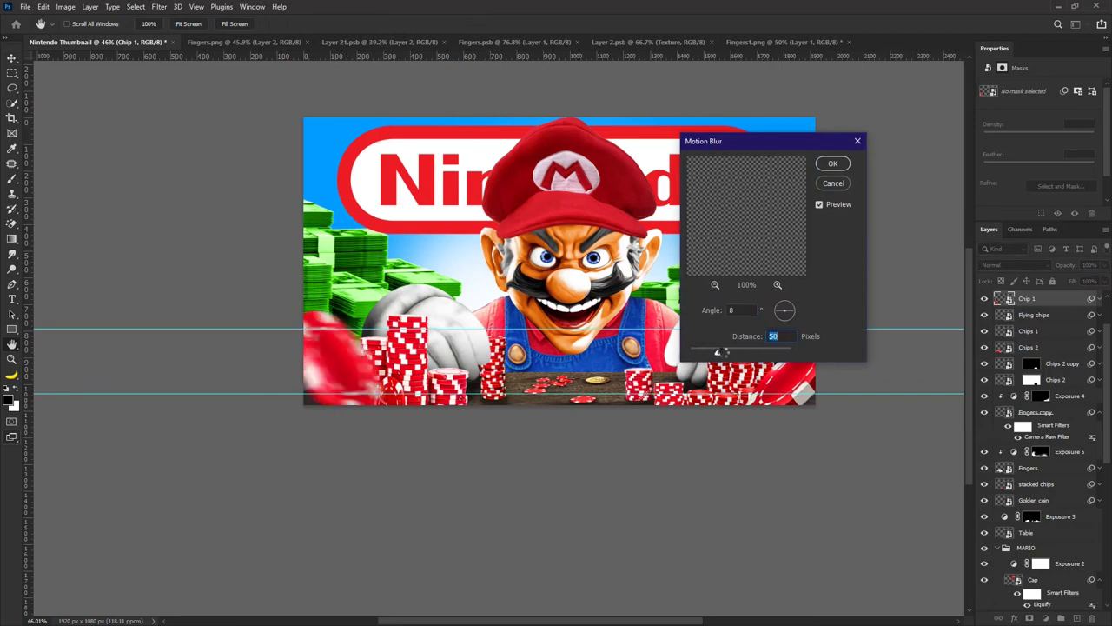
drag(792, 310, 804, 313)
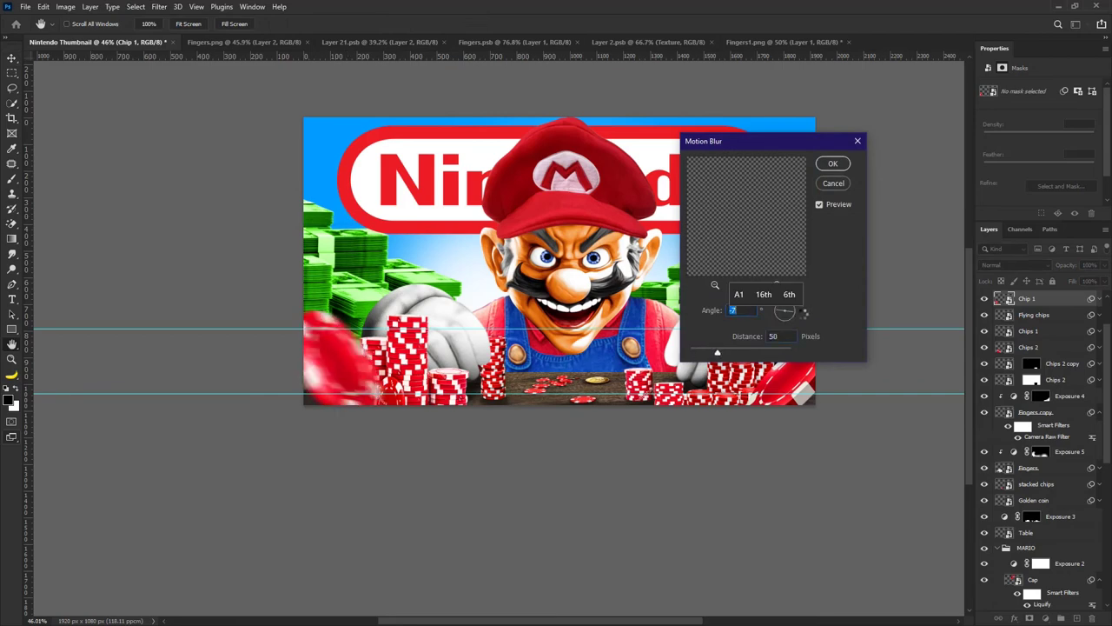
text(24)
click(844, 162)
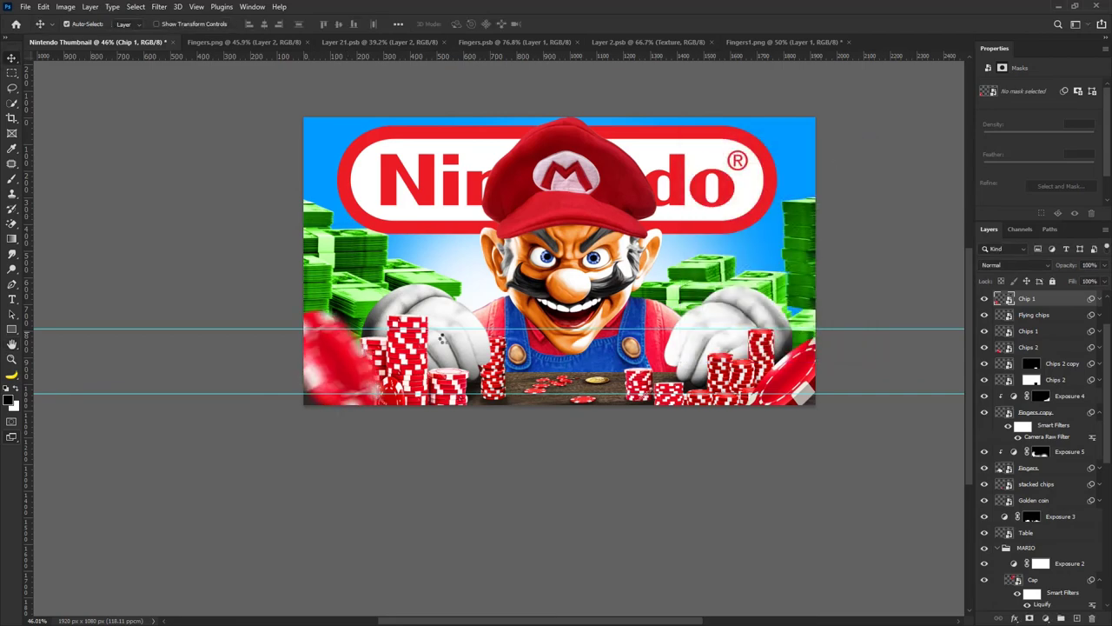
Apply a Motion Blur with a 24° angle and 113 pixels distance to the large Chip 2 in the right foreground.
click(800, 380)
click(159, 7)
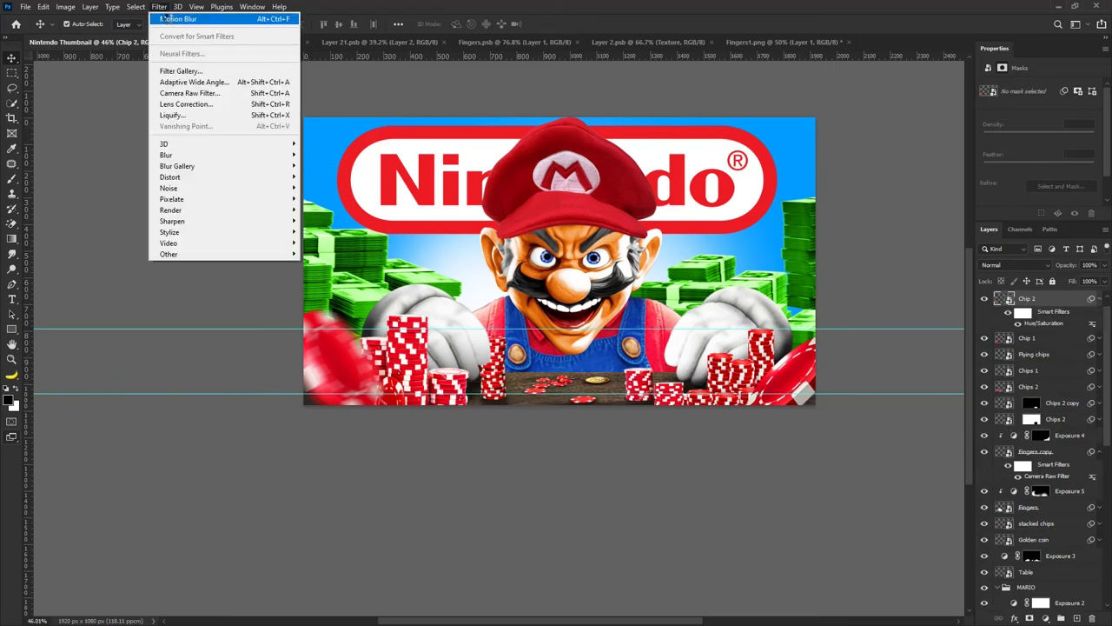
click(187, 16)
drag(724, 349, 729, 350)
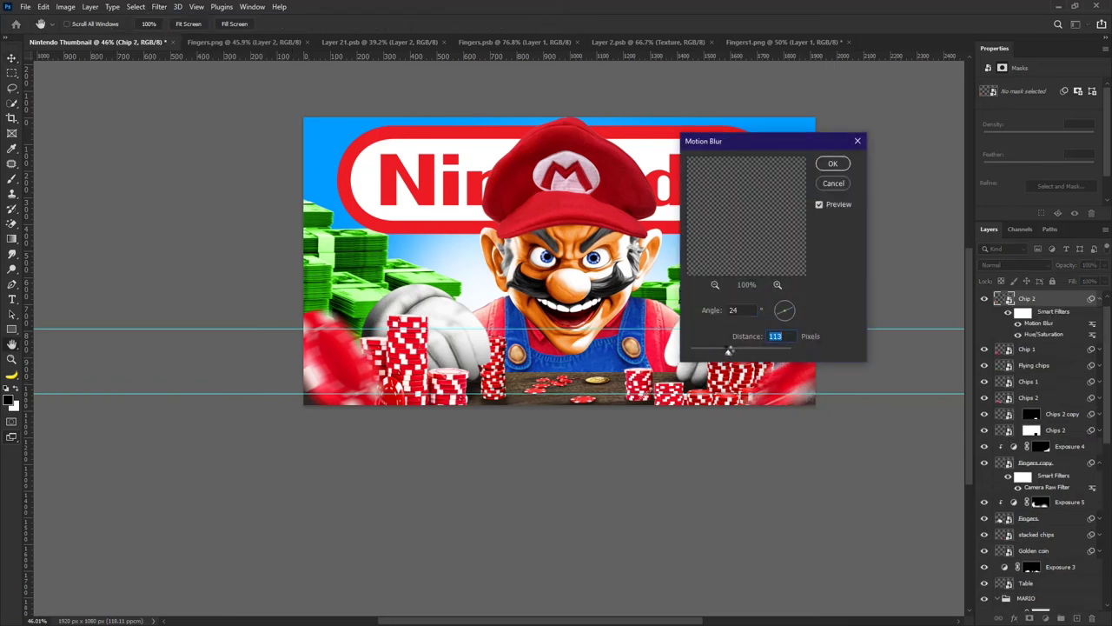
click(832, 163)
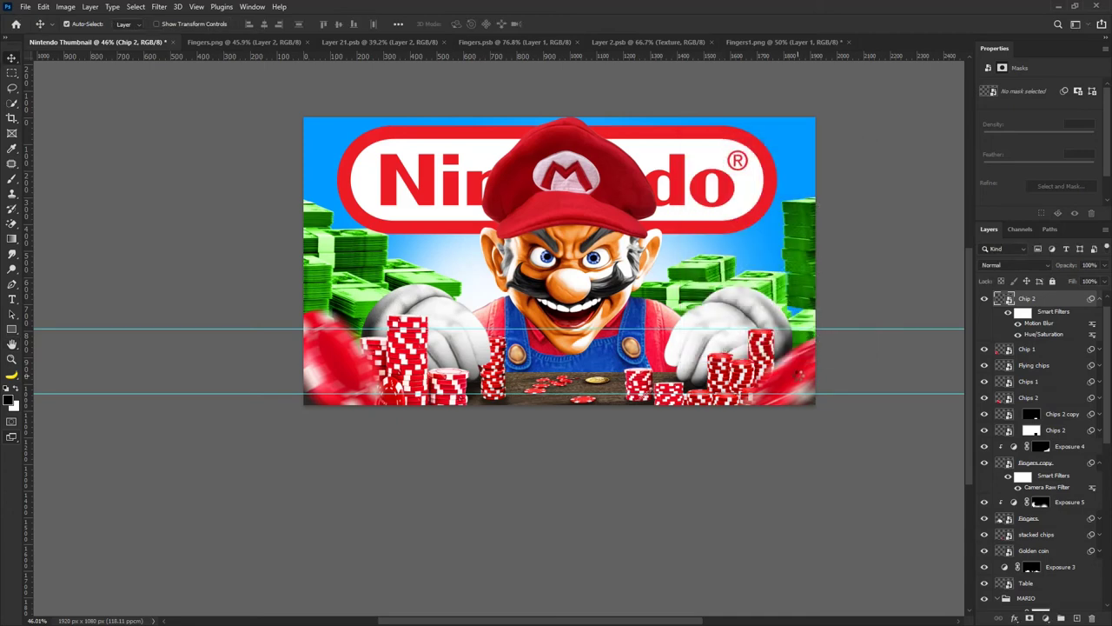
Shift the Chips 1 stacks beside the right hand slightly right and soften them with a Gaussian Blur.
click(769, 374)
drag(746, 375, 750, 371)
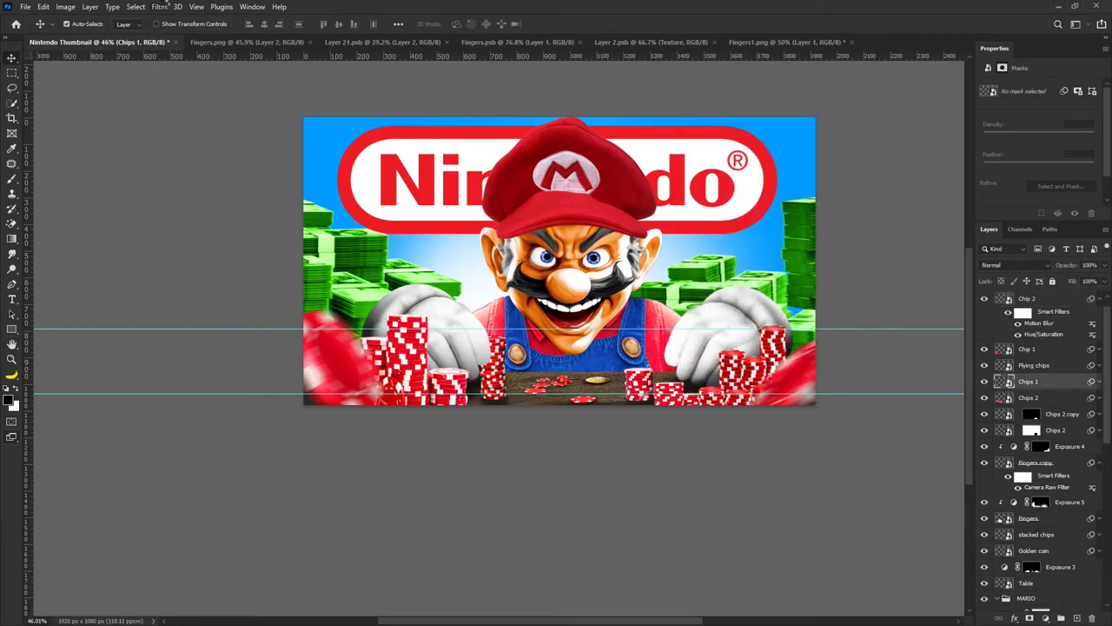
click(159, 6)
mouse_move(217, 155)
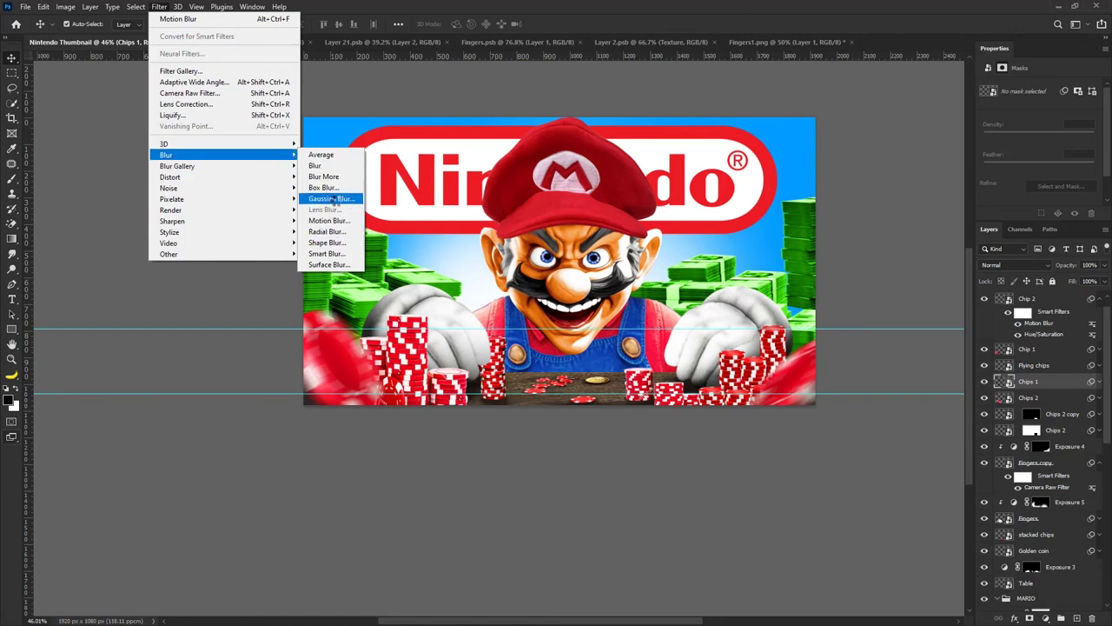
click(331, 198)
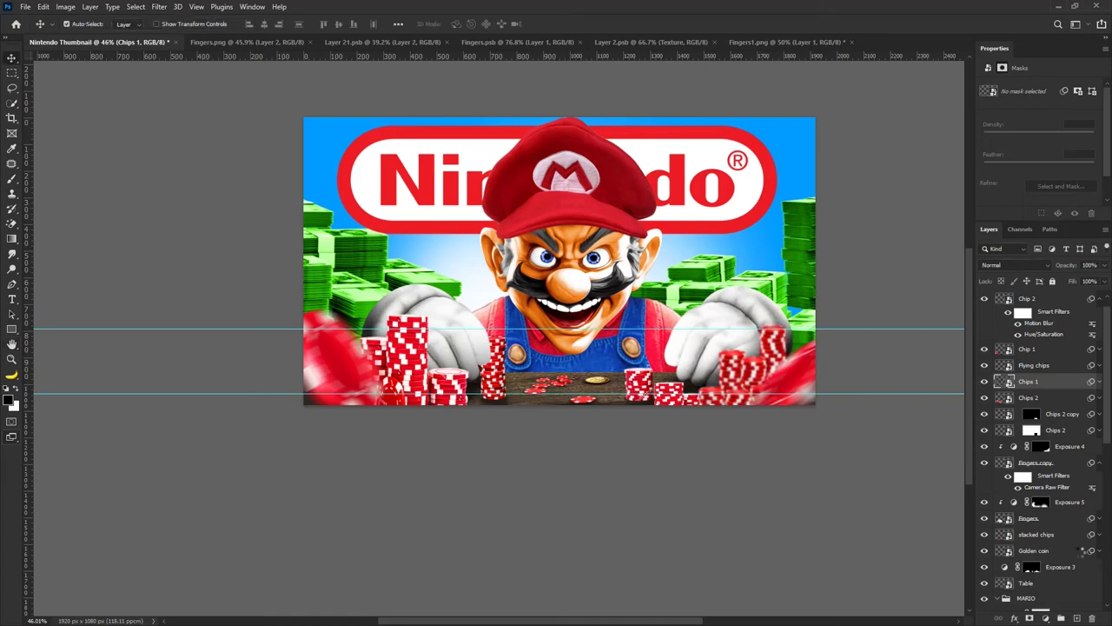
Darken the Chips 1 stacks with Levels, setting the midtones to 0.45 and the white input to 239.
key(ctrl+l)
drag(738, 186, 348, 187)
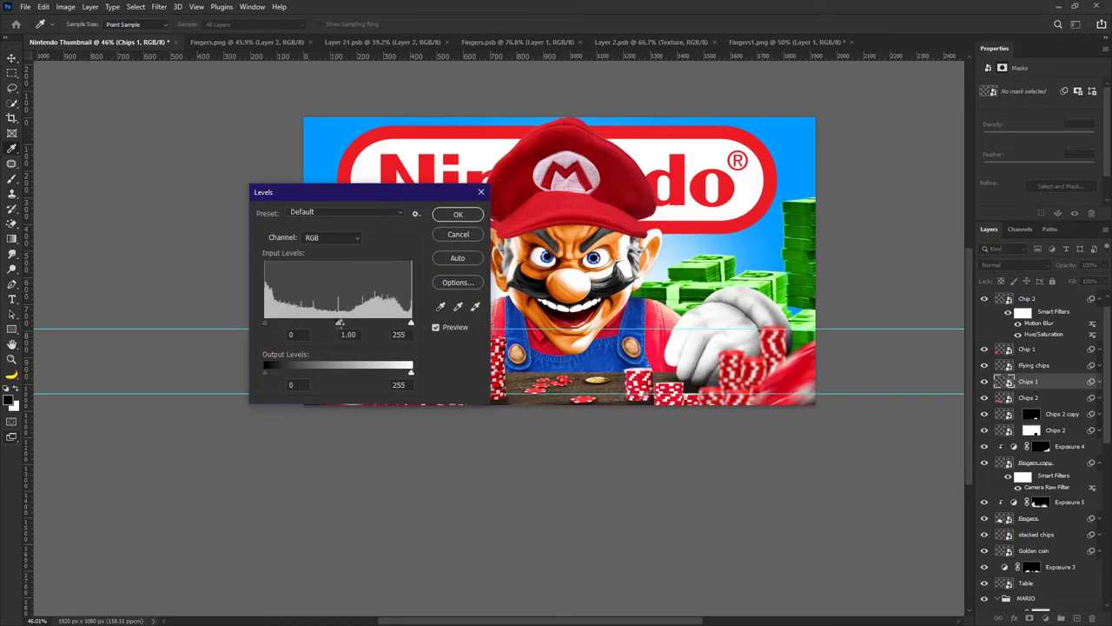
drag(338, 323, 403, 323)
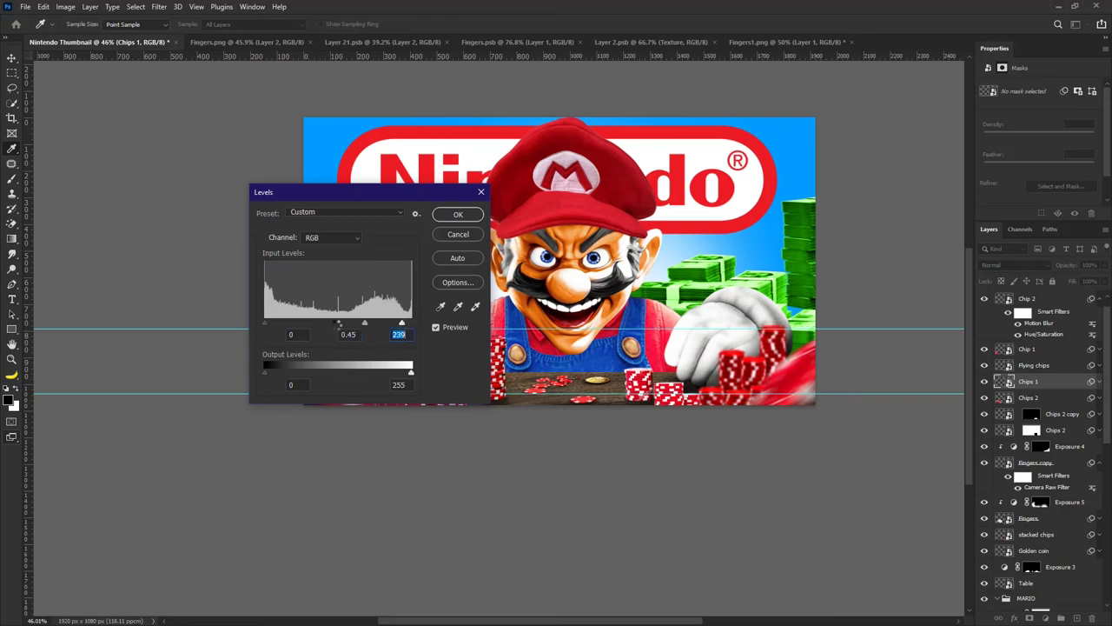
click(454, 212)
scroll(579, 284, down, 7)
scroll(651, 307, up, 5)
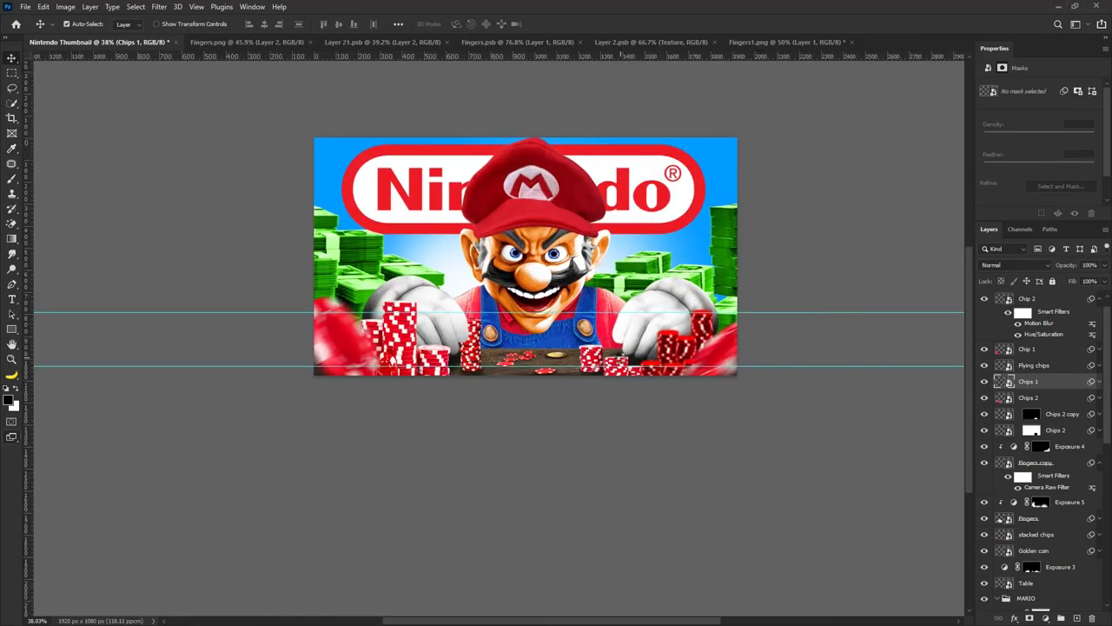
Darken the Chips 2 copy layer with Levels, setting the black input to 50 and the midtones to 0.41.
click(620, 358)
key(ctrl+l)
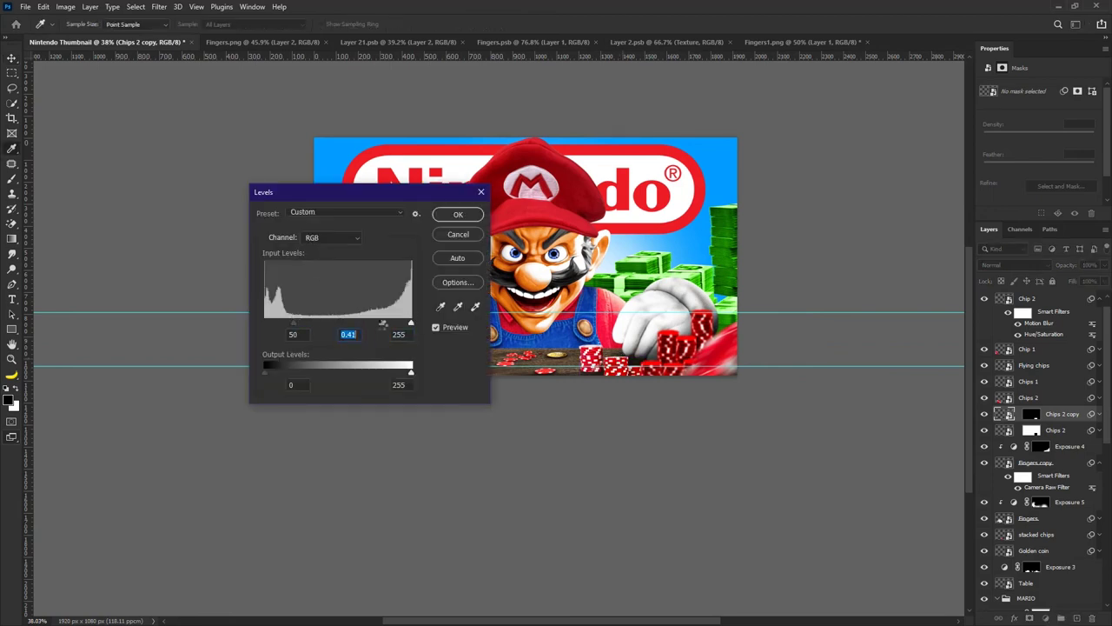
click(467, 215)
scroll(349, 370, down, 2)
scroll(349, 370, up, 2)
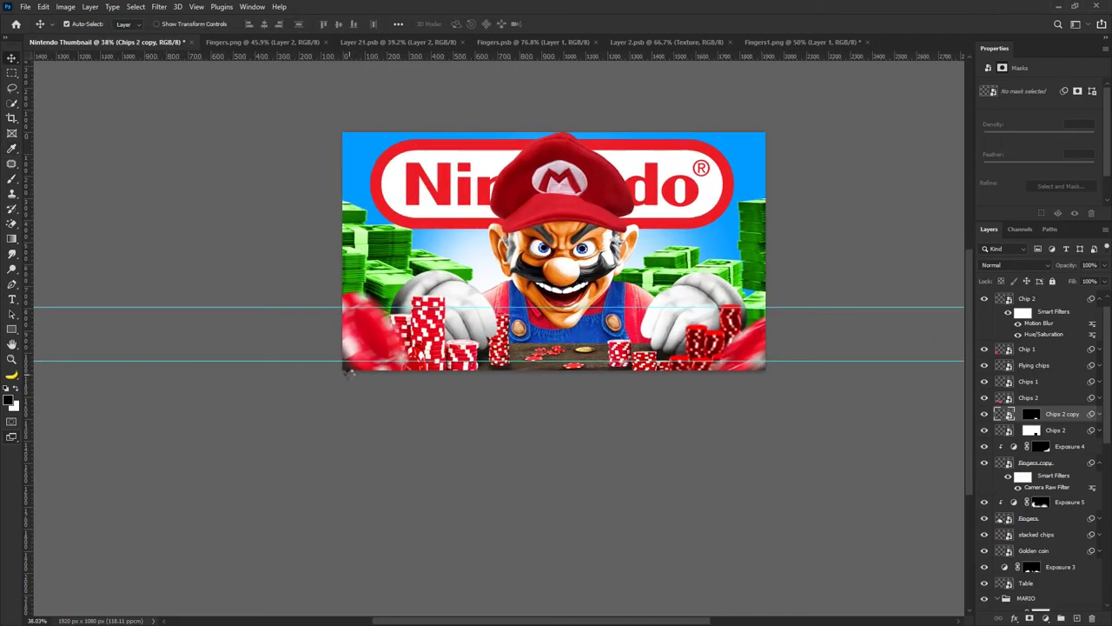
Reapply the last Gaussian Blur to the Chips 2 stacks in front of the left glove and shift them slightly right.
click(427, 327)
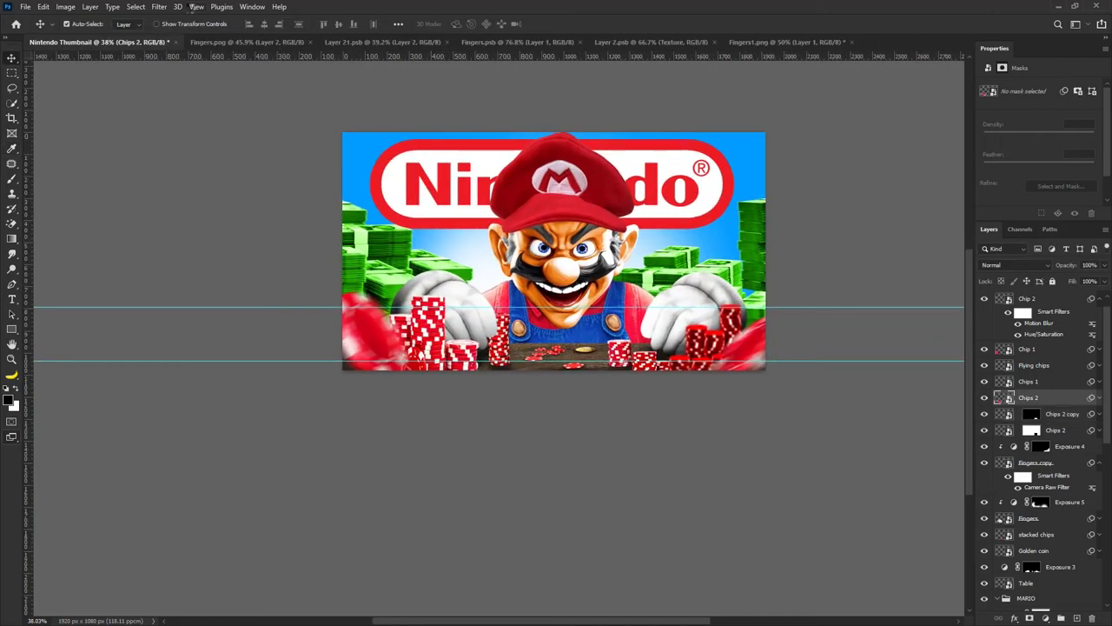
click(162, 7)
click(177, 19)
key(v)
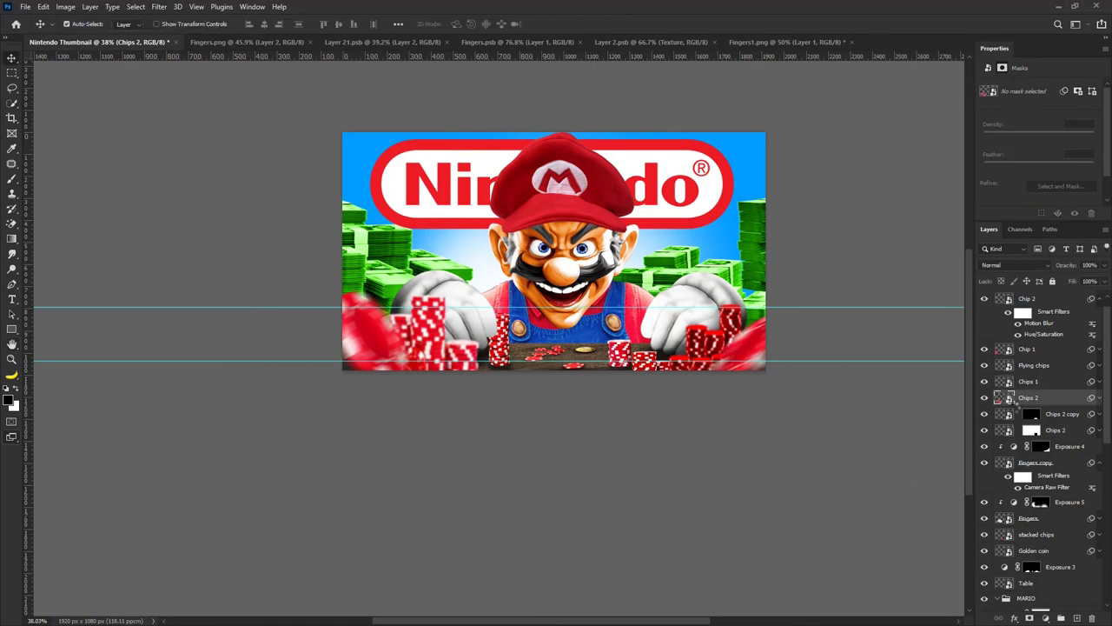
mouse_move(427, 324)
mouse_down()
mouse_move(452, 308)
mouse_move(433, 320)
mouse_up()
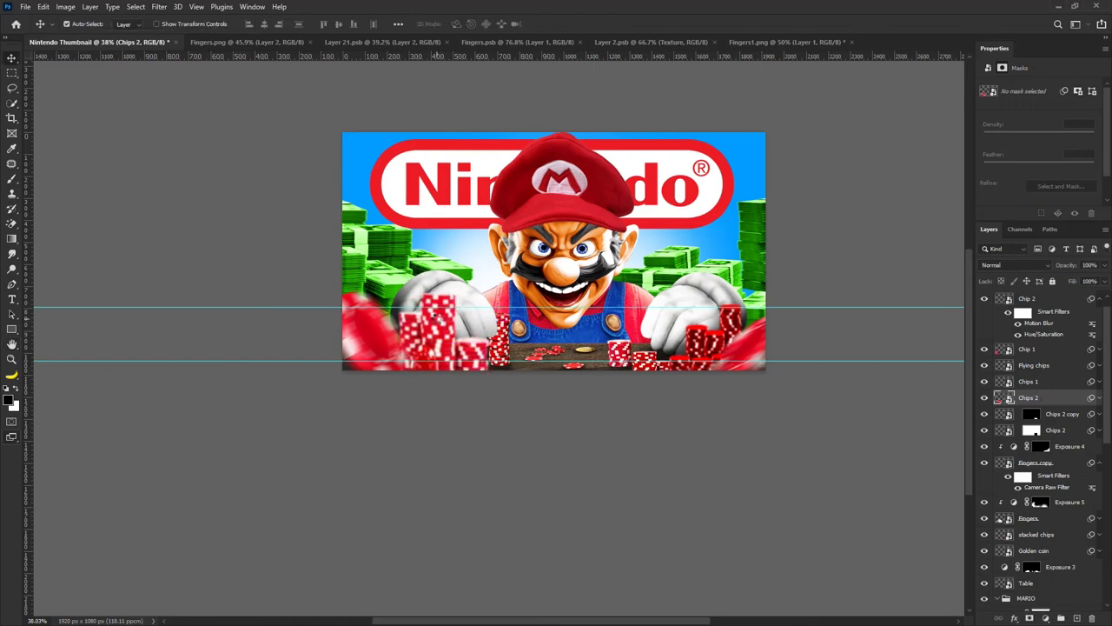
Darken the Chips 2 stacks with Levels, setting the black input to 44, midtones to 0.67 and white output to 207.
key(ctrl+l)
drag(304, 185, 725, 249)
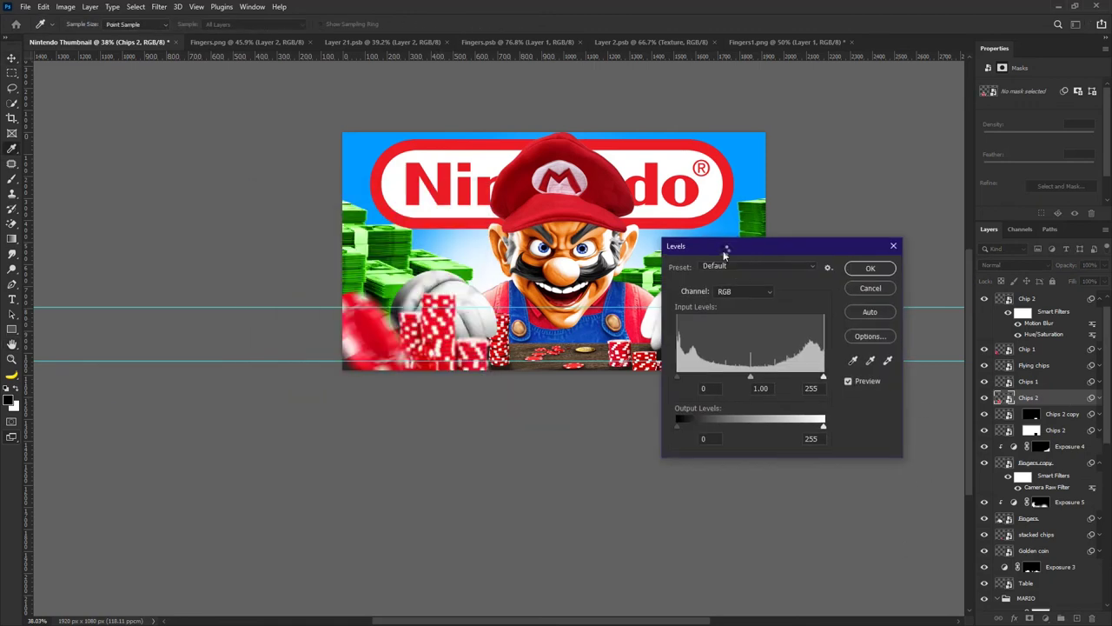
drag(753, 376, 774, 375)
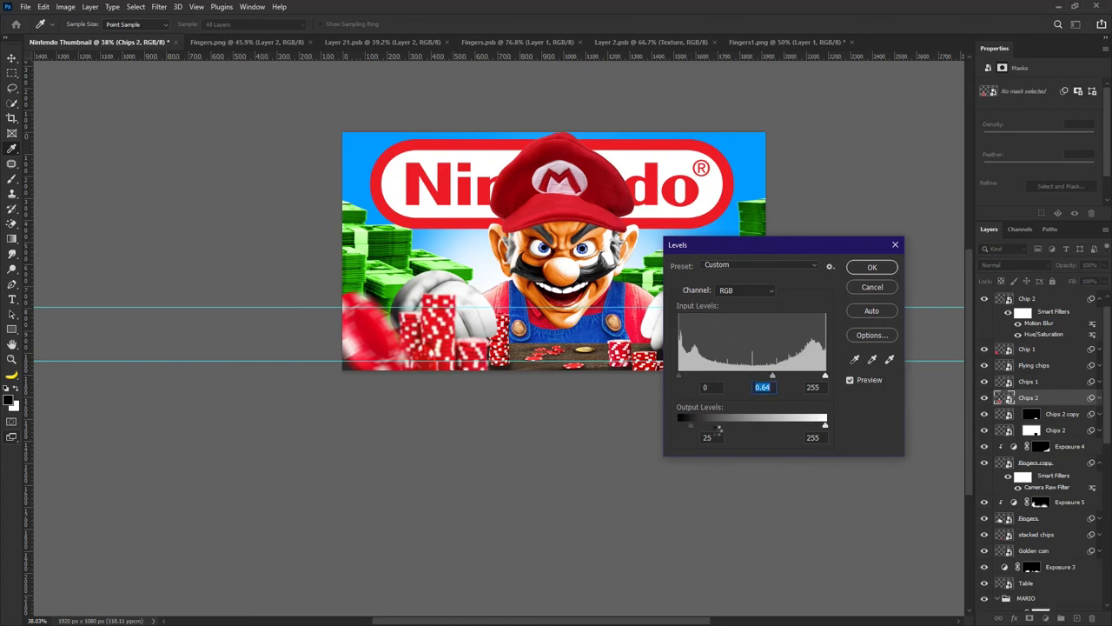
click(705, 436)
drag(820, 426, 801, 427)
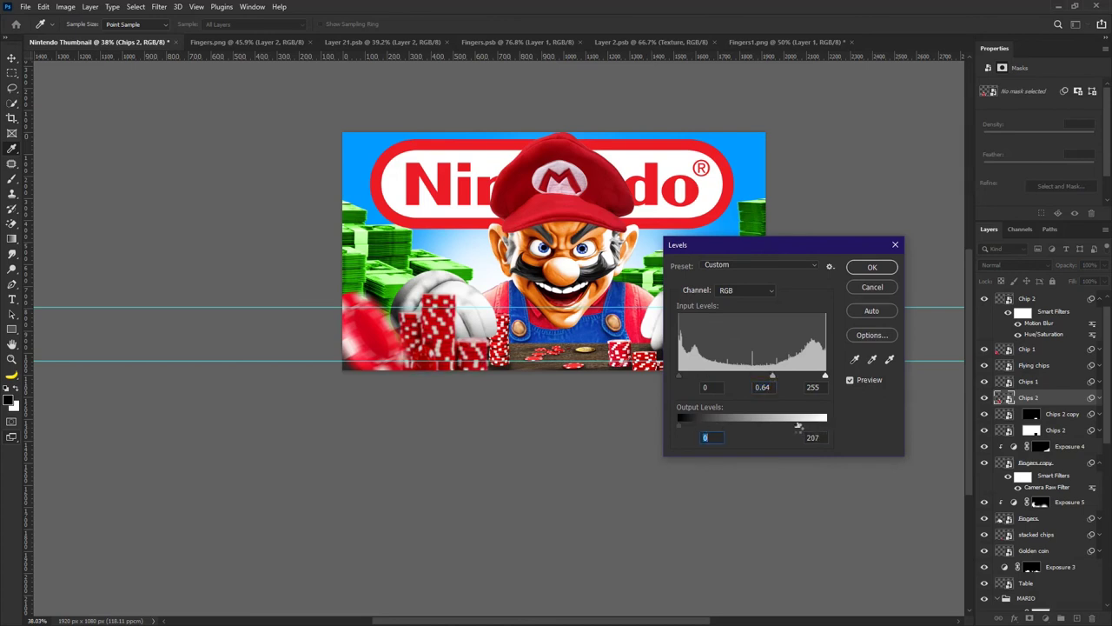
click(706, 374)
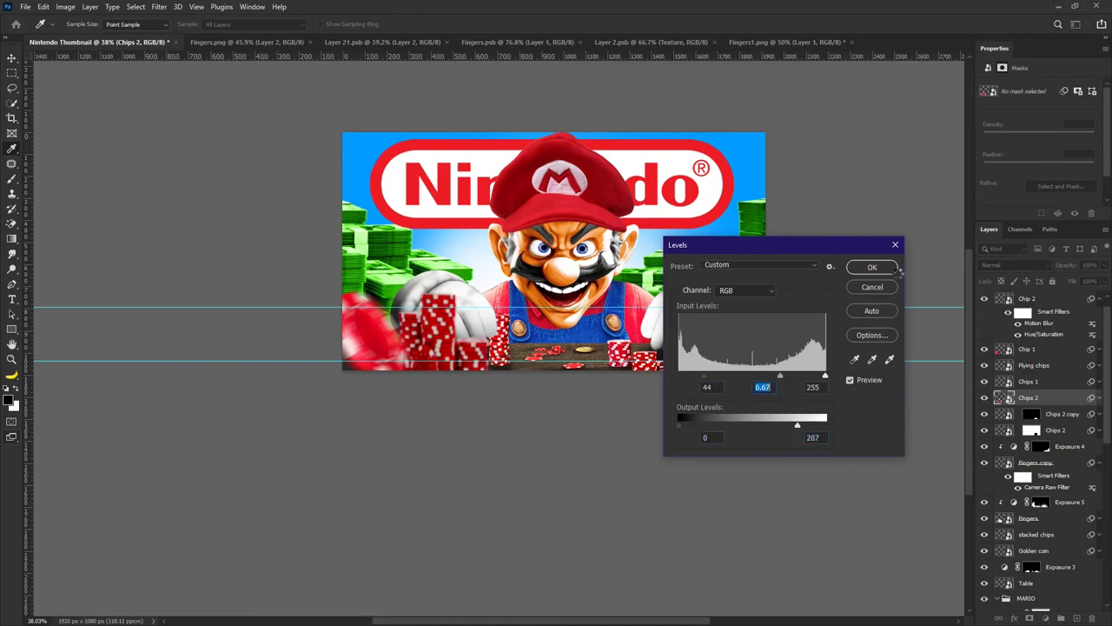
click(895, 269)
key(v)
scroll(622, 200, down, 2)
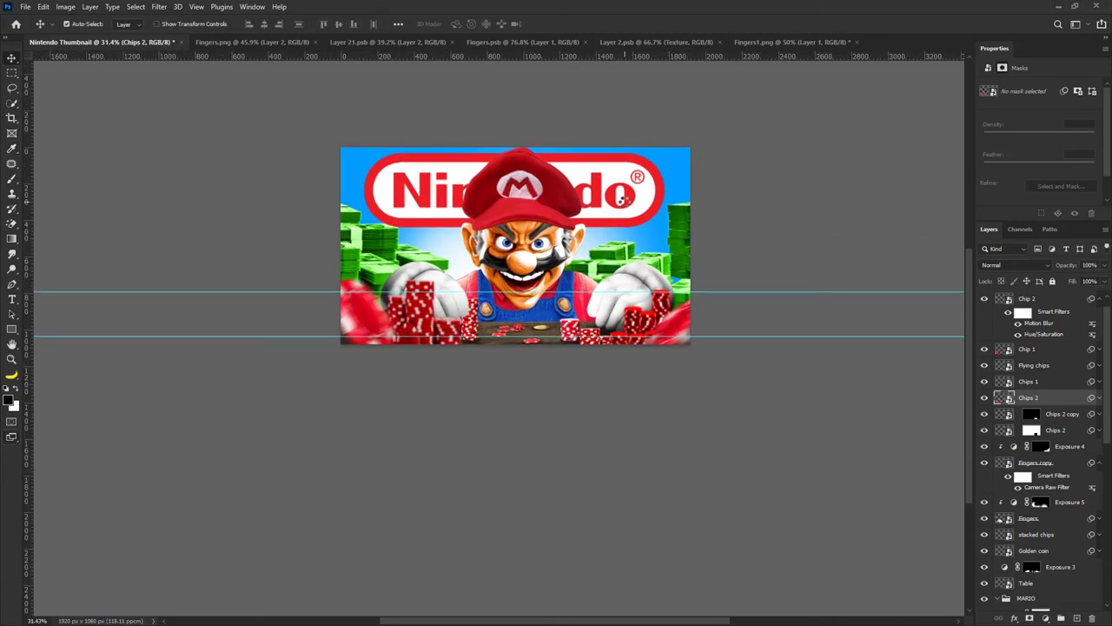
Add an Exposure adjustment of +7.02 clipped to the collapsed MARIO group and invert its mask to black.
click(596, 295)
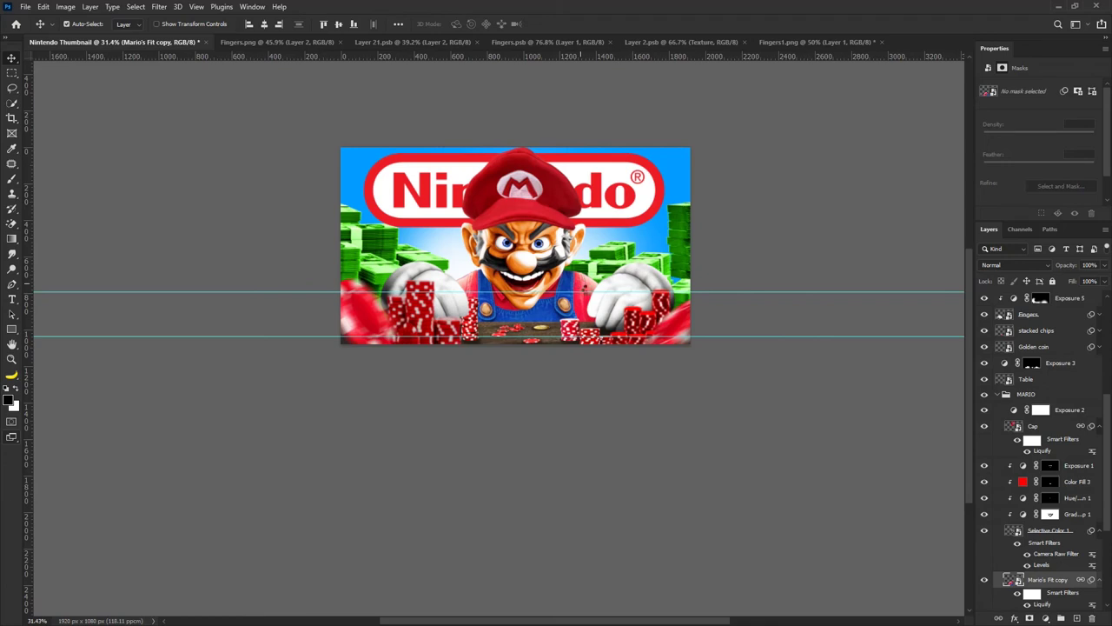
click(572, 215)
click(998, 395)
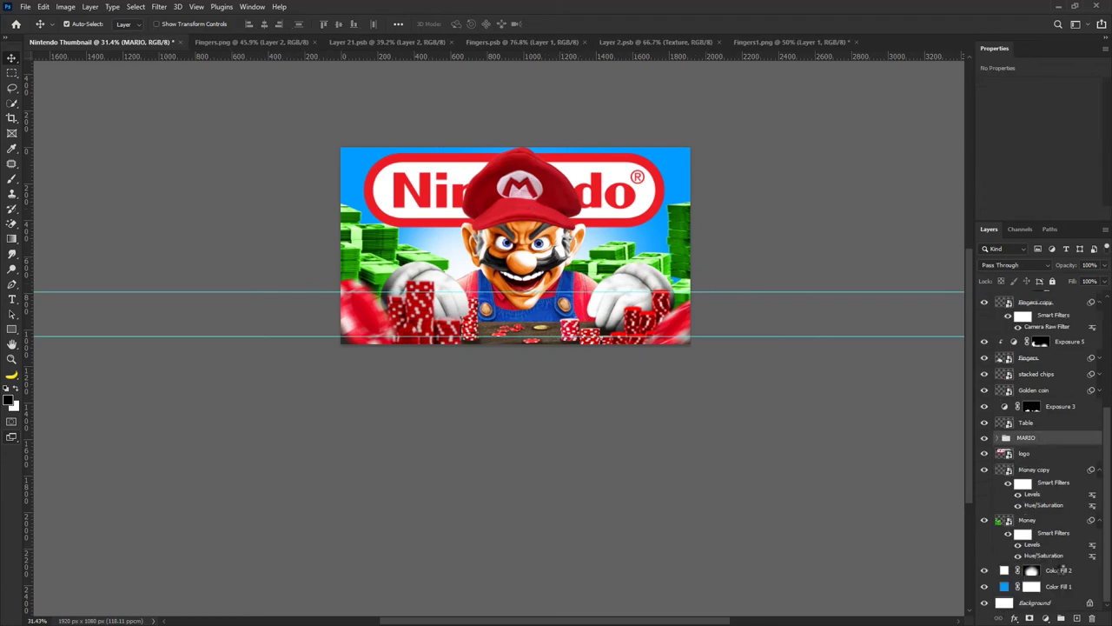
click(1045, 618)
click(1036, 488)
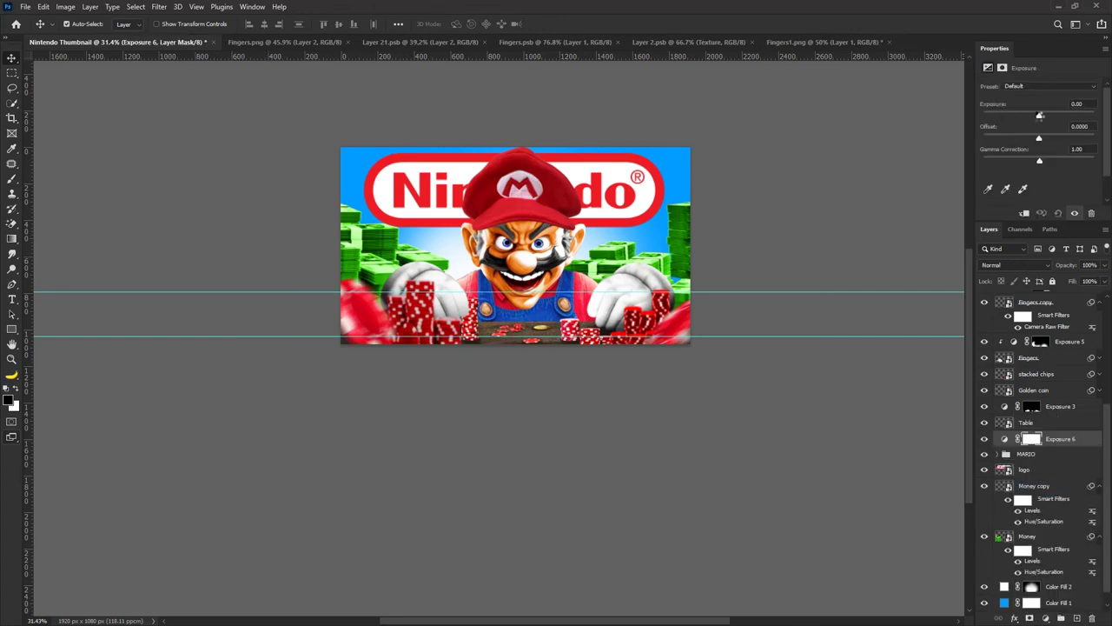
drag(1041, 116, 1077, 116)
alt+click(1054, 445)
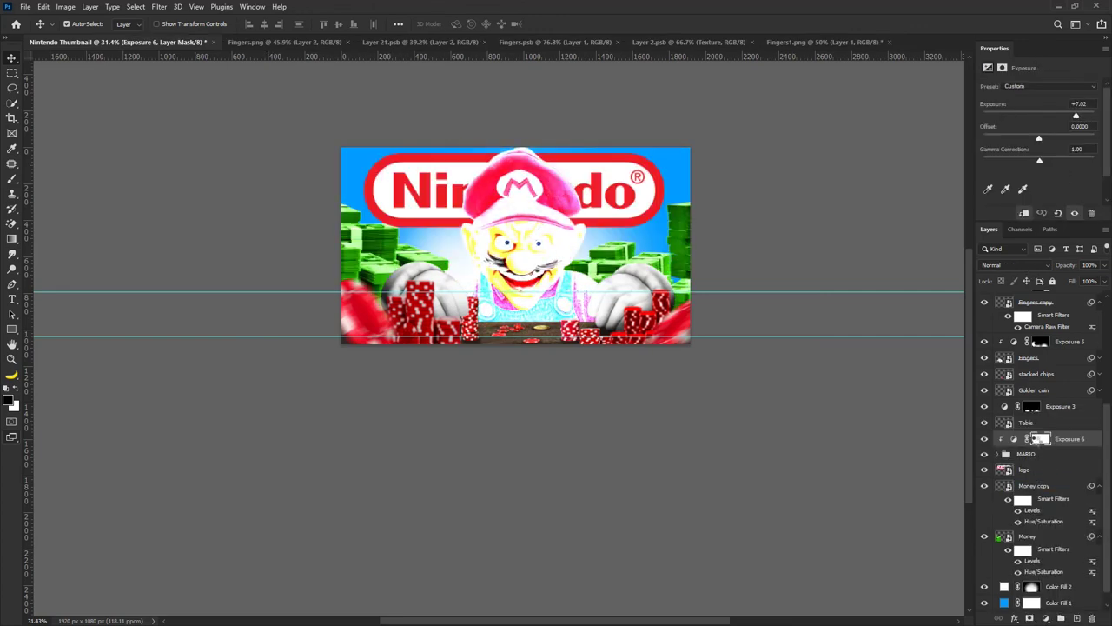
key(ctrl+i)
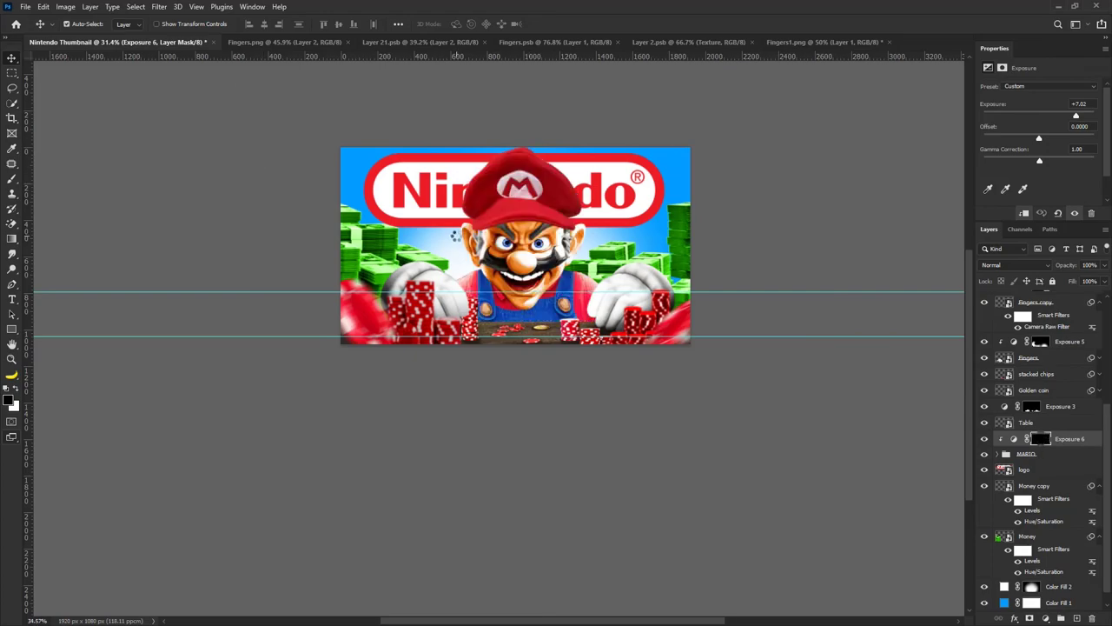
Brush a rim highlight onto Mario's left-side shoulder and overall strap through the Exposure mask, trimming the excess with black.
scroll(456, 236, up, 3)
key(b)
scroll(460, 248, up, 9)
drag(484, 304, 323, 323)
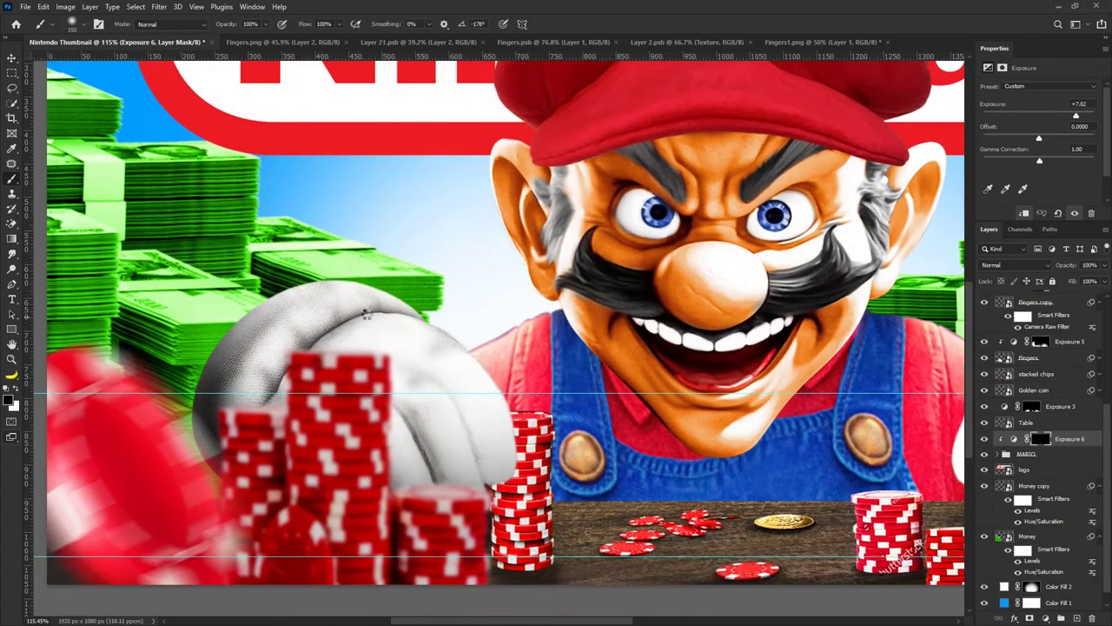
scroll(513, 292, up, 2)
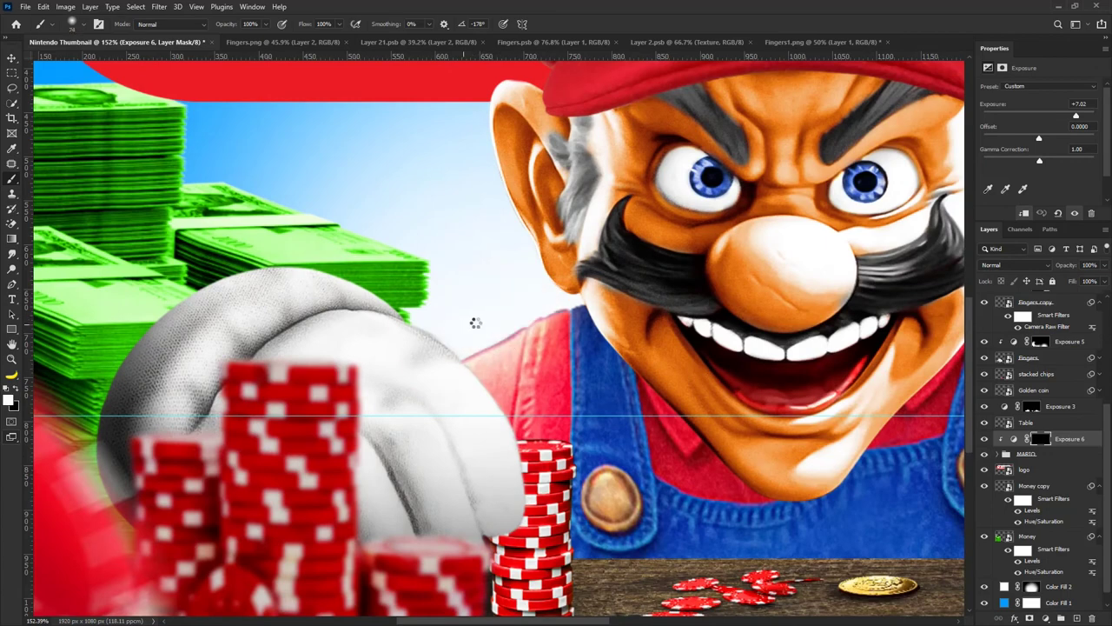
scroll(565, 309, up, 2)
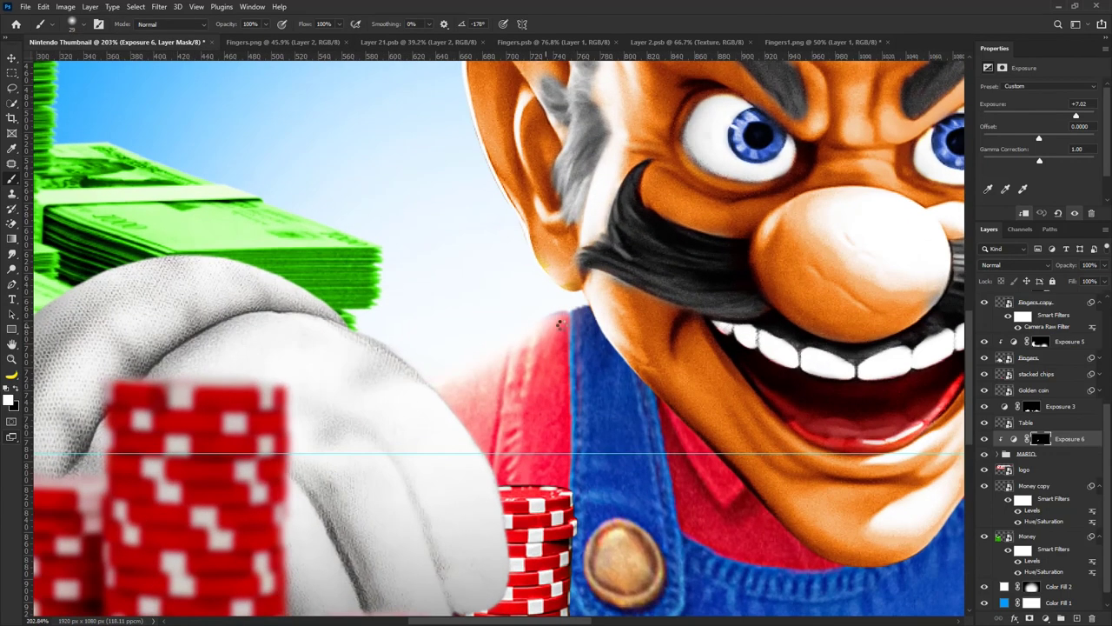
drag(576, 309, 575, 409)
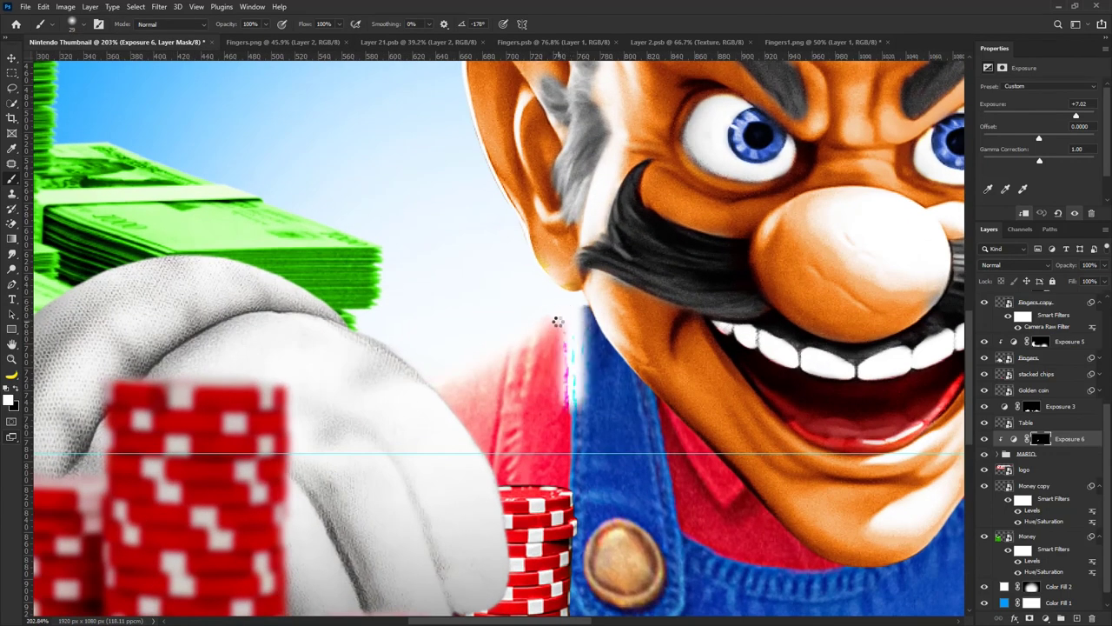
mouse_move(550, 368)
mouse_down()
mouse_move(608, 380)
mouse_move(603, 319)
mouse_up()
drag(593, 377, 597, 314)
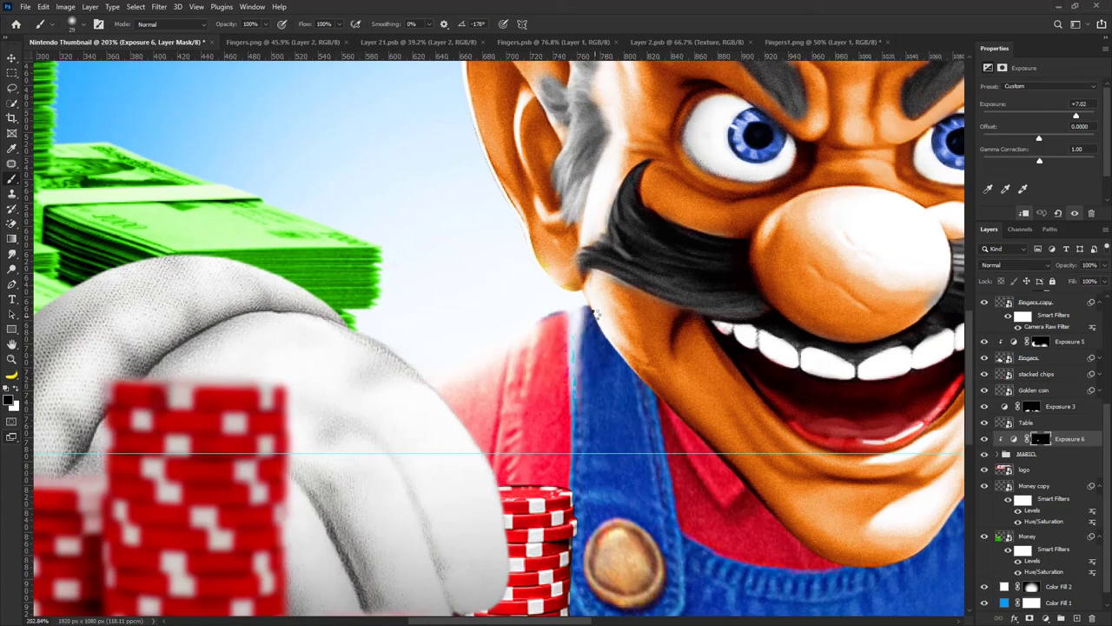
scroll(502, 274, down, 8)
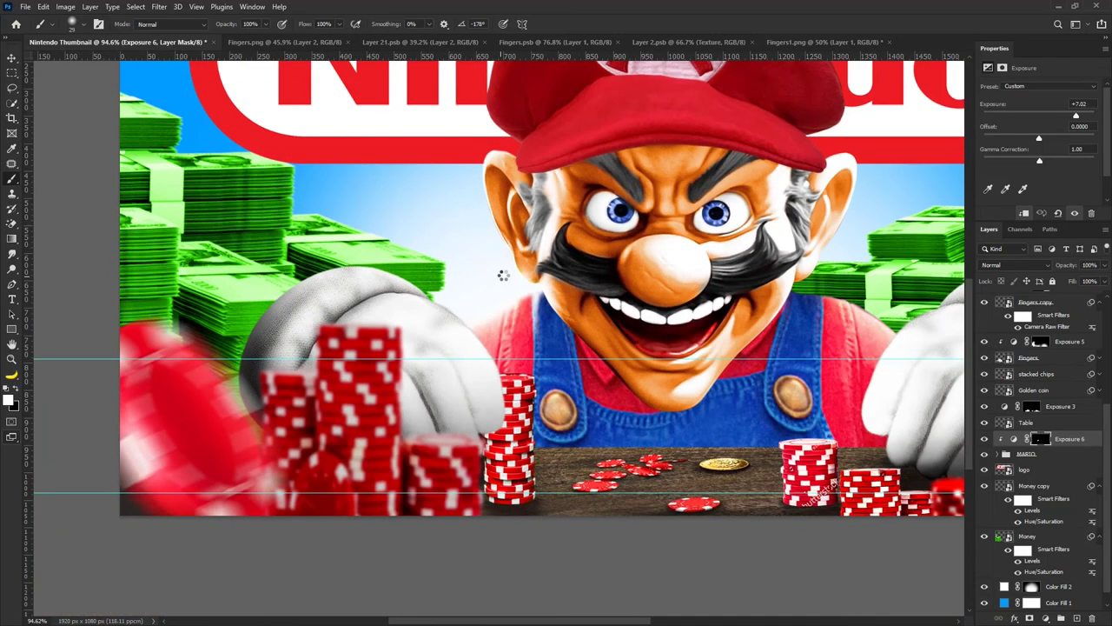
Paint a rim highlight along the left edge of Mario's cap up to its peak, undoing the misplaced first stroke.
mouse_move(507, 105)
mouse_down()
mouse_move(513, 296)
mouse_move(499, 326)
mouse_move(537, 327)
mouse_up()
scroll(514, 297, up, 5)
scroll(521, 327, up, 2)
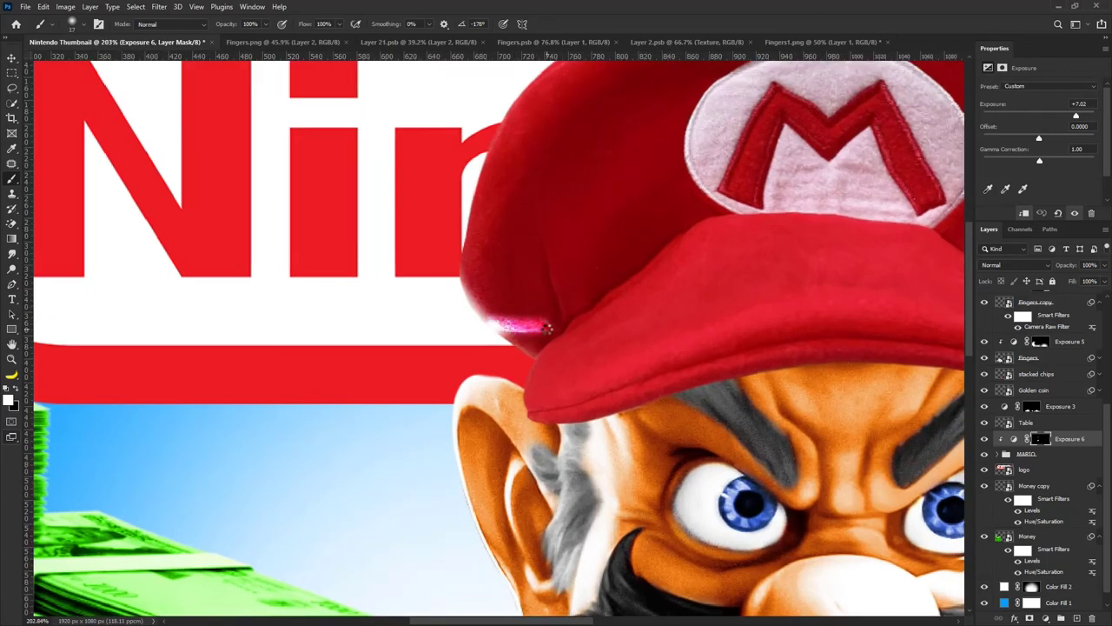
key(ctrl+z)
drag(470, 294, 468, 255)
scroll(671, 178, down, 5)
drag(669, 178, 504, 339)
drag(447, 276, 488, 276)
mouse_move(360, 399)
mouse_down()
mouse_move(381, 299)
mouse_move(437, 243)
mouse_move(538, 189)
mouse_move(609, 174)
mouse_move(523, 219)
mouse_move(620, 181)
mouse_up()
scroll(608, 174, down, 4)
key(x)
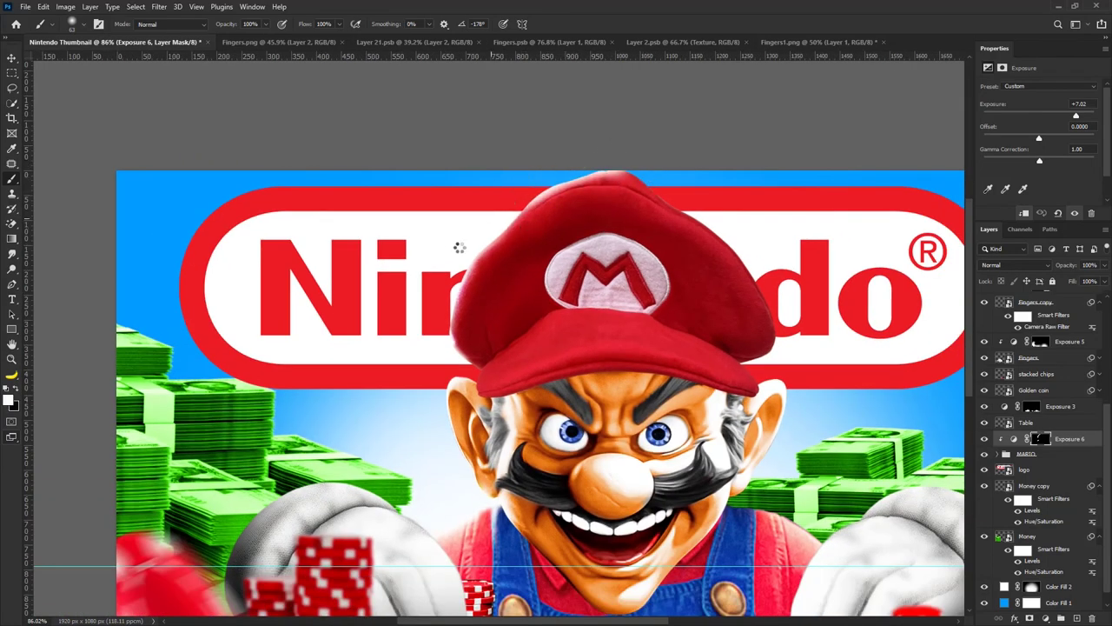
Paint a rim highlight down the right edge of Mario's cap to its lower corner.
scroll(652, 217, up, 1)
mouse_move(635, 149)
mouse_down()
mouse_move(777, 275)
mouse_move(814, 339)
mouse_up()
drag(789, 283, 809, 380)
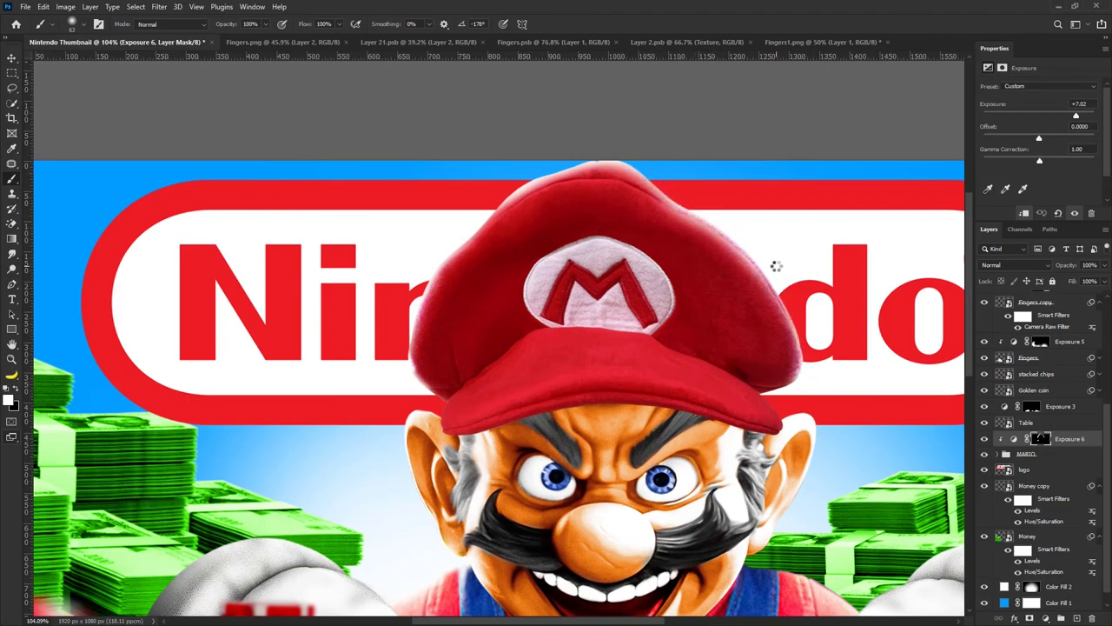
drag(776, 267, 795, 382)
scroll(783, 339, up, 5)
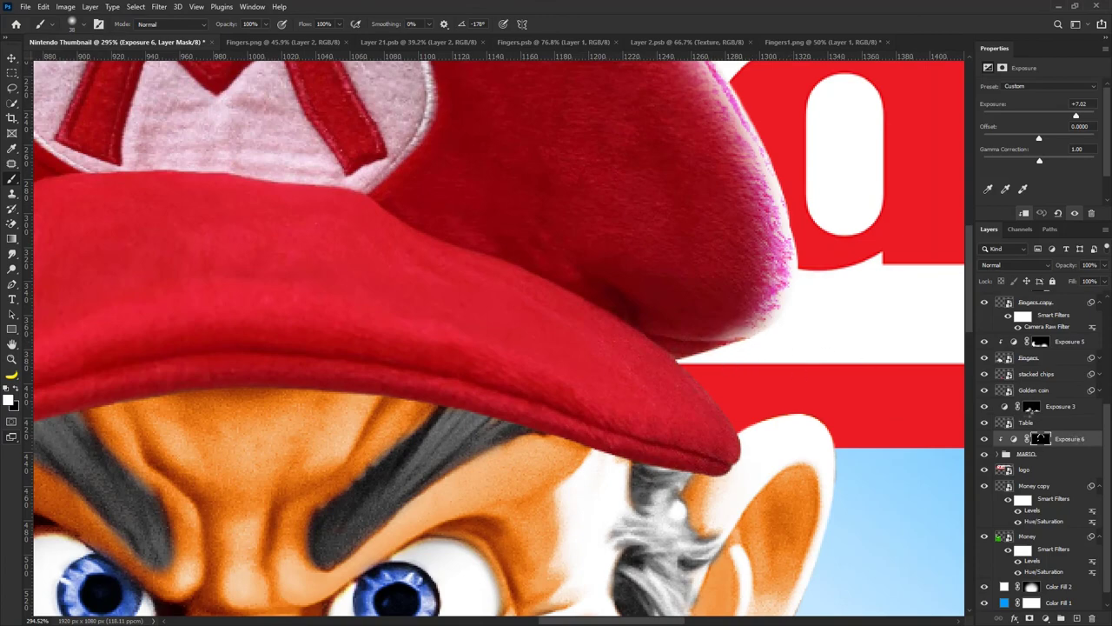
drag(755, 356, 807, 266)
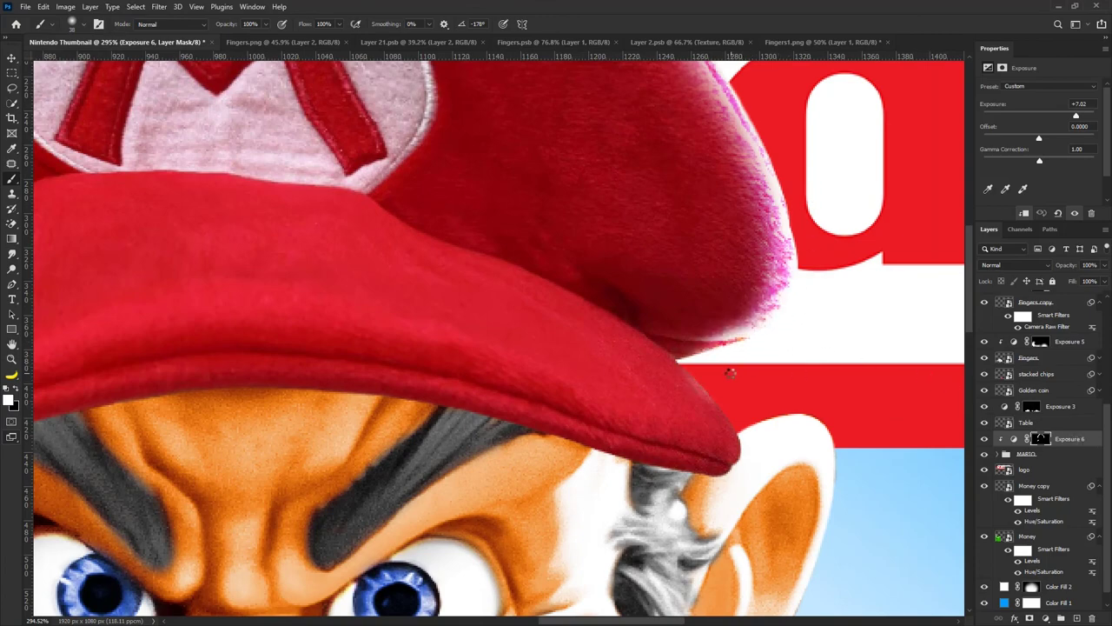
Paint a highlight along the upper right edge of the cap's brim, undoing the excess stroke.
scroll(718, 397, up, 3)
alt+right_click(719, 395)
mouse_move(644, 345)
mouse_down()
mouse_move(703, 394)
mouse_move(735, 446)
mouse_move(720, 416)
mouse_move(728, 507)
mouse_move(671, 368)
mouse_move(538, 280)
mouse_move(589, 291)
mouse_up()
key(x)
alt+right_click(573, 365)
key(x)
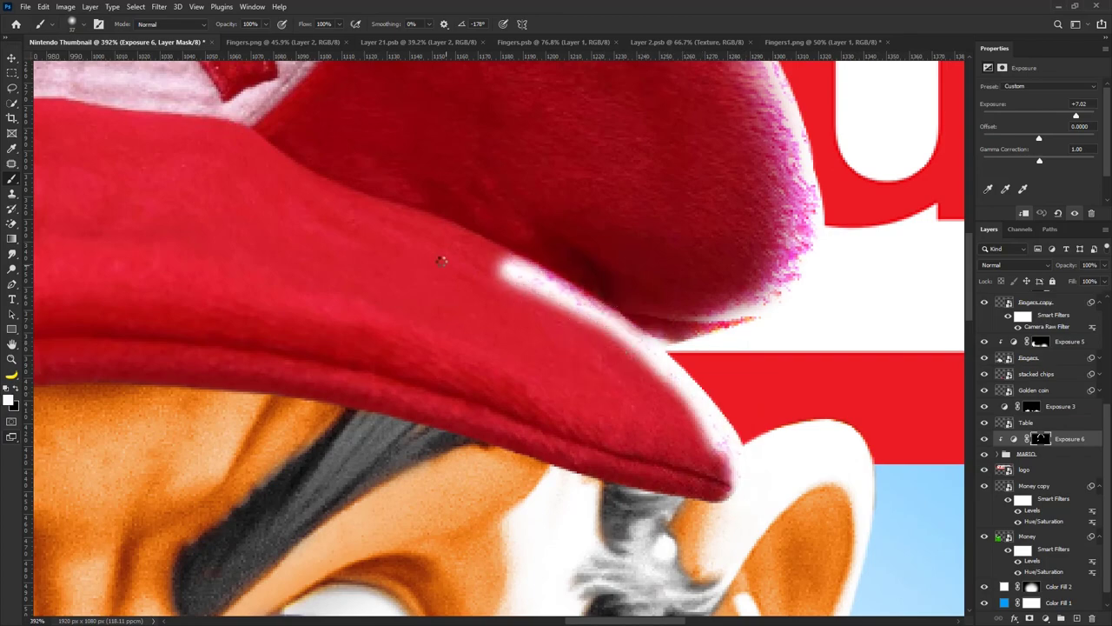
mouse_move(438, 271)
mouse_down()
mouse_move(576, 371)
mouse_move(506, 320)
mouse_move(484, 281)
mouse_move(571, 336)
mouse_move(715, 509)
mouse_up()
key(ctrl+z)
key(x)
Extend the brim's highlight down to its right tip and undo the stray stroke inside the brim.
key(ctrl+0)
scroll(556, 234, up, 5)
scroll(556, 252, down, 3)
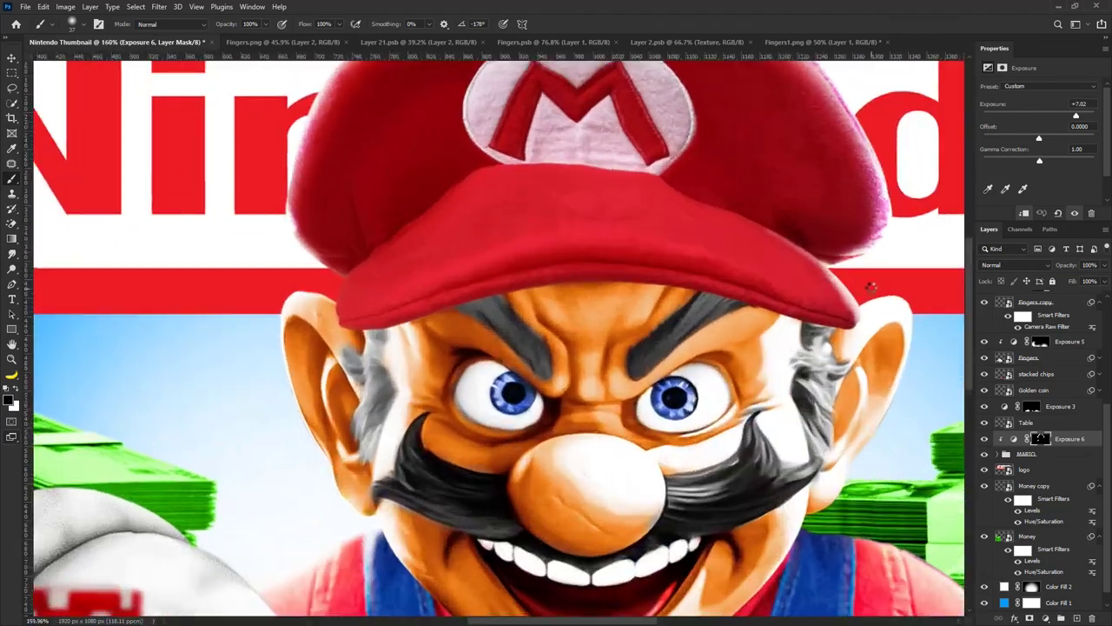
scroll(869, 276, up, 6)
alt+right_click(789, 268)
mouse_move(770, 263)
mouse_down()
mouse_move(858, 342)
mouse_move(686, 193)
mouse_move(815, 323)
mouse_move(841, 414)
mouse_move(790, 405)
mouse_up()
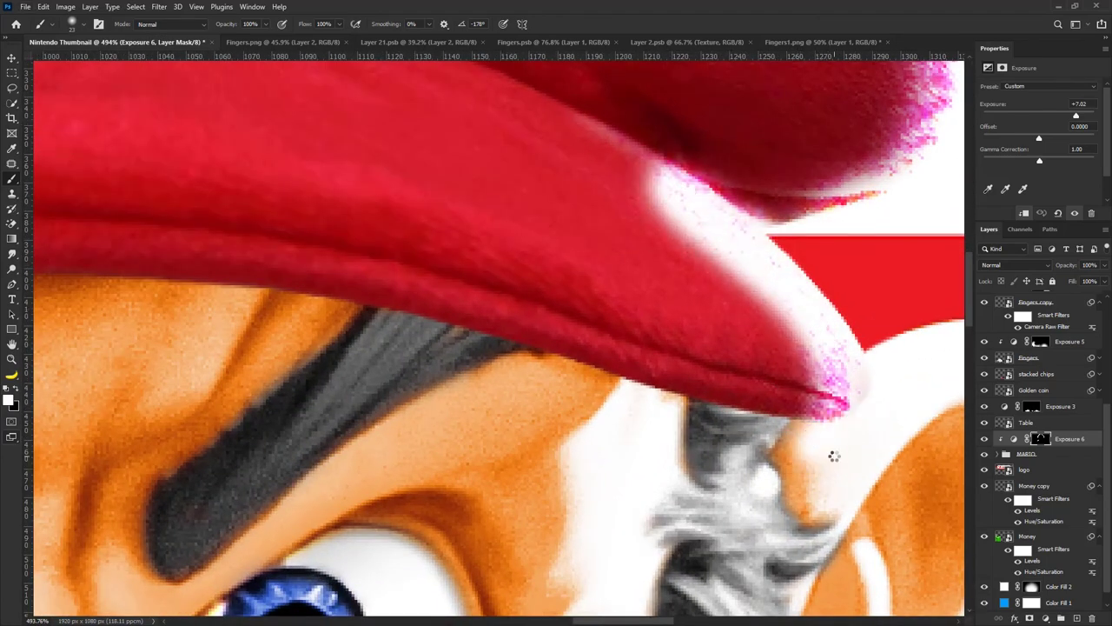
drag(757, 323, 727, 296)
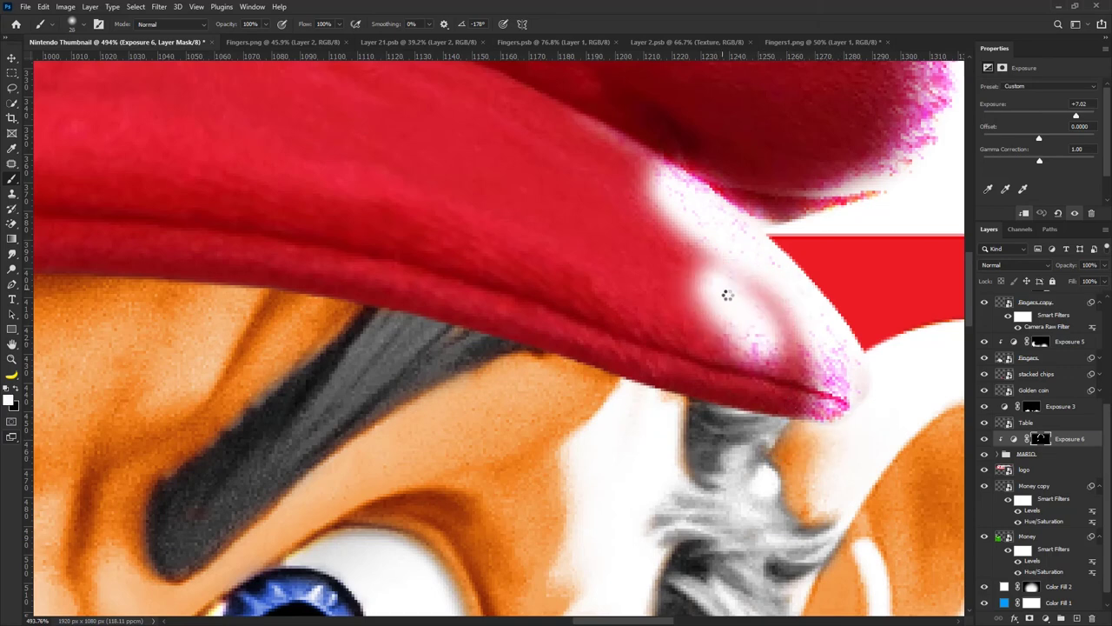
key(ctrl+z)
Trim the inner edge of the right brim highlight with black strokes on the Exposure mask.
key(x)
drag(752, 346, 635, 233)
drag(666, 265, 695, 271)
mouse_move(715, 338)
mouse_down()
mouse_move(616, 241)
mouse_move(614, 224)
mouse_move(757, 355)
mouse_move(736, 340)
mouse_up()
scroll(671, 236, down, 6)
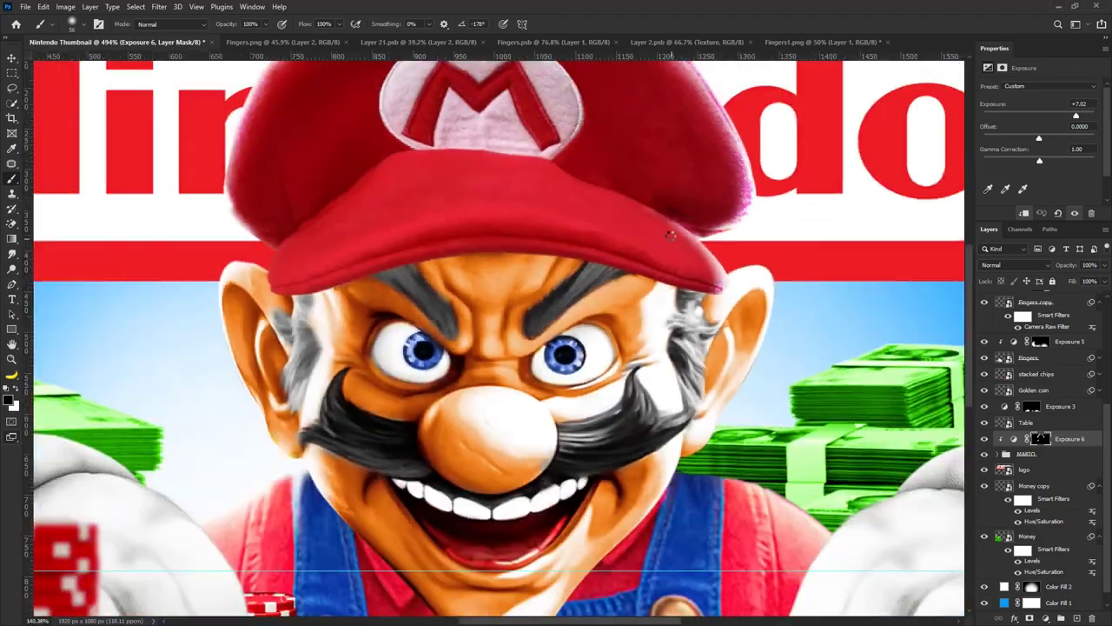
scroll(671, 235, down, 3)
Paint a rim highlight on the left side of the cap's brim, alternating white and black strokes to refine it.
scroll(484, 234, up, 7)
alt+drag(455, 249, 425, 247)
key(x)
mouse_move(506, 230)
mouse_down()
mouse_move(457, 270)
mouse_move(430, 334)
mouse_move(507, 369)
mouse_move(472, 360)
mouse_move(504, 349)
mouse_up()
mouse_move(488, 339)
alt+mouse_down()
mouse_move(512, 336)
mouse_move(457, 319)
mouse_move(408, 378)
mouse_move(551, 335)
mouse_move(556, 215)
mouse_move(484, 338)
mouse_move(617, 179)
alt+mouse_up()
key(x)
key(x)
drag(403, 319, 399, 380)
key(x)
mouse_move(382, 356)
mouse_down()
mouse_move(373, 301)
mouse_move(400, 404)
mouse_up()
key(x)
drag(423, 287, 448, 369)
key(x)
mouse_move(387, 353)
mouse_down()
mouse_move(385, 336)
mouse_move(498, 300)
mouse_move(488, 299)
mouse_move(476, 347)
mouse_move(487, 335)
mouse_up()
scroll(567, 242, down, 10)
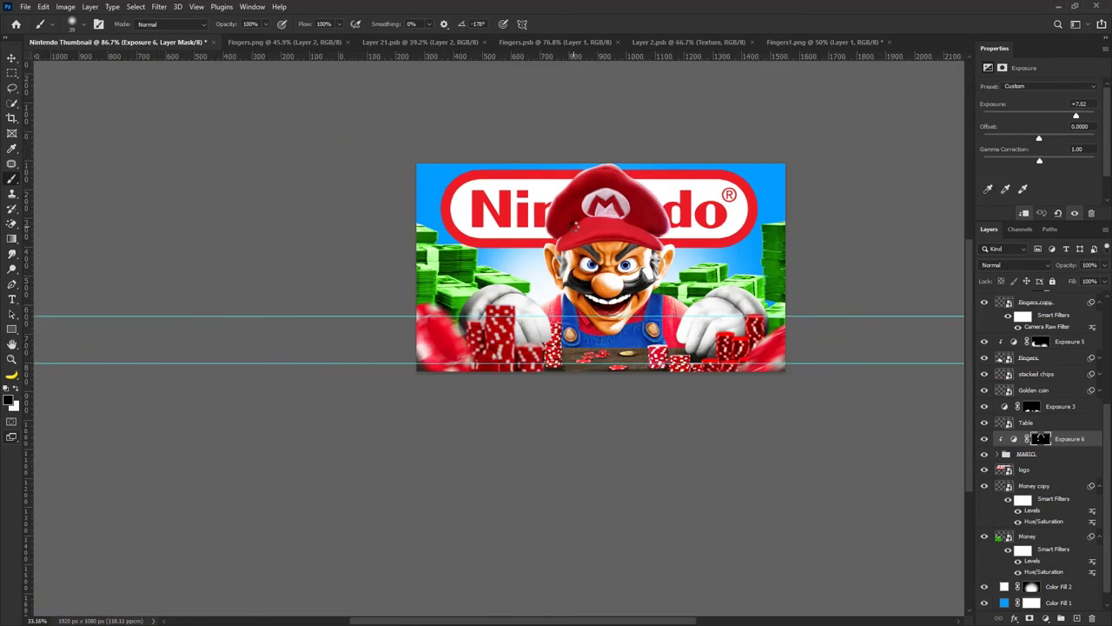
Try brushing a broad highlight over the cap's crown beside the M emblem, and undo those strokes.
scroll(576, 224, up, 4)
key(x)
mouse_move(698, 198)
mouse_down()
mouse_move(603, 249)
mouse_move(584, 307)
mouse_move(597, 233)
mouse_move(586, 270)
mouse_up()
key(x)
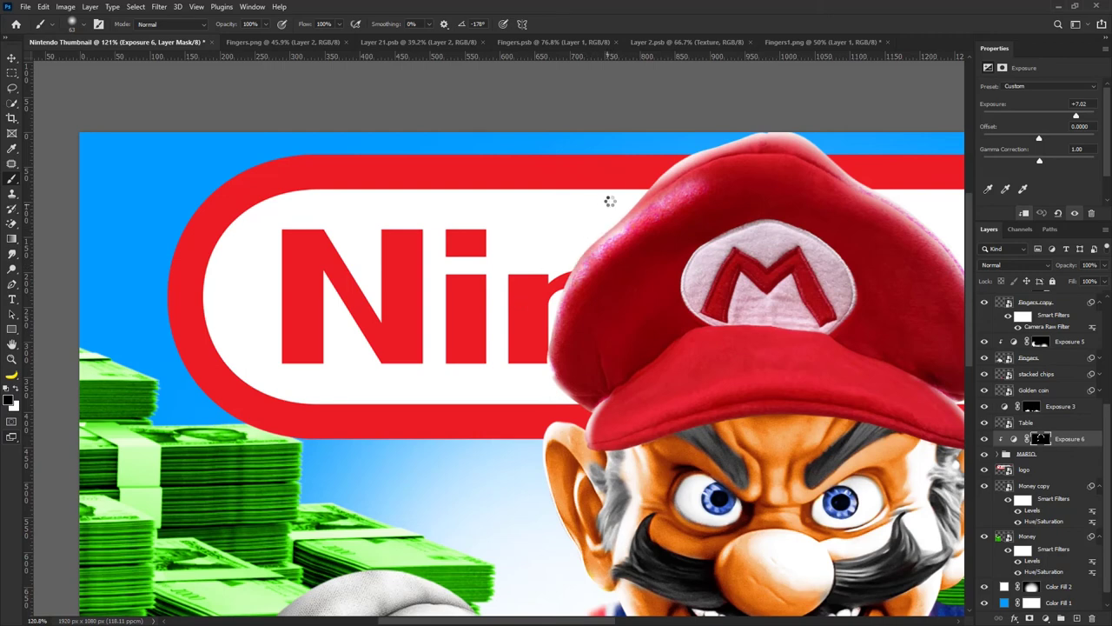
drag(610, 202, 512, 345)
drag(723, 208, 751, 208)
key(x)
drag(749, 207, 693, 262)
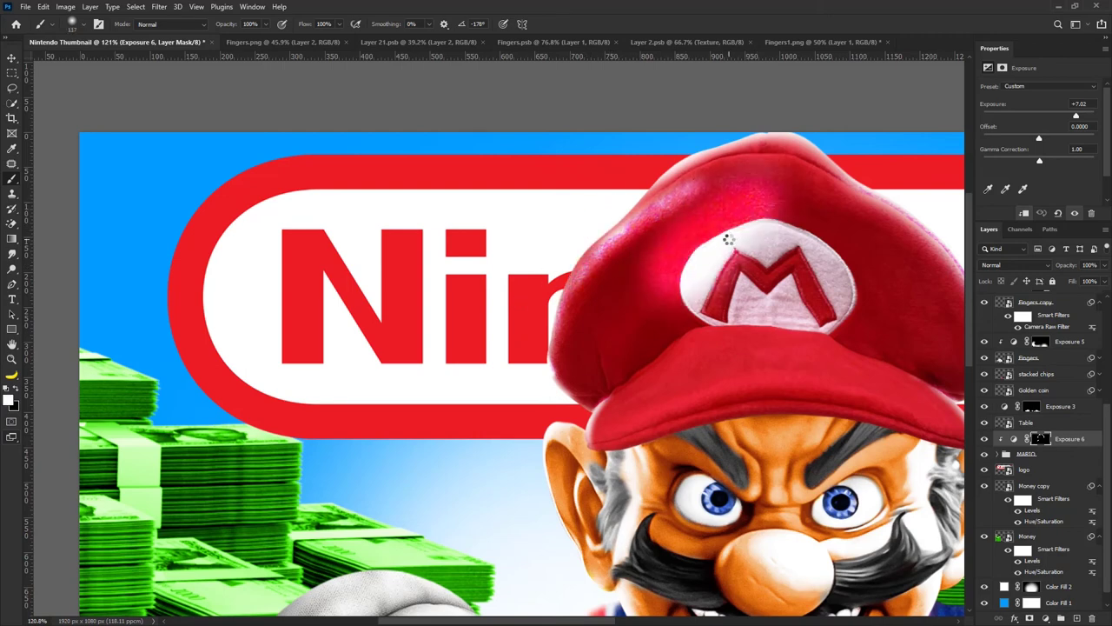
key(ctrl+z)
key(ctrl+z)
key(ctrl+z)
key(ctrl+z)
key(ctrl+z)
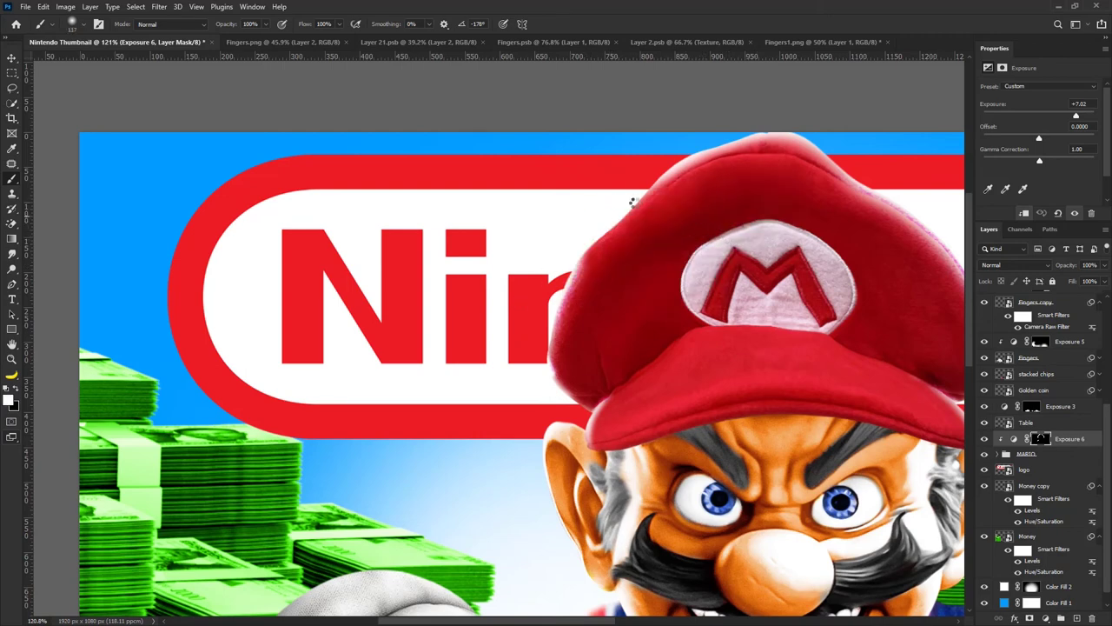
Refine the rim highlight with a soft brush stroke just outside the upper-left edge of Mario's cap.
key(x)
mouse_move(574, 209)
mouse_down()
mouse_move(647, 148)
mouse_move(539, 251)
mouse_up()
scroll(492, 270, down, 5)
scroll(637, 252, up, 5)
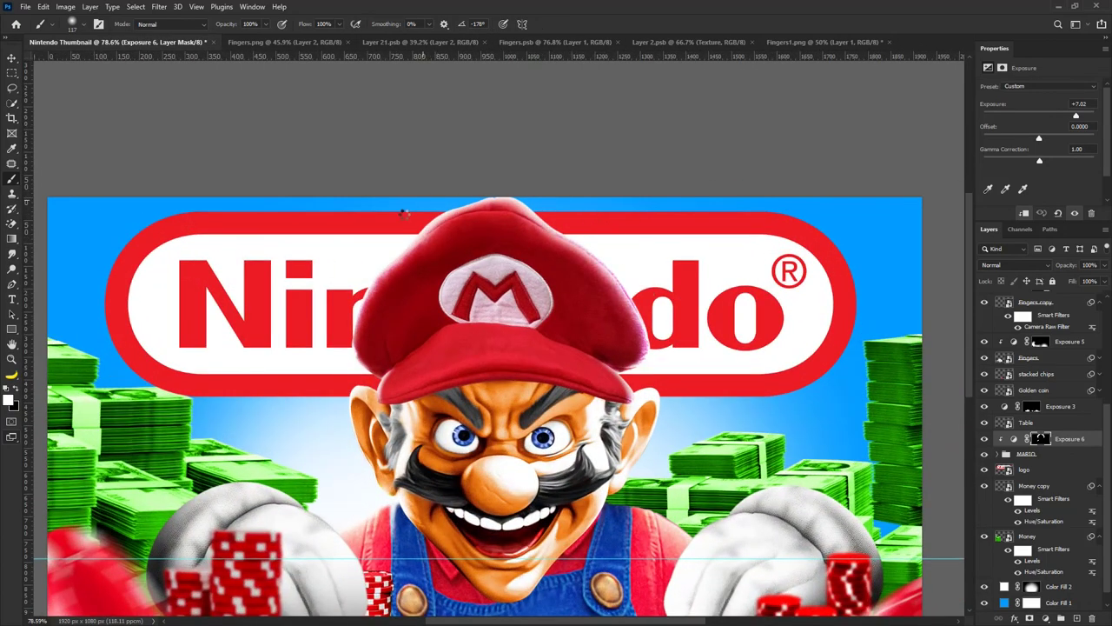
scroll(343, 331, down, 3)
scroll(339, 365, down, 1)
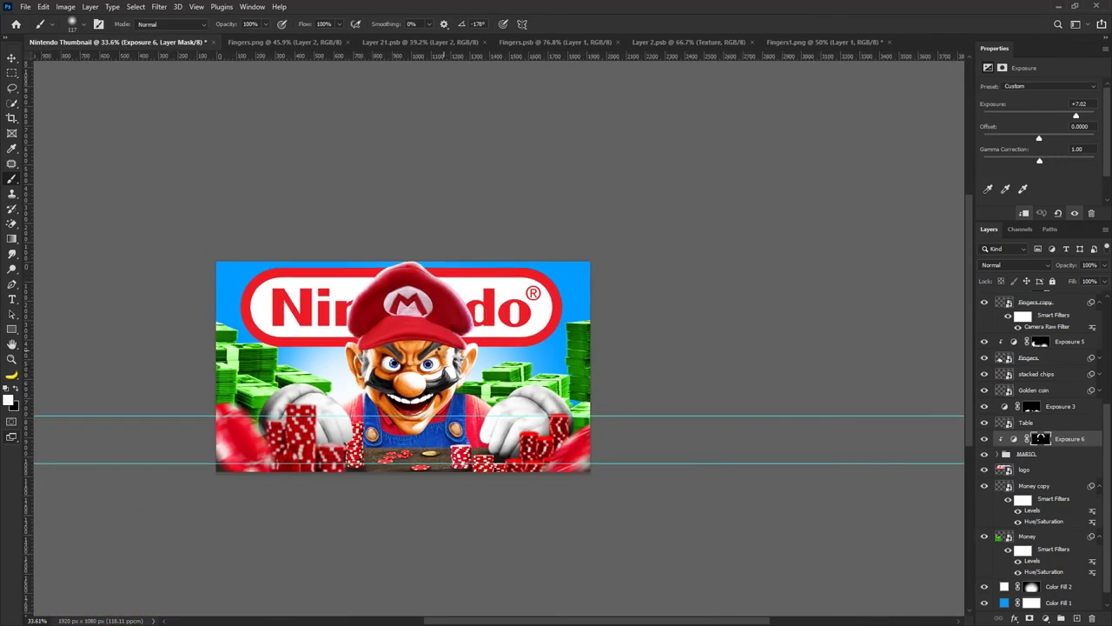
Paint a rim highlight along Mario's shoulder beside the right glove, and trim its inner side with black strokes on the Exposure 6 mask.
scroll(414, 445, up, 6)
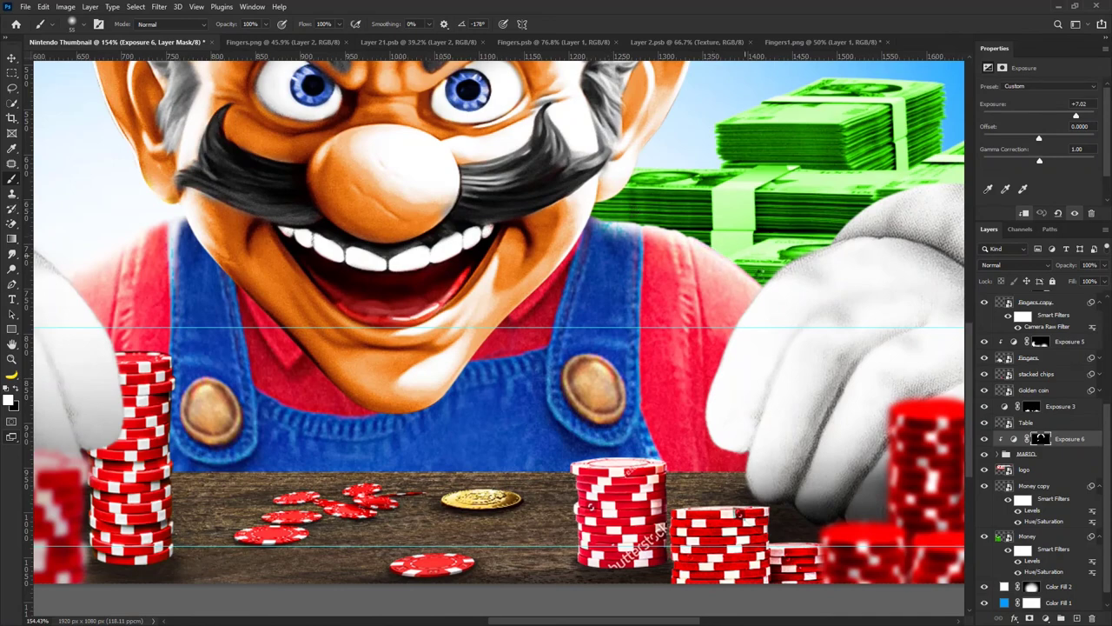
scroll(631, 155, up, 1)
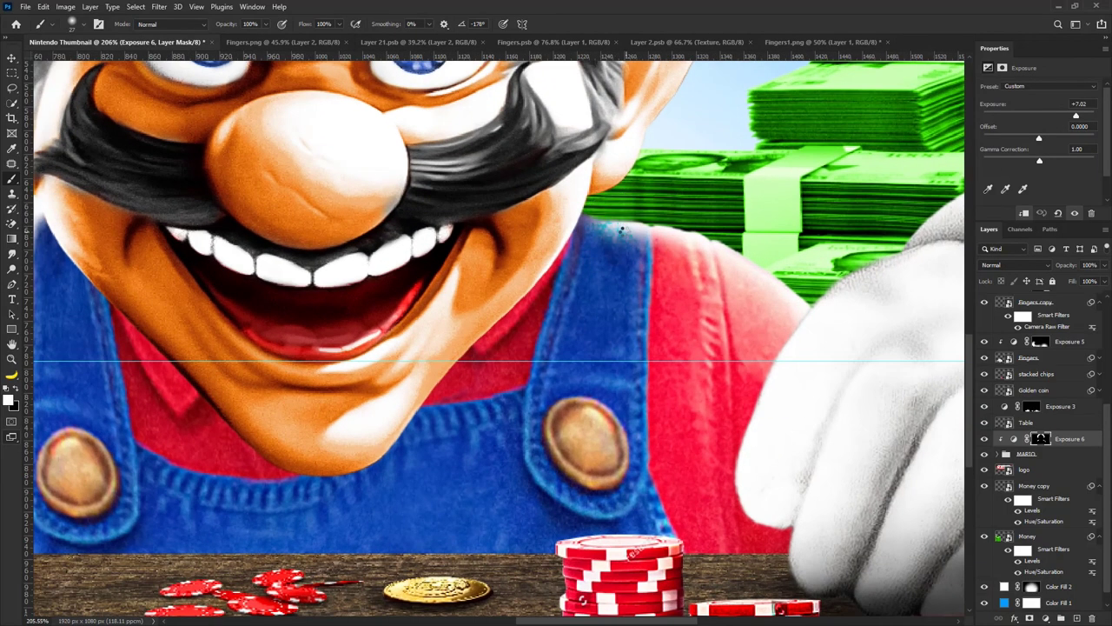
mouse_move(594, 216)
mouse_down()
mouse_move(589, 225)
mouse_move(698, 248)
mouse_move(820, 327)
mouse_up()
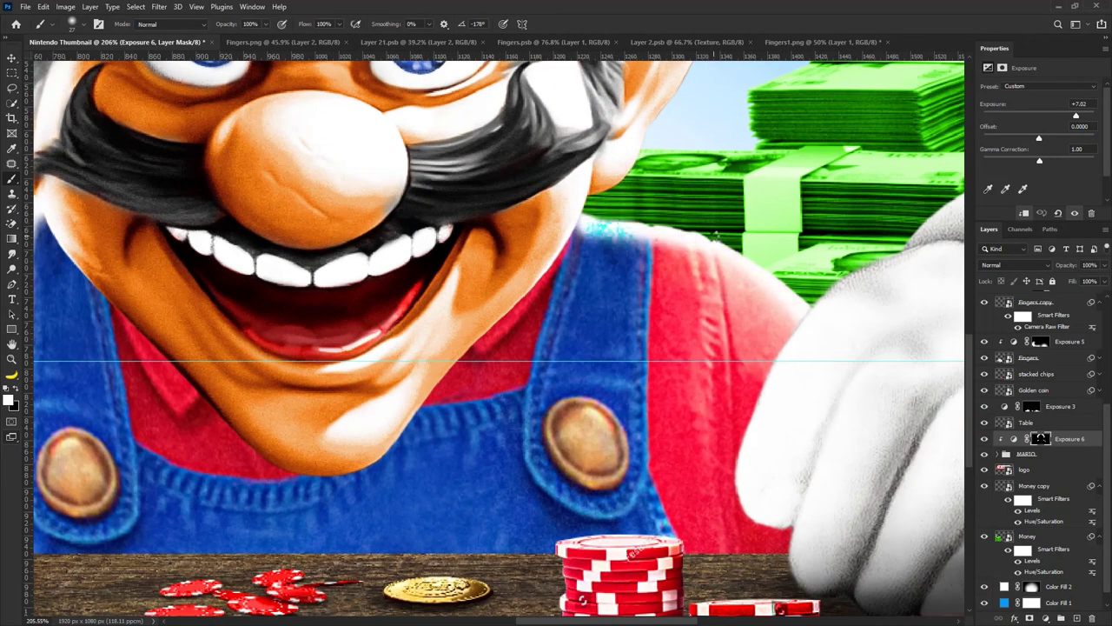
drag(715, 238, 730, 396)
key(x)
key(])
key(])
drag(689, 298, 723, 400)
mouse_move(753, 313)
mouse_down()
mouse_move(742, 448)
mouse_move(715, 469)
mouse_move(700, 327)
mouse_up()
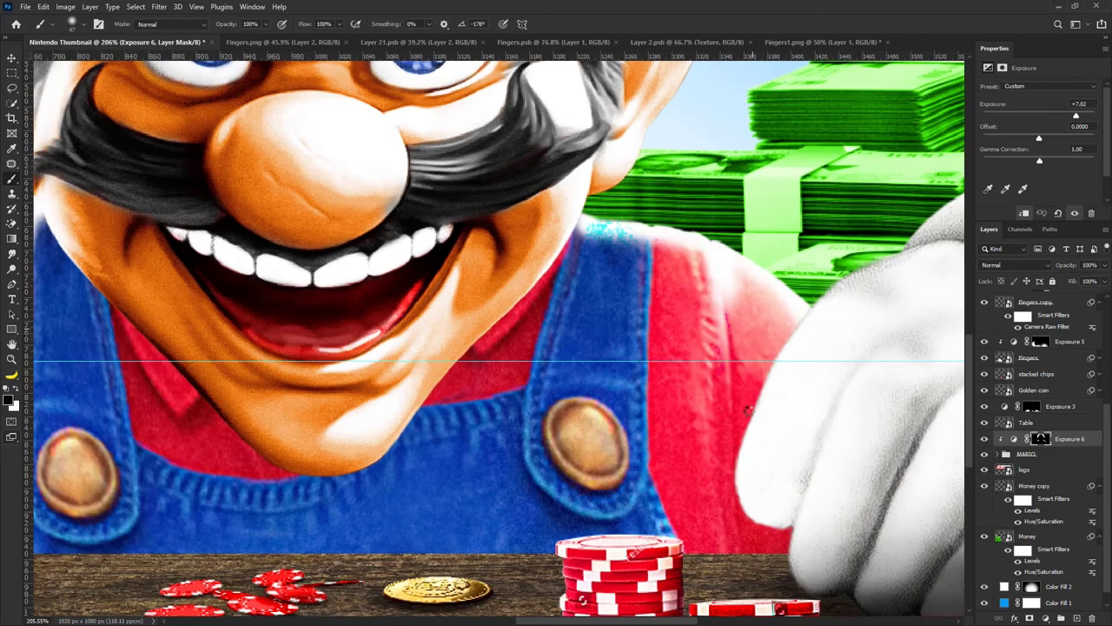
scroll(702, 326, down, 5)
scroll(506, 327, up, 3)
scroll(505, 325, up, 1)
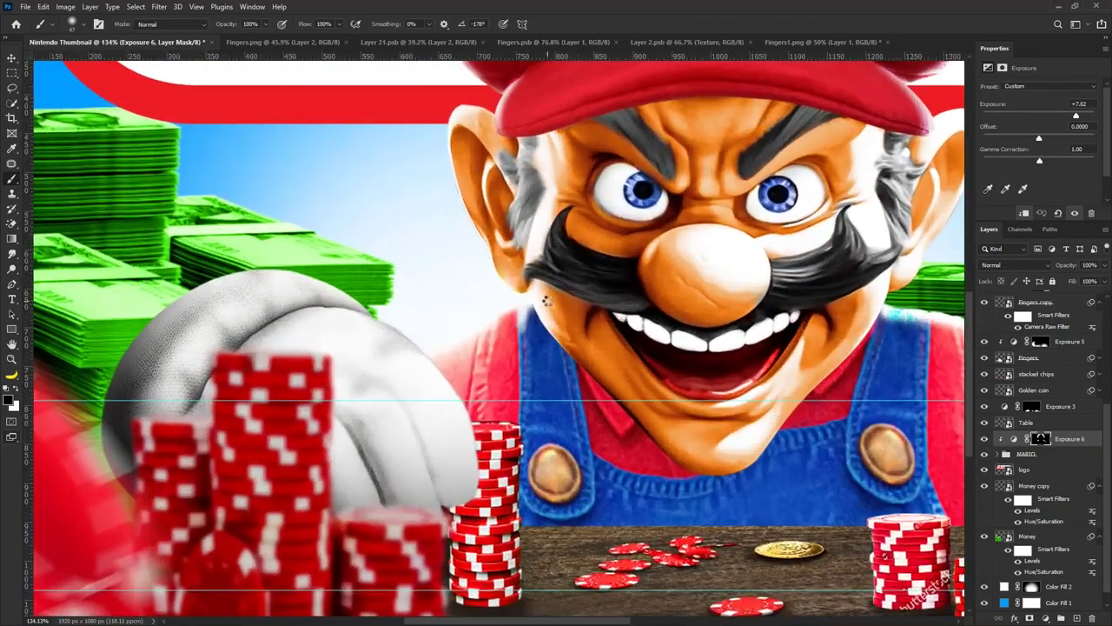
scroll(530, 322, down, 4)
scroll(387, 236, up, 3)
scroll(387, 237, down, 4)
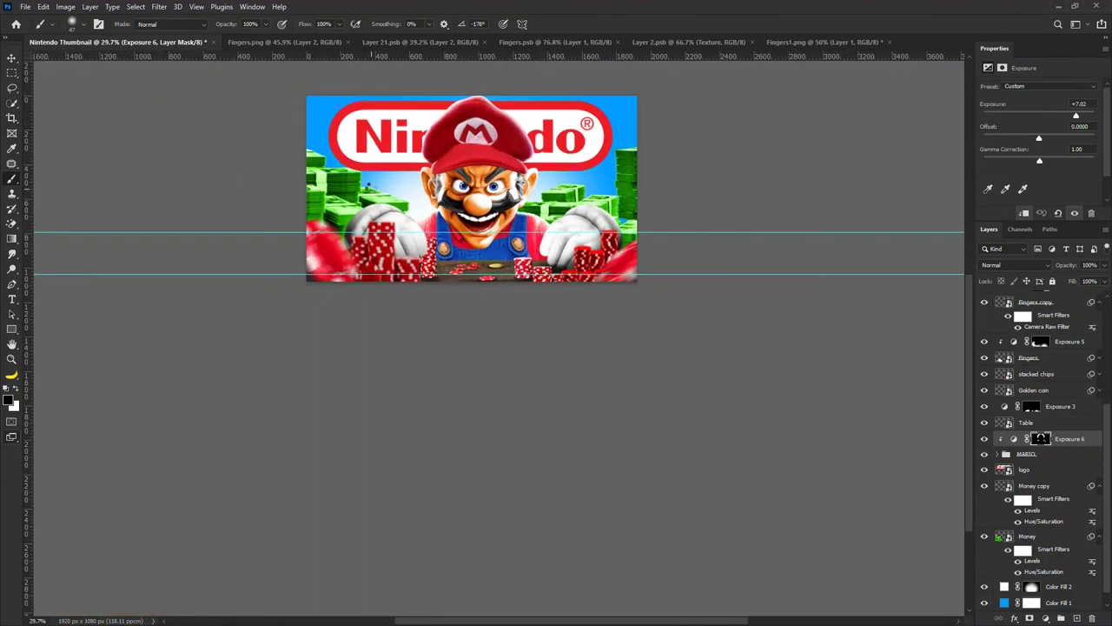
scroll(291, 196, up, 2)
key(v)
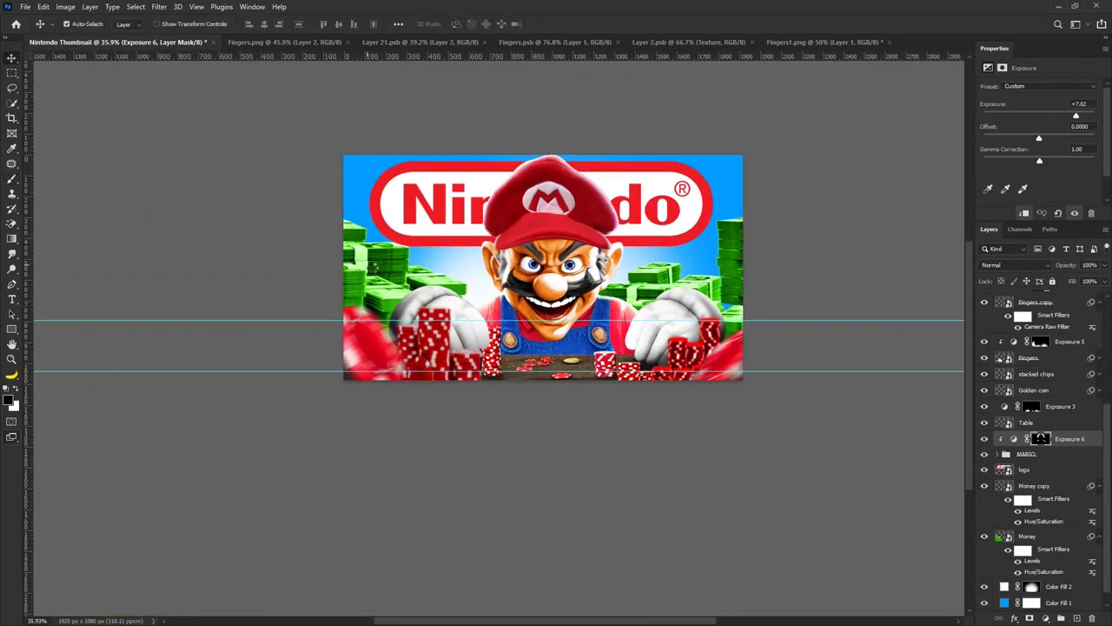
click(421, 291)
click(1060, 345)
click(1046, 618)
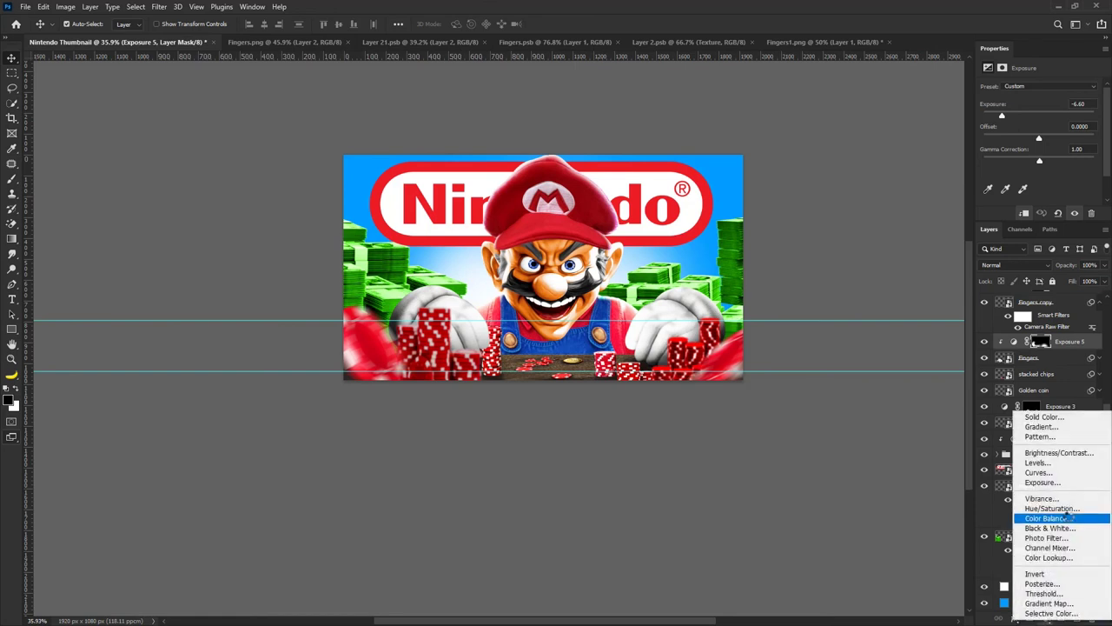
click(1047, 357)
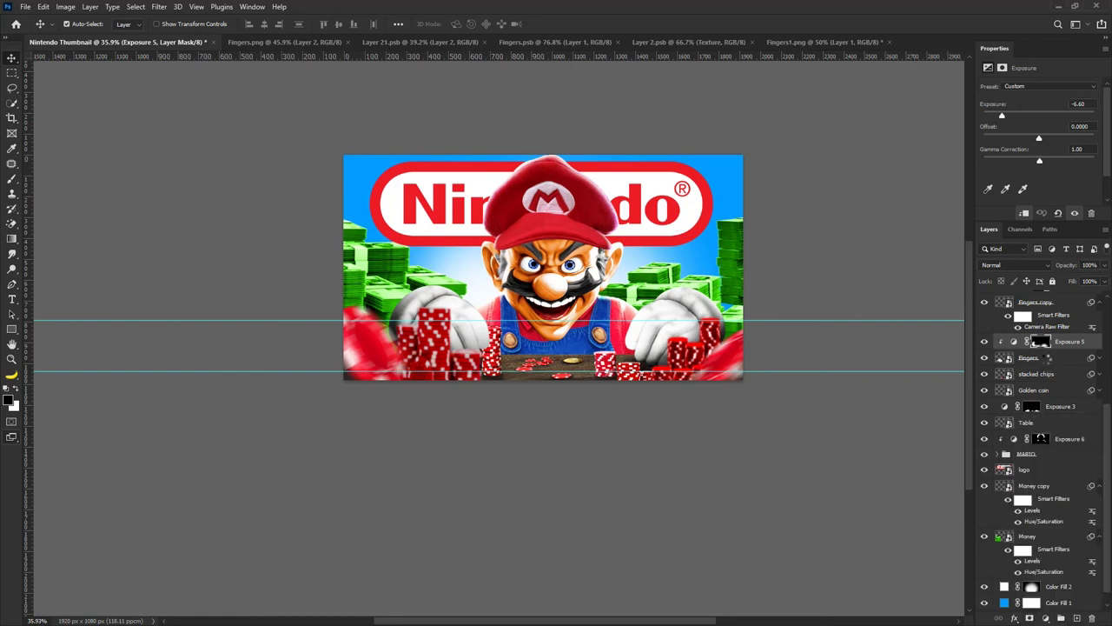
scroll(1048, 355, up, 1)
shift+click(1061, 318)
key(ctrl+g)
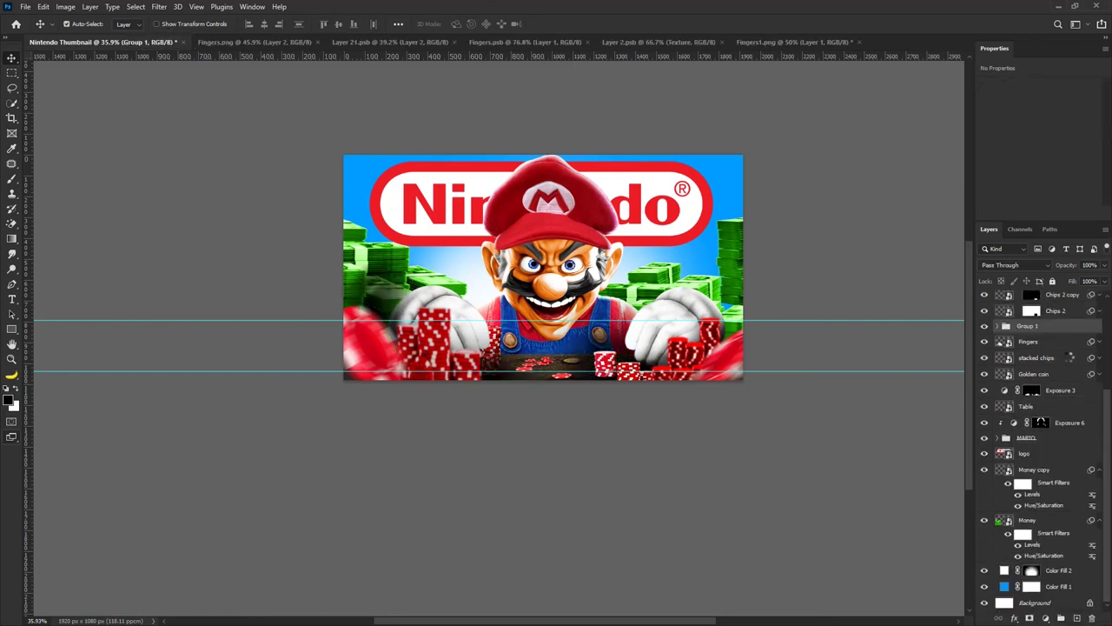
key(ctrl+z)
Group the layers from Exposure 4 down to Fingers and name the group Hands.
click(1066, 343)
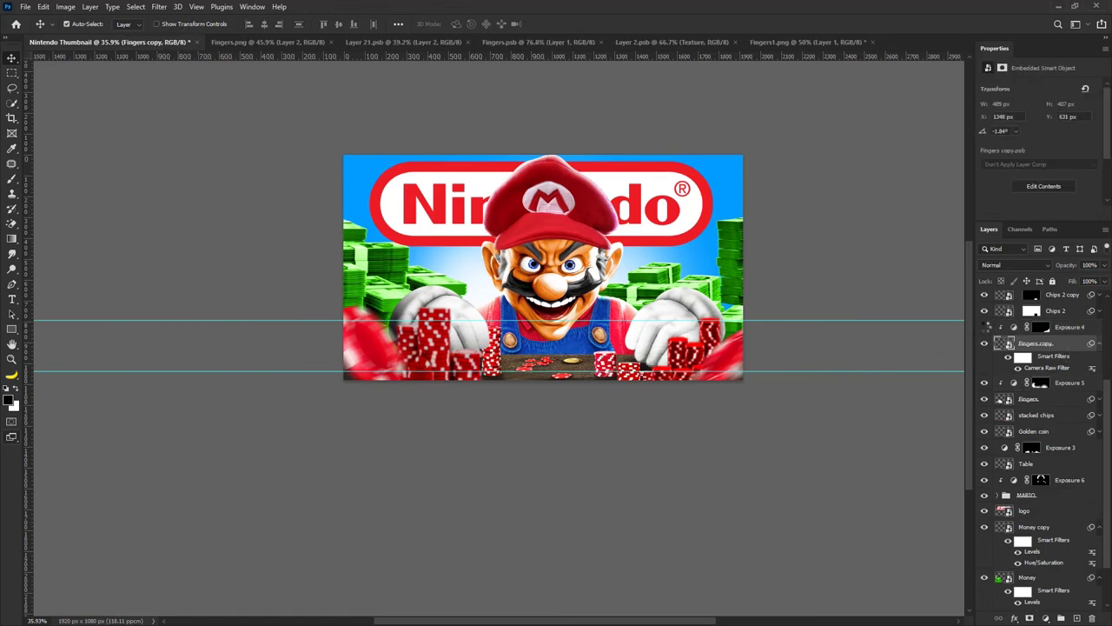
click(1041, 327)
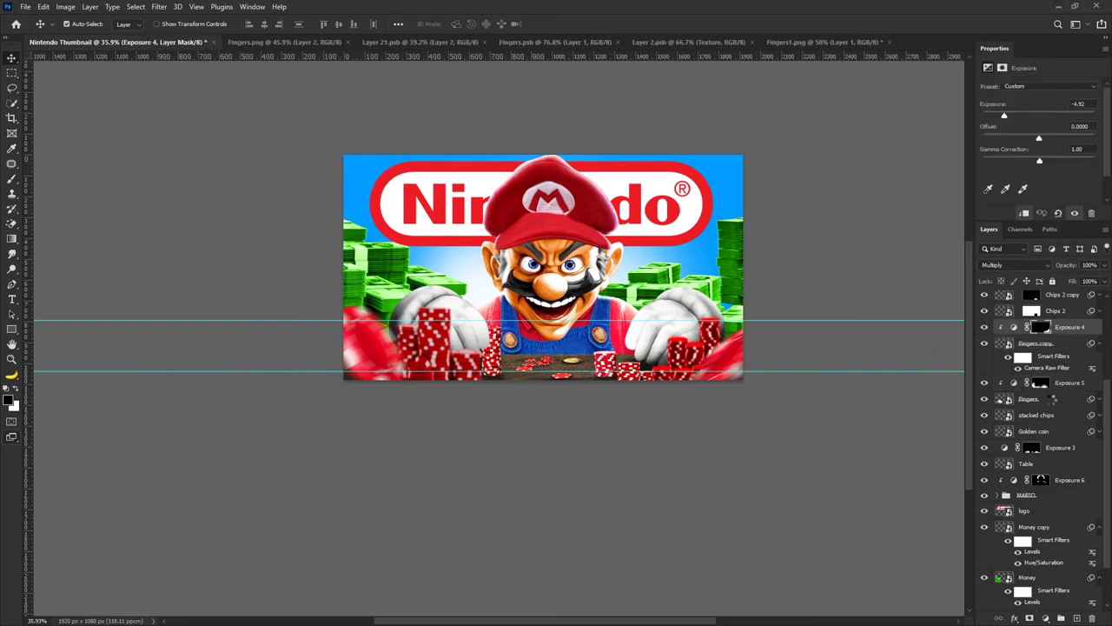
shift+click(1051, 398)
key(ctrl+g)
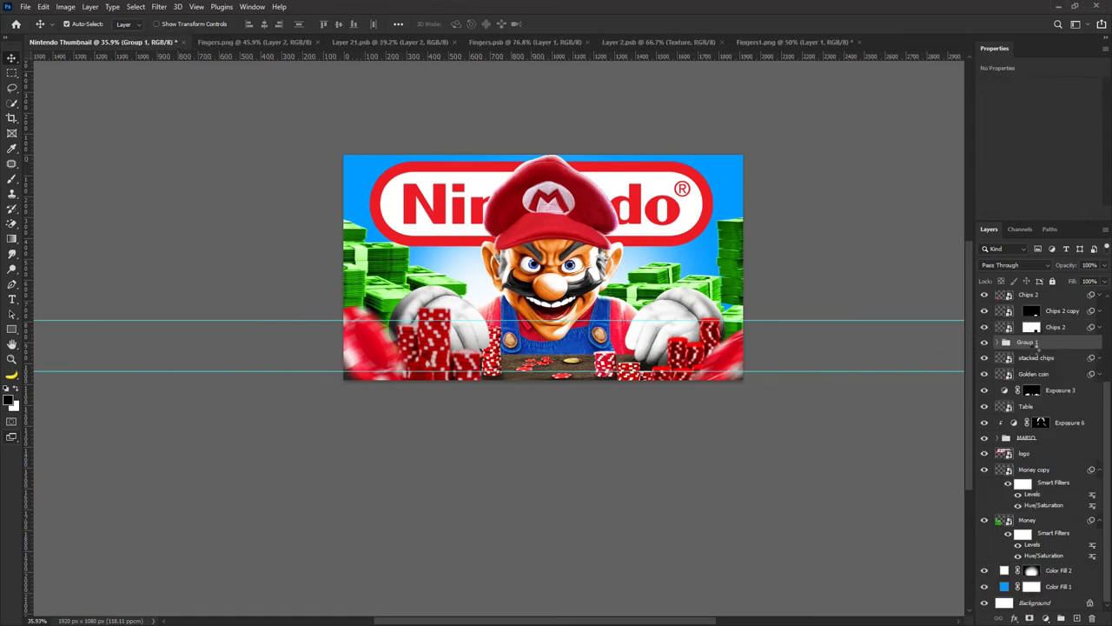
right_click(1037, 344)
key(Escape)
double_click(1029, 343)
text(Hands)
key(Return)
Add an Exposure adjustment of +2.90 clipped to the Hands group and invert its mask to black.
click(1046, 618)
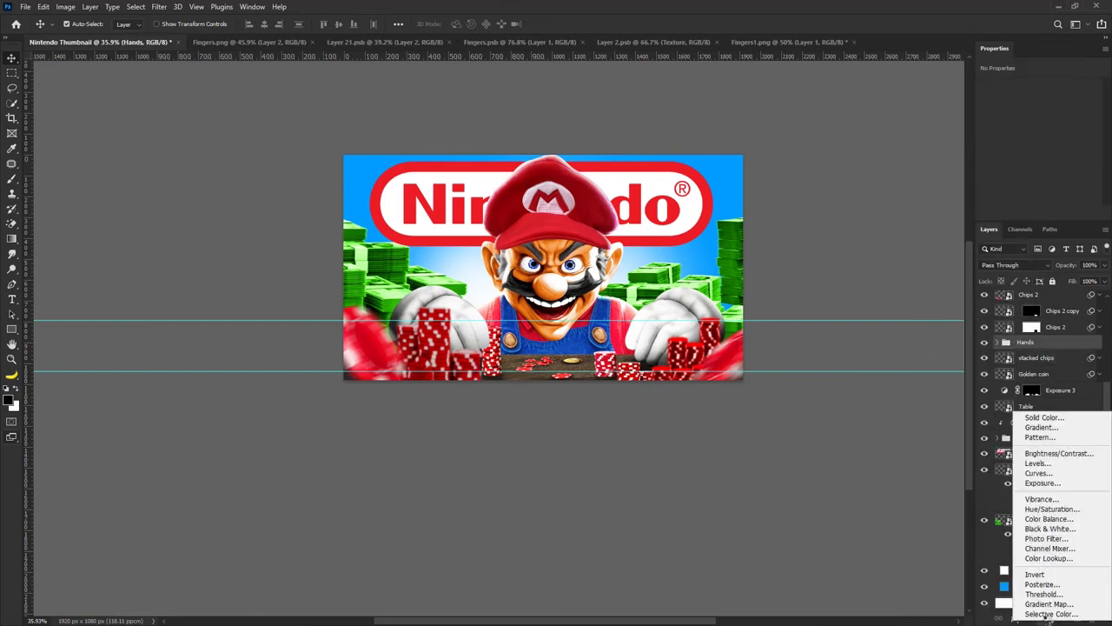
click(1042, 483)
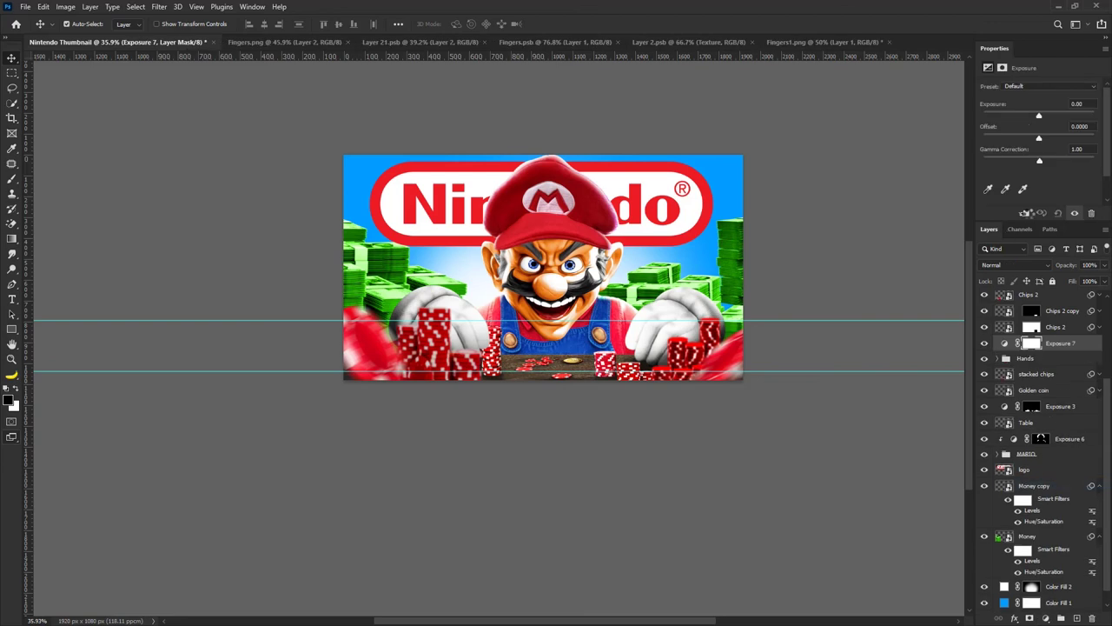
click(1026, 213)
drag(1040, 116, 1064, 115)
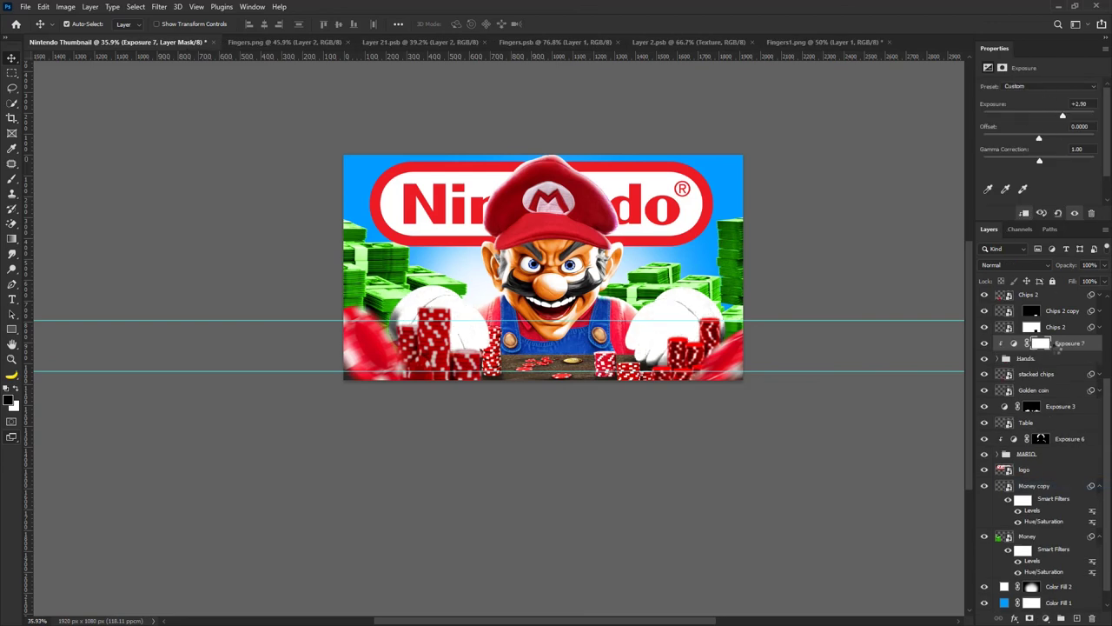
click(1042, 343)
key(ctrl+i)
Paint a white rim highlight along the upper edge of the left glove on the Exposure 7 mask.
scroll(513, 204, up, 5)
key(b)
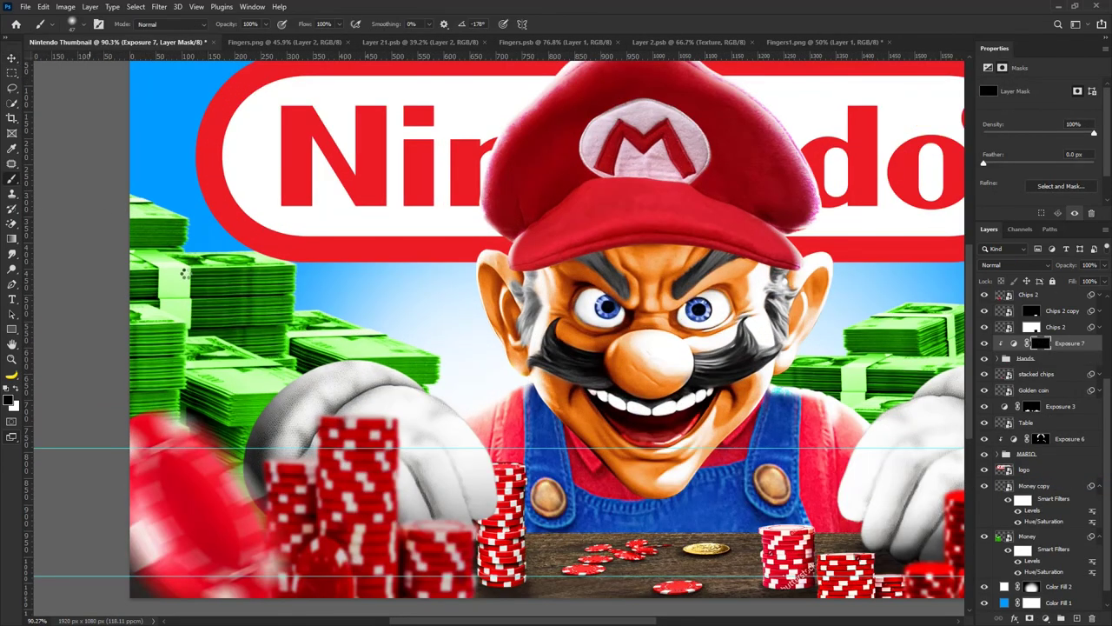
scroll(268, 373, up, 2)
key(x)
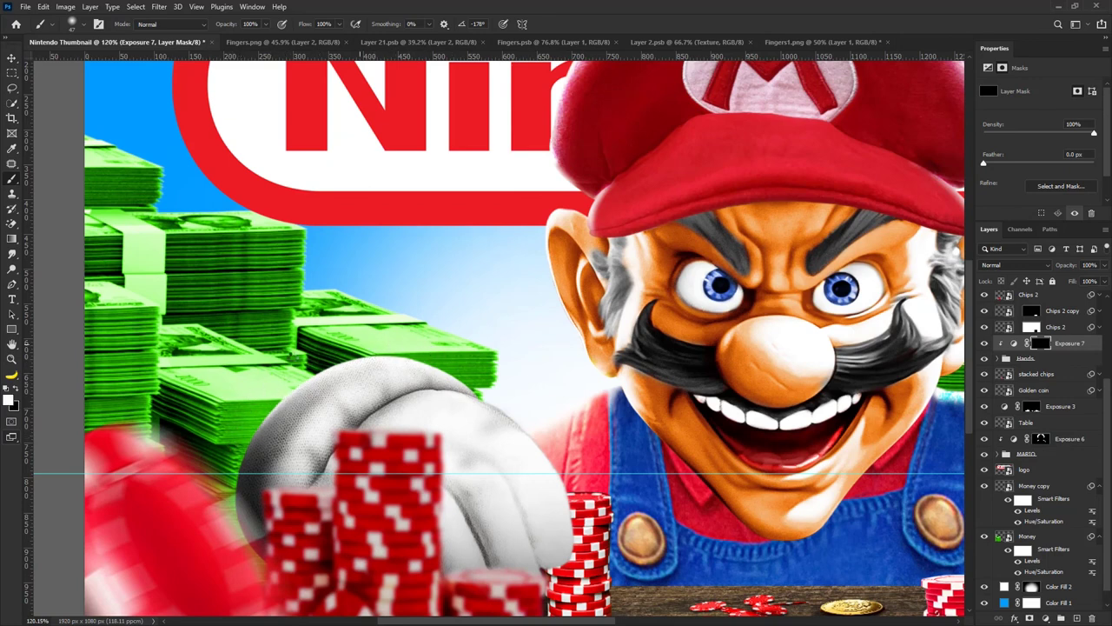
drag(308, 345, 219, 426)
mouse_move(388, 318)
mouse_down()
mouse_move(460, 347)
mouse_move(629, 543)
mouse_up()
Paint a matching rim highlight along the upper edge of the right glove.
scroll(389, 359, down, 4)
scroll(763, 355, up, 5)
mouse_move(656, 366)
mouse_down()
mouse_move(735, 350)
mouse_move(786, 360)
mouse_move(870, 415)
mouse_move(929, 494)
mouse_up()
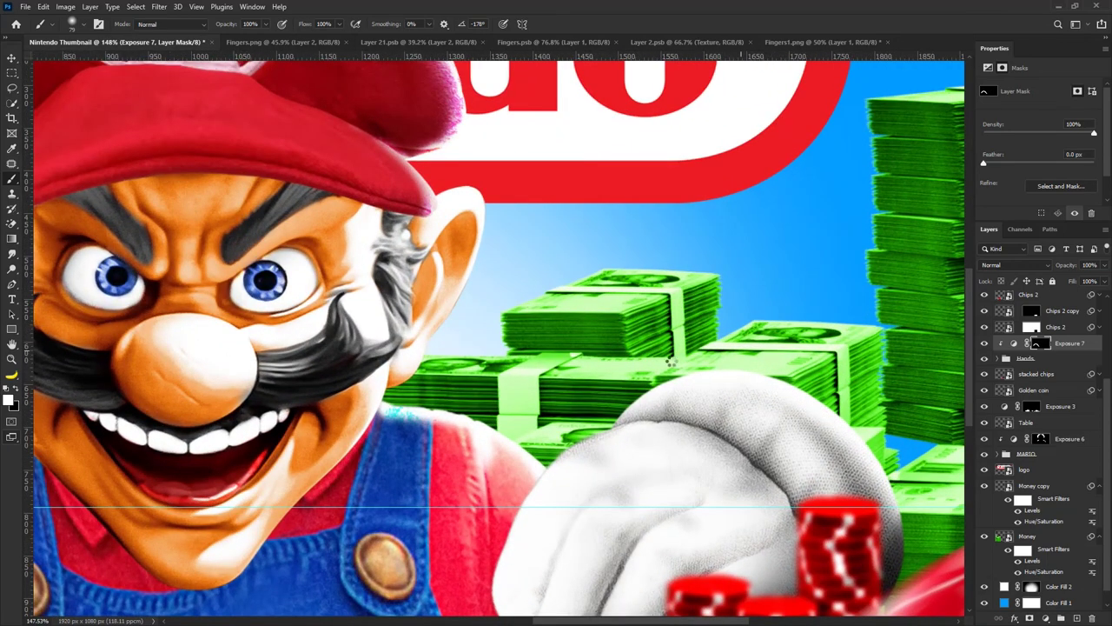
alt+drag(669, 458, 654, 451)
key(ctrl+0)
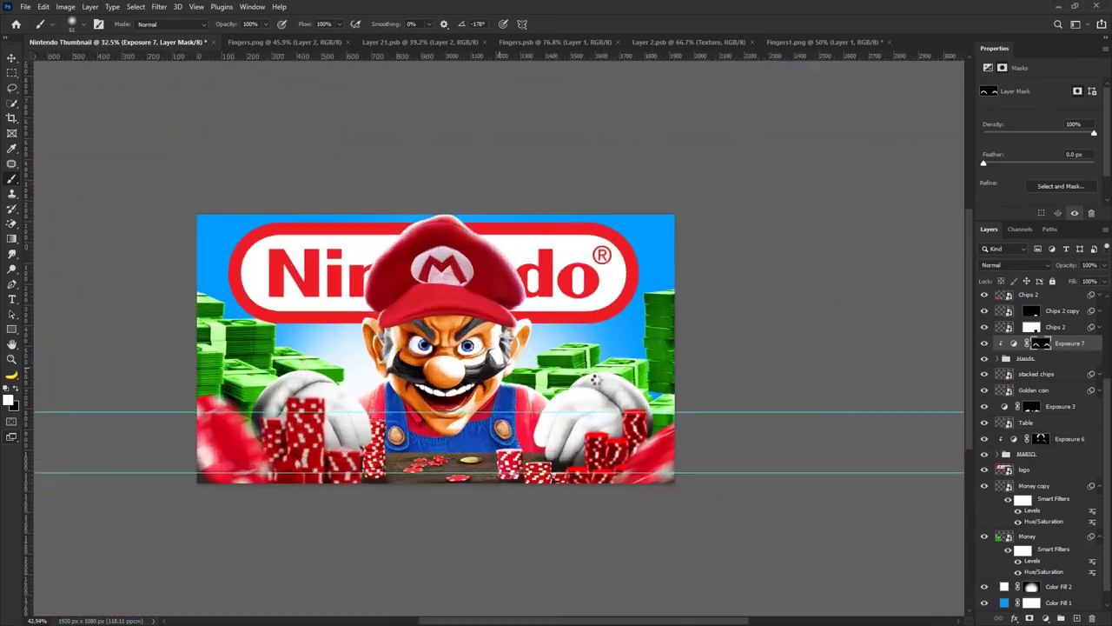
Enlarge the soft brush to 277 px and dab a highlight on the outer edge of the left glove.
scroll(517, 397, down, 3)
scroll(376, 383, up, 6)
alt+drag(355, 350, 417, 350)
click(350, 401)
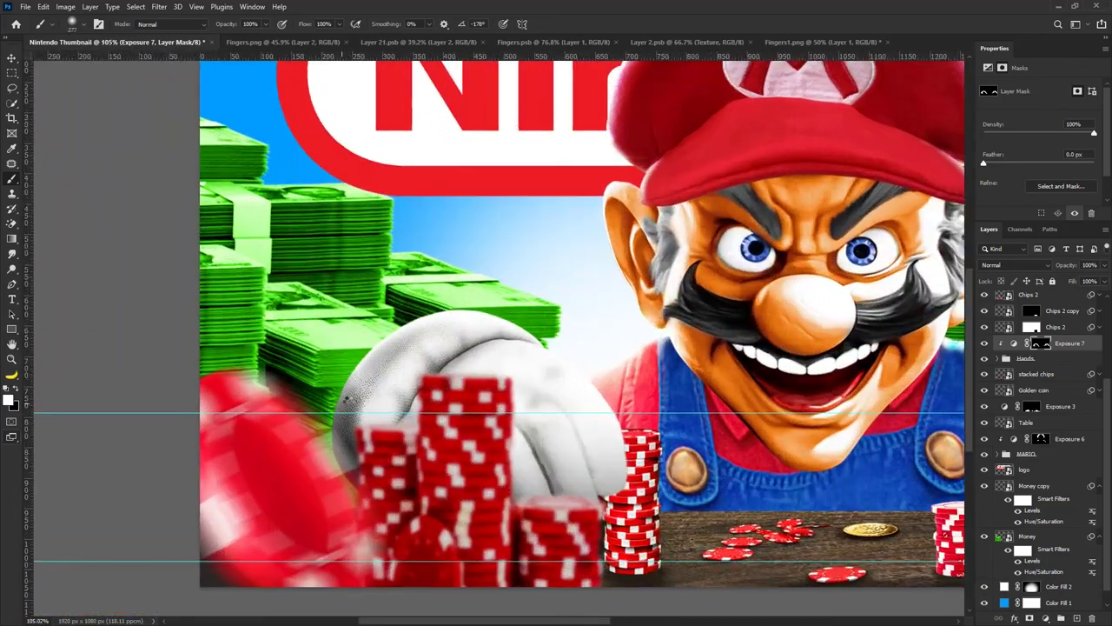
scroll(400, 330, down, 4)
scroll(577, 342, down, 3)
scroll(577, 342, up, 1)
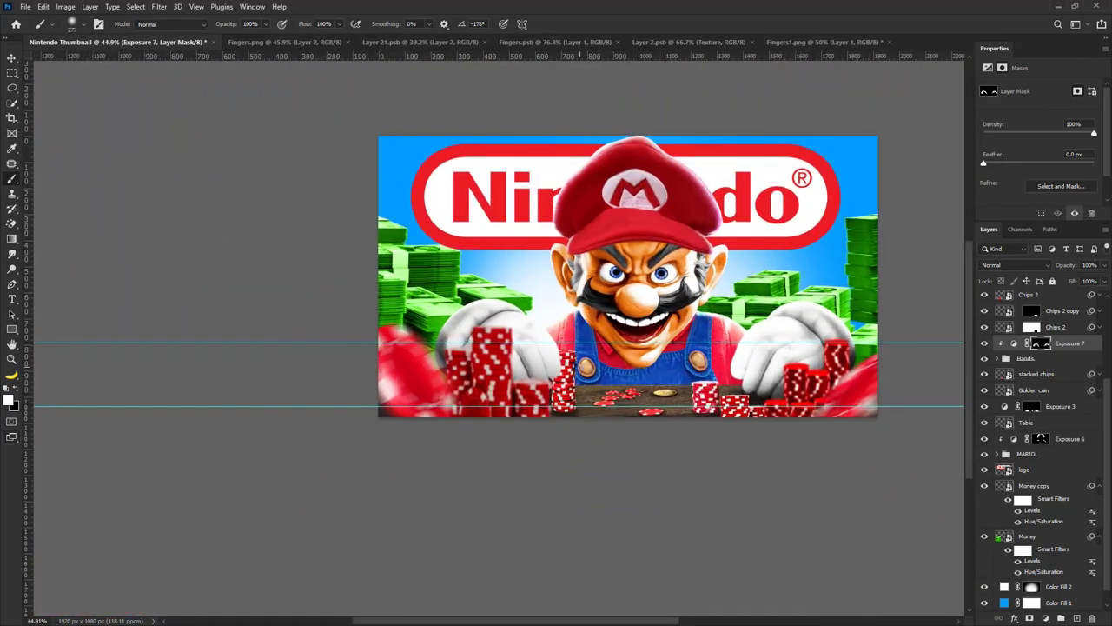
scroll(726, 327, down, 2)
scroll(723, 301, up, 1)
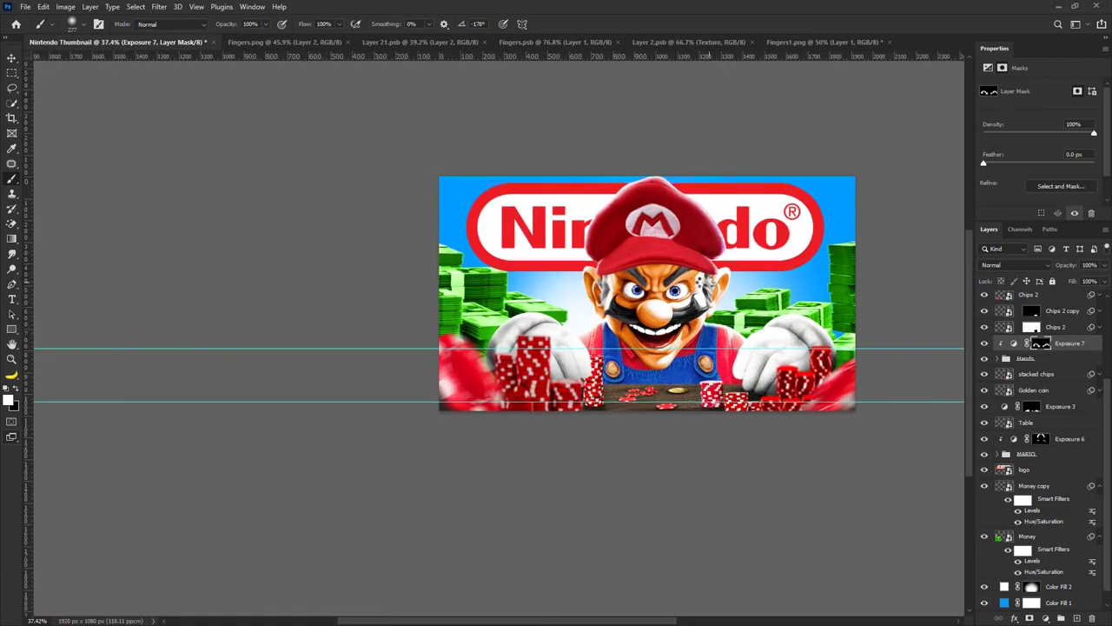
drag(703, 277, 591, 282)
key(v)
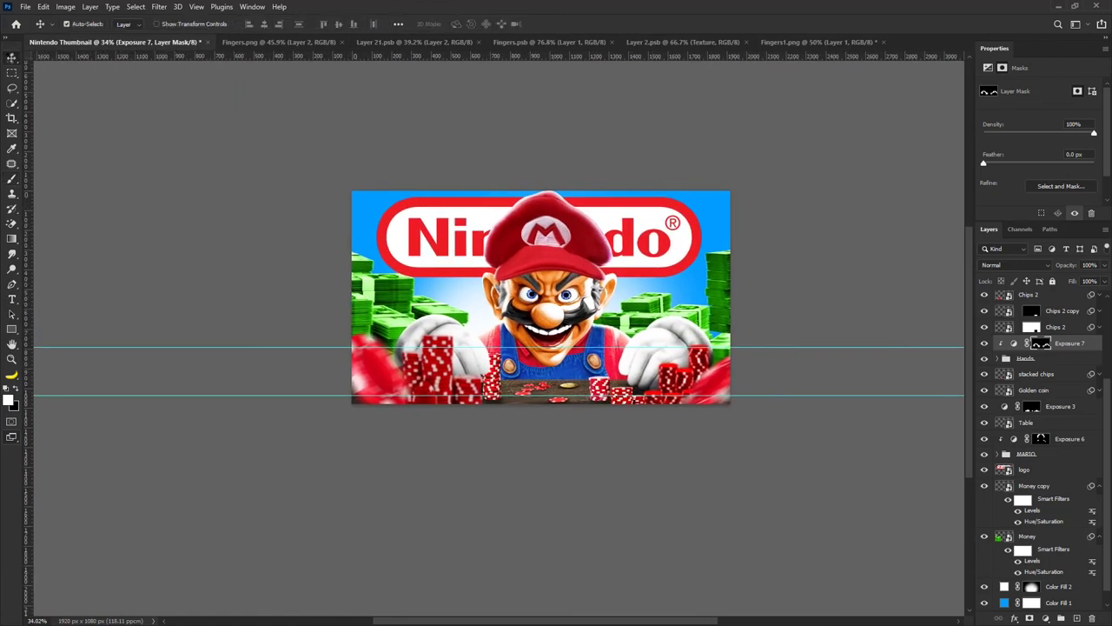
scroll(553, 261, down, 1)
scroll(548, 235, up, 2)
click(546, 224)
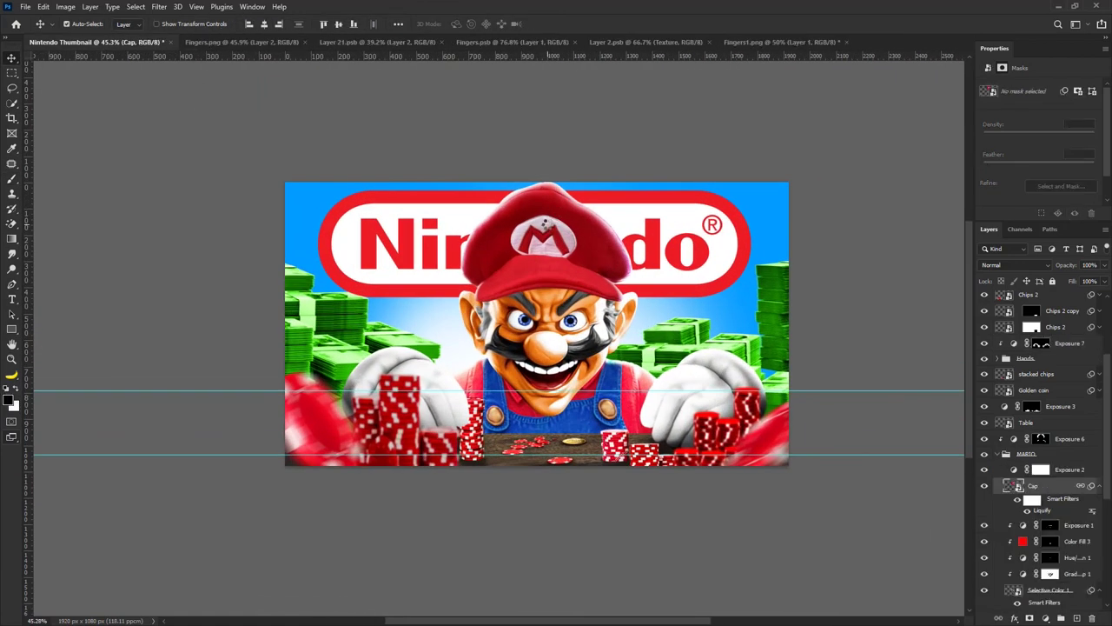
click(997, 454)
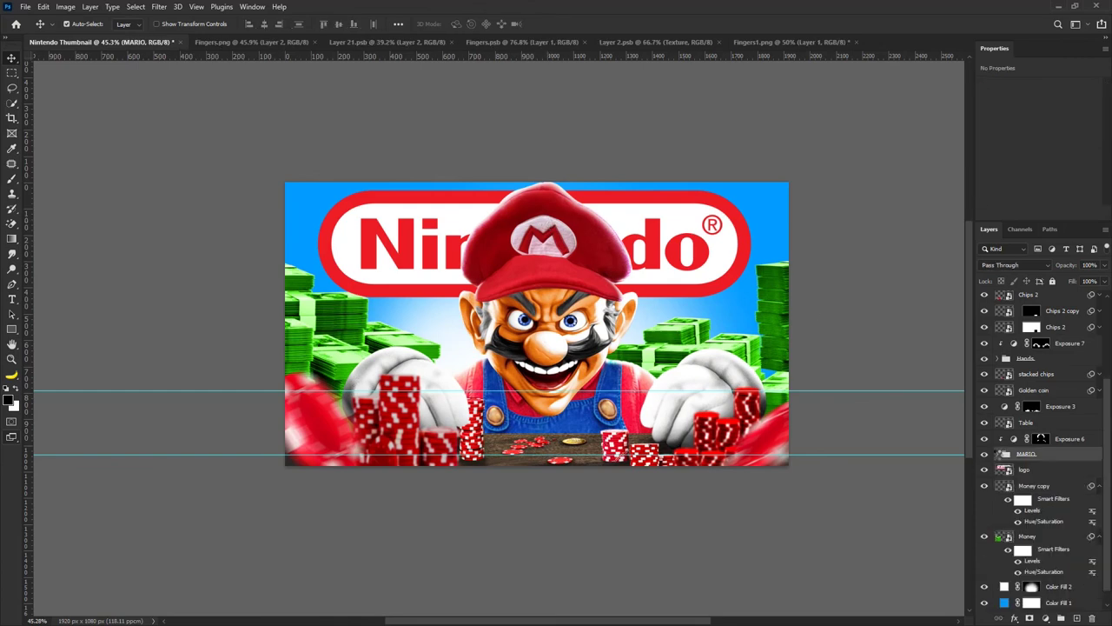
scroll(591, 304, down, 1)
scroll(576, 300, up, 2)
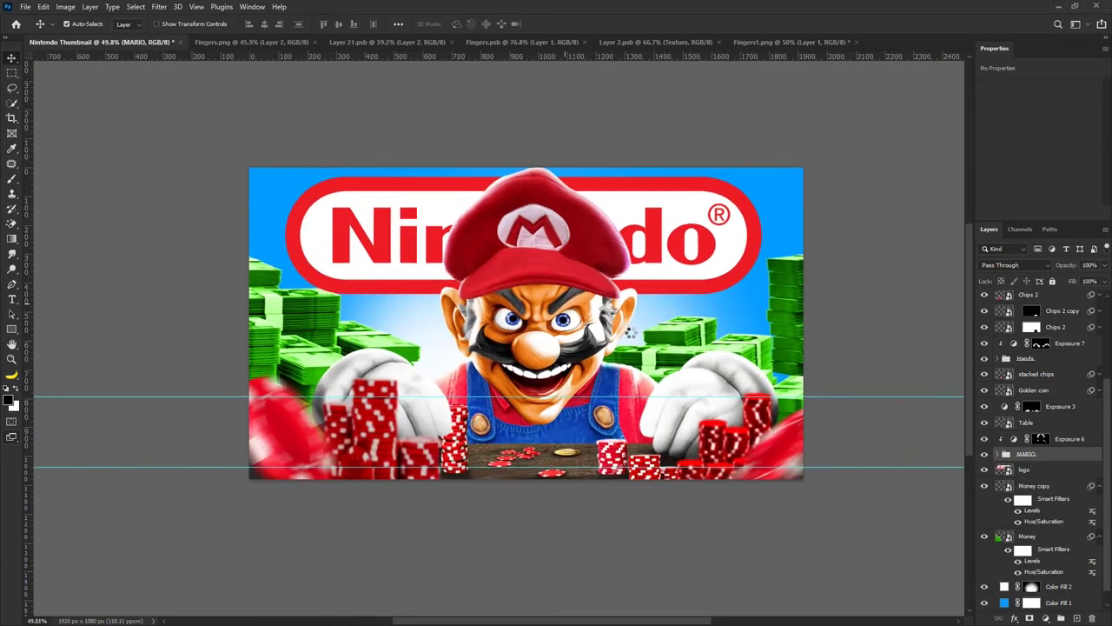
Convert Mario's face layers, from Exposure 1 down to Selective Color 1, into a single smart object.
click(576, 299)
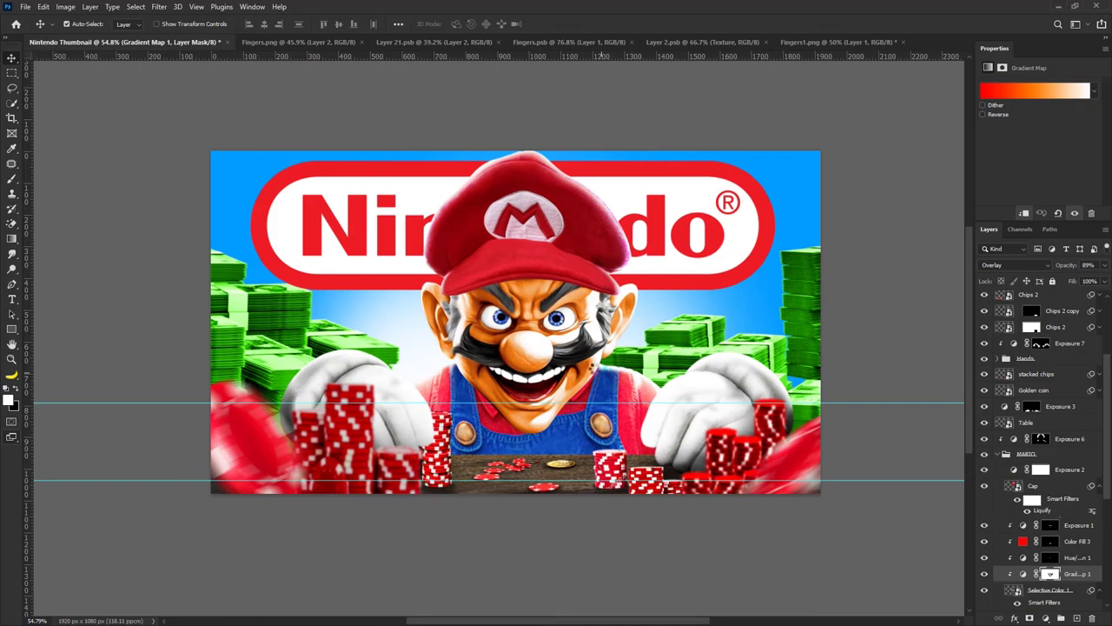
scroll(582, 363, up, 5)
key(b)
scroll(590, 365, up, 1)
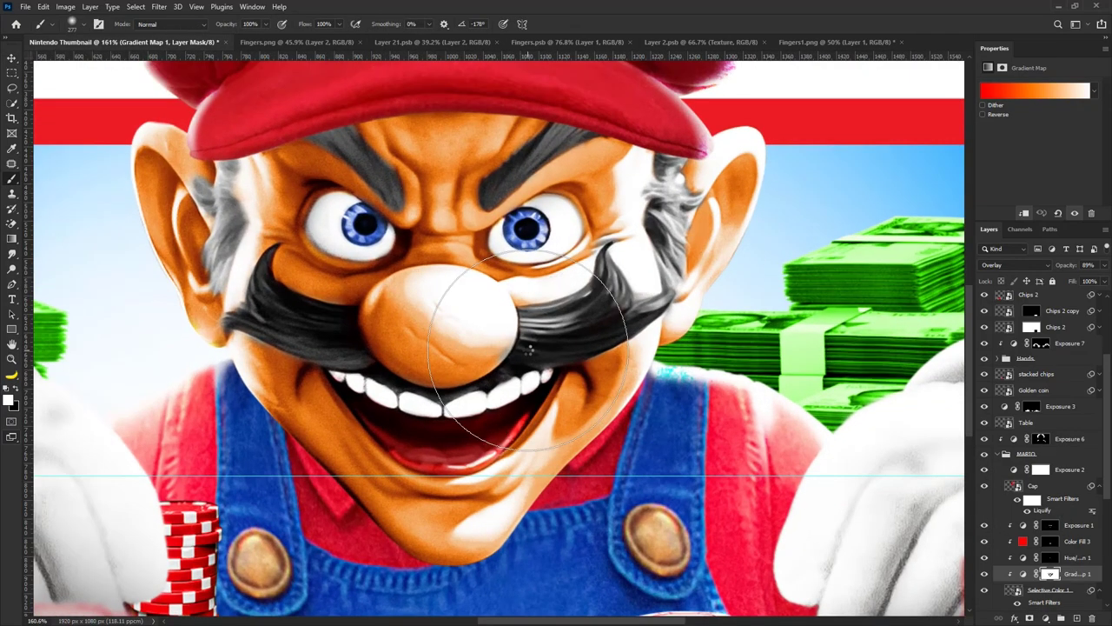
scroll(487, 347, down, 5)
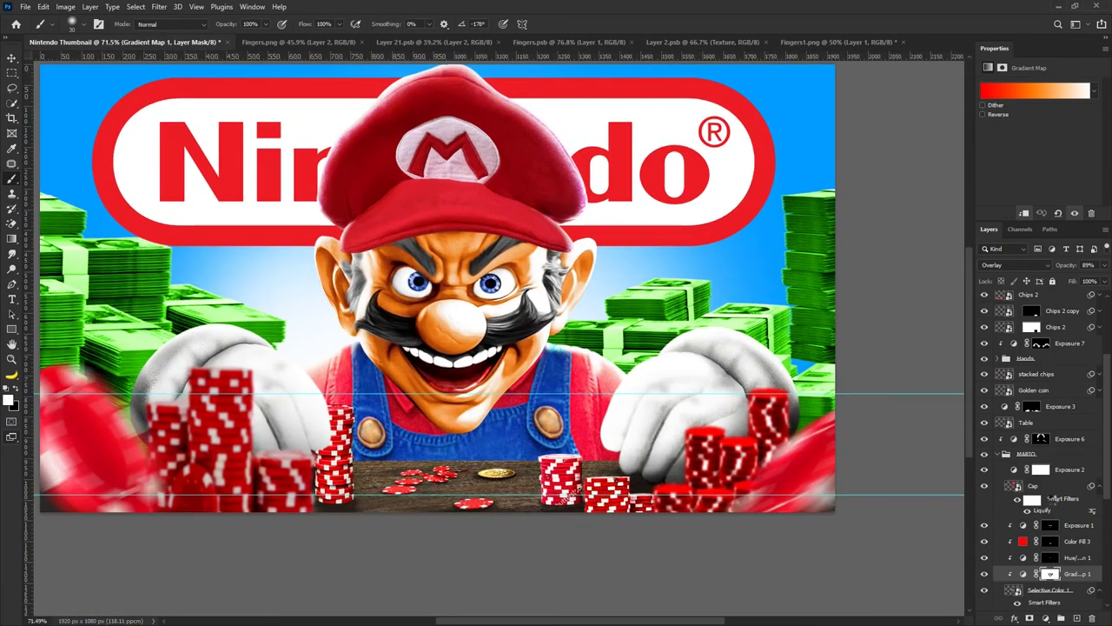
click(1054, 525)
scroll(1055, 525, down, 2)
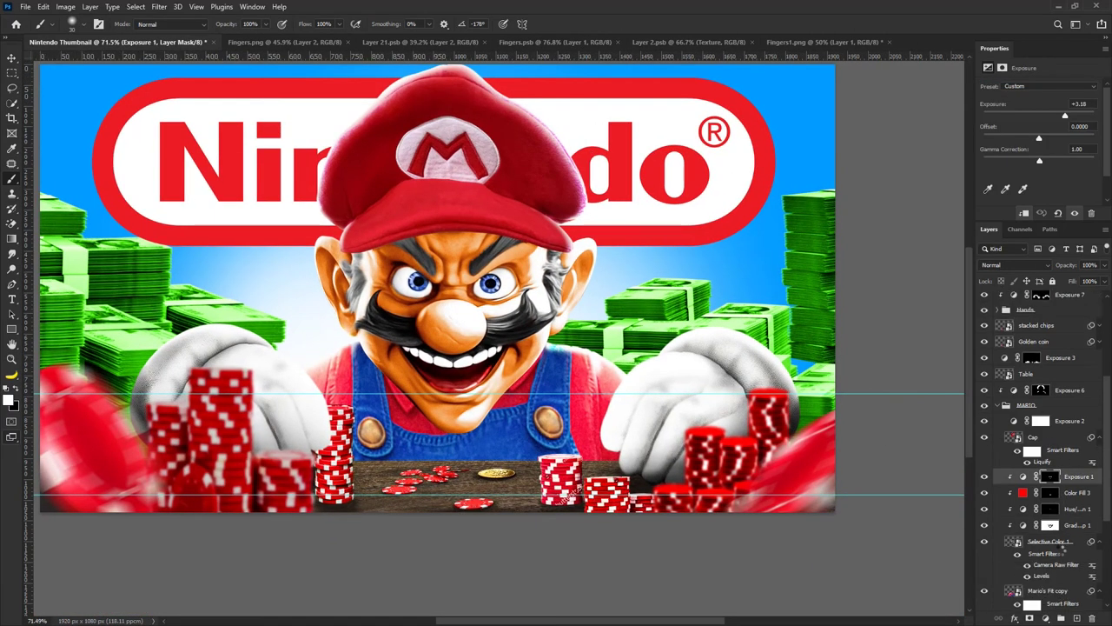
shift+click(1061, 539)
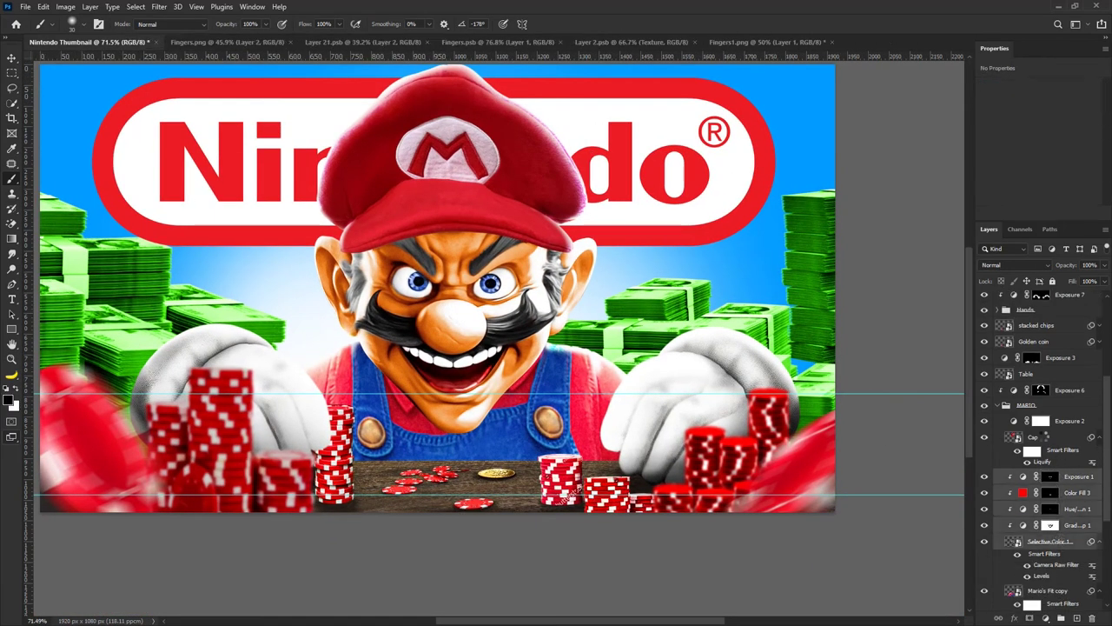
right_click(1060, 539)
click(990, 295)
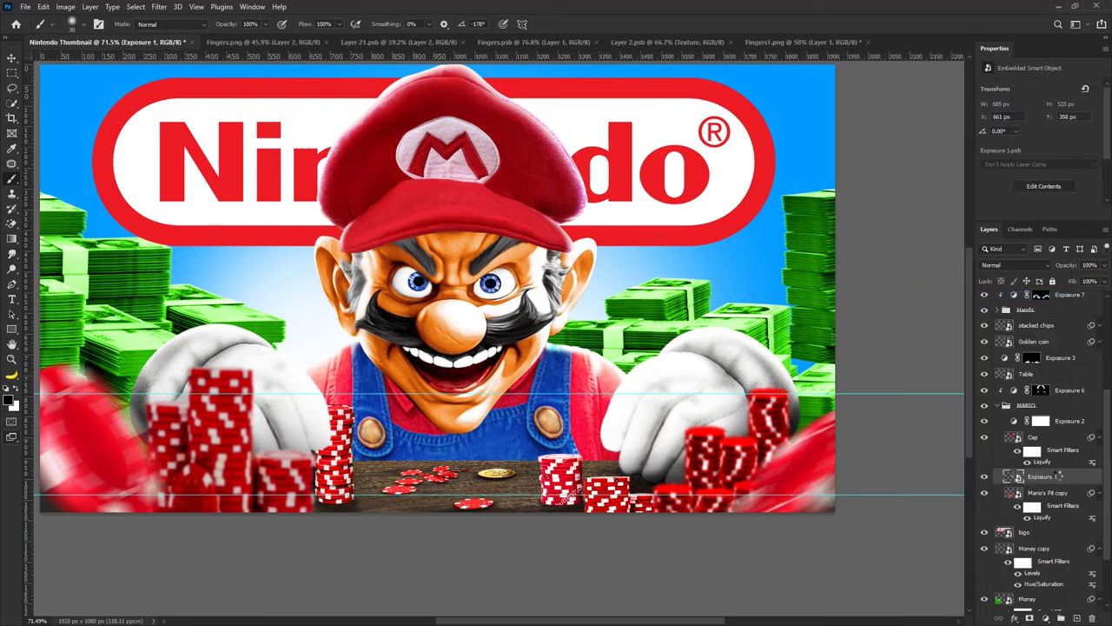
Try a Camera Raw color mix on the face: saturation reds +73, oranges +18, yellows -99, blues +12; hue reds -56, oranges +12.
click(165, 7)
click(162, 7)
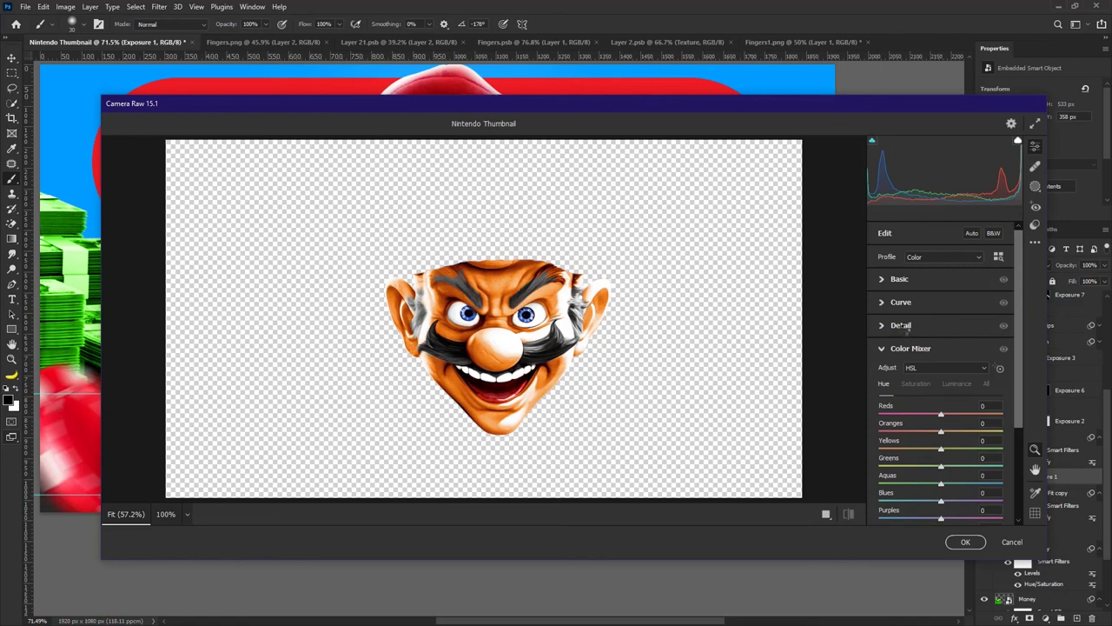
click(916, 386)
click(884, 384)
drag(941, 432, 987, 414)
click(917, 384)
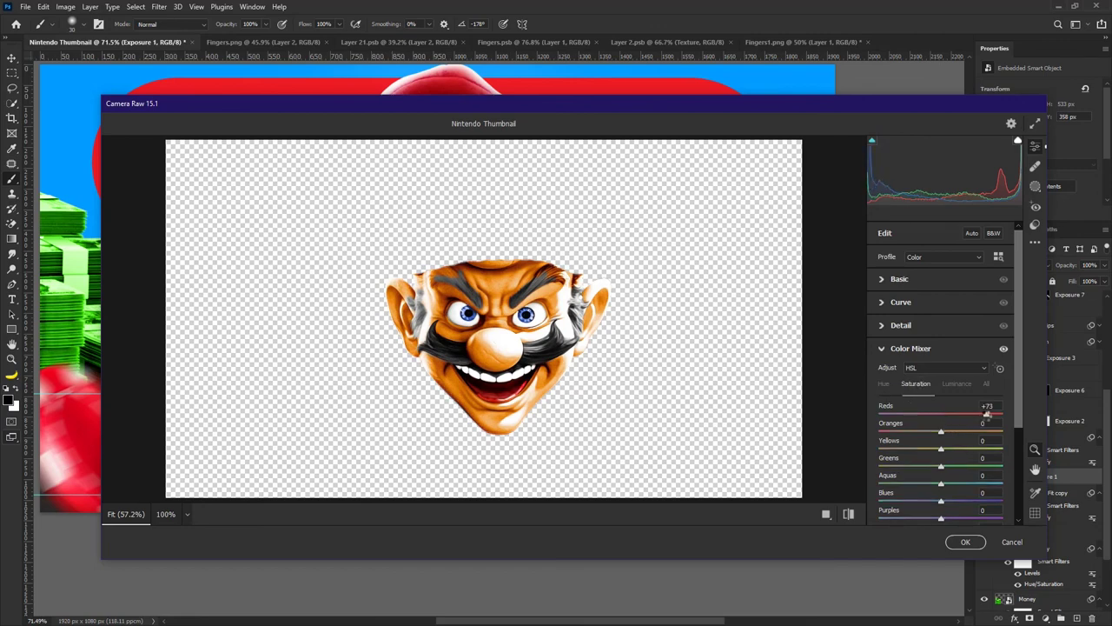
drag(943, 501, 949, 502)
drag(941, 432, 884, 450)
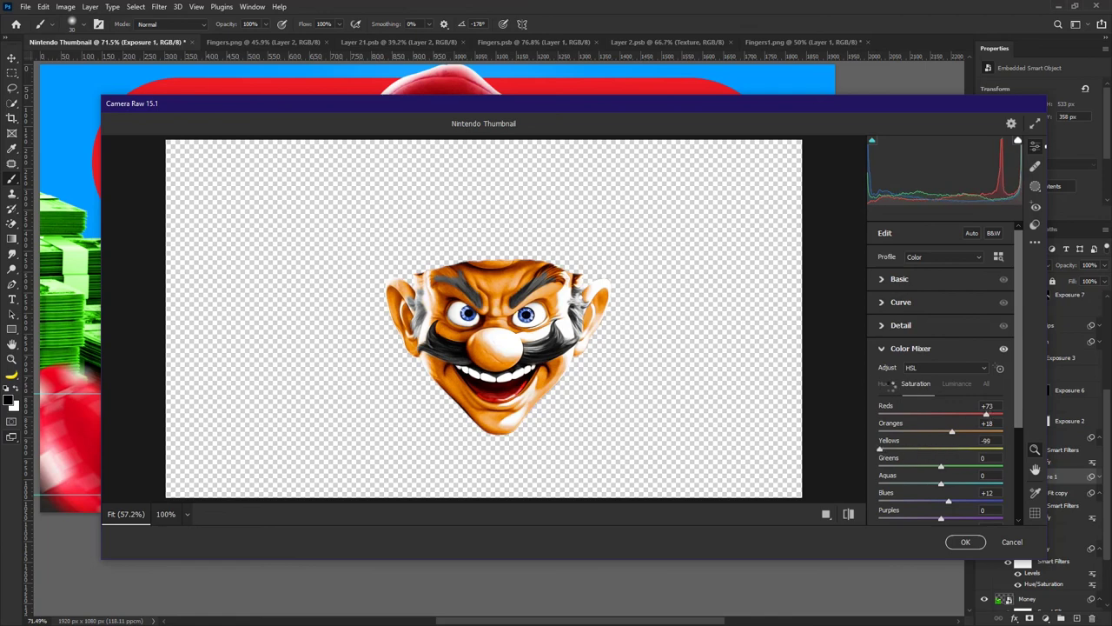
click(885, 385)
mouse_move(941, 415)
mouse_down()
mouse_move(908, 415)
mouse_move(949, 432)
mouse_up()
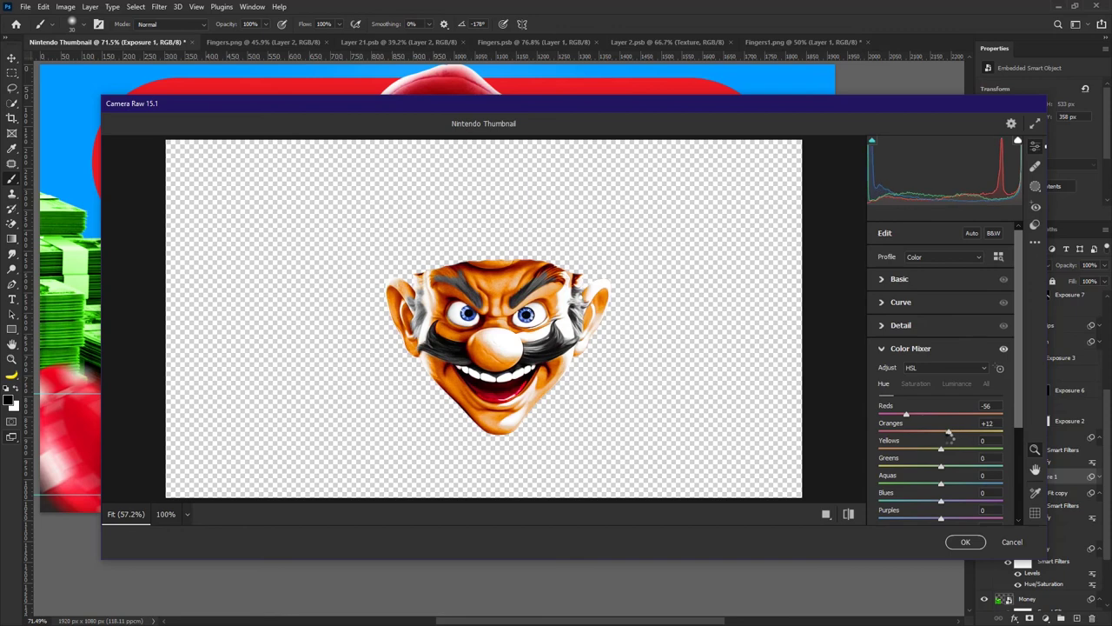
Try Basic adjustments on the face: exposure +0.45, contrast -19, highlights +7, shadows +18 and clarity +57.
click(913, 279)
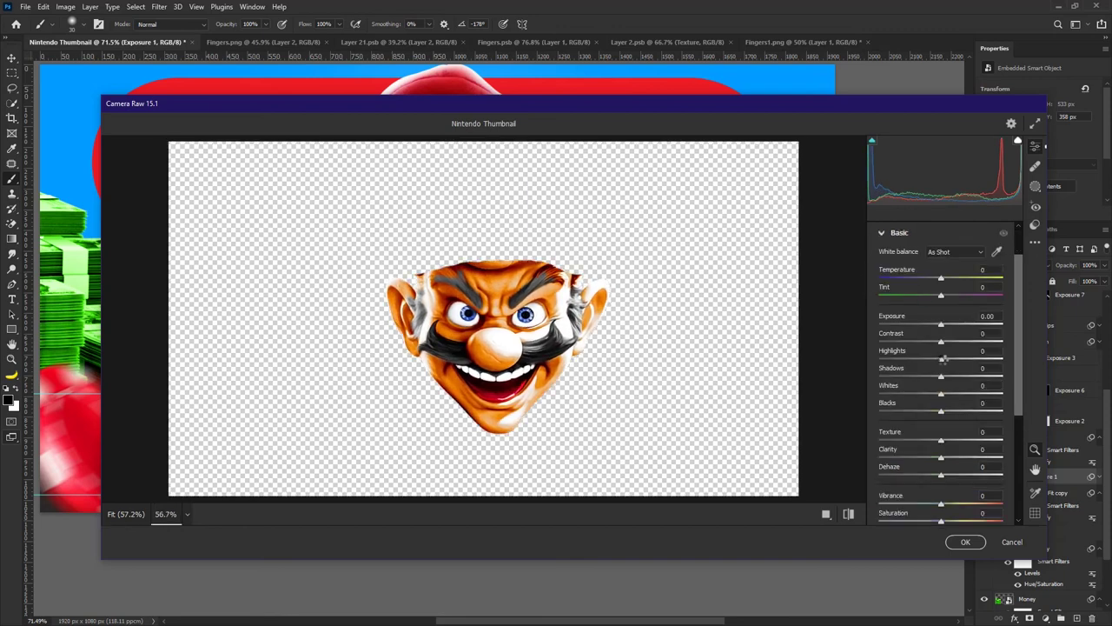
drag(945, 357, 953, 379)
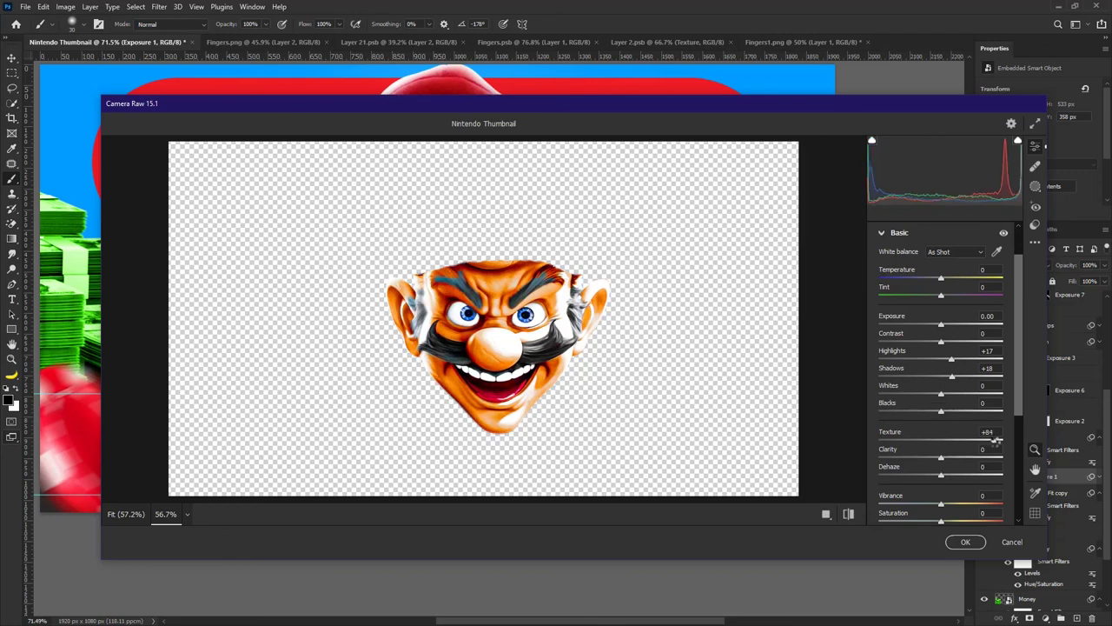
drag(941, 455, 976, 456)
drag(952, 358, 859, 358)
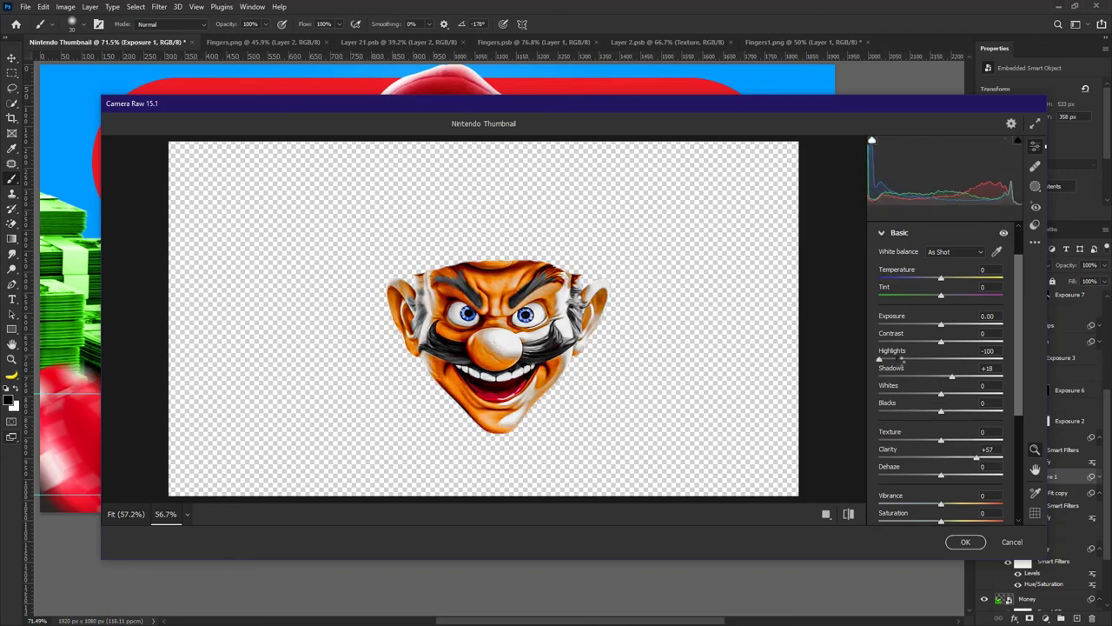
key(ctrl+z)
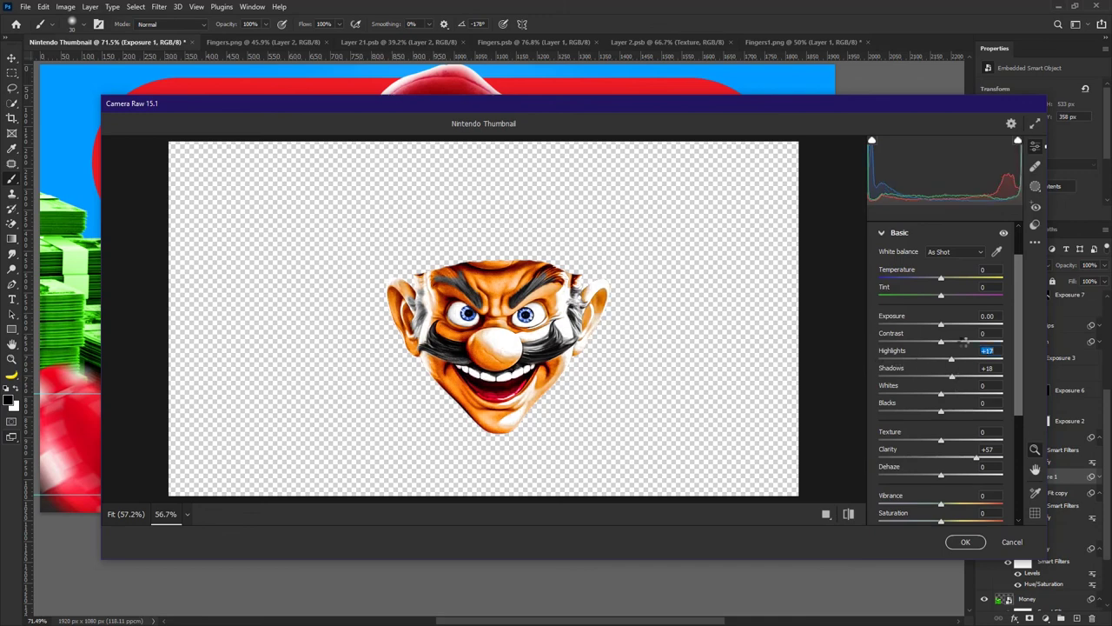
drag(942, 323, 970, 341)
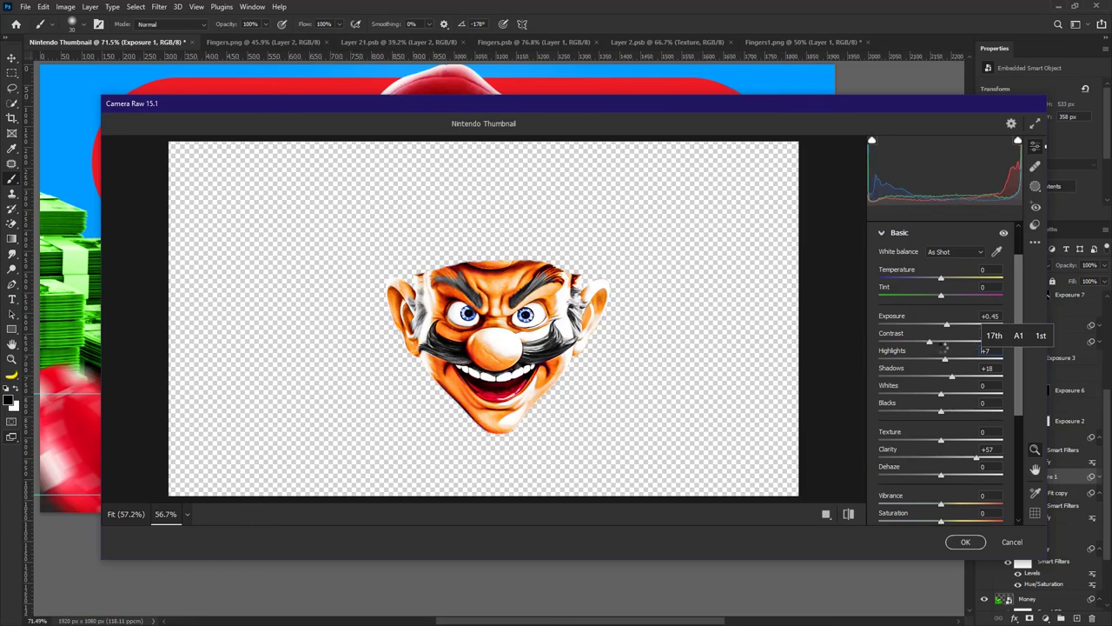
scroll(612, 347, down, 2)
scroll(565, 336, up, 1)
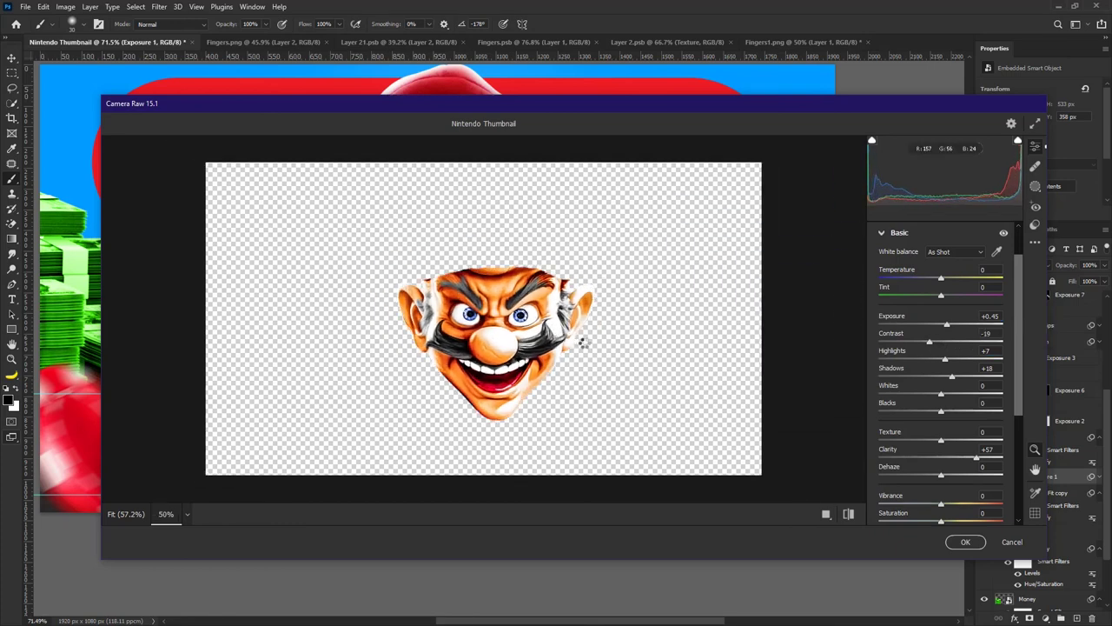
Undo the latest exposure, contrast, highlights and clarity changes on the face.
key(ctrl+z)
key(ctrl+z)
key(ctrl+z)
key(ctrl+z)
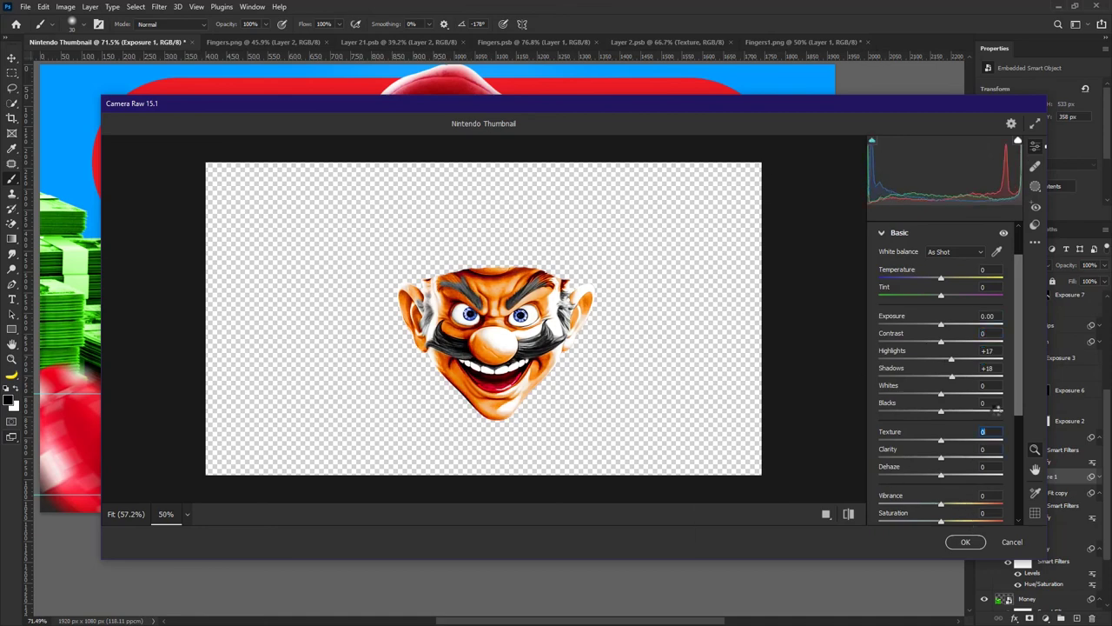
Try sharpening the face at 121, and discard all the Camera Raw edits.
drag(1020, 405, 1024, 495)
click(887, 400)
drag(879, 352, 954, 359)
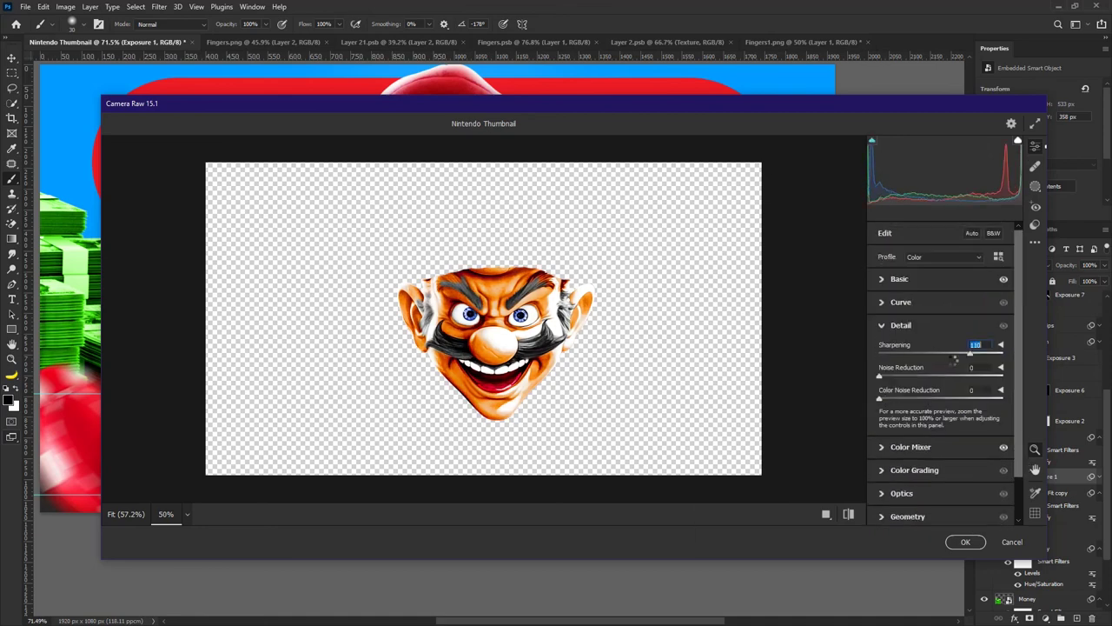
scroll(741, 300, up, 1)
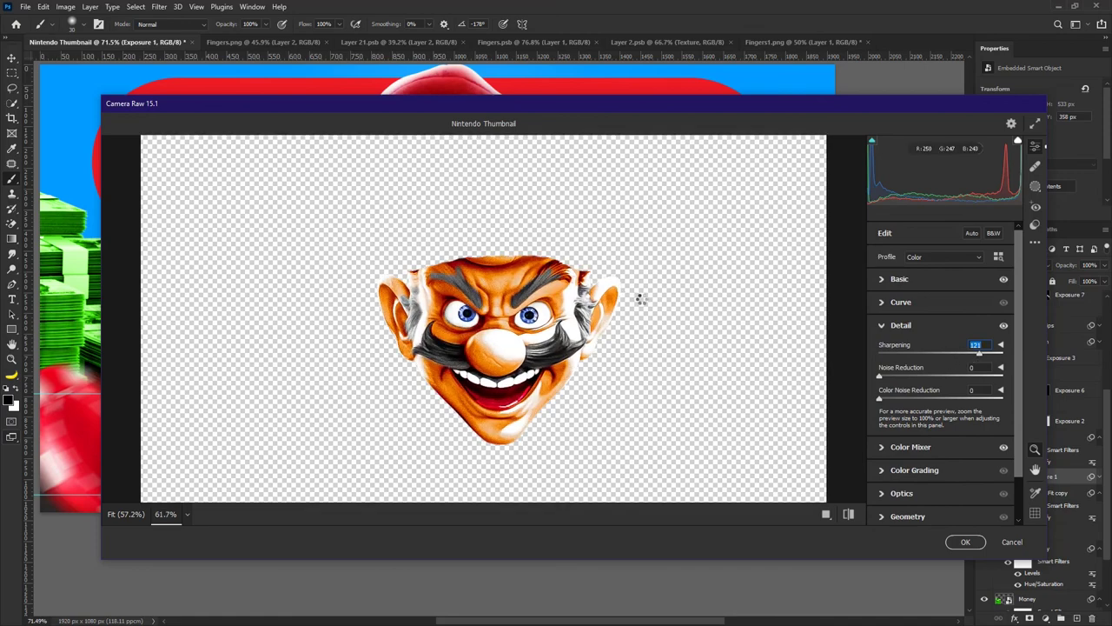
scroll(640, 298, up, 1)
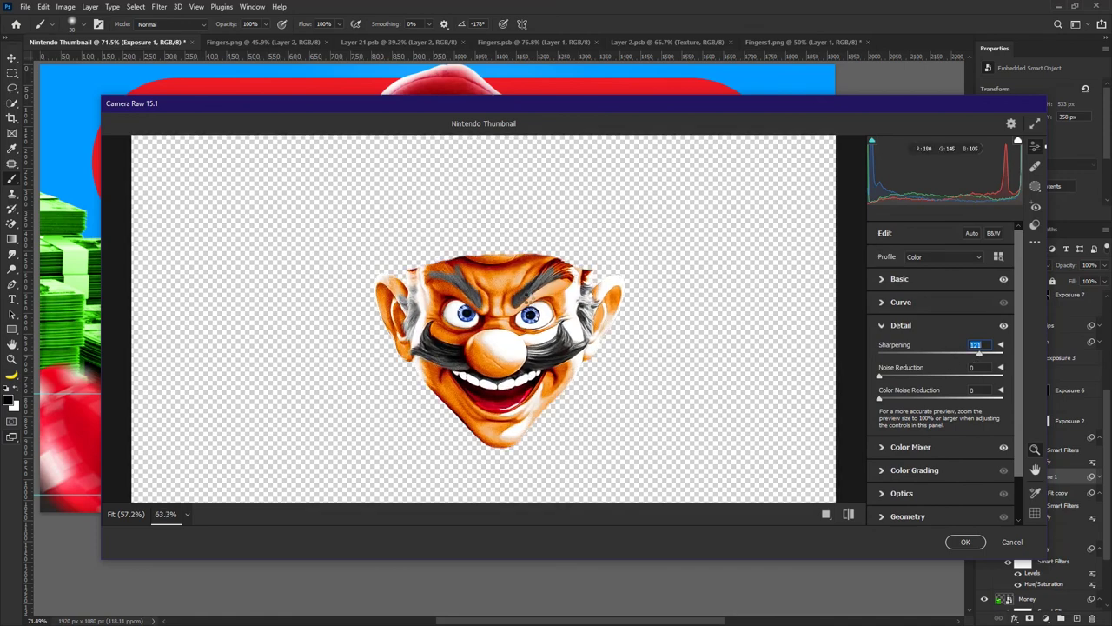
scroll(483, 358, down, 1)
click(1012, 541)
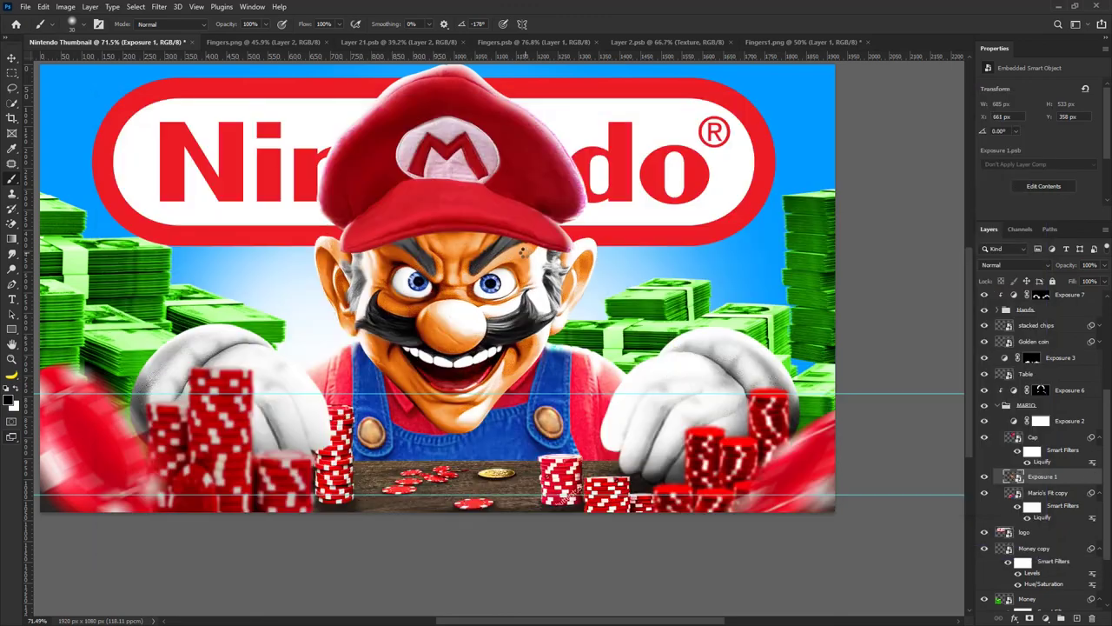
Reopen the Camera Raw filter on the face smart object and increase its sharpening in the Detail settings.
click(162, 8)
click(178, 18)
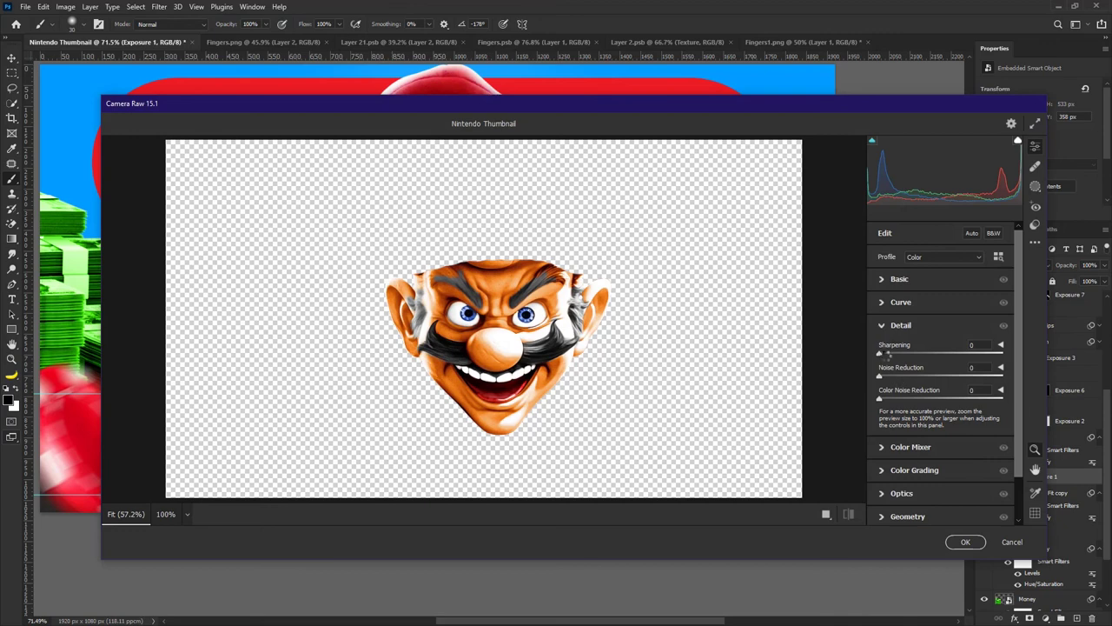
drag(881, 353, 961, 354)
drag(976, 392, 1009, 398)
Boost the face's reds saturation, set the aquas hue to +11 in the Color Mixer, and apply the filter.
click(911, 448)
click(916, 315)
drag(941, 346, 1013, 349)
mouse_move(941, 432)
mouse_down()
mouse_move(962, 432)
mouse_move(948, 416)
mouse_up()
click(884, 316)
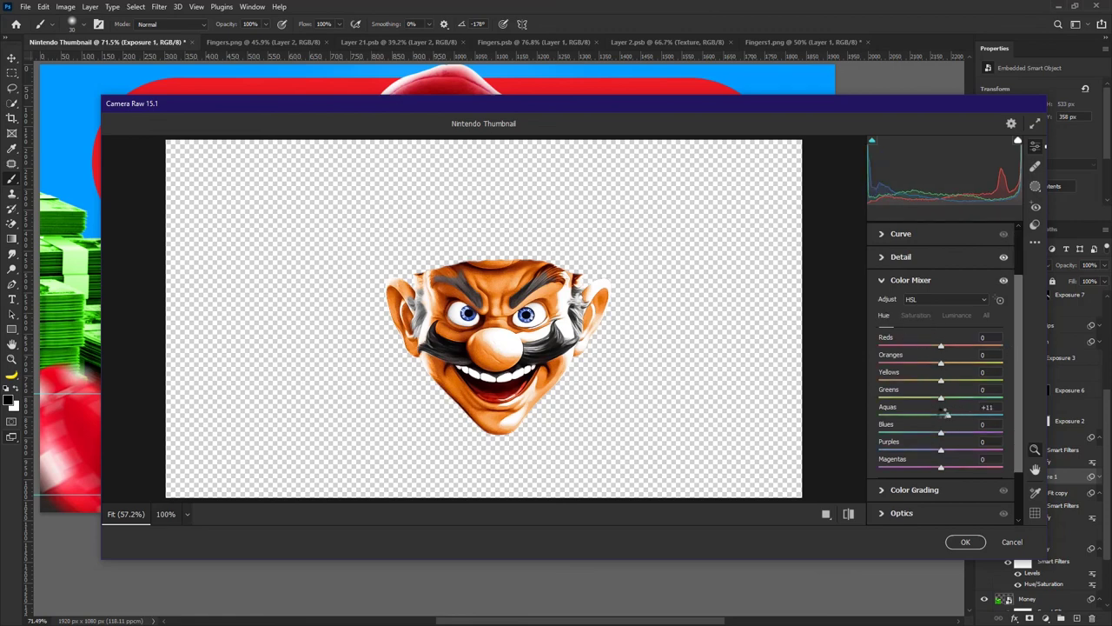
click(952, 538)
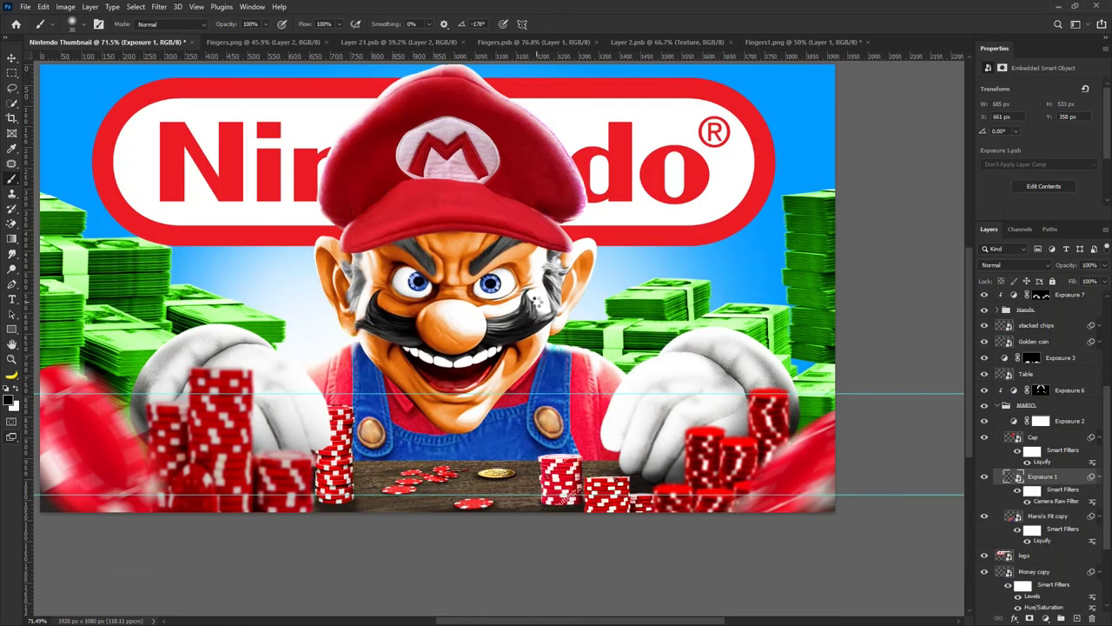
Stamp all visible layers into a new layer above the topmost Flying chips layer and convert it to a smart object.
scroll(531, 277, down, 5)
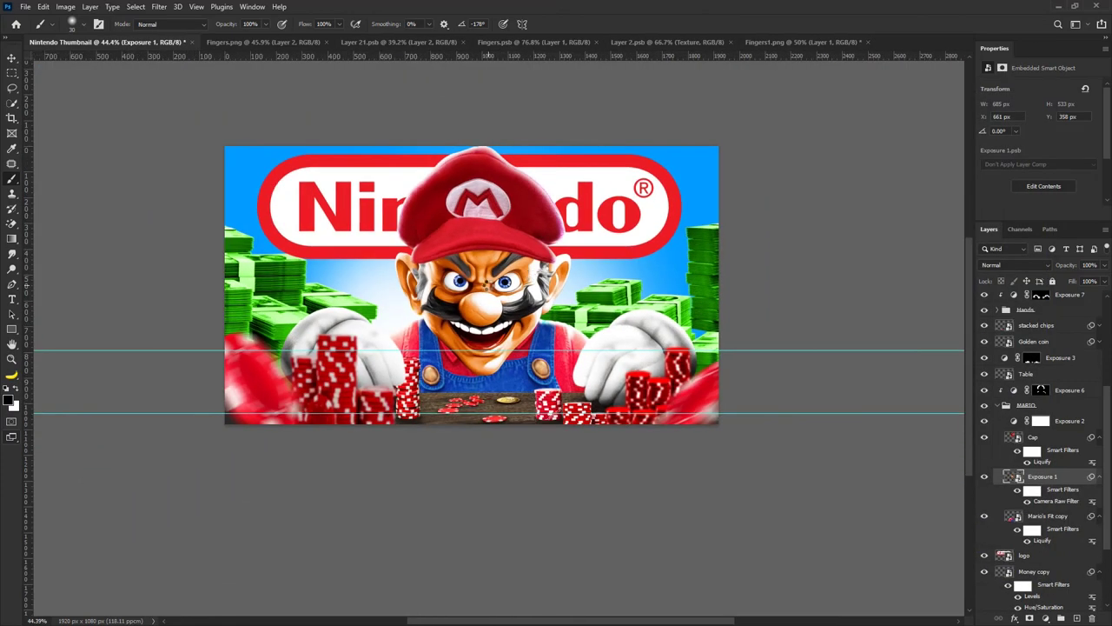
scroll(492, 259, down, 1)
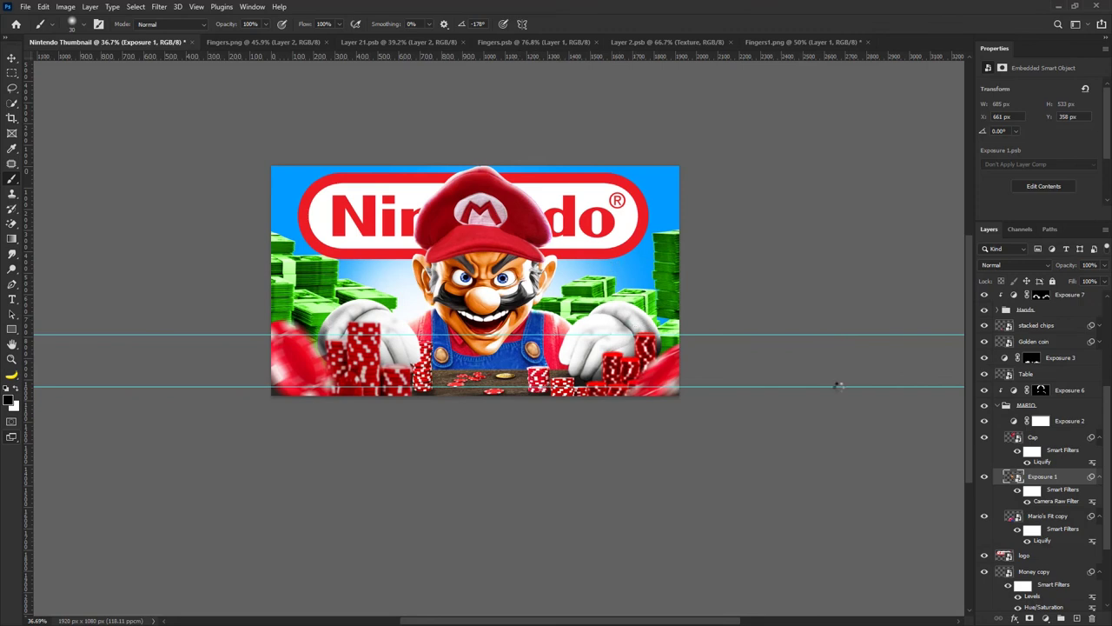
scroll(624, 453, down, 1)
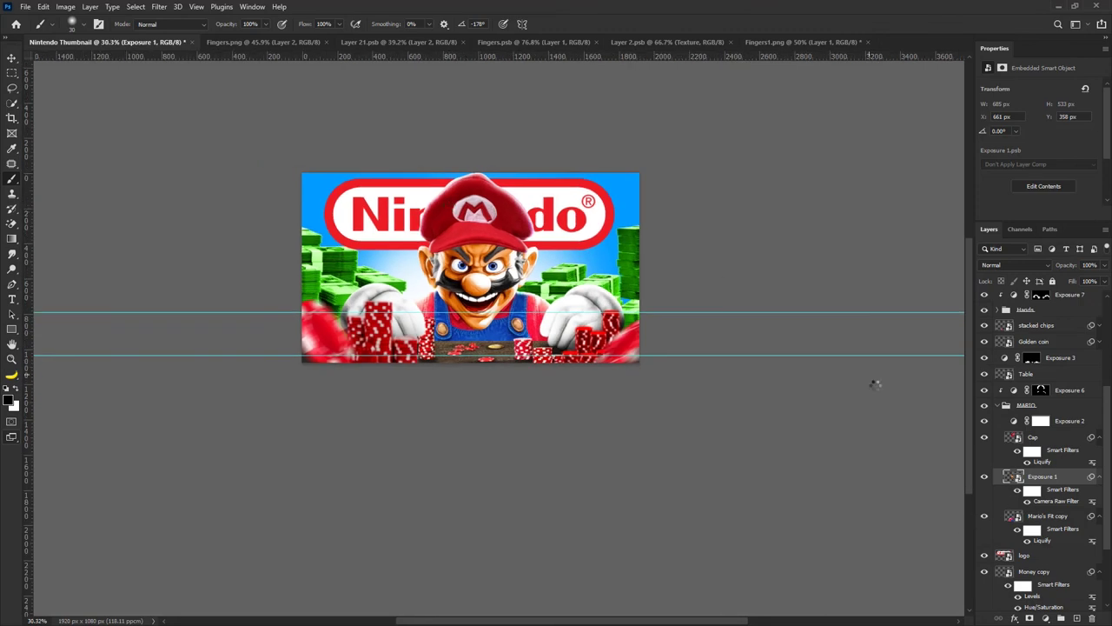
click(12, 58)
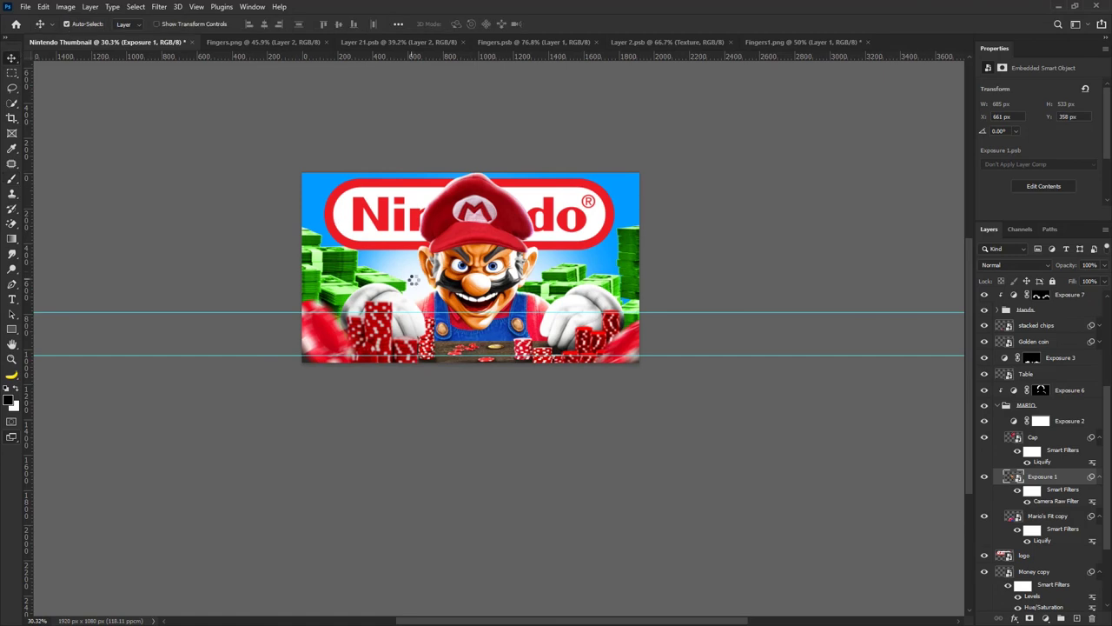
click(415, 280)
scroll(1062, 409, up, 5)
click(1057, 299)
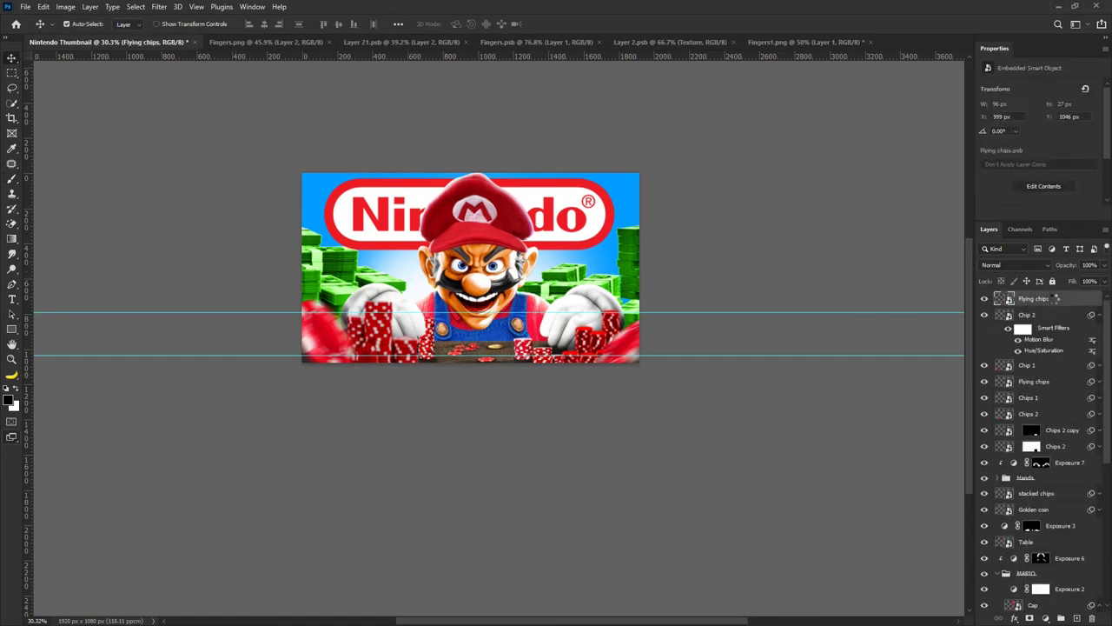
key(ctrl+alt+shift+e)
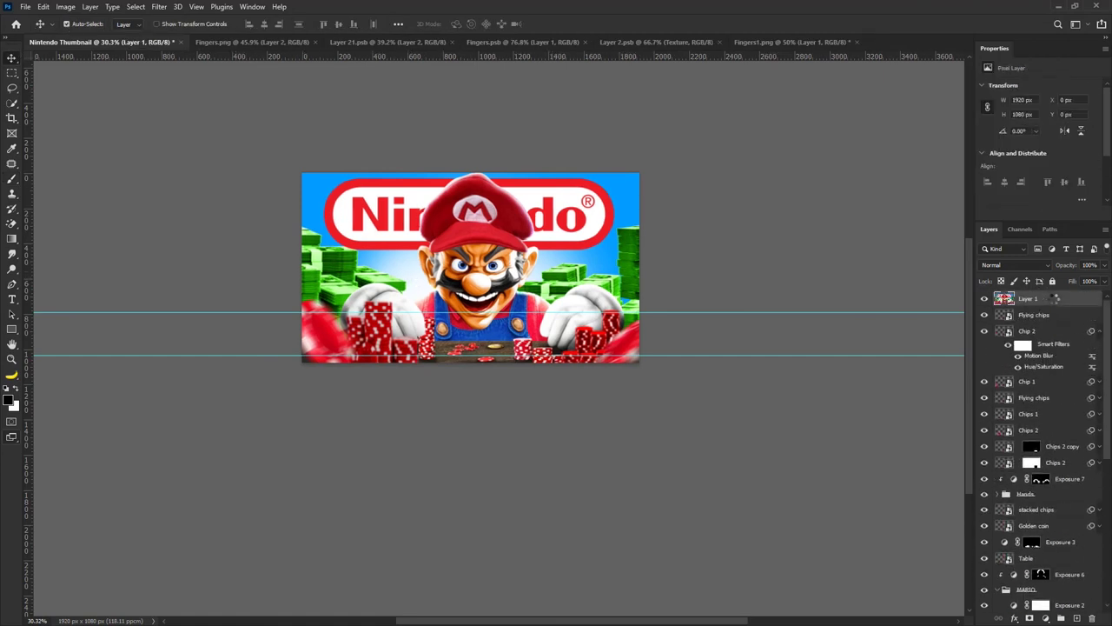
right_click(1051, 297)
click(956, 295)
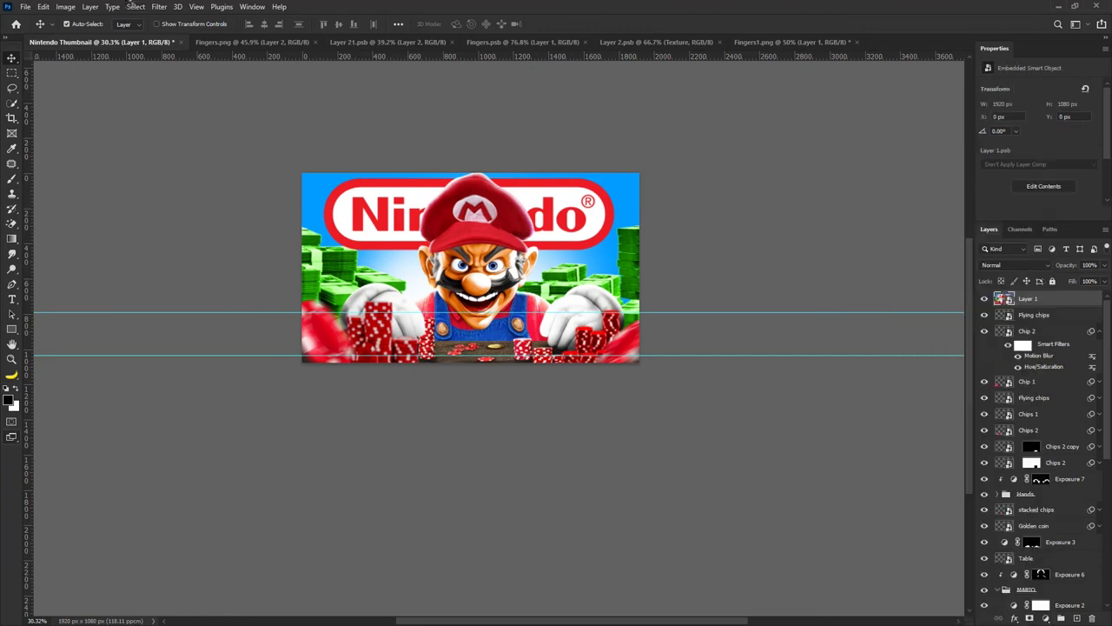
Start a Camera Raw filter on the merged Layer 1 with texture +27 and clarity -19.
click(132, 6)
click(165, 19)
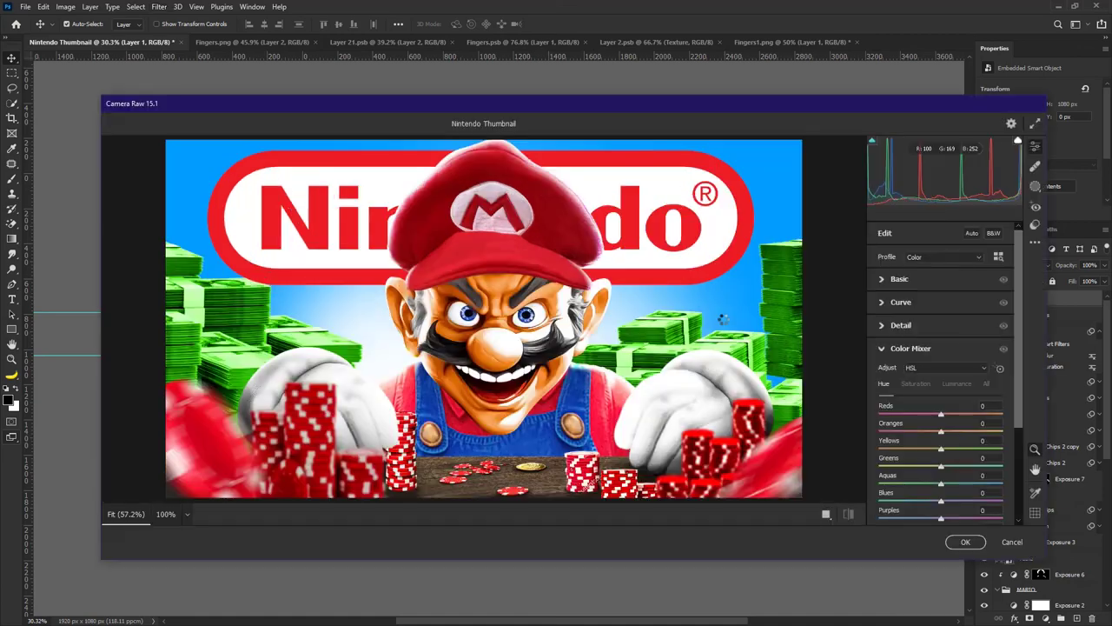
click(888, 279)
drag(954, 440, 930, 459)
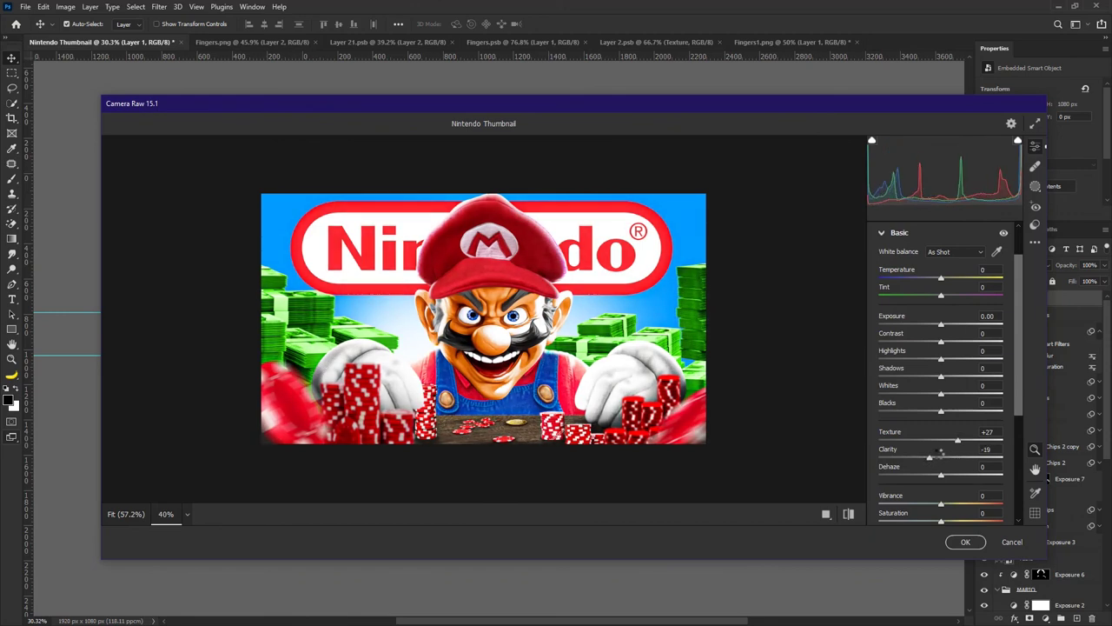
Set exposure +0.05, contrast +32, highlights +24, shadows +39, whites +36, blacks -66, texture +44 and vibrance +16 for the whole image.
drag(941, 325, 957, 359)
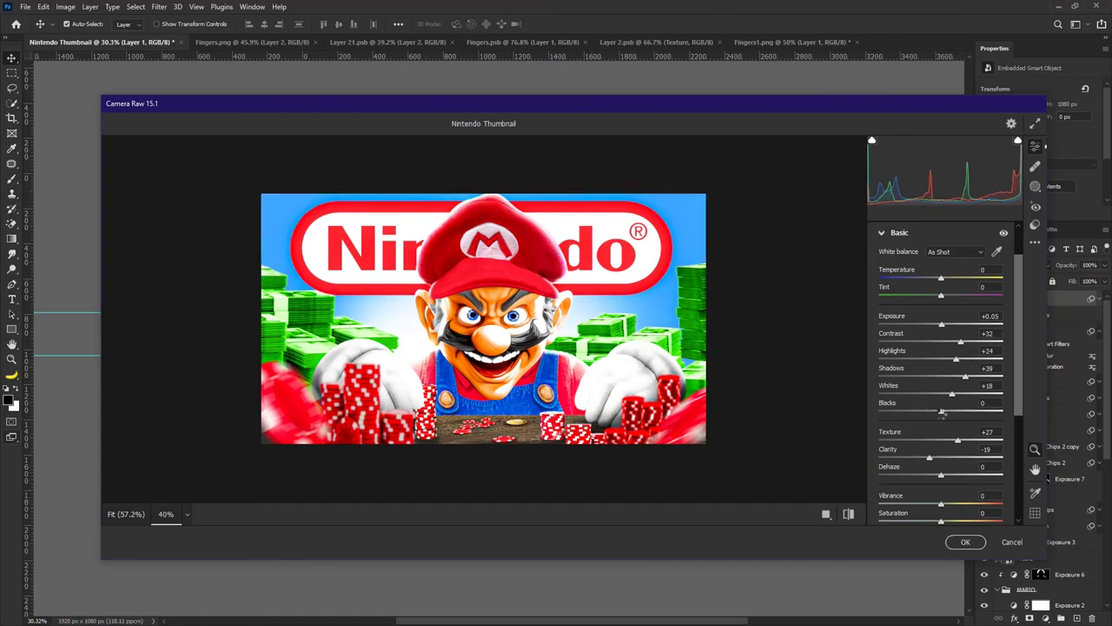
mouse_move(941, 410)
mouse_down()
mouse_move(960, 408)
mouse_move(901, 409)
mouse_move(957, 394)
mouse_up()
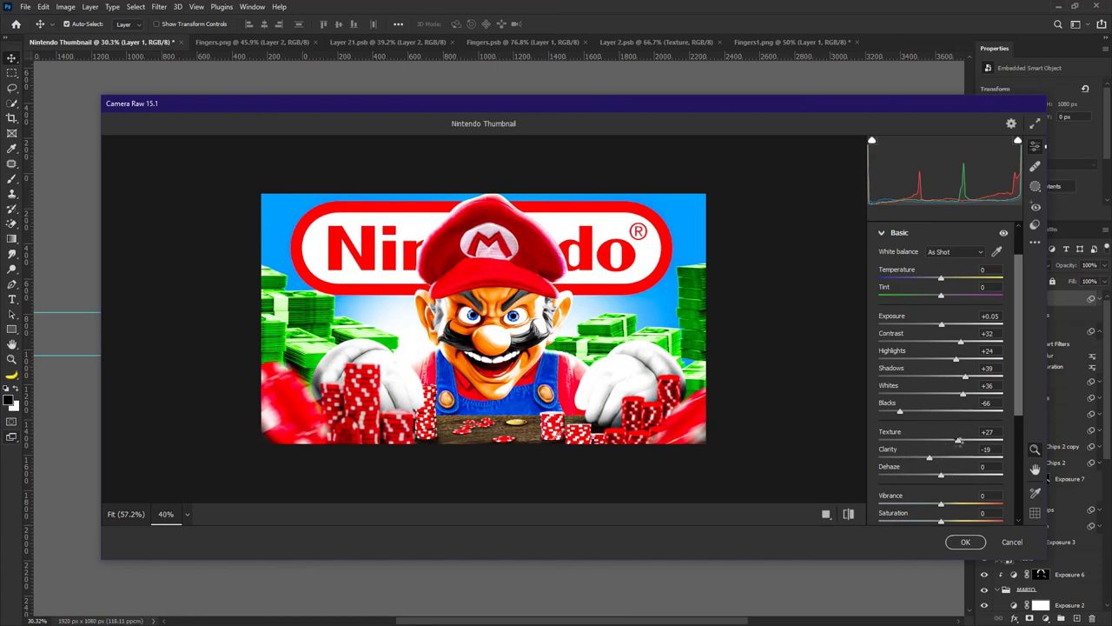
drag(959, 441, 954, 413)
scroll(946, 412, down, 3)
scroll(1000, 448, down, 2)
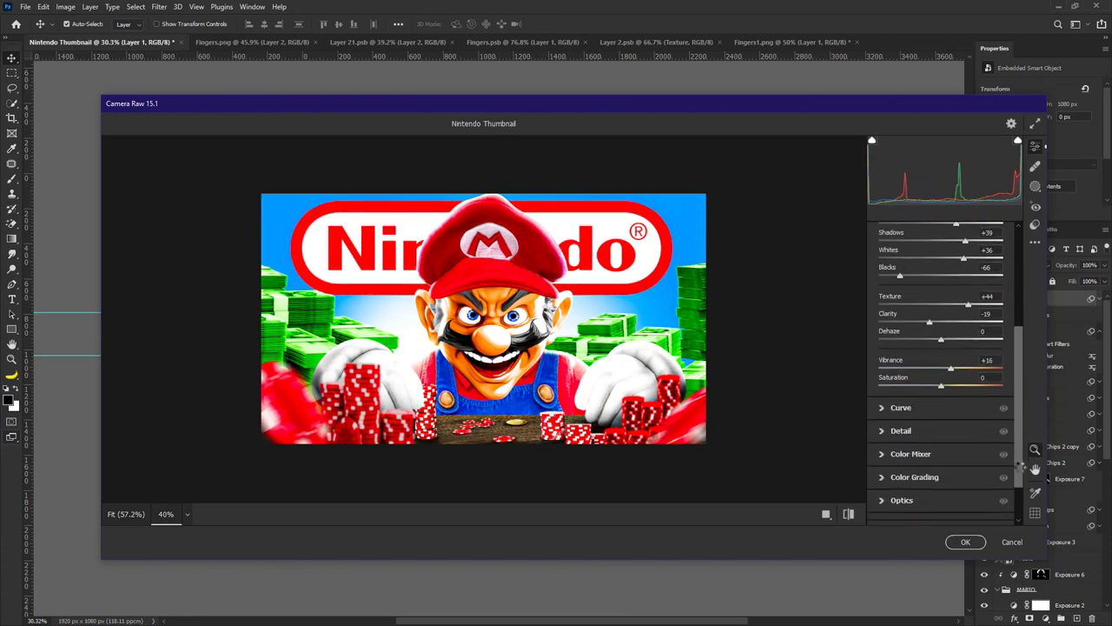
Shift the reds hue toward orange in the Color Mixer and set reds and oranges luminance to +21.
click(887, 427)
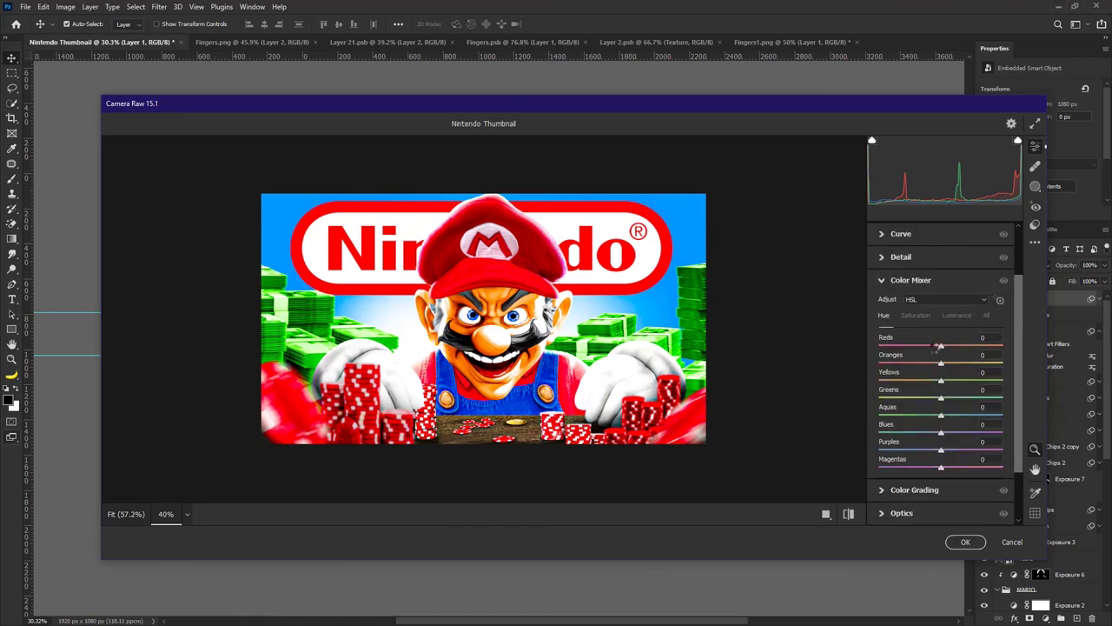
mouse_move(943, 345)
mouse_down()
mouse_move(967, 346)
mouse_move(949, 347)
mouse_move(966, 360)
mouse_move(953, 346)
mouse_move(954, 363)
mouse_up()
click(956, 316)
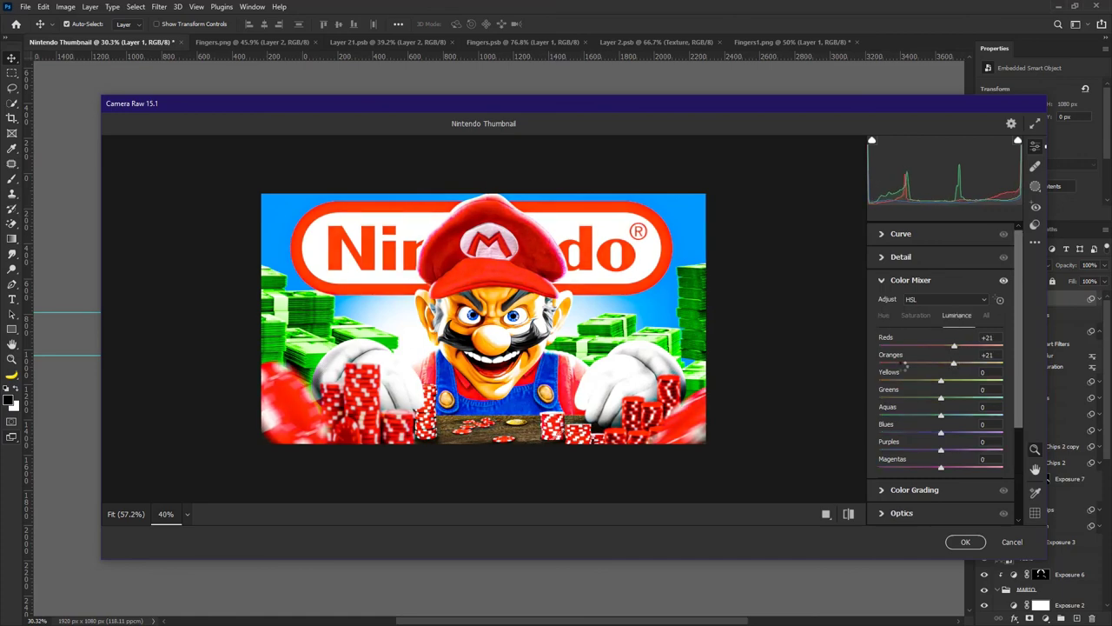
scroll(451, 336, down, 5)
scroll(450, 336, up, 1)
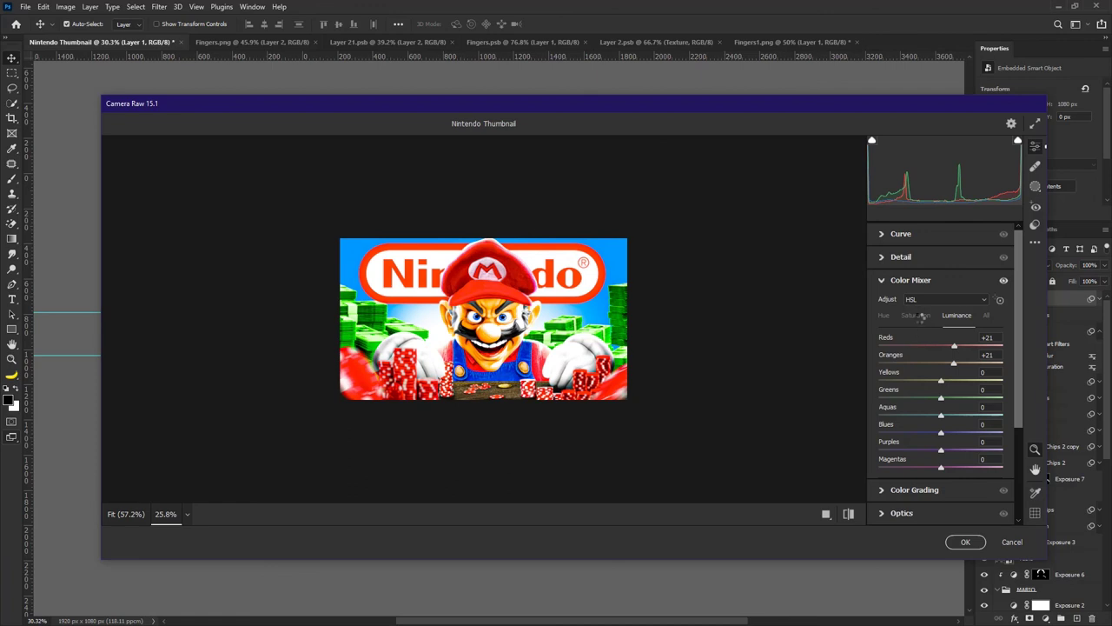
Set the greens saturation to +36 in the Color Mixer, and readjust highlights to -27 and shadows to +23.
click(924, 315)
drag(941, 397, 967, 397)
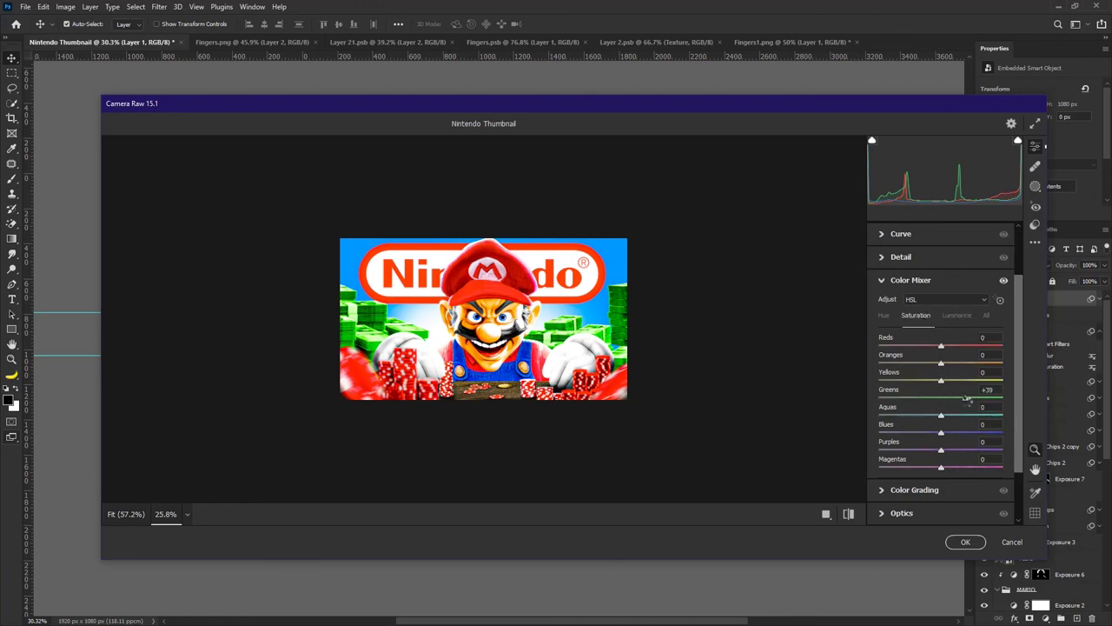
click(904, 236)
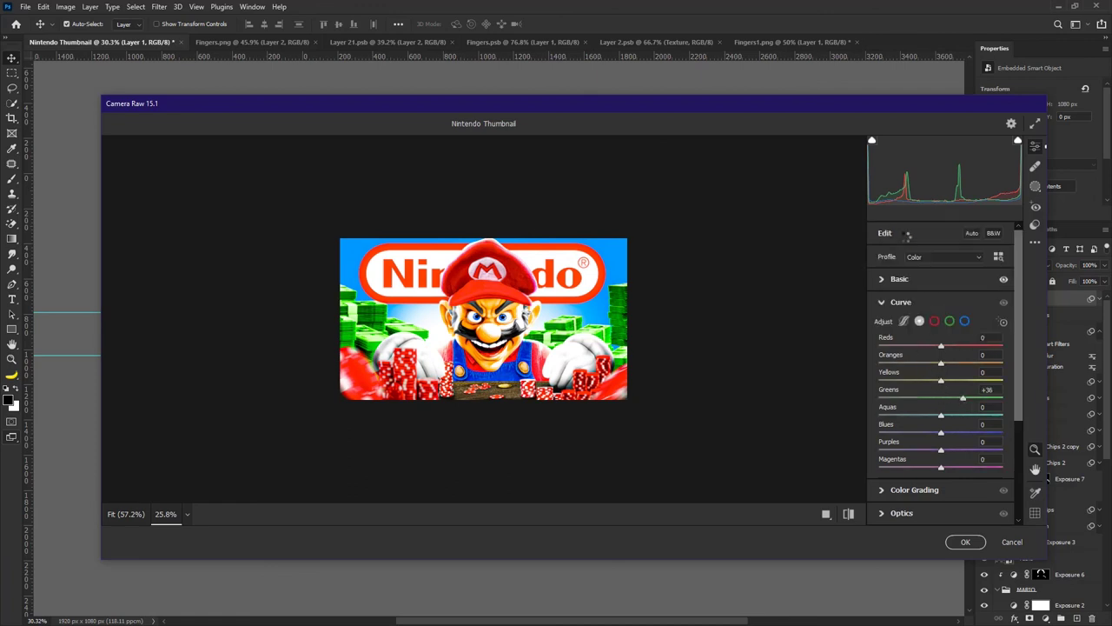
click(904, 279)
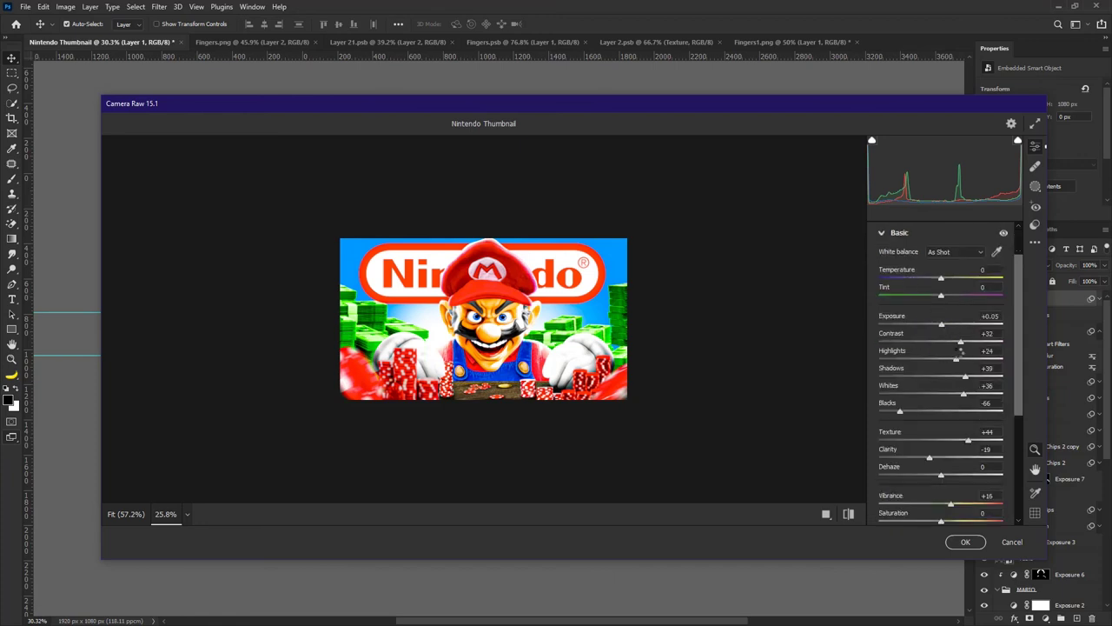
mouse_move(957, 360)
mouse_down()
mouse_move(923, 362)
mouse_move(957, 376)
mouse_up()
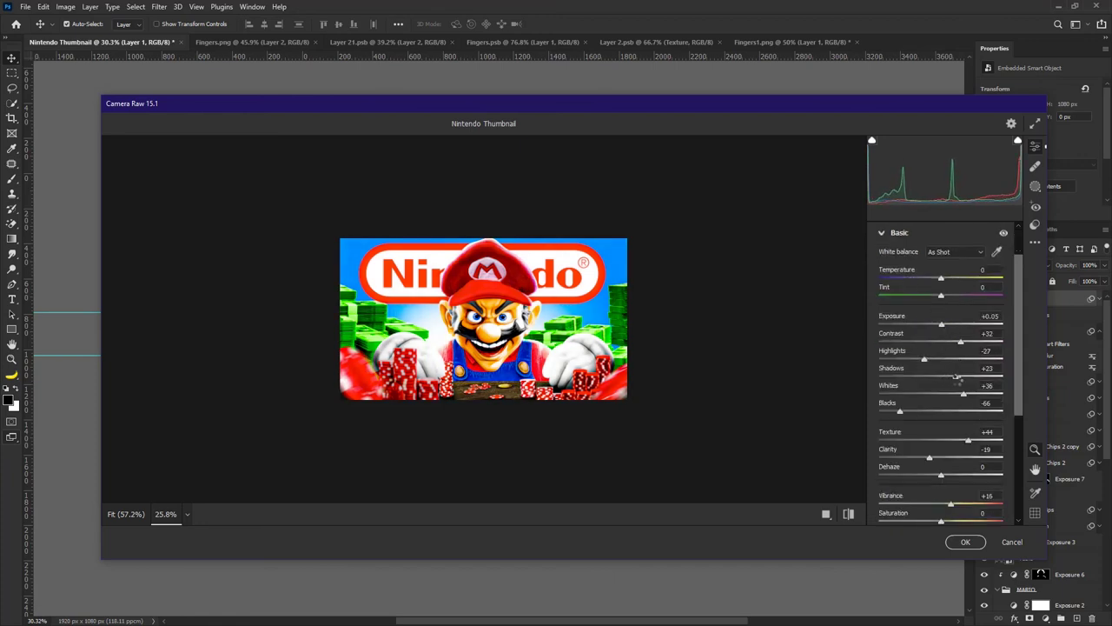
In the Color Mixer hue settings, set reds to -1 and yellows to -100, and shift aquas toward blue.
scroll(942, 479, down, 3)
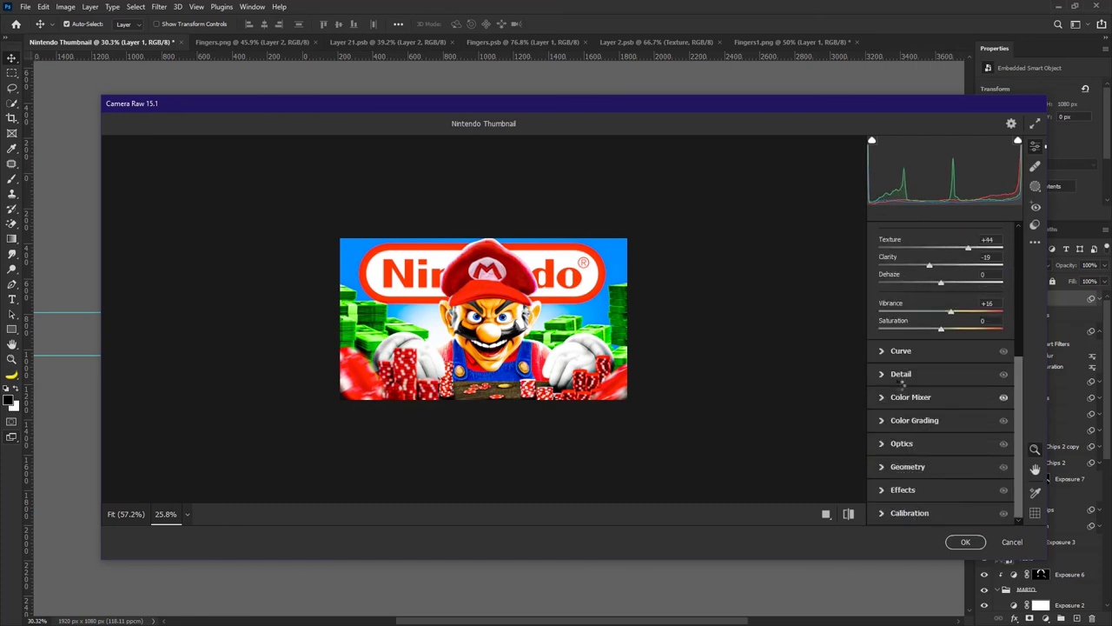
click(883, 352)
click(883, 303)
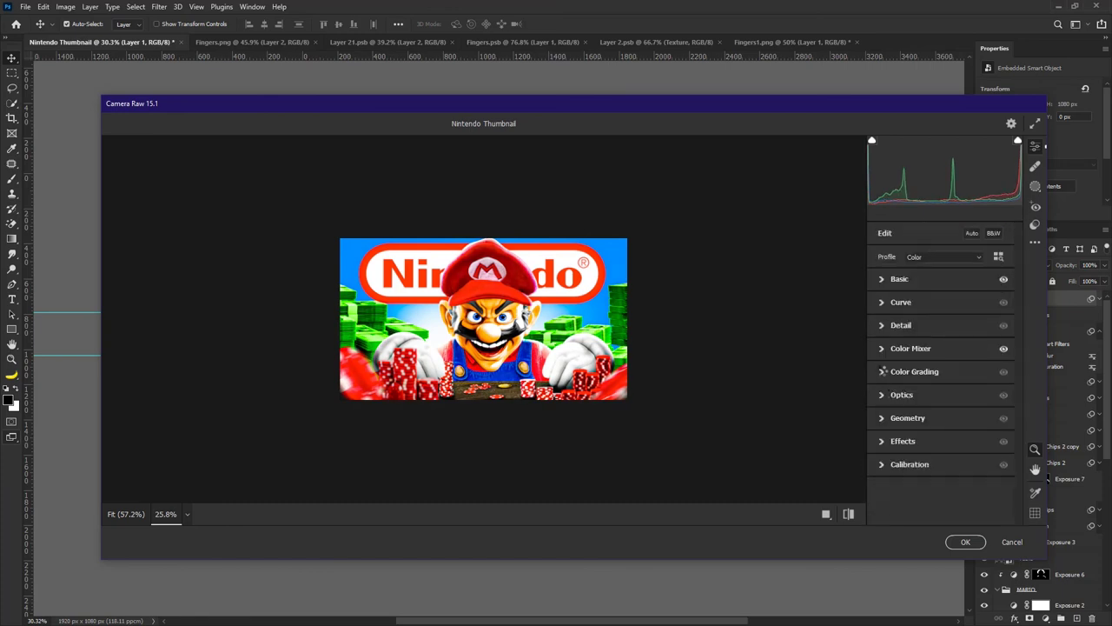
click(883, 349)
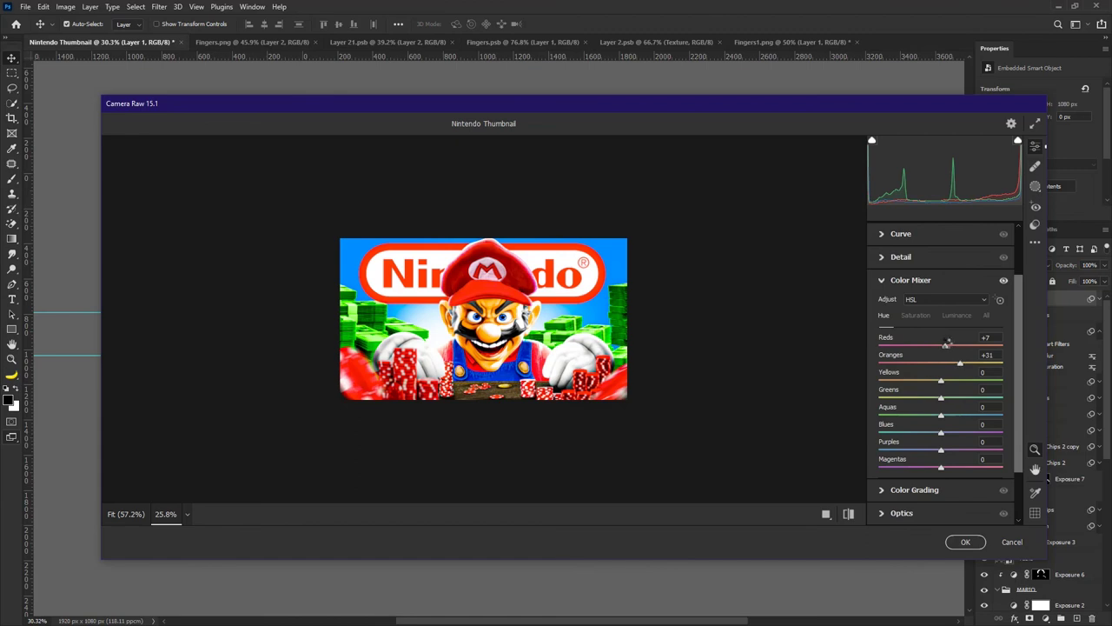
drag(944, 346, 862, 379)
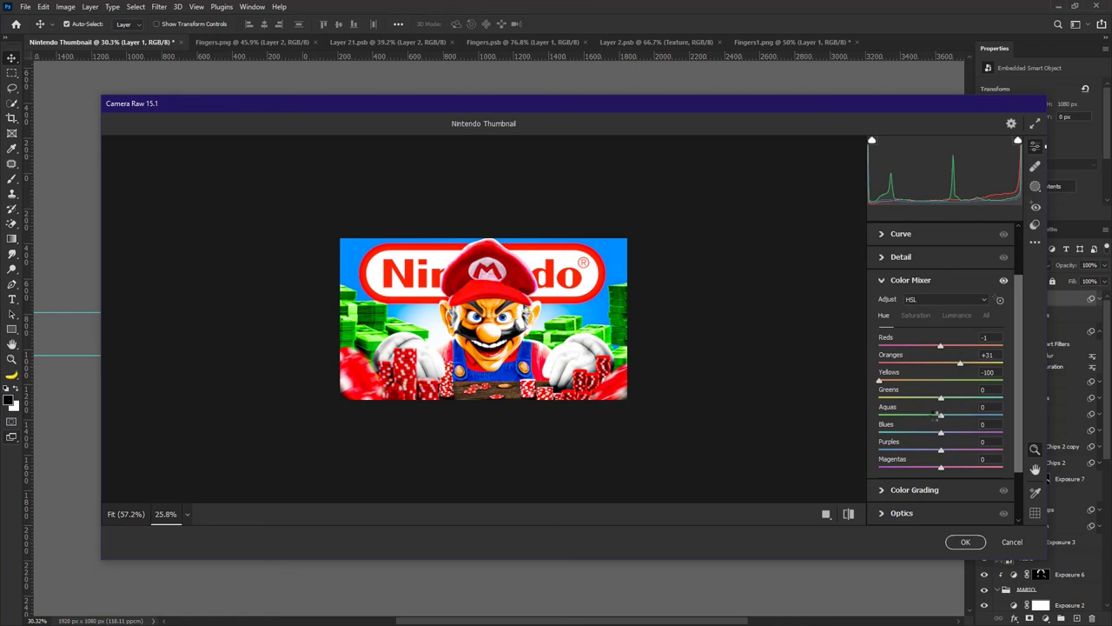
drag(938, 415, 963, 417)
Set the oranges luminance to +3 and the blues luminance to -39 in the Color Mixer.
click(967, 316)
drag(956, 363, 944, 362)
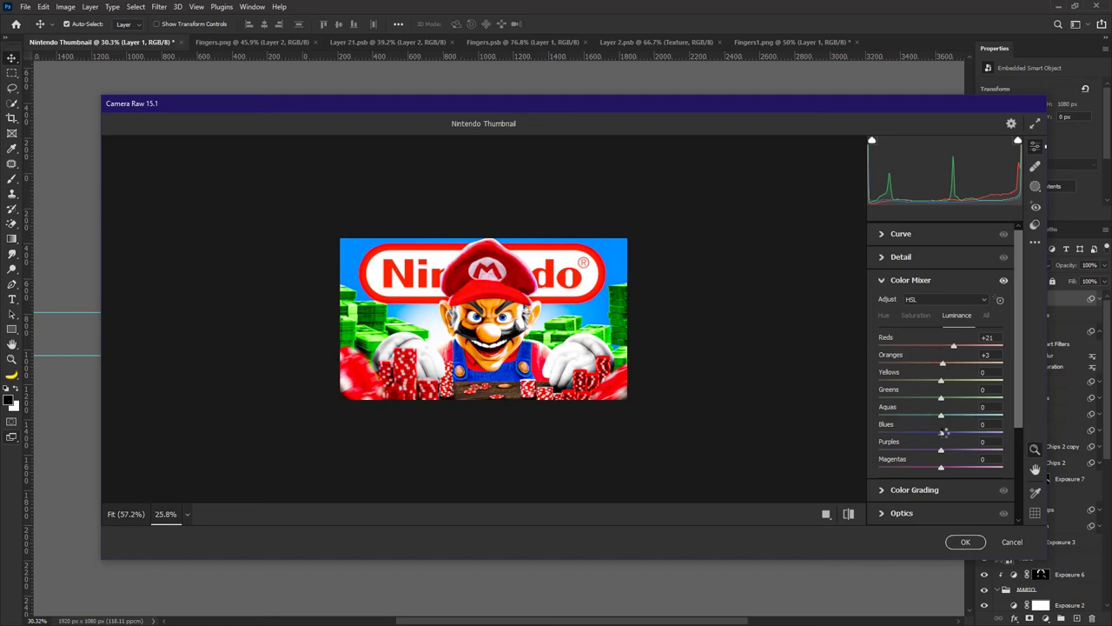
drag(945, 432, 917, 433)
scroll(631, 427, down, 1)
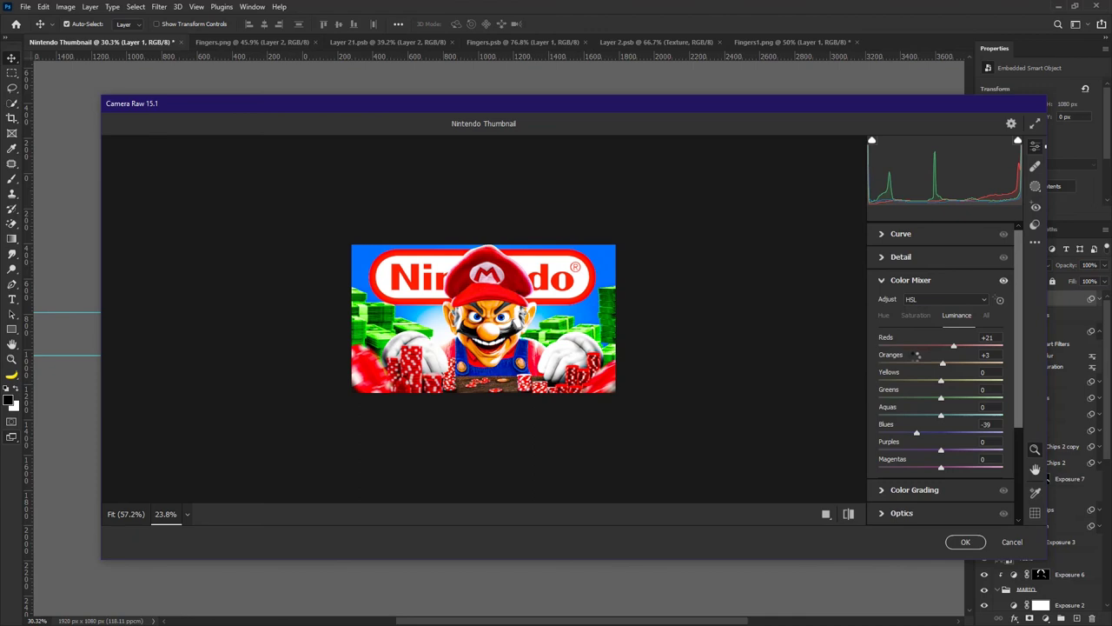
Set sharpening to 103 and noise reduction to 15 for the whole image.
drag(1020, 418, 1026, 470)
scroll(938, 435, down, 3)
scroll(892, 438, up, 5)
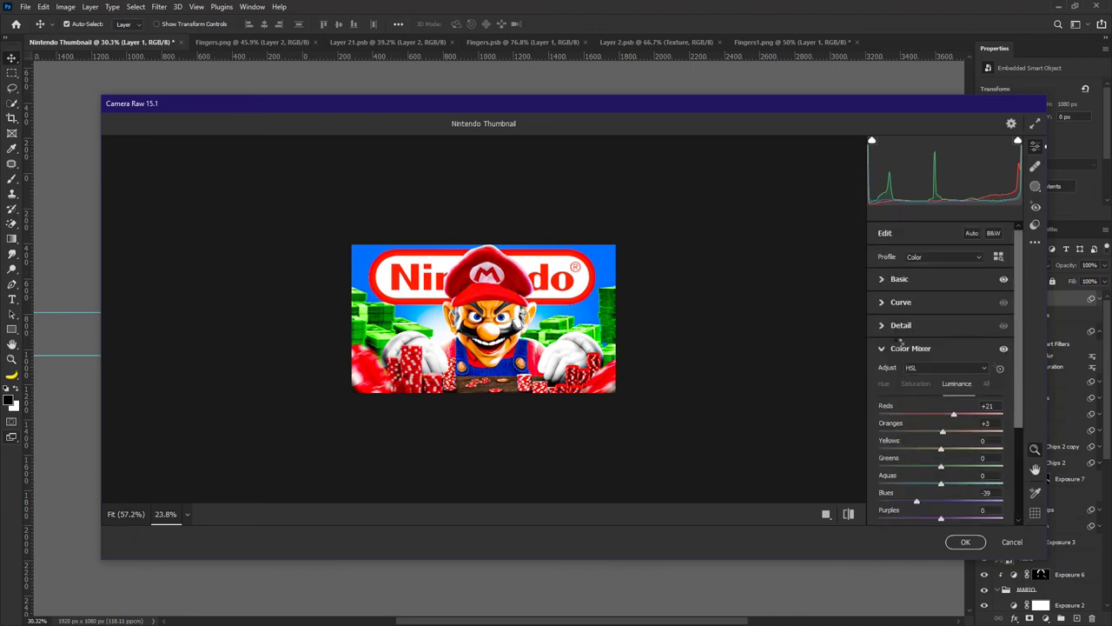
click(886, 326)
drag(908, 345, 924, 347)
scroll(864, 390, up, 3)
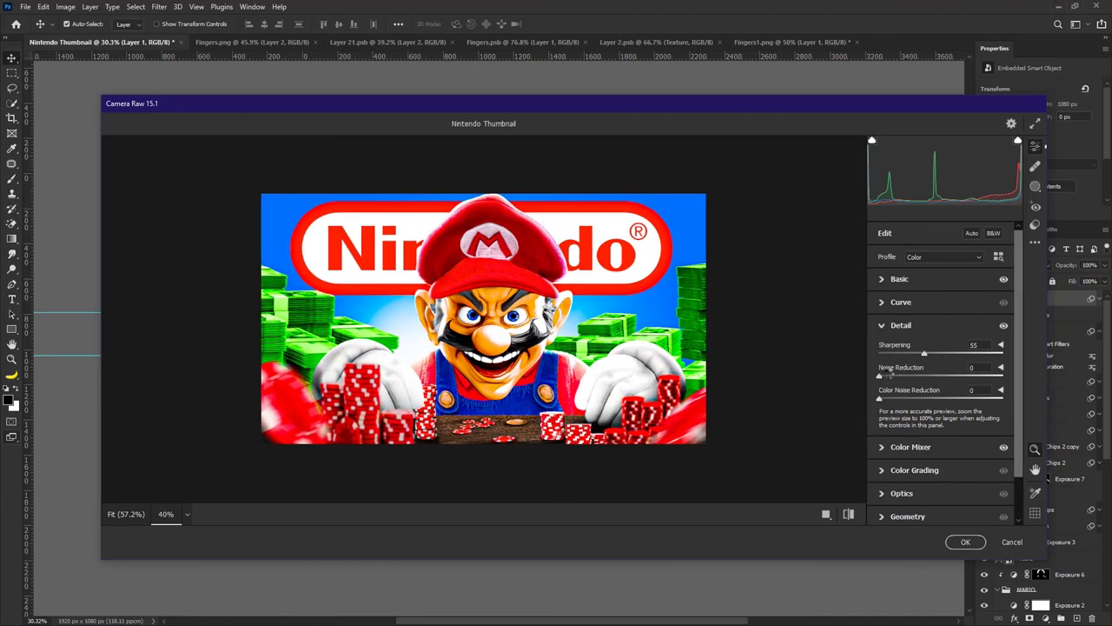
drag(890, 374, 965, 354)
scroll(566, 341, down, 2)
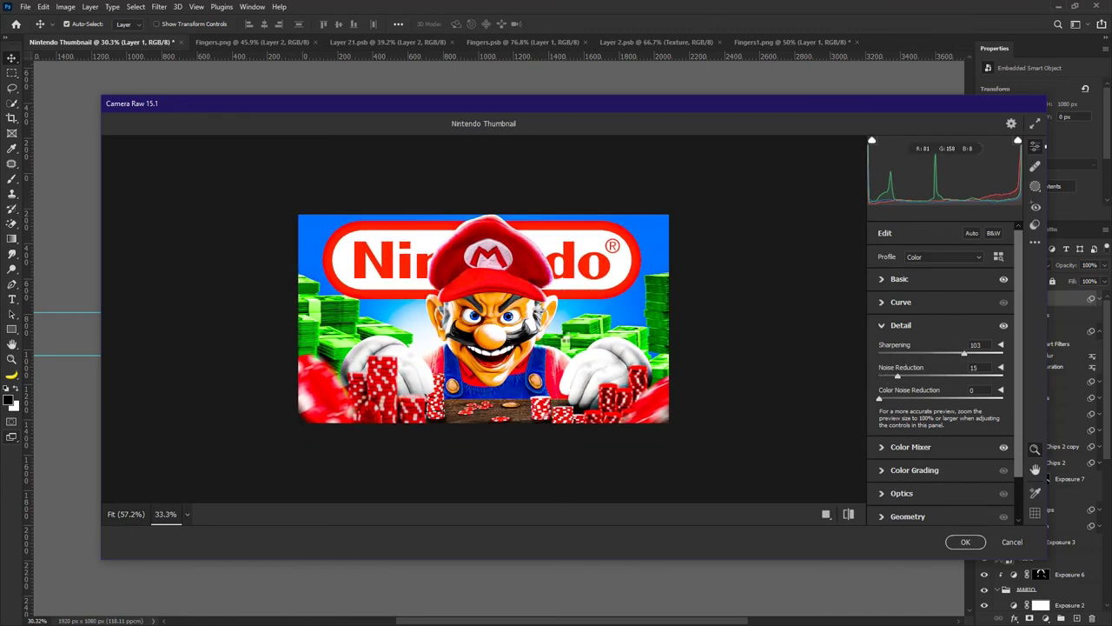
scroll(483, 318, down, 1)
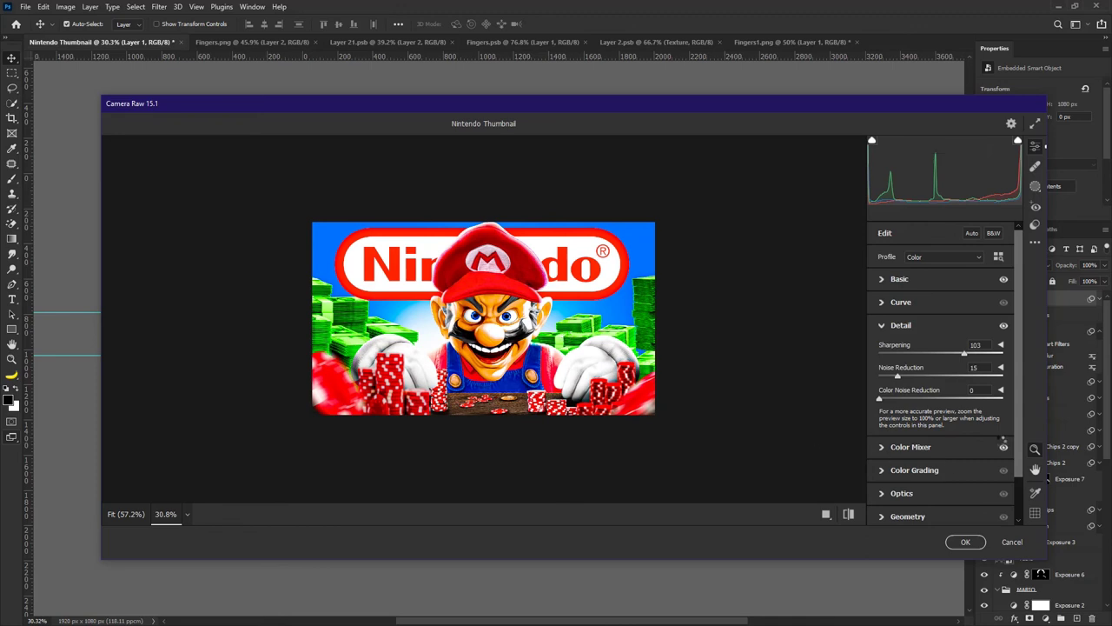
scroll(1017, 460, down, 2)
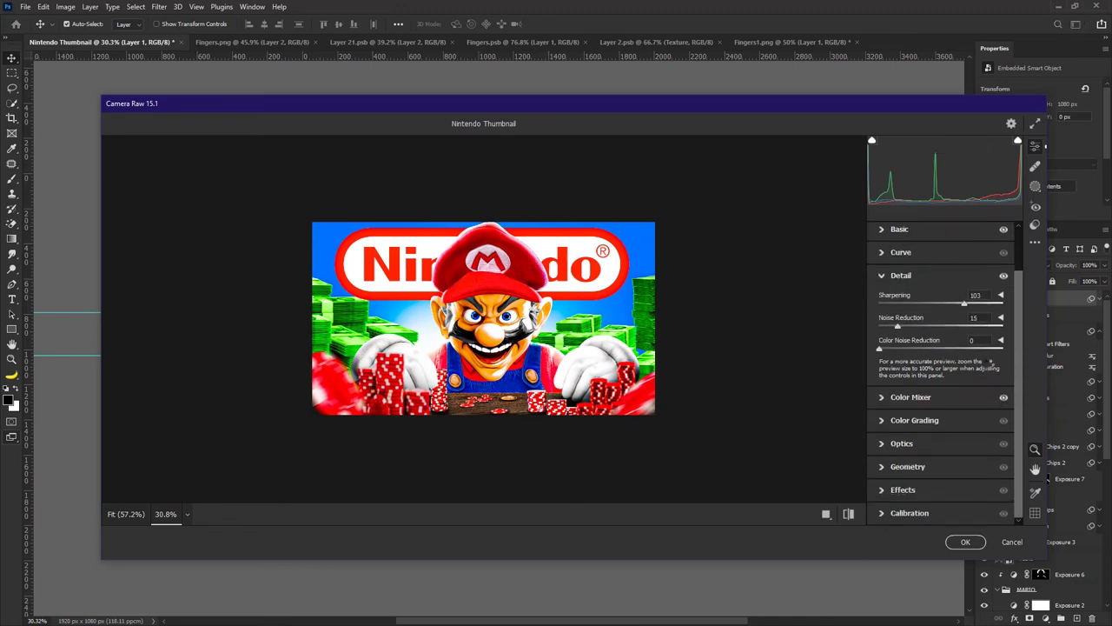
Add grain of 34 to the image and apply the Camera Raw filter to Layer 1.
click(885, 491)
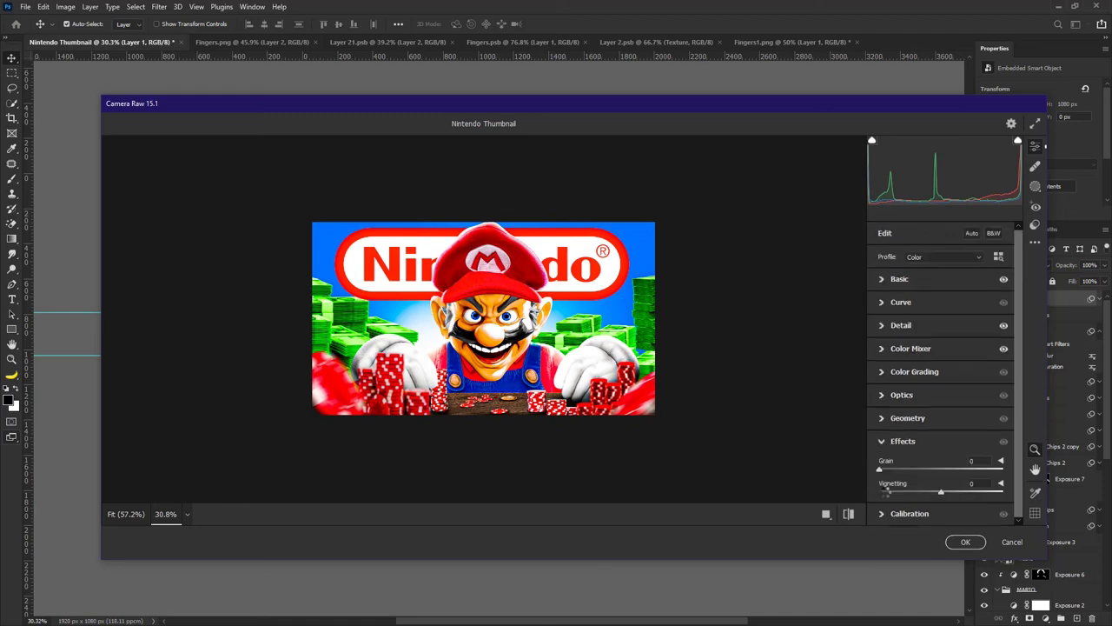
drag(880, 469, 921, 469)
scroll(501, 302, up, 3)
scroll(502, 302, down, 2)
scroll(574, 345, down, 1)
scroll(581, 346, down, 2)
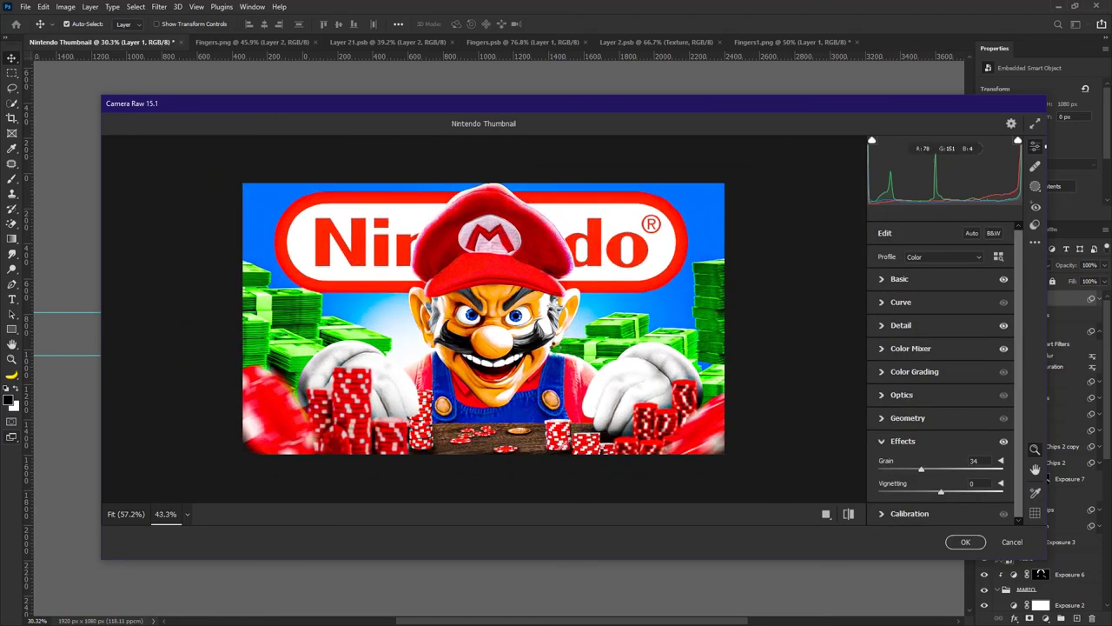
click(965, 542)
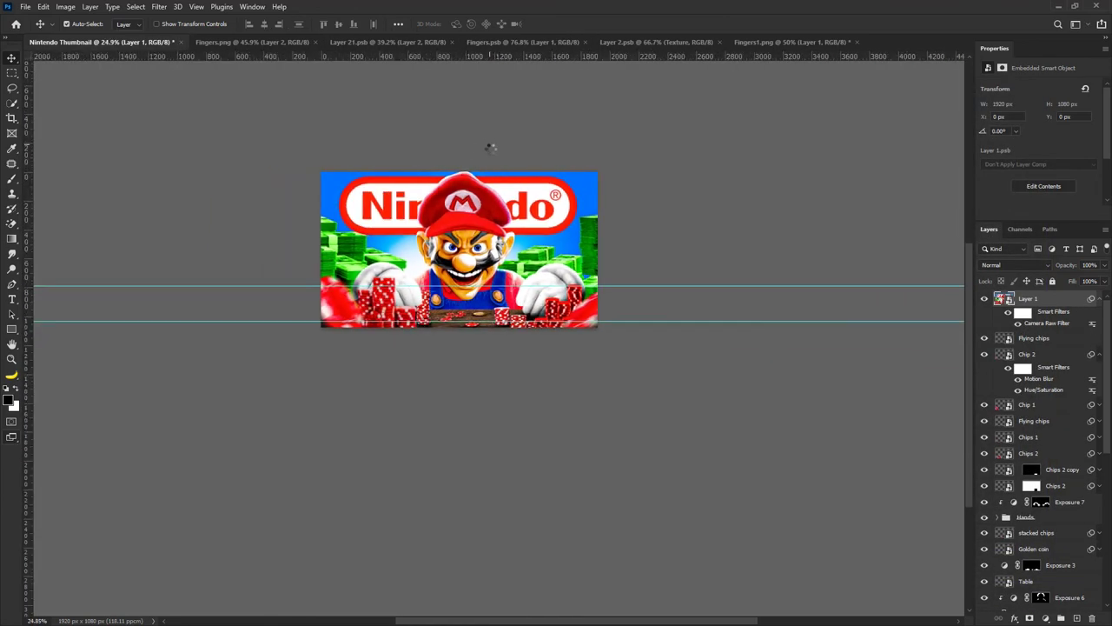
Add a Selective Color adjustment layer above Layer 1 and set cyan to -11% for the reds.
scroll(491, 148, down, 1)
click(1046, 617)
click(1047, 609)
click(1028, 99)
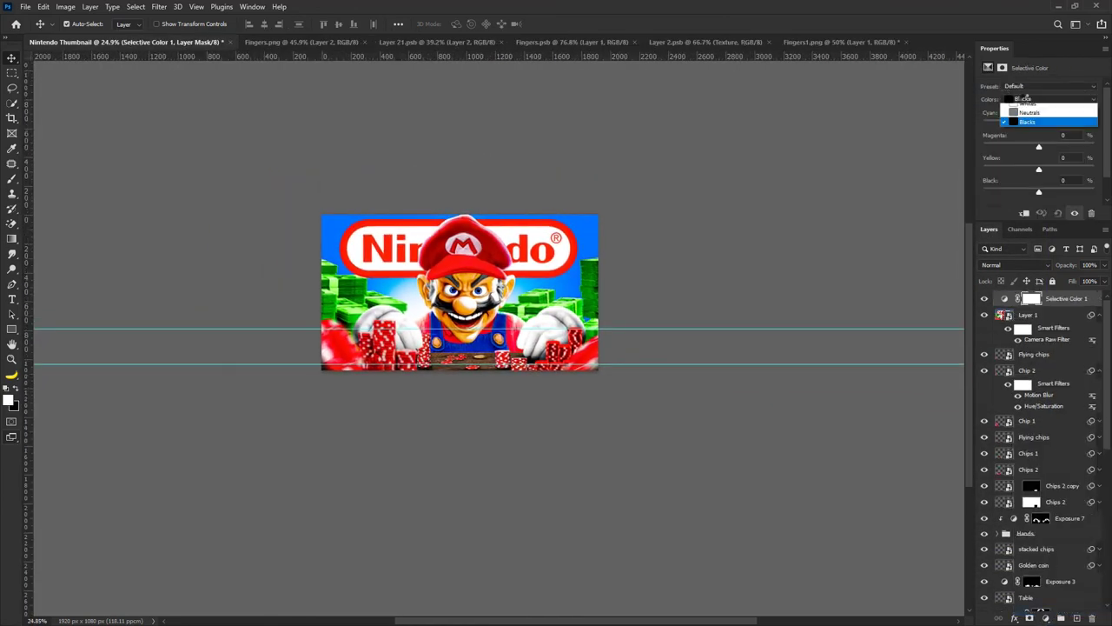
click(1029, 110)
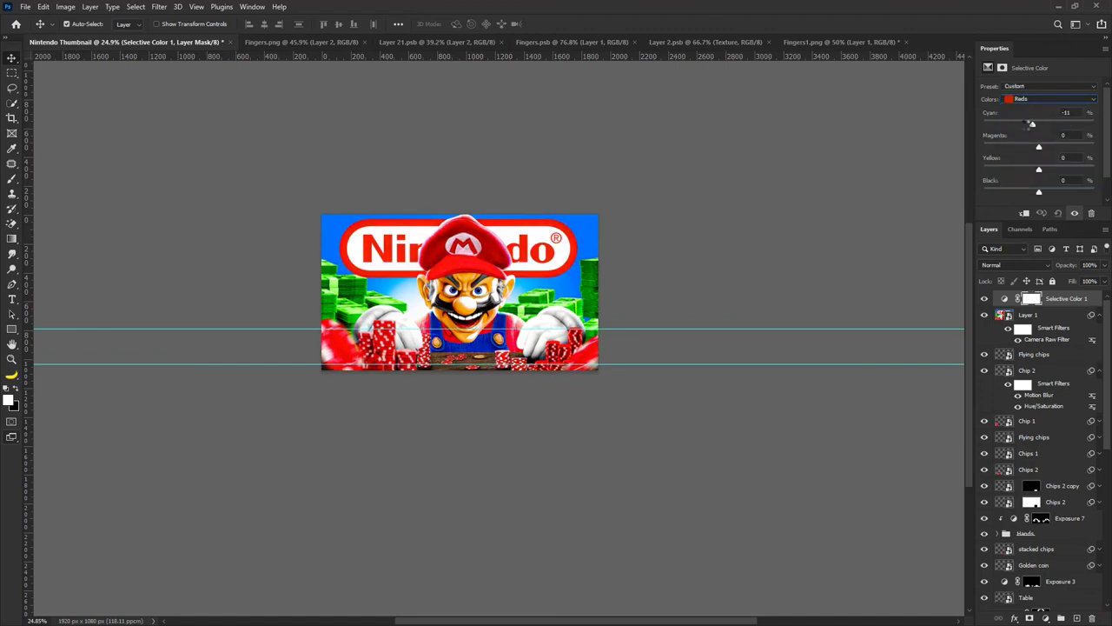
Set the yellows to cyan +2% and magenta +8% in the Selective Color adjustment.
click(1052, 99)
click(1024, 111)
drag(1039, 124, 1052, 146)
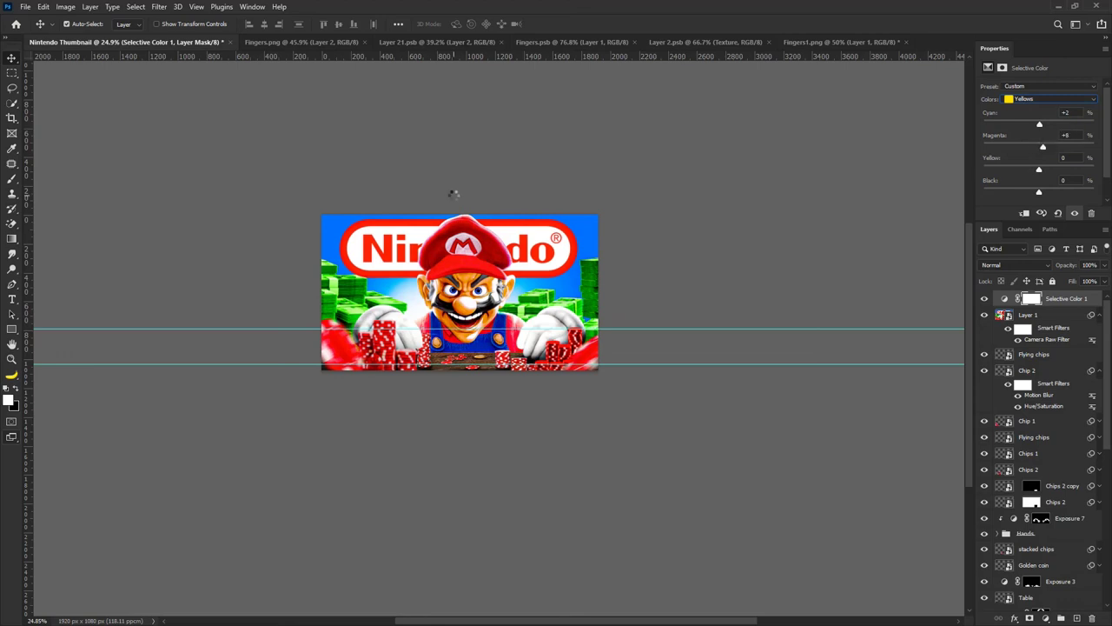
Deselect the layers and examine the color-graded thumbnail as a whole.
scroll(522, 243, up, 1)
scroll(522, 243, down, 1)
click(598, 193)
scroll(481, 278, up, 5)
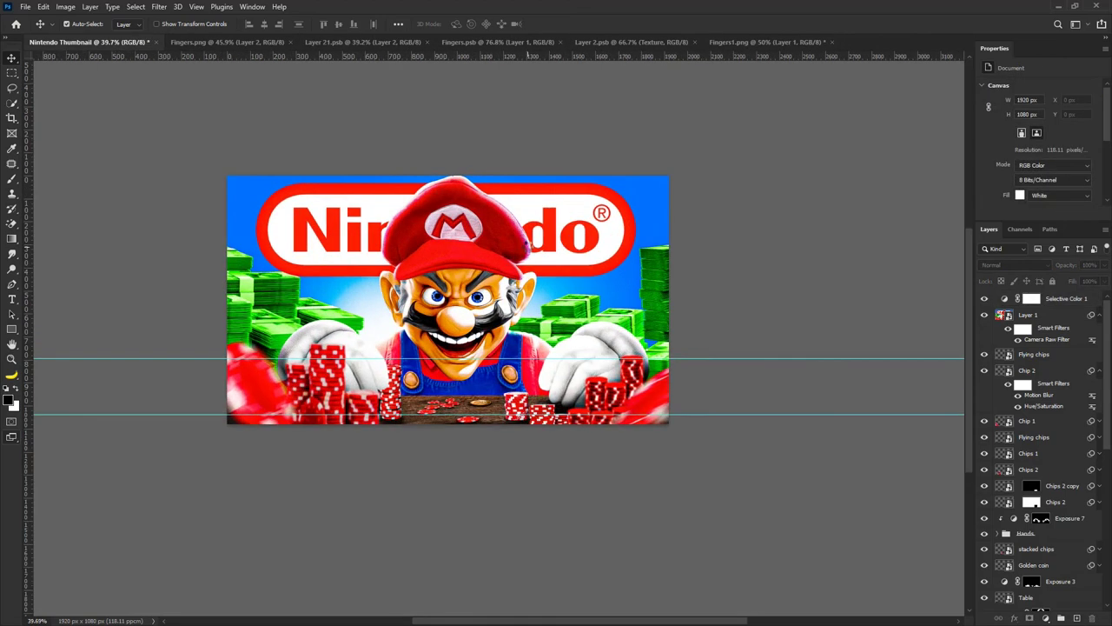
drag(539, 185, 498, 240)
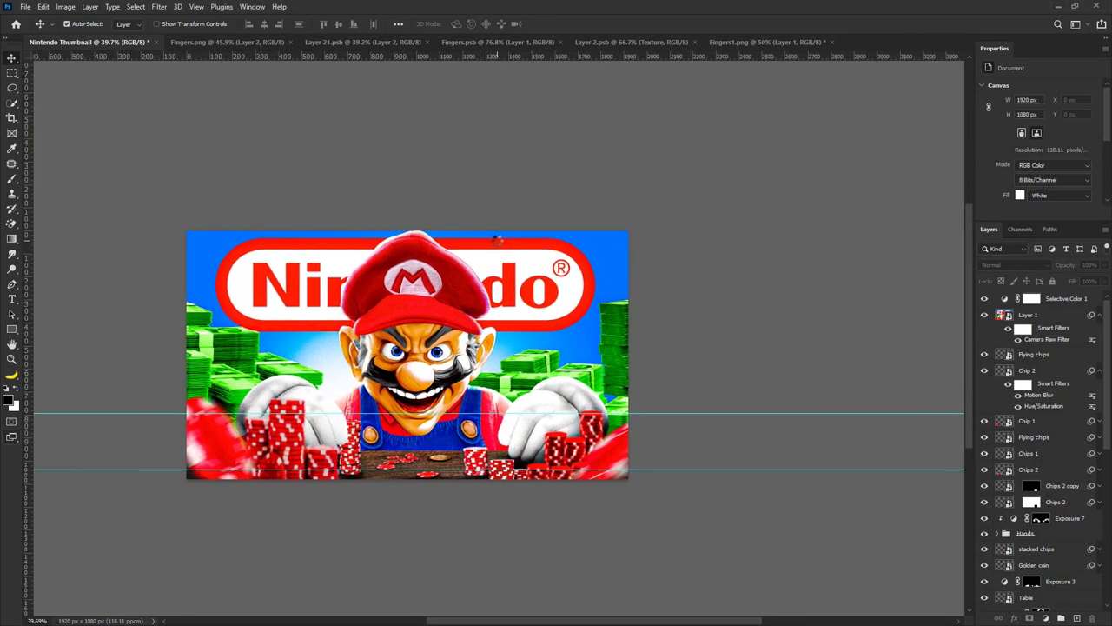
scroll(406, 374, up, 2)
scroll(401, 370, down, 1)
scroll(391, 348, left, 2)
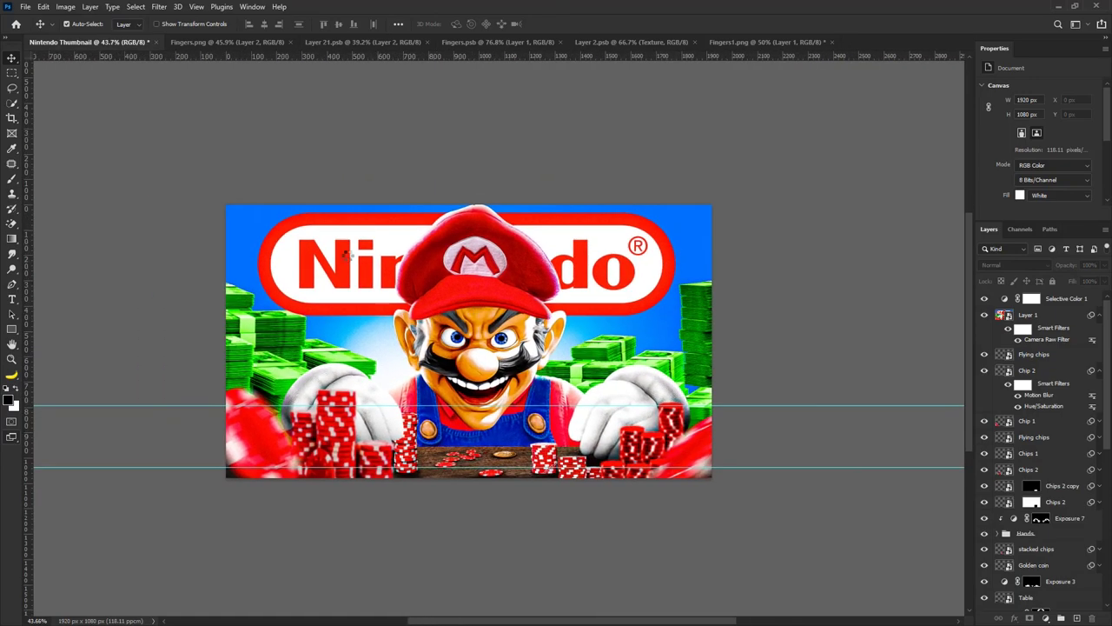
Start saving the finished Nintendo thumbnail.
click(25, 6)
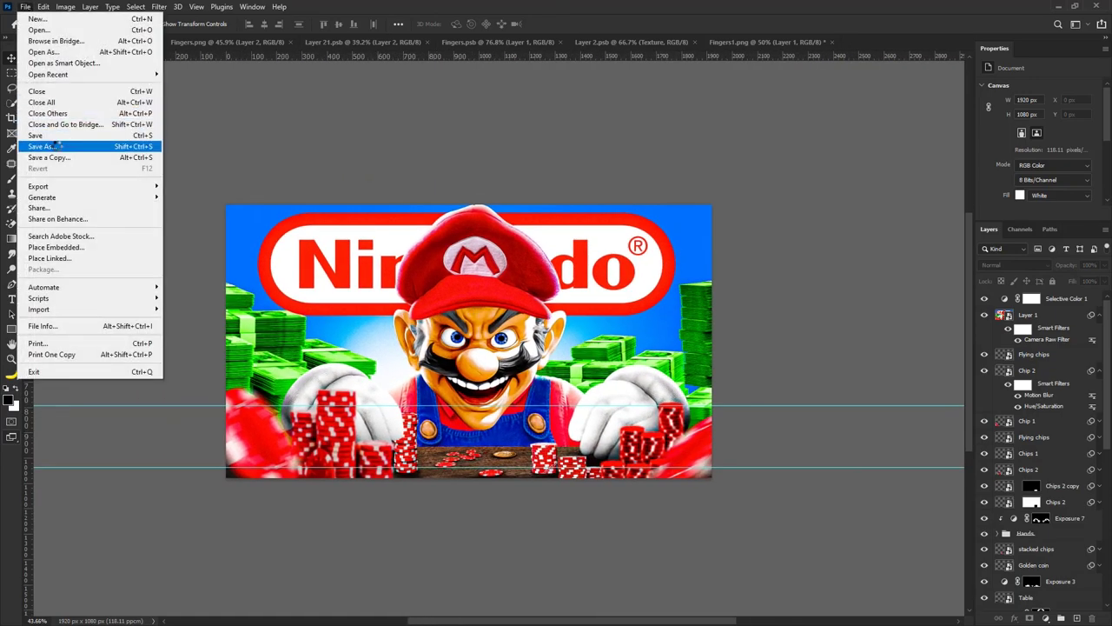